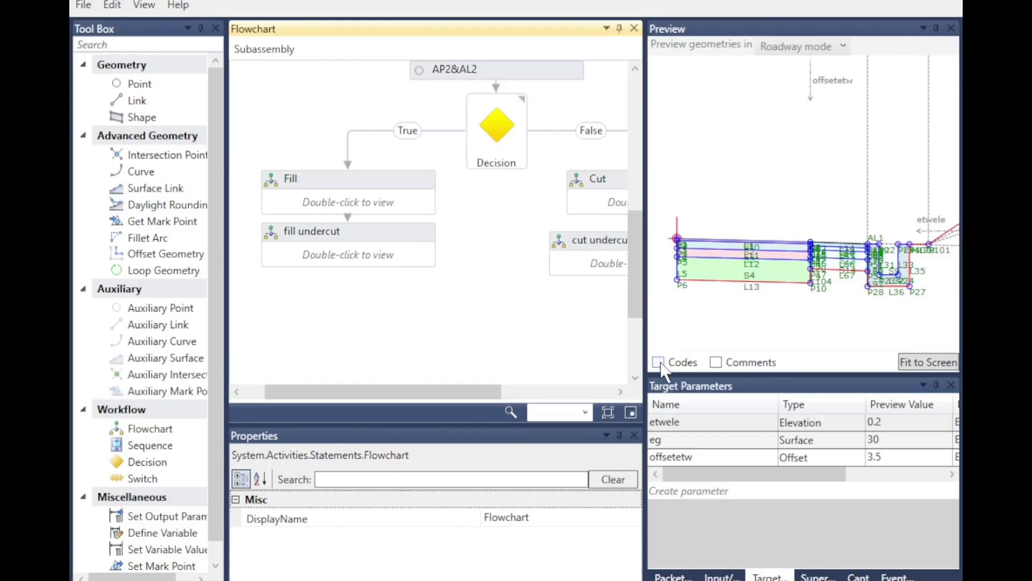
Turn on codes in the preview and examine the codes of points P1, P2 and P11 along the pavement and shoulder.
left_click(660, 362)
scroll(844, 327, "down", 1)
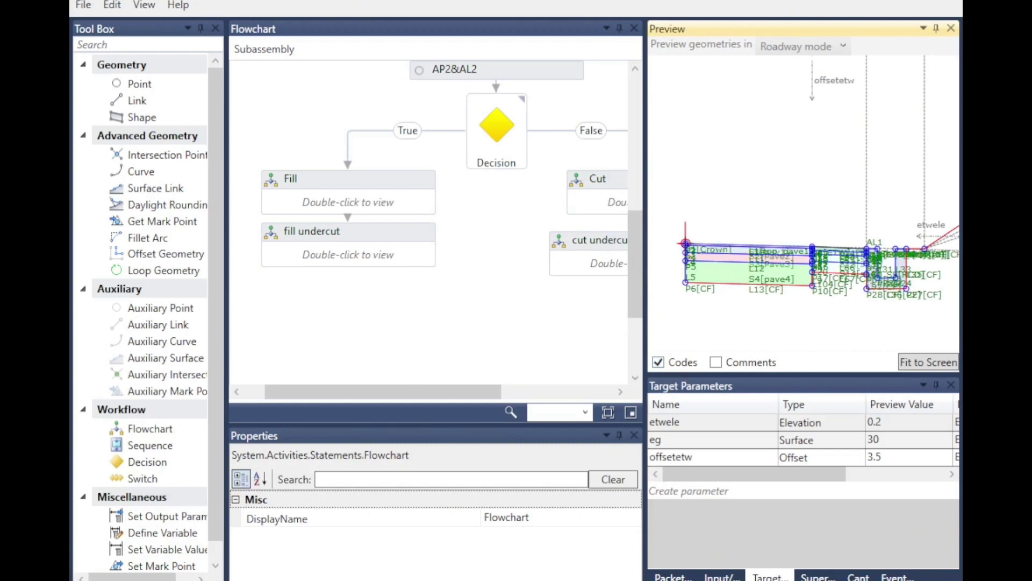
scroll(726, 246, "up", 5)
scroll(726, 245, "up", 3)
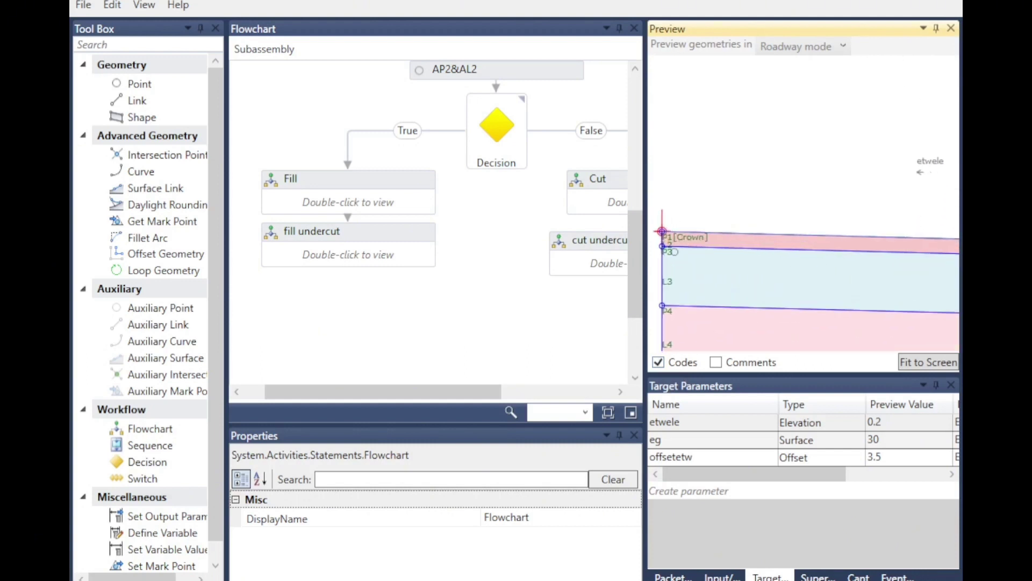
scroll(668, 258, "down", 6)
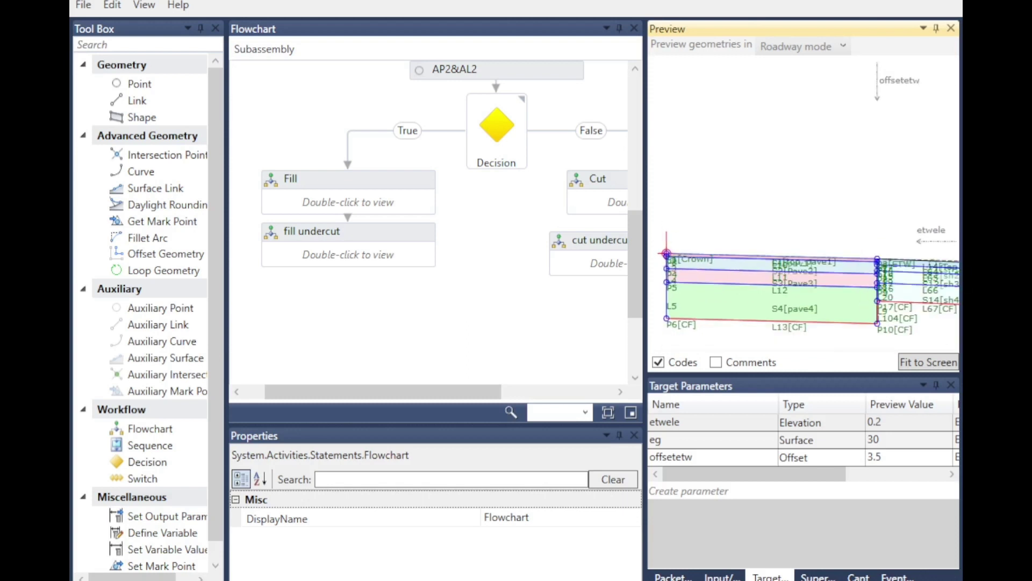
scroll(860, 264, "up", 6)
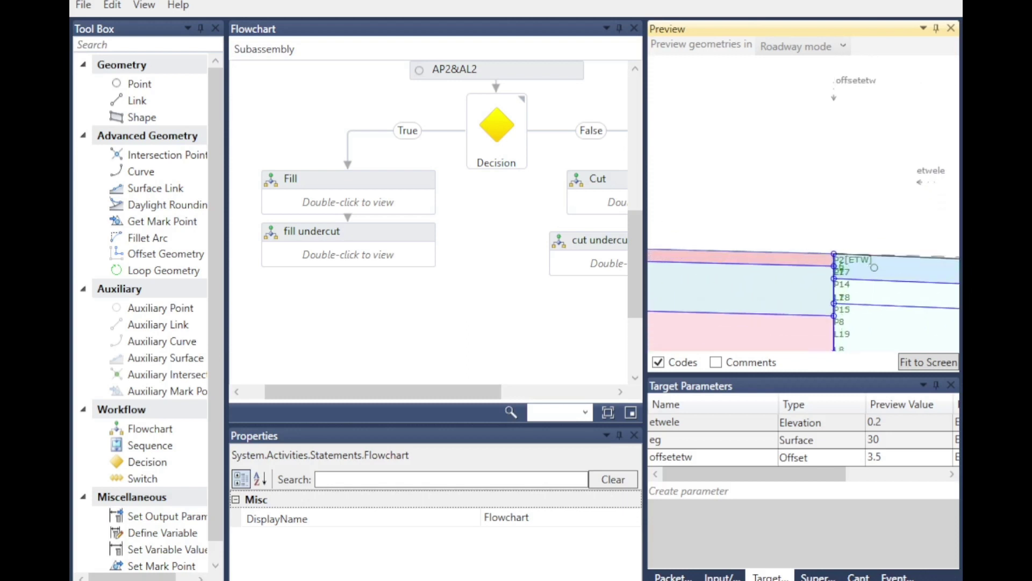
scroll(875, 267, "up", 3)
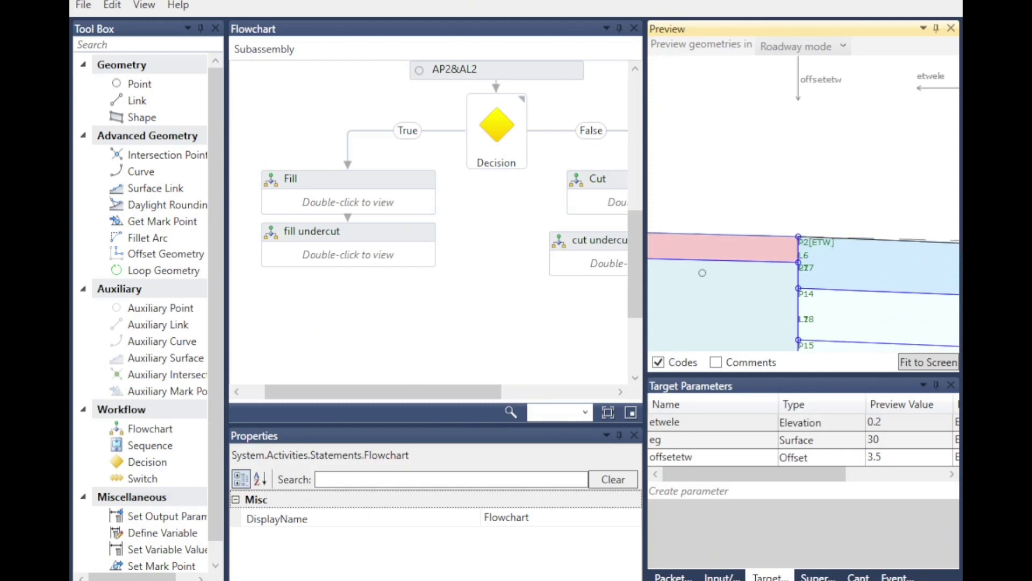
scroll(702, 272, "down", 4)
scroll(910, 282, "up", 4)
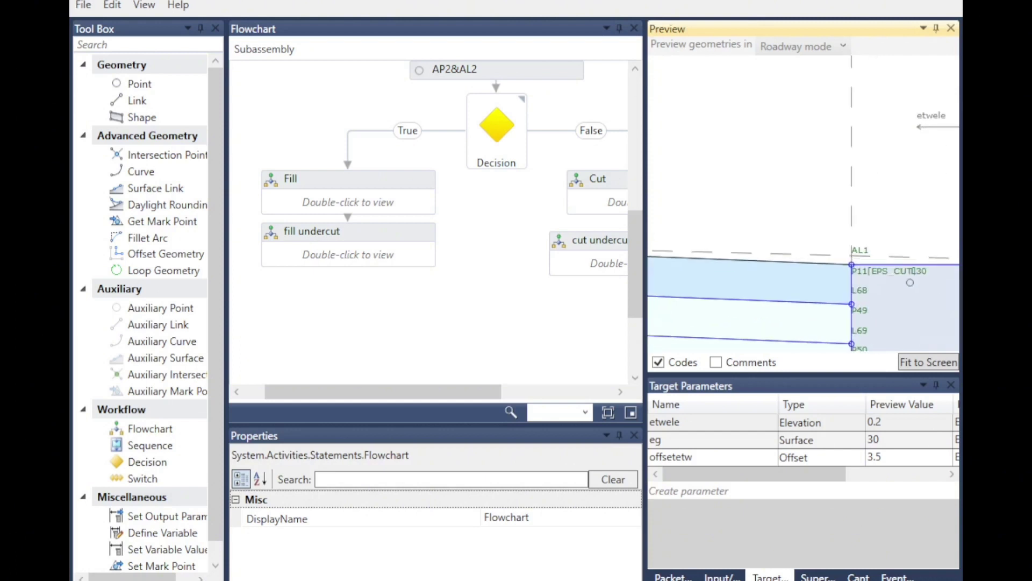
scroll(909, 283, "up", 3)
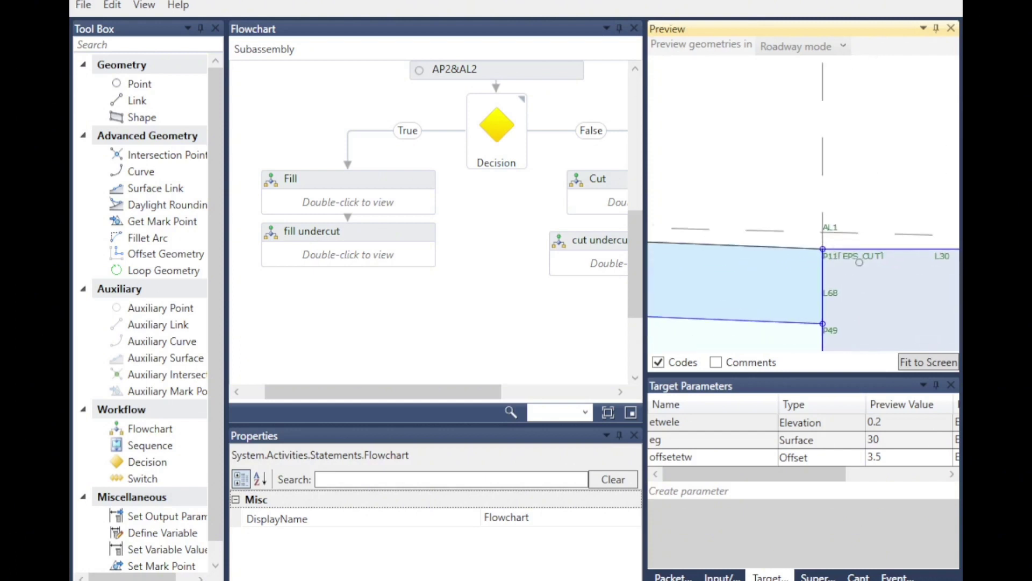
scroll(860, 262, "up", 1)
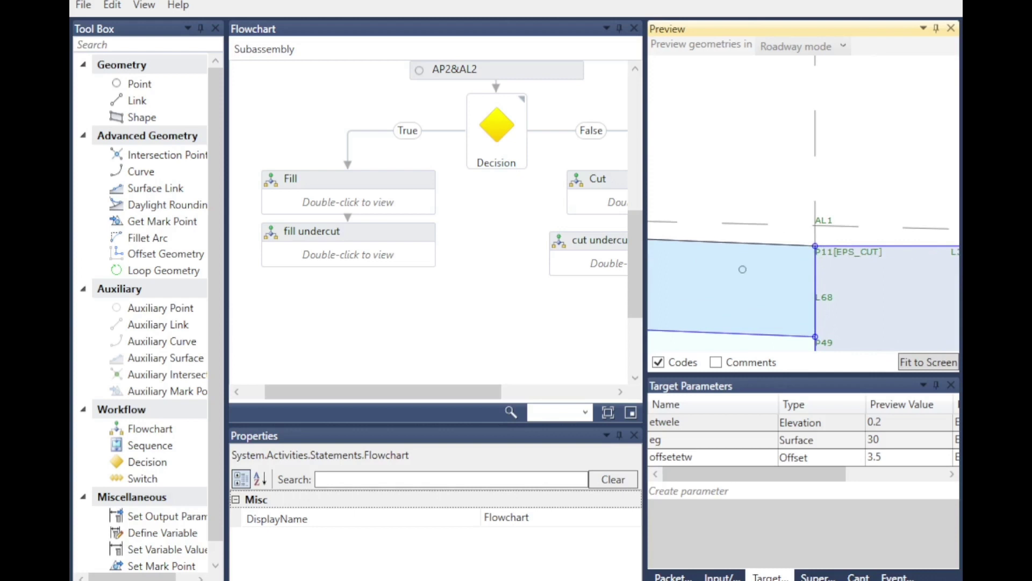
Examine the codes of points P22 and P25 at the upper inner edges of the ditch in the preview.
scroll(715, 258, "down", 5)
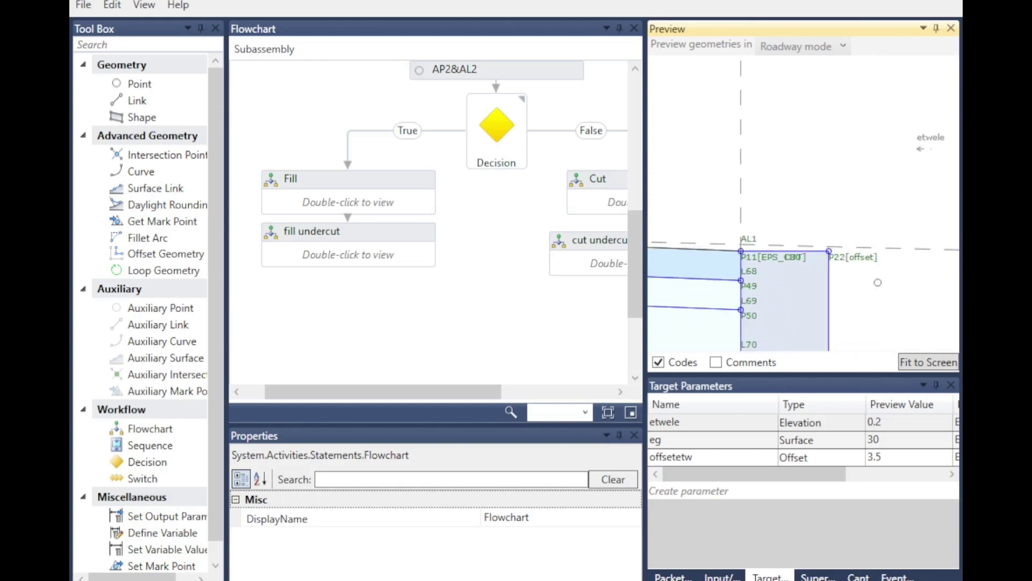
scroll(877, 274, "up", 2)
scroll(755, 204, "down", 5)
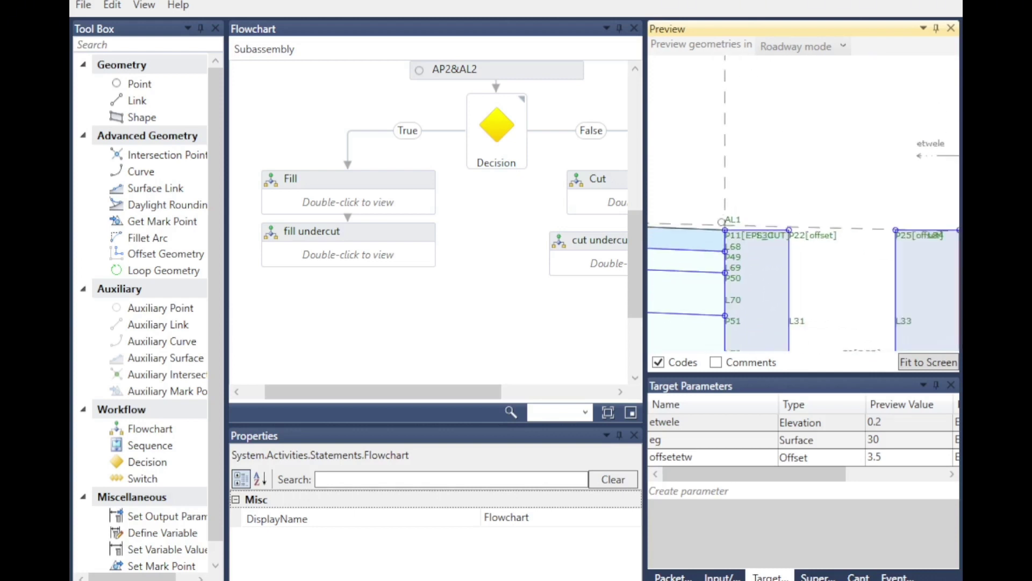
scroll(873, 250, "down", 3)
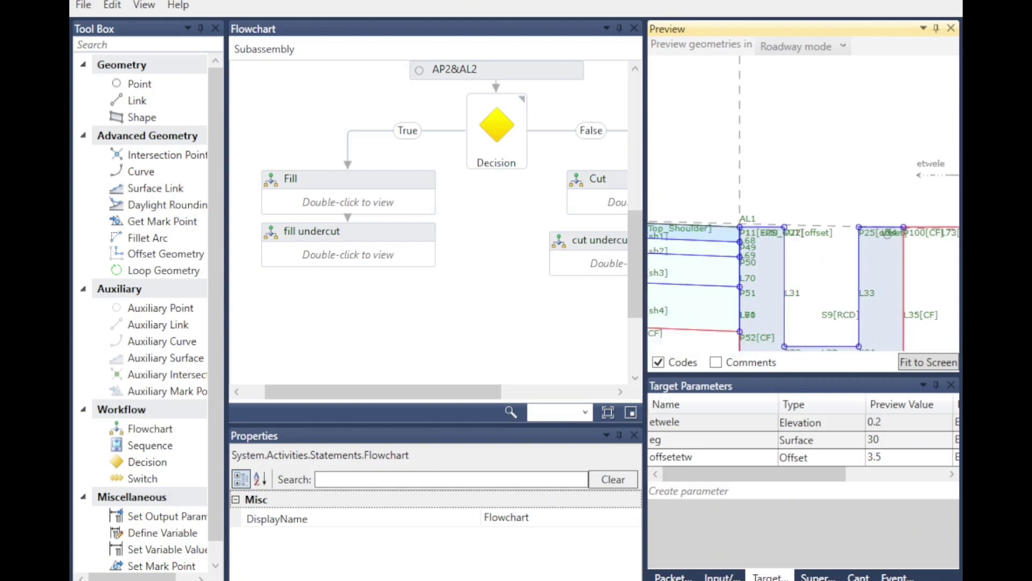
scroll(819, 242, "up", 4)
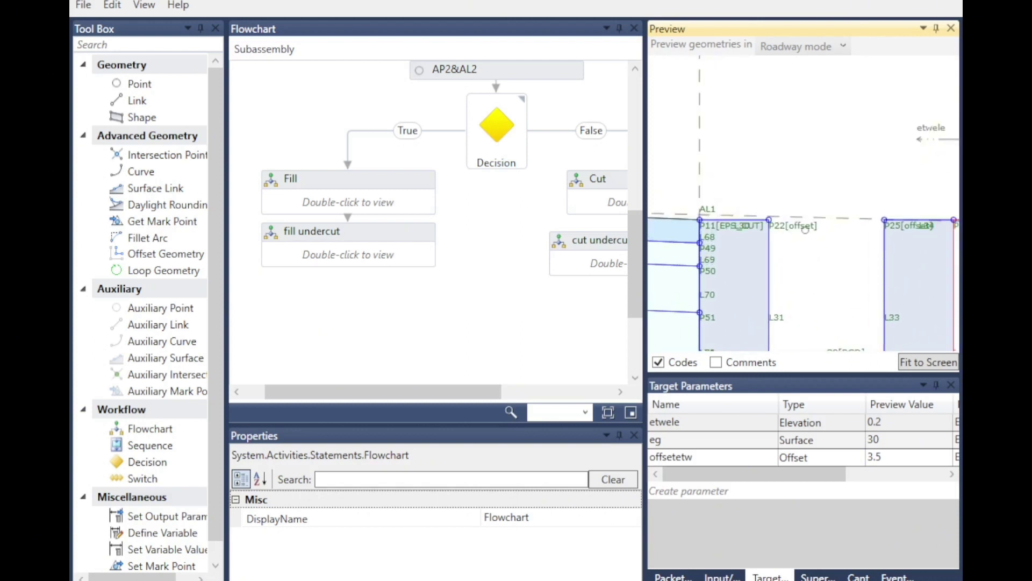
scroll(801, 234, "up", 3)
scroll(900, 227, "up", 1)
scroll(776, 231, "down", 4)
scroll(723, 242, "down", 2)
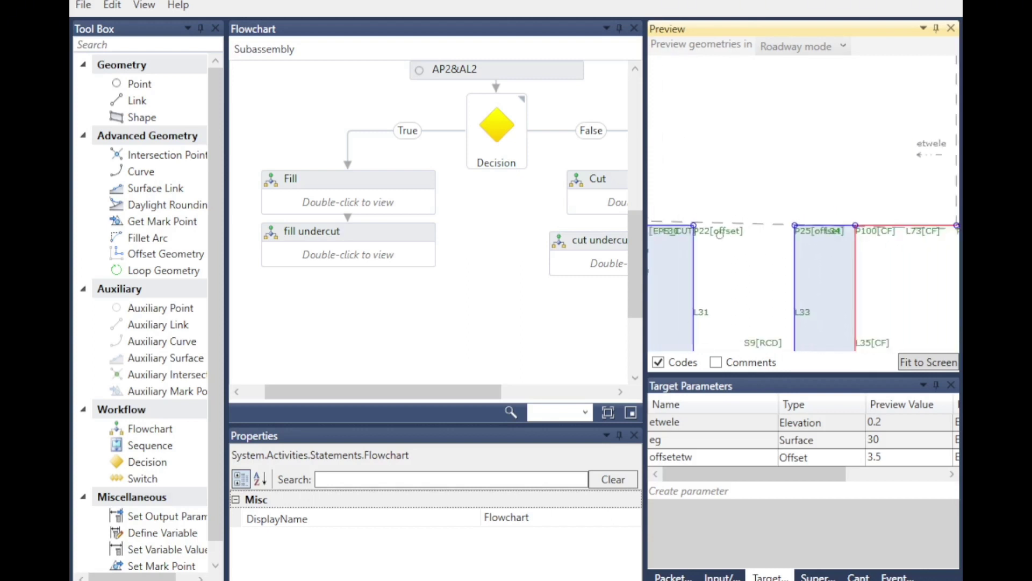
scroll(912, 236, "up", 2)
scroll(926, 237, "up", 2)
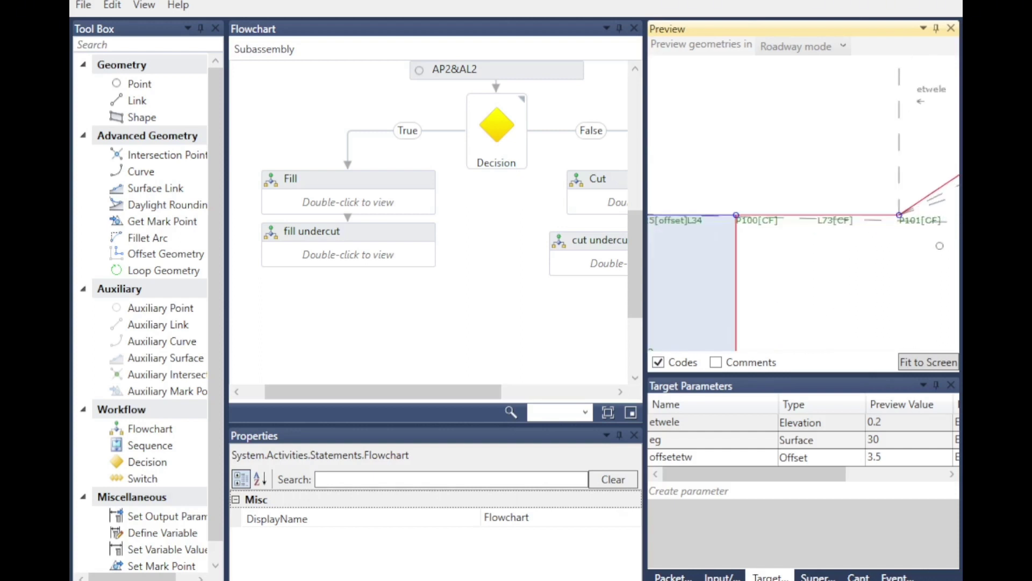
Examine the codes of points P100 and P101 and link L73 between the ditch and the cut slope.
scroll(936, 237, "up", 1)
scroll(936, 231, "down", 1)
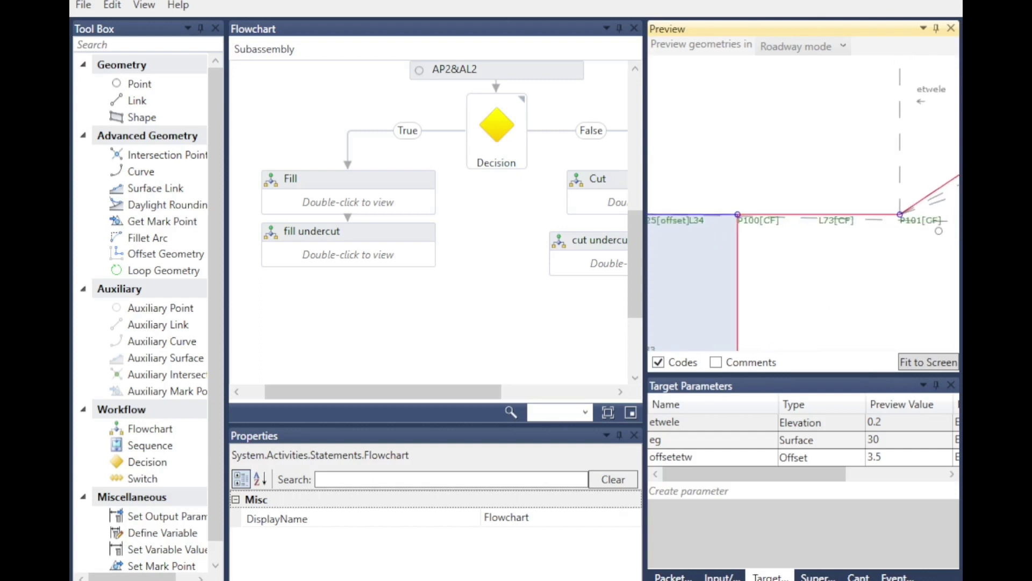
scroll(936, 232, "up", 2)
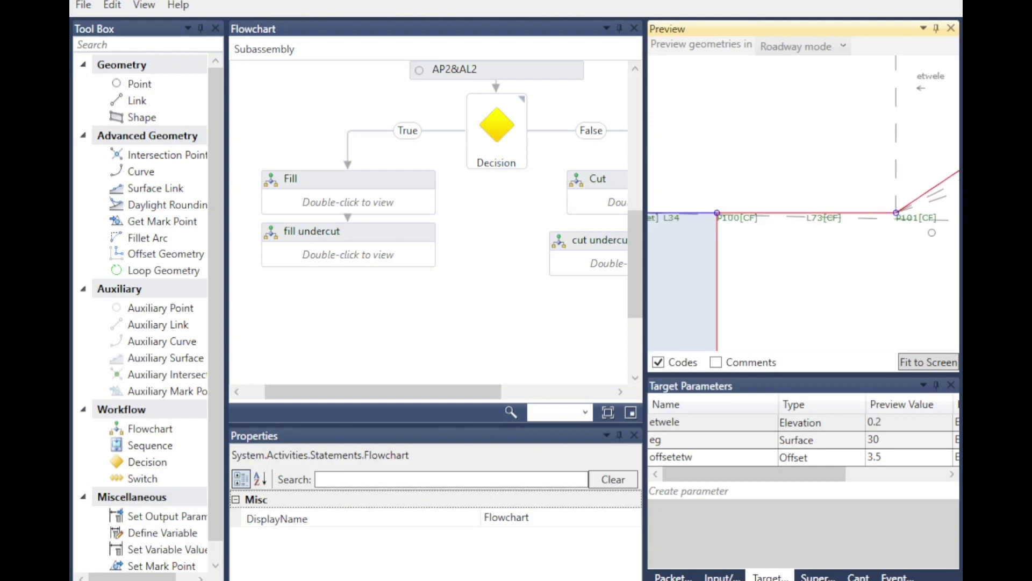
scroll(940, 230, "down", 2)
scroll(941, 254, "down", 1)
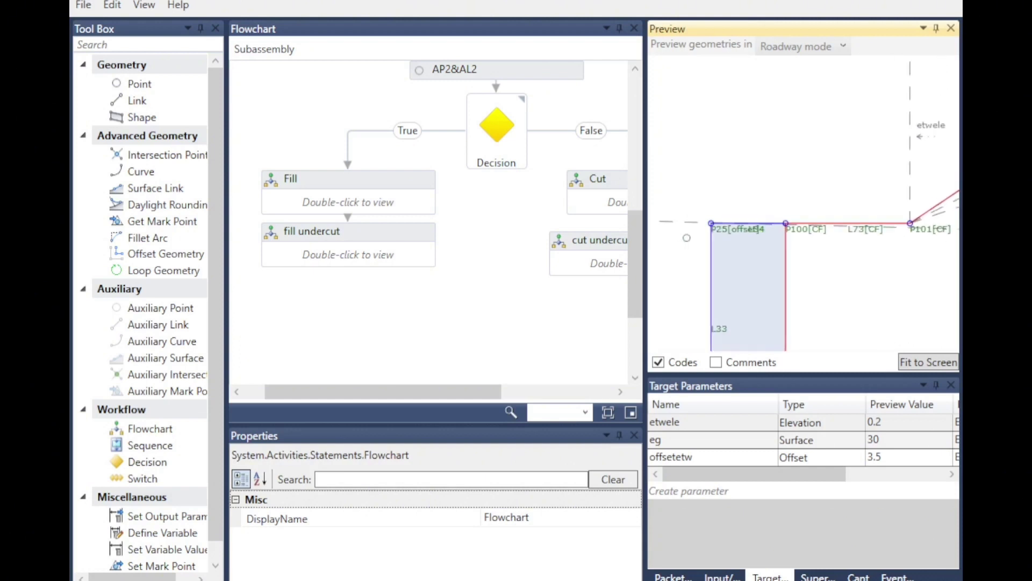
scroll(721, 228, "up", 3)
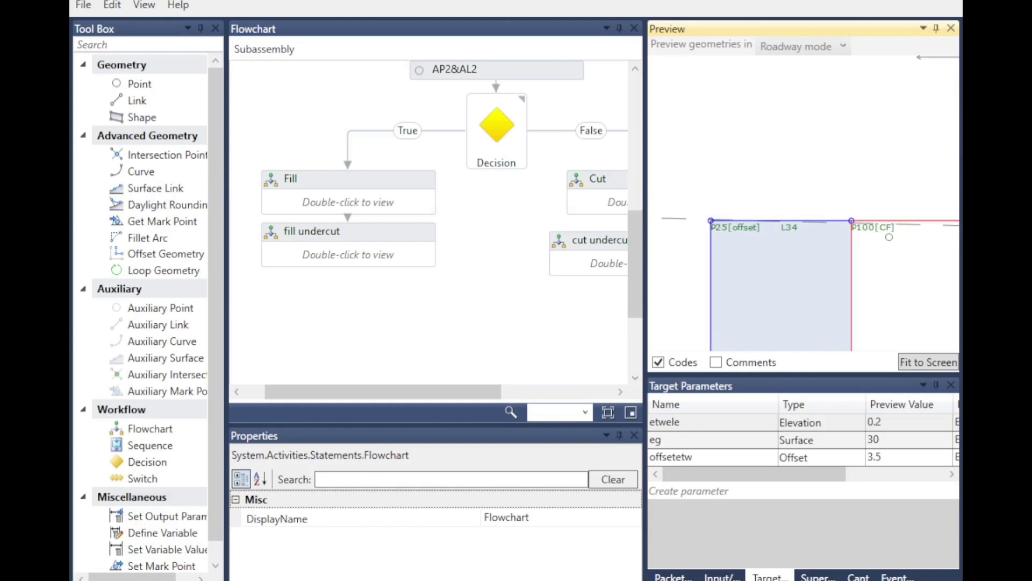
scroll(890, 237, "up", 1)
scroll(883, 185, "up", 1)
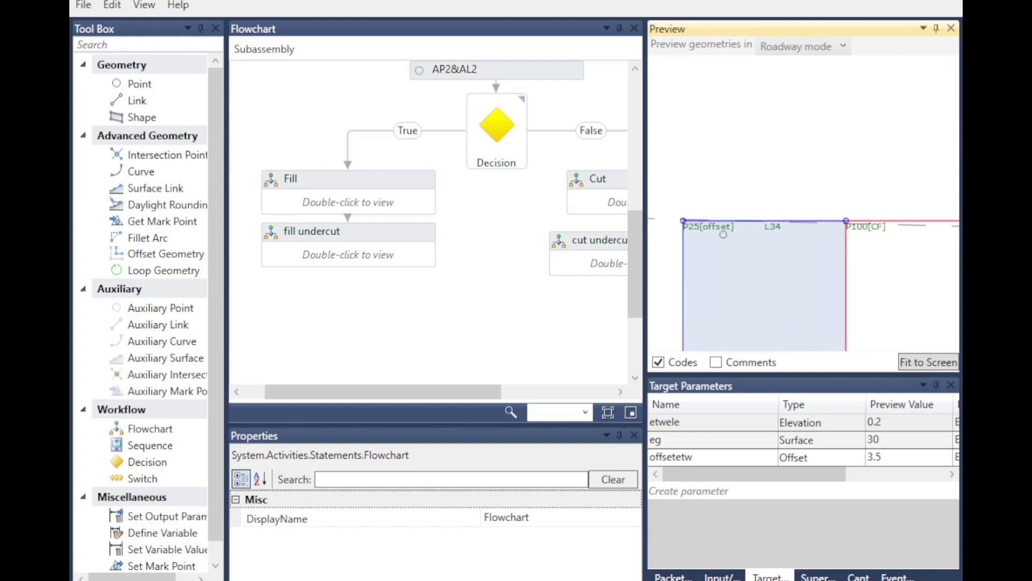
scroll(700, 248, "down", 2)
scroll(700, 248, "down", 2)
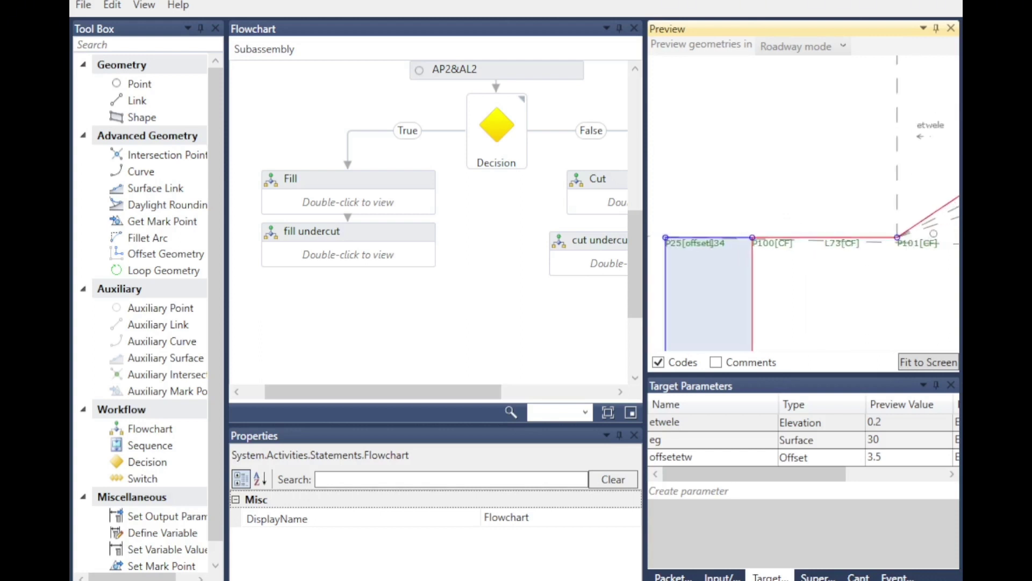
Open the nested flowchart containing P101&L73 within the Cut flowchart and select that point.
double_click(603, 199)
scroll(516, 268, "down", 1)
left_click(538, 288)
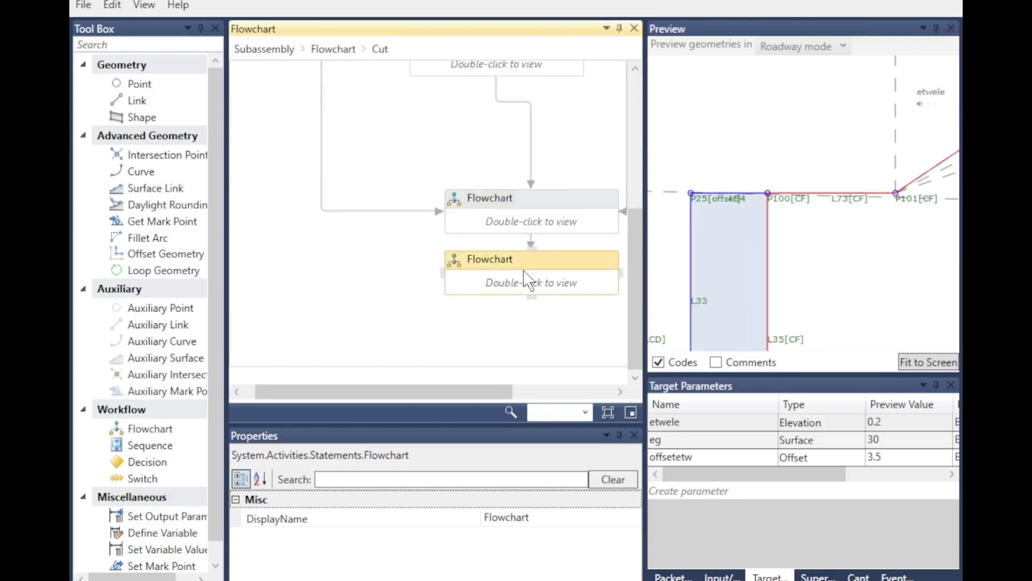
double_click(481, 229)
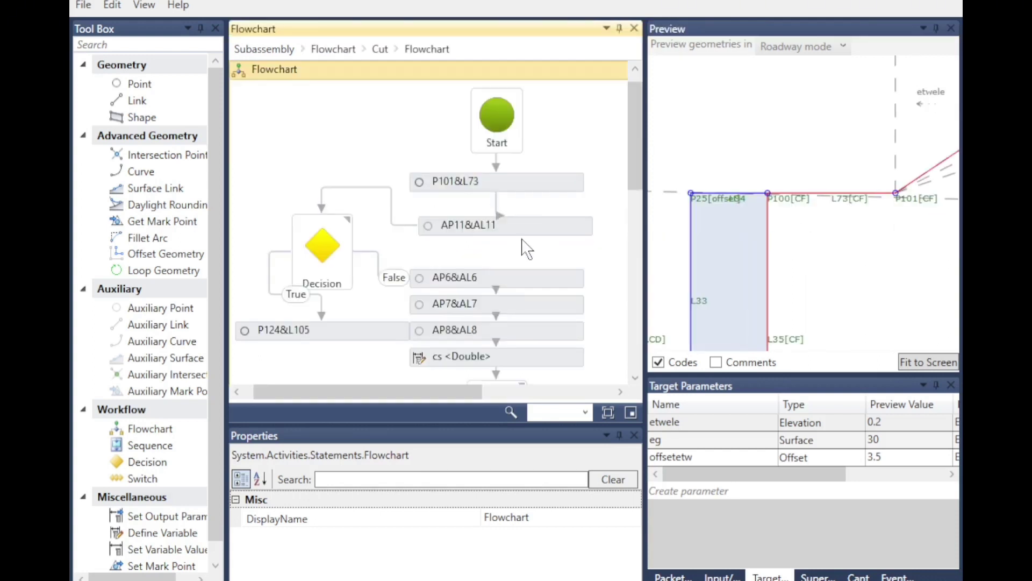
left_click(460, 185)
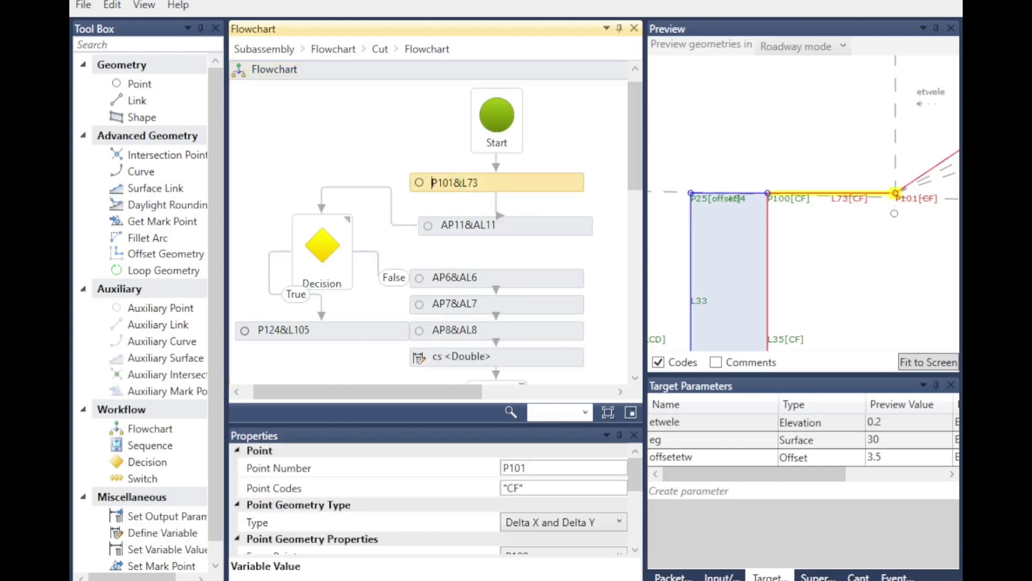
Add "cut_insertion" as a second point code for P101, after "CF".
left_click(544, 489)
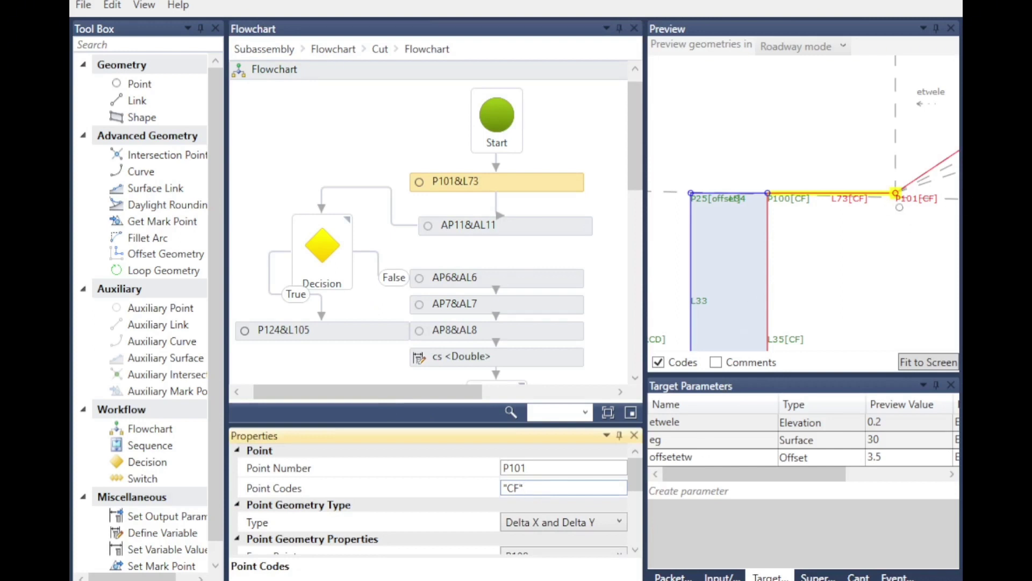
left_click_drag(414, 446, 770, 275)
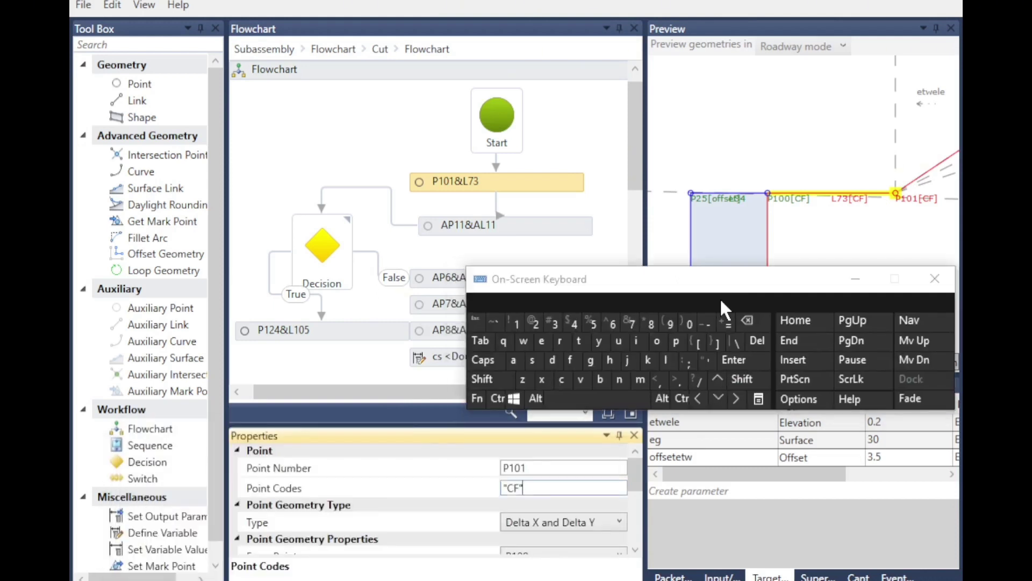
left_click(657, 379)
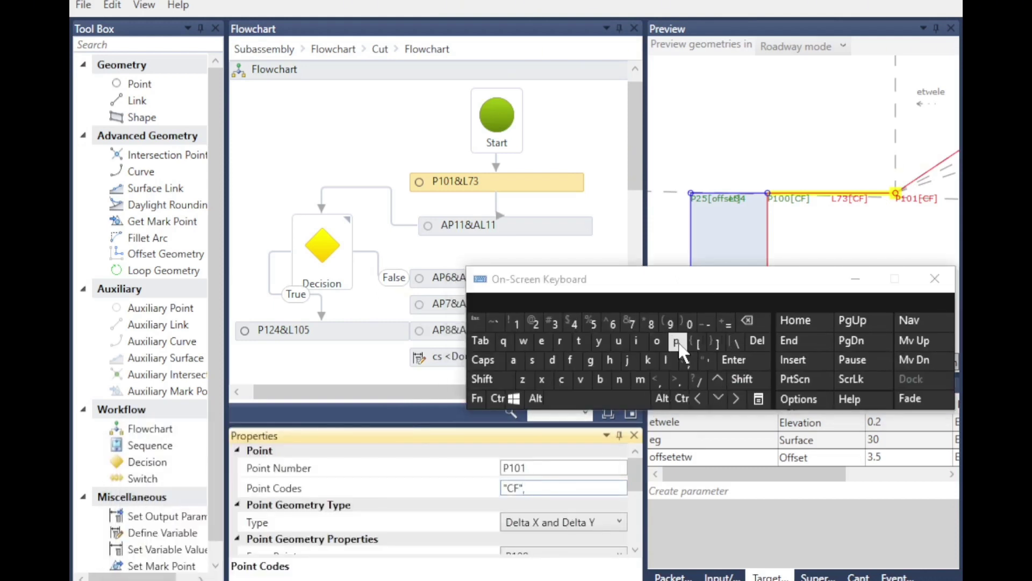
left_click(742, 379)
left_click(703, 359)
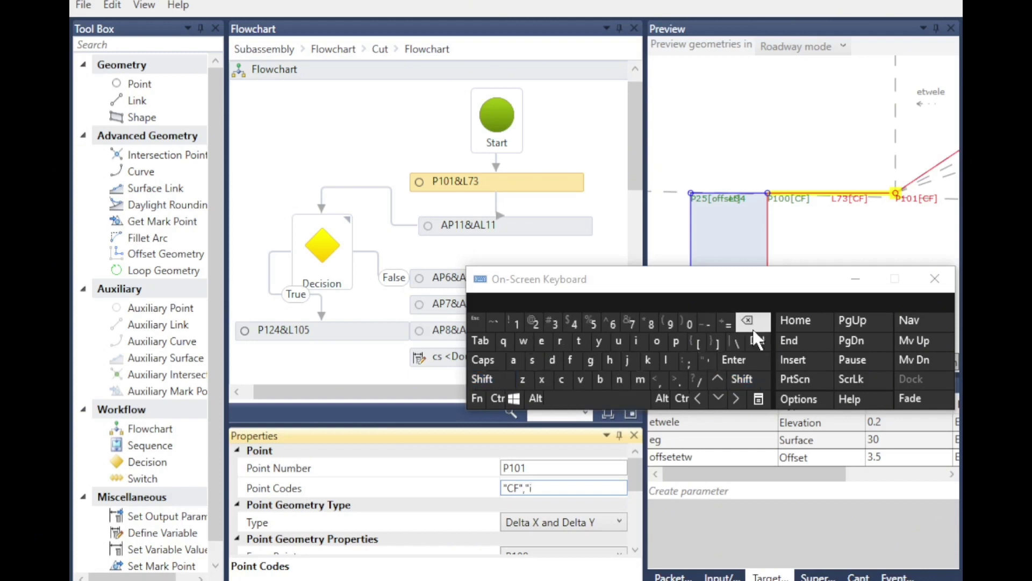
left_click(562, 379)
left_click(619, 341)
left_click(579, 341)
left_click(732, 380)
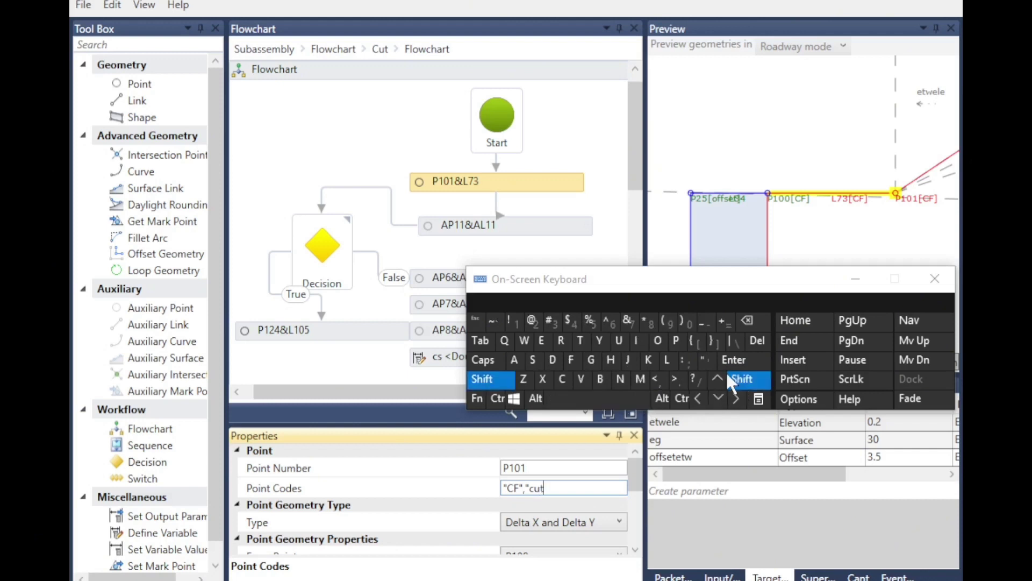
left_click(709, 327)
left_click(638, 342)
left_click(621, 379)
left_click(532, 360)
left_click(543, 343)
left_click(560, 342)
left_click(579, 342)
left_click(637, 342)
left_click(657, 342)
left_click(621, 380)
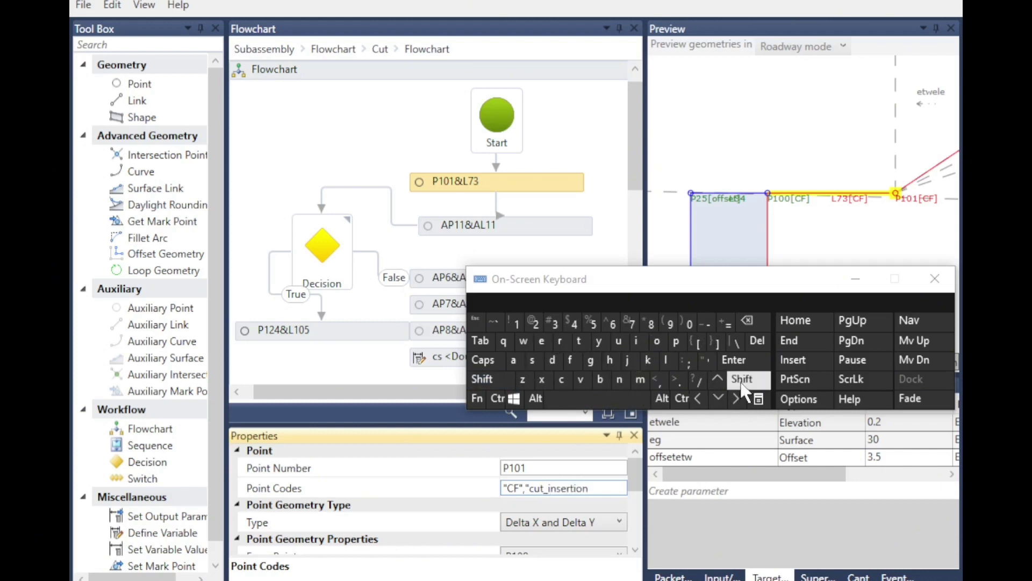
left_click(745, 379)
left_click(703, 360)
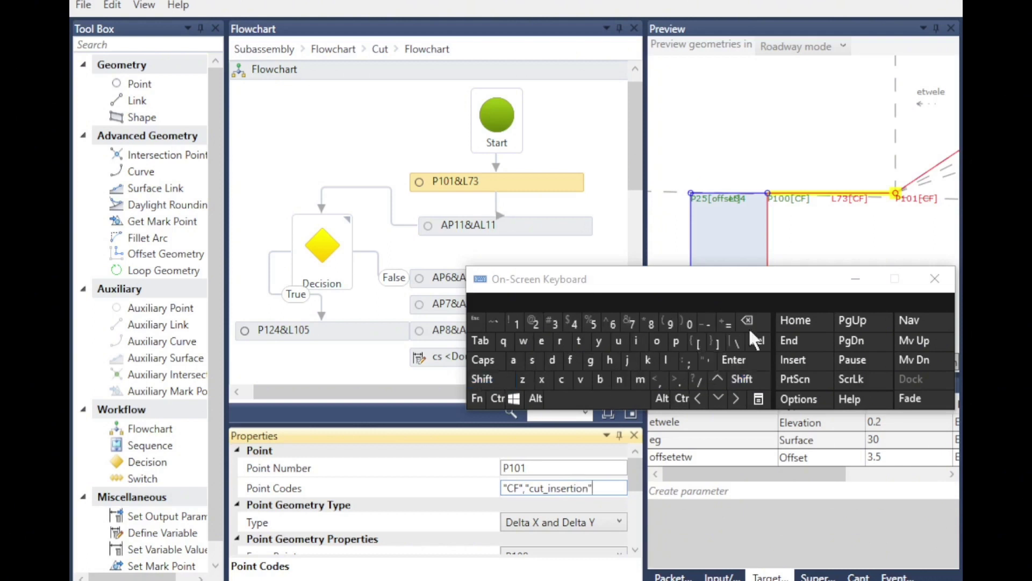
left_click(859, 280)
left_click(571, 524)
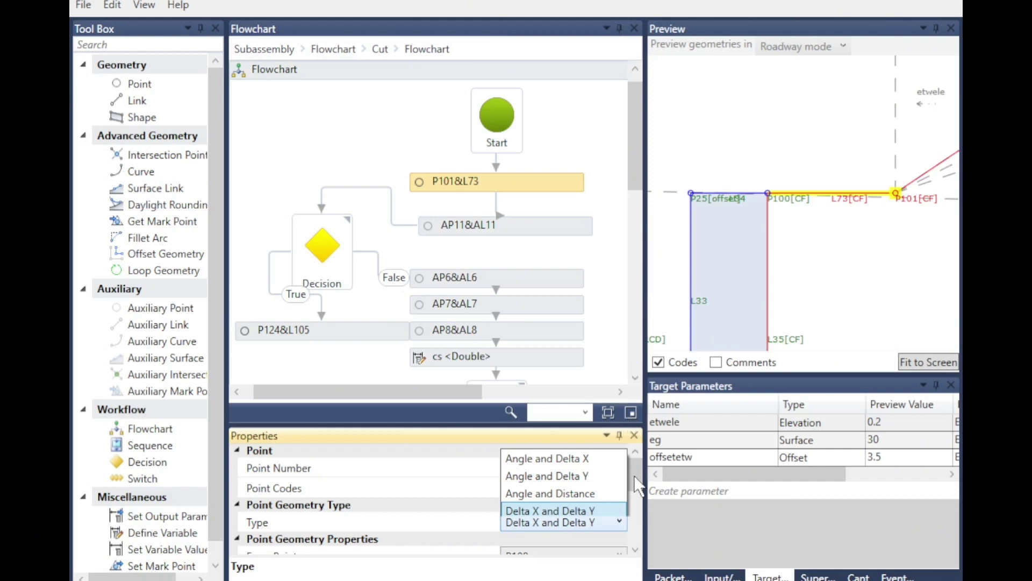
left_click(440, 178)
Review P101's codes and geometry properties, and inspect the codes around the ditch and shoulder in the preview.
scroll(585, 526, "down", 2)
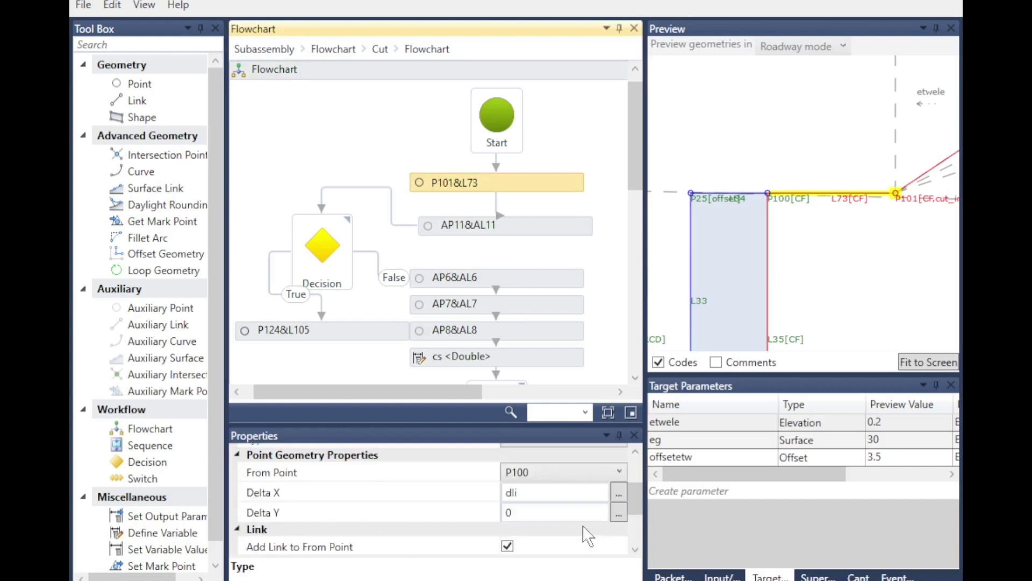
scroll(586, 530, "up", 2)
scroll(588, 545, "down", 2)
scroll(546, 465, "up", 3)
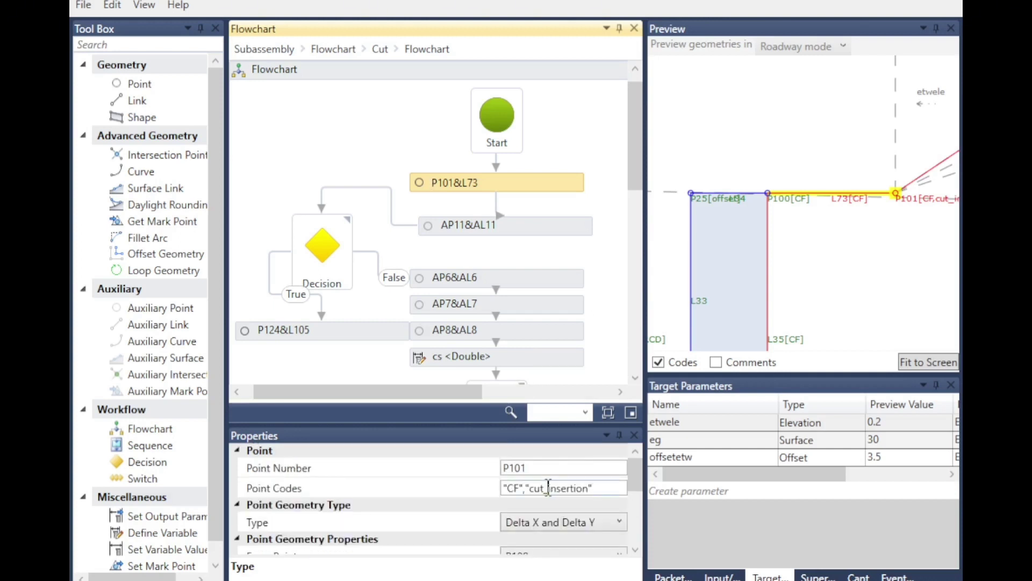
scroll(801, 295, "down", 4)
scroll(858, 222, "down", 5)
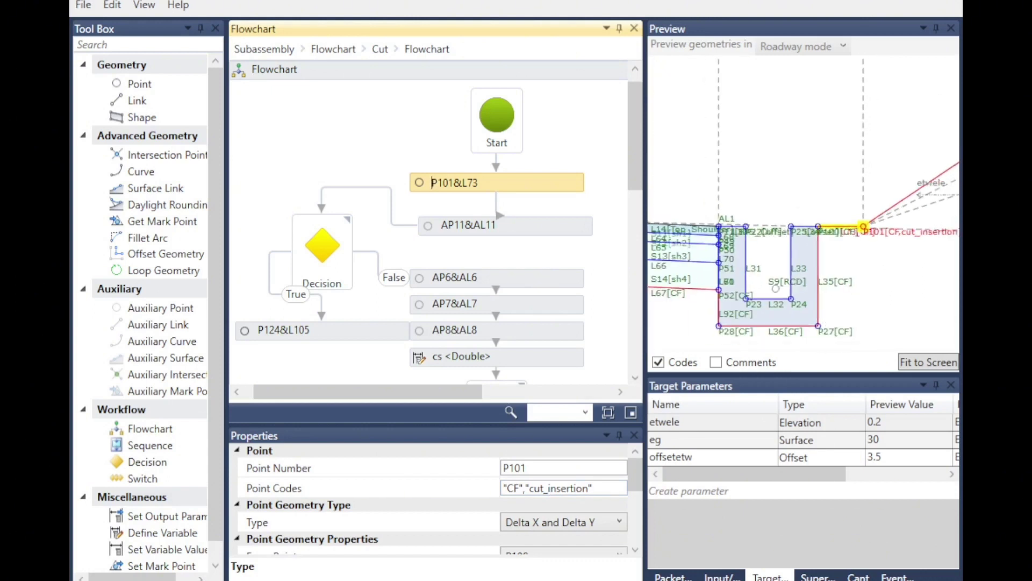
scroll(665, 293, "up", 5)
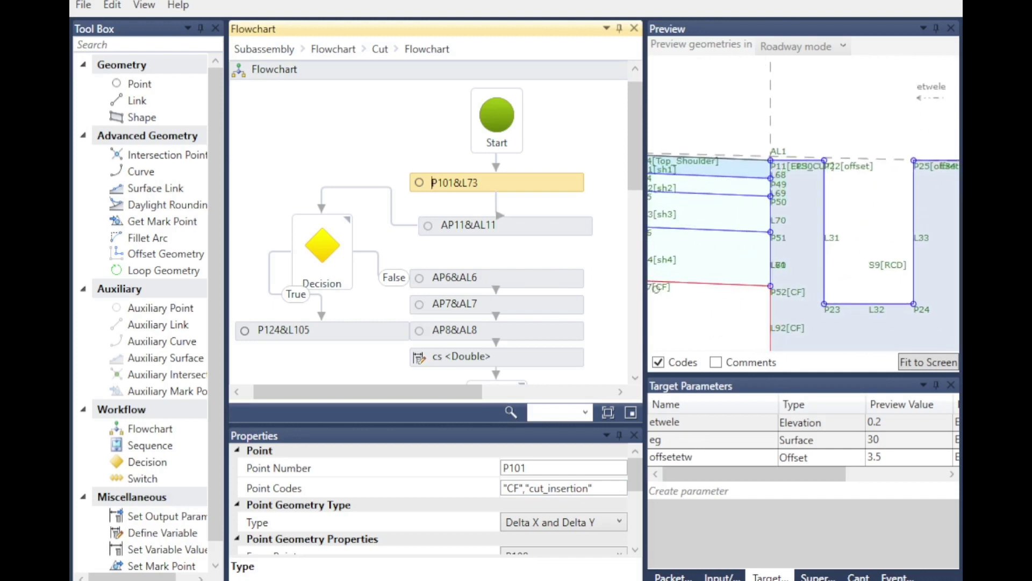
Set the preview value of the eg surface target to -2 for a fill condition.
scroll(930, 296, "down", 3)
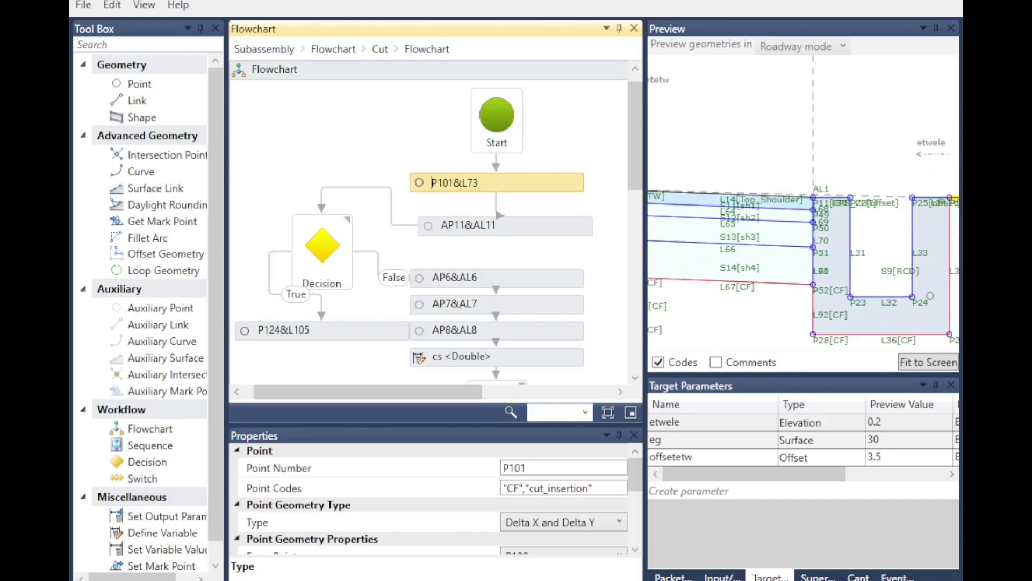
scroll(920, 279, "down", 3)
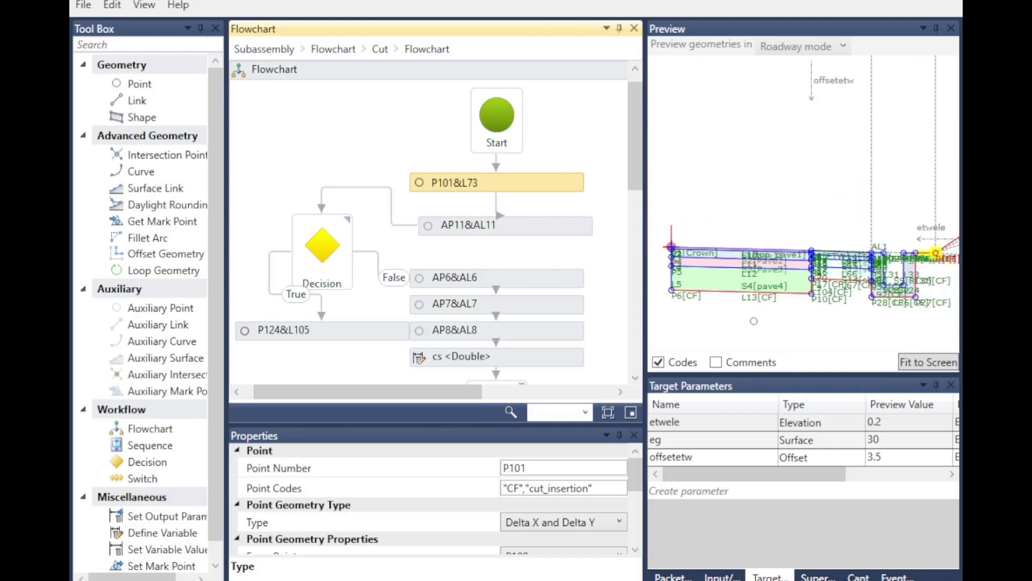
scroll(753, 321, "up", 4)
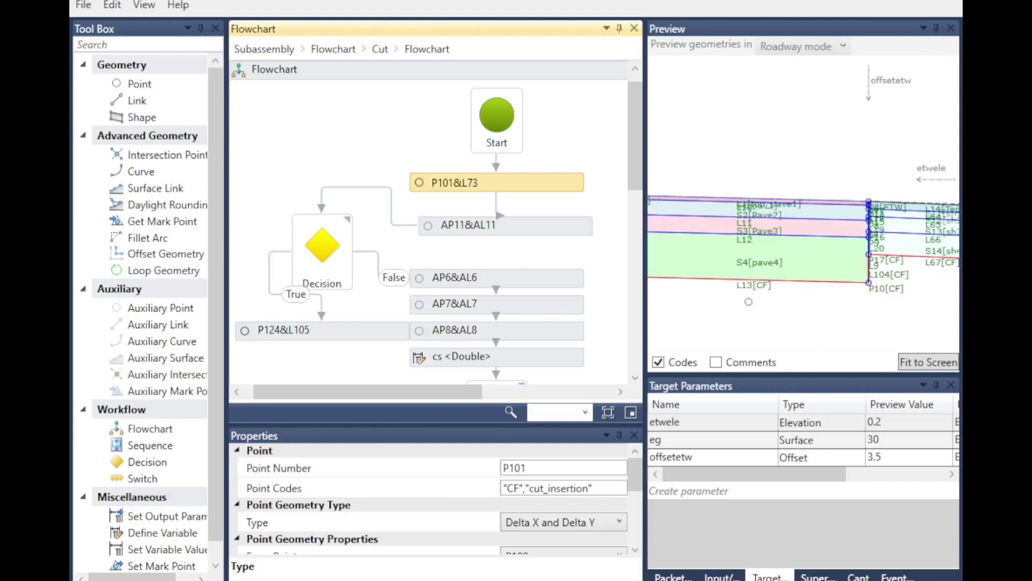
scroll(780, 289, "down", 3)
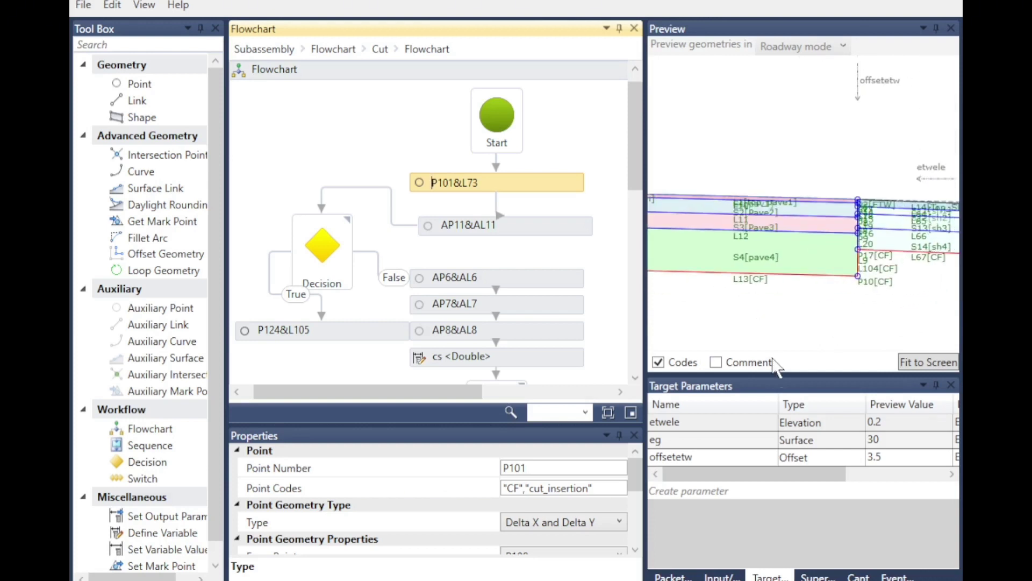
left_click(880, 438)
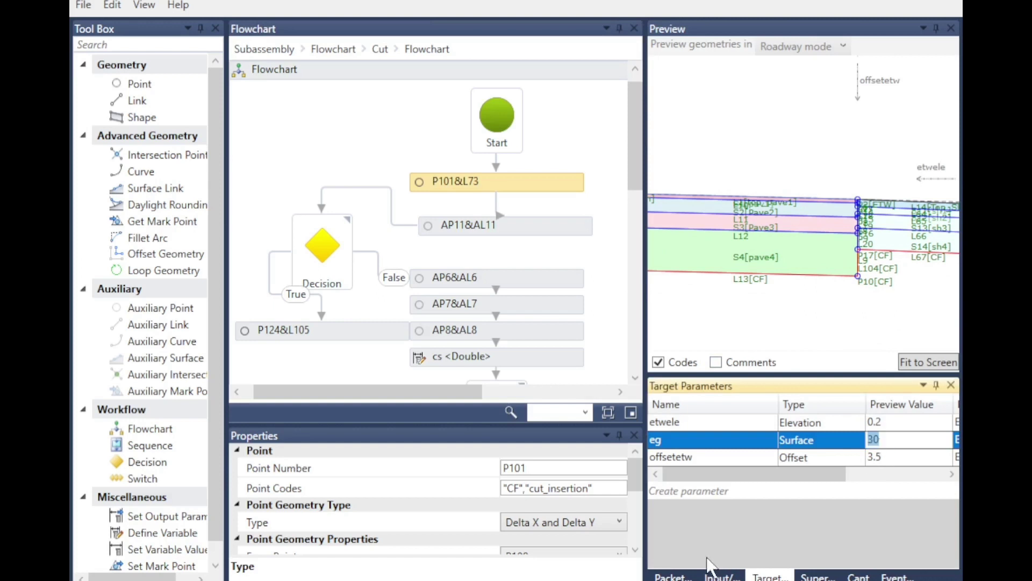
left_click(579, 580)
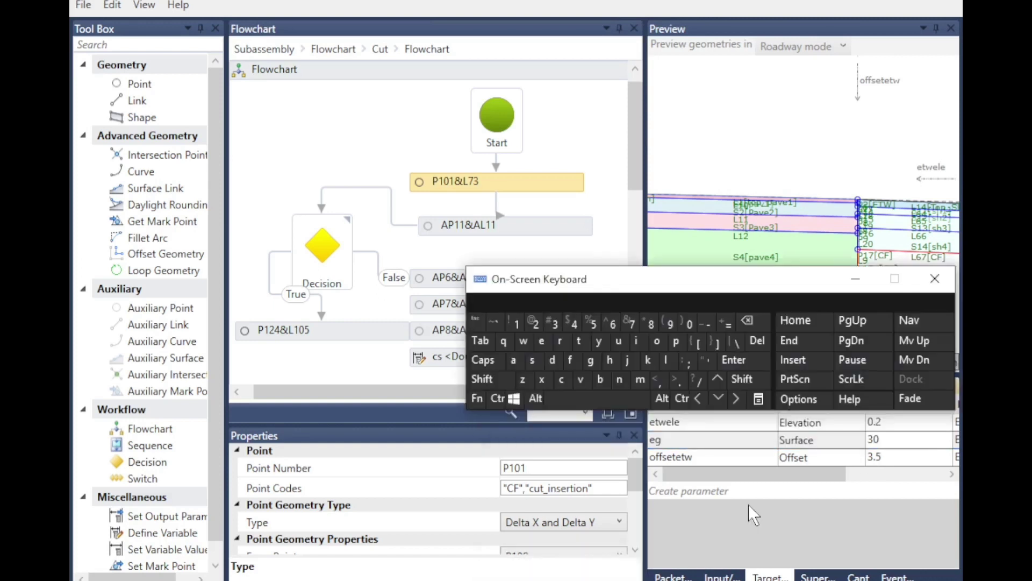
left_click(878, 443)
left_click(748, 321)
left_click(705, 325)
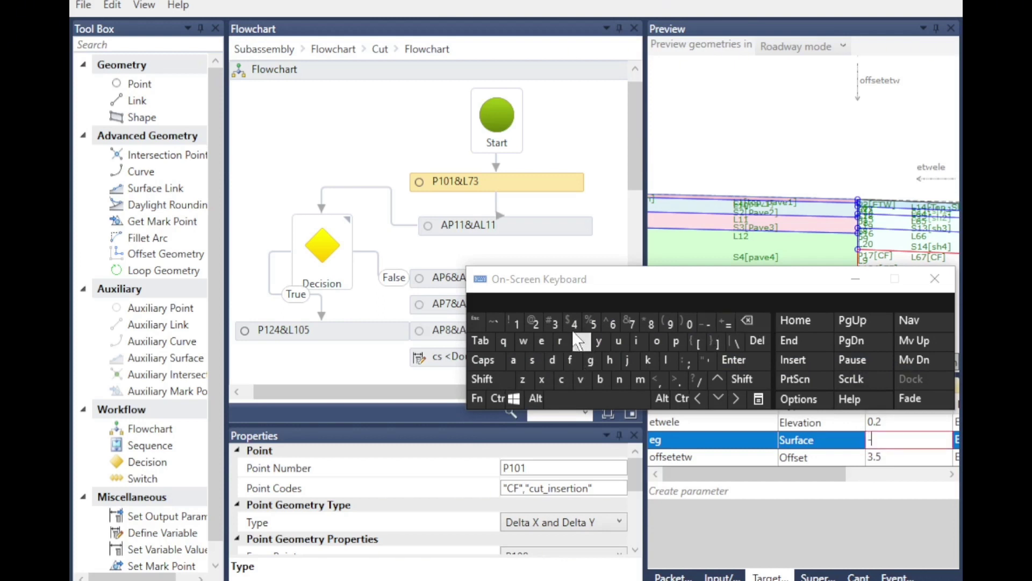
left_click(541, 324)
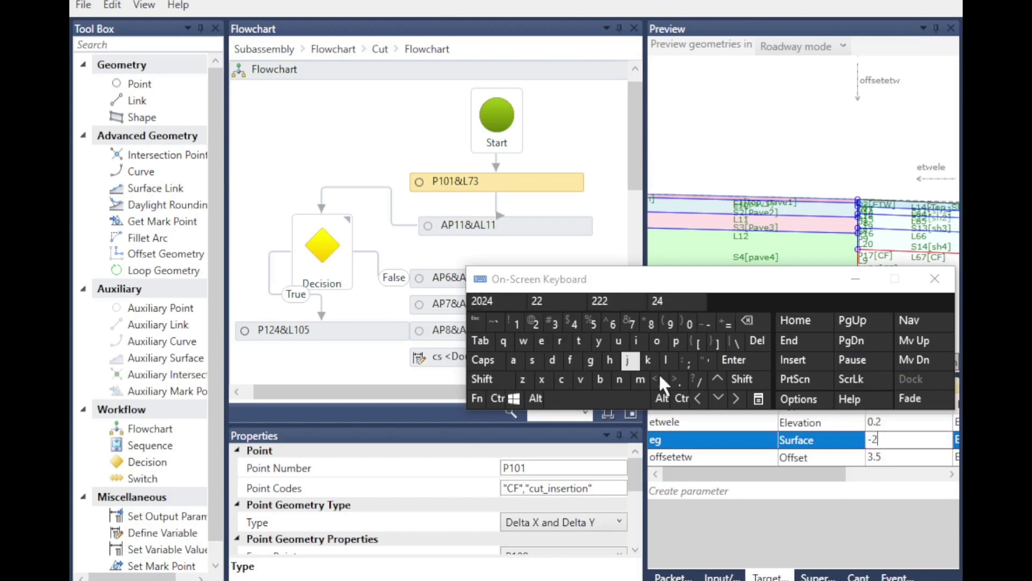
left_click(748, 370)
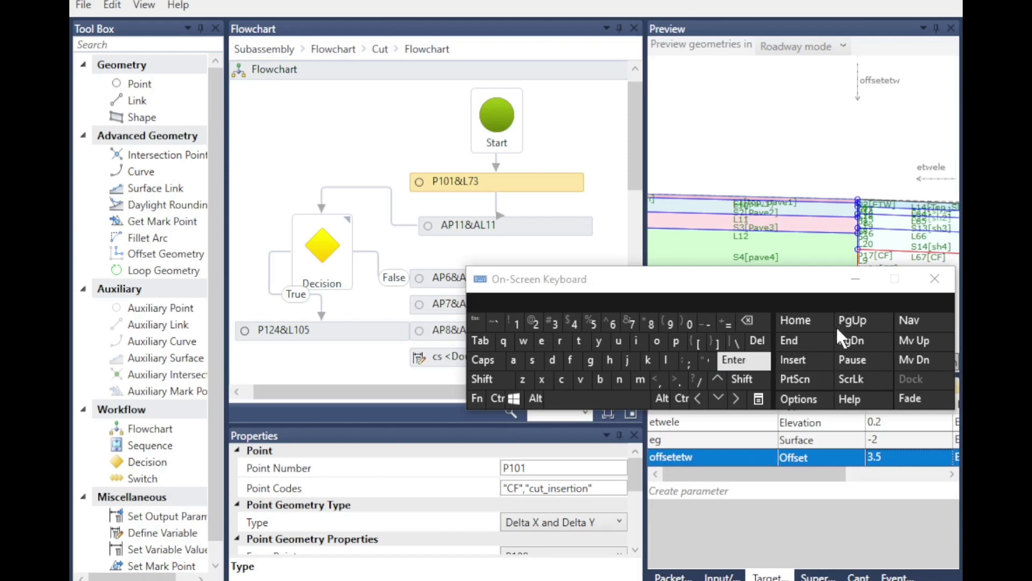
left_click(856, 281)
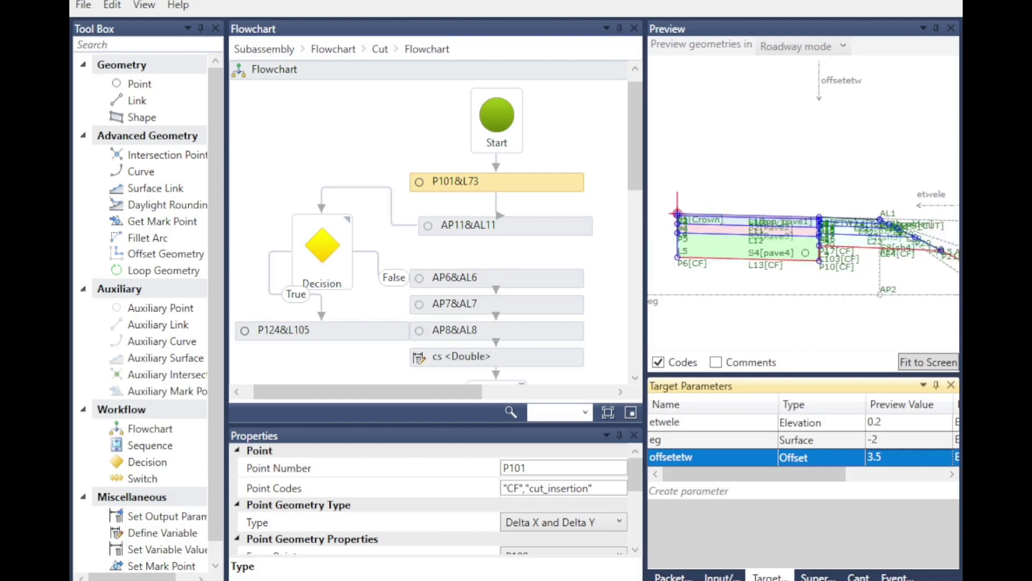
Examine the shoulder codes and the fill slope codes of link L102 and point P123 in the preview.
scroll(782, 265, "up", 1)
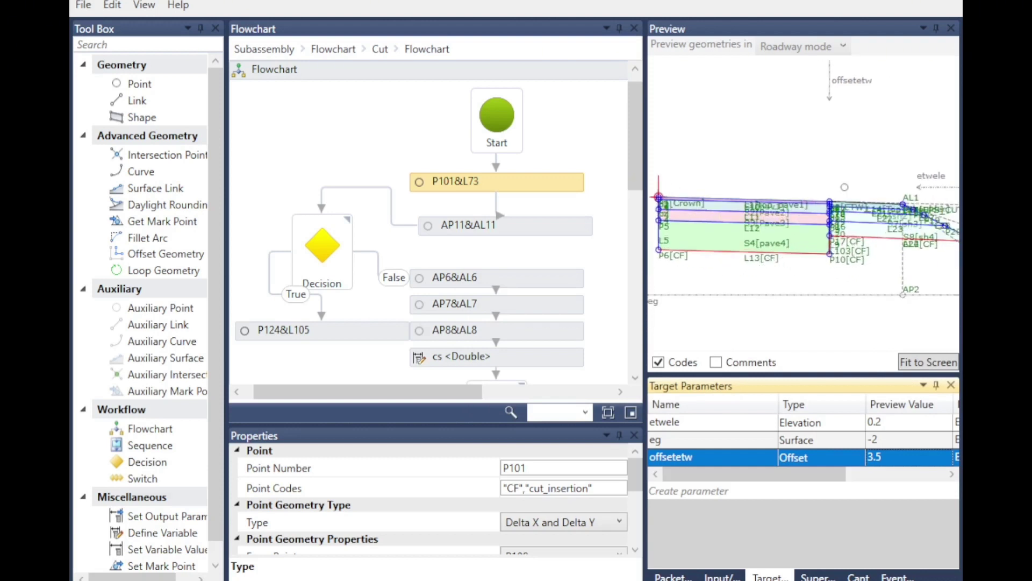
scroll(904, 196, "up", 2)
scroll(921, 199, "up", 3)
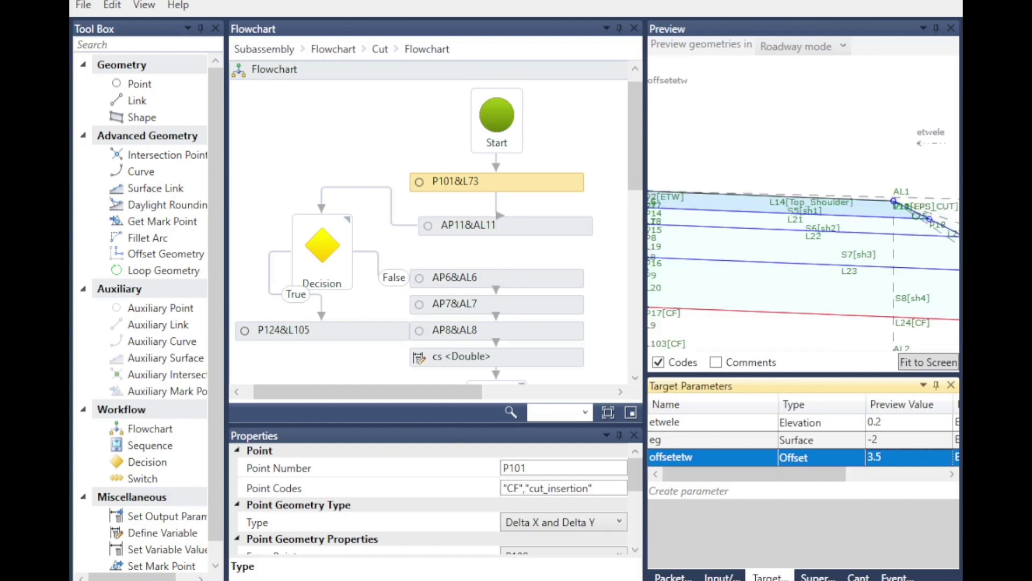
scroll(858, 226, "down", 2)
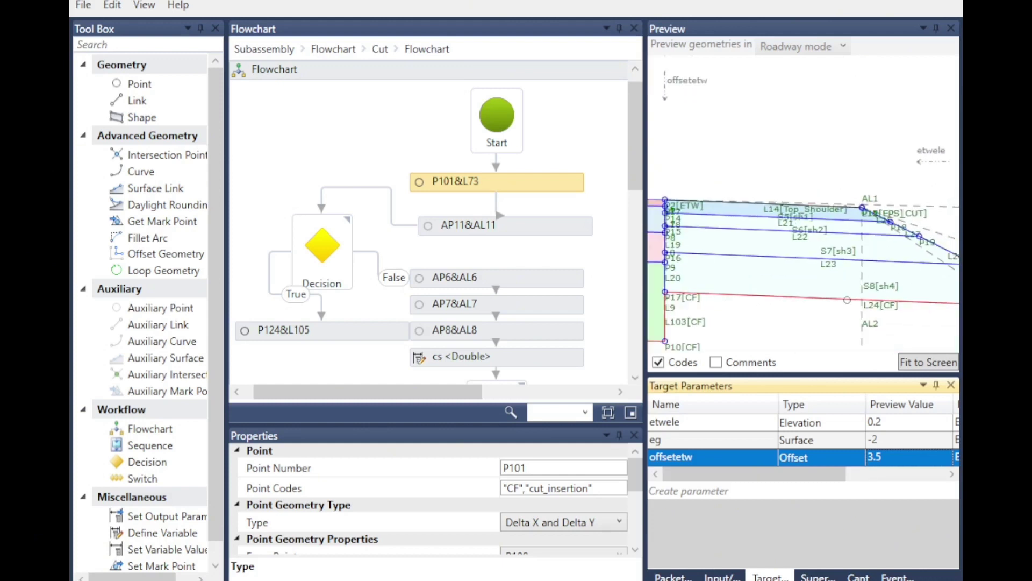
scroll(757, 232, "down", 4)
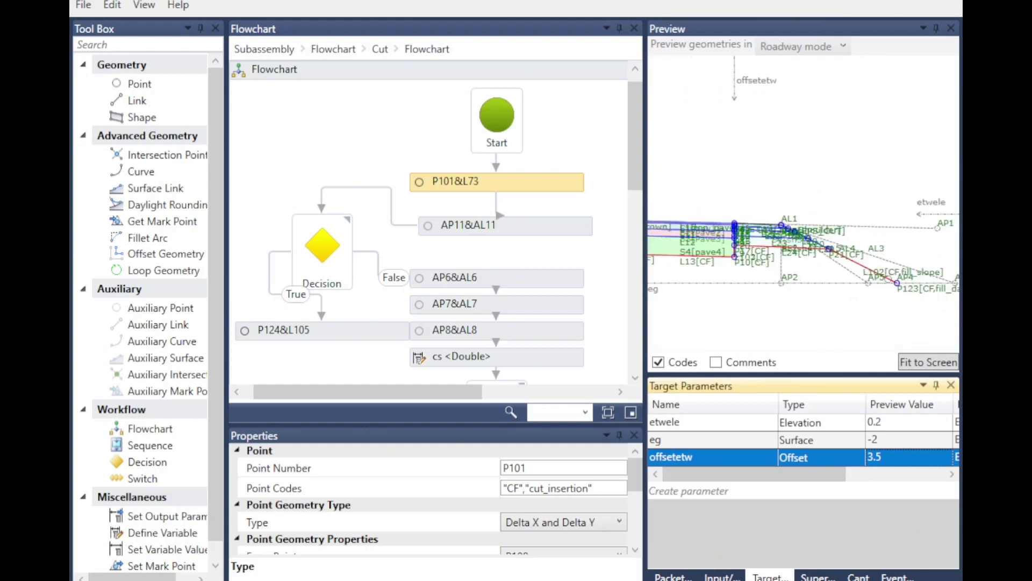
scroll(917, 272, "up", 2)
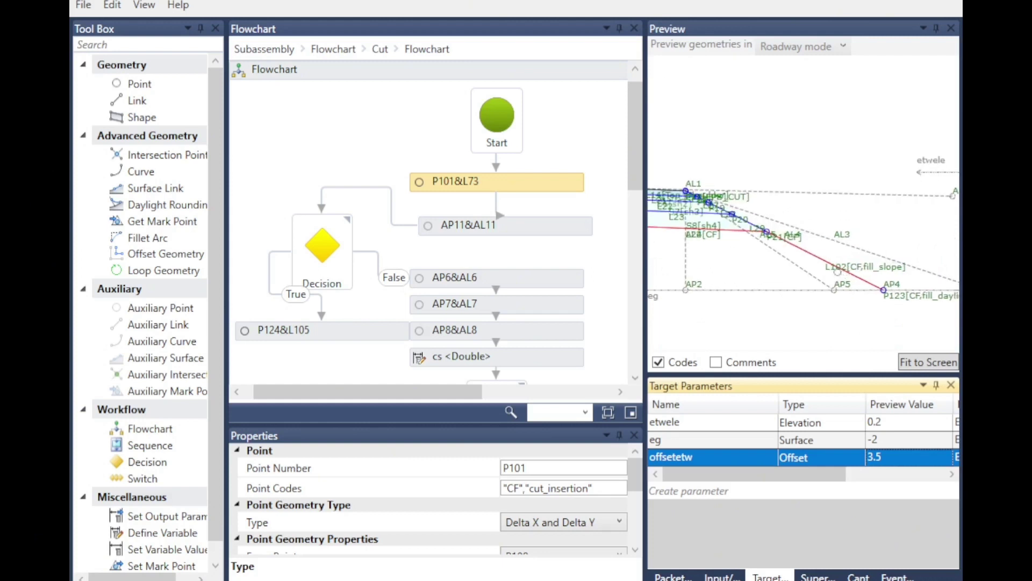
scroll(886, 279, "up", 1)
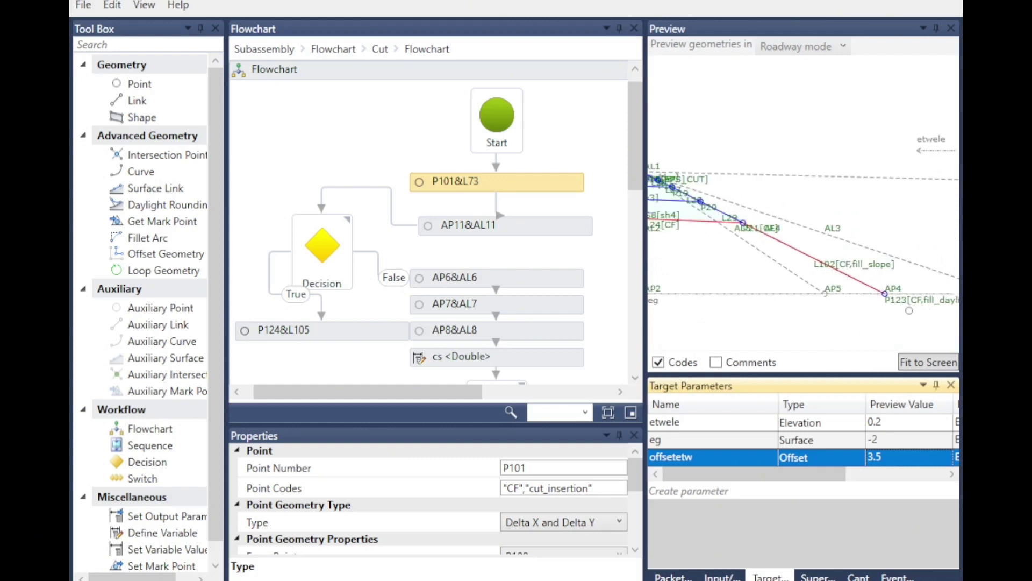
scroll(875, 312, "down", 1)
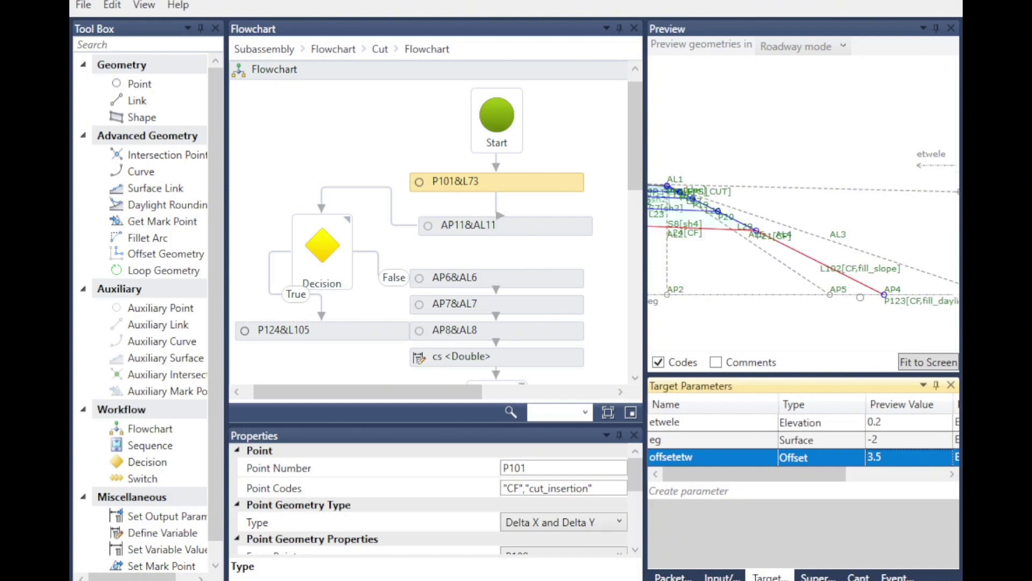
scroll(860, 297, "down", 1)
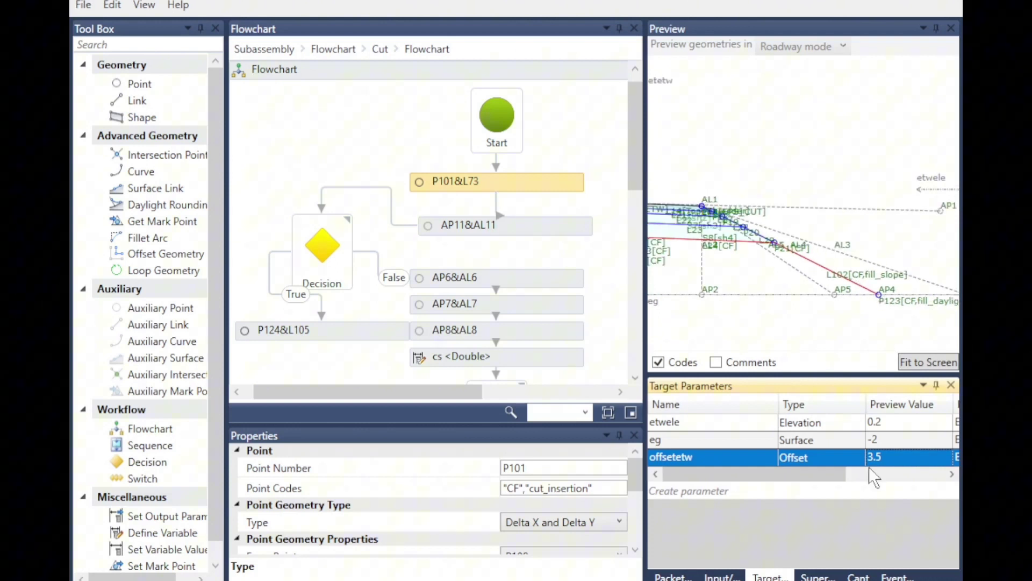
Set the preview value of the eg surface target to 30 for a cut condition.
left_click(880, 440)
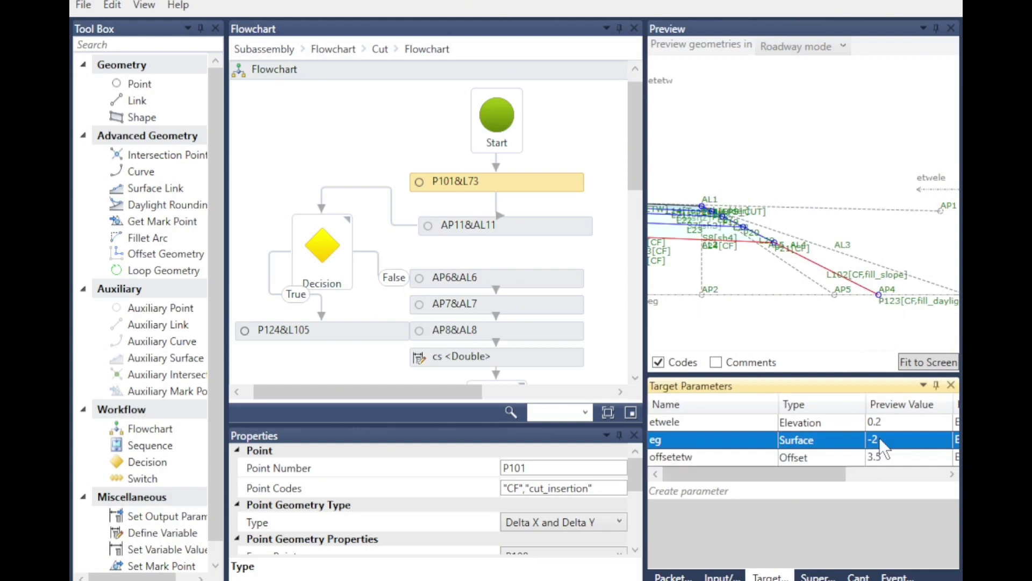
left_click(880, 440)
key("ctrl+super+o")
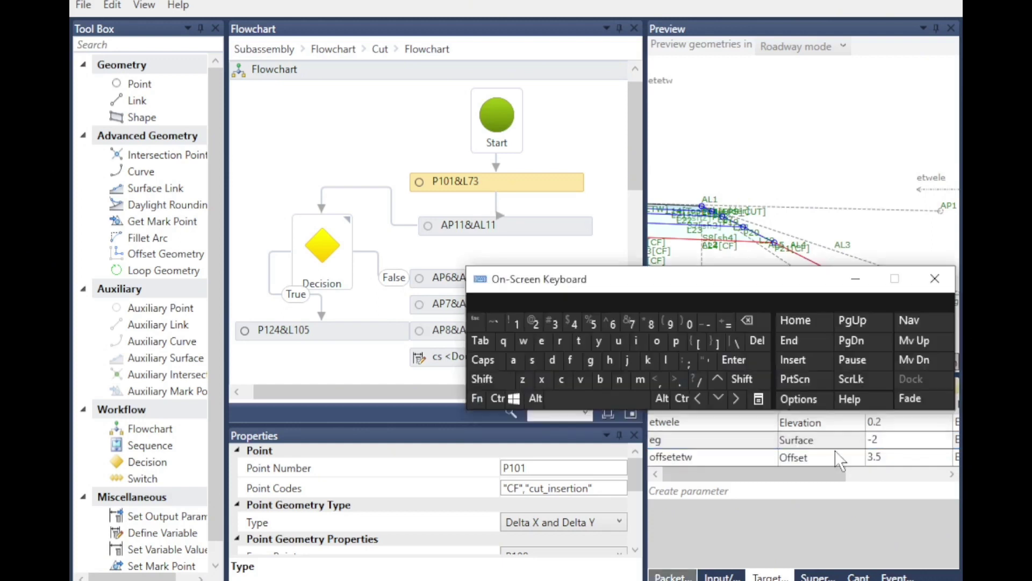
left_click(872, 442)
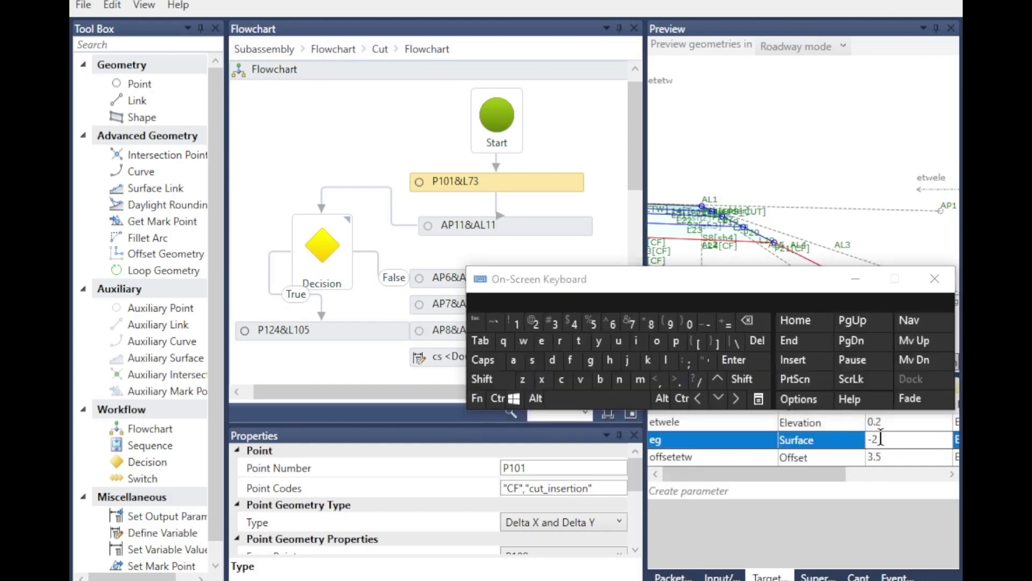
left_click(554, 323)
left_click(694, 337)
left_click(756, 321)
left_click(688, 325)
left_click(826, 176)
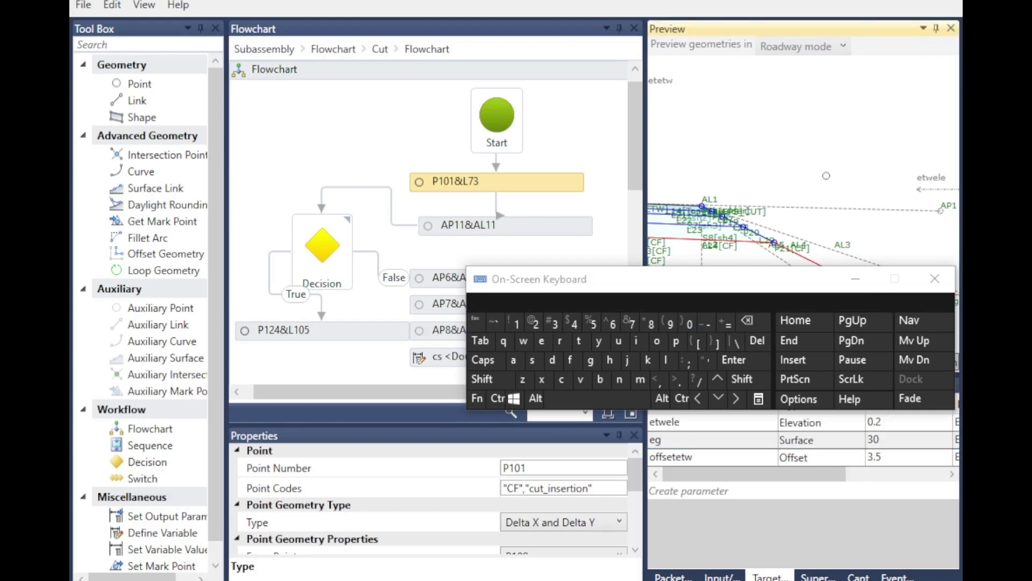
left_click(935, 279)
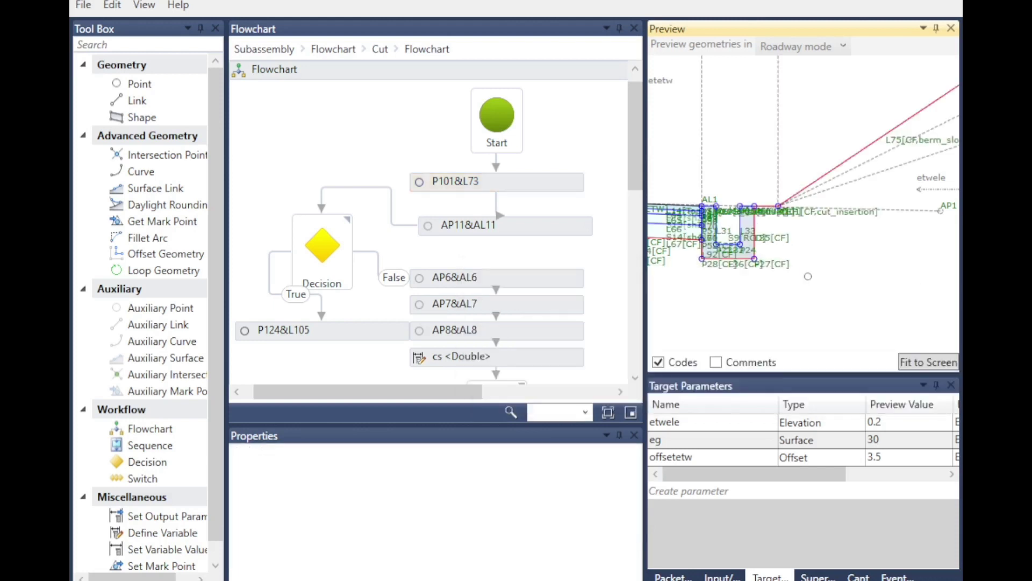
Examine the codes of point P103 and bench link L76 on the cut slope in the preview.
scroll(787, 284, "down", 1)
scroll(798, 264, "down", 5)
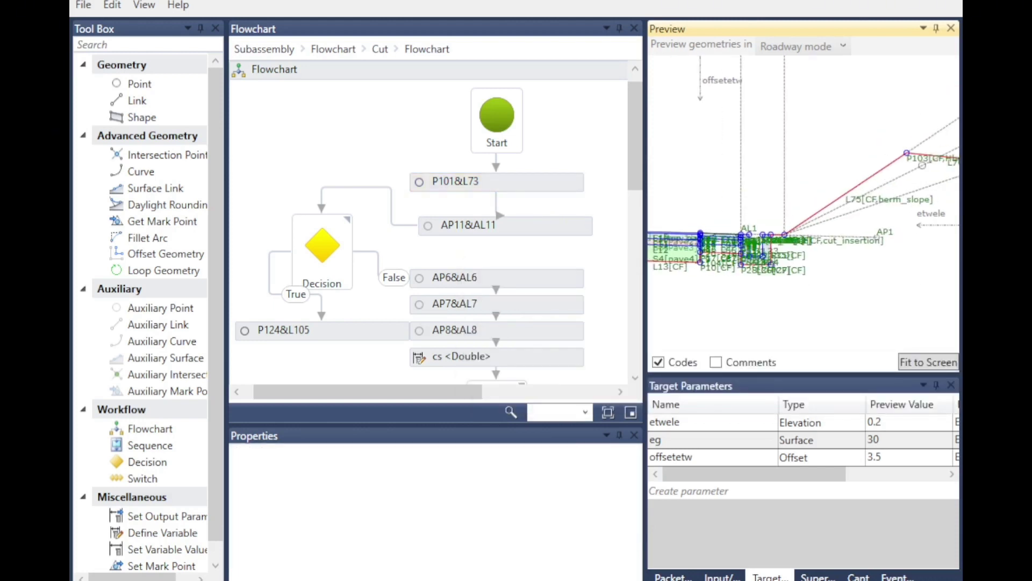
scroll(954, 153, "up", 4)
scroll(926, 142, "up", 4)
scroll(847, 202, "down", 2)
scroll(848, 202, "down", 1)
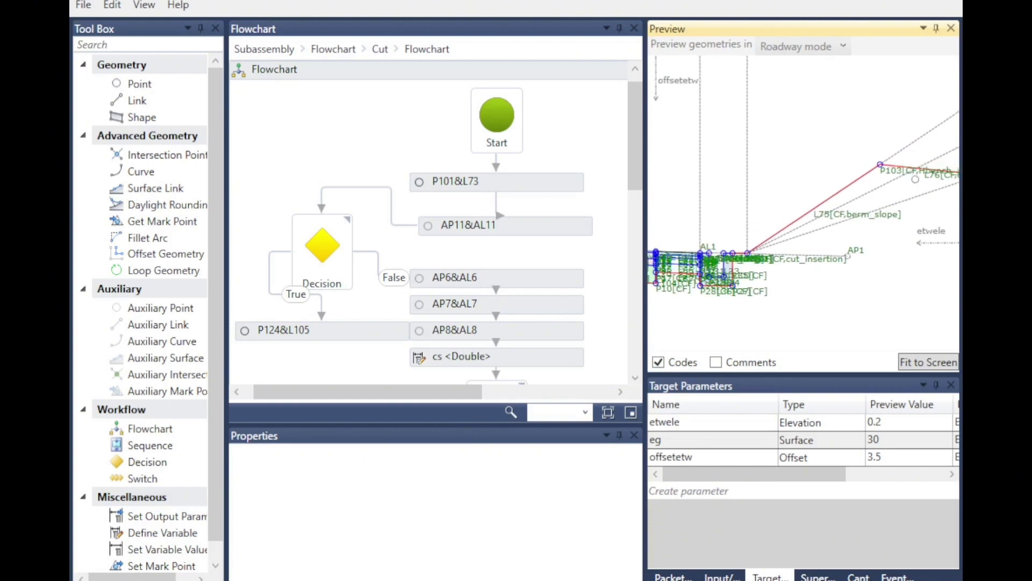
scroll(861, 194, "up", 5)
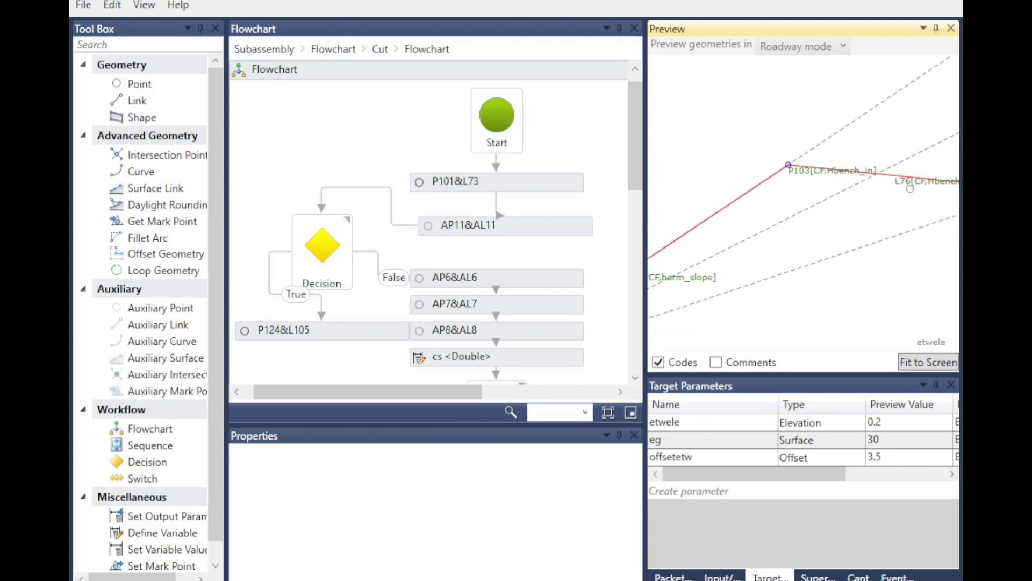
scroll(841, 207, "down", 3)
scroll(935, 193, "up", 4)
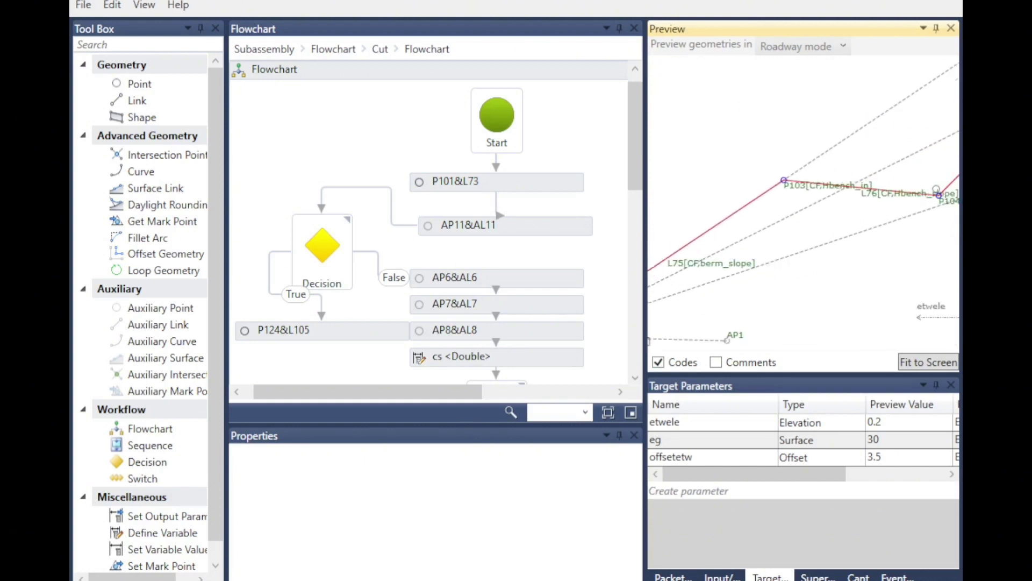
scroll(862, 200, "up", 2)
scroll(860, 200, "up", 2)
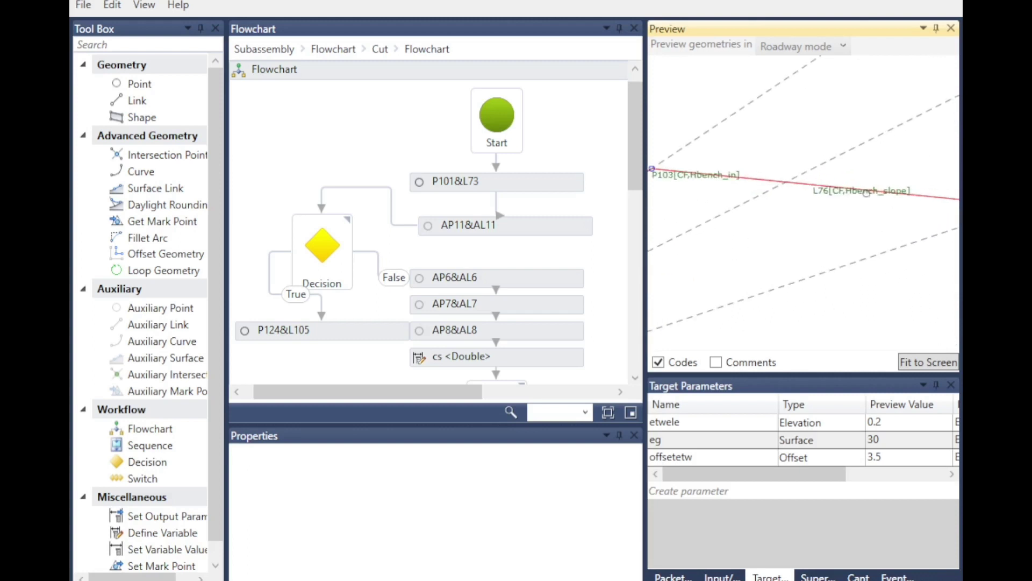
Examine the codes of berm slope link L75 and of point P104 at the outer end of the bench.
scroll(832, 221, "down", 3)
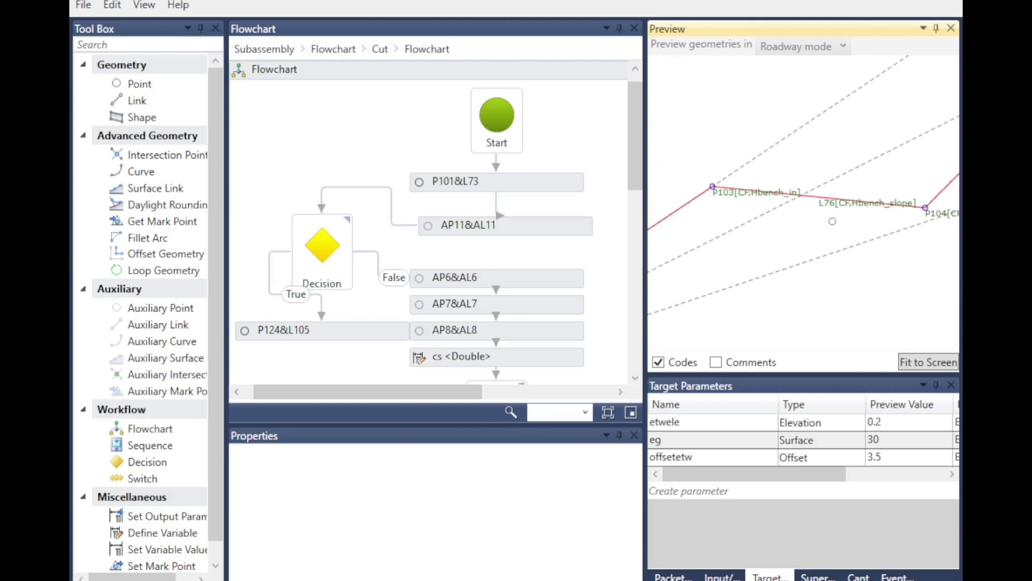
scroll(930, 193, "down", 3)
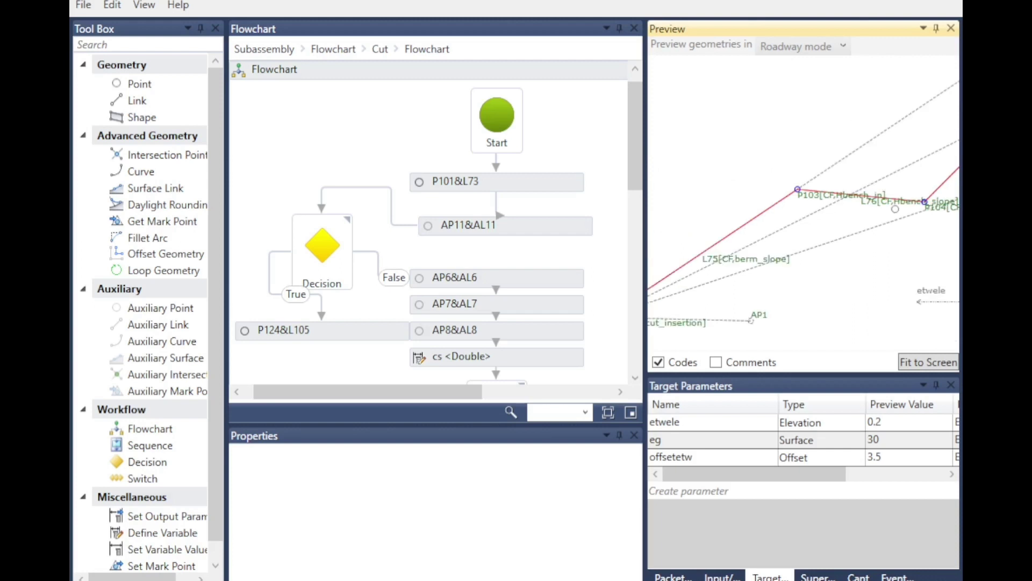
scroll(775, 245, "up", 1)
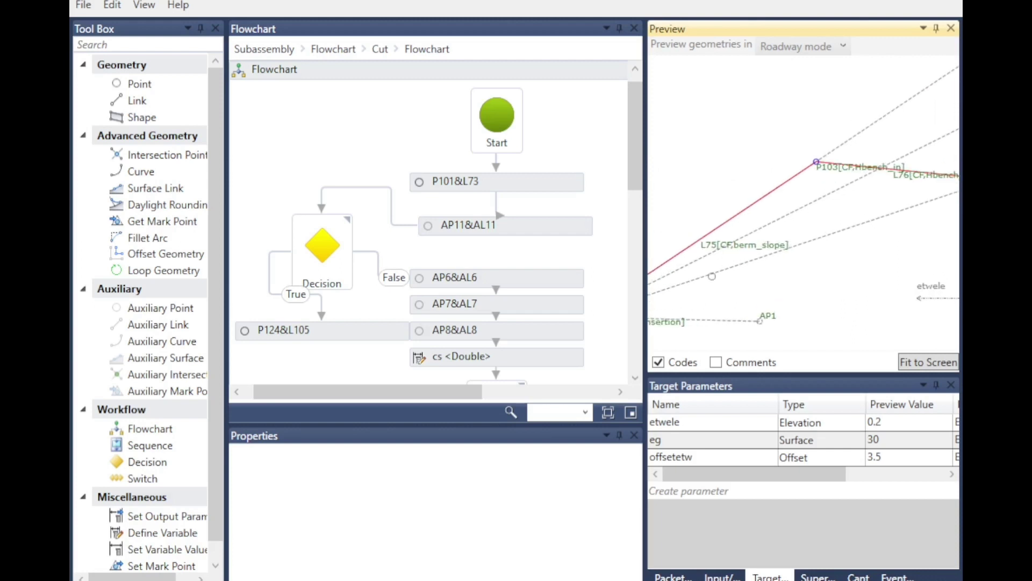
scroll(712, 276, "down", 3)
scroll(846, 281, "up", 4)
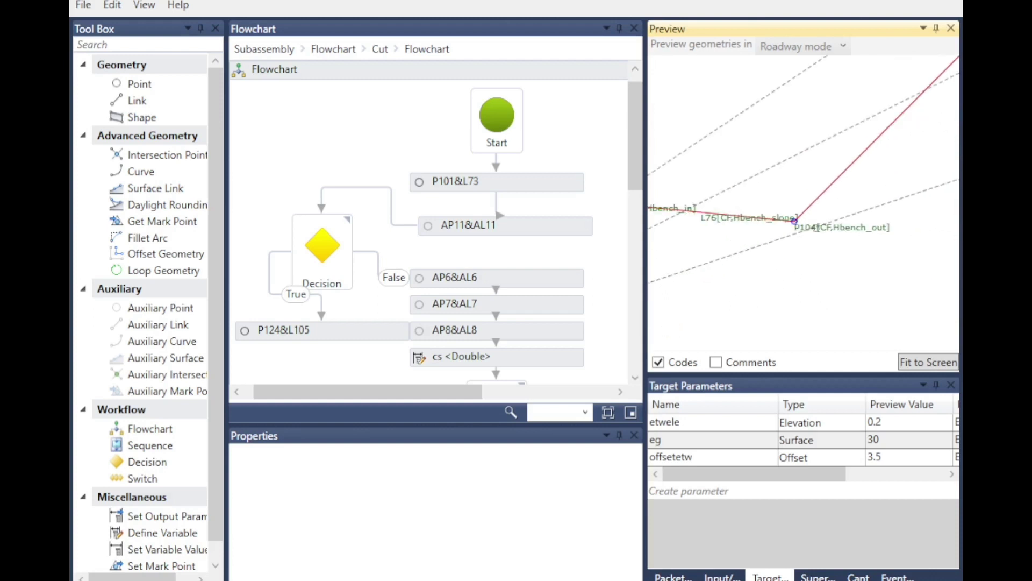
scroll(891, 233, "down", 4)
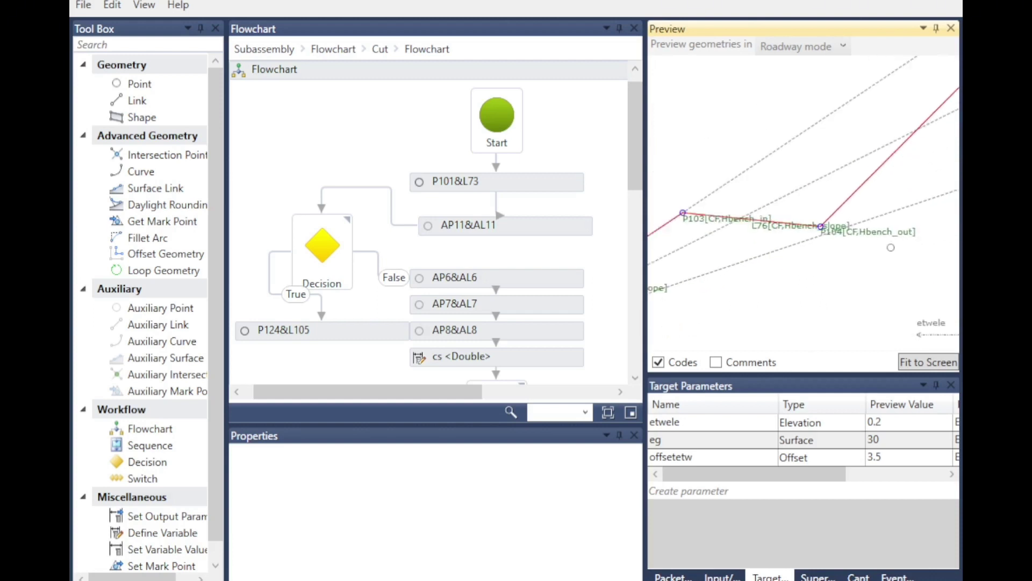
scroll(725, 214, "up", 5)
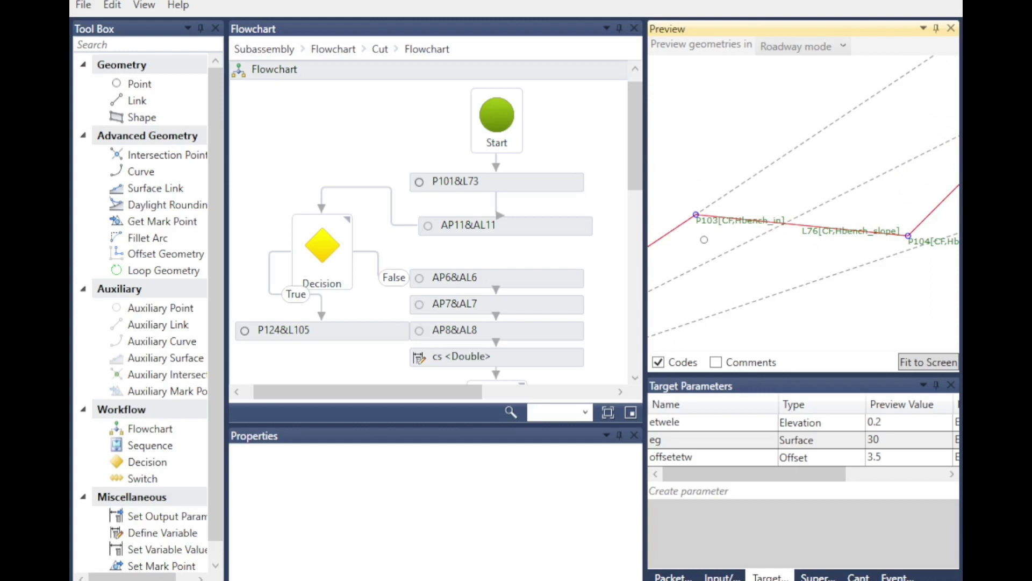
scroll(704, 239, "down", 3)
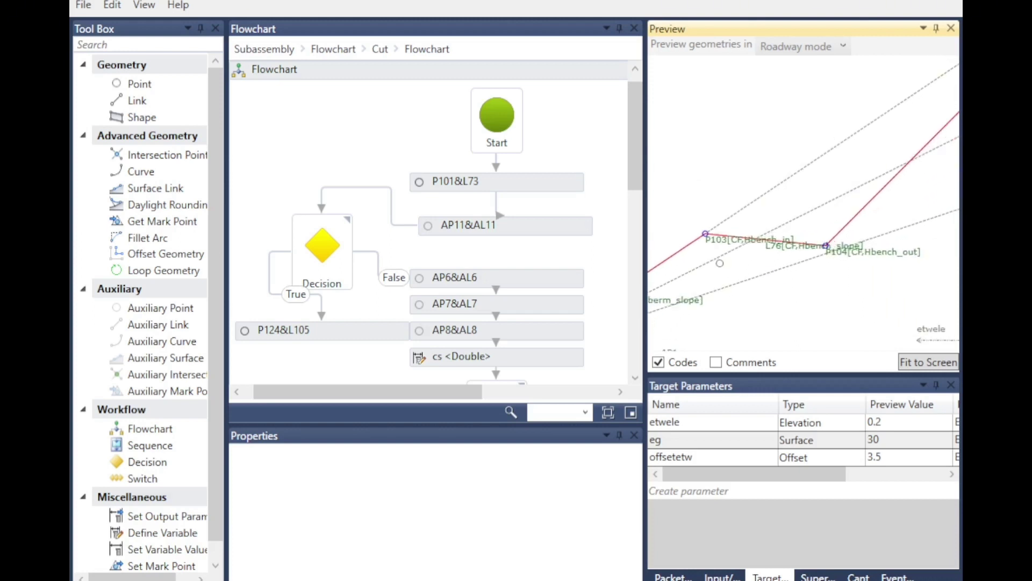
Examine the codes of link L76, point P104 and bench slope link L78 around the first cut bench in the preview.
scroll(811, 276, "up", 4)
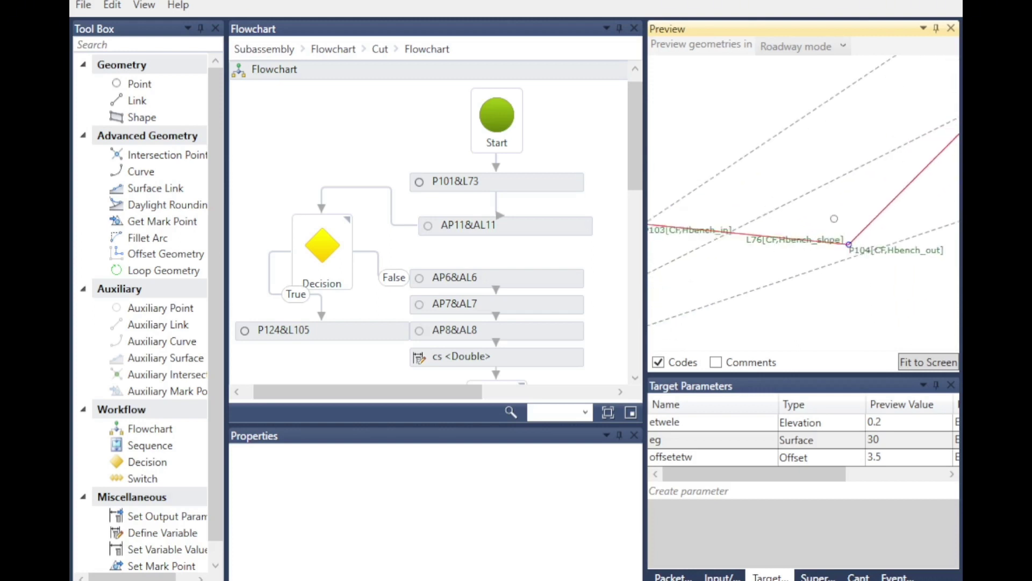
scroll(764, 274, "down", 4)
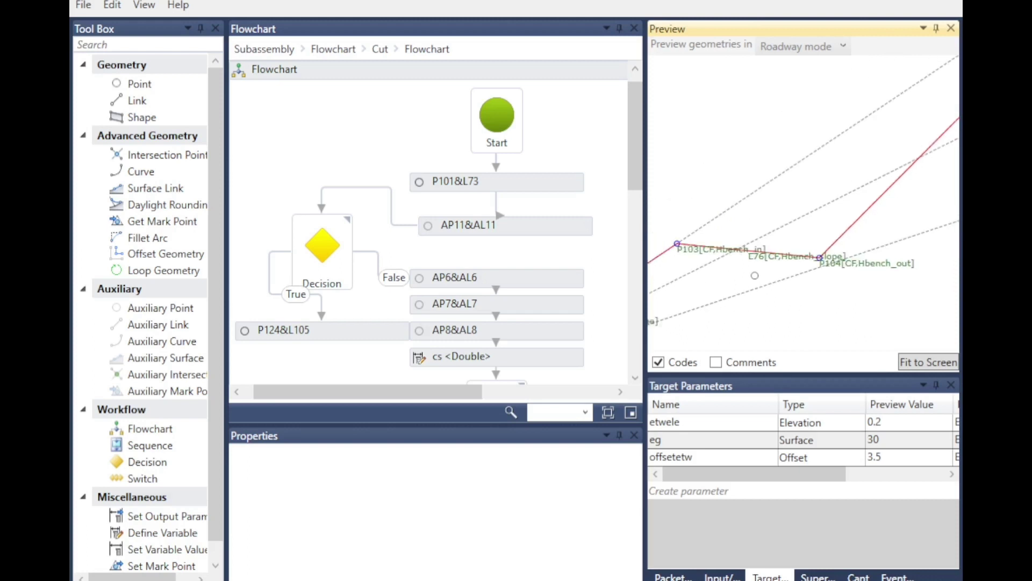
scroll(755, 273, "down", 2)
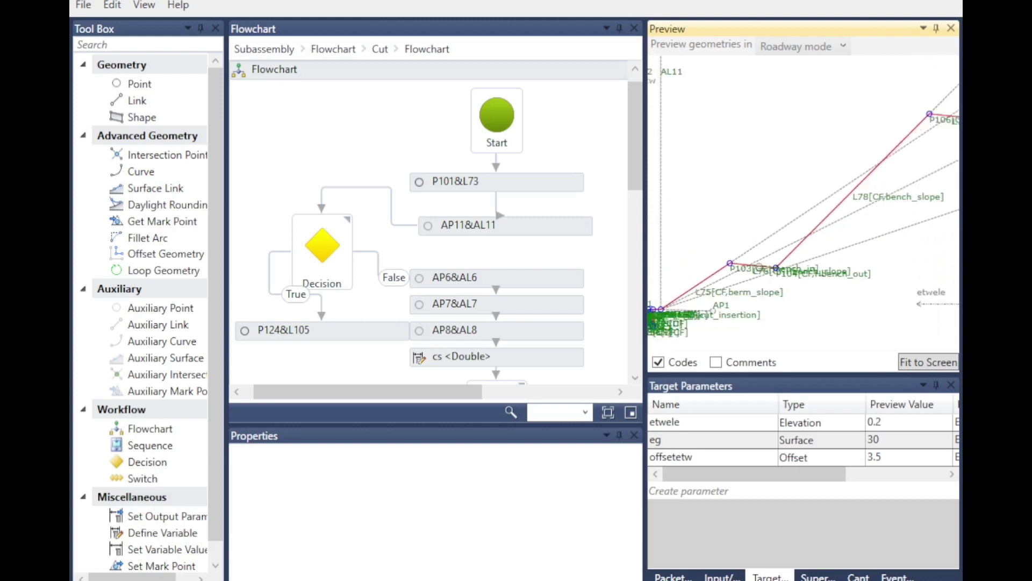
scroll(760, 266, "down", 1)
Examine the codes of points P106 and P107 and of link L79 on the second cut bench.
scroll(944, 145, "up", 4)
scroll(896, 141, "up", 3)
scroll(810, 182, "down", 1)
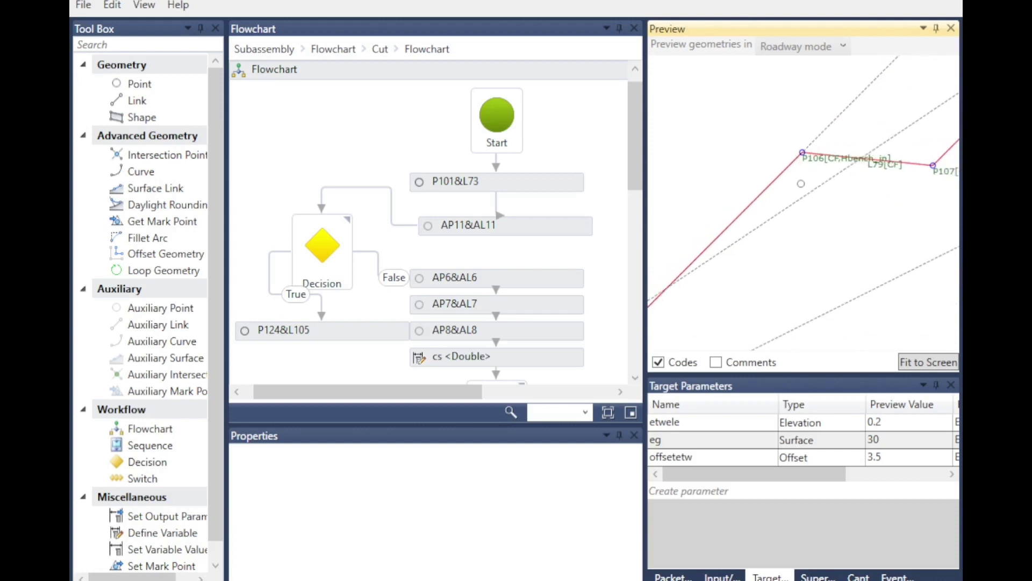
scroll(889, 158, "up", 2)
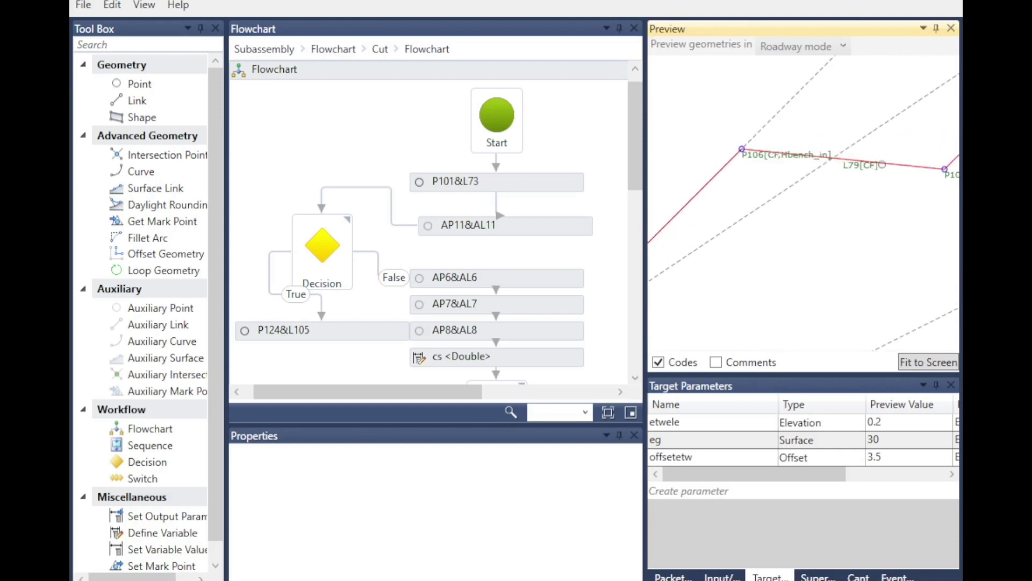
left_click(884, 162)
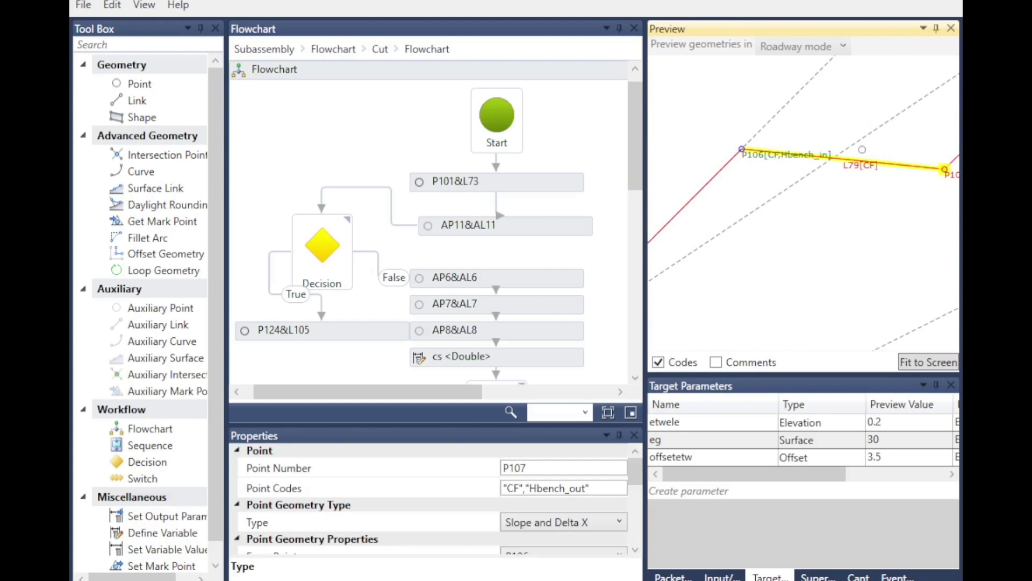
scroll(842, 187, "down", 4)
scroll(934, 195, "up", 2)
scroll(877, 209, "down", 2)
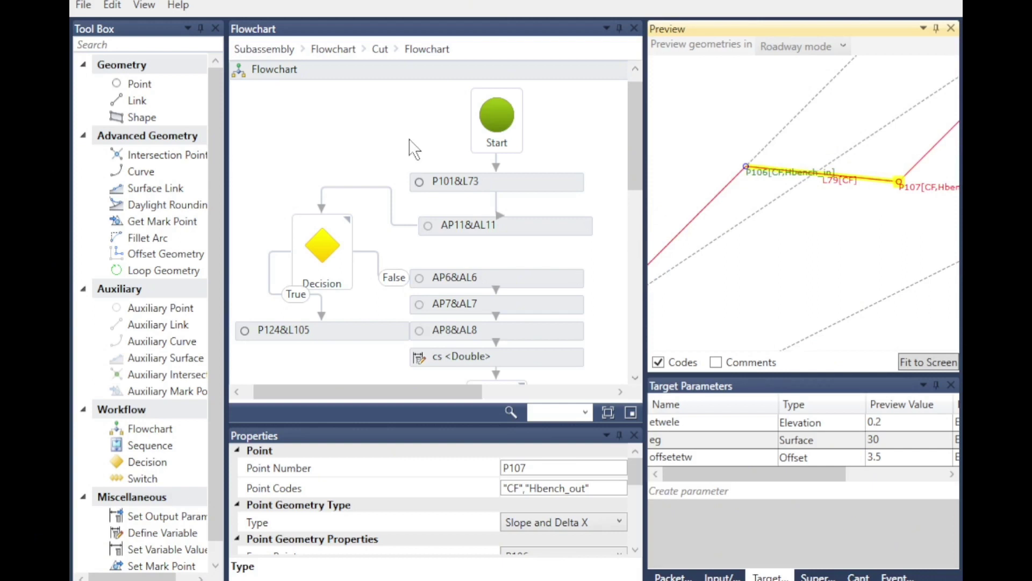
Locate and select the P107&L79 element in the nested flowchart of the Cut section.
left_click(385, 54)
scroll(558, 321, "down", 3)
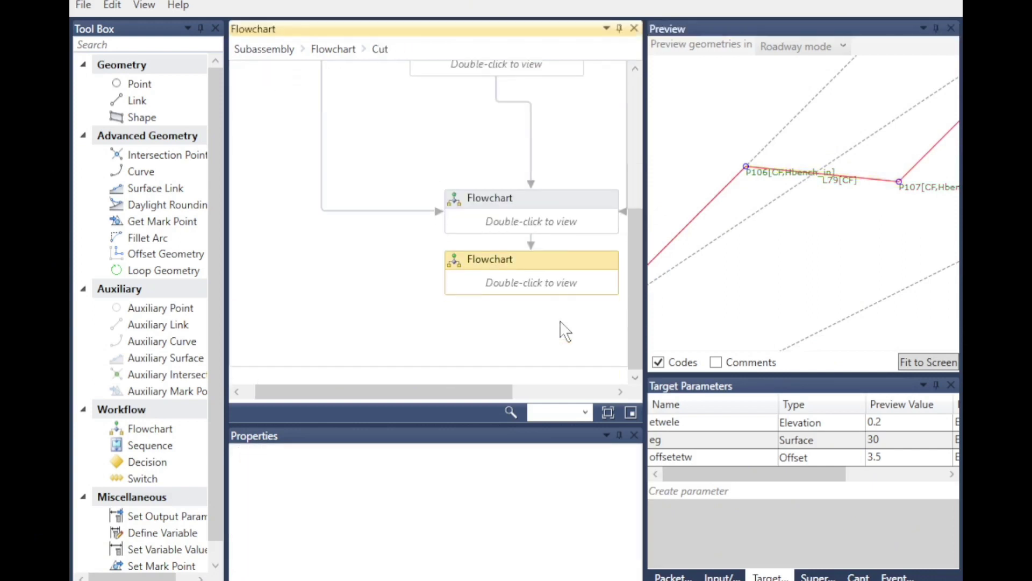
scroll(557, 320, "up", 5)
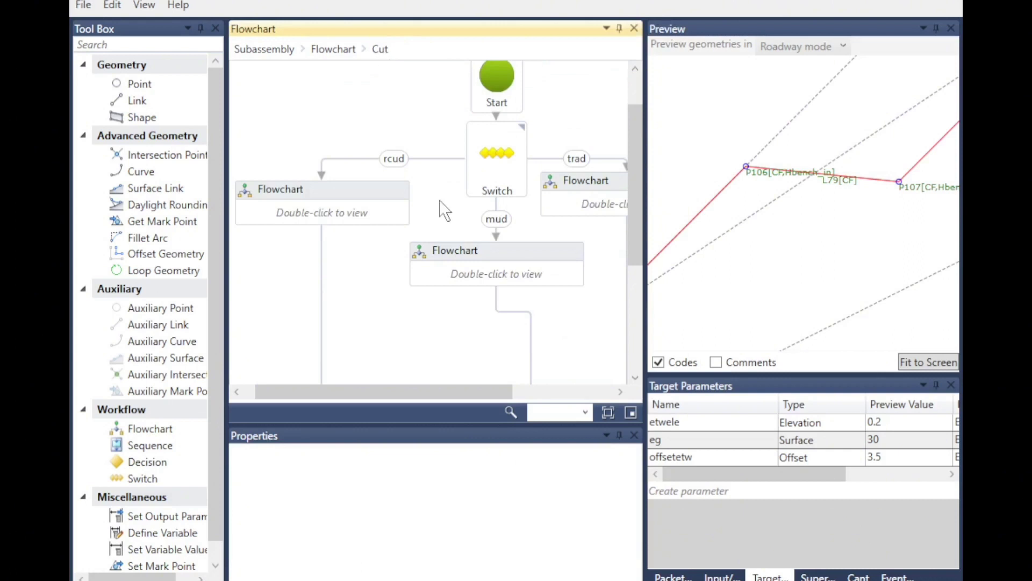
scroll(438, 208, "down", 3)
left_click(461, 257)
double_click(491, 286)
scroll(493, 228, "down", 3)
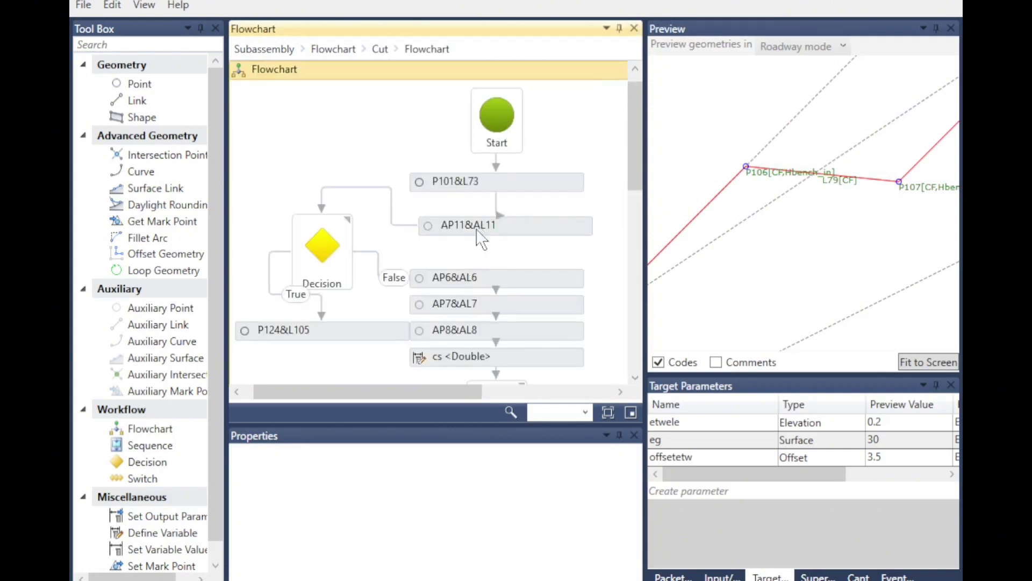
scroll(542, 301, "down", 3)
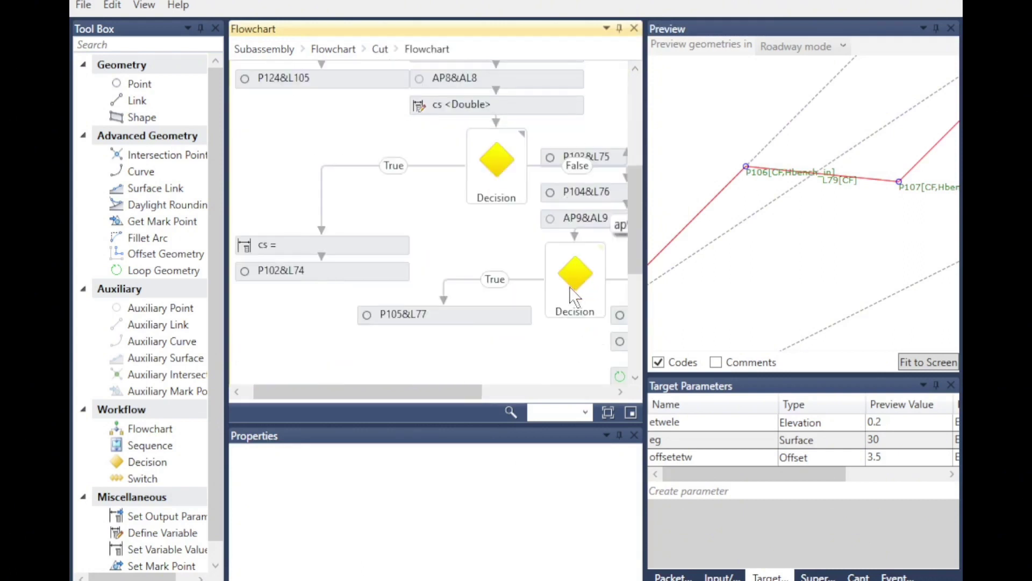
left_click_drag(462, 398, 565, 414)
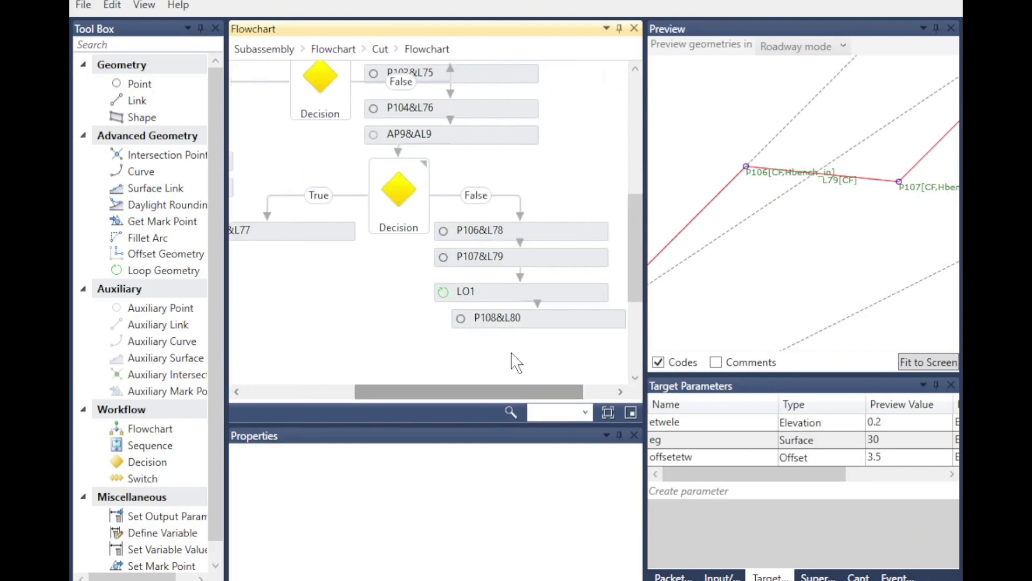
left_click(457, 260)
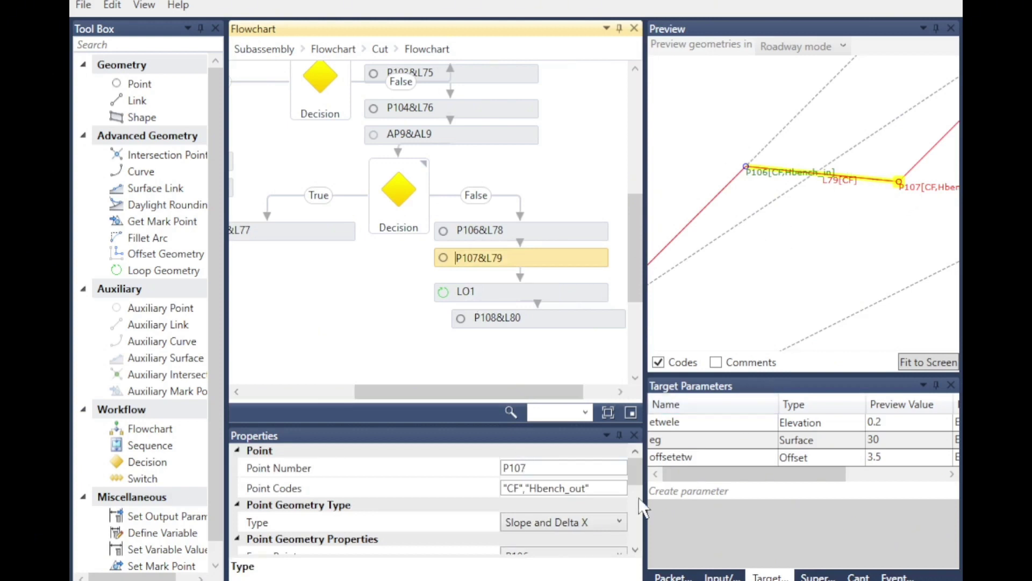
Add the code Hbench_slope to link L79 so its codes read "CF","Hbench_slope".
scroll(606, 526, "down", 5)
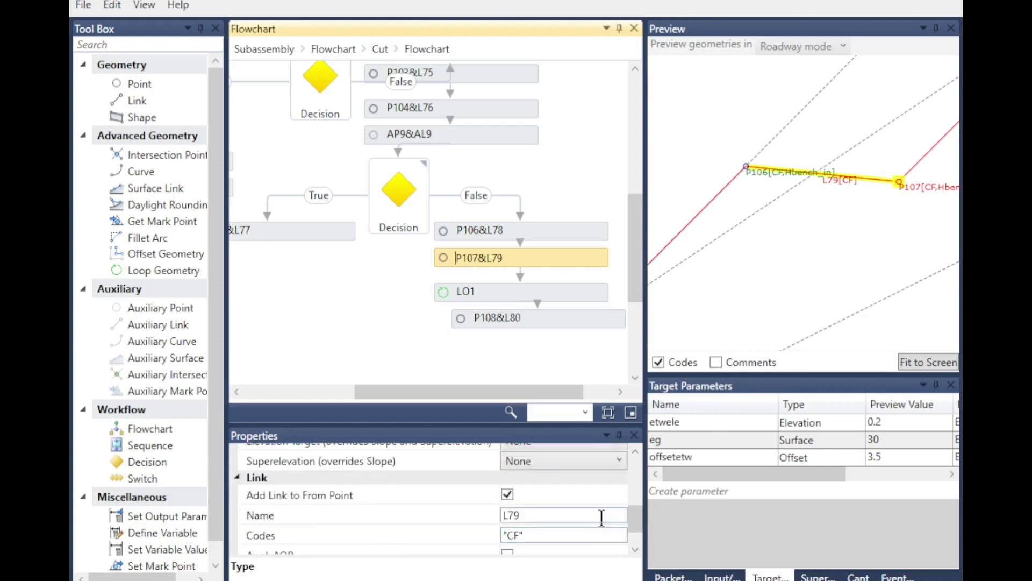
left_click(527, 493)
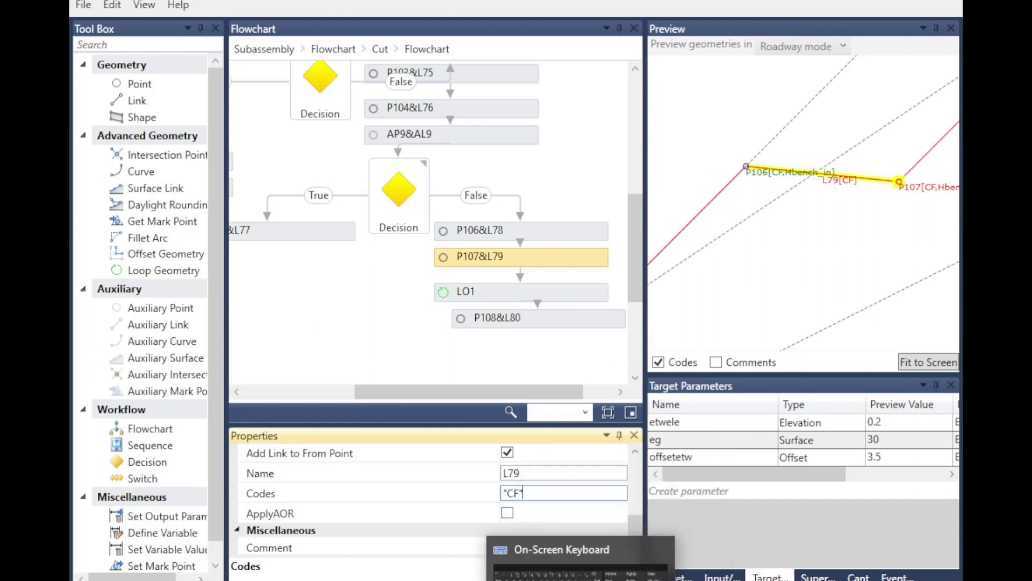
left_click(562, 553)
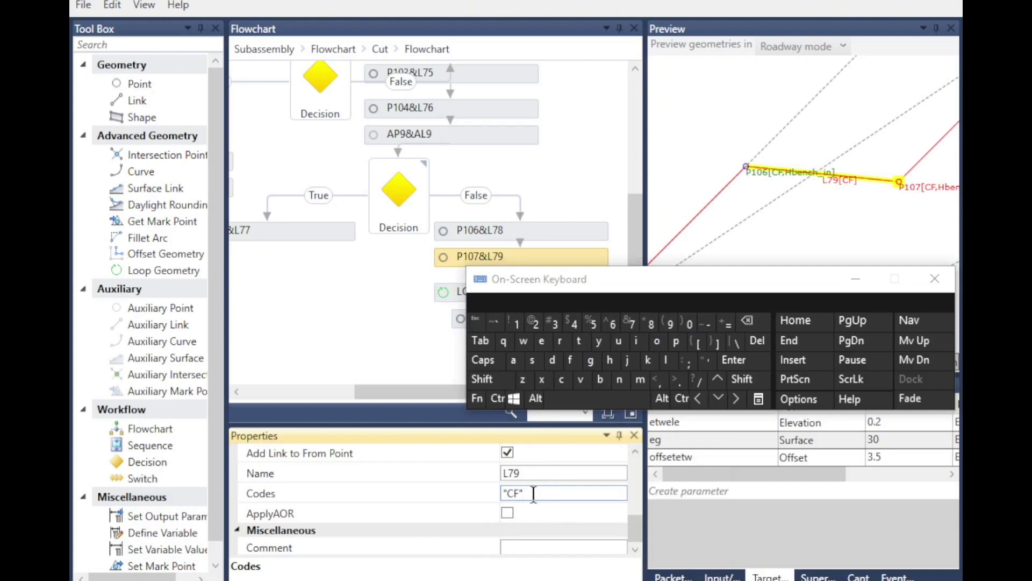
left_click(657, 380)
left_click(483, 379)
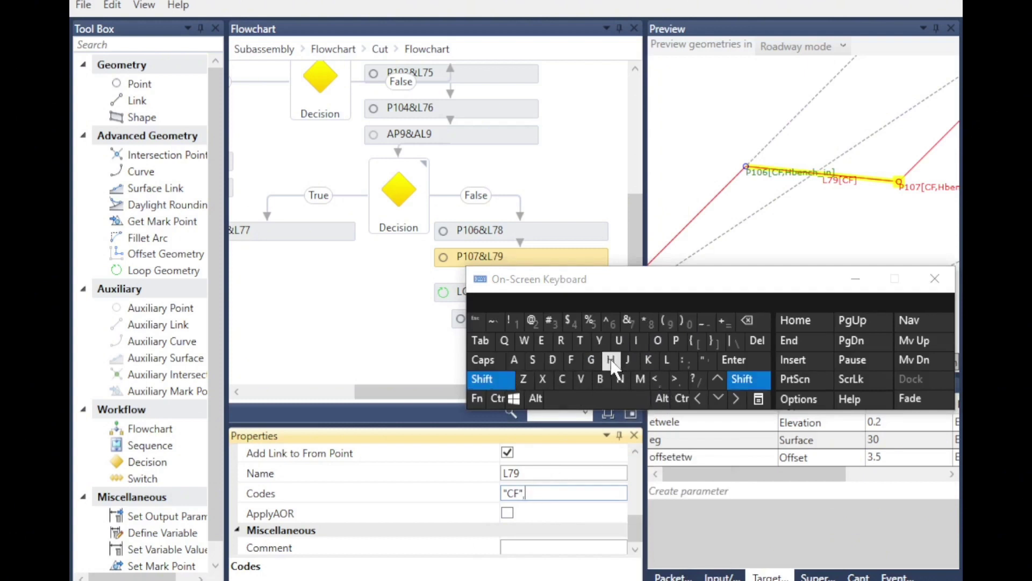
left_click(703, 360)
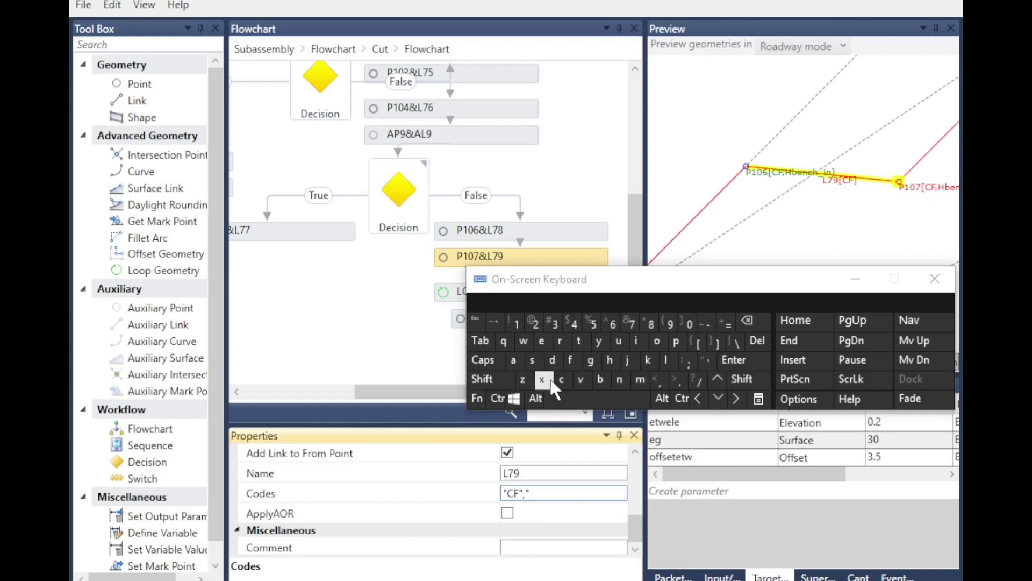
left_click(482, 379)
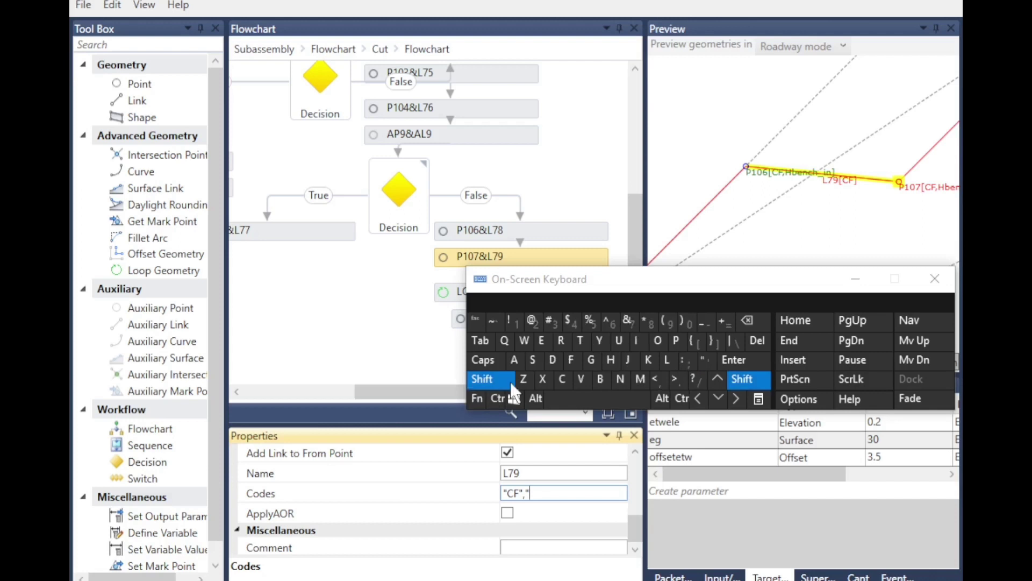
left_click(611, 360)
left_click(601, 380)
left_click(543, 341)
left_click(618, 380)
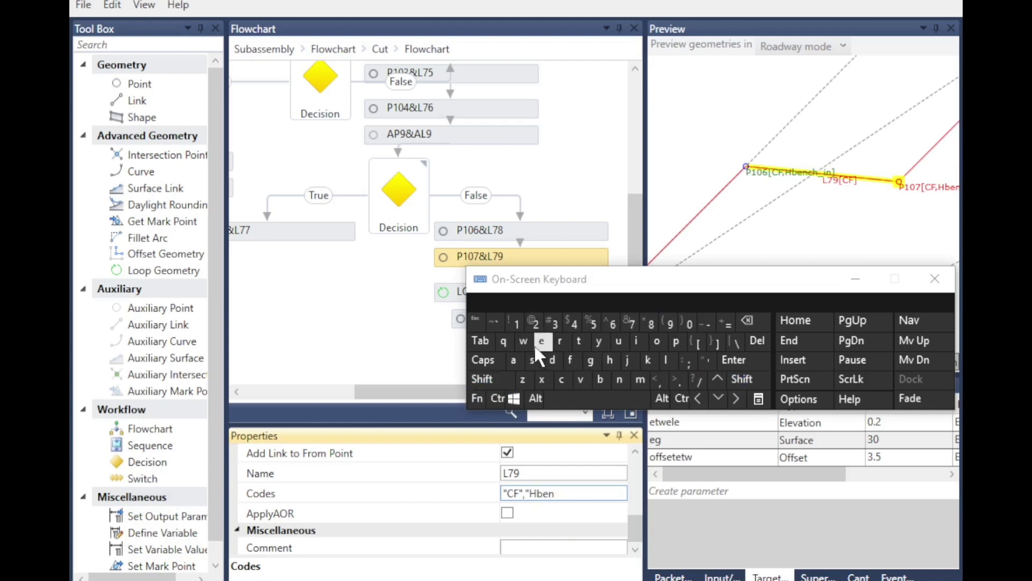
left_click(562, 379)
left_click(738, 376)
left_click(705, 324)
left_click(532, 360)
left_click(665, 361)
left_click(659, 347)
left_click(673, 340)
left_click(545, 344)
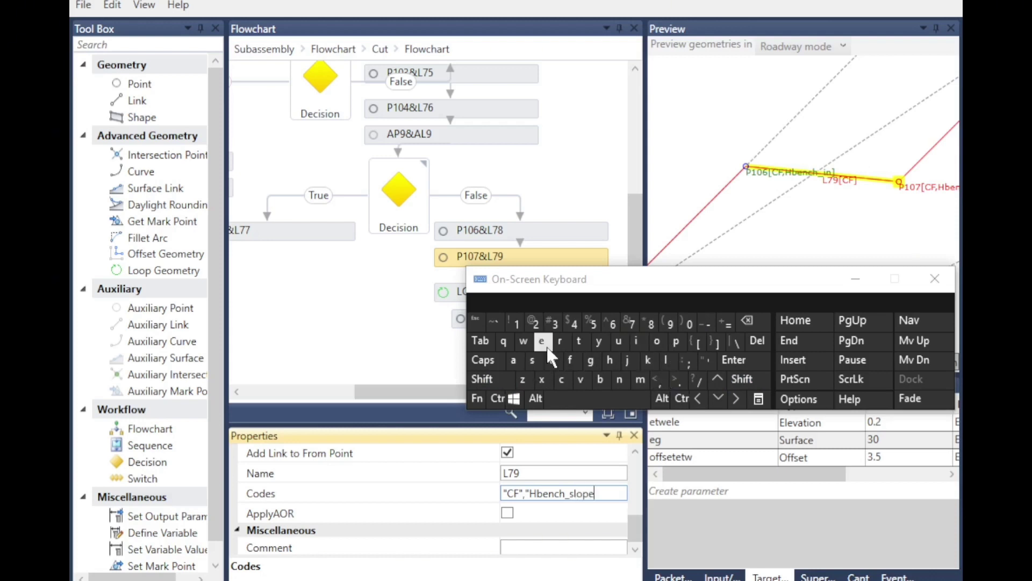
left_click(741, 379)
left_click(426, 339)
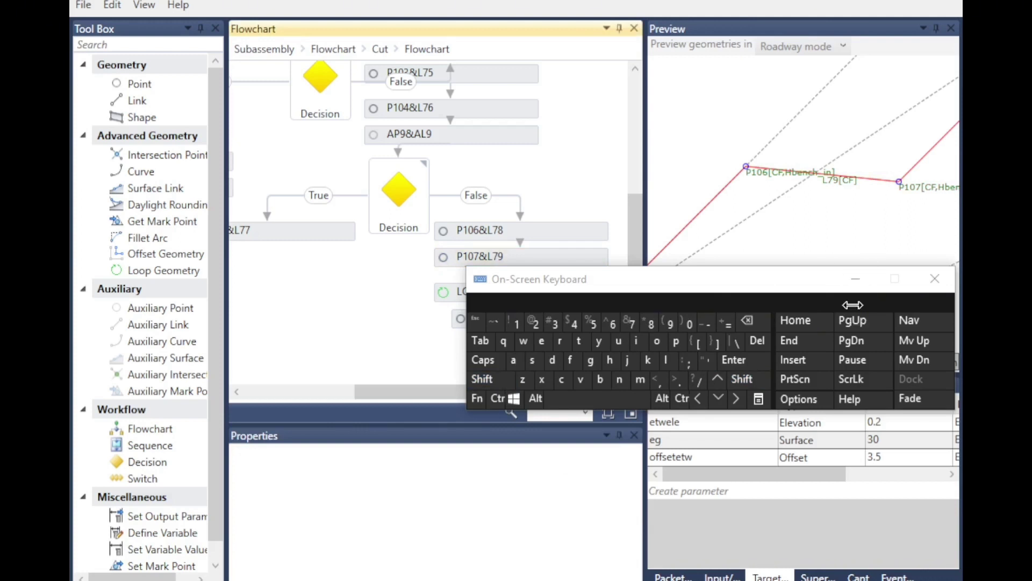
left_click(857, 285)
Examine the codes of link L79, bench link L107 with P125 and P126, and cut slope link L80 with daylight point P108.
scroll(861, 186, "up", 3)
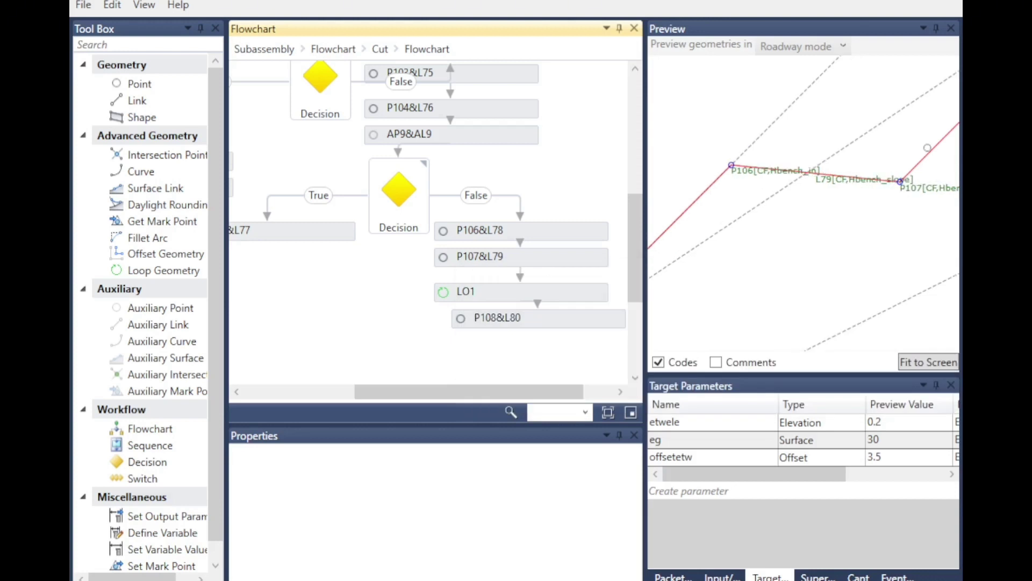
scroll(775, 204, "down", 5)
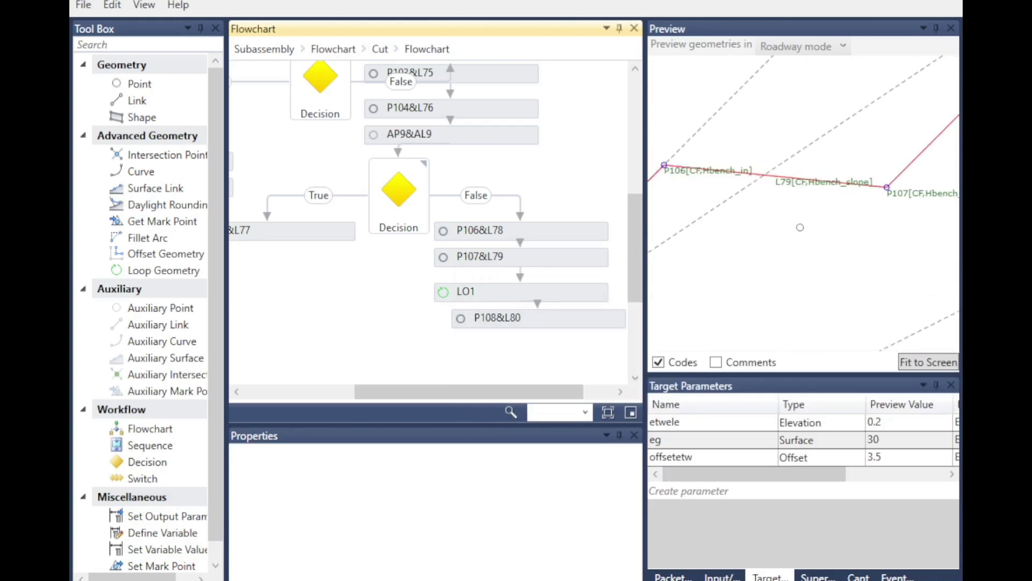
scroll(775, 205, "down", 5)
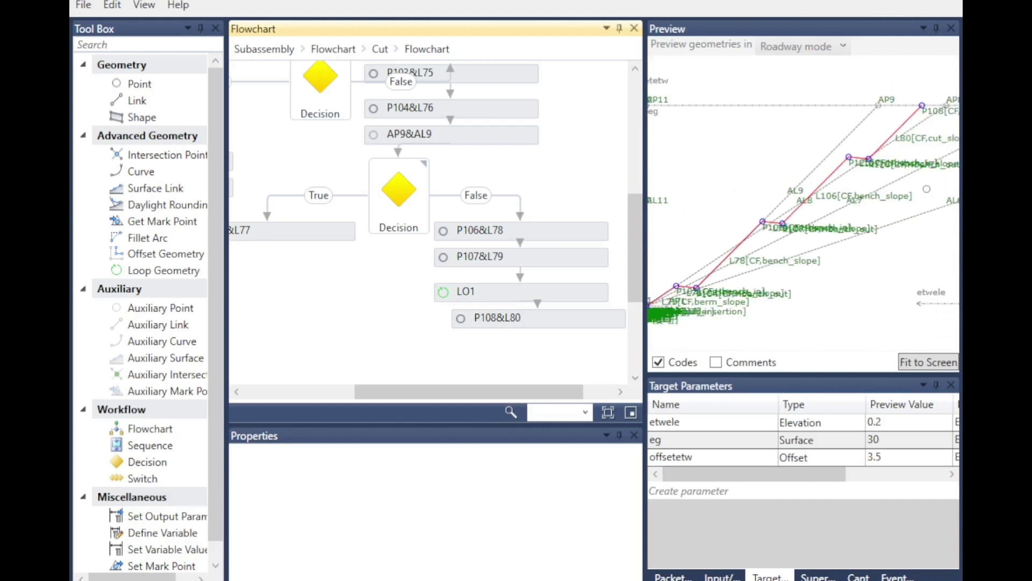
scroll(775, 205, "up", 5)
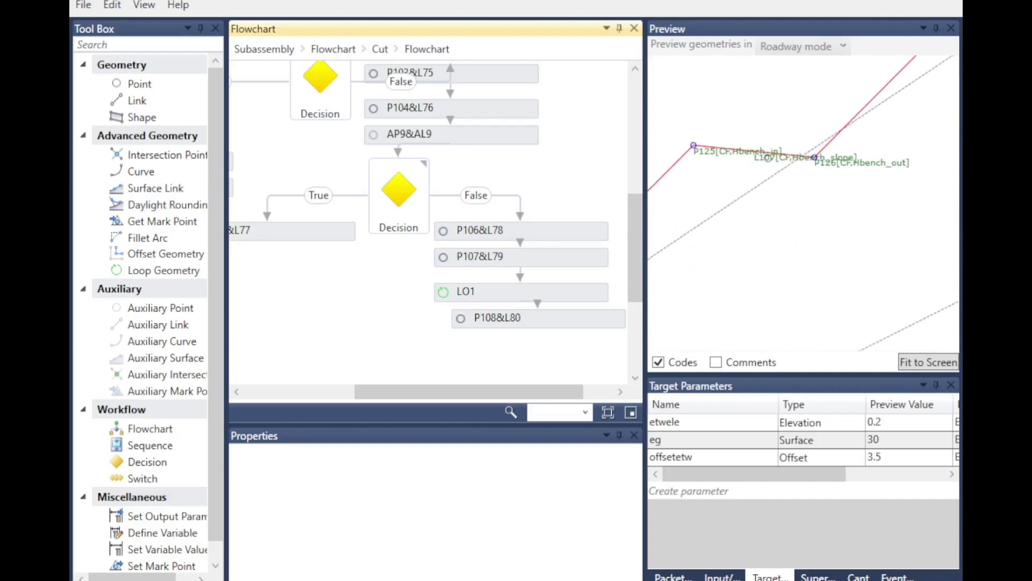
scroll(774, 205, "up", 1)
scroll(807, 290, "down", 3)
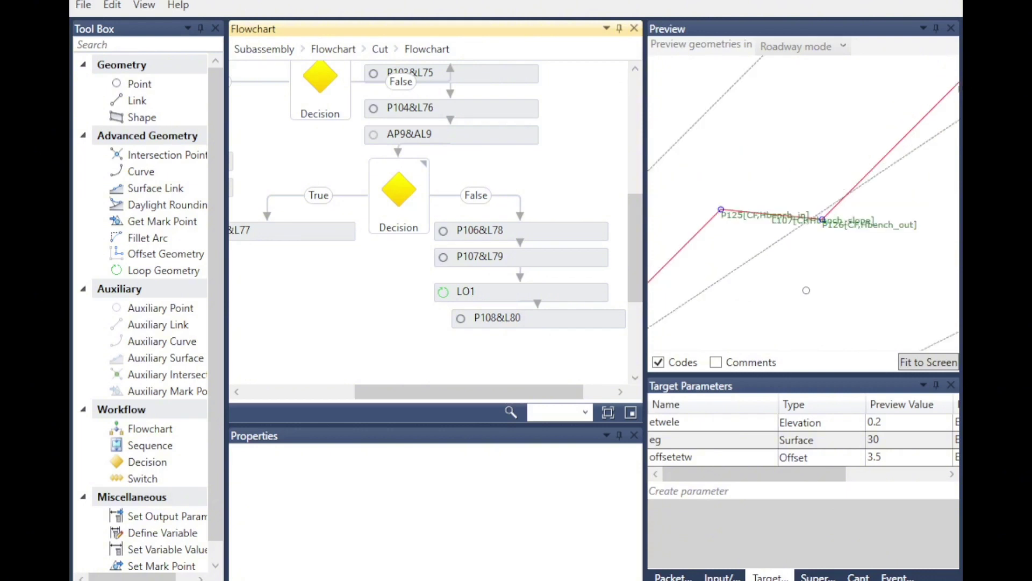
scroll(806, 289, "down", 3)
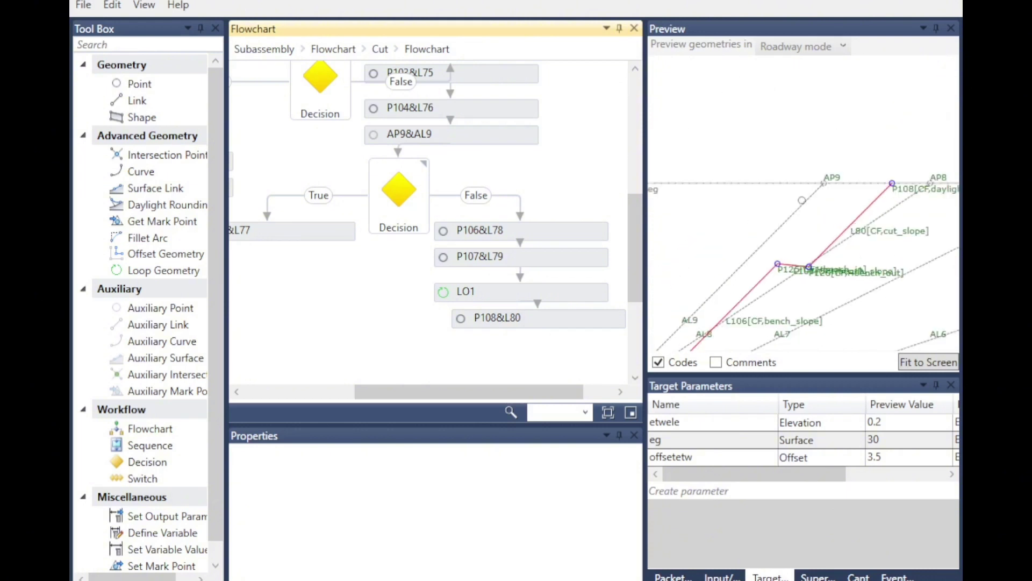
scroll(916, 160, "up", 2)
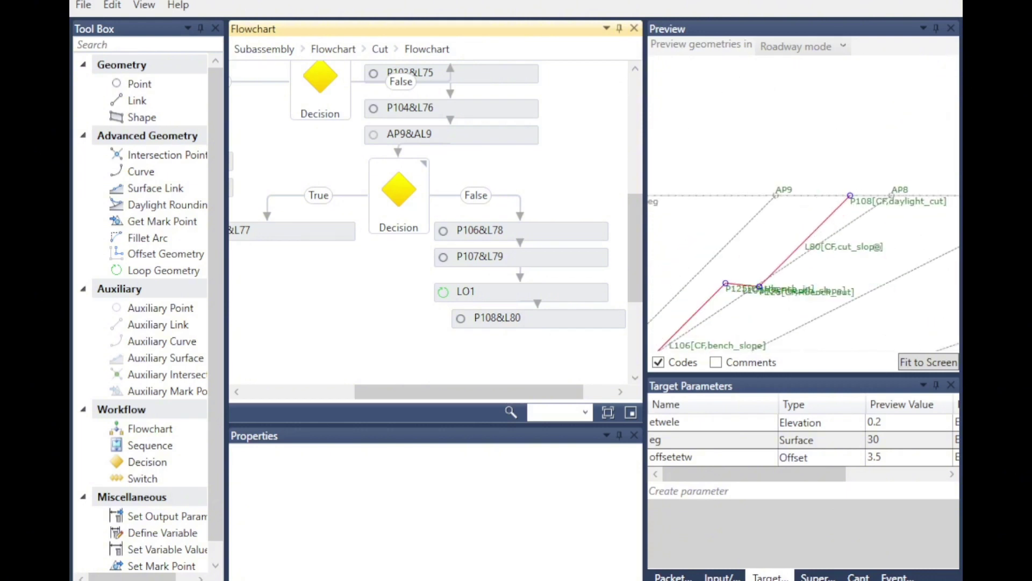
Change the subassembly name in the packet settings to kamsengineringfinal4 and save the packet.
left_click(672, 576)
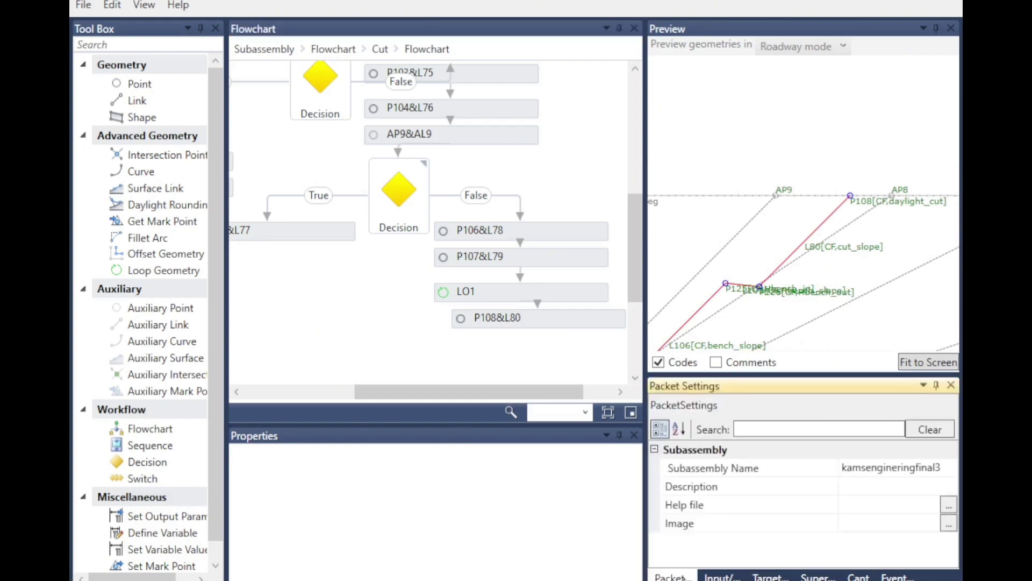
left_click(844, 468)
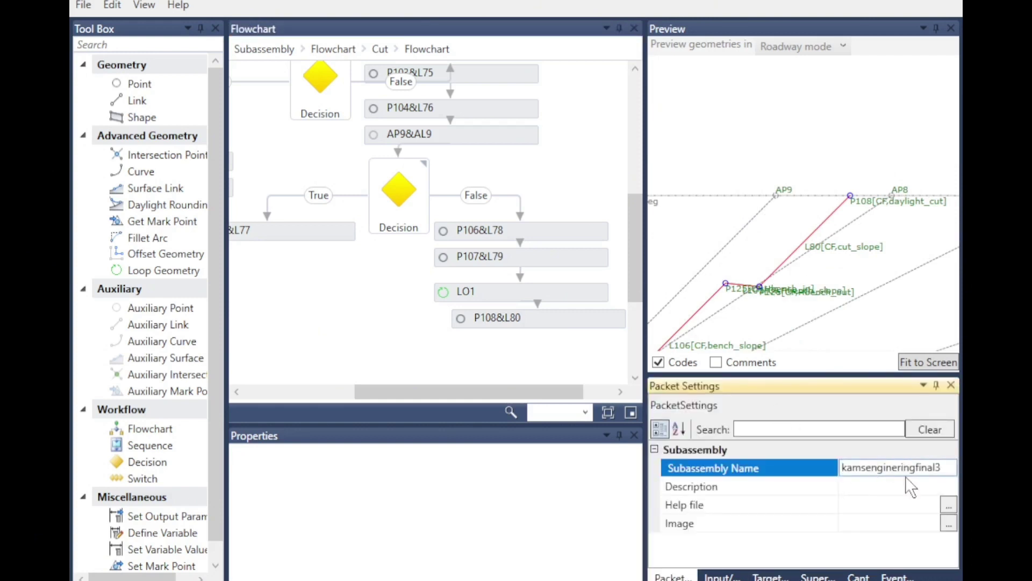
left_click(945, 464)
left_click(713, 580)
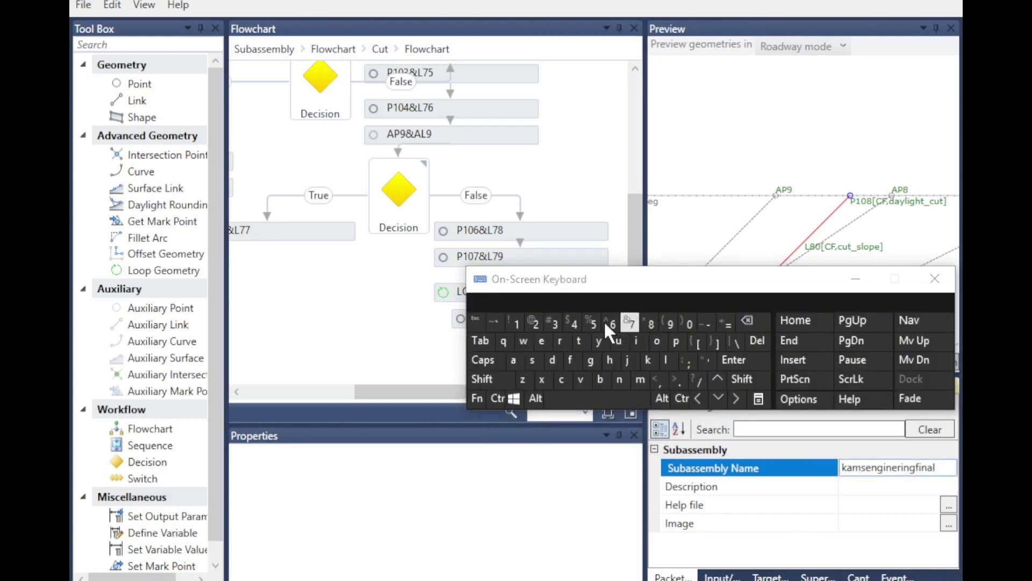
left_click(576, 325)
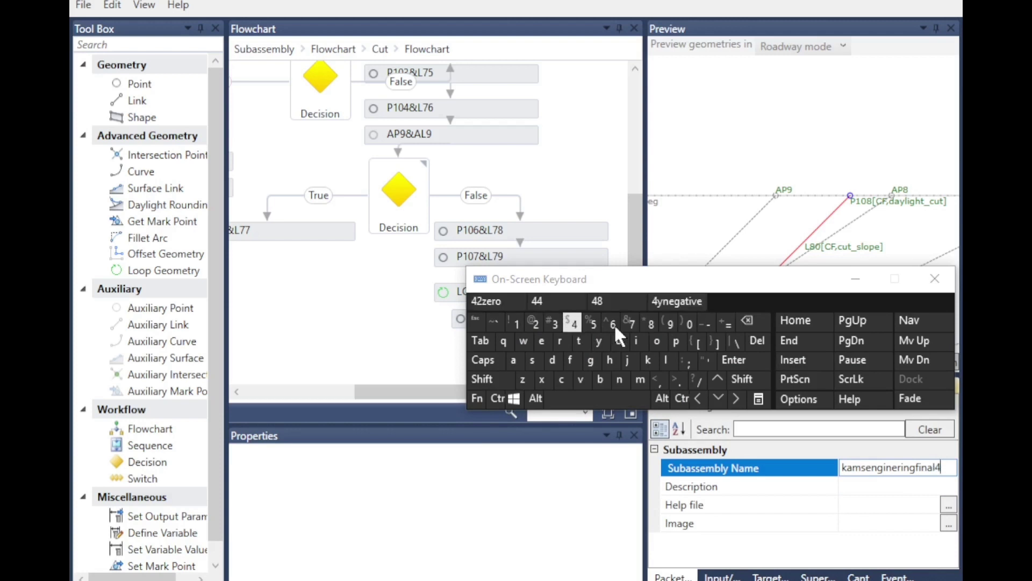
left_click(856, 279)
left_click(84, 5)
left_click(113, 65)
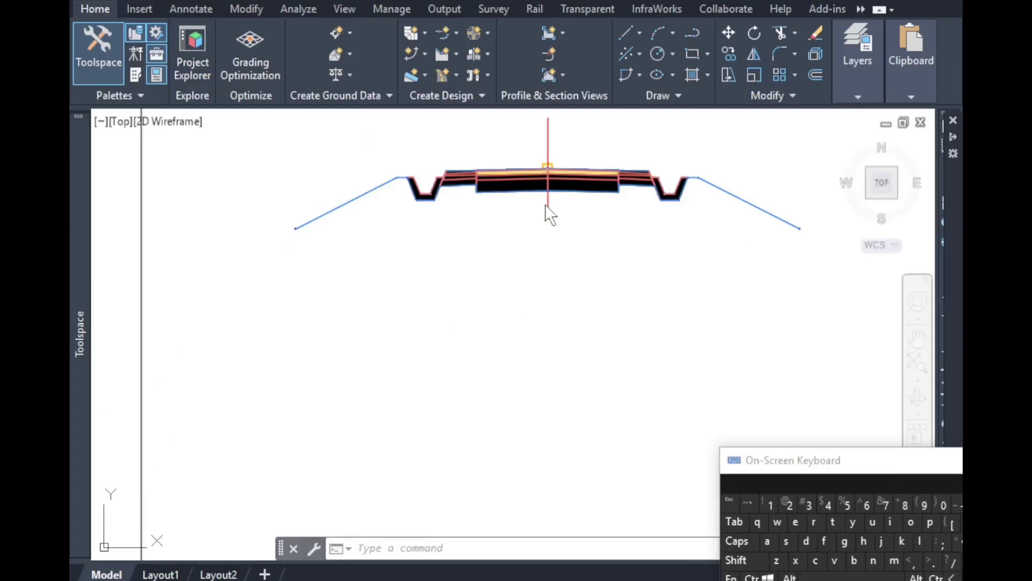
Import the subassembly file kams engineering 3.pkt from the desktop's kams engineering folder into the kkkkkkkkkkkkk tool palette.
left_click(549, 215)
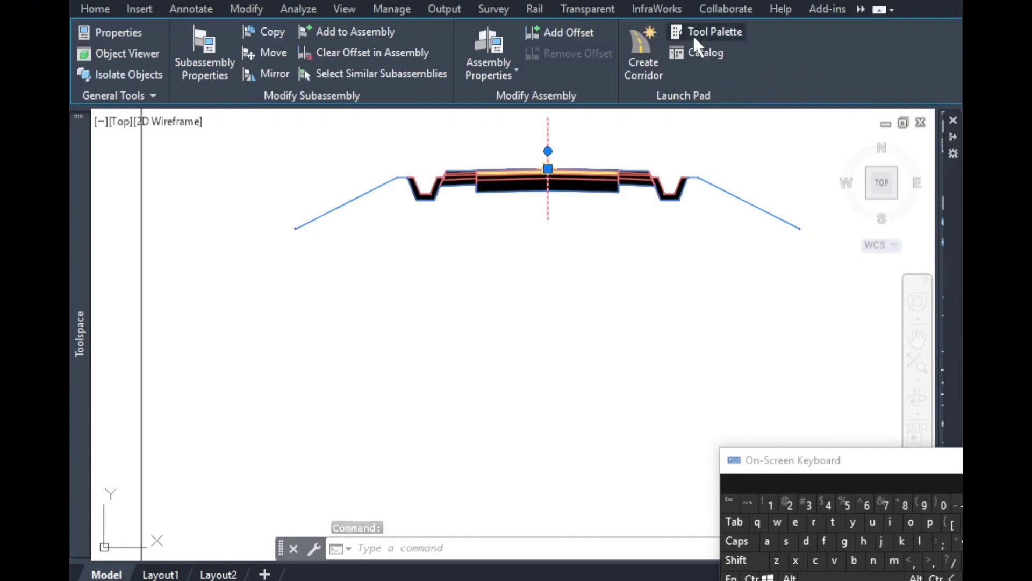
left_click(694, 36)
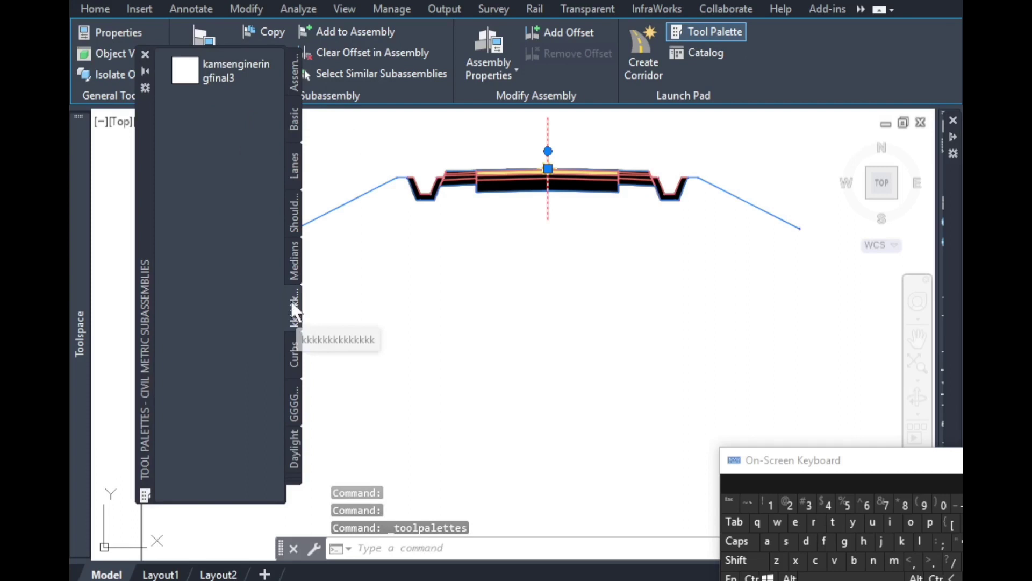
right_click(295, 316)
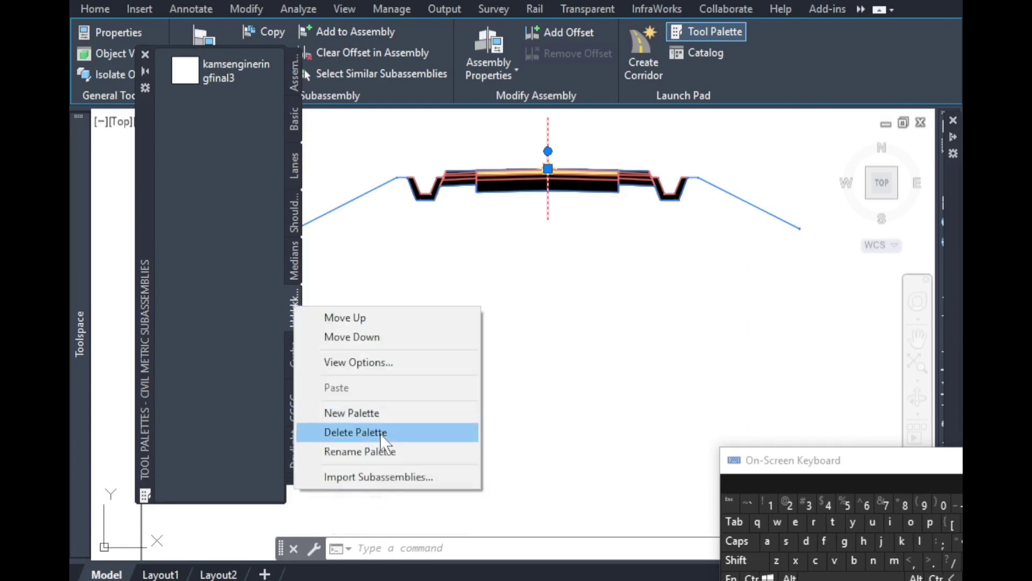
left_click(396, 477)
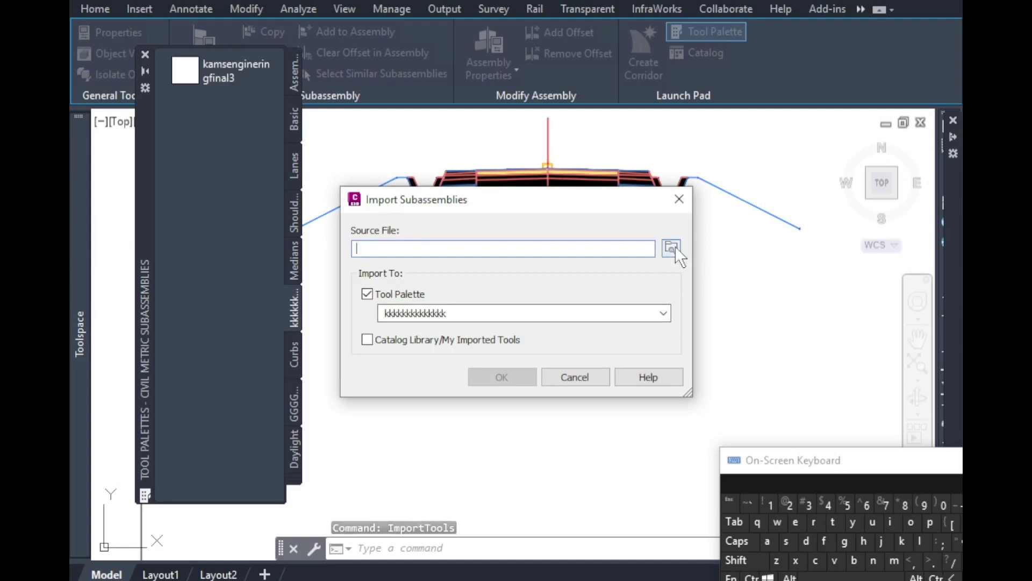
left_click(672, 248)
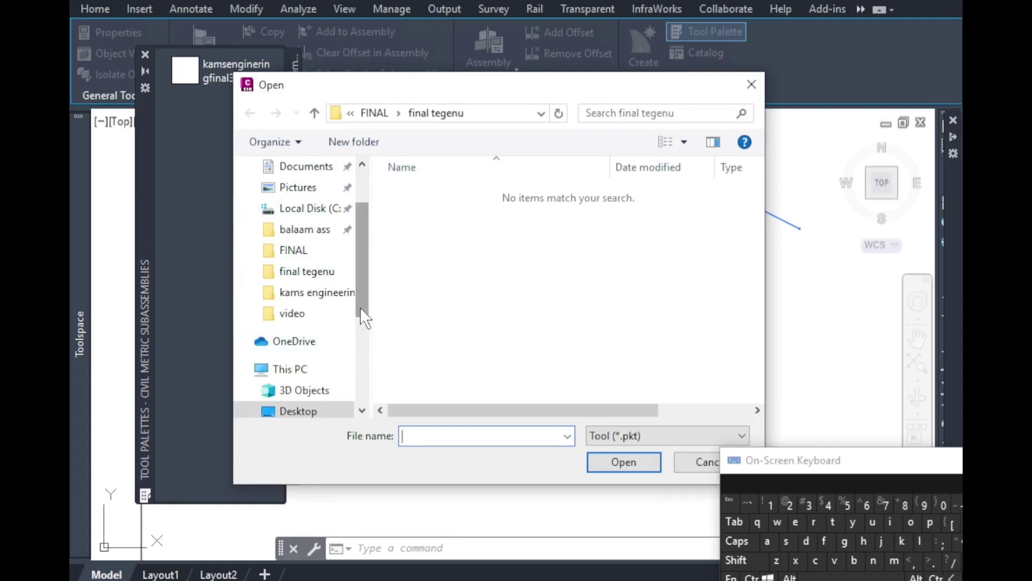
left_click(299, 411)
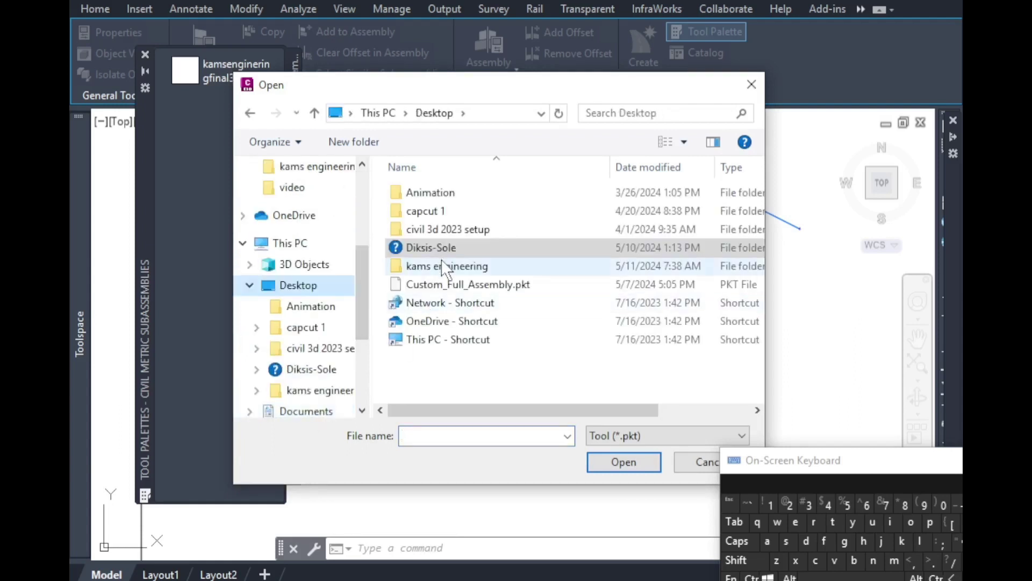
double_click(430, 266)
left_click(469, 249)
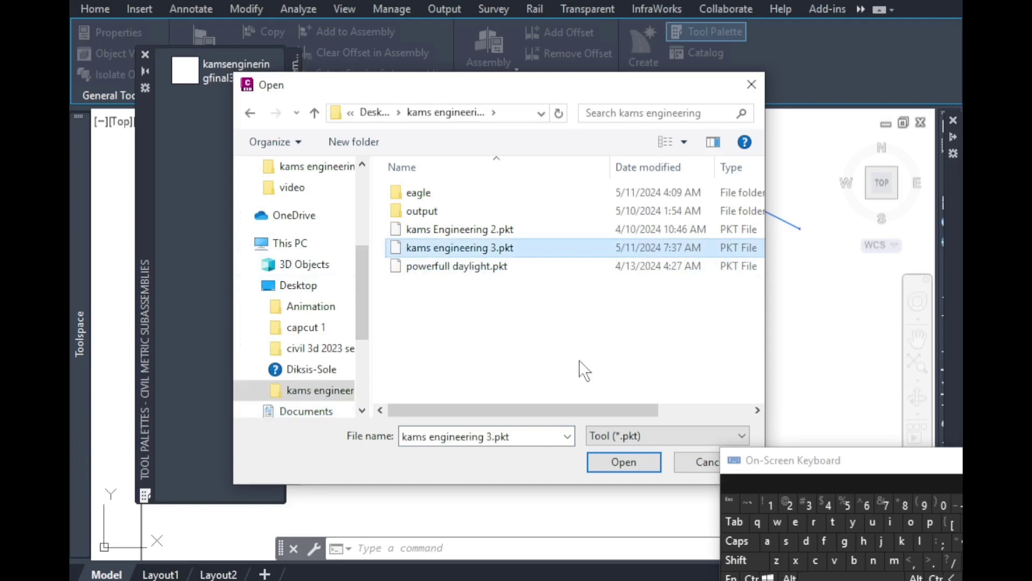
left_click(624, 463)
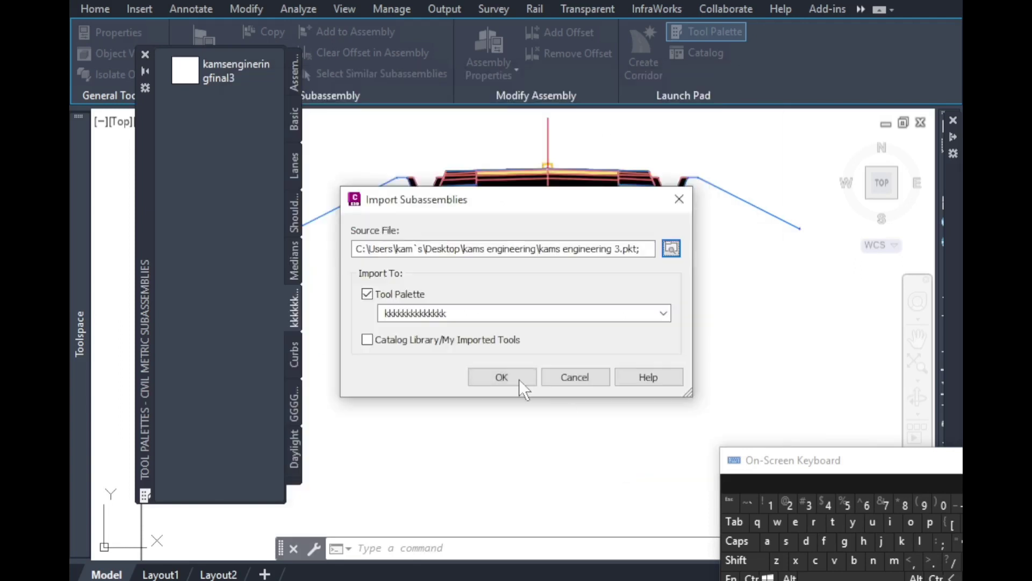
left_click(502, 377)
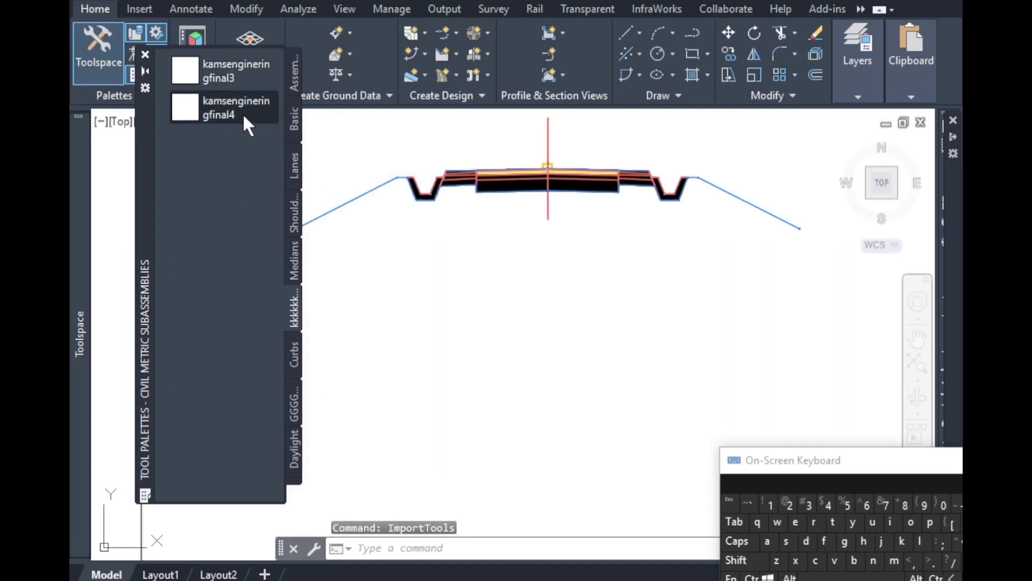
Replace the assembly's right-side subassembly with kamsengineringfinal4, keeping similar targets.
left_click(239, 115)
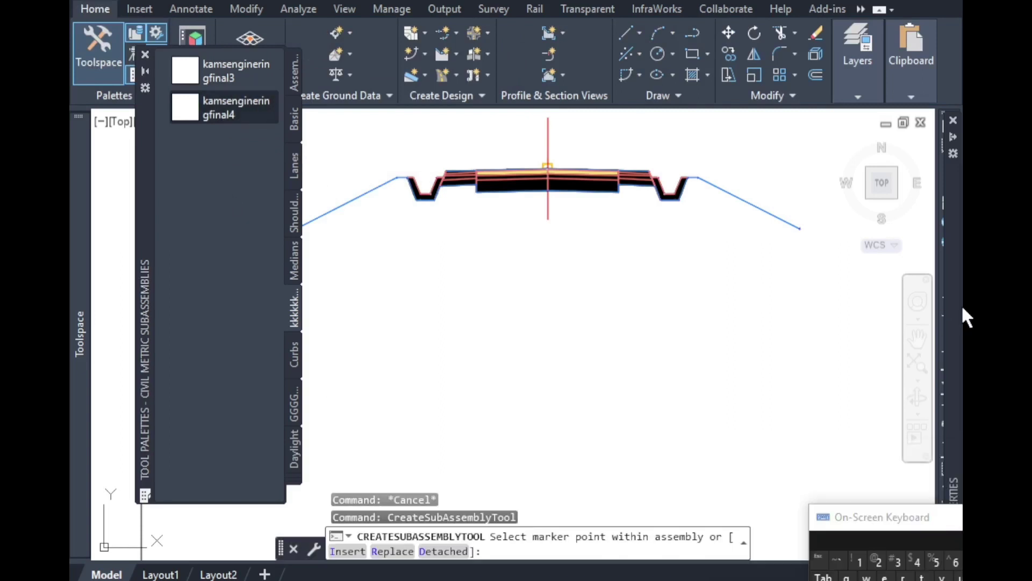
mouse_move(949, 305)
scroll(892, 366, "down", 4)
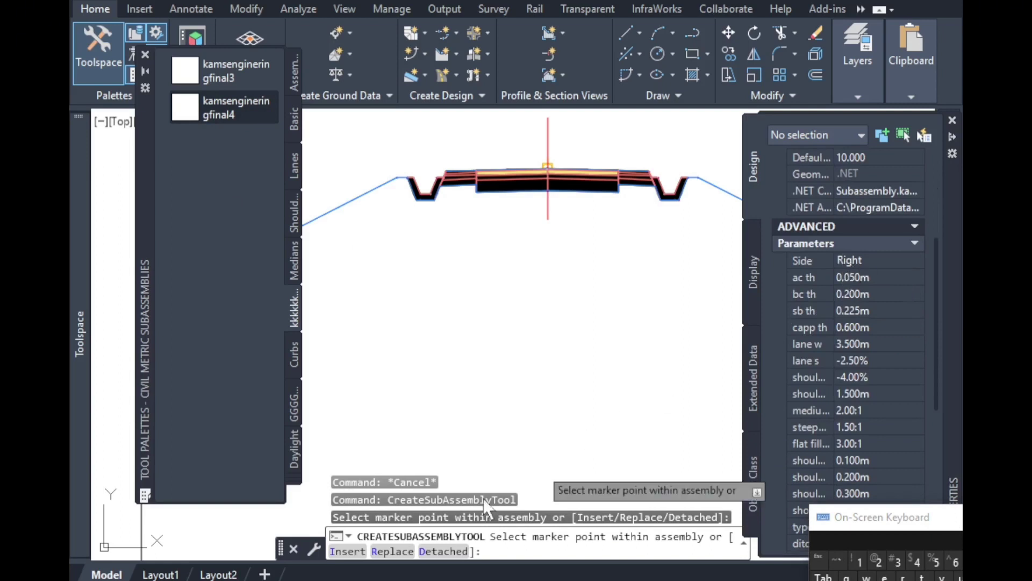
left_click(393, 552)
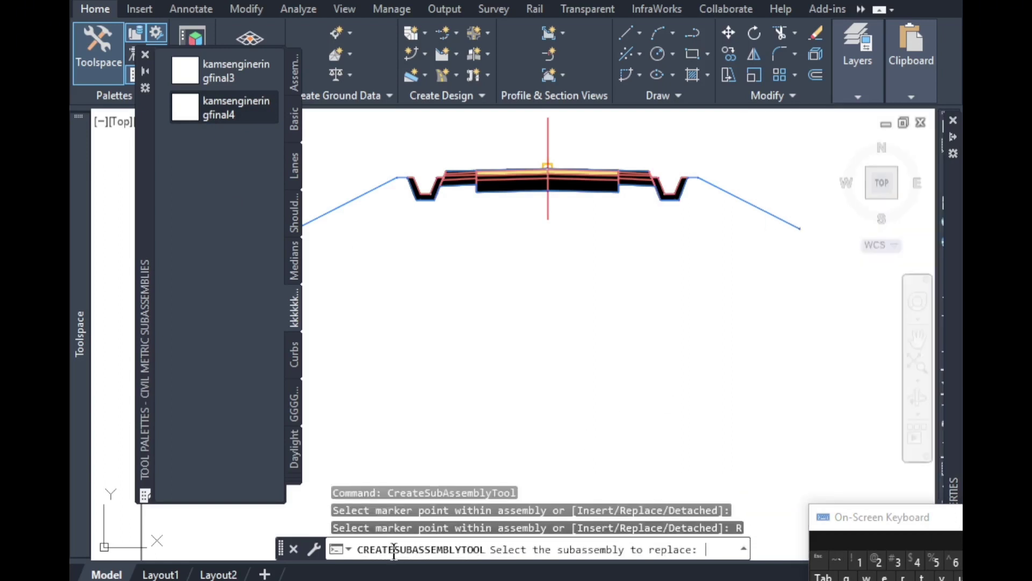
left_click(599, 186)
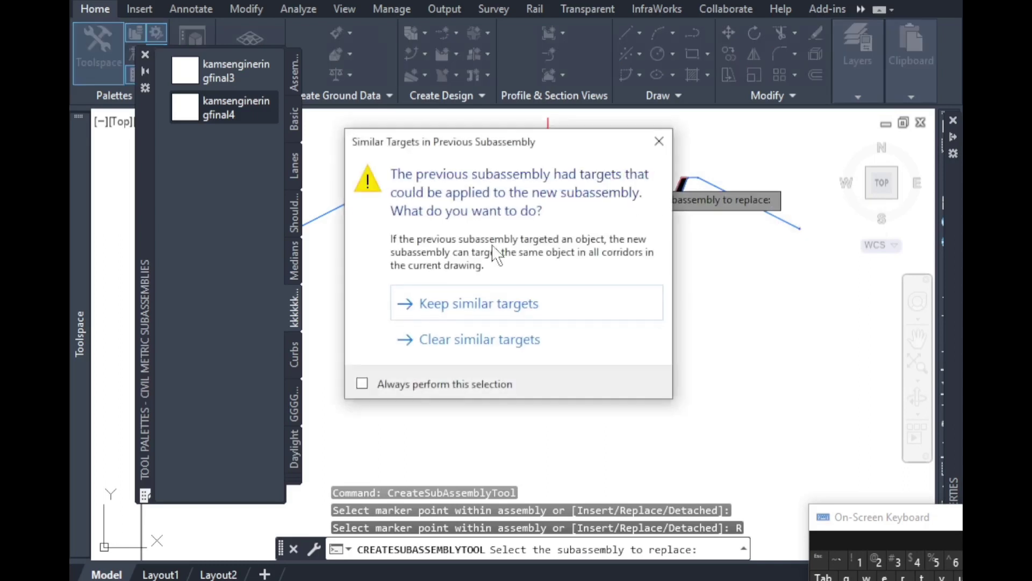
left_click(461, 306)
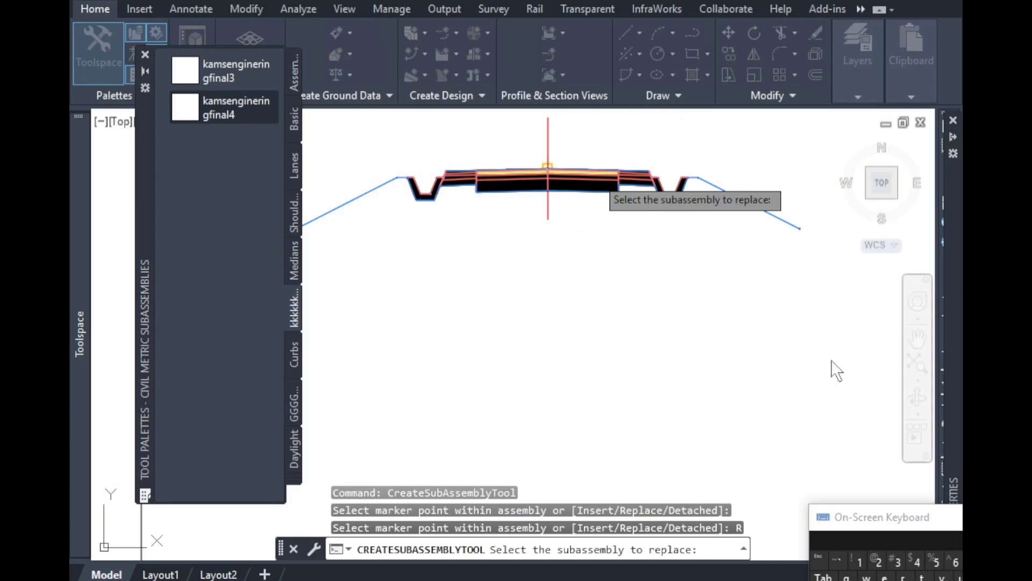
Set the subassembly side to Left and replace the assembly's left-side subassembly, keeping similar targets.
mouse_move(954, 346)
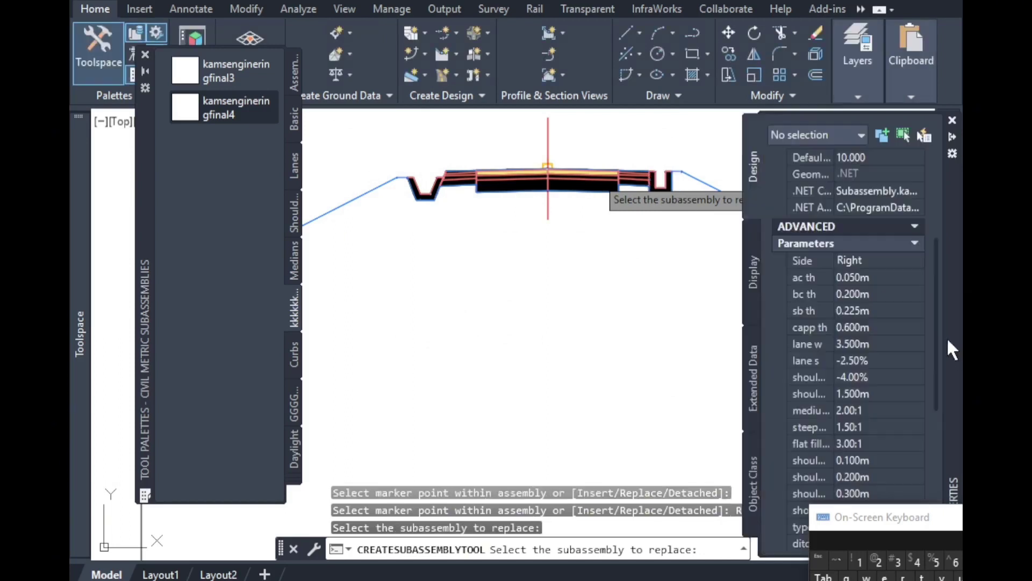
left_click(876, 257)
left_click(876, 257)
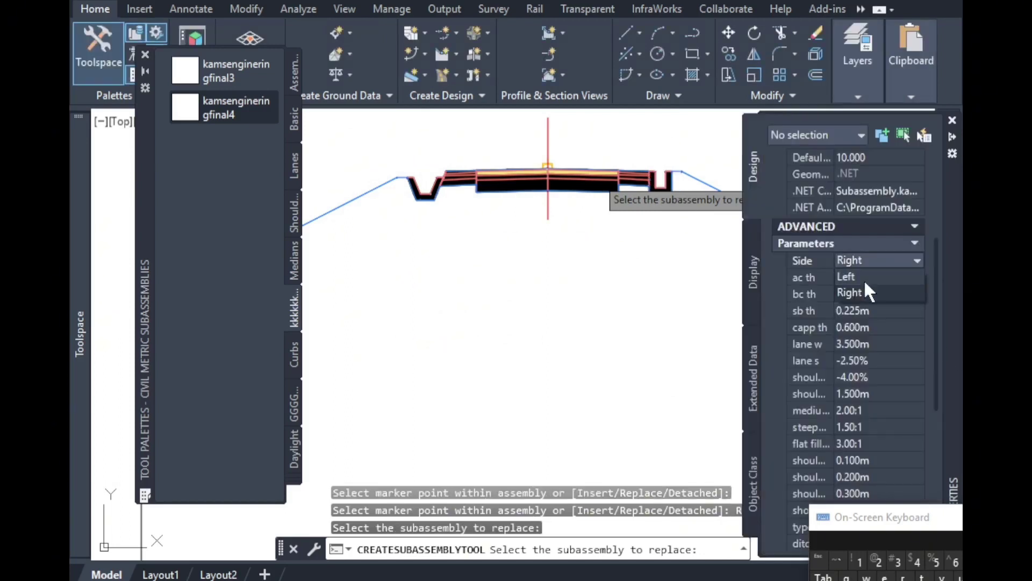
left_click(865, 277)
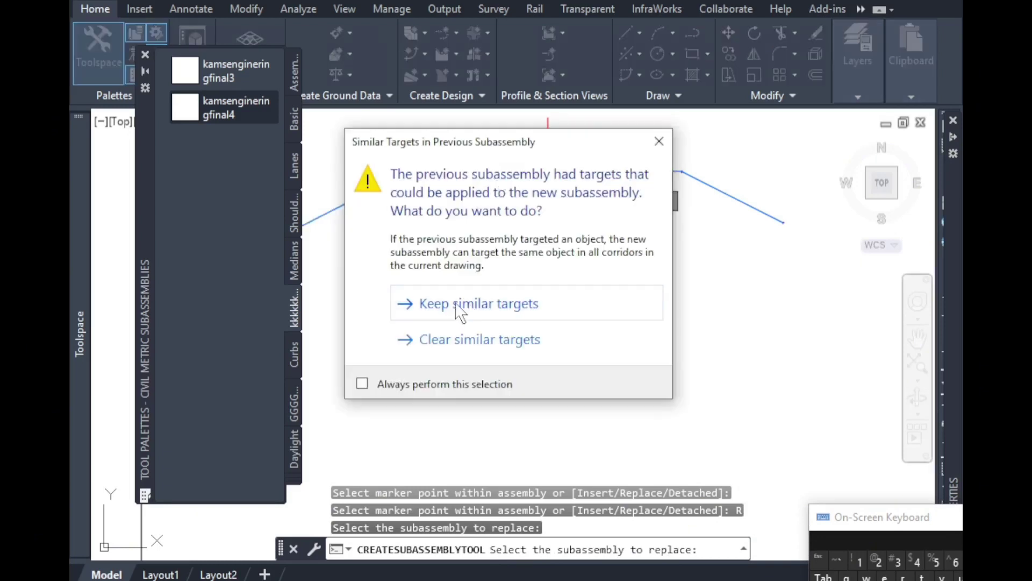
left_click(459, 305)
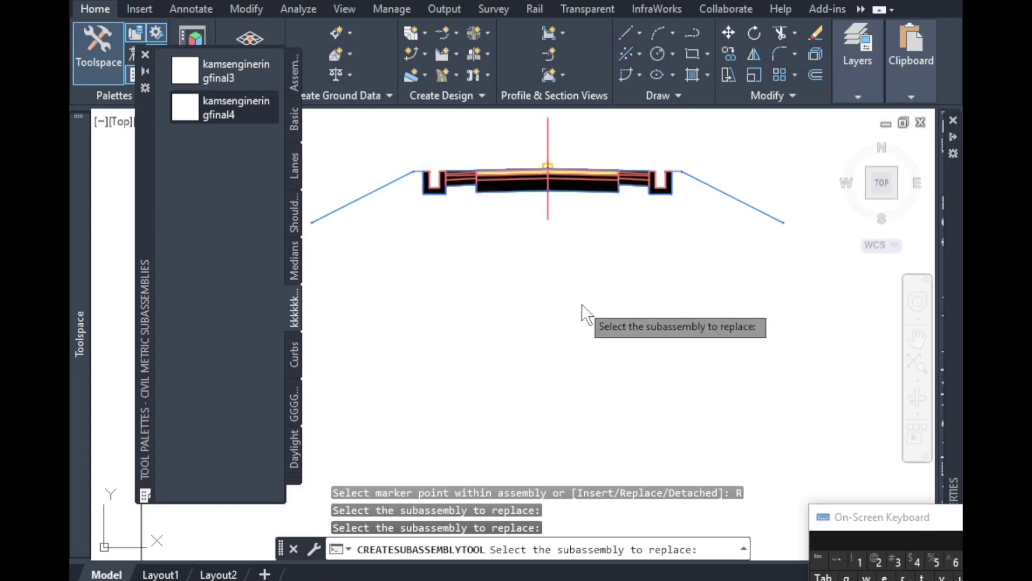
Close the tool palettes, end the replacement command, and rebuild kams Corridor with the replaced subassemblies.
left_click(144, 54)
scroll(501, 235, "down", 5)
scroll(548, 220, "down", 8)
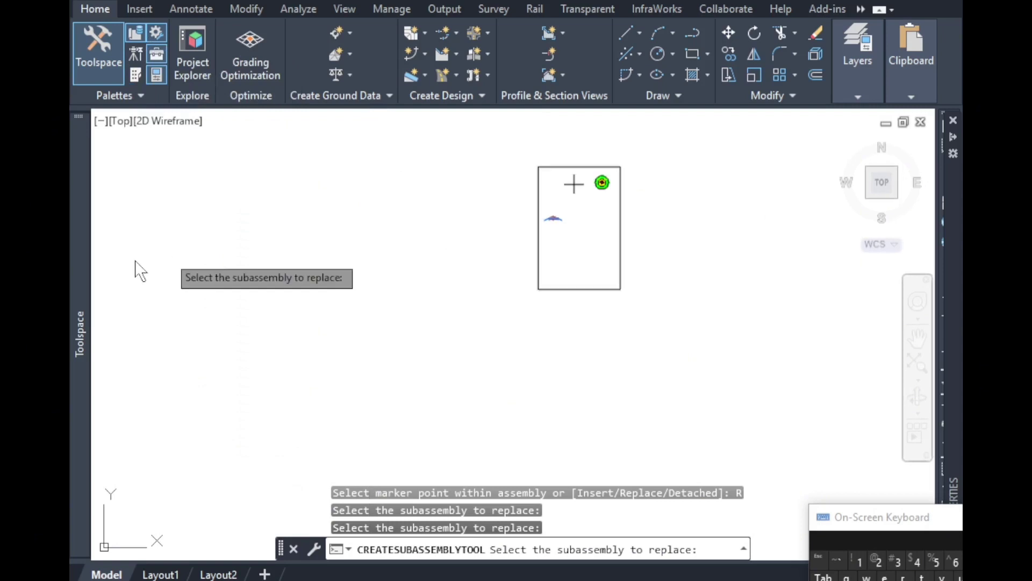
scroll(694, 344, "up", 1)
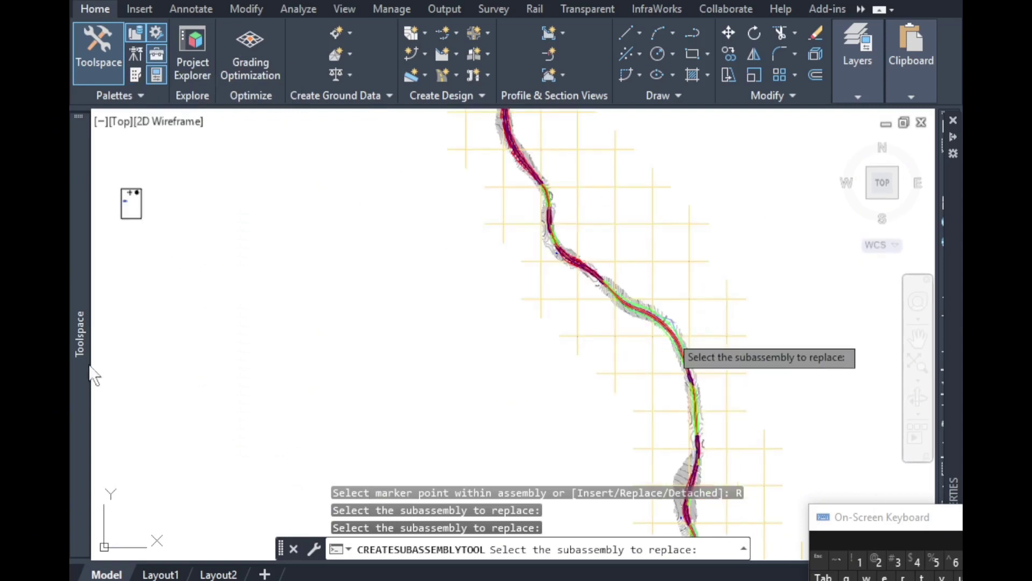
mouse_move(89, 371)
scroll(215, 390, "down", 2)
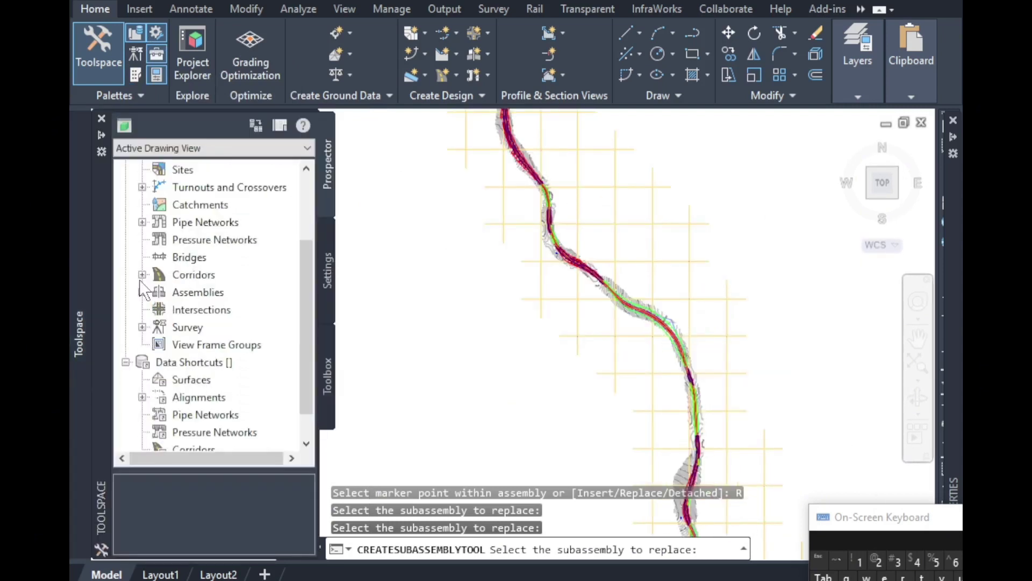
left_click(142, 275)
left_click(233, 291)
right_click(234, 291)
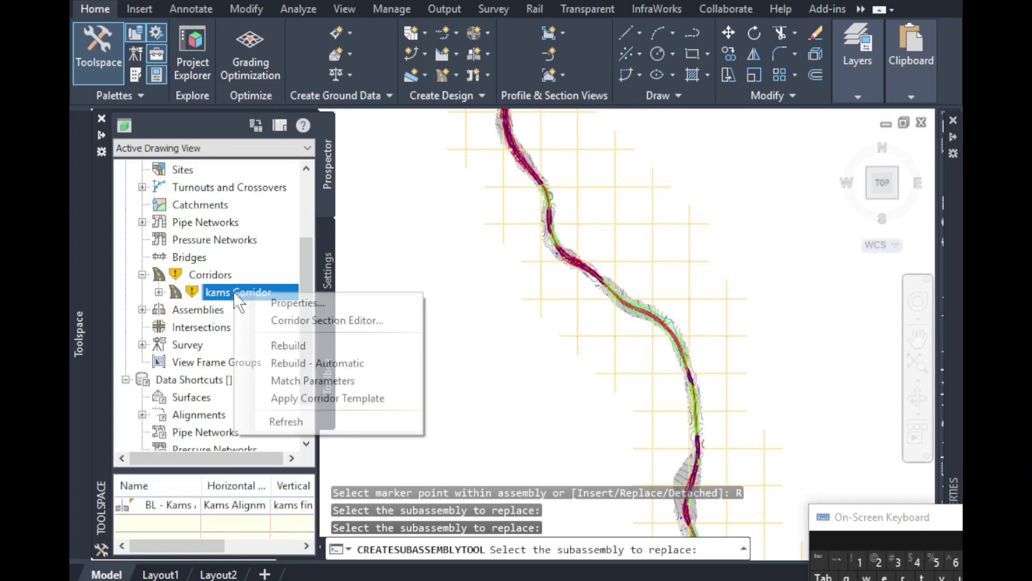
left_click(339, 347)
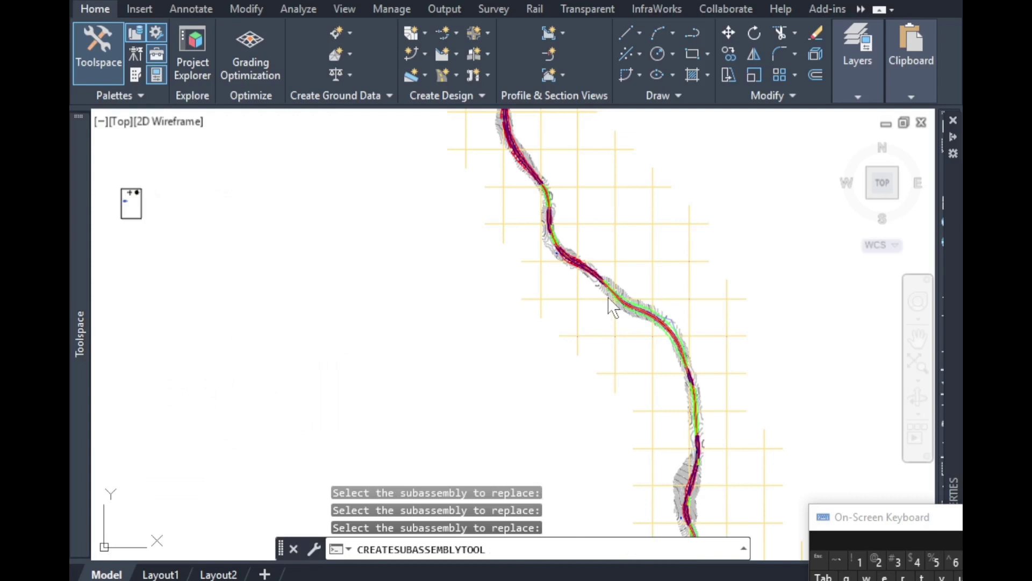
key("Escape")
scroll(362, 260, "down", 2)
scroll(564, 317, "up", 2)
scroll(576, 322, "up", 7)
scroll(517, 303, "up", 3)
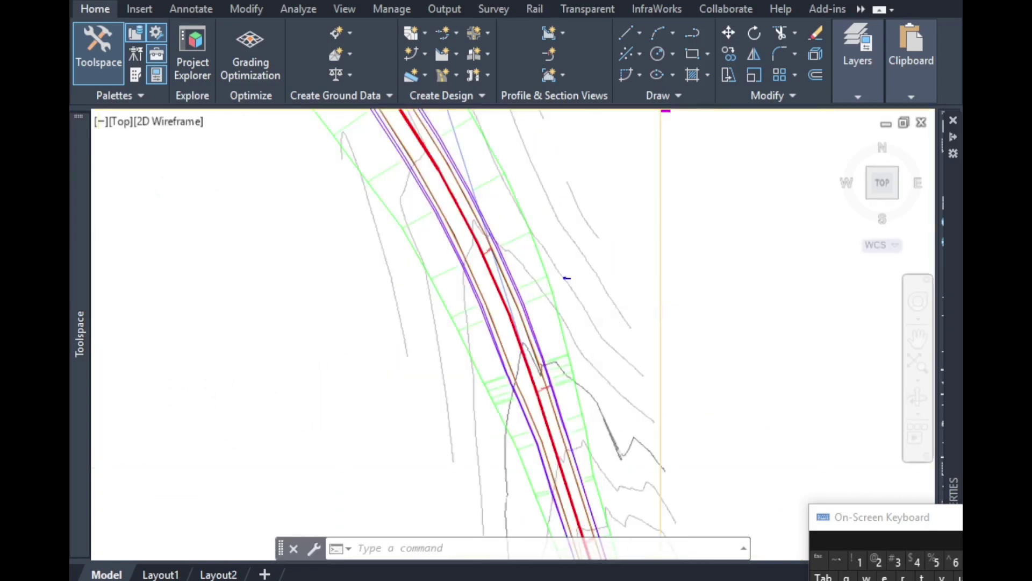
Open the properties of kams Corridor and review the region's offset and elevation target mapping.
mouse_move(74, 297)
right_click(251, 293)
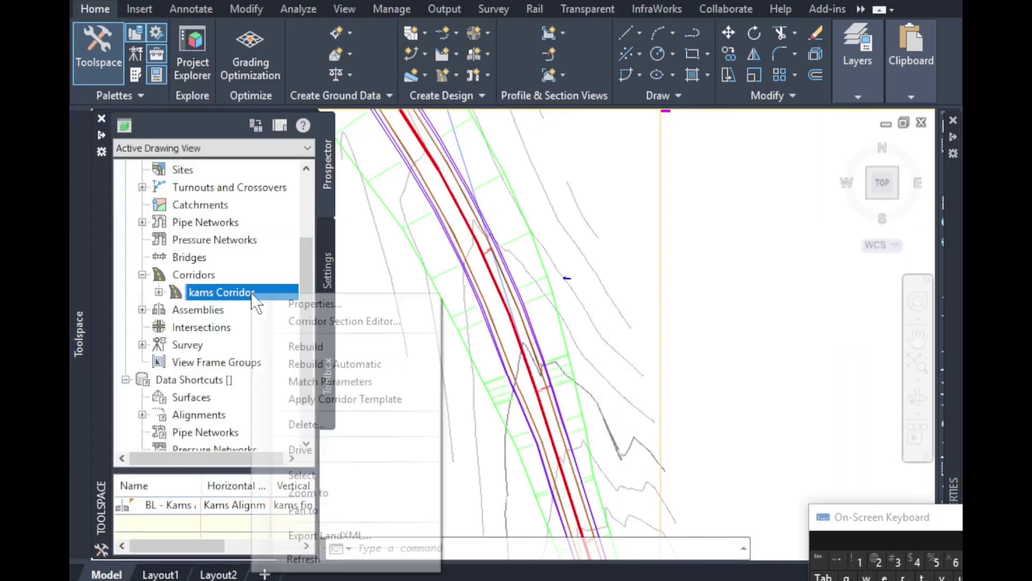
left_click(328, 307)
left_click(328, 307)
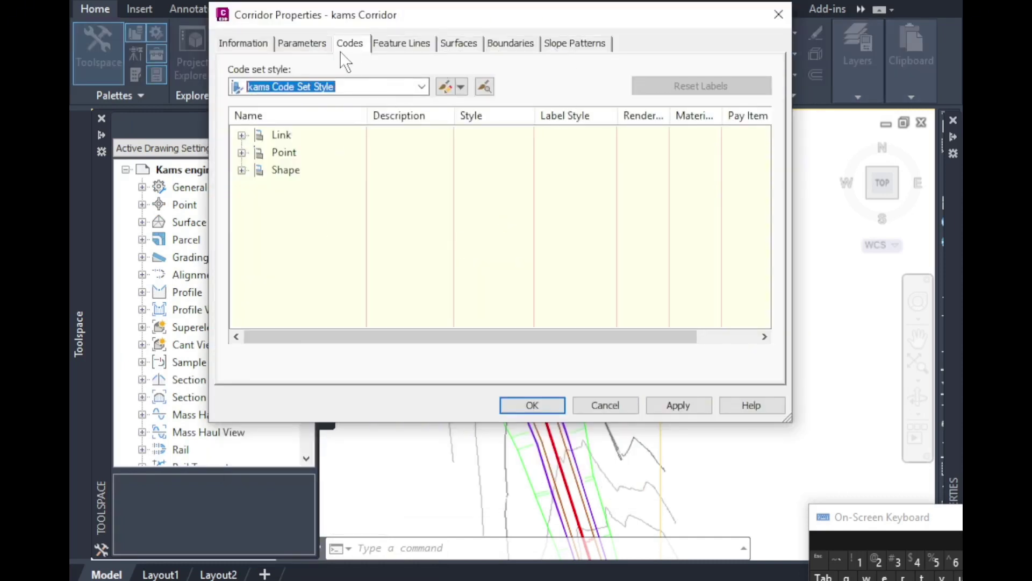
left_click(318, 46)
left_click(703, 140)
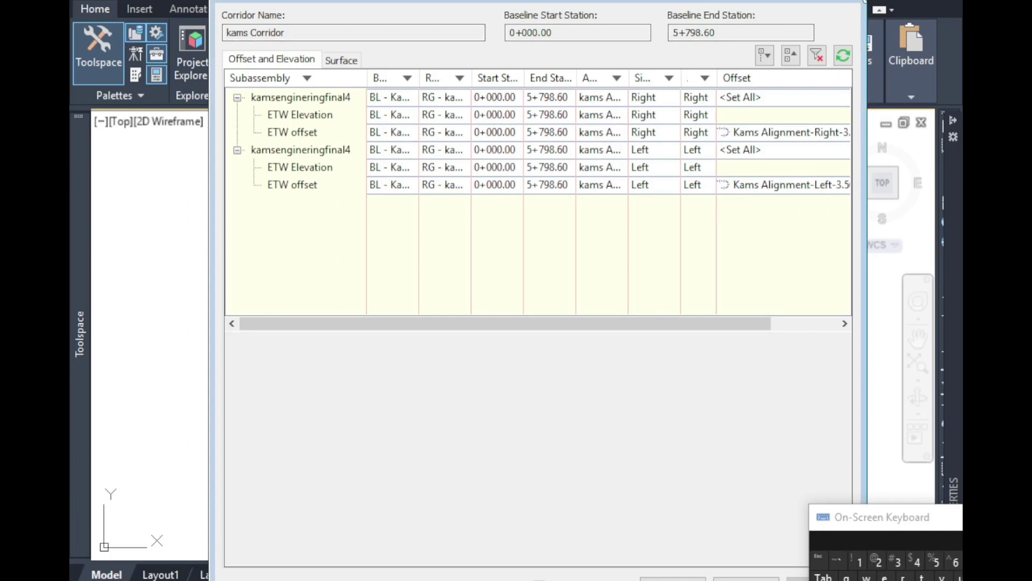
left_click(856, 0)
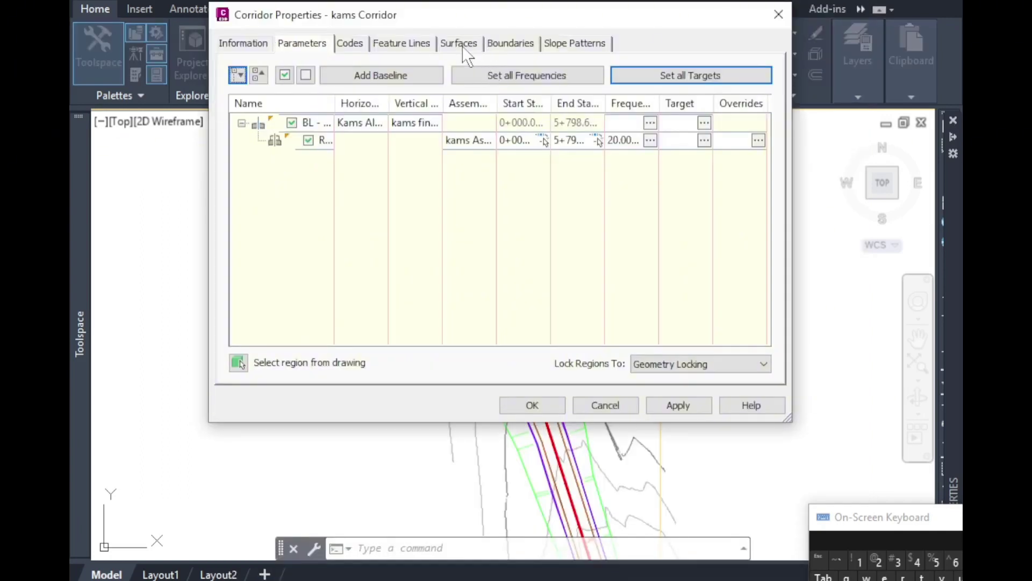
Create a new corridor surface in the properties of kams Corridor.
left_click(463, 44)
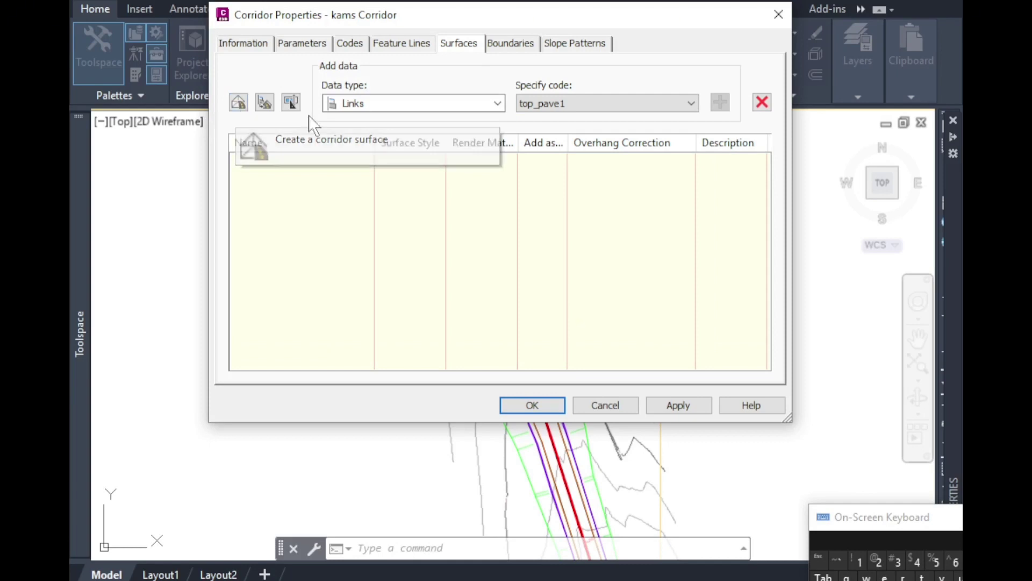
left_click(239, 102)
left_click(332, 160)
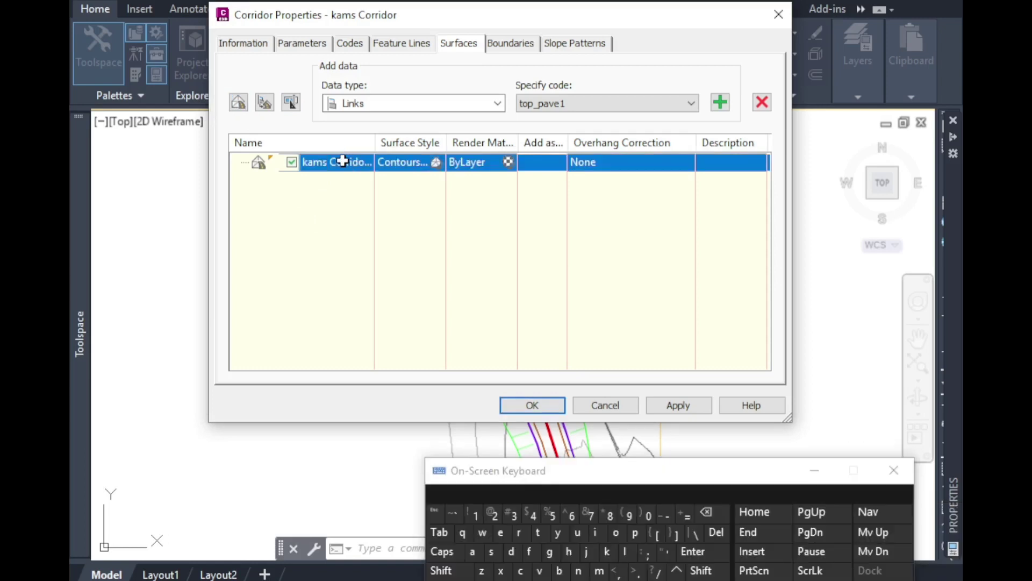
left_click(343, 161)
left_click(343, 161)
Set the corridor surface's style to Contours 1m and 5m (Design).
left_click(438, 165)
left_click(389, 149)
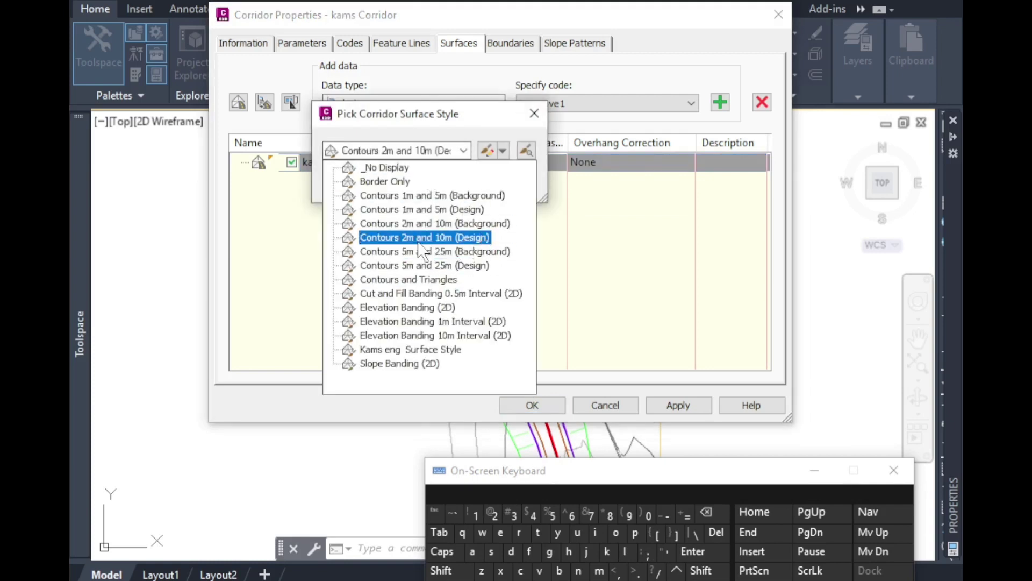
left_click(463, 241)
left_click(436, 158)
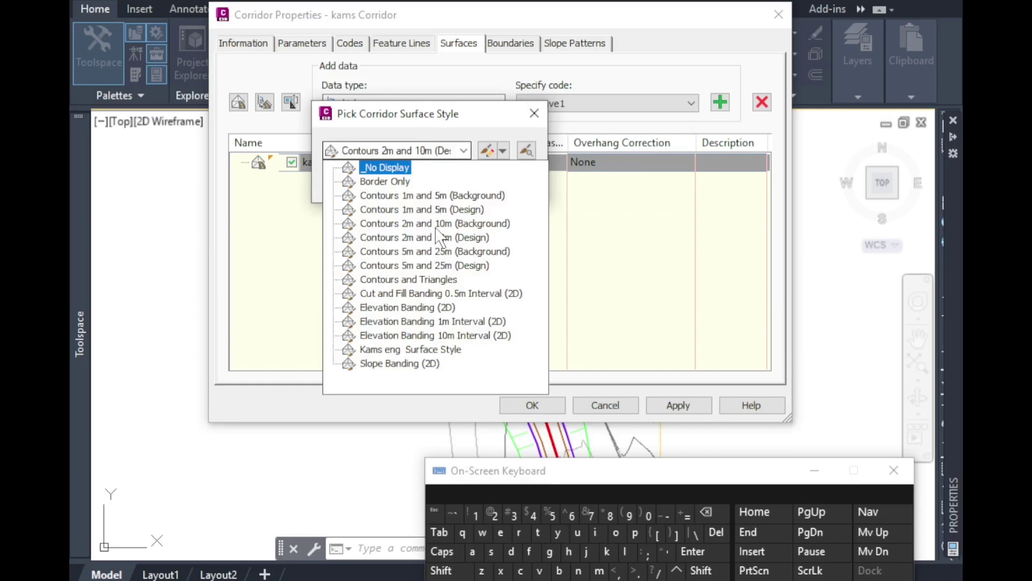
left_click(448, 210)
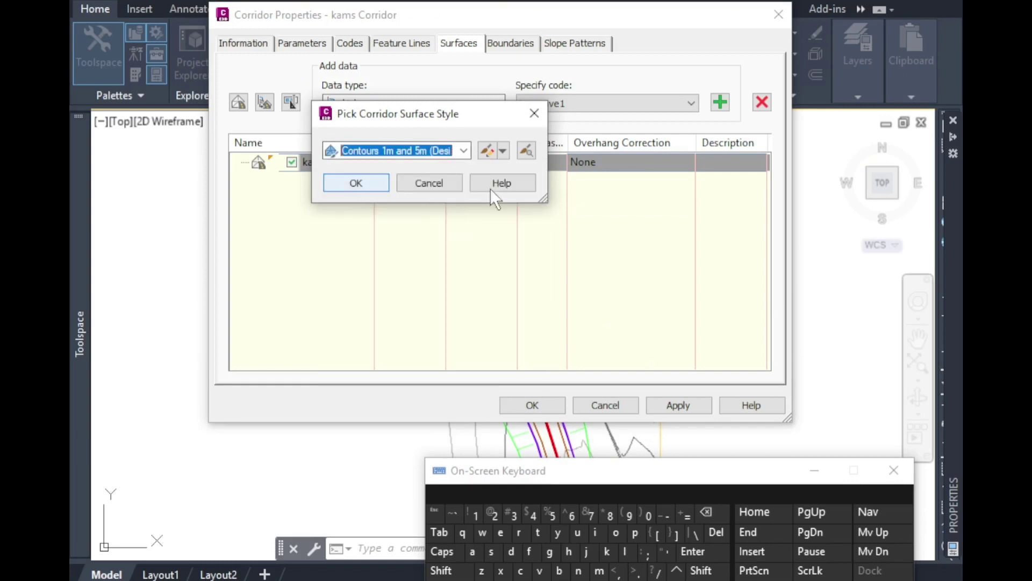
key("Return")
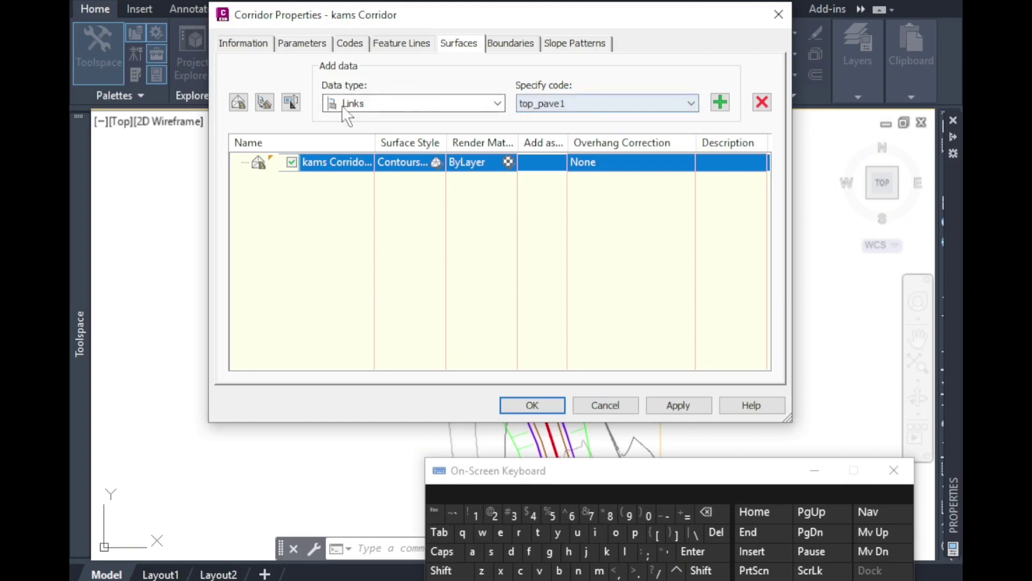
Add the link code CF as data for the new corridor surface.
left_click(573, 103)
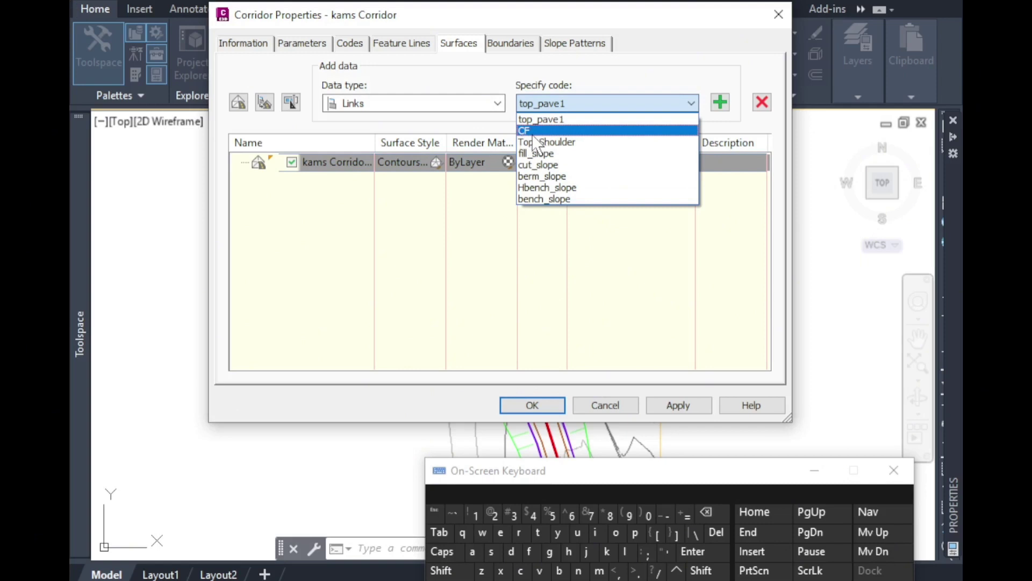
left_click(535, 132)
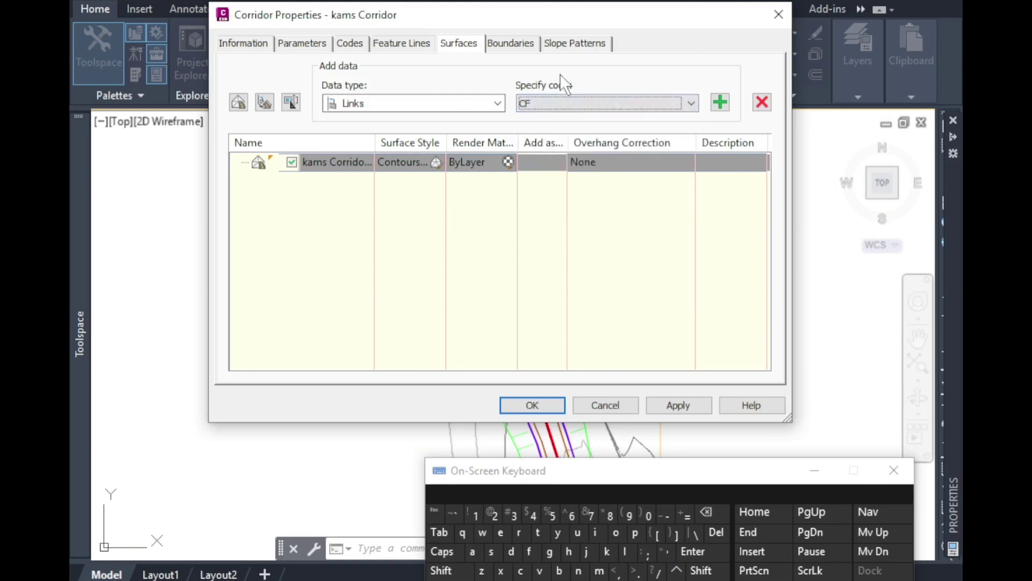
left_click(719, 102)
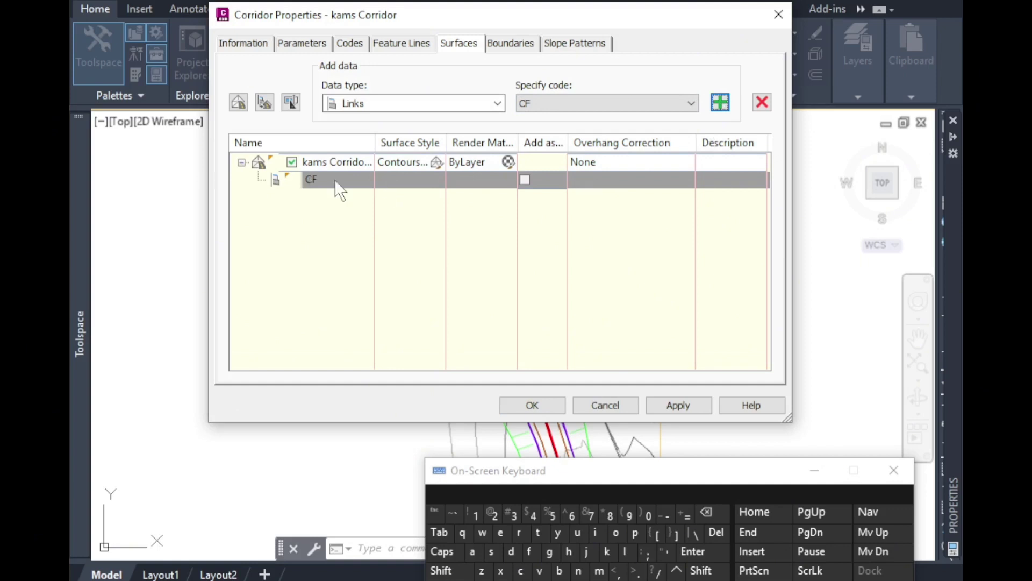
Set the corridor surface's overhang correction to Bottom Links and include the CF links as breaklines.
left_click(607, 161)
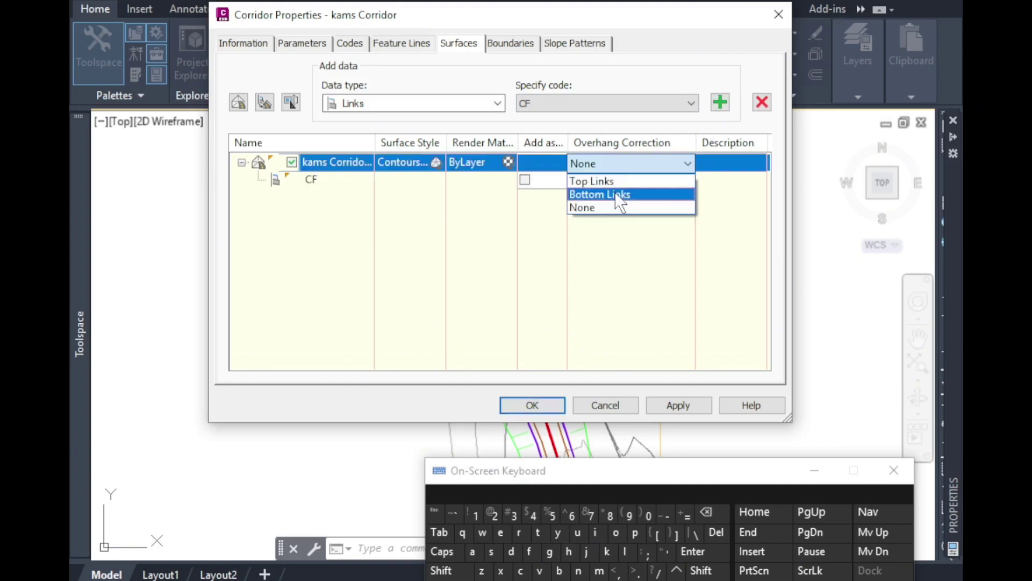
left_click(613, 194)
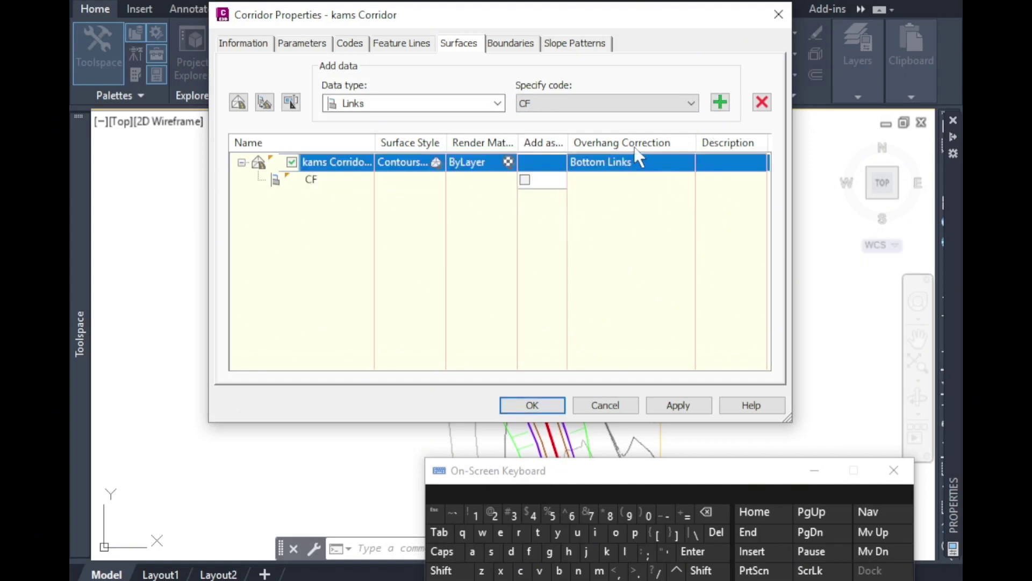
left_click(524, 180)
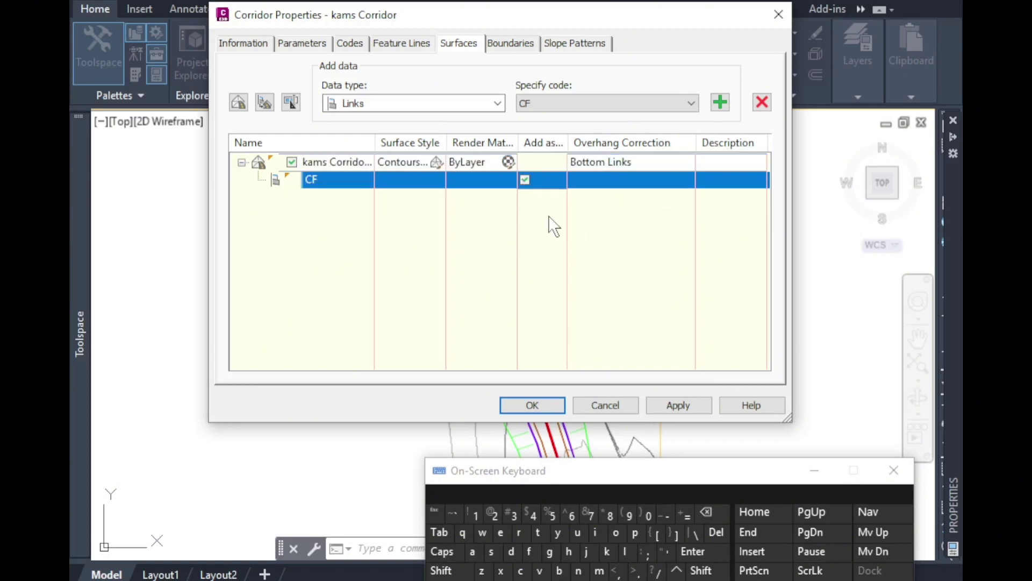
left_click_drag(567, 139, 606, 139)
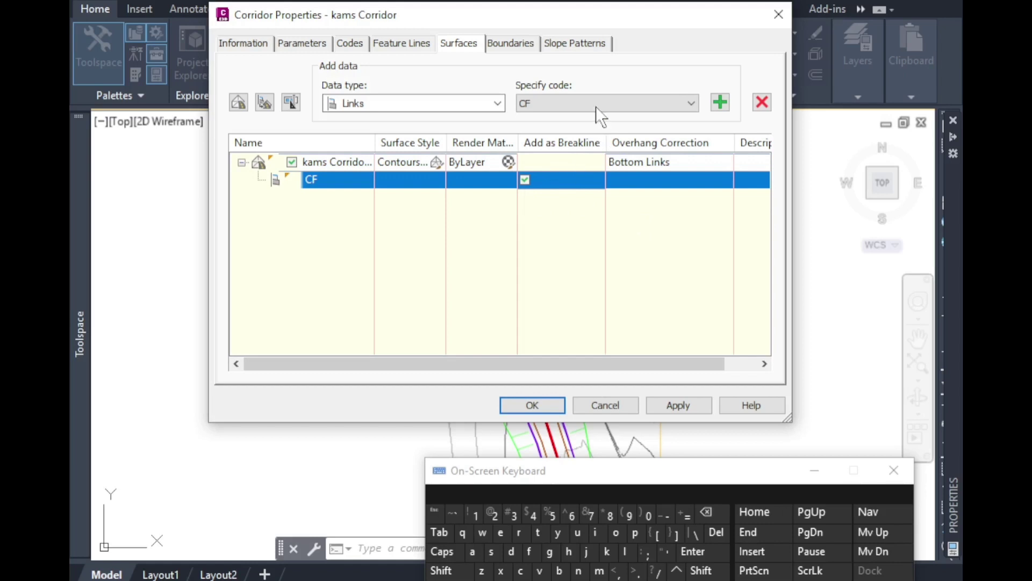
Add the corridor extents as the new surface's outer boundary and accept the corridor properties.
left_click(517, 45)
left_click(331, 97)
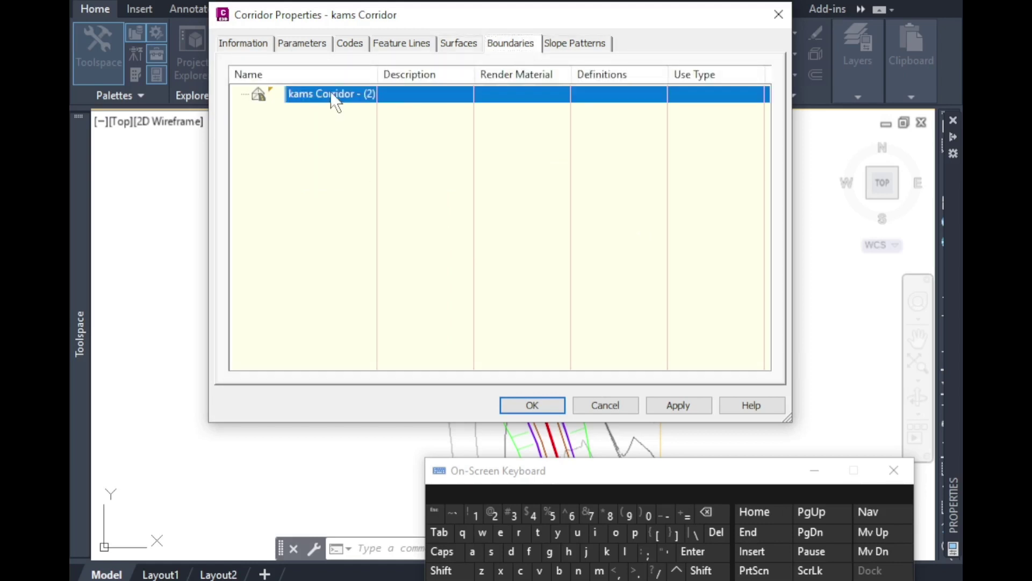
right_click(329, 102)
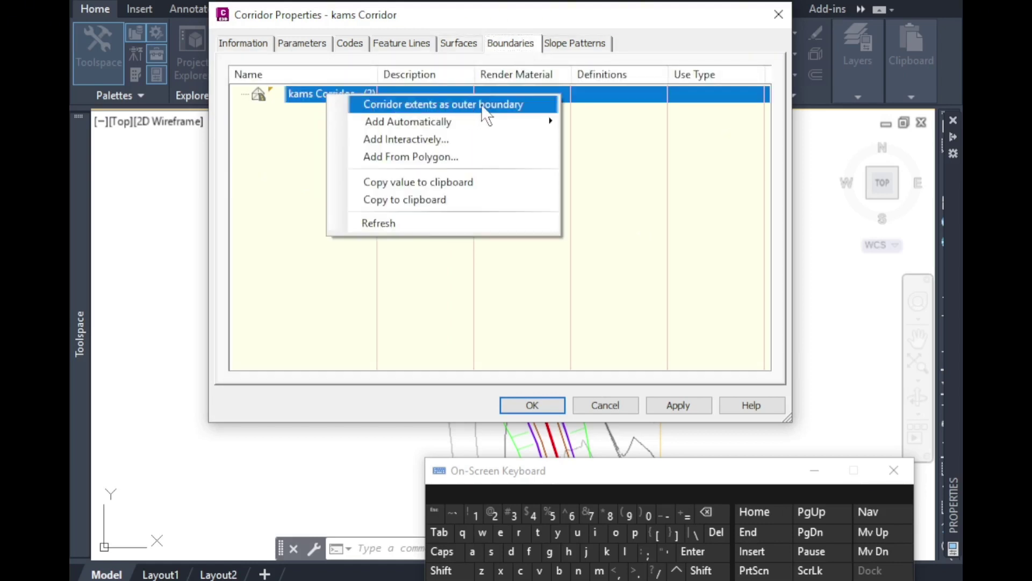
mouse_move(450, 132)
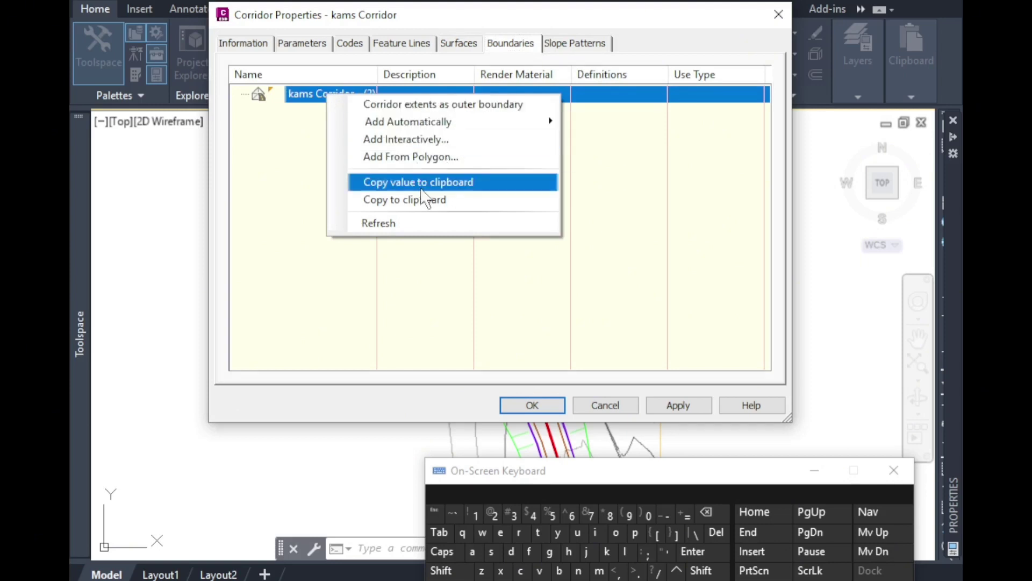
left_click(452, 104)
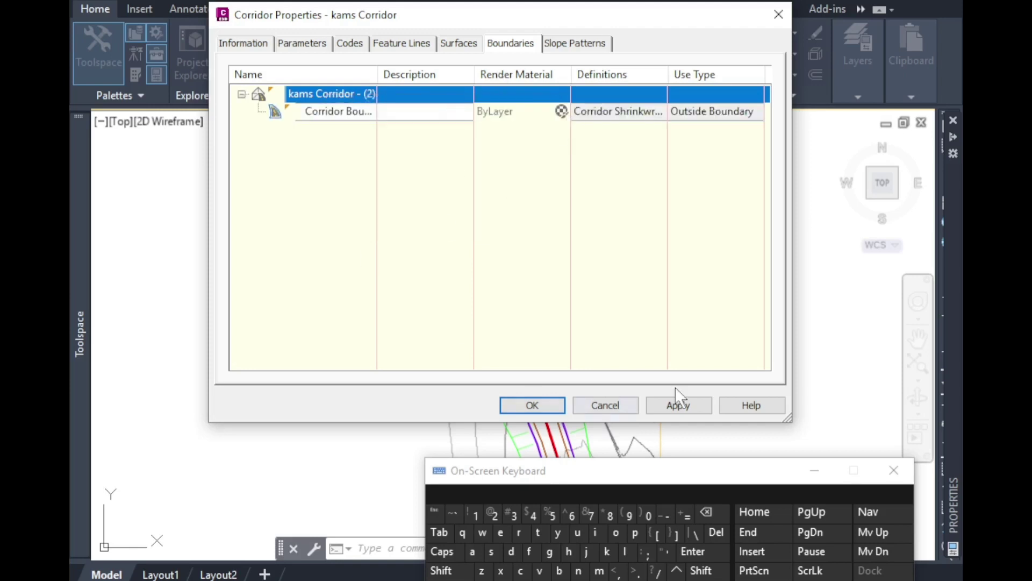
left_click(349, 43)
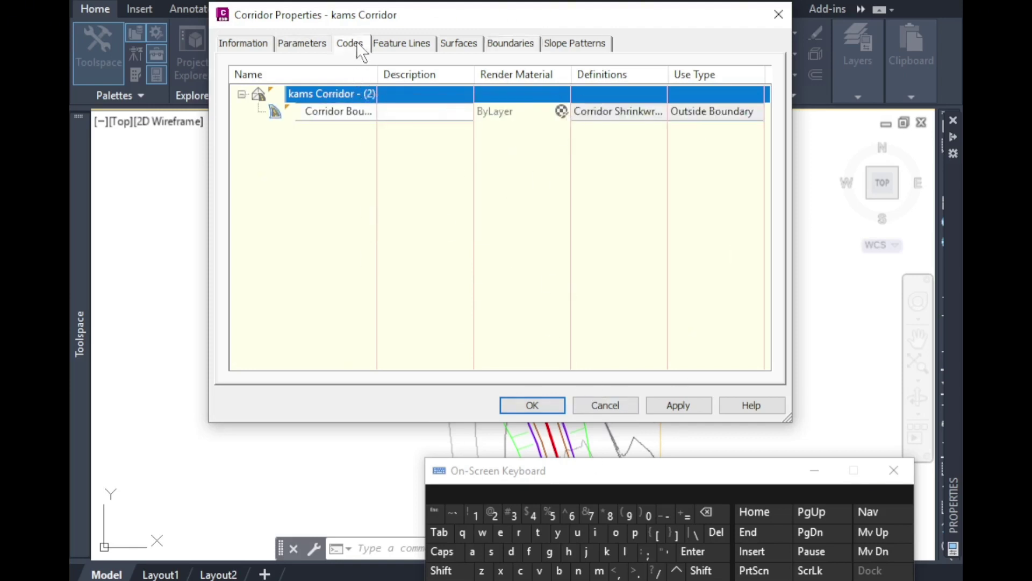
left_click(538, 406)
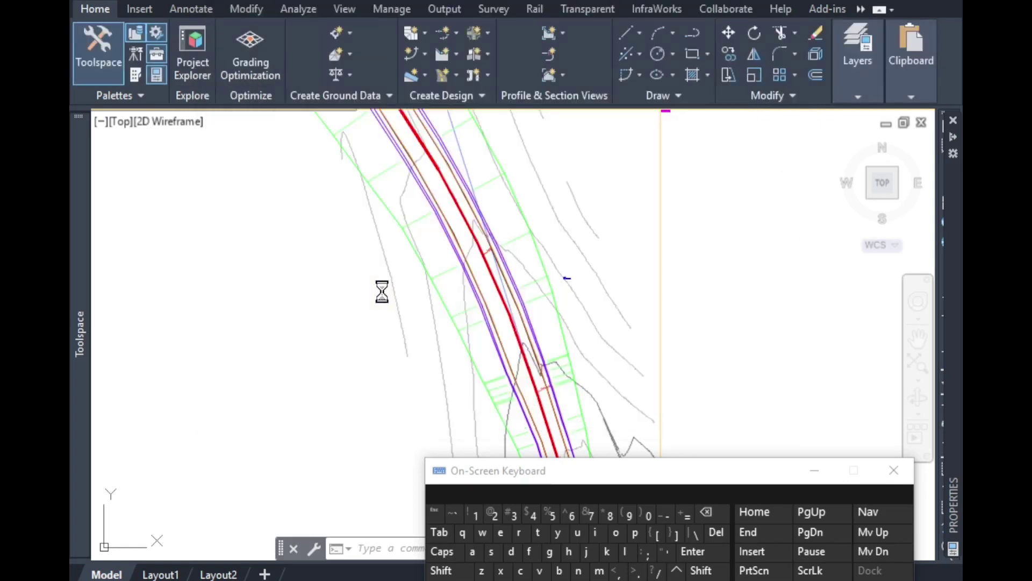
Examine the rebuilt corridor and its surface contours and boundary along the alignment.
scroll(382, 292, "down", 6)
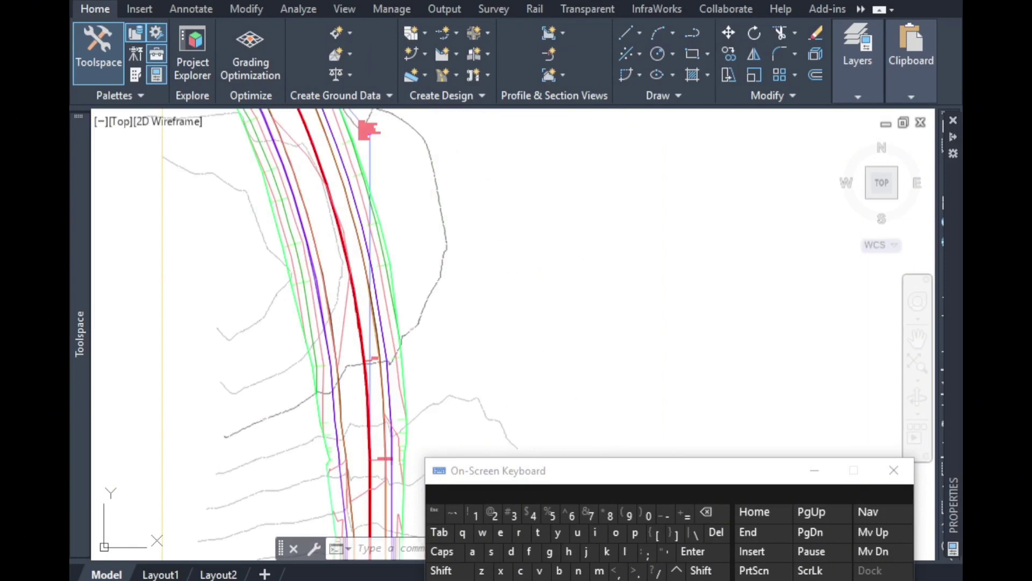
scroll(277, 199, "up", 9)
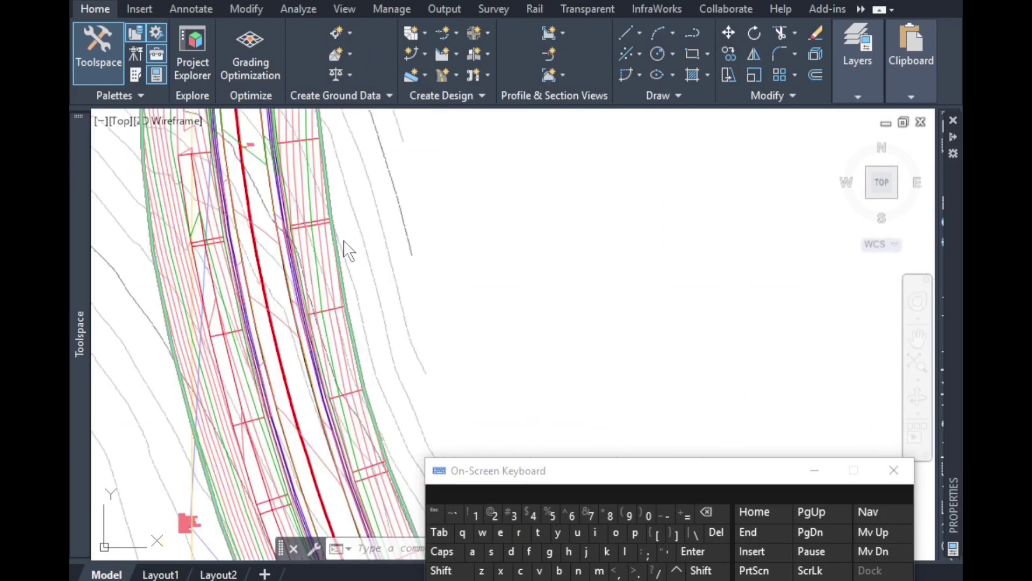
scroll(225, 164, "down", 11)
scroll(288, 369, "up", 3)
scroll(316, 397, "down", 4)
scroll(322, 419, "up", 8)
scroll(327, 425, "up", 5)
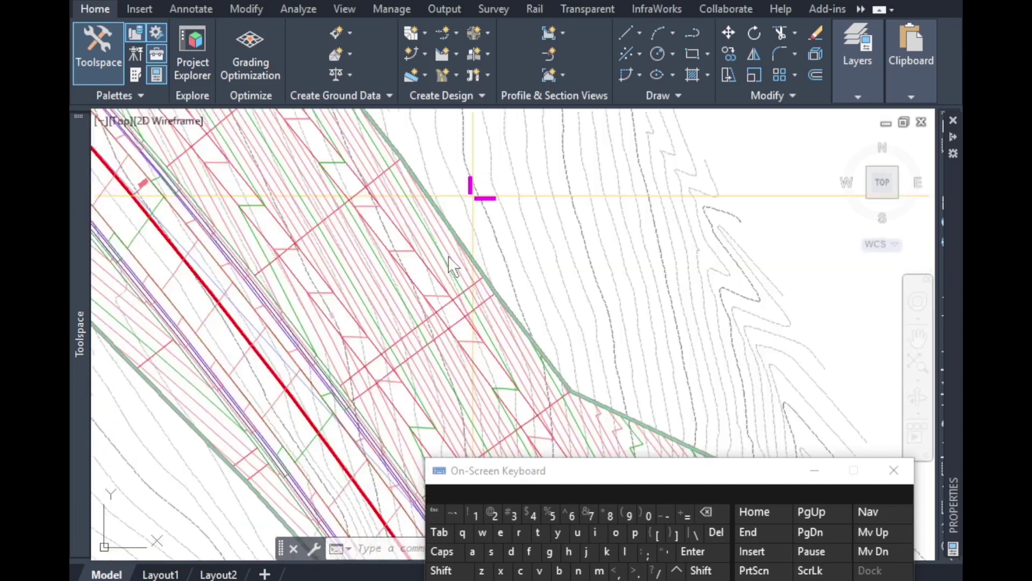
scroll(403, 269, "down", 2)
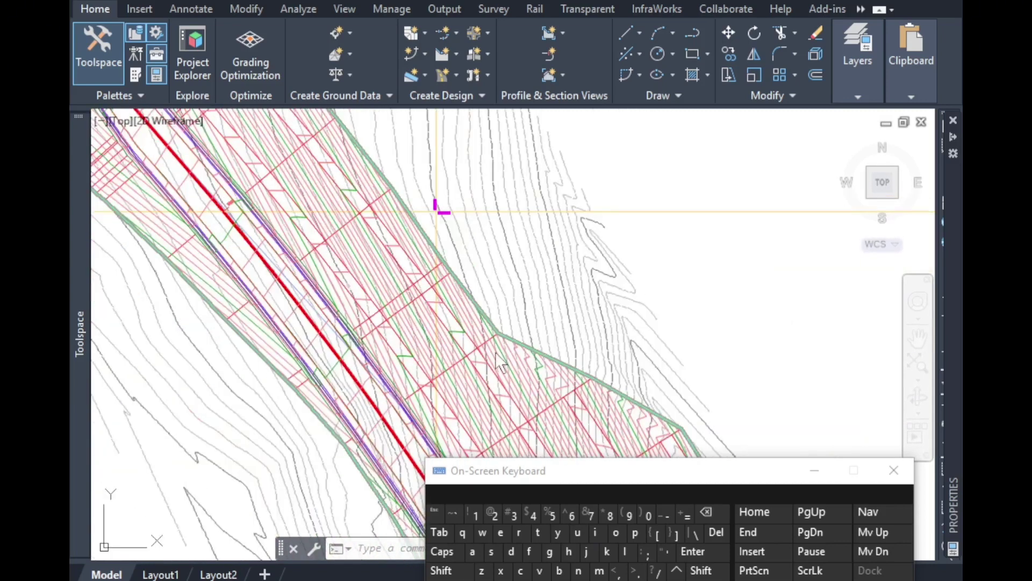
scroll(383, 296, "down", 4)
scroll(592, 349, "up", 8)
scroll(524, 355, "up", 2)
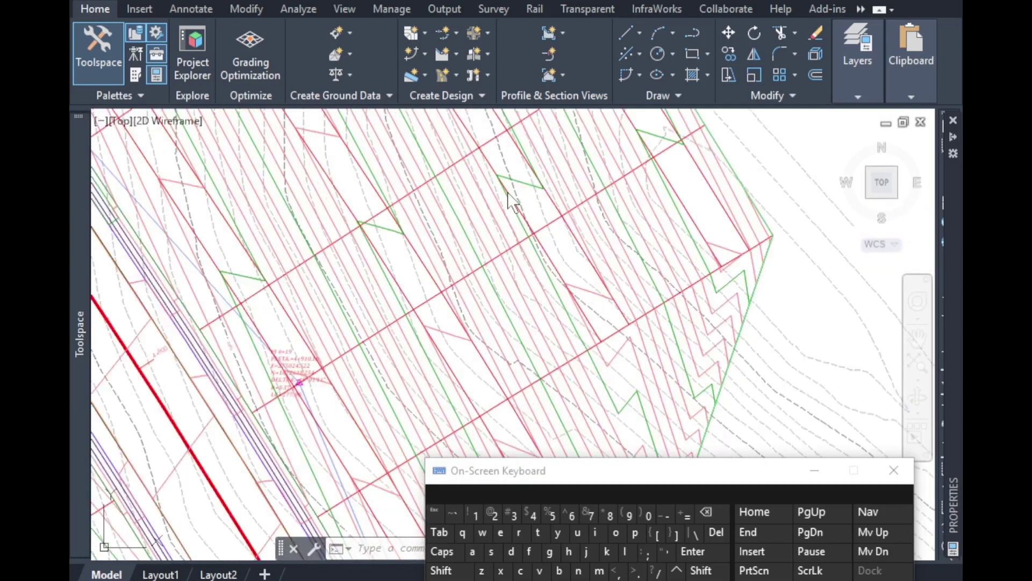
Edit the corridor surface's style to turn off the display of its border and contours.
left_click(371, 295)
right_click(371, 295)
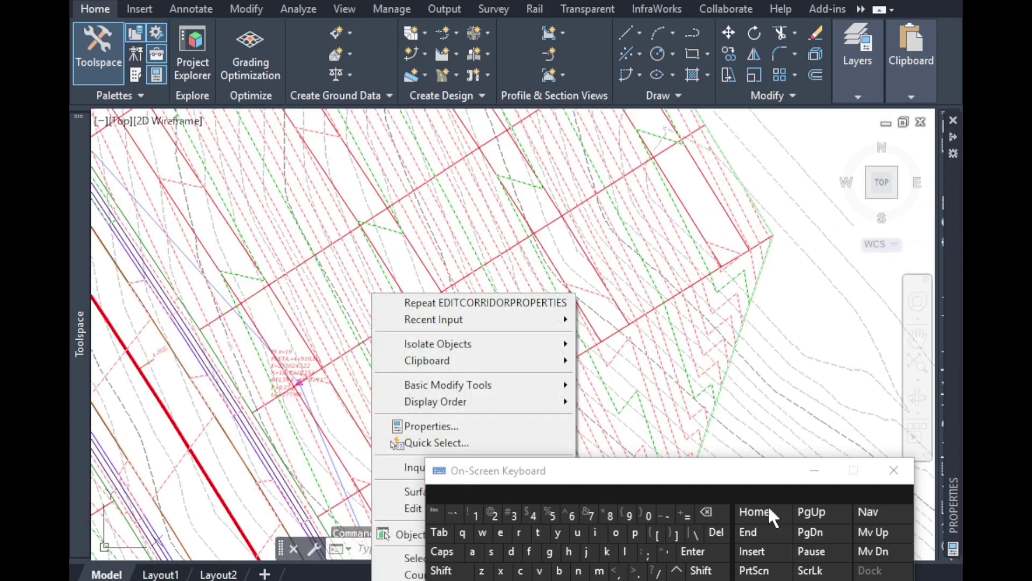
left_click(815, 471)
right_click(374, 303)
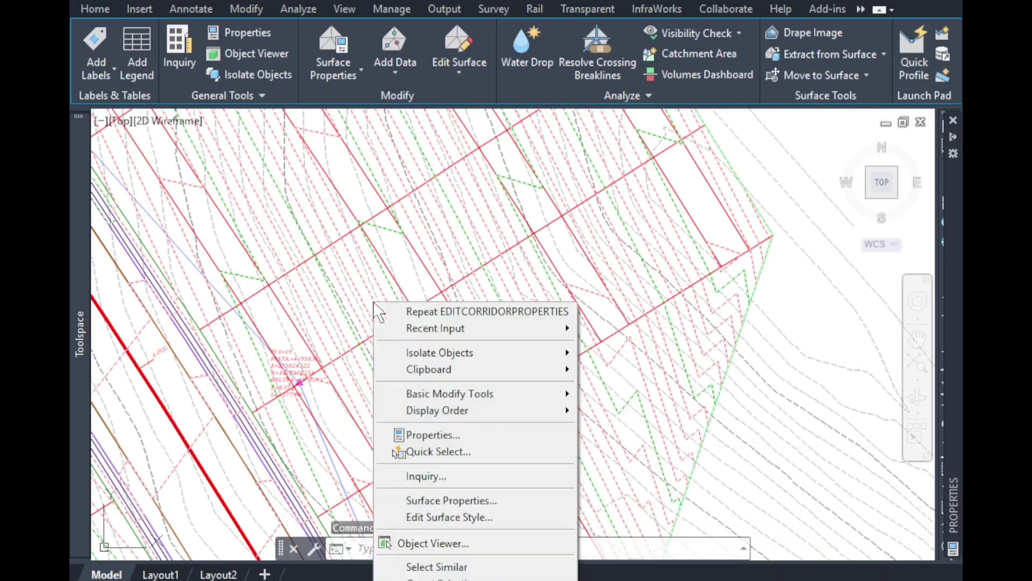
left_click(463, 516)
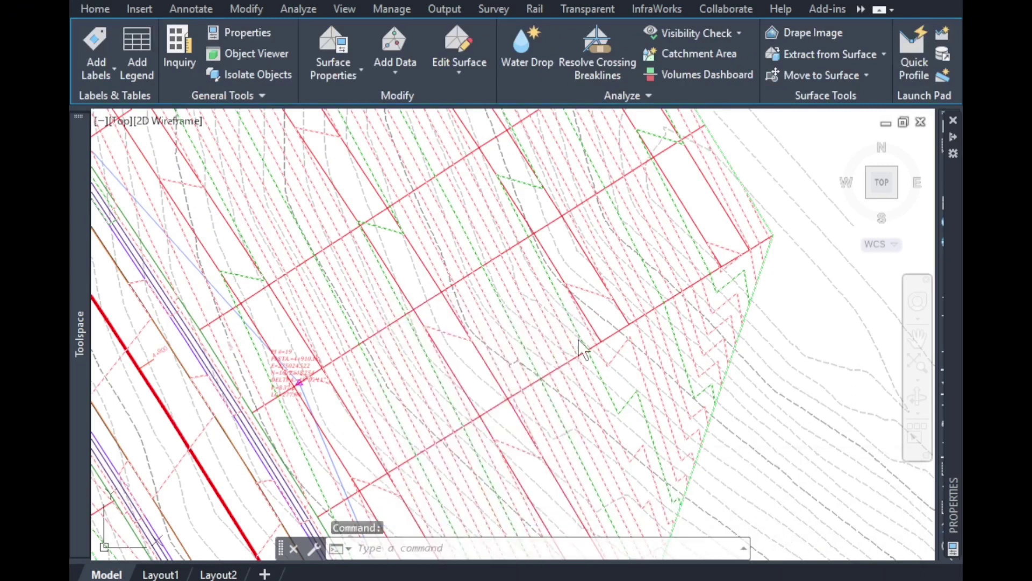
left_click(398, 258)
left_click(398, 276)
left_click(398, 292)
left_click(547, 484)
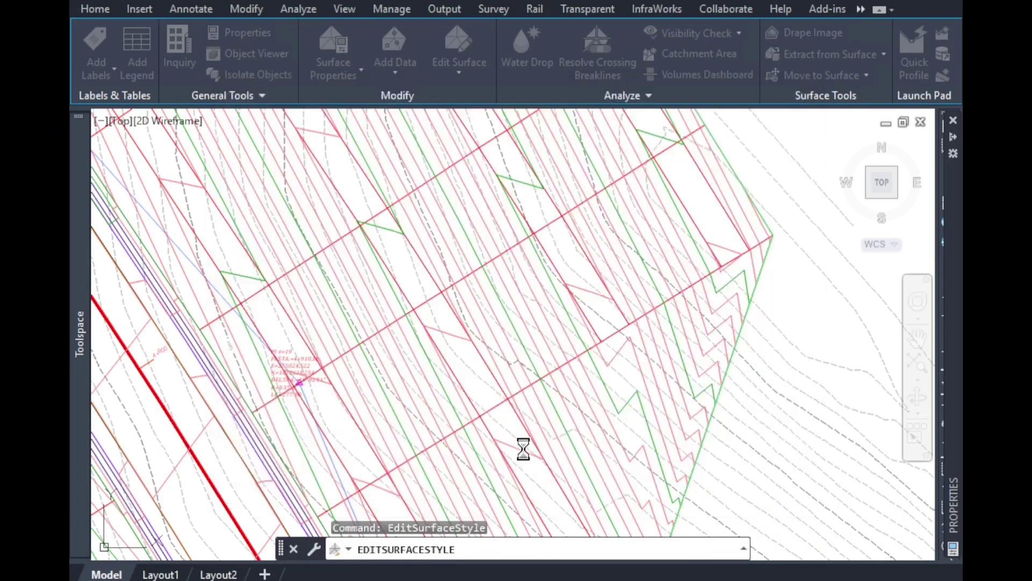
scroll(521, 333, "down", 10)
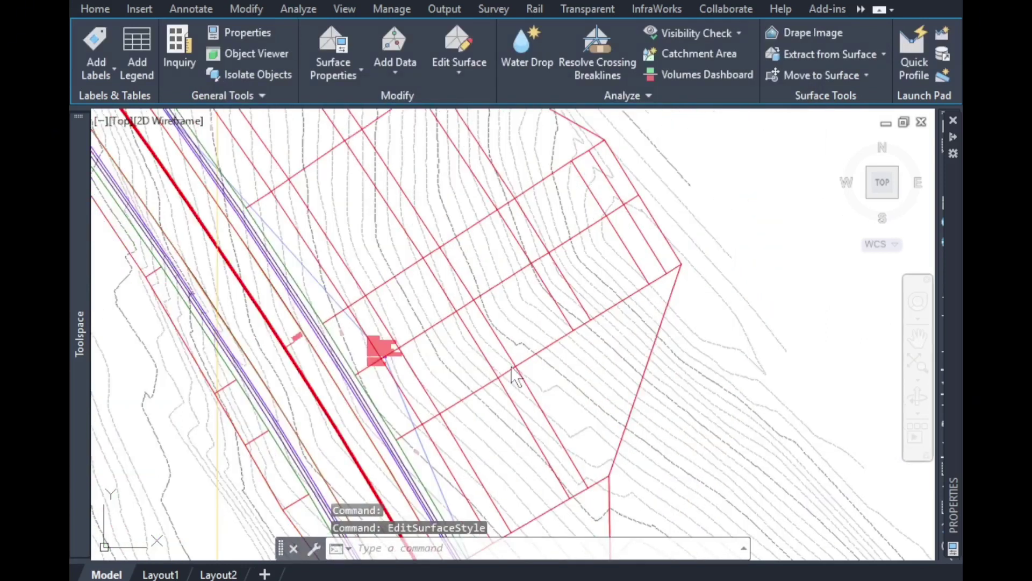
Create a sample line group on Kams Alignment that samples Kams Surface, kams Corridor and the corridor surface.
left_click(549, 54)
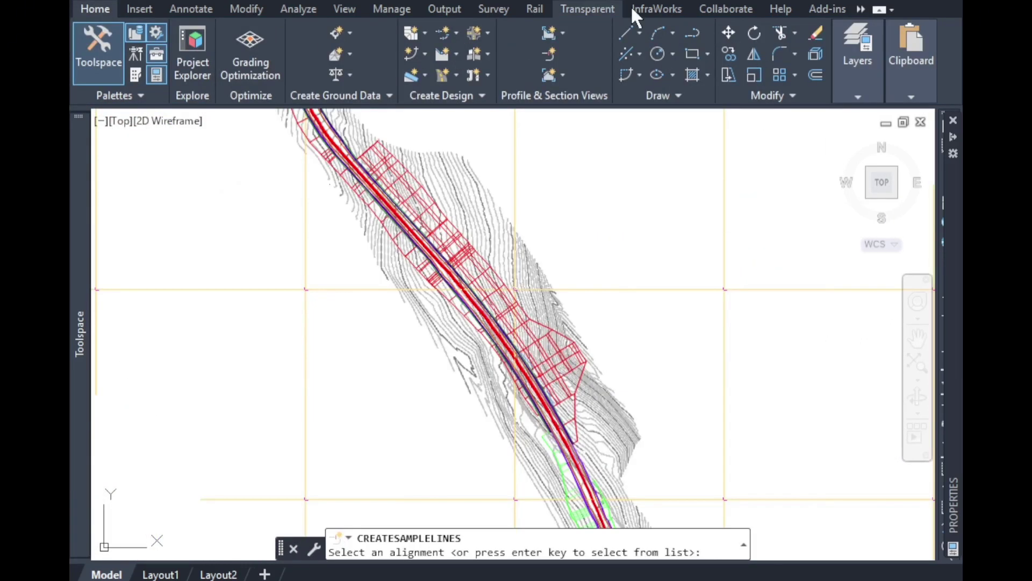
left_click(551, 56)
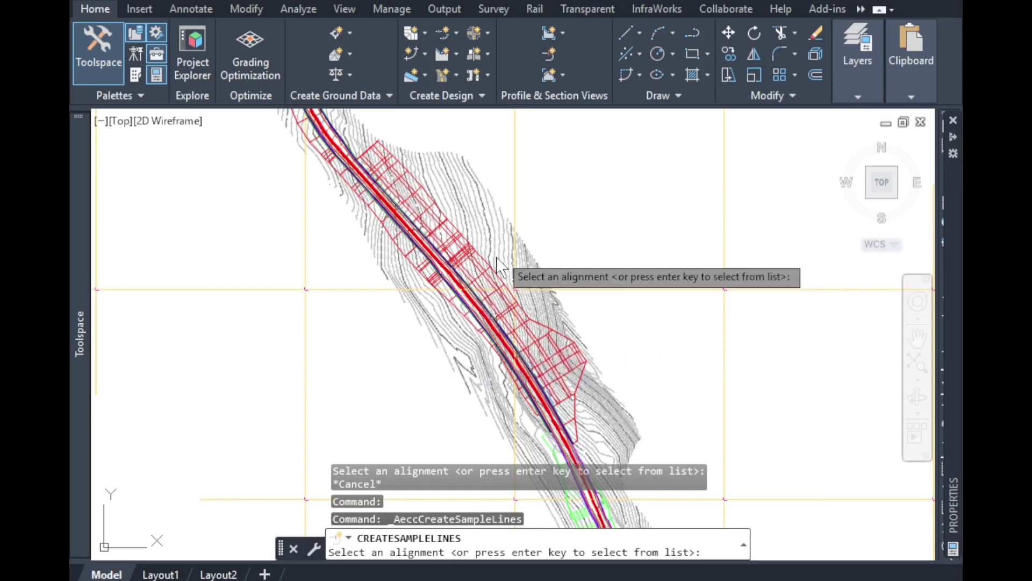
scroll(430, 304, "up", 3)
scroll(417, 307, "up", 3)
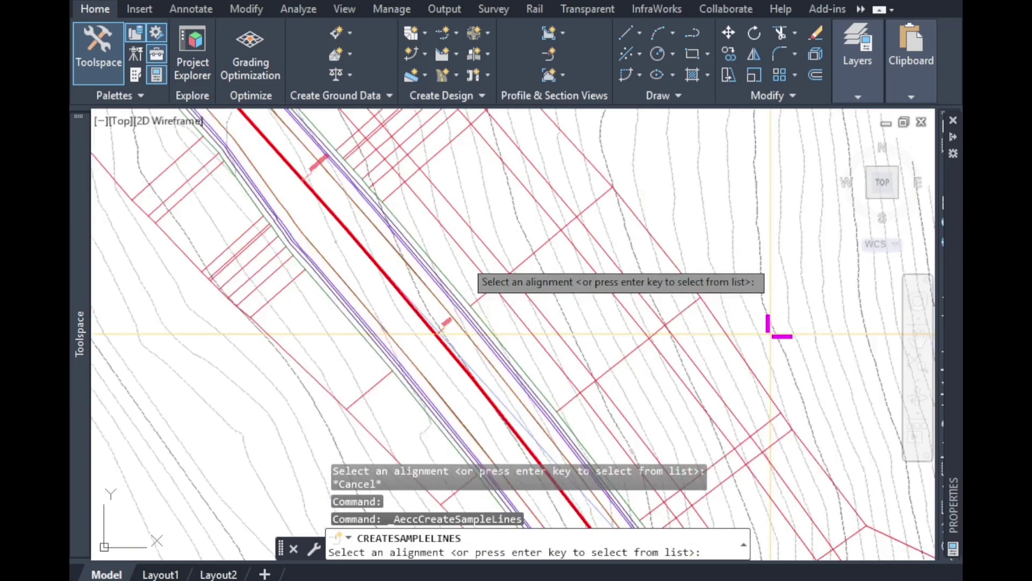
scroll(476, 269, "down", 5)
key("Return")
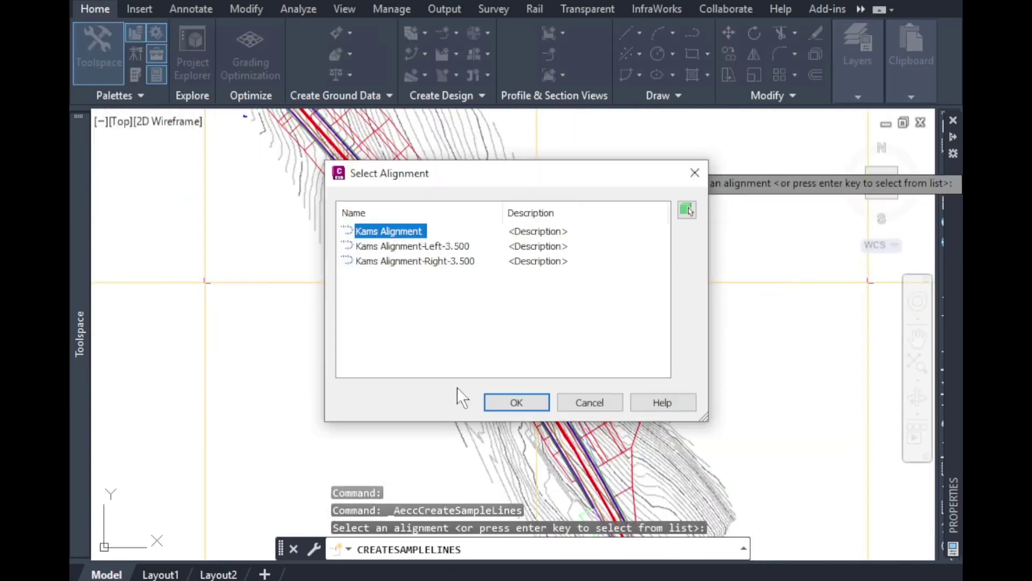
left_click(511, 398)
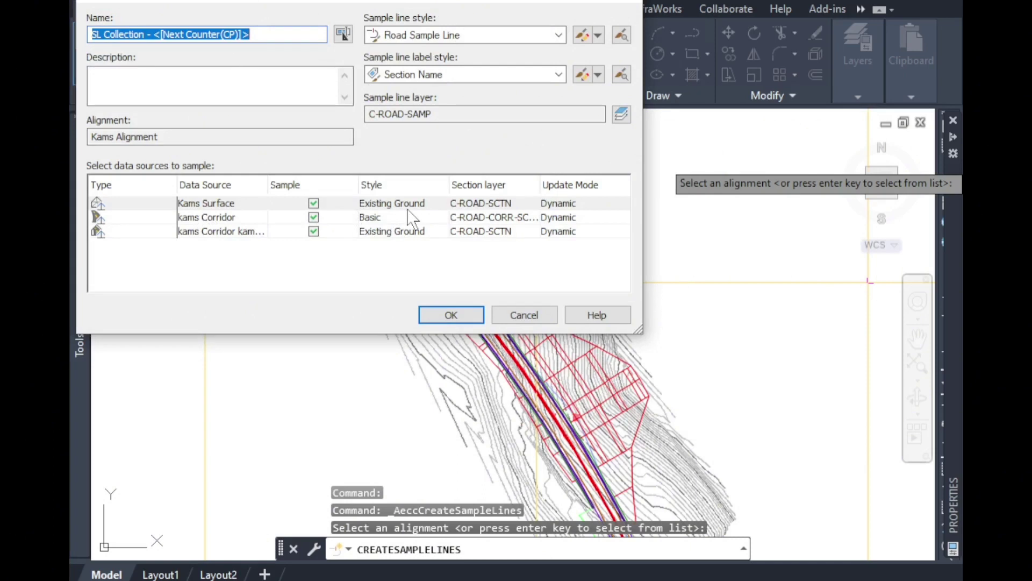
left_click(459, 314)
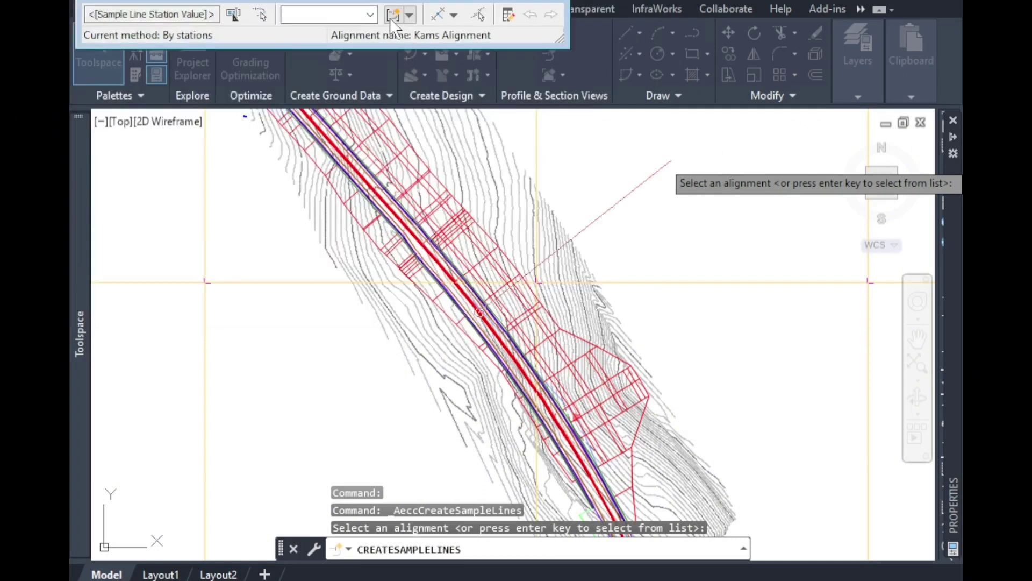
Add the available sources to the sample line group's sampled section sources and accept them.
left_click(409, 15)
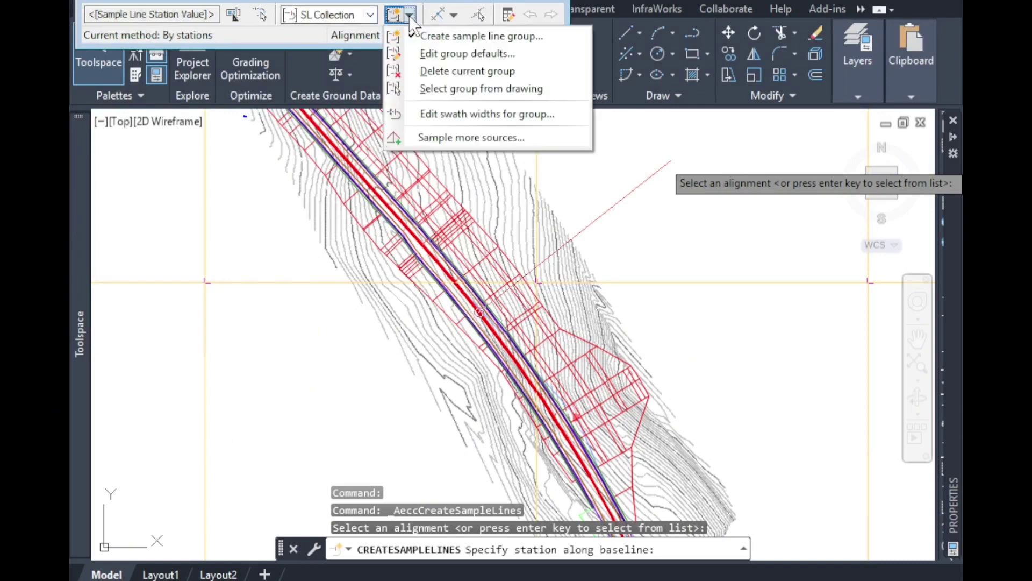
left_click(485, 138)
left_click(398, 276)
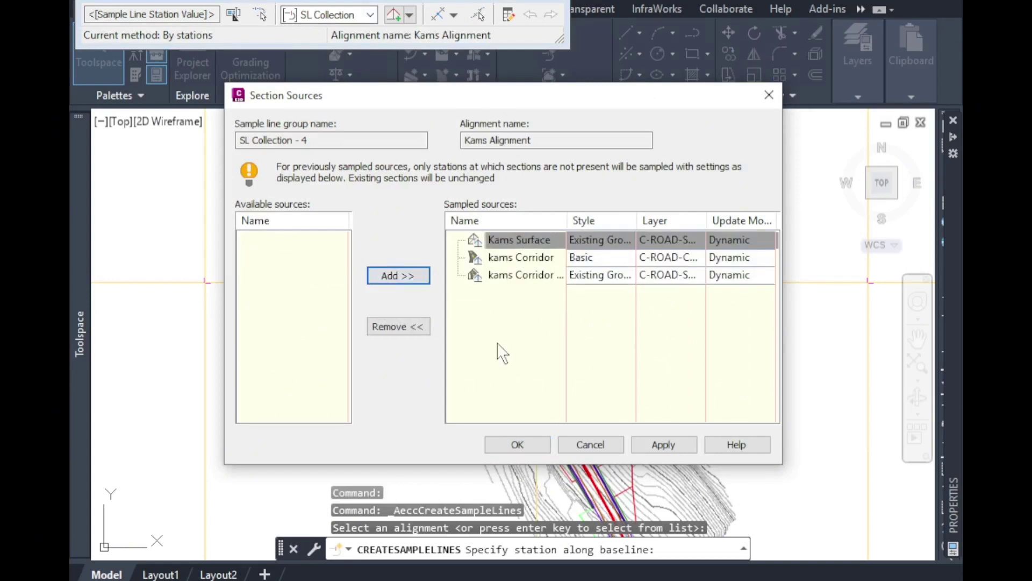
left_click(516, 445)
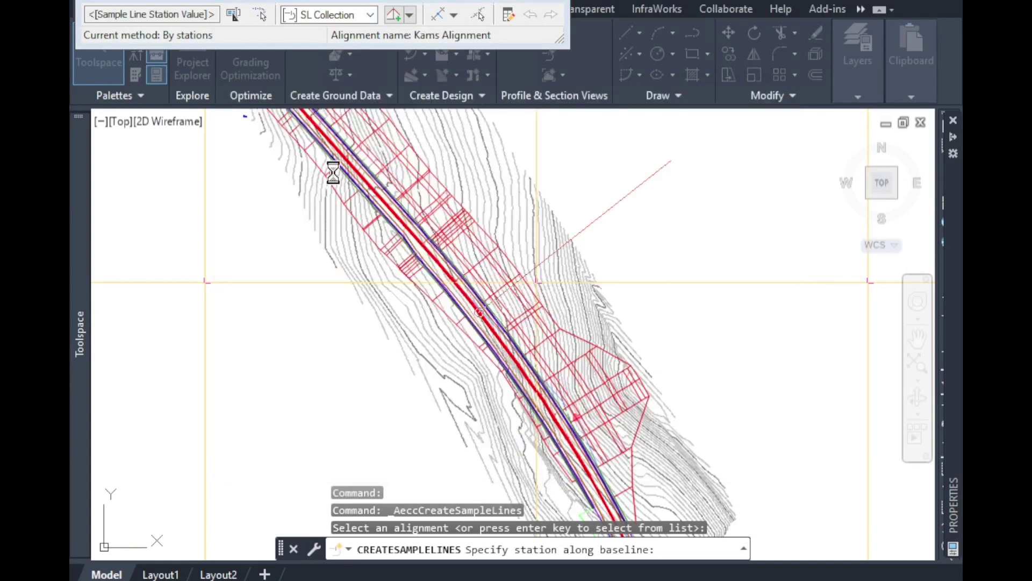
Use the At a Station method to pick a sample line station on Kams Alignment near the middle of the corridor.
left_click(454, 14)
scroll(592, 216, "down", 3)
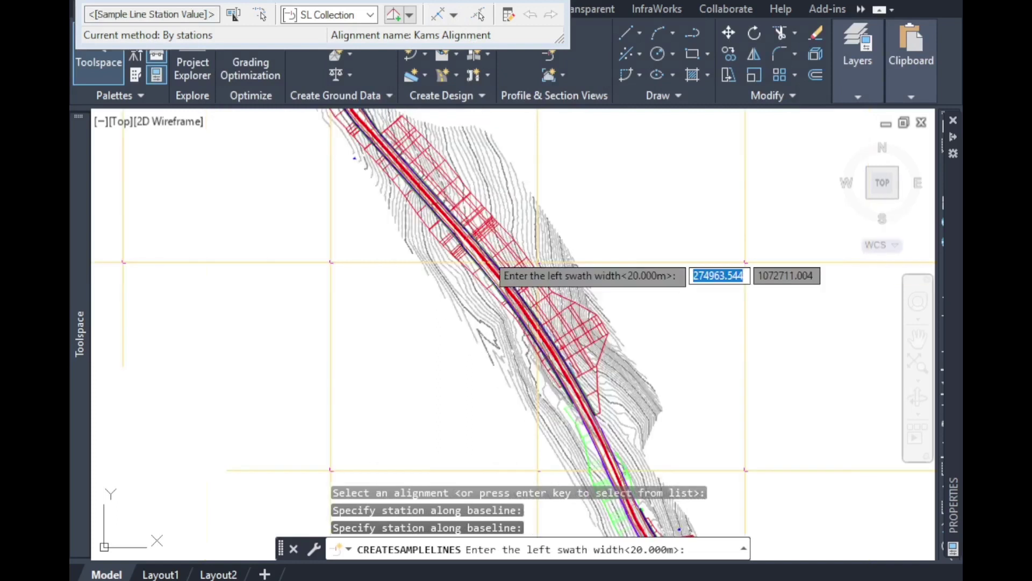
left_click(453, 16)
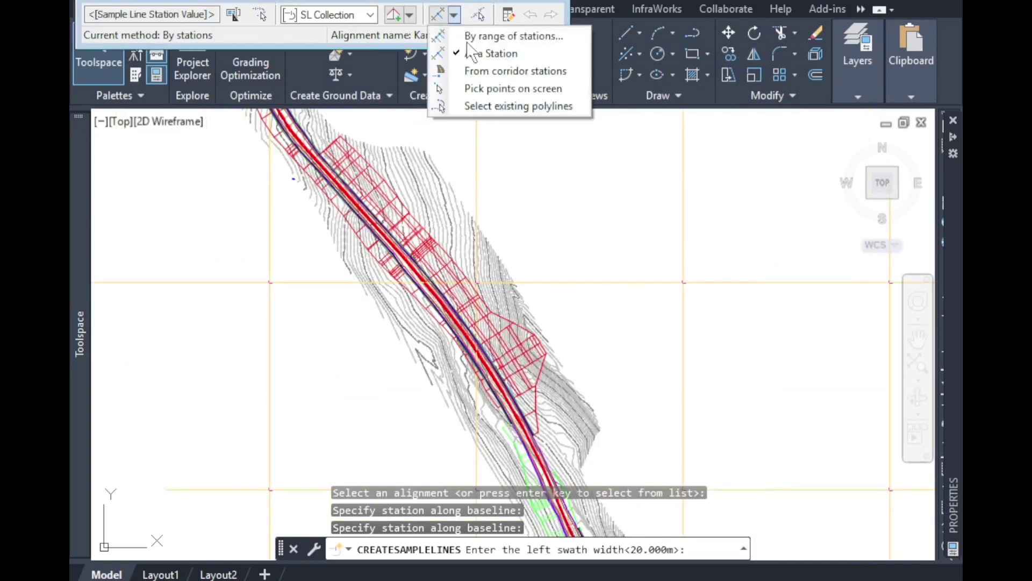
left_click(480, 48)
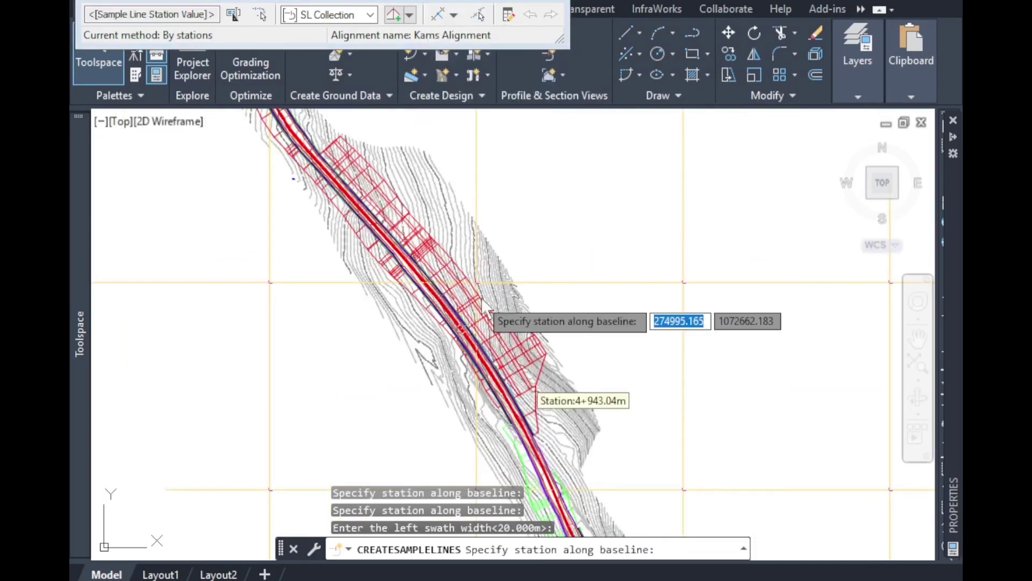
left_click(588, 398)
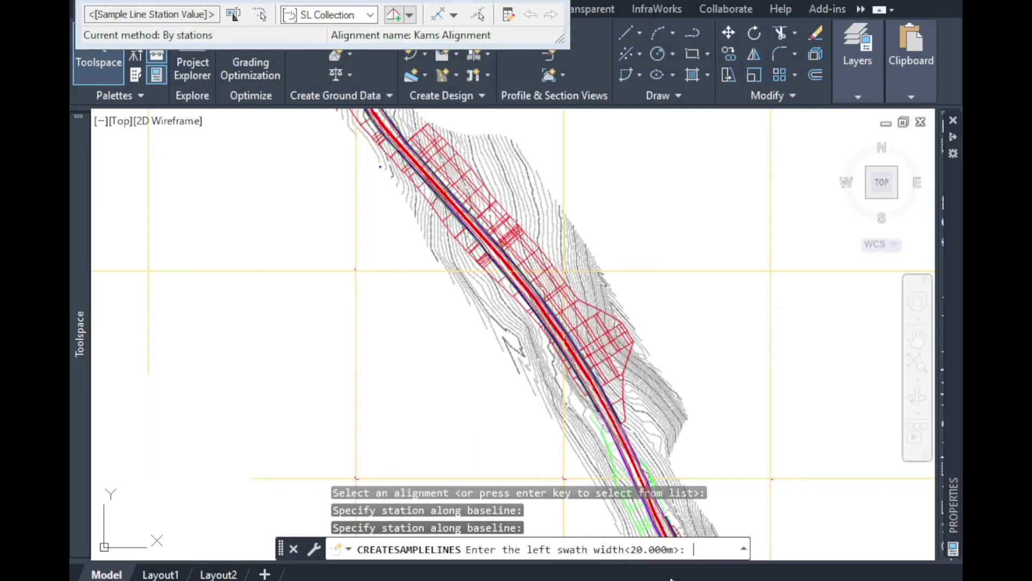
Create the sample line with left and right swath widths of 50 m, and dismiss the event viewer and on-screen keyboard.
key("ctrl+super+o")
left_click_drag(678, 482, 886, 307)
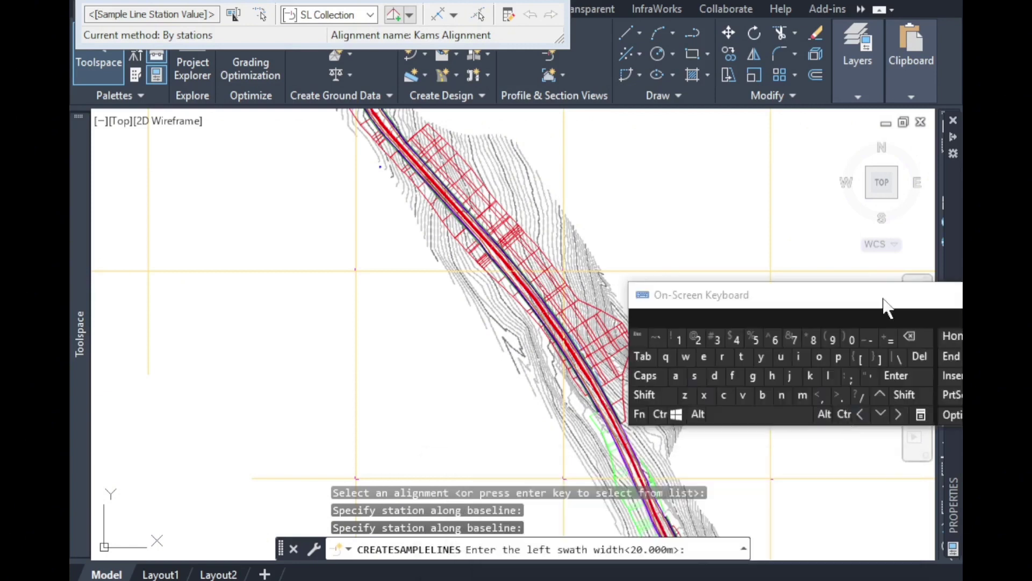
left_click(757, 334)
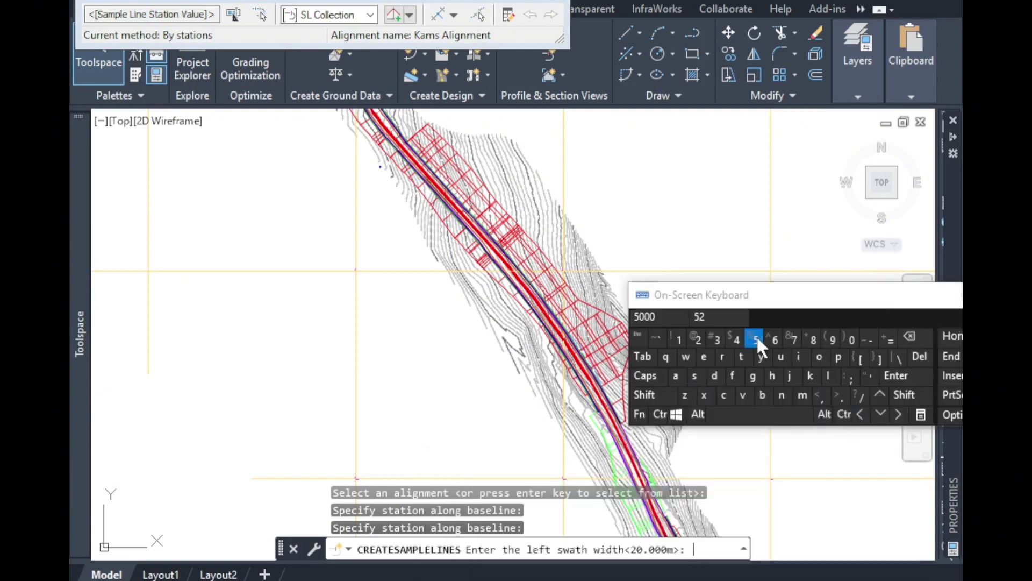
double_click(853, 342)
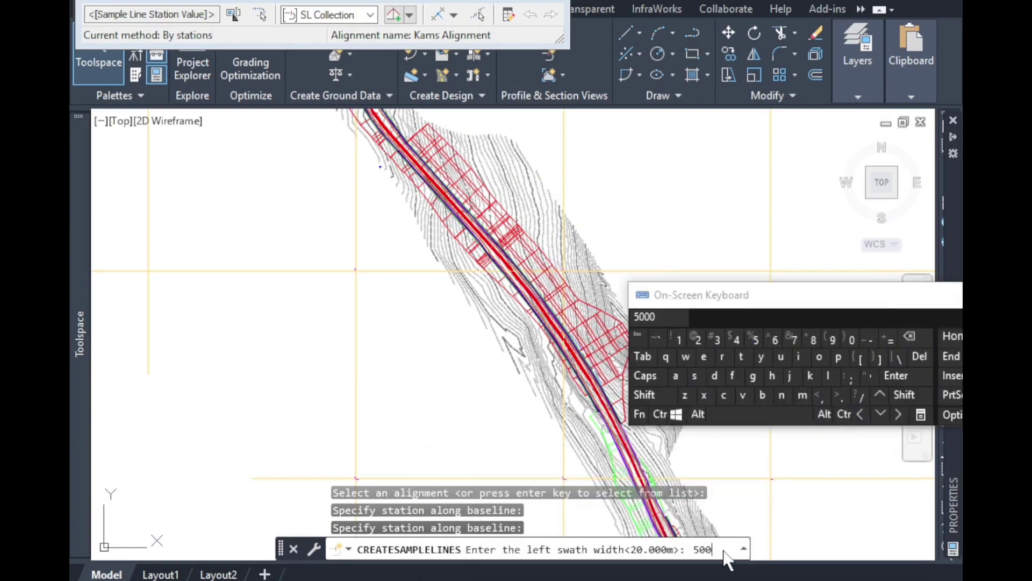
left_click(909, 336)
left_click(899, 368)
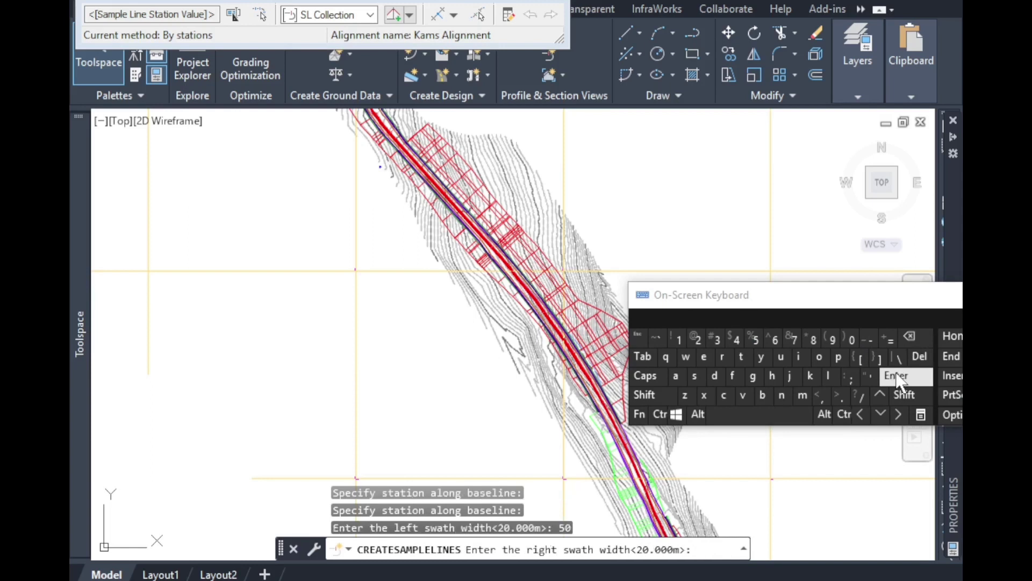
left_click(756, 339)
left_click(853, 343)
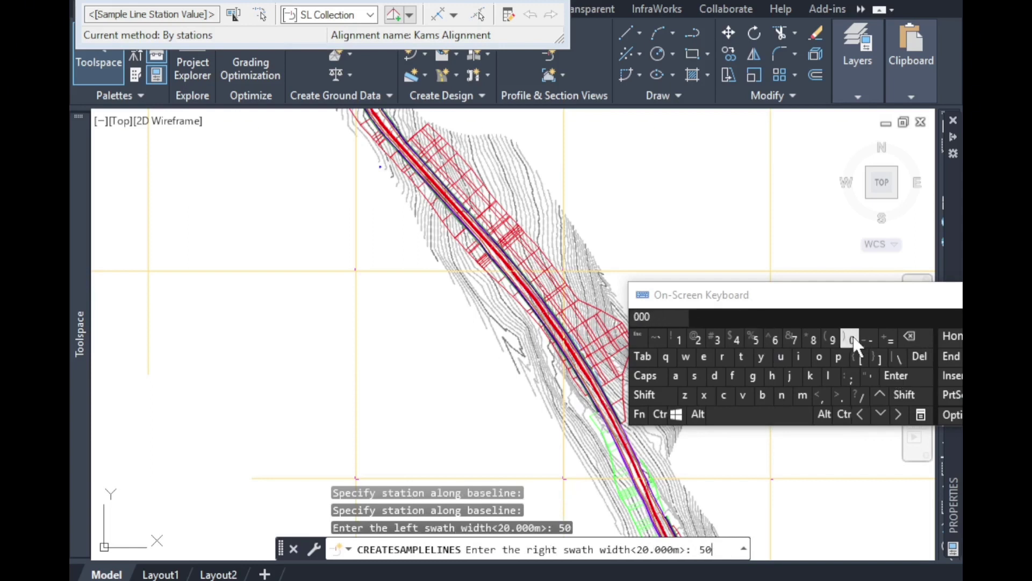
left_click(909, 376)
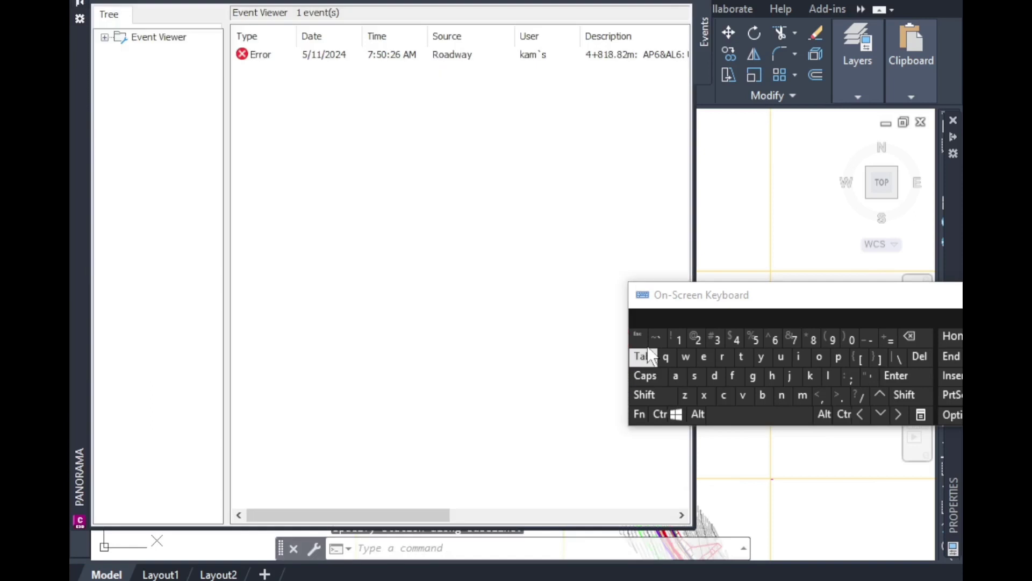
left_click(666, 6)
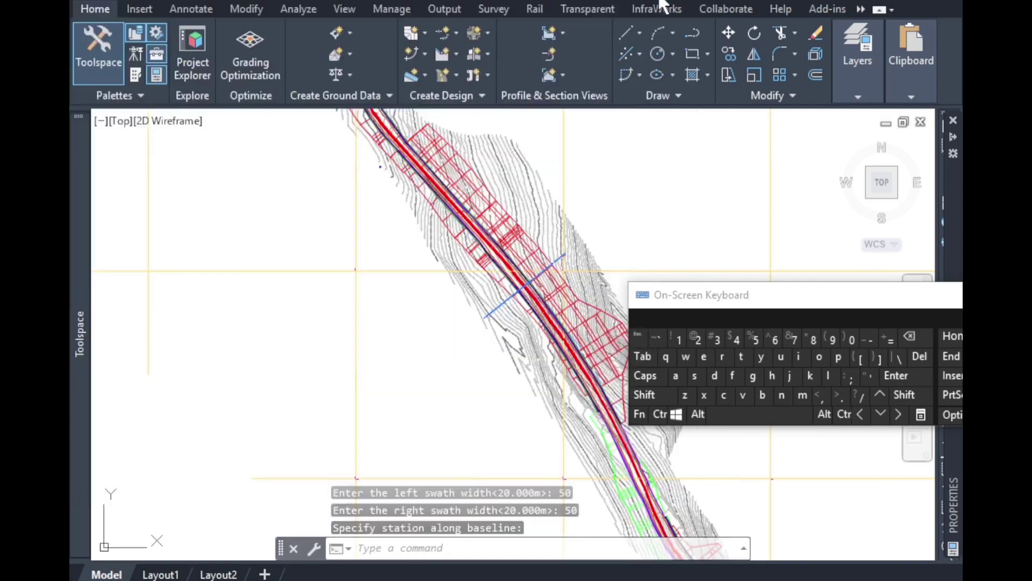
left_click_drag(792, 315, 383, 350)
left_click(615, 351)
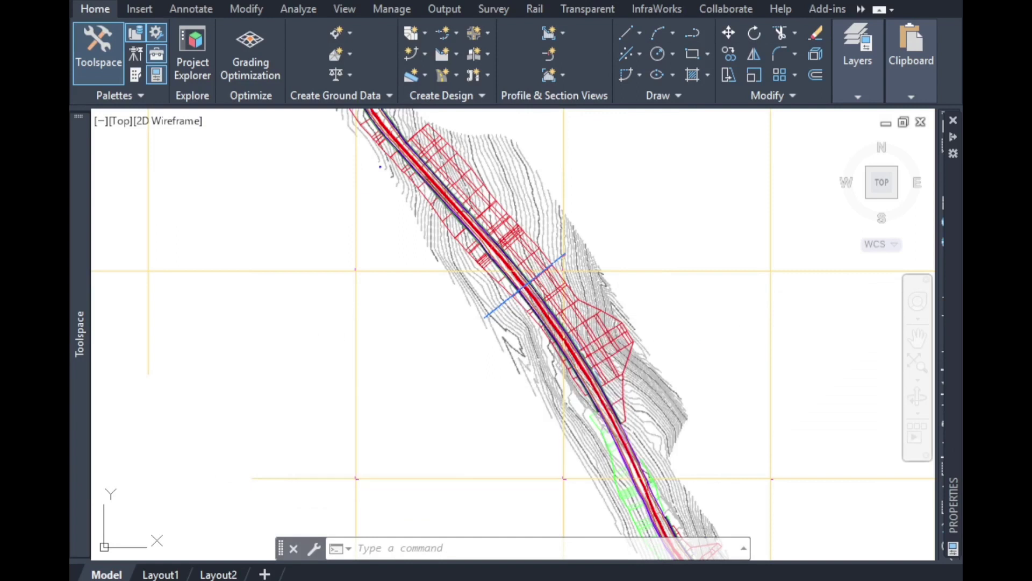
Move the new sample line along the alignment to station 4+800, snapping to the station label's tick.
scroll(726, 472, "up", 5)
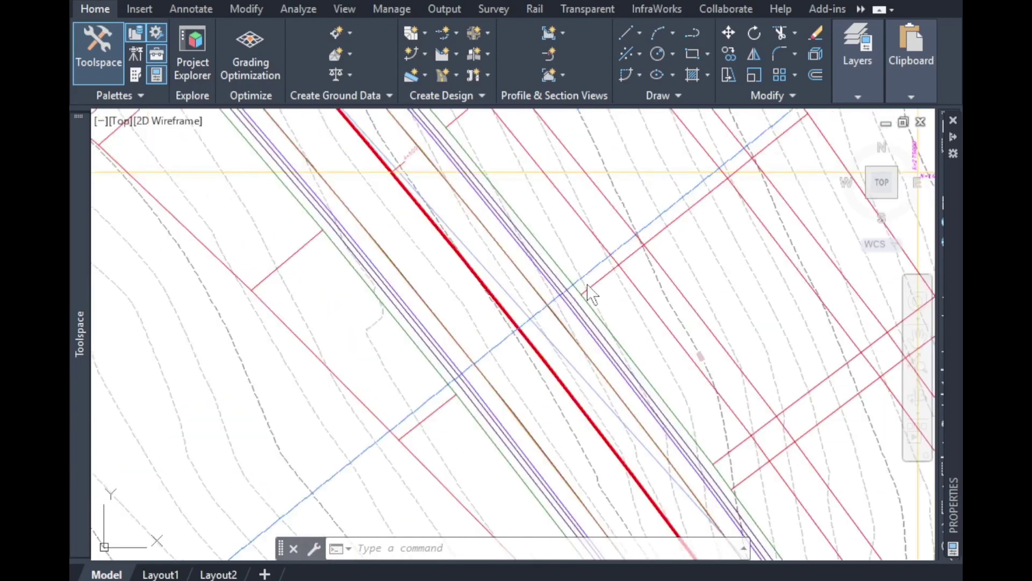
scroll(589, 290, "up", 2)
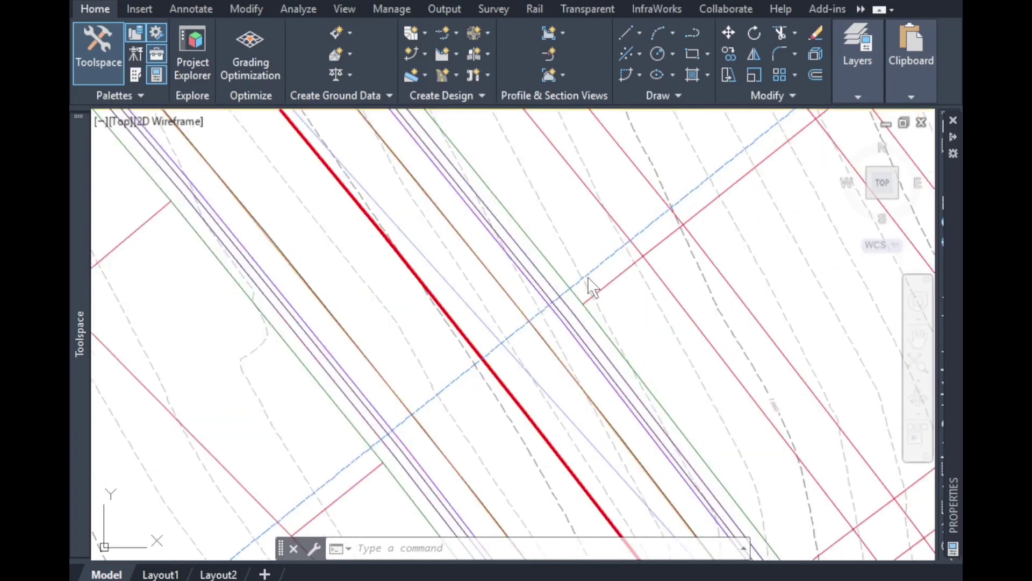
left_click(483, 357)
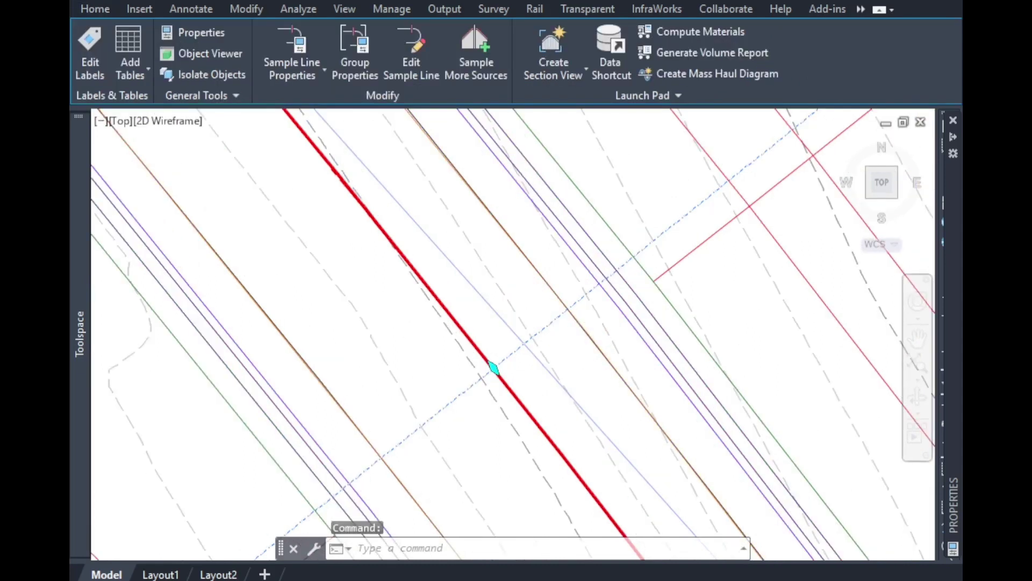
left_click(493, 369)
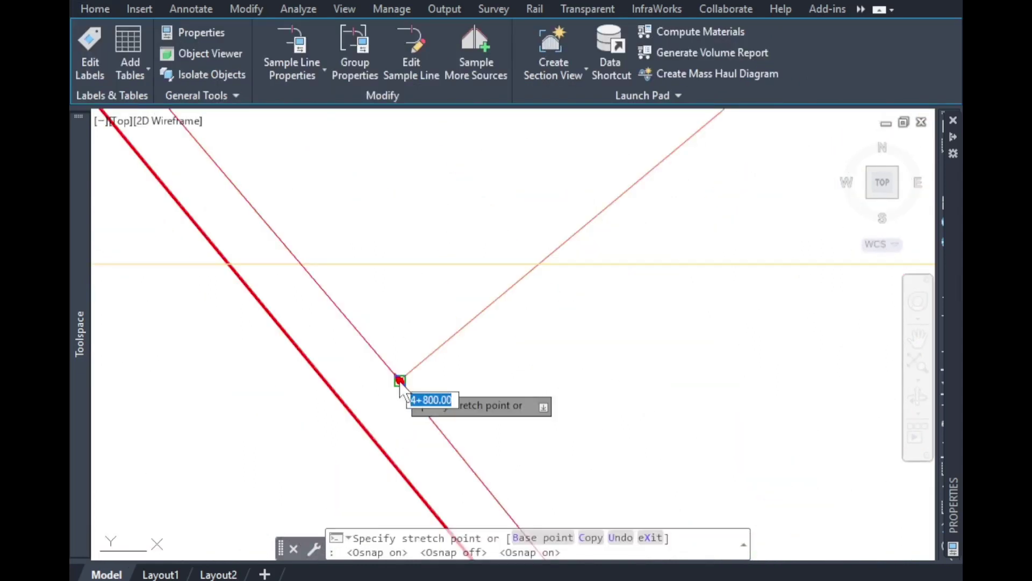
left_click(399, 394)
scroll(386, 378, "down", 5)
scroll(422, 394, "up", 3)
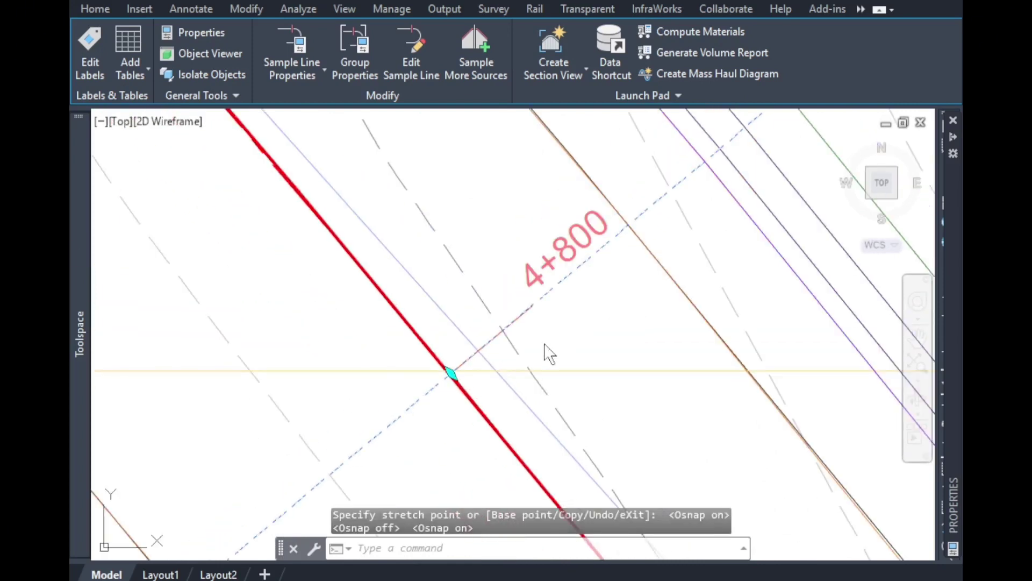
left_click(546, 350)
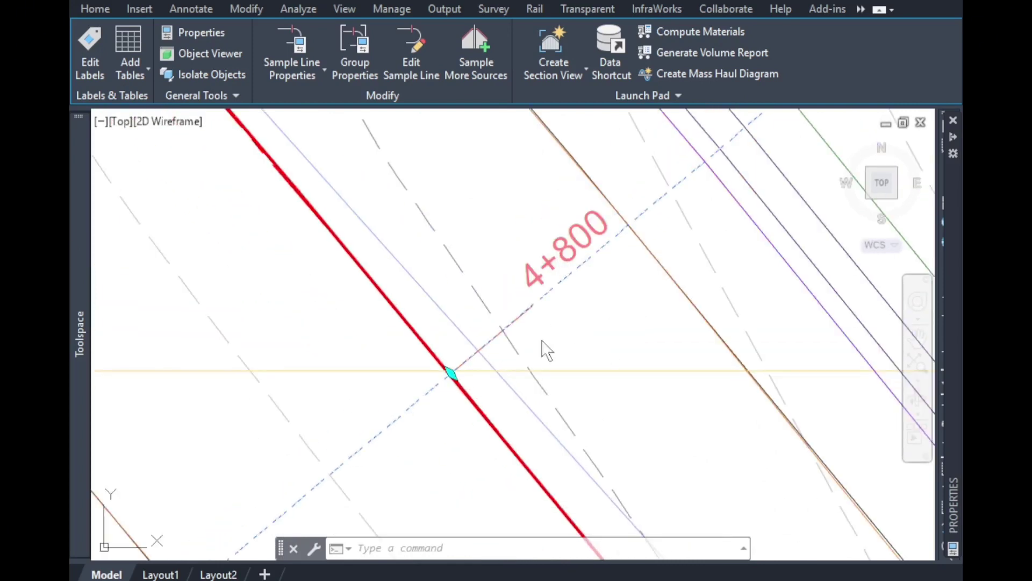
Examine the sample line's label and both of its ends against the surface contours.
scroll(586, 320, "down", 5)
scroll(611, 309, "up", 6)
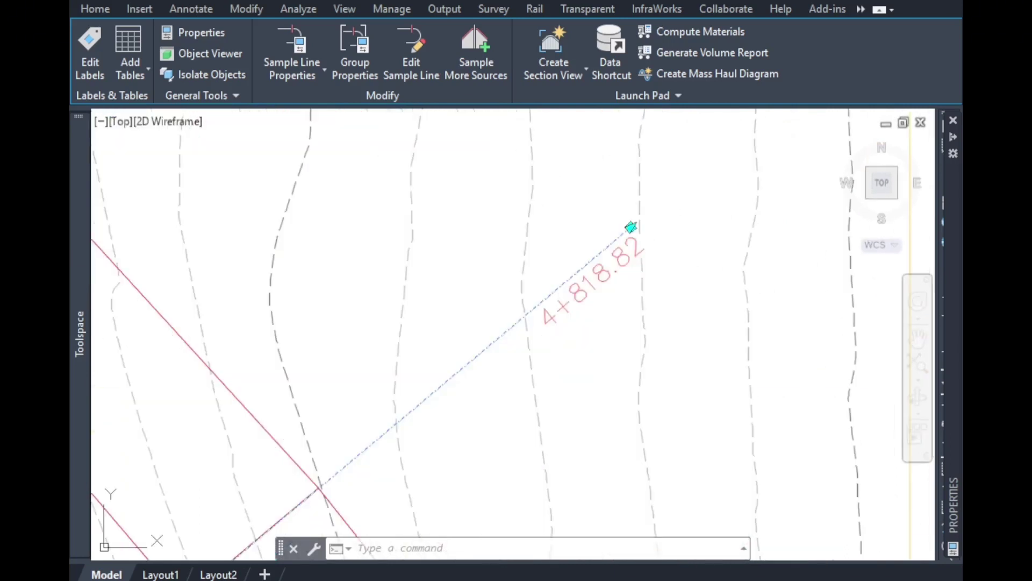
scroll(676, 232, "down", 5)
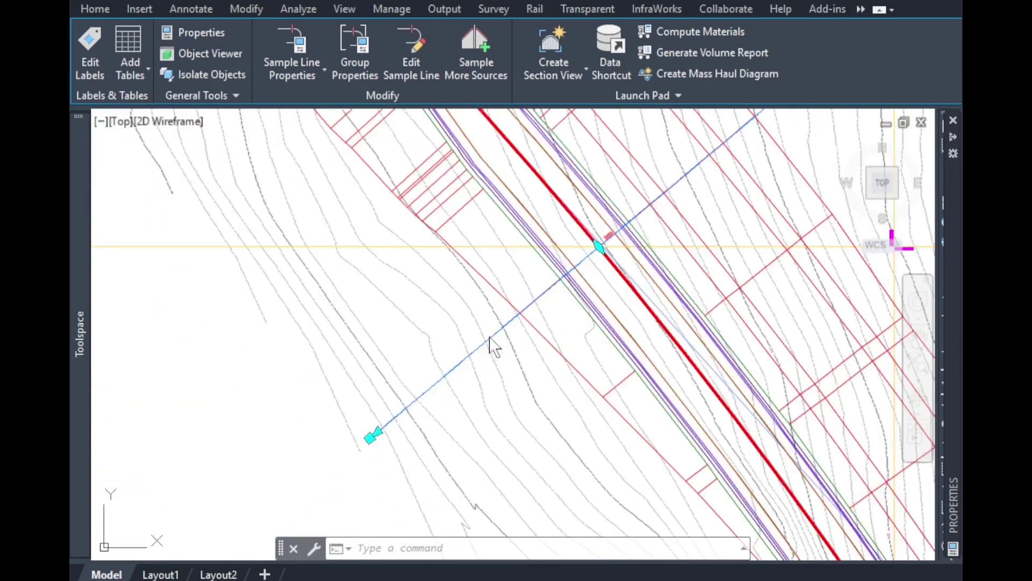
scroll(494, 347, "down", 5)
scroll(460, 341, "up", 6)
scroll(560, 323, "up", 3)
scroll(694, 247, "down", 5)
scroll(456, 414, "up", 6)
scroll(484, 387, "down", 2)
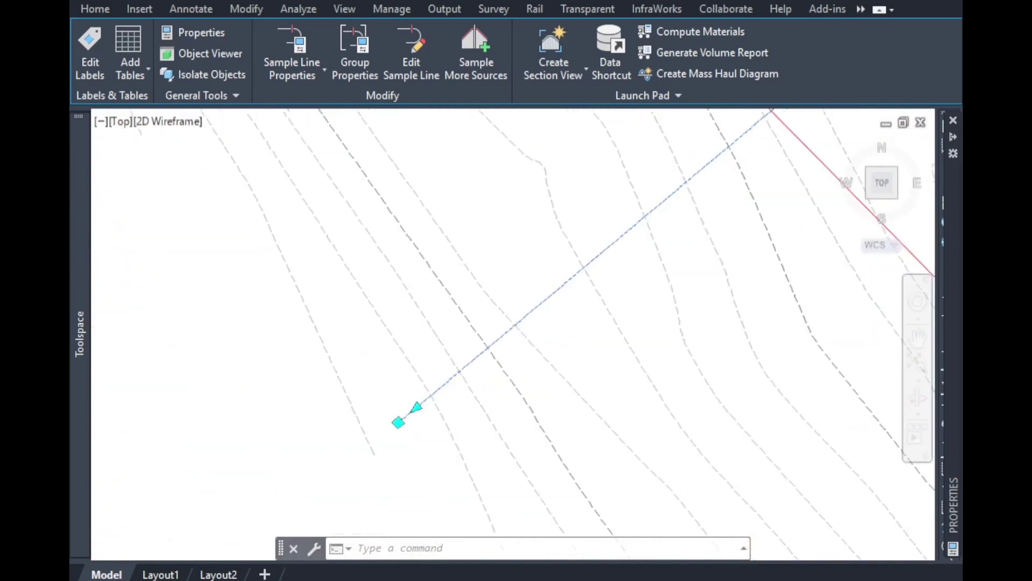
Open the sample line group's labels for editing and start a new sample line label style.
right_click(552, 295)
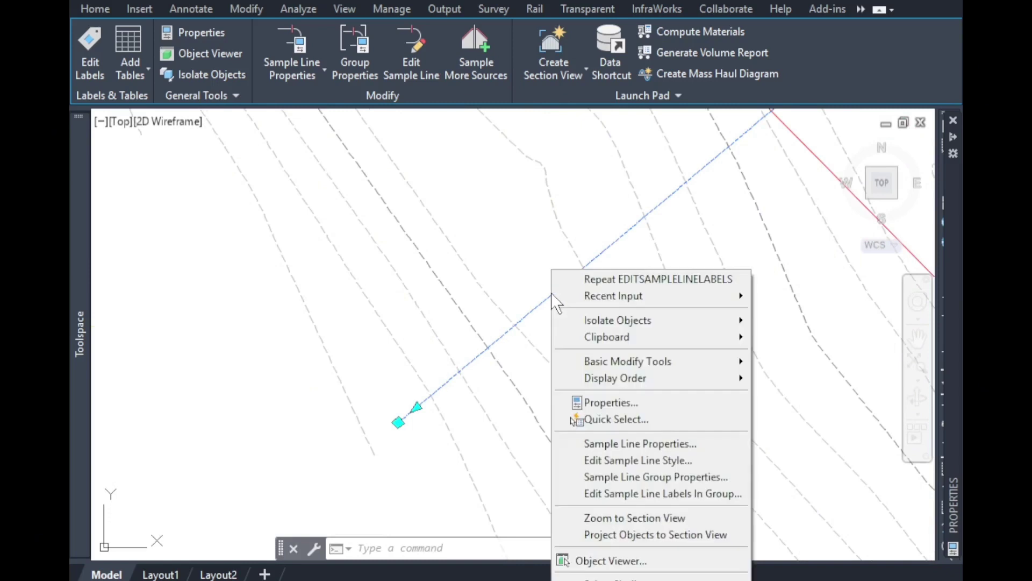
left_click(653, 494)
left_click(269, 222)
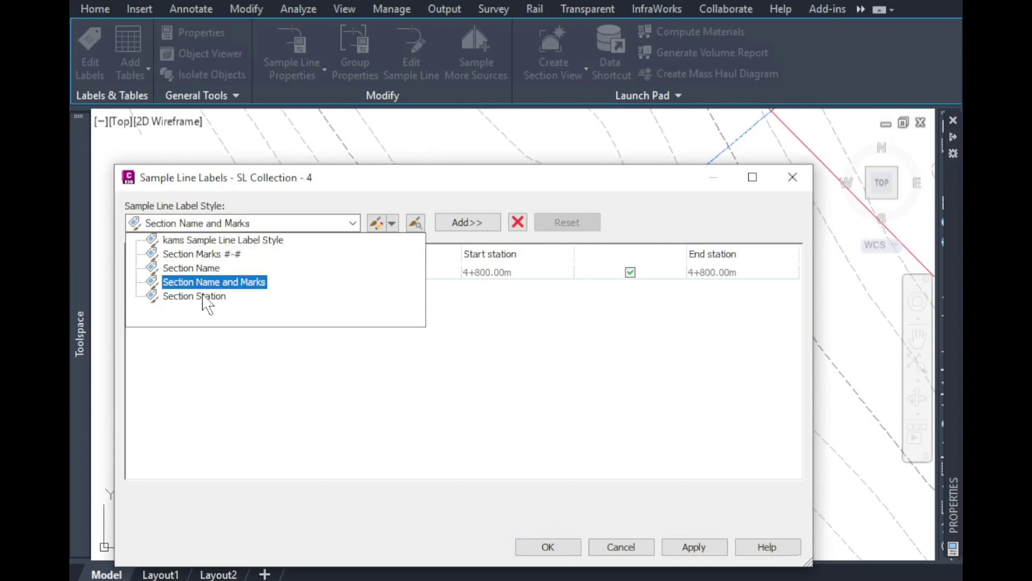
left_click(202, 323)
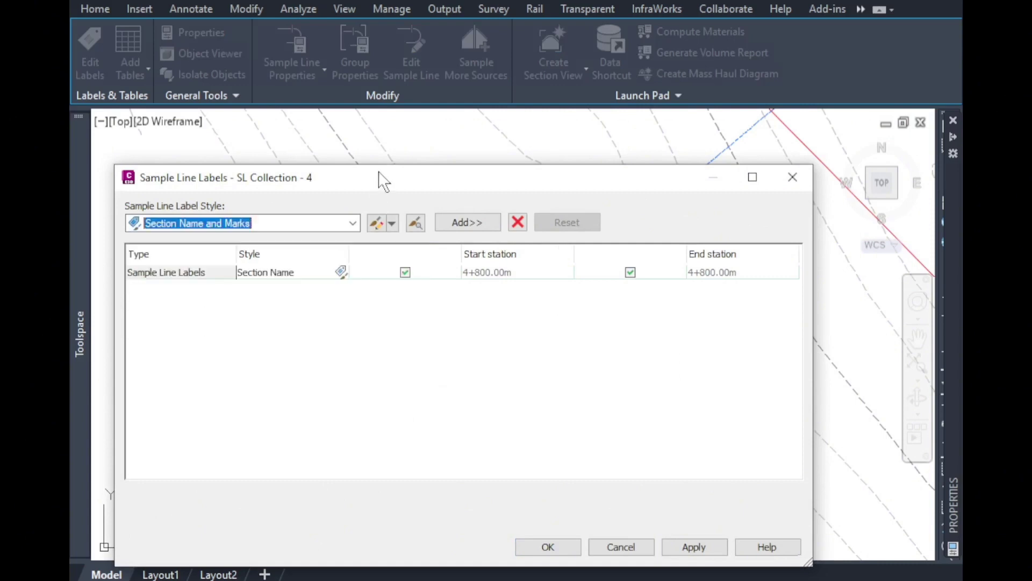
left_click(392, 224)
left_click(393, 223)
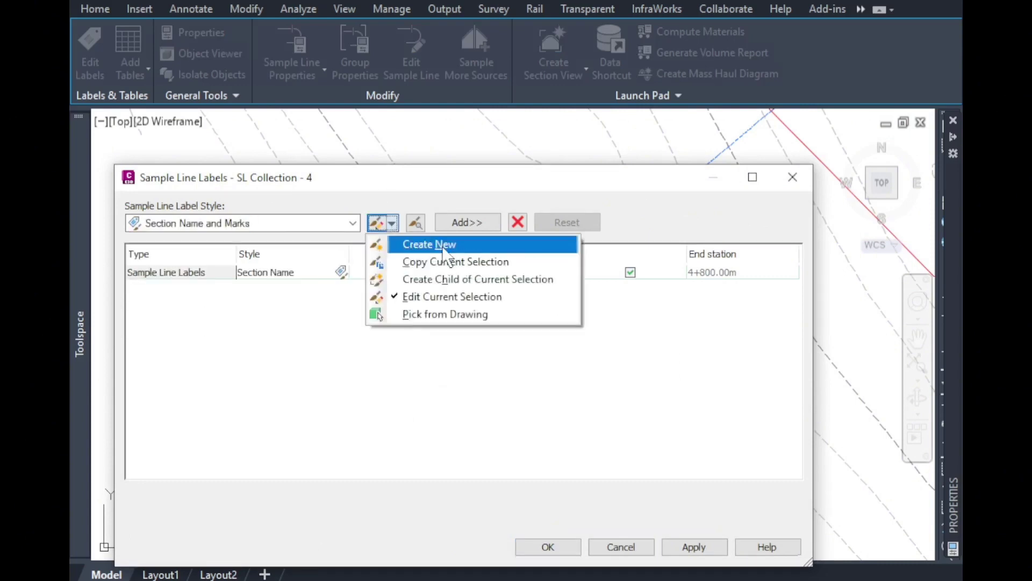
left_click(428, 242)
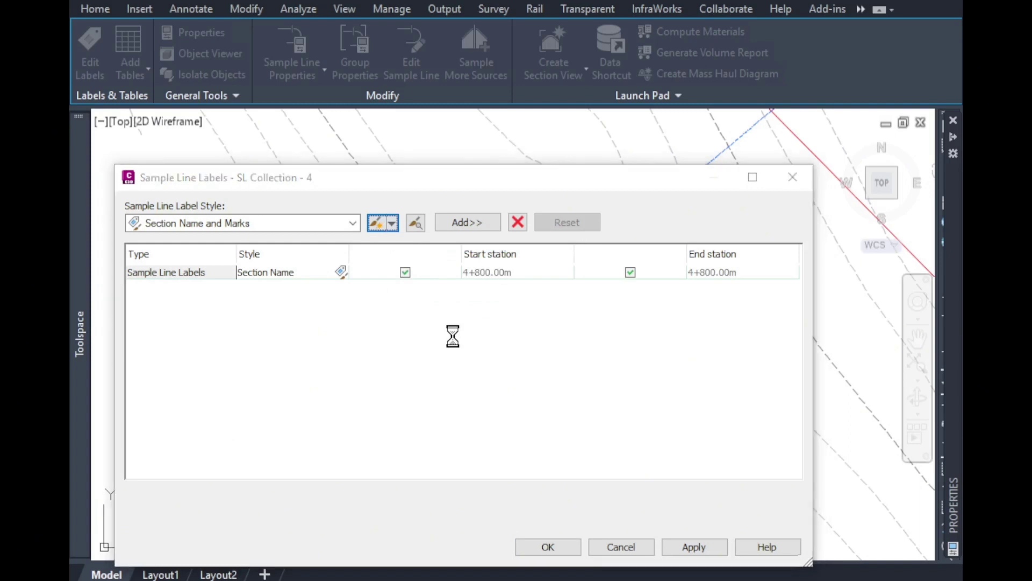
Name the new label style "kams 2 Sample Line Label Style".
double_click(210, 93)
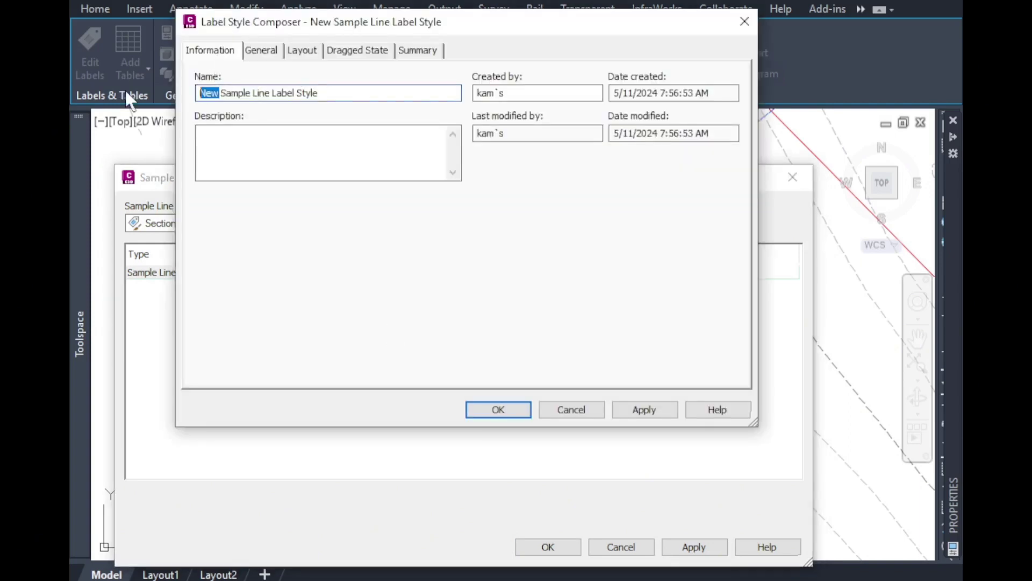
key("ctrl+super+o")
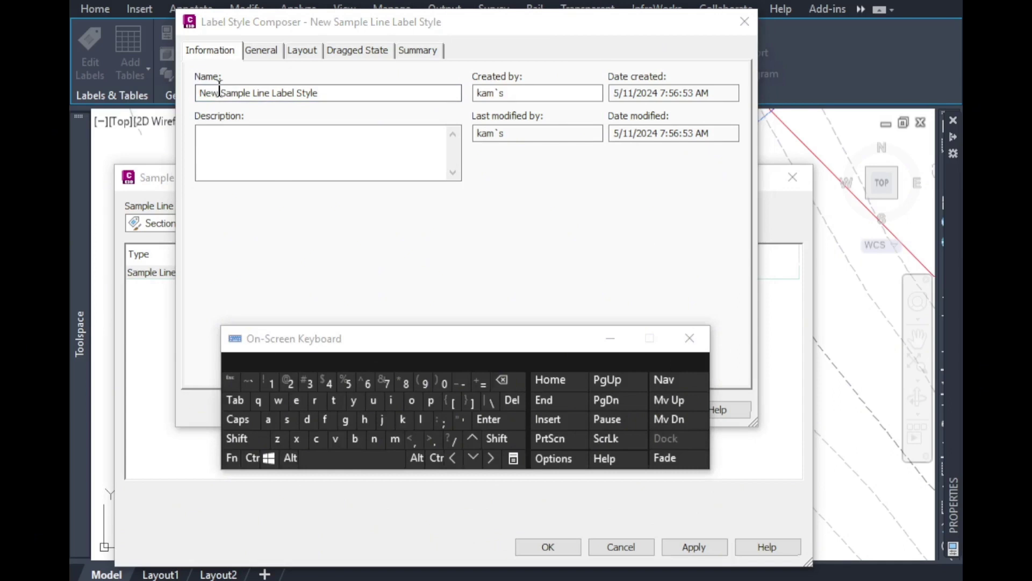
left_click(402, 420)
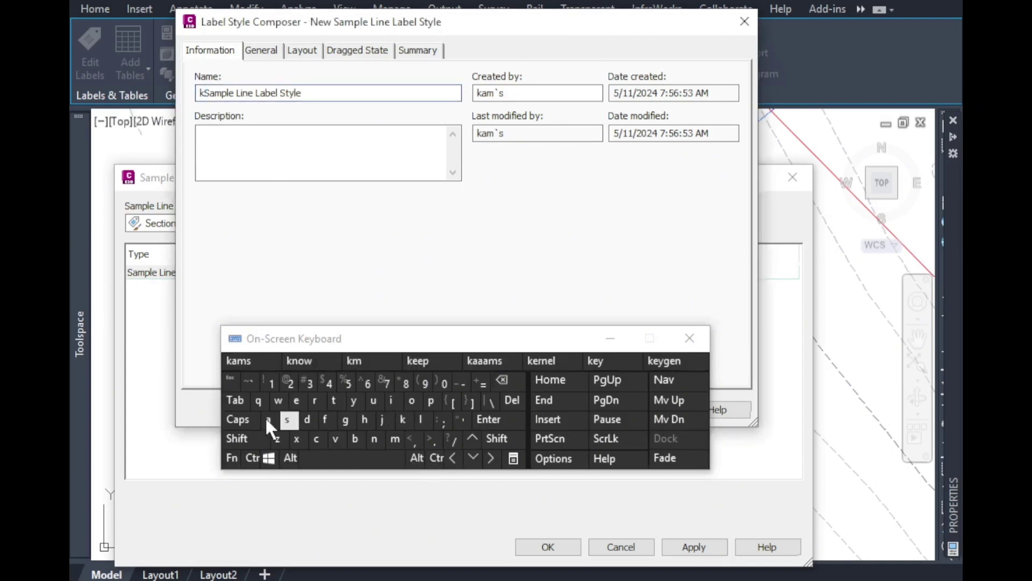
left_click(268, 419)
left_click(394, 438)
left_click(287, 419)
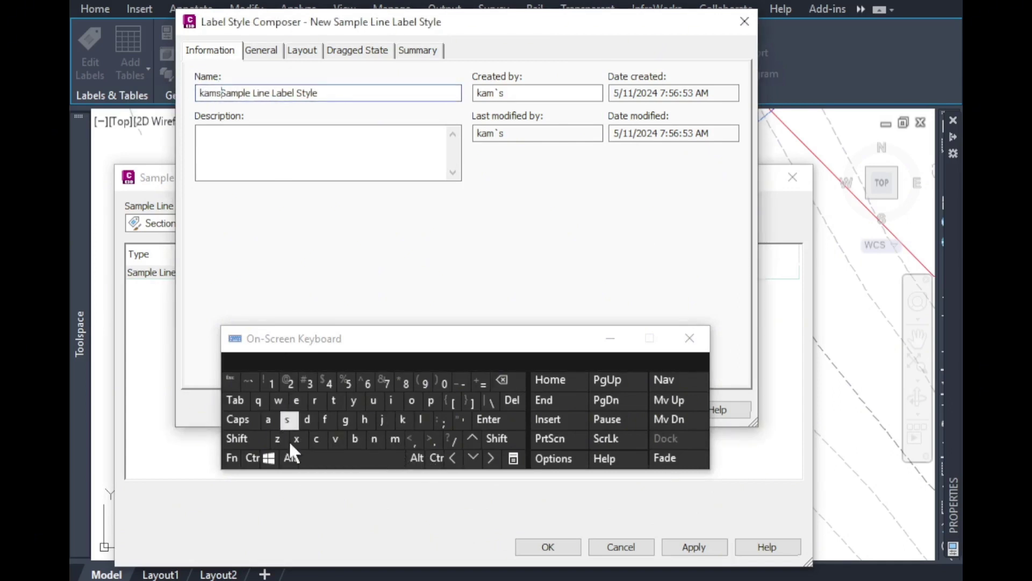
left_click(337, 457)
left_click(288, 382)
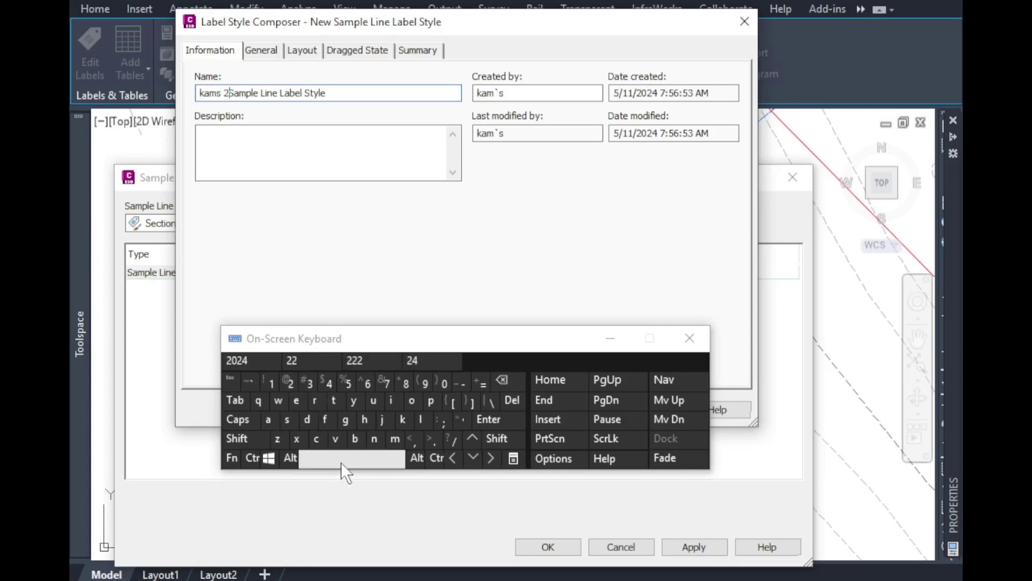
left_click(341, 459)
left_click(612, 339)
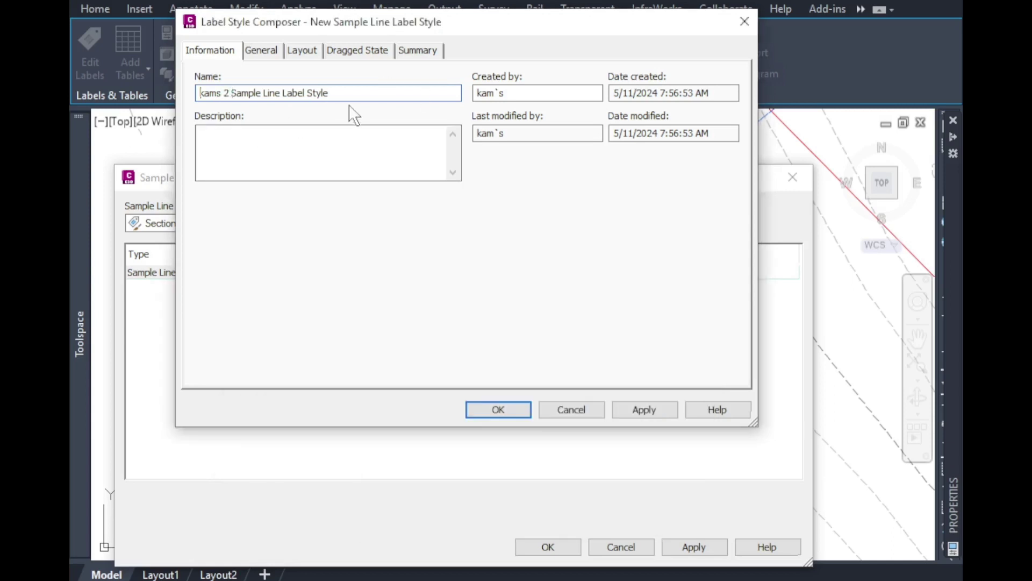
Open the Sample Name component's text contents in the new style's layout and select the existing field for editing.
left_click(307, 54)
left_click(418, 237)
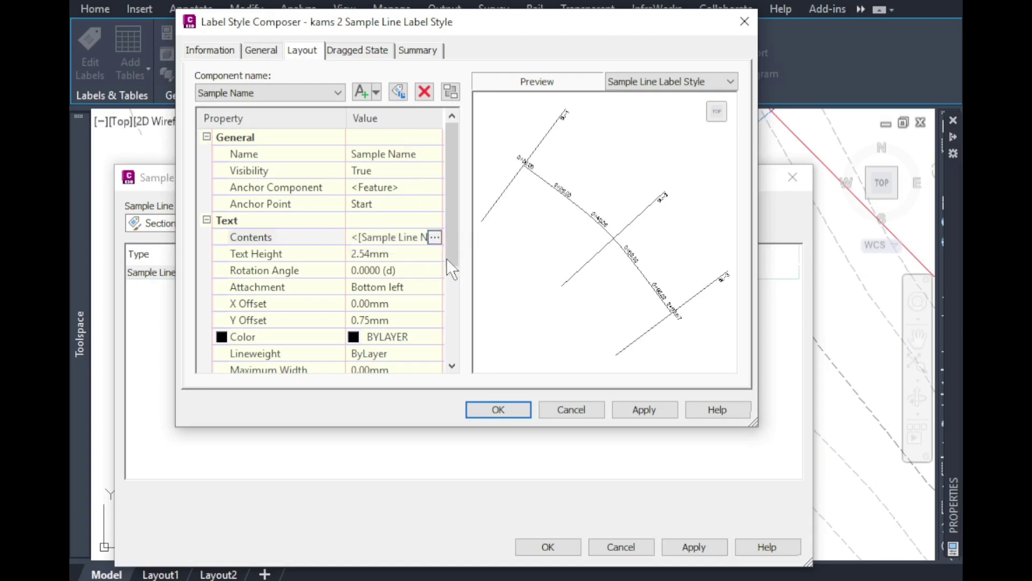
left_click(434, 237)
left_click_drag(768, 215, 360, 174)
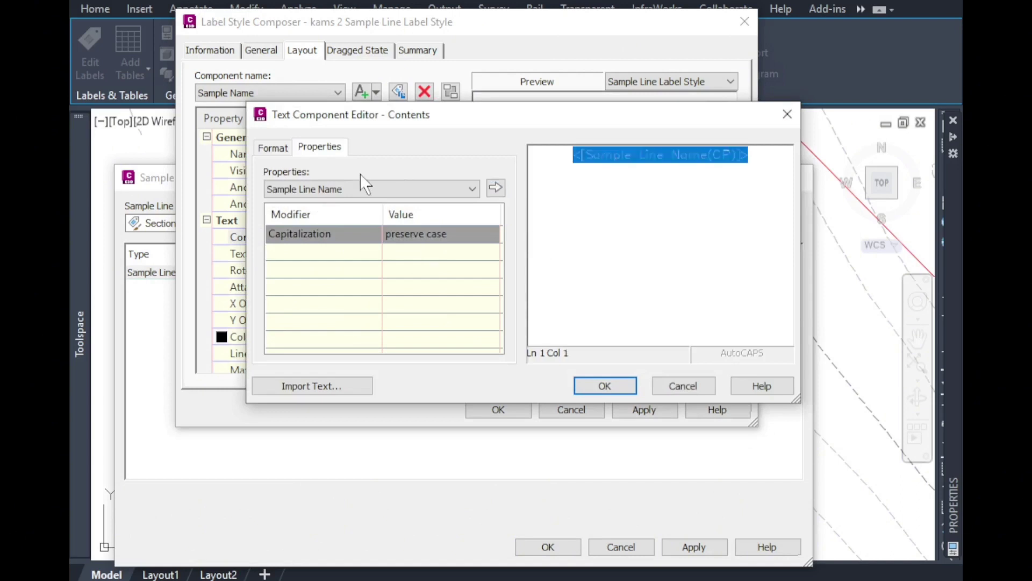
Choose the Sample Line Station Value property and look through its modifiers down to the drop-decimal and leading-zero settings.
left_click(311, 186)
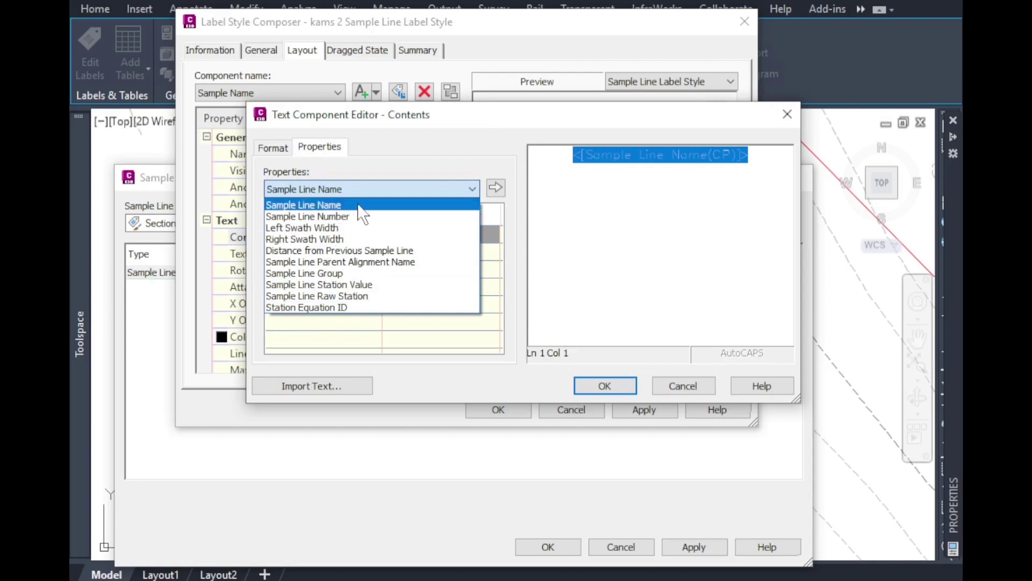
left_click(369, 285)
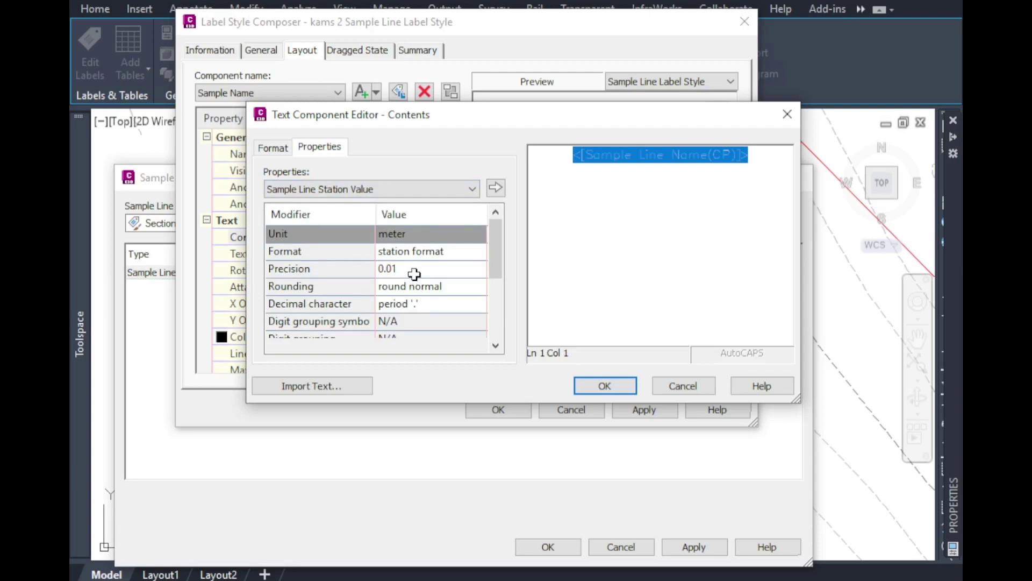
scroll(499, 347, "down", 3)
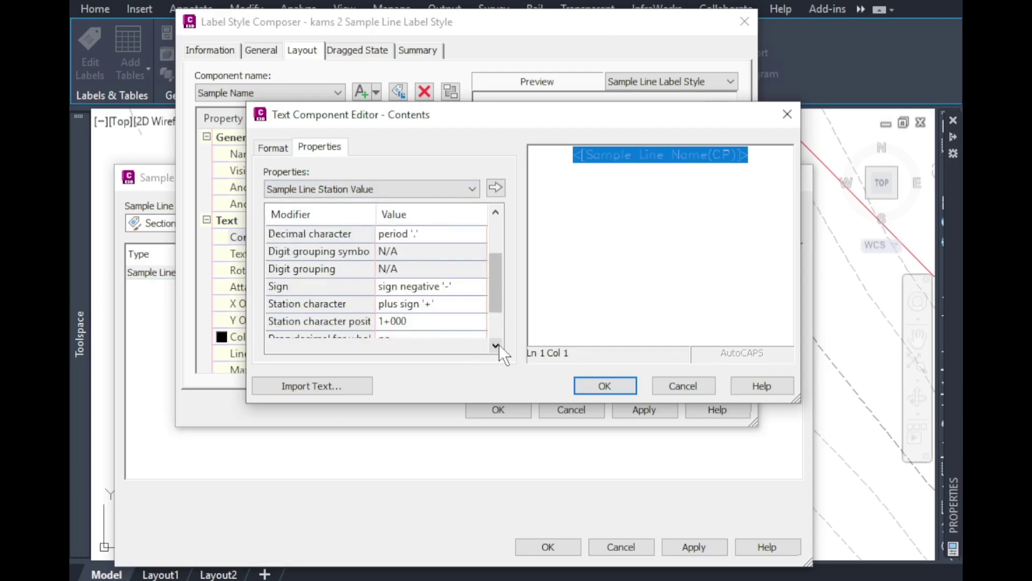
left_click(406, 311)
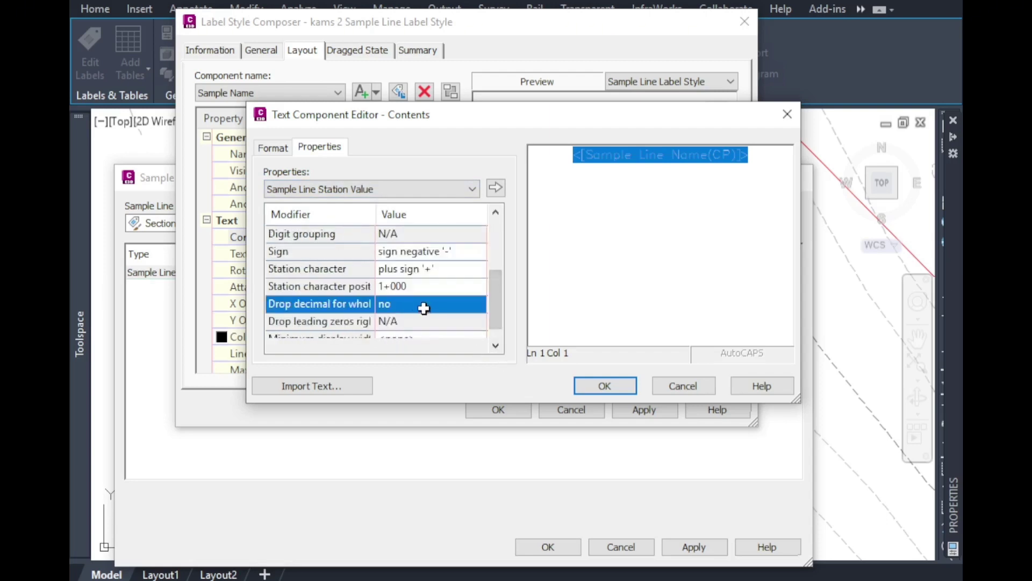
left_click(413, 307)
left_click(409, 321)
Set the font of the selected label text to Cambria.
left_click(273, 148)
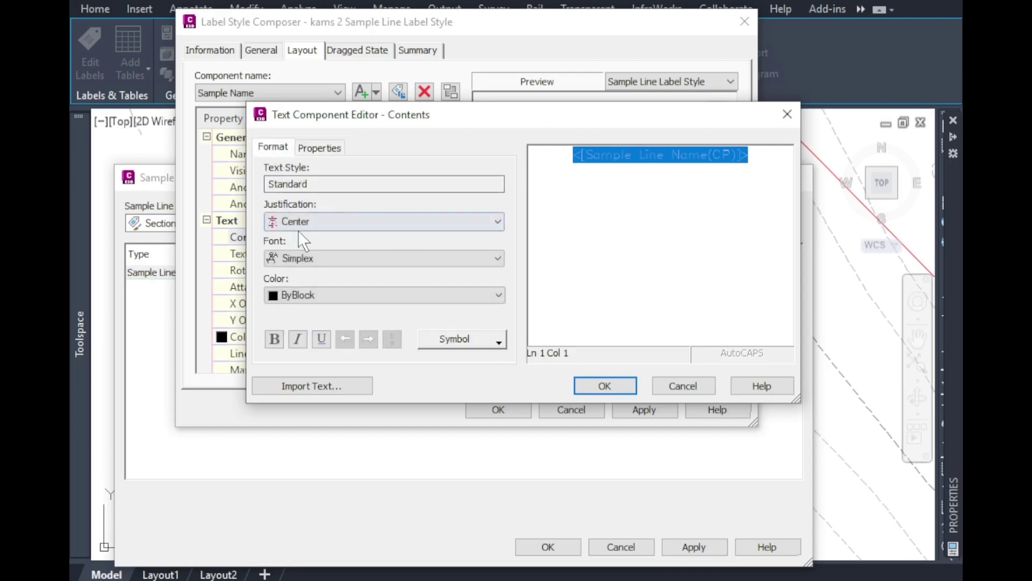
left_click(319, 261)
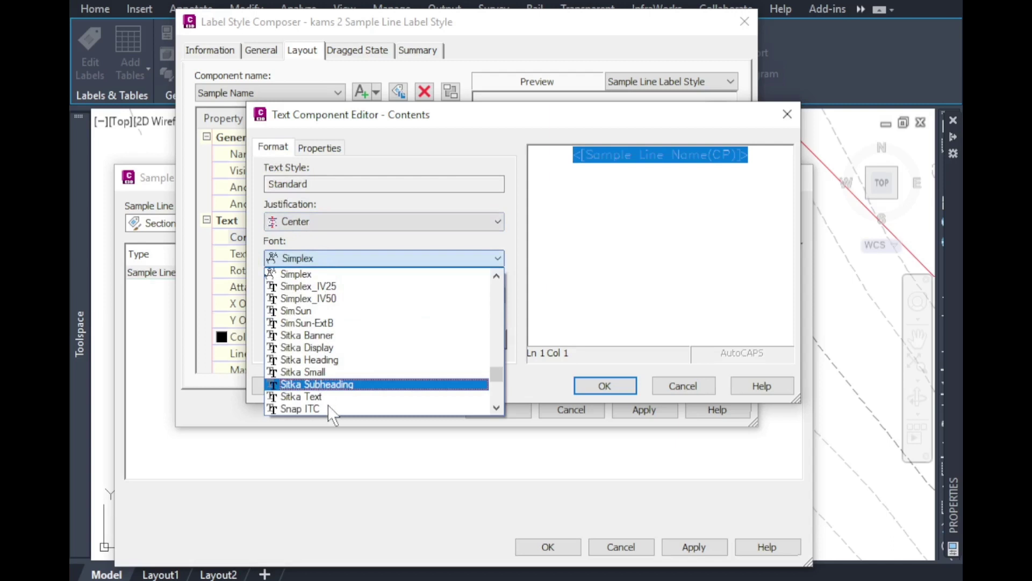
scroll(329, 408, "down", 1)
scroll(331, 396, "down", 3)
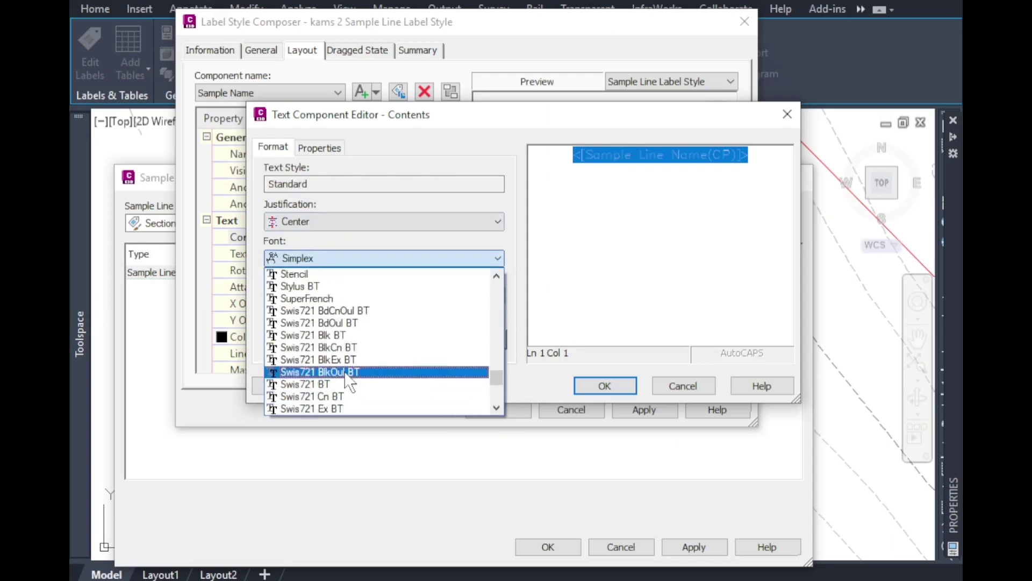
scroll(349, 376, "down", 4)
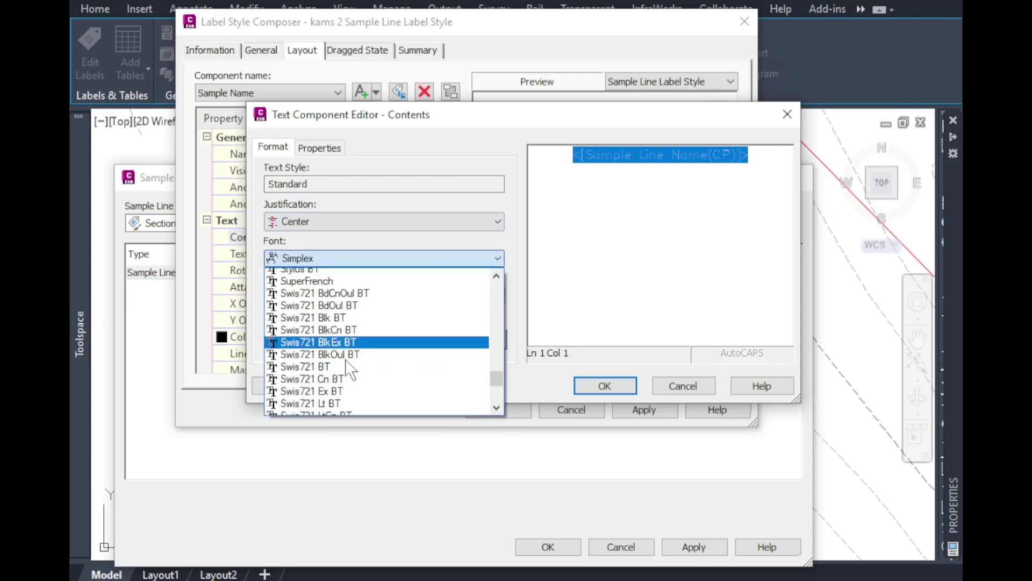
scroll(358, 356, "up", 6)
scroll(358, 342, "up", 20)
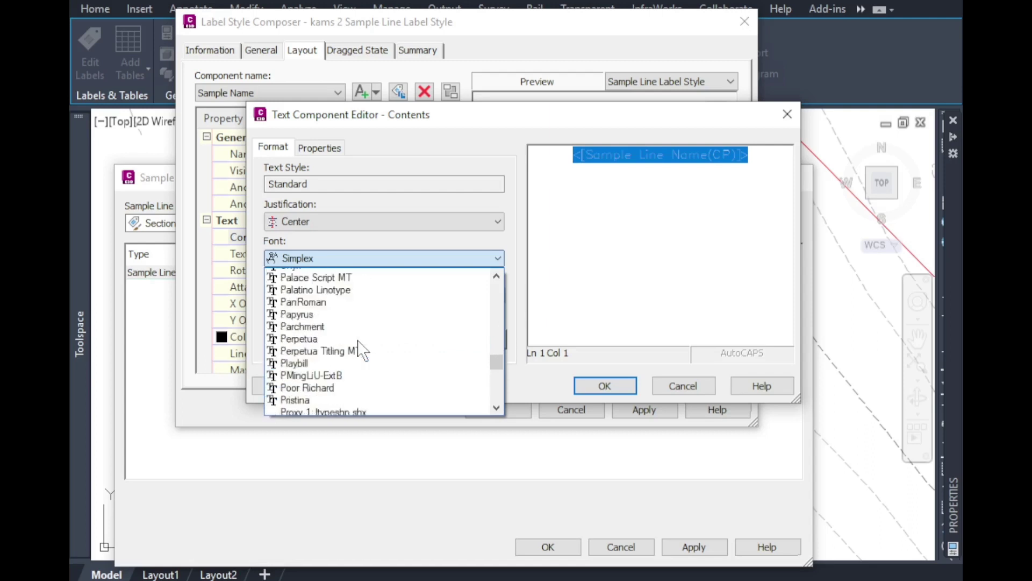
scroll(350, 344, "up", 20)
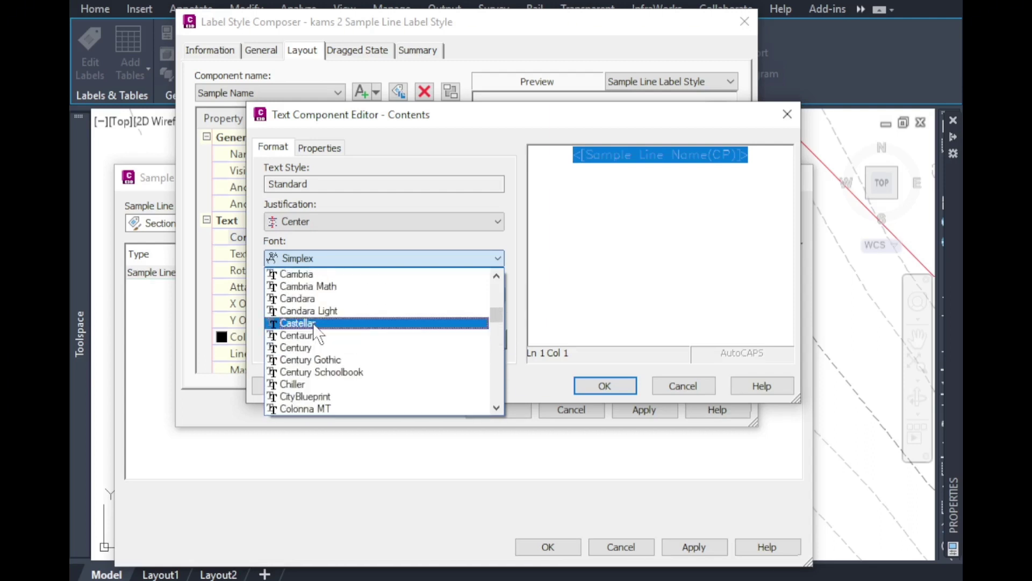
left_click(300, 275)
Colour the label text Blue, make it bold and italic, and accept the text contents.
left_click(312, 294)
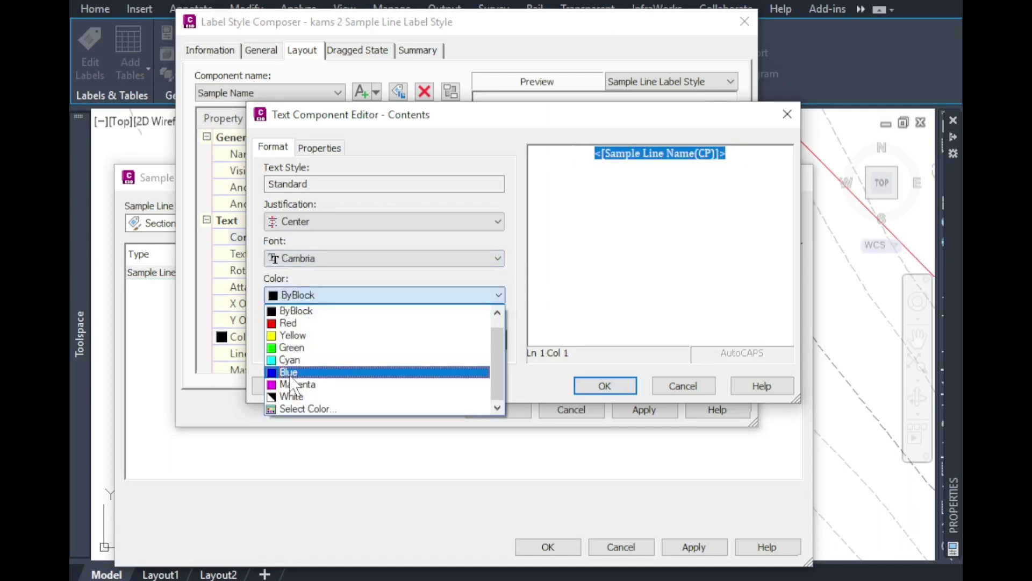
left_click(289, 372)
left_click(276, 340)
left_click(298, 339)
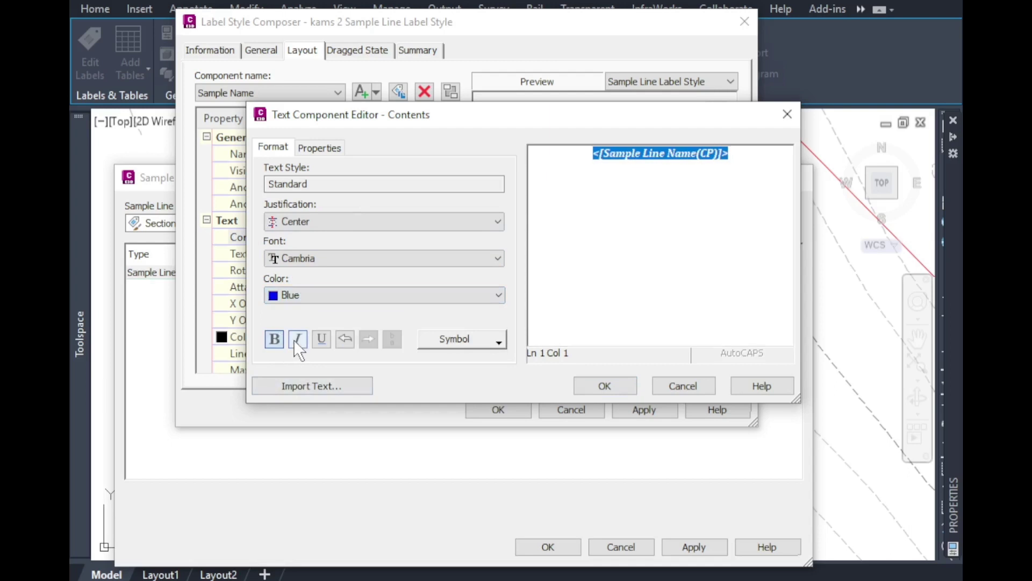
left_click(604, 385)
Set the Sample Name component's text height to 2 mm.
left_click(398, 254)
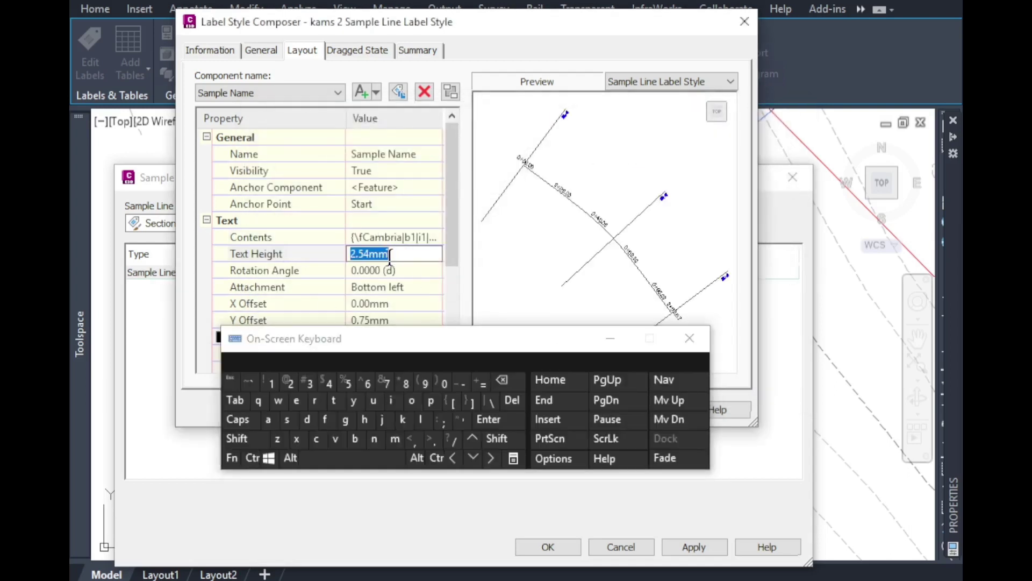
left_click(291, 381)
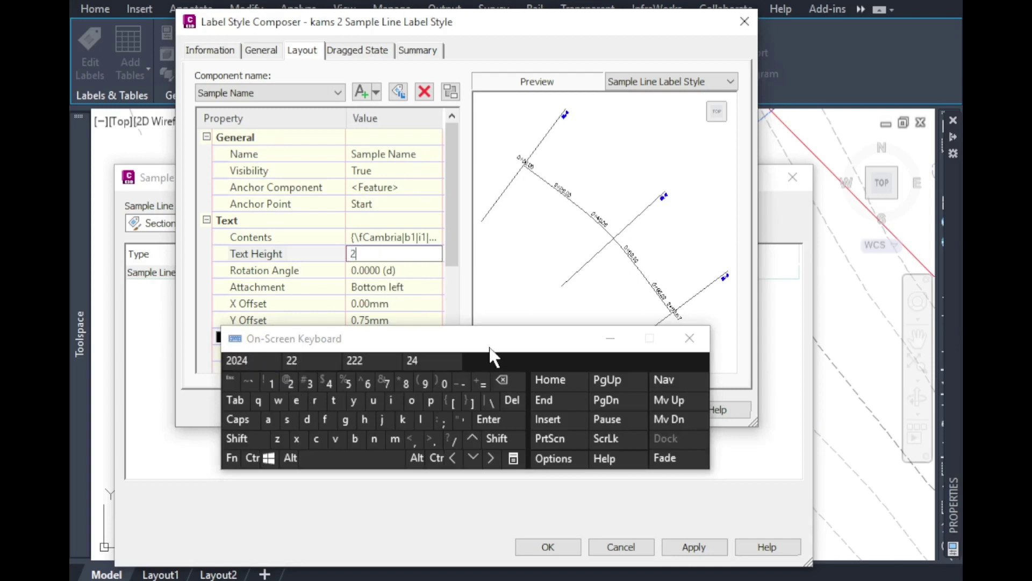
left_click_drag(491, 344, 495, 433)
left_click(384, 260)
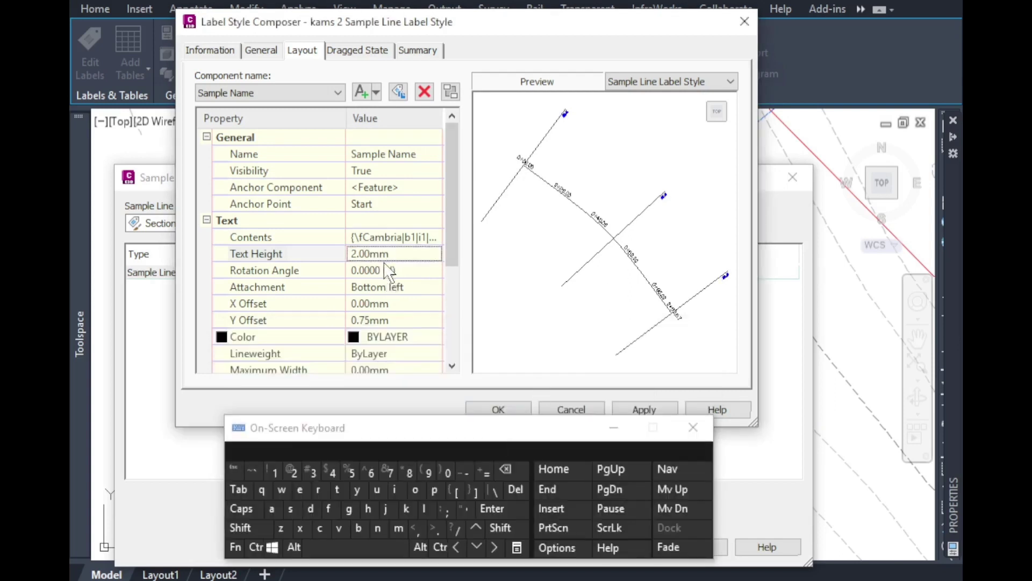
Set the Sample Name component's anchor point to End.
left_click(376, 203)
left_click(374, 203)
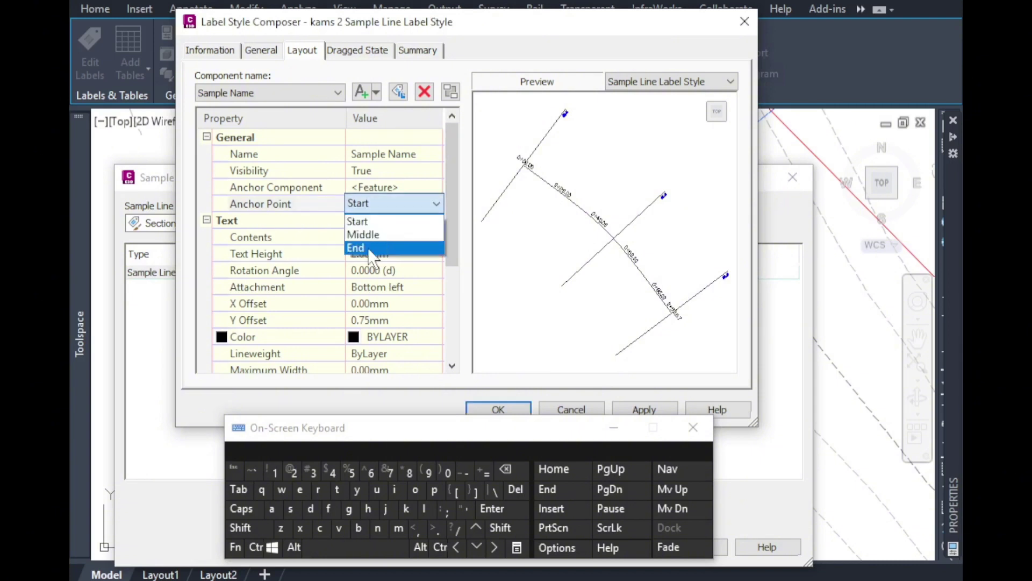
left_click(374, 248)
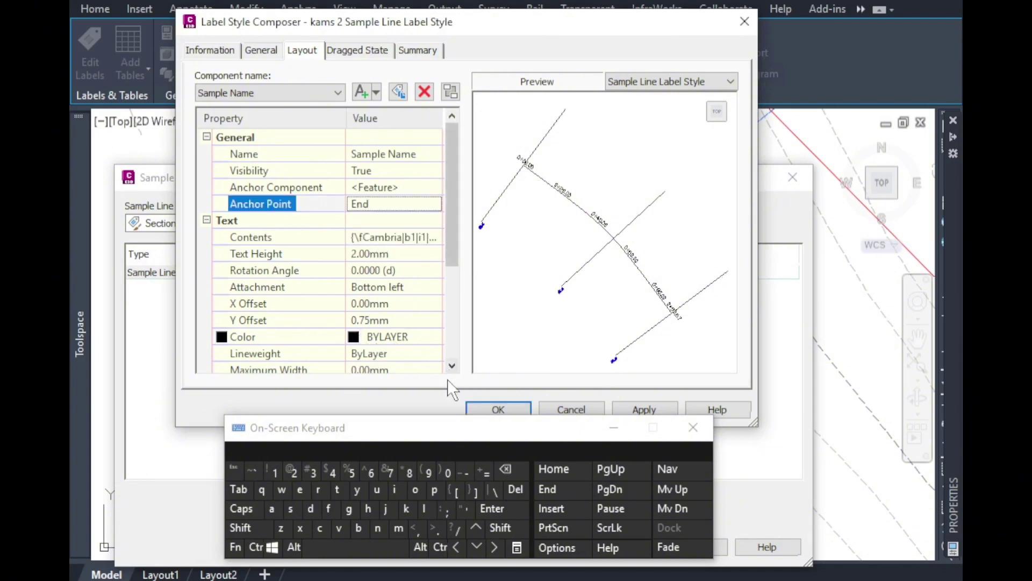
Try Bottom center and Bottom right as the text attachment of the Sample Name component.
left_click(453, 366)
left_click(452, 366)
left_click(452, 366)
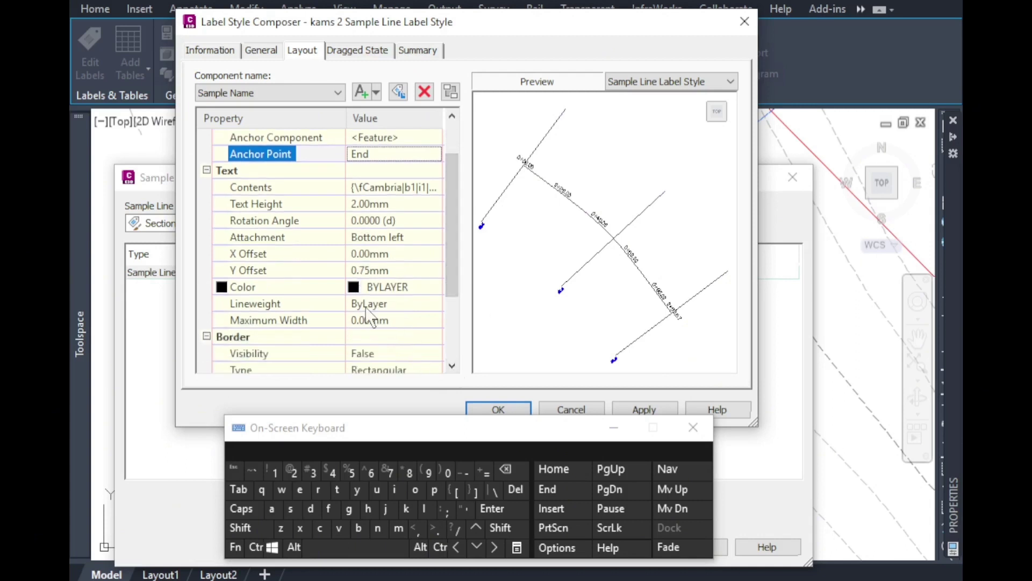
left_click(394, 239)
left_click(393, 237)
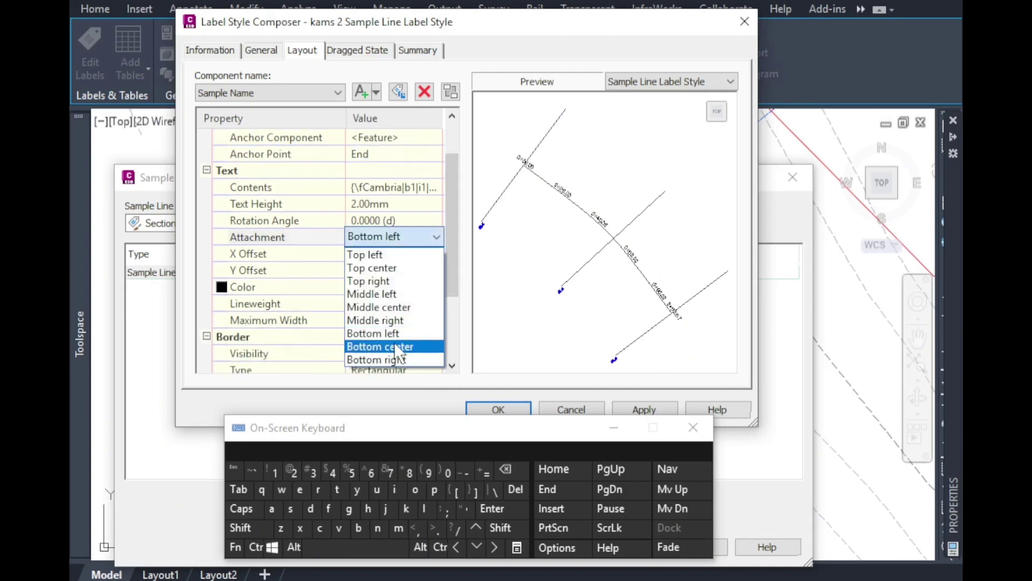
left_click(413, 347)
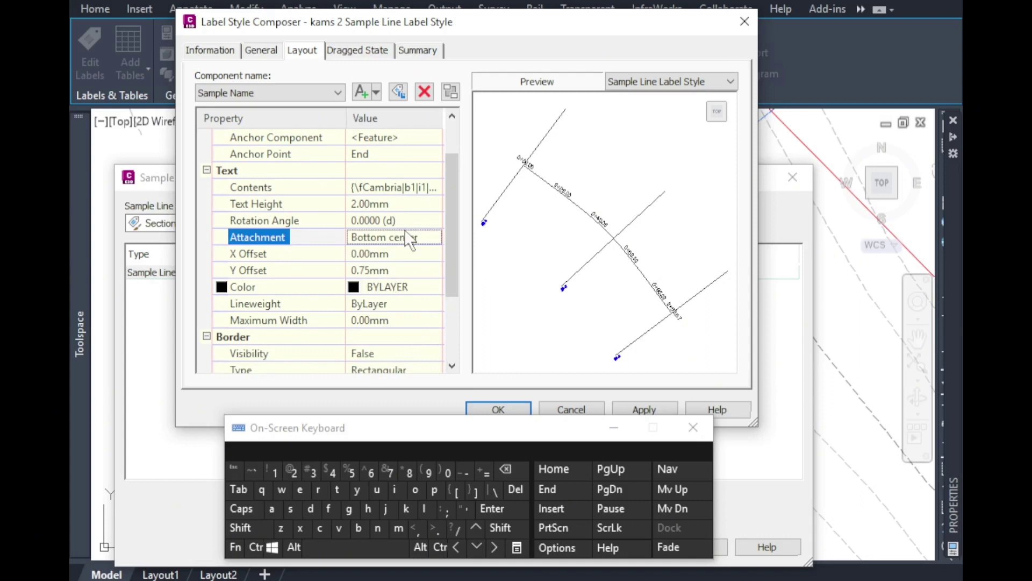
left_click(407, 242)
left_click(395, 359)
Set the component's text attachment to Middle center and save the label style.
left_click(406, 237)
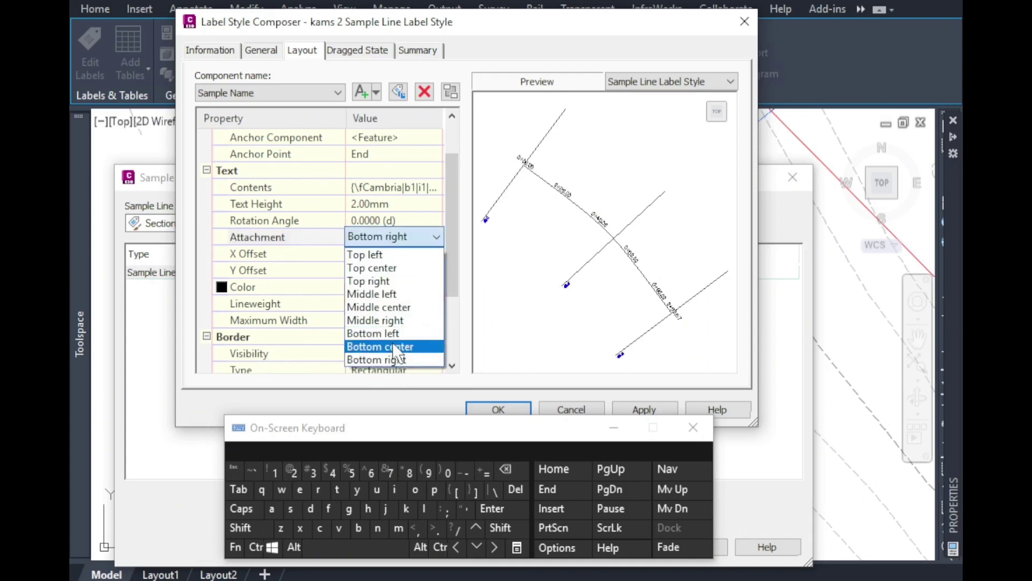
left_click(396, 307)
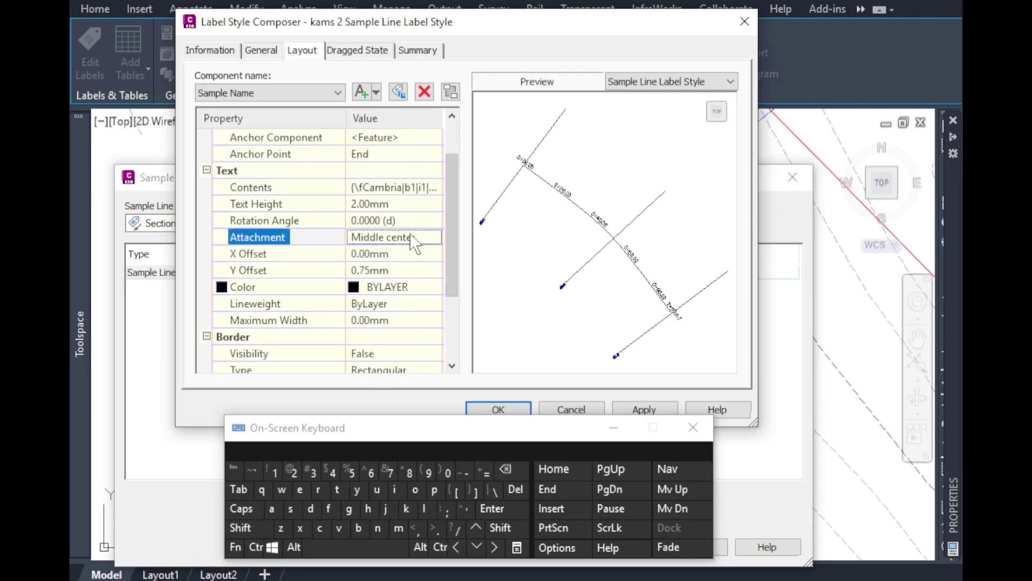
left_click(498, 409)
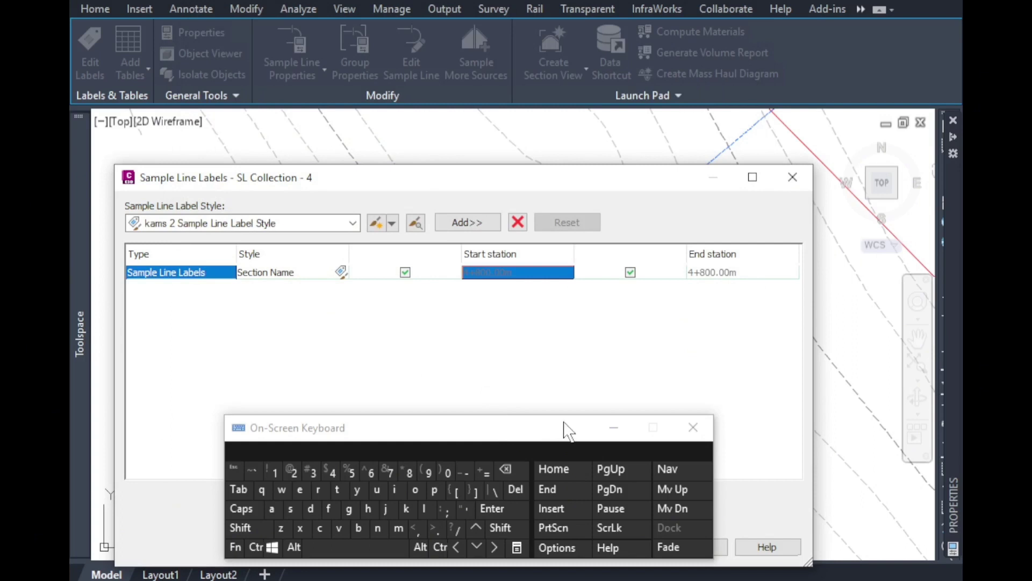
left_click(614, 427)
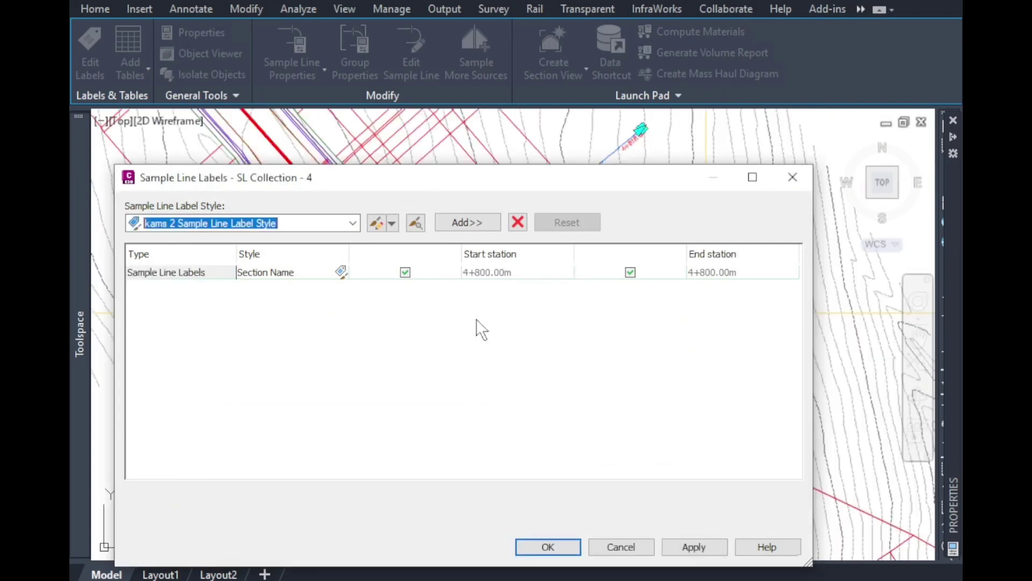
Clear all entries from the sample line group's label list, including the Section Name label.
left_click(469, 224)
left_click(206, 276)
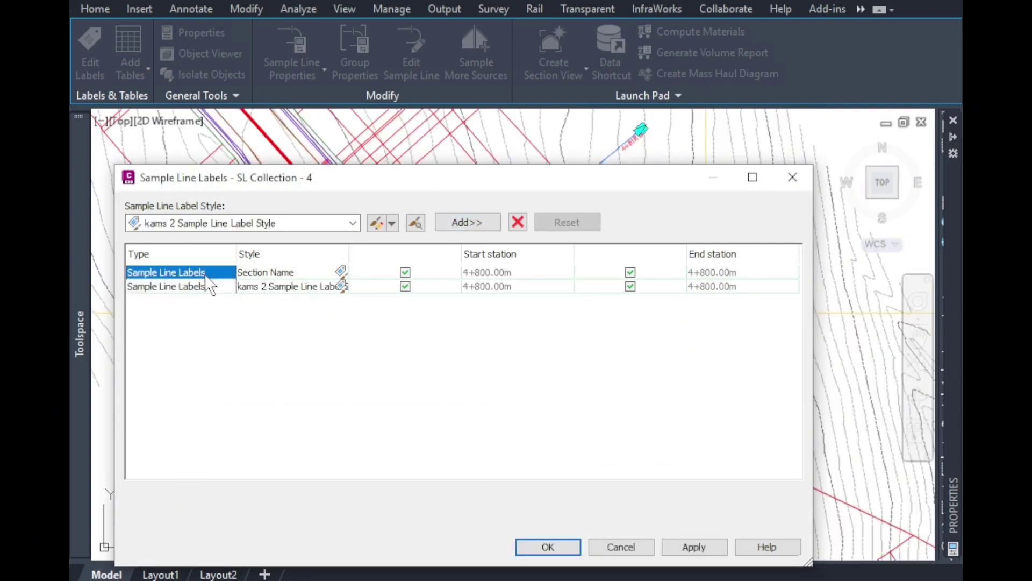
double_click(517, 222)
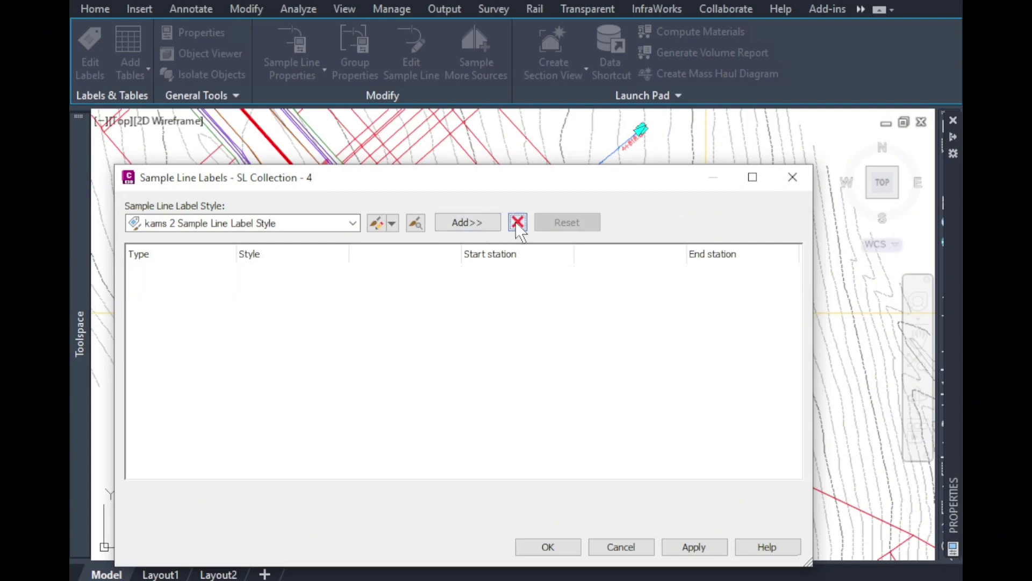
Add kams 2 Sample Line Label Style to the emptied label list and apply the labels to the group.
left_click(293, 228)
left_click(294, 237)
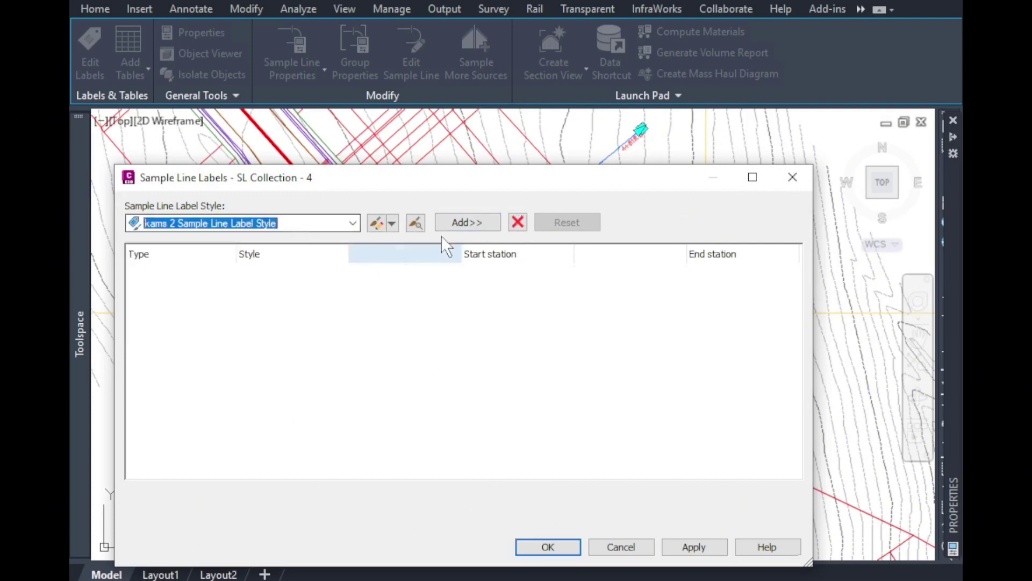
left_click(469, 222)
left_click(548, 547)
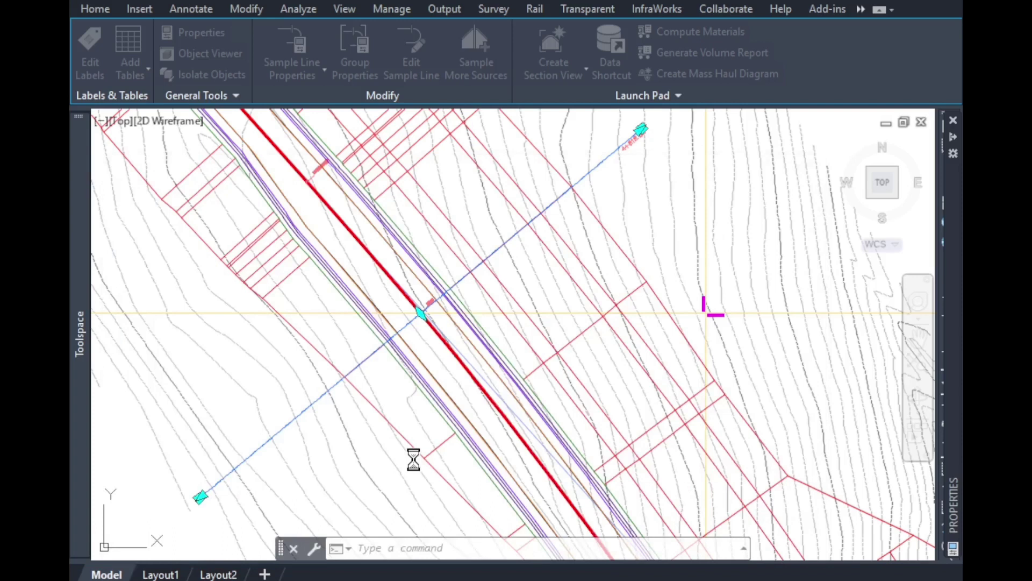
Leave the sample line's shortcut commands and deselect the sample line.
right_click(477, 365)
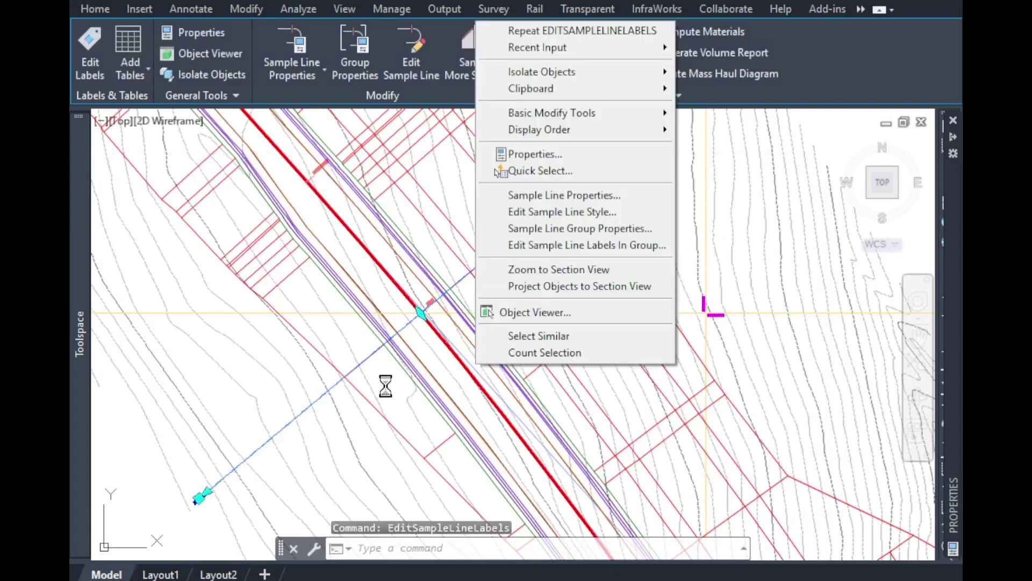
left_click(383, 386)
left_click(391, 412)
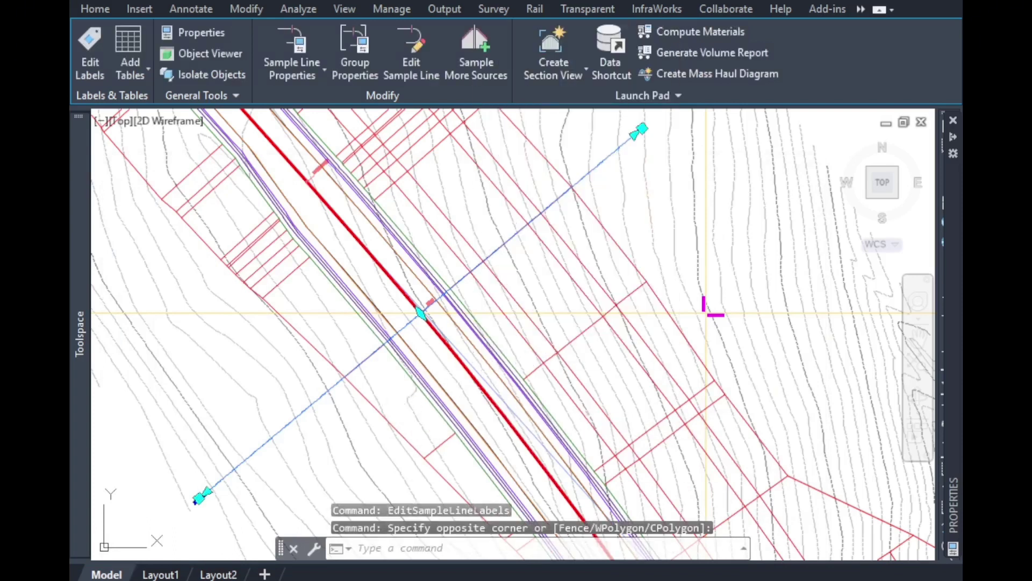
left_click(561, 579)
left_click(243, 469)
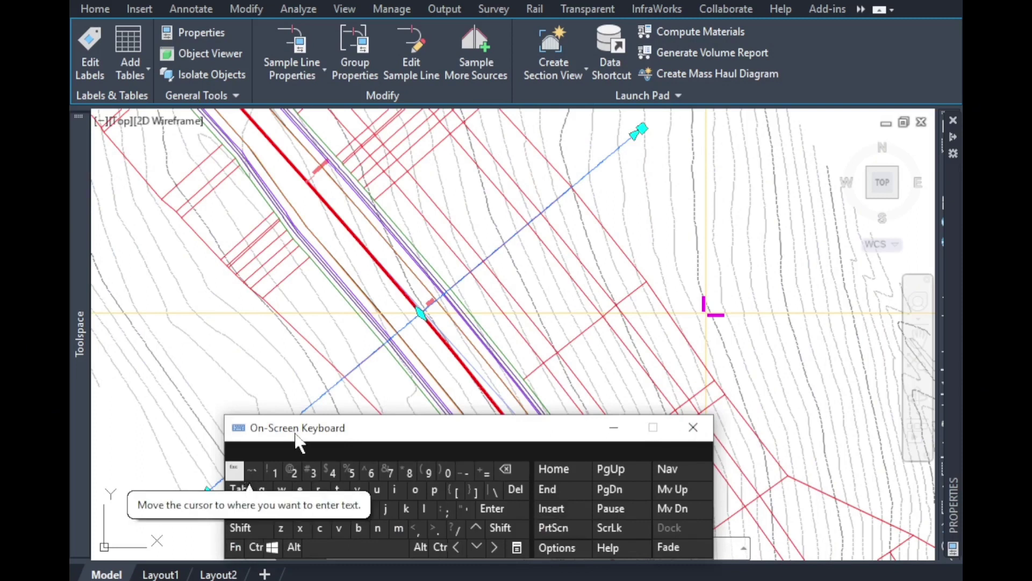
left_click_drag(296, 435, 563, 425)
left_click(500, 460)
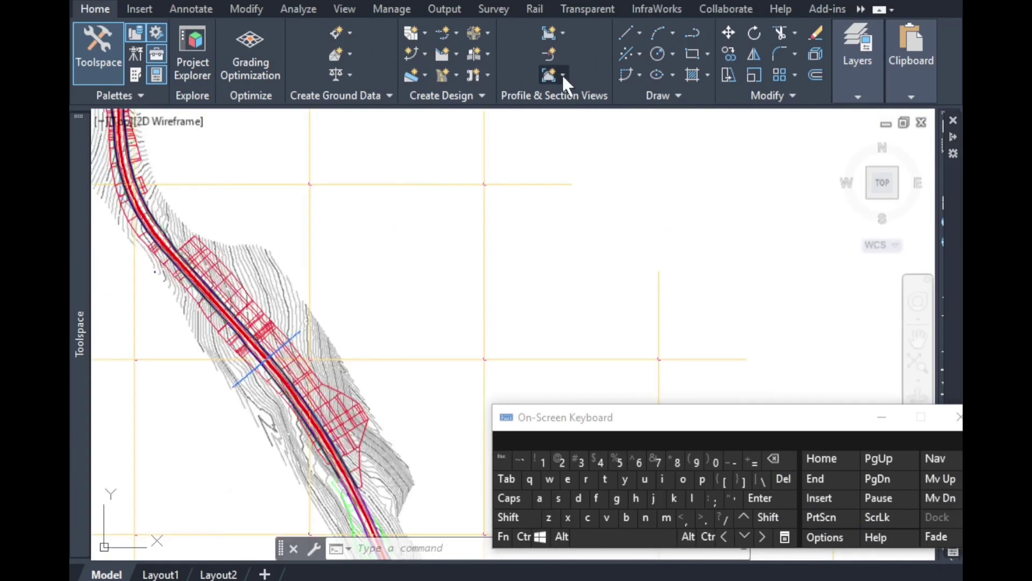
Start a single section view for SL Collection - 4 on Kams Alignment, using the Road Section view style.
left_click(561, 73)
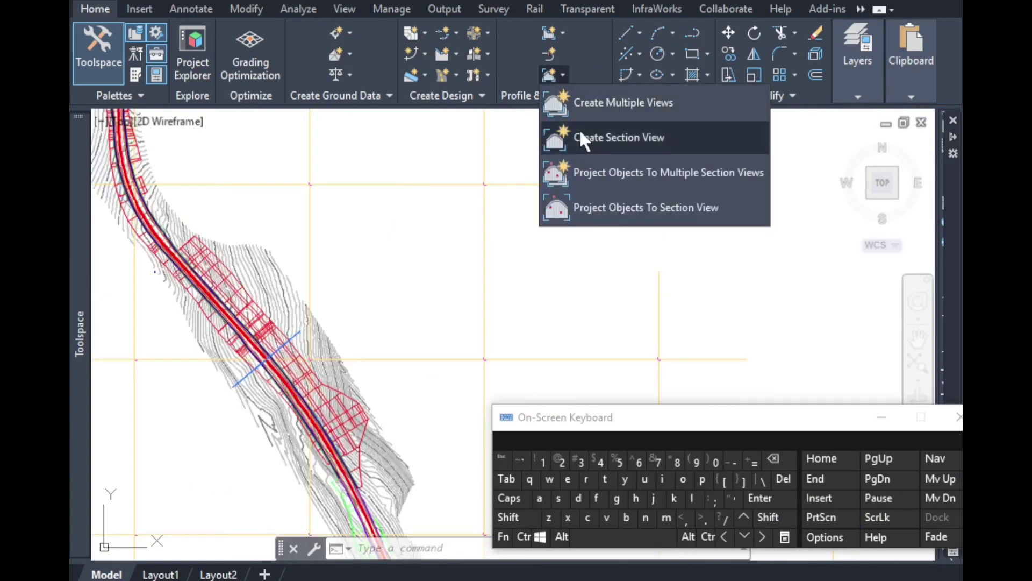
left_click(596, 139)
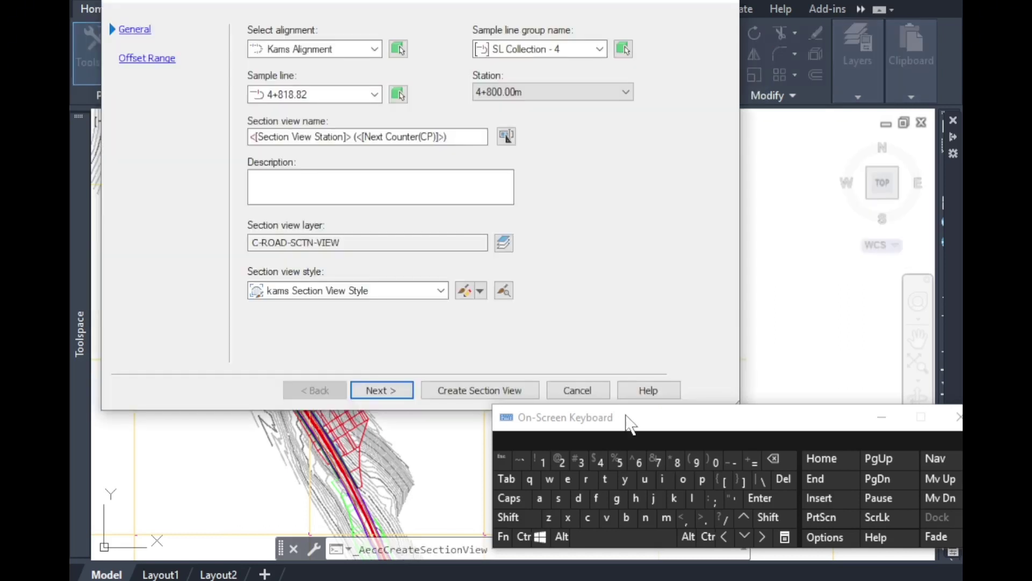
left_click_drag(625, 418, 560, 509)
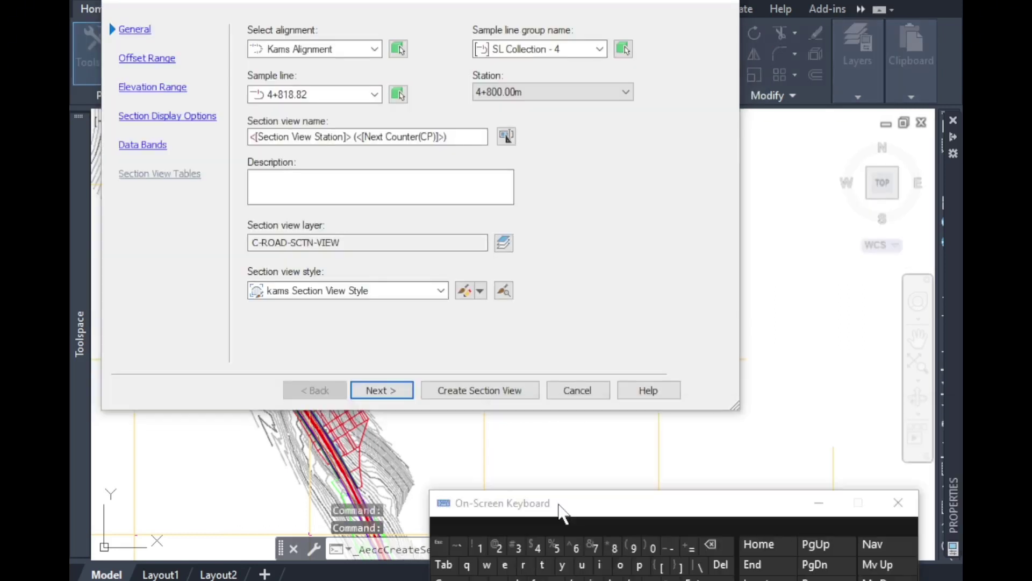
left_click(561, 46)
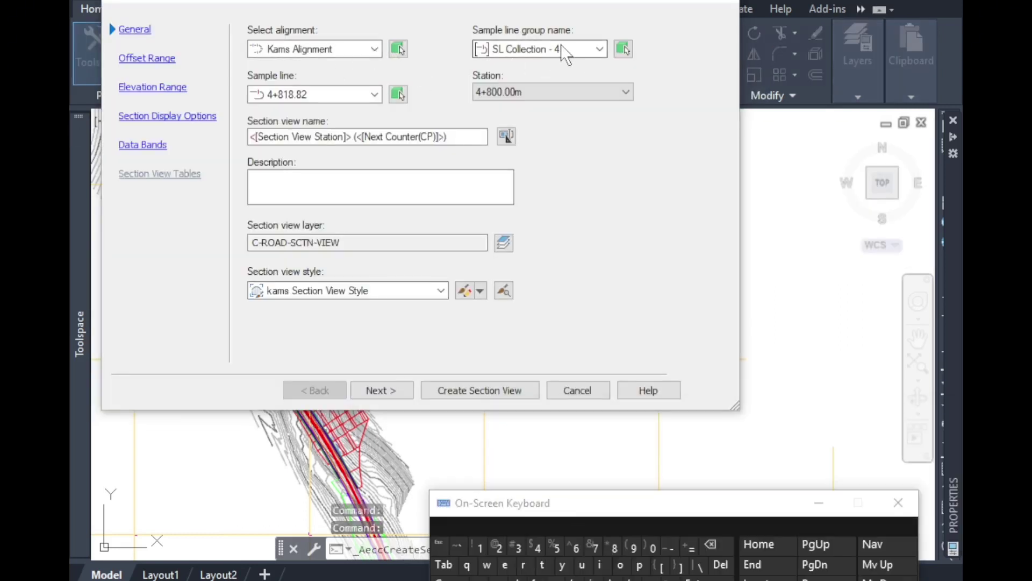
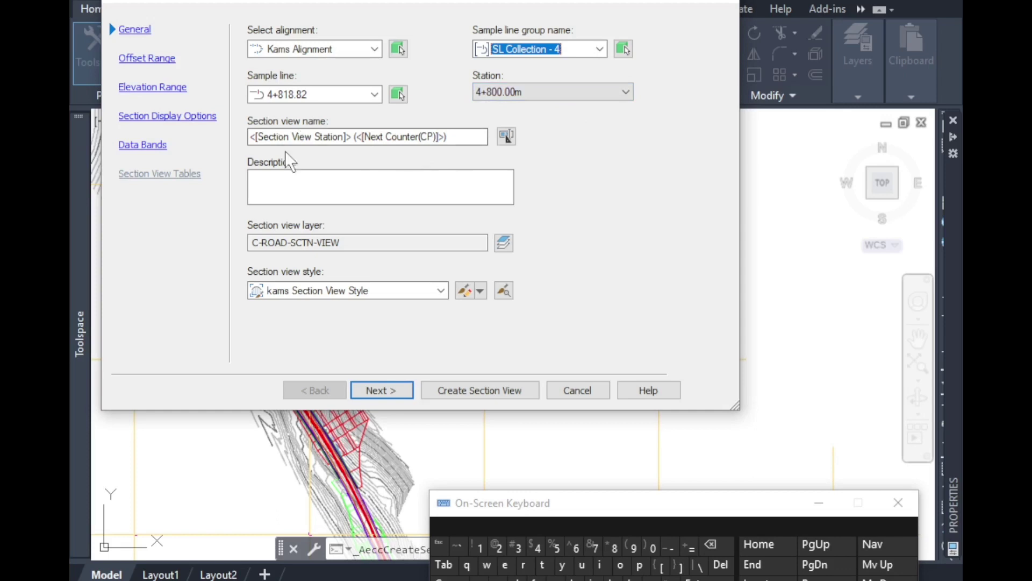
left_click(408, 294)
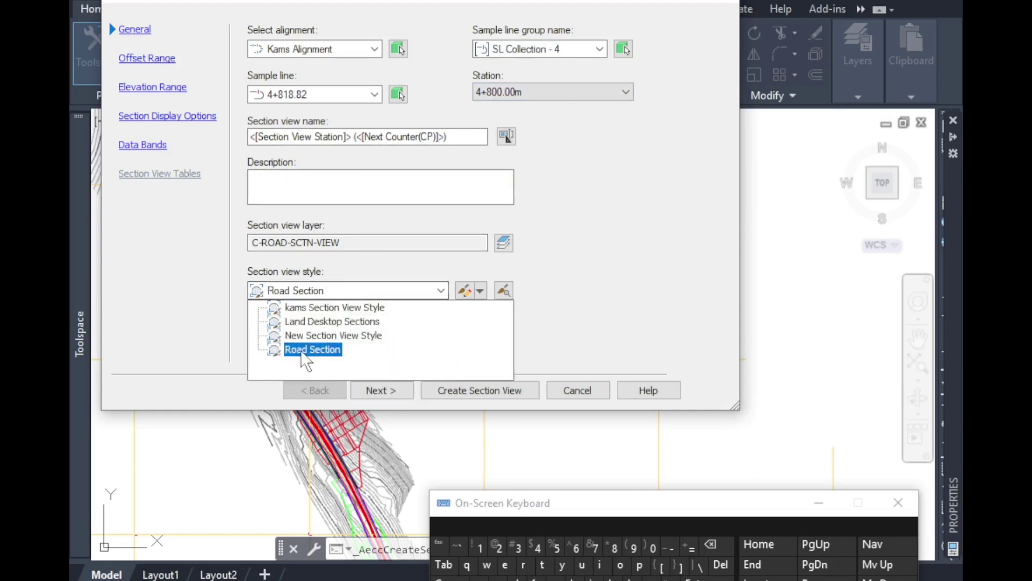
left_click(319, 350)
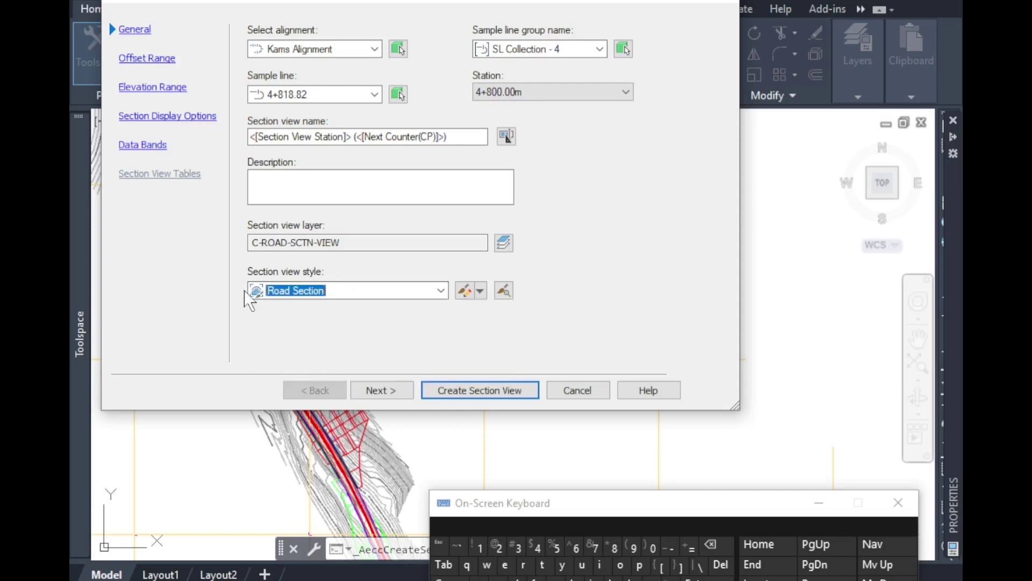
Keep the automatic offset range, the default elevation and section display options, and the Offsets Only band set.
left_click(378, 391)
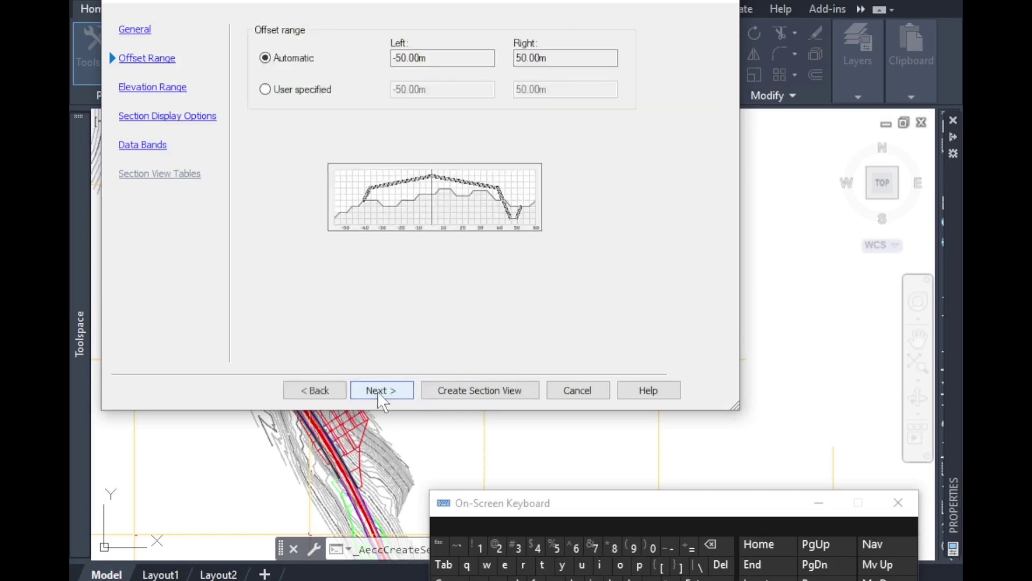
left_click(377, 391)
left_click(378, 391)
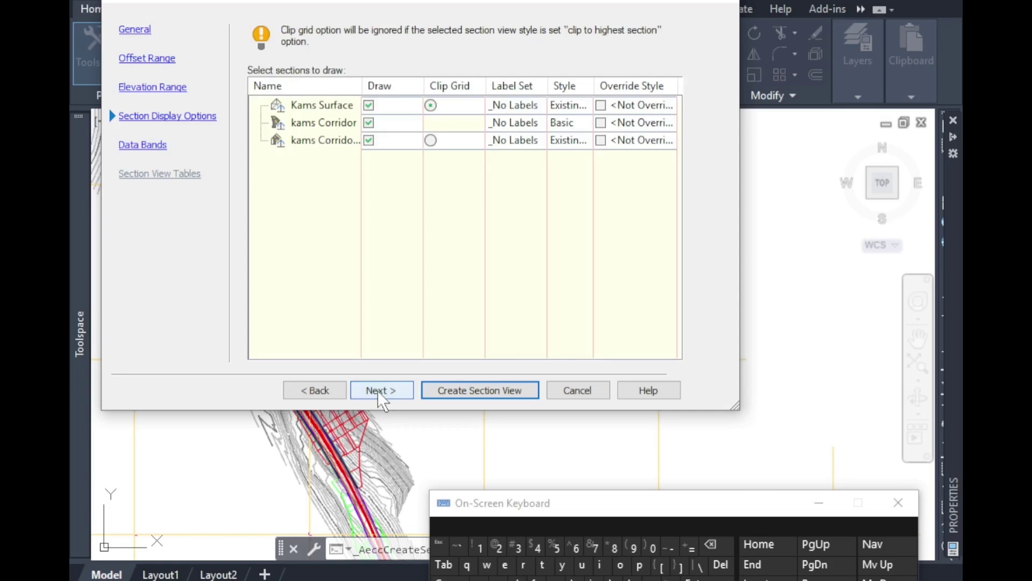
left_click(377, 390)
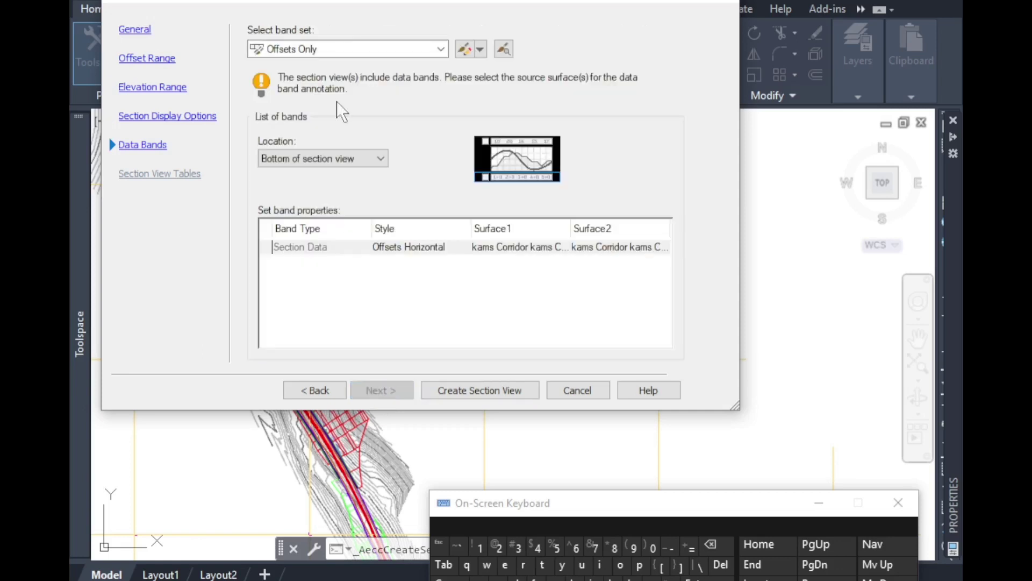
left_click(339, 50)
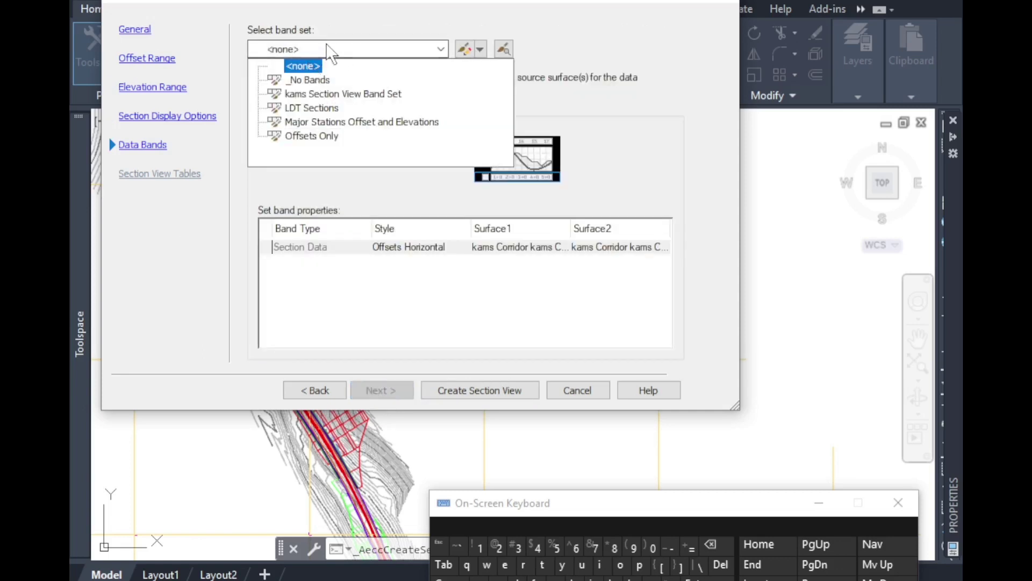
left_click(325, 46)
Create the section view and place its origin in the empty area east of the alignment.
left_click(457, 388)
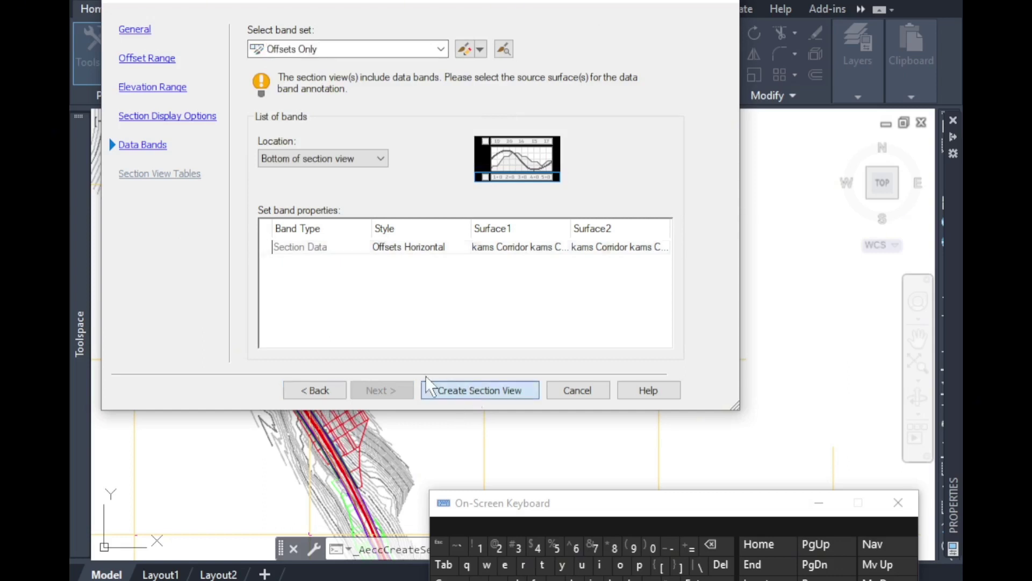
scroll(272, 290, "down", 3)
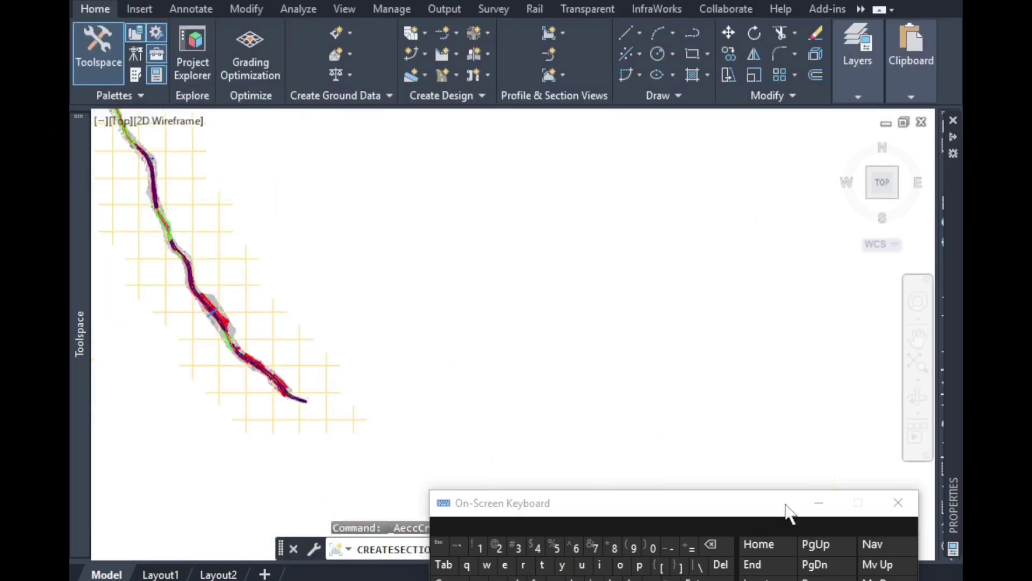
left_click_drag(784, 505, 785, 580)
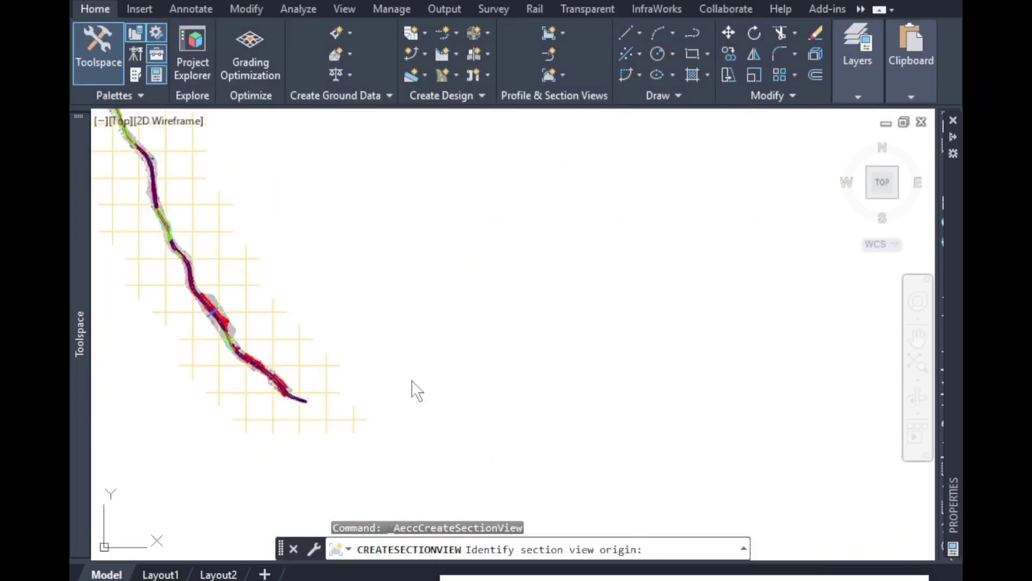
scroll(417, 391, "down", 3)
scroll(323, 336, "up", 5)
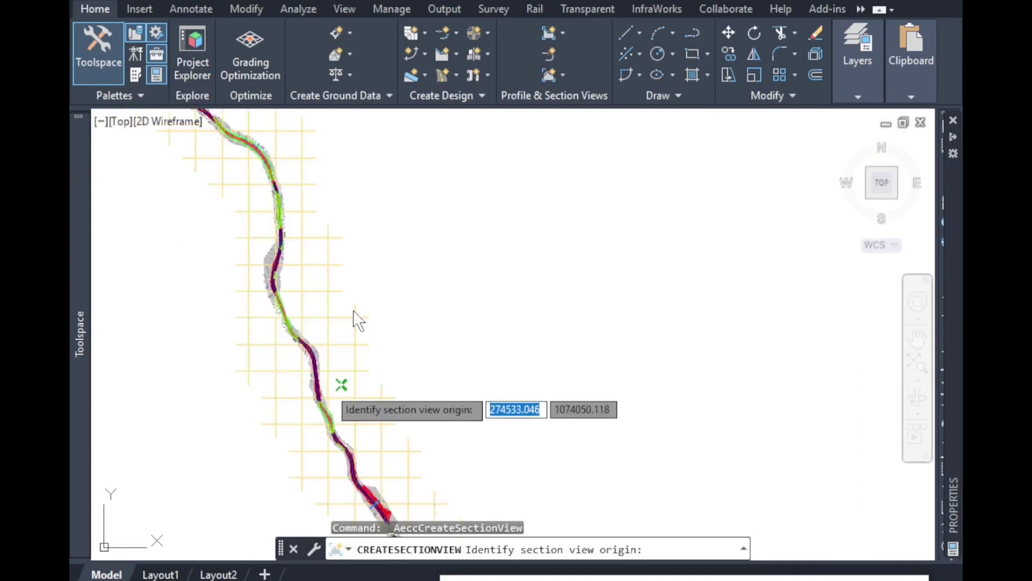
left_click(676, 320)
Examine the new section view, including the corridor cross section, its side slopes and the surrounding grid.
scroll(682, 315, "up", 5)
scroll(669, 311, "up", 8)
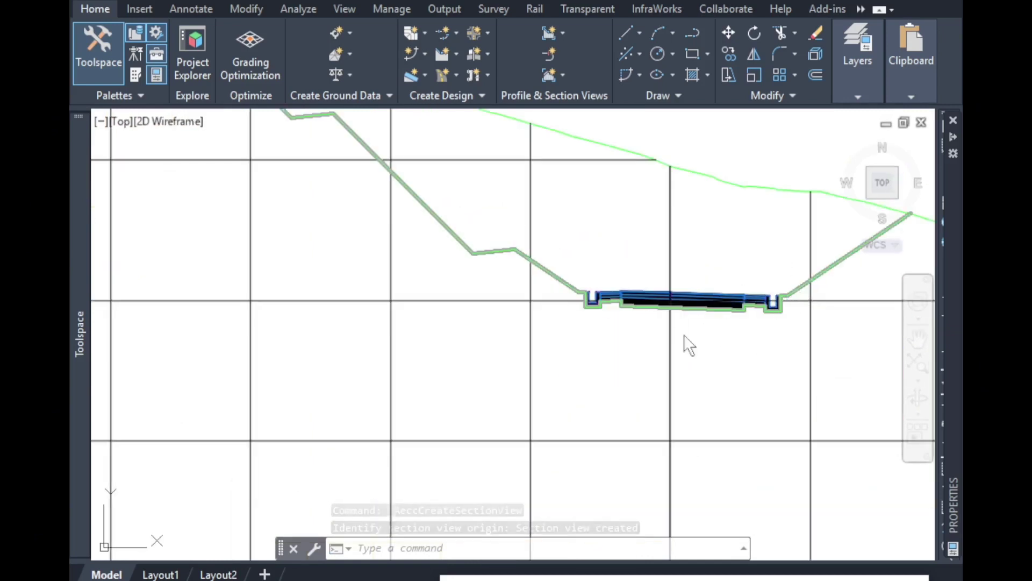
scroll(773, 298, "up", 4)
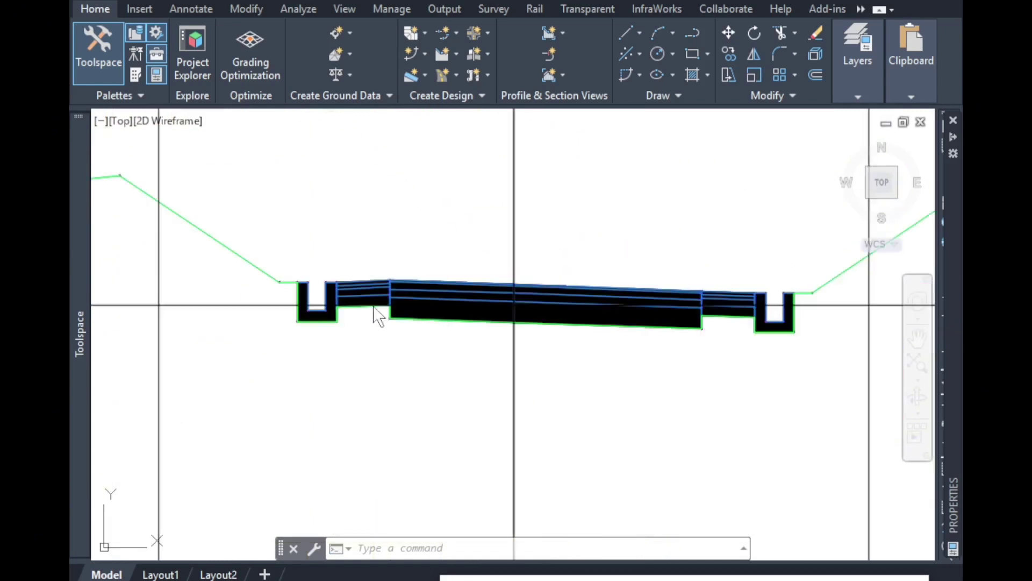
scroll(376, 309, "down", 2)
scroll(621, 376, "down", 6)
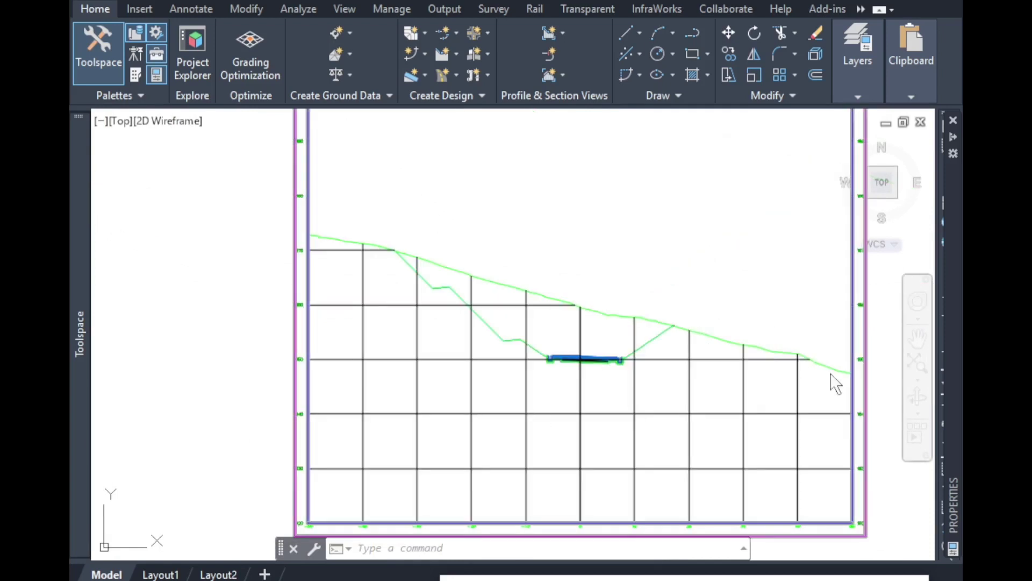
scroll(528, 368, "down", 2)
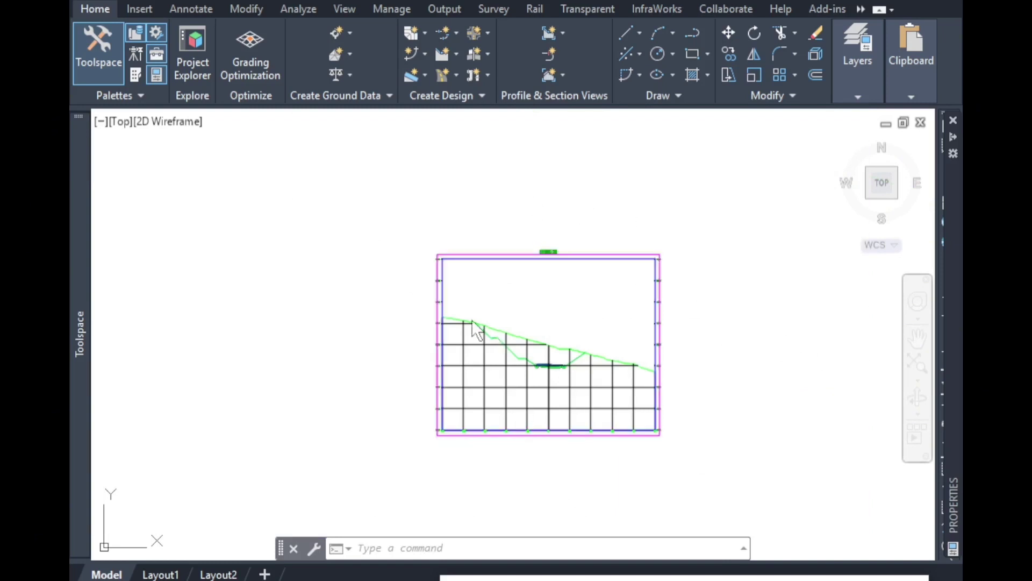
scroll(477, 387, "up", 2)
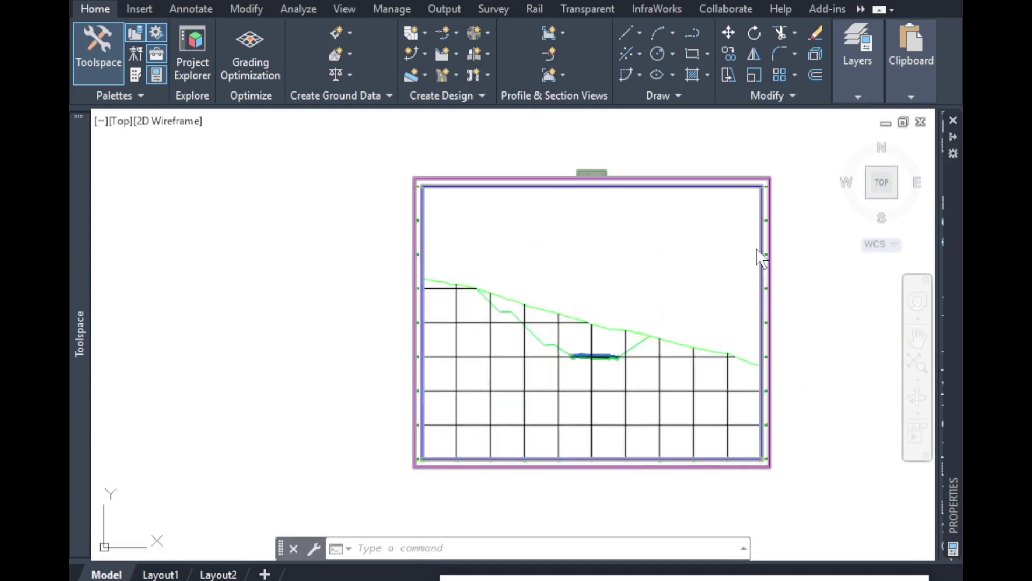
Open the section view's properties and start a new section view style for its object style.
left_click(455, 357)
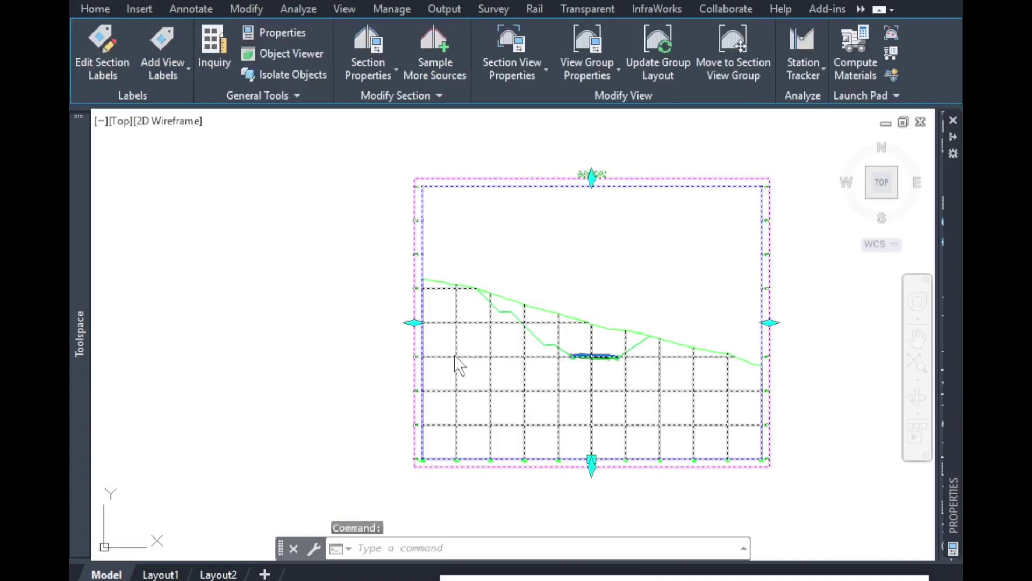
right_click(458, 364)
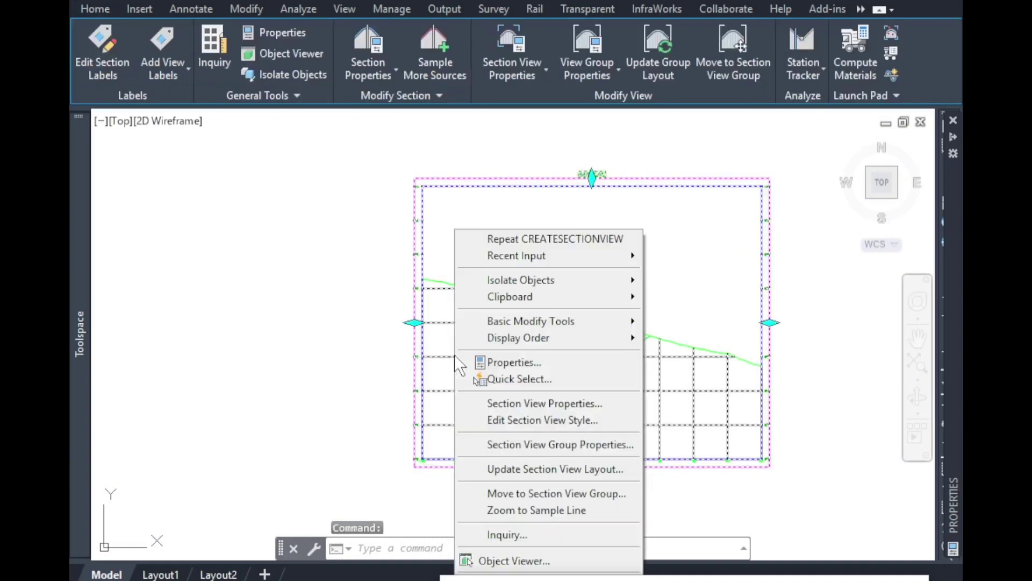
left_click(575, 404)
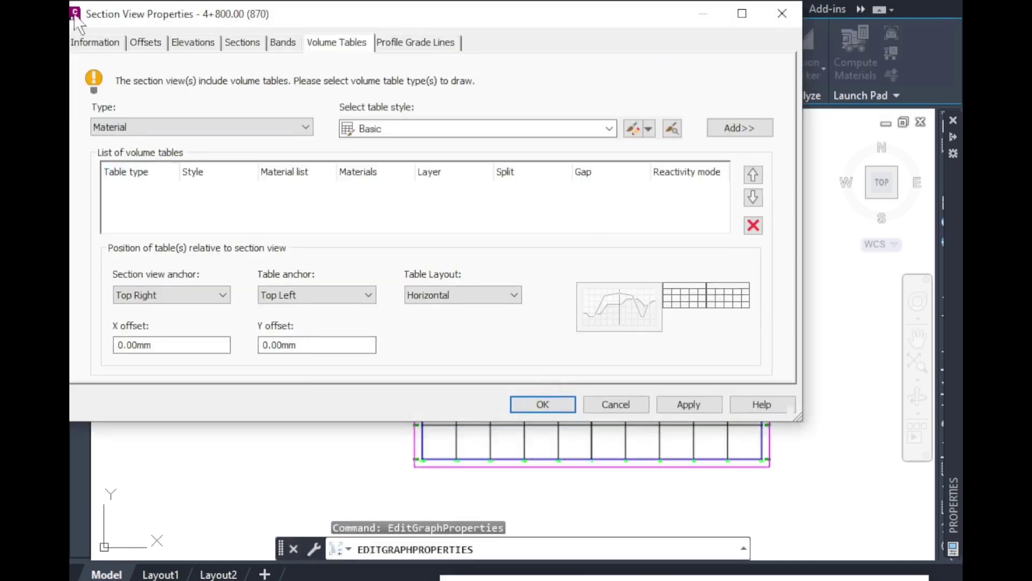
left_click(106, 43)
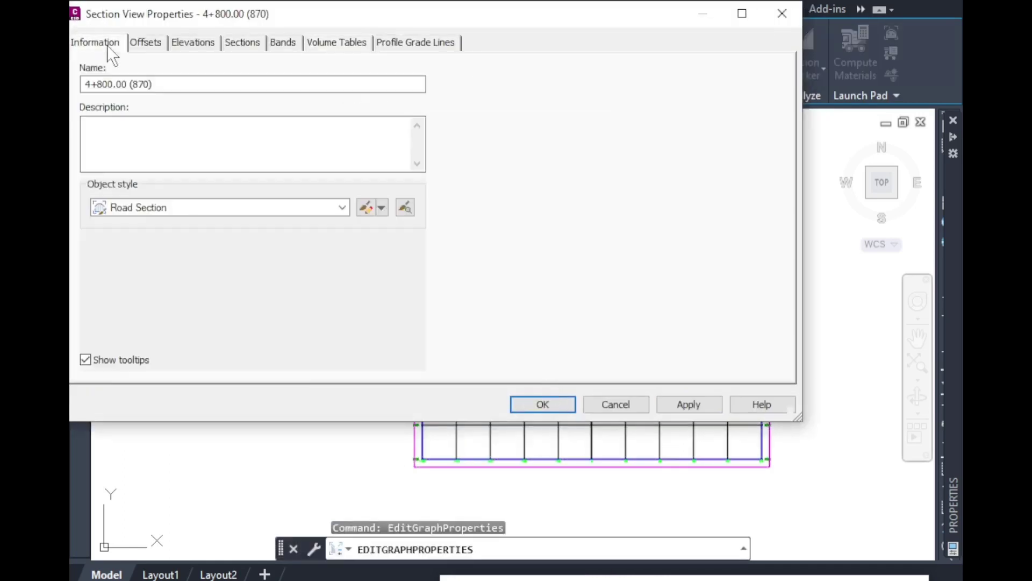
left_click(215, 211)
left_click(226, 208)
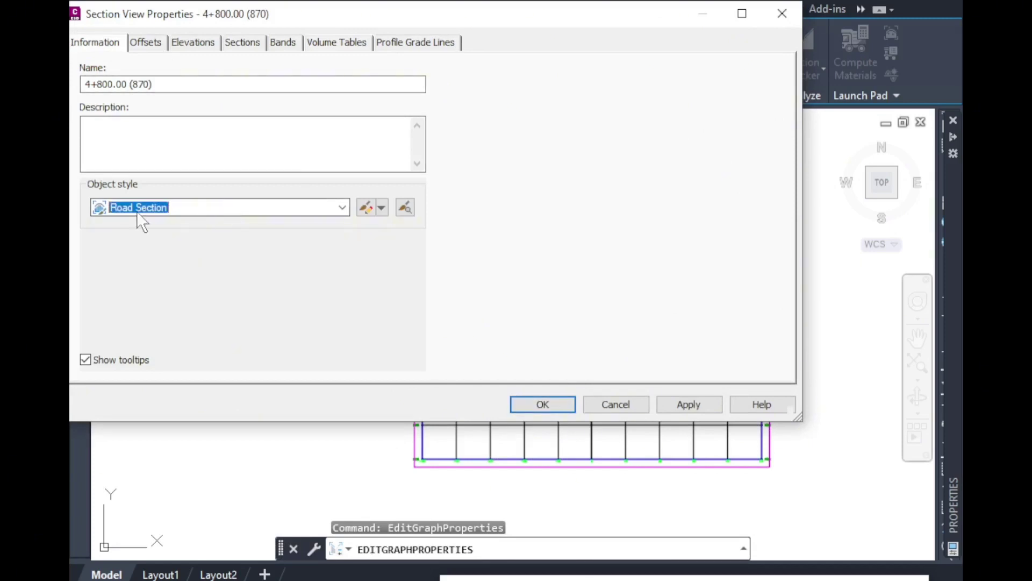
left_click(380, 208)
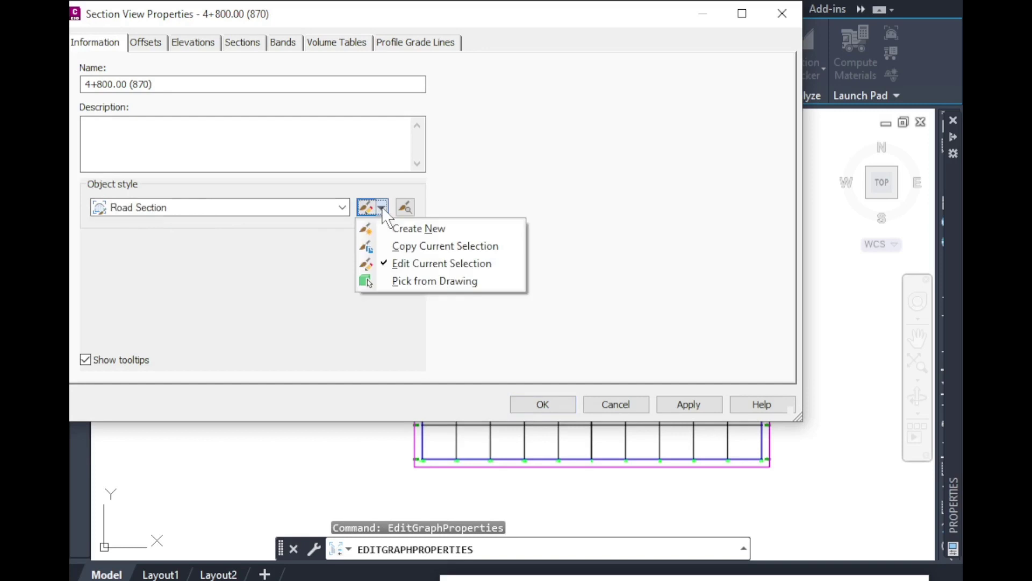
left_click(417, 226)
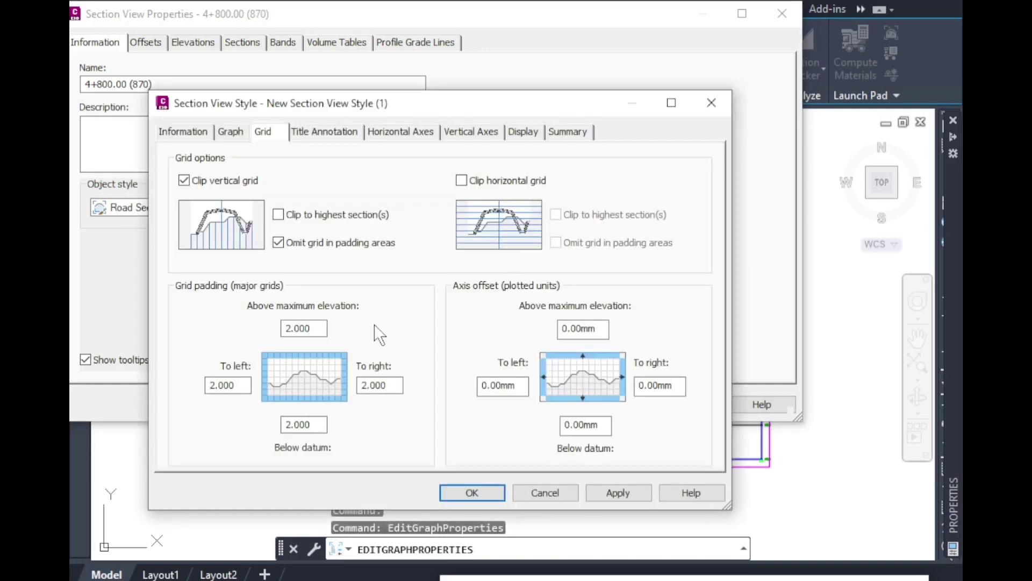
Name the new section view style kams 2 Section View Style.
left_click(180, 131)
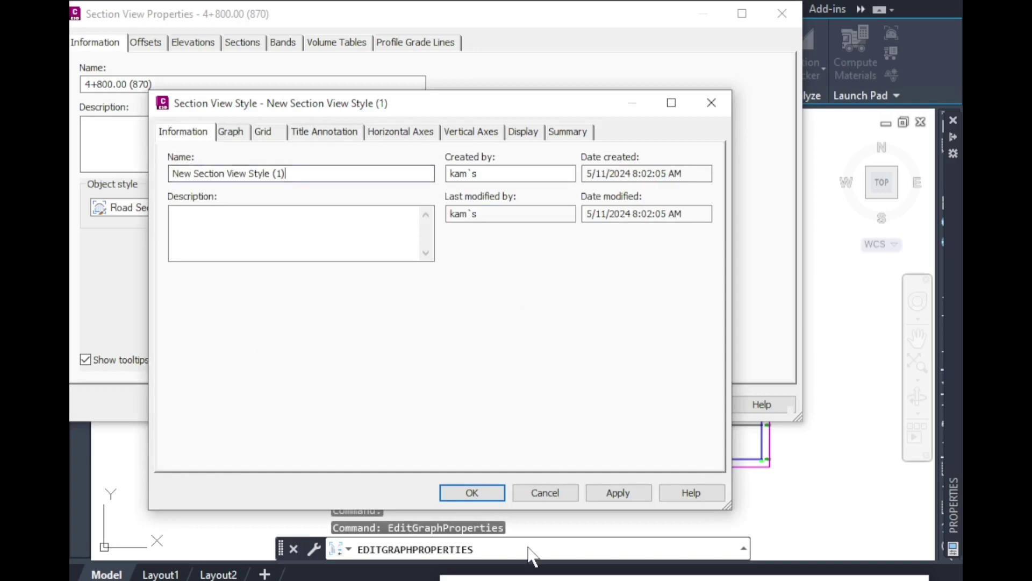
key("ctrl+super+o")
left_click(628, 411)
left_click(628, 411)
left_click(628, 411)
left_click(628, 411)
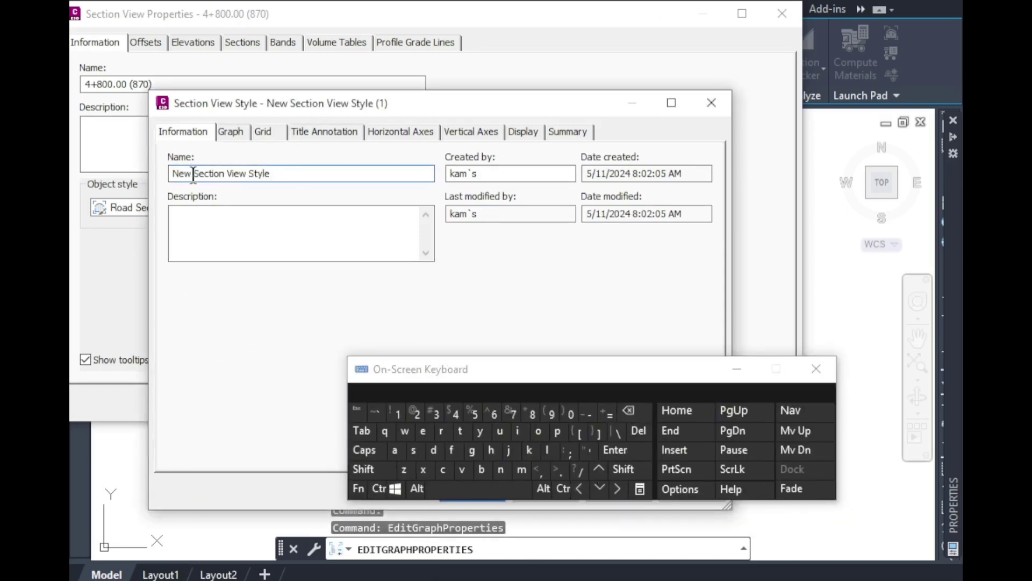
left_click(628, 411)
left_click(628, 411)
left_click(628, 411)
left_click(628, 411)
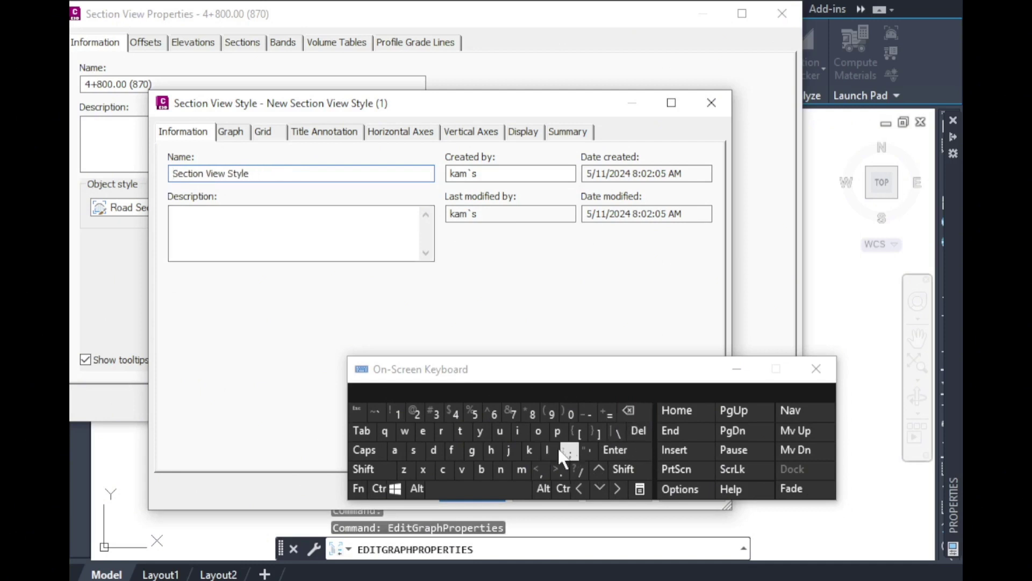
left_click(529, 449)
left_click(394, 449)
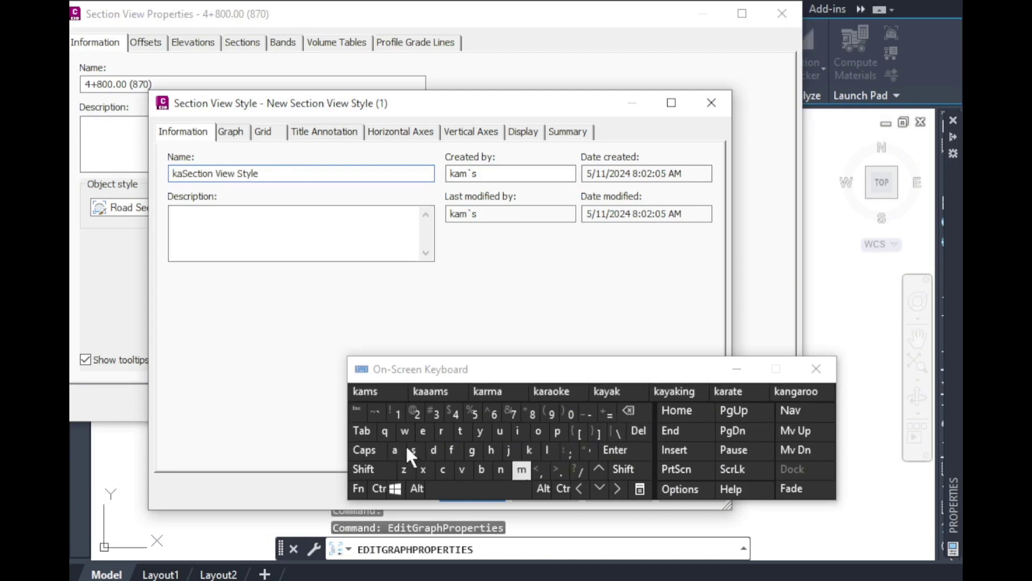
left_click(408, 449)
left_click(504, 491)
left_click(417, 413)
left_click(472, 490)
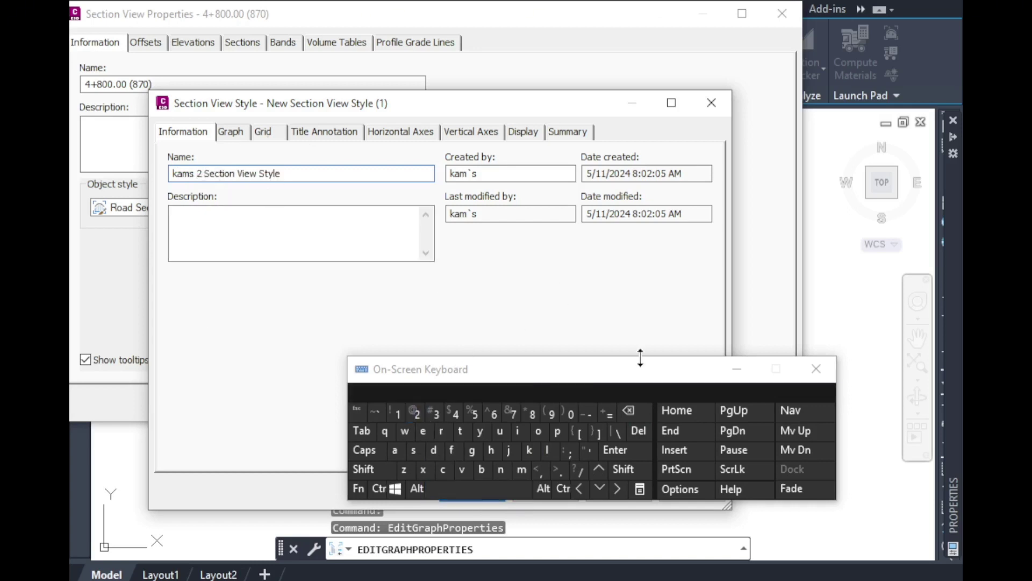
Set the vertical exaggeration of the section view style's graph to 155.
left_click(233, 131)
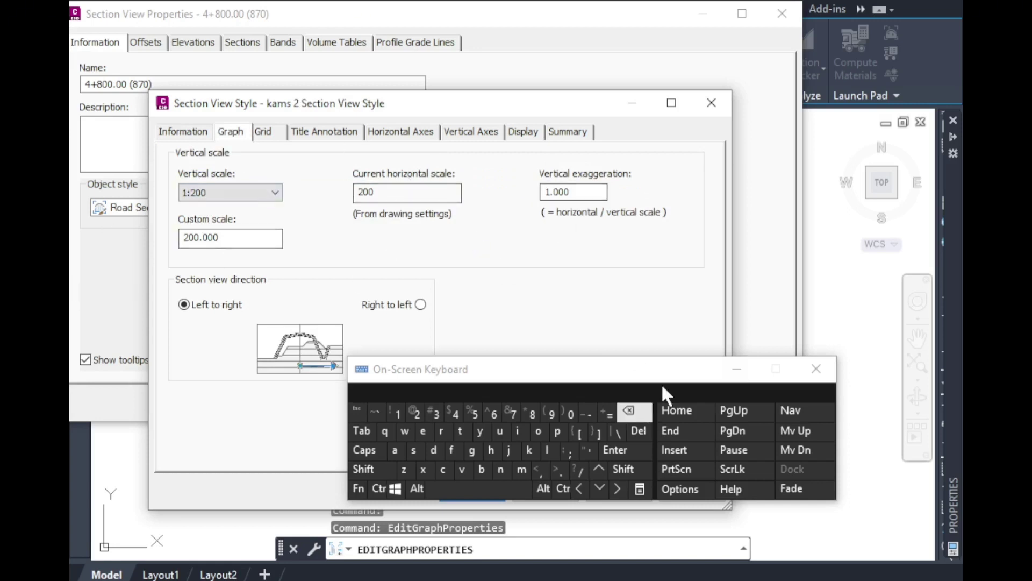
left_click(573, 195)
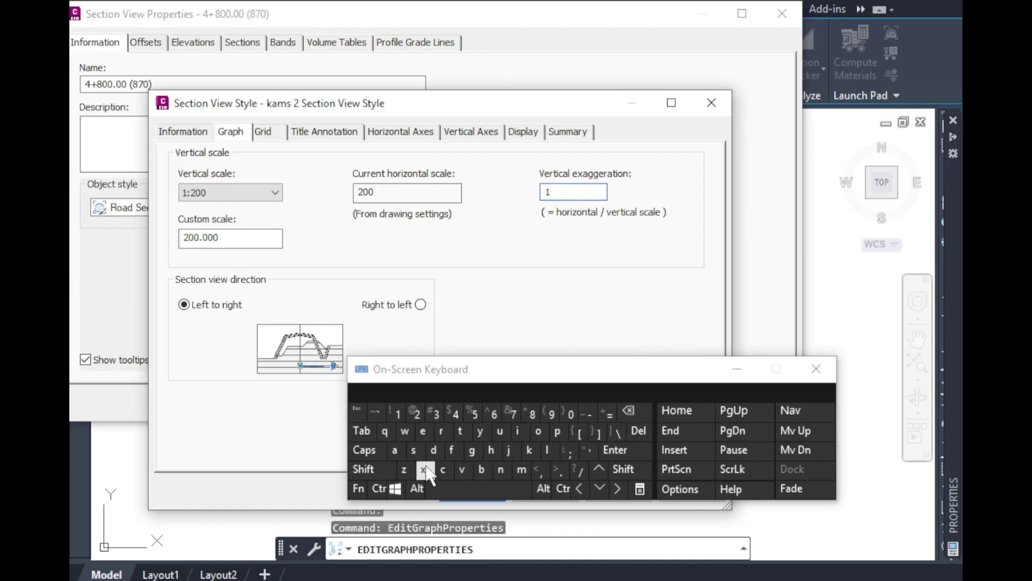
double_click(476, 416)
key("Return")
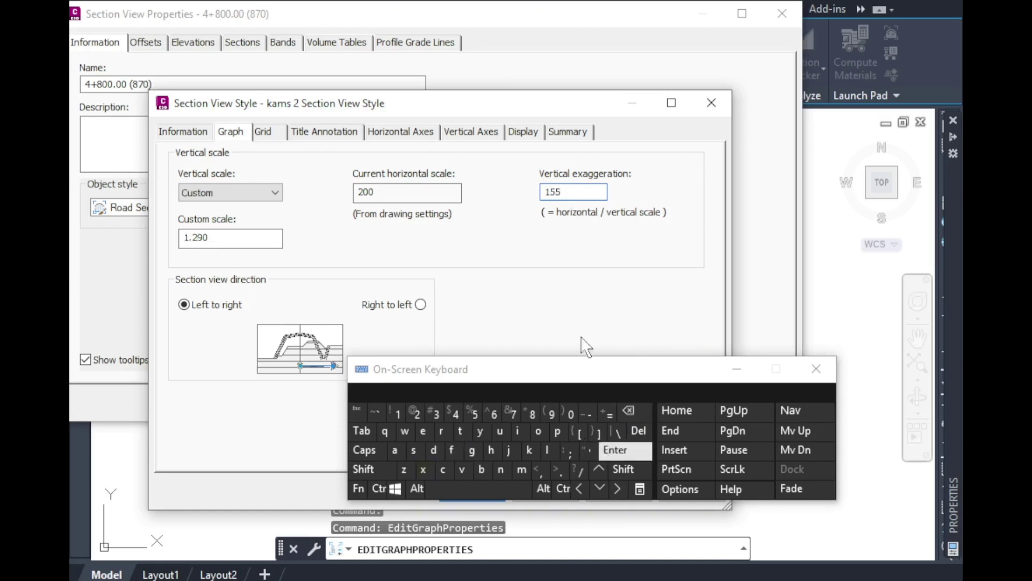
Set the vertical exaggeration of the section view style's graph to 1.5.
left_click(628, 414)
left_click(629, 414)
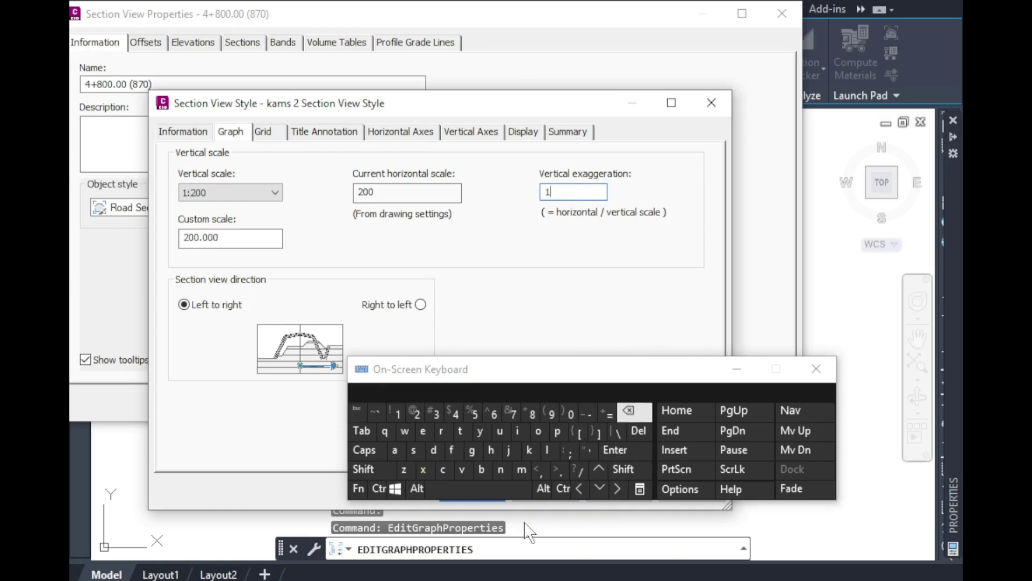
left_click(560, 472)
left_click(474, 414)
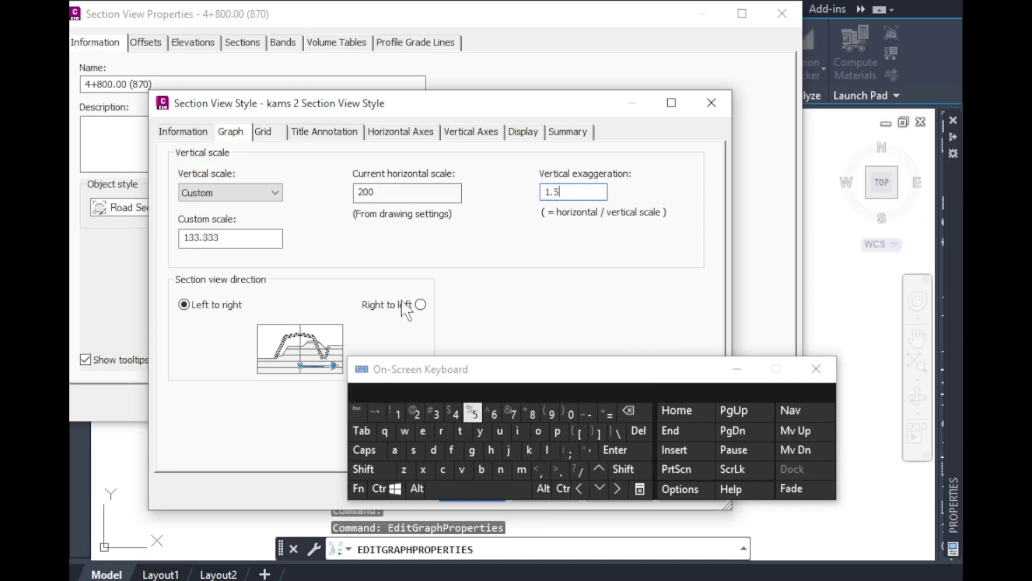
left_click(517, 410)
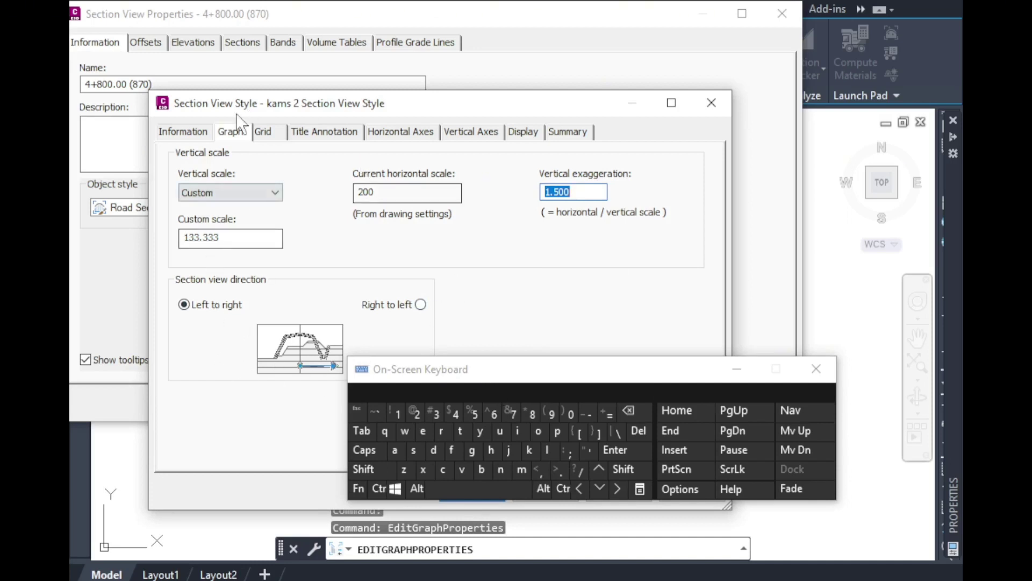
Turn off vertical grid clipping in the section view style and set the major grid padding to the right to 0.
left_click(266, 133)
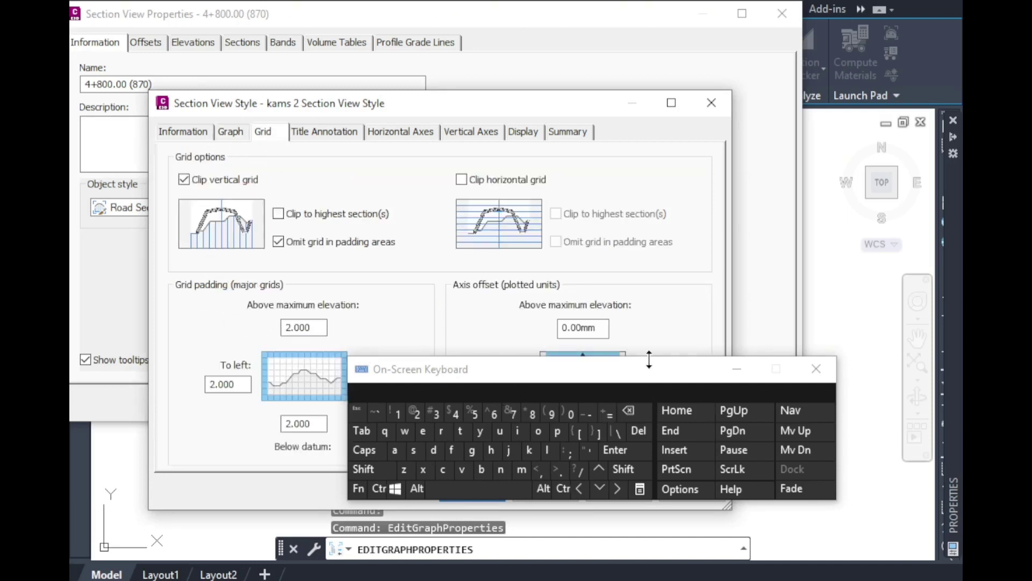
left_click_drag(661, 377, 947, 397)
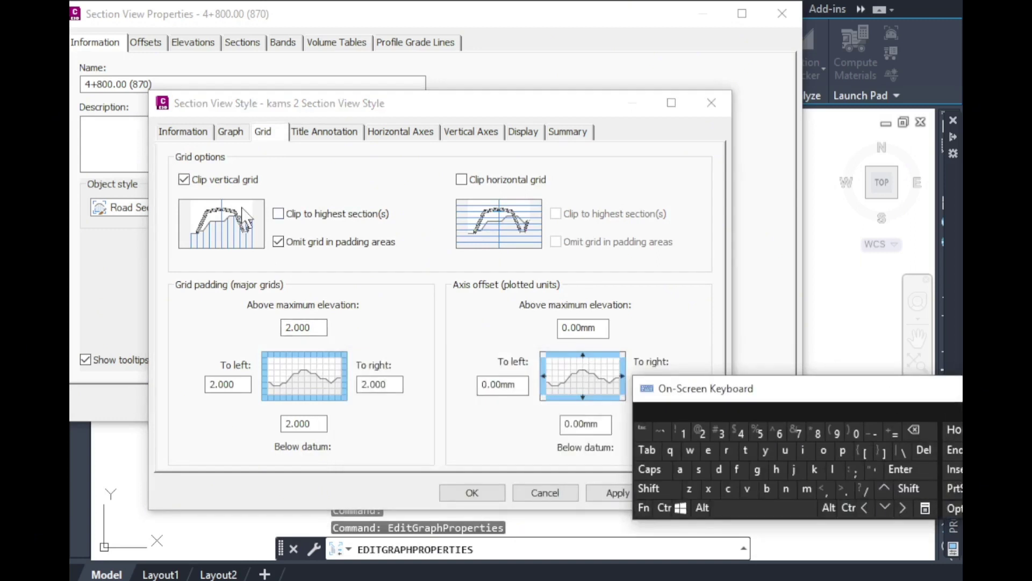
left_click(184, 179)
left_click(390, 385)
left_click(915, 429)
left_click(915, 430)
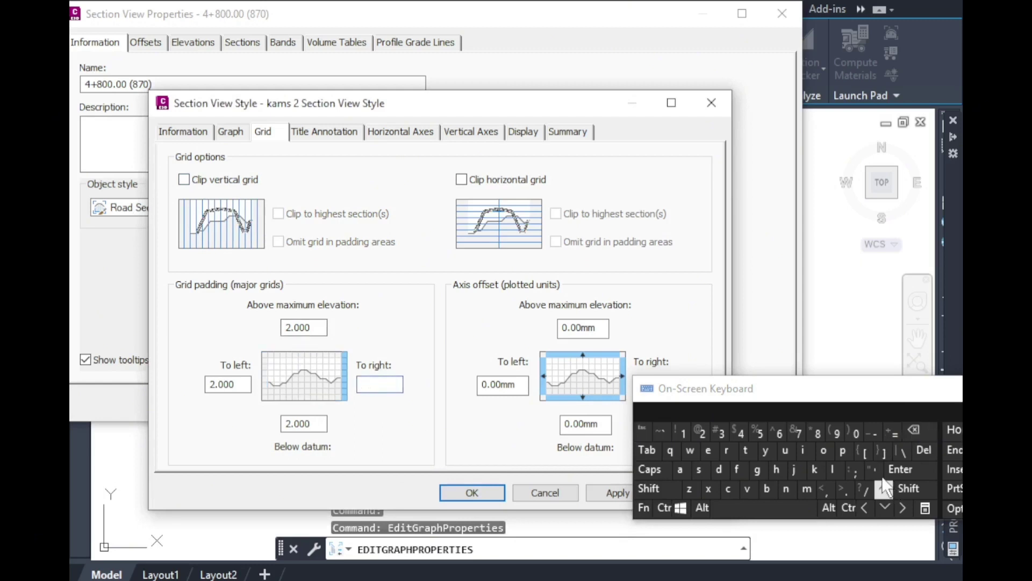
left_click(855, 430)
Set the major grid padding to the left to 0.
left_click(235, 385)
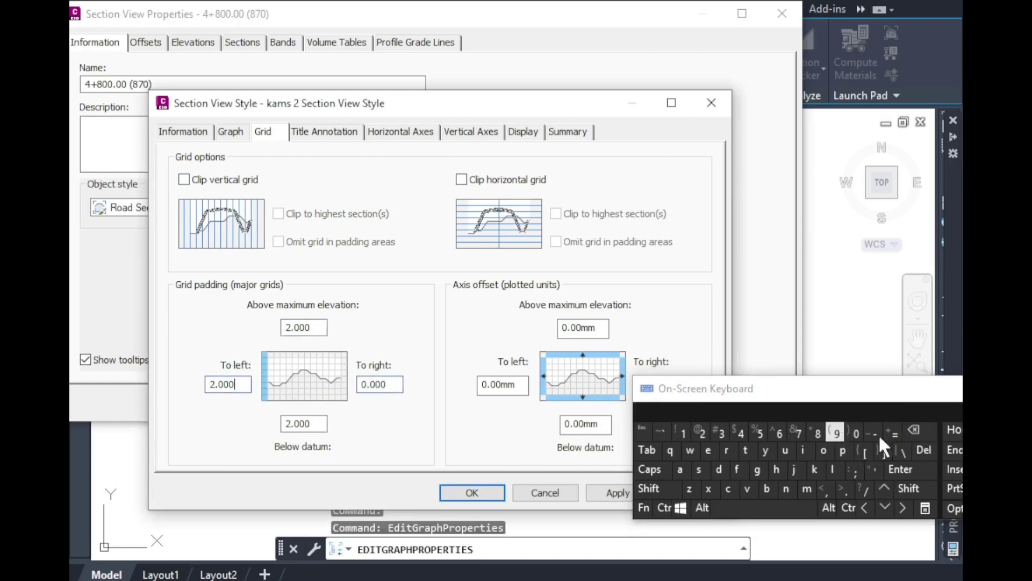
left_click(915, 431)
left_click(915, 430)
left_click(916, 430)
left_click(915, 430)
left_click(915, 431)
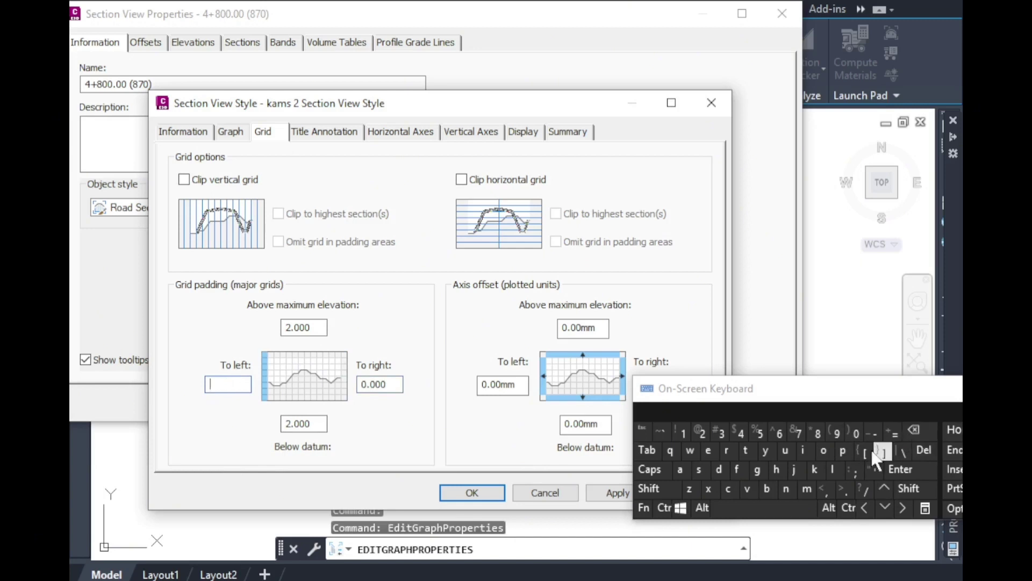
left_click(855, 431)
left_click(321, 425)
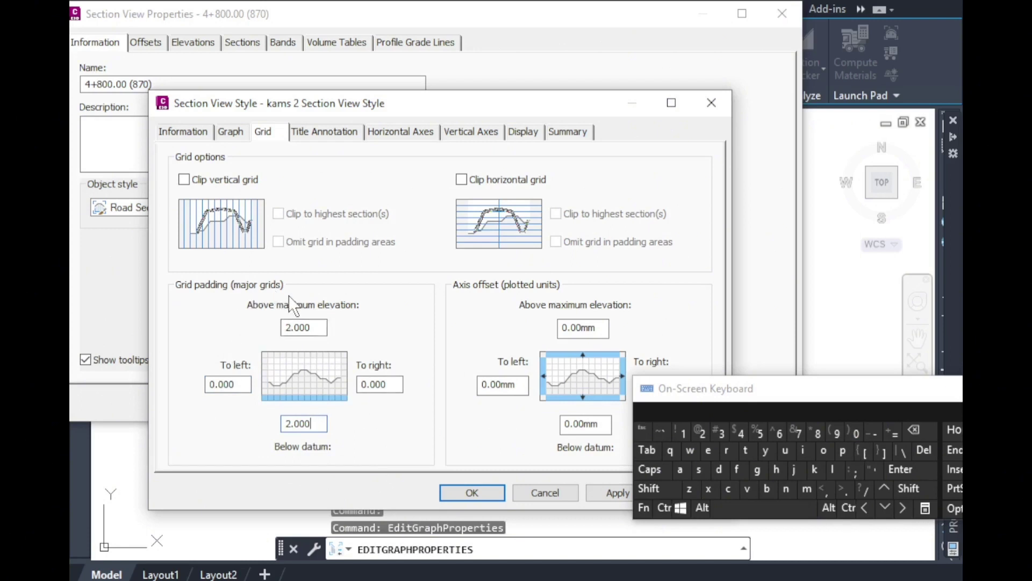
Open the graph view title's content in the text component editor and select the whole section view station text.
left_click(323, 132)
left_click_drag(386, 113, 321, 70)
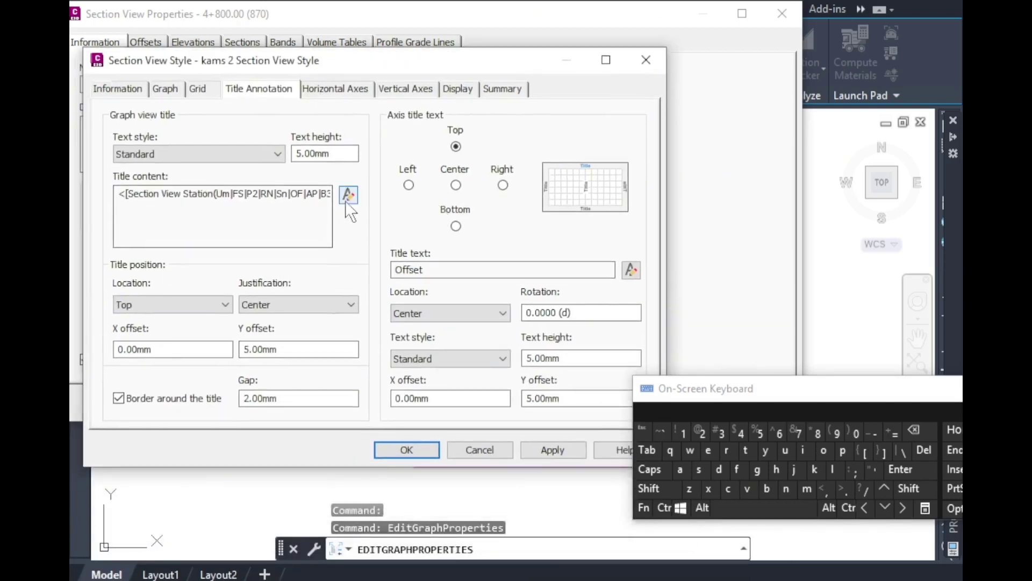
left_click(229, 149)
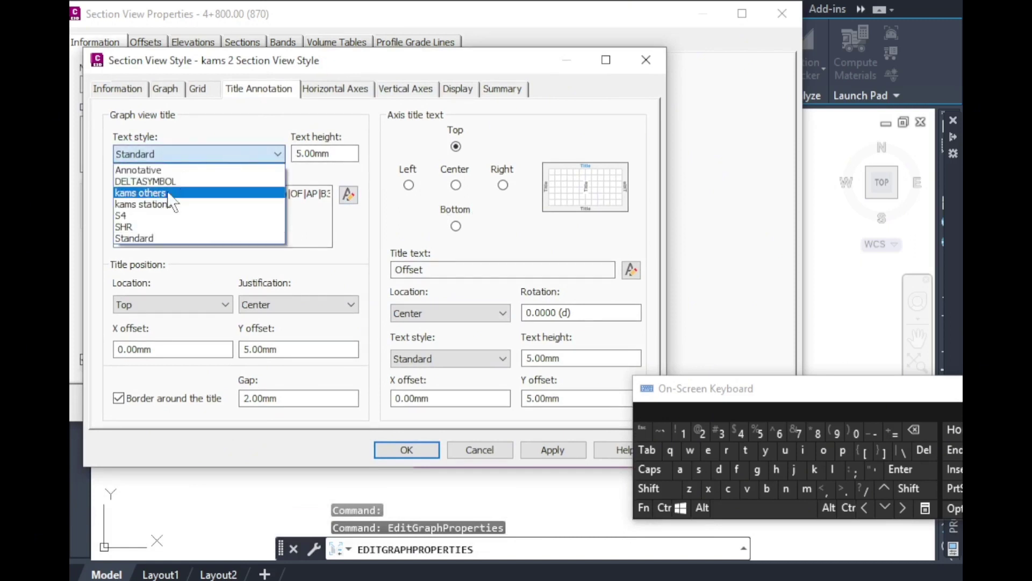
left_click(233, 117)
left_click(348, 195)
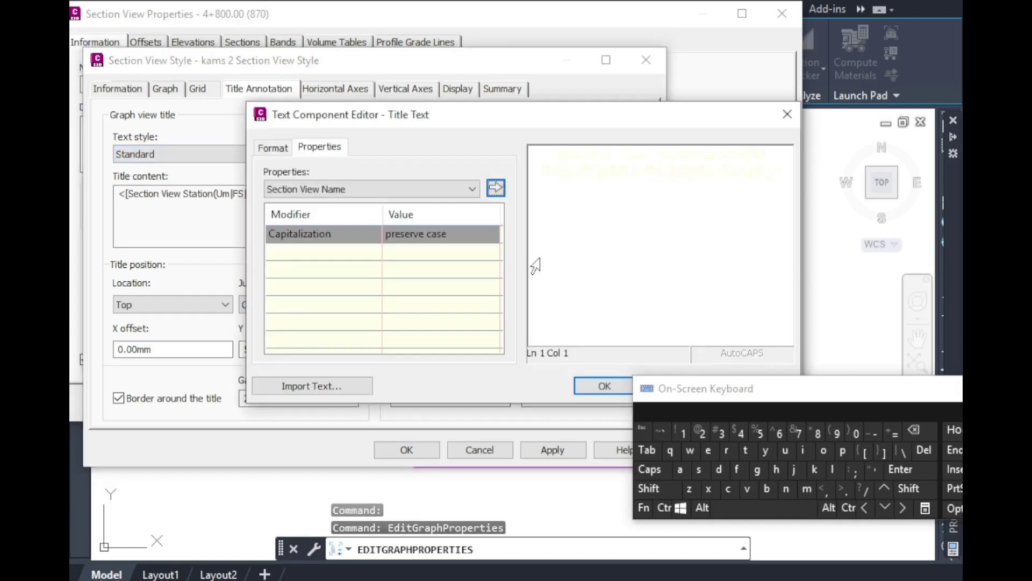
left_click(772, 192)
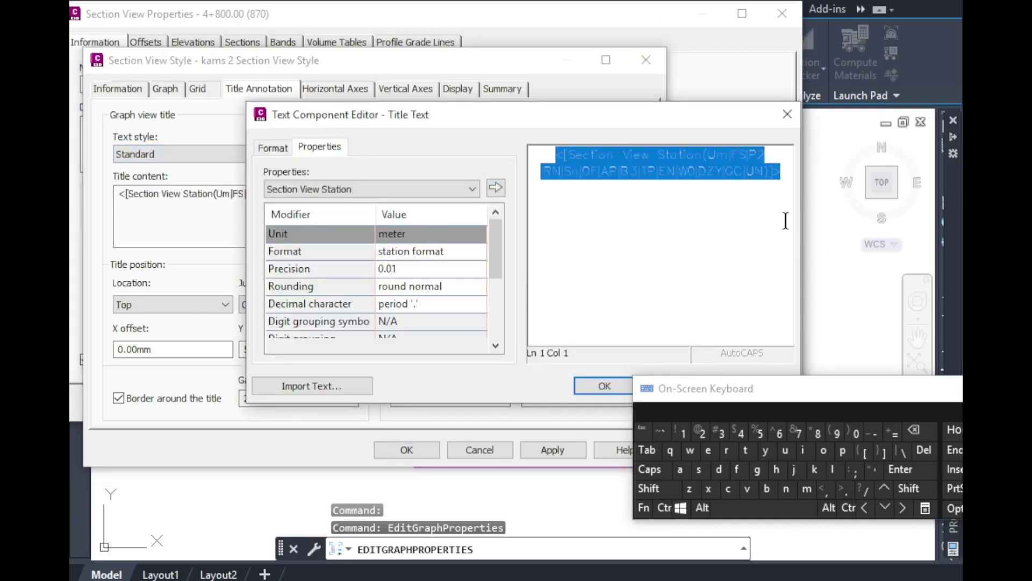
left_click_drag(788, 218, 530, 134)
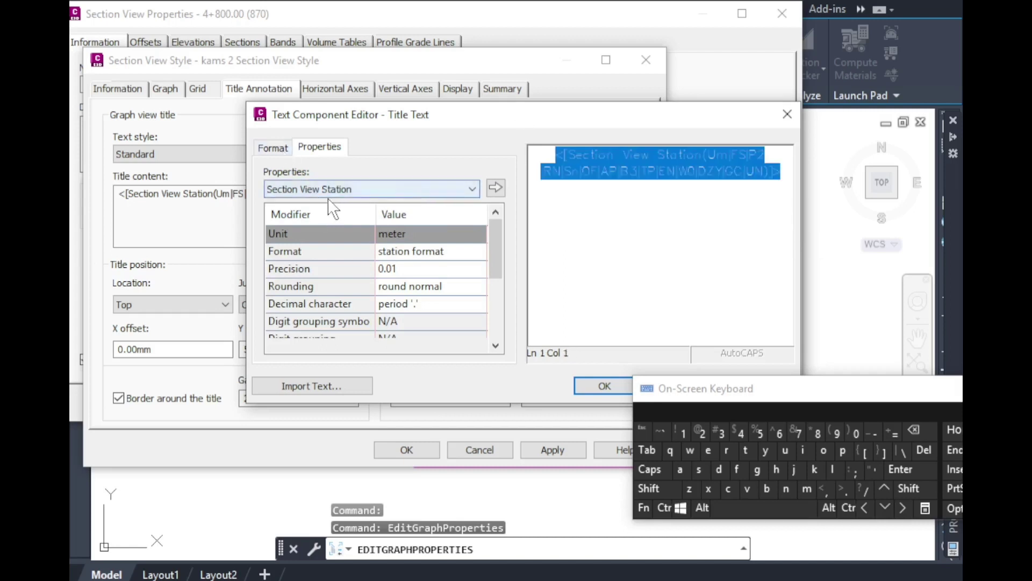
left_click(374, 188)
left_click(374, 188)
left_click(600, 180)
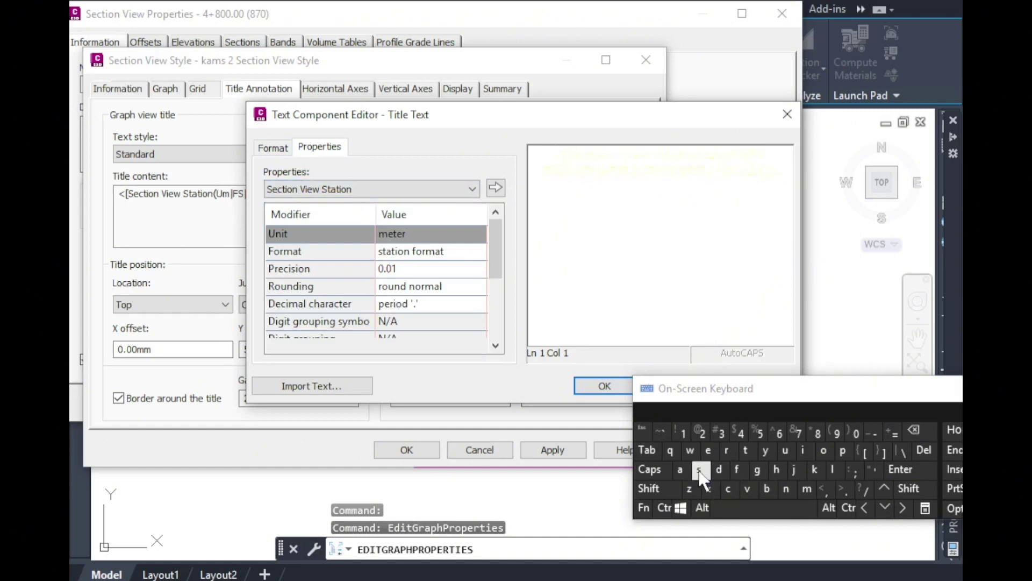
left_click_drag(773, 171, 554, 154)
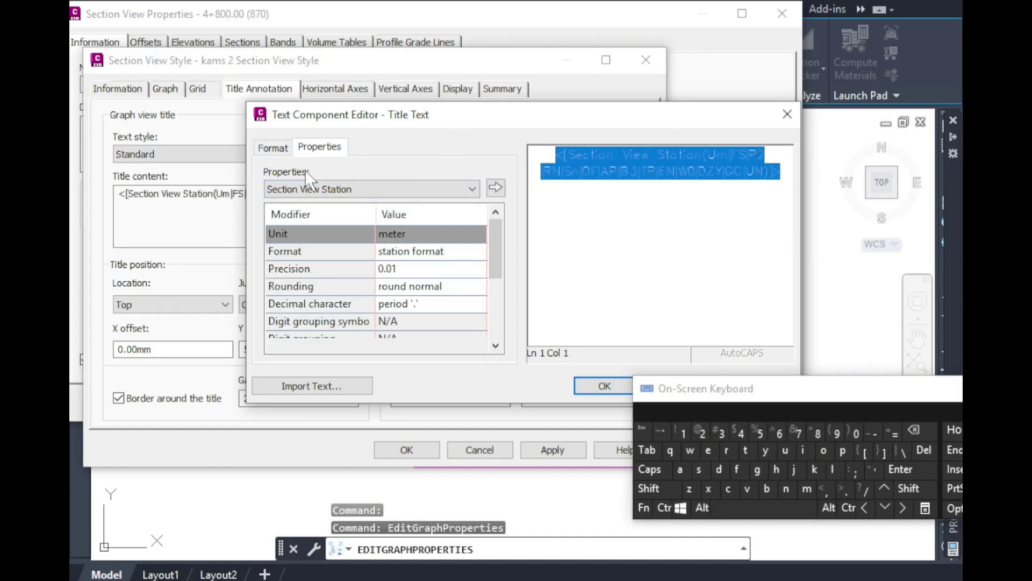
Set the font of the selected title text to Goudy Stout.
left_click(273, 147)
left_click(339, 224)
left_click(301, 253)
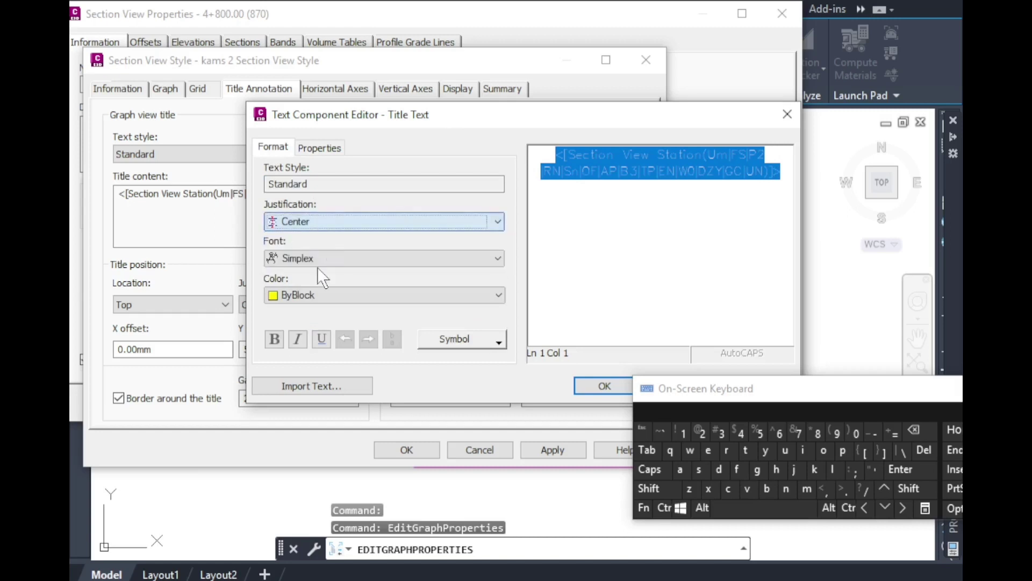
left_click(326, 260)
scroll(366, 344, "up", 17)
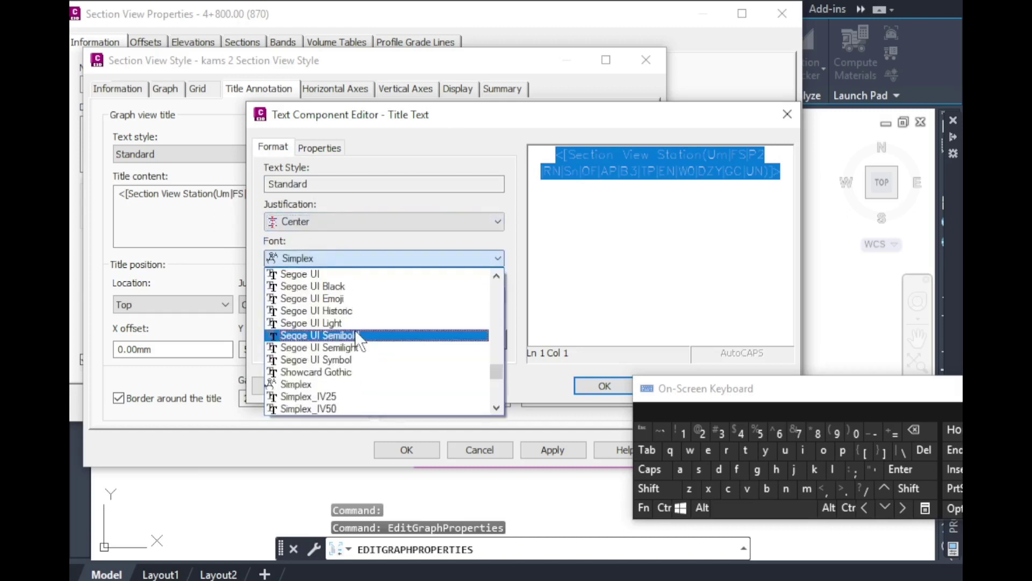
scroll(397, 327, "up", 15)
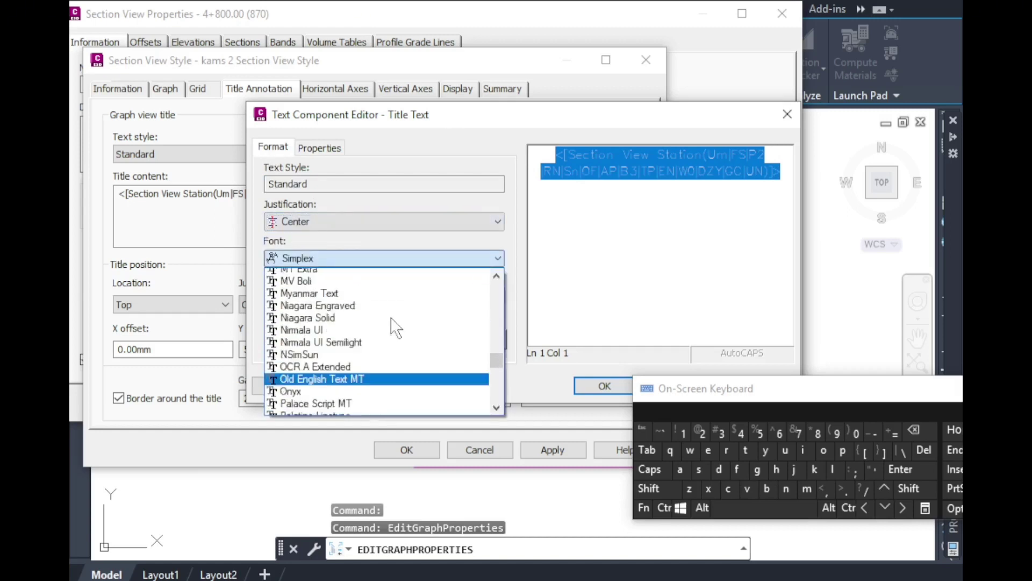
scroll(397, 326, "up", 15)
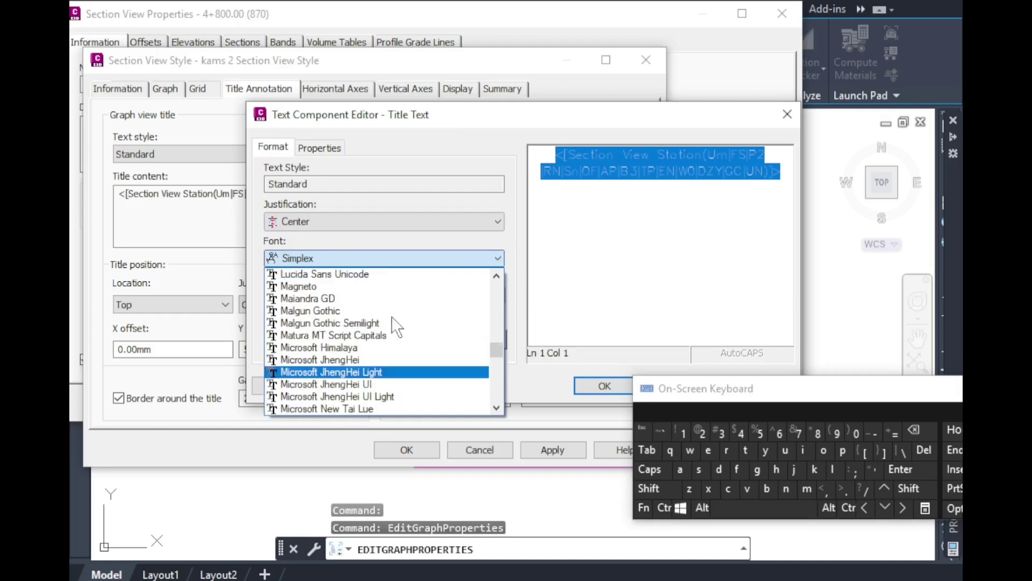
scroll(398, 341, "up", 12)
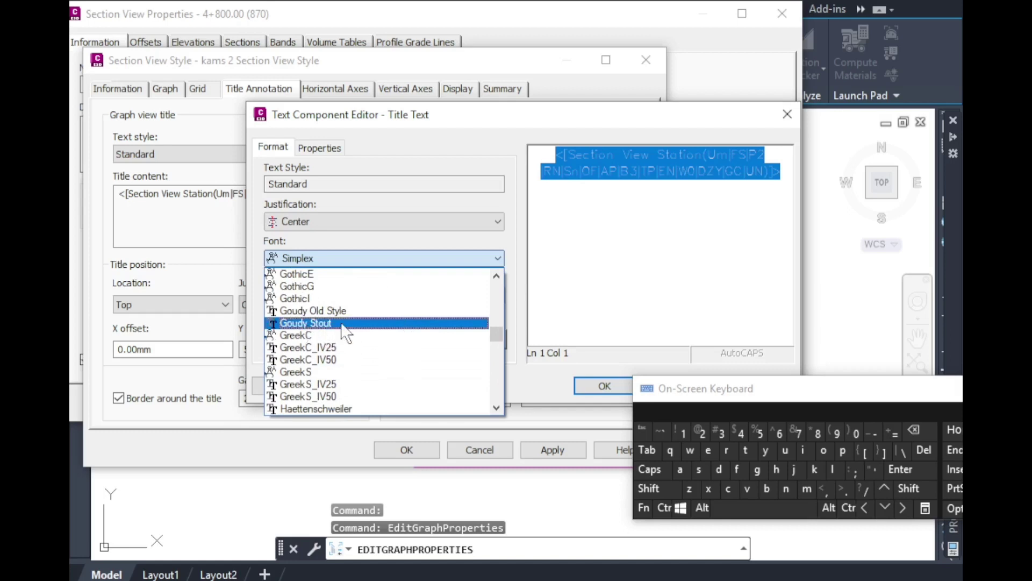
left_click(334, 323)
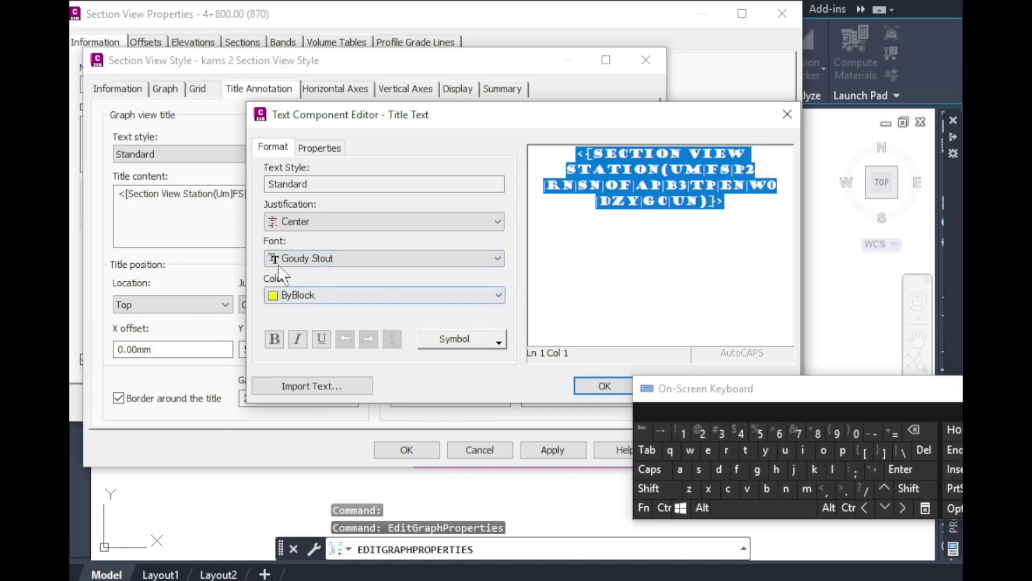
Colour the title text magenta and make it bold and italic.
left_click(304, 297)
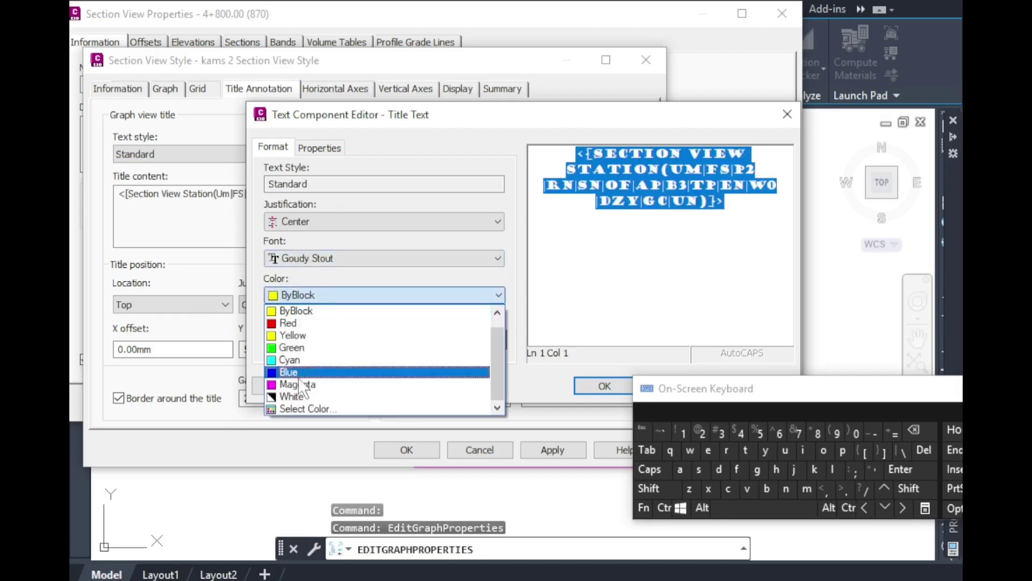
left_click(304, 385)
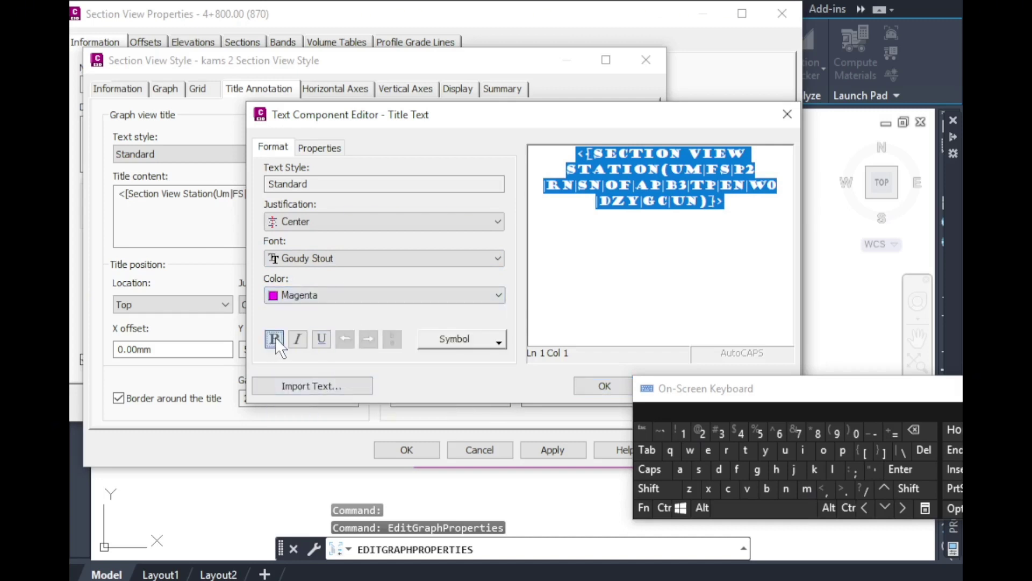
left_click(297, 339)
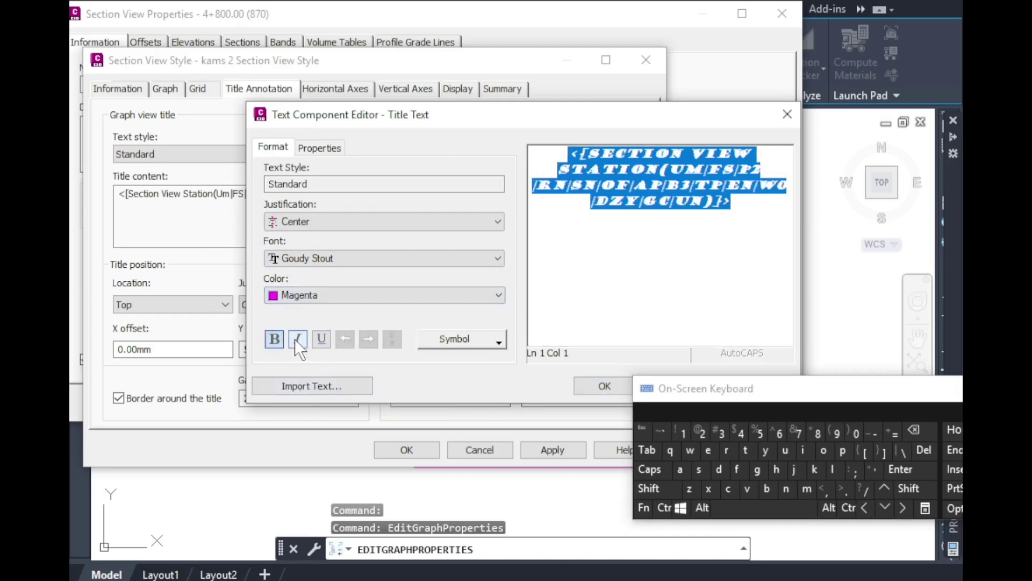
Insert the prefix STA= before the section view station field and accept the edited title content.
left_click(333, 150)
left_click(571, 149)
key("Caps_Lock")
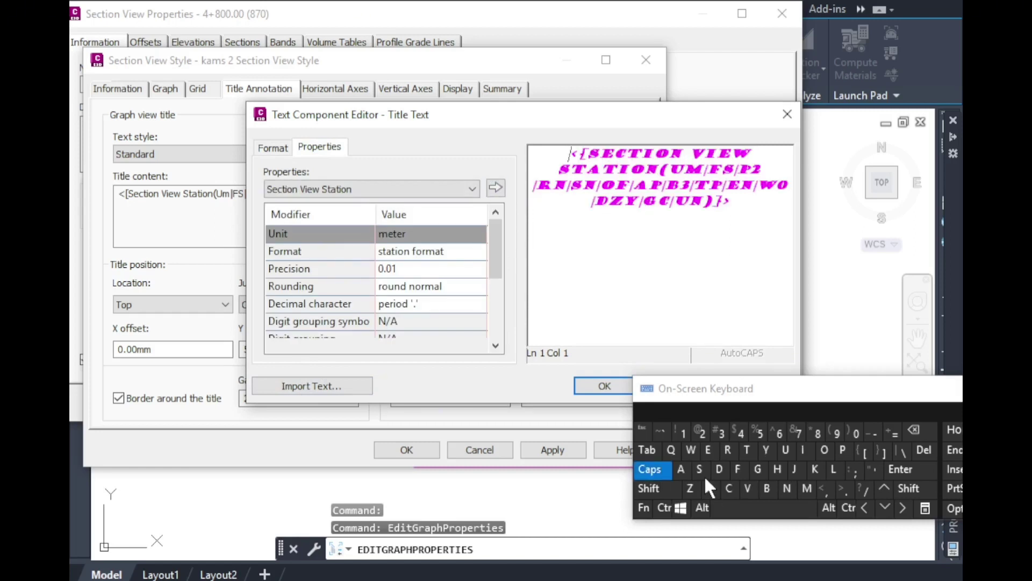
left_click(700, 470)
left_click(747, 449)
left_click(681, 469)
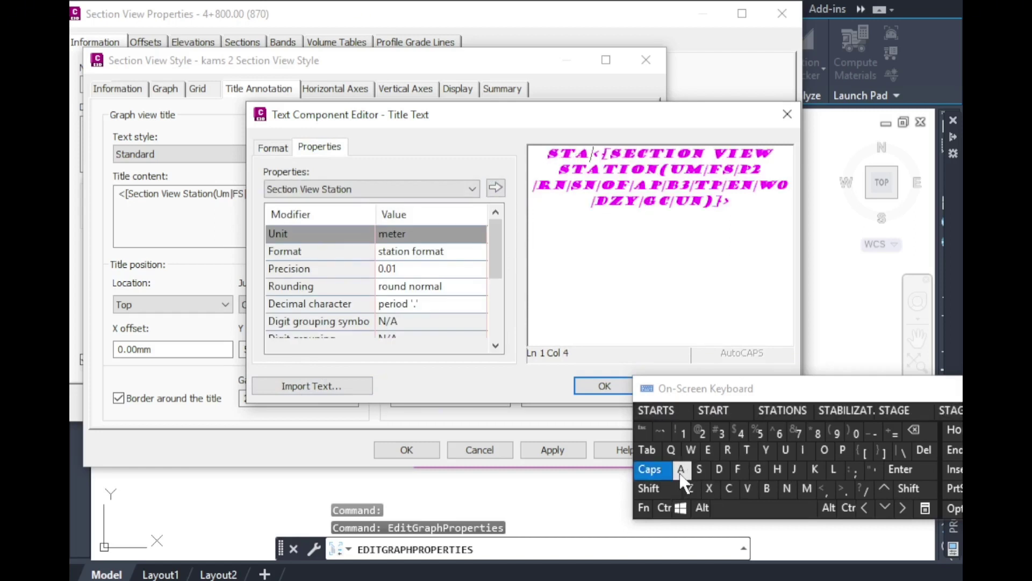
left_click(882, 434)
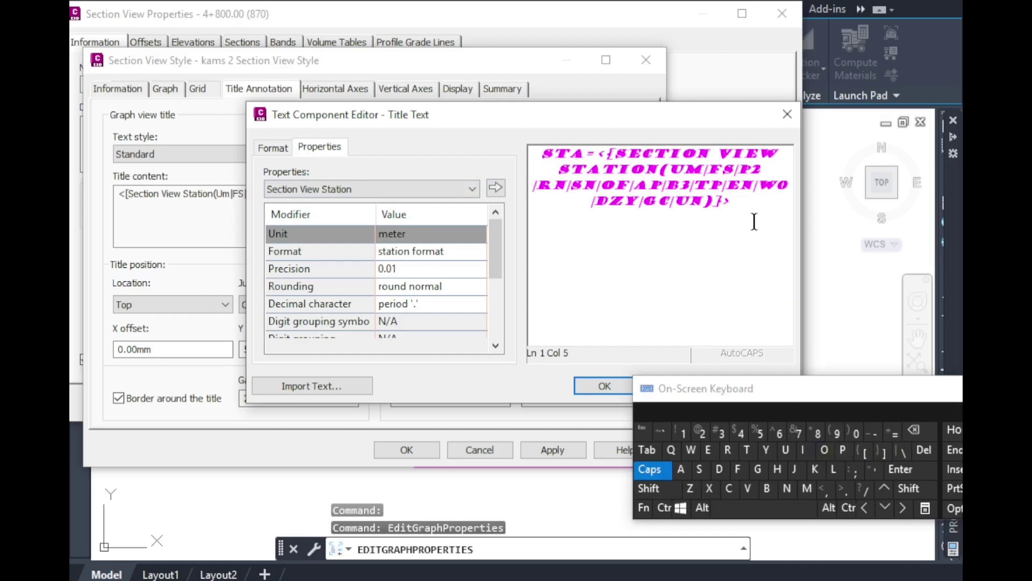
left_click_drag(779, 392, 823, 504)
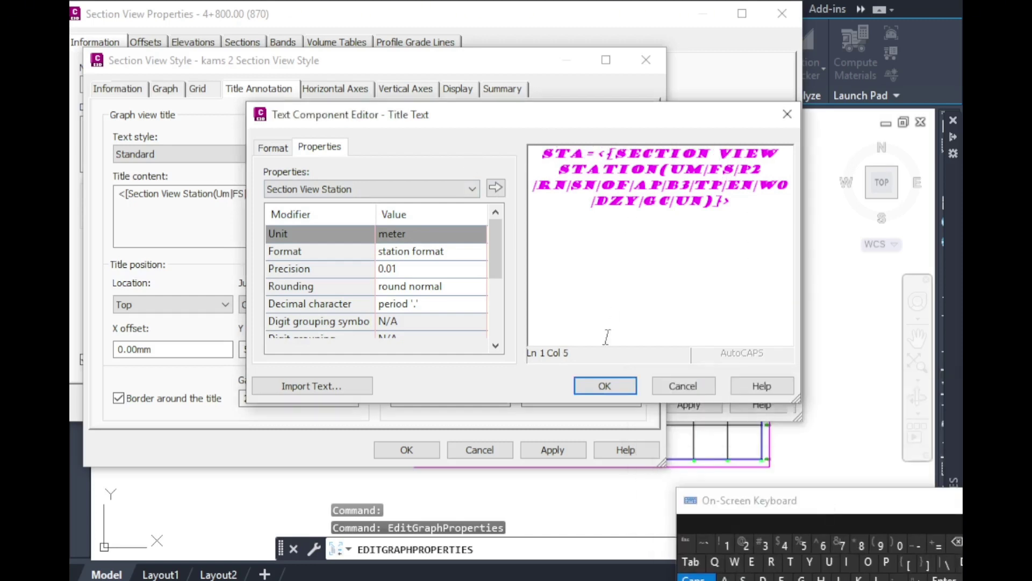
scroll(430, 317, "down", 3)
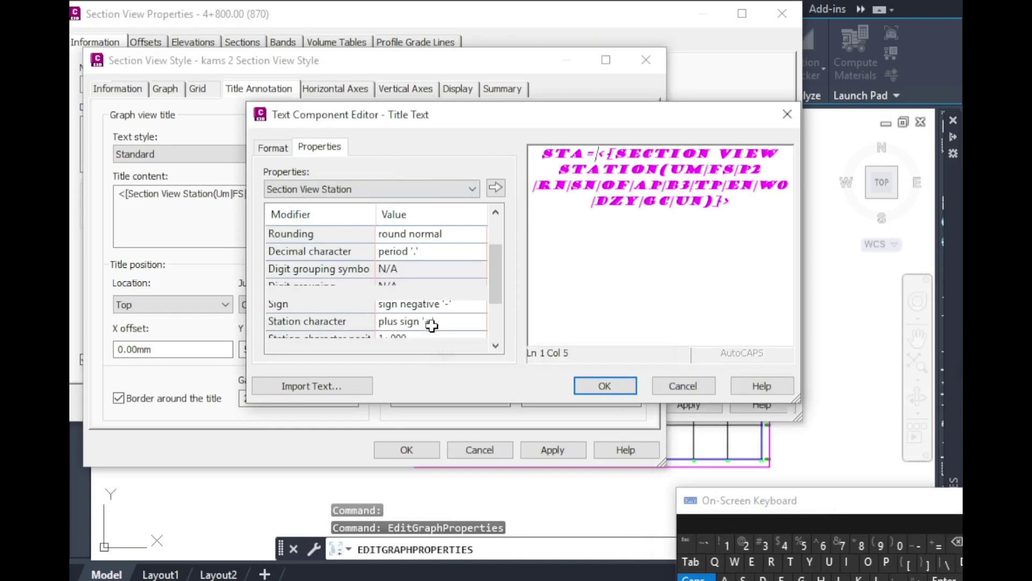
left_click(603, 386)
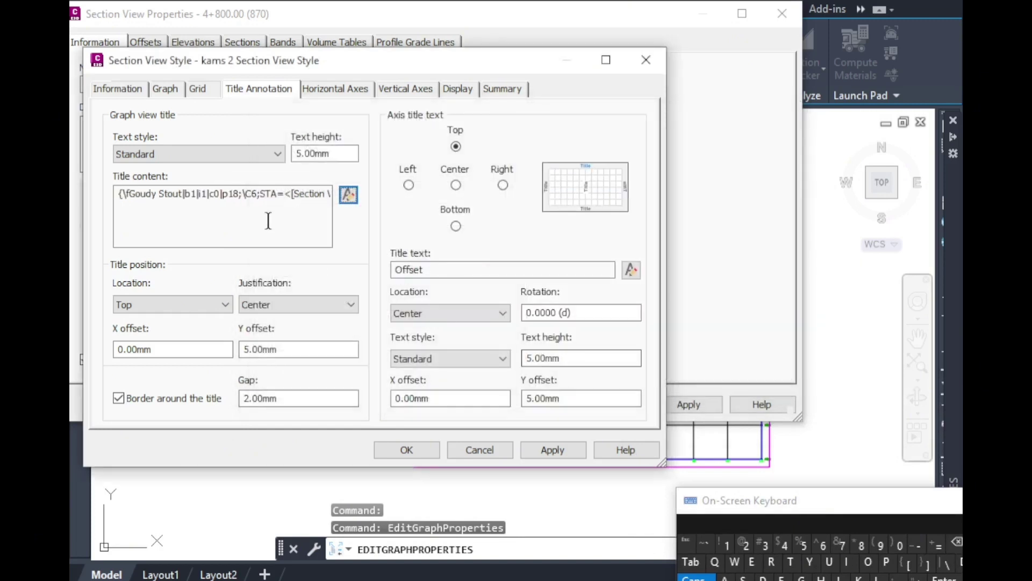
Set the graph view title's text height to 8 mm and its Y offset to 2 mm.
double_click(323, 154)
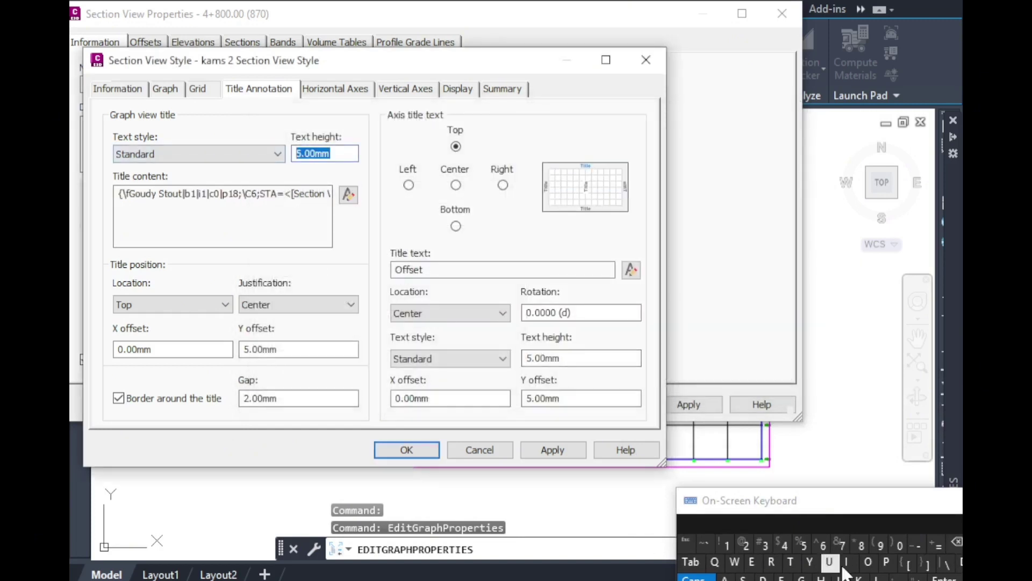
left_click(862, 546)
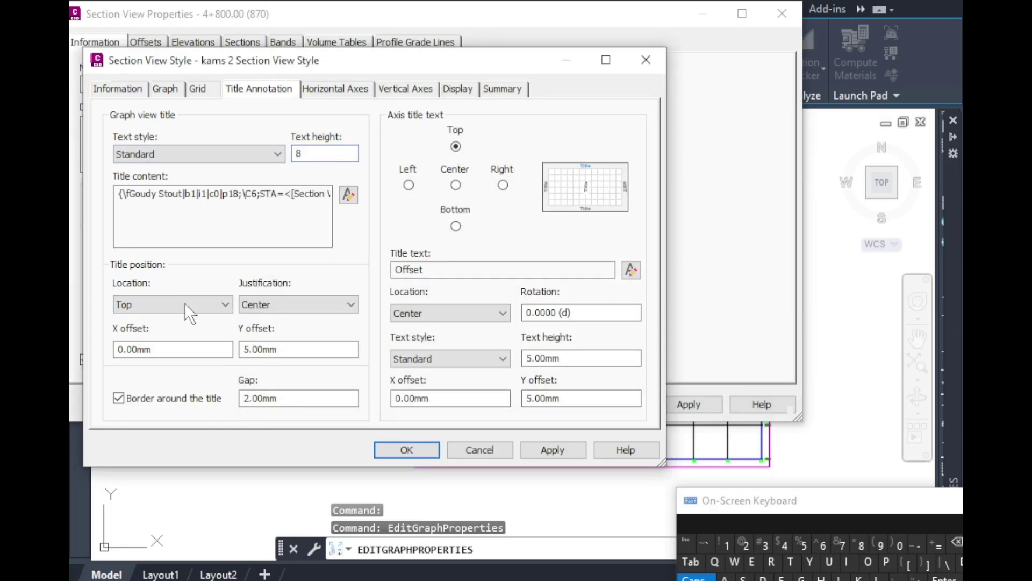
left_click(505, 185)
left_click(456, 148)
double_click(242, 349)
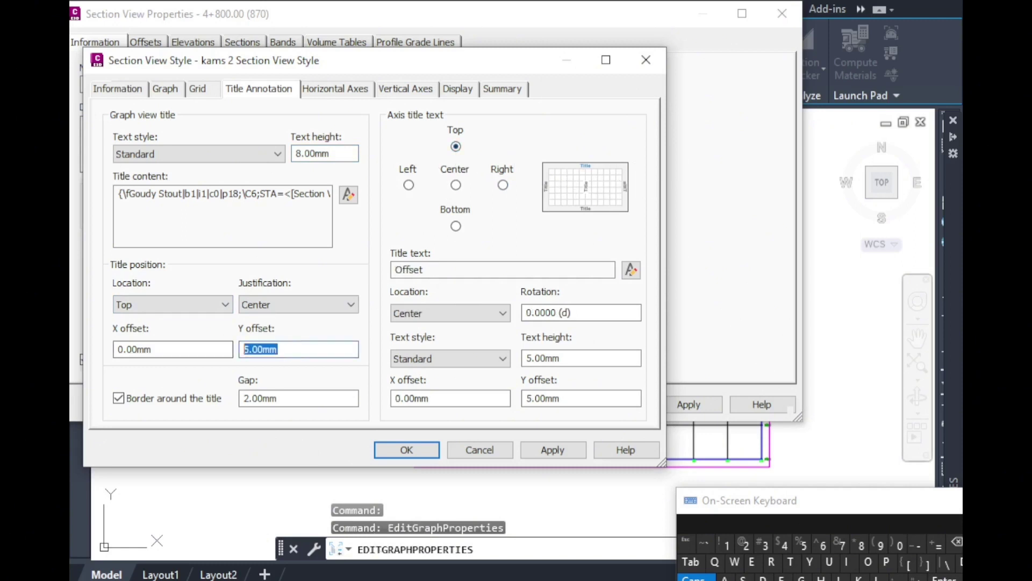
left_click(742, 546)
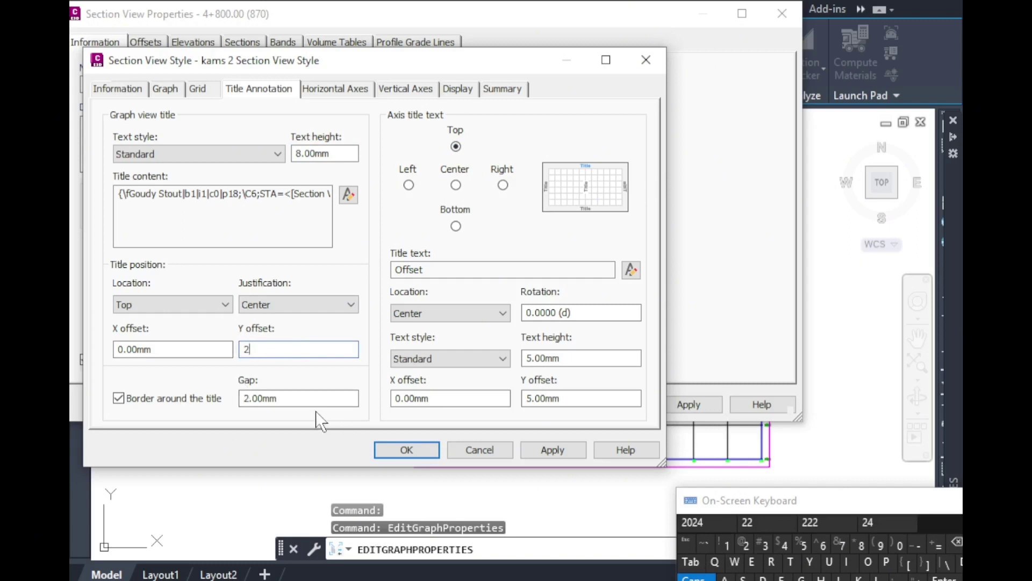
Remove the border around the title, and give the bottom horizontal axis's major ticks a 2 m interval and 1 mm size.
left_click(118, 398)
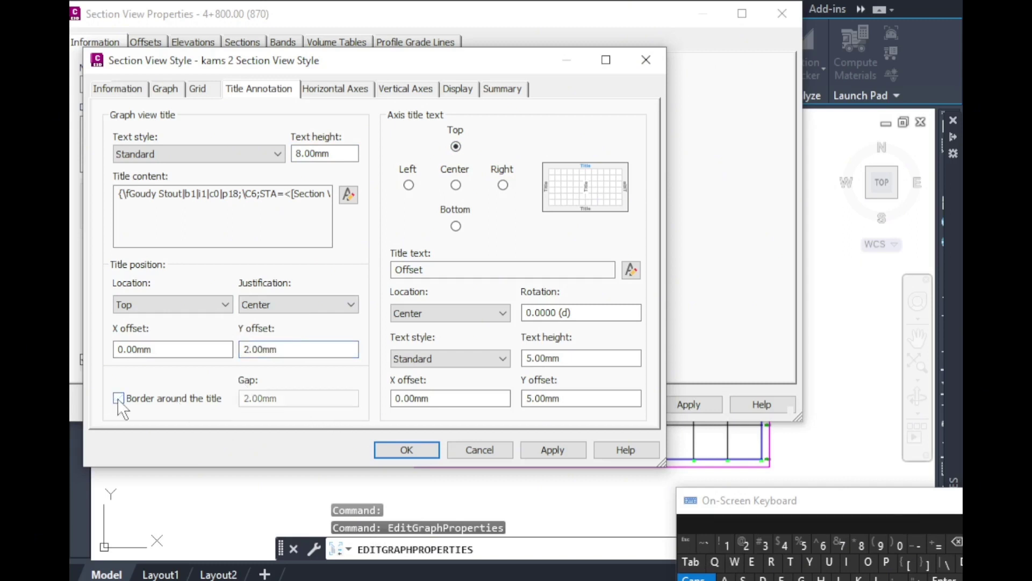
left_click(335, 89)
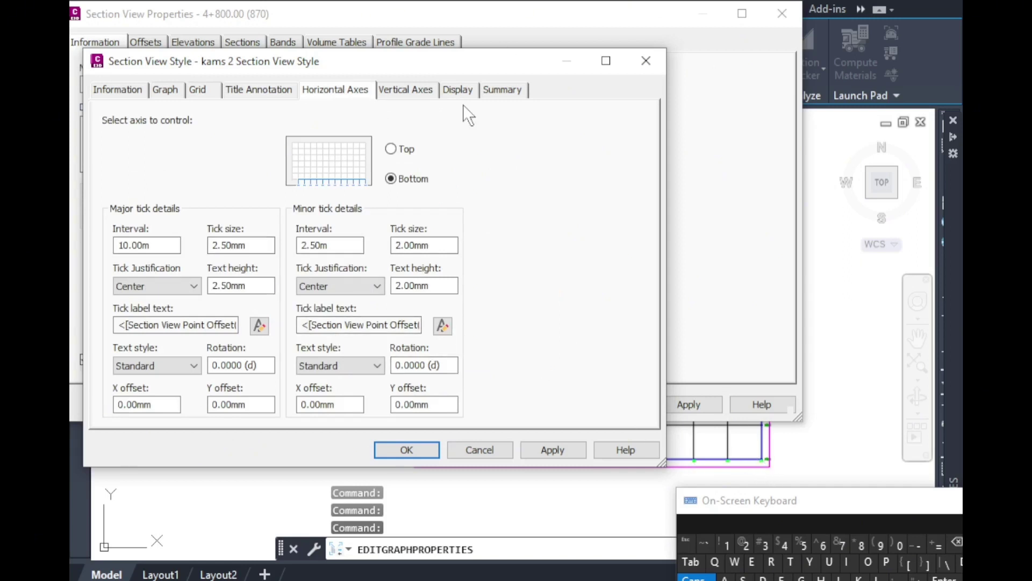
left_click_drag(154, 246, 119, 246)
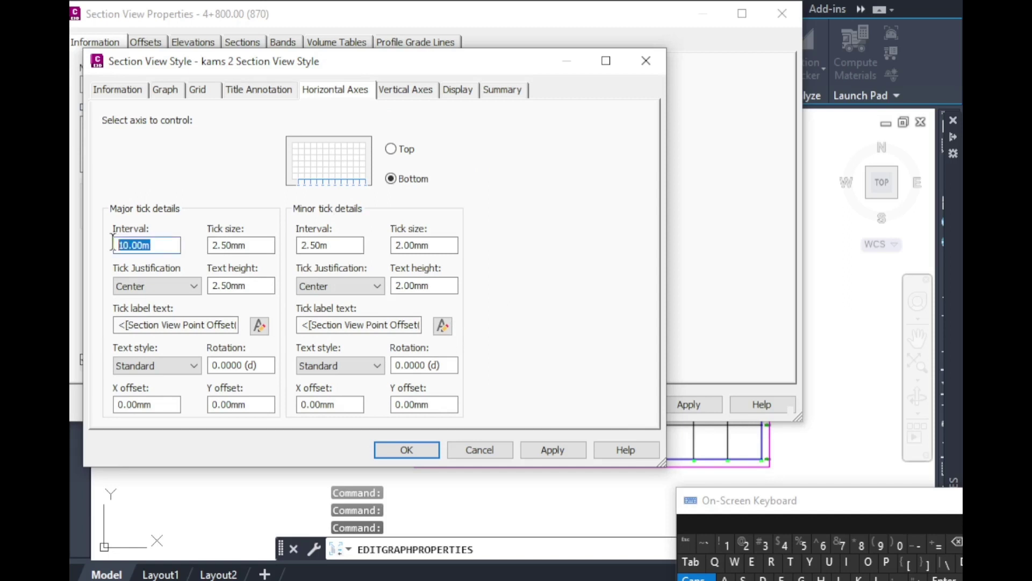
left_click(749, 548)
left_click(261, 243)
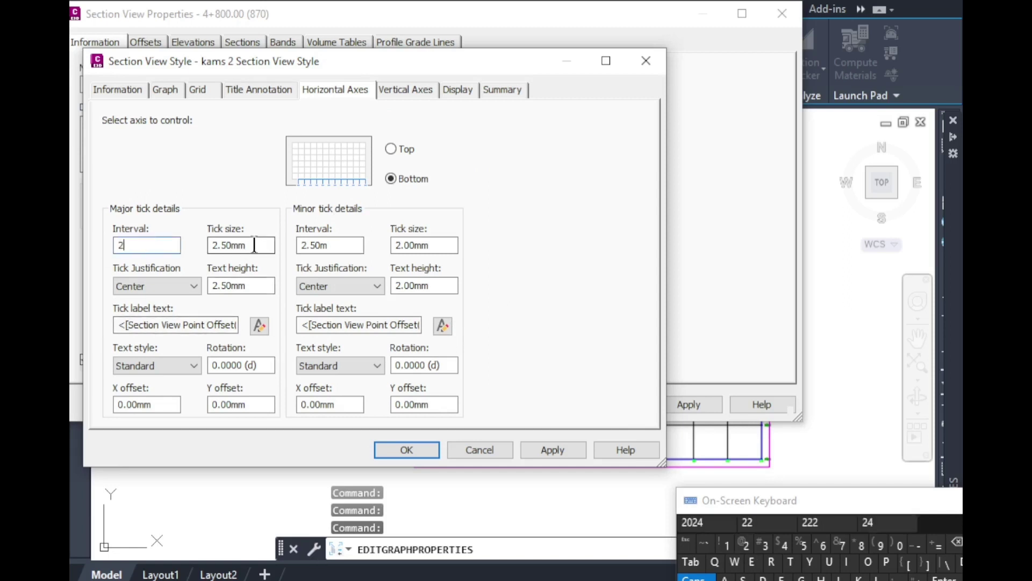
left_click_drag(224, 243, 205, 243)
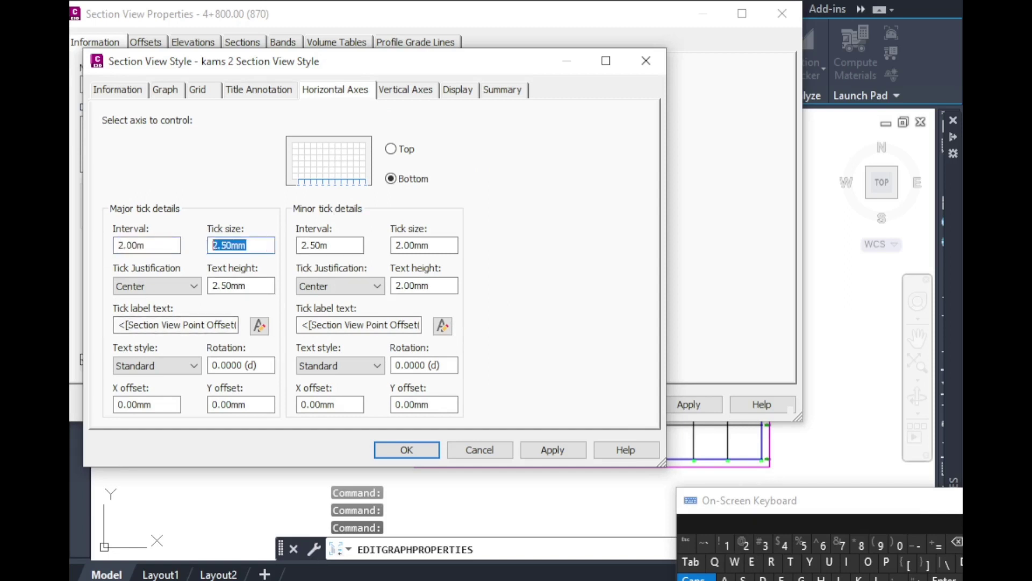
left_click(726, 545)
Set the bottom horizontal axis's minor ticks to a 1 m interval and a 1 mm tick size.
left_click_drag(347, 245, 301, 245)
left_click(746, 545)
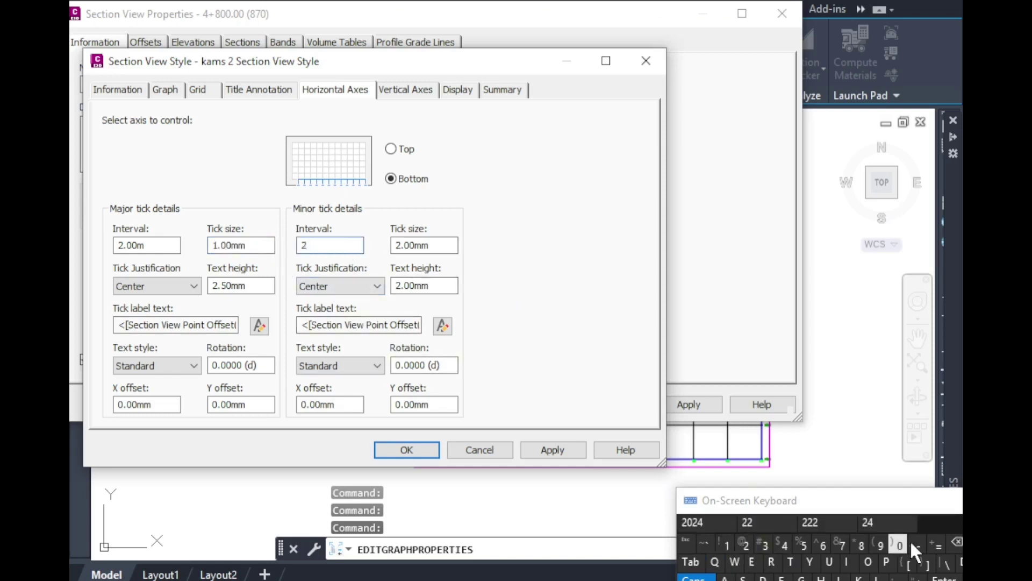
left_click_drag(916, 506, 751, 506)
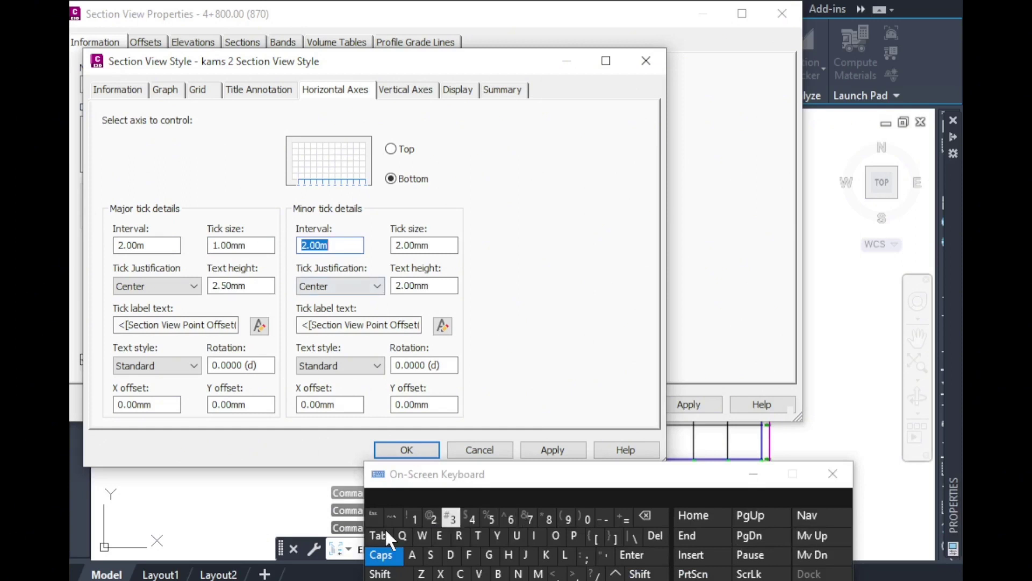
left_click(416, 517)
left_click(444, 245)
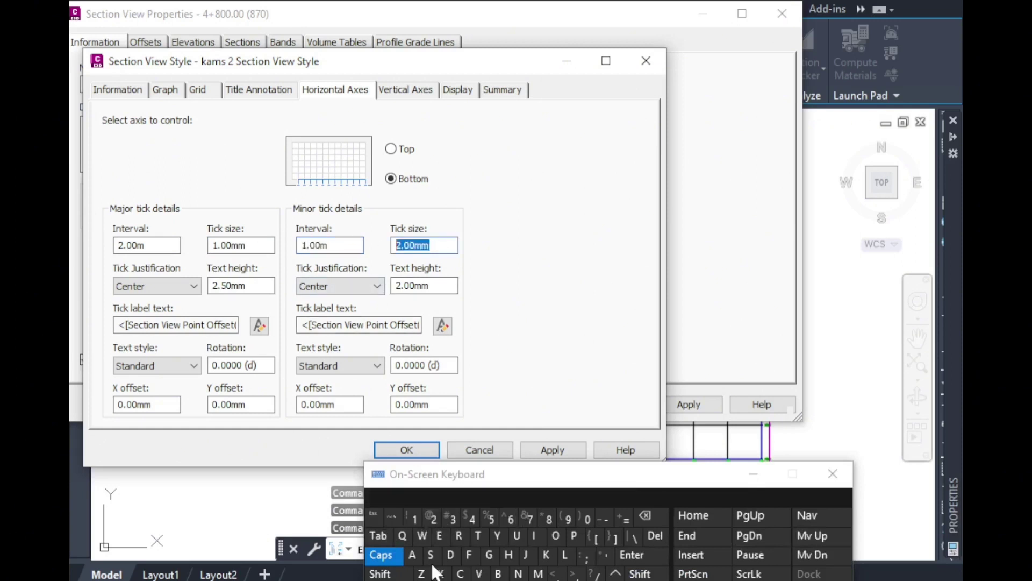
left_click(419, 518)
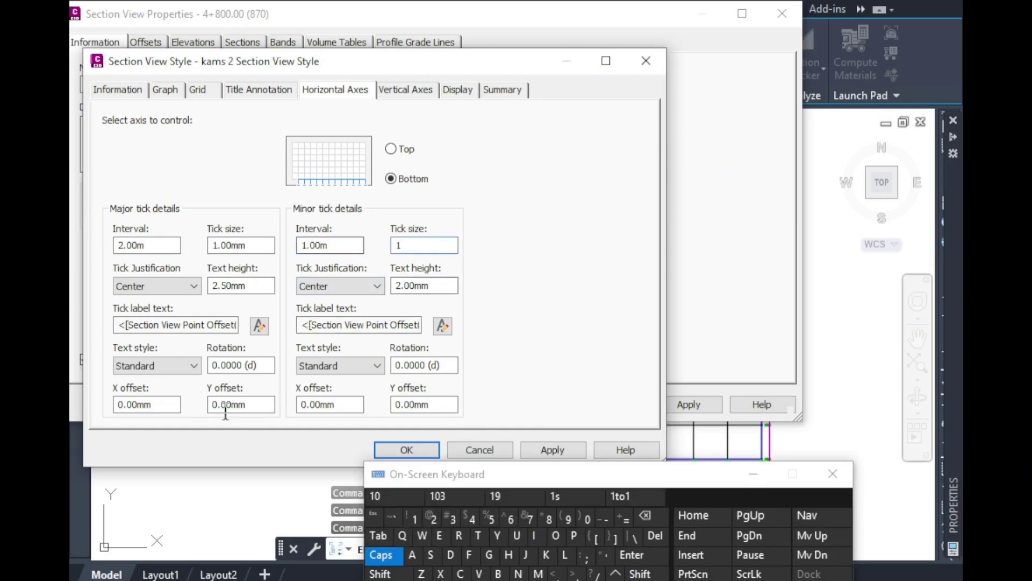
Accept the style edits and the section view properties to update the section view at 4+800.00.
left_click(410, 92)
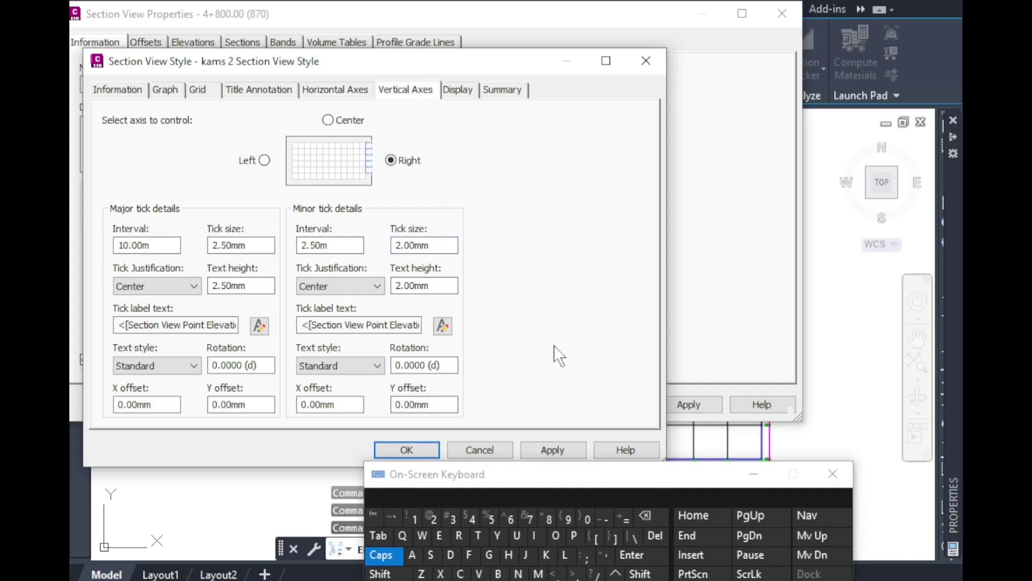
left_click(754, 474)
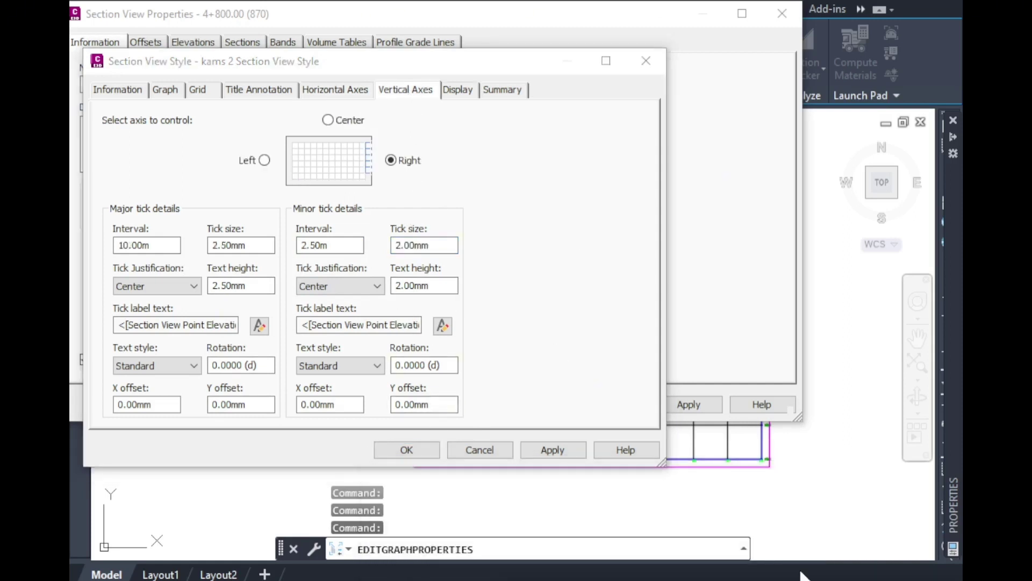
left_click(420, 451)
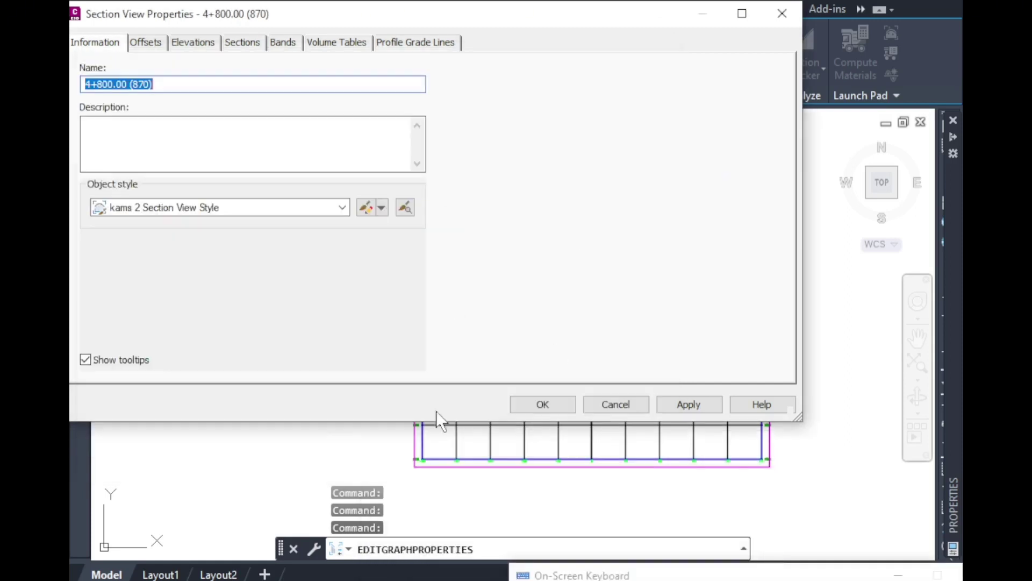
left_click(545, 404)
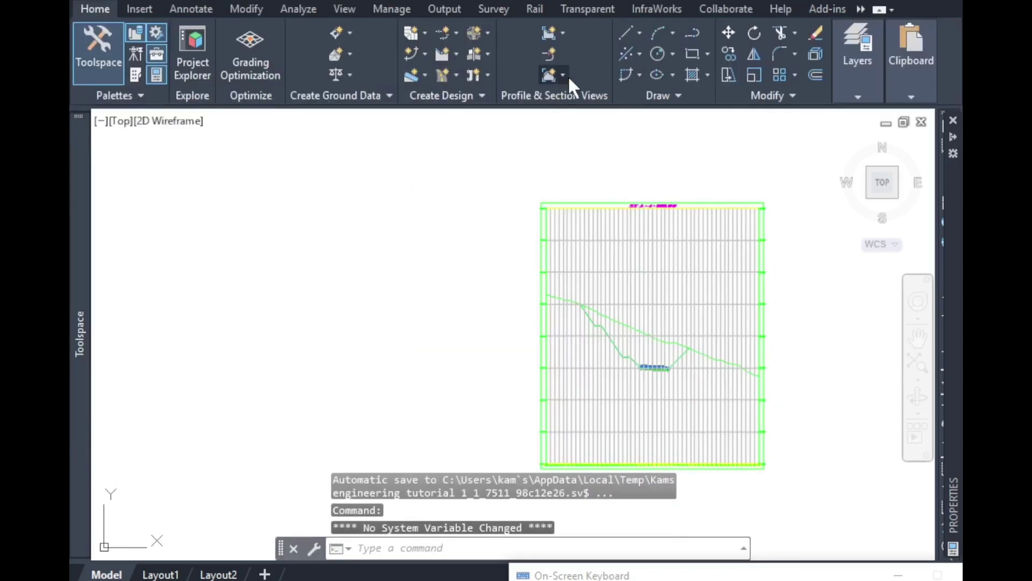
Split the model space into two vertical viewports.
left_click(346, 8)
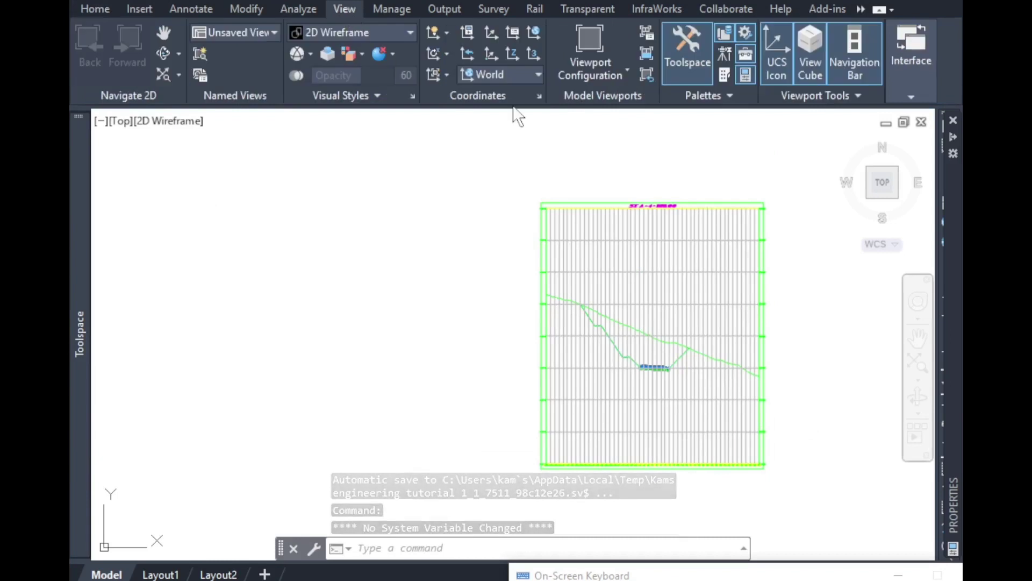
left_click(626, 69)
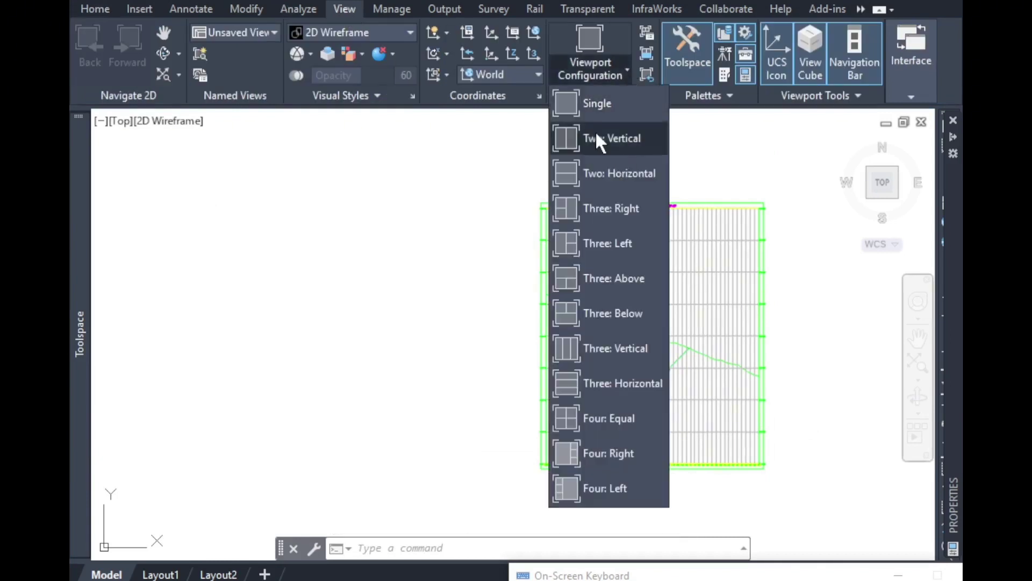
left_click(626, 139)
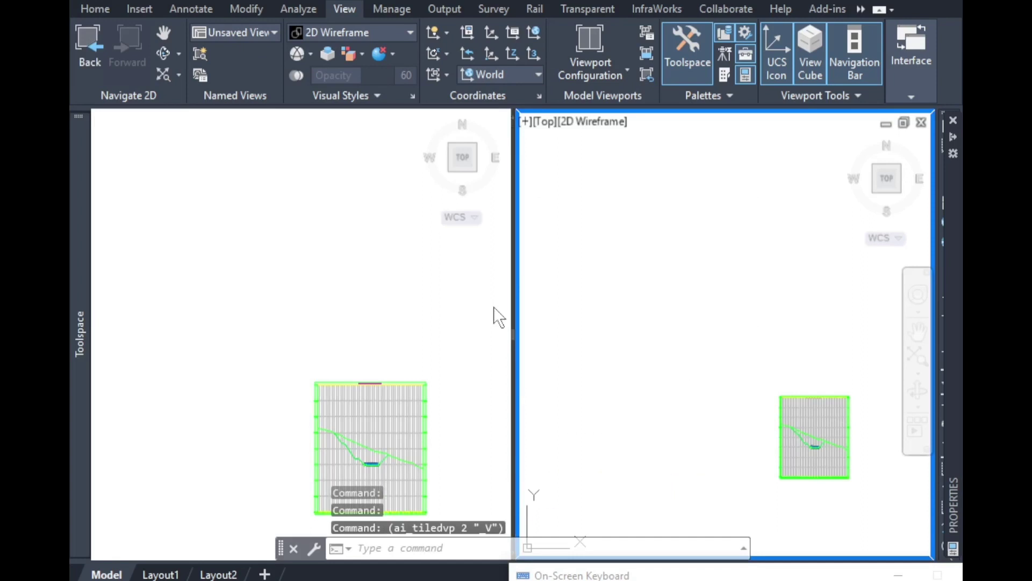
scroll(616, 350, "down", 4)
scroll(644, 375, "up", 2)
scroll(698, 402, "up", 8)
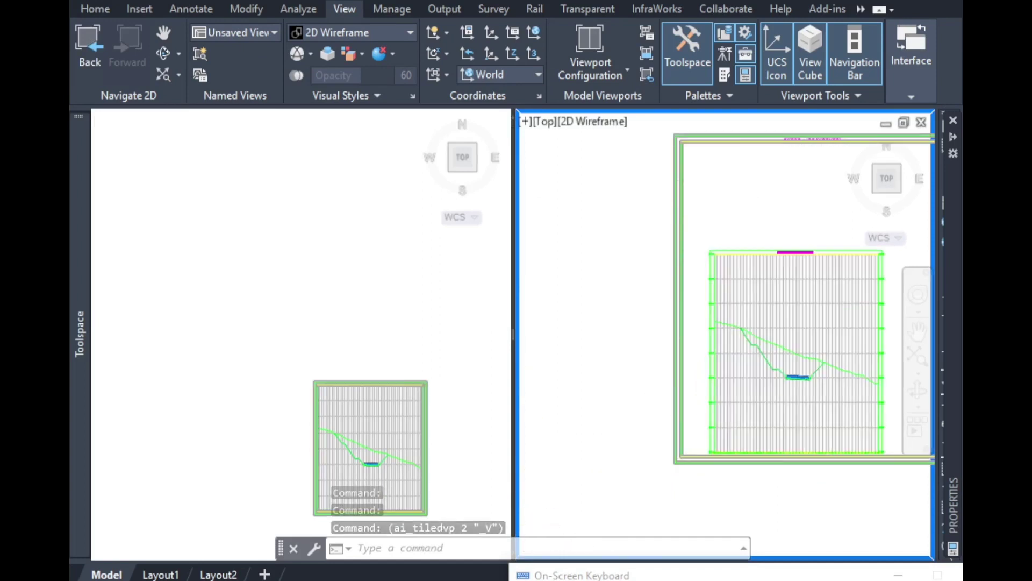
scroll(694, 377, "down", 3)
scroll(731, 344, "up", 3)
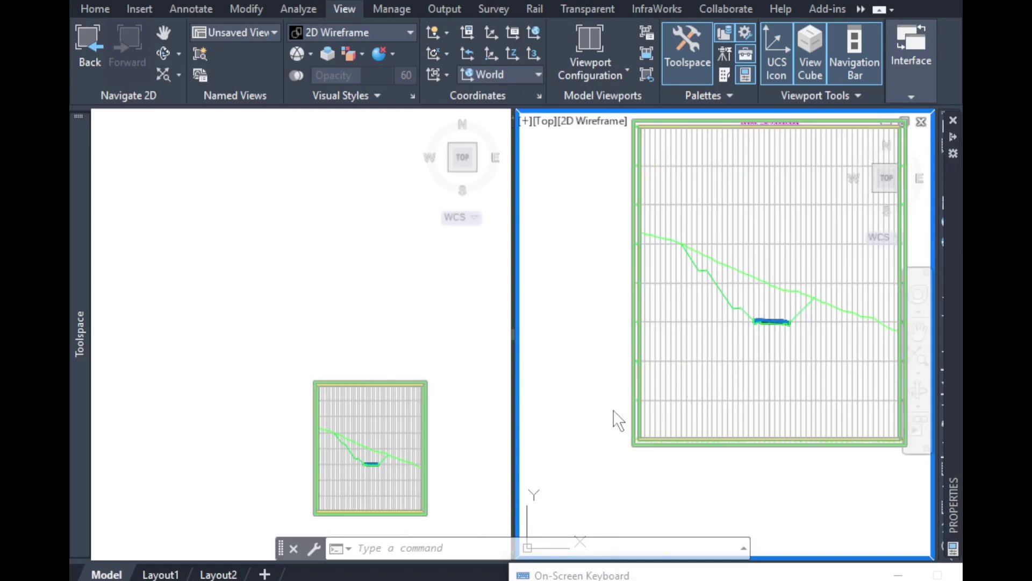
Open the kams 2 Section View Style for editing from the properties of the section view at 4+800.00.
left_click(638, 322)
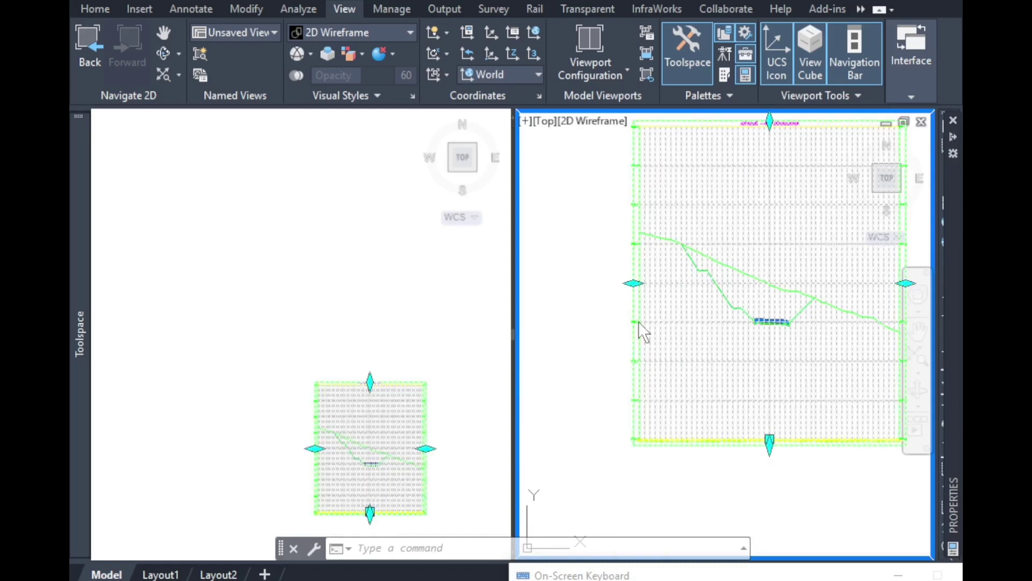
right_click(638, 321)
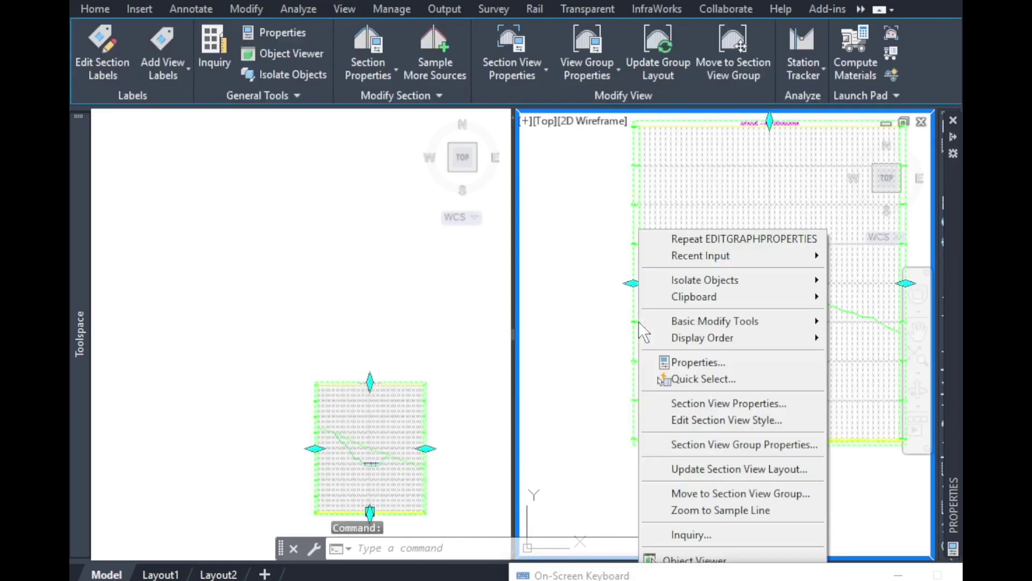
left_click(731, 405)
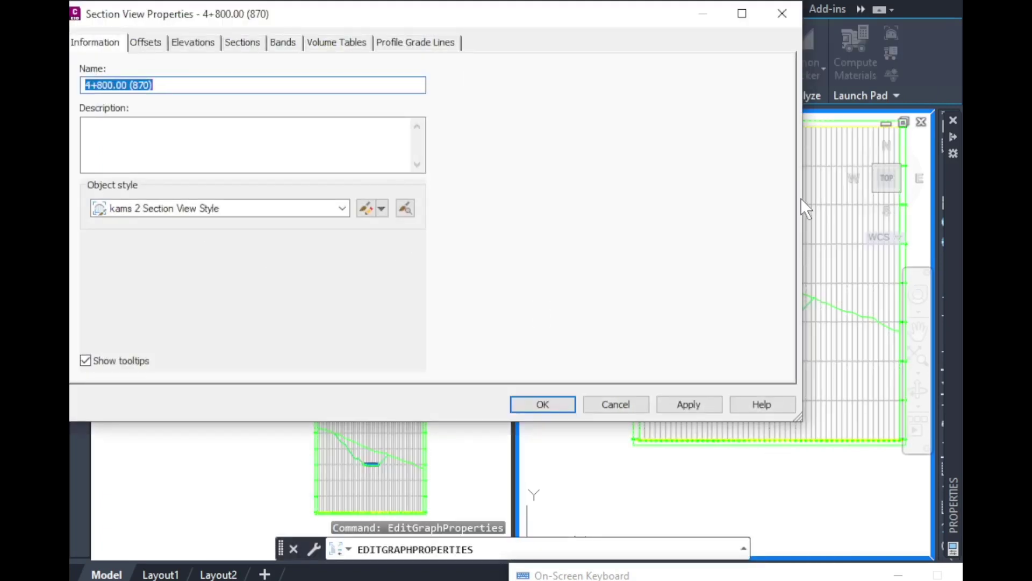
left_click_drag(599, 186, 529, 207)
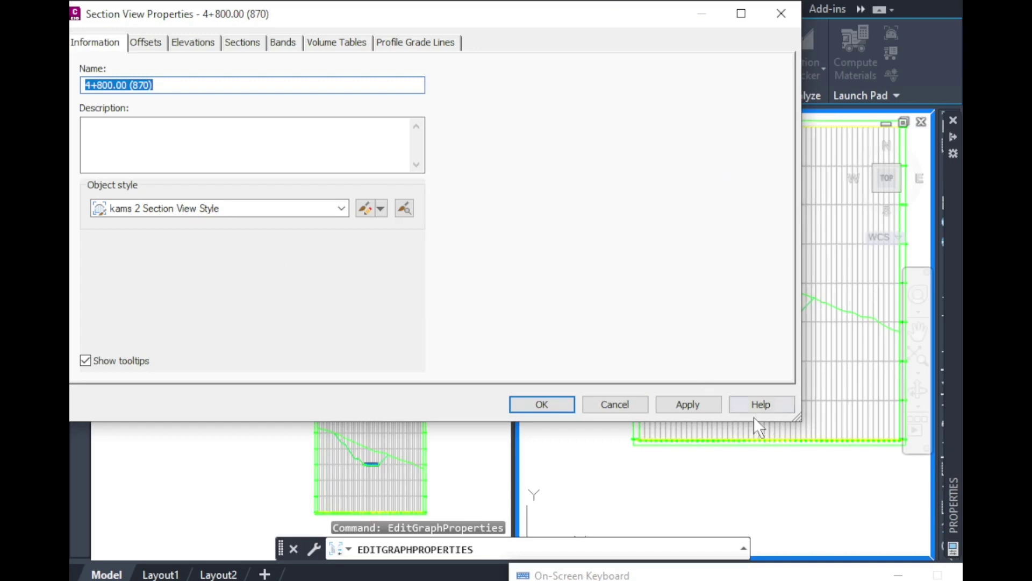
left_click_drag(800, 418, 653, 380)
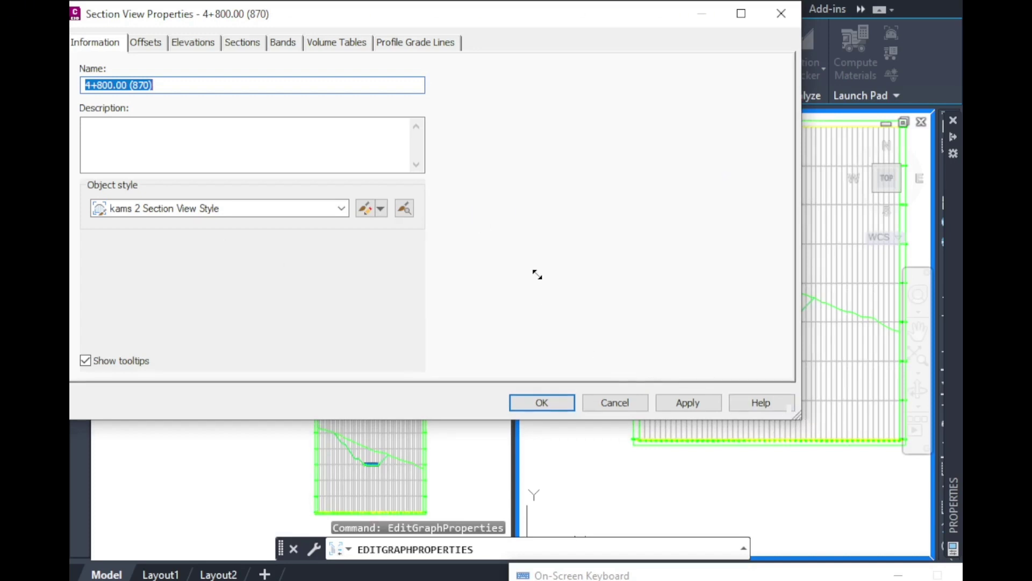
left_click_drag(370, 21, 347, 32)
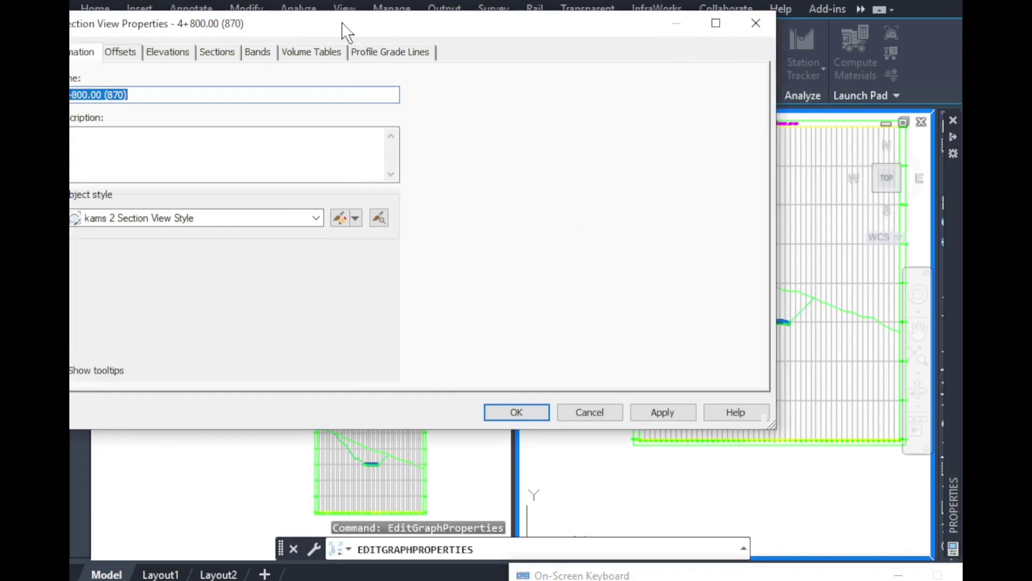
left_click(355, 217)
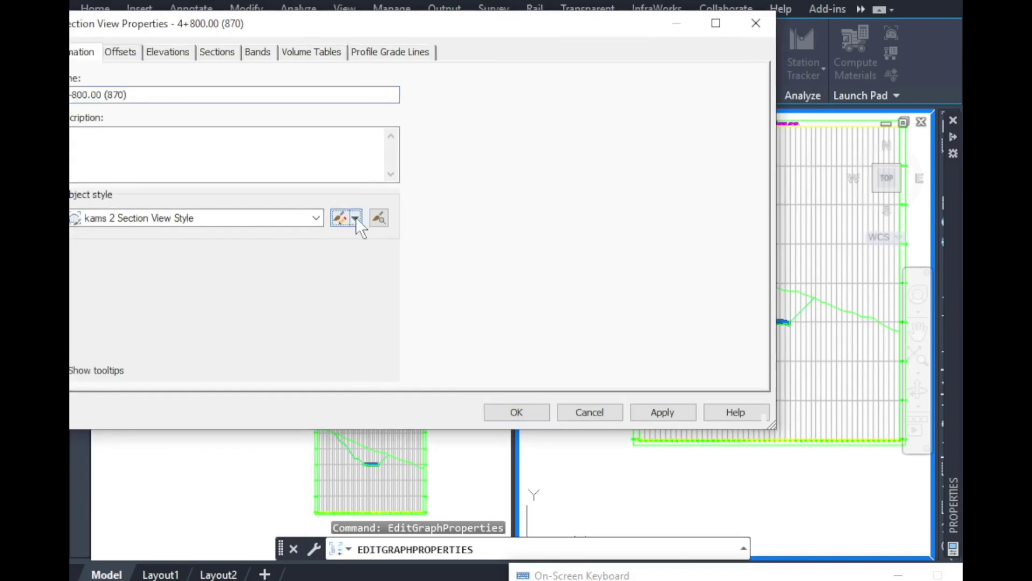
left_click(356, 218)
left_click(382, 279)
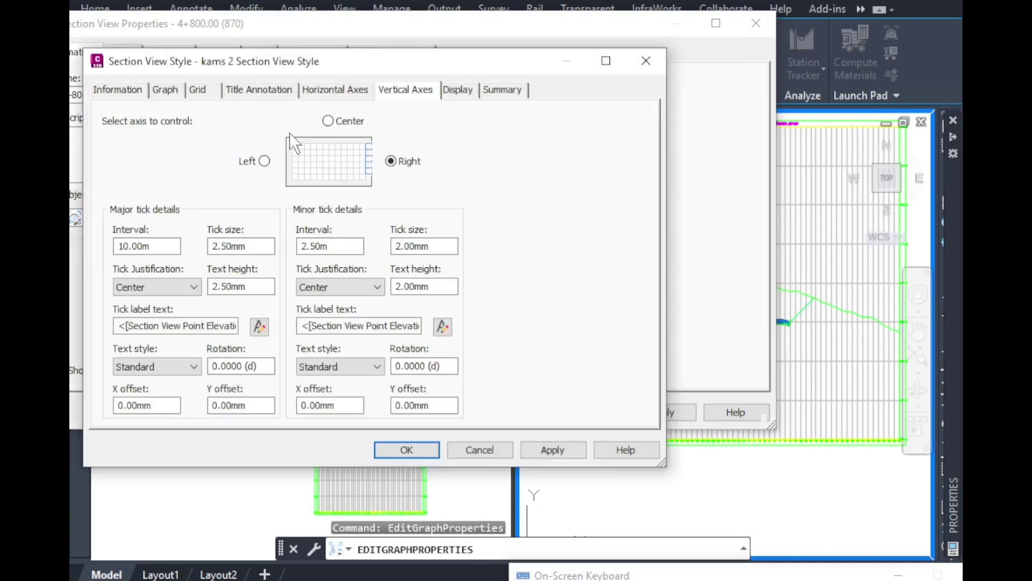
Set the right vertical axis's major ticks to a 2 m interval and a 1 mm tick size.
left_click(254, 89)
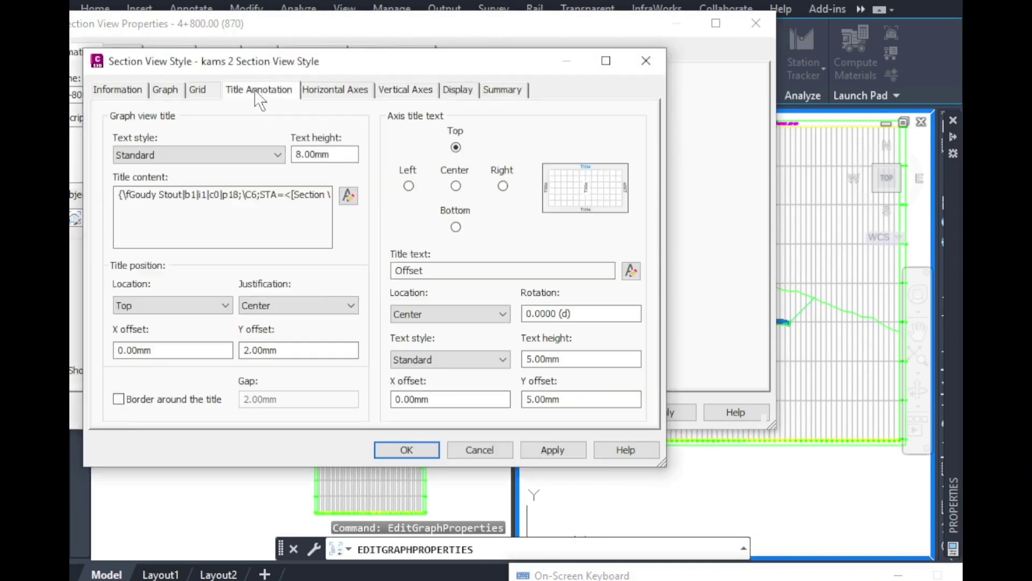
left_click(333, 89)
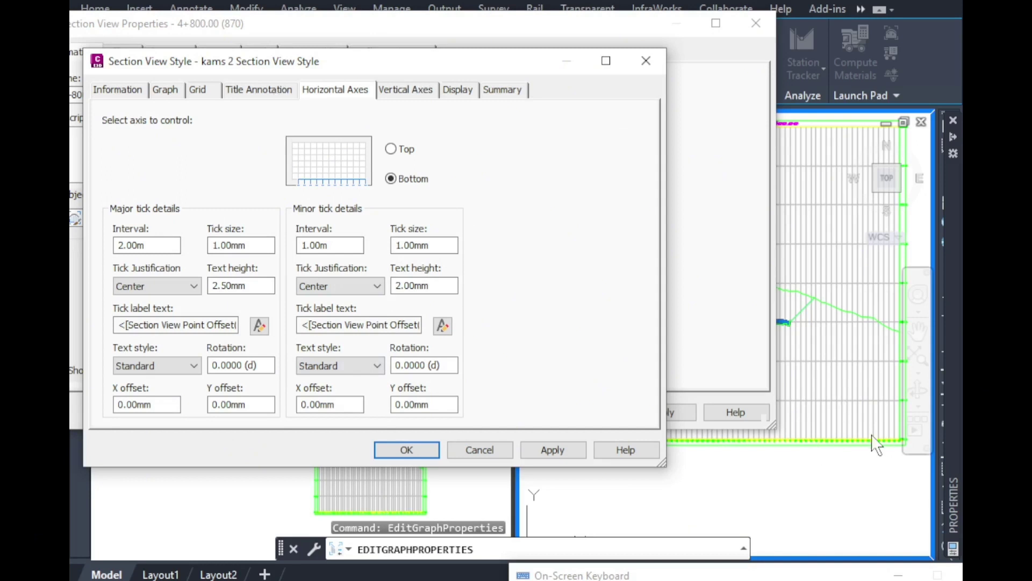
left_click(403, 91)
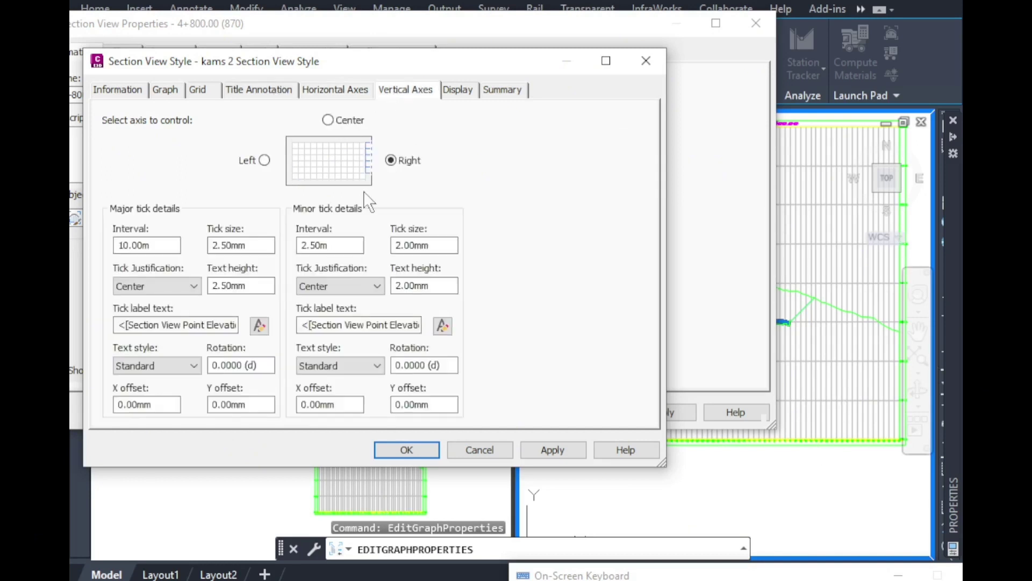
left_click(265, 160)
left_click(532, 575)
left_click_drag(531, 575, 221, 506)
double_click(161, 244)
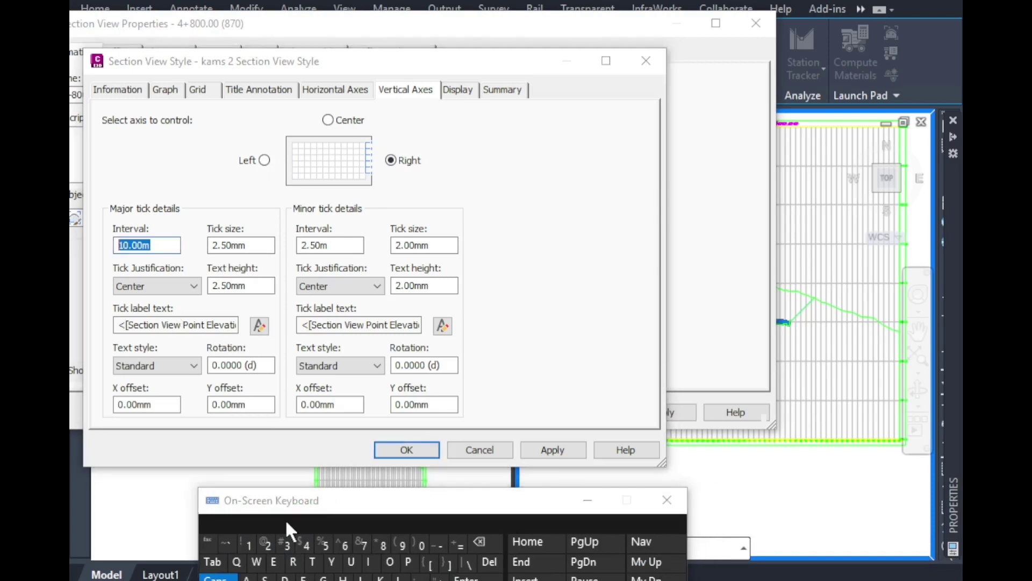
left_click(265, 543)
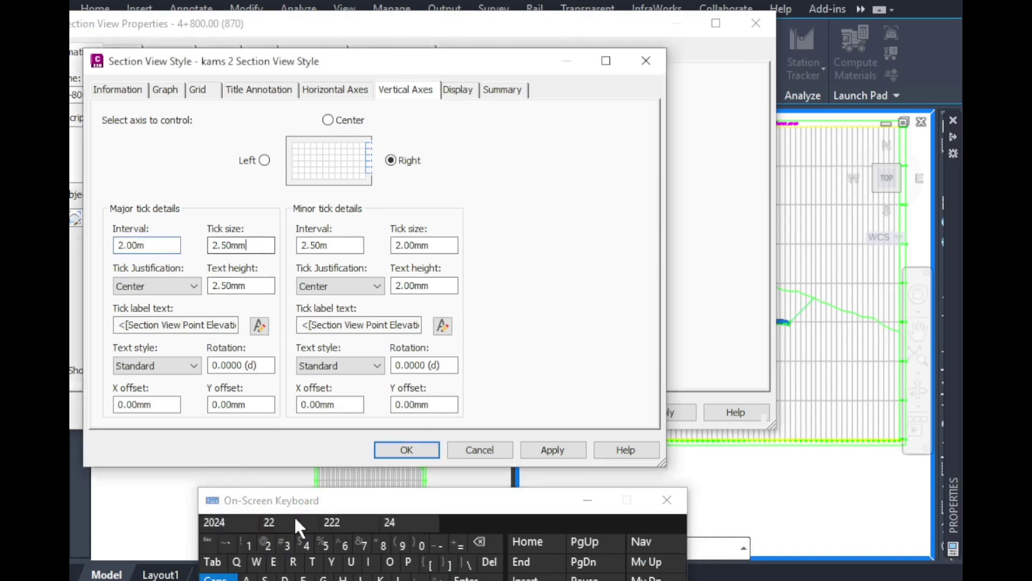
type("1")
Set the right vertical axis's minor ticks to a 1 m interval and a 1 mm tick size.
double_click(322, 245)
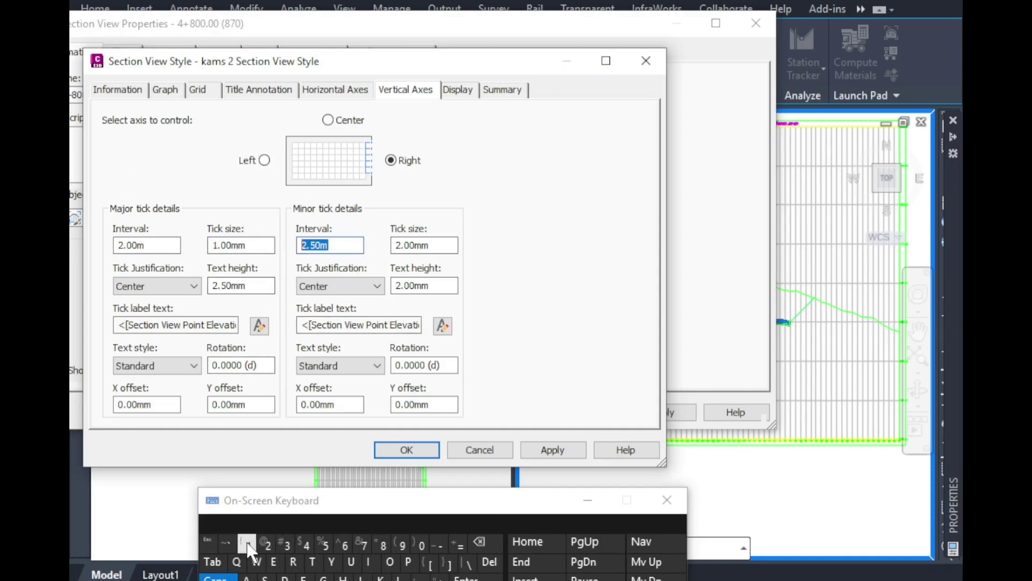
type("11")
double_click(433, 245)
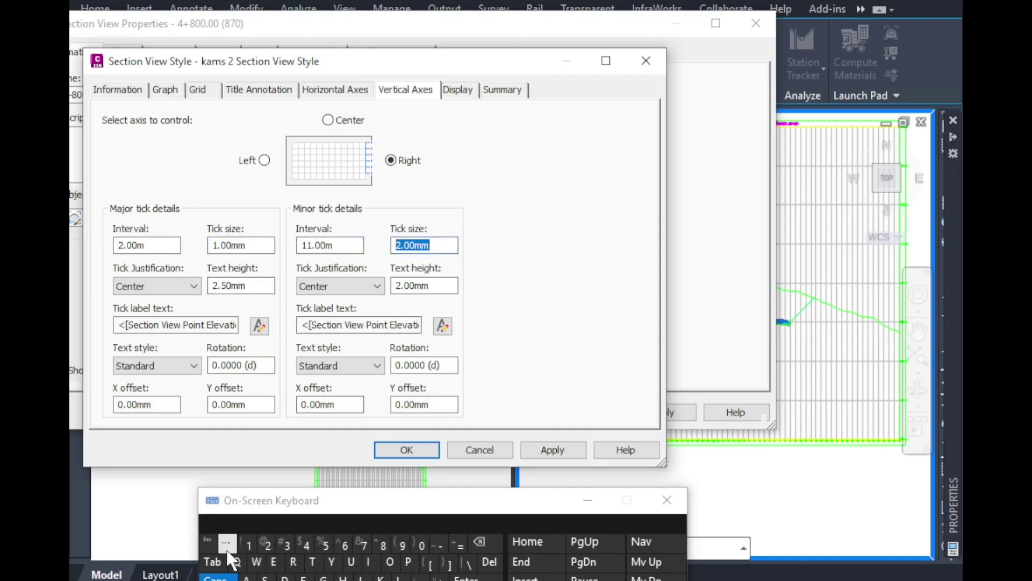
type("1")
left_click(313, 245)
left_click(484, 541)
double_click(346, 247)
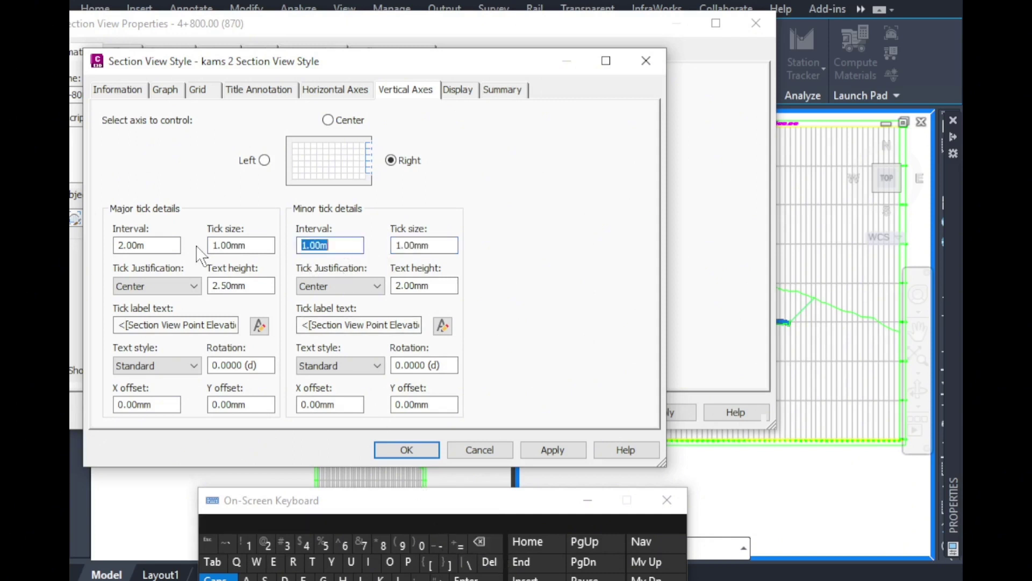
Set the text height of the right vertical axis's major tick labels to 2 mm.
left_click(267, 284)
double_click(214, 284)
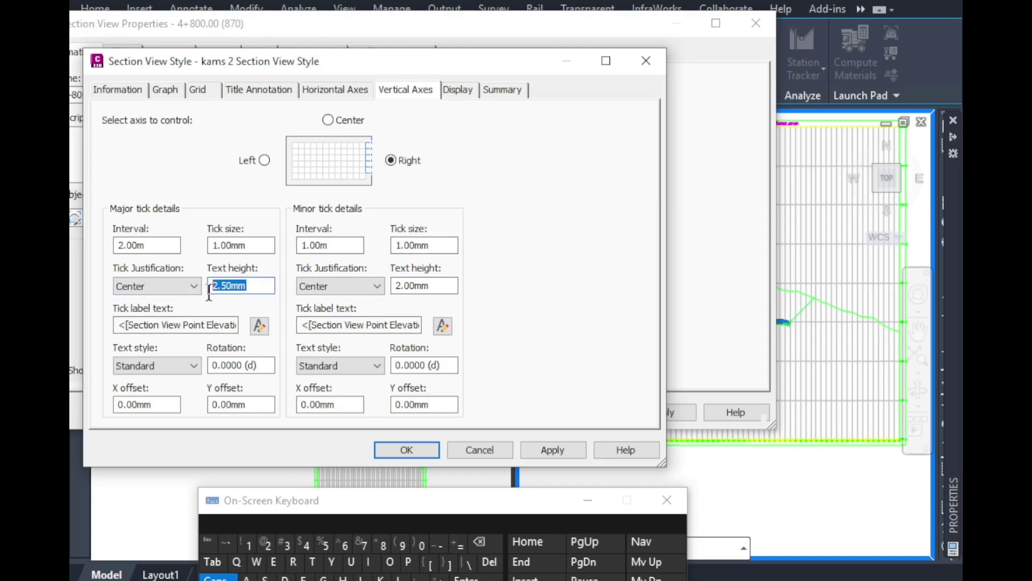
left_click(265, 544)
Change the right axis's major tick label text to show the section view point elevation with a precision of 1.
left_click(232, 325)
left_click(260, 324)
left_click_drag(771, 252, 476, 123)
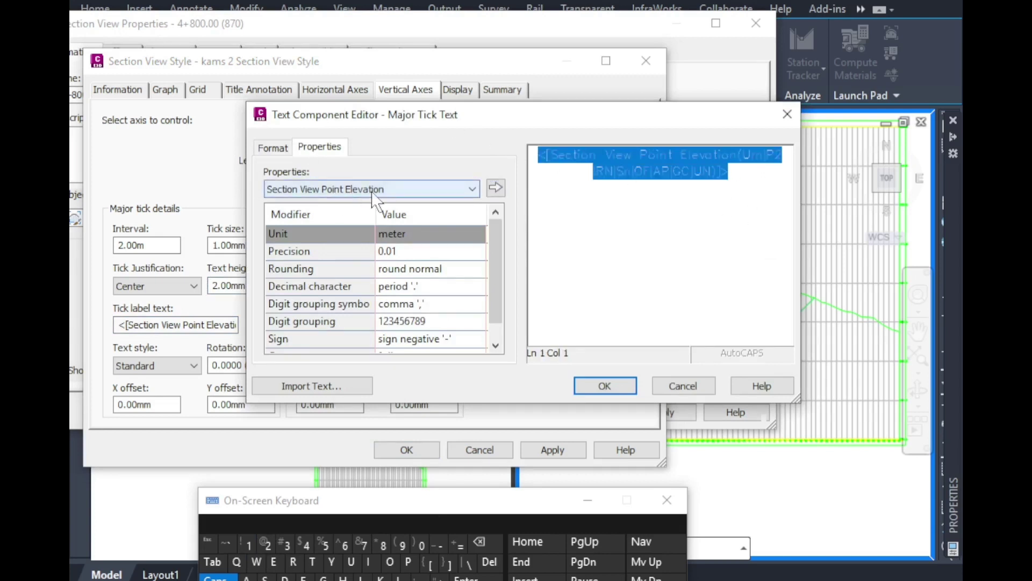
left_click(402, 252)
left_click(383, 267)
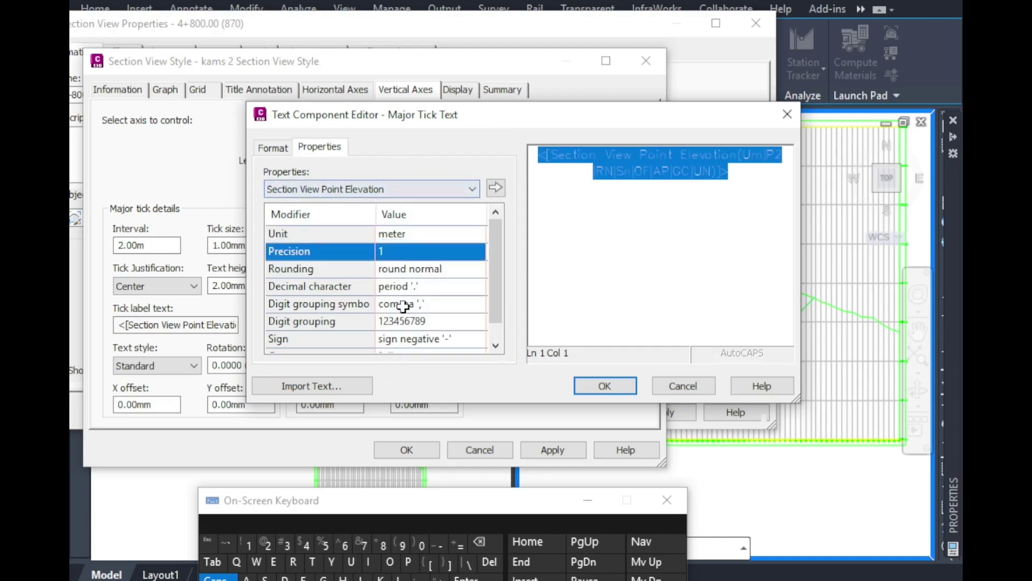
left_click(495, 184)
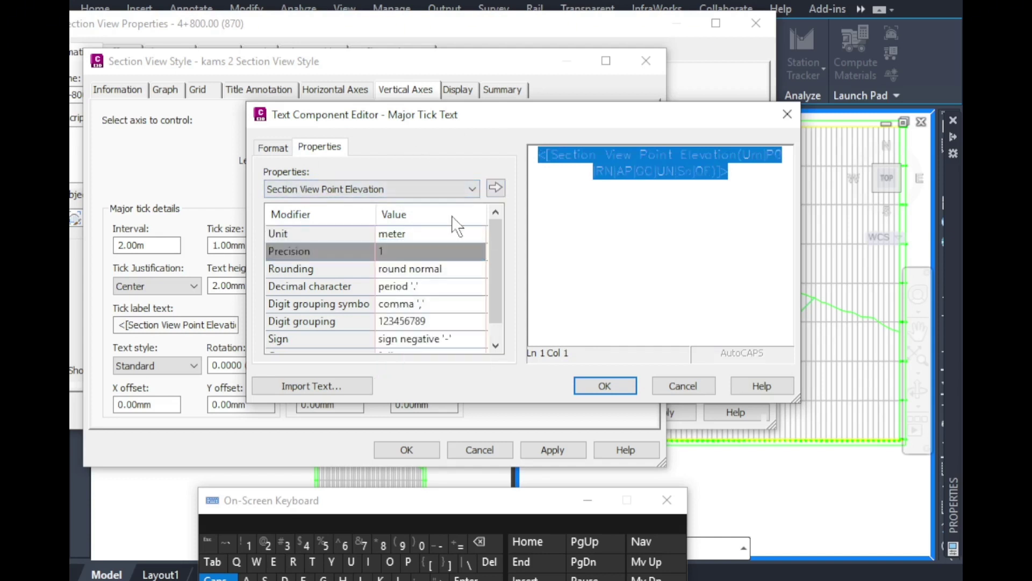
Change the font of the right axis's major tick label text to Cambria.
left_click(272, 148)
left_click(311, 257)
scroll(326, 346, "up", 5)
scroll(330, 349, "up", 20)
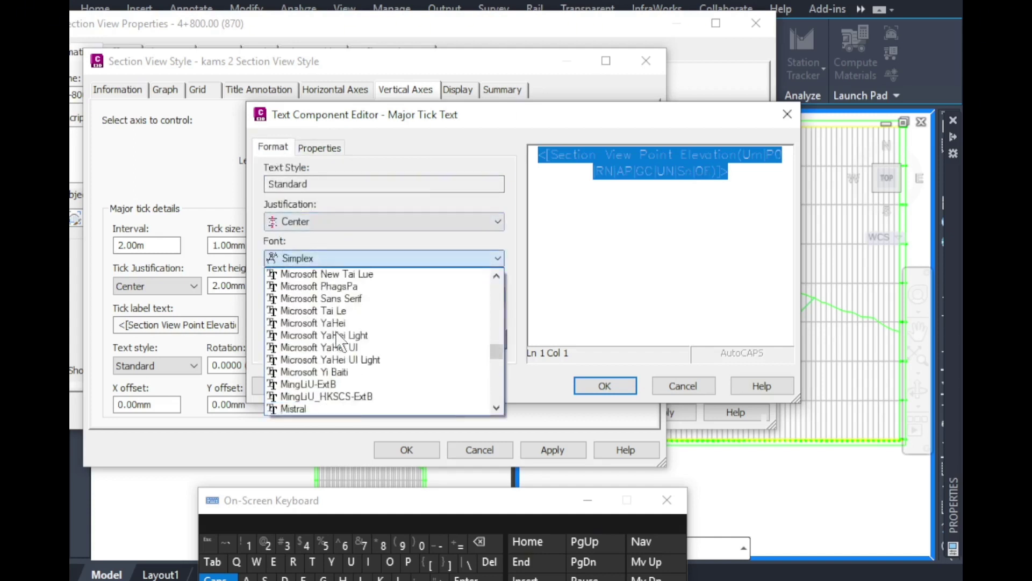
scroll(339, 322, "up", 20)
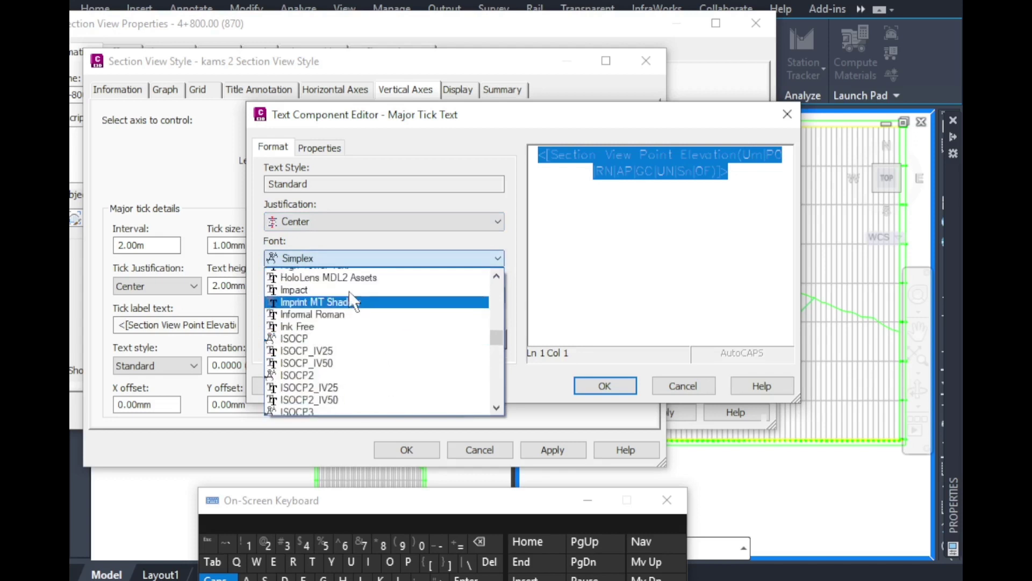
scroll(348, 306, "up", 15)
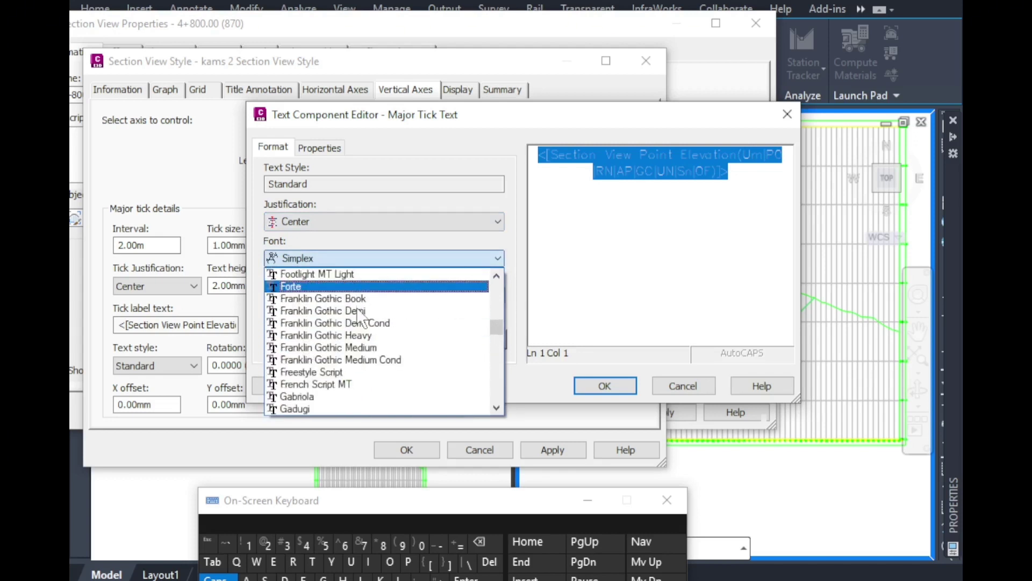
scroll(309, 342, "up", 2)
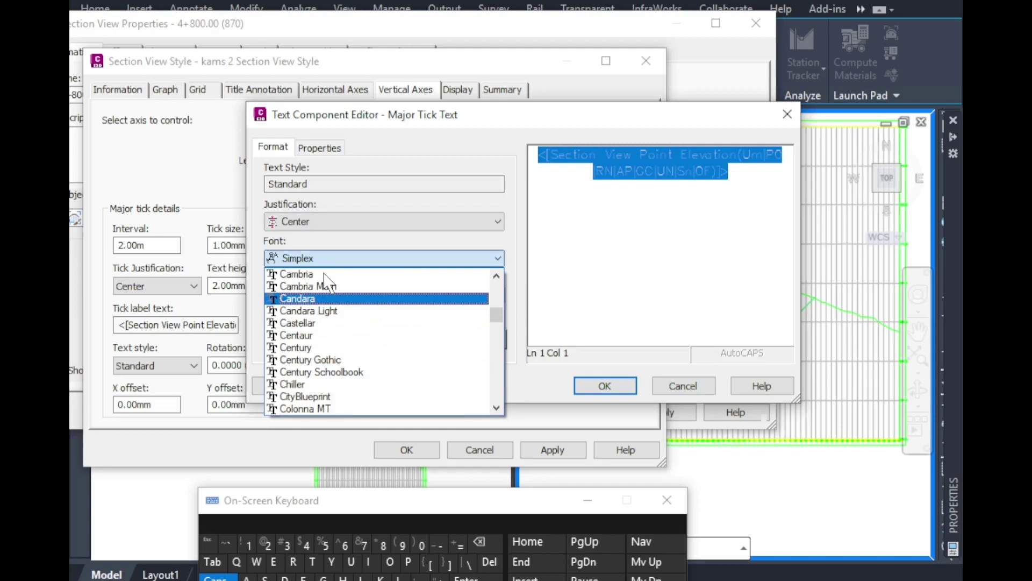
left_click(301, 274)
Make the right axis's major tick label text red, bold and italic, and accept the edited label text.
left_click(305, 294)
left_click(307, 295)
left_click(314, 293)
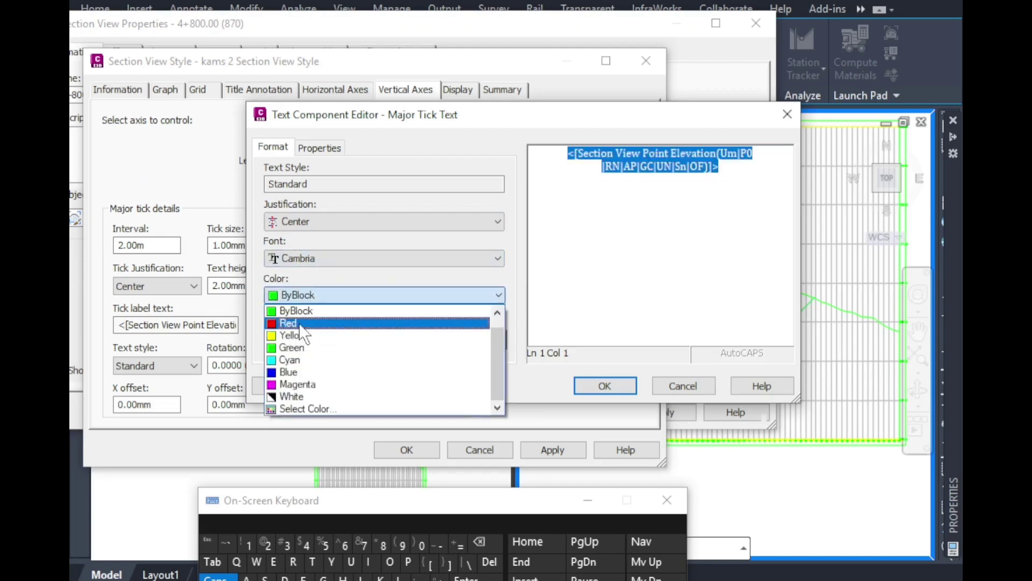
left_click(300, 325)
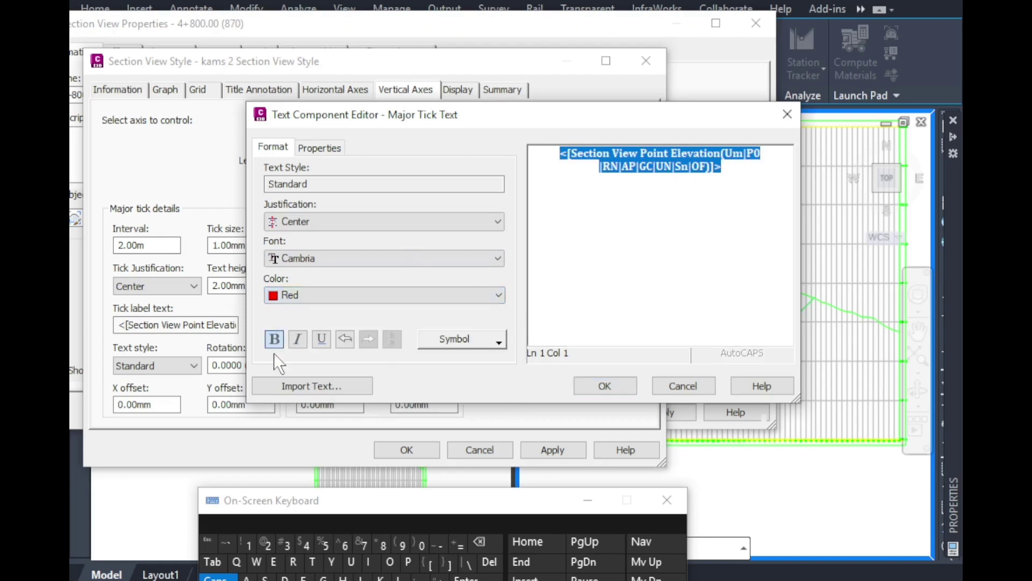
left_click(299, 340)
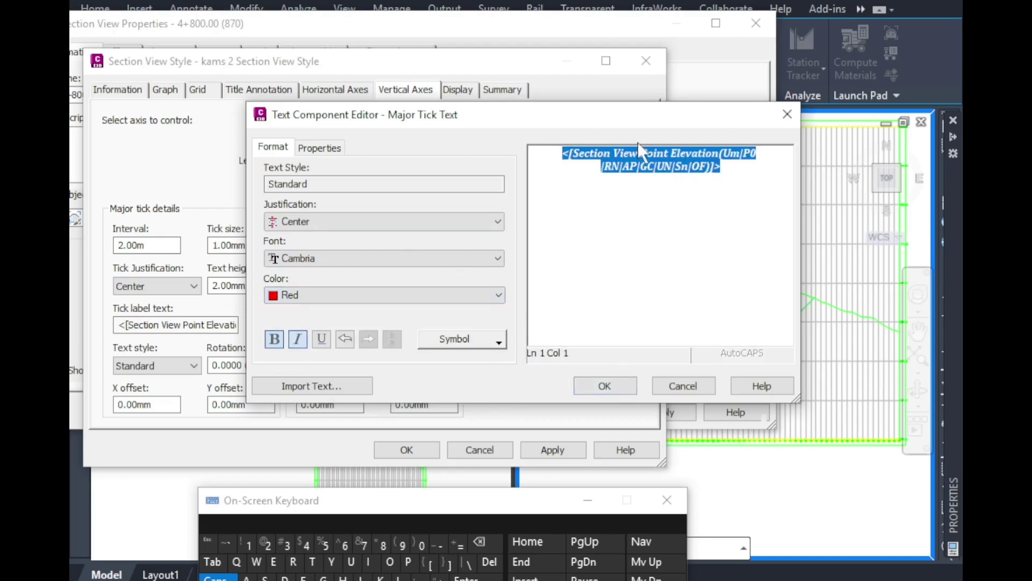
left_click(601, 385)
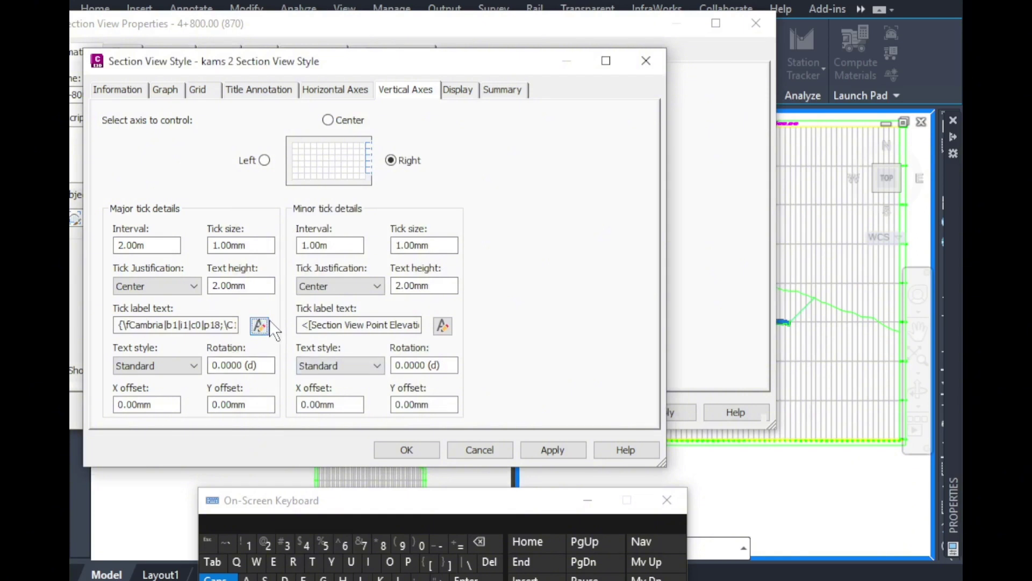
Save the kams 2 Section View Style changes and apply them to the section view.
left_click(554, 454)
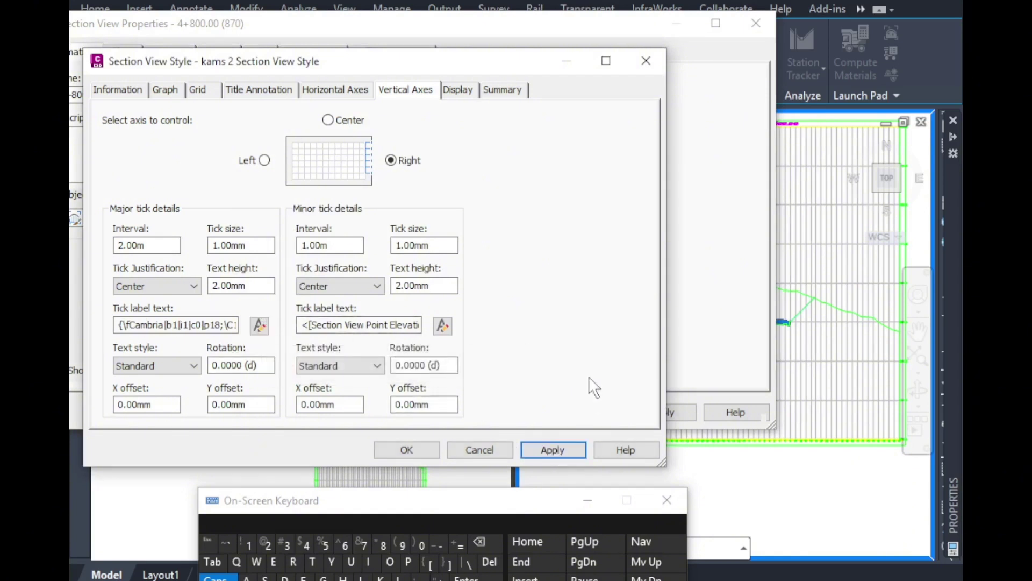
left_click(420, 450)
left_click(666, 413)
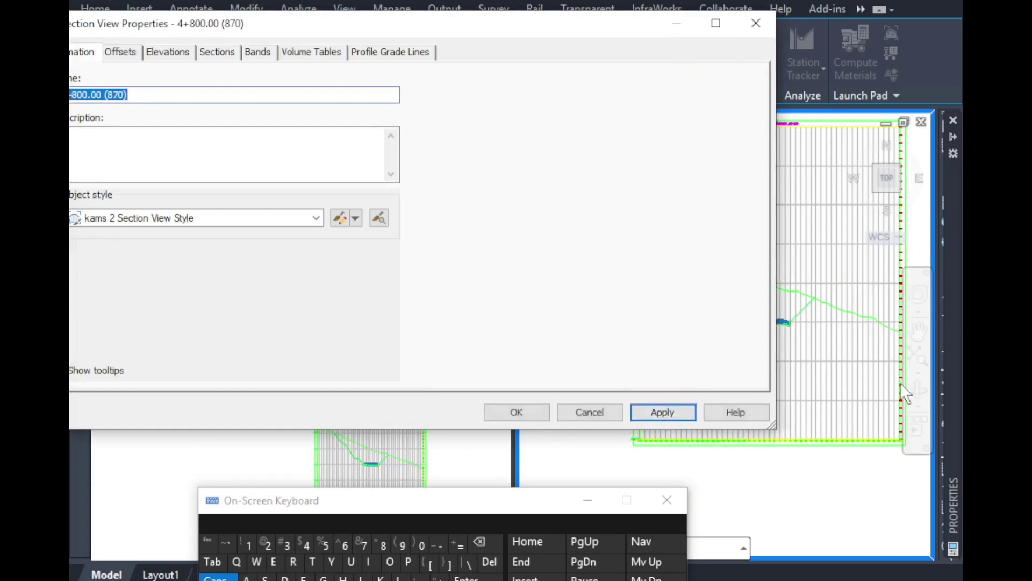
Reopen the kams 2 Section View Style for editing and set the right axis's major tick X offset to 0.5 mm.
left_click(355, 218)
left_click(394, 275)
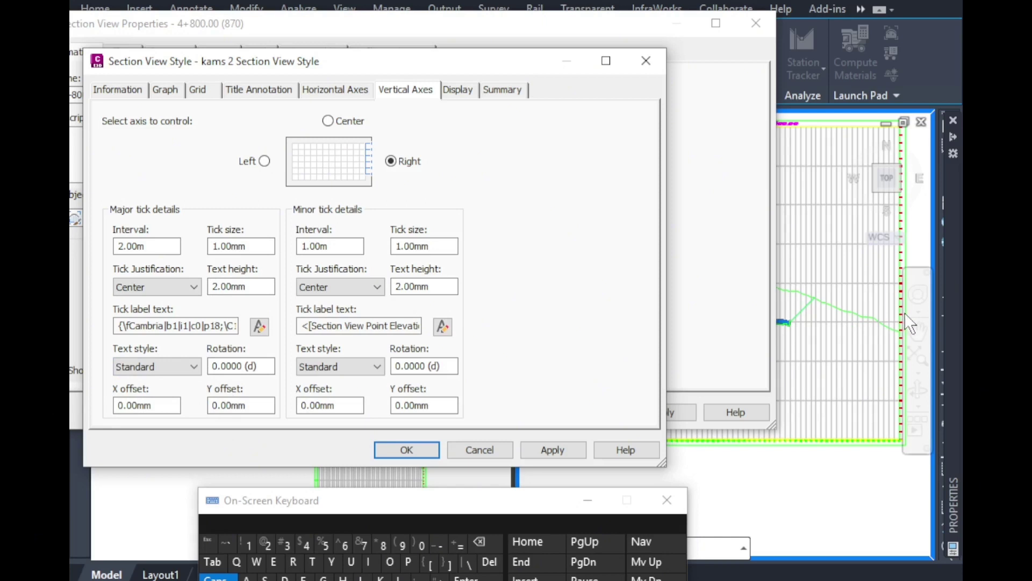
left_click_drag(156, 406, 68, 395)
type(".5")
left_click(243, 405)
Set the left vertical axis's major ticks to a 2 m interval and a 1 mm tick size.
left_click(265, 161)
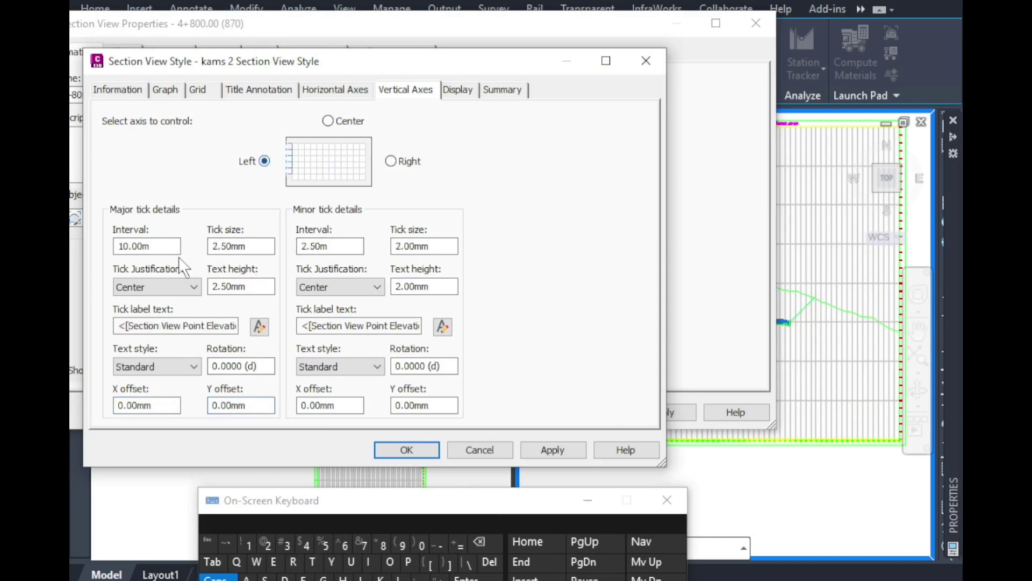
left_click_drag(161, 246, 116, 246)
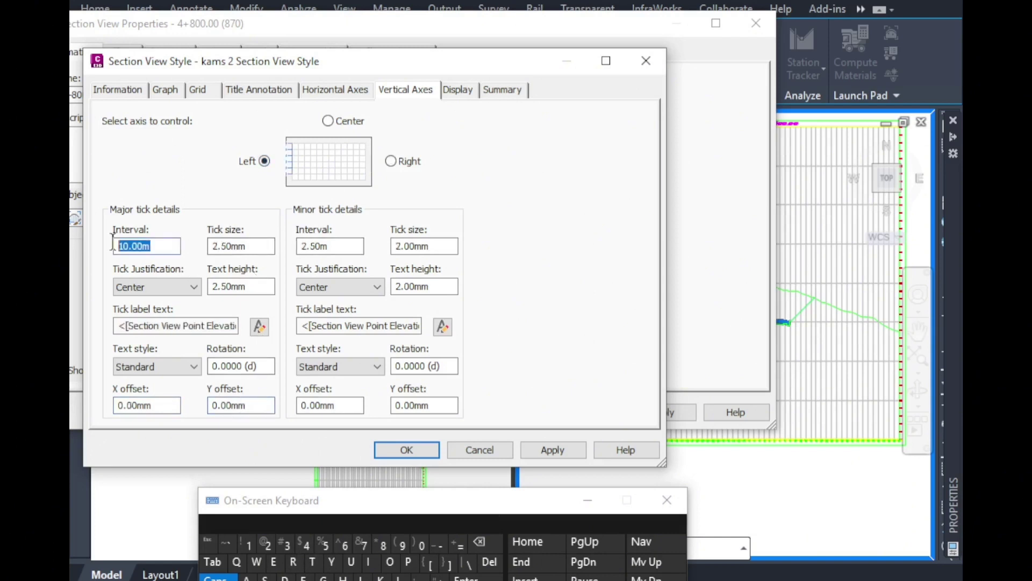
left_click(271, 546)
left_click(213, 562)
left_click(249, 543)
Set the left vertical axis's minor ticks to a 1 m interval and a 1 mm tick size.
left_click(362, 246)
left_click_drag(362, 246, 300, 246)
left_click(249, 544)
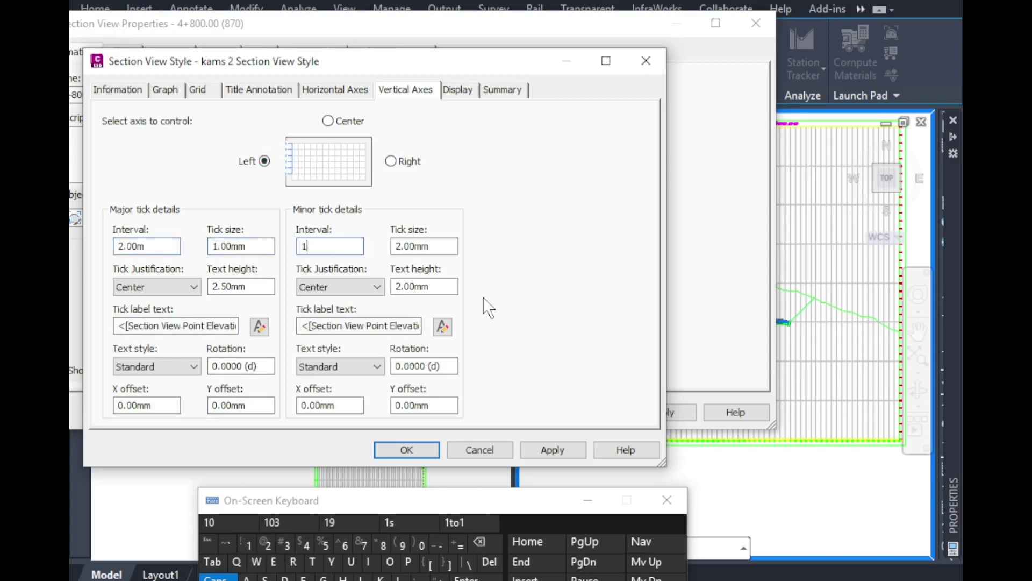
left_click_drag(441, 246, 392, 246)
left_click(250, 544)
Set the left axis's major tick labels to a 2 mm text height and an elevation precision of 1.
left_click_drag(252, 286, 213, 287)
left_click(266, 544)
left_click(259, 326)
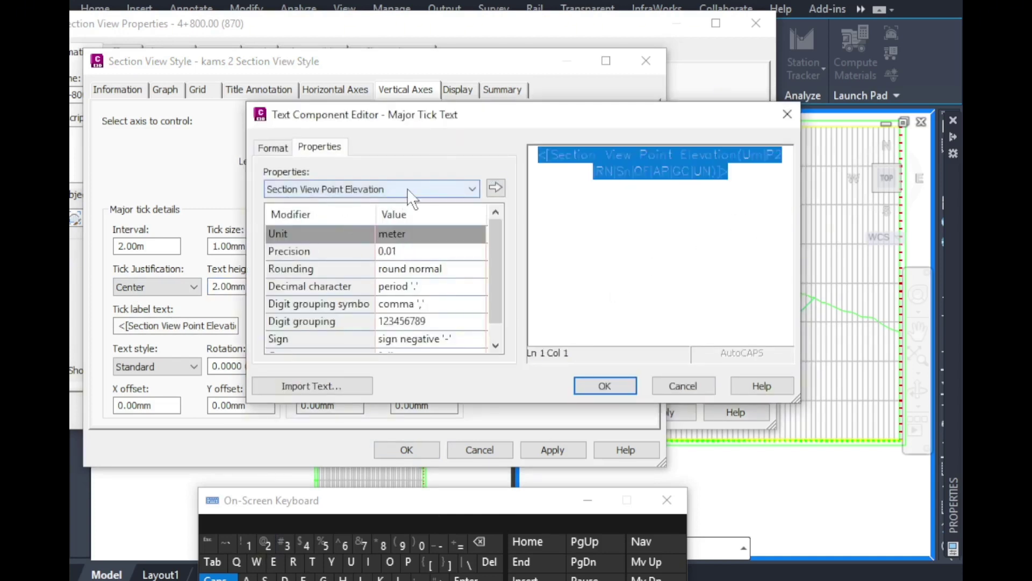
left_click(399, 254)
left_click(400, 254)
left_click(400, 253)
left_click(394, 268)
left_click(496, 187)
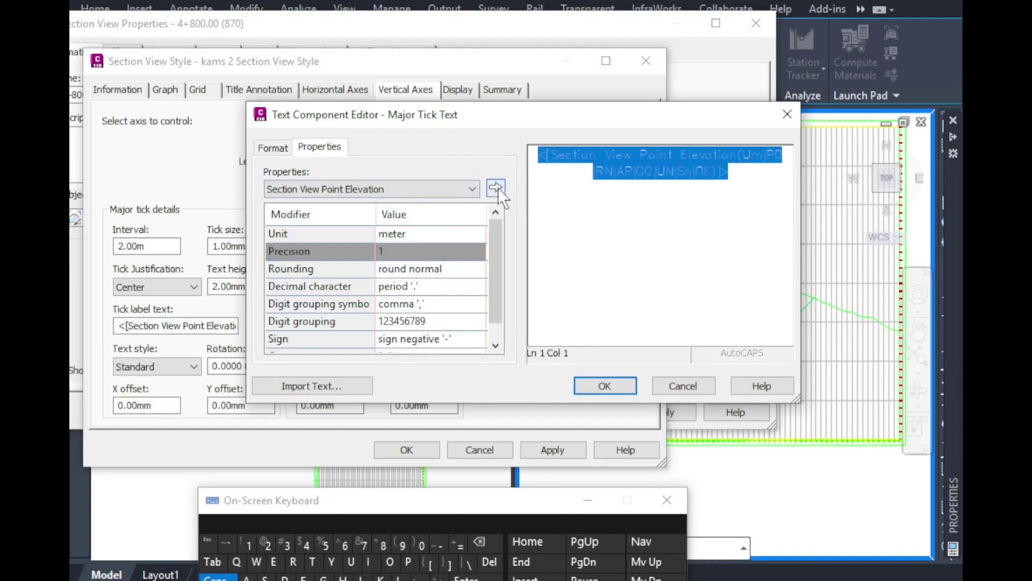
Format the left axis's major tick label text in red Cambria and accept the edited label text.
left_click(274, 148)
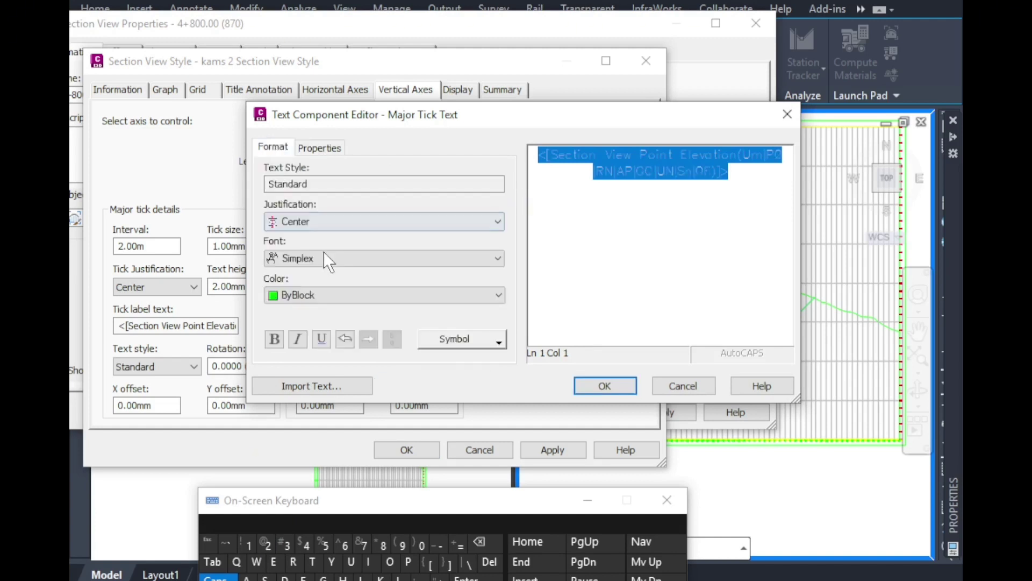
left_click(324, 257)
left_click_drag(500, 372, 499, 314)
left_click(312, 275)
left_click(298, 295)
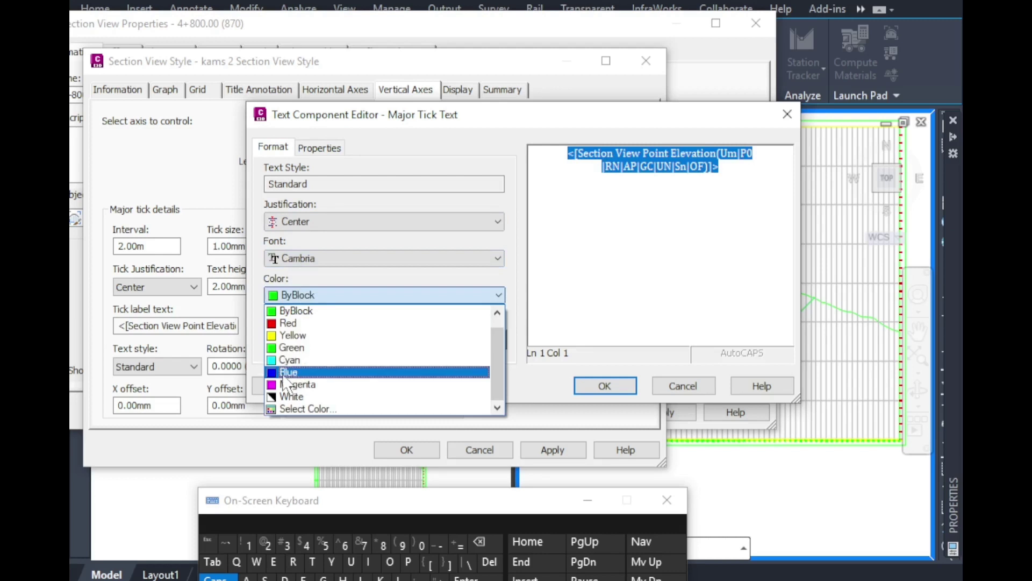
left_click(298, 338)
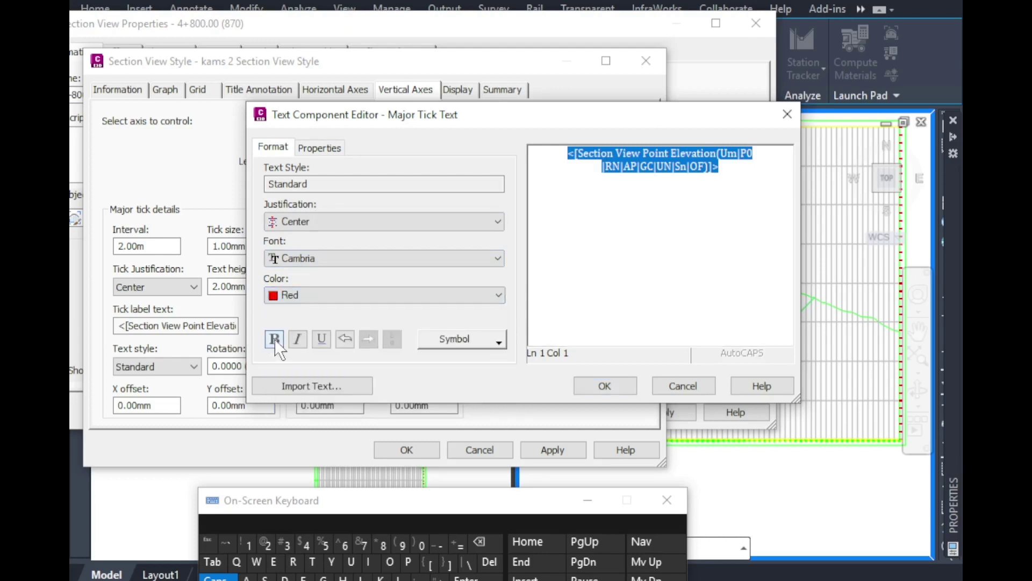
left_click(603, 388)
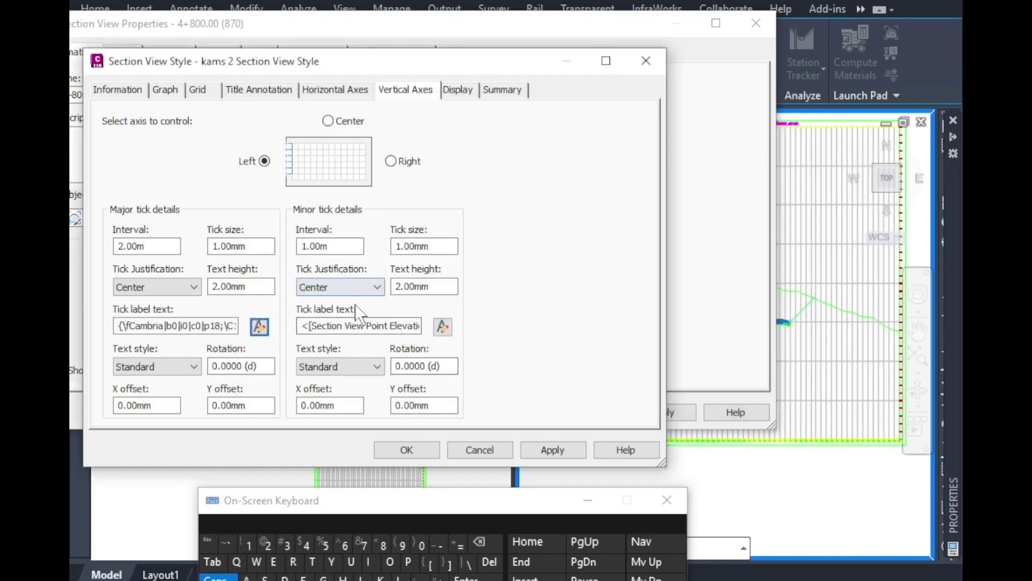
Set the X offset of the left vertical axis's major ticks to -0.5 mm.
left_click(121, 404)
left_click(479, 542)
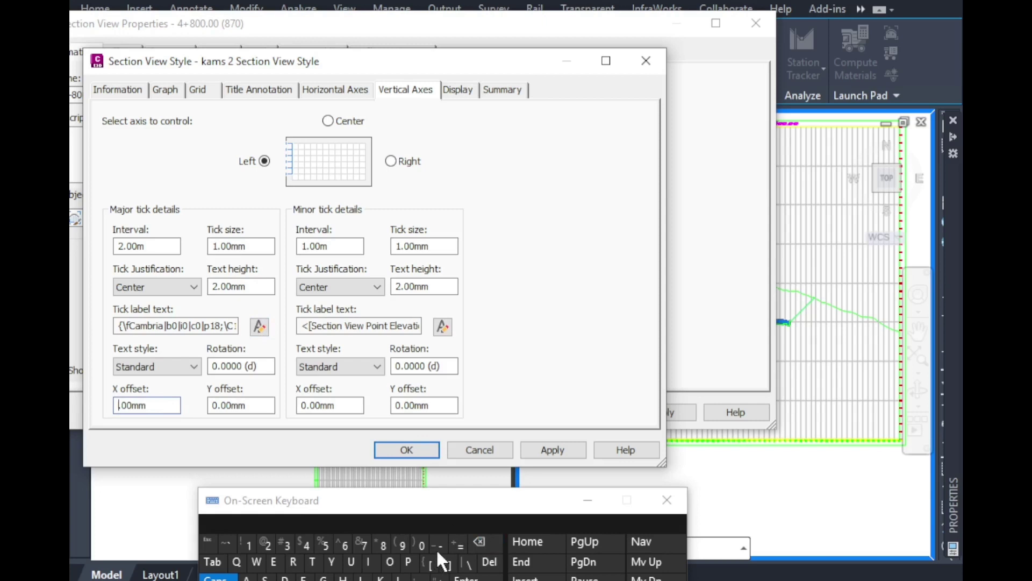
left_click(438, 549)
left_click(479, 541)
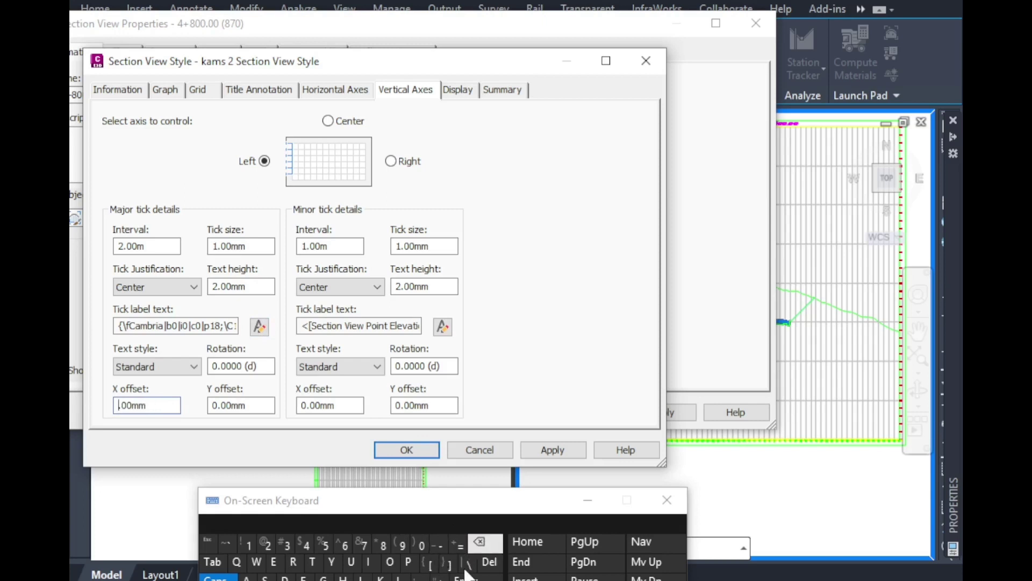
left_click(437, 545)
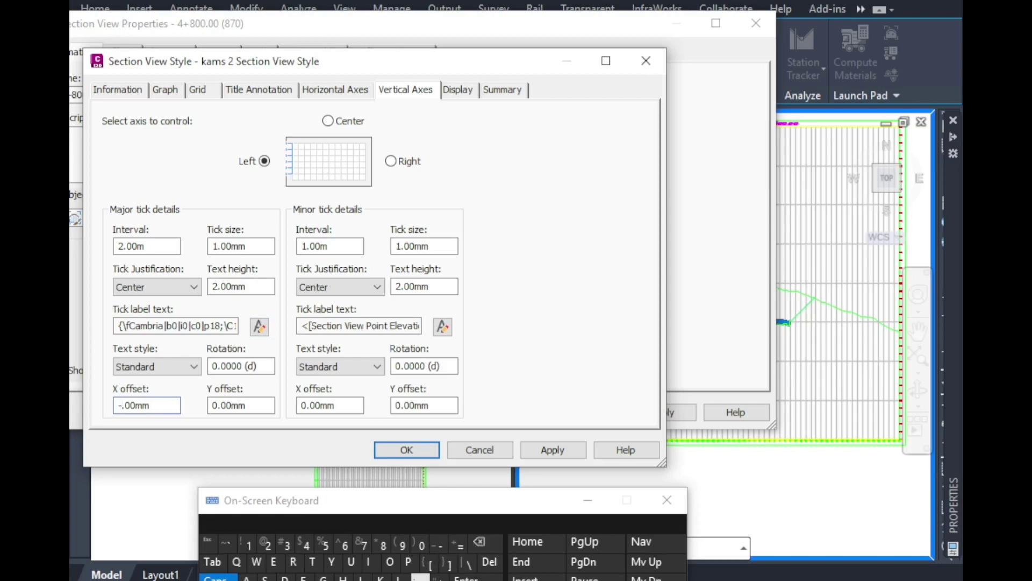
type(".")
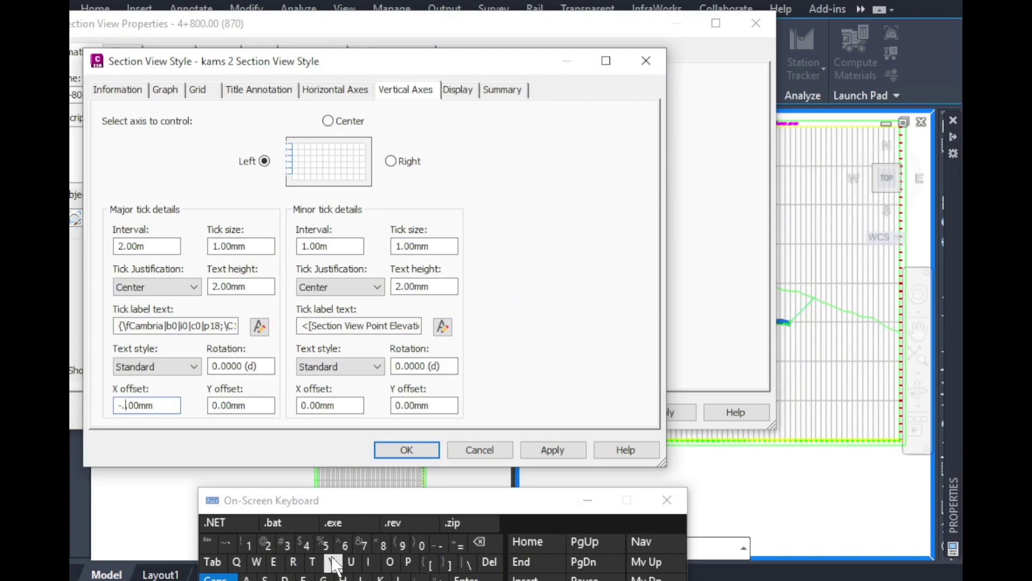
left_click(479, 541)
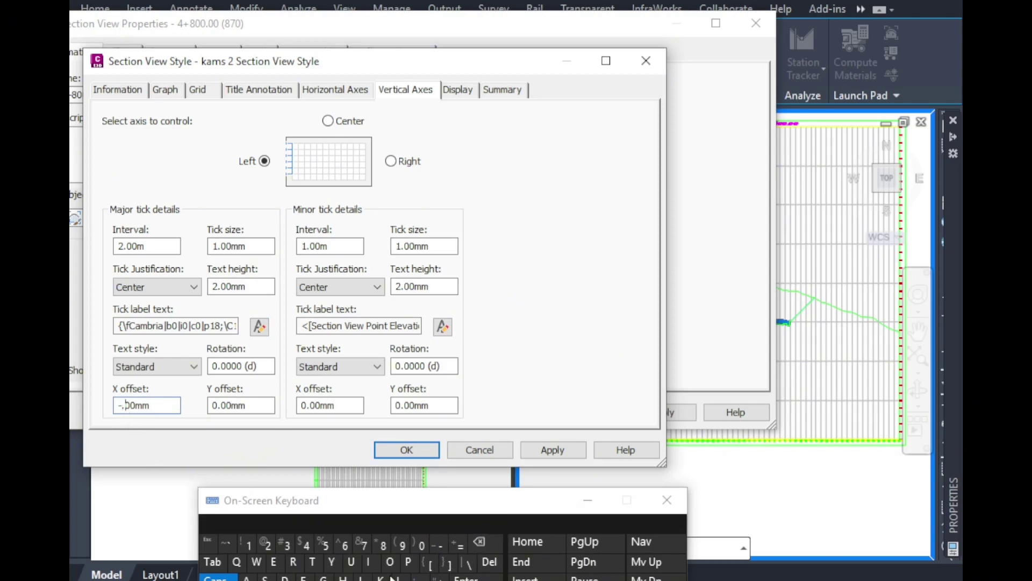
left_click(325, 545)
left_click(162, 406)
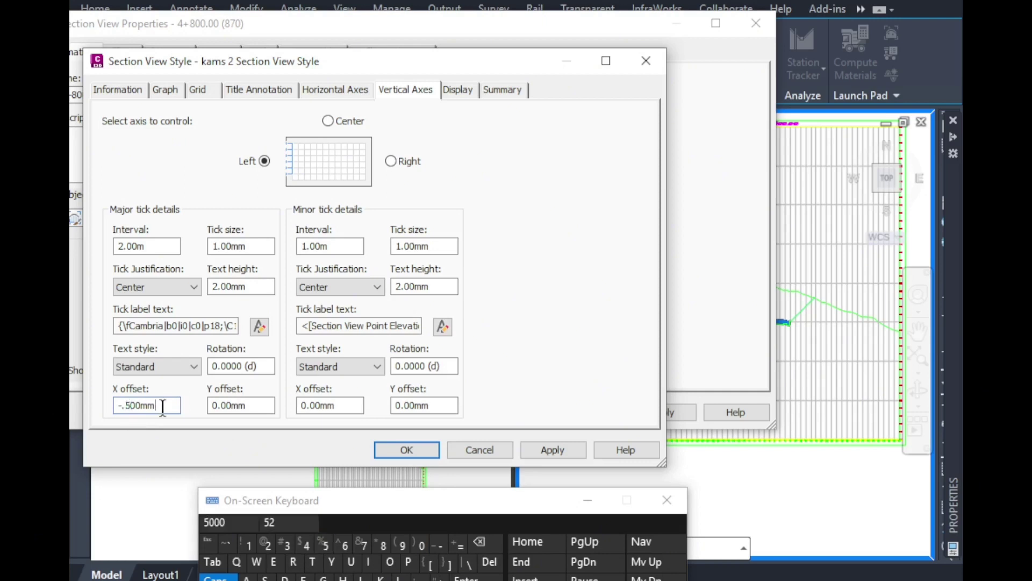
left_click(266, 404)
Check the font, colour and bold and italic formatting of the right axis's major tick label text.
left_click(390, 162)
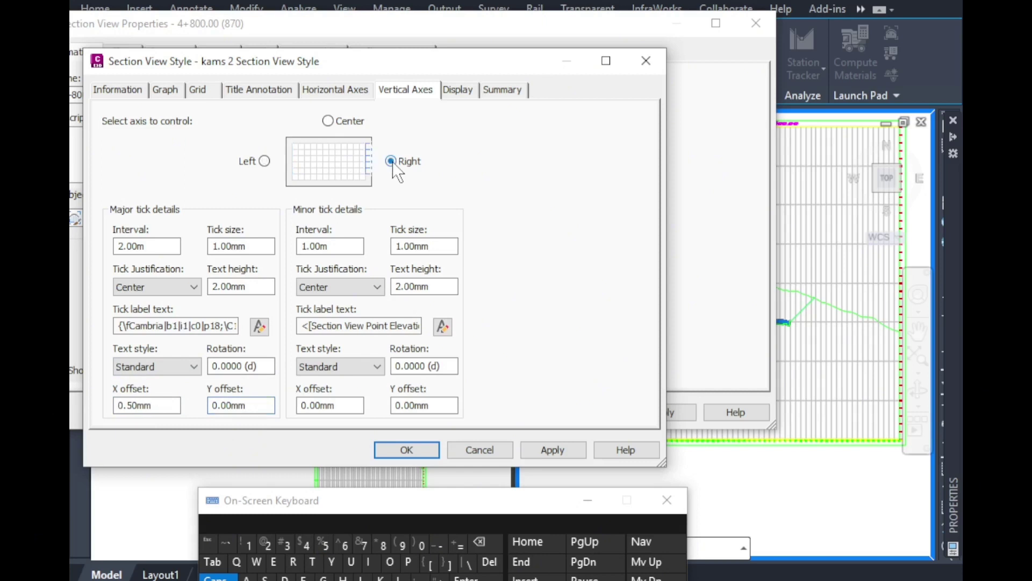
left_click(259, 326)
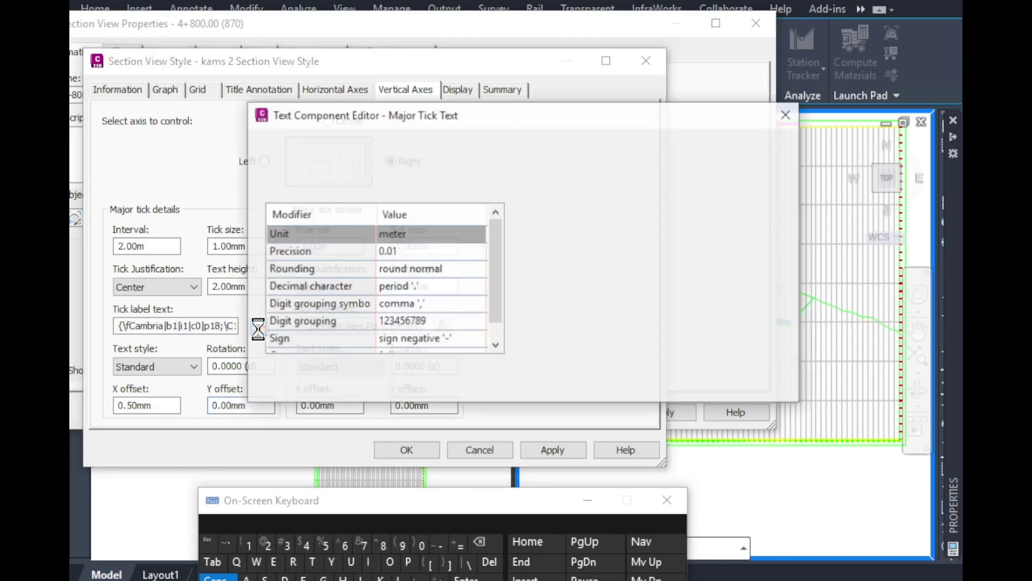
left_click_drag(722, 174, 573, 145)
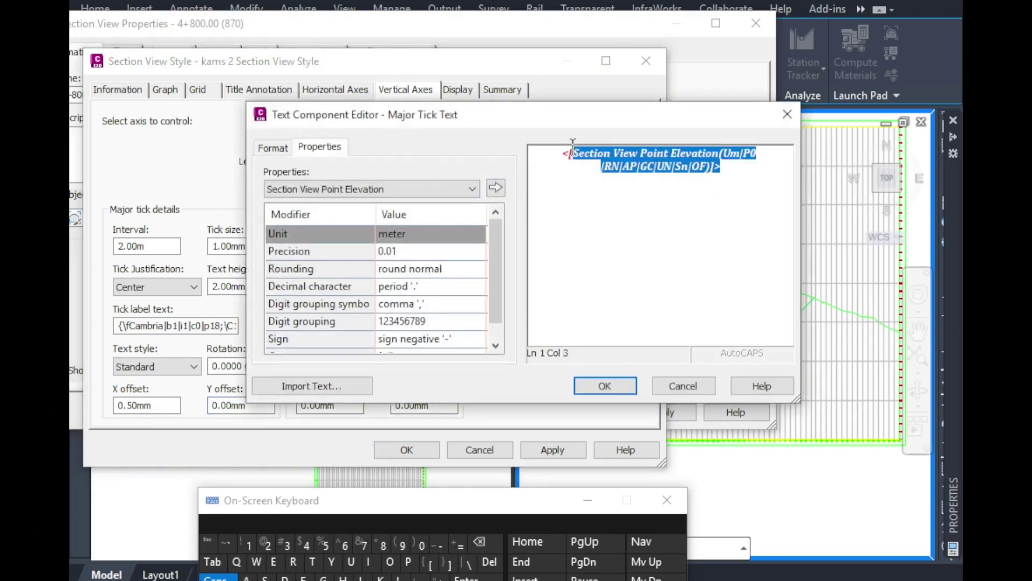
left_click(288, 152)
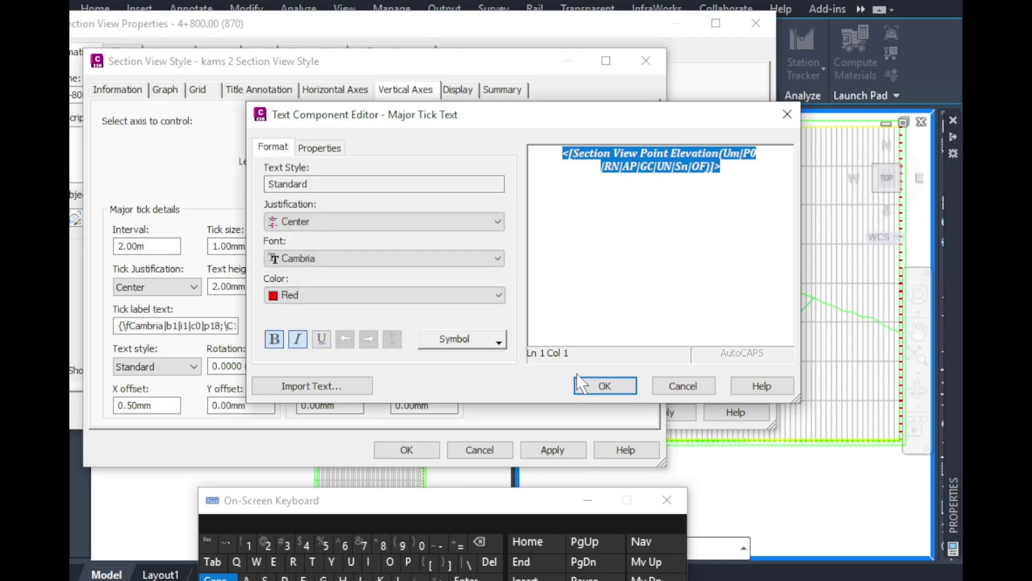
left_click(597, 385)
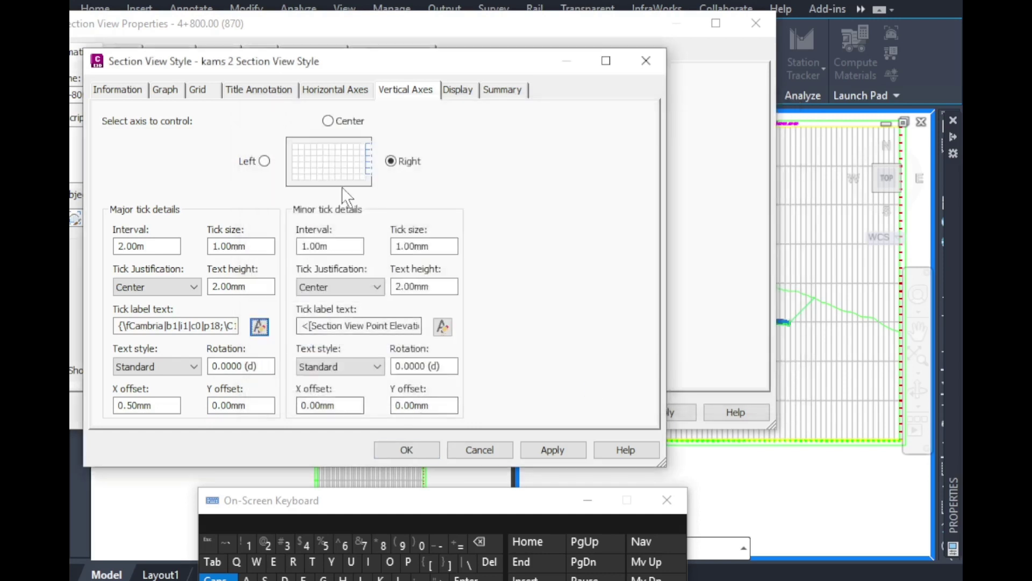
Turn off the visibility of every plan-view display component in the section view style, from Graph Title through Drafting Buffer Outline.
left_click(265, 160)
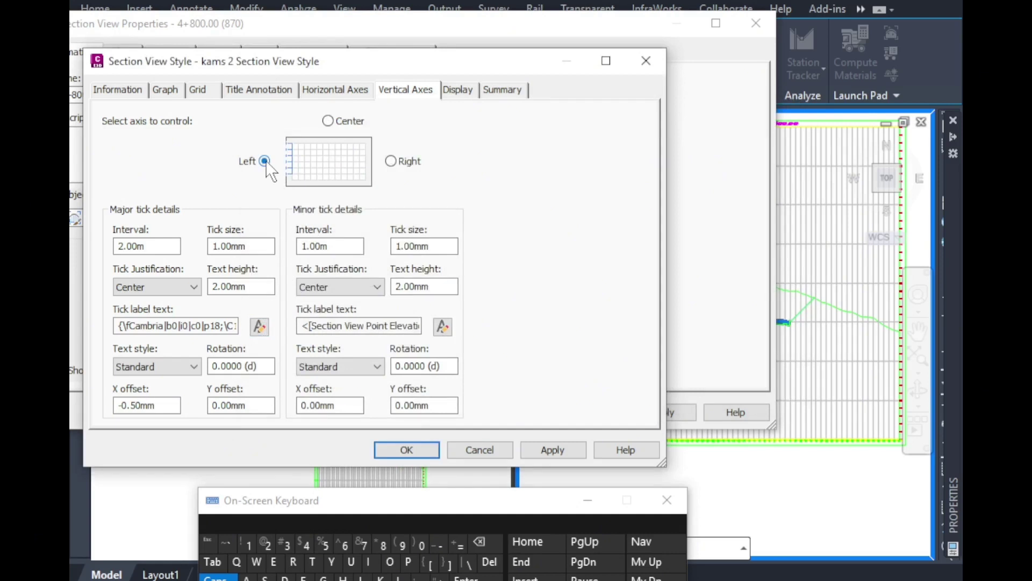
left_click(454, 93)
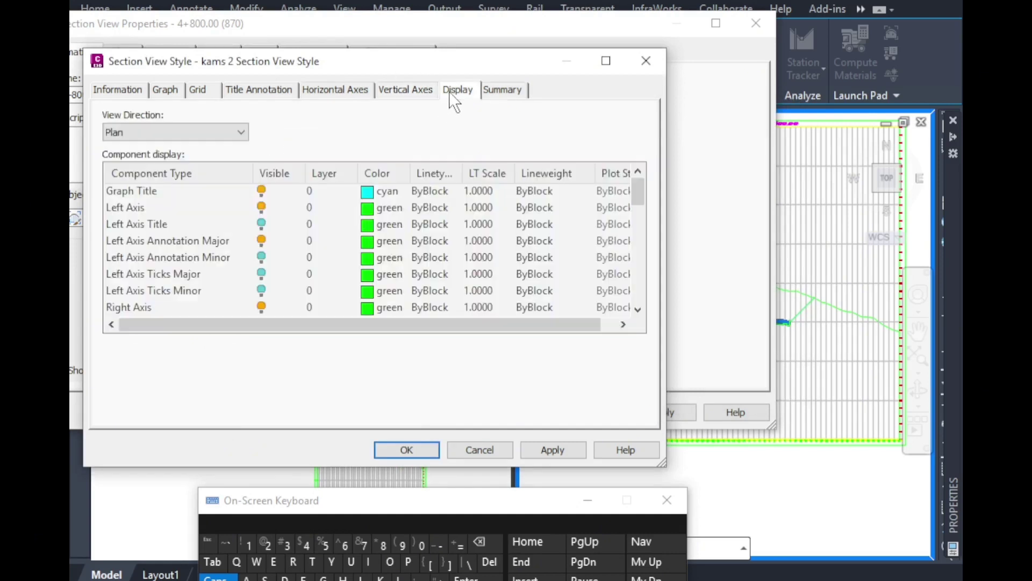
left_click(156, 189)
left_click_drag(644, 204, 643, 299)
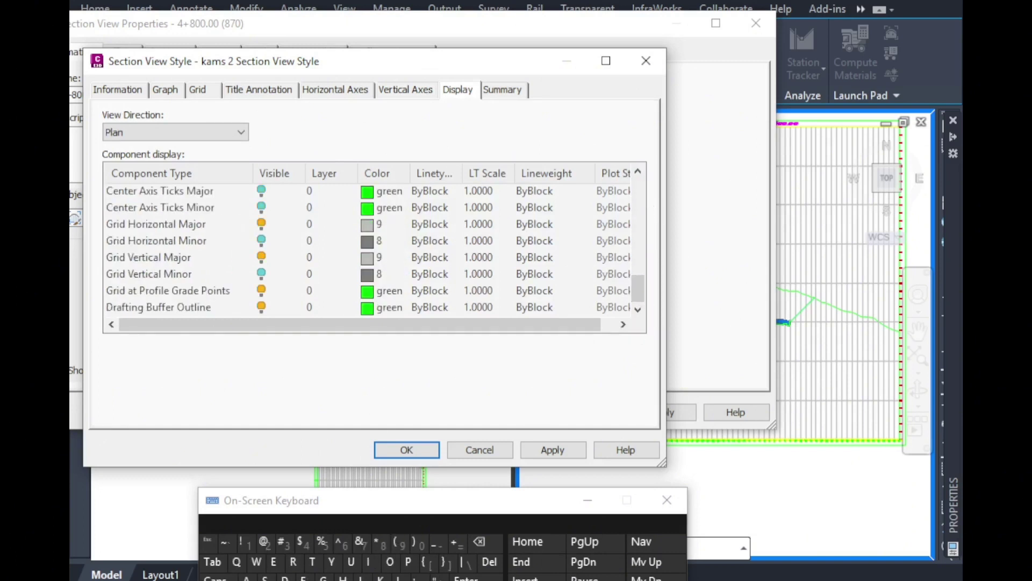
left_click(176, 307, "shift")
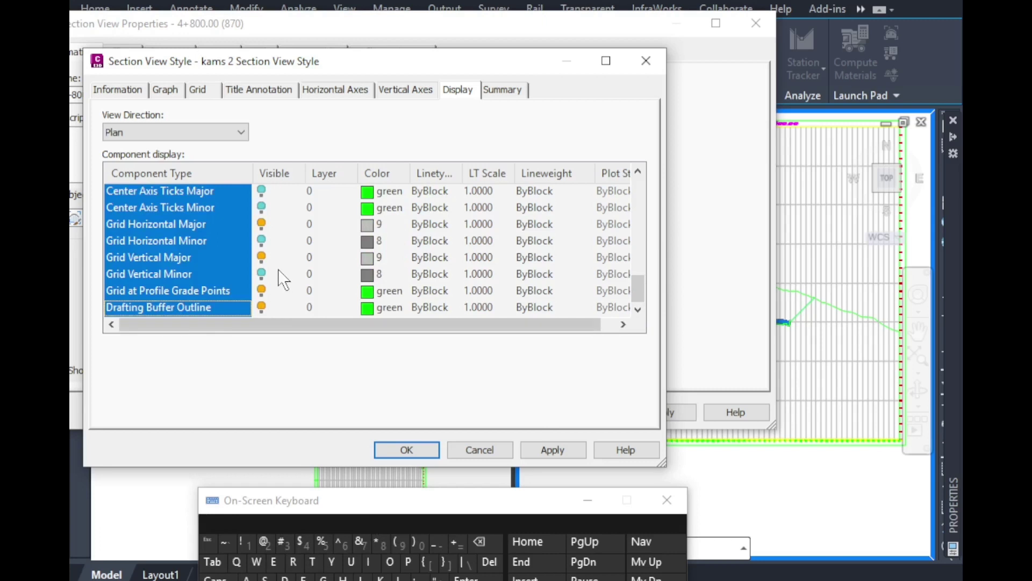
left_click(261, 225)
left_click_drag(636, 290, 638, 177)
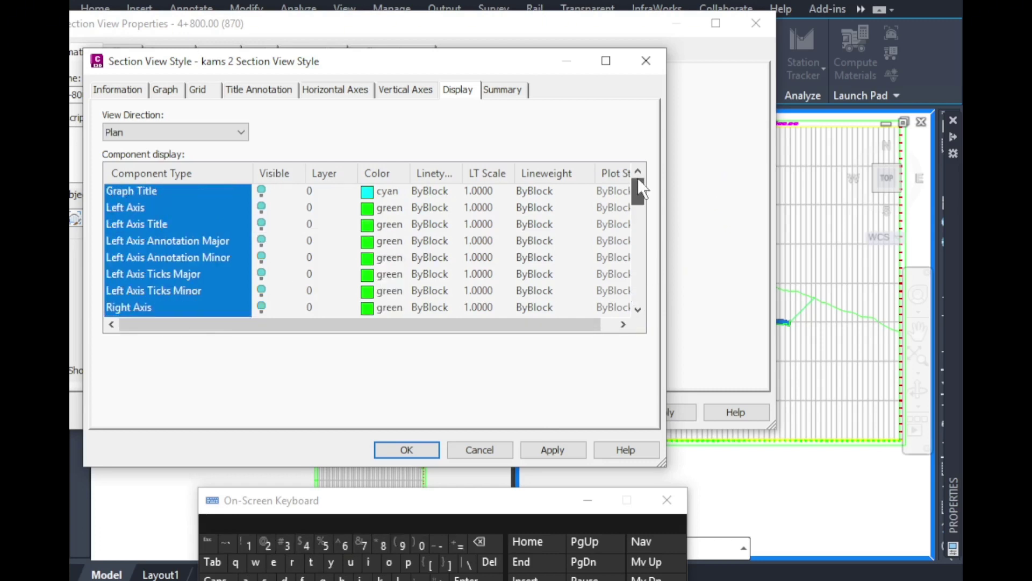
Turn on the visibility of the Graph Title and Bottom Axis components in the section view style's plan display.
left_click(152, 191)
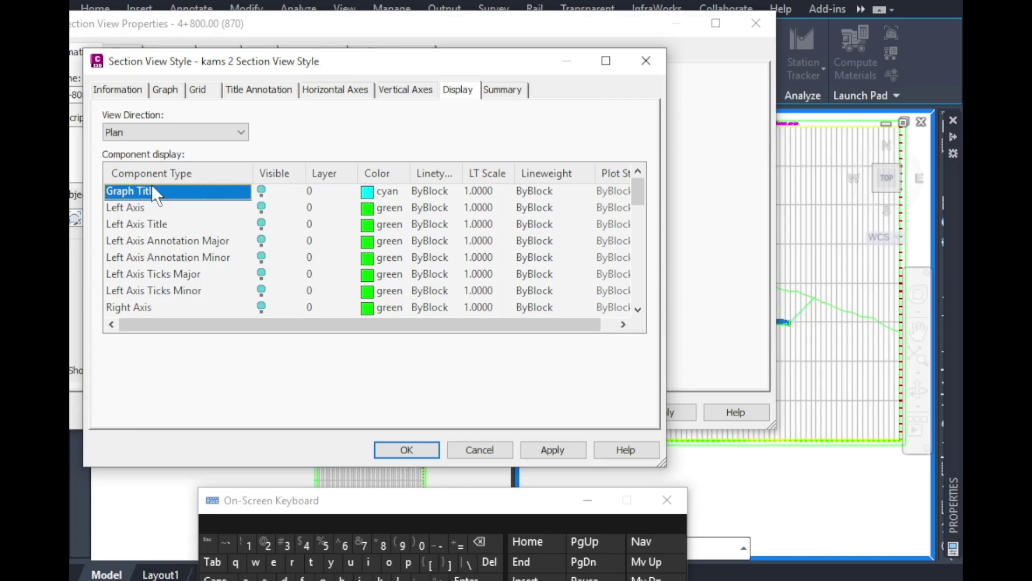
left_click(262, 191)
left_click(137, 208)
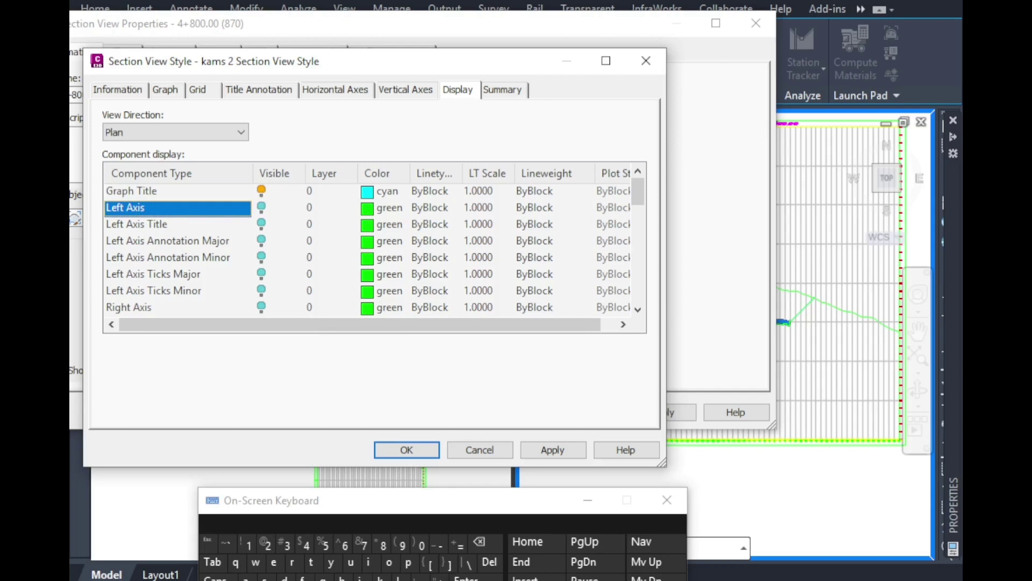
left_click(138, 307, "ctrl")
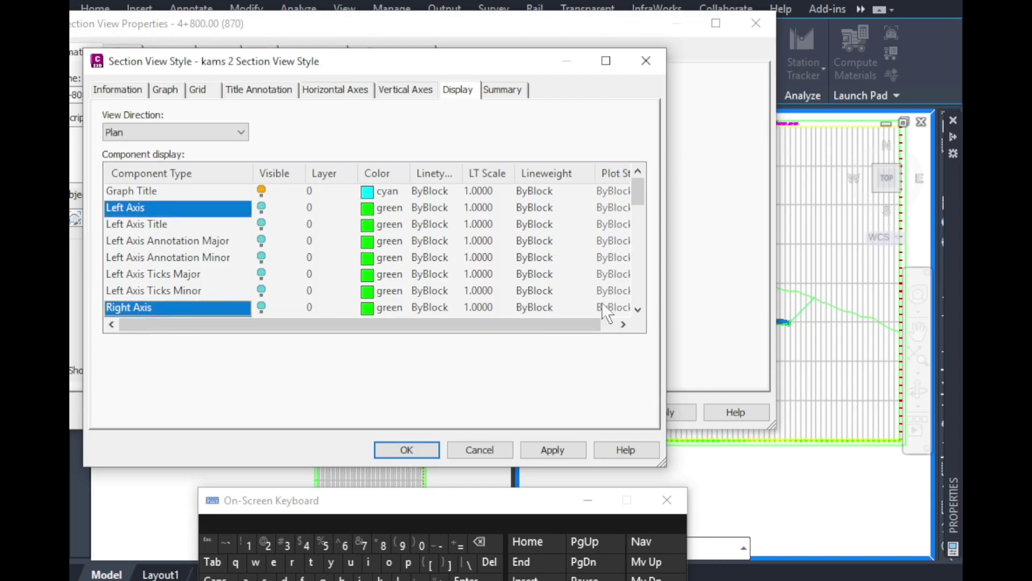
left_click(639, 310)
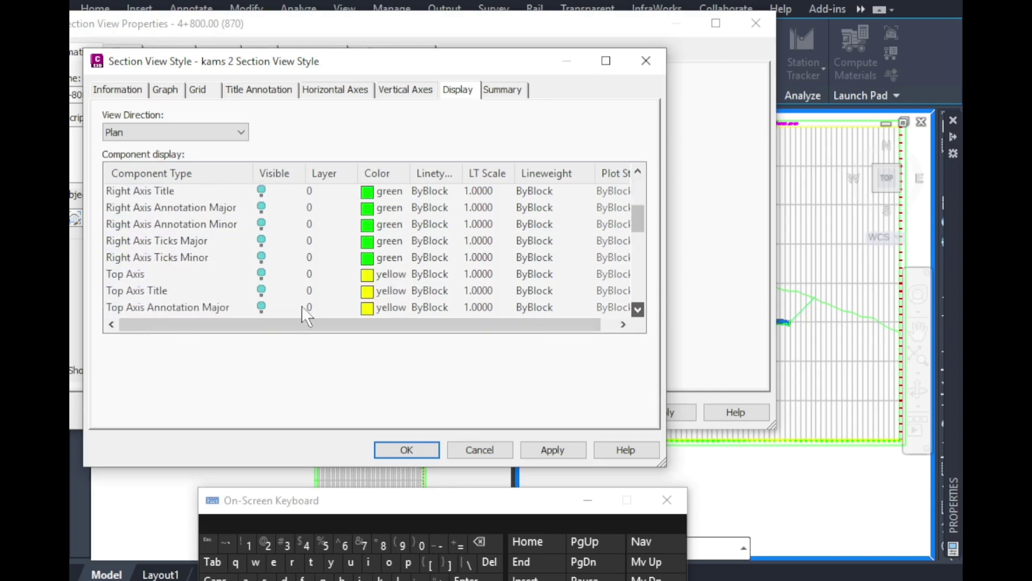
left_click(139, 258)
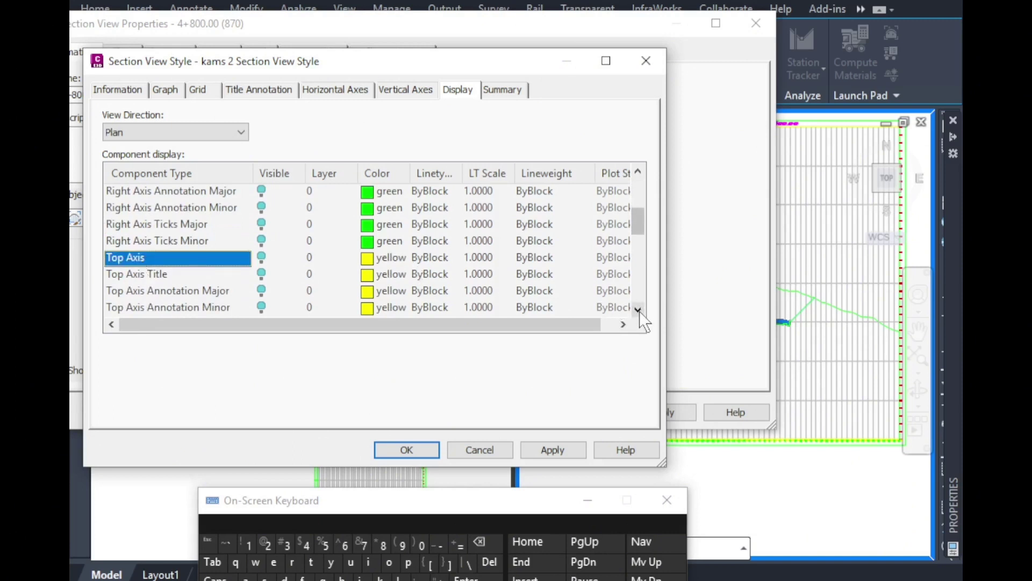
left_click(639, 309)
left_click(144, 243)
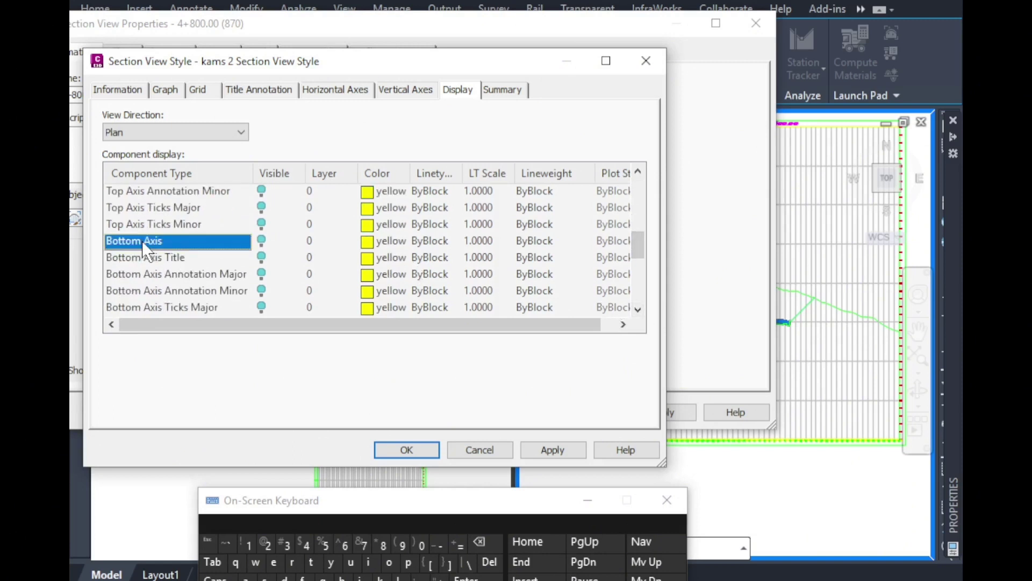
left_click(261, 240)
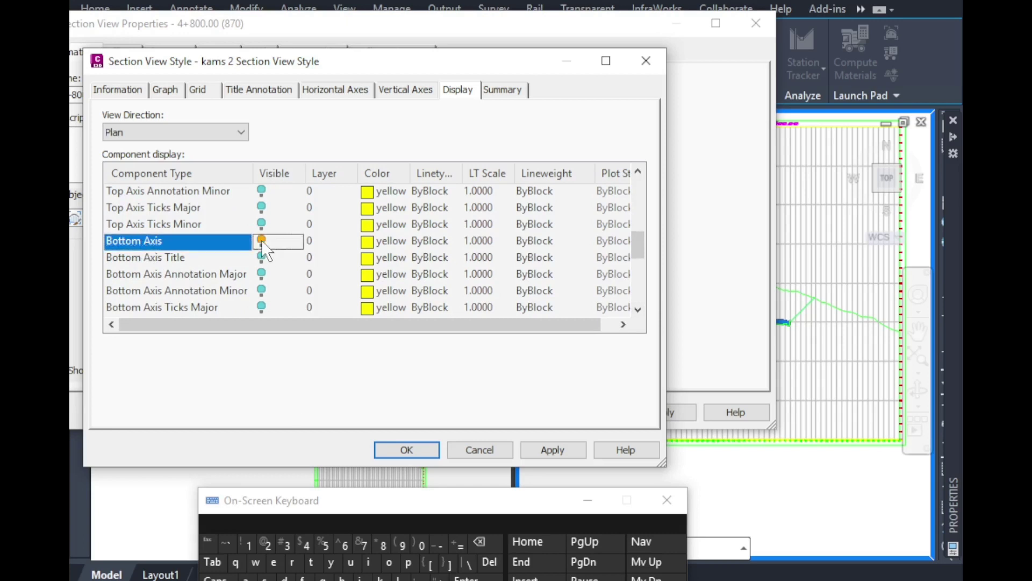
Choose index color 245 for the Bottom Axis component.
left_click(367, 242)
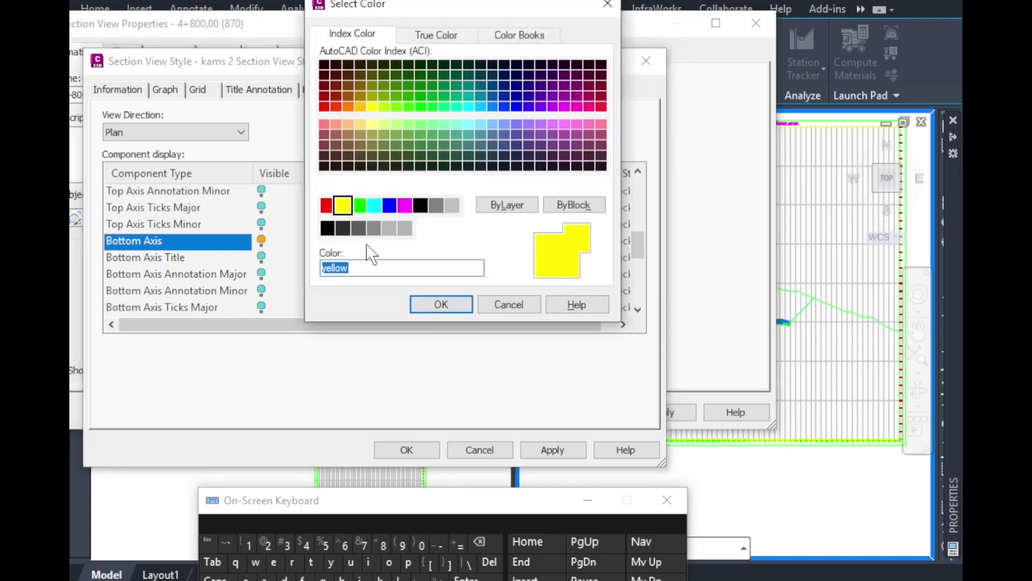
left_click(578, 134)
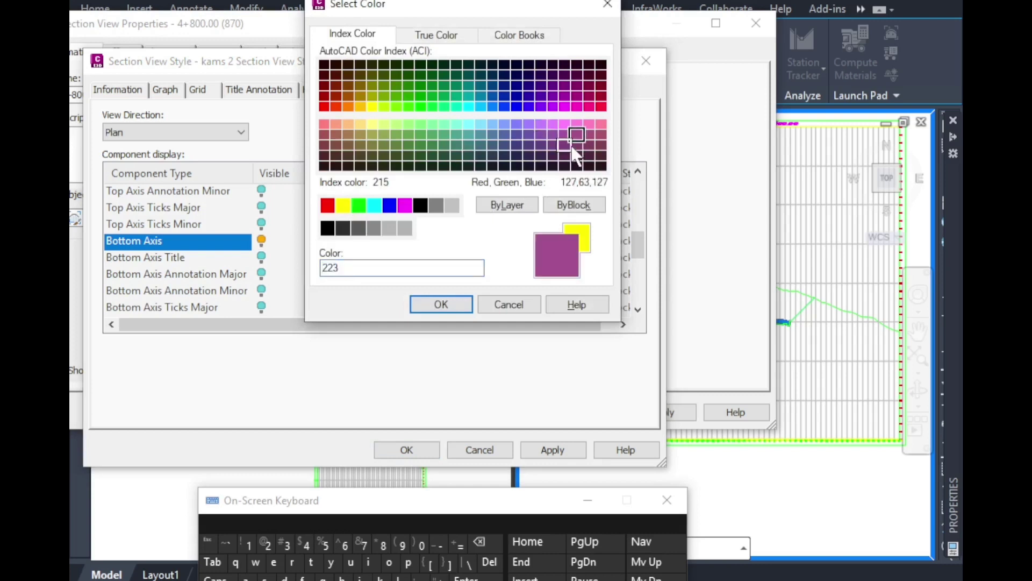
left_click(601, 156)
left_click(601, 146)
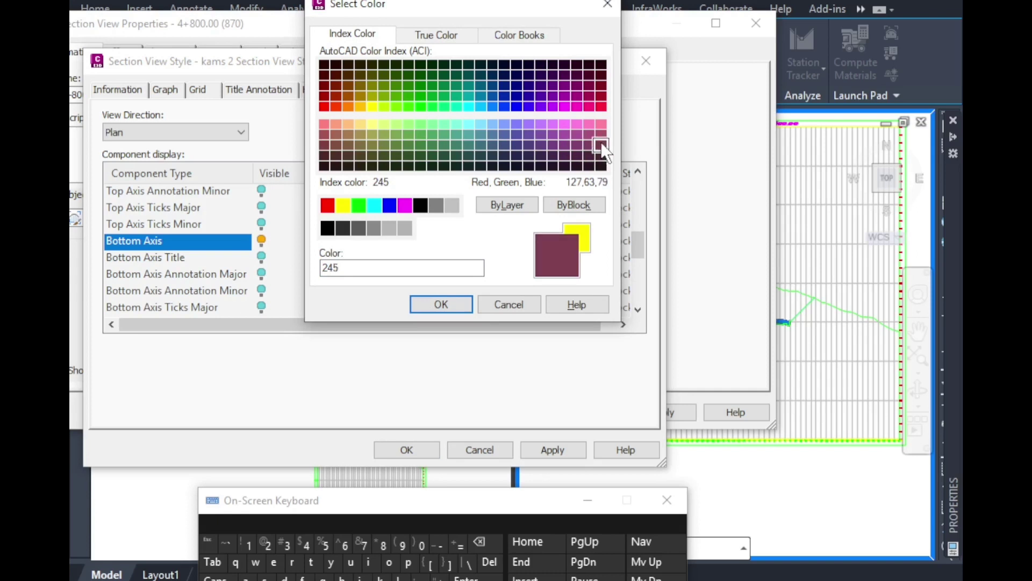
Set the Bottom Axis component to color 245, Continuous linetype and 0.25 mm lineweight.
left_click(441, 304)
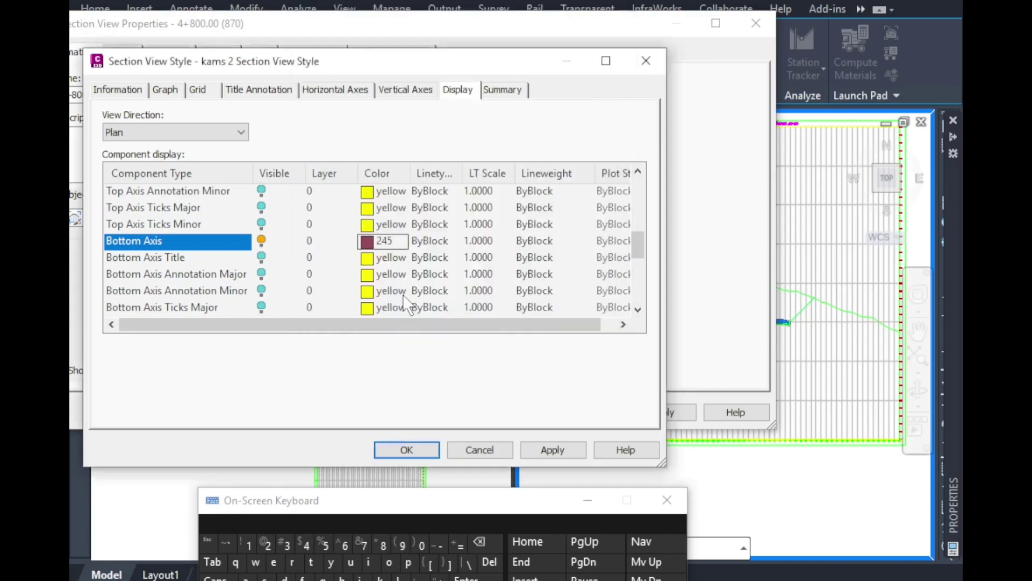
left_click(433, 243)
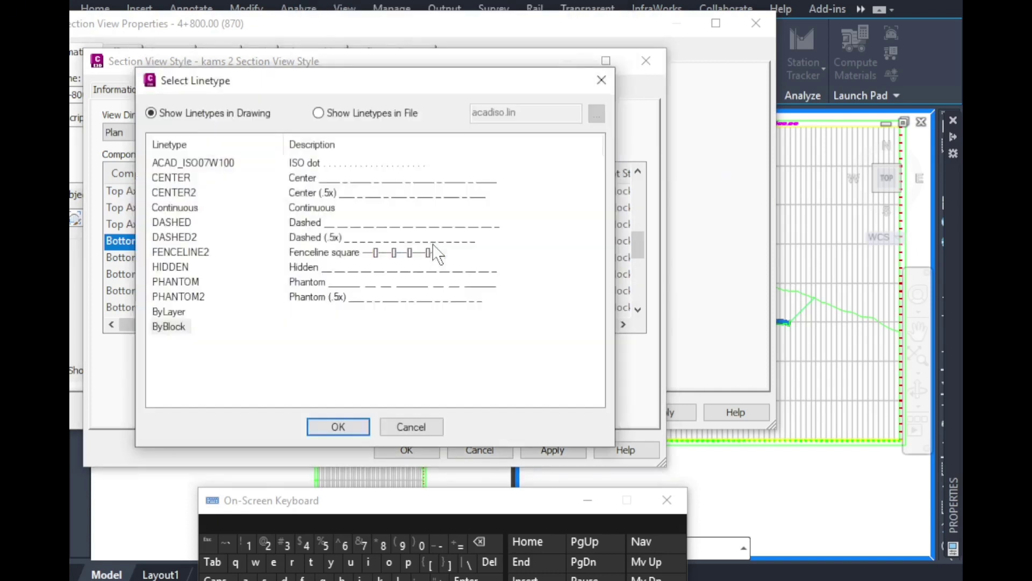
left_click(175, 207)
left_click(340, 424)
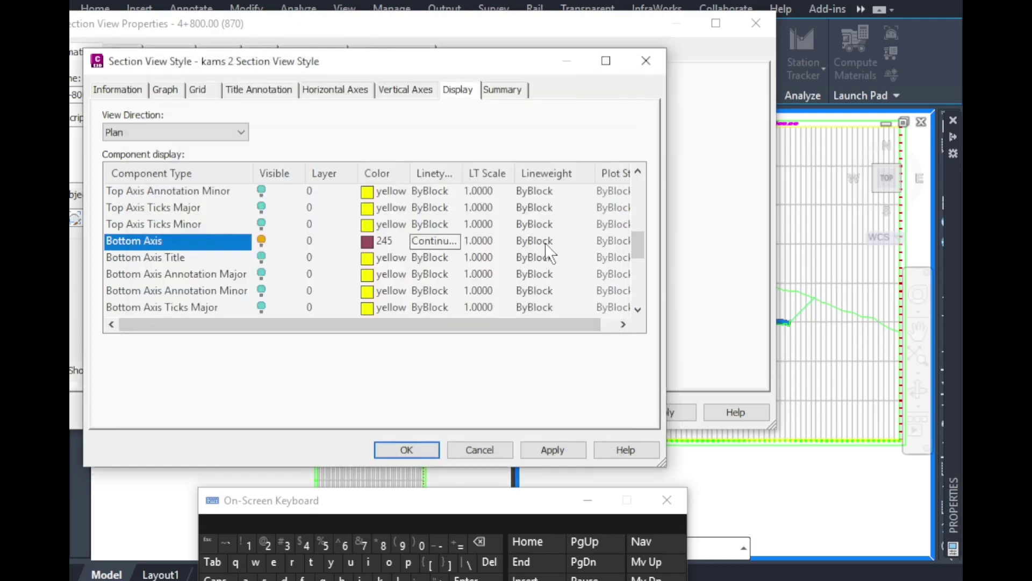
left_click(545, 242)
left_click(499, 338)
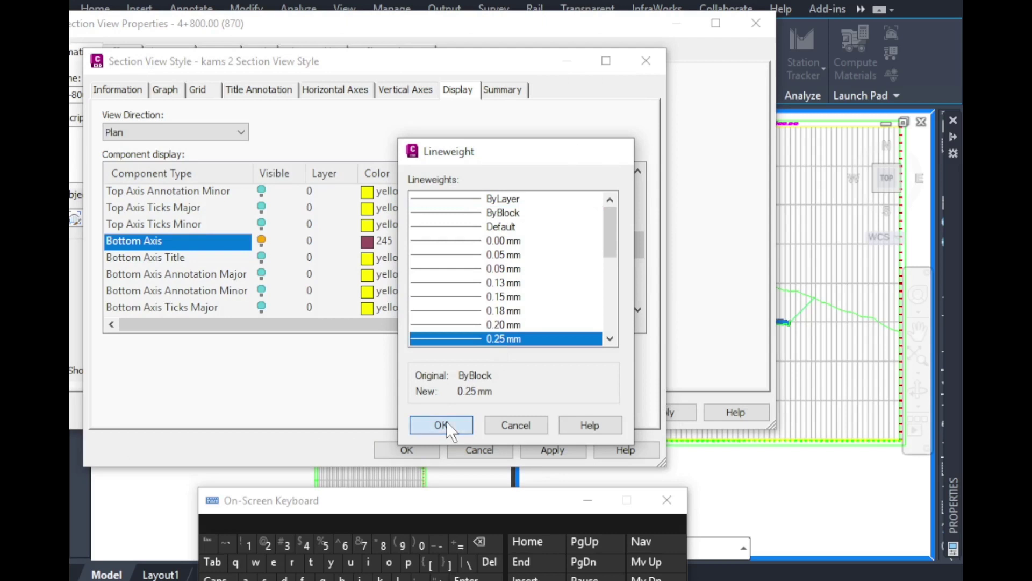
left_click(442, 425)
Make the Left Axis Annotation Major, Left Axis Ticks Major and Left Axis Ticks Minor components visible.
left_click_drag(637, 245, 635, 186)
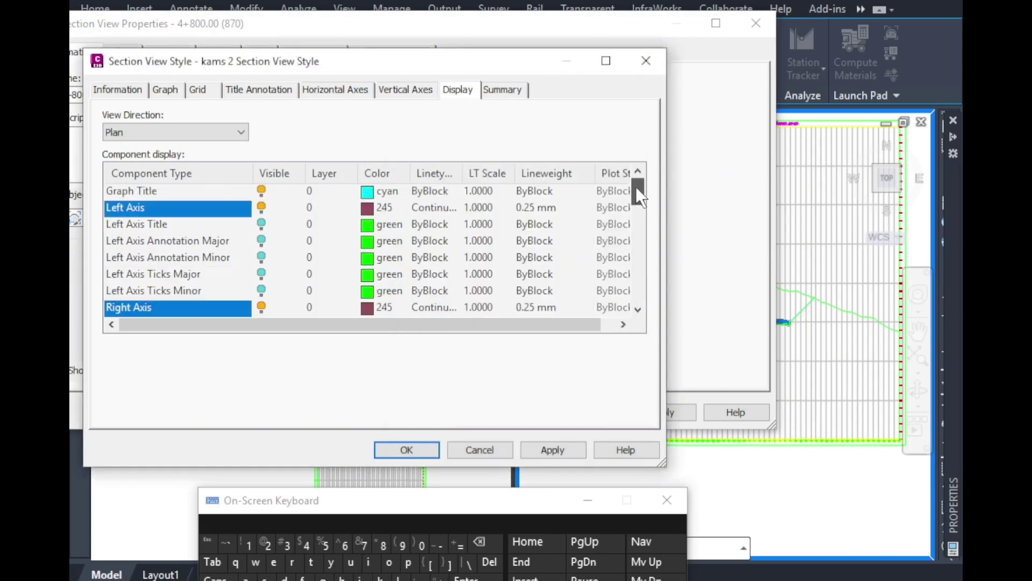
left_click(151, 224)
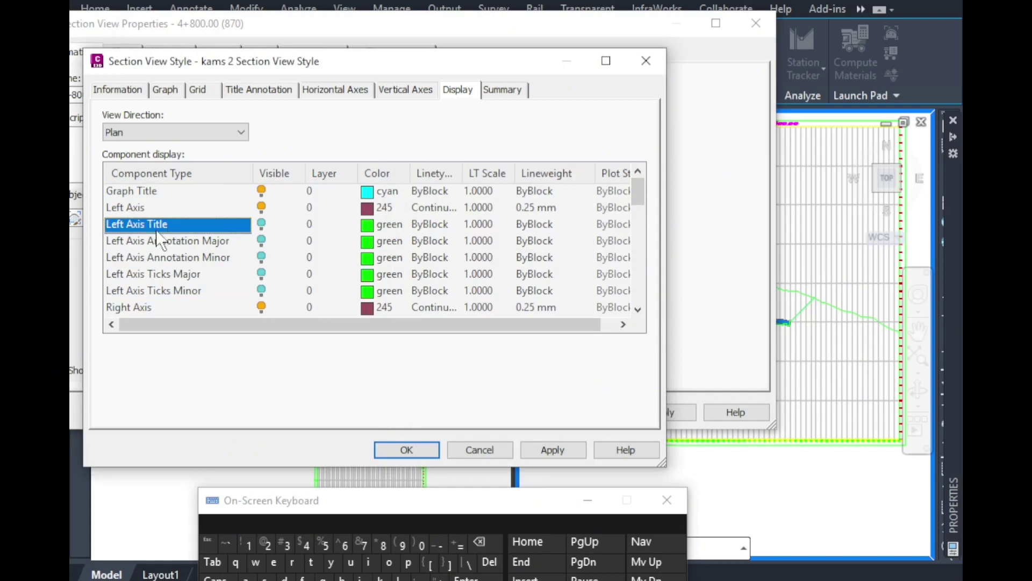
left_click(261, 224)
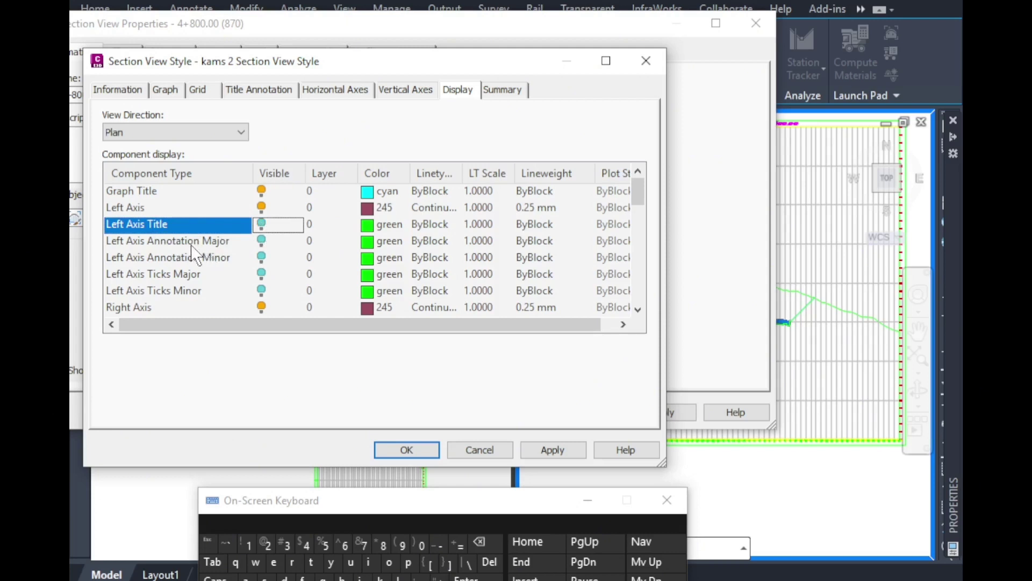
left_click(190, 242)
left_click(262, 240)
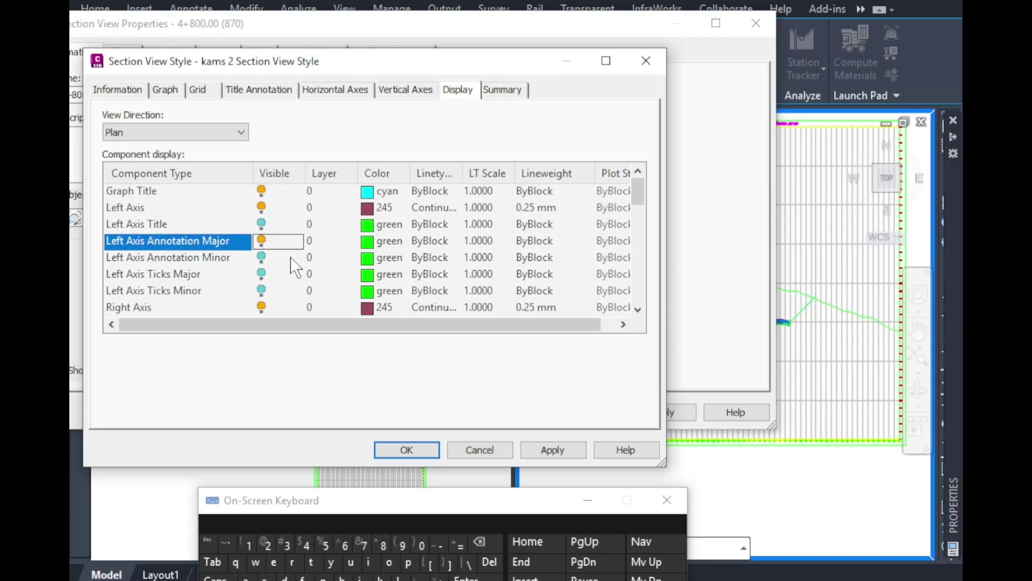
left_click(262, 273)
left_click(262, 290)
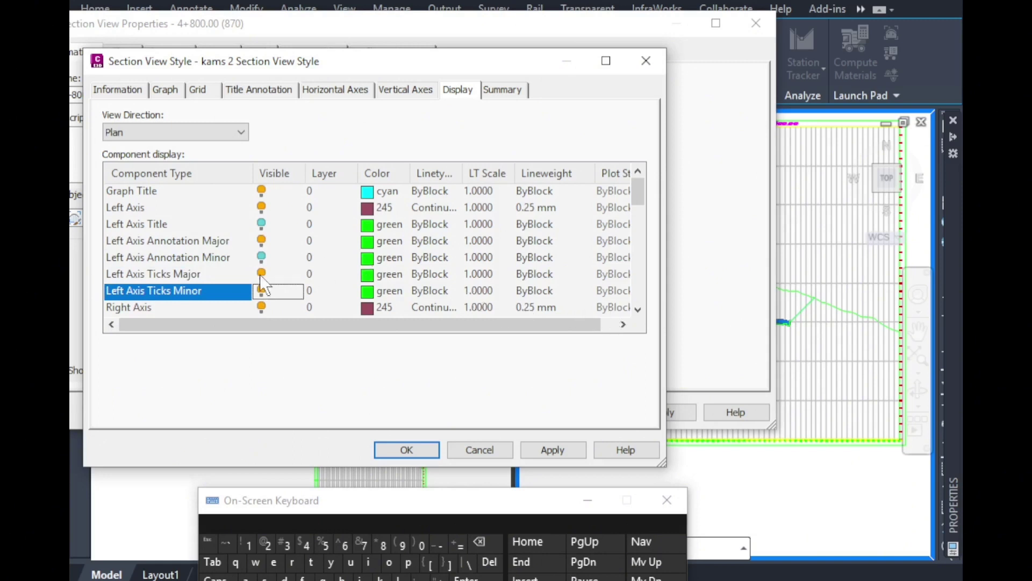
Make the Right Axis Annotation Major, Right Axis Ticks Major and Minor, and Top Axis Title components visible.
left_click(638, 309)
left_click(638, 310)
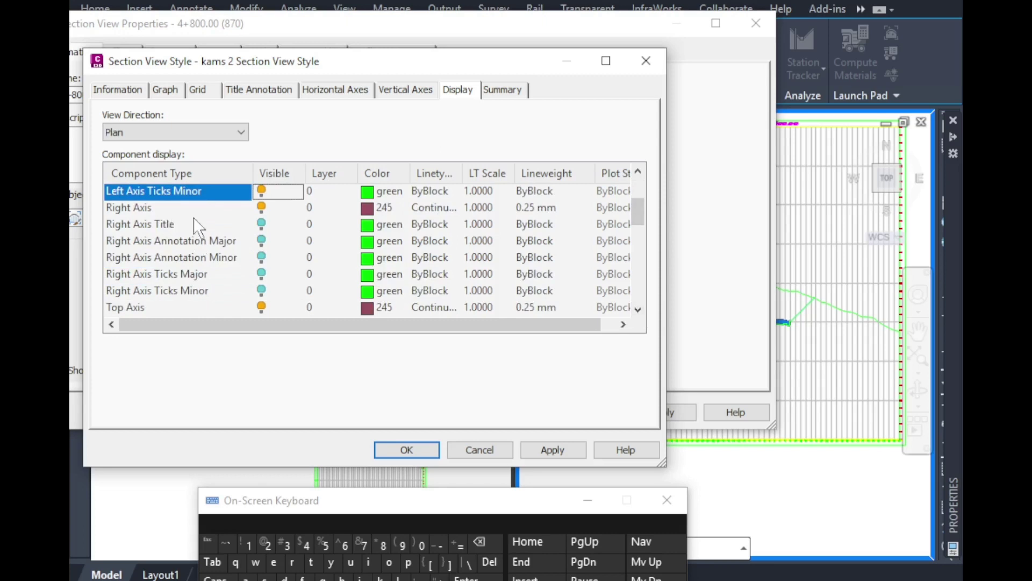
left_click(262, 242)
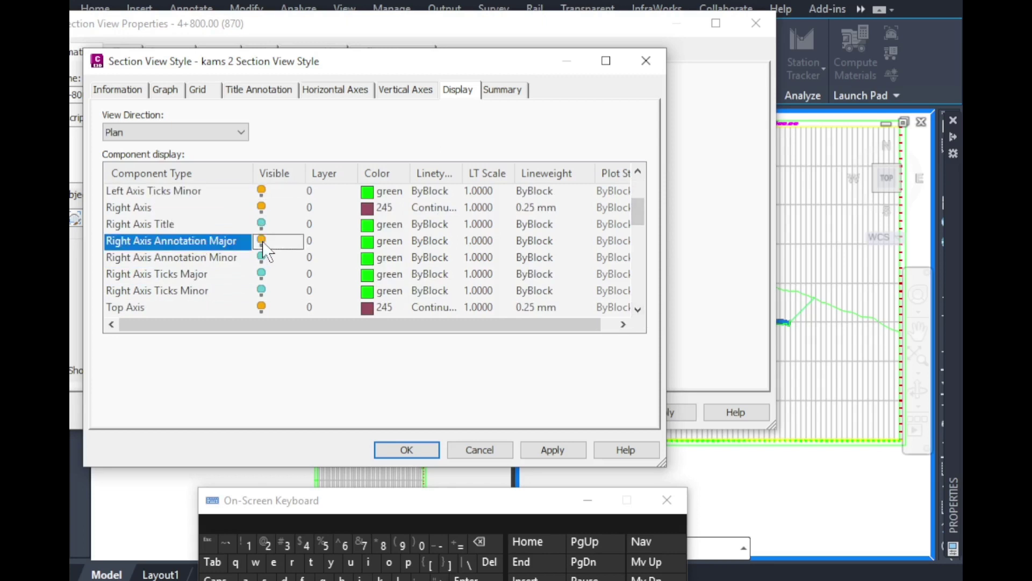
left_click(369, 242)
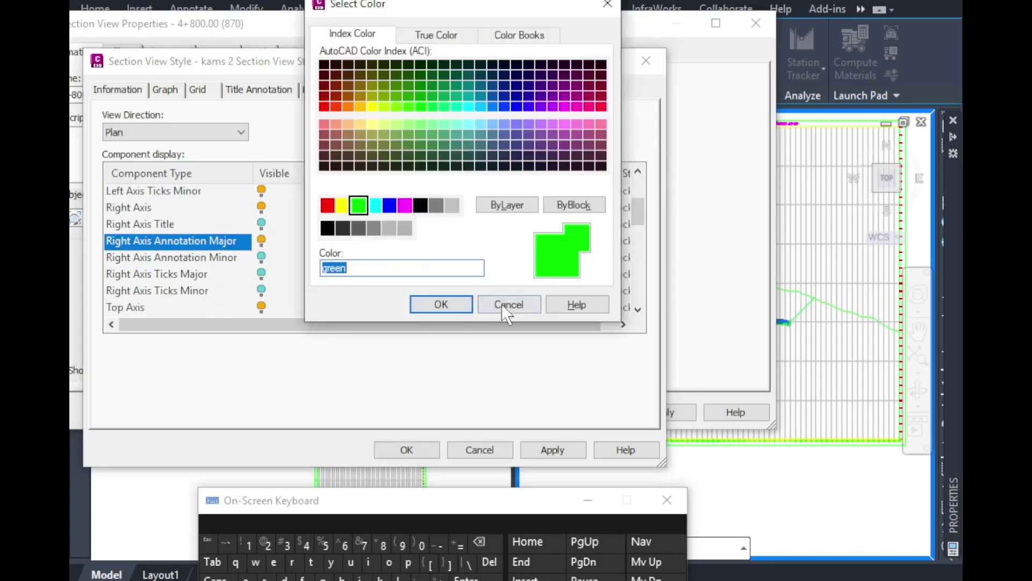
left_click(510, 306)
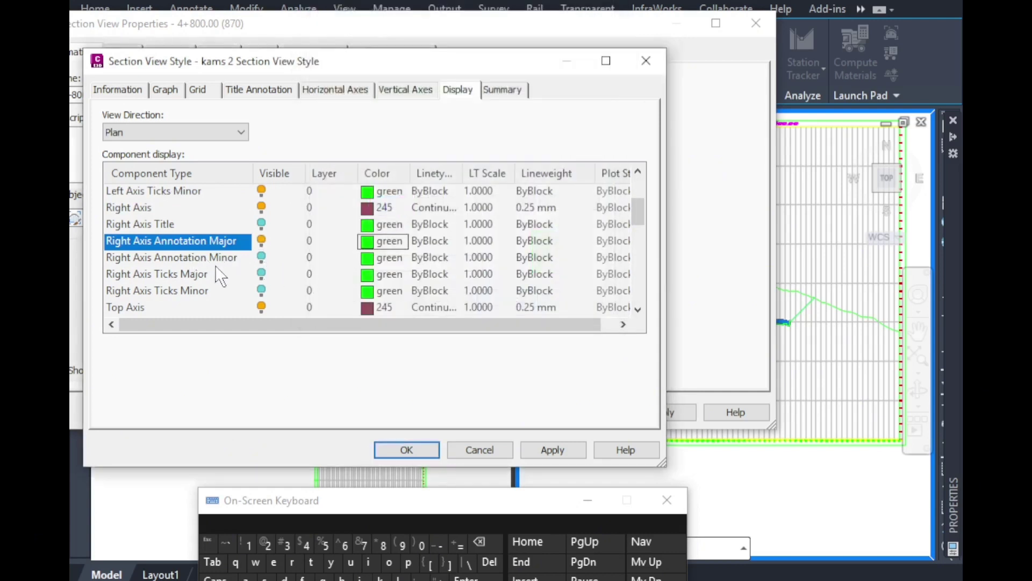
left_click(261, 272)
left_click(261, 289)
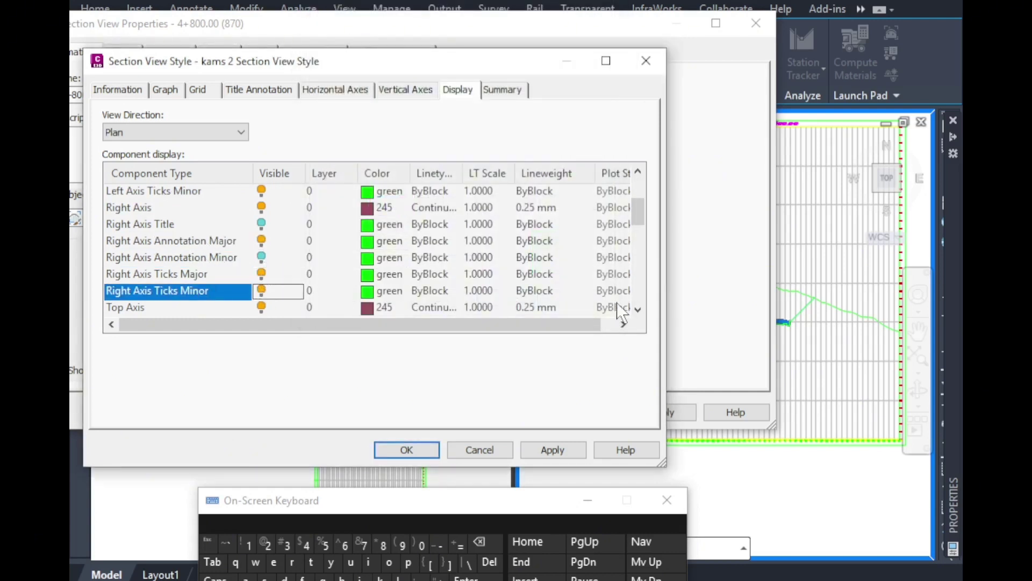
left_click(638, 309)
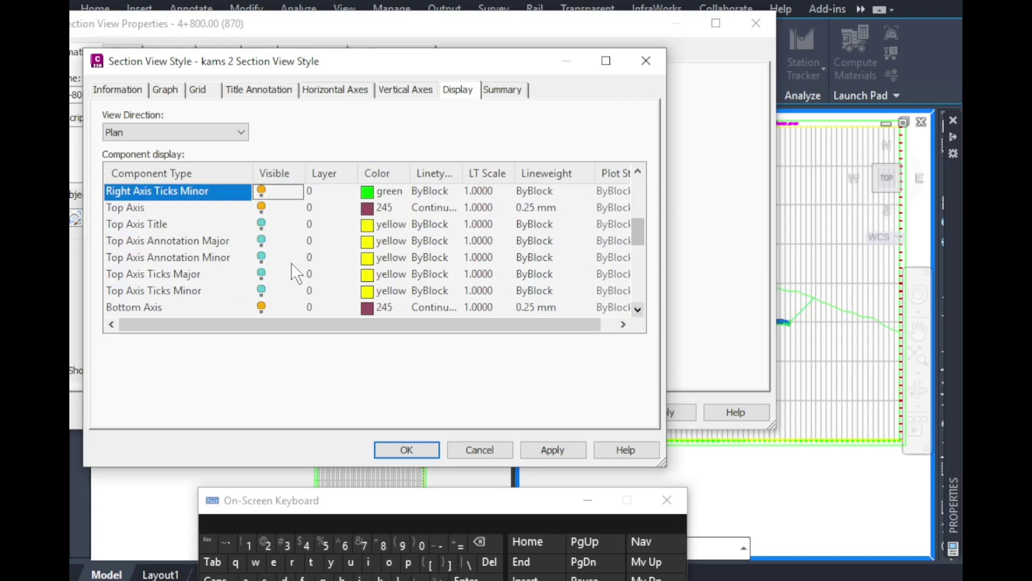
left_click(261, 223)
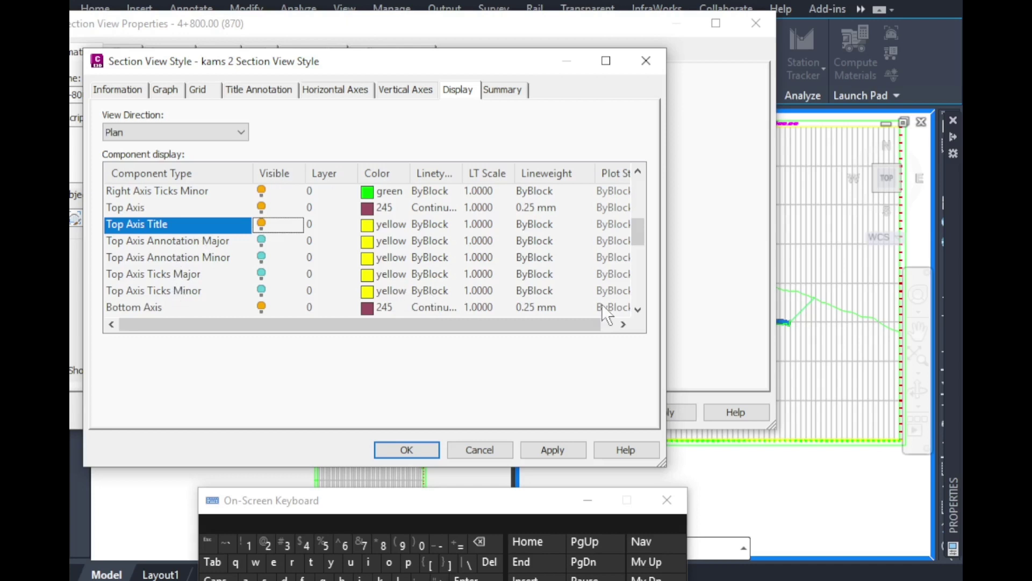
Make the Grid Horizontal Major and Minor and Grid Vertical Major and Minor components visible.
left_click(638, 311)
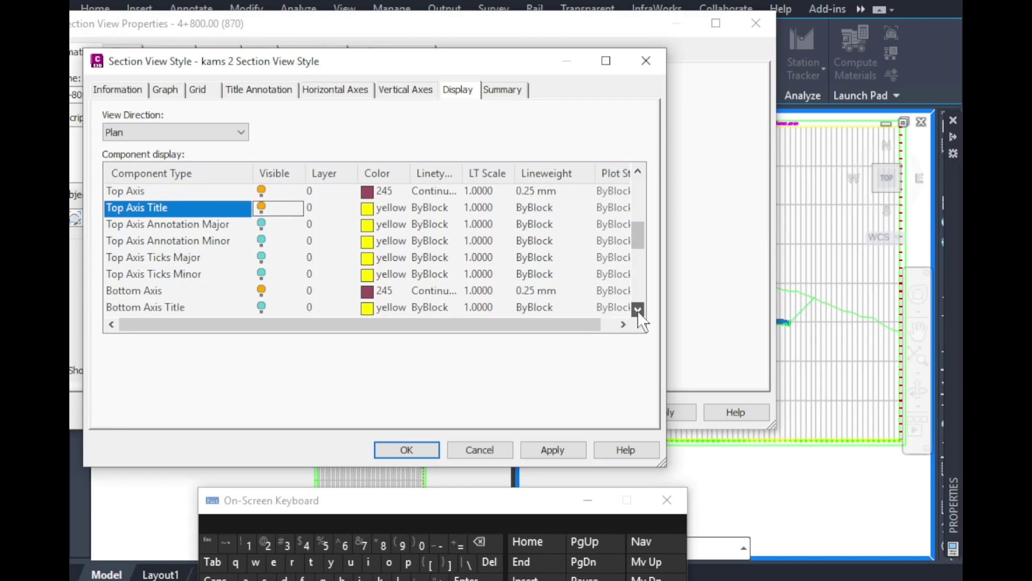
left_click(639, 311)
left_click(639, 310)
left_click(639, 311)
left_click(638, 311)
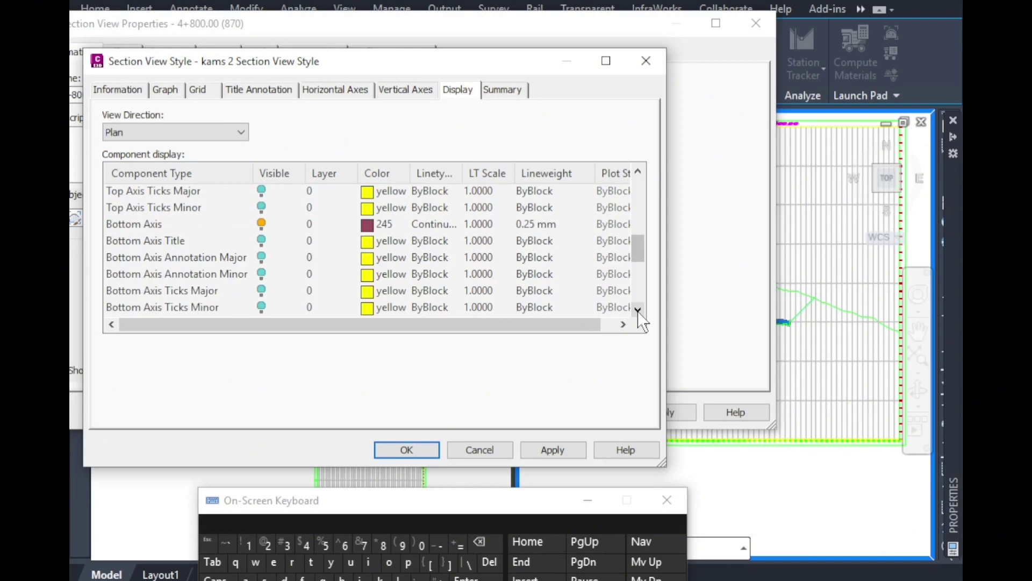
left_click(638, 310)
left_click(638, 311)
left_click(639, 310)
left_click(638, 311)
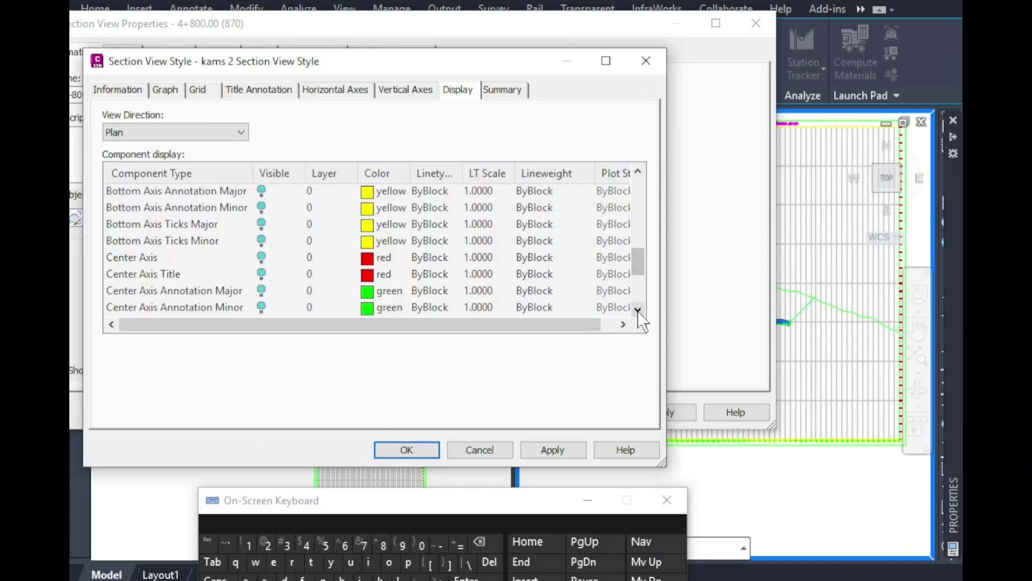
left_click(638, 310)
left_click(639, 310)
left_click(638, 311)
left_click(639, 310)
left_click(638, 310)
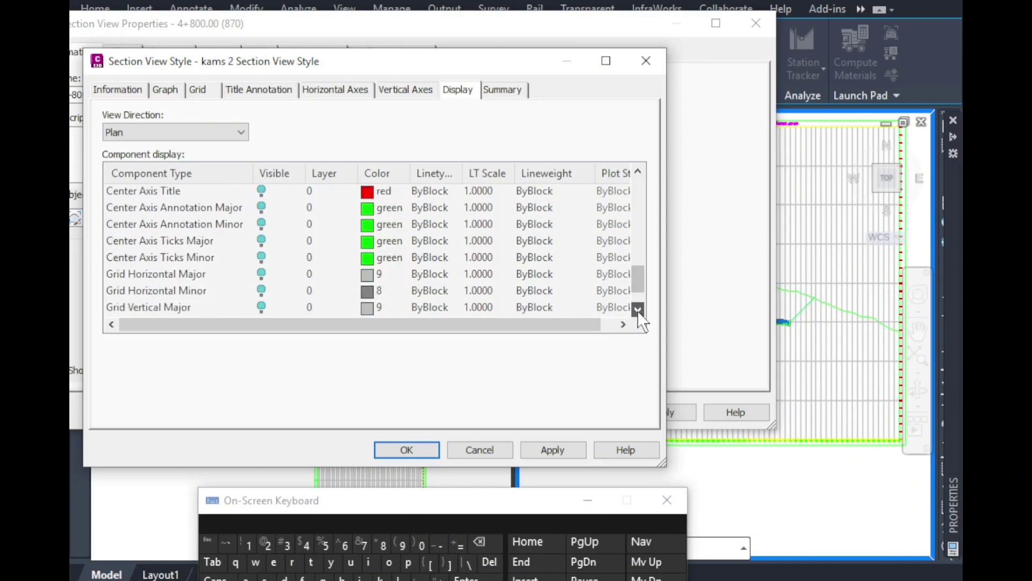
left_click(639, 310)
left_click(638, 310)
left_click(638, 311)
left_click(140, 228)
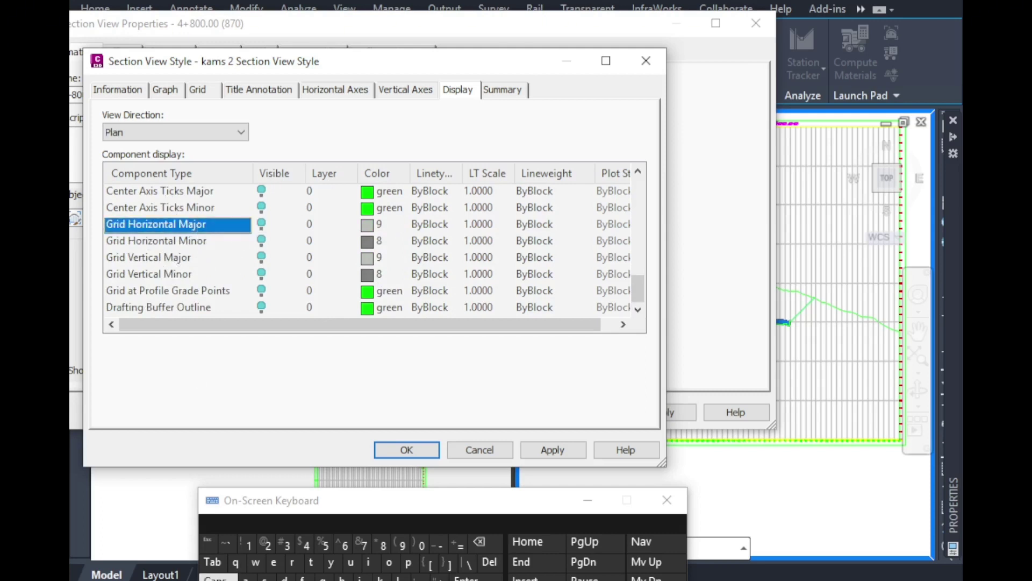
left_click(217, 578)
left_click(167, 274, "shift")
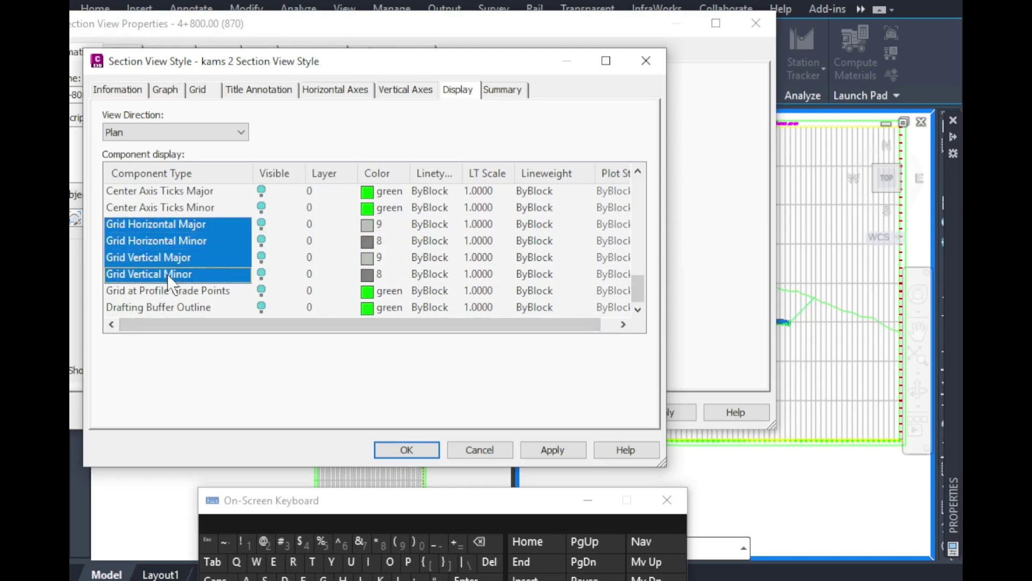
left_click(261, 224)
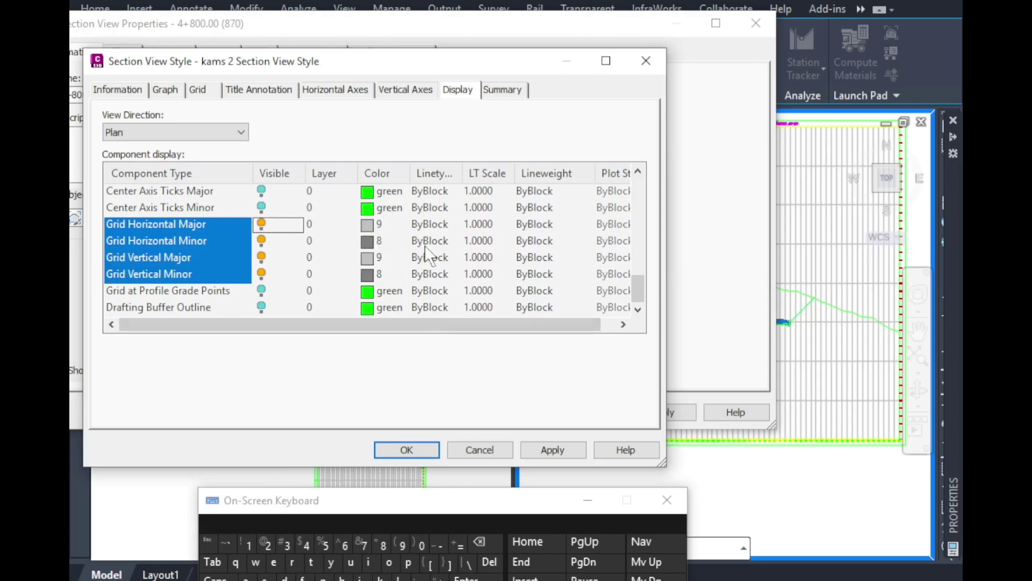
Set the four horizontal and vertical grid components to DASHED linetype and 0.15 mm lineweight.
left_click(428, 226)
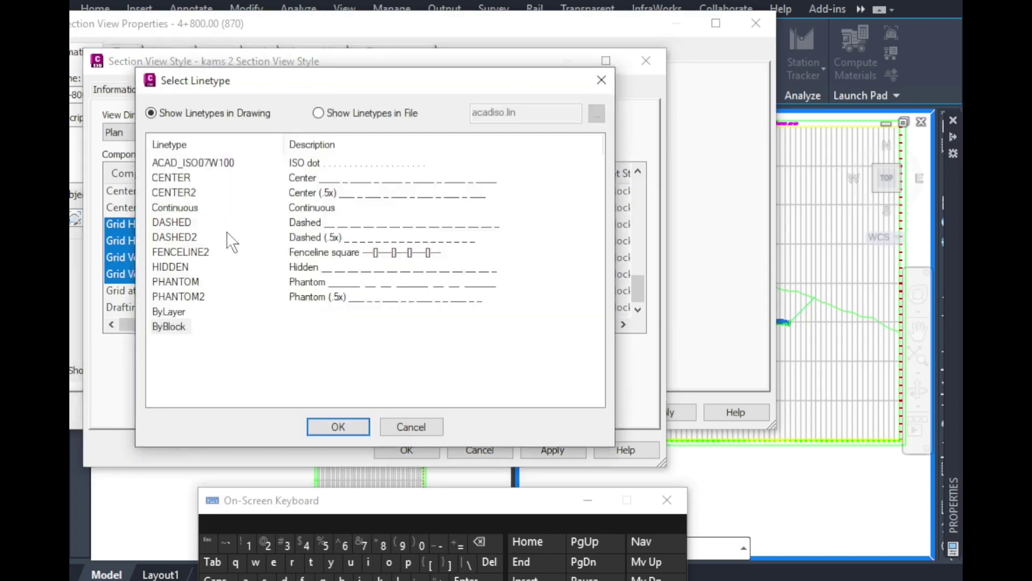
left_click(186, 224)
left_click(354, 426)
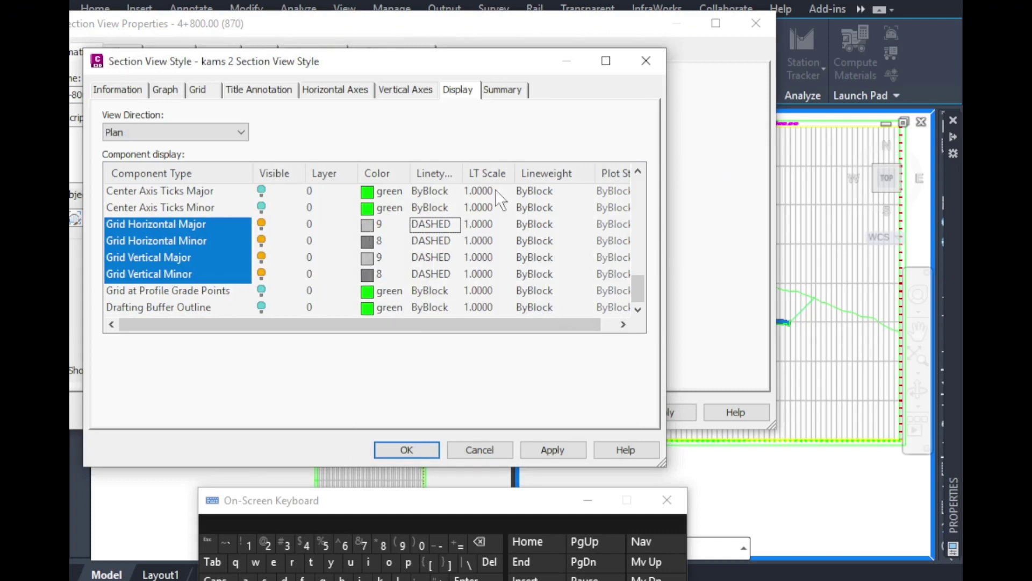
left_click(537, 226)
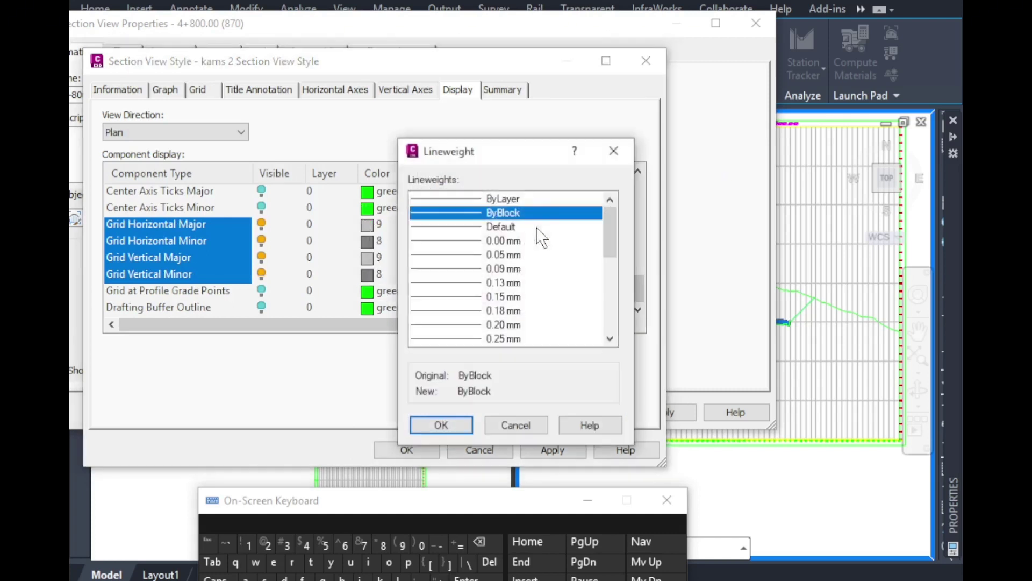
left_click(462, 296)
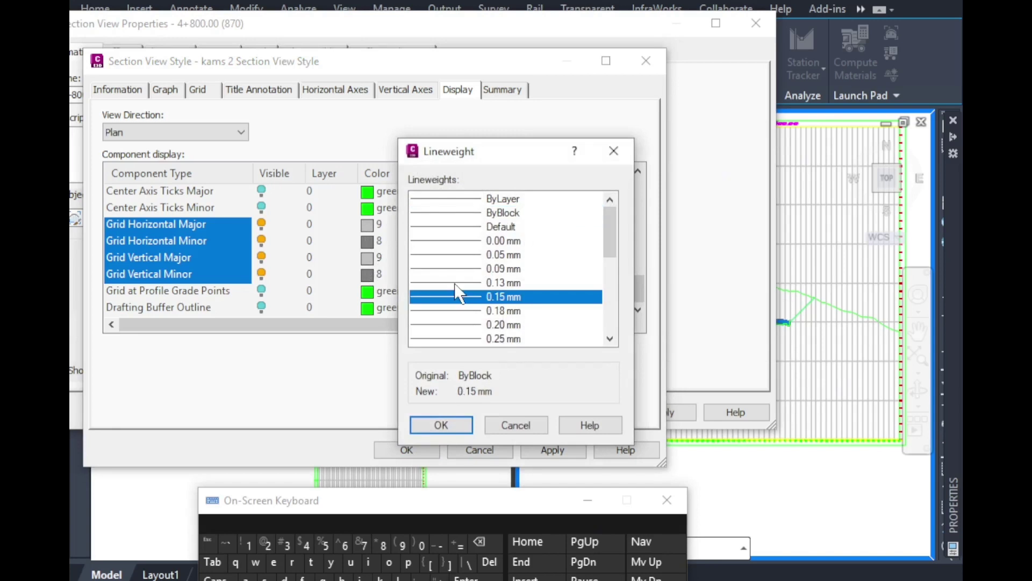
left_click(441, 425)
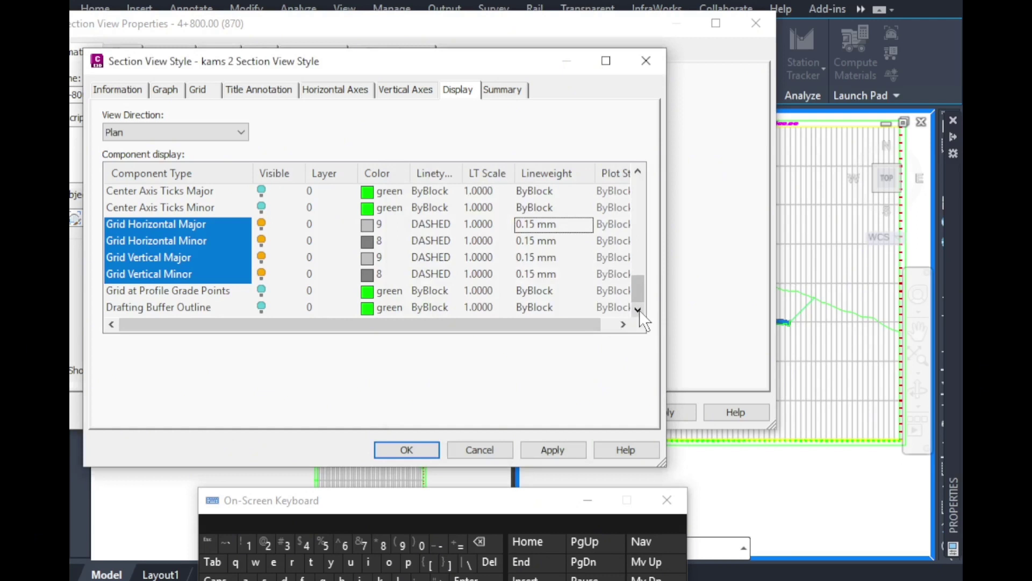
Accept the kams 2 Section View Style edits, recheck its display settings, and apply the section view properties.
left_click(399, 448)
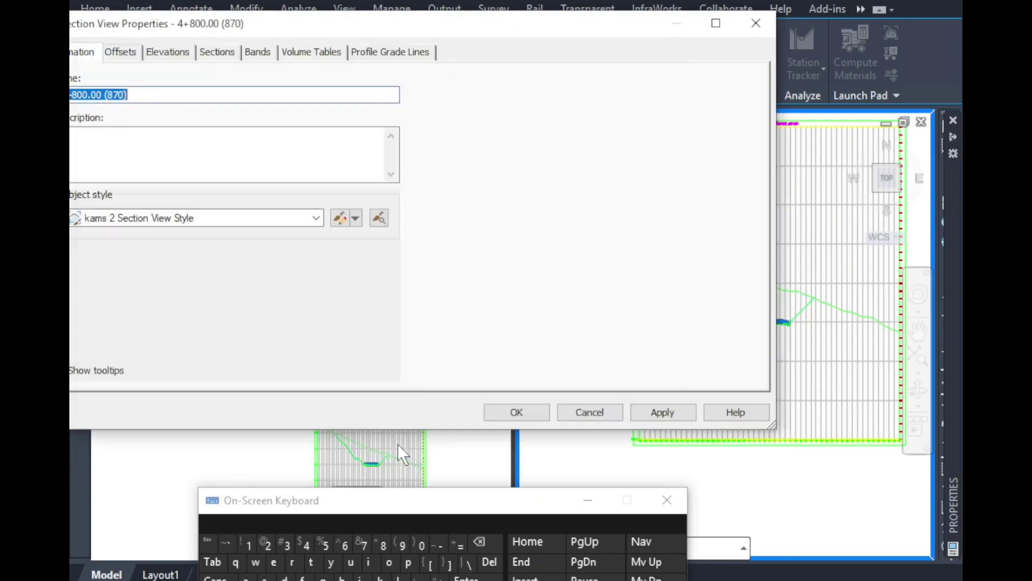
left_click(355, 218)
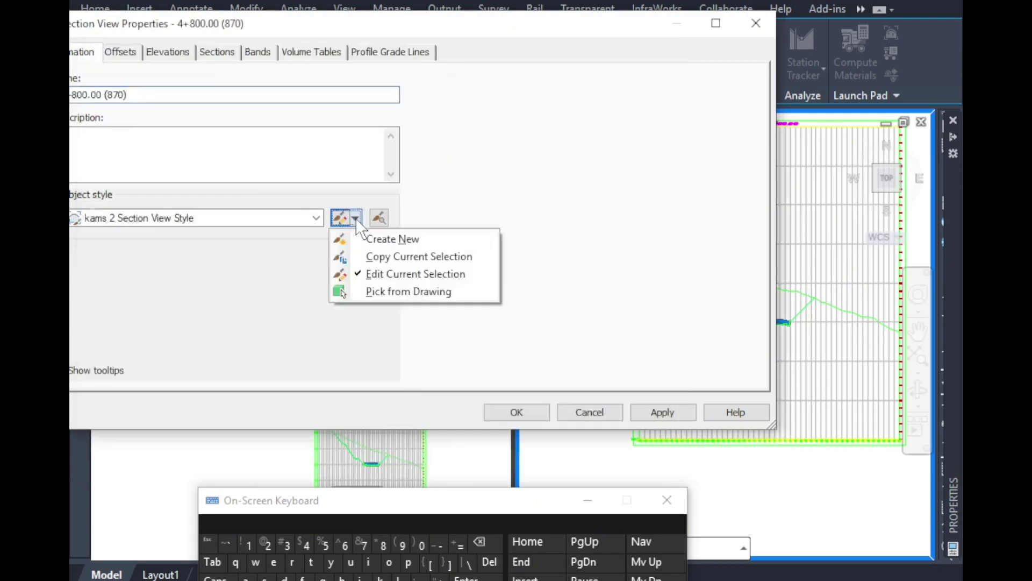
left_click(392, 273)
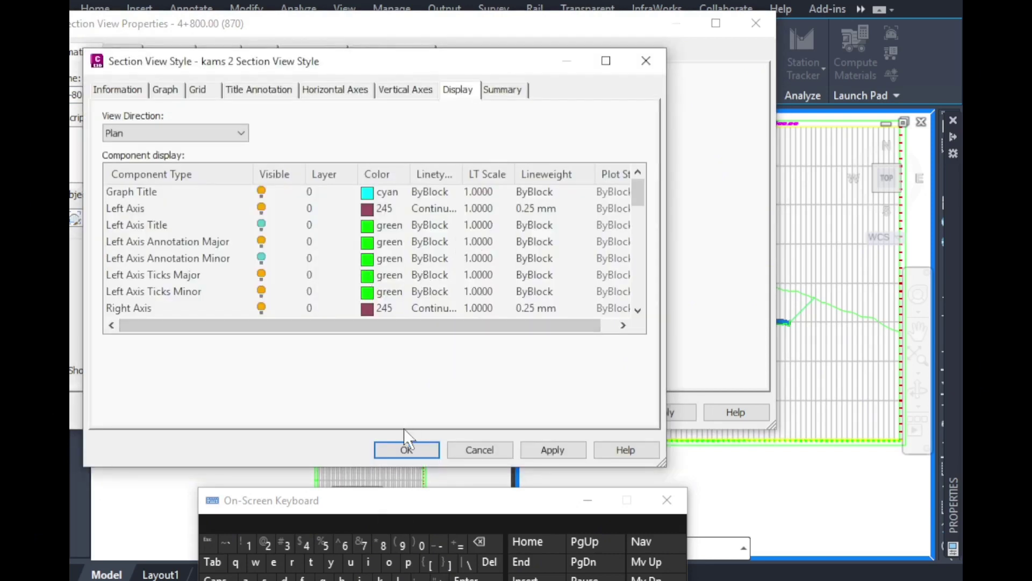
left_click(406, 449)
left_click(522, 412)
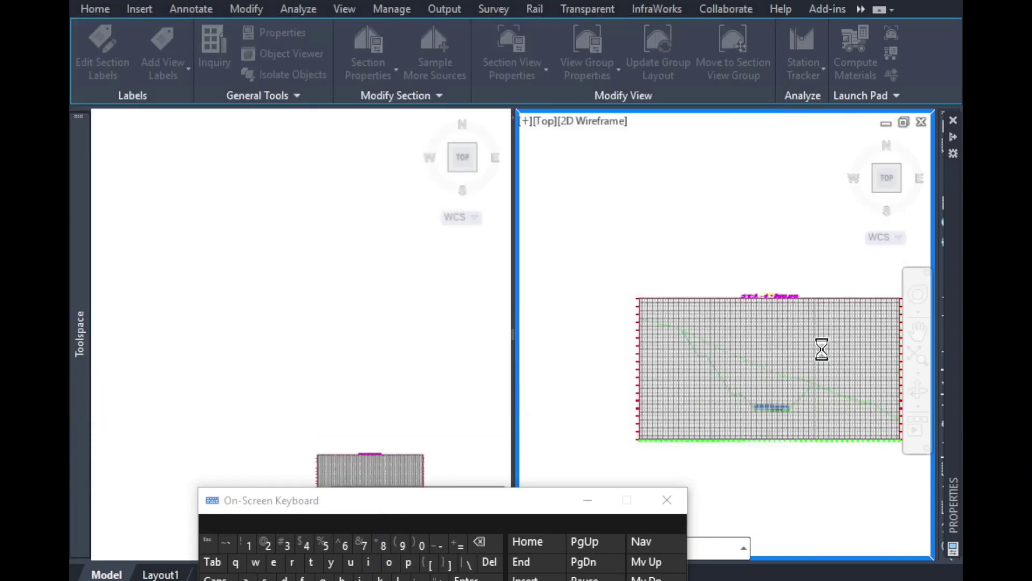
key("Escape")
Examine the section view's dashed grid, axis lines and elevation annotations along both side axes.
scroll(794, 452, "up", 4)
scroll(814, 453, "down", 2)
scroll(680, 438, "up", 2)
scroll(869, 426, "up", 3)
scroll(703, 454, "down", 4)
scroll(761, 290, "down", 1)
scroll(761, 291, "up", 4)
scroll(618, 244, "down", 2)
scroll(800, 225, "down", 1)
scroll(800, 225, "up", 3)
scroll(685, 290, "down", 2)
scroll(672, 281, "up", 2)
scroll(760, 276, "down", 3)
scroll(654, 302, "down", 2)
scroll(655, 302, "up", 3)
scroll(733, 258, "up", 5)
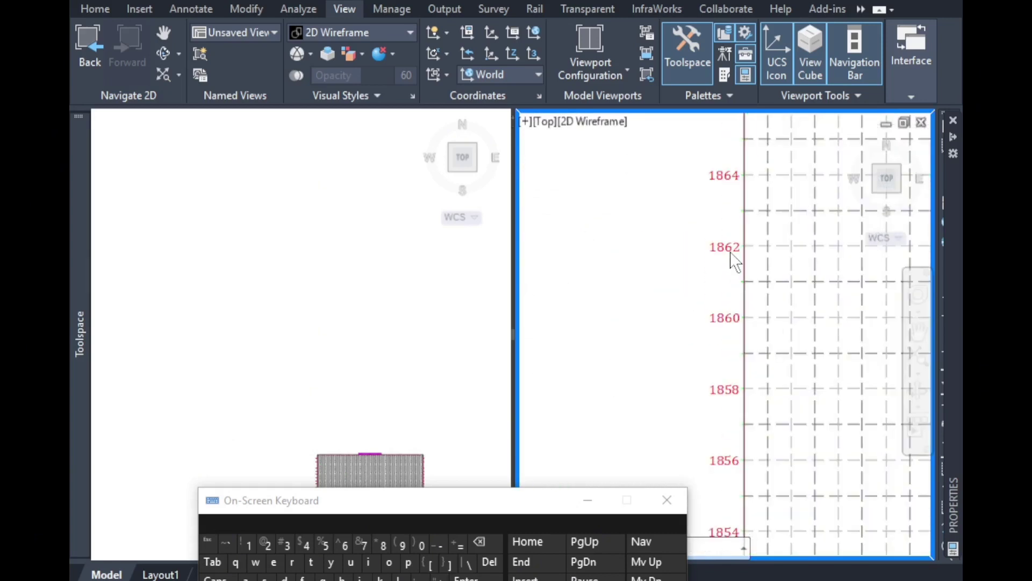
scroll(575, 249, "down", 4)
scroll(691, 285, "down", 2)
scroll(721, 277, "up", 10)
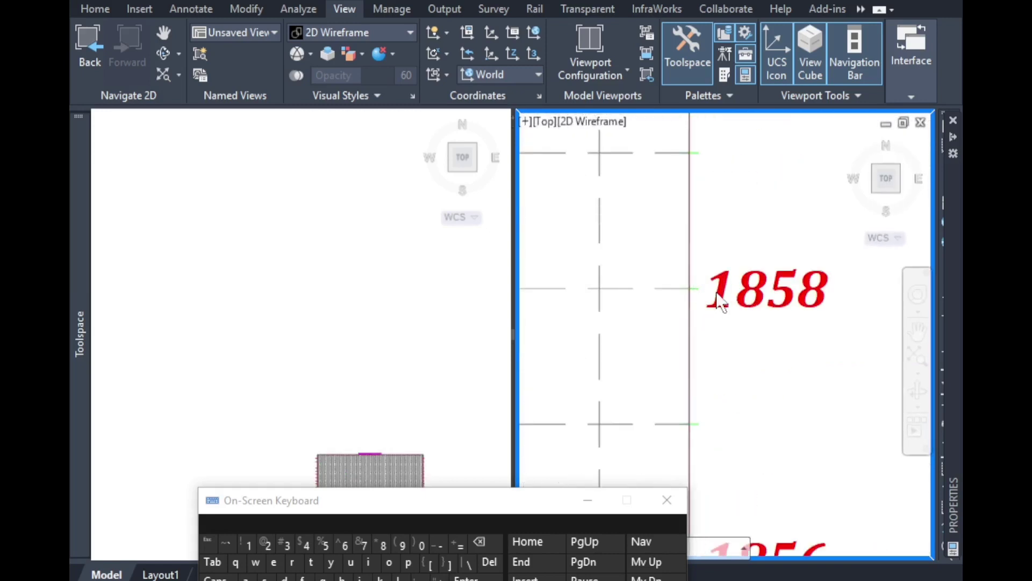
scroll(785, 285, "down", 10)
scroll(619, 341, "up", 6)
scroll(790, 302, "down", 3)
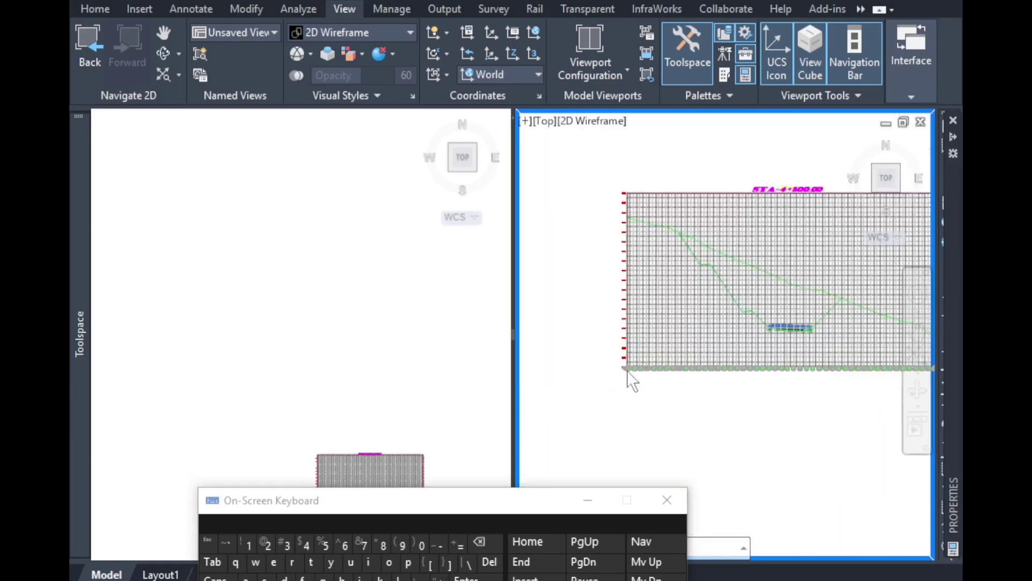
Examine the section view's dashed grid, the elevation labels and the offset labels along its bottom axis.
scroll(696, 318, "up", 5)
scroll(633, 369, "down", 3)
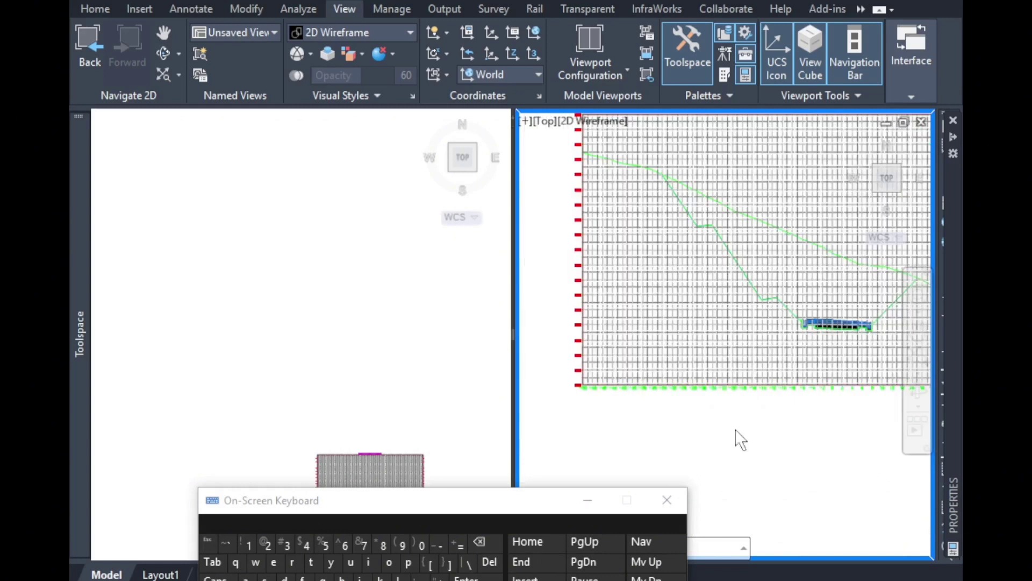
scroll(603, 344, "down", 4)
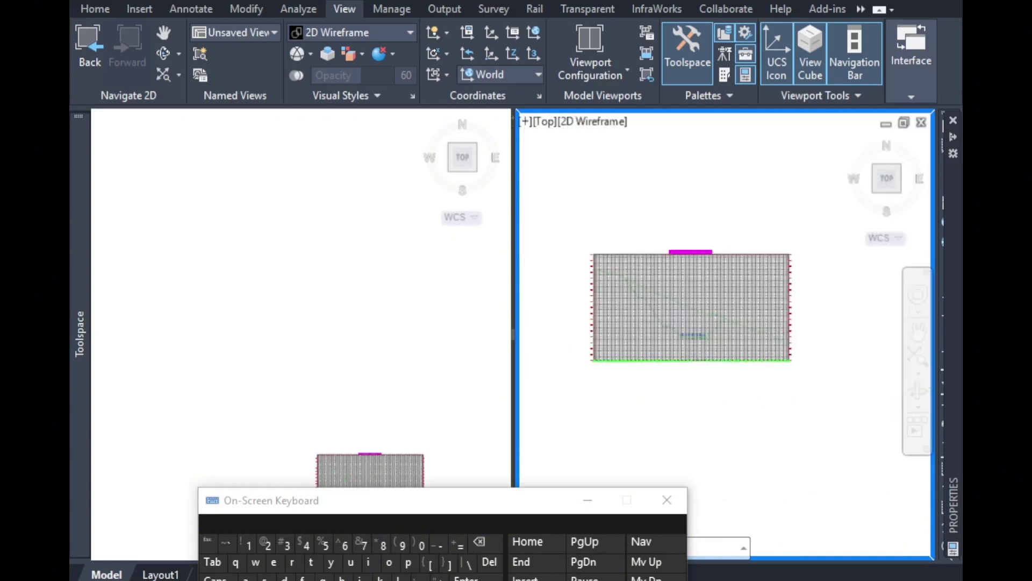
scroll(639, 393, "up", 4)
middle_click_drag(797, 397, 826, 433)
scroll(567, 353, "up", 5)
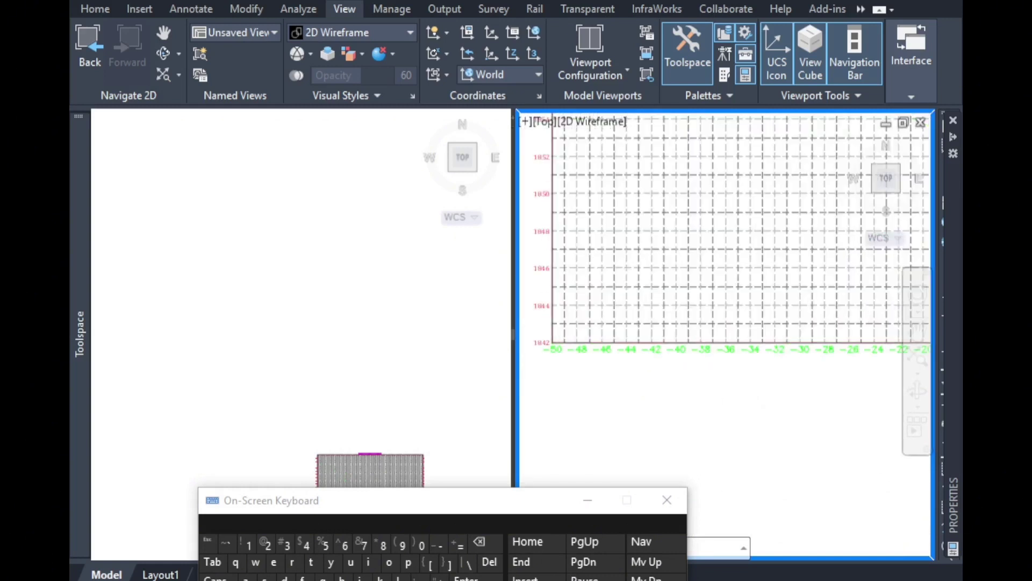
scroll(657, 365, "down", 5)
scroll(640, 376, "up", 2)
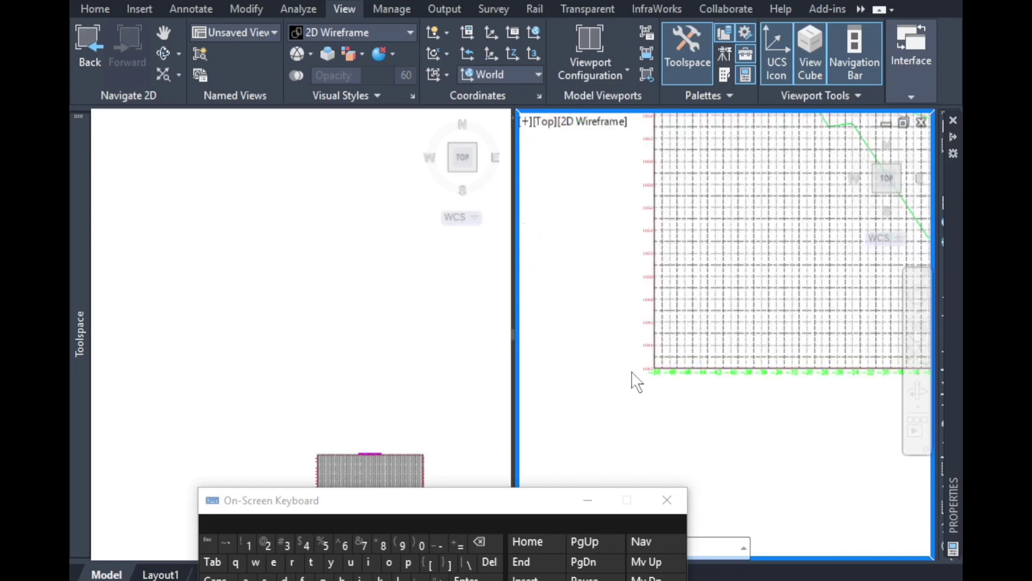
scroll(698, 331, "up", 4)
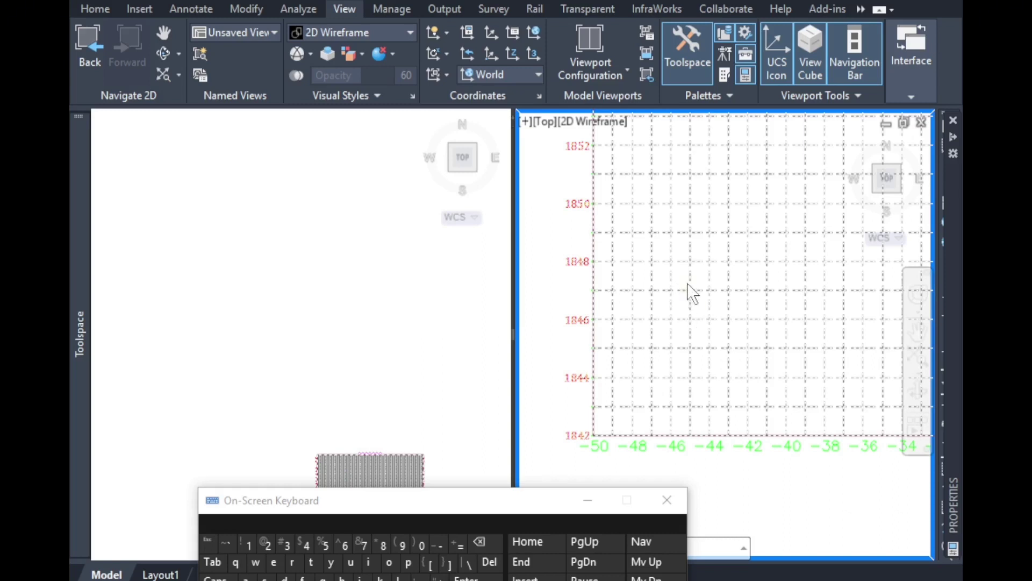
Open the section view's properties and review its offset, elevation and section settings.
left_click(691, 312)
right_click(690, 313)
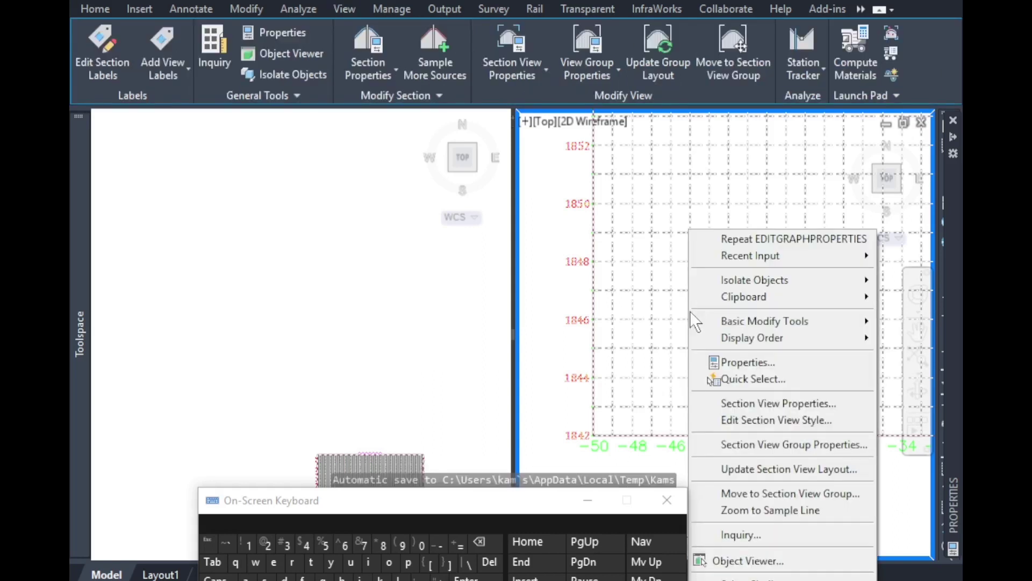
left_click(735, 401)
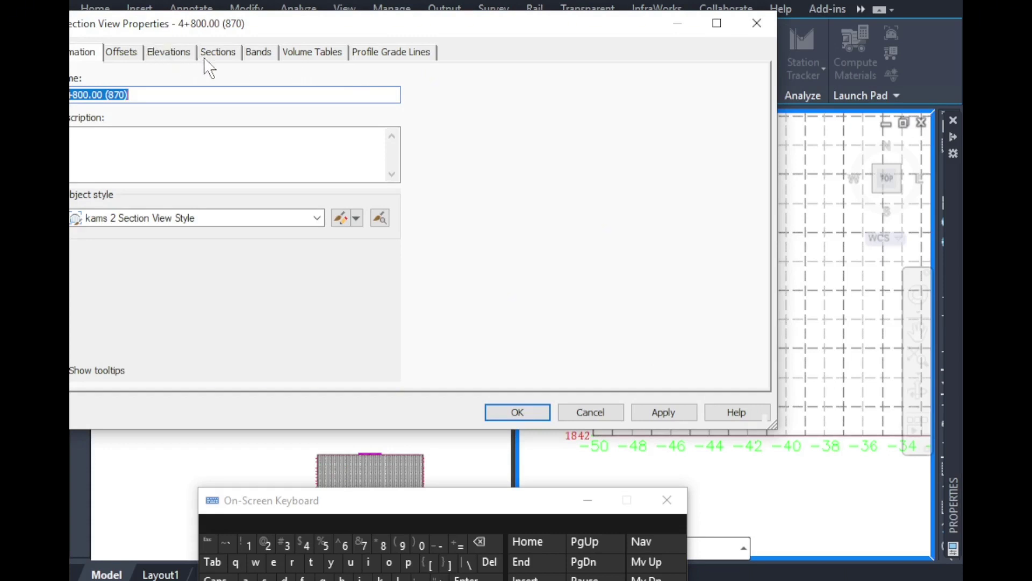
left_click(120, 50)
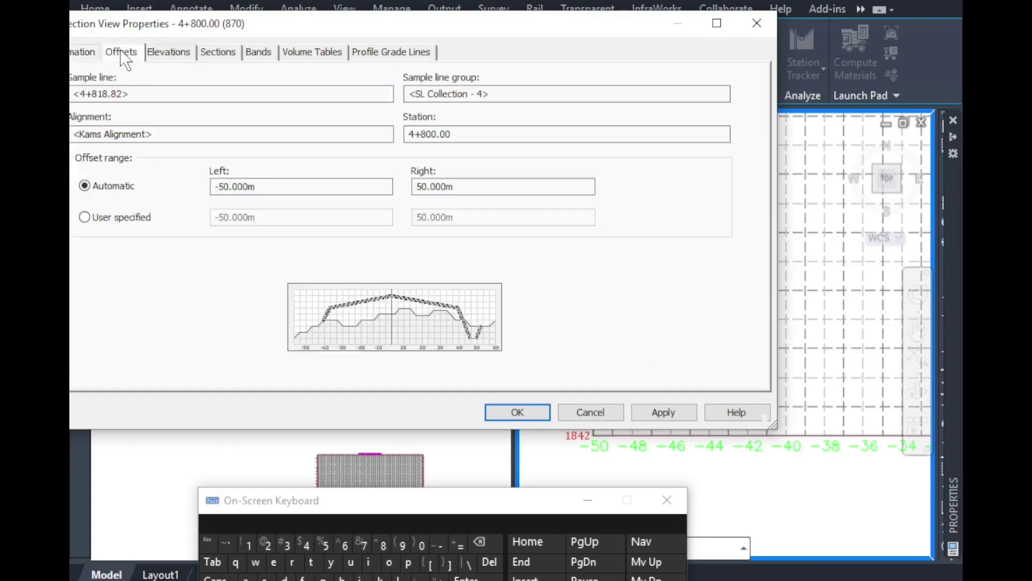
left_click(87, 53)
left_click_drag(291, 29, 340, 33)
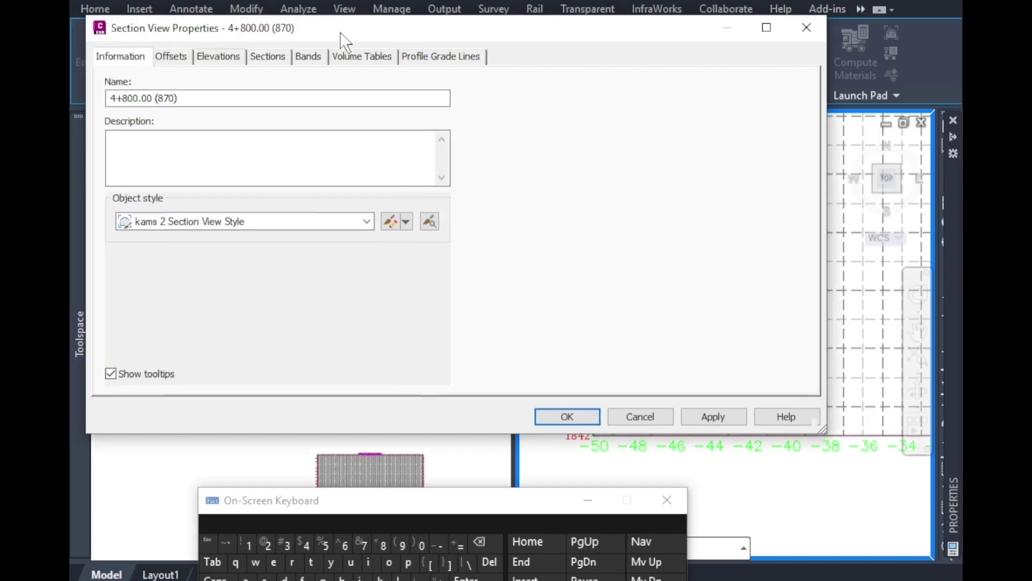
left_click(173, 57)
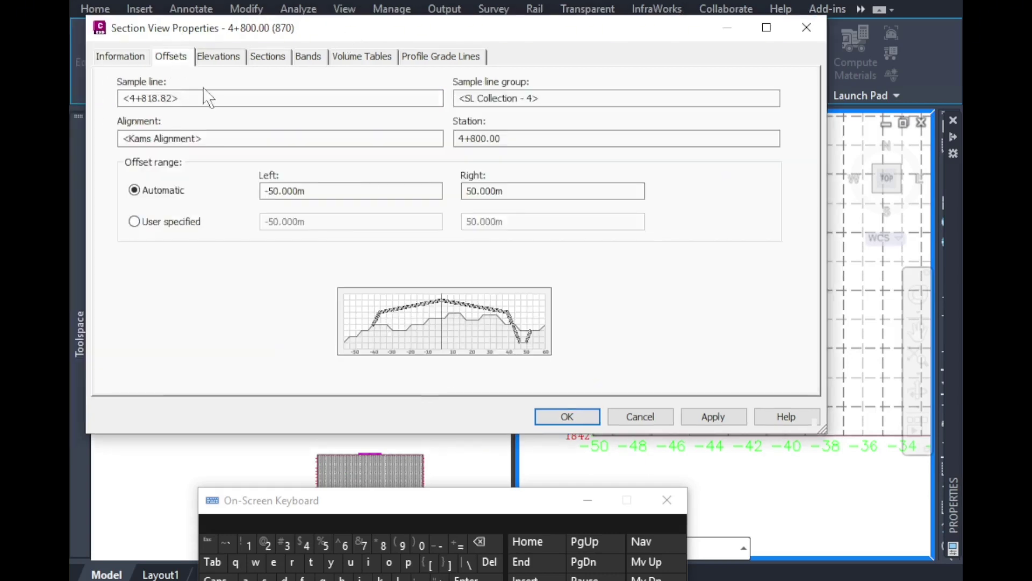
left_click(218, 57)
left_click(280, 60)
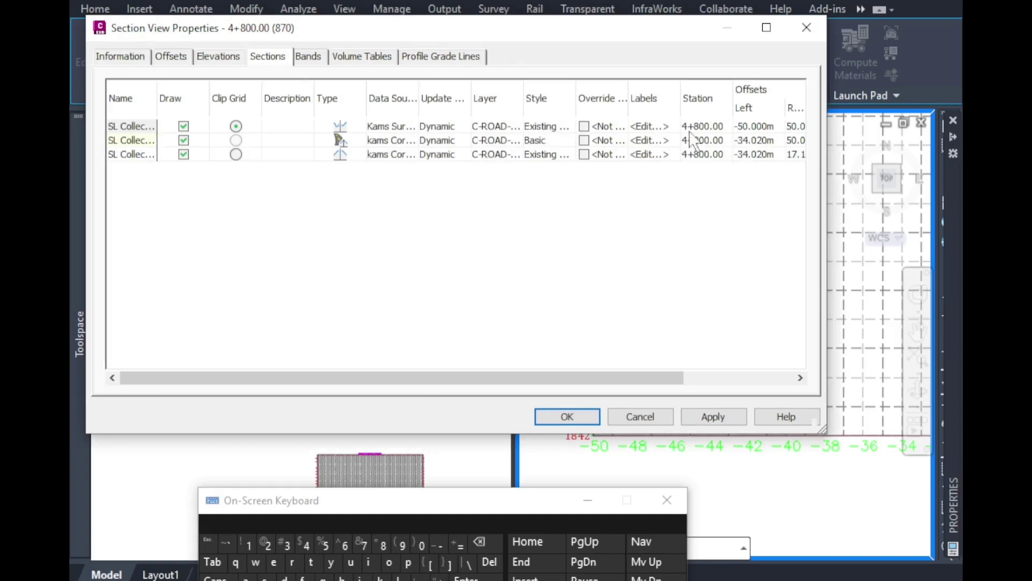
Delete the existing section data band from the bottom of the section view and apply the change.
left_click(309, 57)
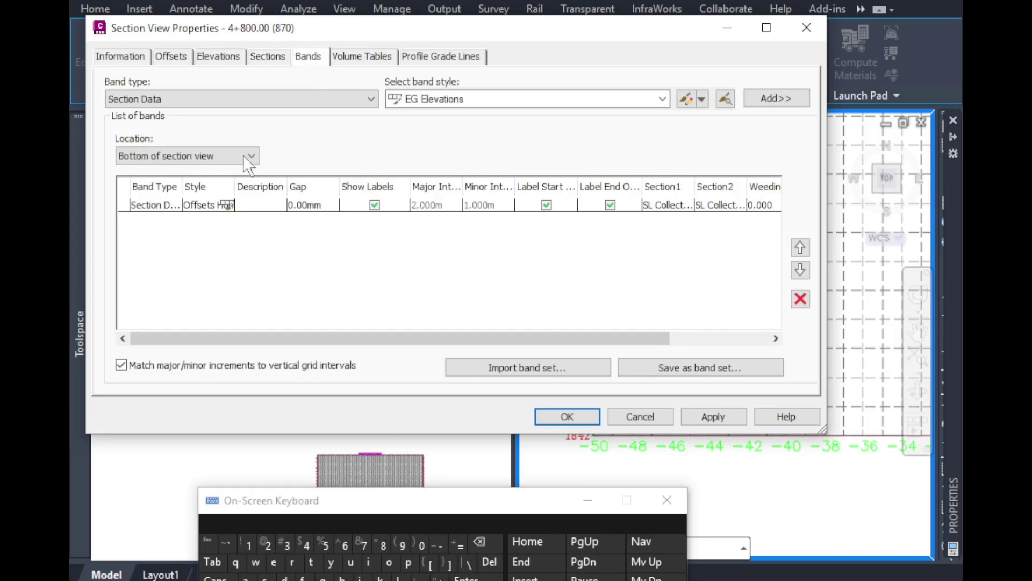
left_click(146, 206)
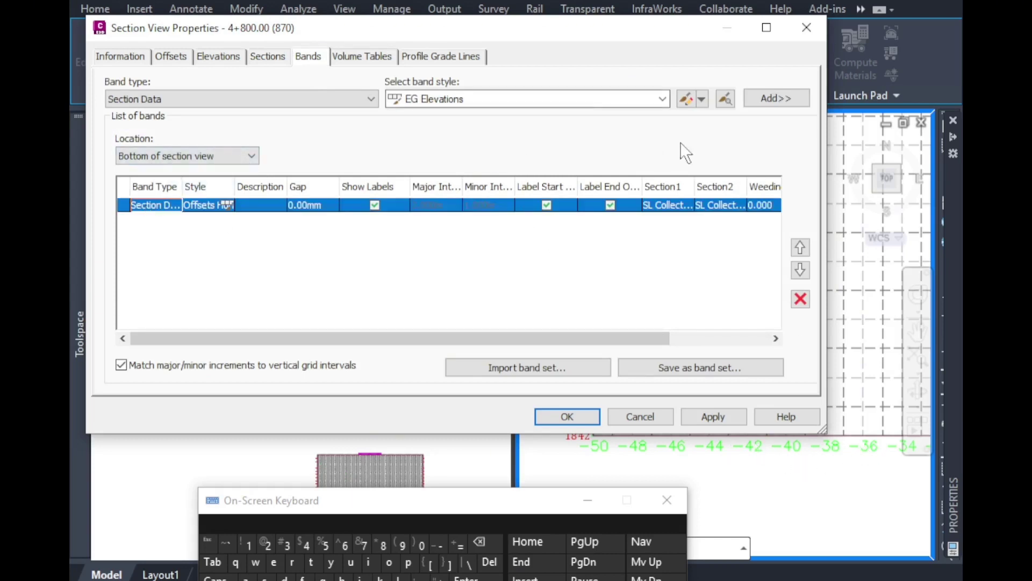
left_click(800, 299)
left_click(714, 415)
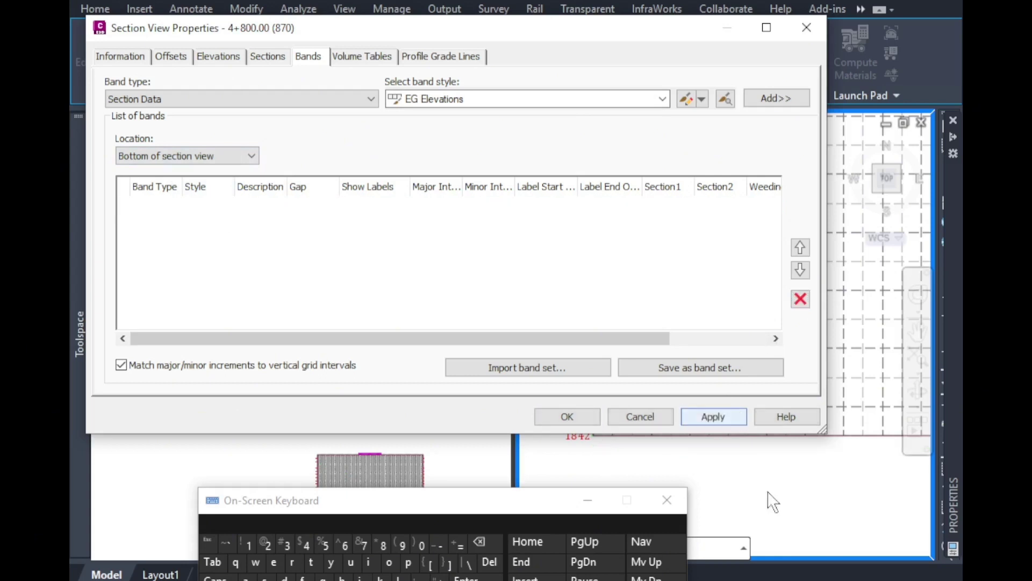
Review the available Section Data band styles and start creating a new section data band style.
left_click(214, 97)
left_click(218, 111)
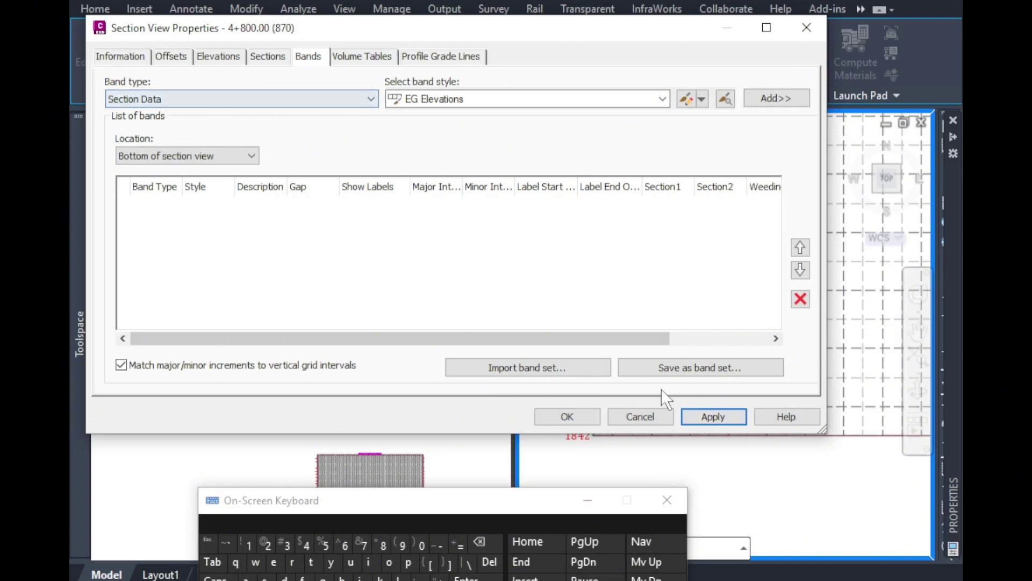
left_click(662, 99)
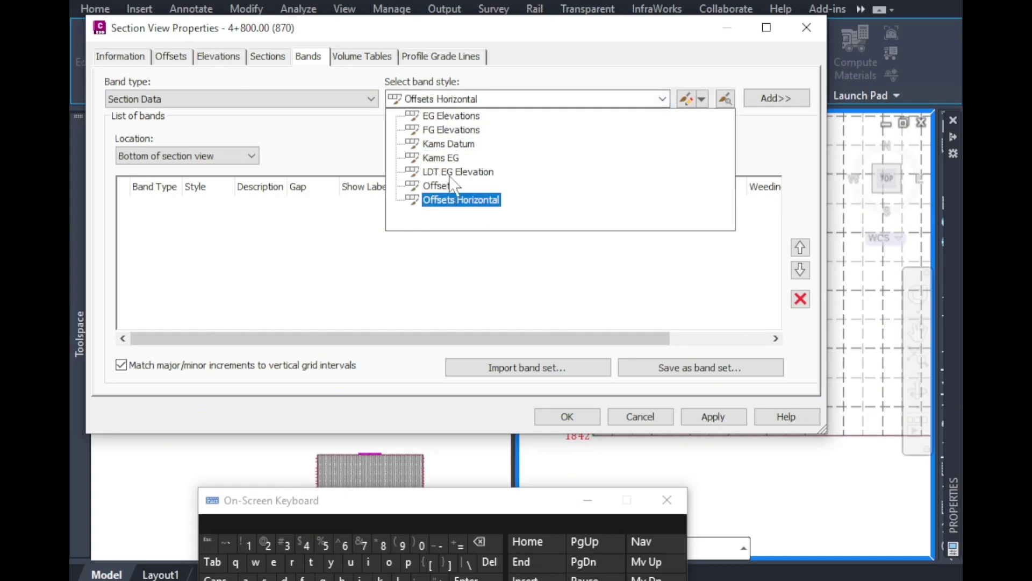
left_click(548, 63)
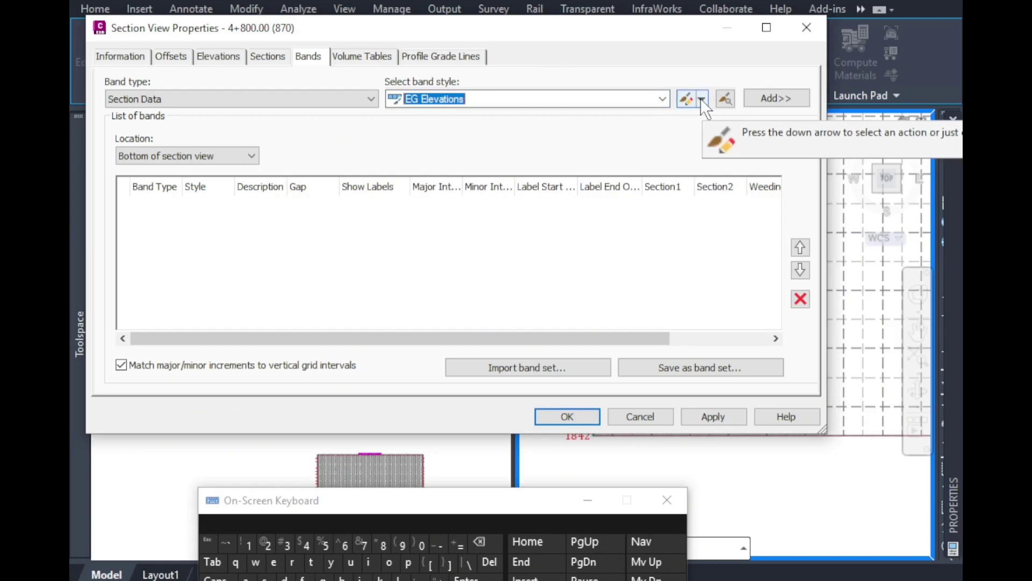
left_click(702, 100)
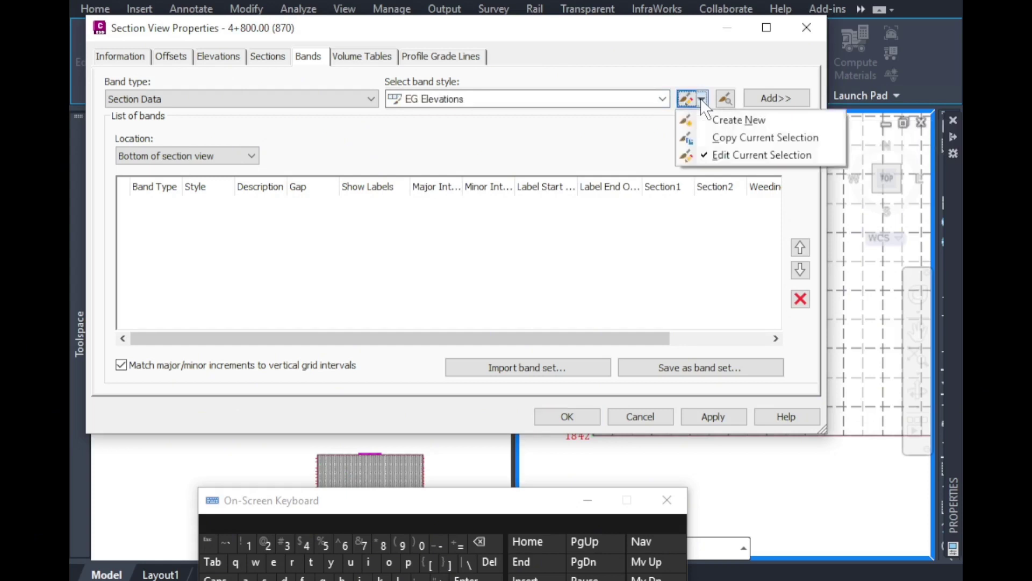
left_click(747, 124)
left_click(199, 119)
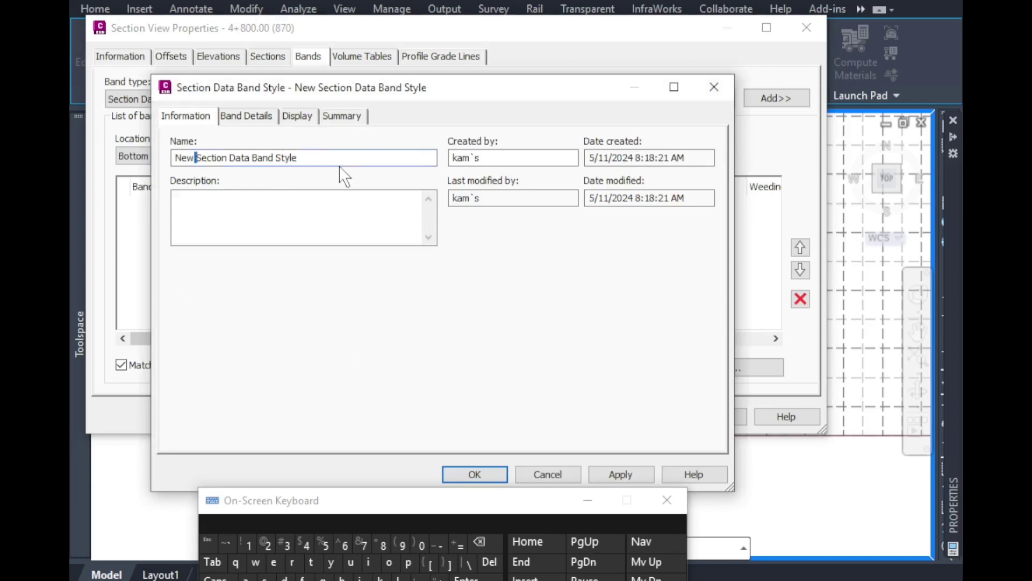
Name the new section data band style "kams existing ground".
triple_click(315, 158)
left_click(381, 578)
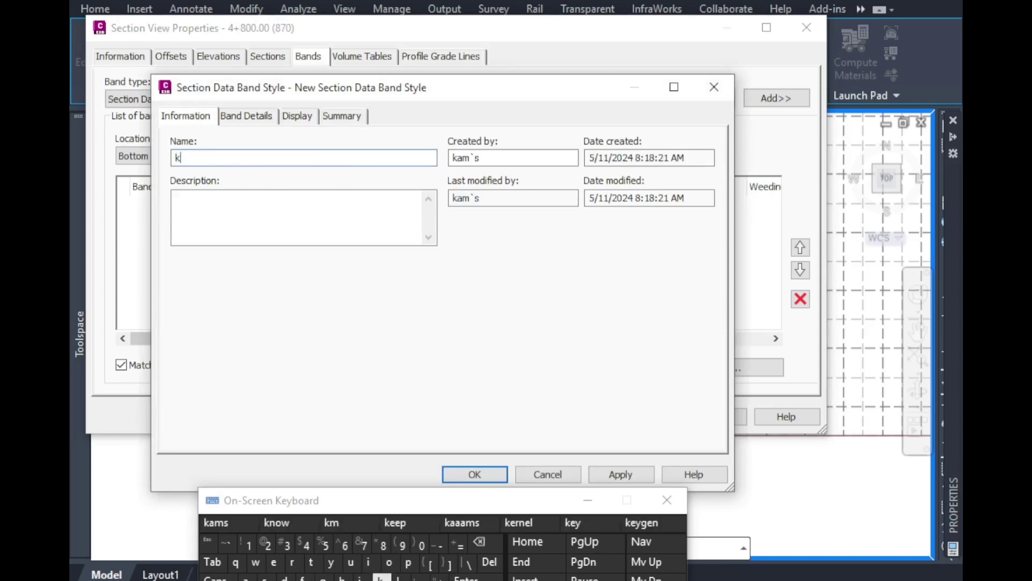
left_click(247, 578)
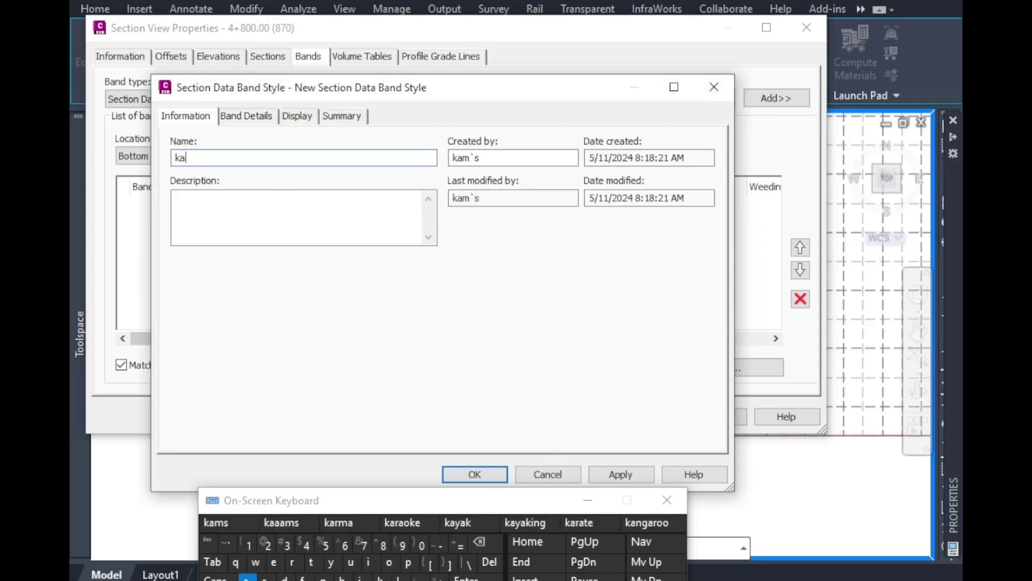
left_click(371, 580)
left_click(265, 578)
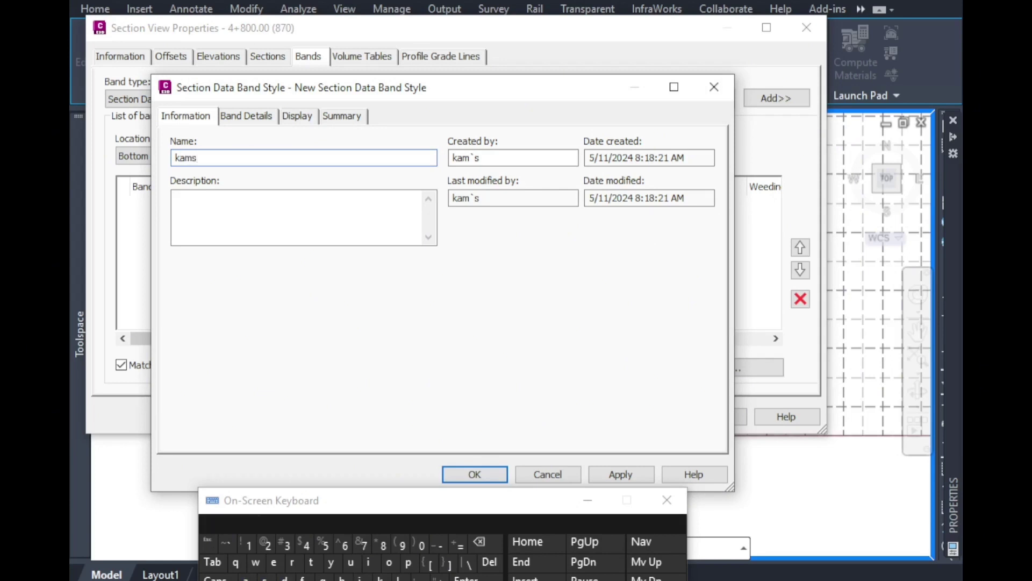
type("ex")
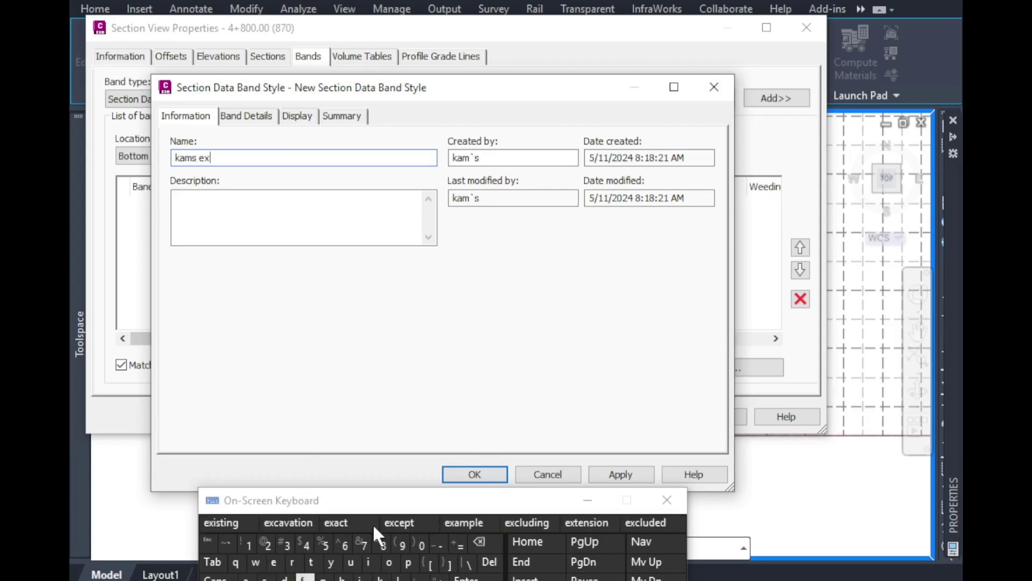
left_click(371, 563)
left_click(232, 524)
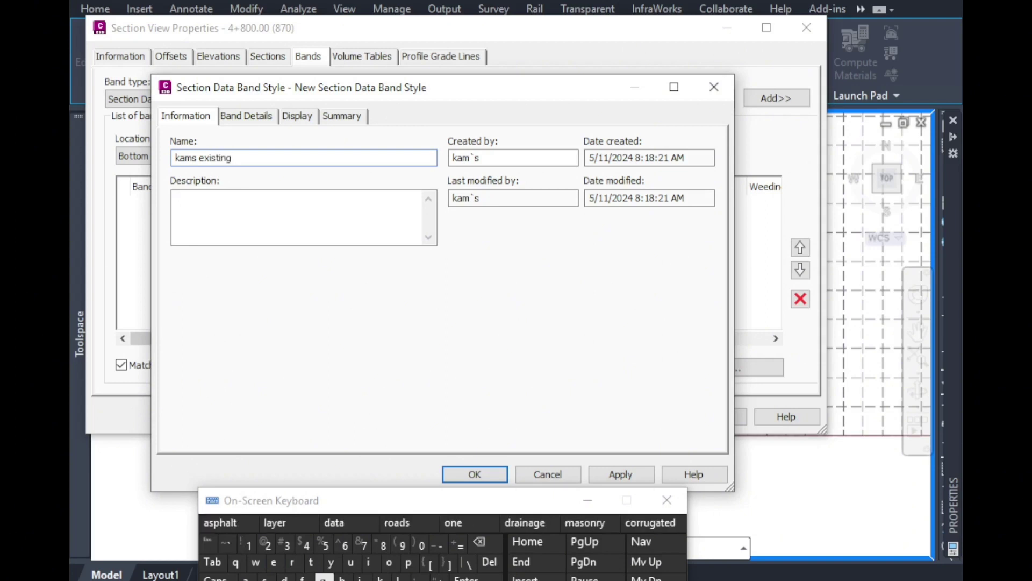
left_click(322, 579)
left_click(292, 562)
left_click(389, 562)
left_click(351, 563)
left_click(222, 523)
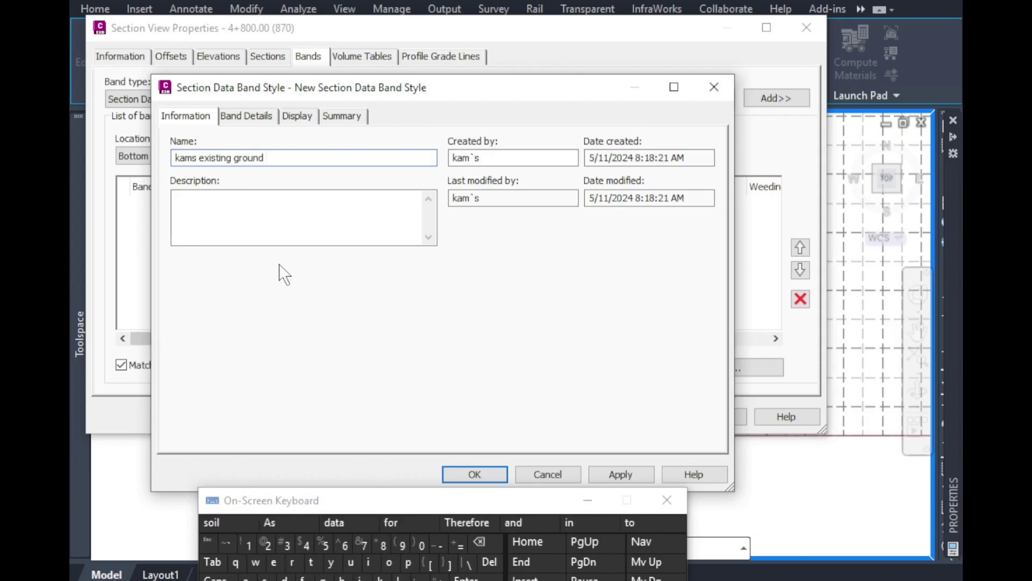
Set the band layout to 15 mm band height, 15 mm text box width and 0 mm offset from band.
left_click(248, 116)
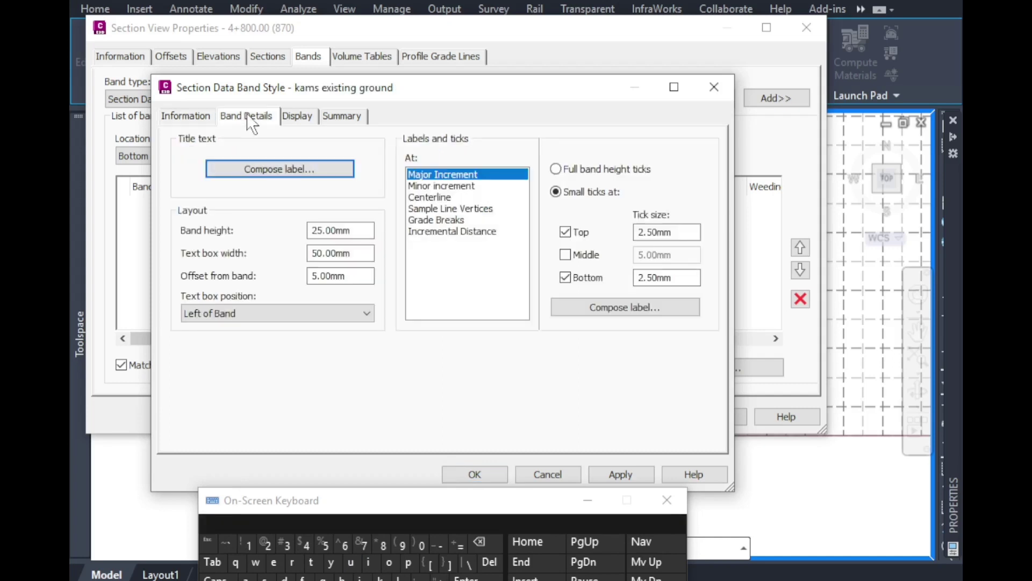
double_click(357, 231)
left_click(248, 544)
left_click(327, 544)
left_click_drag(355, 255, 273, 248)
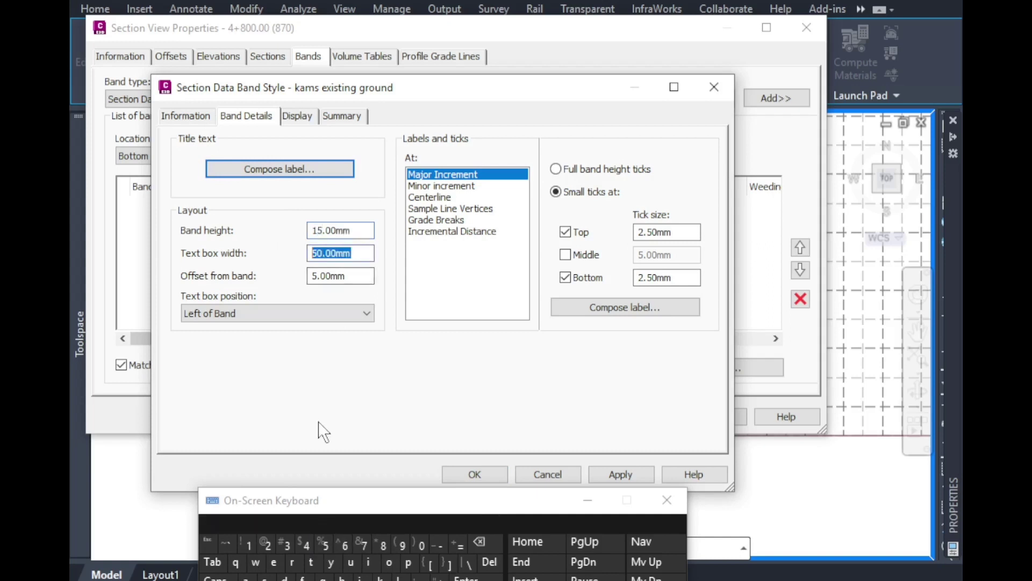
left_click(248, 544)
left_click(324, 545)
left_click(347, 276)
double_click(347, 276)
left_click(422, 547)
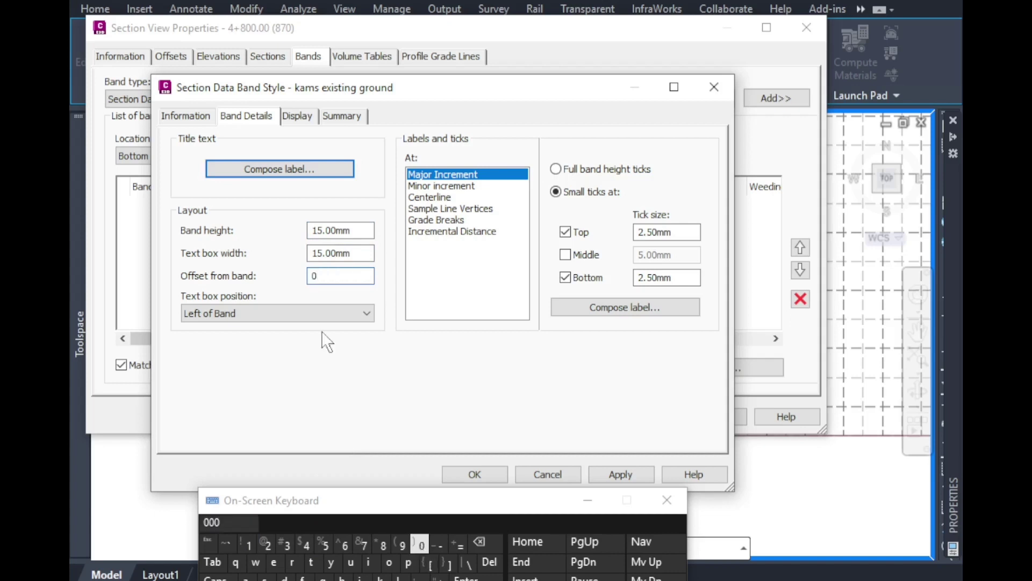
Replace the band title label's text contents with "EX" and select the new text for formatting.
left_click(301, 169)
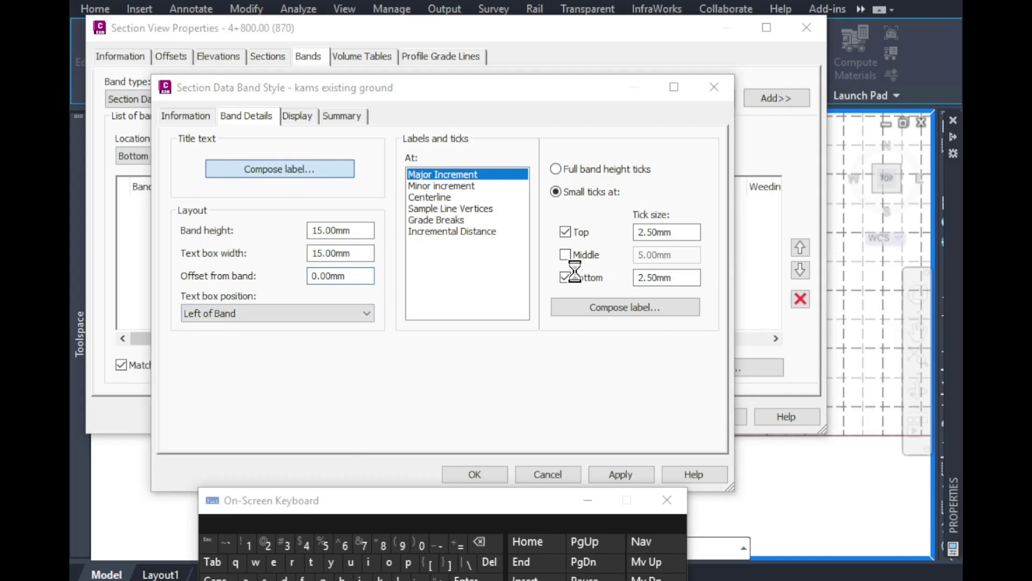
left_click(412, 242)
left_click(434, 238)
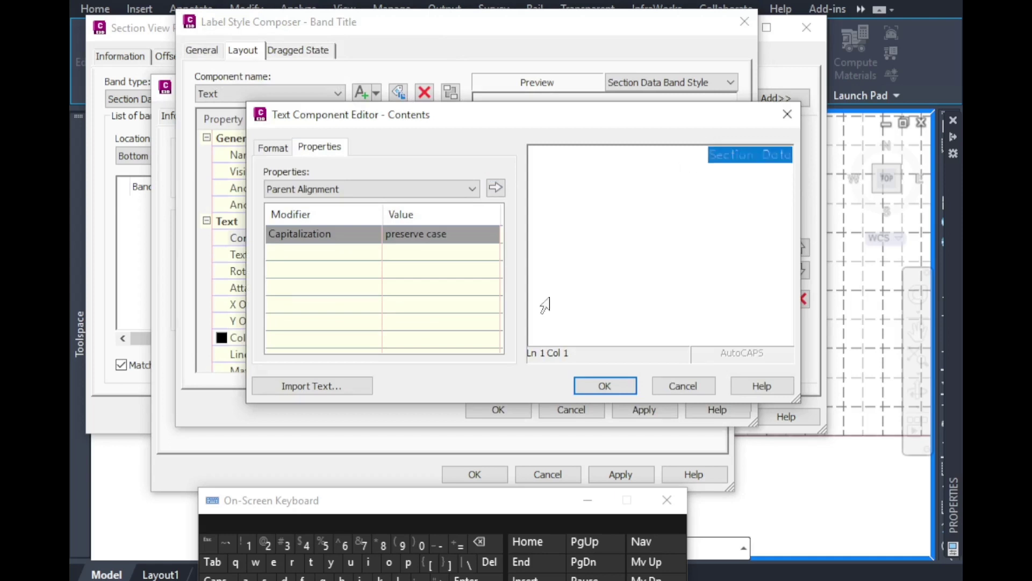
left_click(218, 577)
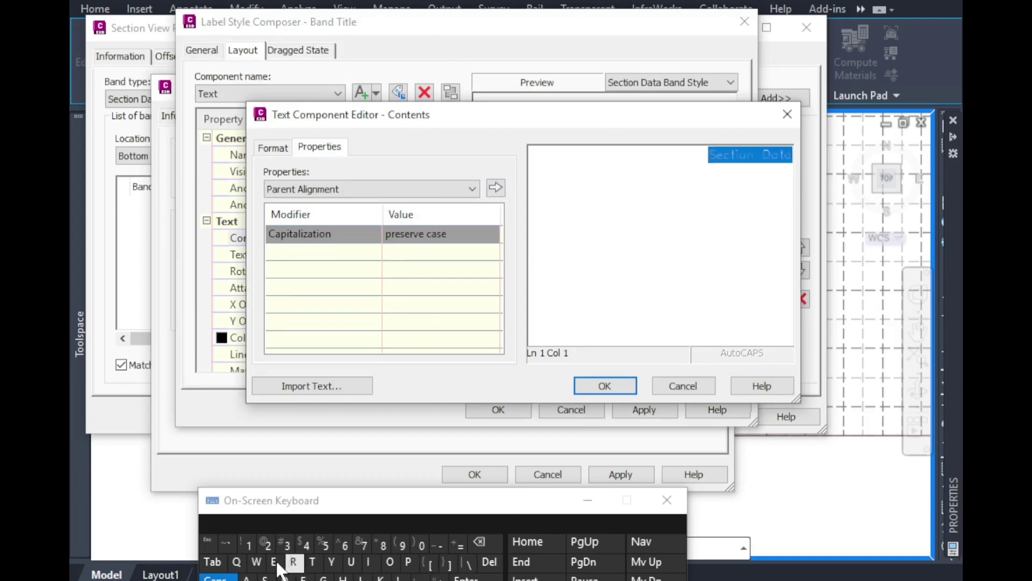
type("EX")
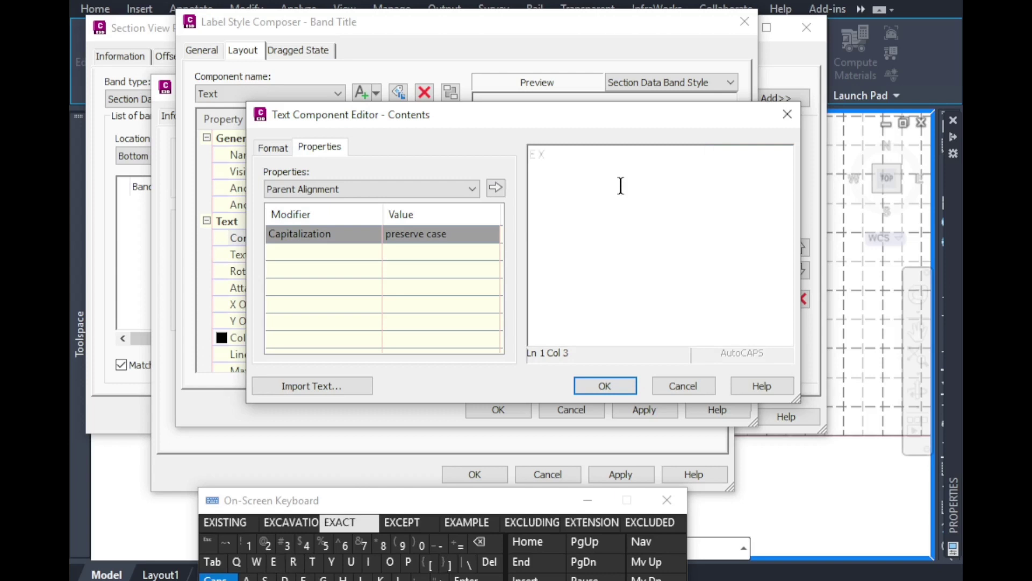
left_click_drag(545, 157, 512, 168)
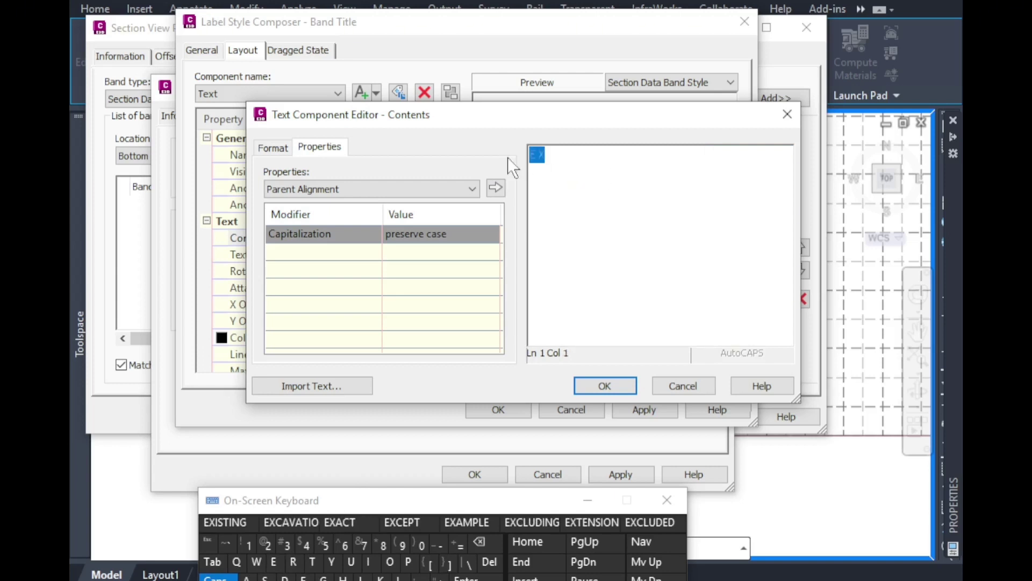
Format the selected title text in Verdana font, magenta color, bold and italic.
left_click(267, 150)
left_click(345, 259)
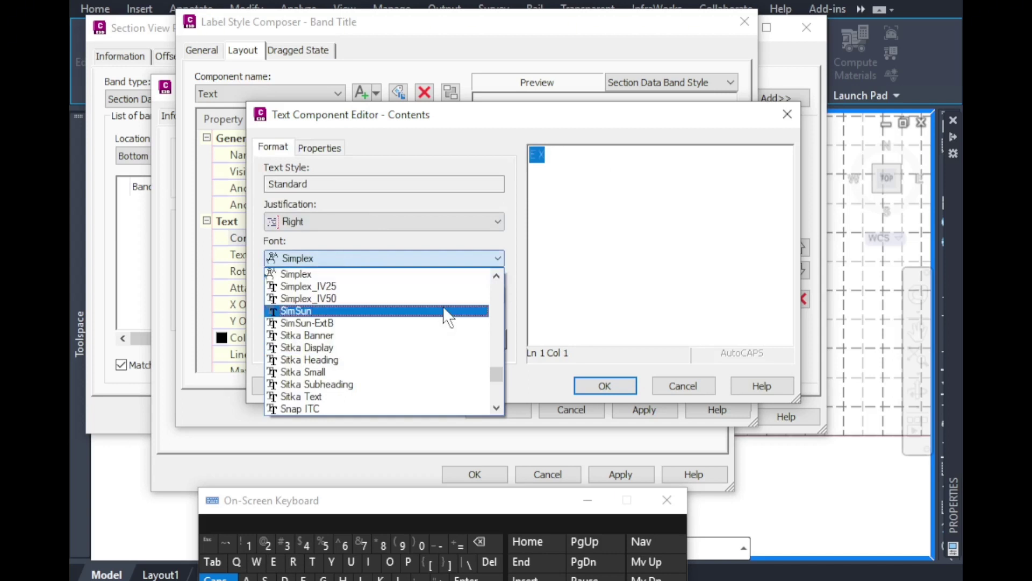
left_click_drag(497, 370, 498, 386)
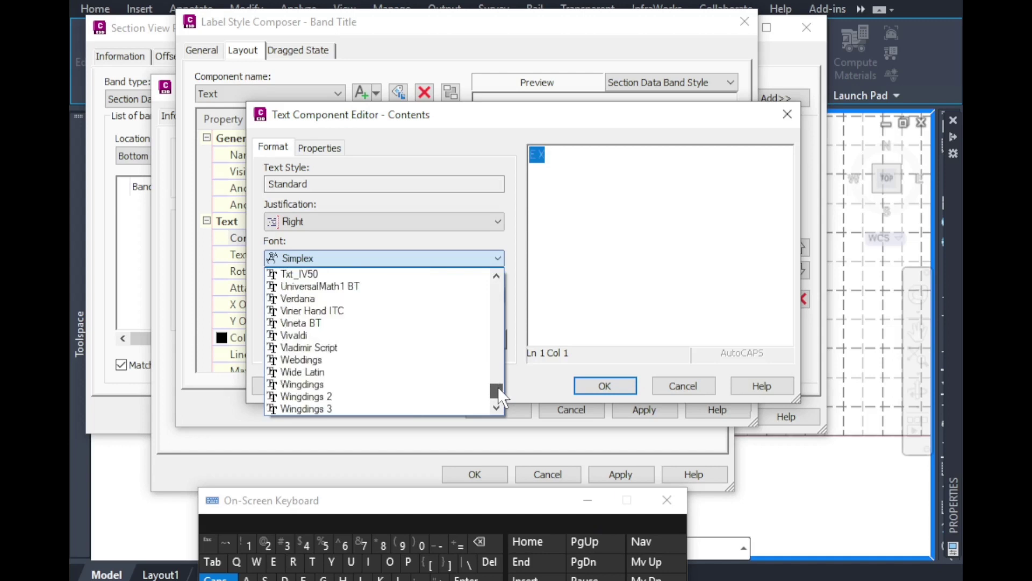
left_click(293, 298)
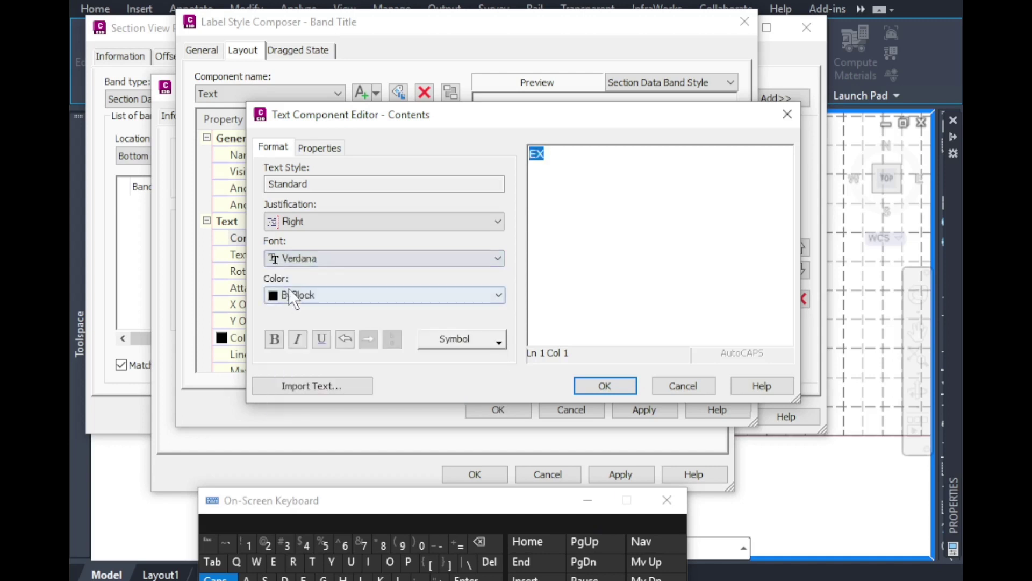
left_click(341, 301)
left_click(313, 379)
left_click(274, 340)
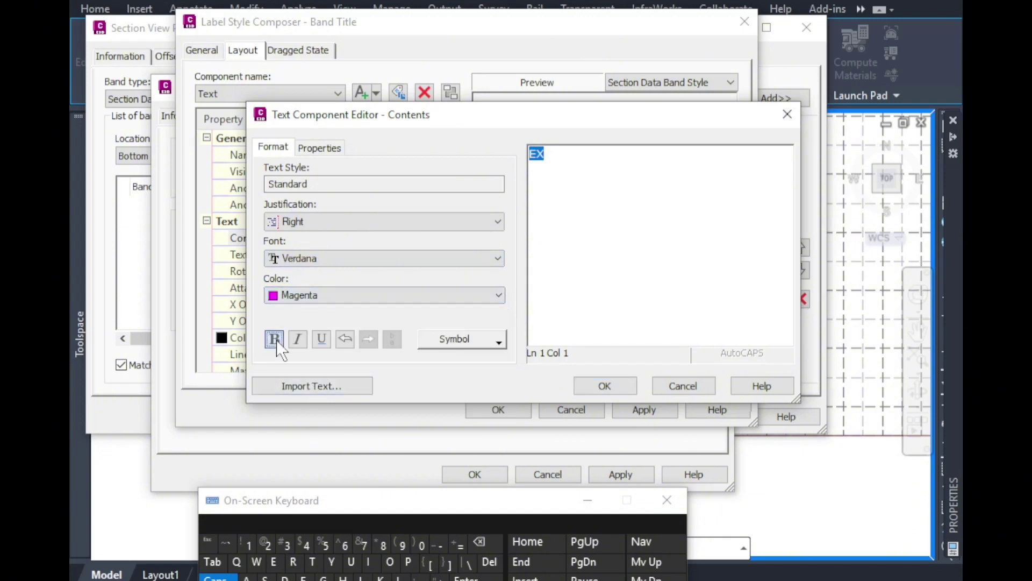
left_click(299, 339)
Set the band title text's justification to Center.
left_click(330, 151)
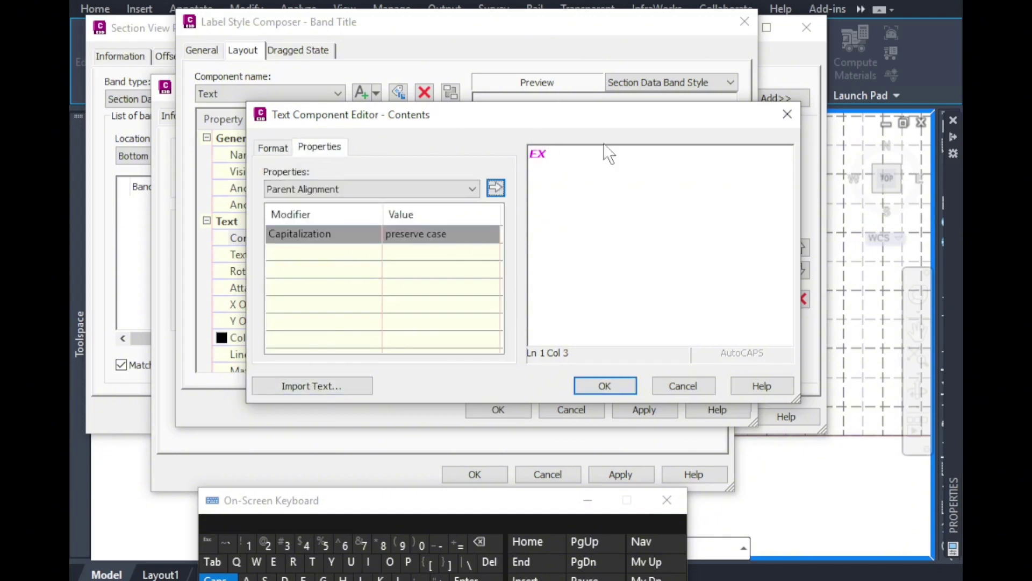
left_click(548, 160)
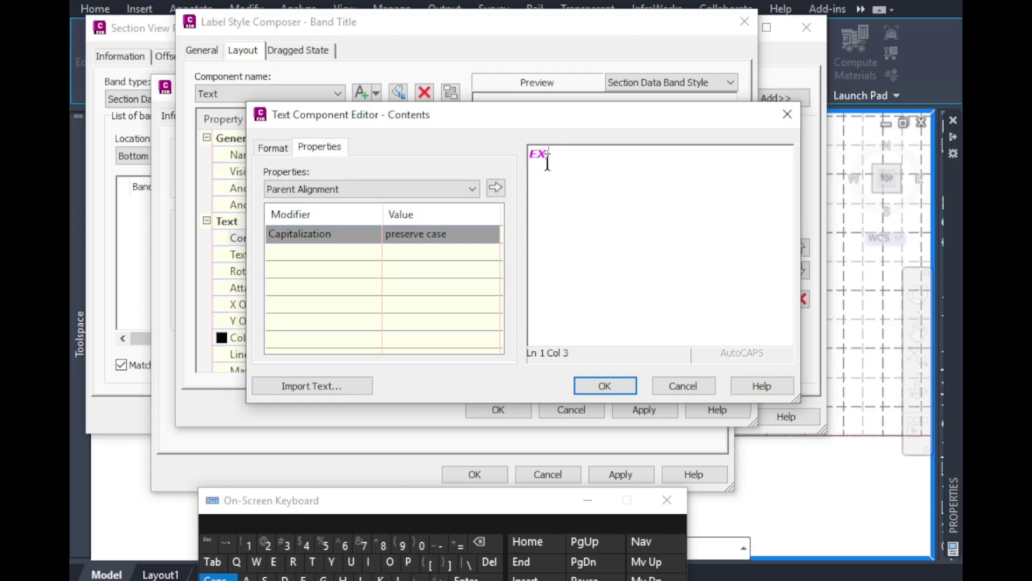
left_click(272, 147)
left_click(301, 224)
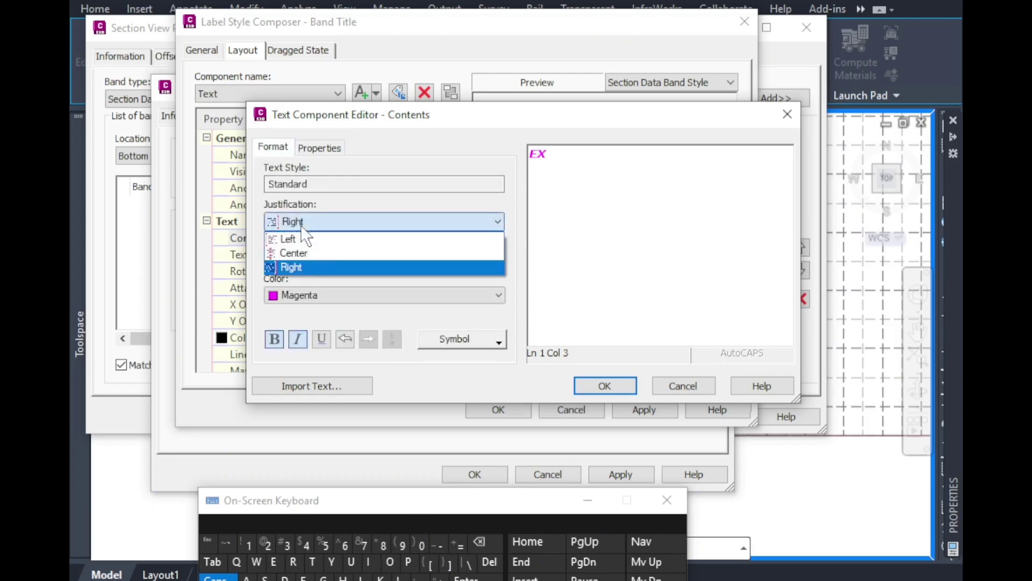
left_click(293, 253)
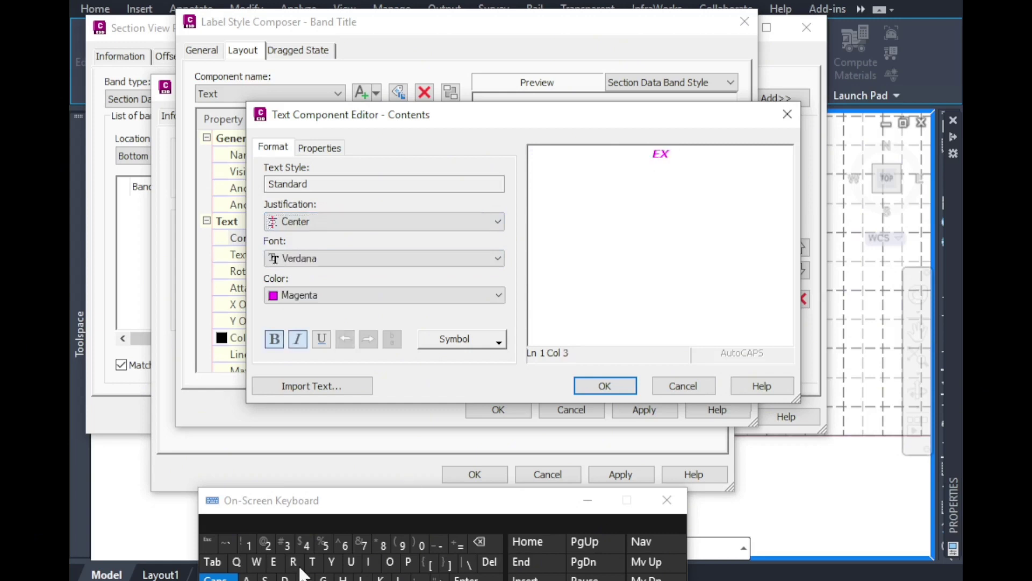
Replace the title text with "EXISTING GROUND LEVEL" in the same formatting.
left_click(480, 543)
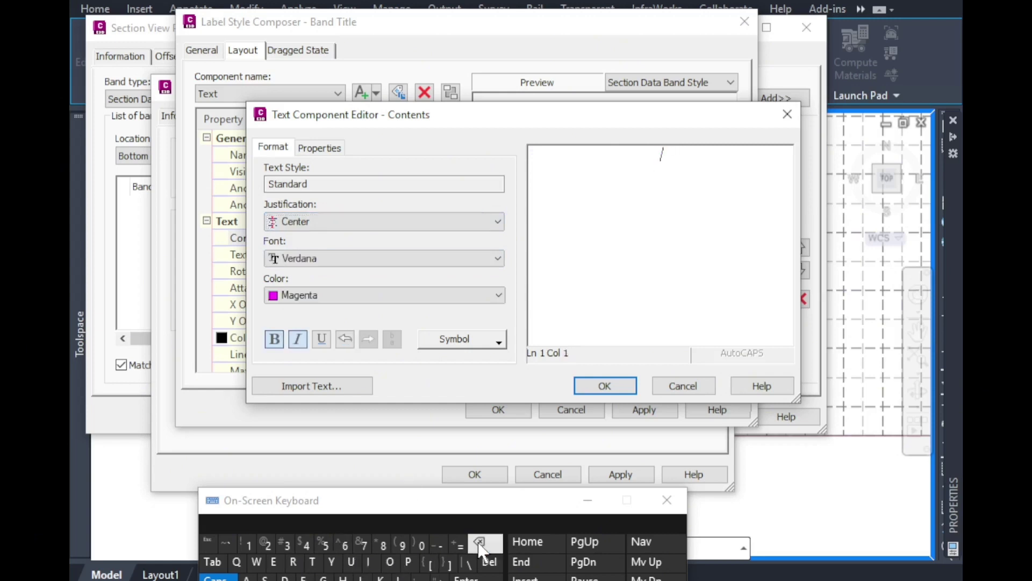
left_click(273, 561)
left_click(269, 580)
left_click(233, 518)
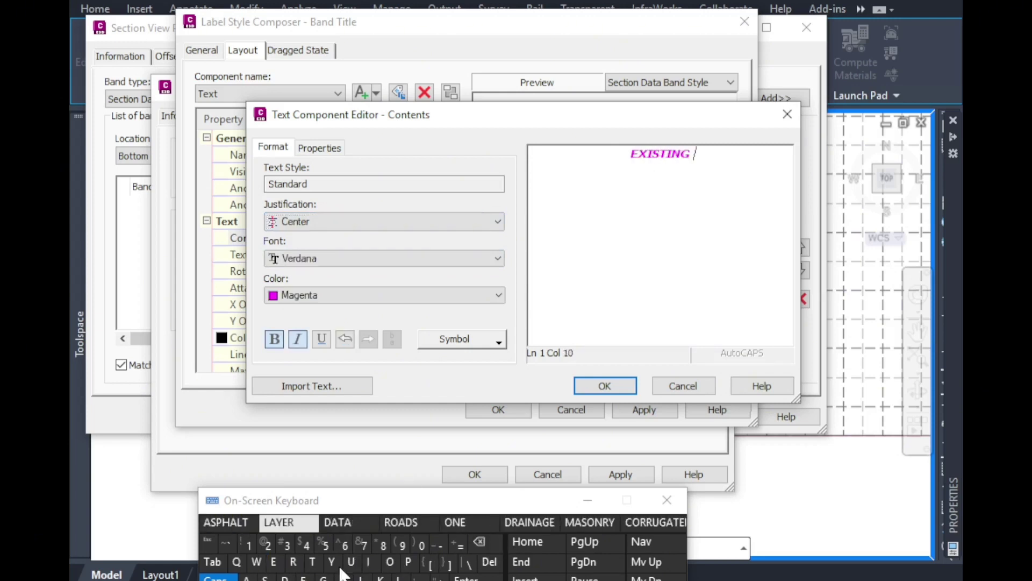
left_click(324, 579)
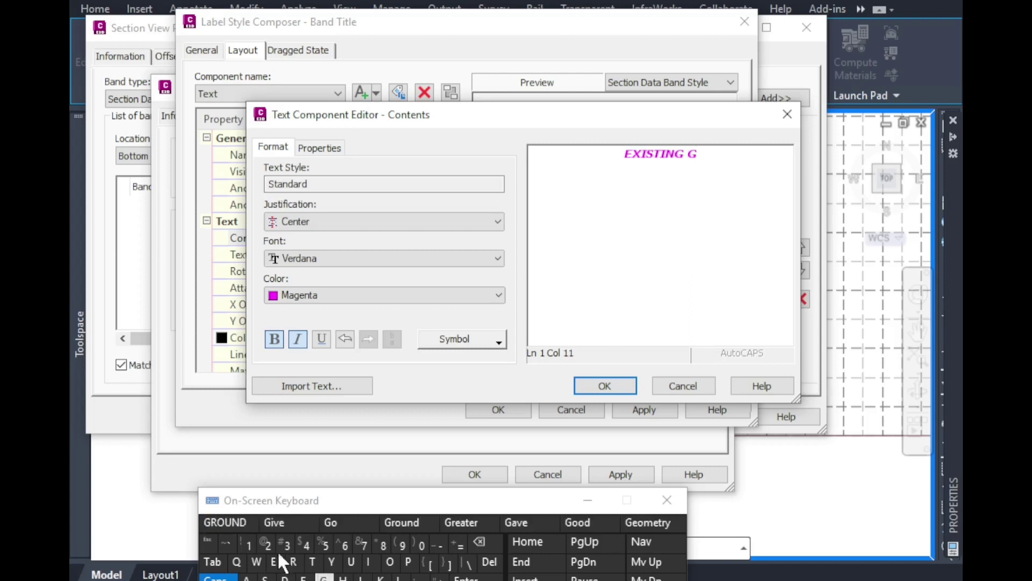
left_click(239, 522)
left_click(400, 578)
left_click(273, 562)
type("V")
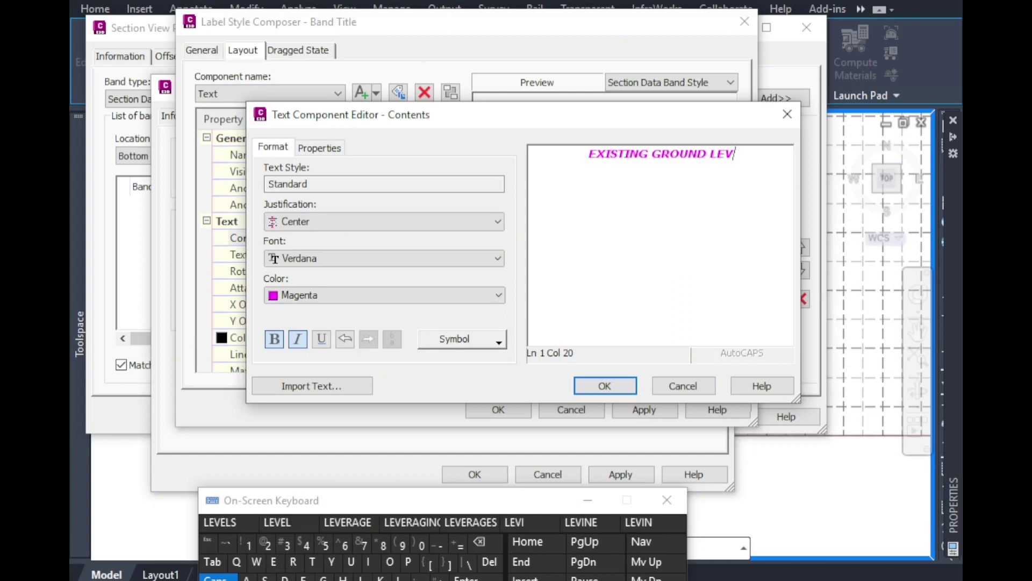
left_click(280, 525)
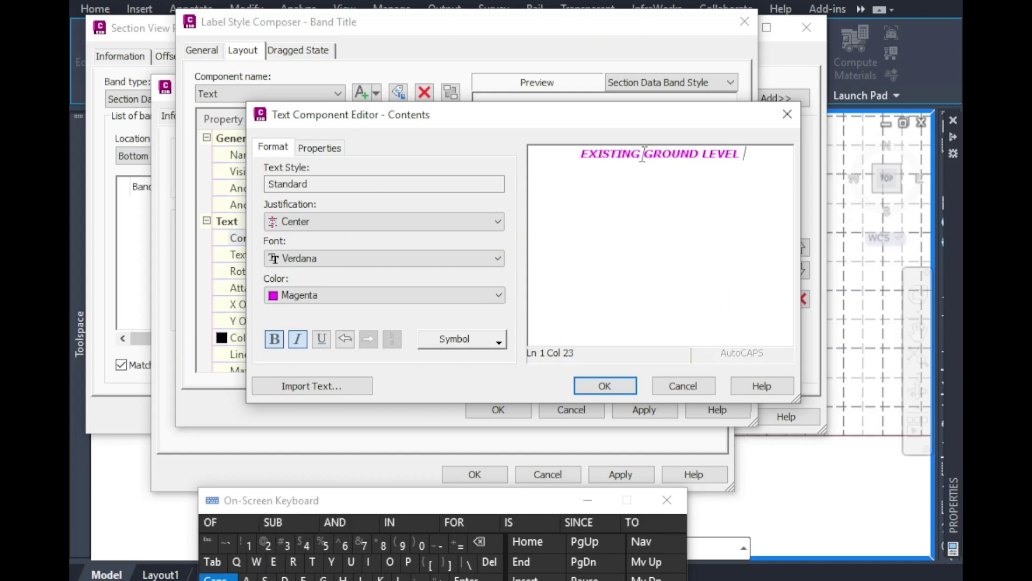
Break the title text into three lines, one word per line, and accept the edited contents.
left_click(465, 578)
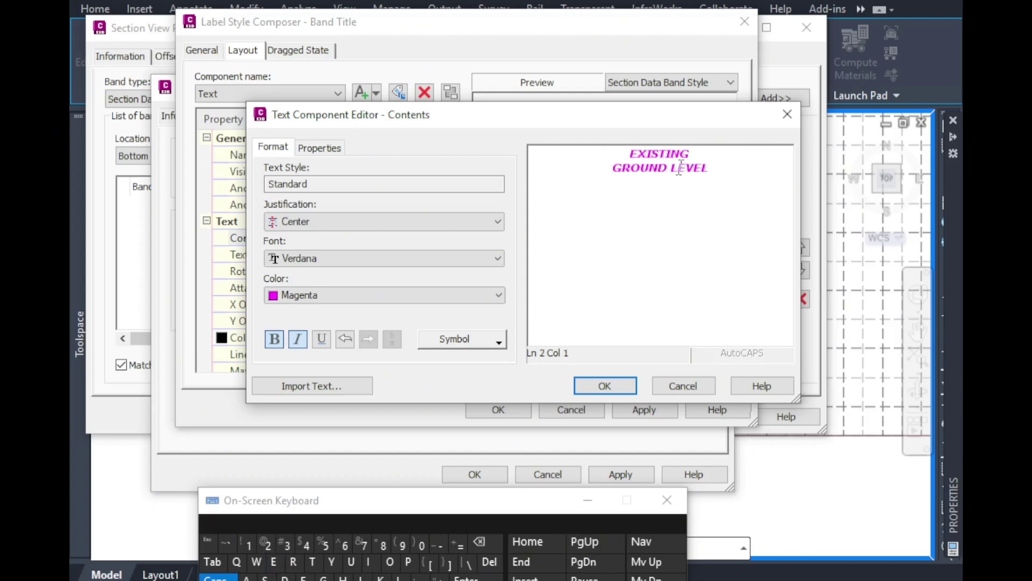
left_click(466, 578)
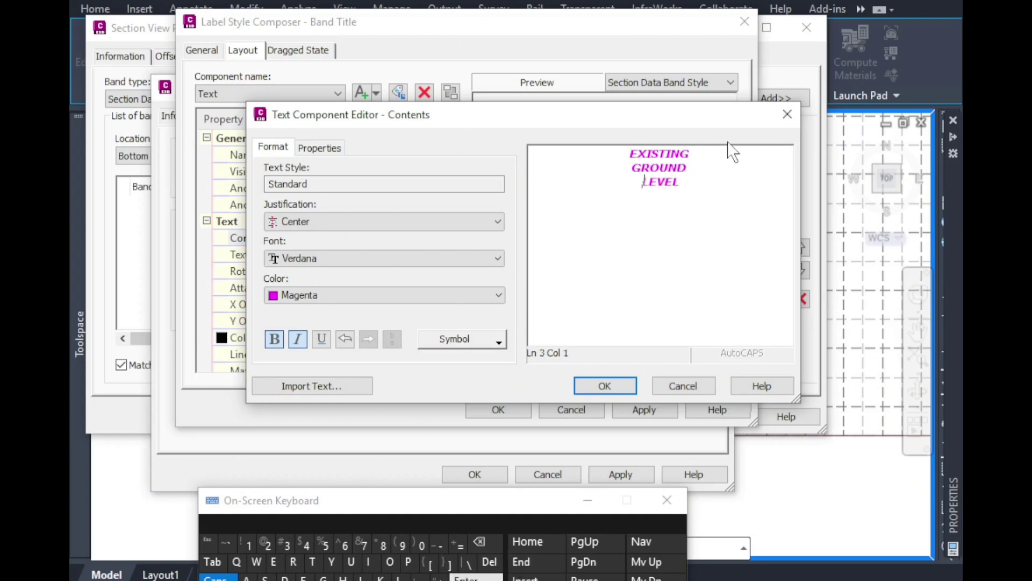
left_click(609, 382)
Set the band title's text height to 1.75 mm.
left_click(380, 254)
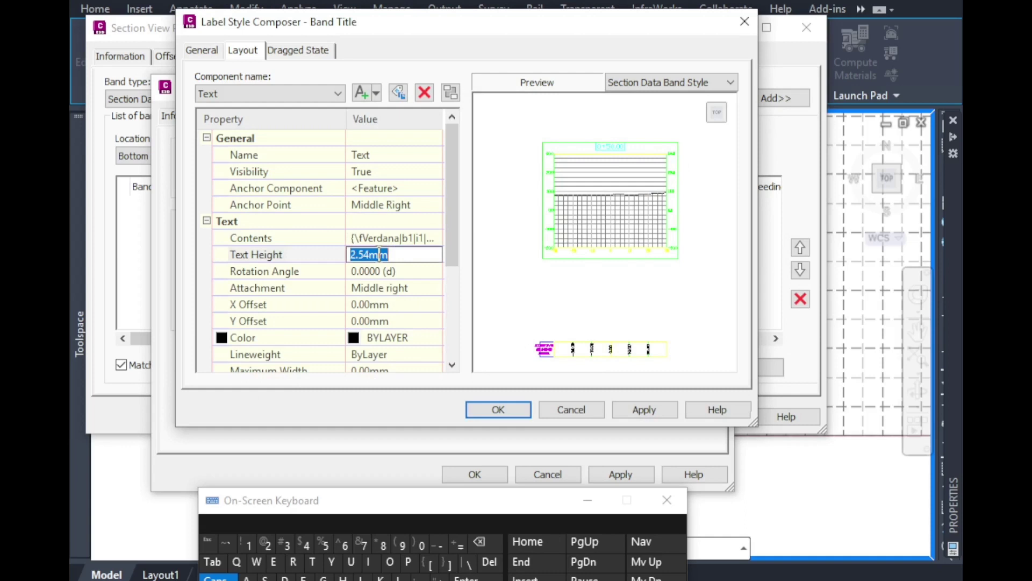
left_click(250, 544)
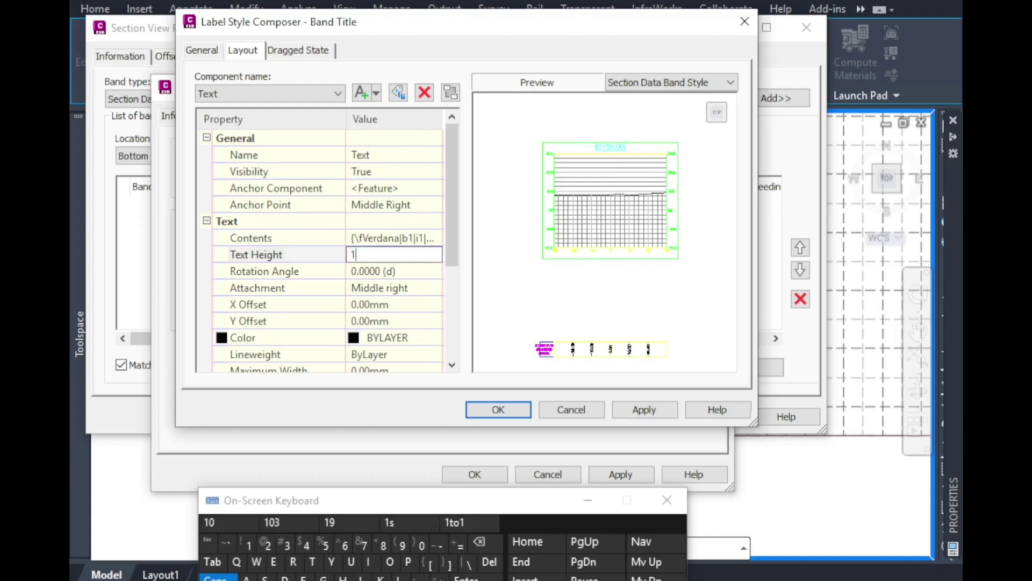
type(".7")
left_click(329, 551)
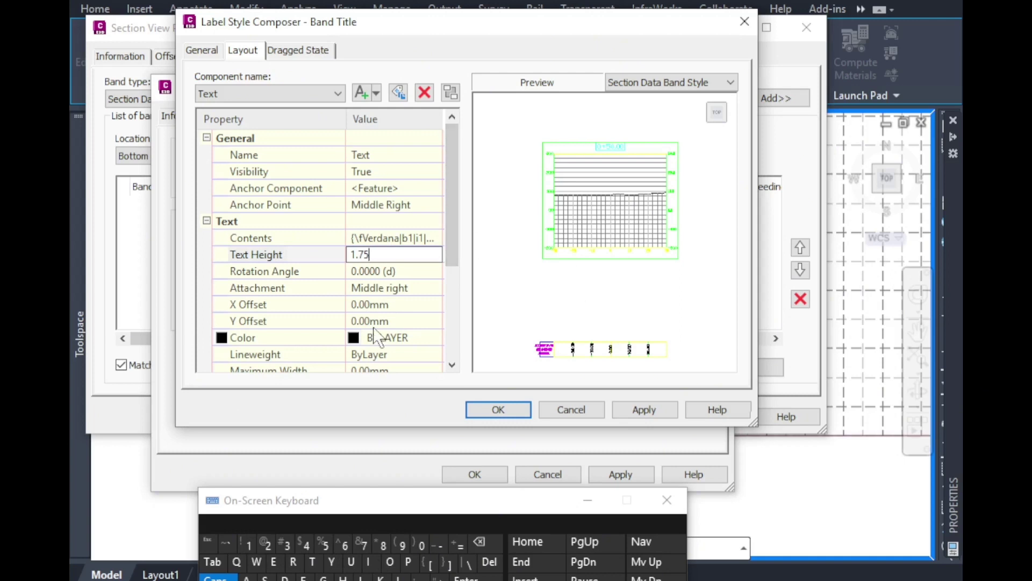
left_click(405, 271)
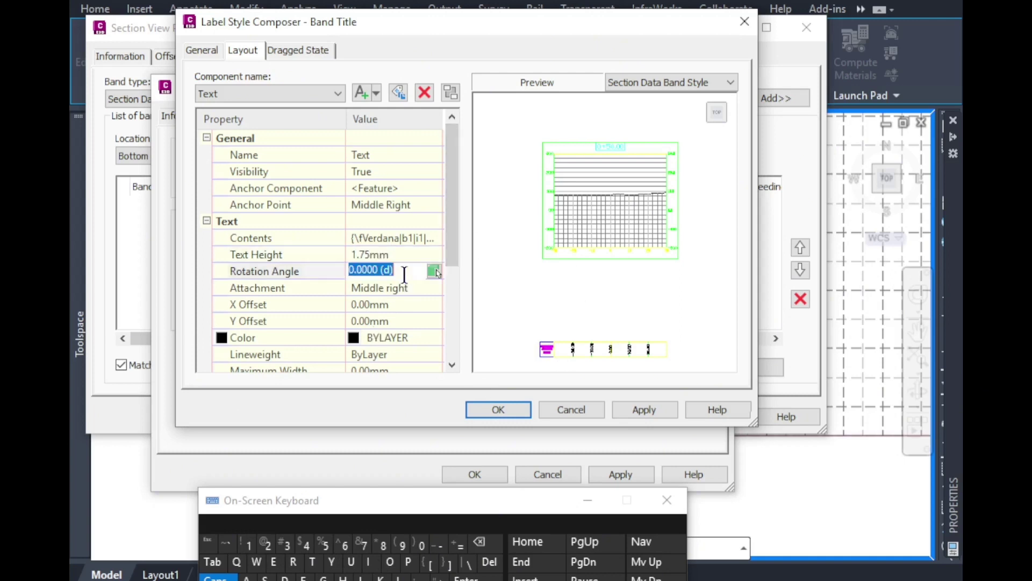
Set the band title's anchor point and attachment both to Middle Center and accept the label style.
left_click(393, 209)
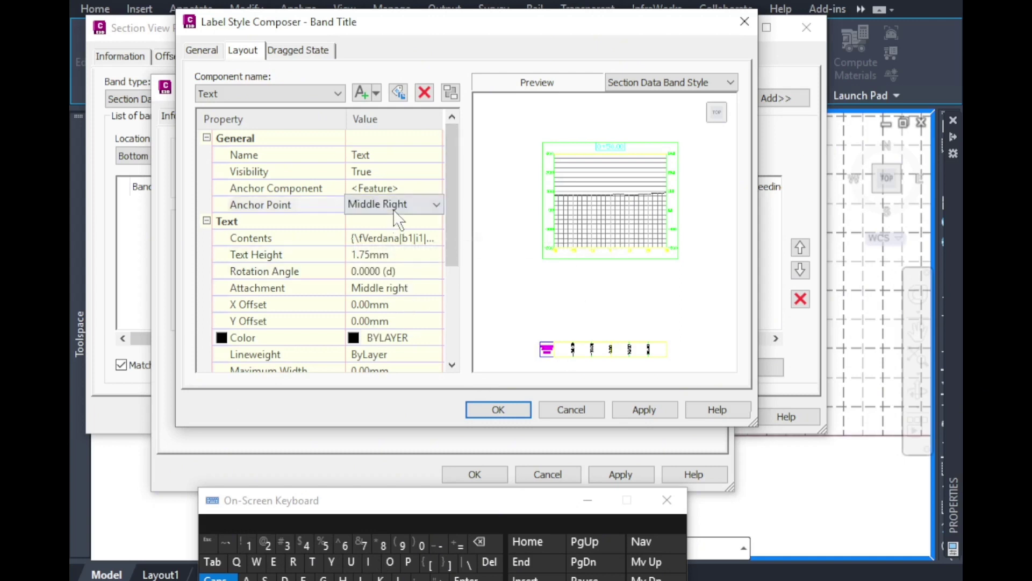
left_click(393, 208)
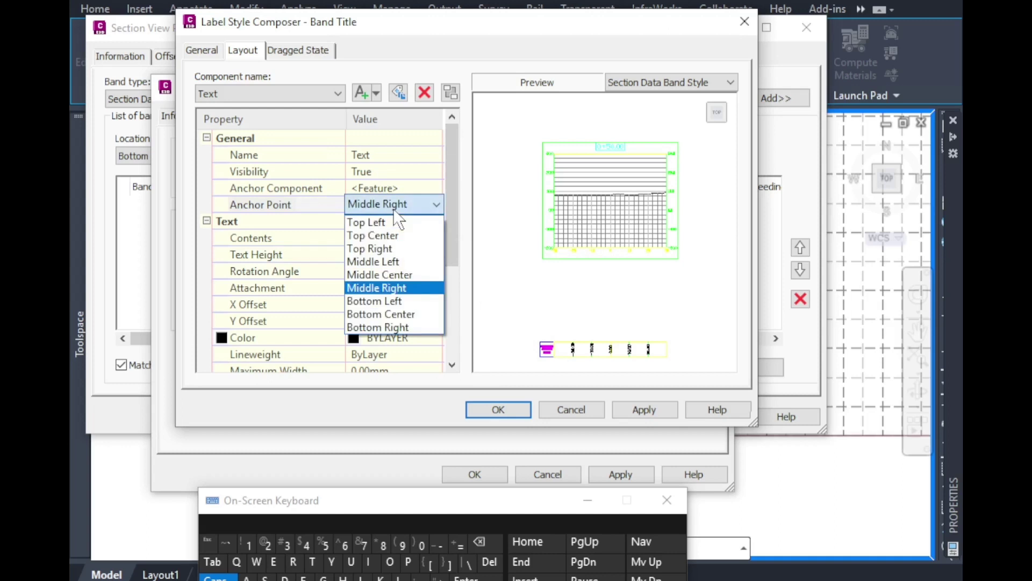
left_click(382, 275)
left_click(391, 294)
left_click(391, 295)
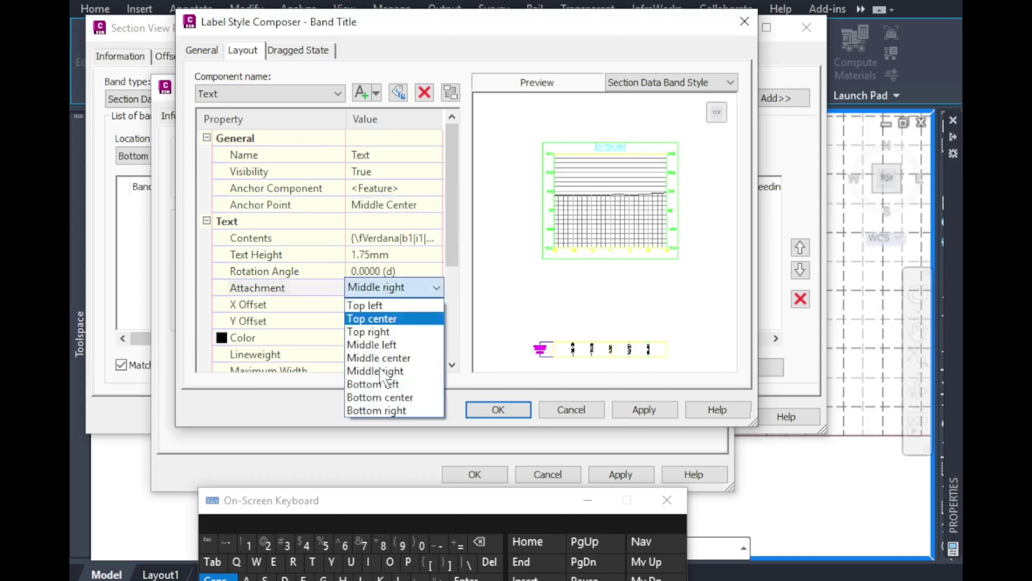
left_click(380, 357)
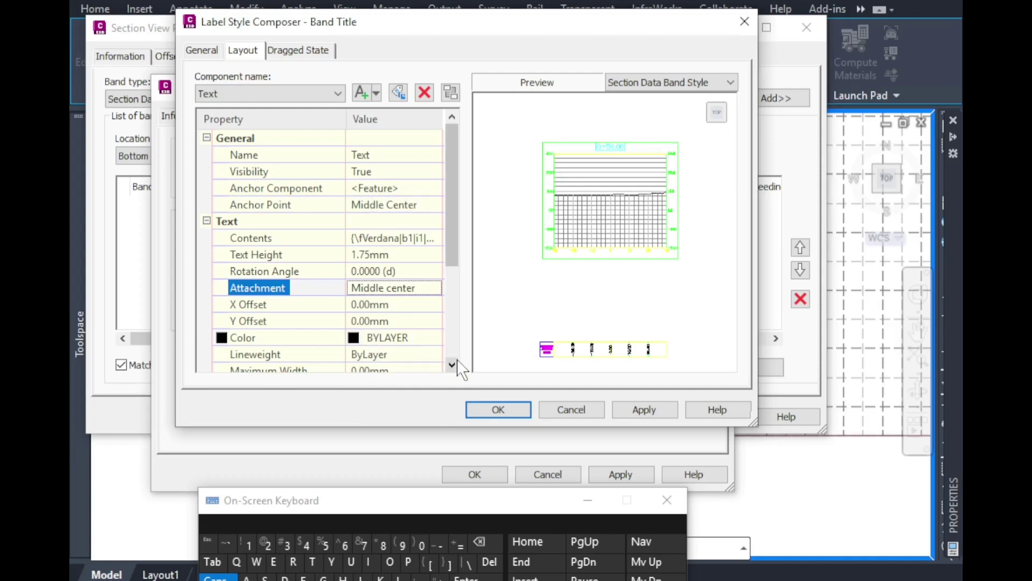
left_click(485, 409)
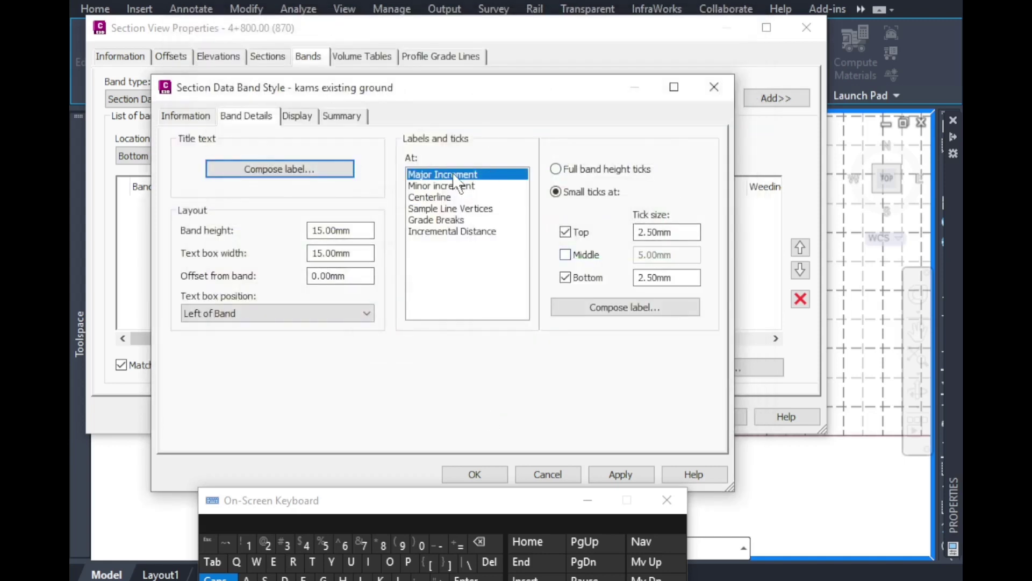
Delete the Distance from Centerline component from the minor increment label and accept the change.
left_click(461, 187)
left_click(599, 302)
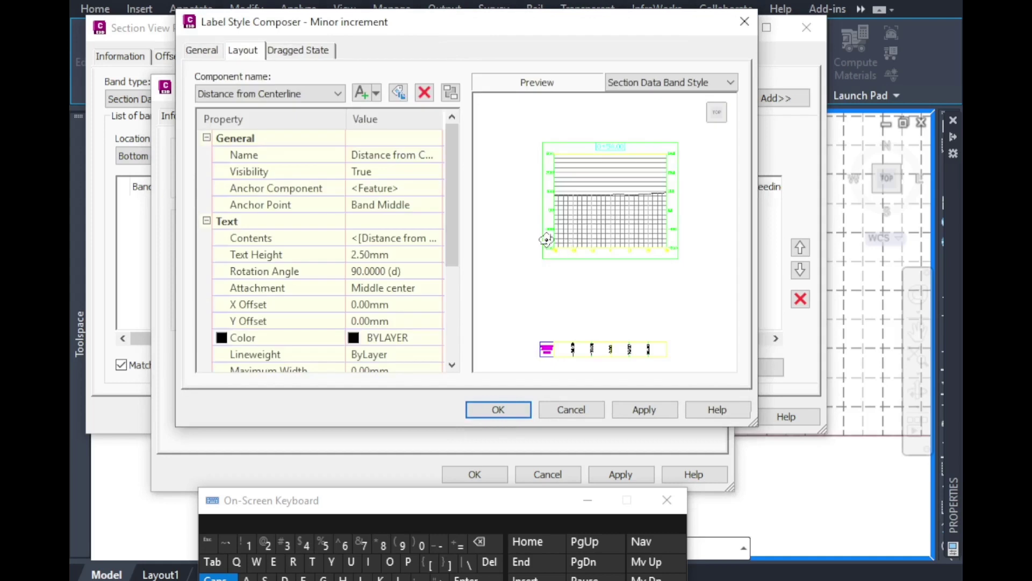
left_click(375, 172)
left_click(372, 171)
left_click(359, 187)
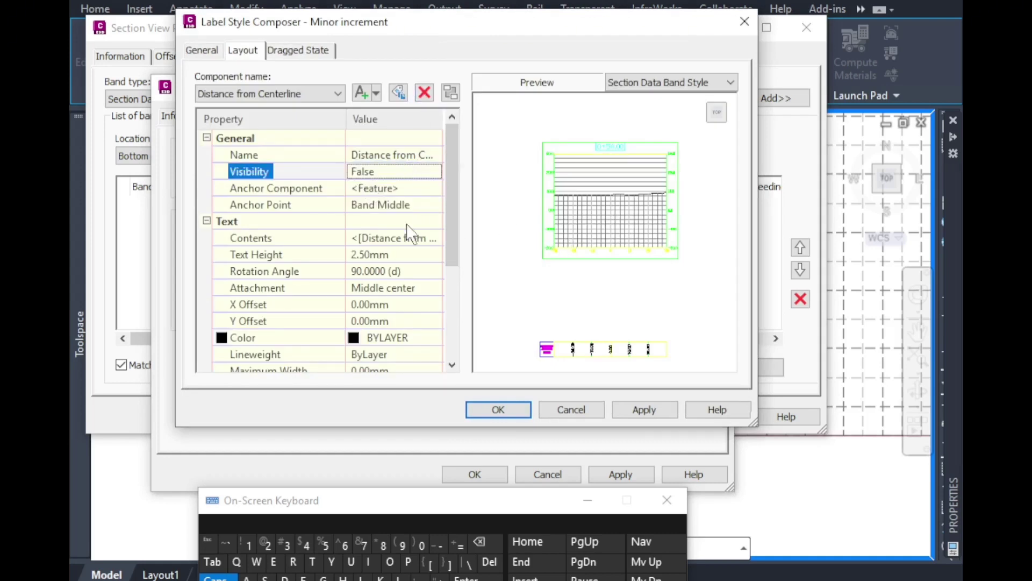
left_click(426, 97)
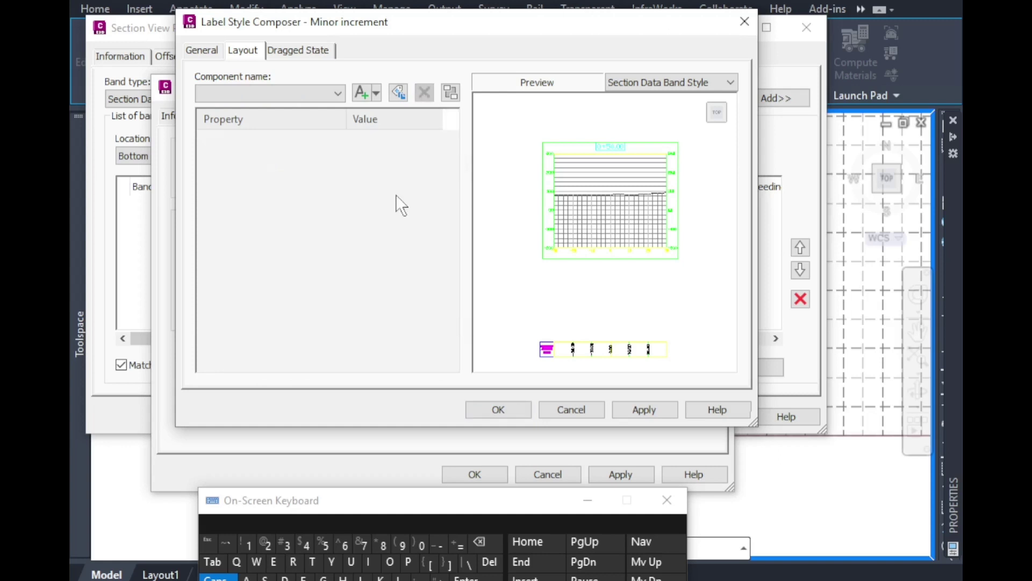
left_click(499, 409)
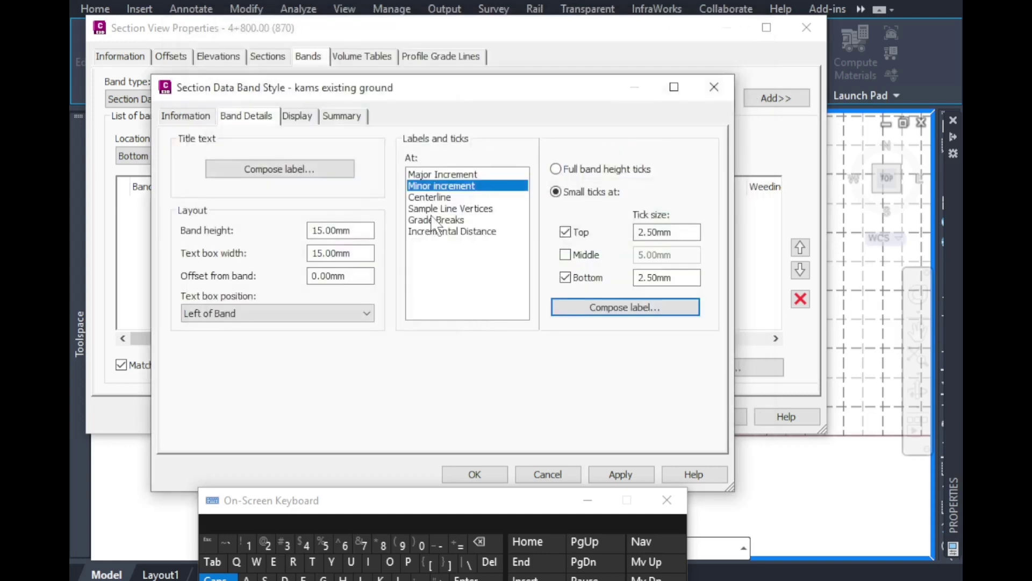
Delete the existing component from the sample line vertices label and accept the change.
left_click(435, 197)
left_click(450, 209)
left_click(586, 307)
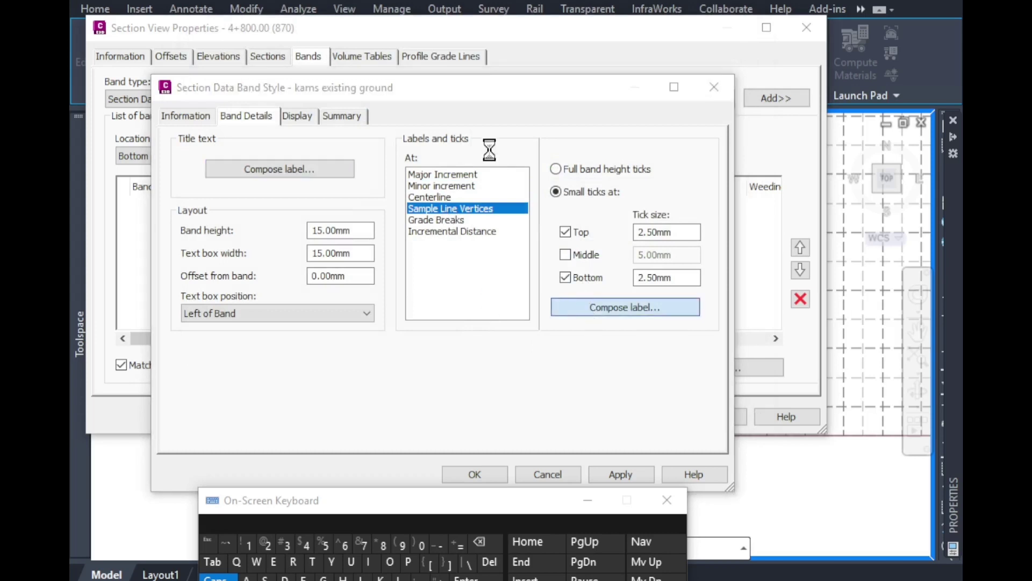
left_click(425, 93)
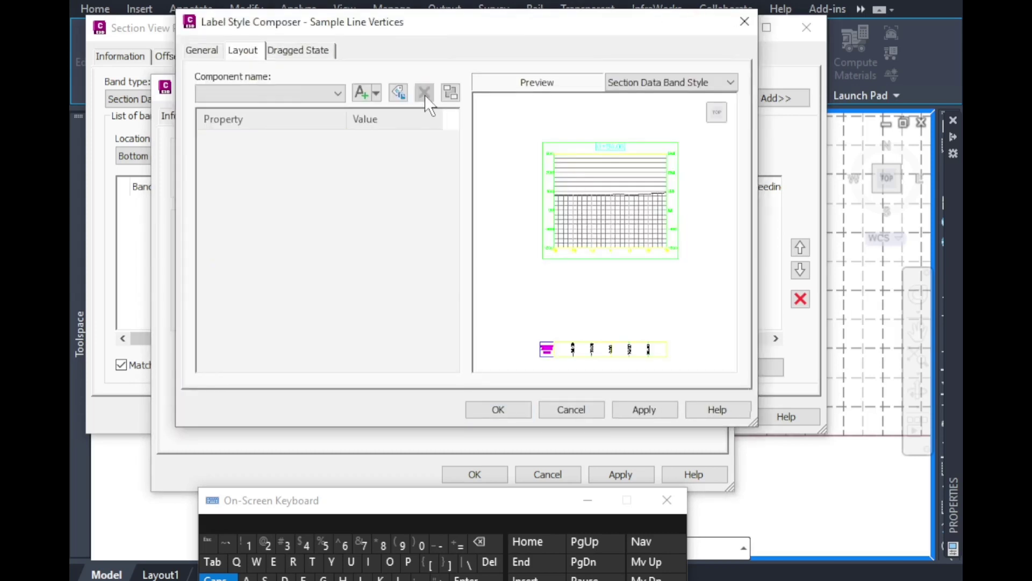
left_click(493, 409)
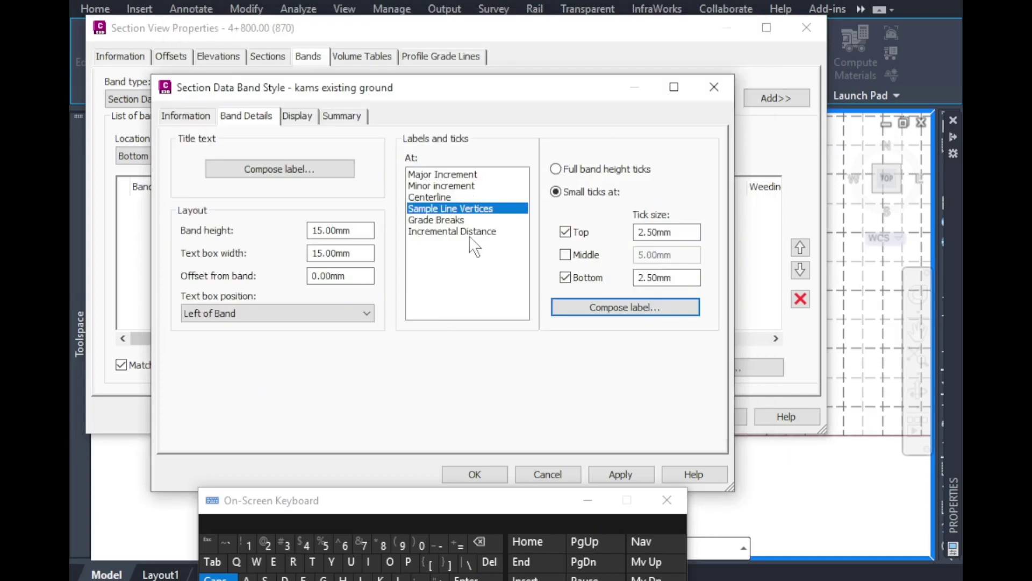
Delete the Incremental Distance component from the incremental distance label and accept the change.
left_click(454, 220)
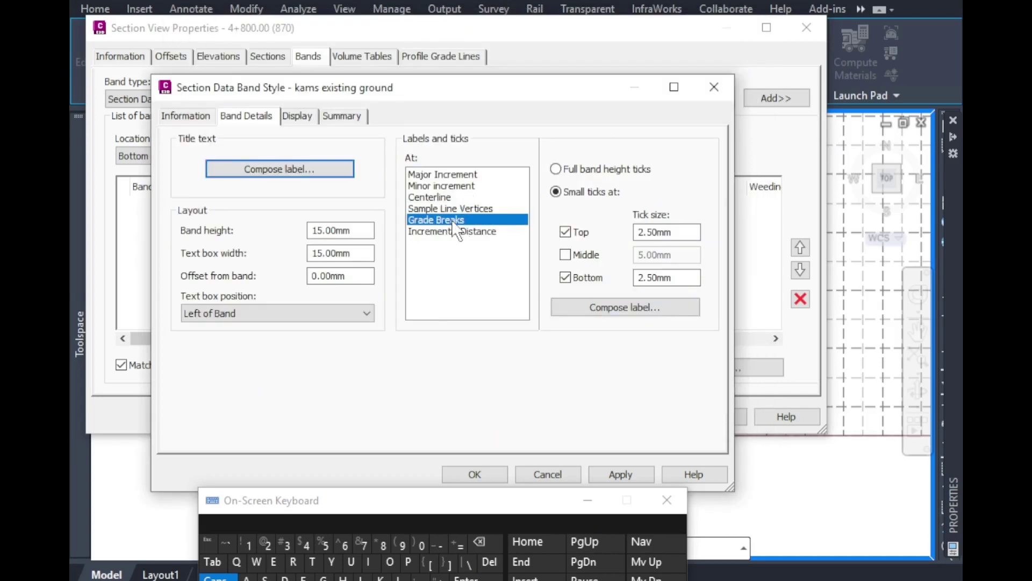
left_click(484, 231)
left_click(590, 308)
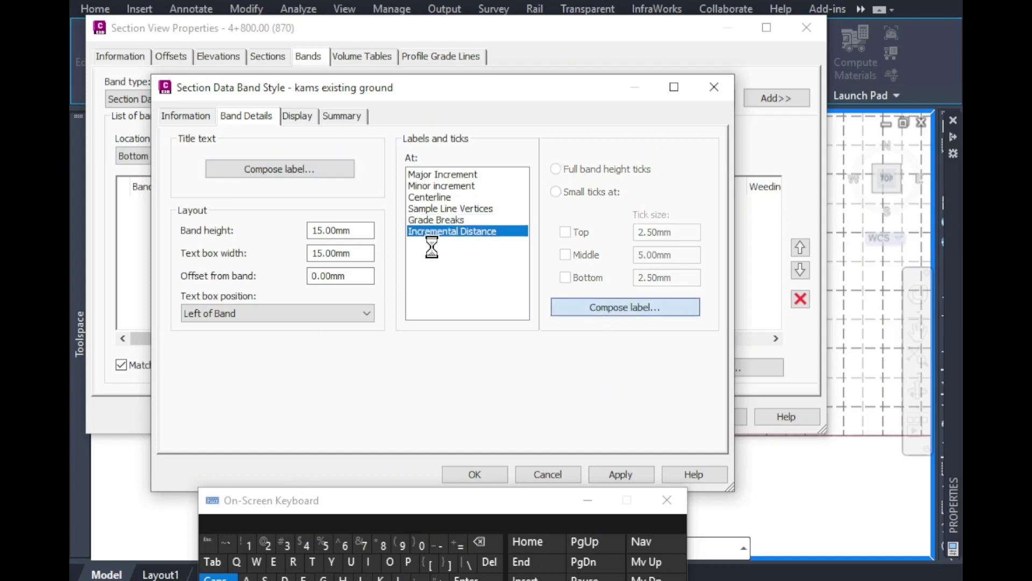
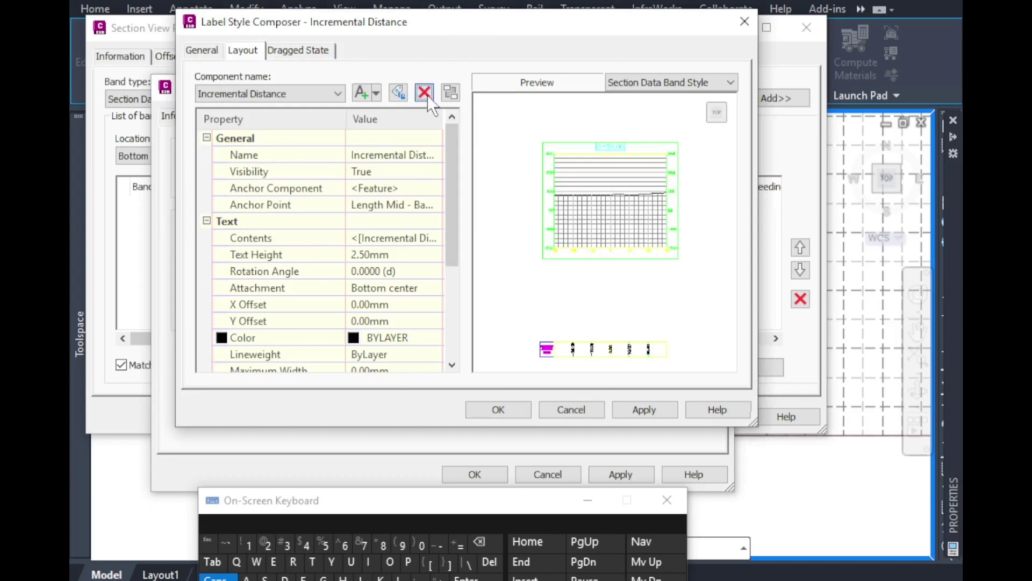
left_click(424, 93)
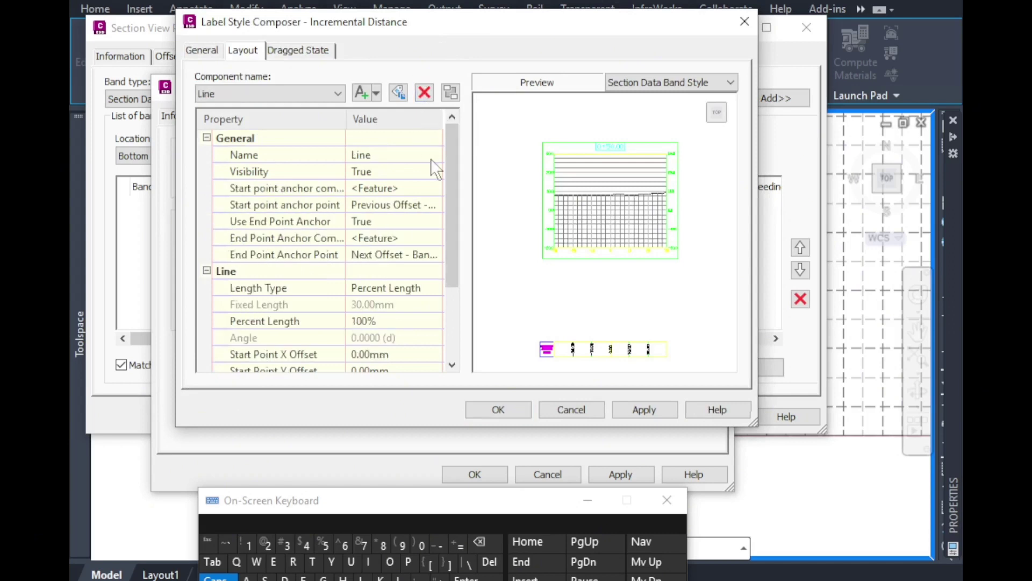
left_click(499, 411)
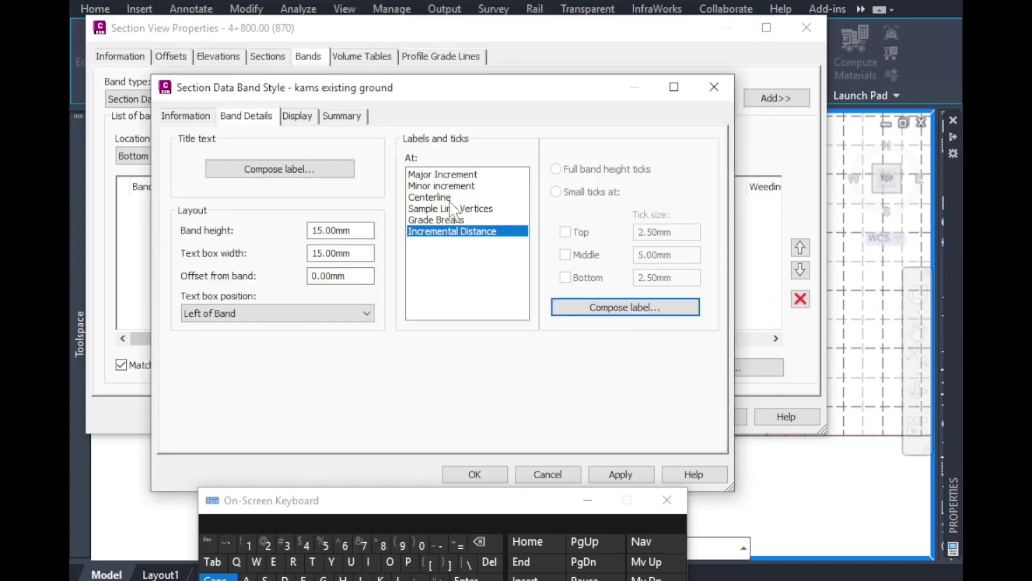
Set the top and bottom small tick sizes of the major increment to 0.50 mm.
left_click(442, 176)
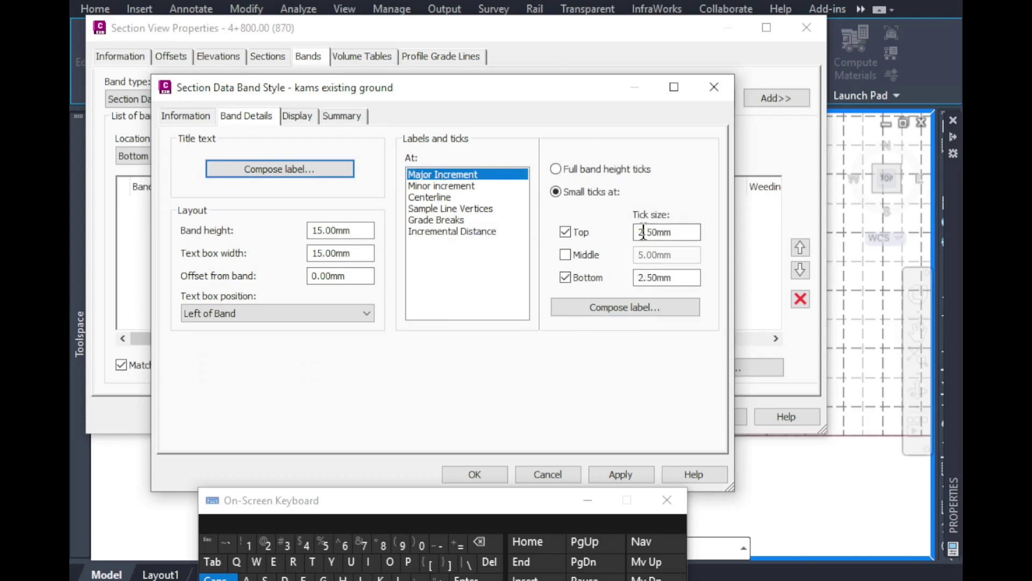
left_click(477, 541)
Replace the contents of the major increment label's Distance from Centerline component with the Offset from Centerline property.
left_click(595, 305)
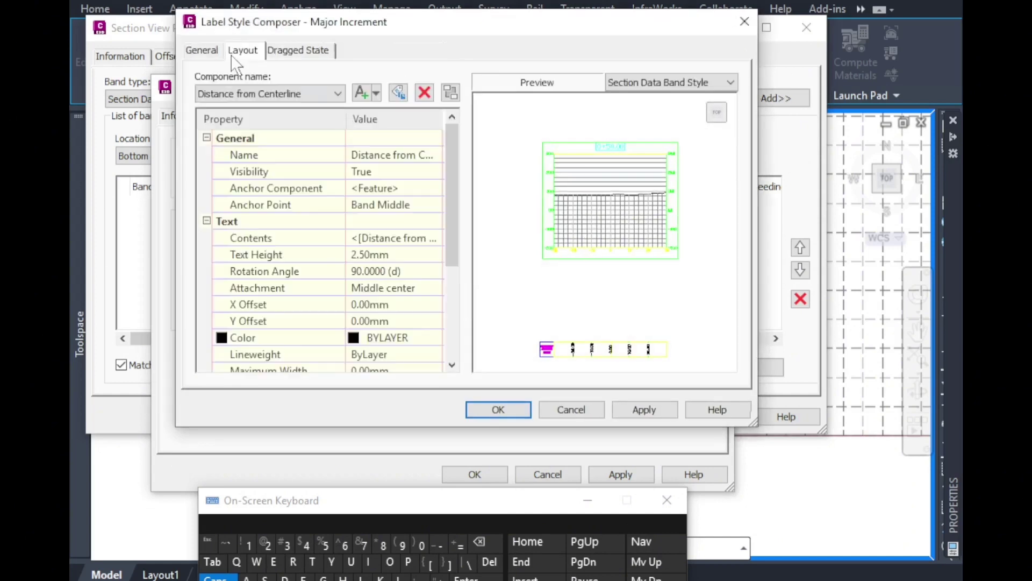
left_click(413, 238)
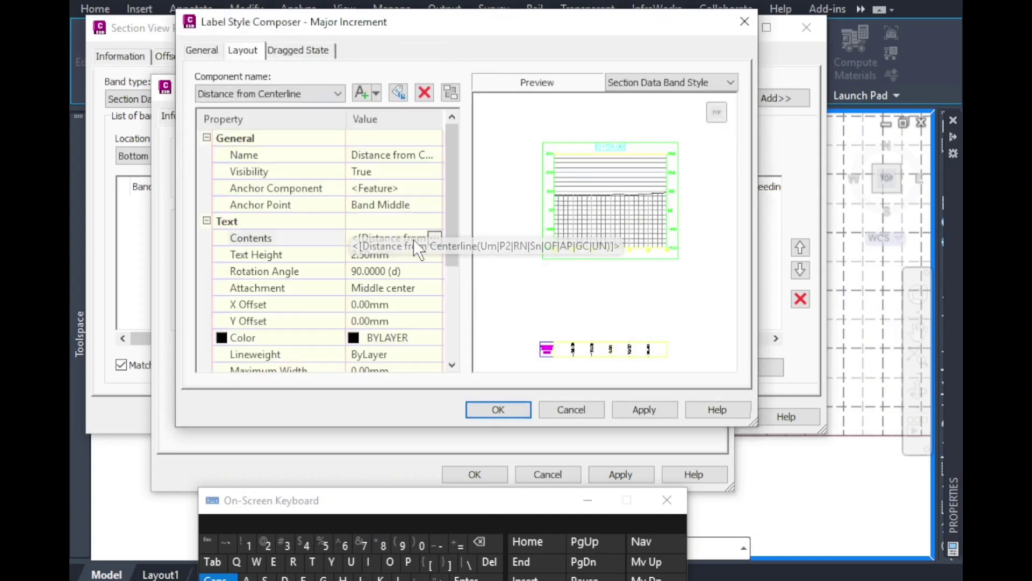
left_click(436, 238)
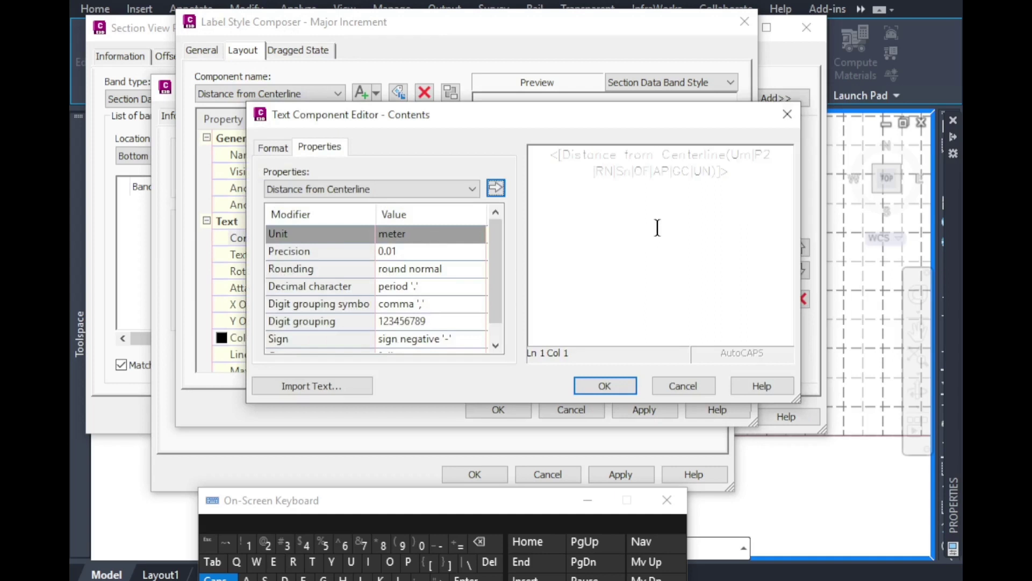
left_click_drag(756, 193, 517, 131)
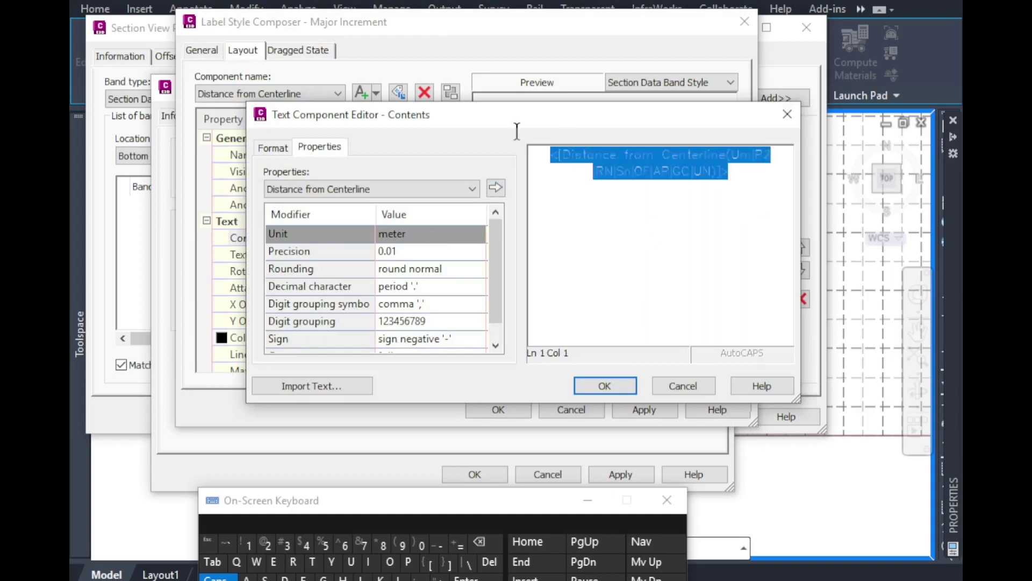
left_click(336, 191)
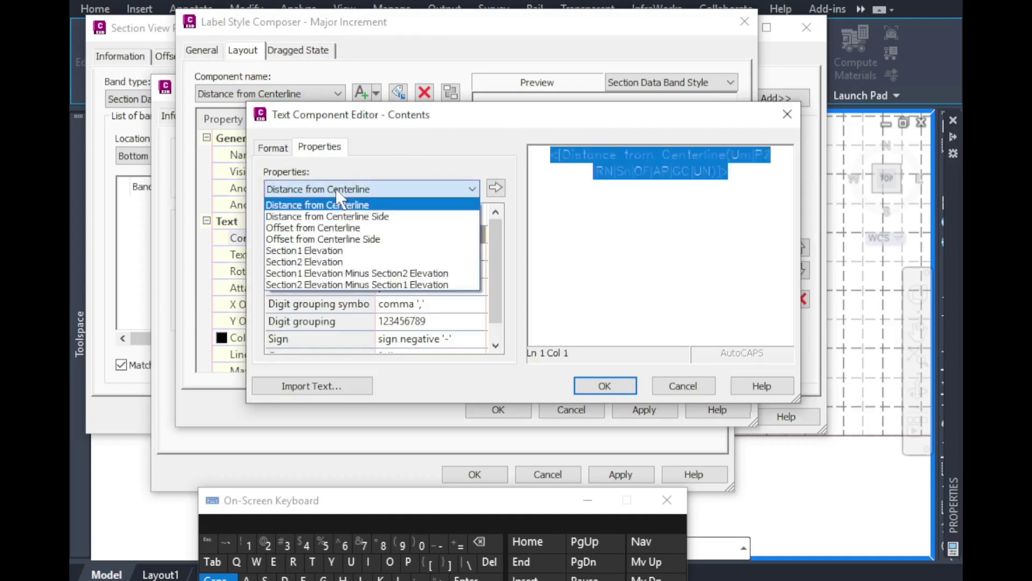
left_click(305, 228)
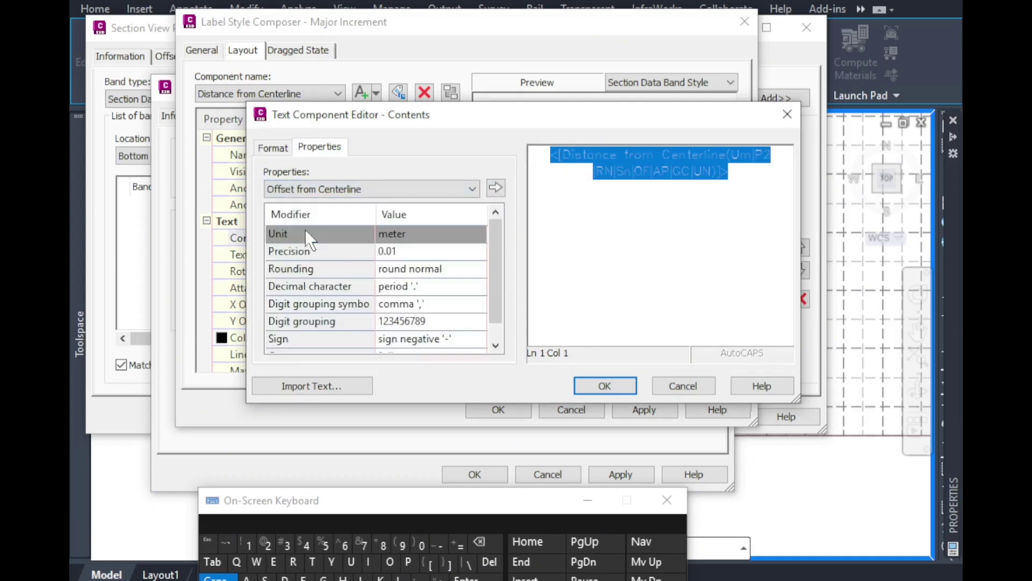
left_click(496, 188)
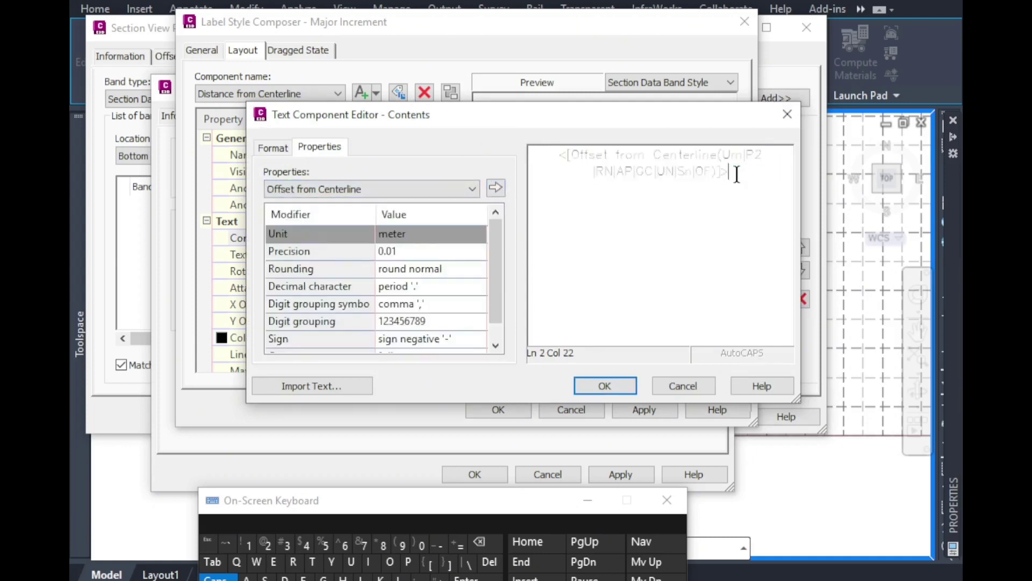
Add the Section1 Elevation property on a new line below the offset in the label contents.
key("Return")
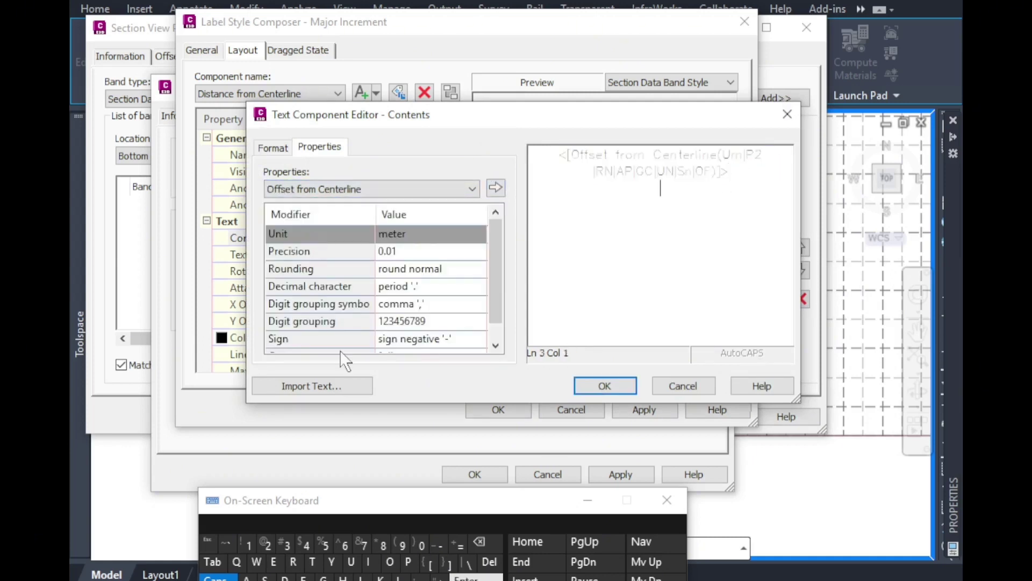
left_click(318, 191)
left_click(304, 253)
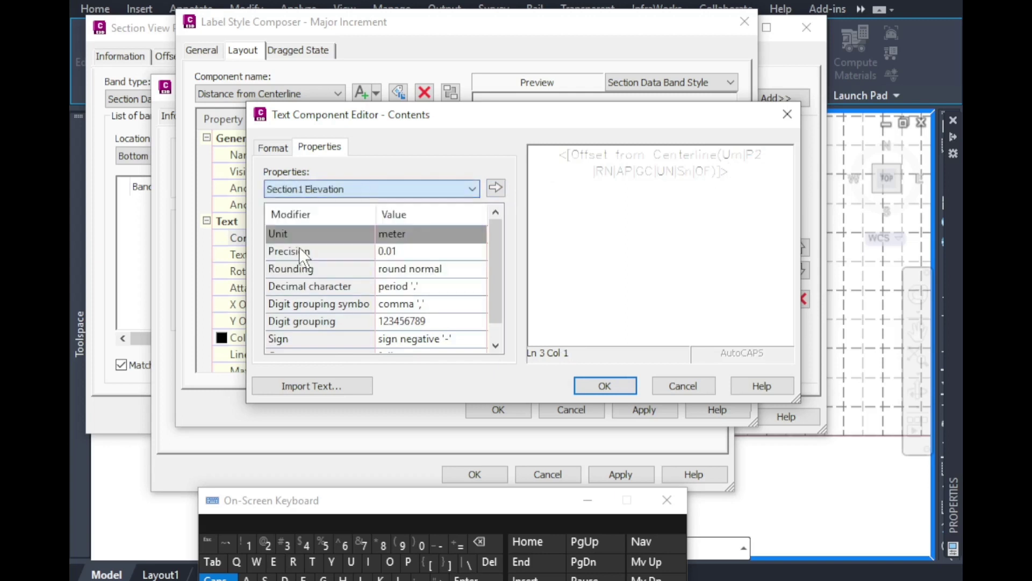
left_click(494, 186)
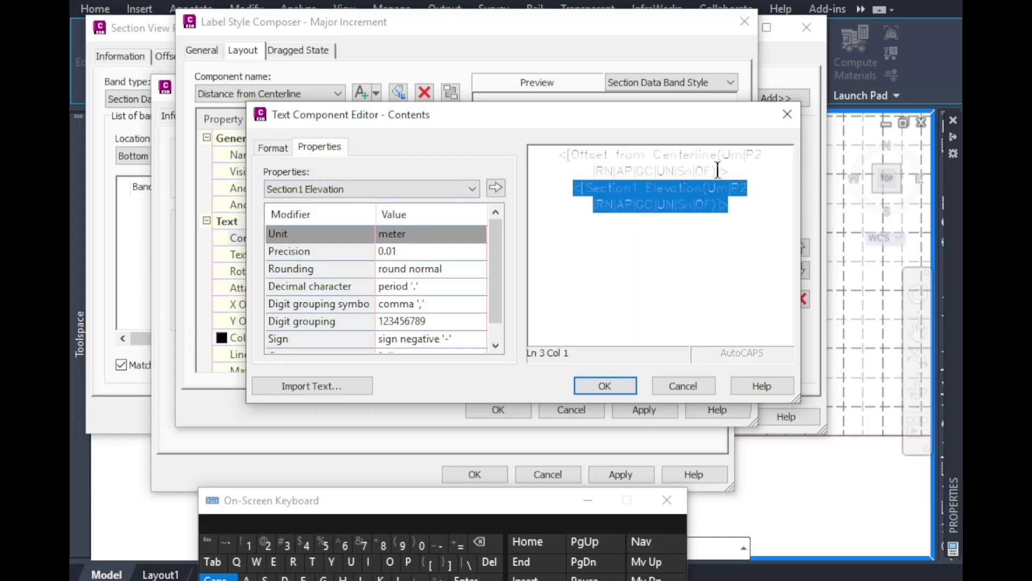
Format all the label contents in the Cambria font, blue, bold and italic, and accept the text.
left_click(734, 210)
key("ctrl+a")
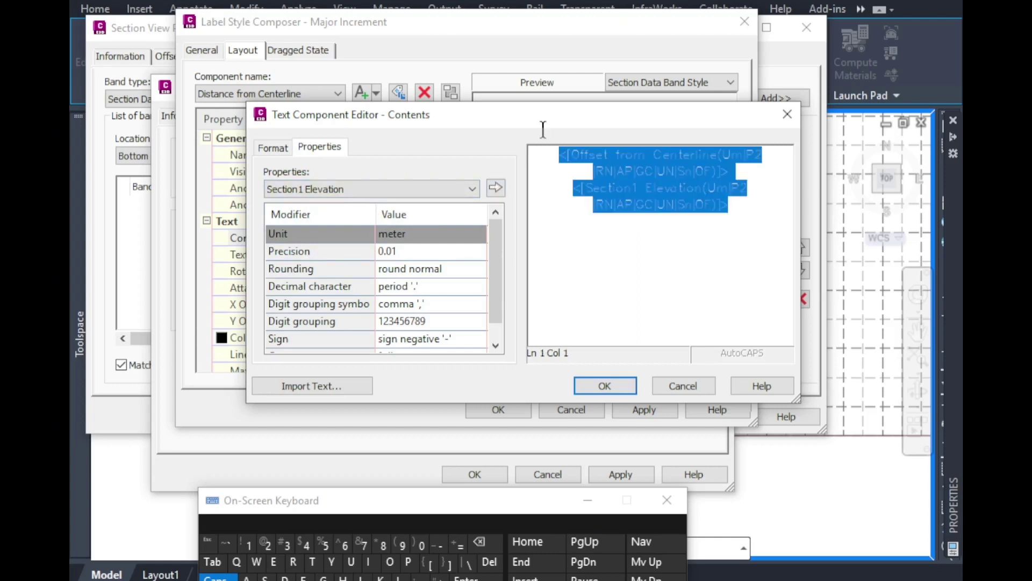
left_click(273, 148)
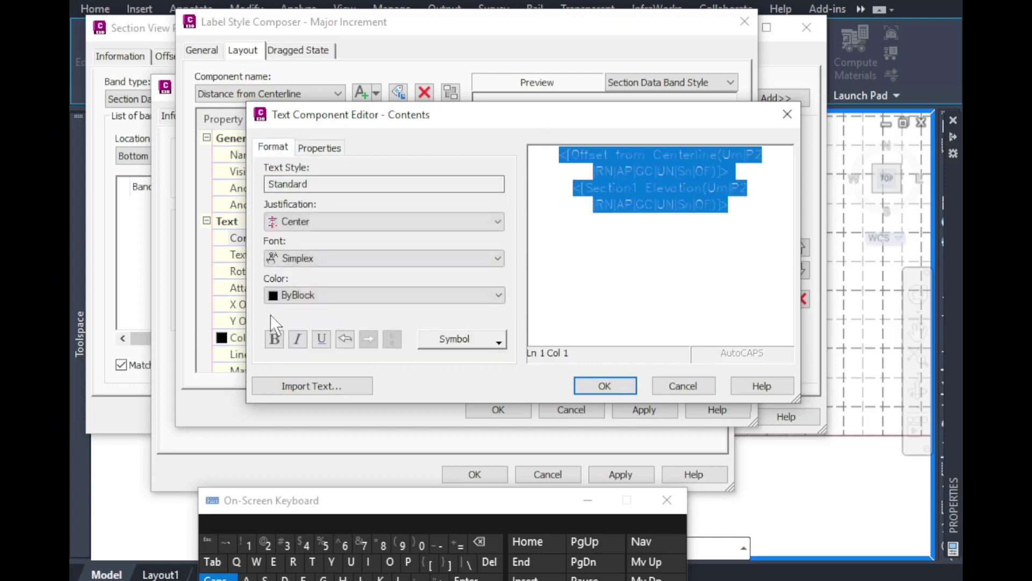
left_click(288, 258)
left_click_drag(495, 372, 498, 322)
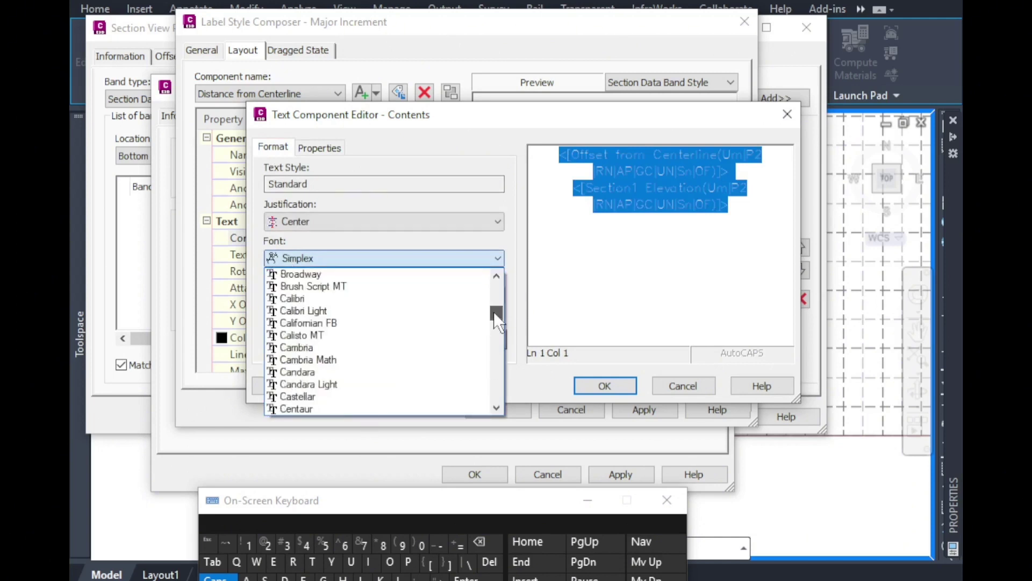
left_click(344, 347)
left_click(299, 295)
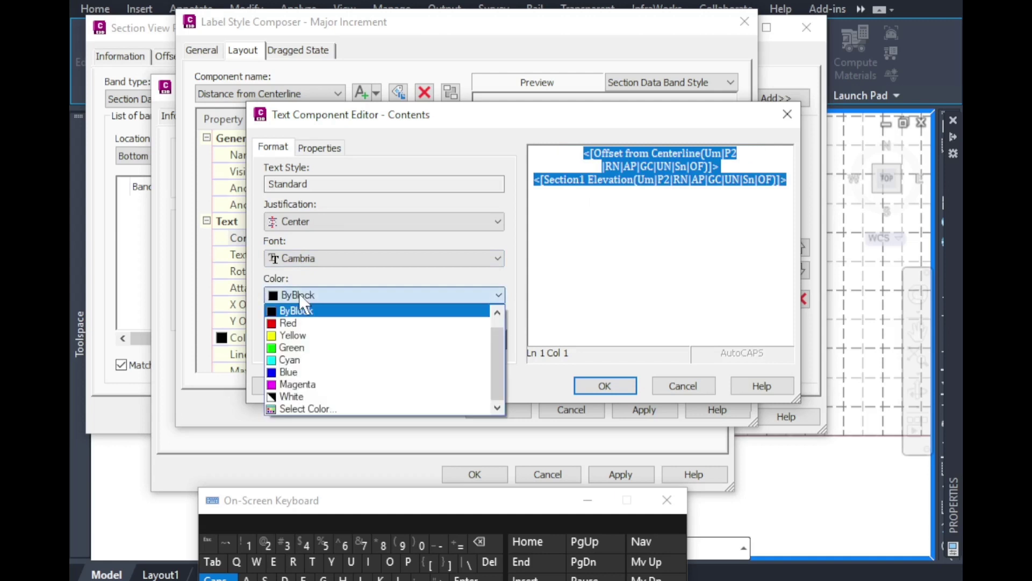
left_click(286, 371)
left_click(276, 337)
left_click(299, 338)
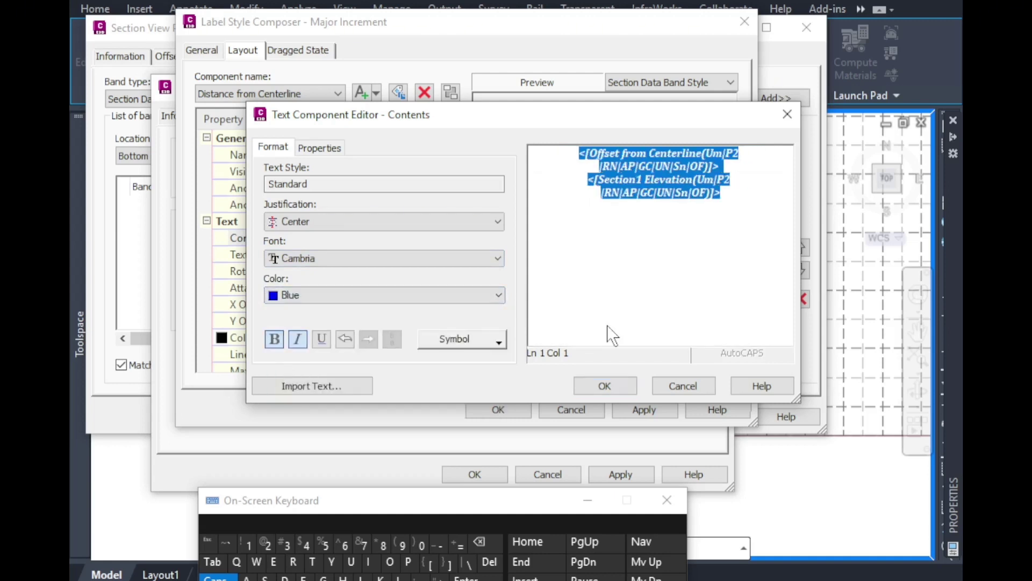
left_click(606, 386)
Add a line component to the major increment label and set its fixed length to 13 mm.
left_click(305, 96)
left_click(299, 92)
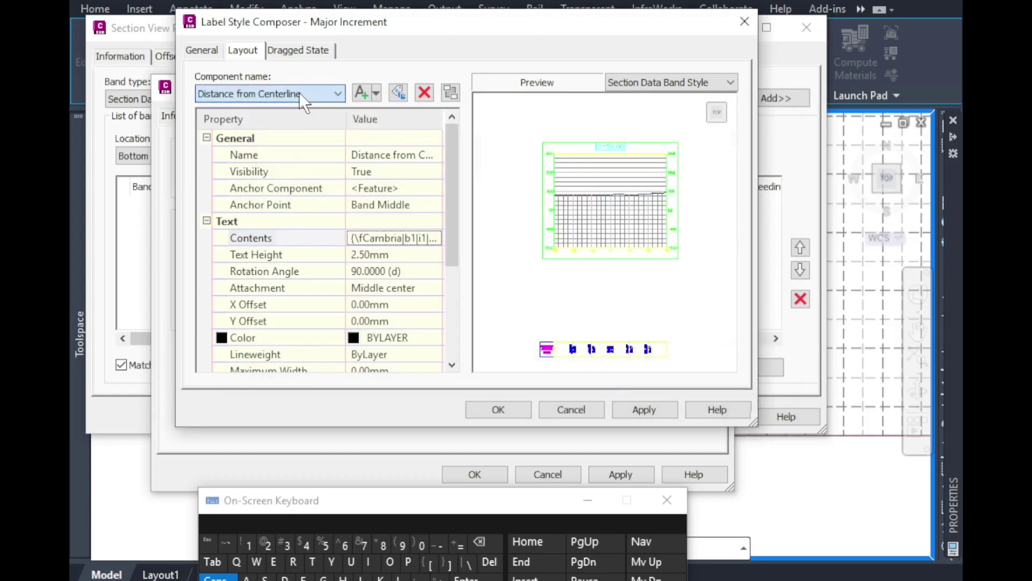
left_click(376, 92)
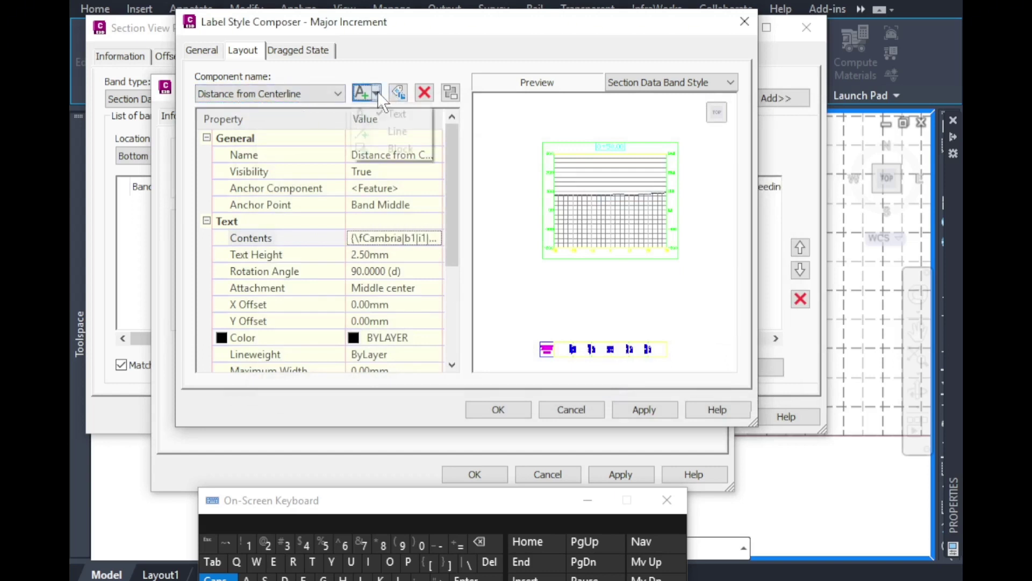
left_click(392, 131)
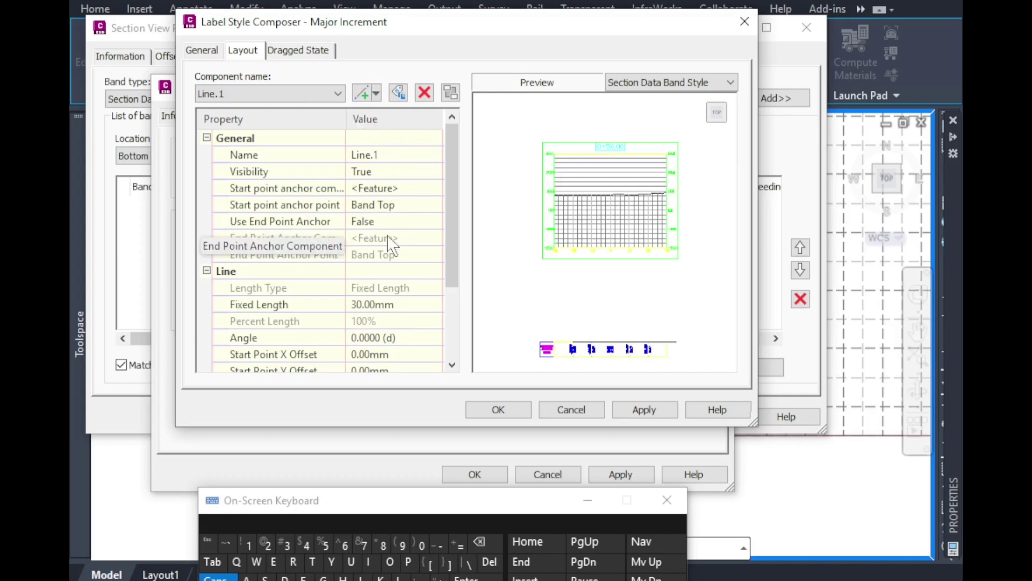
left_click(373, 304)
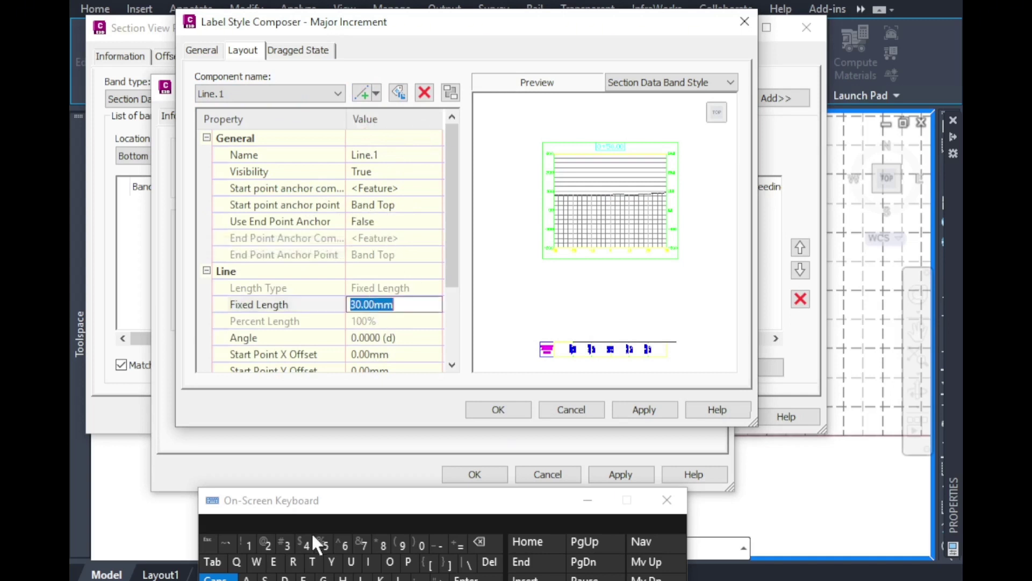
left_click(249, 544)
left_click(285, 544)
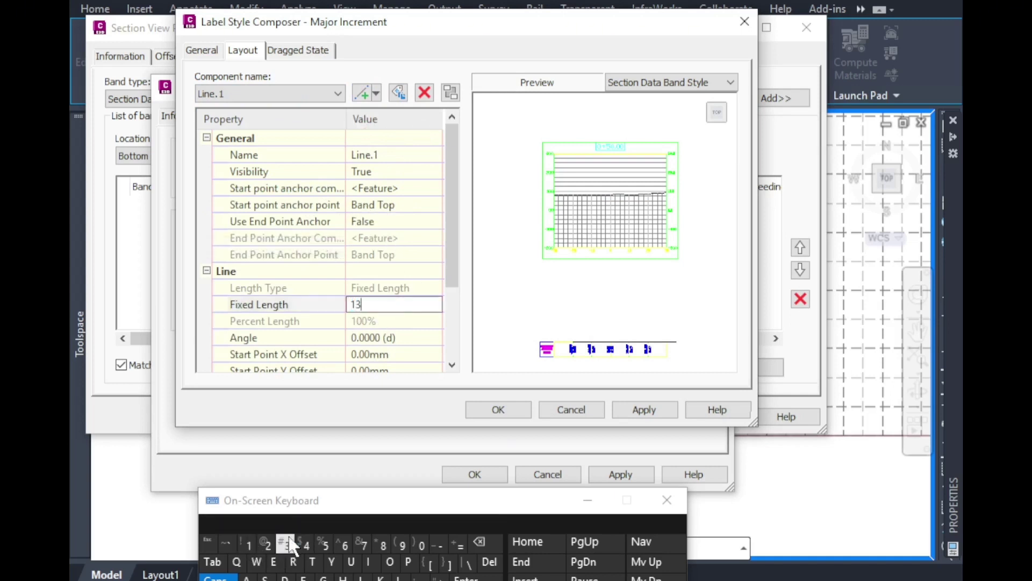
Set the new line component's angle to 90 degrees.
left_click(378, 337)
left_click(452, 364)
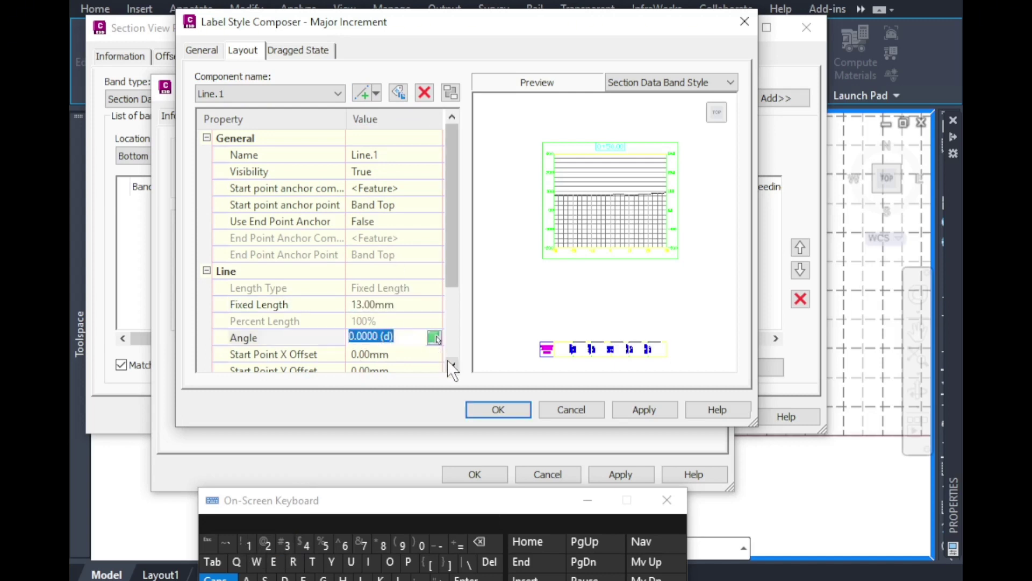
left_click(384, 289)
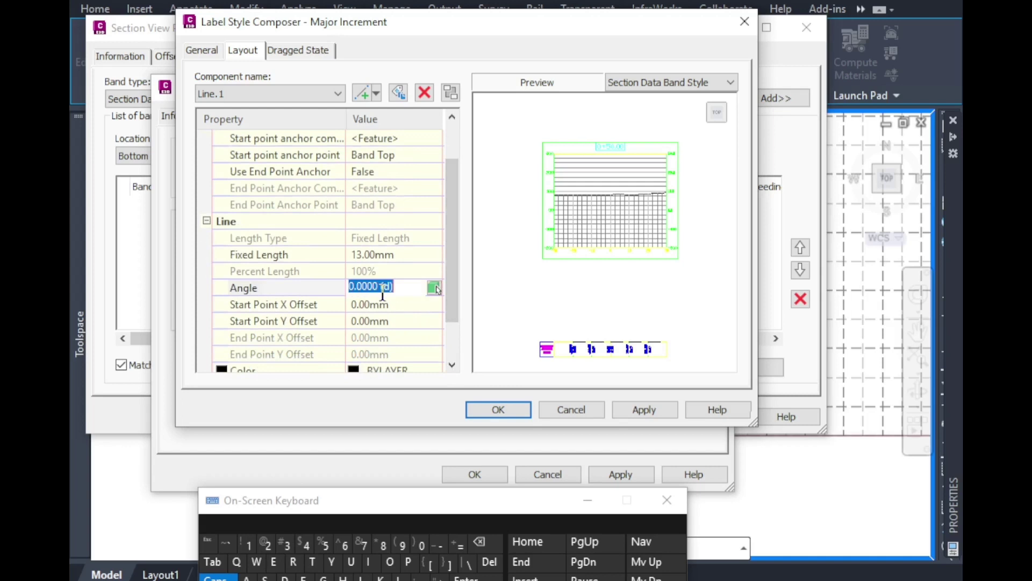
left_click(402, 544)
left_click(362, 321)
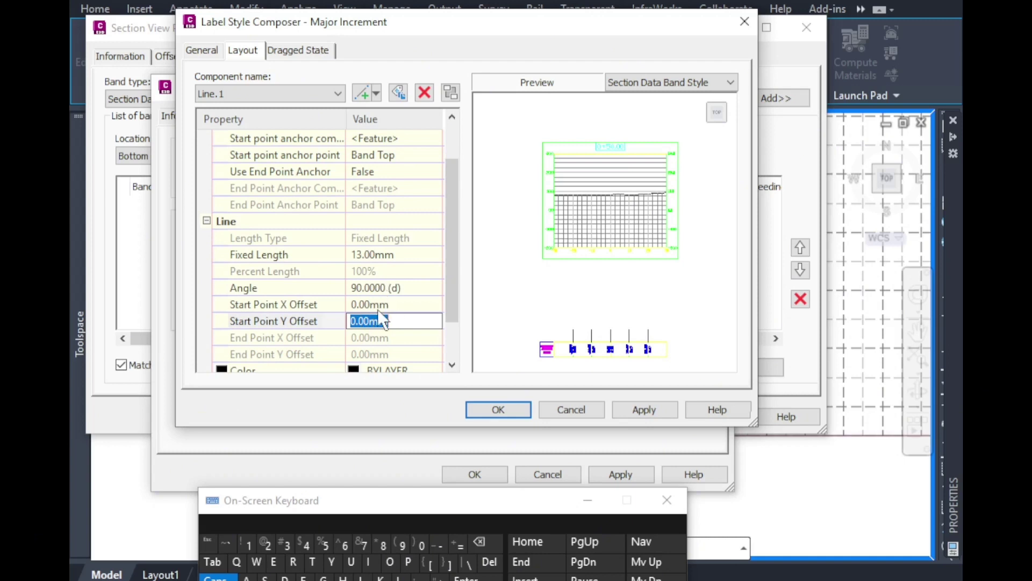
Anchor the line's start point at Band Bottom with a start point Y offset of 1 mm, and accept the label style.
left_click(370, 156)
left_click(369, 156)
left_click(369, 198)
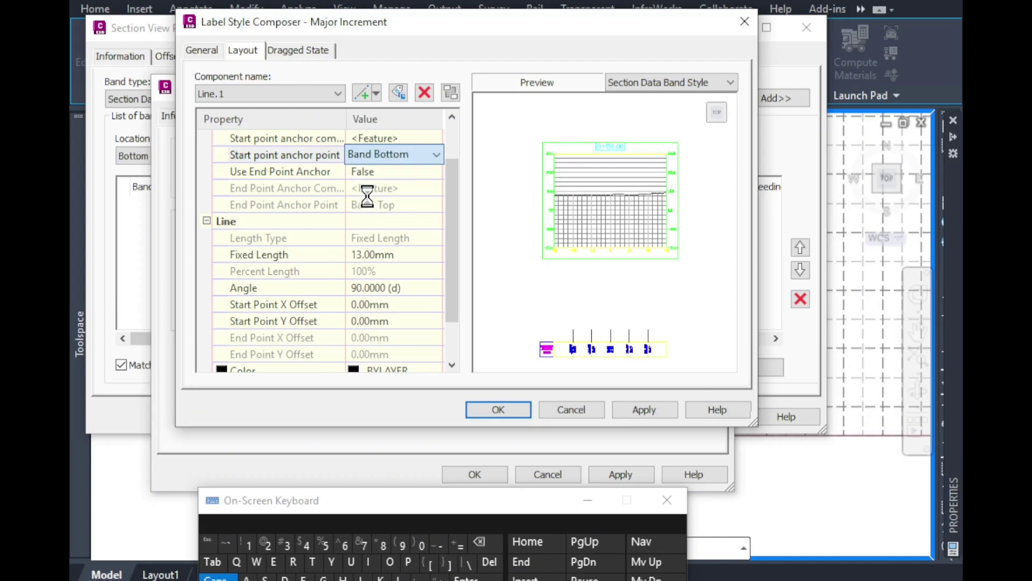
left_click(370, 321)
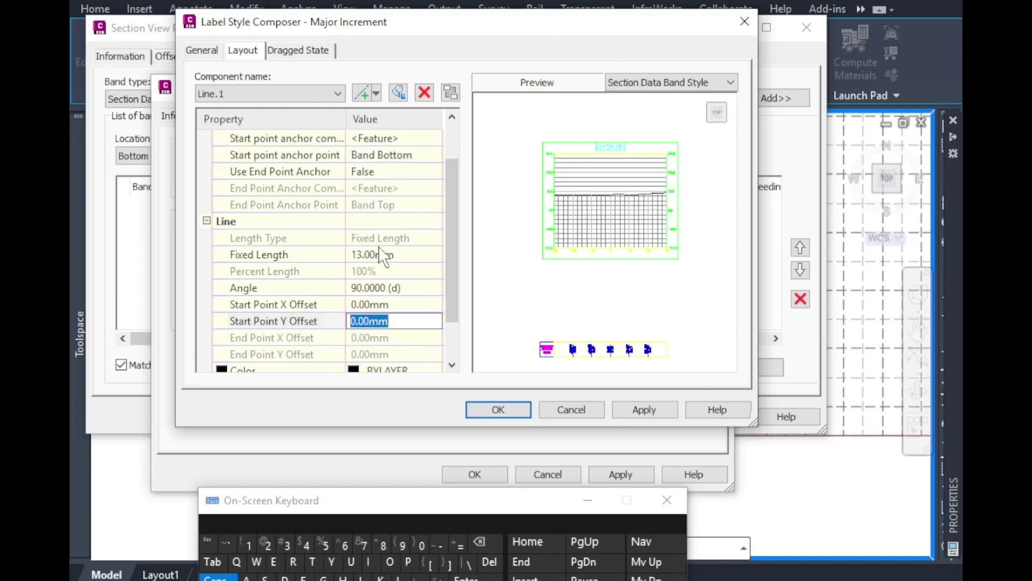
left_click(249, 544)
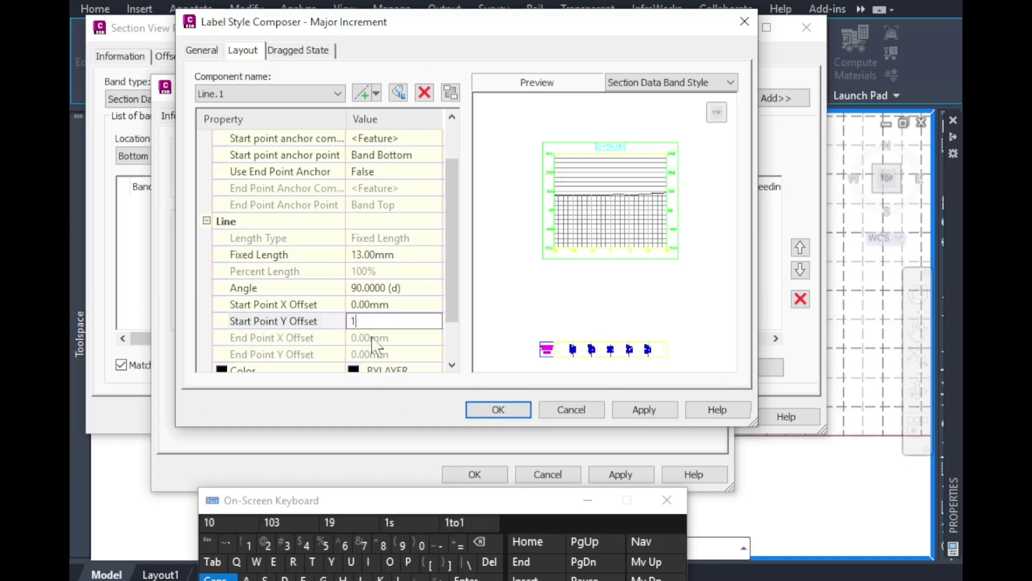
left_click(396, 304)
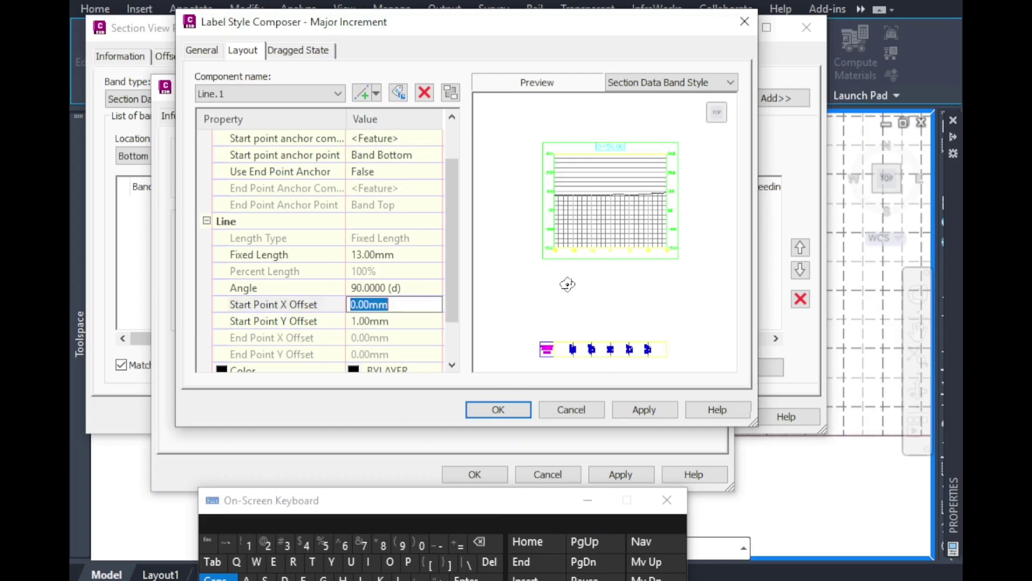
left_click(512, 415)
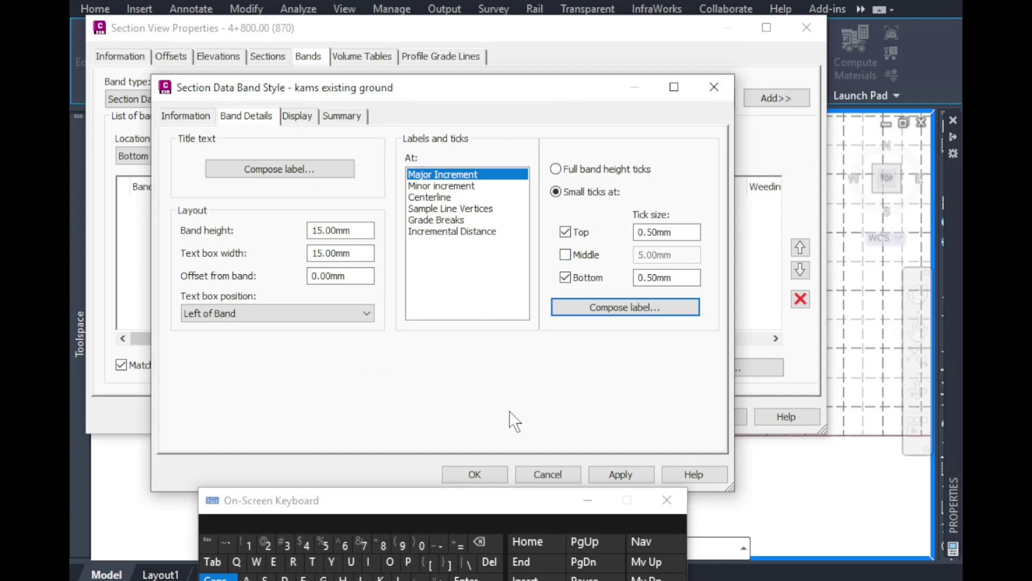
Set the text height of the major increment label's Distance from Centerline component to 2 mm.
left_click(606, 305)
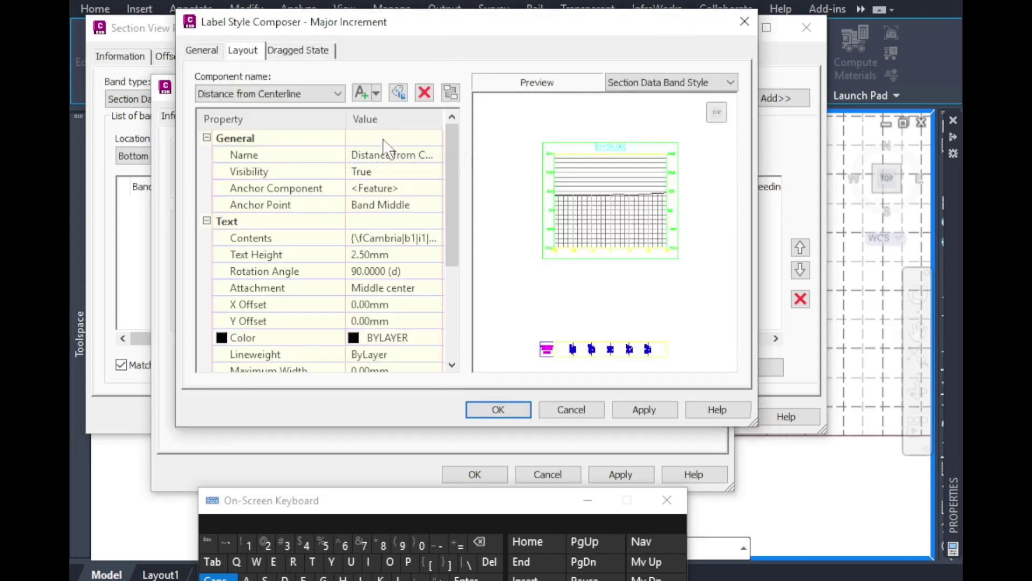
left_click(379, 254)
left_click(265, 543)
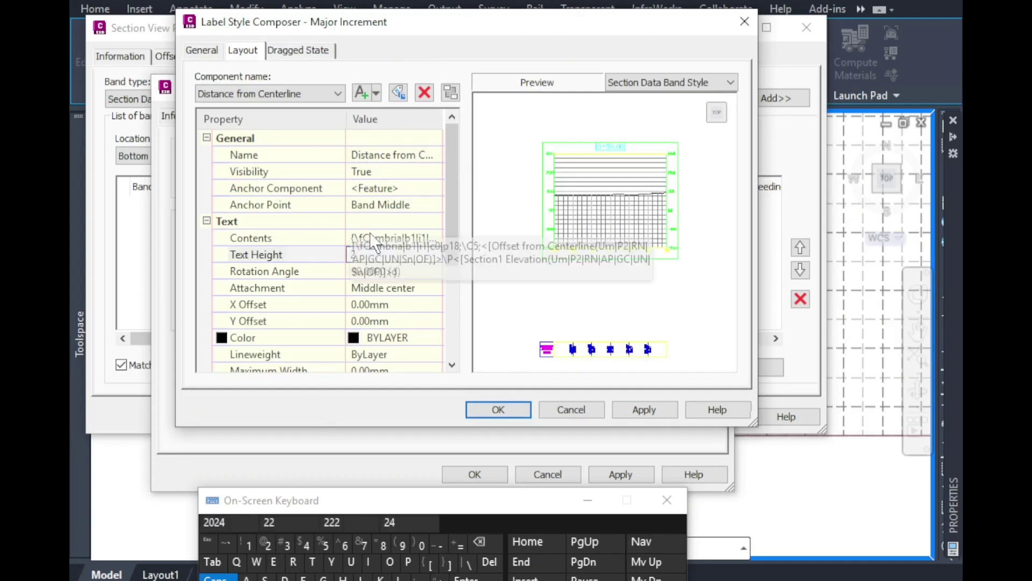
Copy the formatted offset and elevation contents of the major increment label, and accept the label style.
left_click(418, 237)
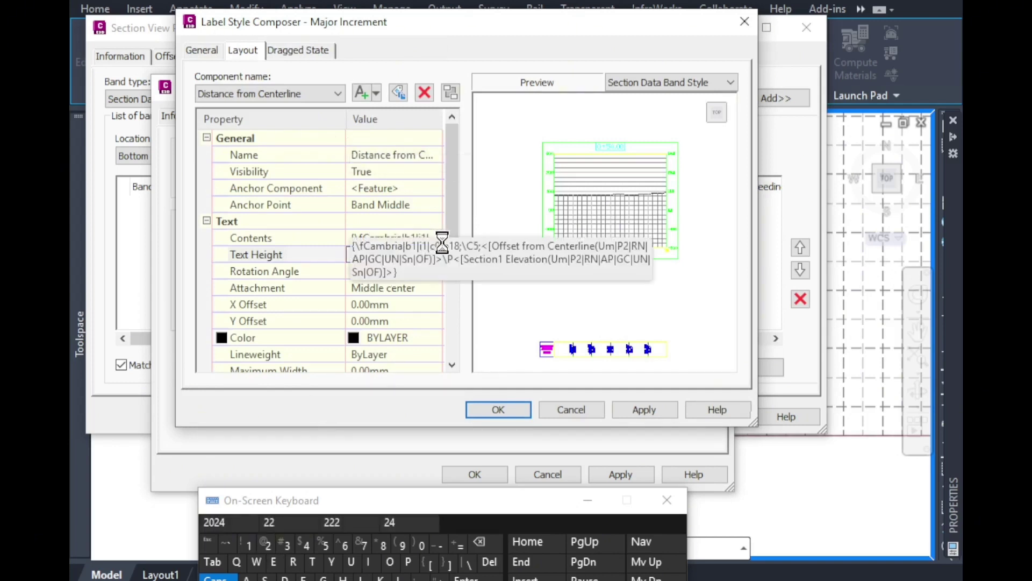
left_click(435, 237)
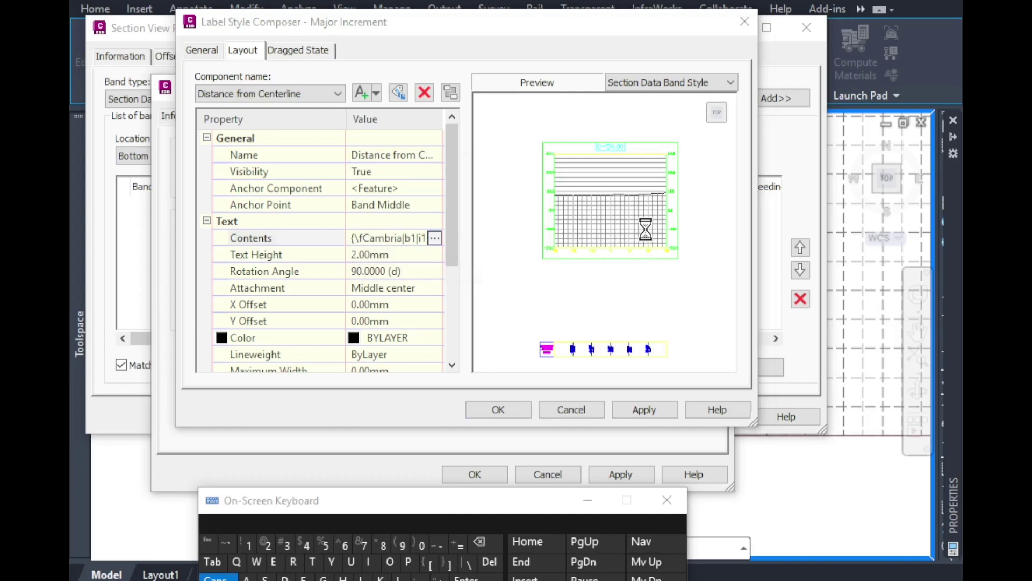
left_click_drag(749, 208, 590, 127)
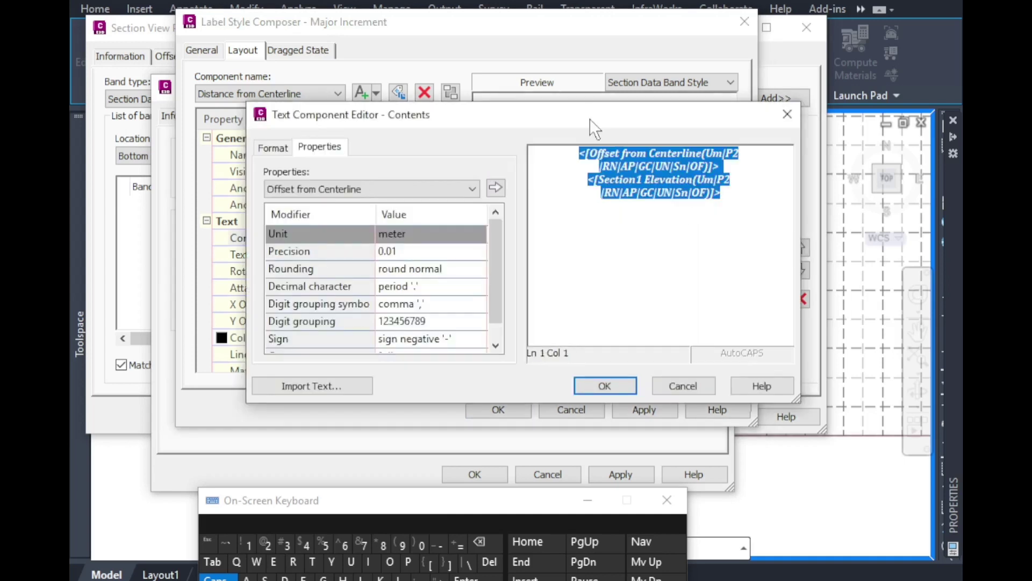
right_click(620, 157)
left_click(669, 231)
left_click(602, 386)
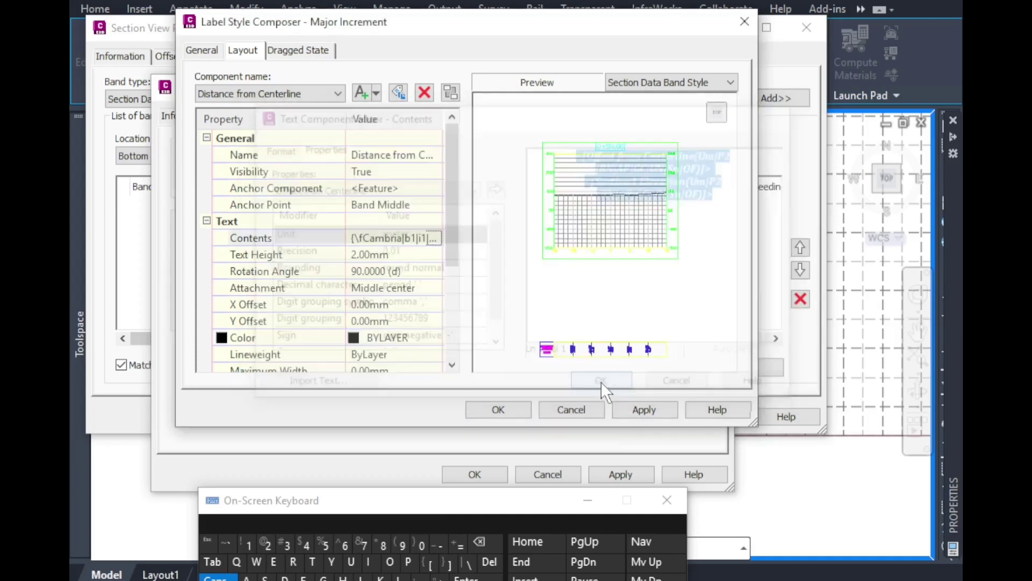
left_click(503, 409)
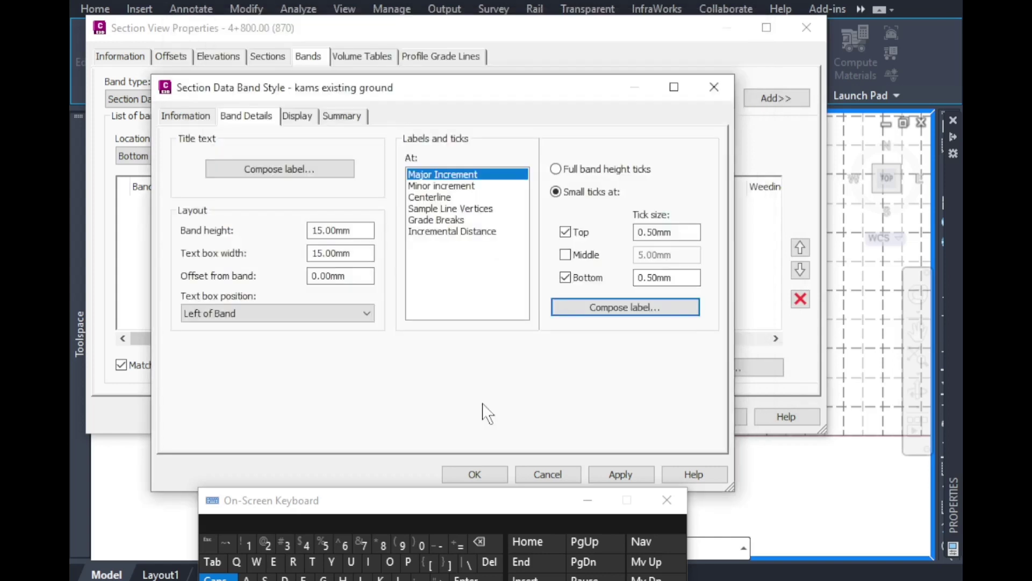
Give the centerline labels small ticks at the top and bottom of the band, each 0.50 mm in size.
left_click(452, 189)
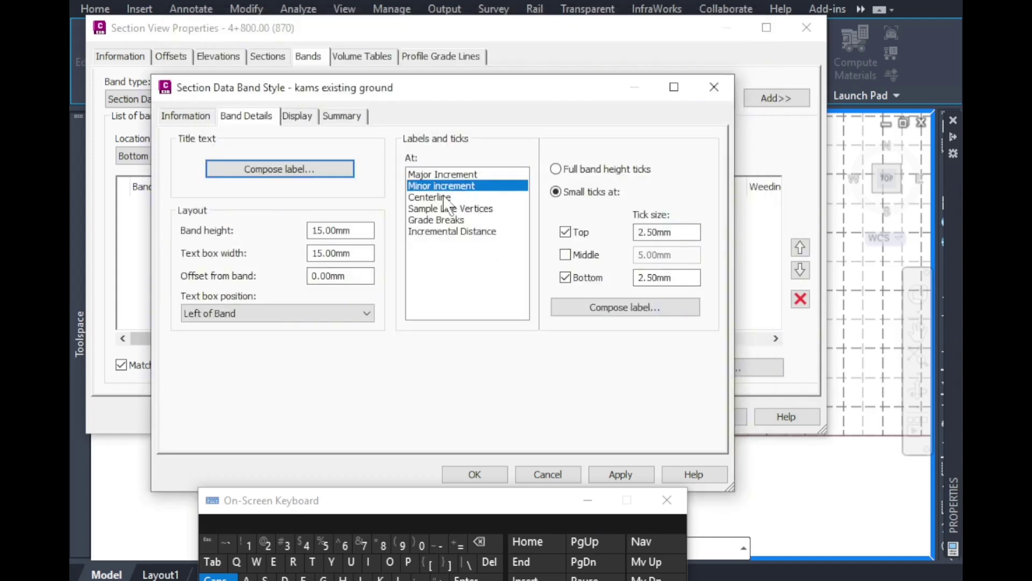
left_click(445, 198)
left_click(556, 192)
left_click(566, 233)
left_click(565, 278)
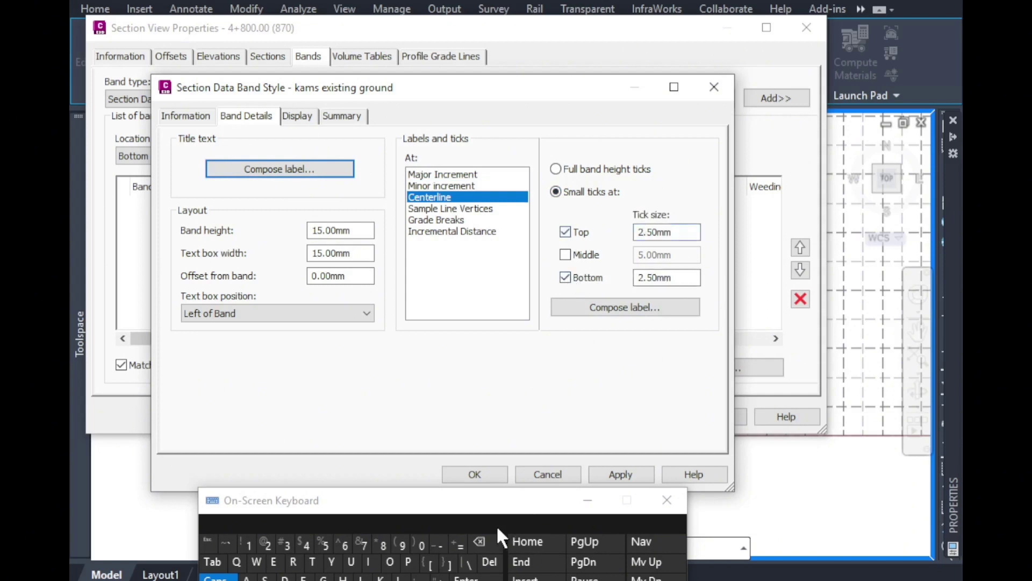
left_click(489, 543)
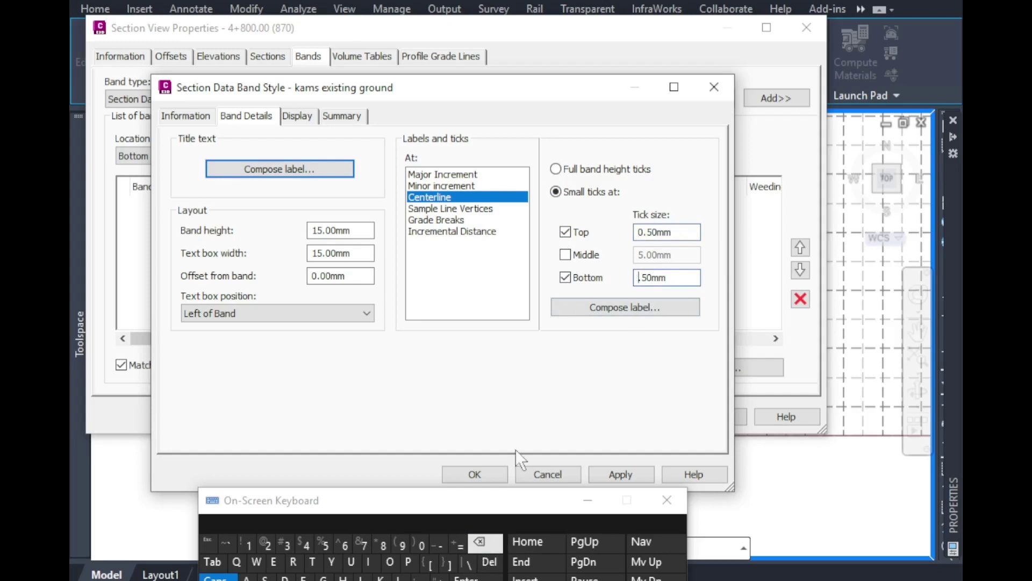
Replace the centerline label's contents with the copied offset and elevation text and set its text height to 2 mm.
left_click(612, 307)
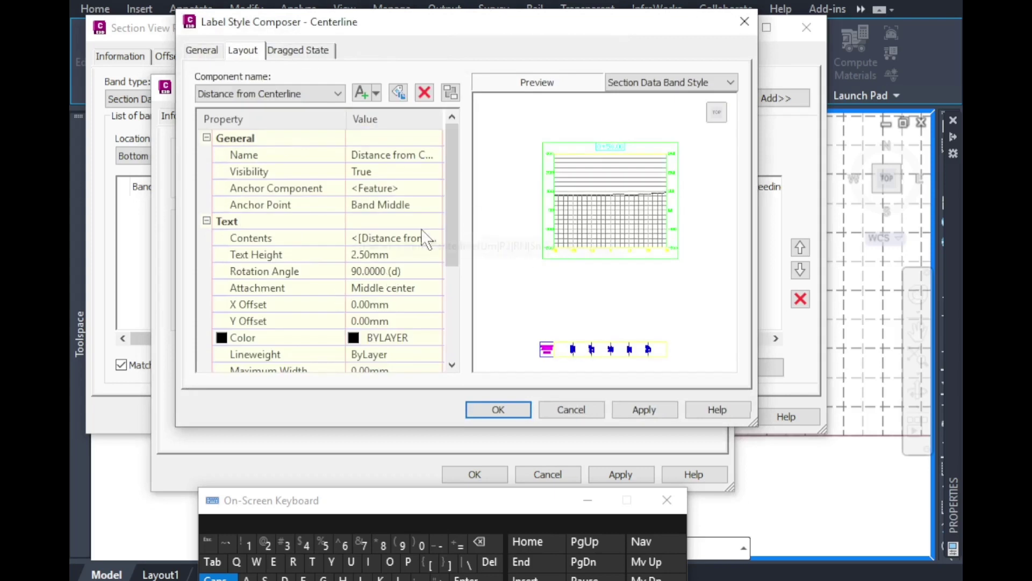
left_click(434, 239)
left_click(435, 238)
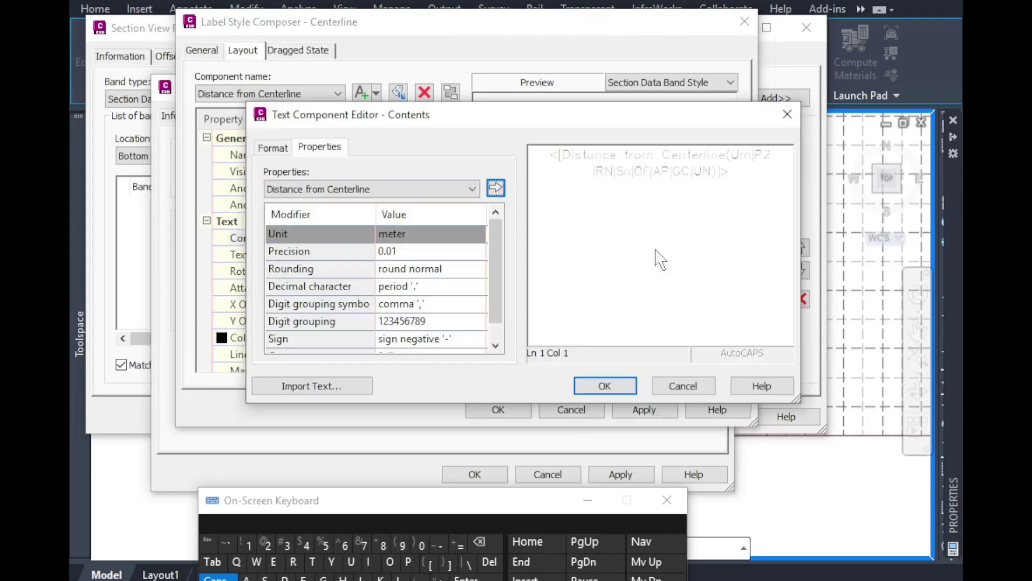
left_click_drag(676, 170, 541, 132)
right_click(625, 157)
left_click(667, 253)
left_click(603, 385)
left_click(377, 254)
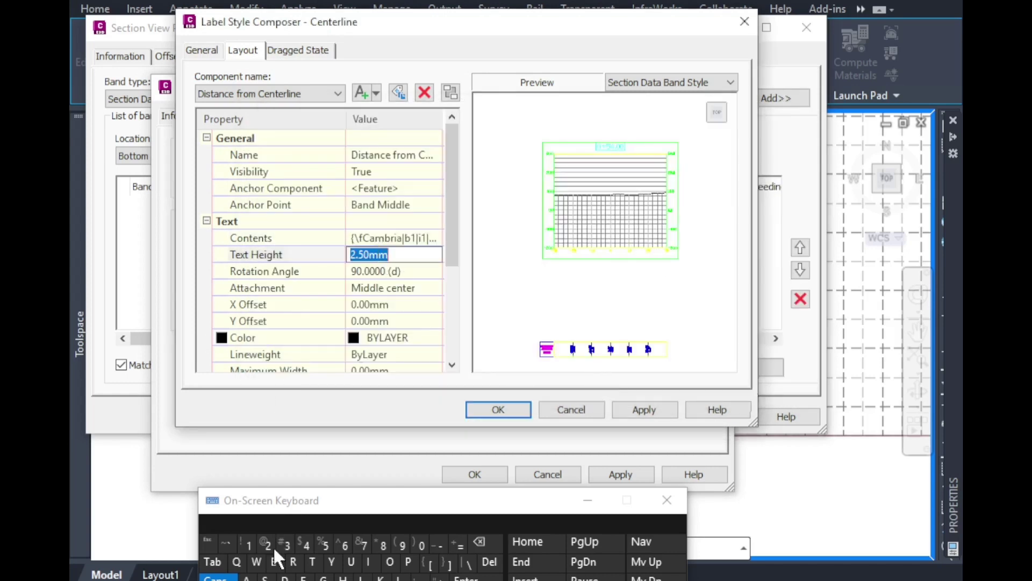
left_click(274, 548)
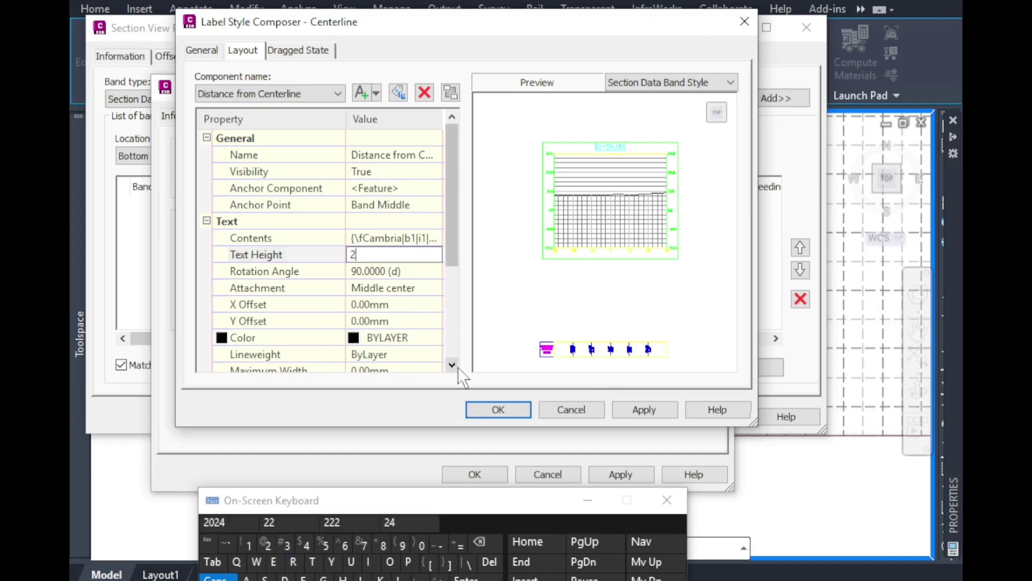
Add a line component to the centerline label with a fixed length of 13 mm and an angle of 90 degrees.
left_click(304, 93)
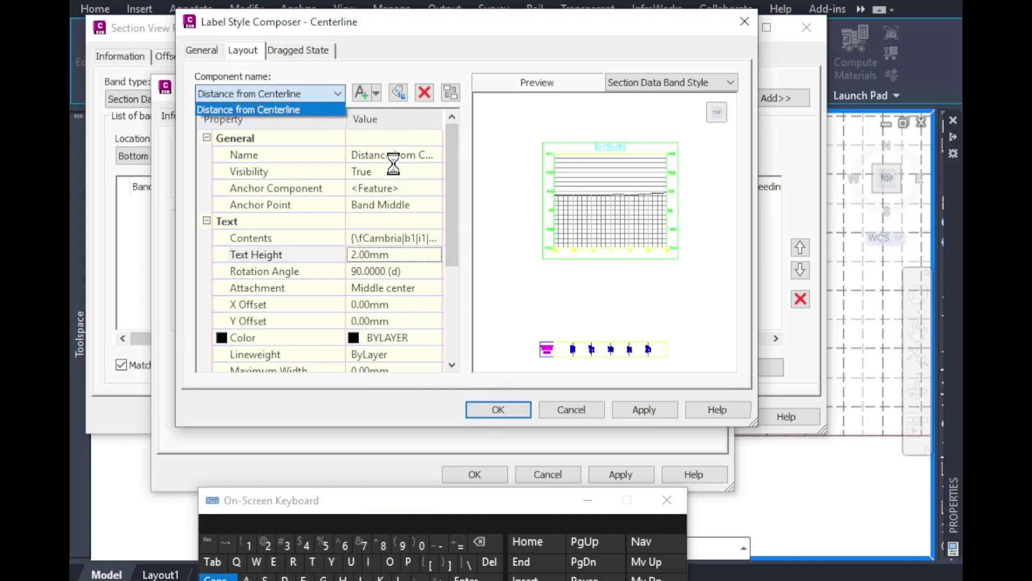
left_click(302, 92)
left_click(376, 94)
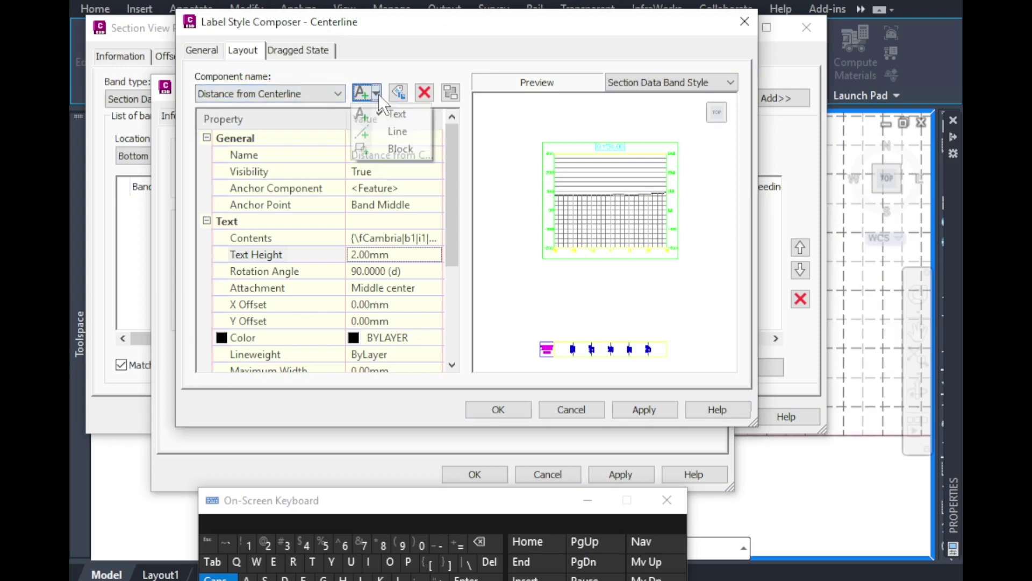
left_click(397, 131)
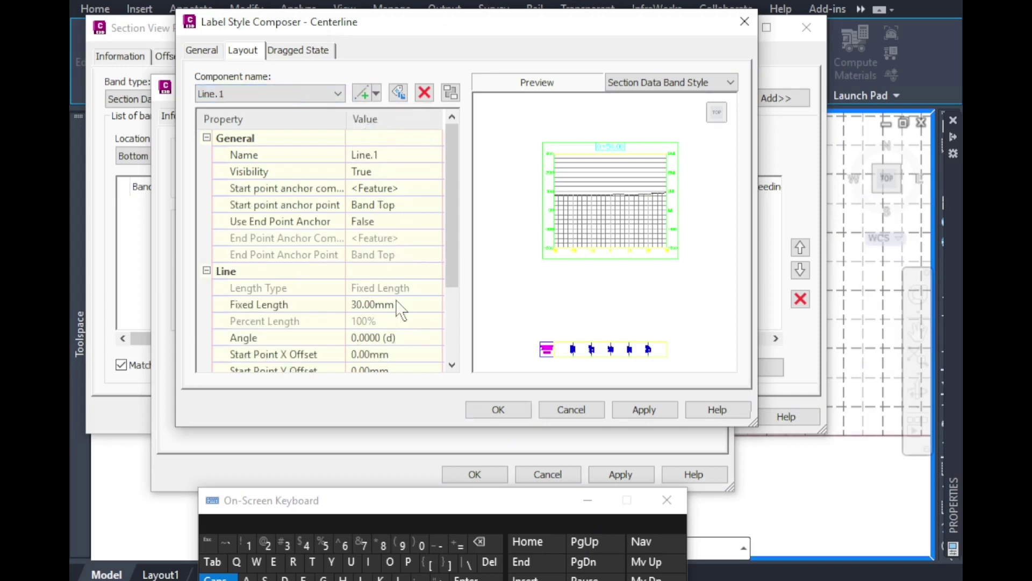
left_click(385, 305)
left_click(248, 544)
left_click(285, 544)
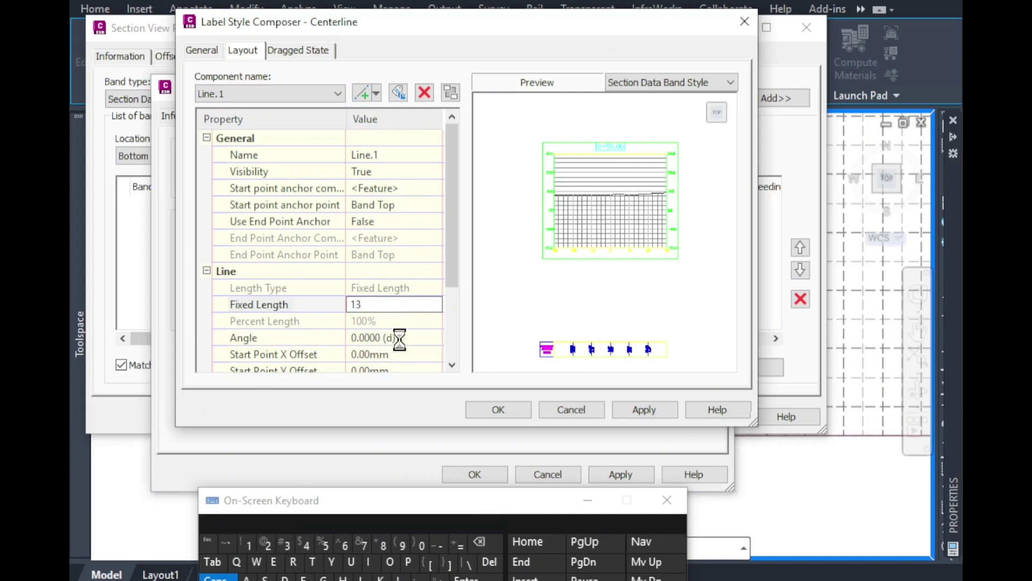
left_click(382, 337)
left_click(402, 545)
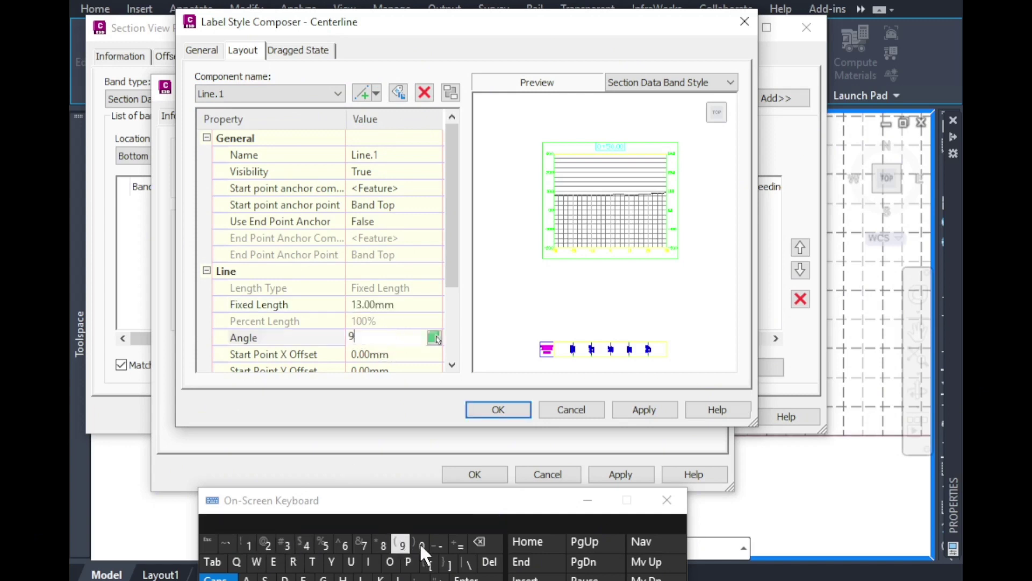
Anchor the centerline label's line at Band Bottom with a start point Y offset of 1 mm, and accept the label style.
left_click(370, 205)
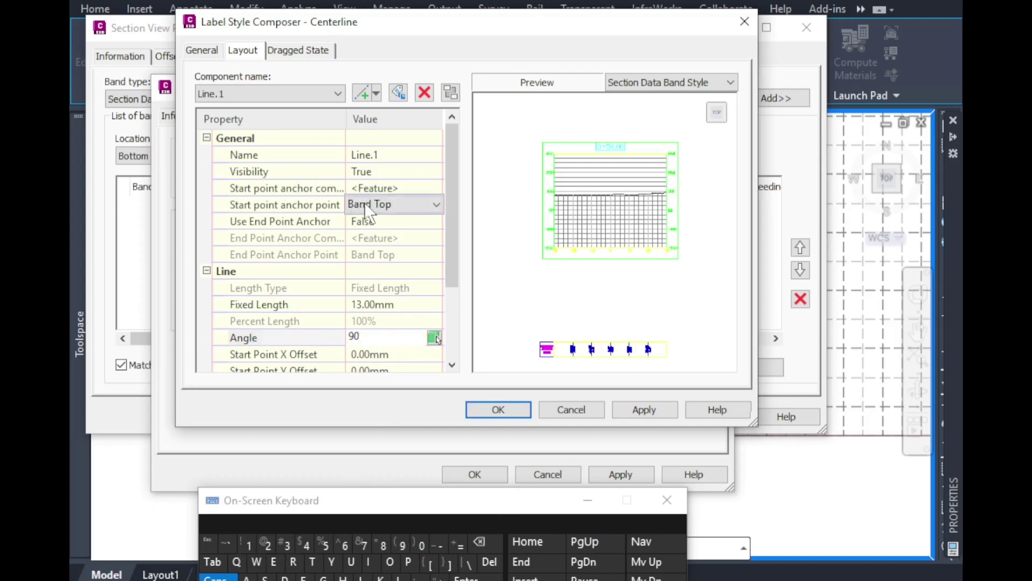
left_click(371, 249)
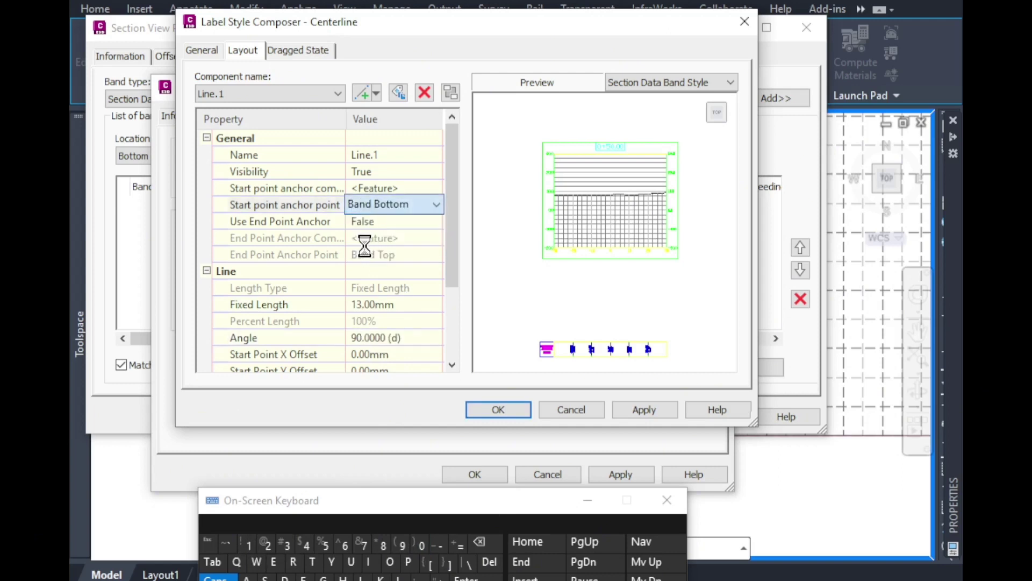
left_click(387, 368)
left_click(248, 544)
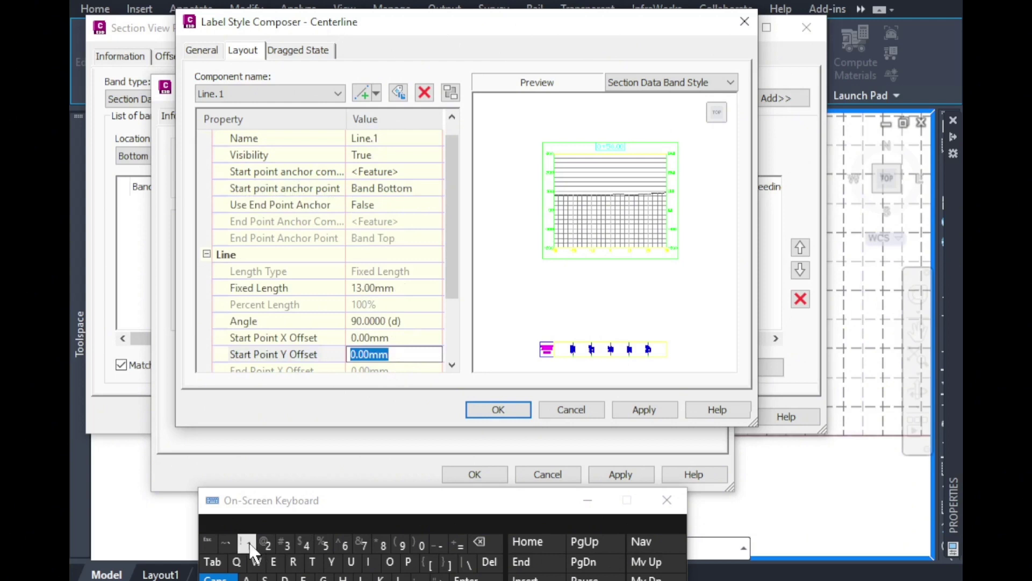
left_click(411, 323)
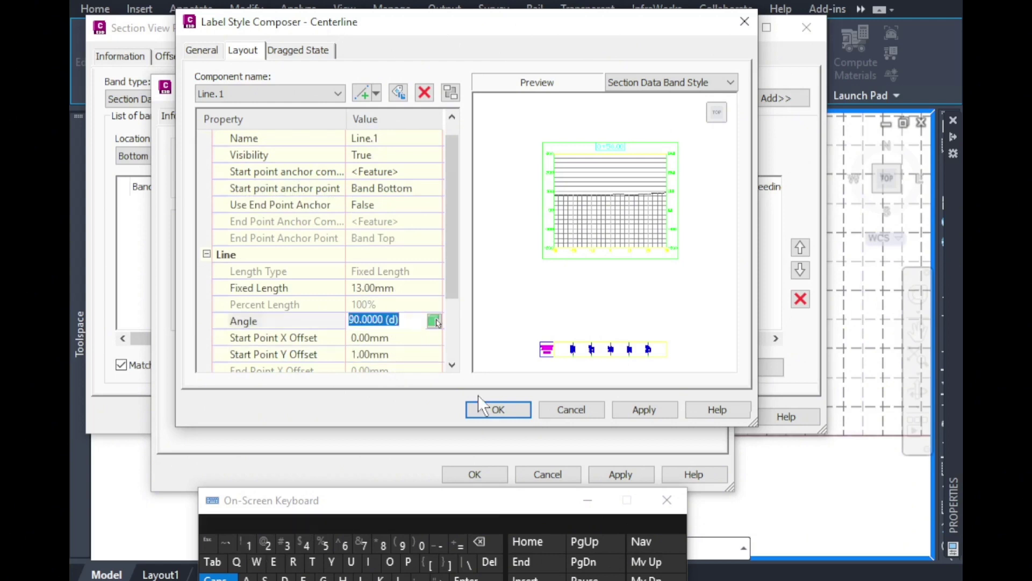
left_click(488, 407)
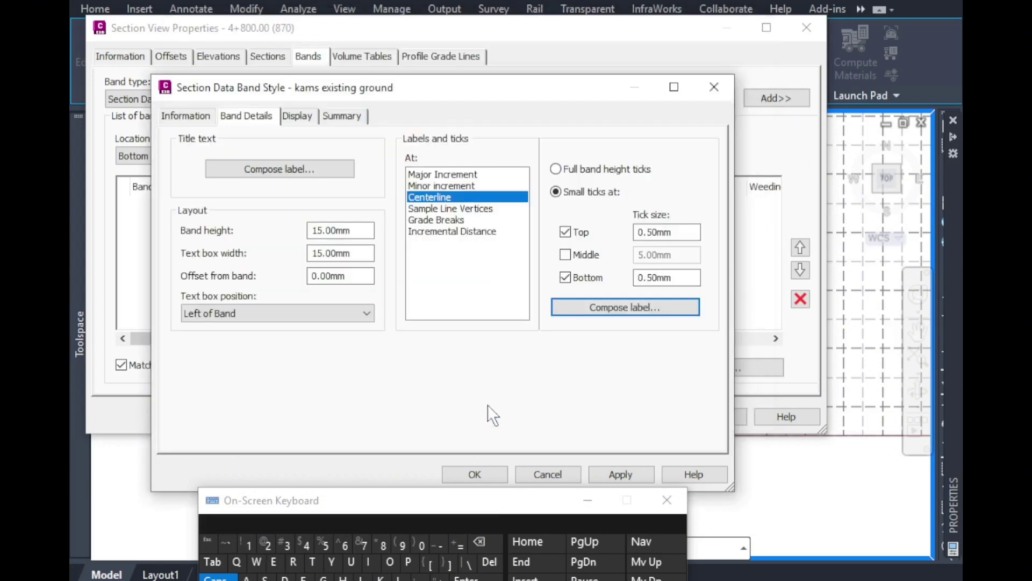
Replace the grade breaks label's contents with the copied offset and elevation text and set its text height to 2 mm.
left_click(438, 220)
left_click(578, 304)
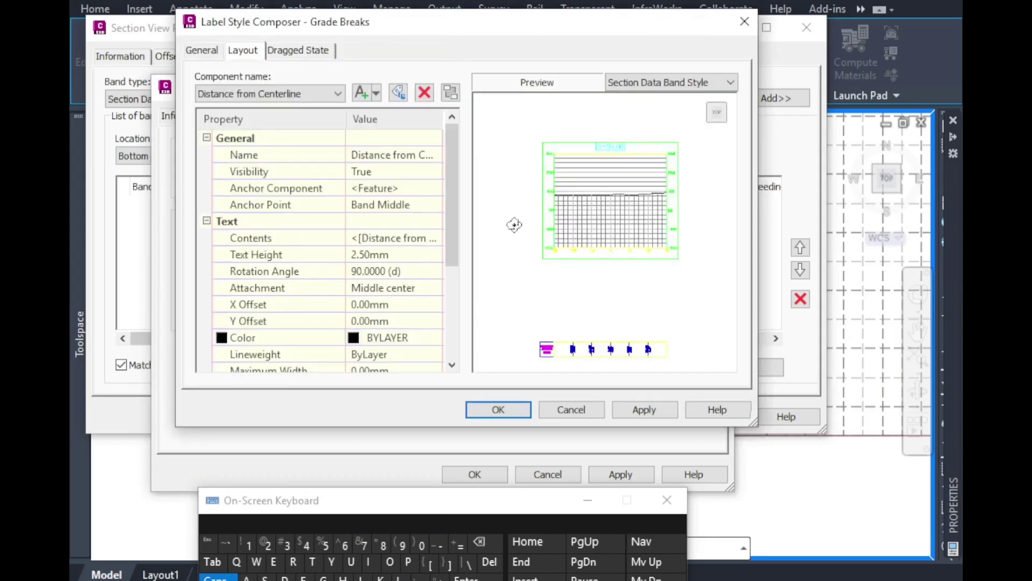
left_click(414, 238)
left_click(438, 238)
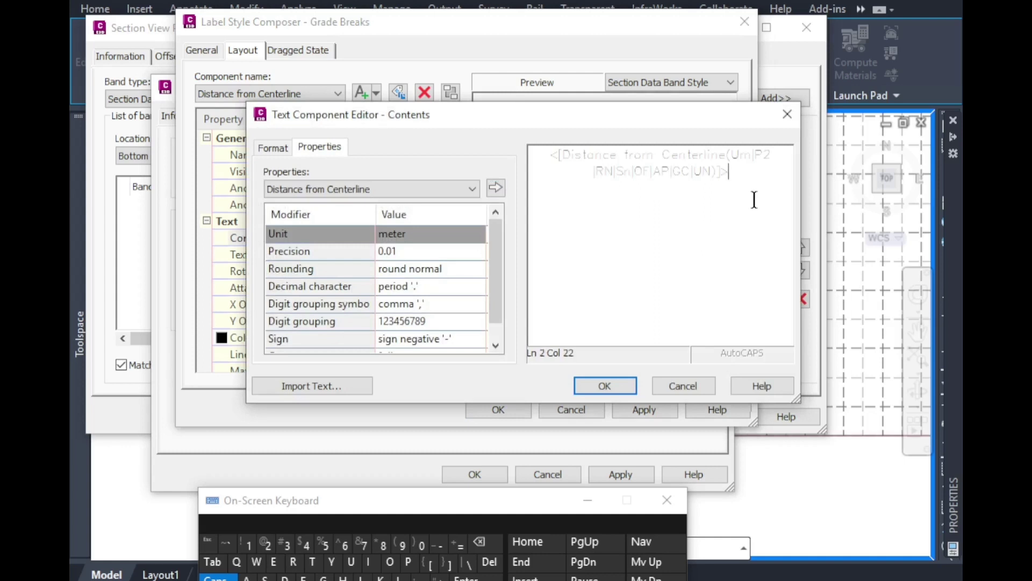
right_click(620, 168)
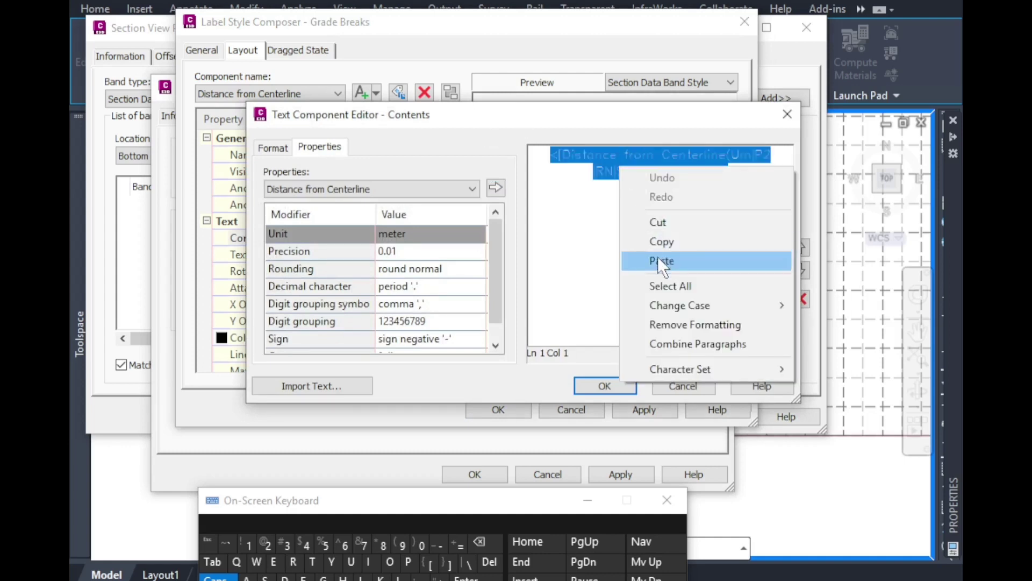
left_click(661, 261)
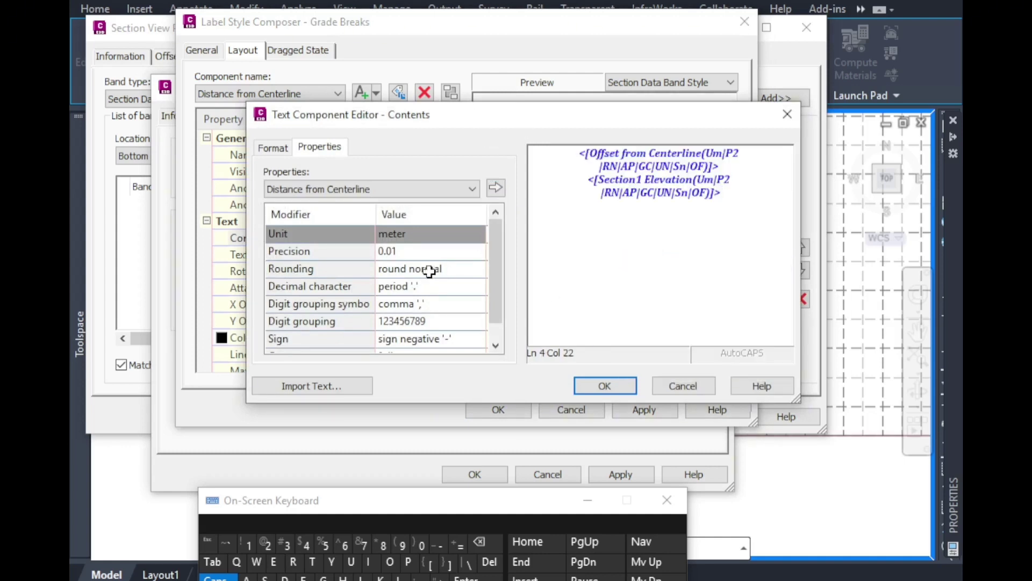
left_click(578, 385)
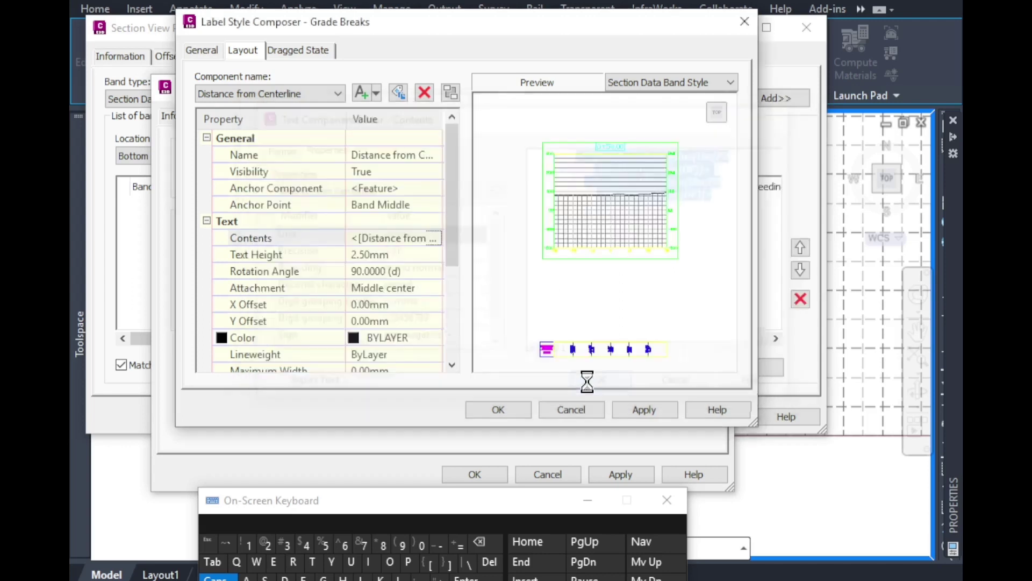
left_click(372, 255)
left_click(265, 544)
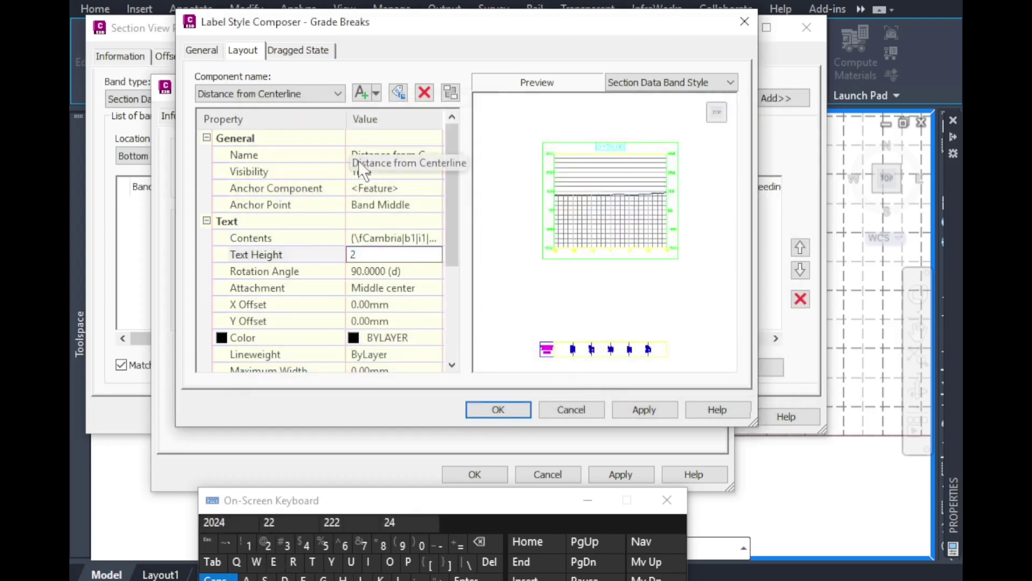
Add a line component to the grade breaks label with 13 mm fixed length, 90-degree angle and 1 mm start point Y offset.
left_click(376, 93)
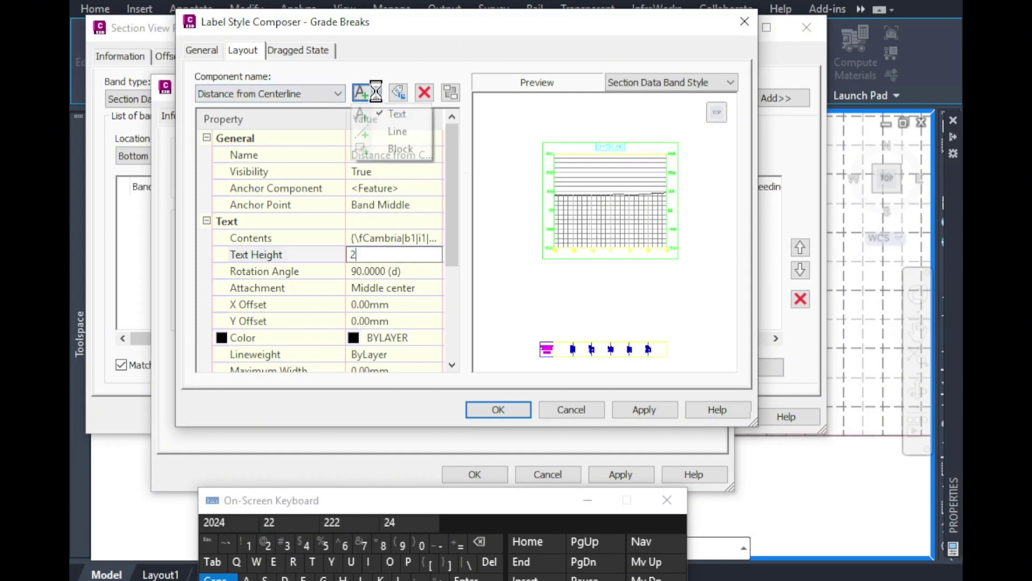
left_click(385, 131)
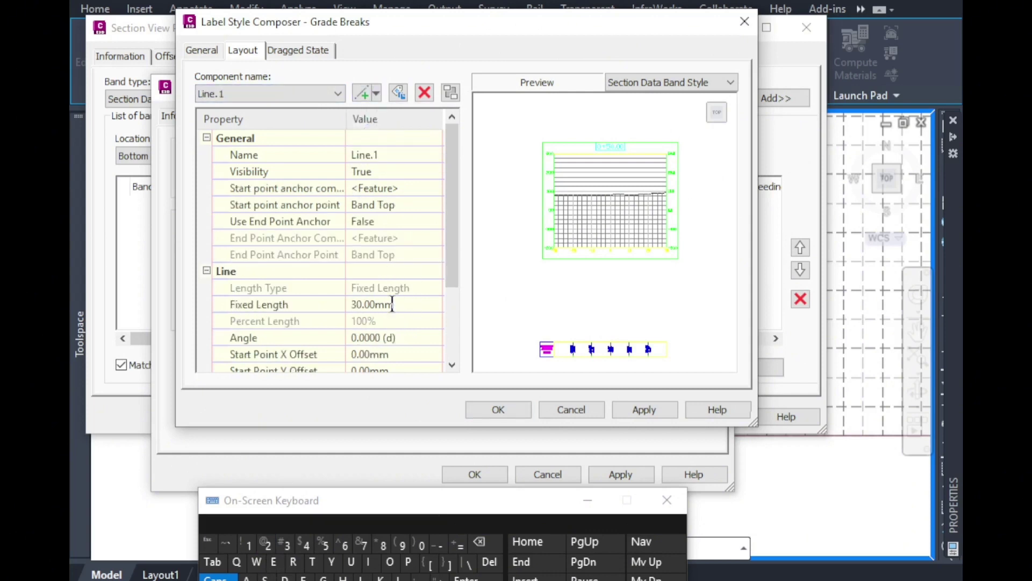
left_click(392, 304)
left_click(248, 545)
left_click(285, 545)
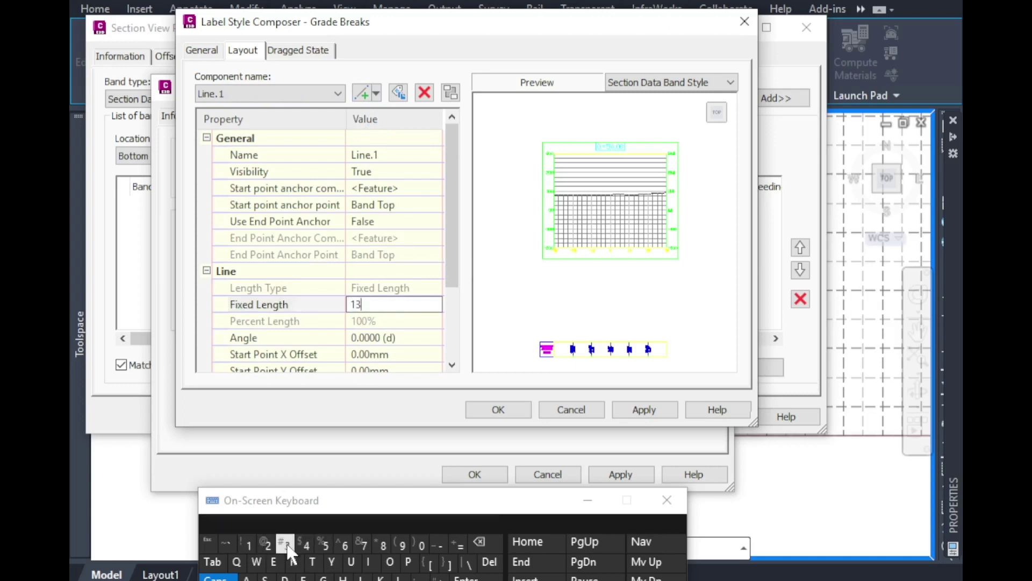
left_click(401, 546)
left_click(375, 370)
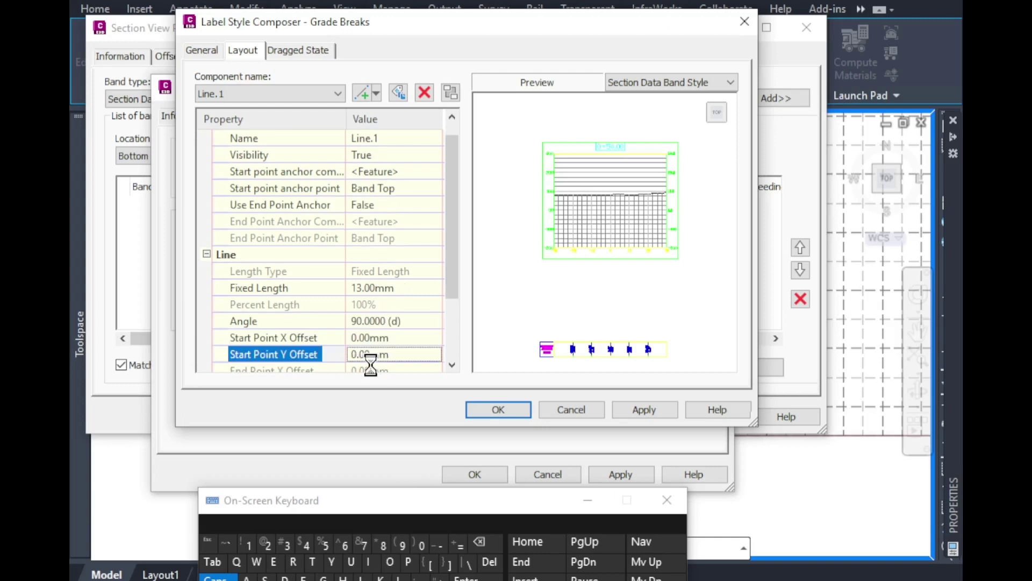
left_click(249, 545)
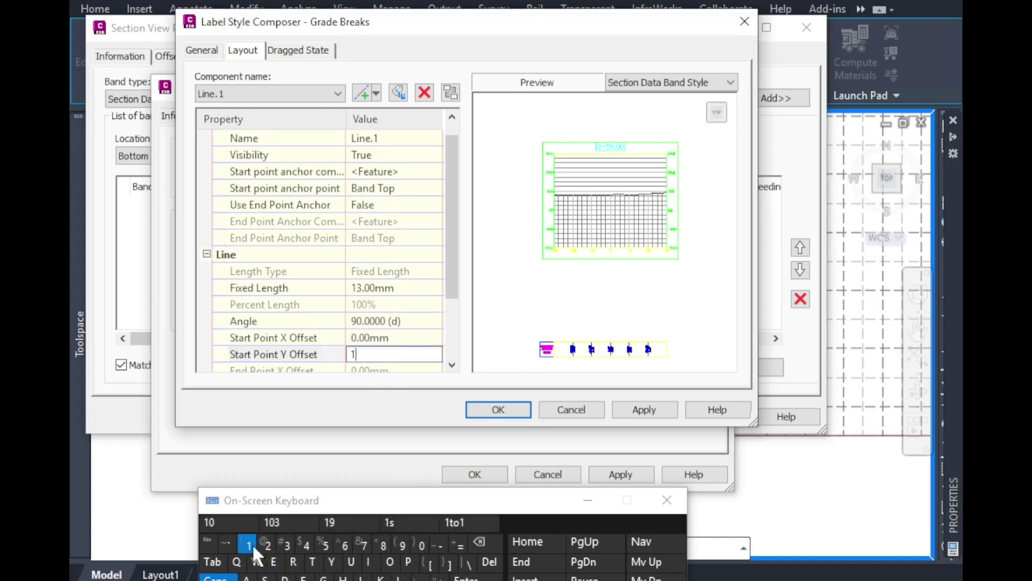
Accept the grade breaks label style and set the Band Border display color to red.
left_click(497, 407)
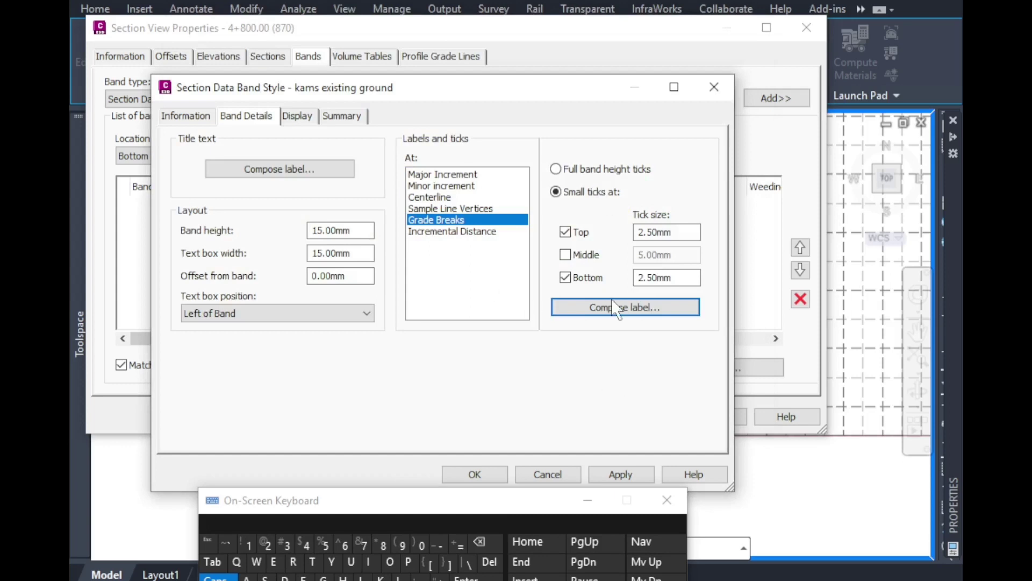
left_click(296, 115)
left_click(217, 218)
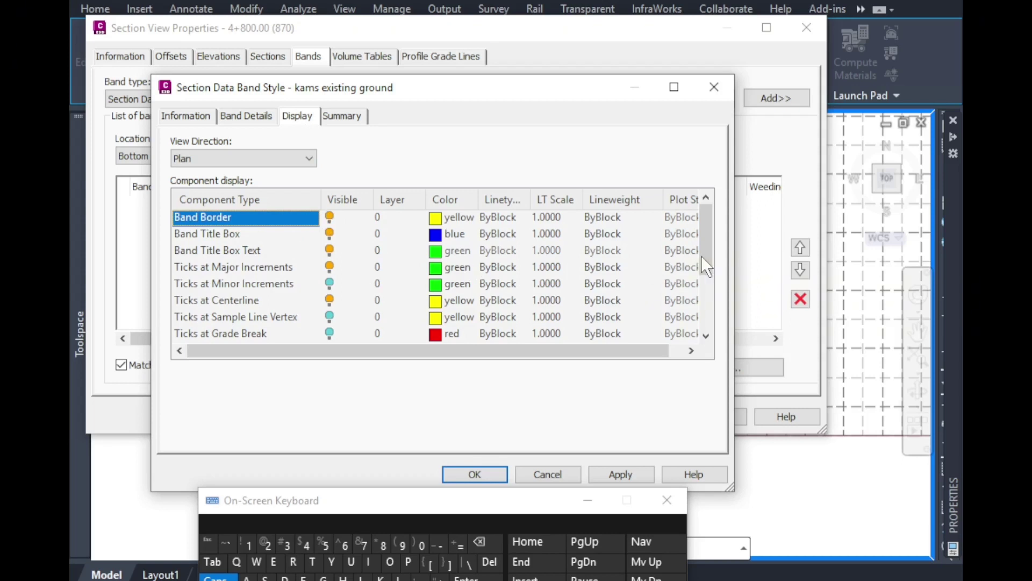
left_click(438, 217)
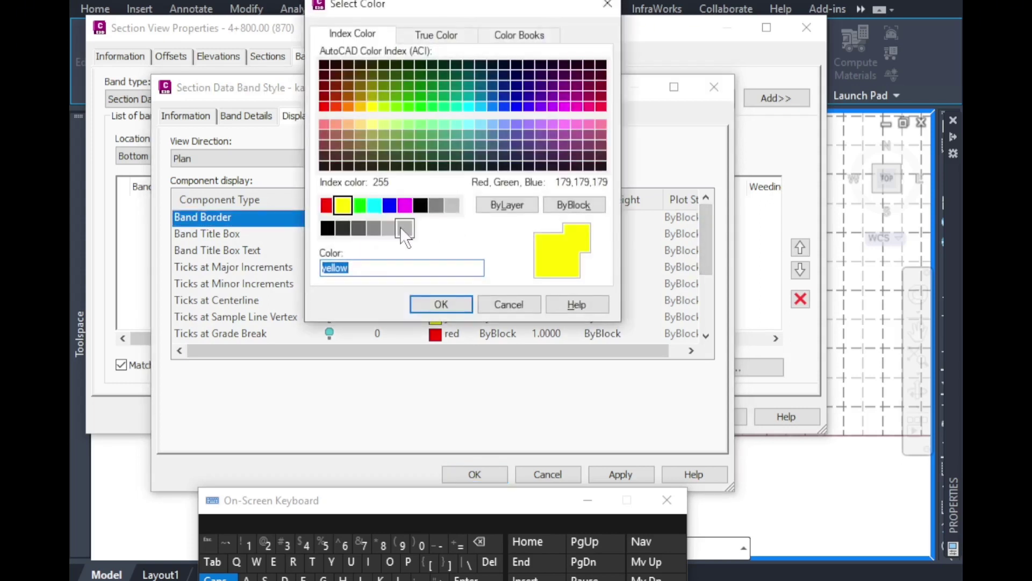
left_click(326, 205)
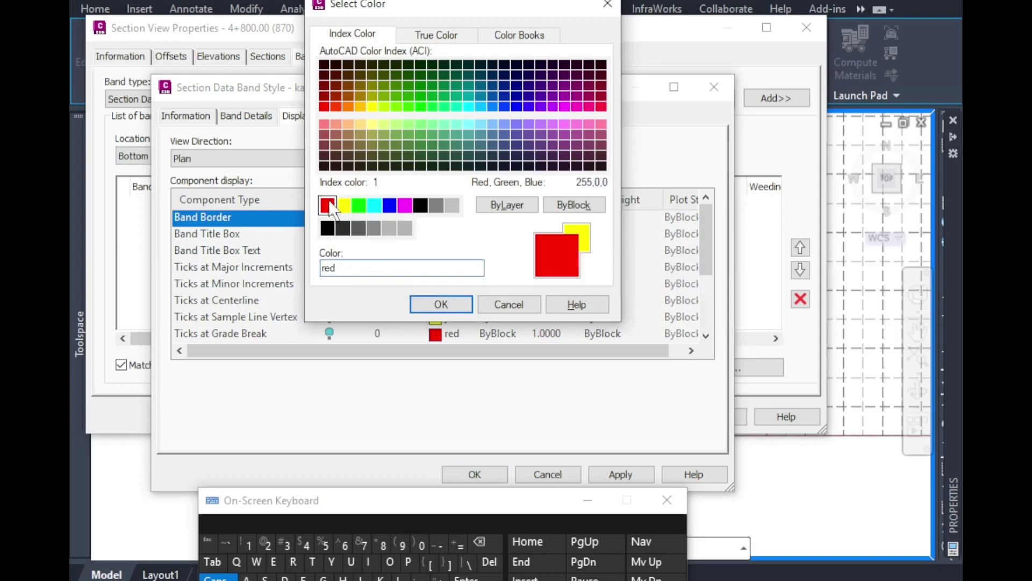
left_click(426, 301)
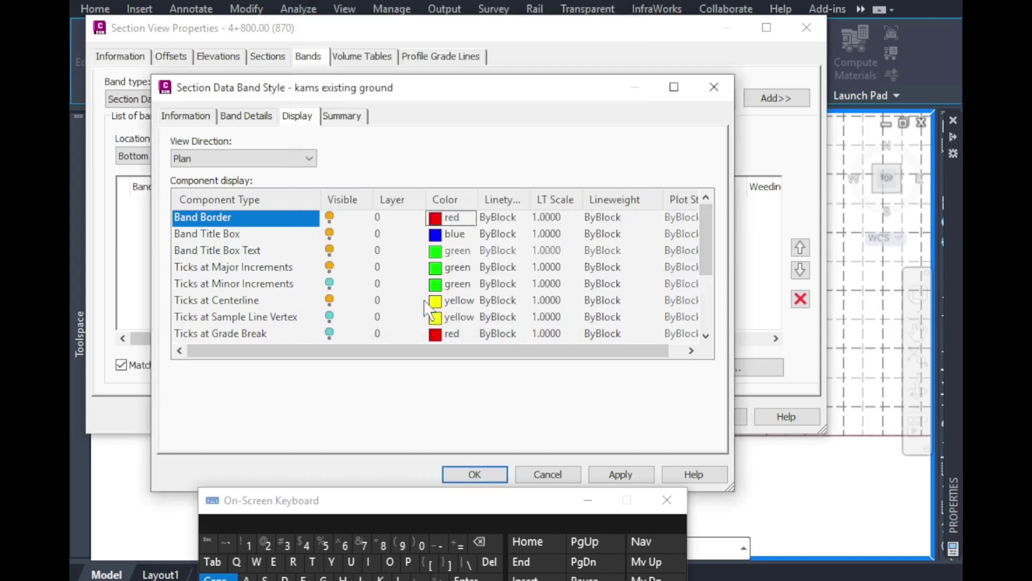
Set the Band Border's lineweight to 0.25 mm and its linetype to Continuous.
left_click(602, 218)
scroll(526, 328, "up", 1)
left_click(503, 338)
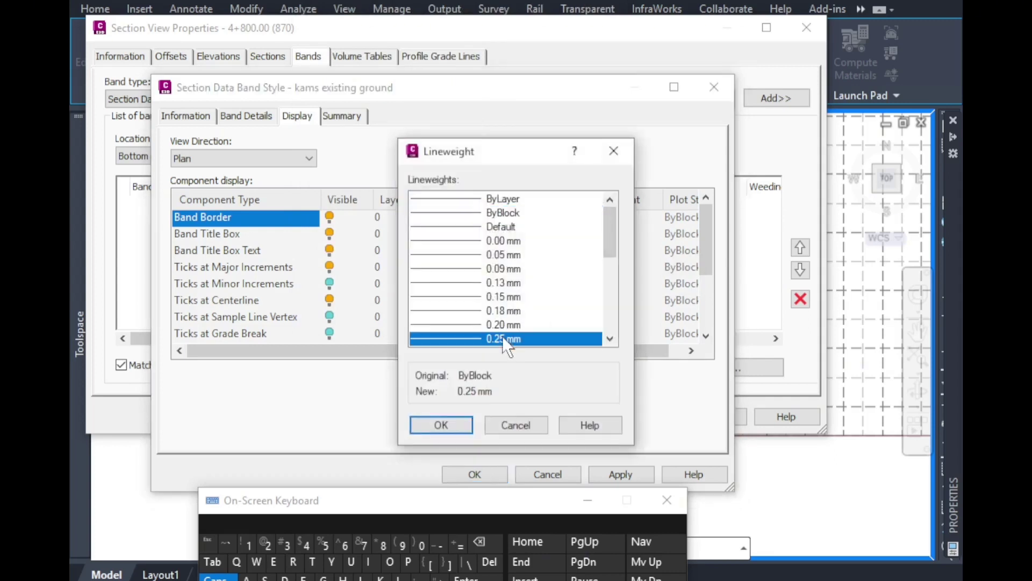
left_click(441, 425)
left_click(500, 218)
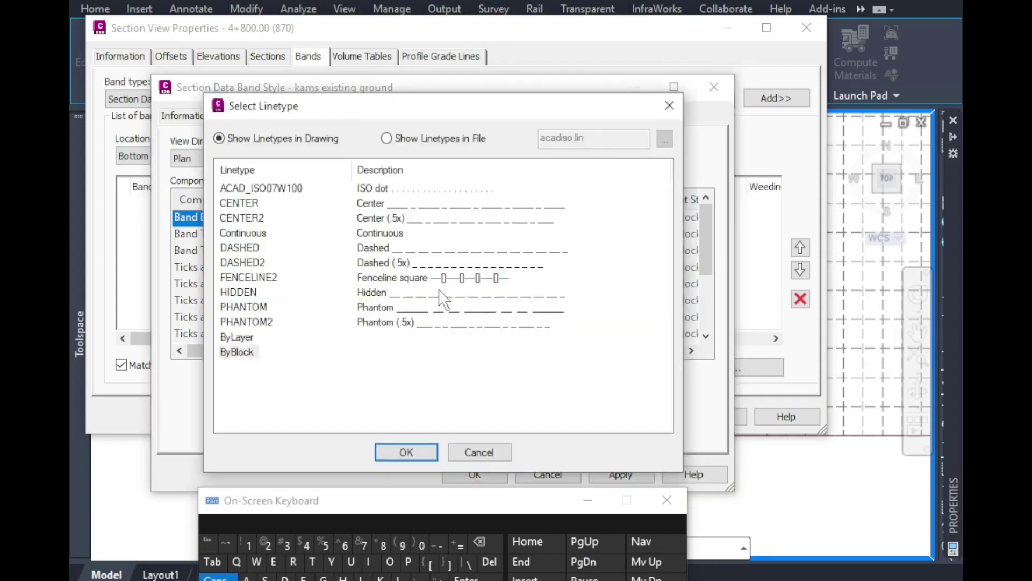
left_click(246, 234)
left_click(395, 457)
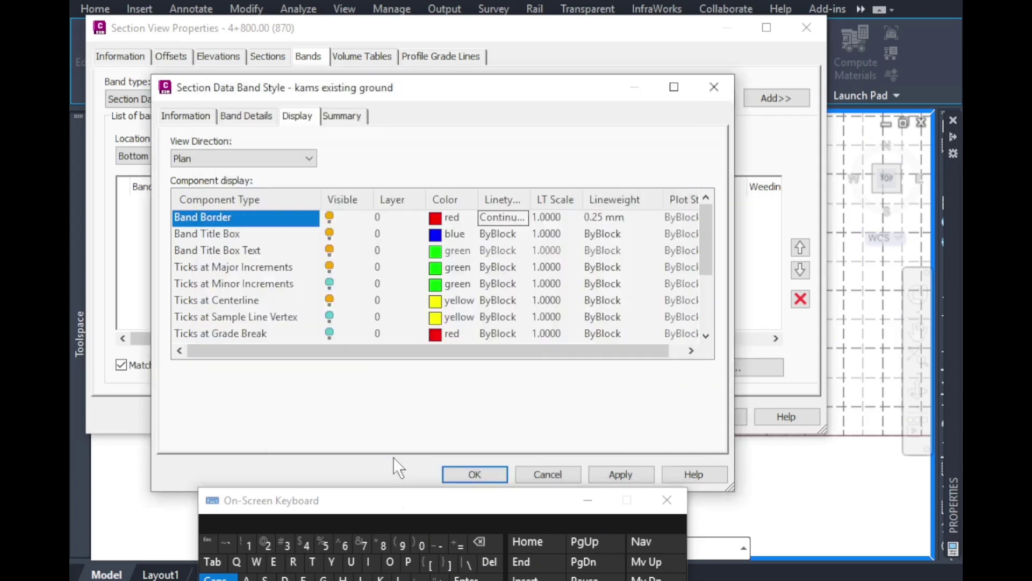
Set the Band Title Box display to red color, Continuous linetype and 0.25 mm lineweight.
left_click(213, 236)
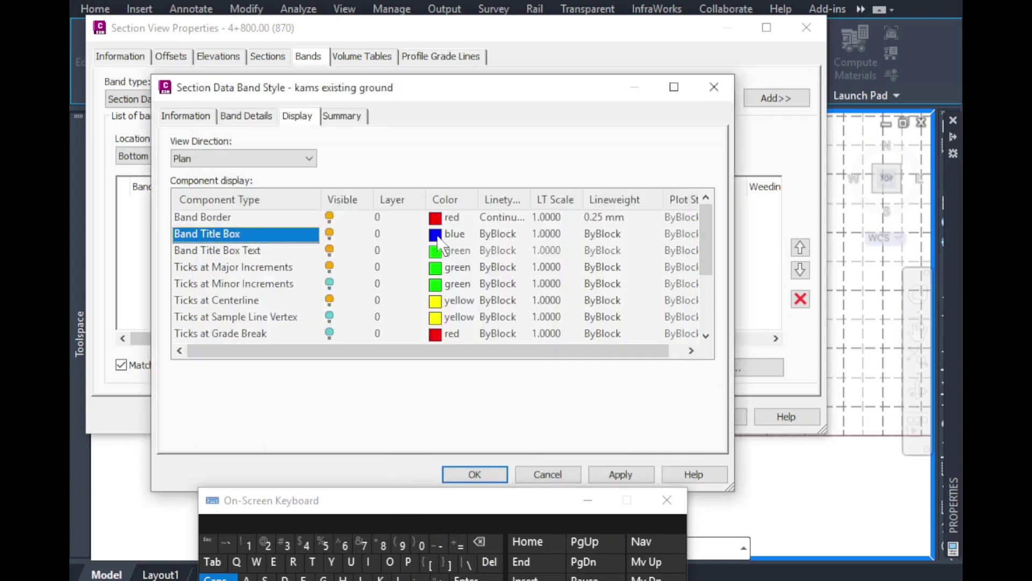
left_click(439, 236)
left_click(327, 205)
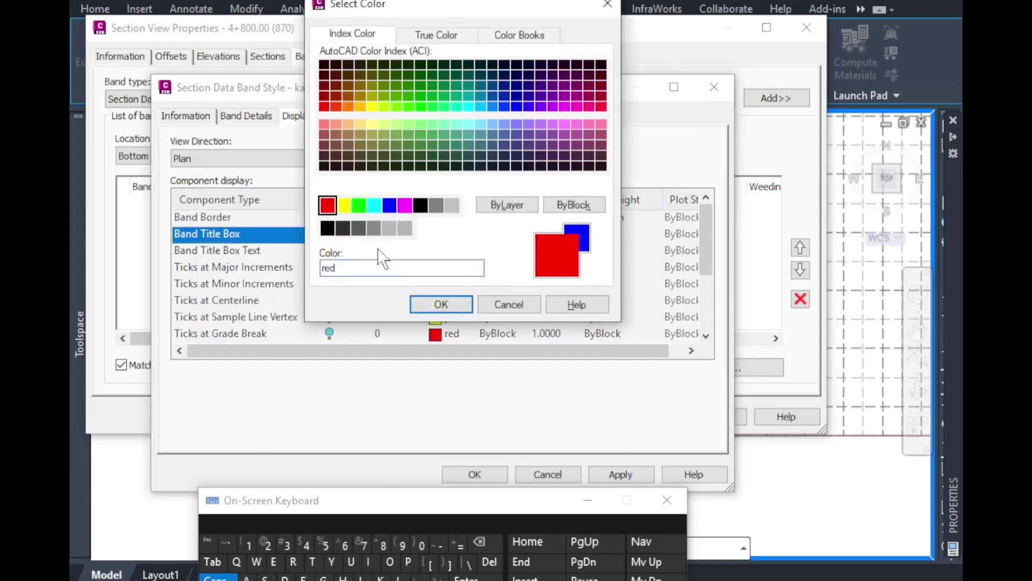
left_click(421, 305)
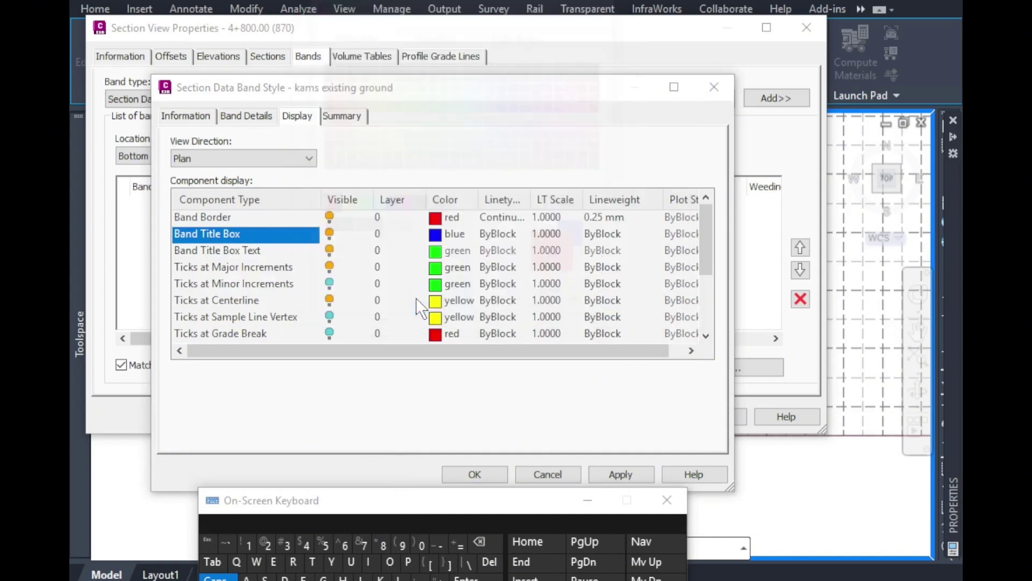
left_click(518, 234)
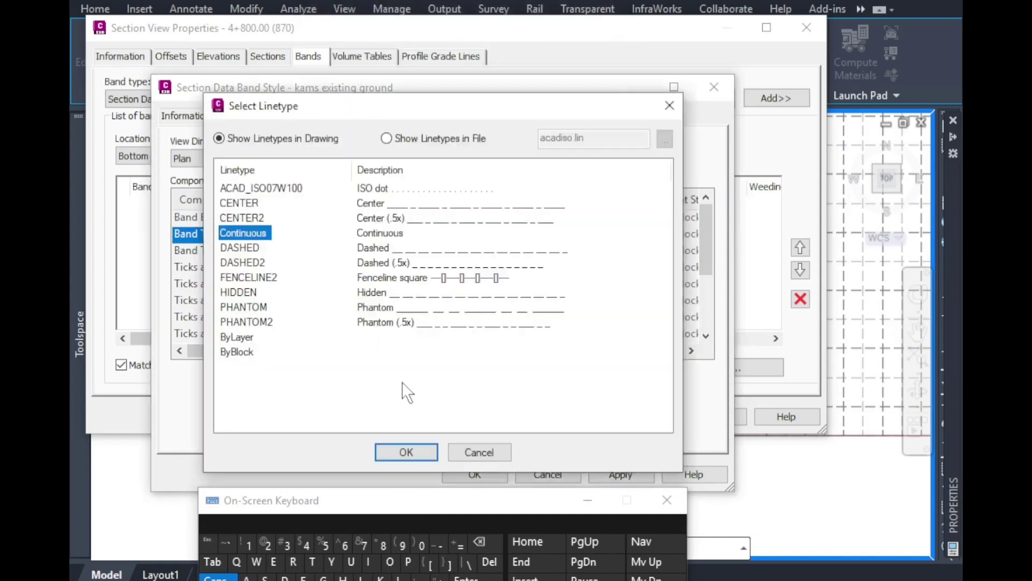
left_click(406, 448)
left_click(598, 232)
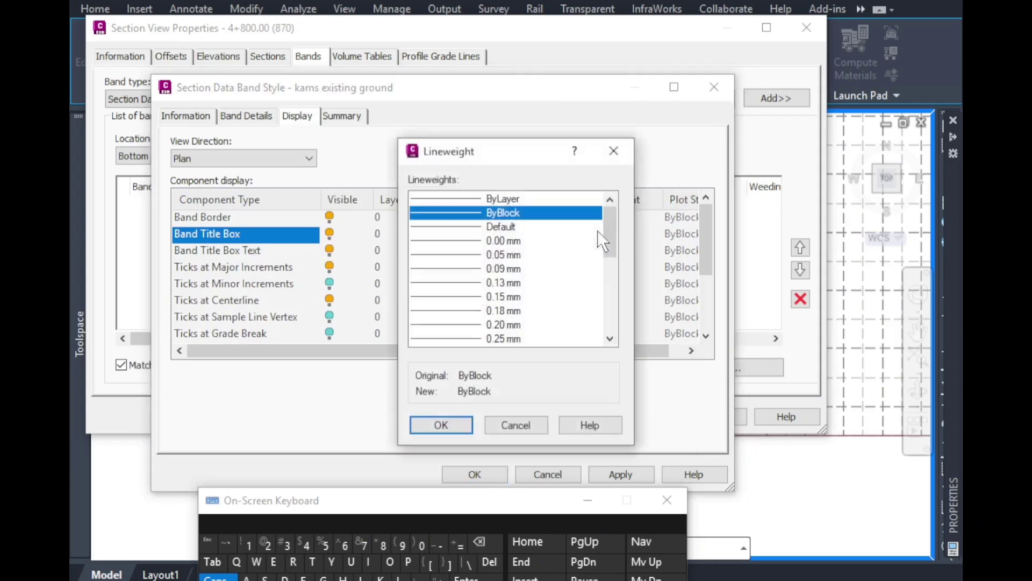
left_click(473, 338)
left_click(440, 425)
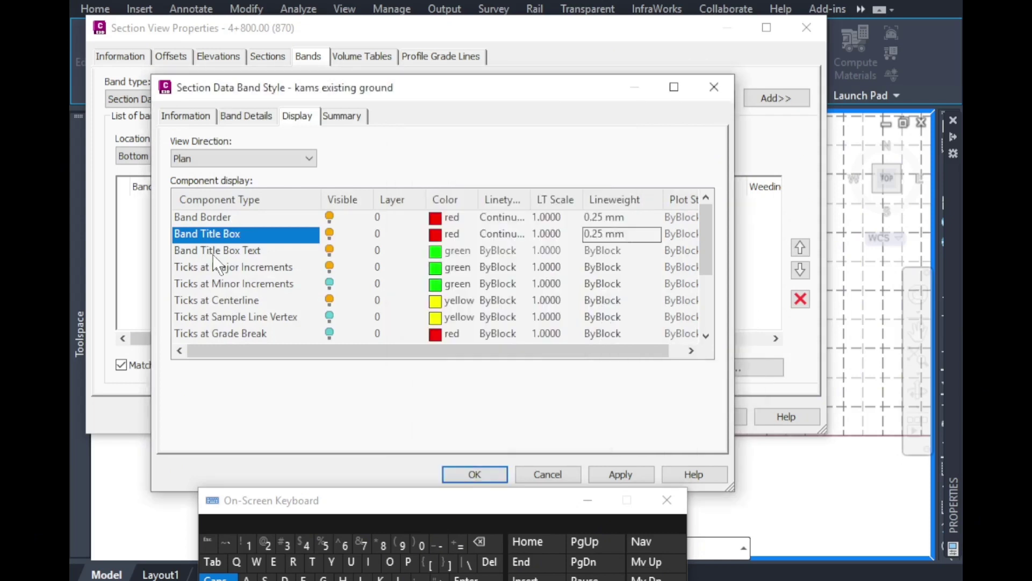
left_click(215, 251)
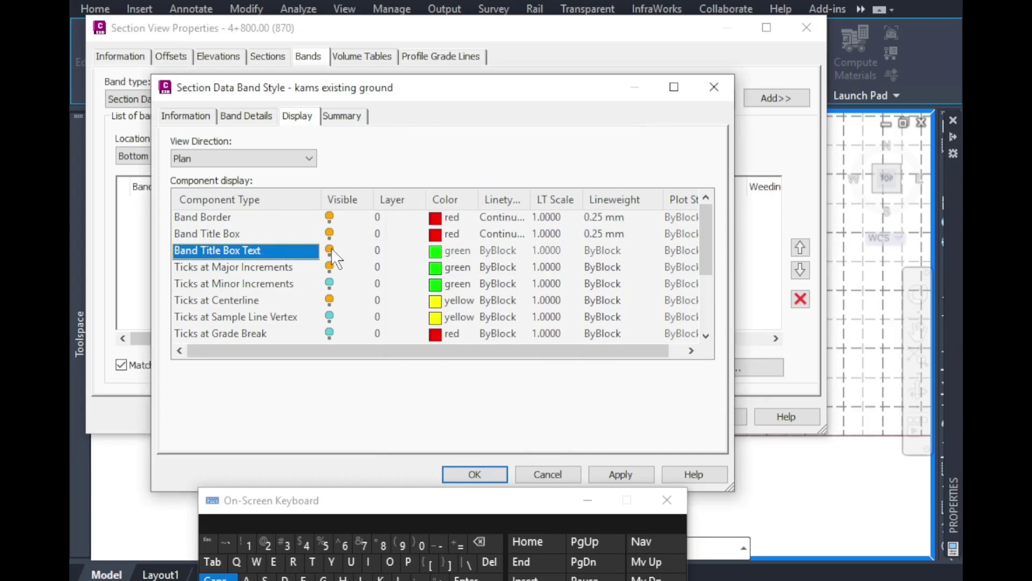
left_click(447, 251)
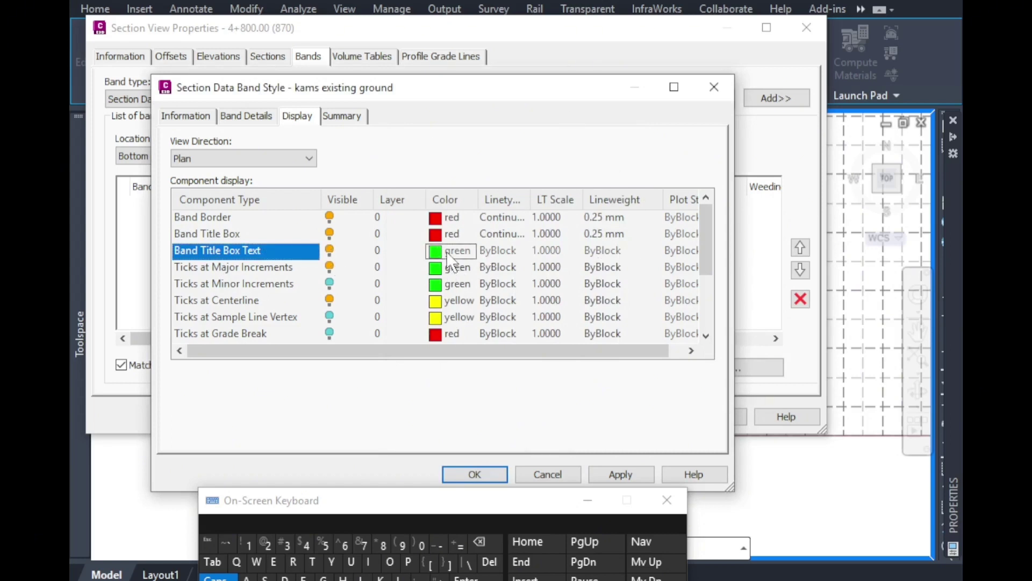
left_click(218, 268)
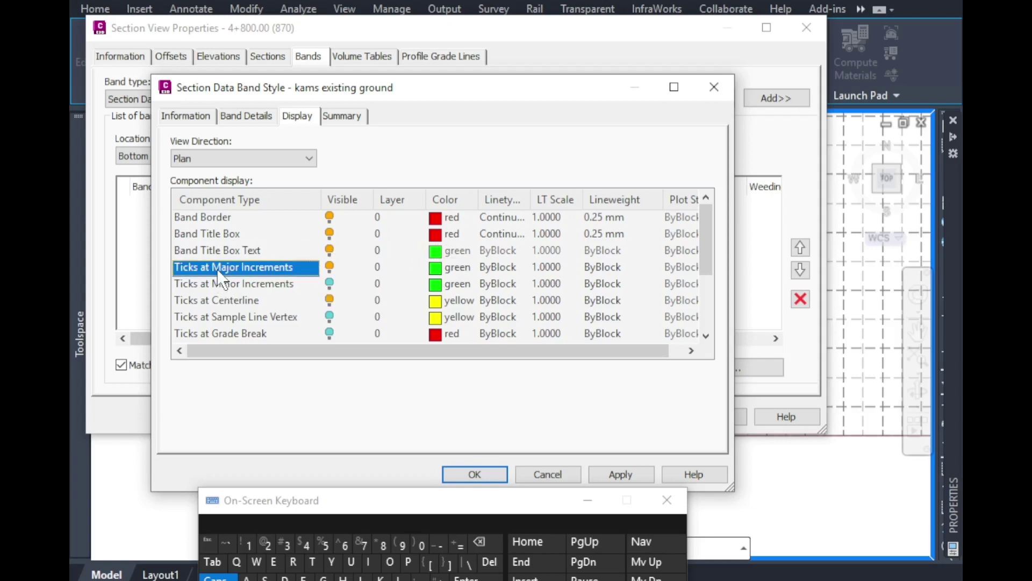
left_click(244, 283)
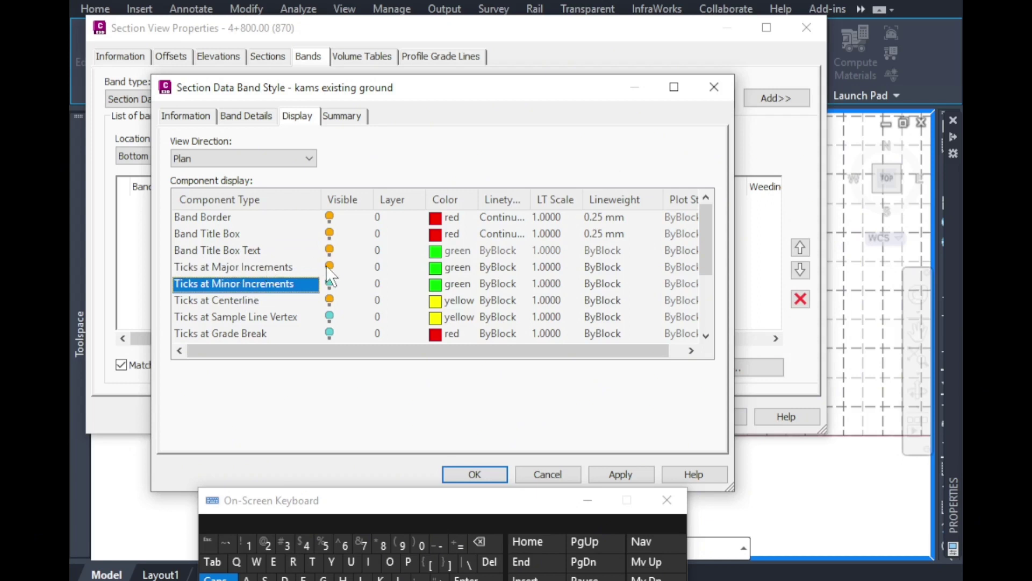
left_click(329, 283)
left_click(330, 282)
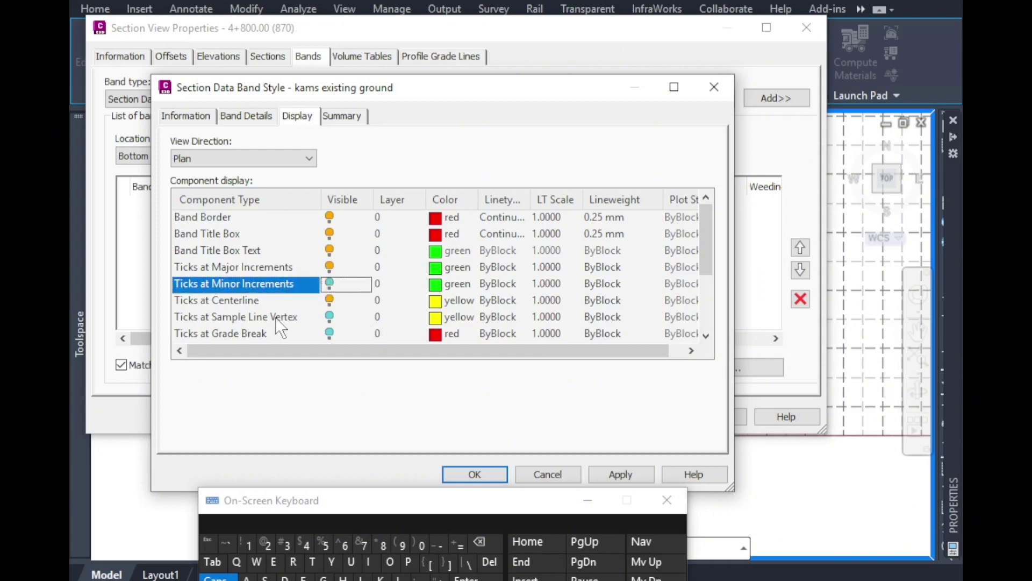
Turn on the visibility of Labels at Grade Breaks and accept the band style.
left_click(706, 336)
left_click(706, 336)
left_click(706, 336)
left_click(706, 335)
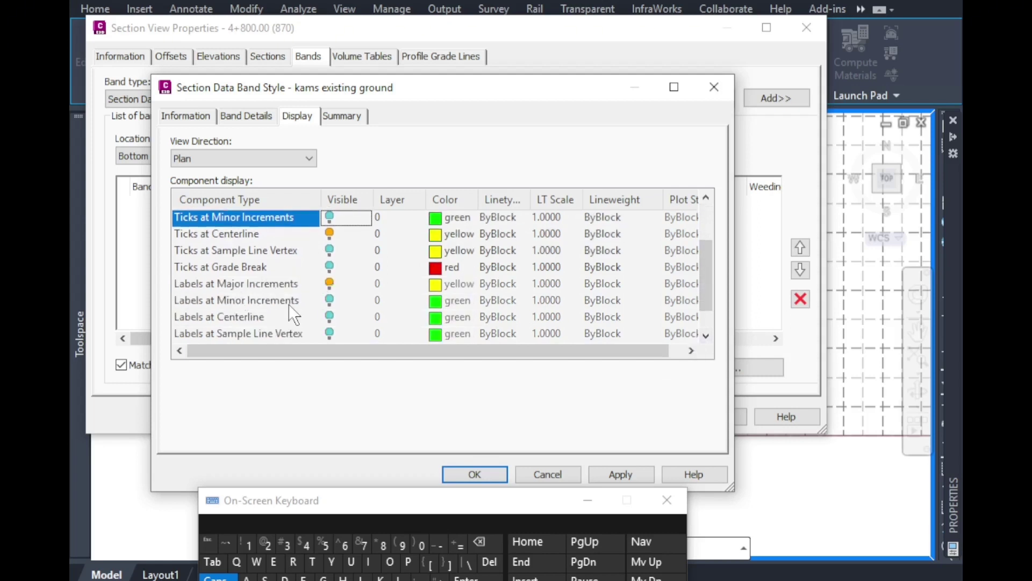
left_click(706, 335)
left_click(706, 336)
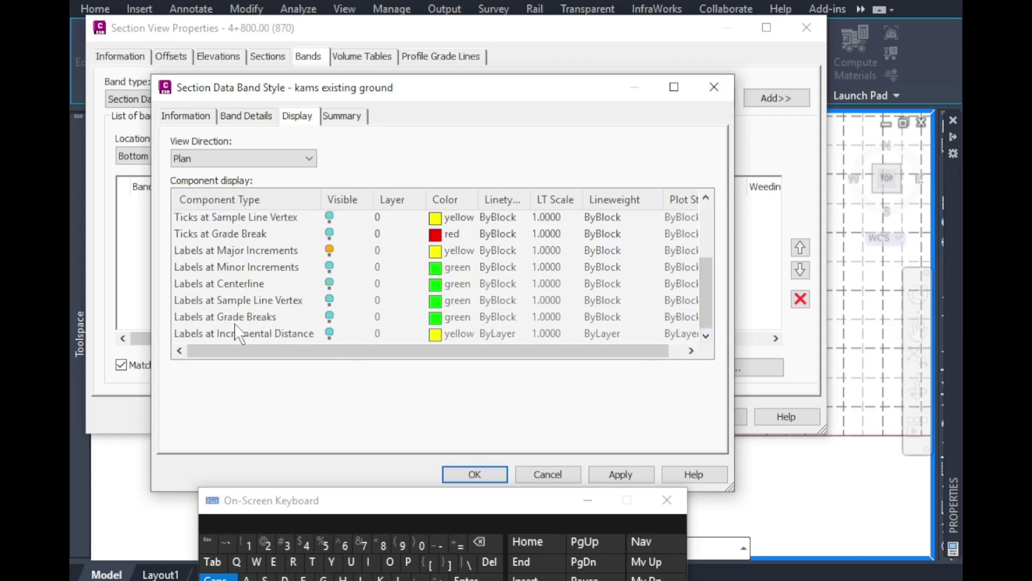
left_click(330, 315)
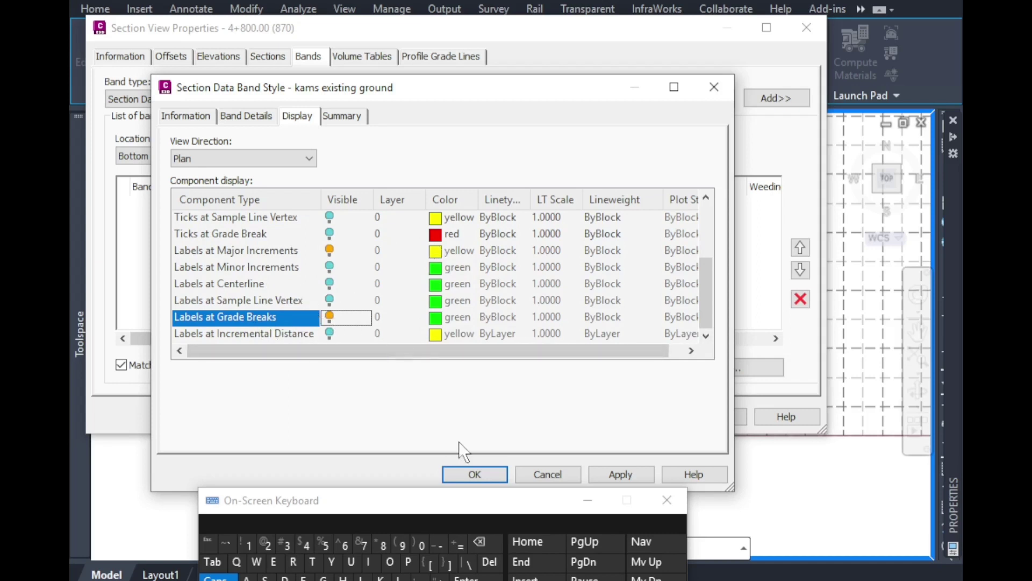
left_click(475, 475)
Add a Section Data band with the kams existing ground style at the bottom of the section view.
left_click(273, 98)
left_click(272, 97)
left_click(450, 98)
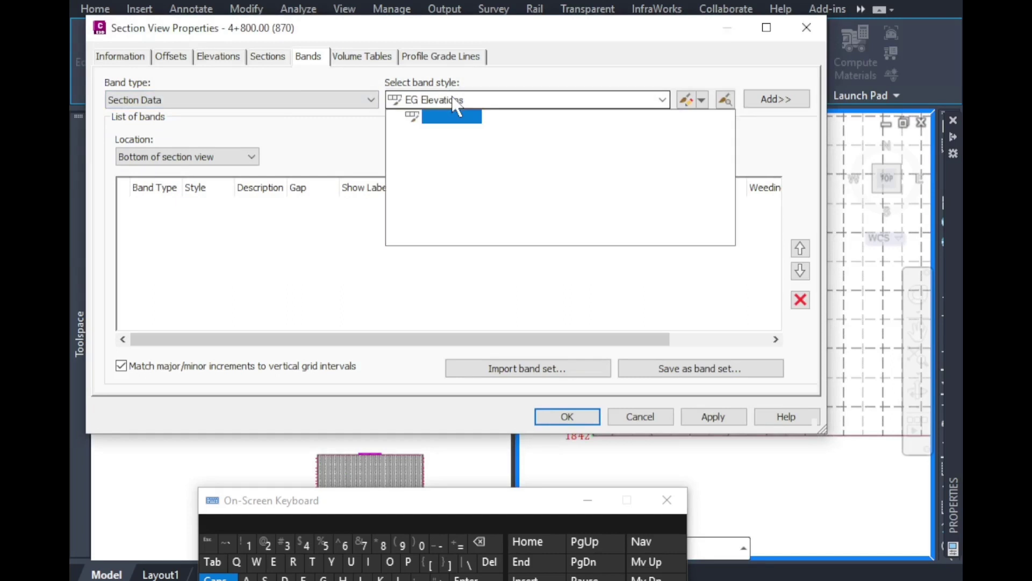
left_click(469, 172)
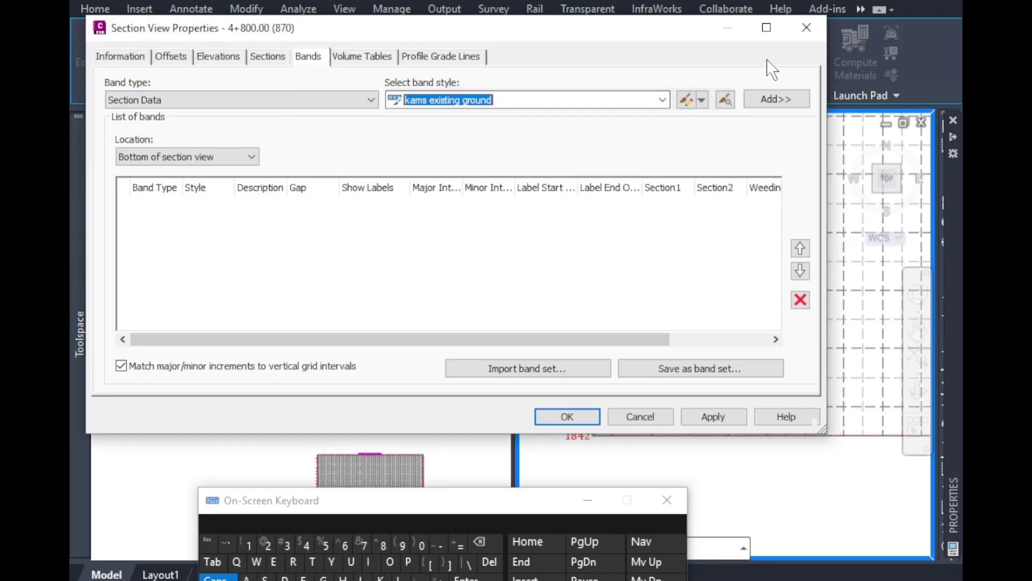
left_click(768, 100)
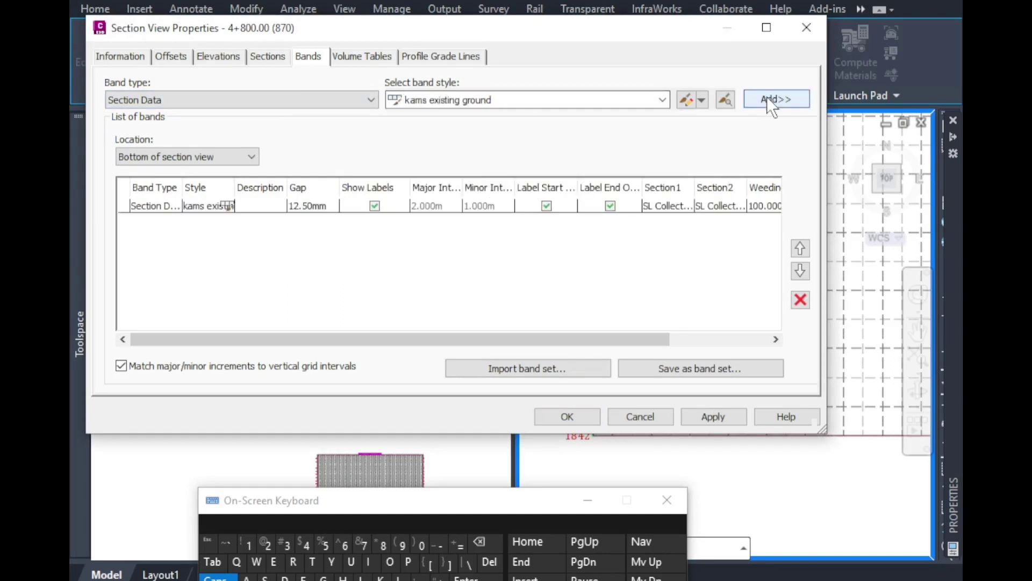
Set the band's gap to 0 mm and turn off matching major/minor increments to vertical grid intervals.
left_click(301, 207)
left_click(303, 207)
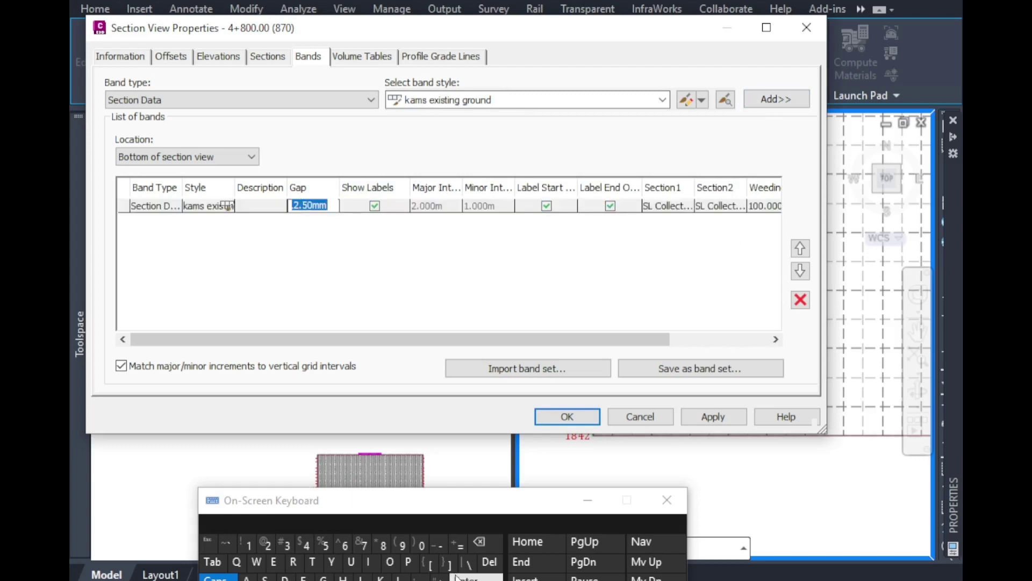
left_click(421, 545)
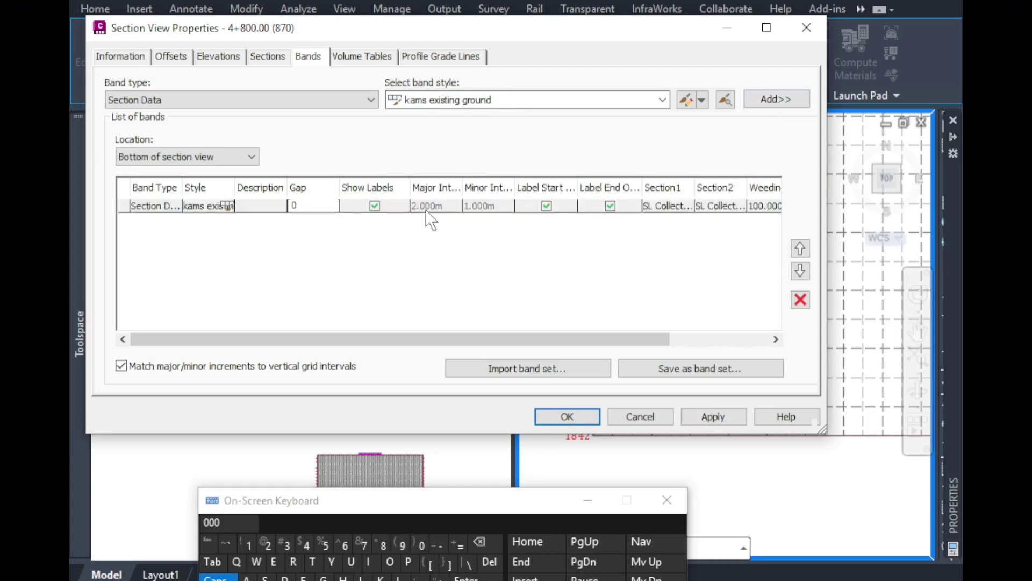
left_click(121, 365)
left_click(375, 205)
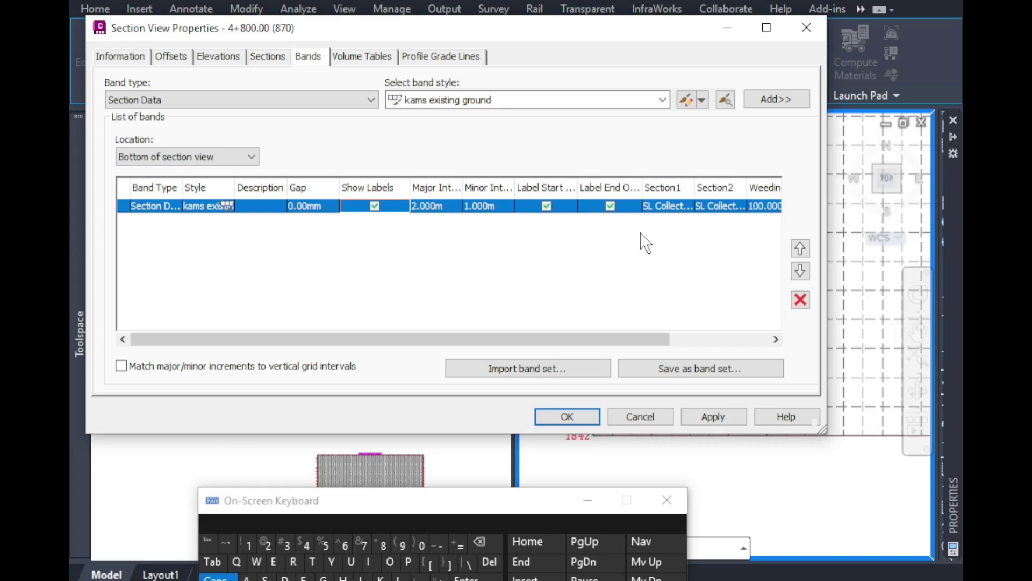
Assign the Kams Surface section of sample line 4+818.82 as the band's Section1 and Section2.
left_click(663, 207)
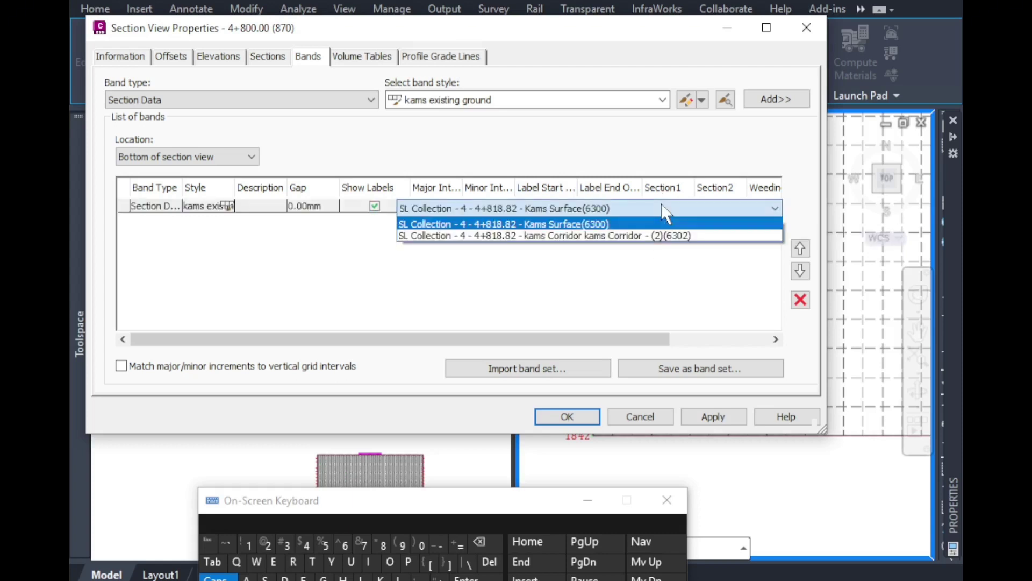
left_click(582, 228)
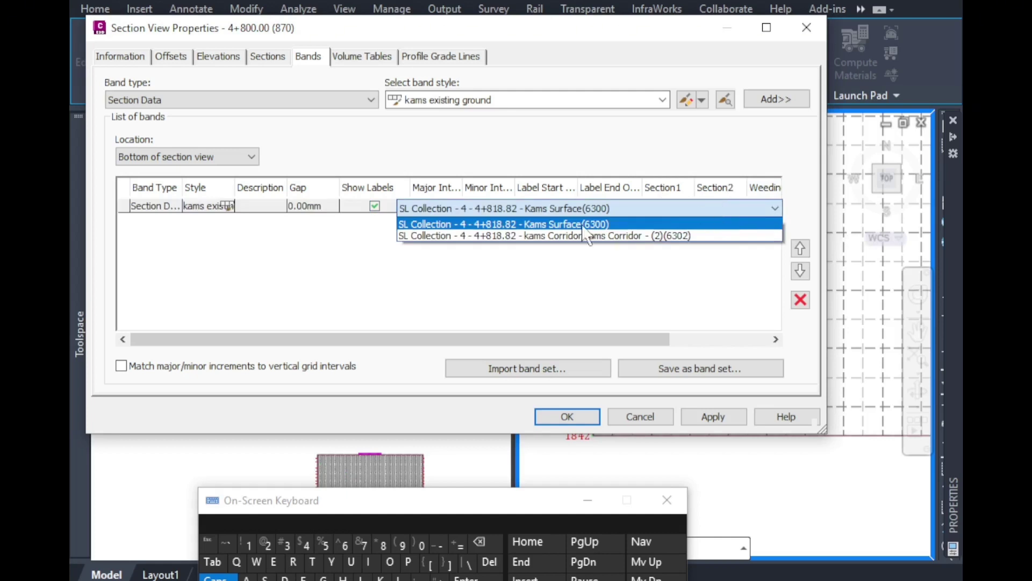
left_click(562, 223)
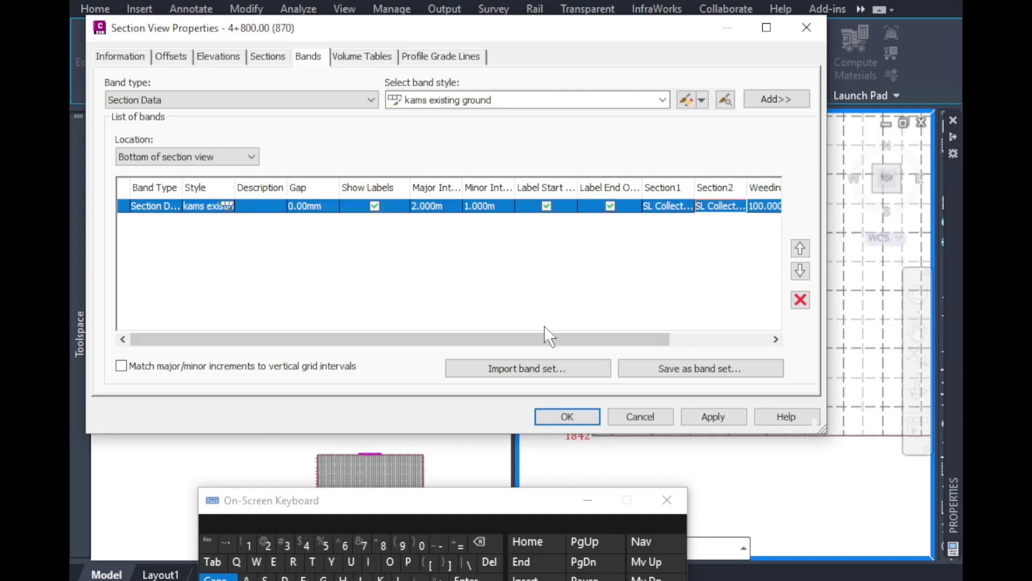
Set the band's label staggering to Stagger both sides.
left_click_drag(544, 339, 665, 324)
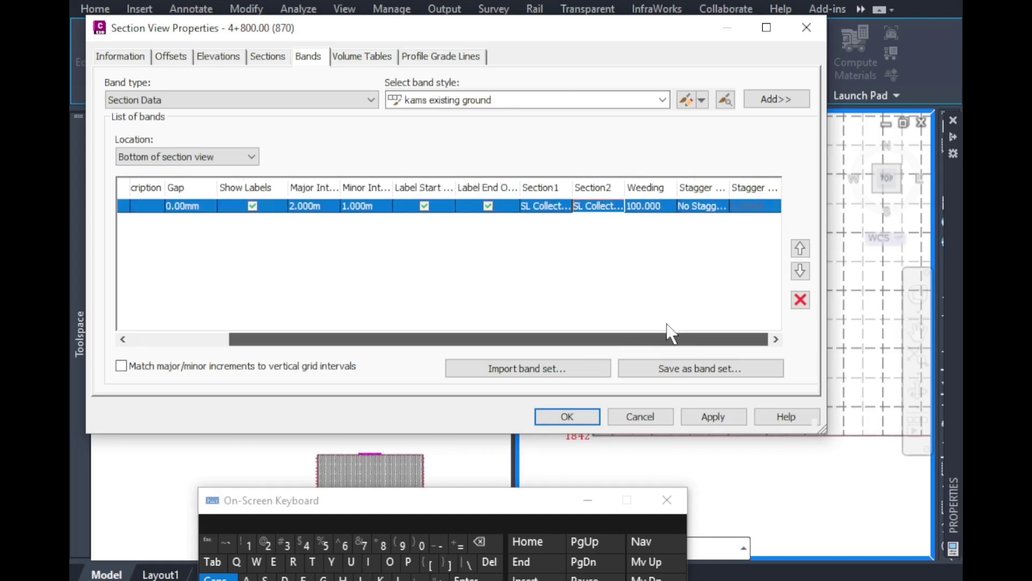
left_click(694, 210)
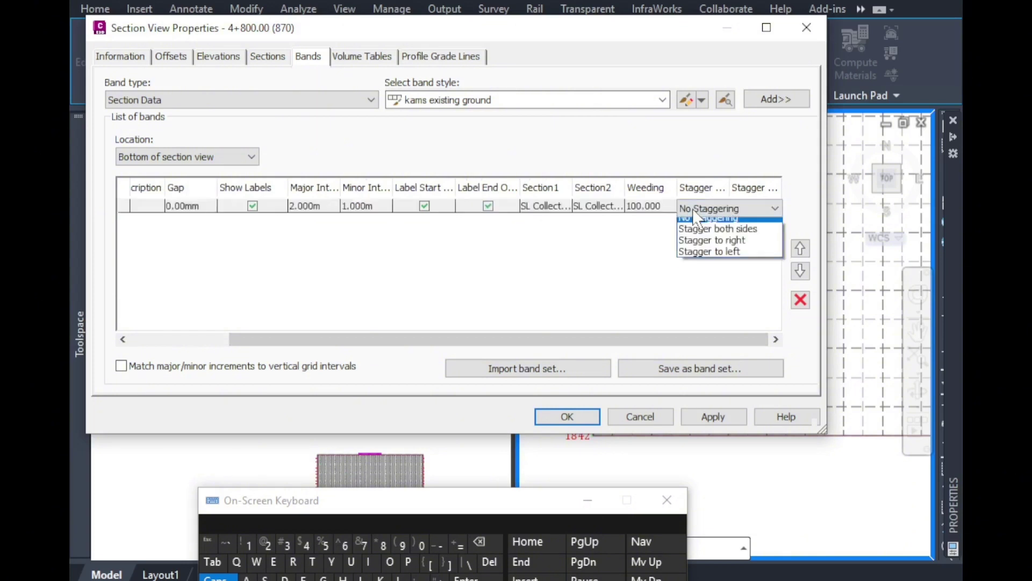
left_click(694, 235)
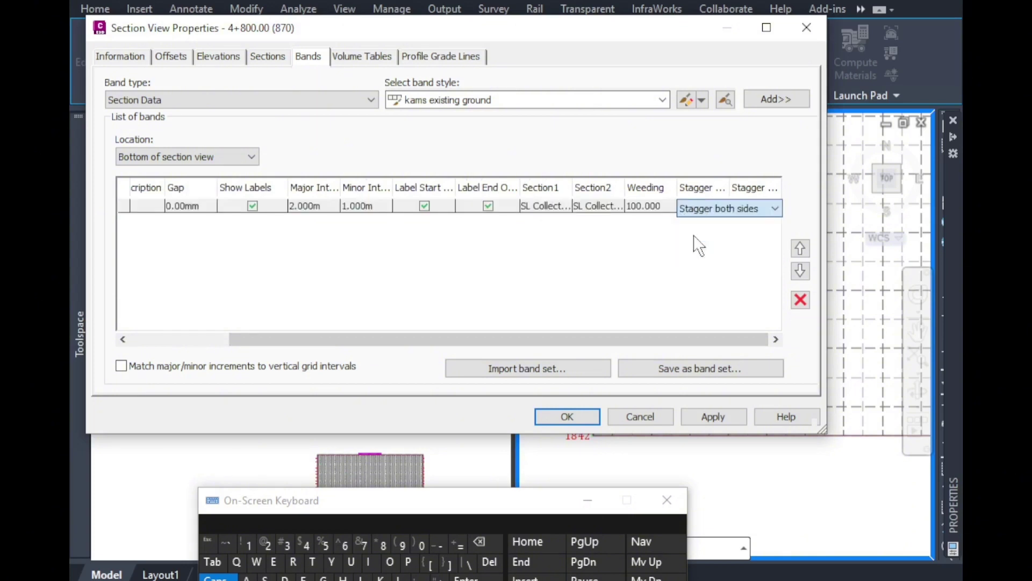
Set the band's weeding to 1 and its stagger line height to 1 mm, and apply the section view properties.
left_click(639, 206)
left_click(640, 206)
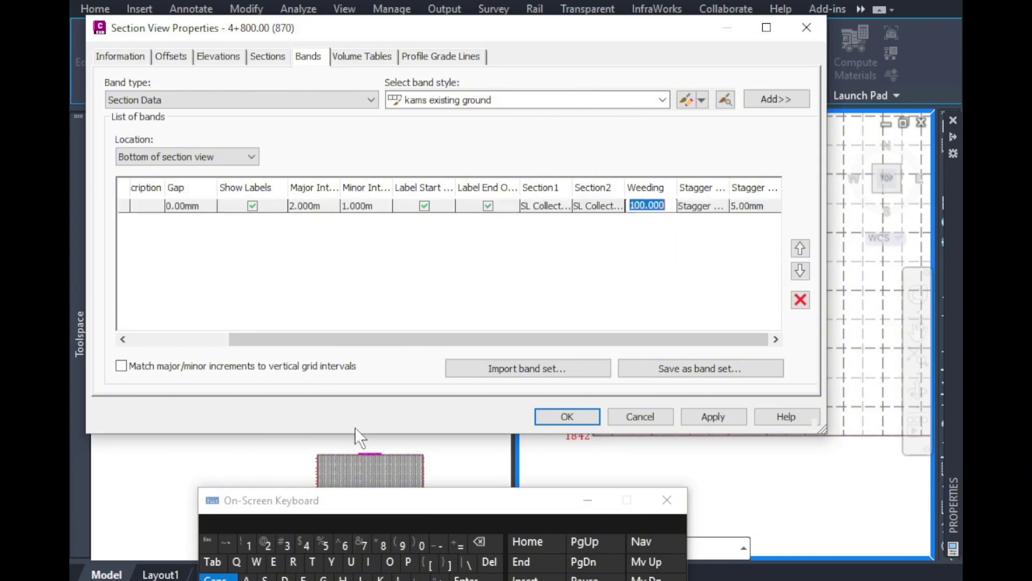
left_click(253, 546)
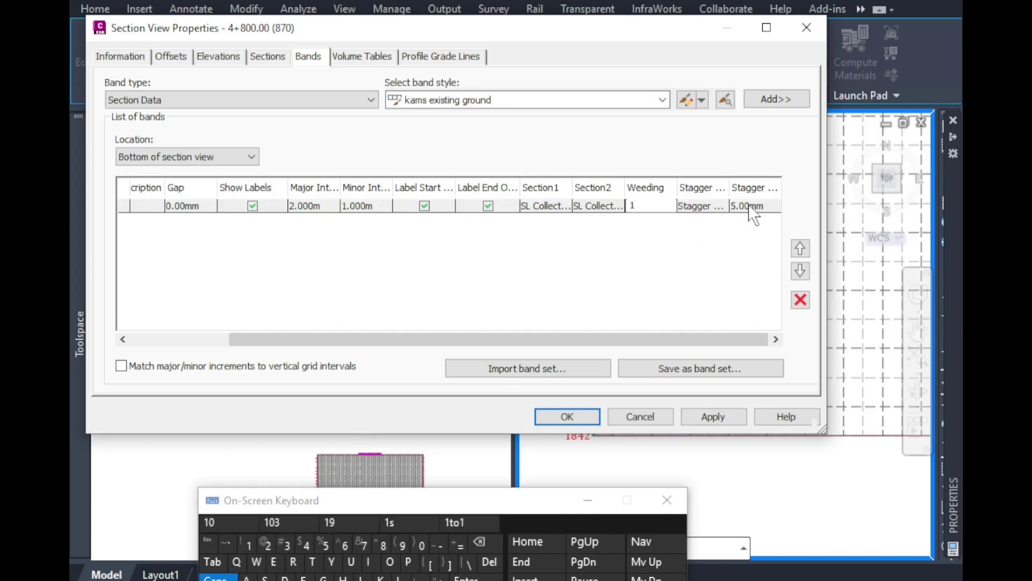
left_click(751, 206)
left_click(247, 544)
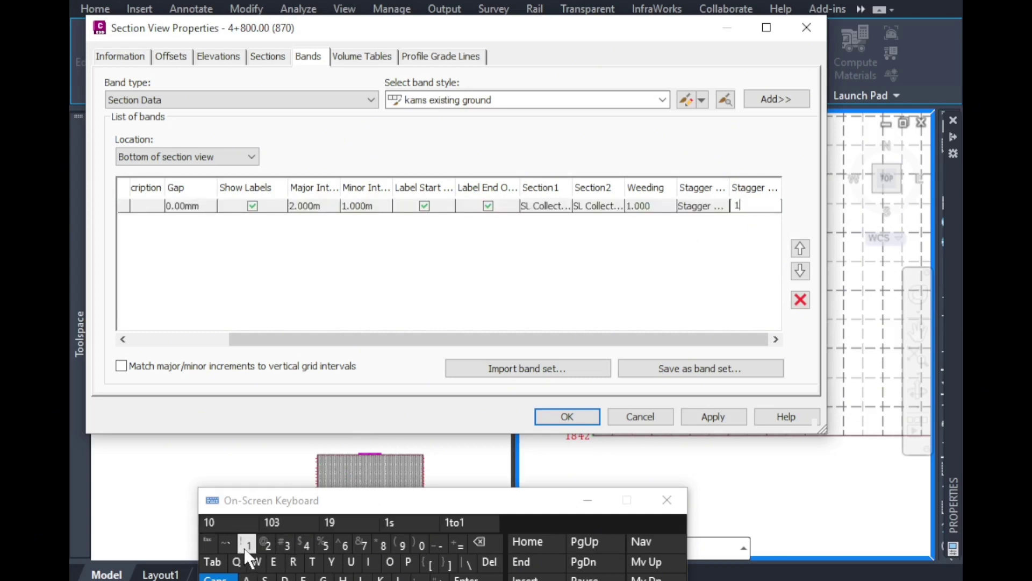
left_click(596, 270)
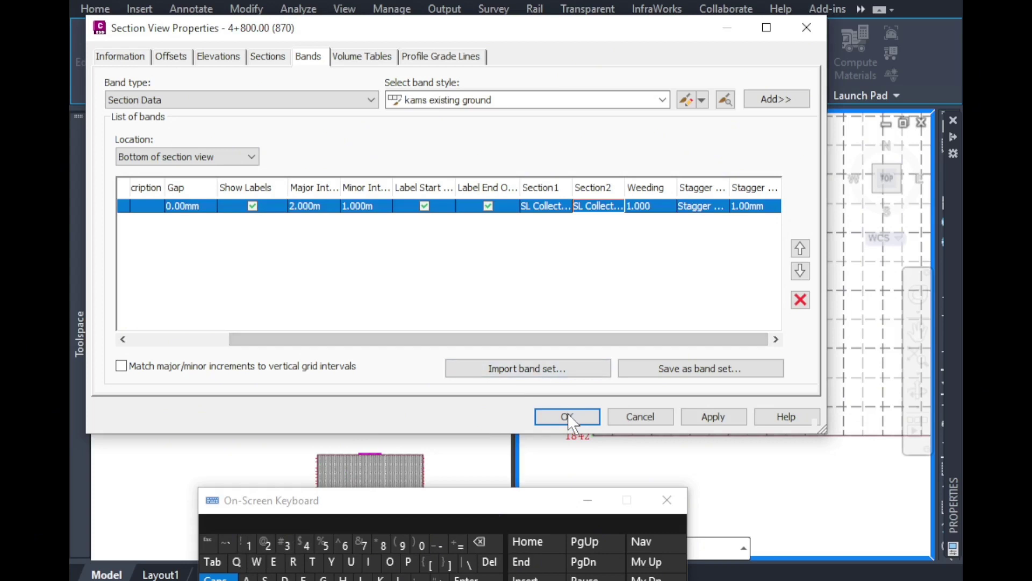
left_click(709, 417)
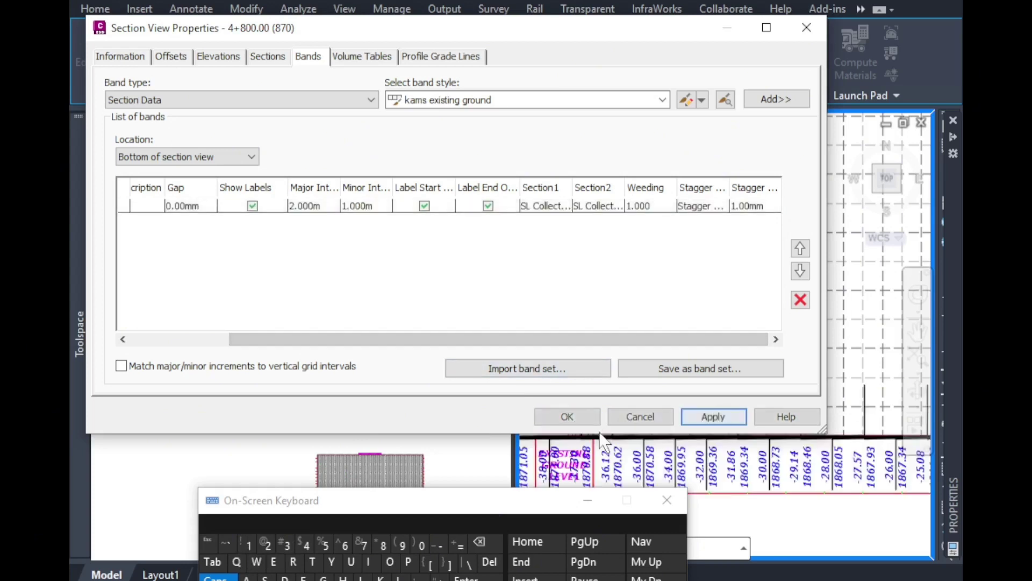
left_click(576, 419)
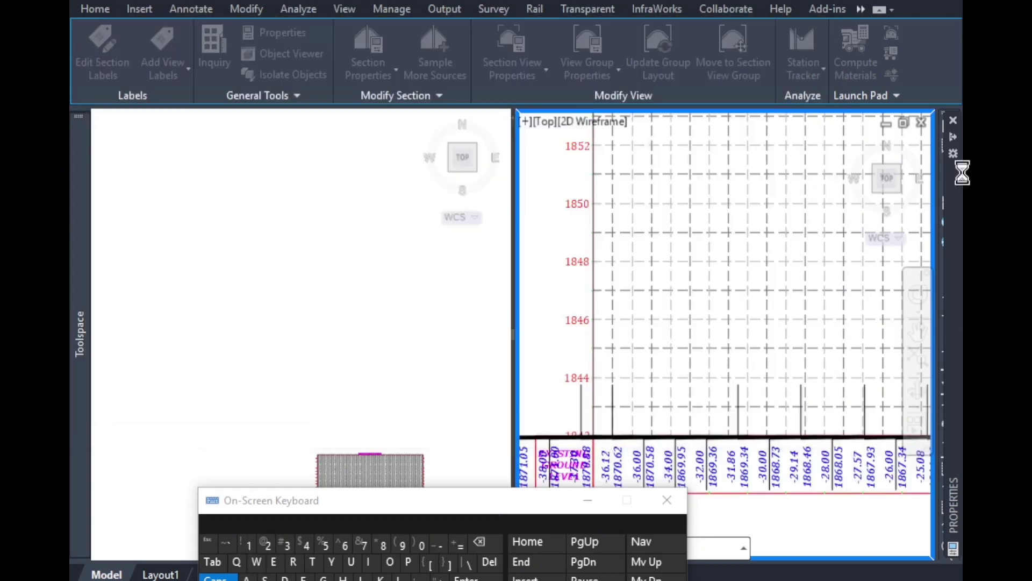
Examine the offset and elevation labels, tick lines and title box along the new existing ground band.
right_click(763, 382)
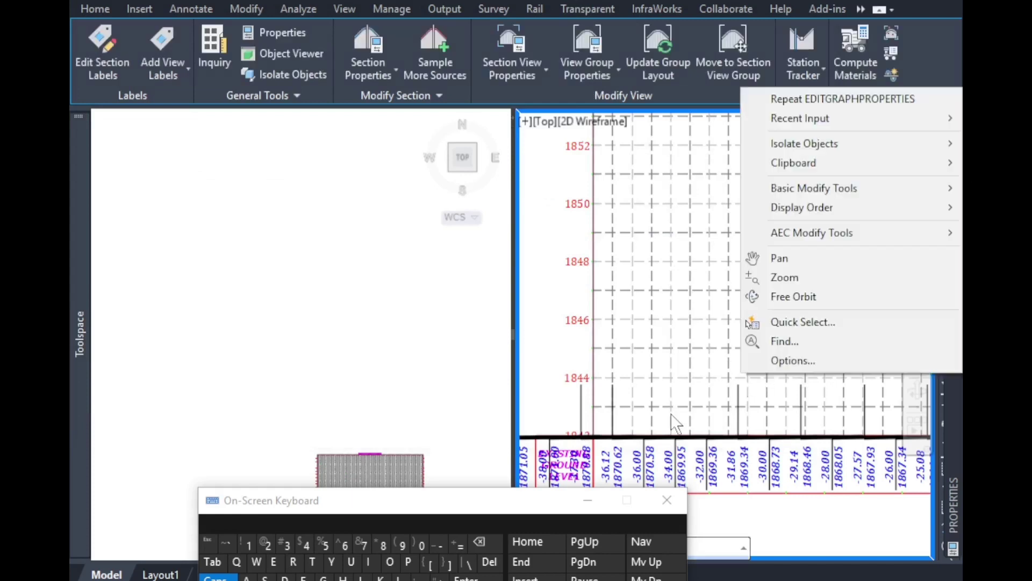
left_click(566, 352)
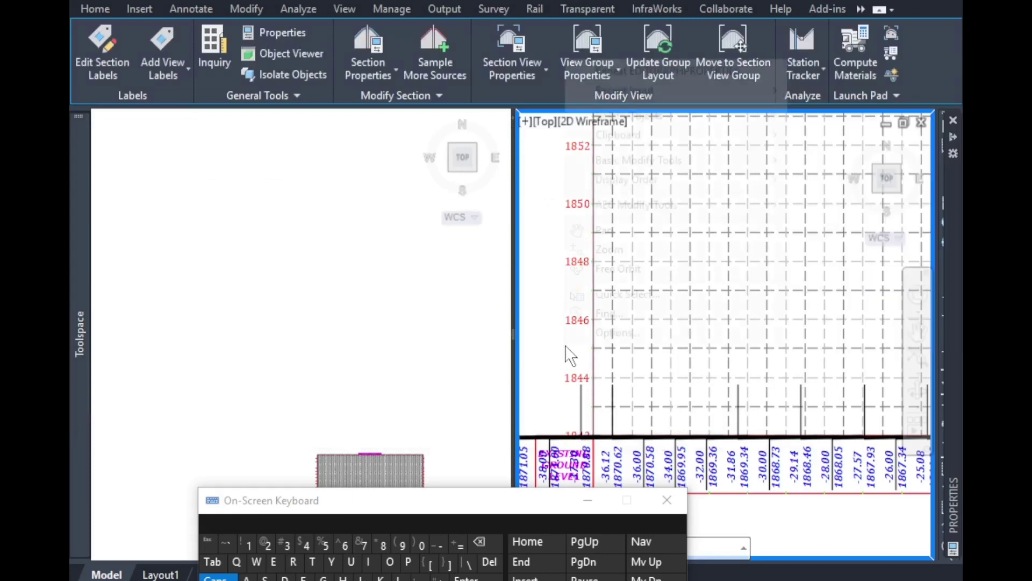
left_click(565, 336)
scroll(734, 386, "down", 3)
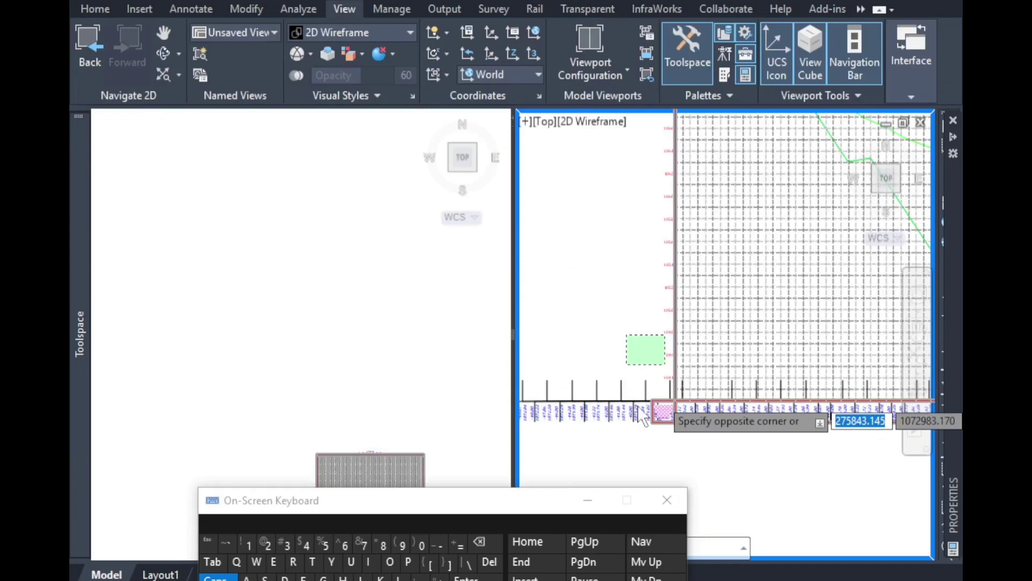
scroll(773, 357, "down", 1)
left_click(702, 407)
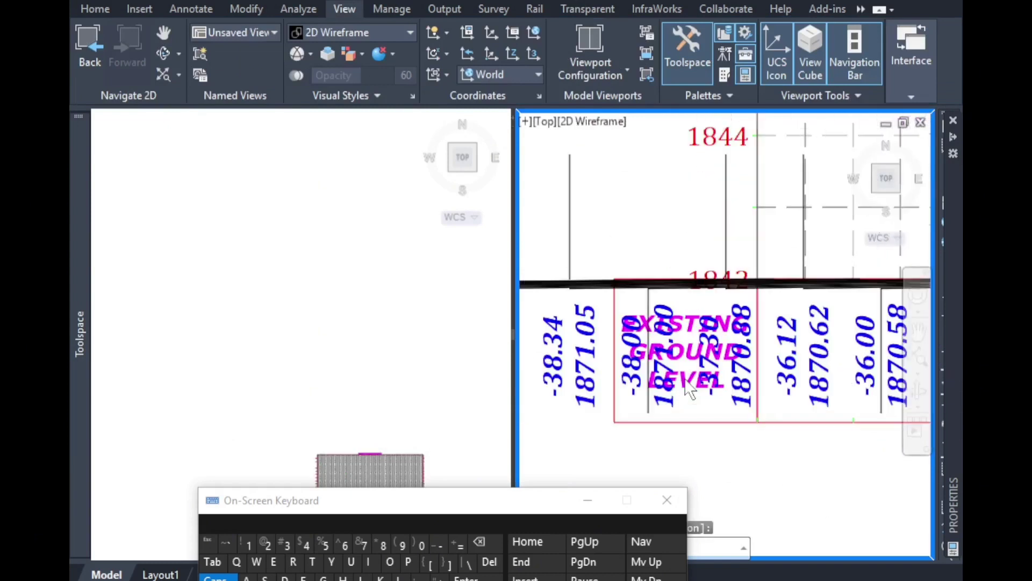
scroll(751, 371, "down", 3)
scroll(751, 371, "up", 3)
scroll(641, 362, "down", 1)
scroll(634, 380, "down", 4)
scroll(751, 364, "up", 2)
scroll(707, 366, "up", 4)
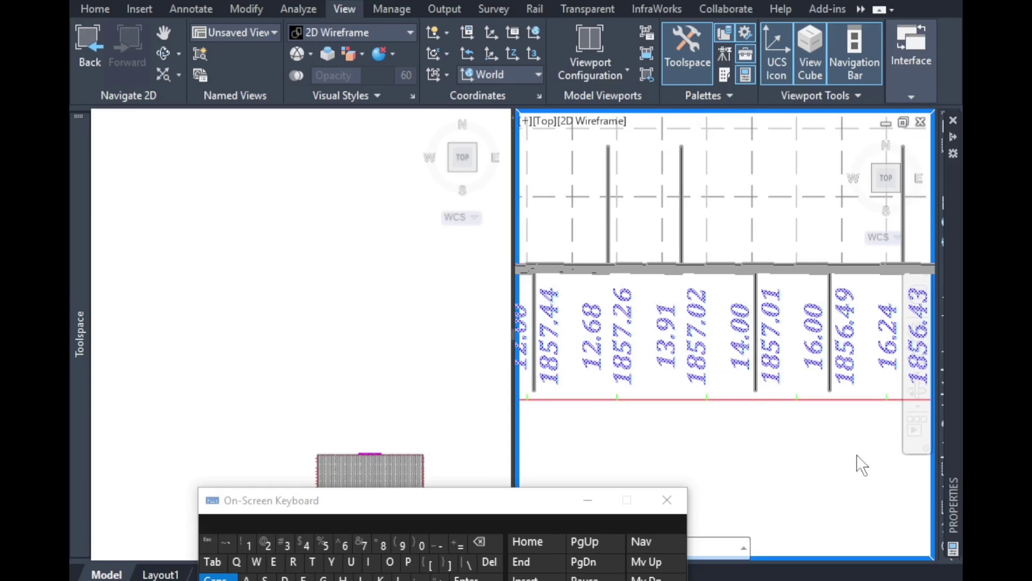
scroll(859, 462, "down", 2)
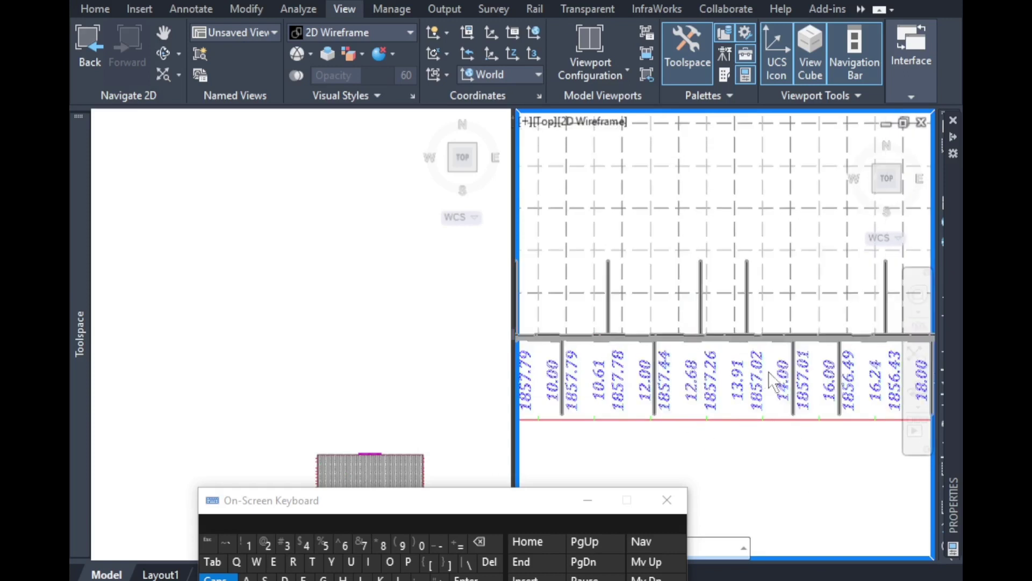
scroll(816, 396, "down", 1)
scroll(829, 424, "up", 1)
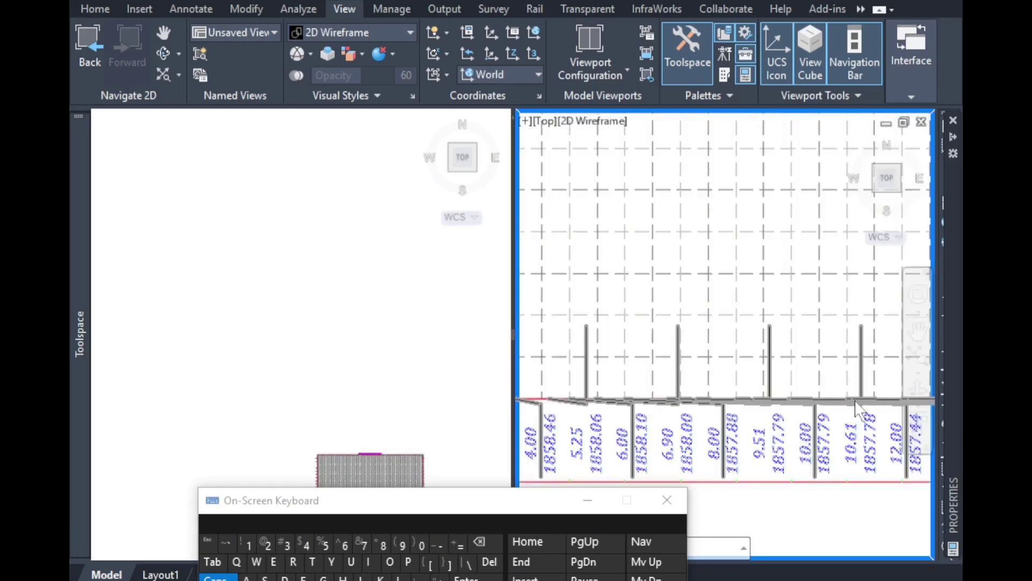
scroll(860, 425, "down", 3)
scroll(606, 438, "up", 3)
scroll(602, 435, "up", 2)
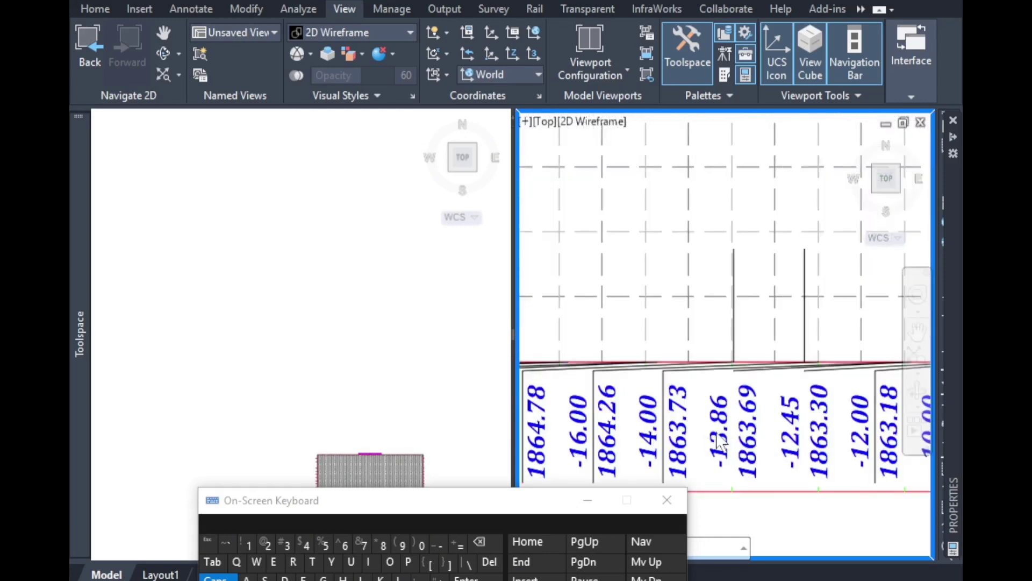
scroll(790, 430, "down", 4)
scroll(688, 445, "up", 1)
scroll(737, 441, "up", 3)
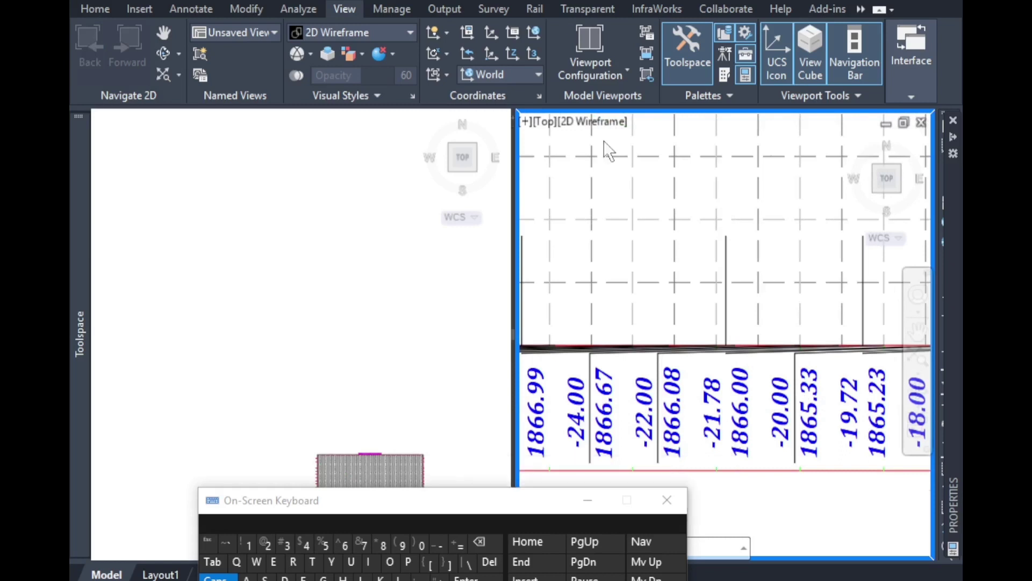
Reopen the section view's properties and open the band details of the kams existing ground style for editing.
left_click(592, 500)
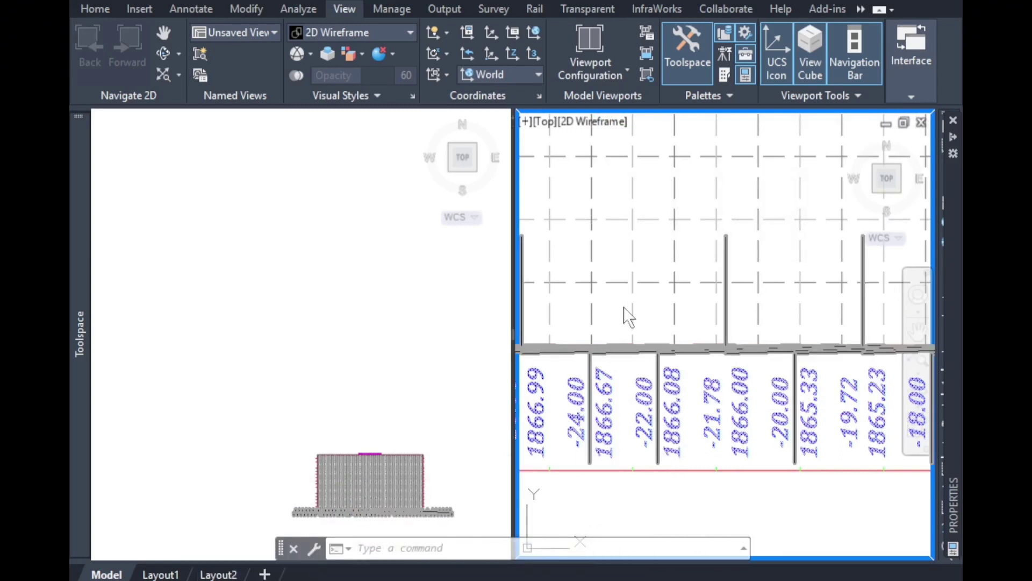
left_click(639, 293)
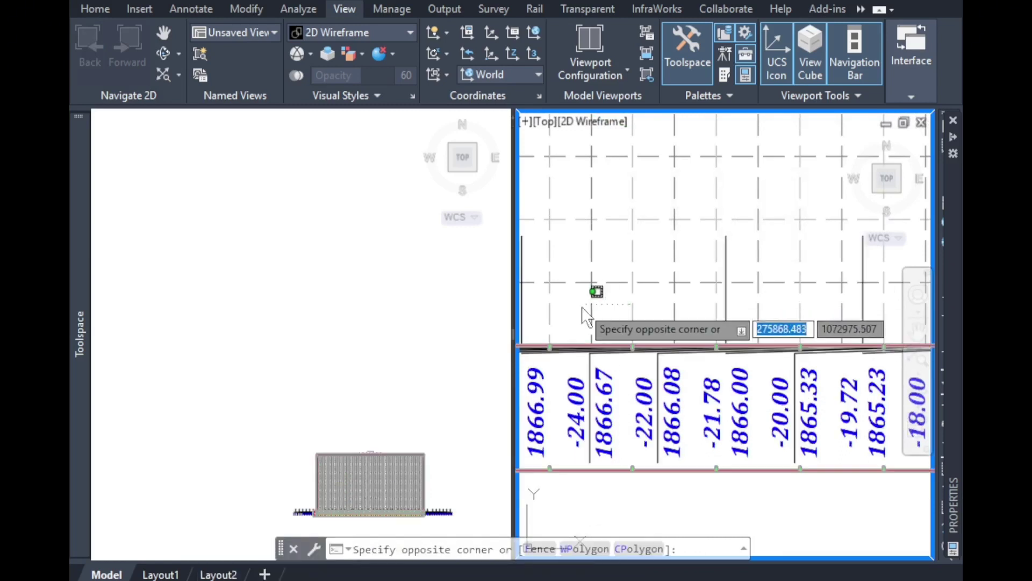
left_click(586, 313)
right_click(586, 313)
left_click(656, 402)
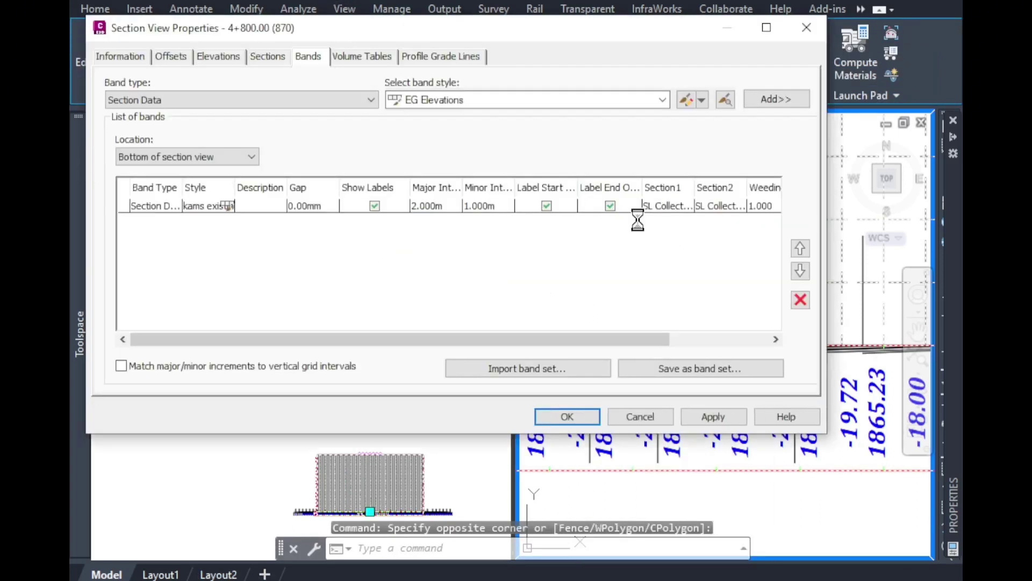
left_click(585, 101)
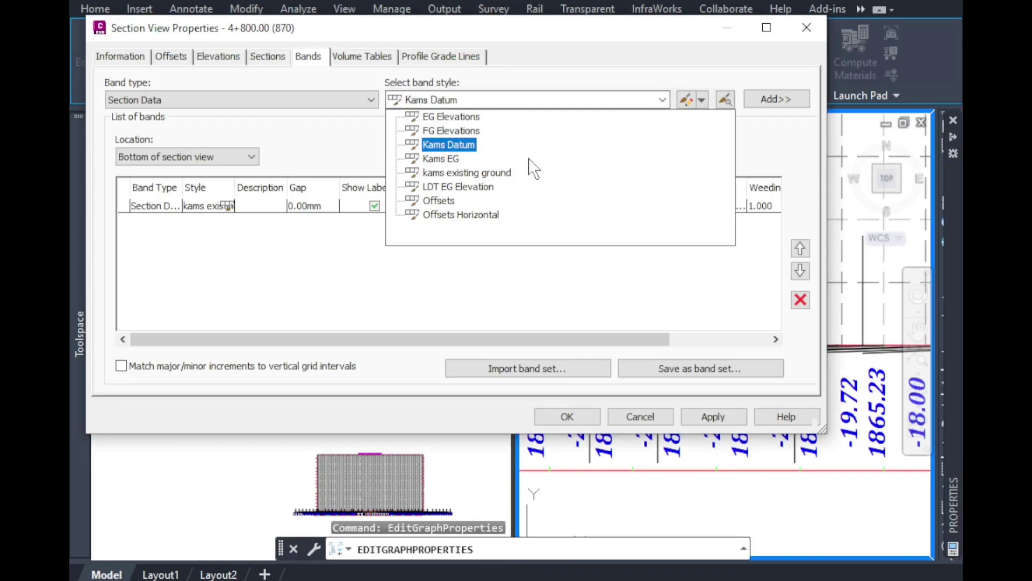
left_click(498, 178)
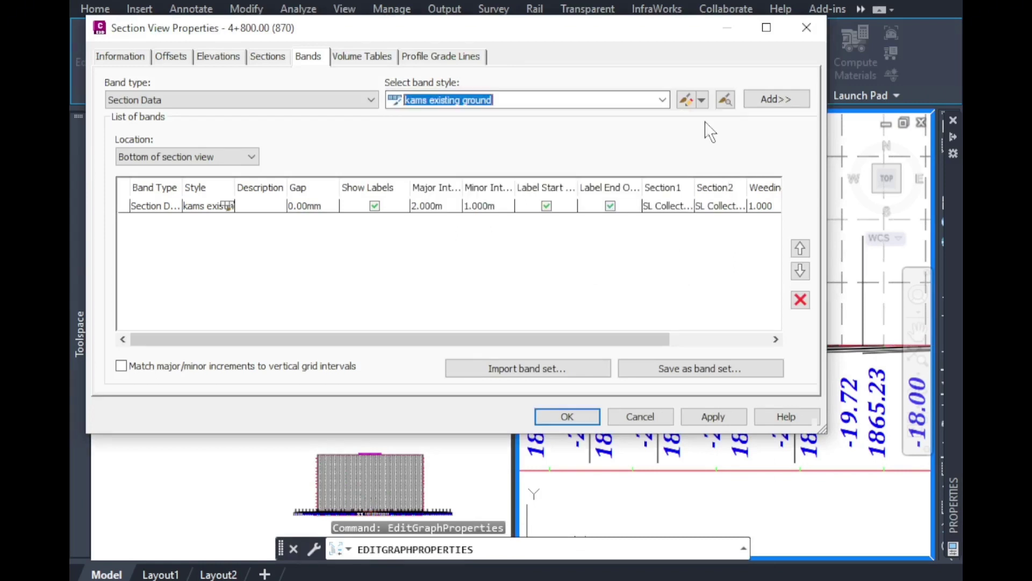
left_click(702, 100)
left_click(717, 159)
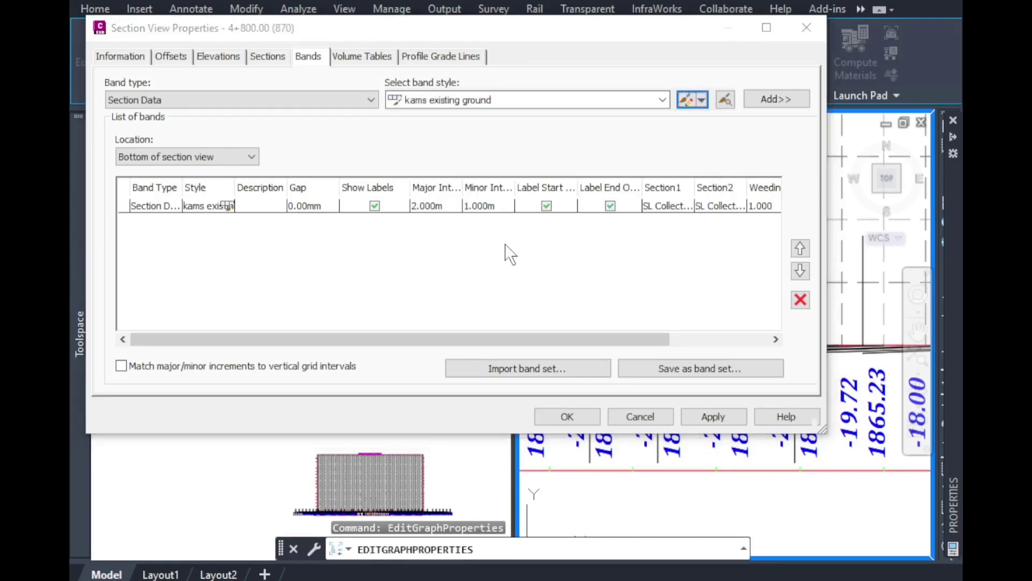
left_click(244, 116)
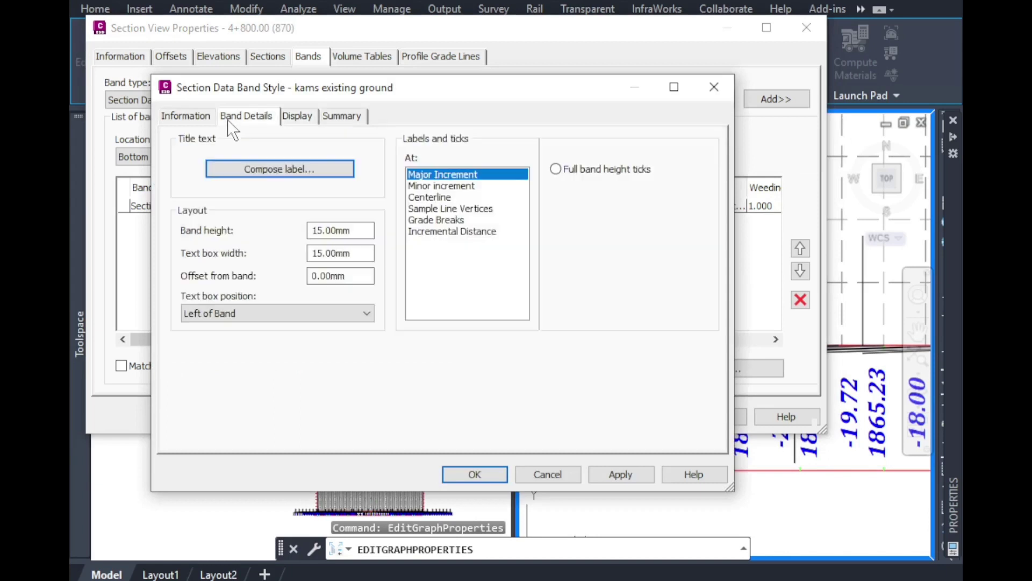
Set the top and bottom tick sizes at Grade Breaks to 0.50 mm.
left_click(437, 220)
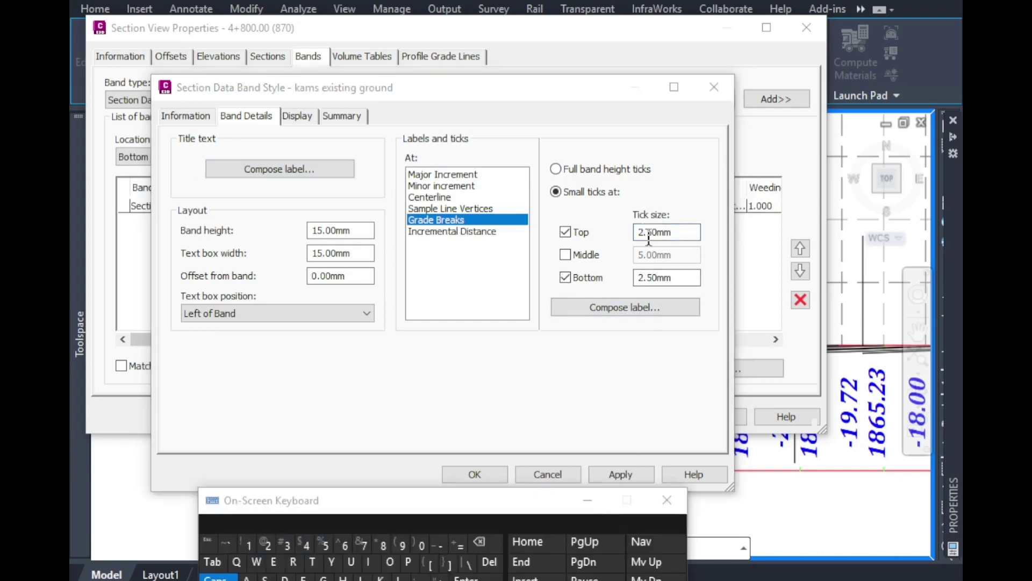
left_click(643, 231)
left_click(479, 542)
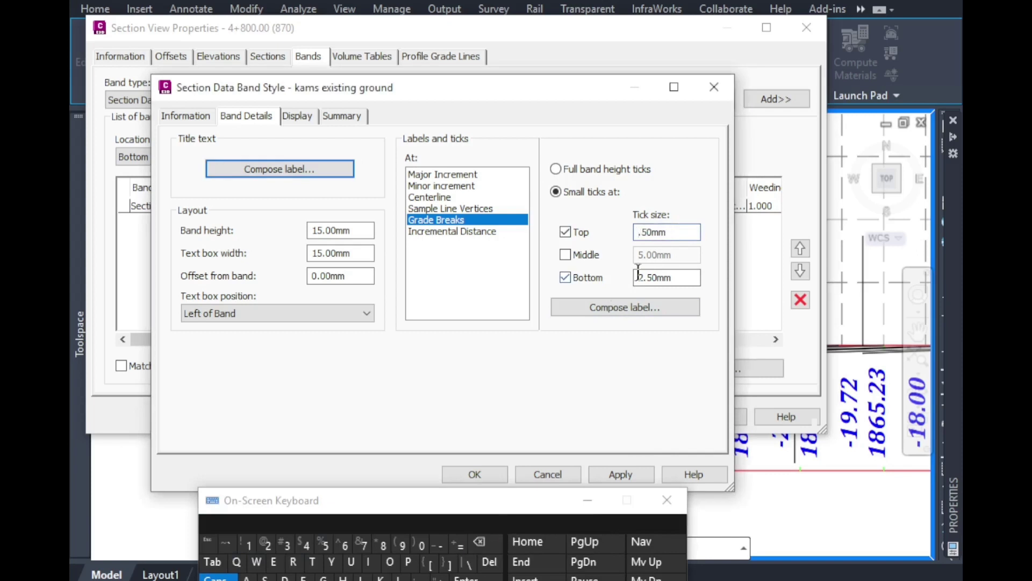
left_click(646, 277)
left_click(479, 542)
In the Grade Breaks label, anchor the start point of the Line.1 component to Band Bottom.
left_click(615, 307)
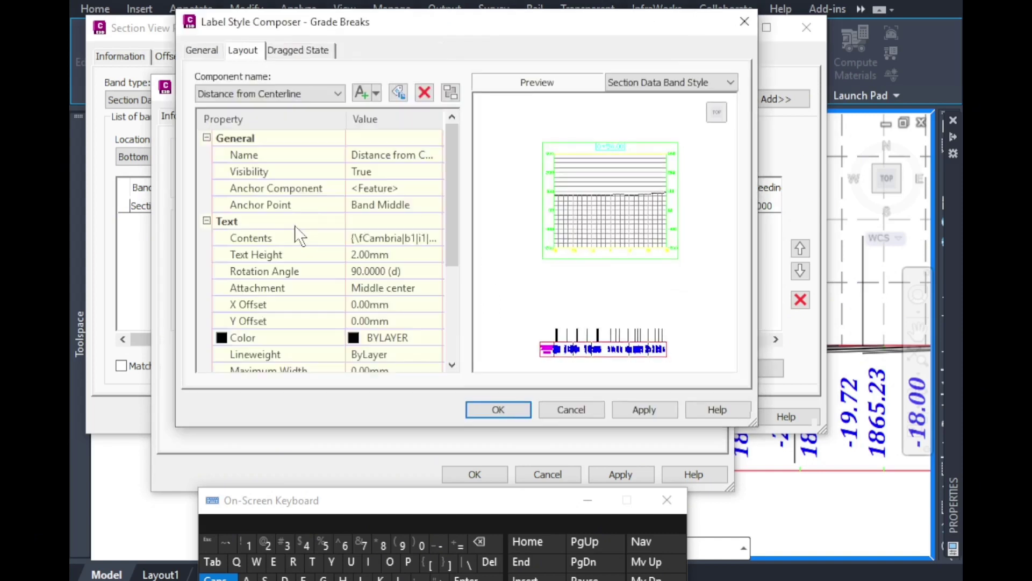
left_click(292, 94)
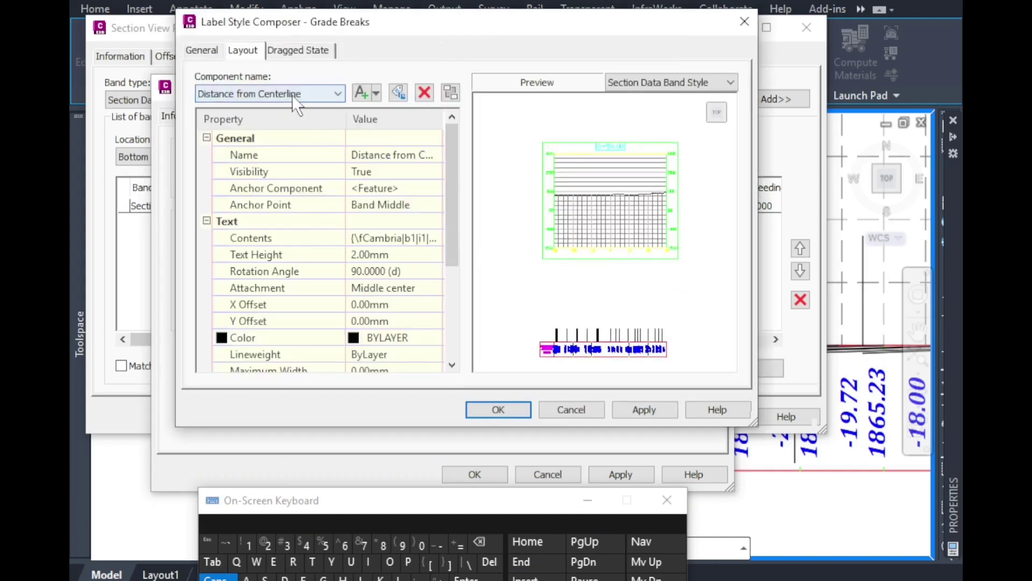
left_click(249, 121)
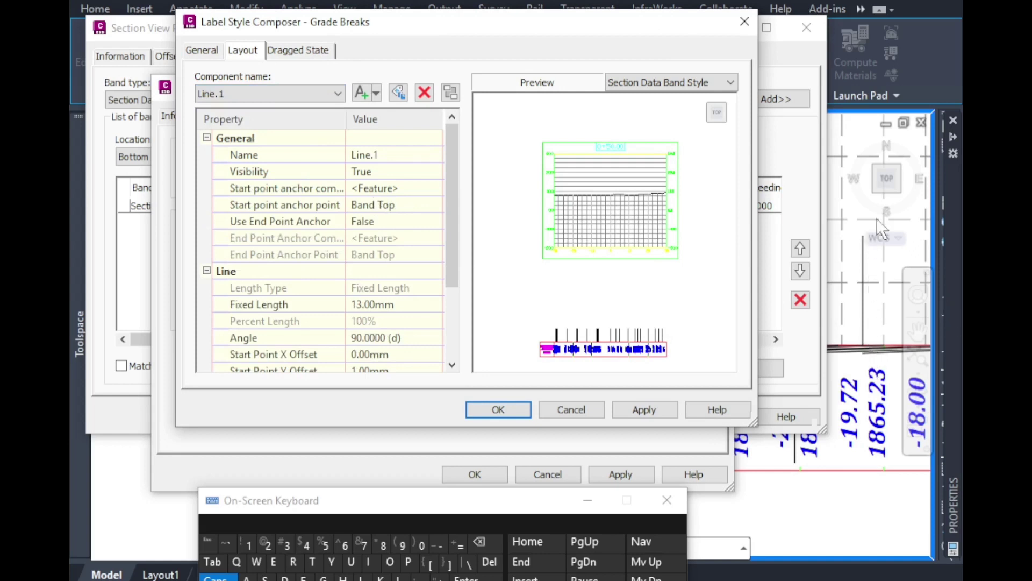
left_click(387, 205)
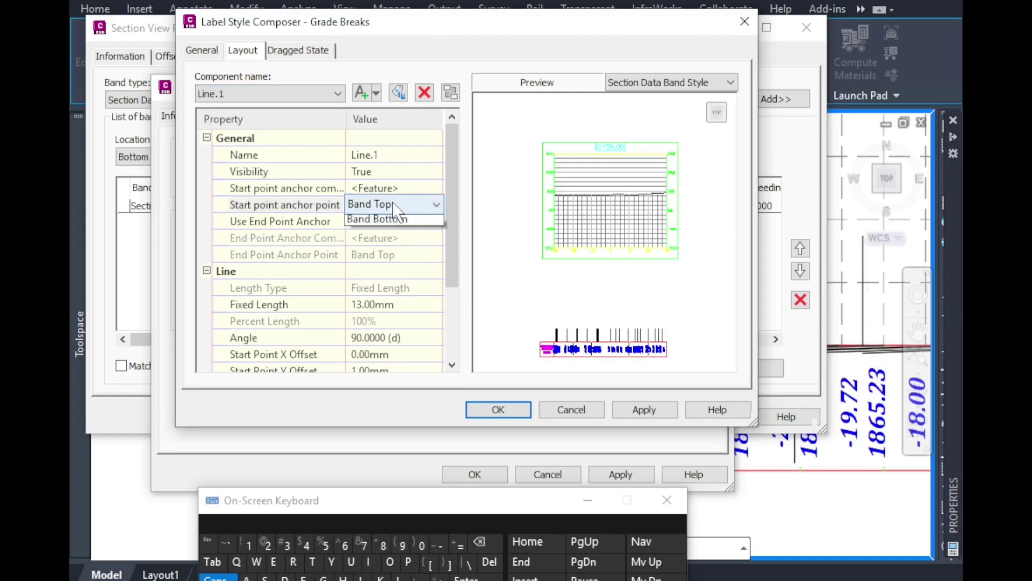
left_click(393, 205)
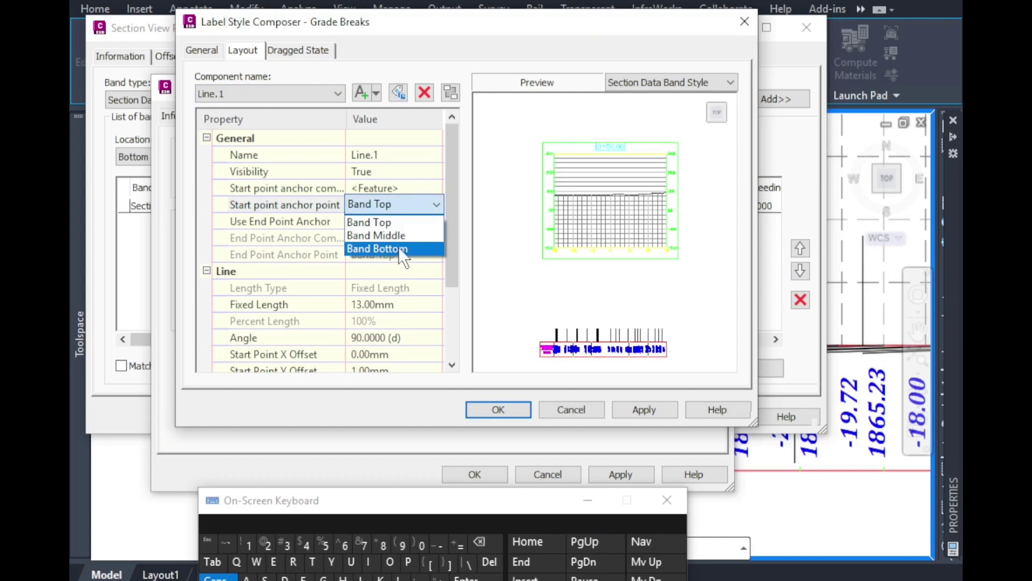
left_click(403, 250)
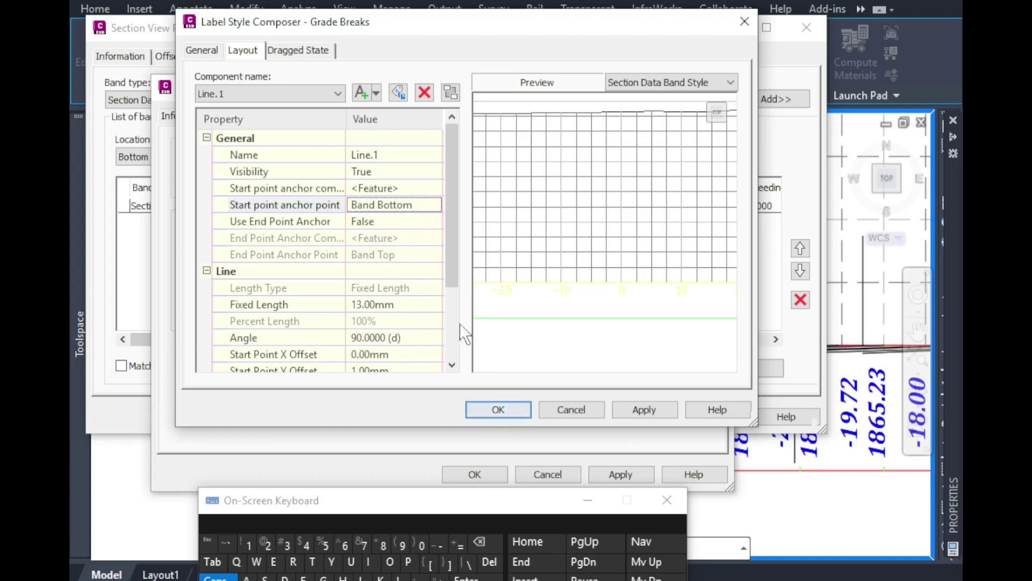
left_click(495, 409)
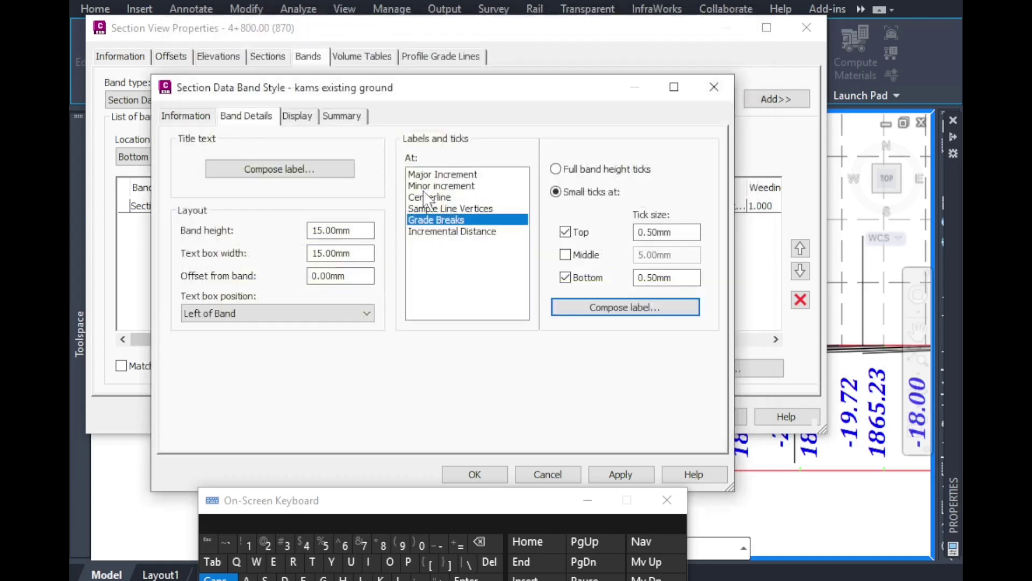
Turn off the visibility of Labels at Major Increments in the band style's plan display.
left_click(298, 116)
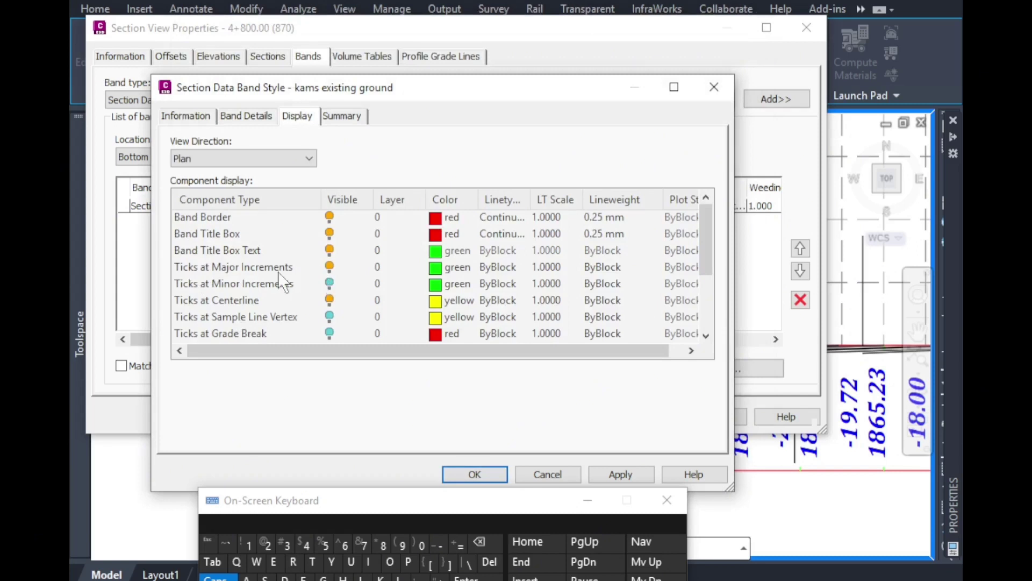
left_click(706, 335)
left_click(706, 335)
left_click(706, 336)
left_click(706, 336)
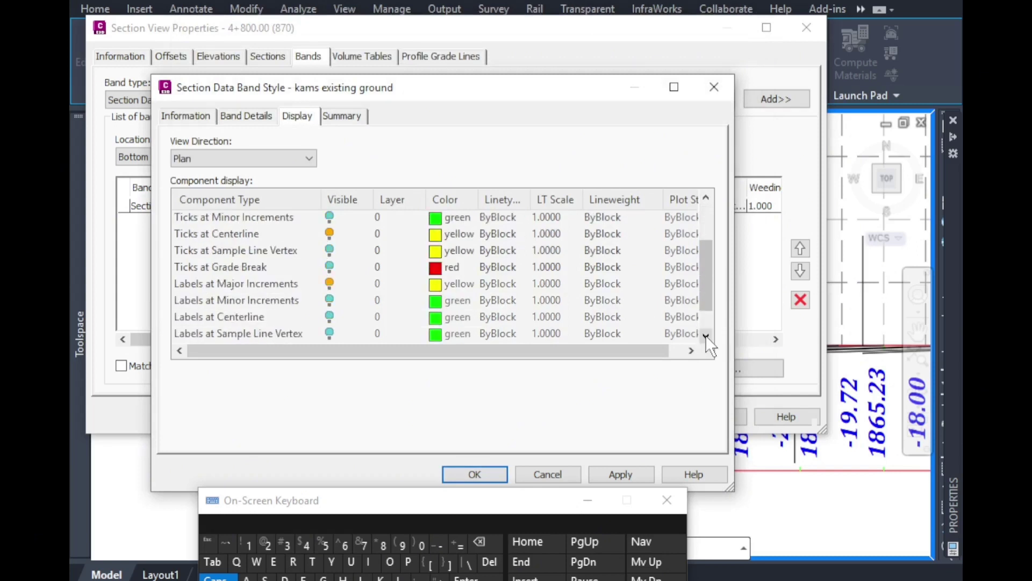
left_click(329, 283)
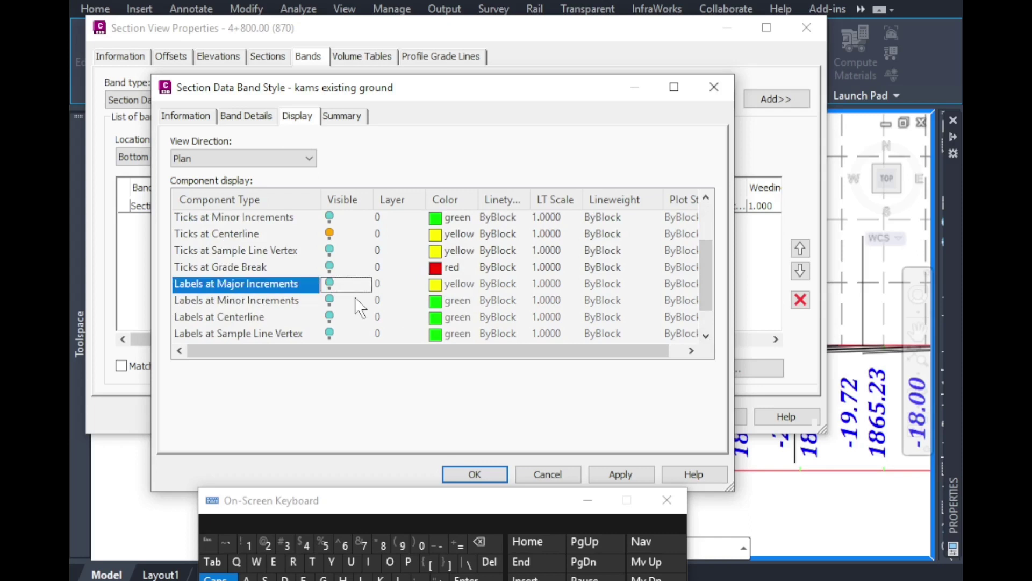
left_click(702, 334)
left_click(702, 335)
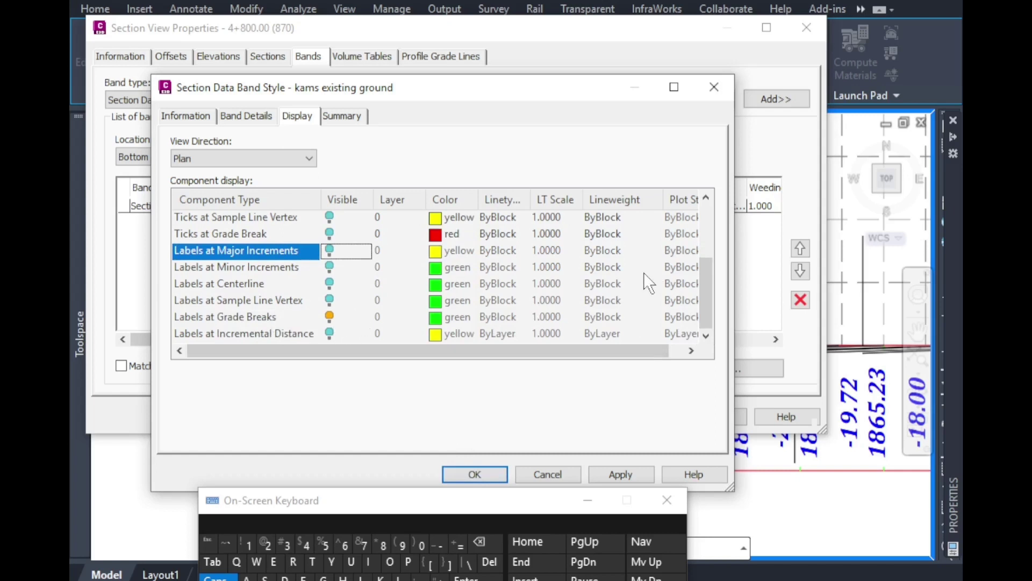
Turn on the visibility of Labels at Centerline in the band style's plan display and apply the changes to the section view.
left_click(706, 198)
left_click(706, 198)
left_click(706, 198)
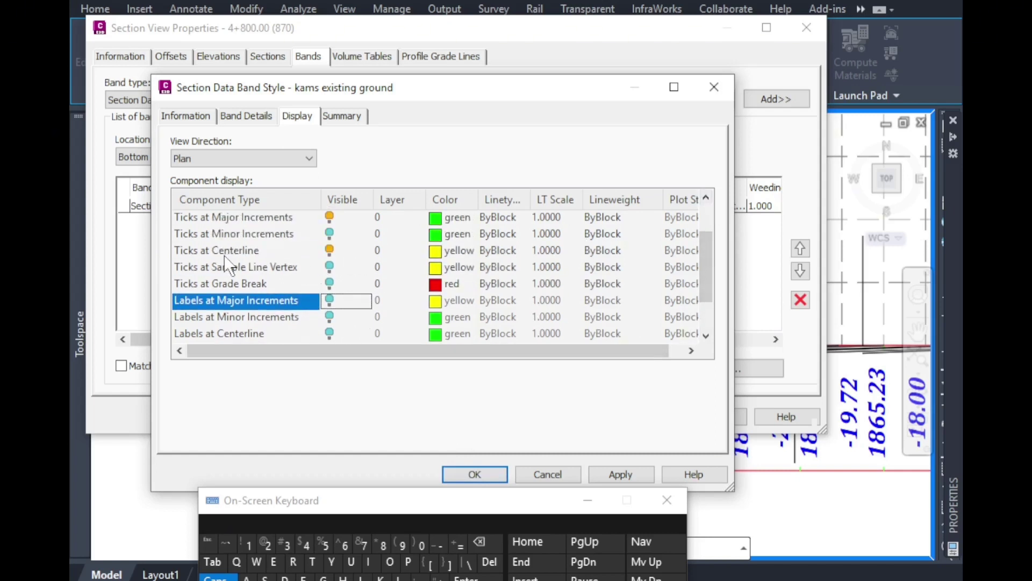
left_click(706, 334)
left_click(706, 334)
left_click(706, 334)
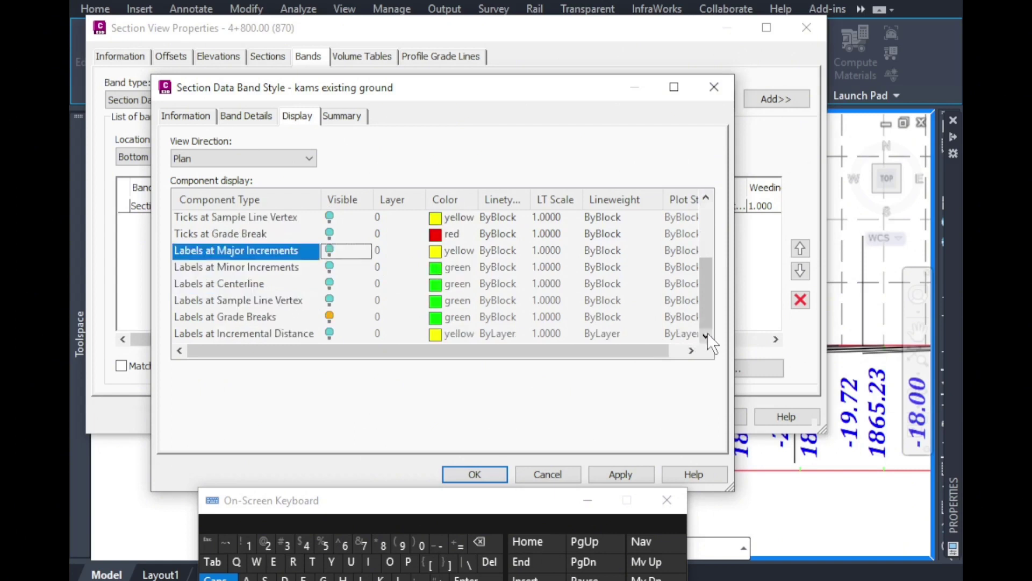
left_click(329, 283)
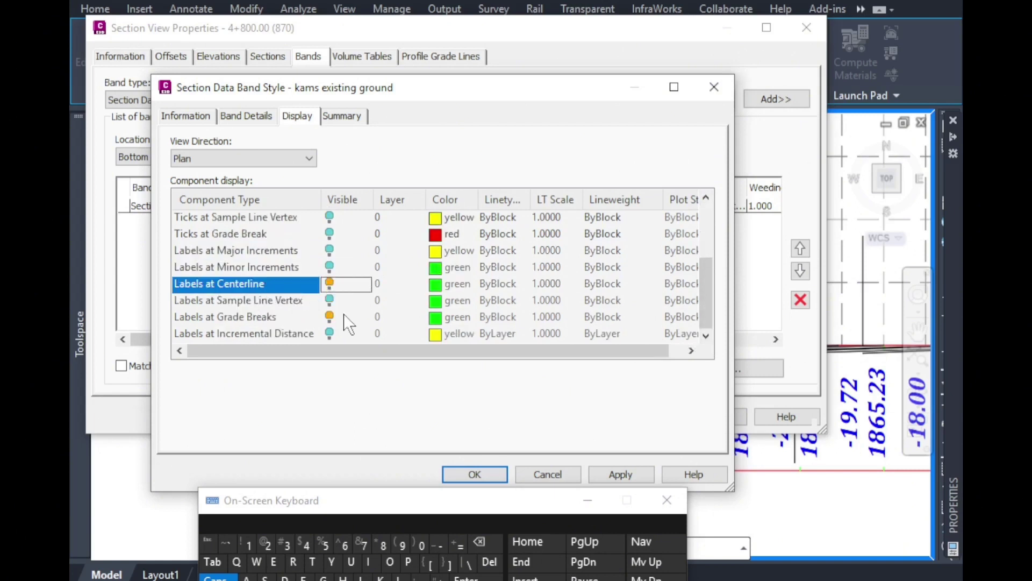
left_click(464, 475)
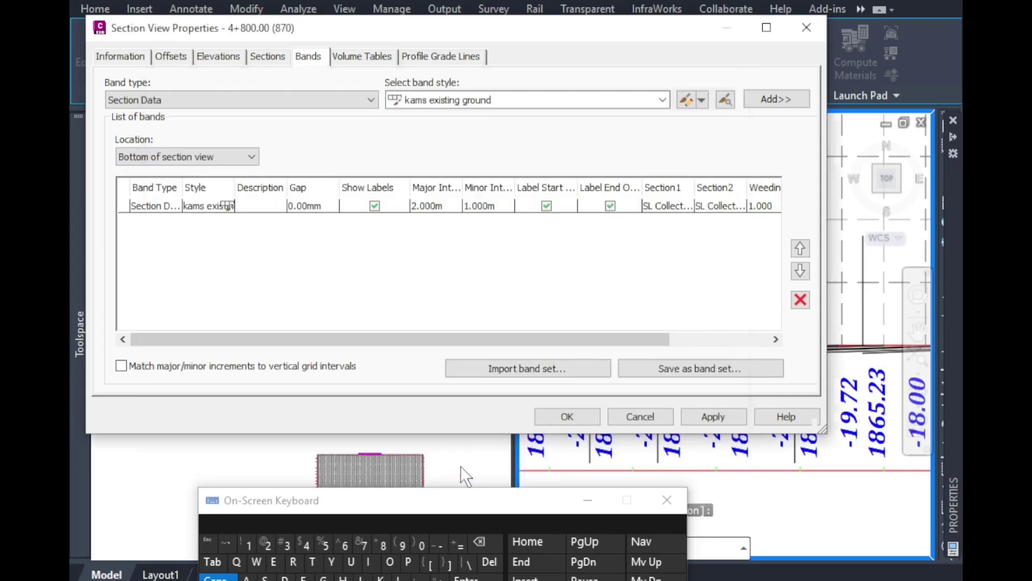
left_click(561, 415)
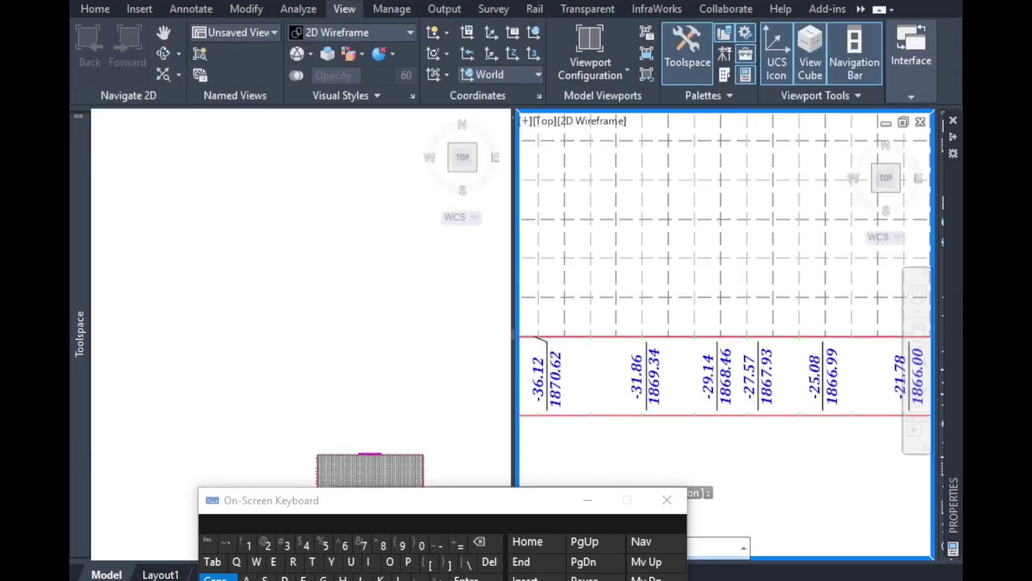
Examine the band's offset and elevation labels along the whole section view, especially at both ends beside the title box and grid edge.
scroll(764, 387, "down", 6)
scroll(560, 377, "up", 6)
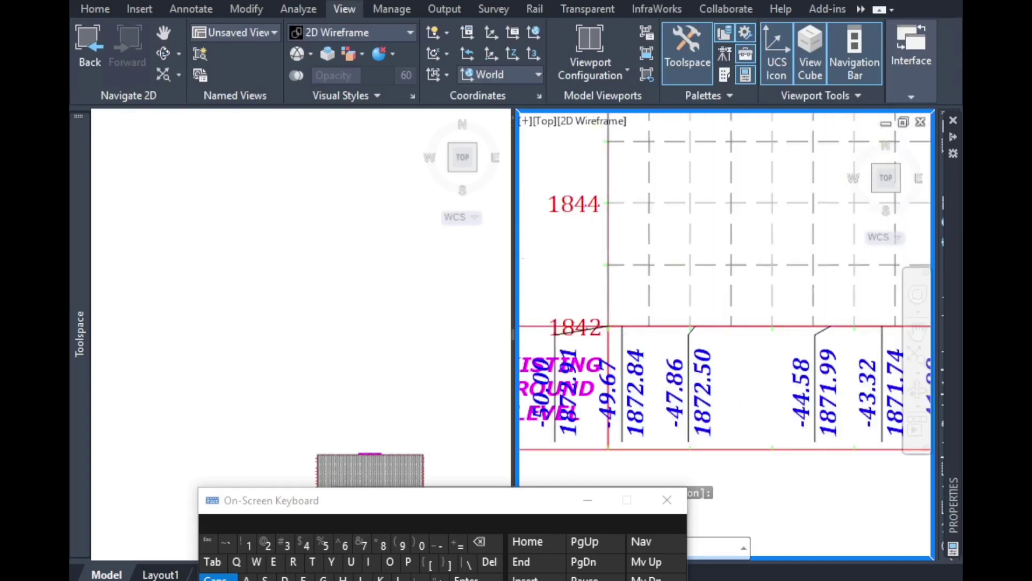
scroll(584, 352, "down", 2)
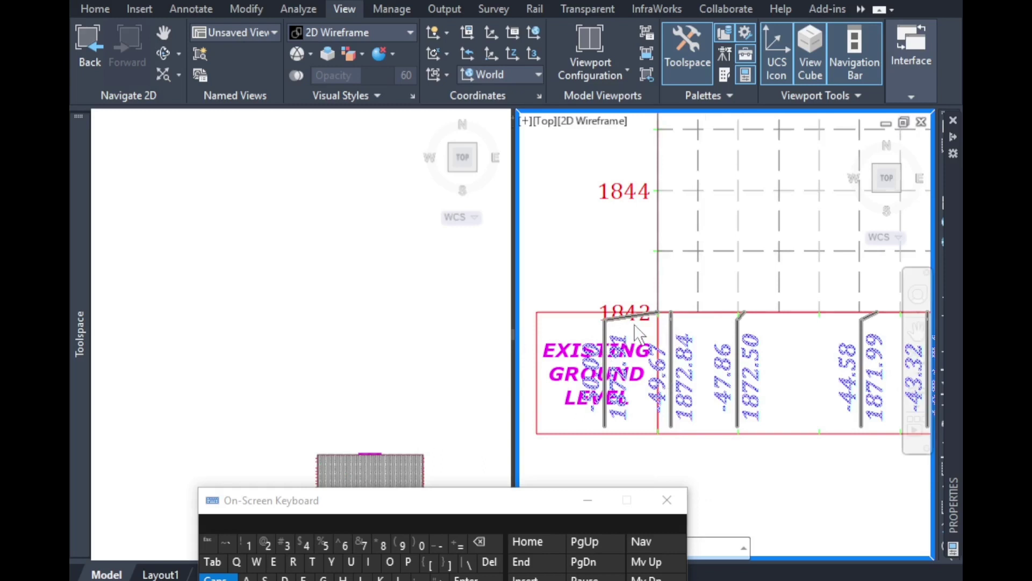
scroll(656, 318, "up", 3)
scroll(681, 326, "down", 2)
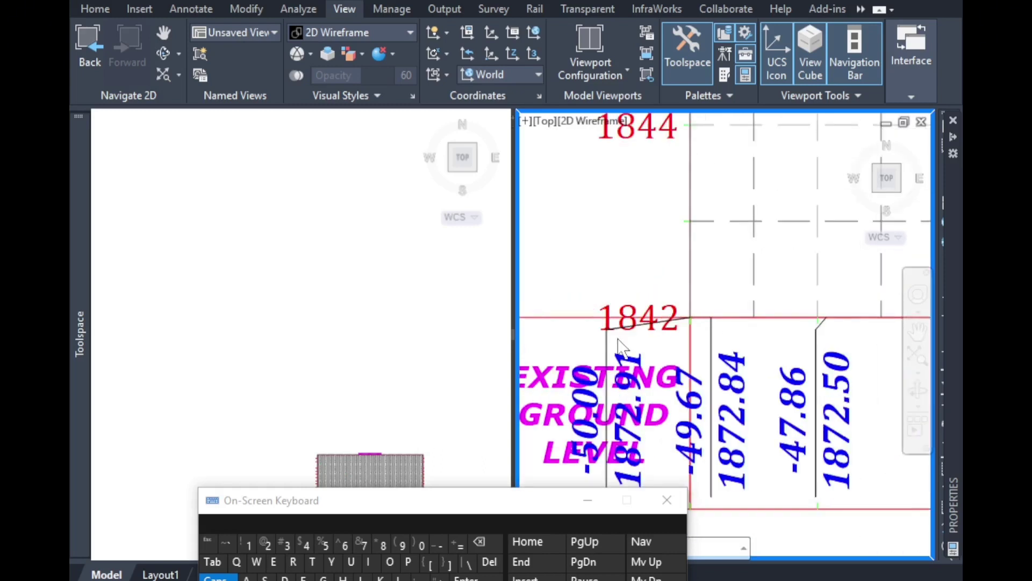
scroll(594, 376, "down", 3)
scroll(736, 407, "up", 2)
scroll(736, 407, "down", 5)
scroll(690, 401, "up", 5)
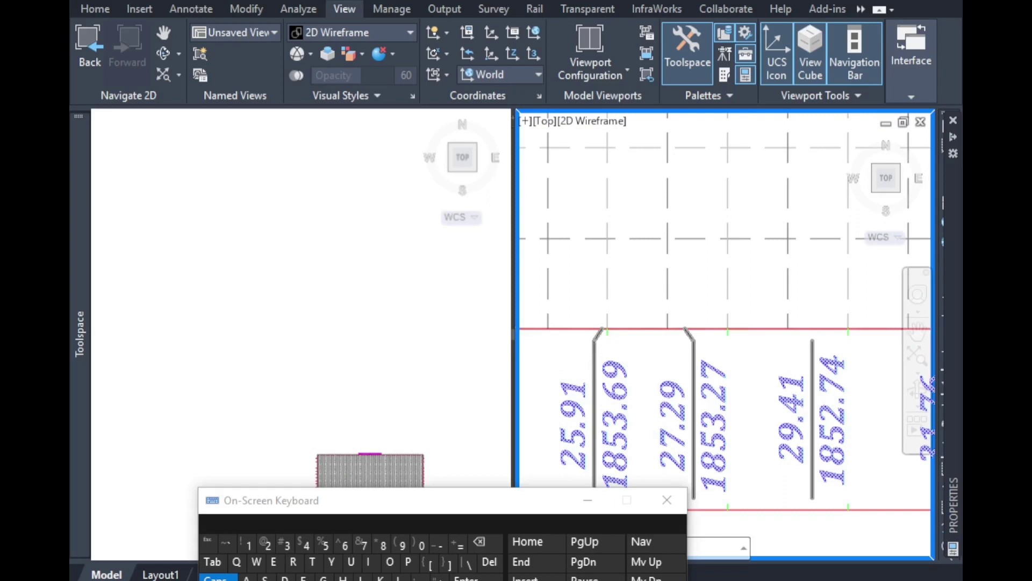
scroll(785, 371, "down", 4)
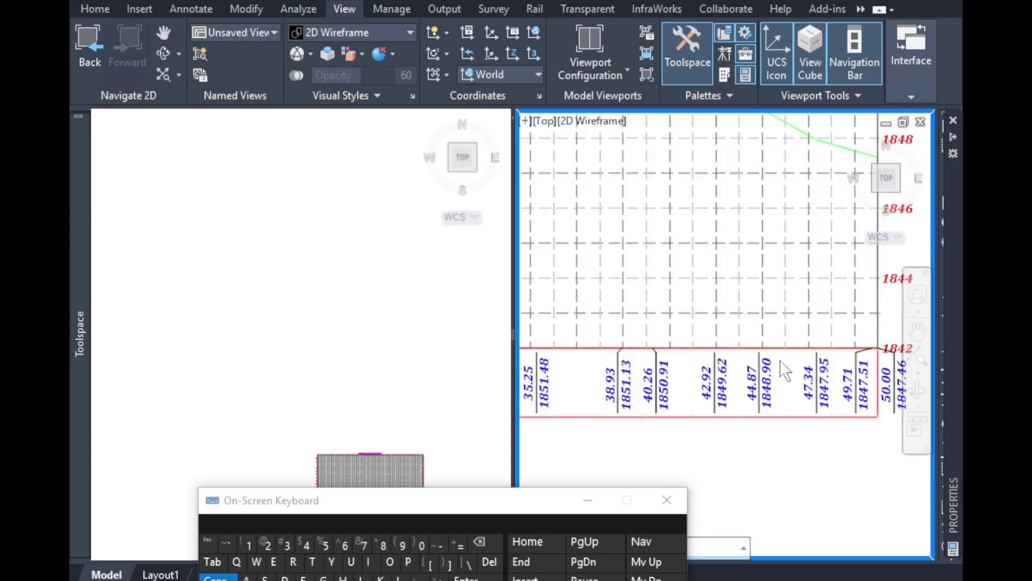
scroll(785, 371, "down", 2)
scroll(826, 363, "up", 2)
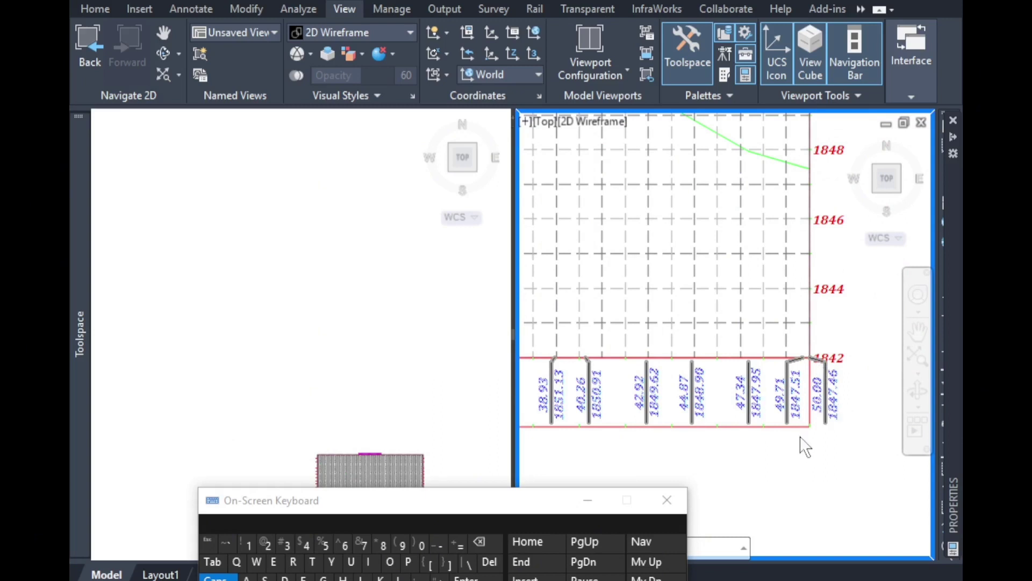
scroll(887, 395, "down", 4)
scroll(646, 409, "up", 3)
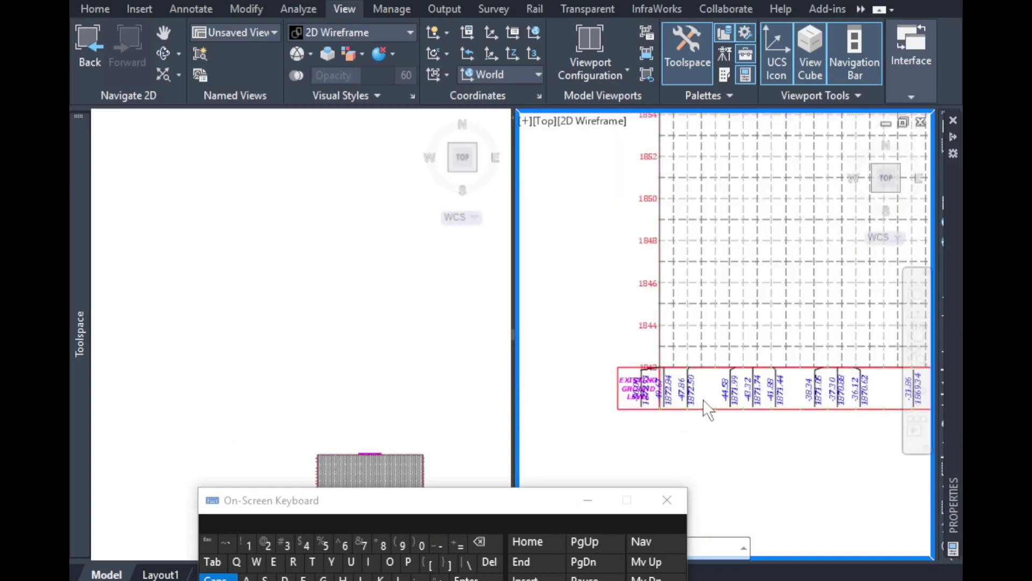
scroll(706, 412, "up", 2)
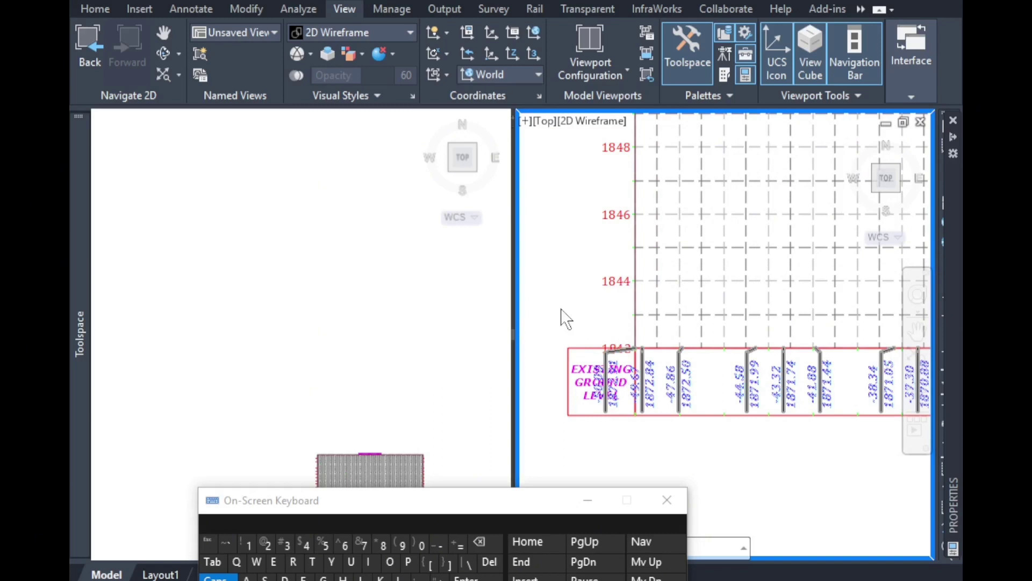
scroll(613, 414, "down", 5)
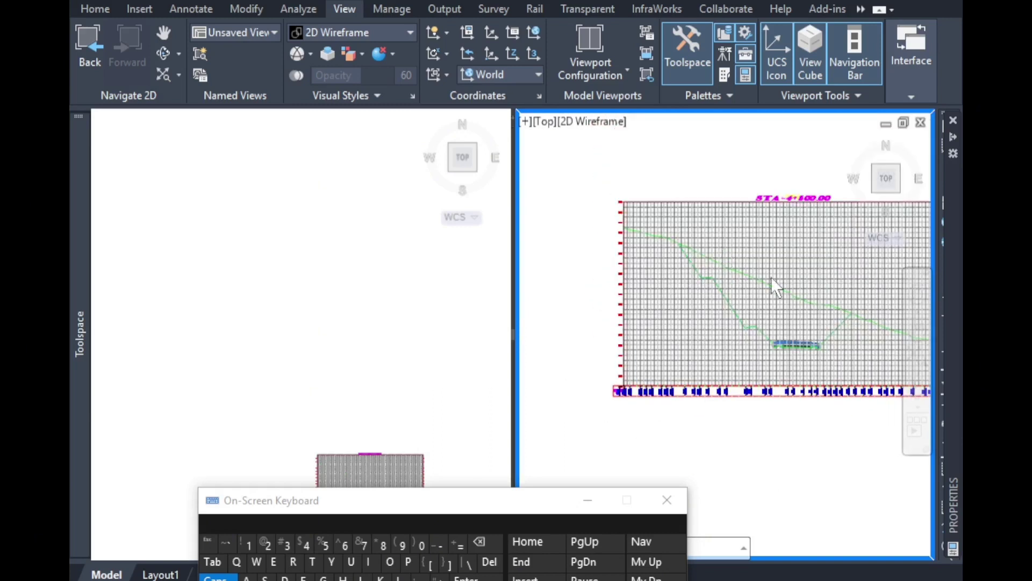
scroll(818, 408, "up", 4)
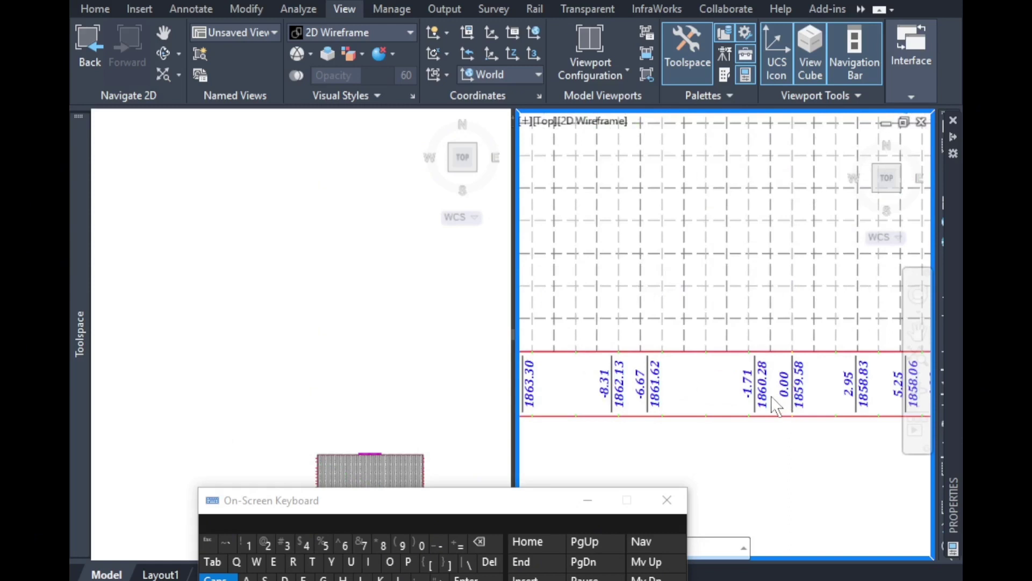
scroll(769, 406, "down", 2)
Reopen the section view's properties and turn off the start offset and end offset labels for the kams existing ground band.
left_click(717, 318)
right_click(720, 326)
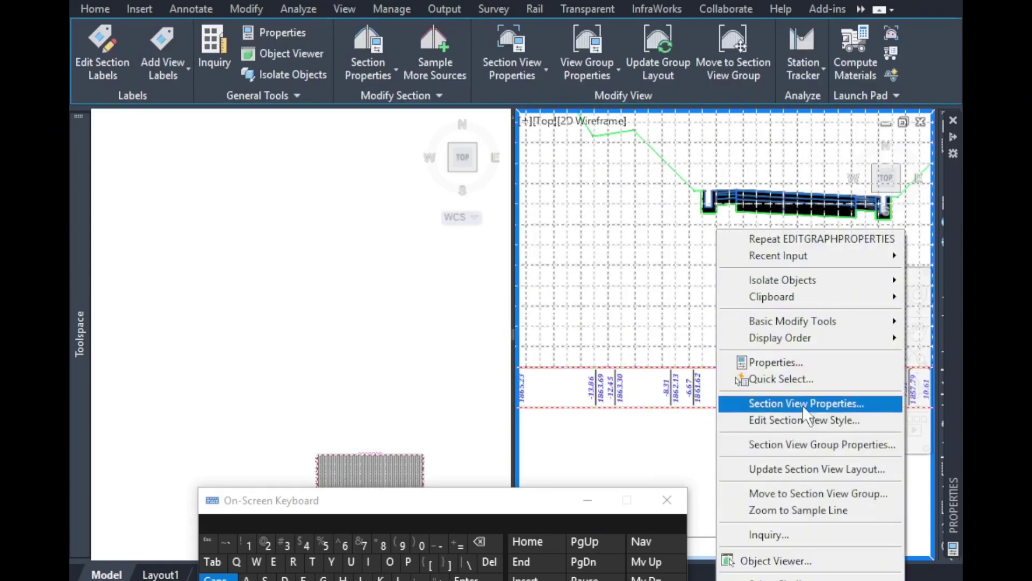
left_click(806, 402)
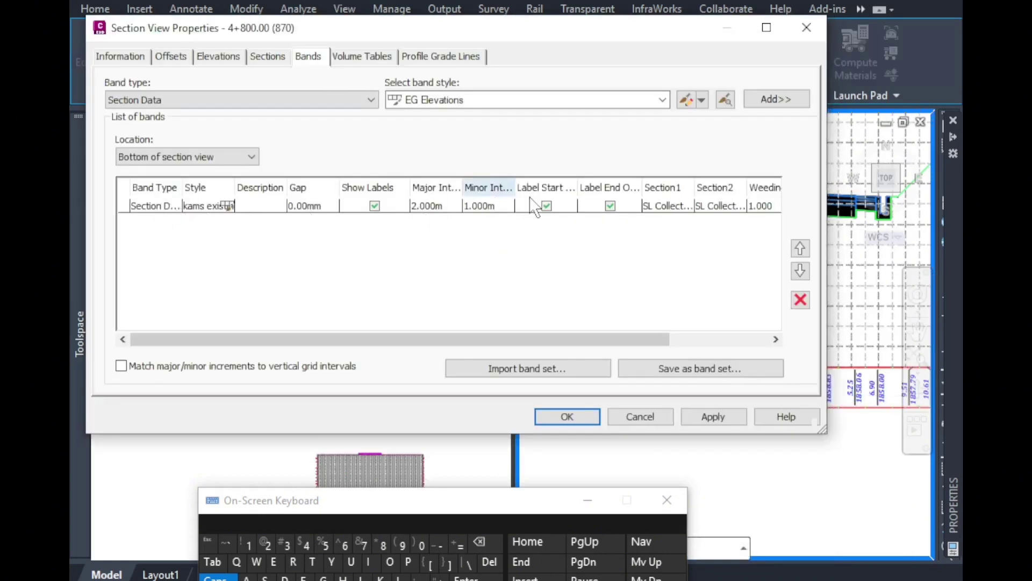
double_click(576, 183)
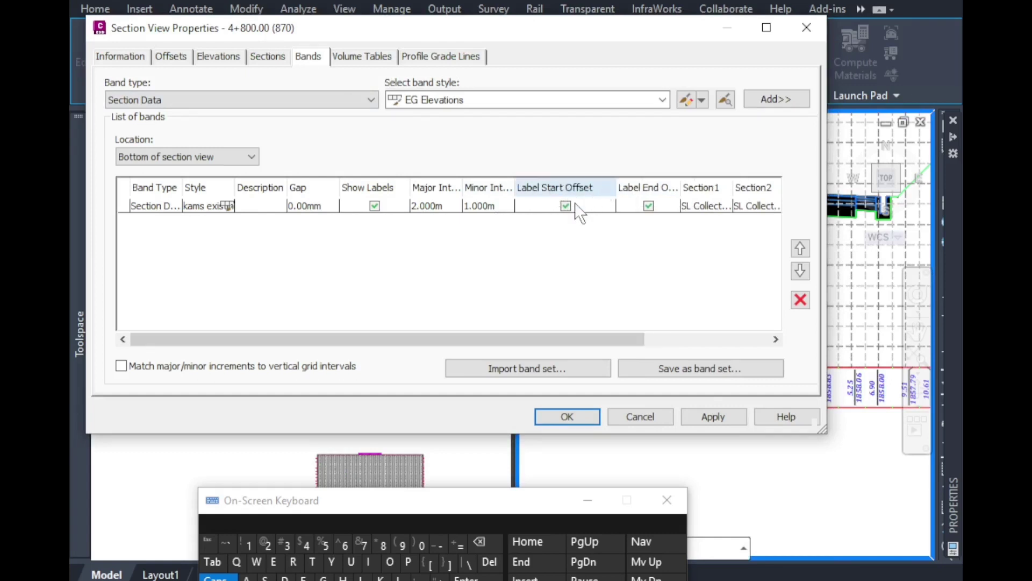
left_click(565, 205)
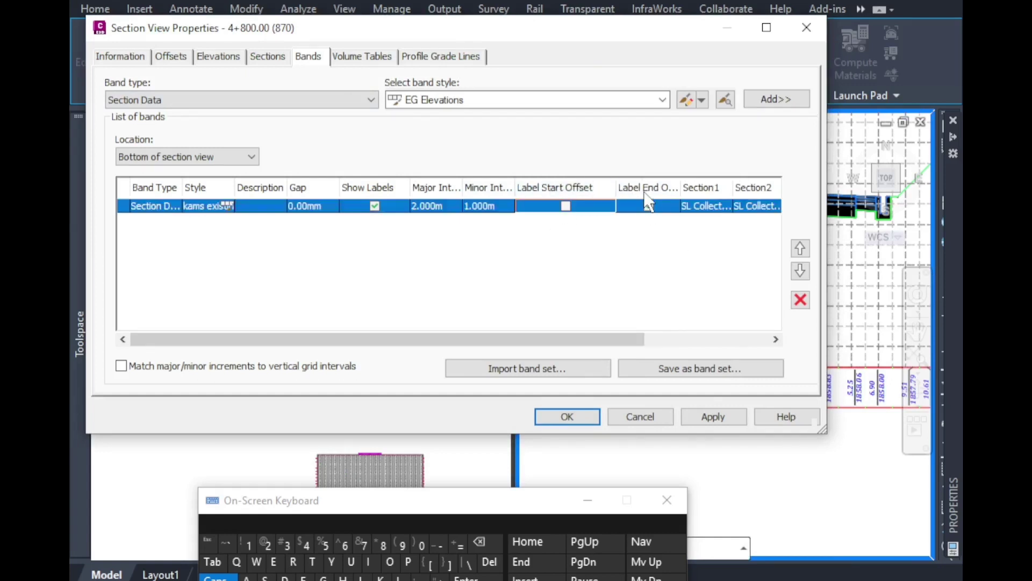
left_click(648, 206)
Set the band's label staggering to No Staggering.
left_click_drag(580, 341, 728, 325)
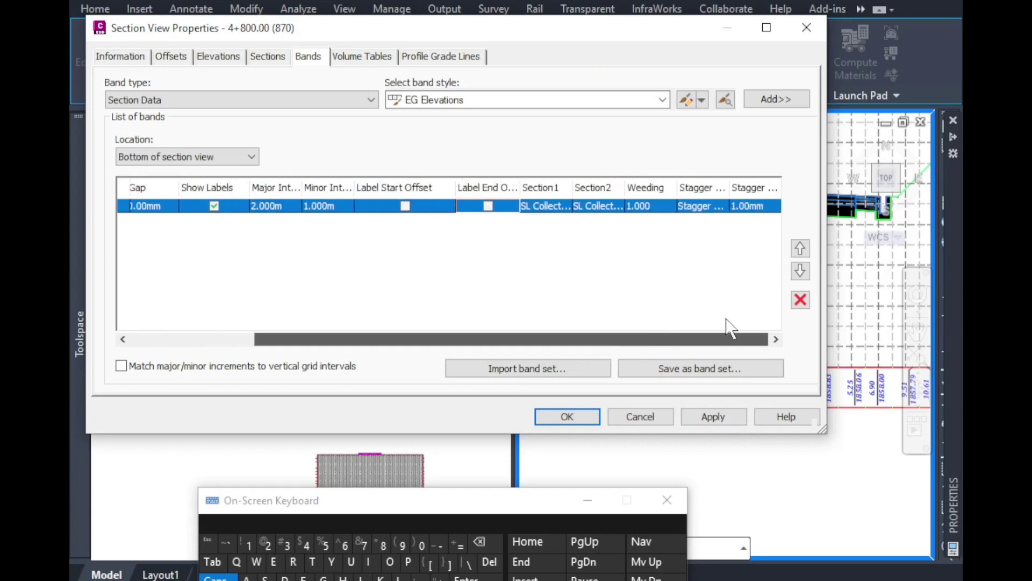
left_click(707, 208)
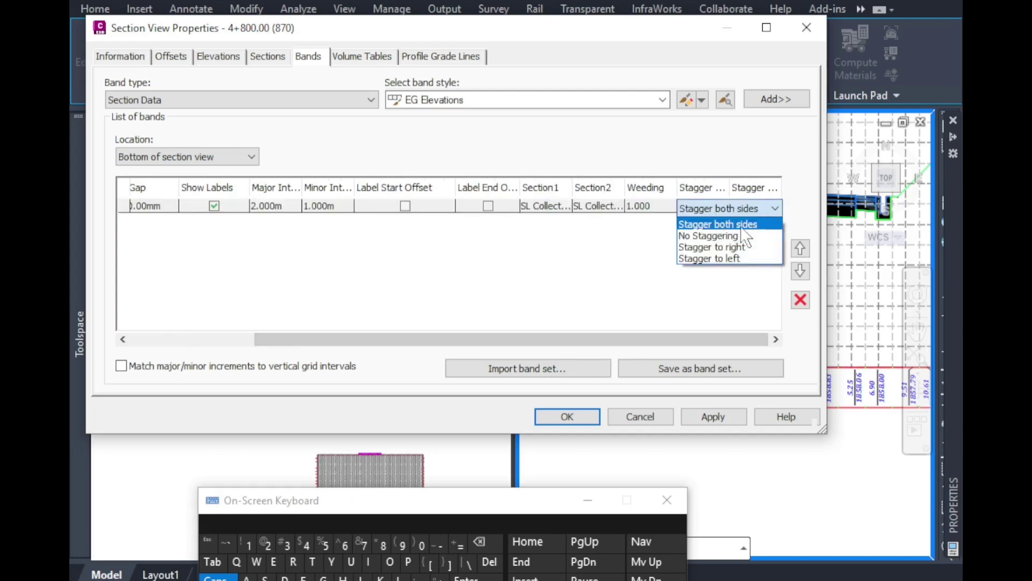
left_click(737, 237)
left_click_drag(543, 339, 477, 338)
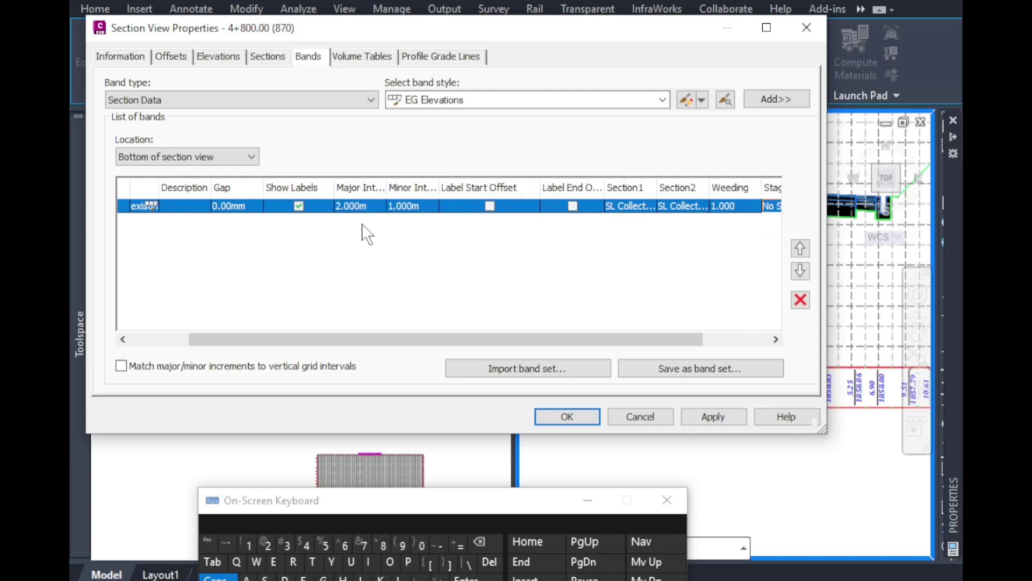
In the kams existing ground style's plan display, hide Labels at Grade Breaks, show Labels at Major Increments, and apply the changes.
left_click(517, 102)
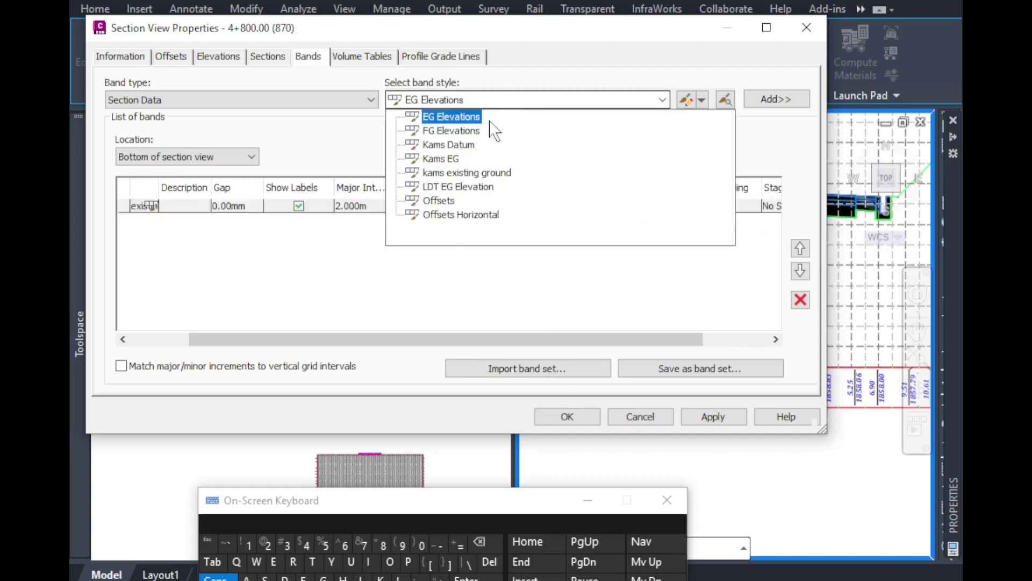
left_click(465, 171)
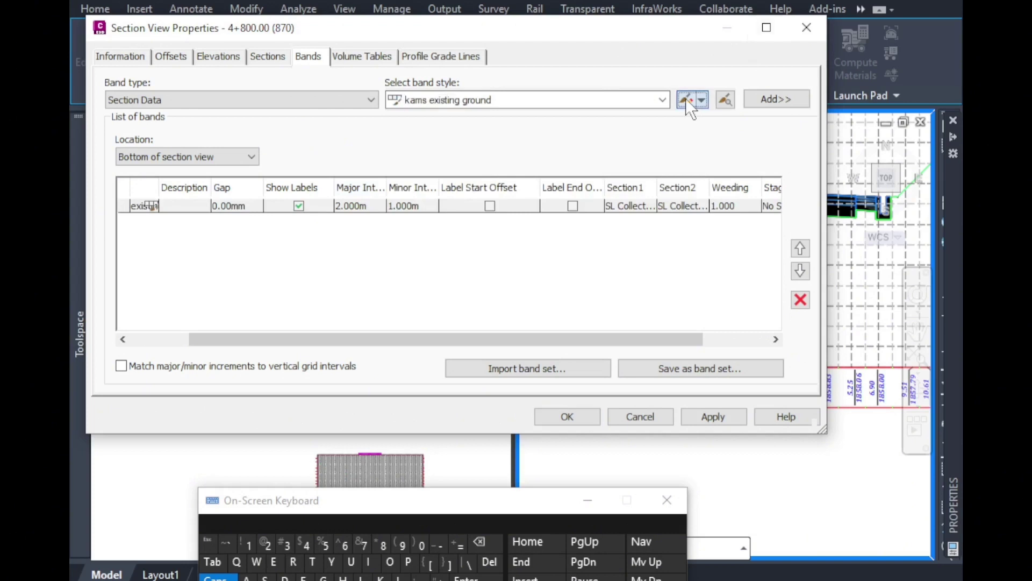
left_click(686, 99)
left_click(705, 336)
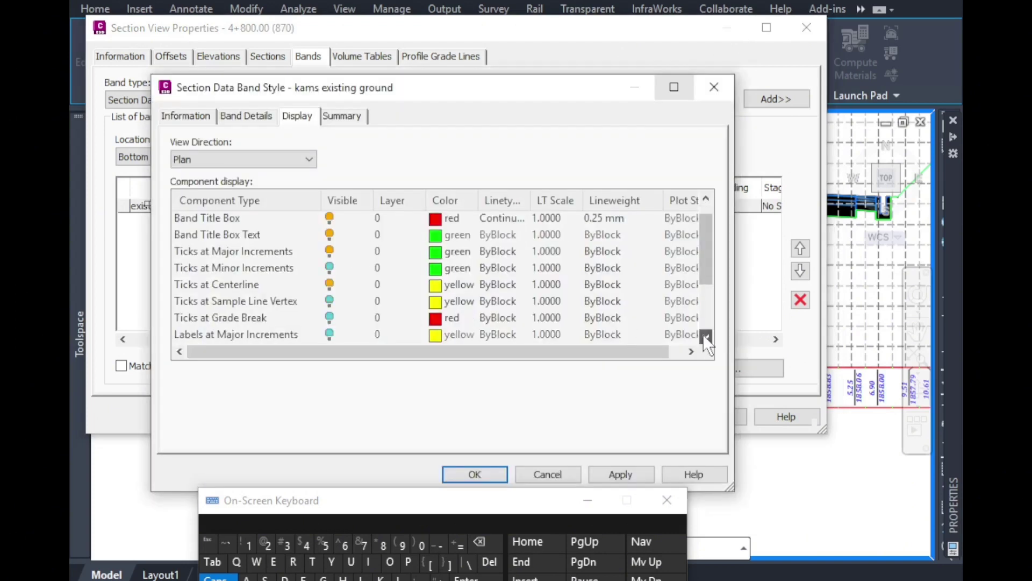
scroll(706, 336, "down", 2)
left_click(330, 319)
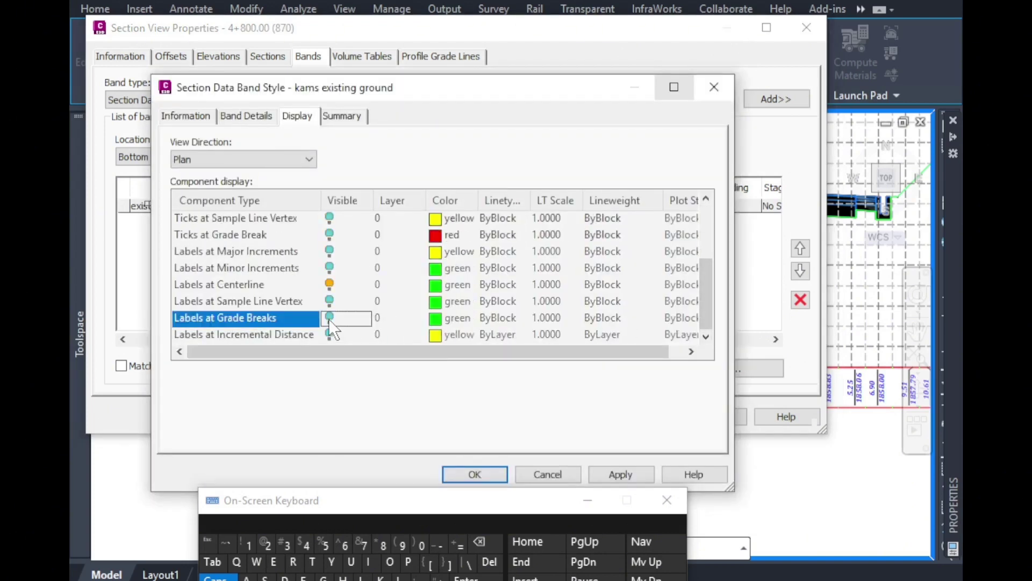
left_click(330, 250)
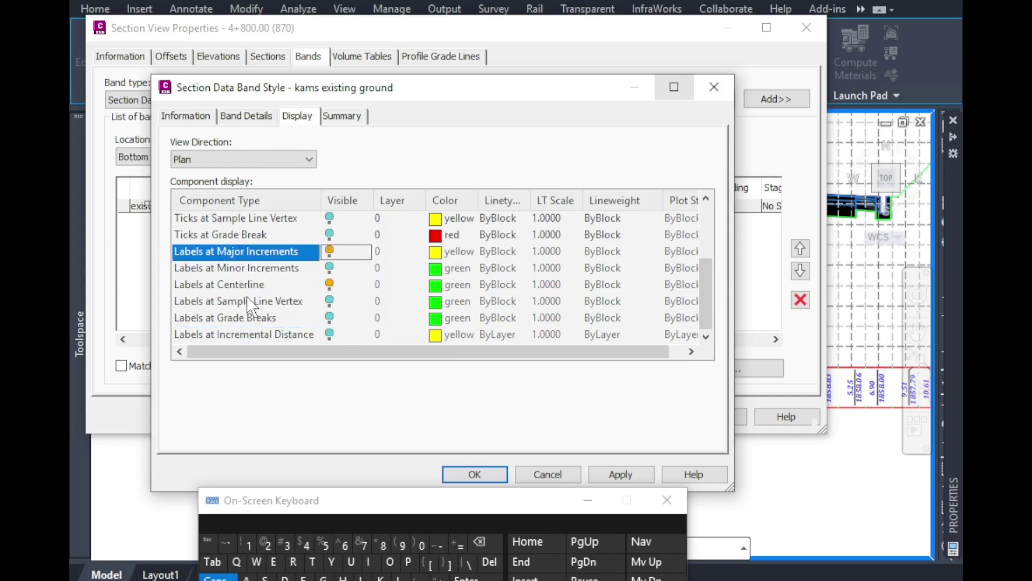
left_click(473, 475)
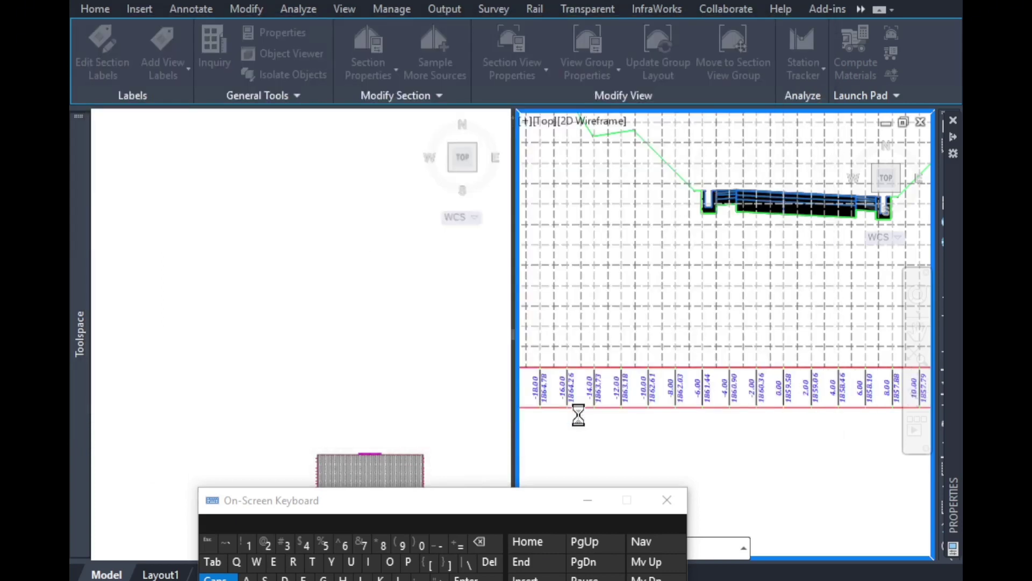
right_click(578, 418)
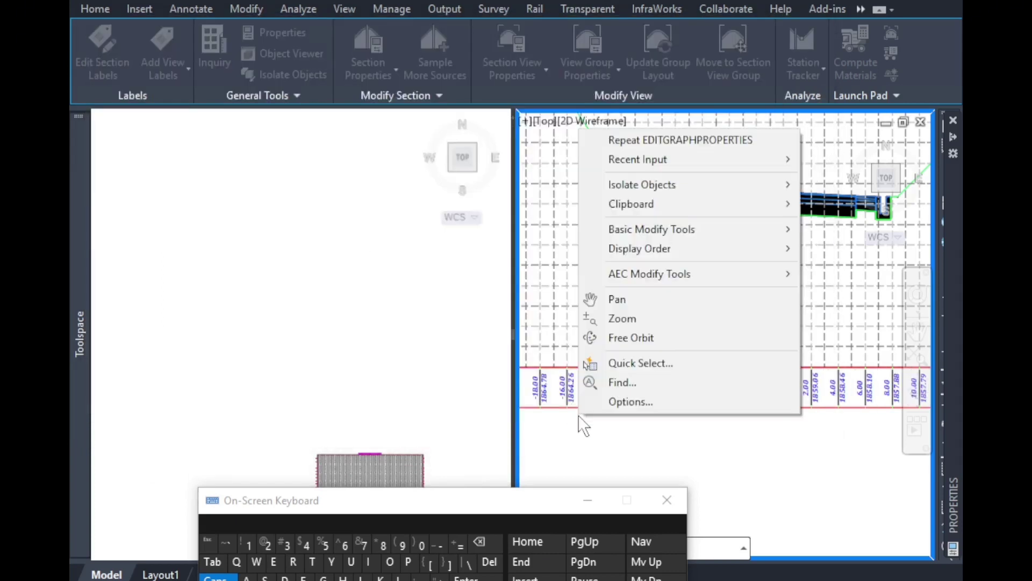
left_click(781, 461)
Examine the updated band labels from the title box across the centerline to the far end of the section view.
scroll(842, 389, "down", 2)
scroll(795, 418, "down", 2)
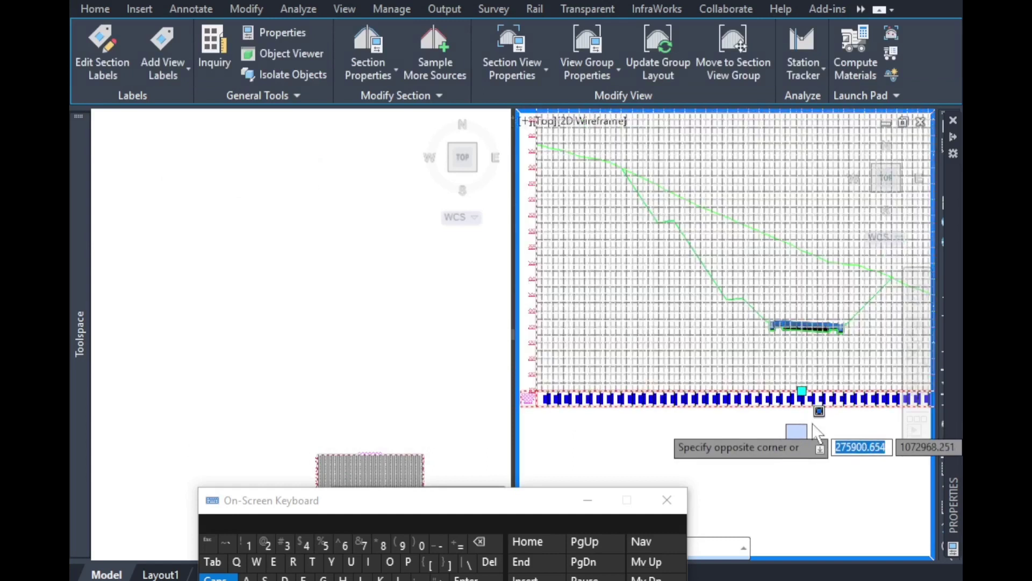
left_click(615, 430)
scroll(549, 406, "up", 8)
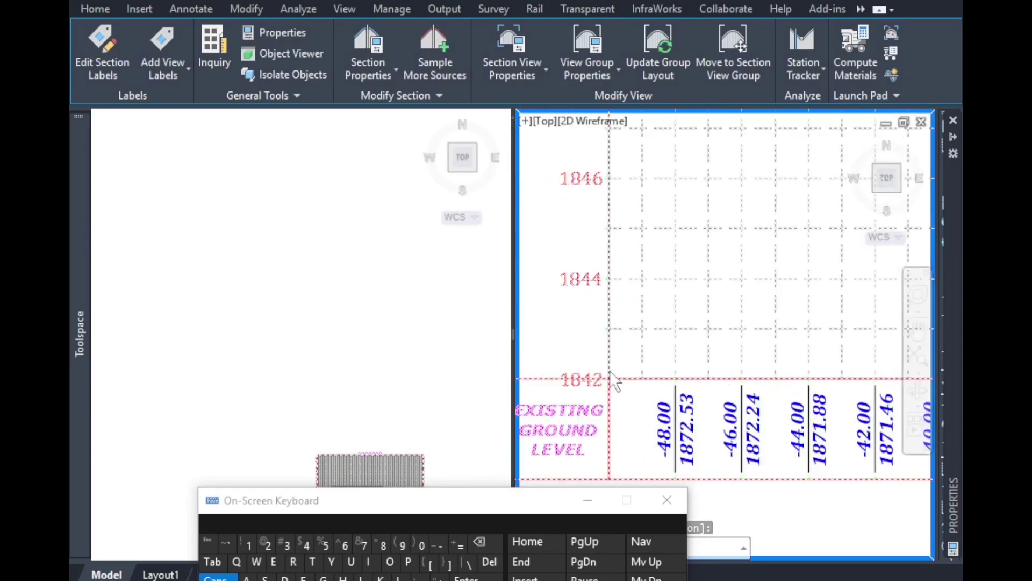
scroll(562, 409, "down", 2)
scroll(562, 409, "down", 4)
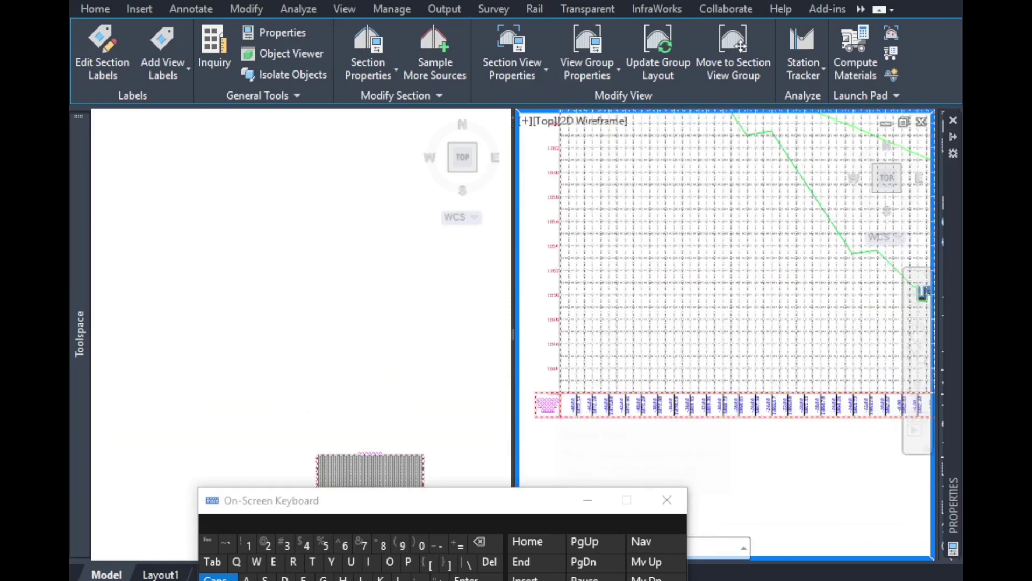
scroll(876, 409, "up", 5)
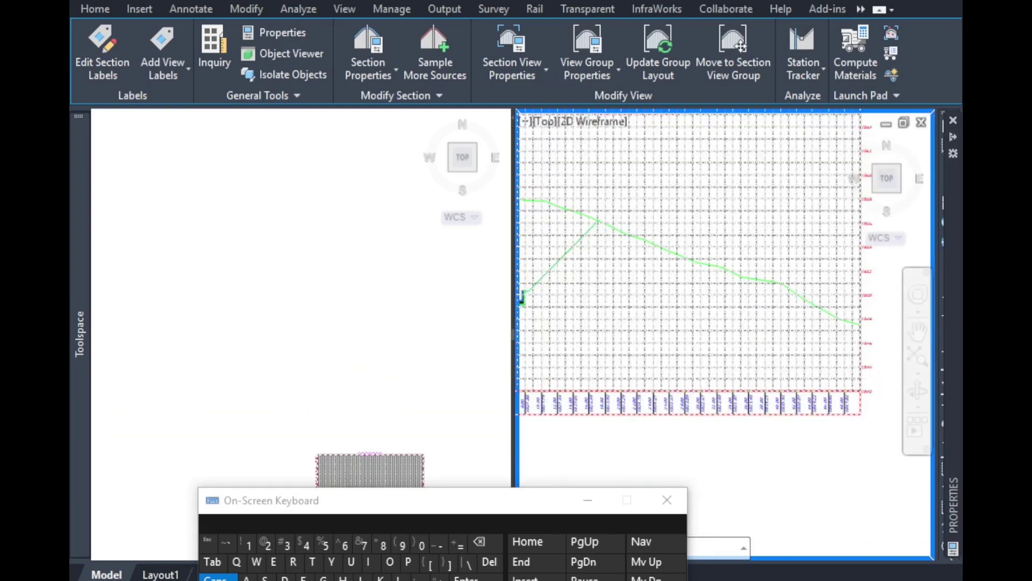
scroll(866, 417, "down", 4)
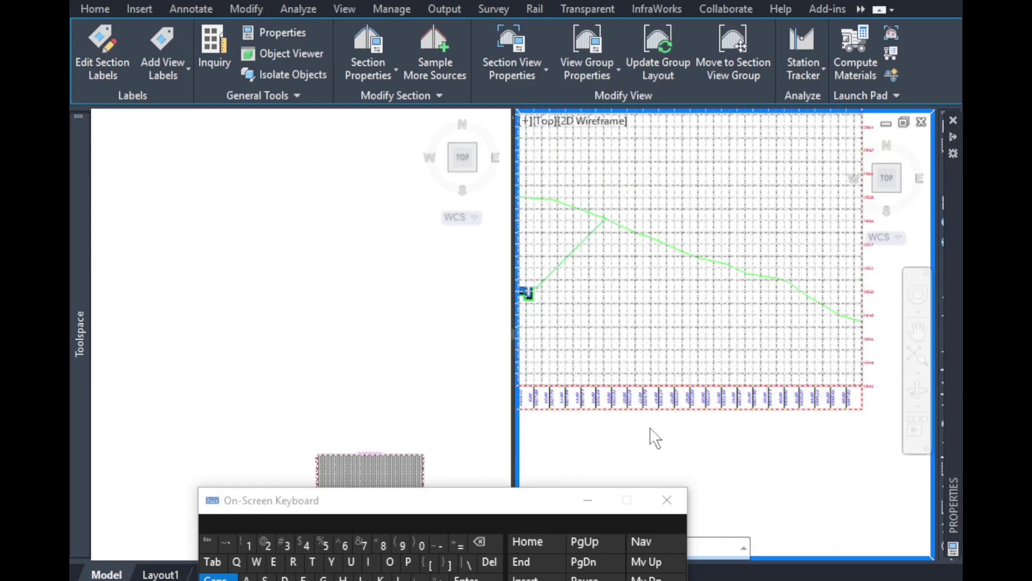
scroll(652, 436, "up", 5)
scroll(720, 420, "down", 4)
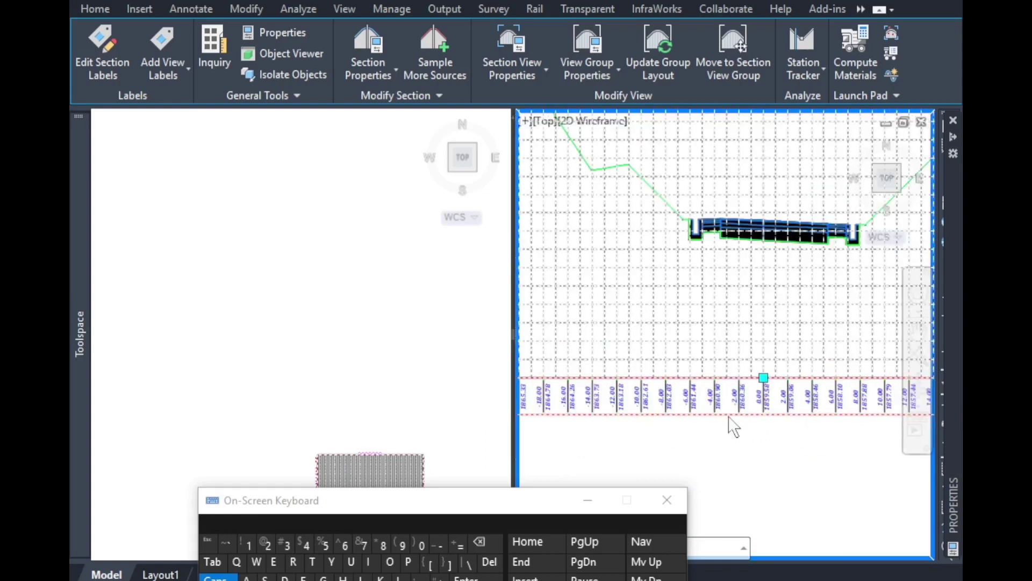
Examine the road corridor section, its side slopes and the existing ground line within the section view grid.
scroll(699, 224, "up", 4)
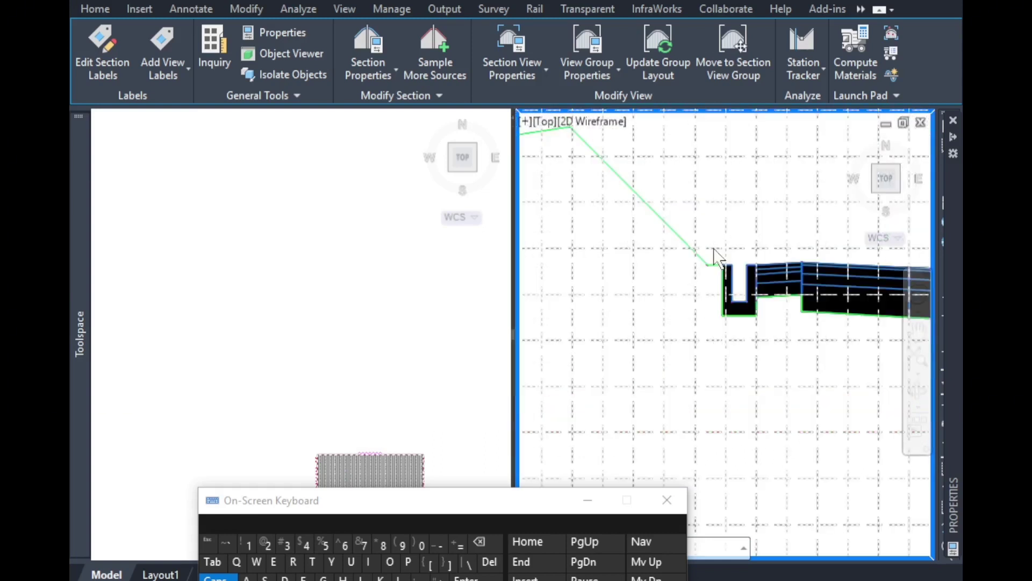
scroll(645, 321, "down", 5)
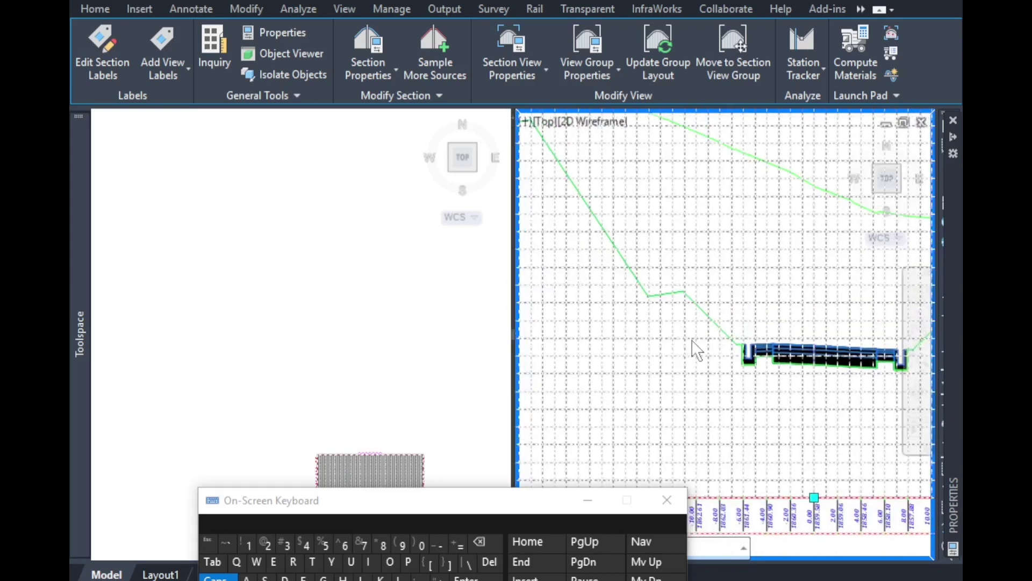
scroll(651, 245, "up", 3)
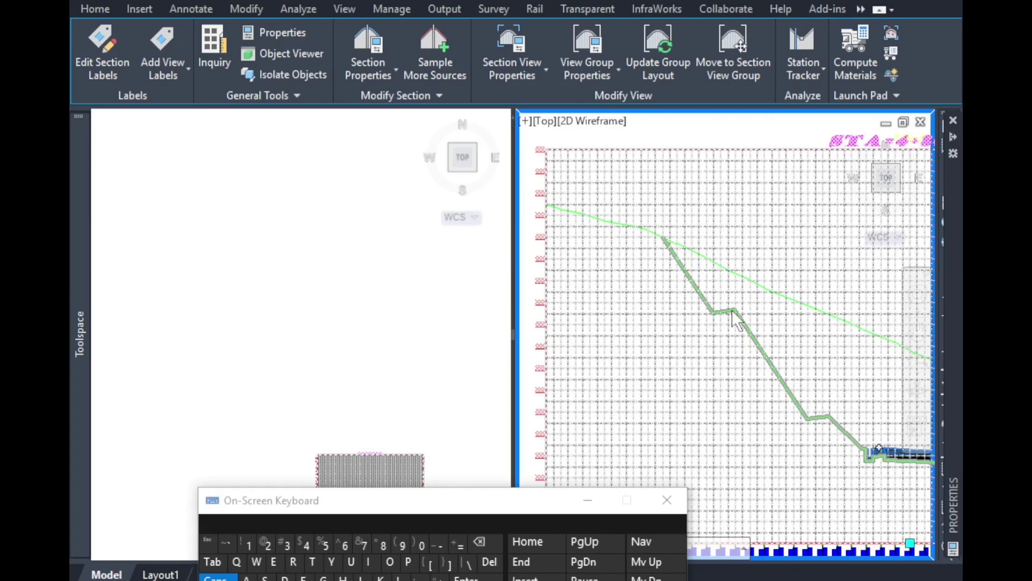
scroll(732, 312, "down", 3)
scroll(715, 349, "up", 6)
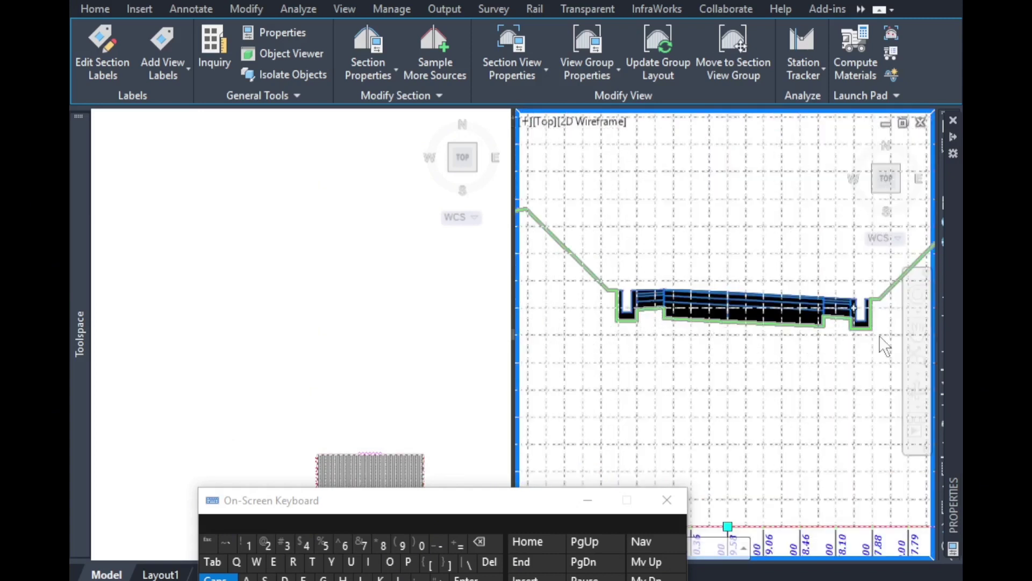
scroll(642, 302, "down", 2)
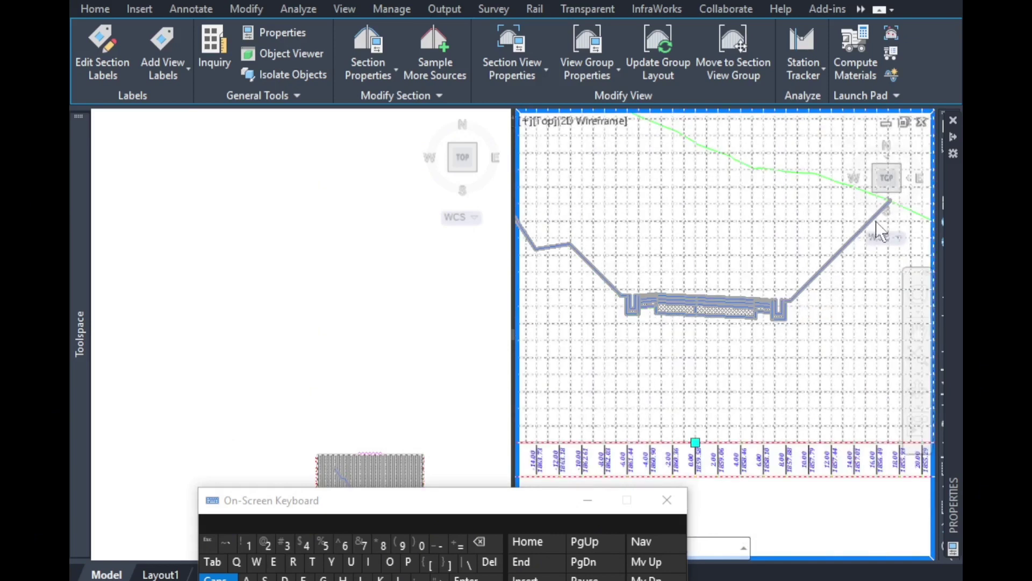
scroll(769, 344, "down", 3)
scroll(659, 424, "up", 2)
scroll(793, 418, "down", 1)
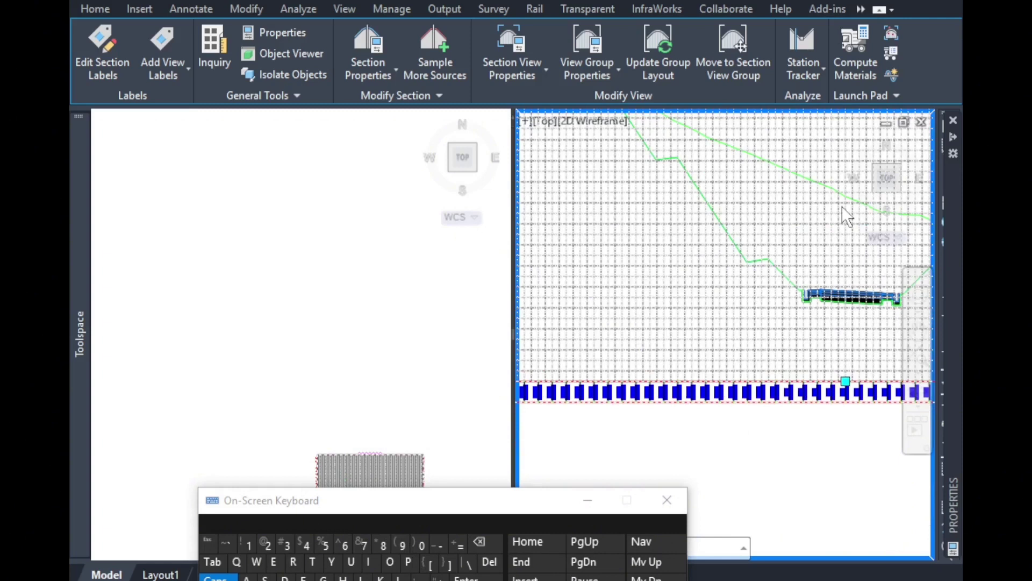
Reopen the section view's band properties and create a copy of the kams existing ground section data band style.
left_click(209, 543)
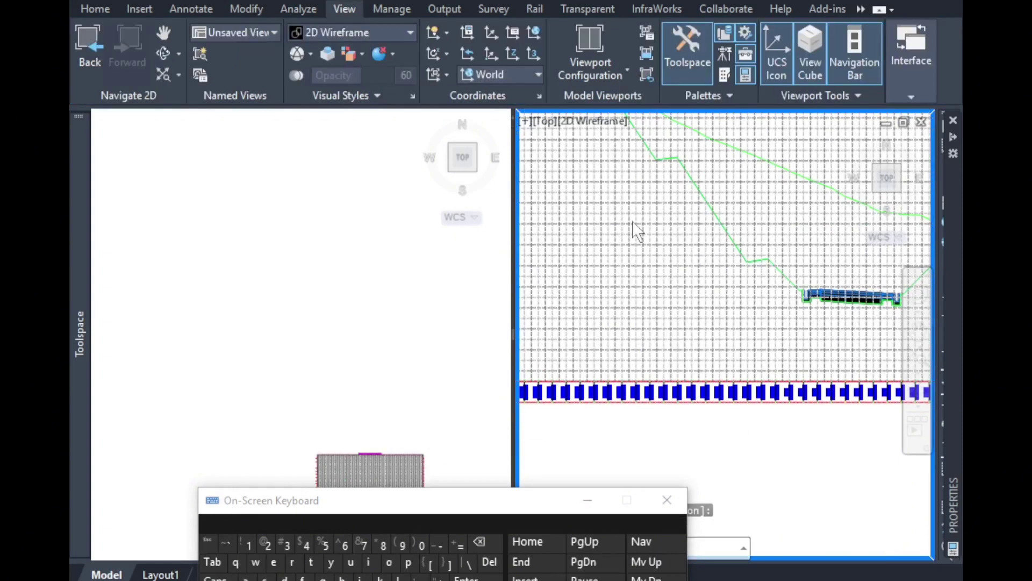
right_click(644, 324)
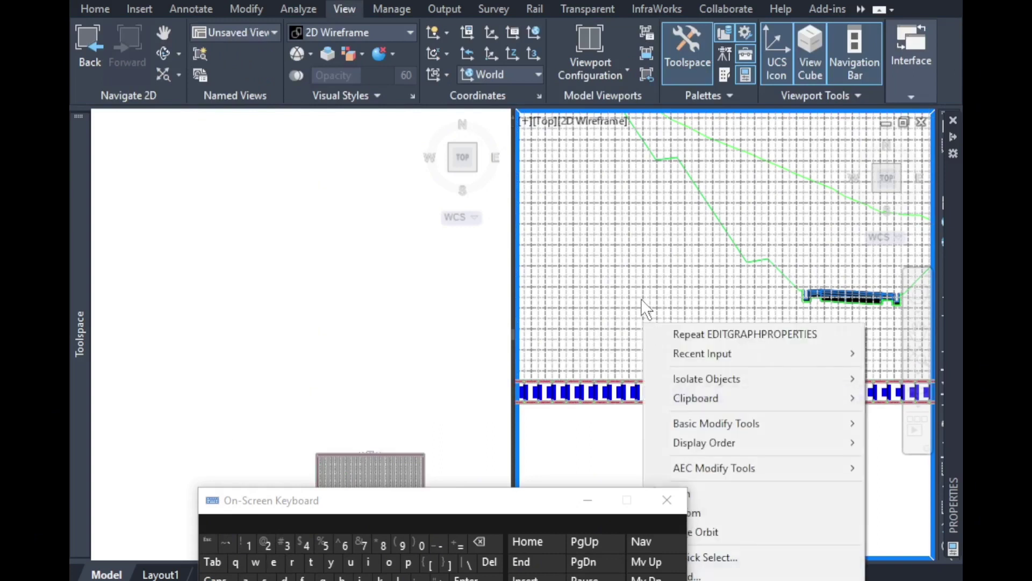
left_click(644, 276)
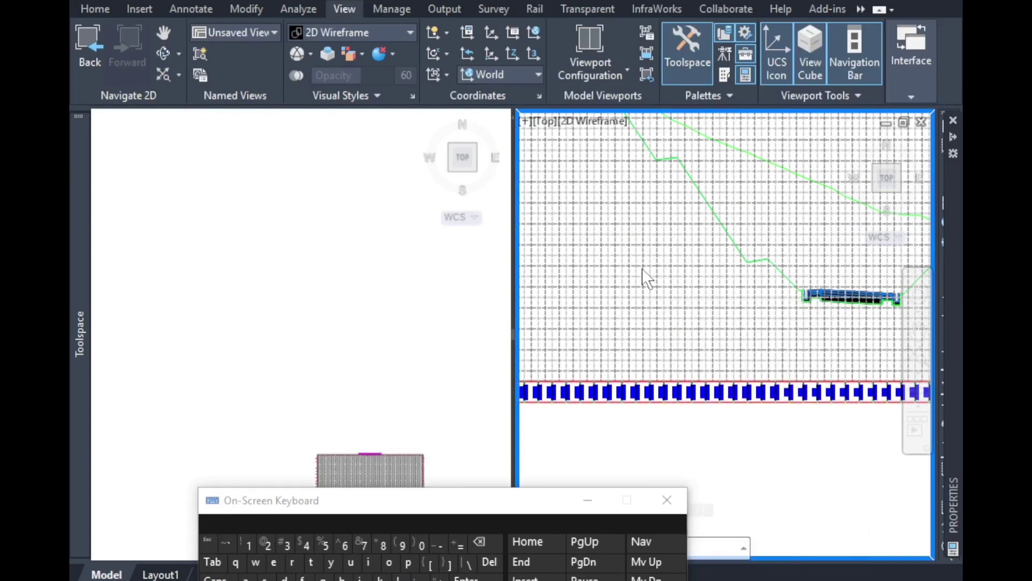
right_click(628, 266)
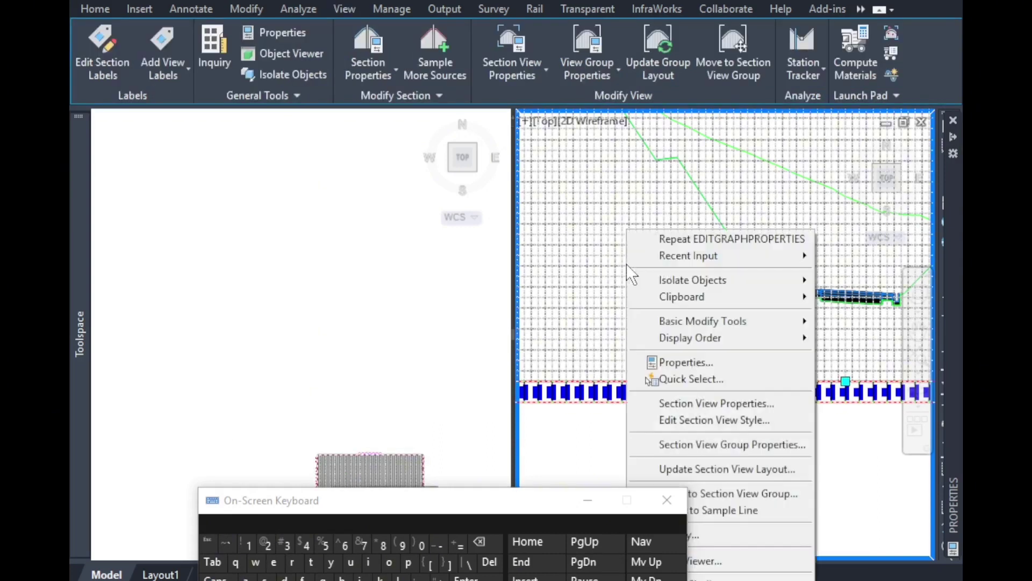
left_click(708, 398)
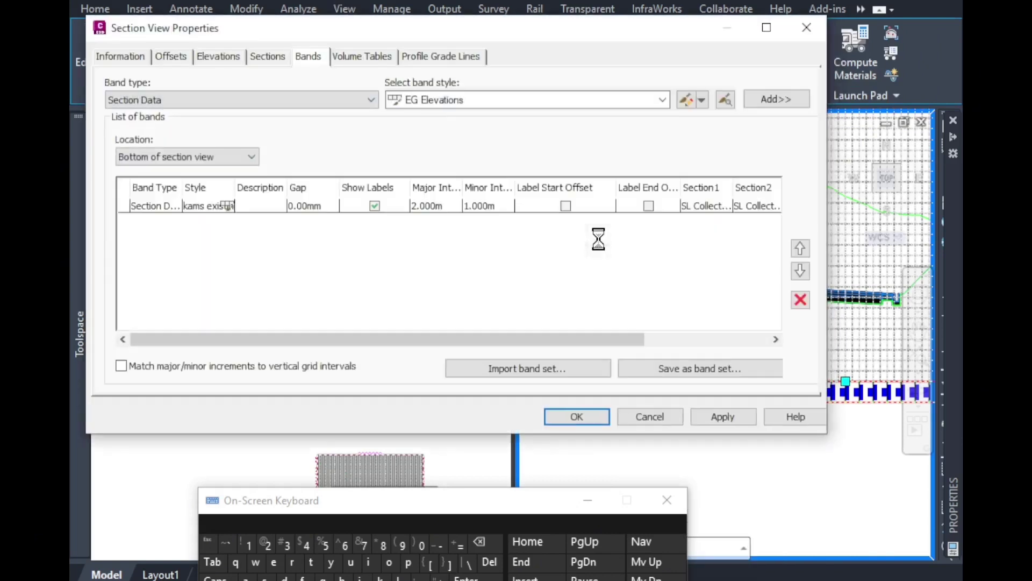
left_click(507, 106)
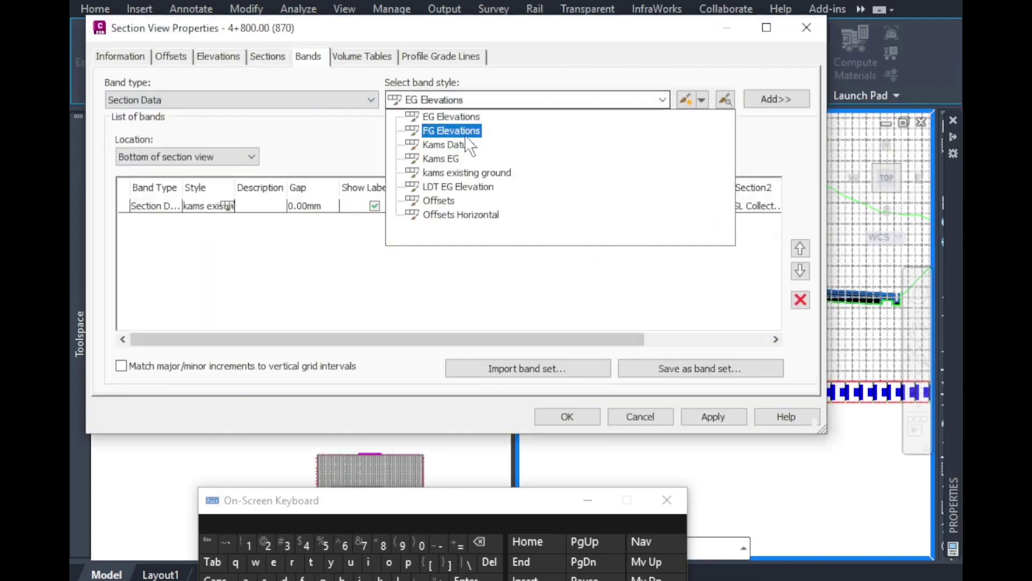
left_click(469, 171)
left_click(704, 101)
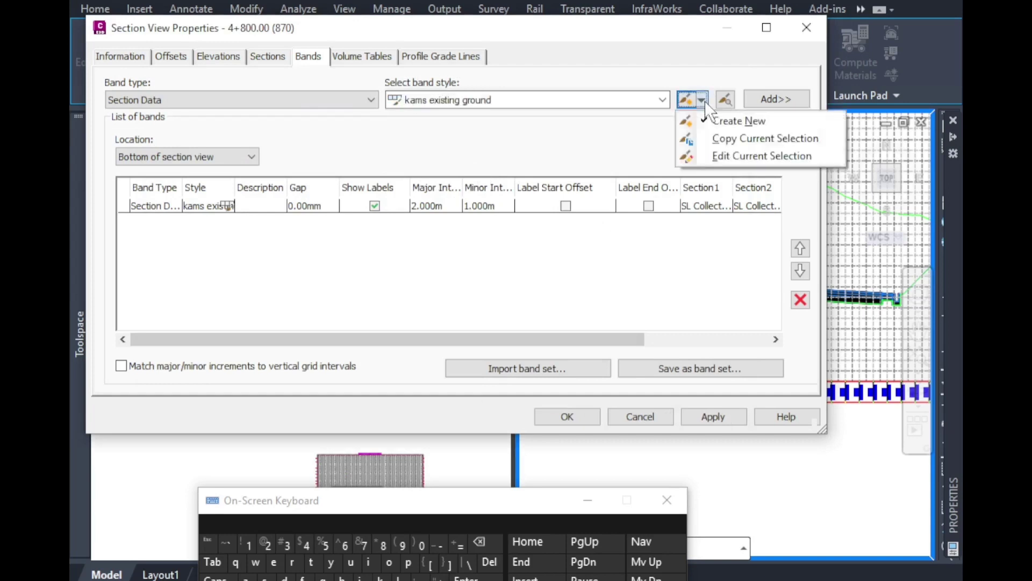
left_click(721, 137)
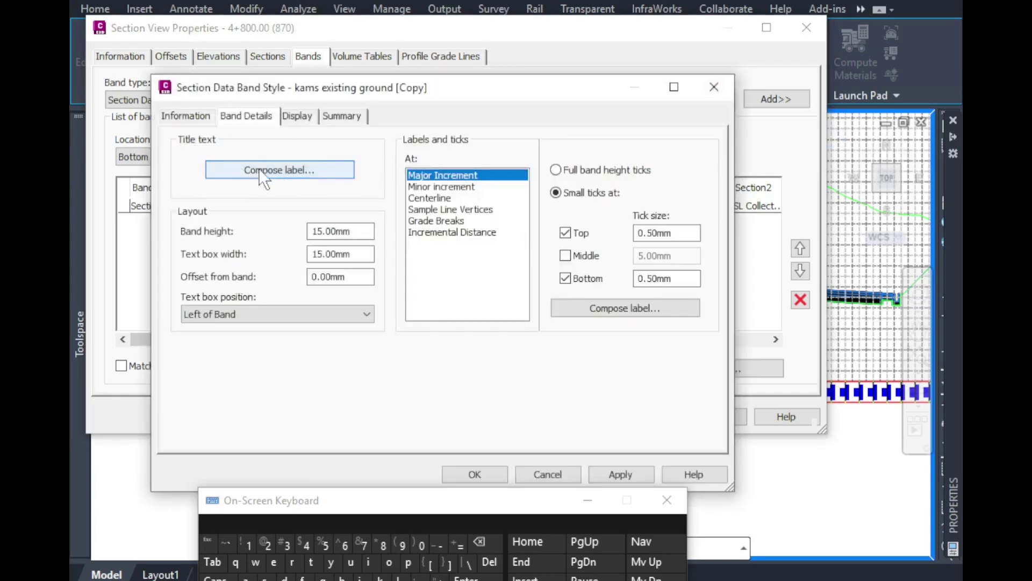
Edit the copied style's band title text contents to read DATUM LEVEL and accept the label changes.
left_click(260, 169)
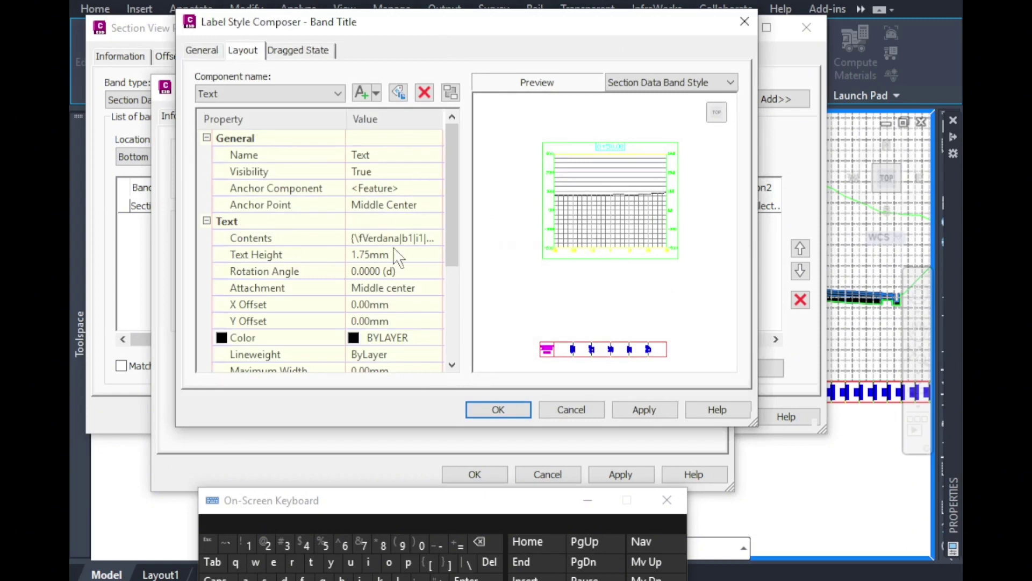
left_click(423, 240)
left_click(432, 238)
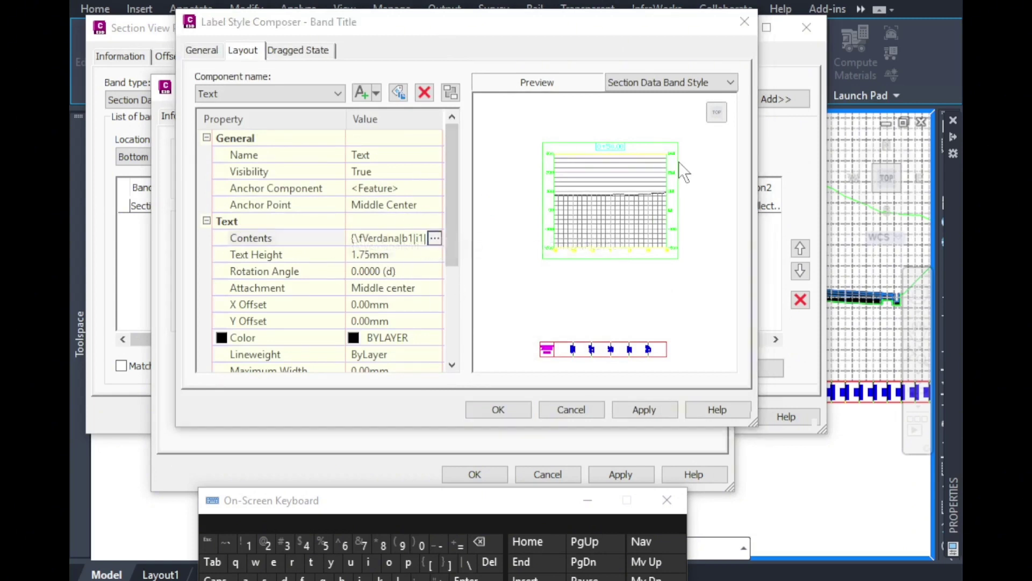
left_click(687, 169)
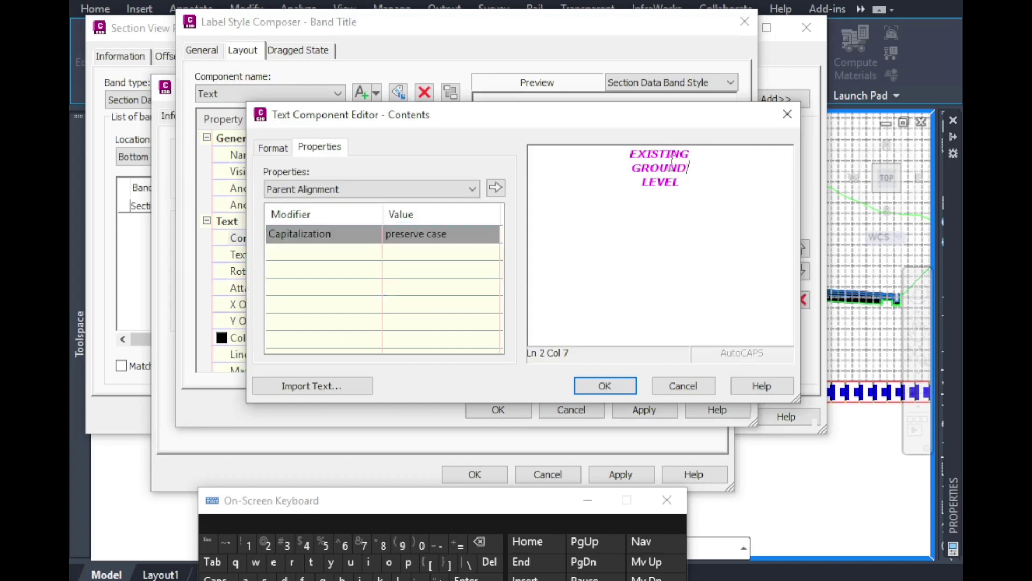
left_click_drag(687, 169, 624, 157)
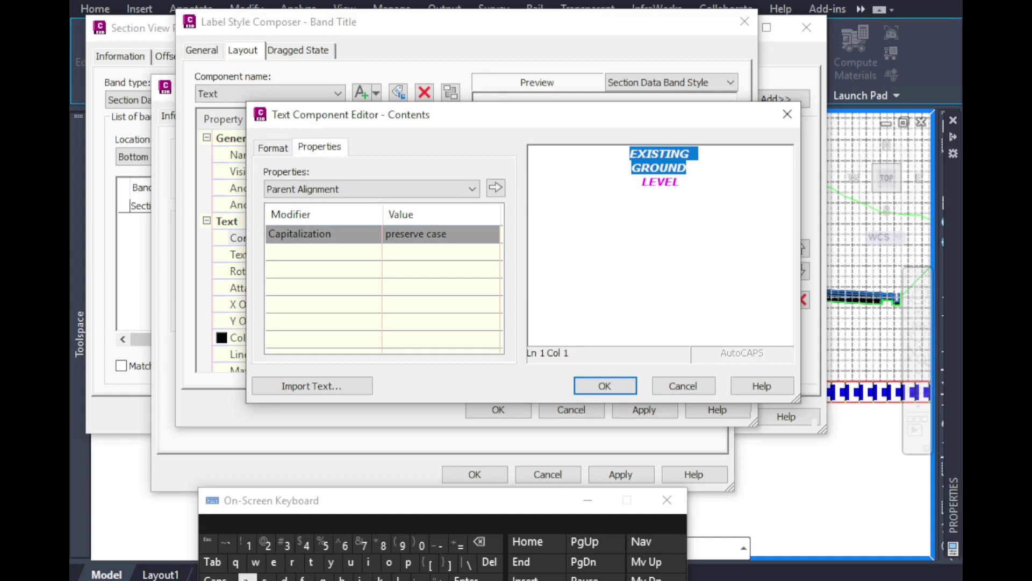
left_click(215, 578)
left_click(285, 578)
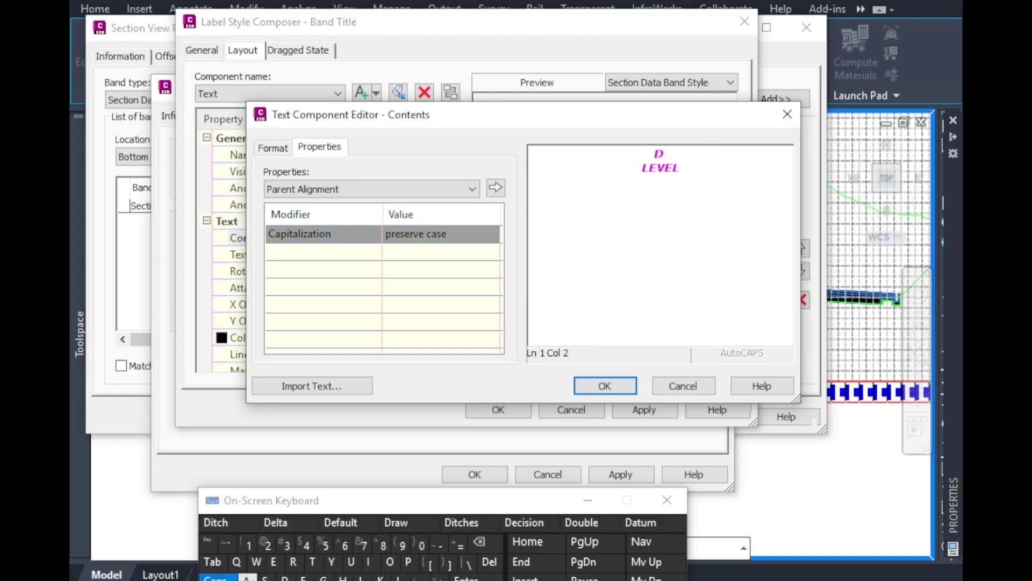
left_click(246, 578)
left_click(311, 563)
left_click(311, 563)
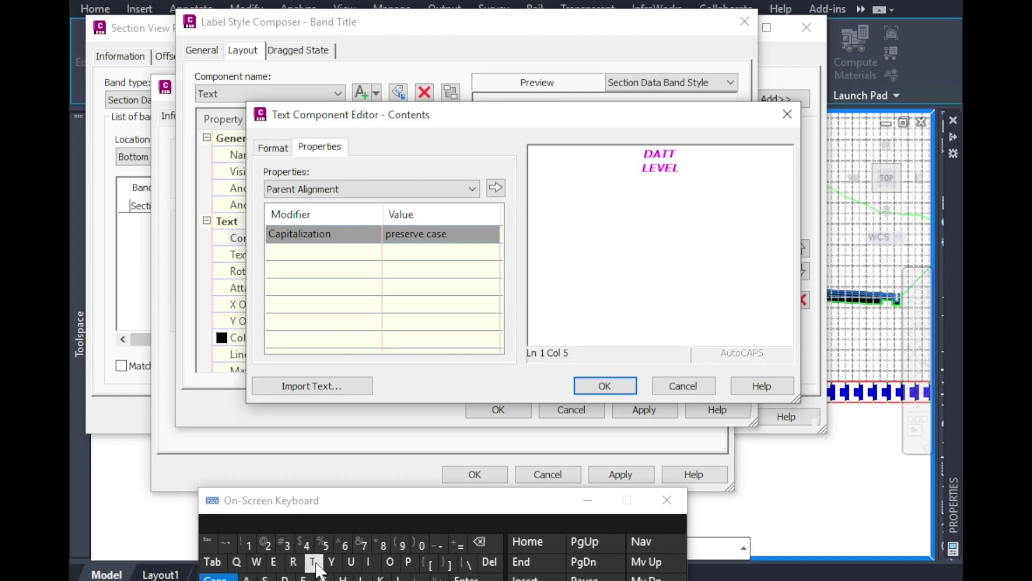
left_click(479, 541)
left_click(247, 522)
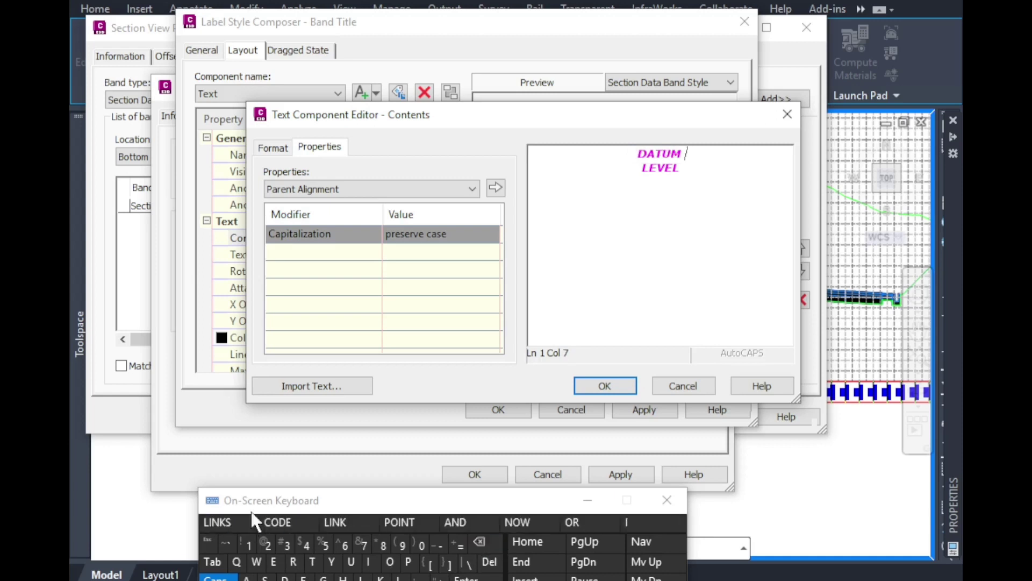
left_click(613, 386)
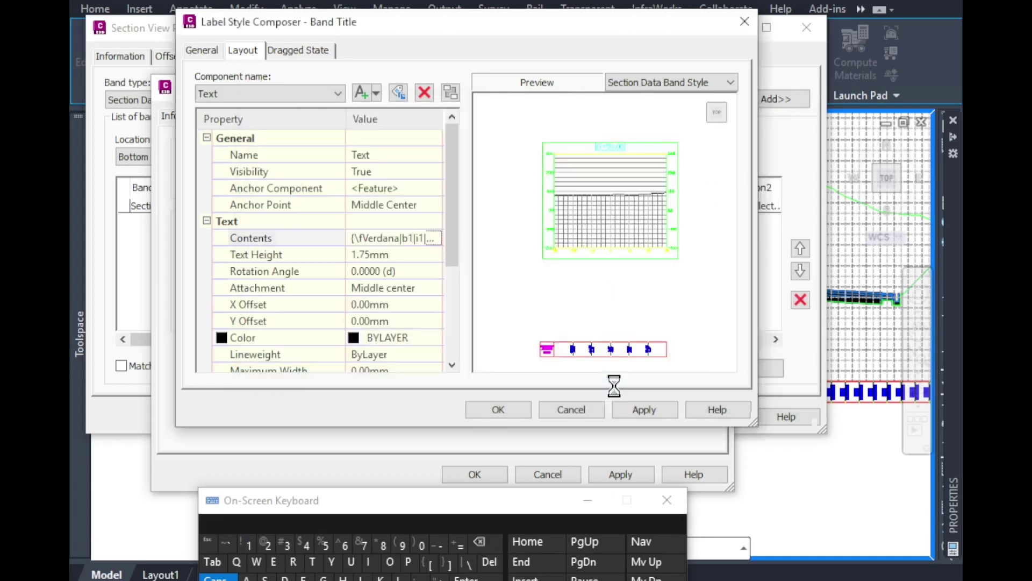
left_click(494, 414)
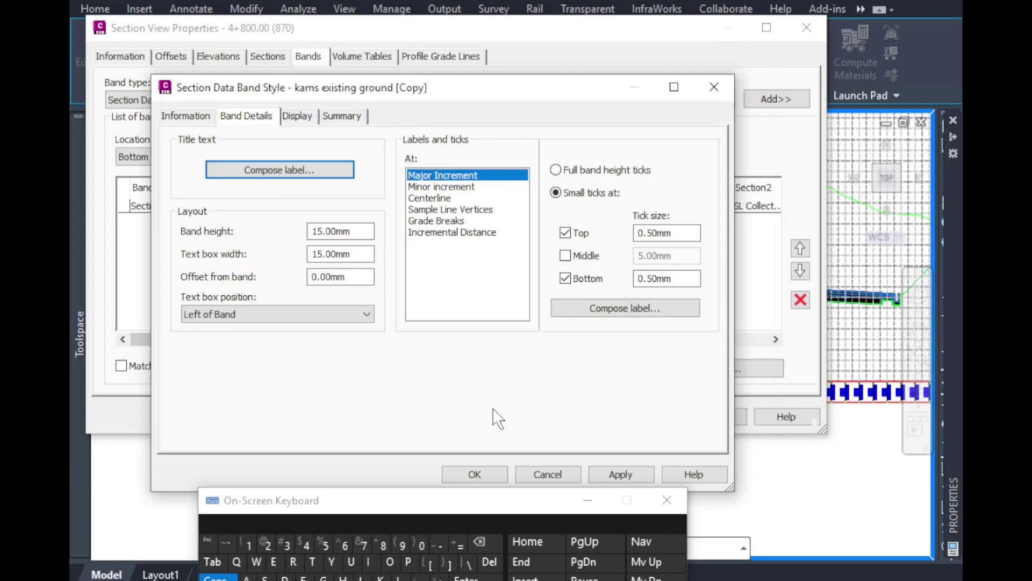
Rename the copied band style as kams Subgrade.
left_click(179, 116)
left_click_drag(297, 157, 209, 159)
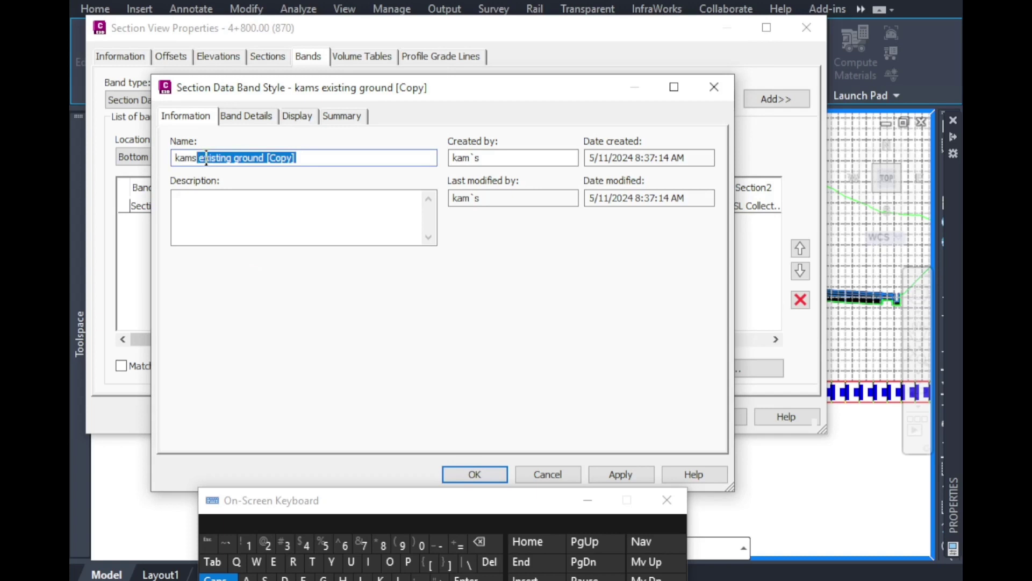
type("S")
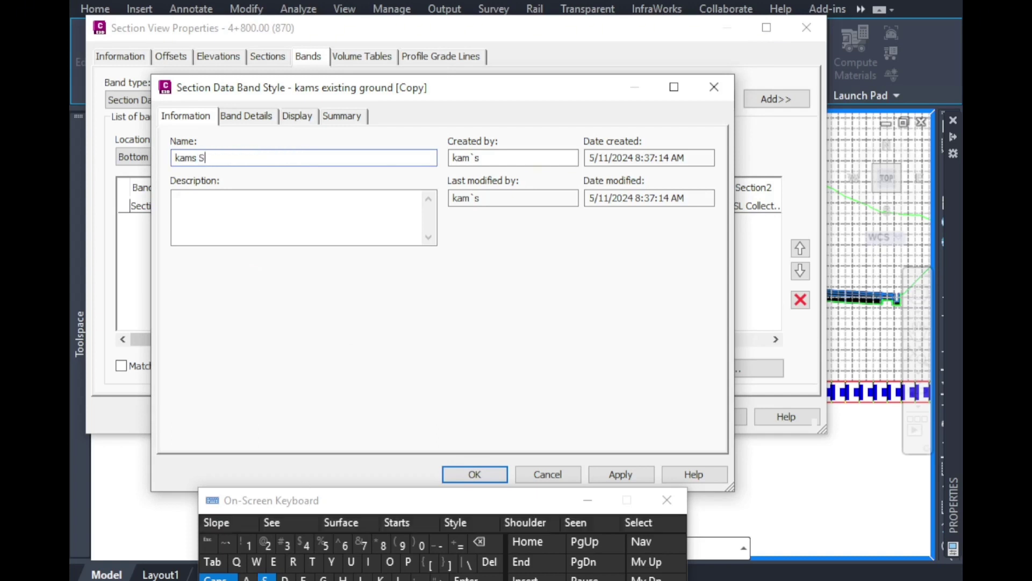
left_click(351, 562)
type("bgrade")
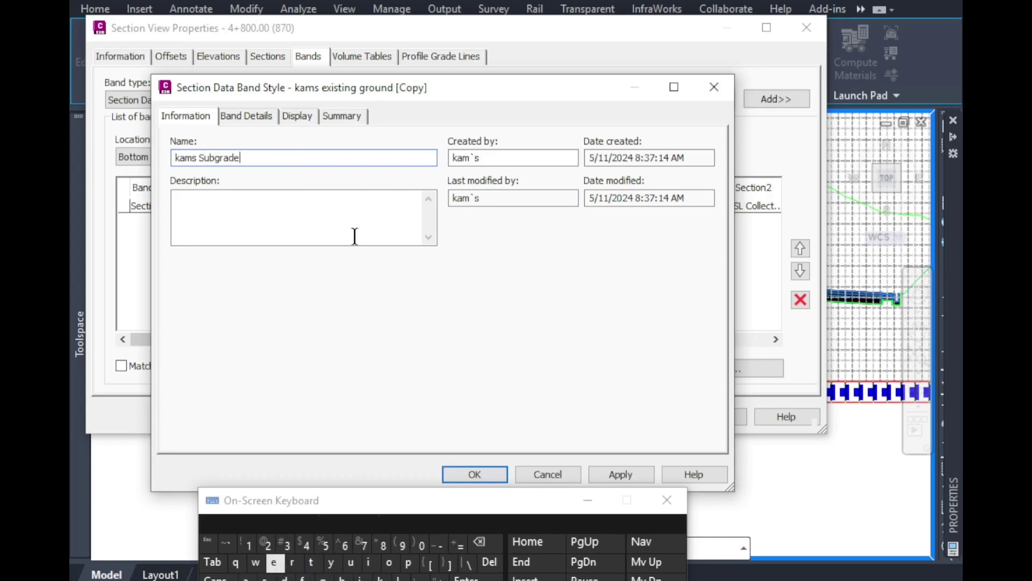
Delete all the label components from the kams Subgrade style's Major Increment label and accept the empty label.
left_click(263, 119)
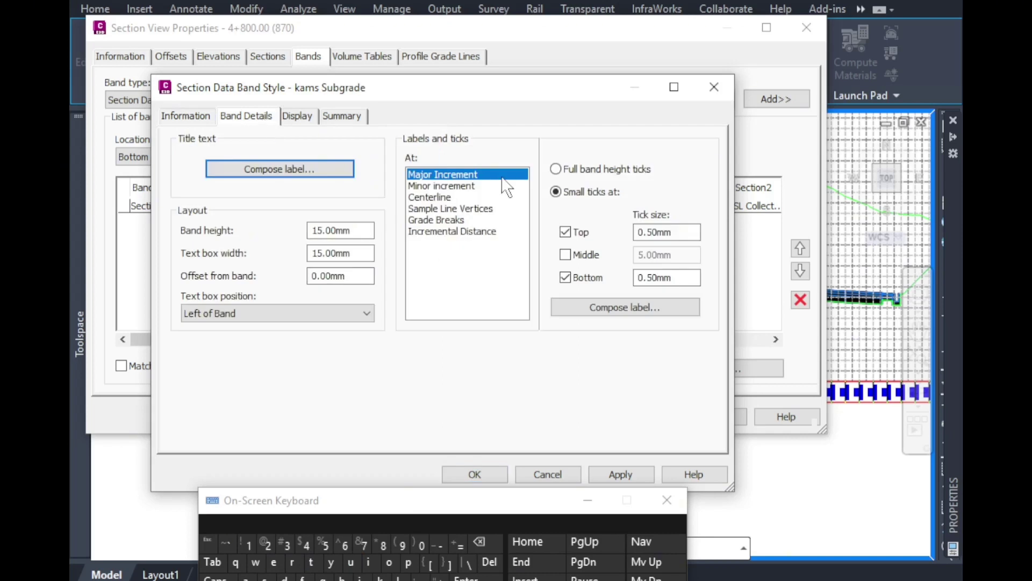
left_click(595, 306)
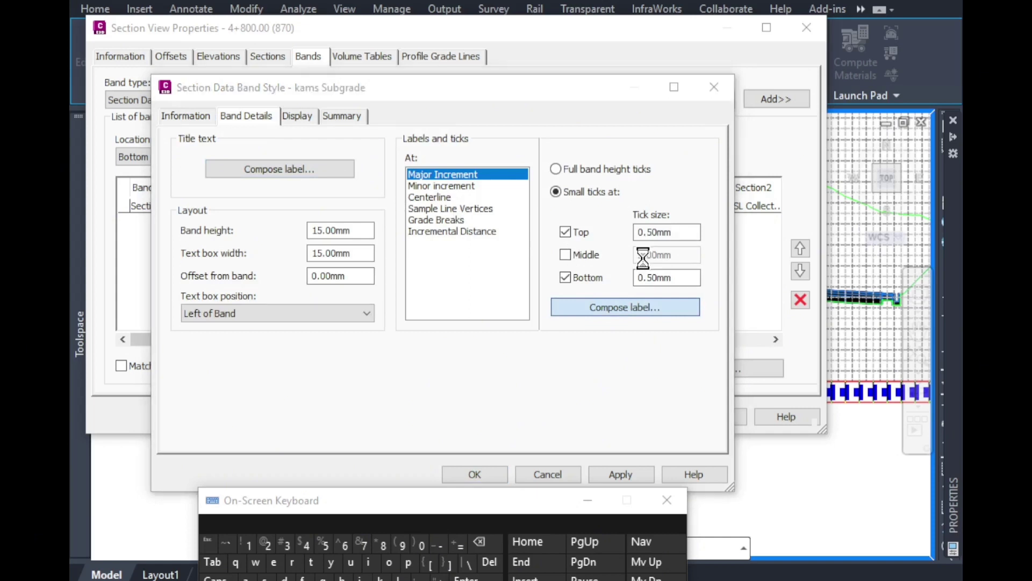
left_click(424, 92)
left_click(423, 93)
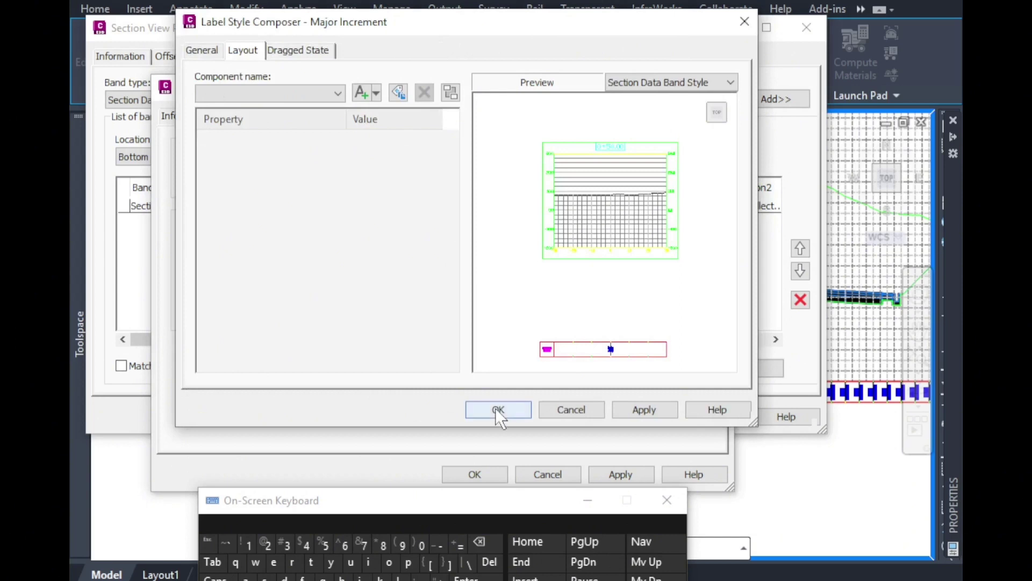
left_click(495, 409)
Check the Minor increment label's composition and the tick settings for Centerline, Sample Line Vertices, Grade Breaks and Incremental Distance.
left_click(449, 187)
left_click(578, 307)
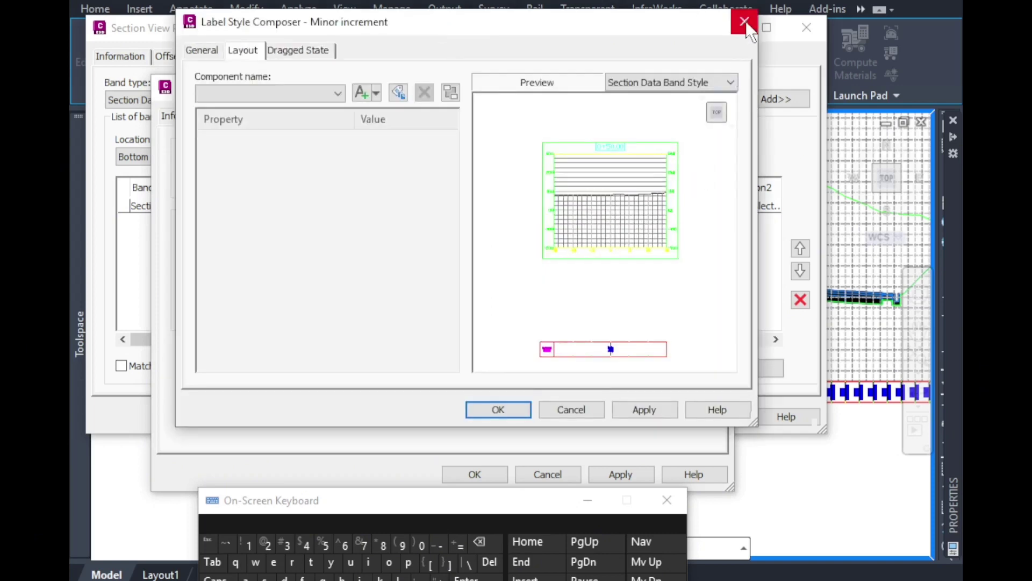
left_click(742, 21)
left_click(435, 196)
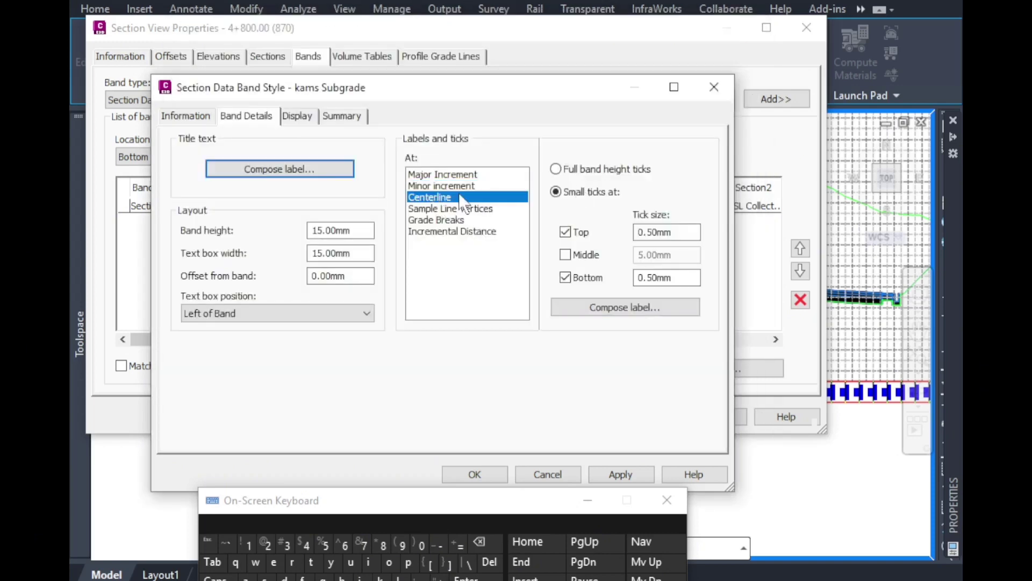
left_click(444, 208)
left_click(449, 220)
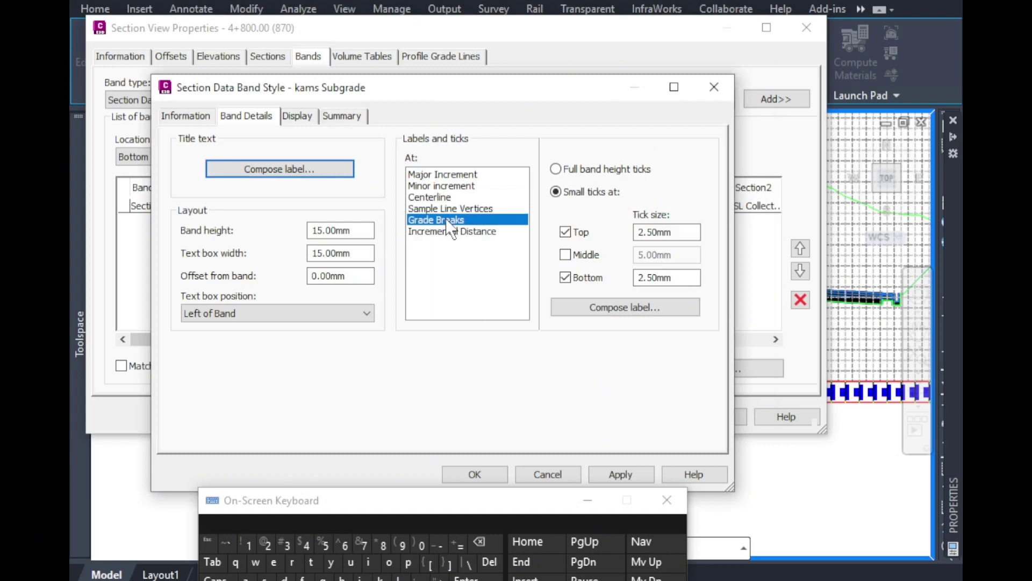
left_click(468, 231)
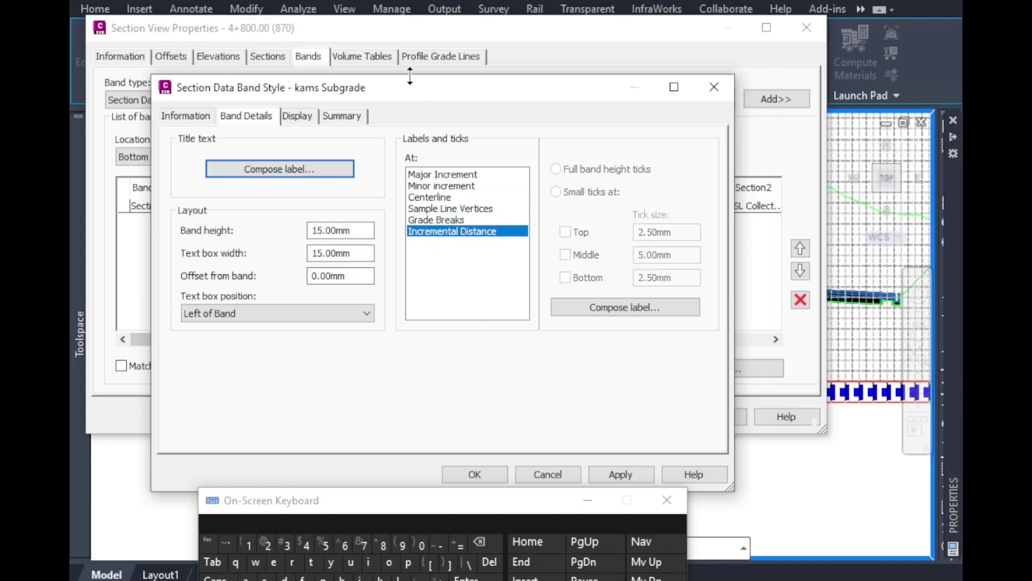
Hide the labels at major increments, show the labels at grade breaks, and accept the kams Subgrade band style.
left_click(302, 120)
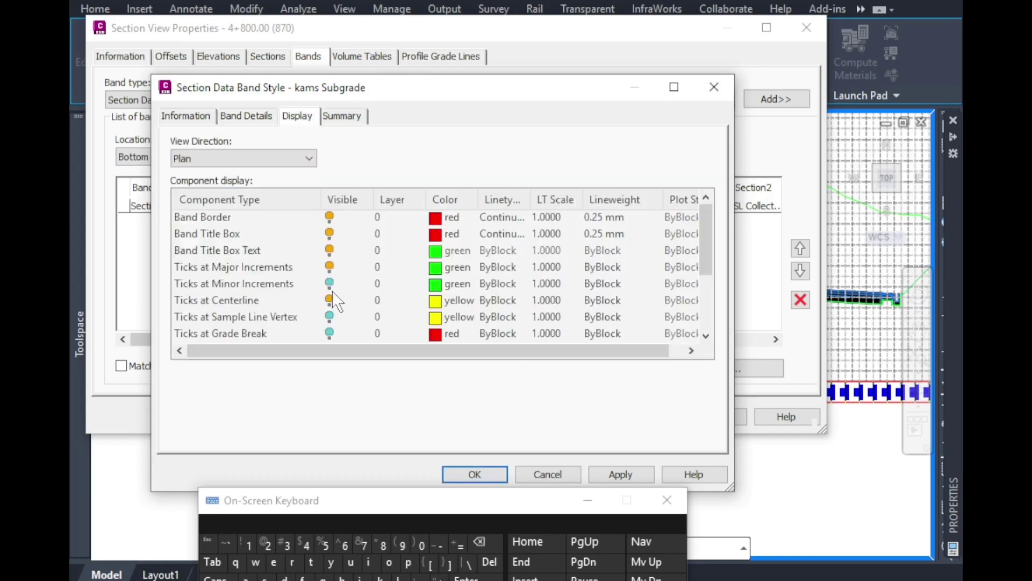
scroll(707, 344, "down", 2)
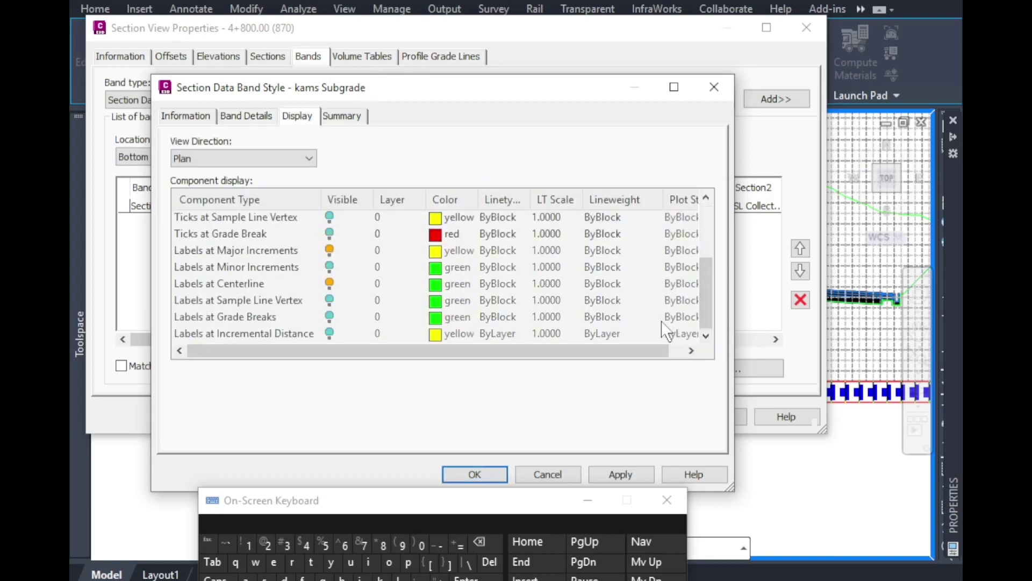
left_click(331, 250)
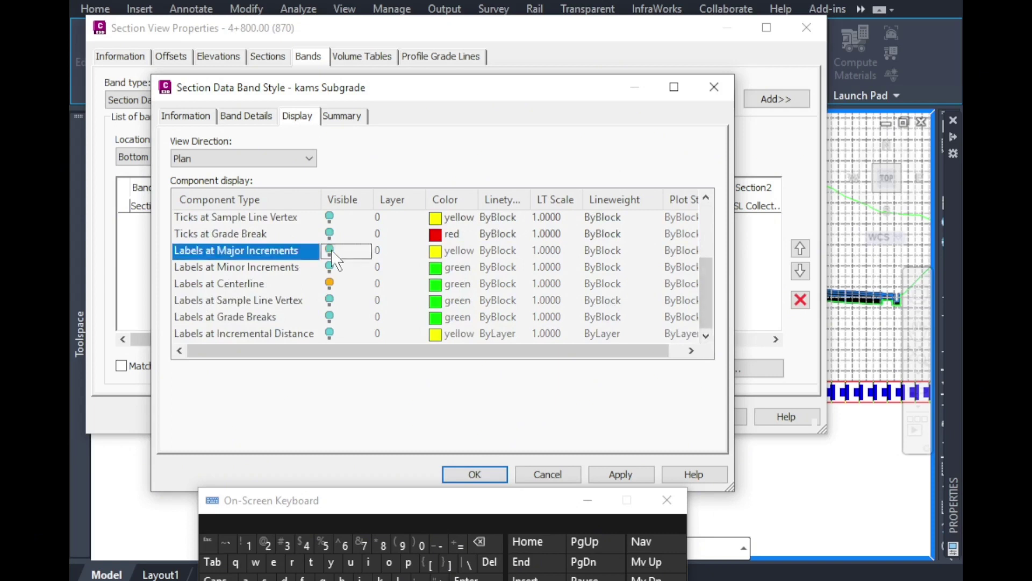
left_click(330, 316)
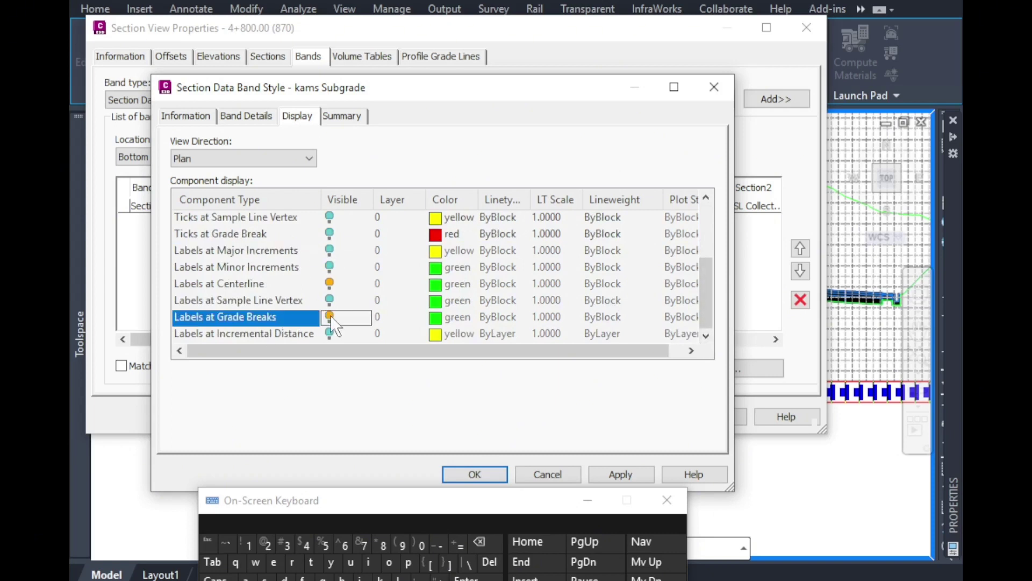
left_click(474, 475)
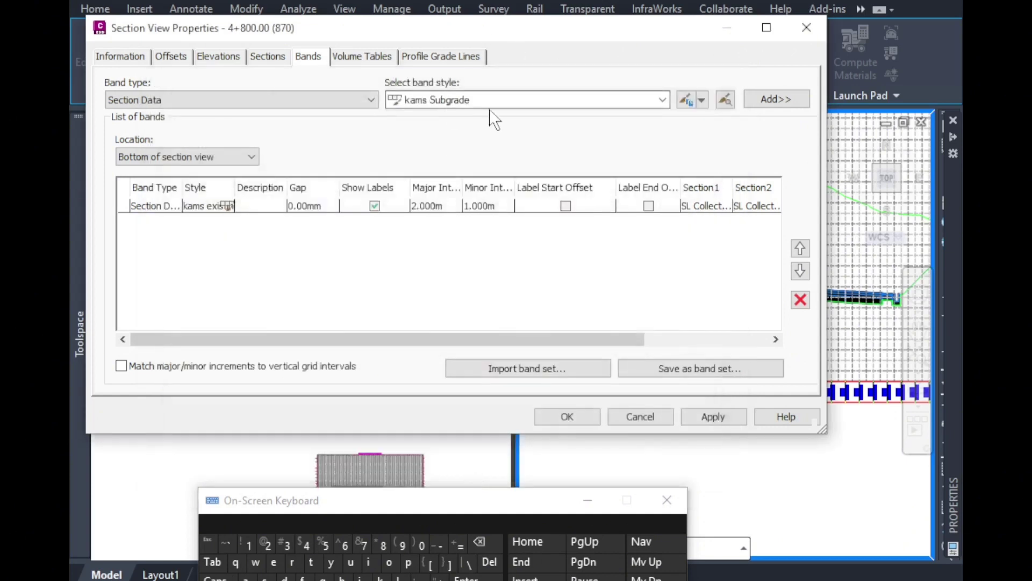
Add the kams Subgrade band below the section view and set its gap to 0 mm.
left_click(785, 106)
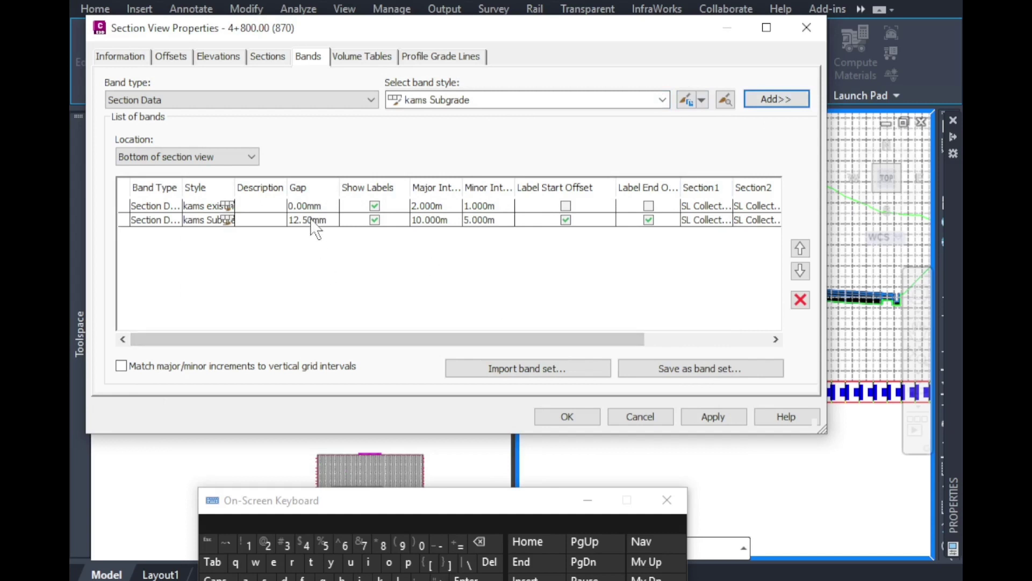
left_click_drag(349, 333, 370, 333)
double_click(292, 223)
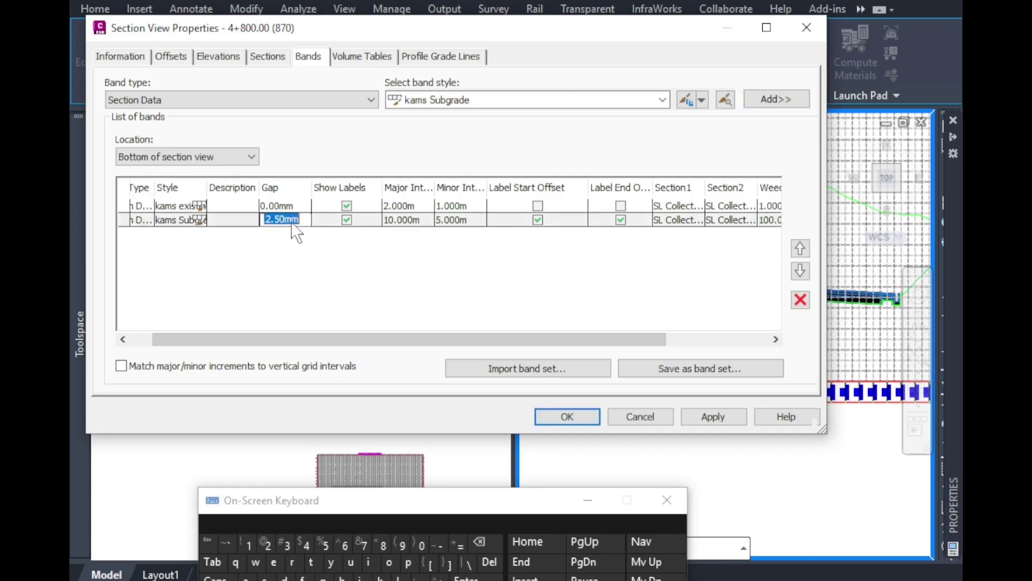
left_click(419, 546)
left_click(427, 309)
Assign the Kams Surface section as both Section1 and Section2 of the existing ground band.
left_click_drag(467, 340, 566, 343)
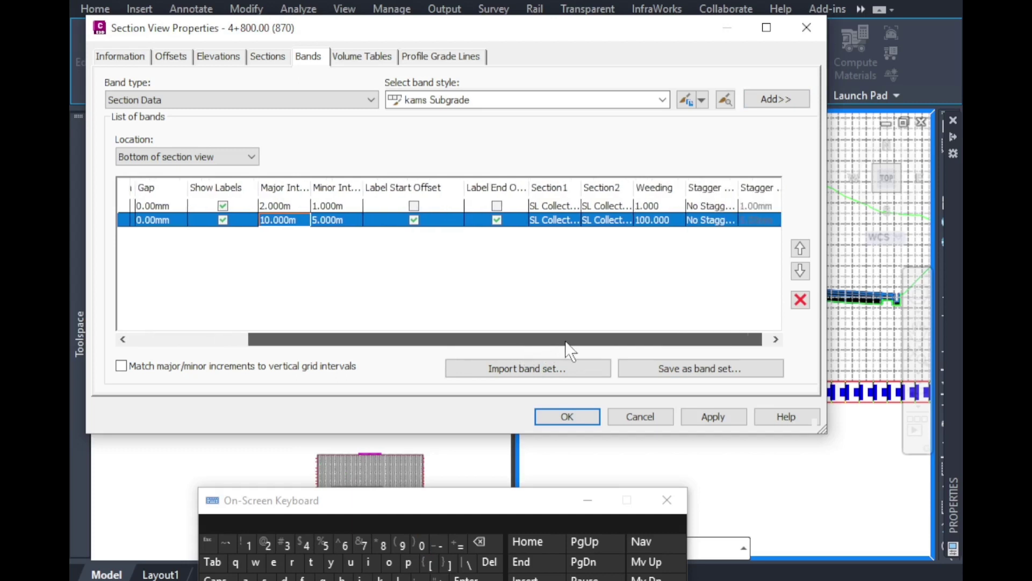
left_click(548, 206)
left_click(547, 209)
left_click(546, 224)
left_click(615, 208)
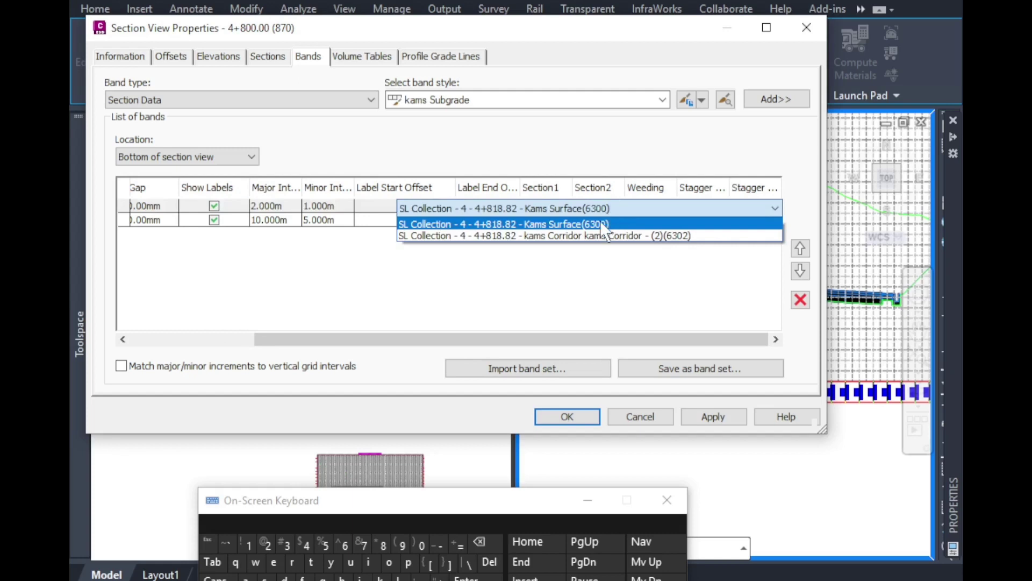
left_click(601, 221)
Assign the kams Corridor - (2) surface section as Section1 and Section2 of the kams Subgrade band.
left_click(559, 219)
left_click(551, 242)
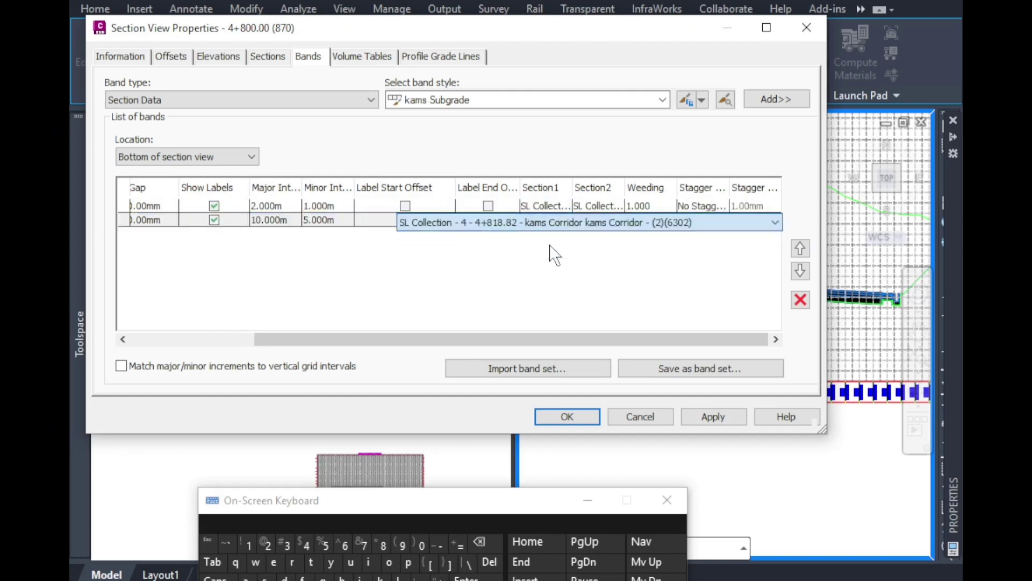
left_click(607, 221)
left_click(598, 243)
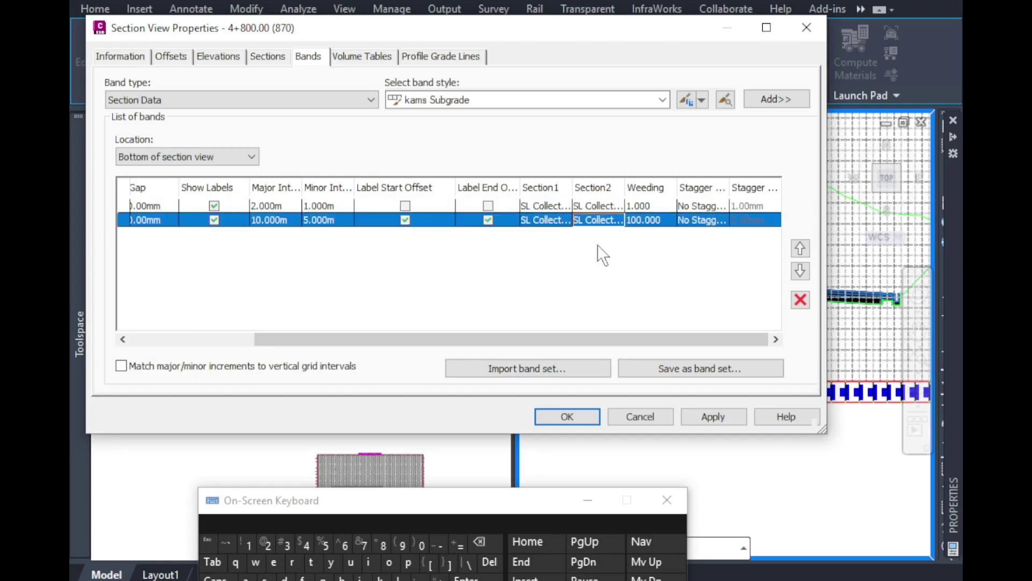
Stagger the kams Subgrade band's labels on both sides, with weeding 1 and a stagger height of 1 mm.
left_click(702, 221)
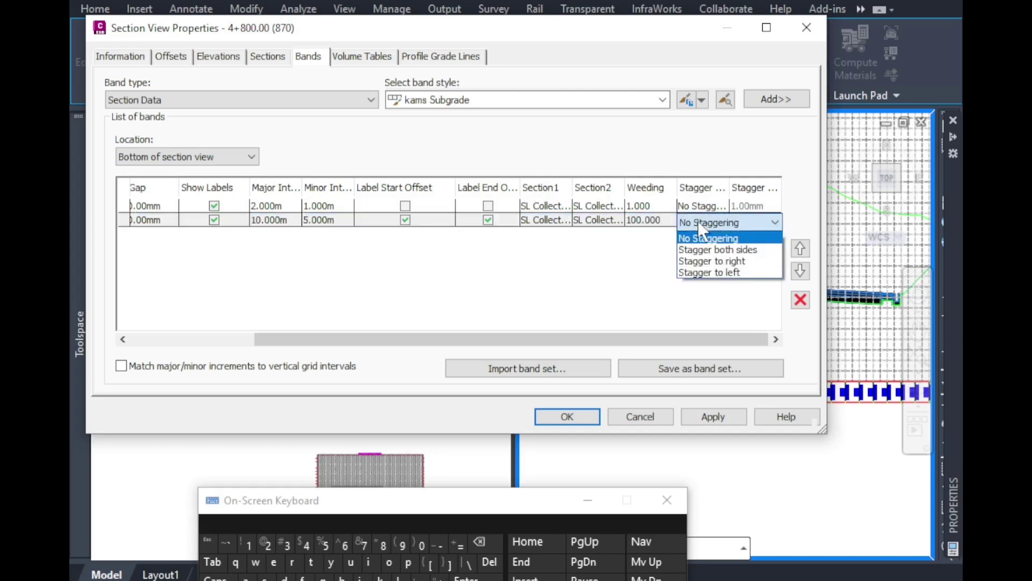
left_click(703, 254)
left_click(648, 219)
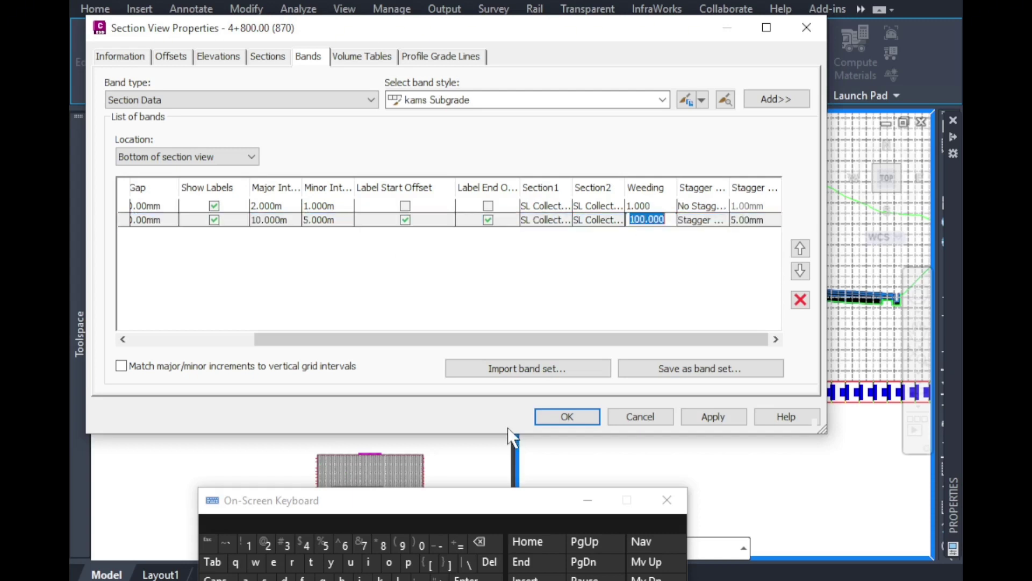
left_click(248, 543)
left_click(756, 221)
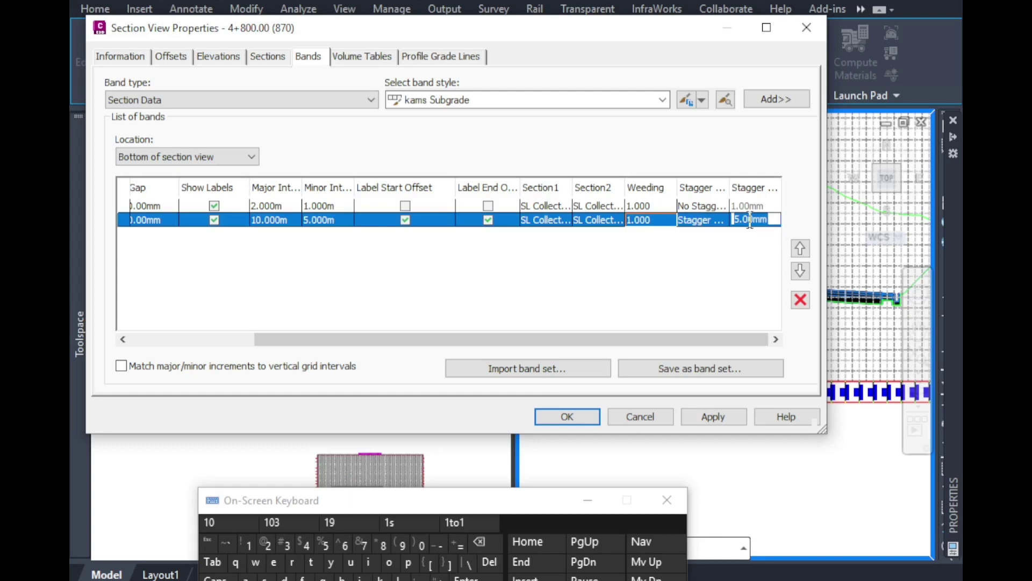
left_click(249, 544)
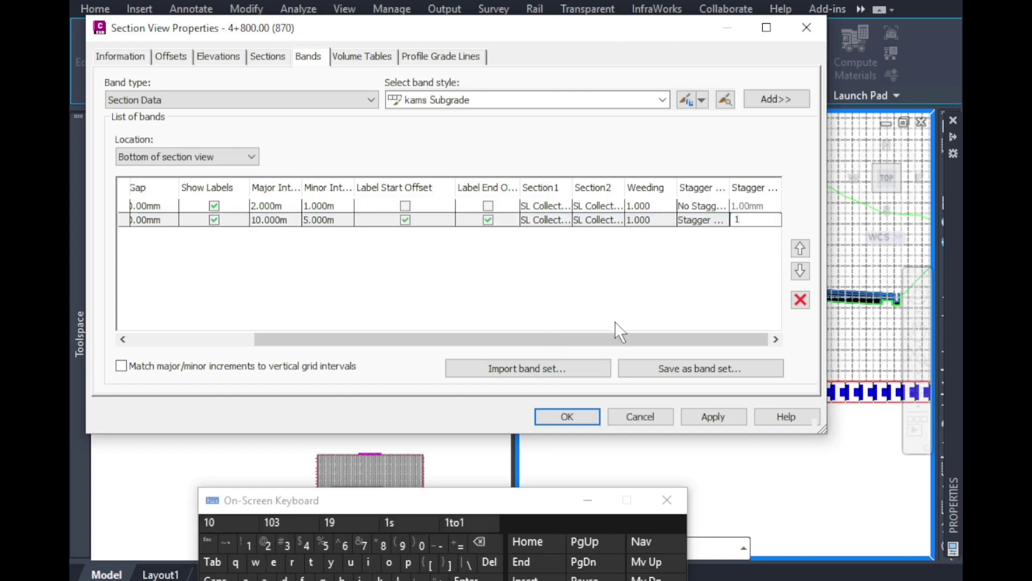
Set the kams Subgrade band's weeding to 2 and stagger height to 2 mm, and accept the section view properties.
left_click(645, 221)
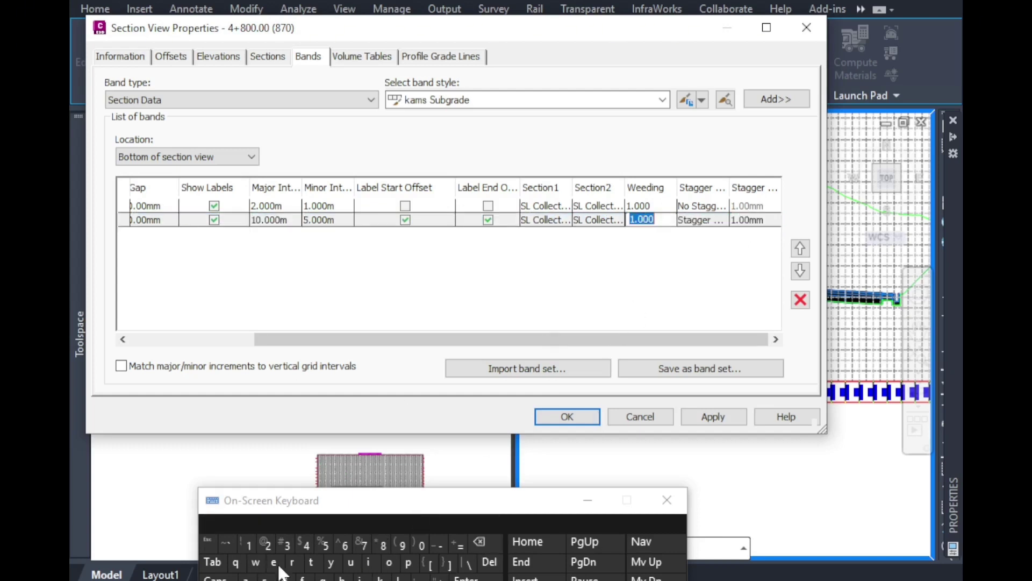
left_click(267, 545)
left_click(759, 222)
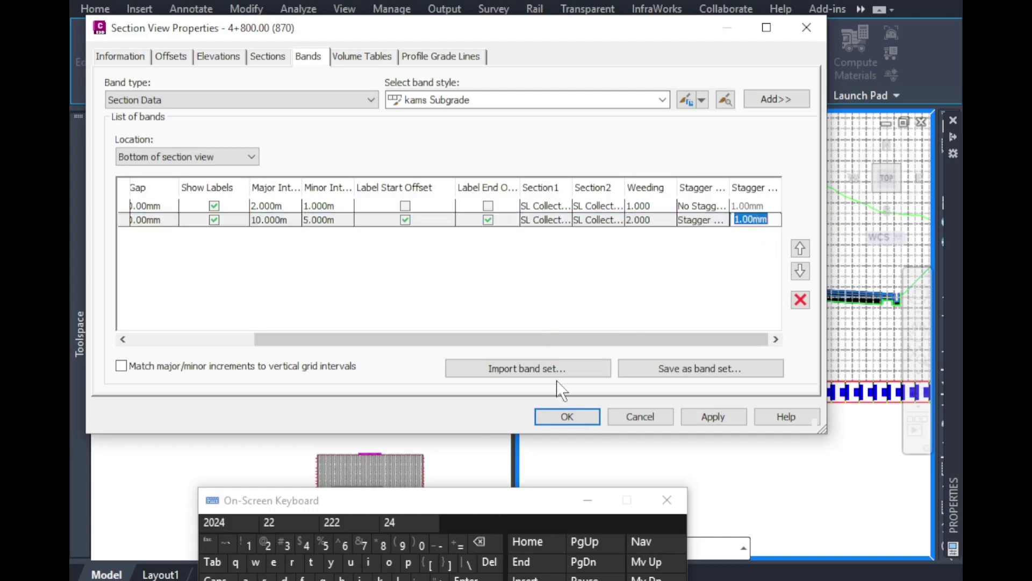
left_click(266, 545)
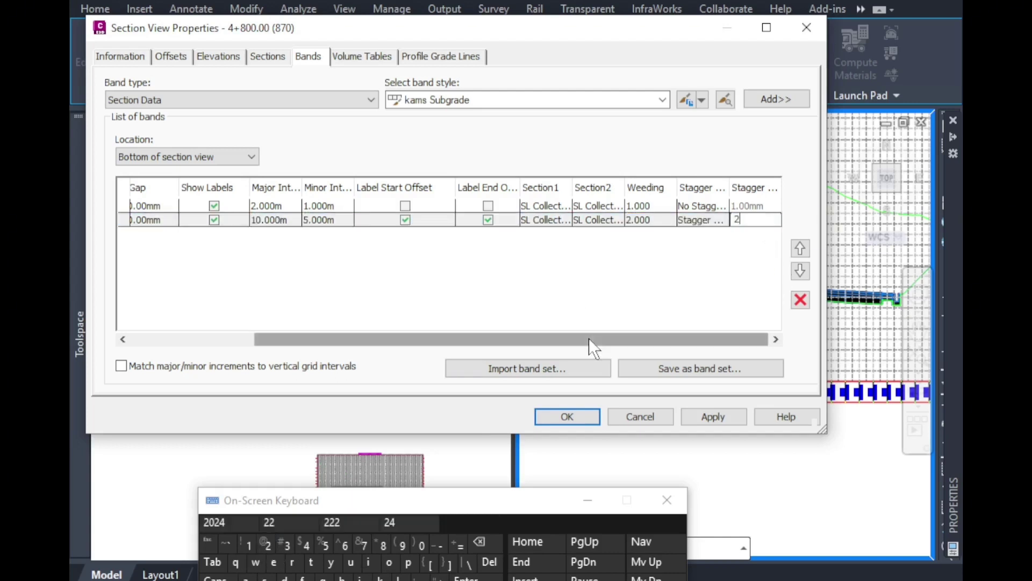
left_click(566, 416)
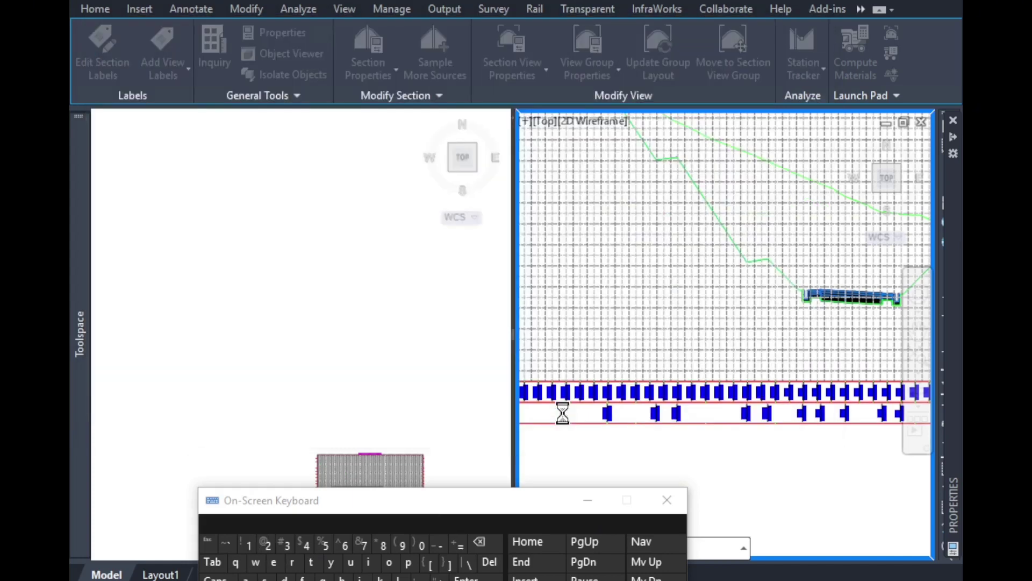
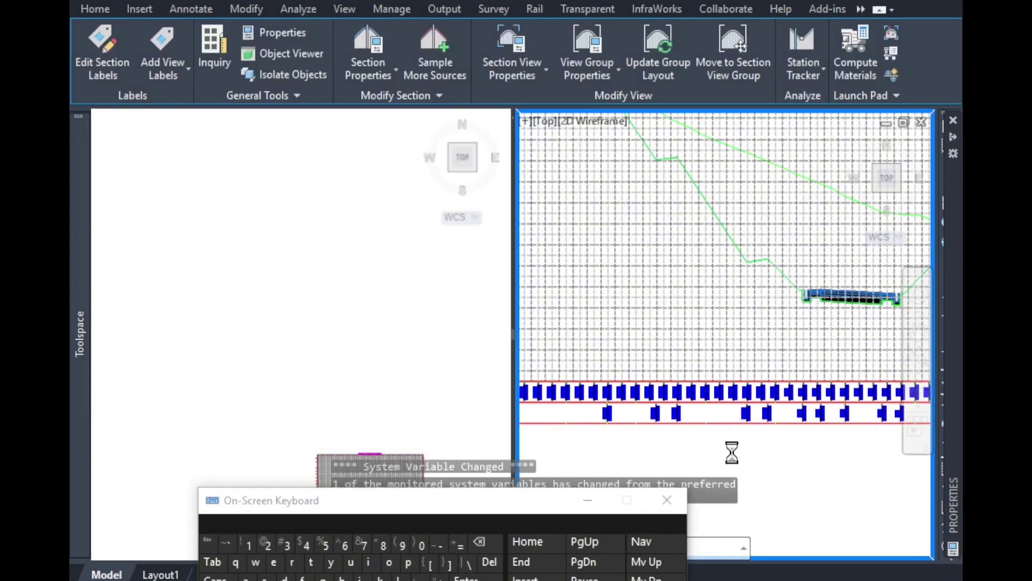
Examine the offset and elevation labels in both bands against the ground line, side slopes and road cross section above.
scroll(709, 425, "up", 5)
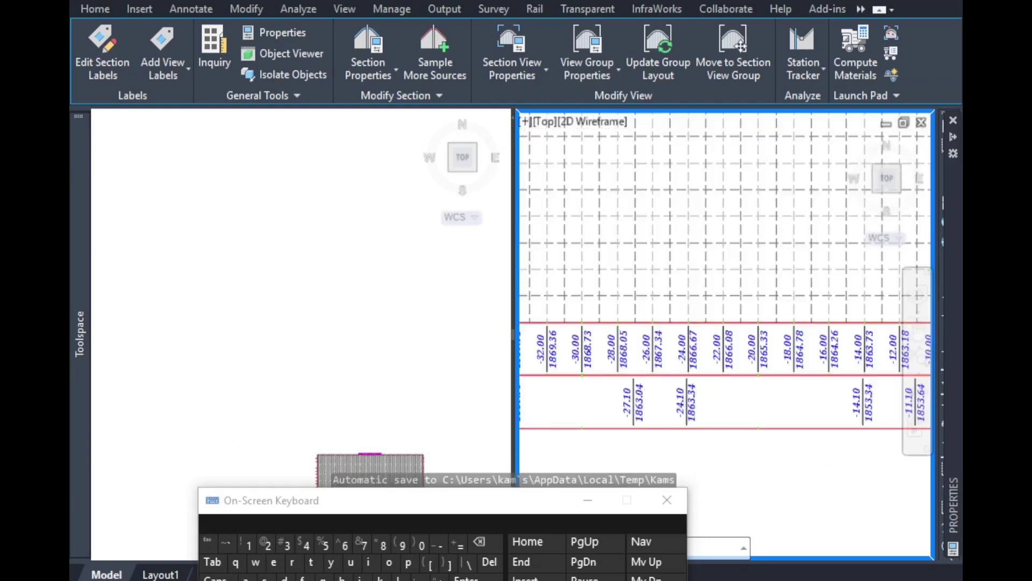
left_click(809, 439)
scroll(607, 399, "down", 2)
left_click(624, 404)
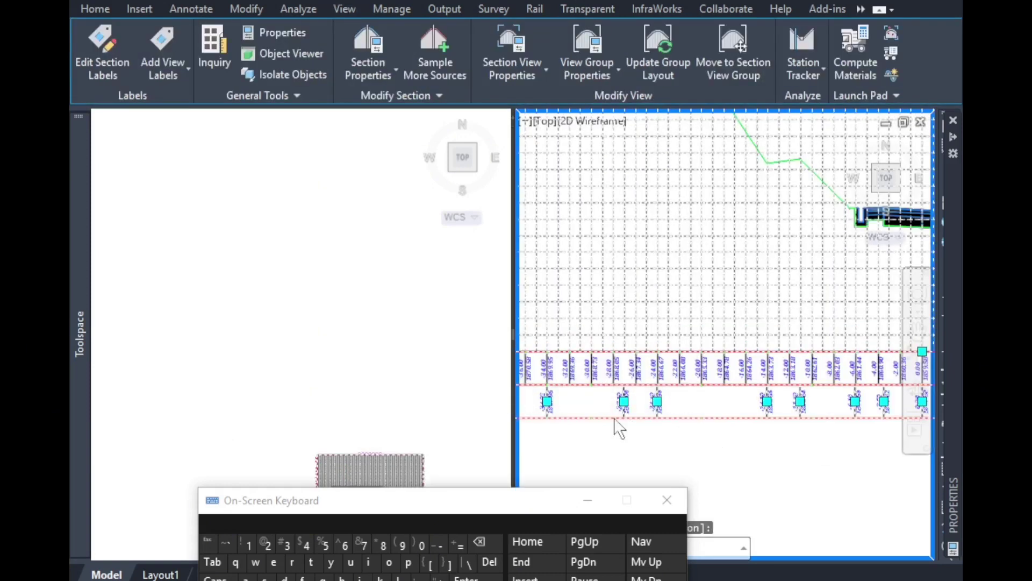
left_click(205, 539)
scroll(737, 283, "up", 2)
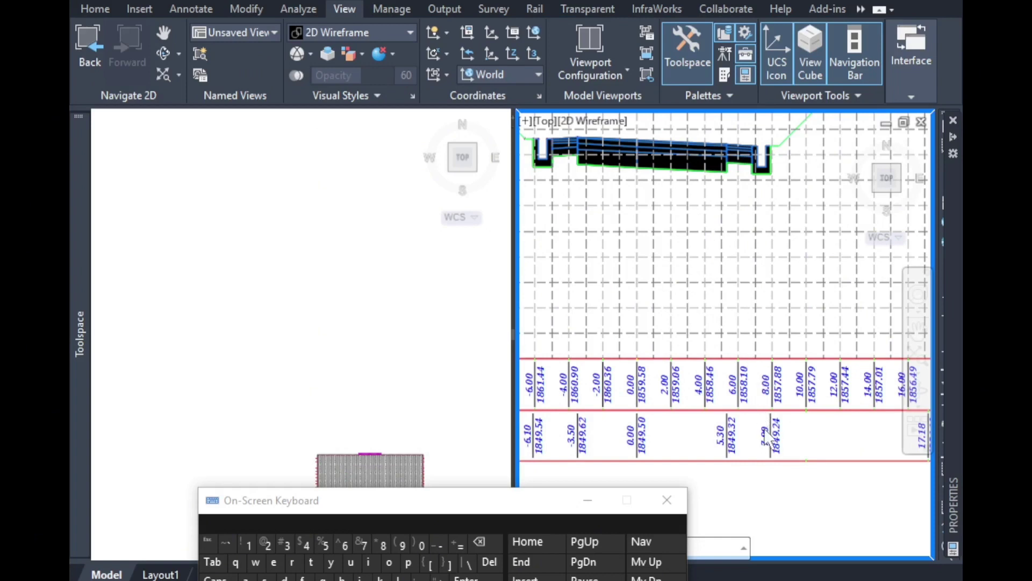
scroll(772, 437, "up", 2)
scroll(728, 440, "down", 2)
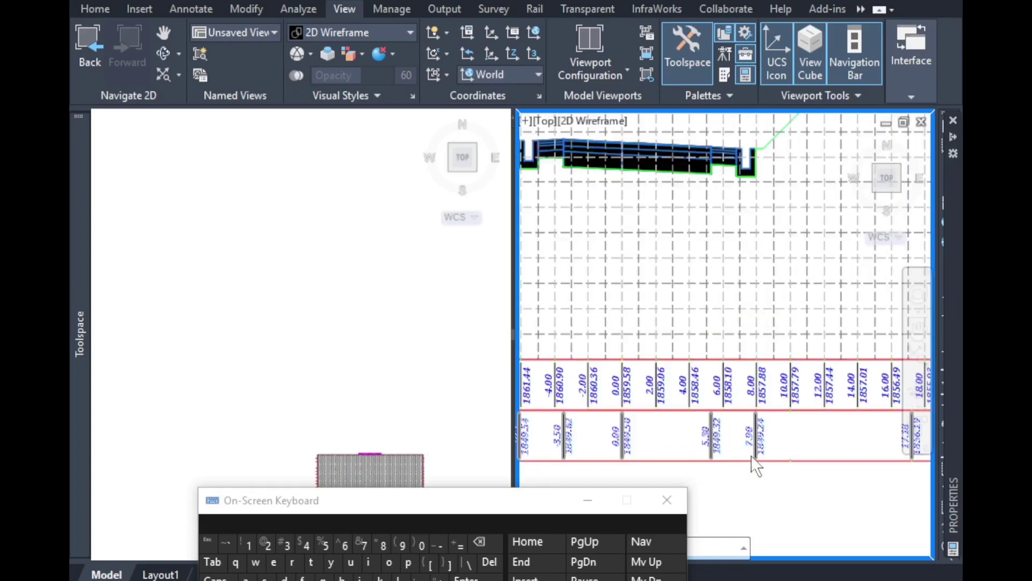
scroll(769, 455, "down", 2)
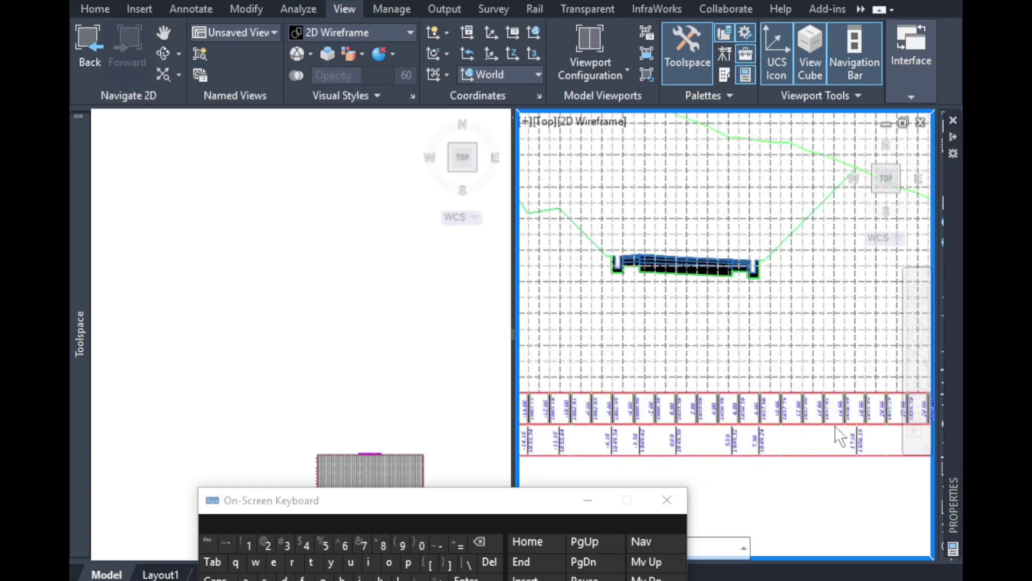
scroll(856, 446, "up", 3)
scroll(887, 438, "down", 3)
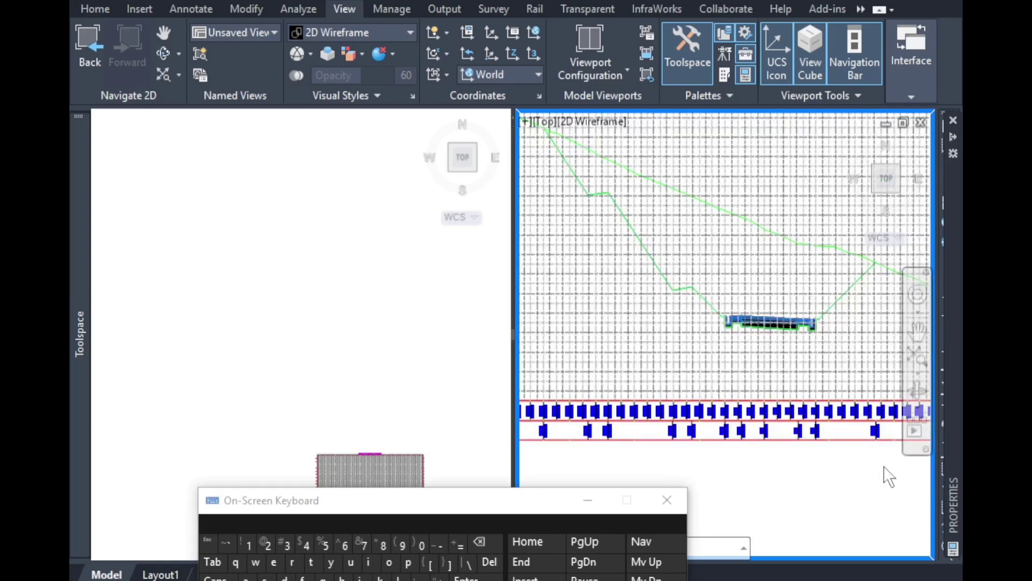
scroll(699, 307, "up", 2)
scroll(708, 319, "down", 2)
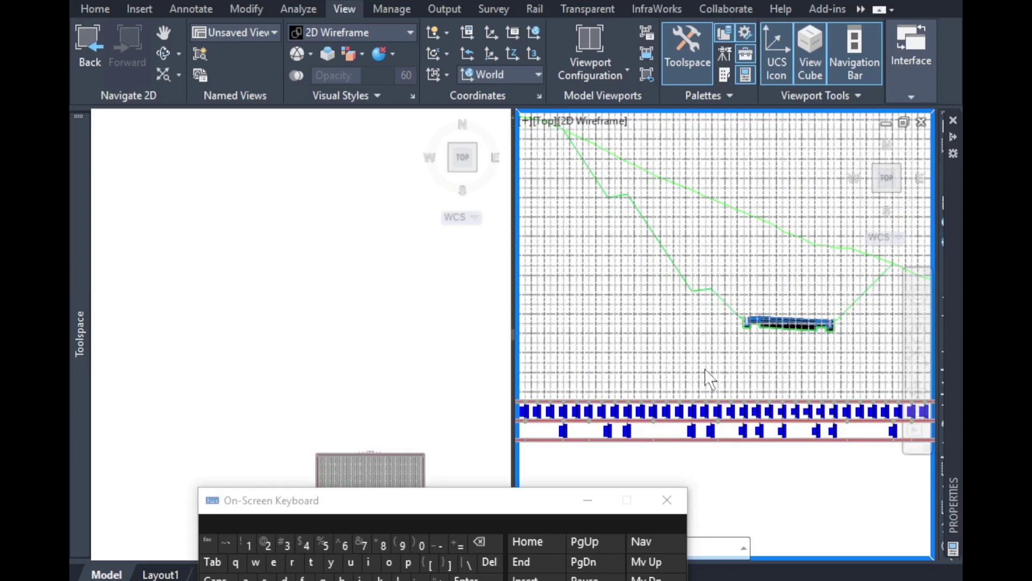
scroll(703, 437, "up", 2)
scroll(742, 469, "down", 2)
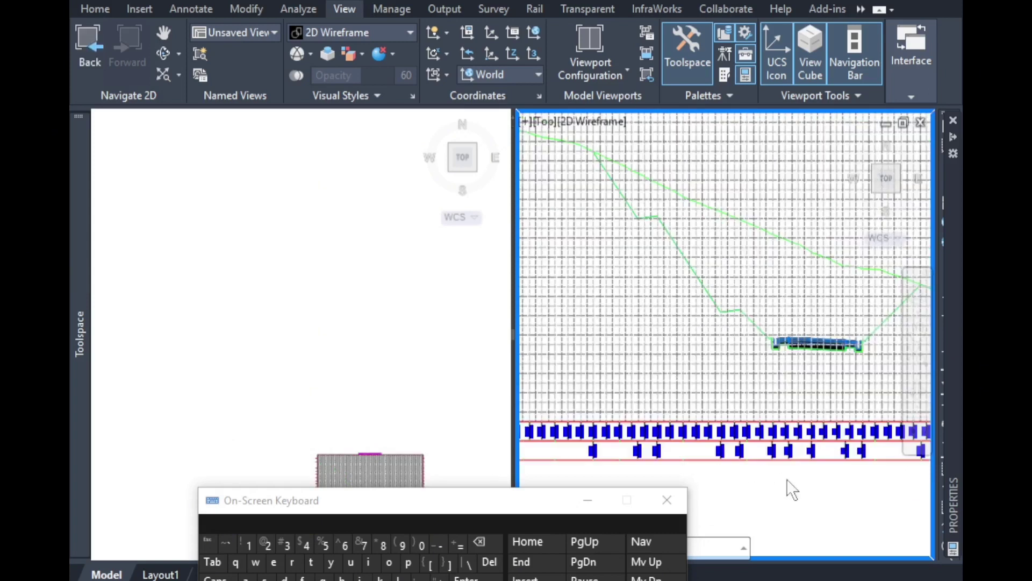
scroll(639, 230, "up", 2)
scroll(645, 236, "down", 3)
scroll(659, 379, "up", 3)
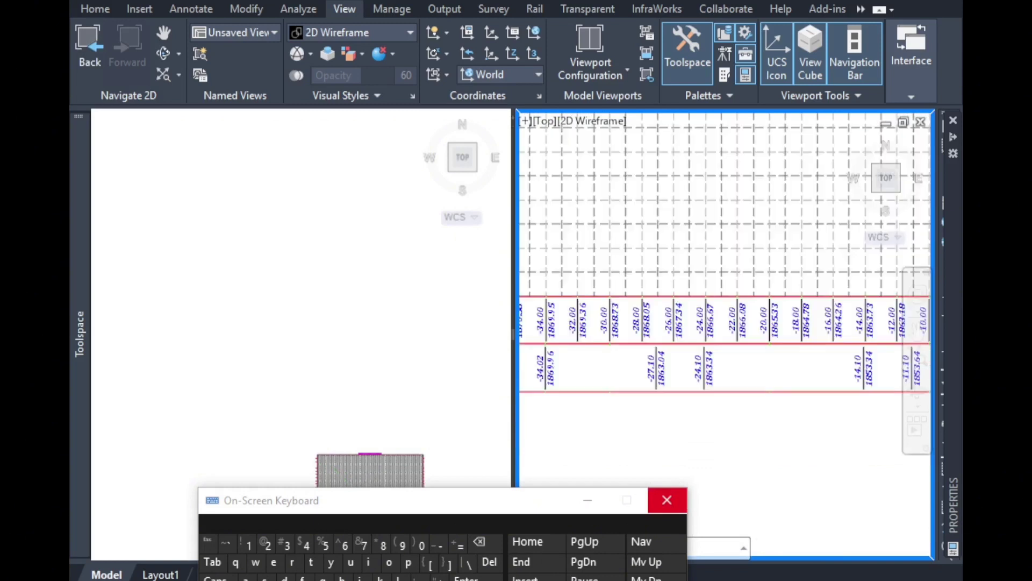
scroll(774, 474, "down", 3)
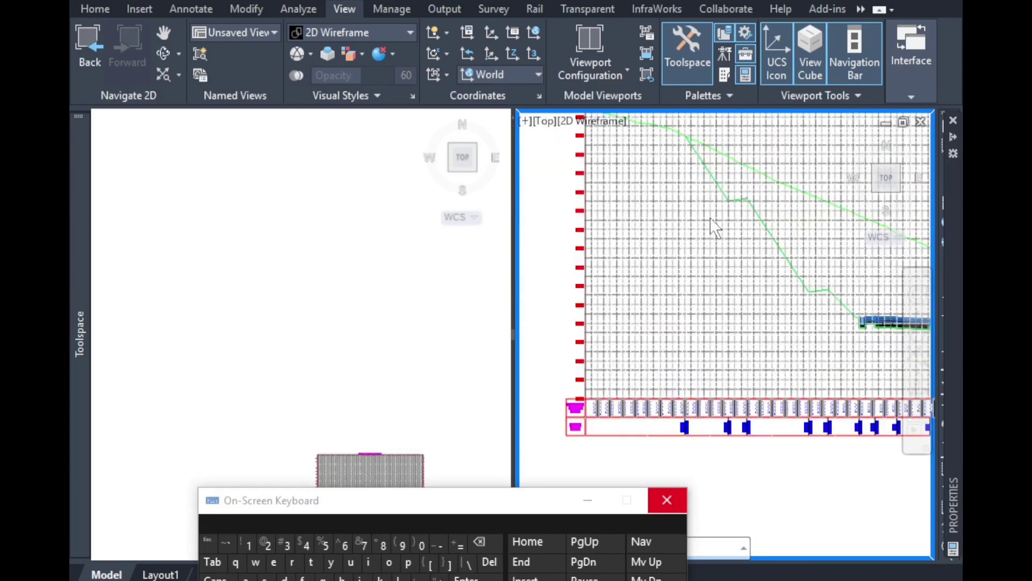
scroll(740, 260, "up", 1)
scroll(724, 299, "down", 1)
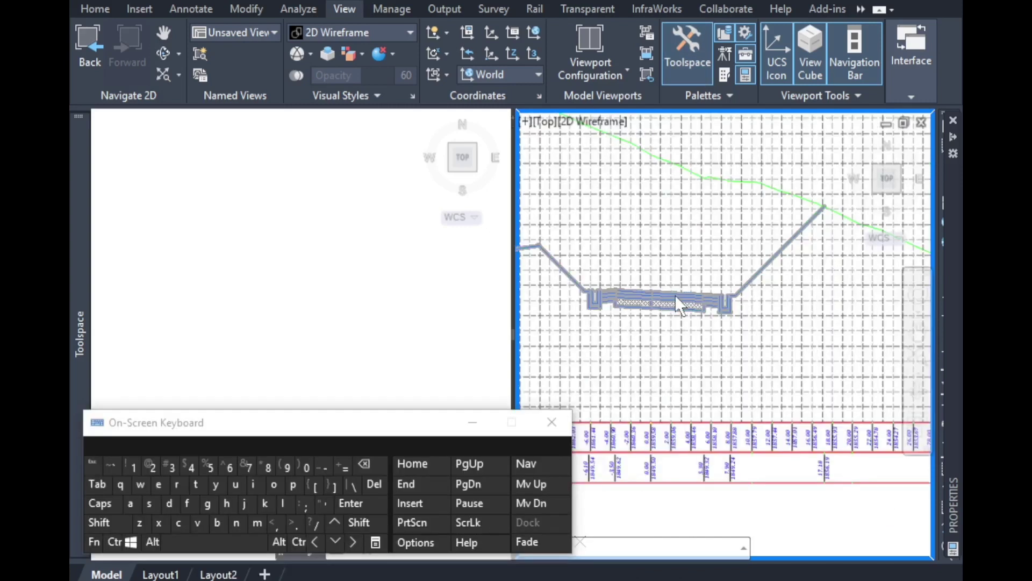
Set the corridor section's object style to Codes with Labels, accept its properties and clear the selection.
left_click(675, 295)
right_click(670, 301)
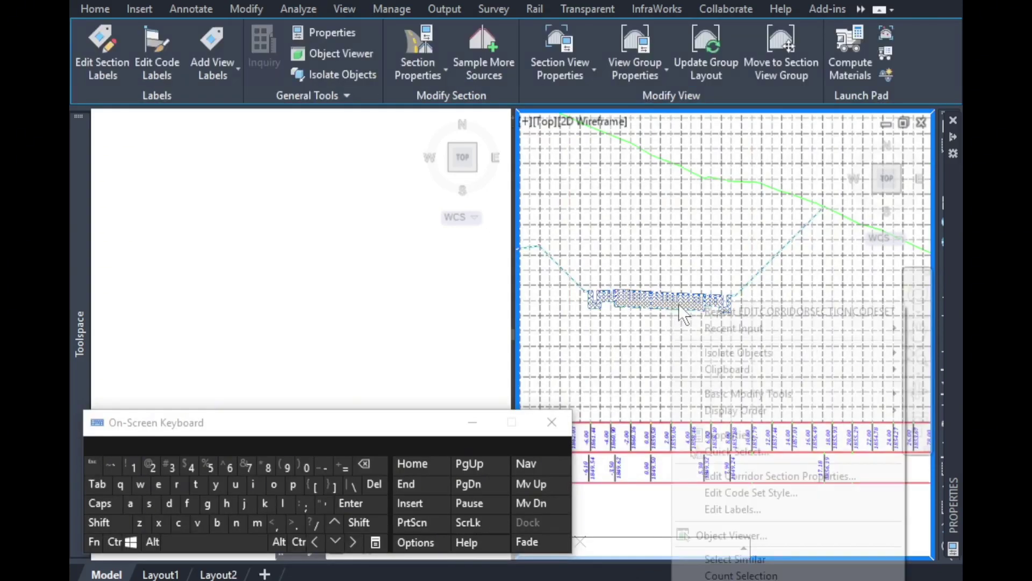
left_click(775, 477)
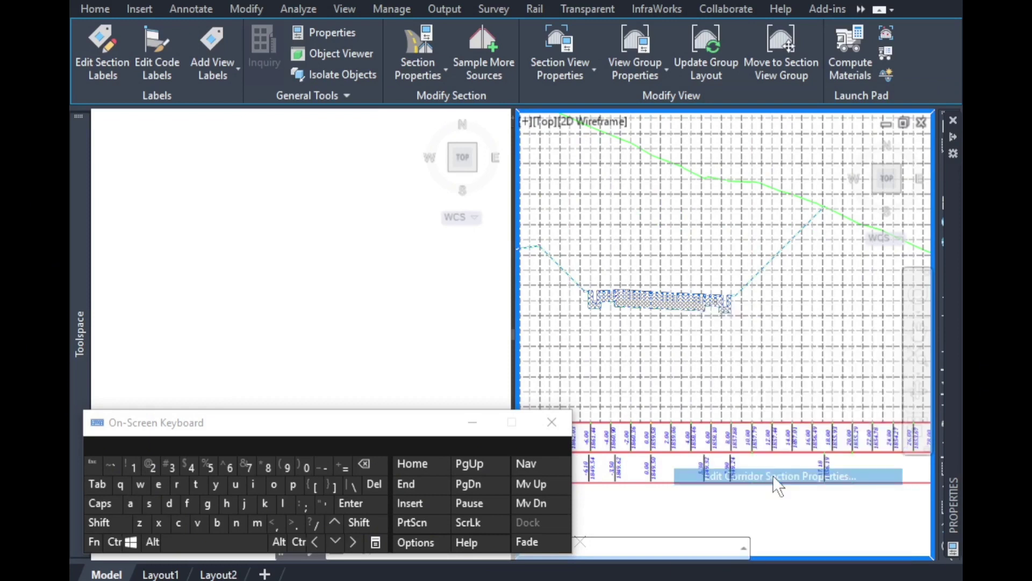
left_click(348, 221)
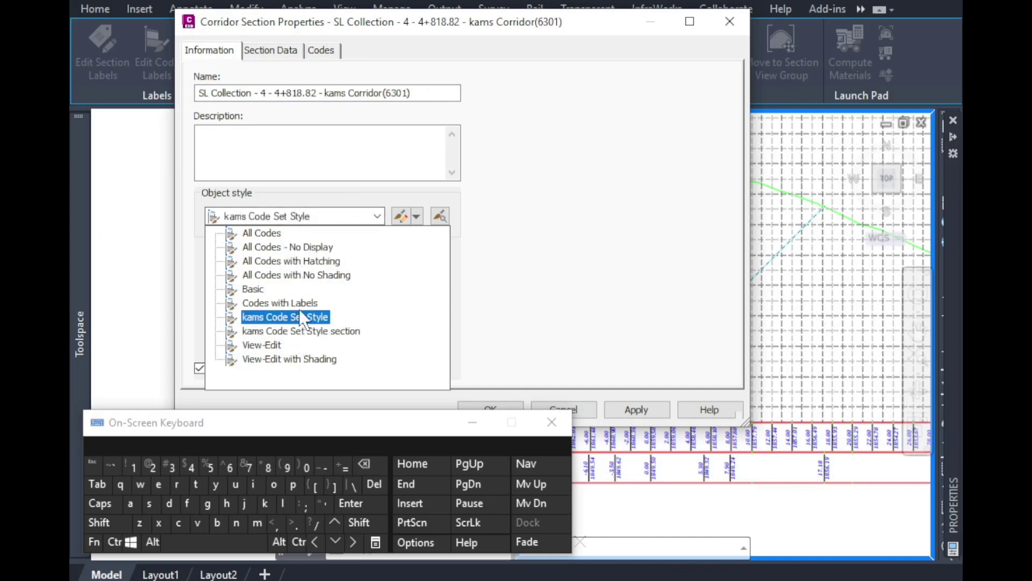
left_click(285, 303)
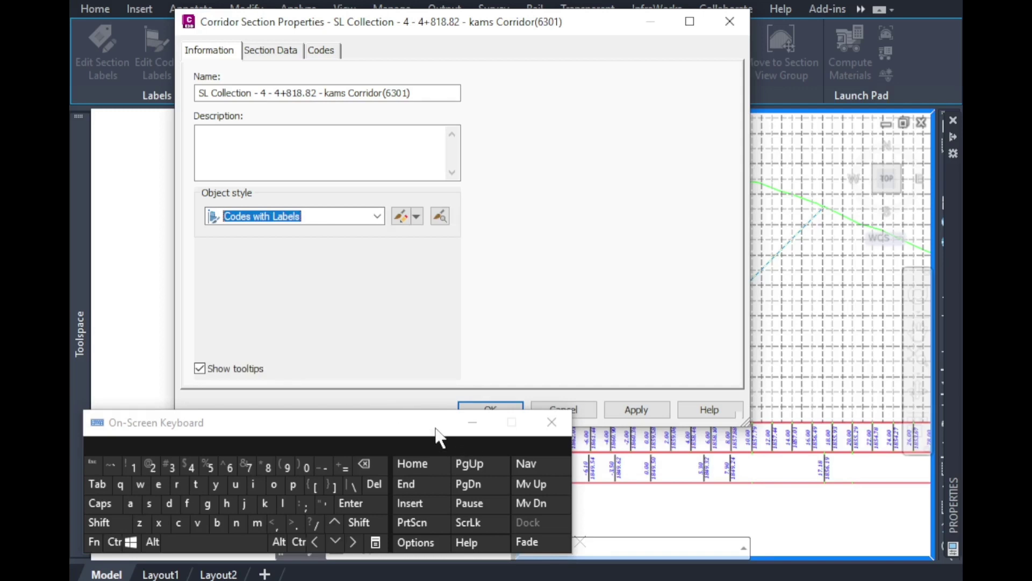
left_click_drag(423, 424, 380, 504)
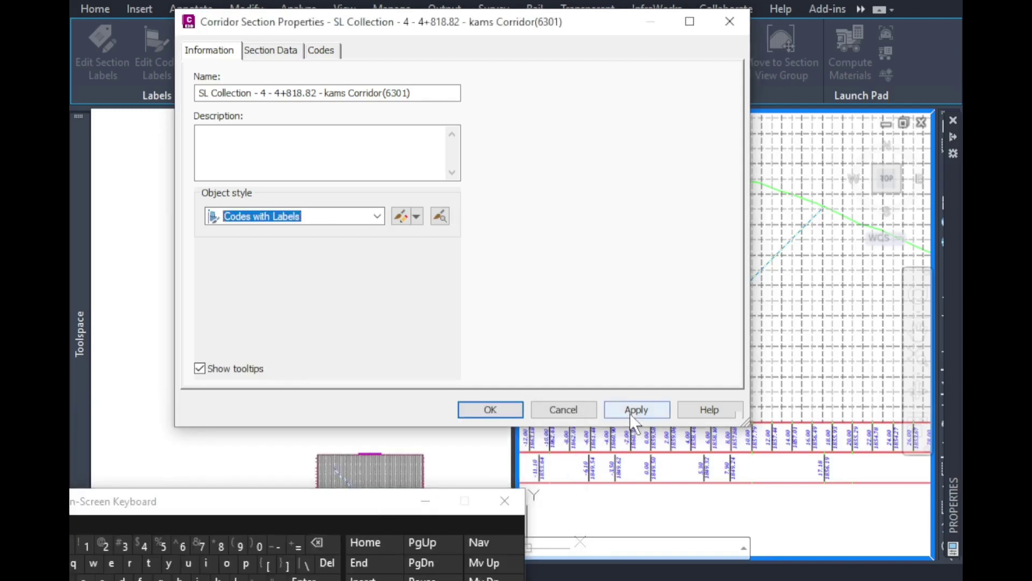
left_click(487, 410)
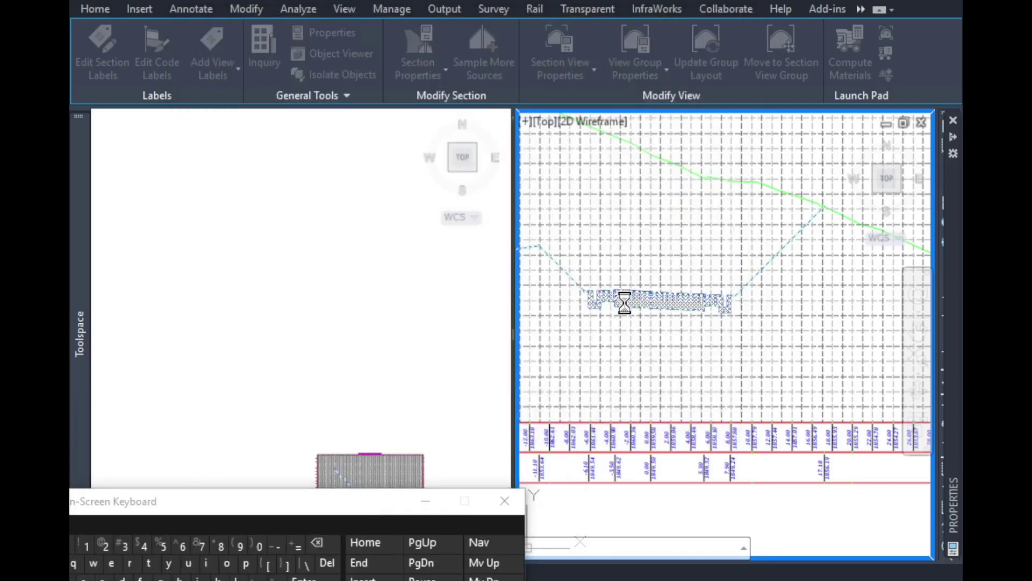
scroll(637, 291, "up", 6)
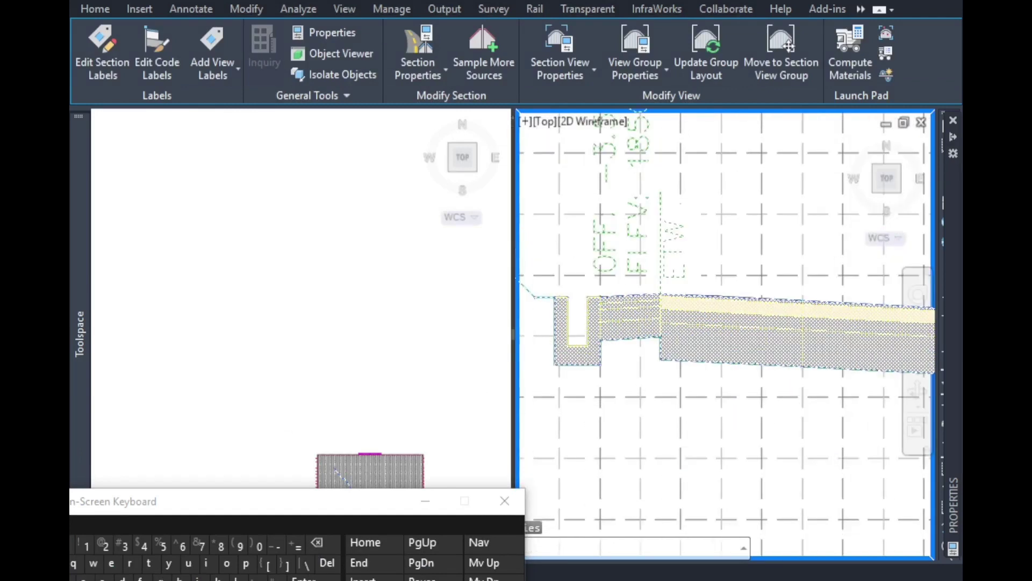
scroll(702, 361, "down", 3)
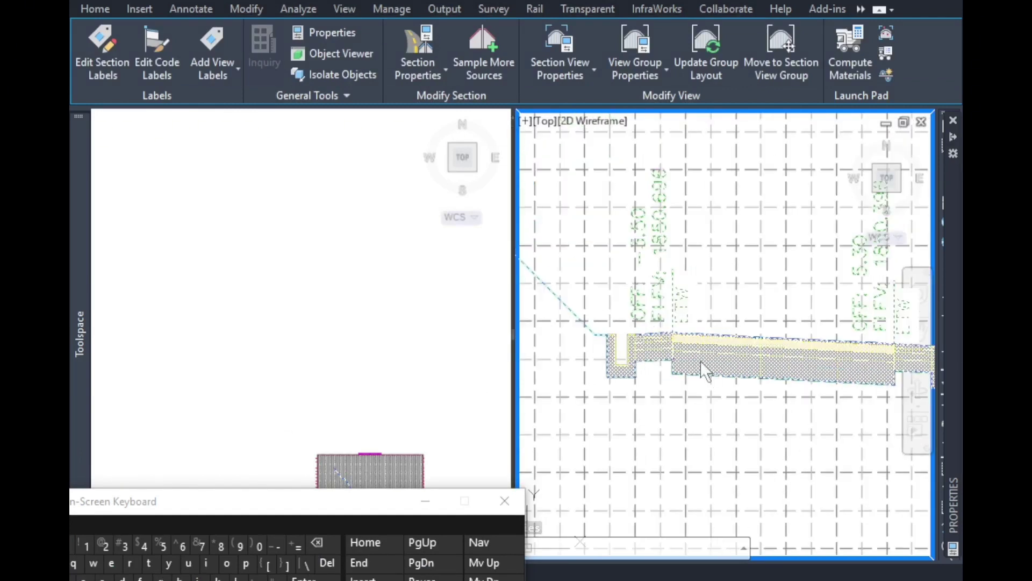
scroll(640, 347, "down", 3)
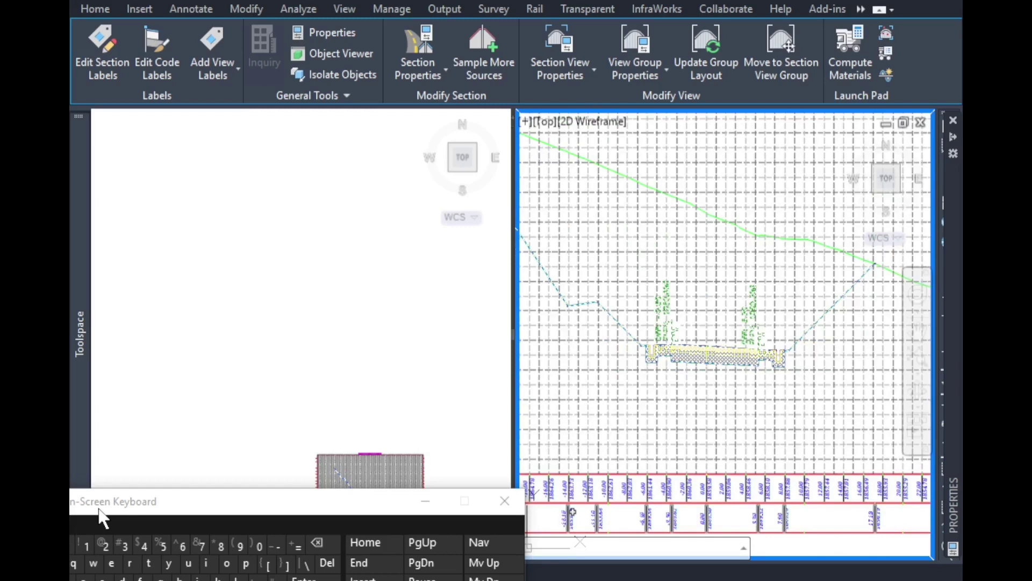
left_click_drag(103, 518, 148, 535)
left_click(95, 562)
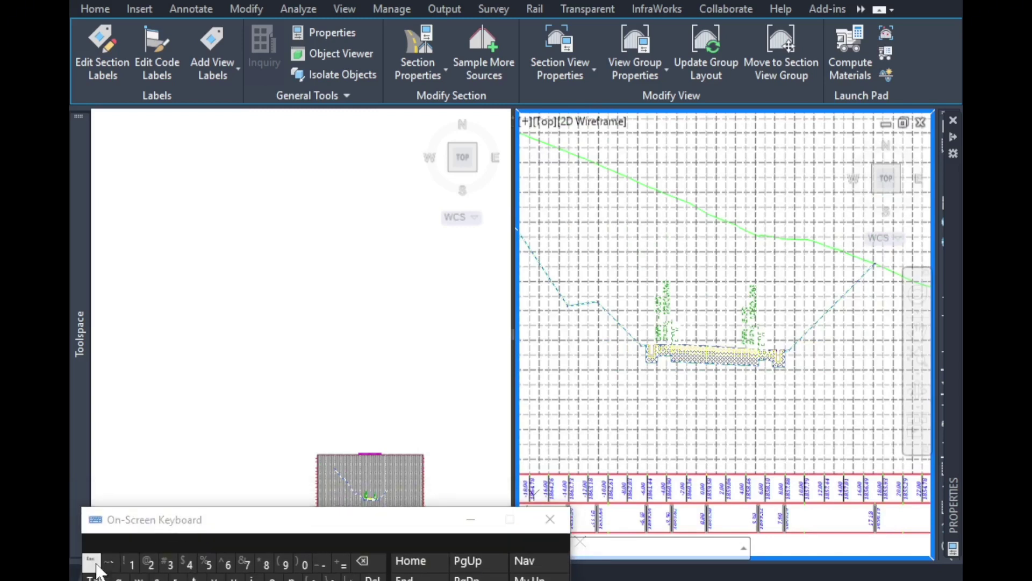
Start creating a new code set style from the corridor section's properties.
scroll(646, 323, "up", 6)
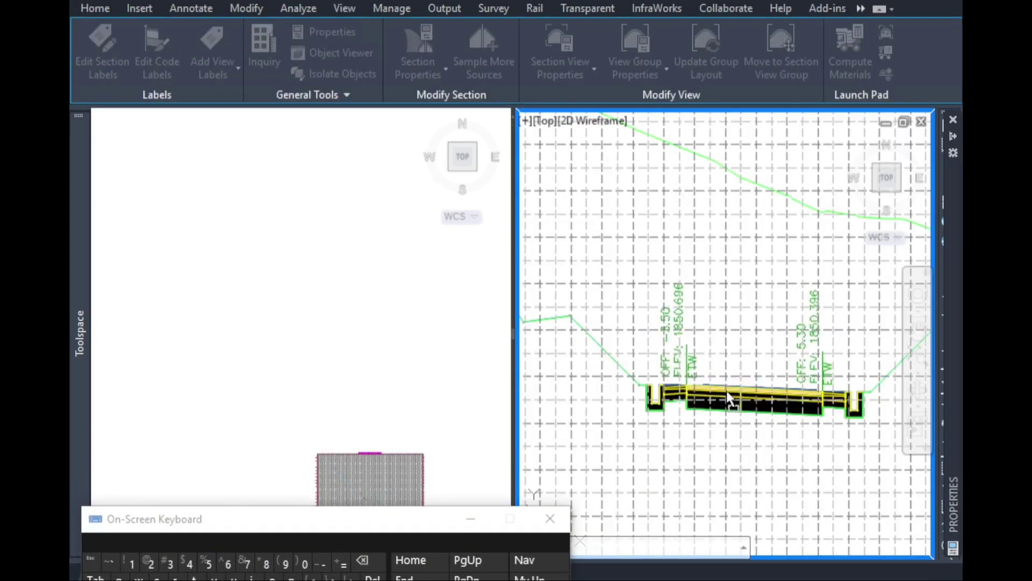
left_click(727, 393)
right_click(733, 403)
left_click(772, 295)
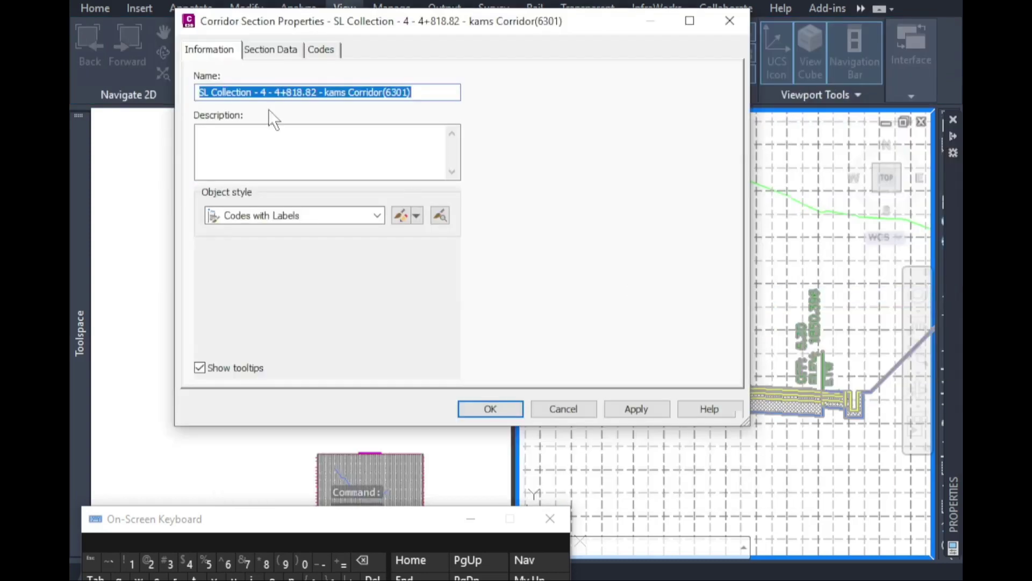
left_click(341, 215)
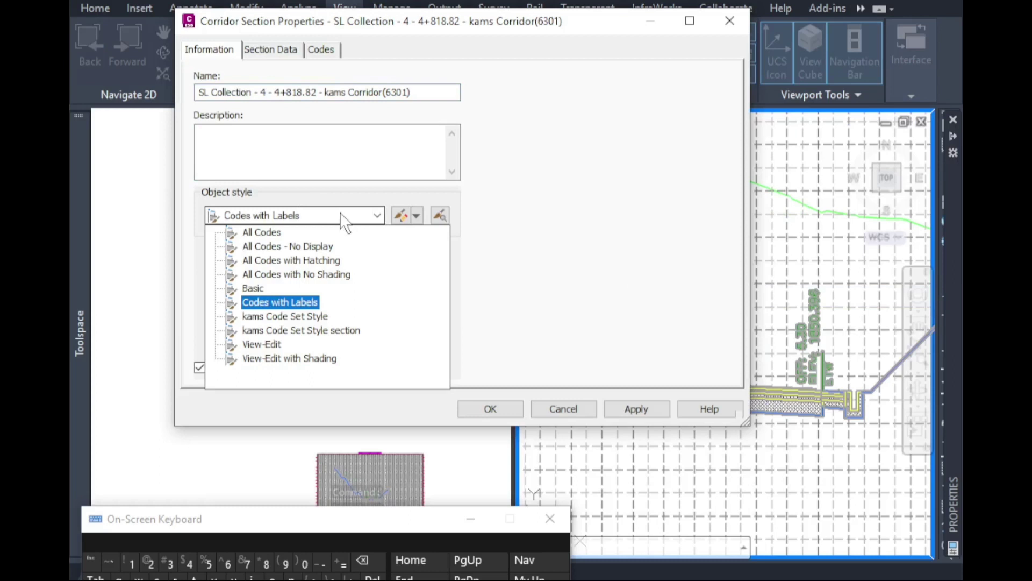
left_click(341, 214)
left_click(416, 215)
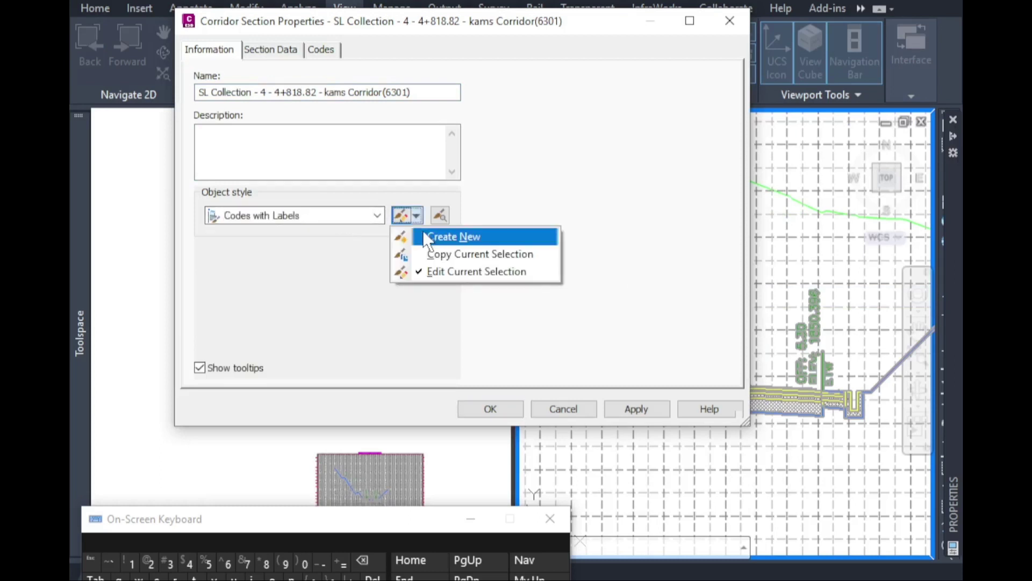
left_click(424, 235)
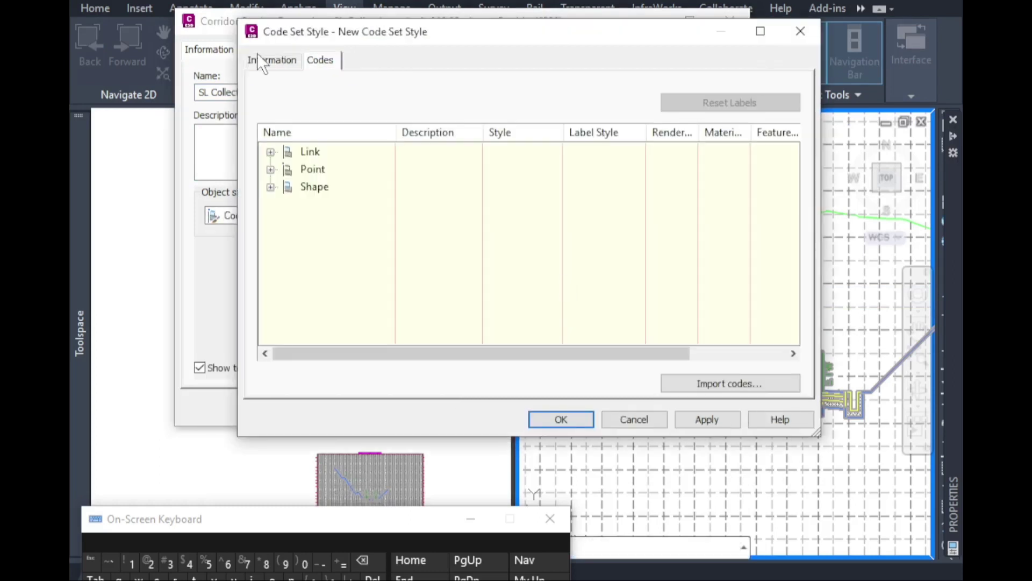
Name the new code set style kams 2 Code Set Style.
left_click(258, 56)
left_click(277, 102)
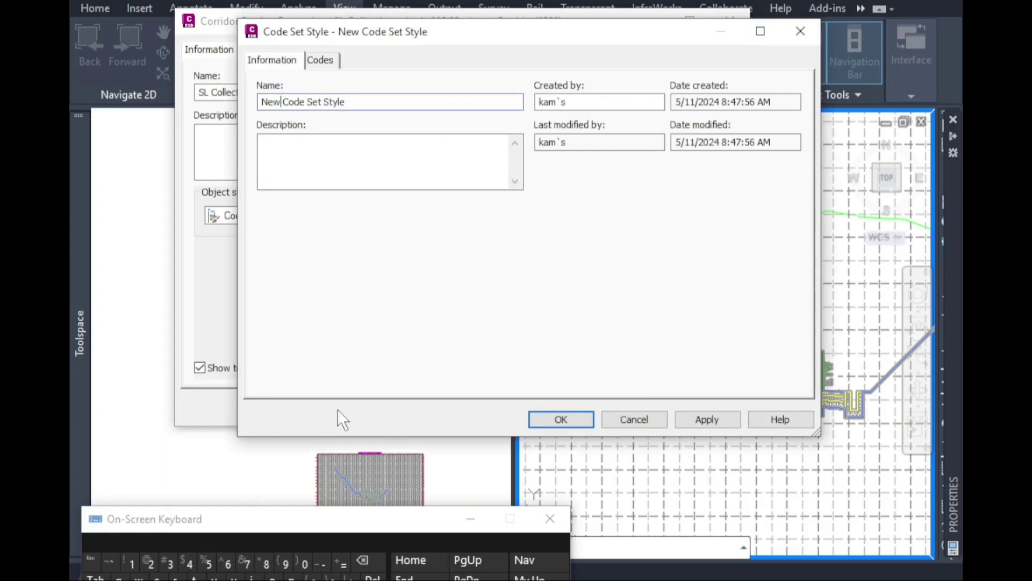
left_click(363, 559)
left_click(363, 560)
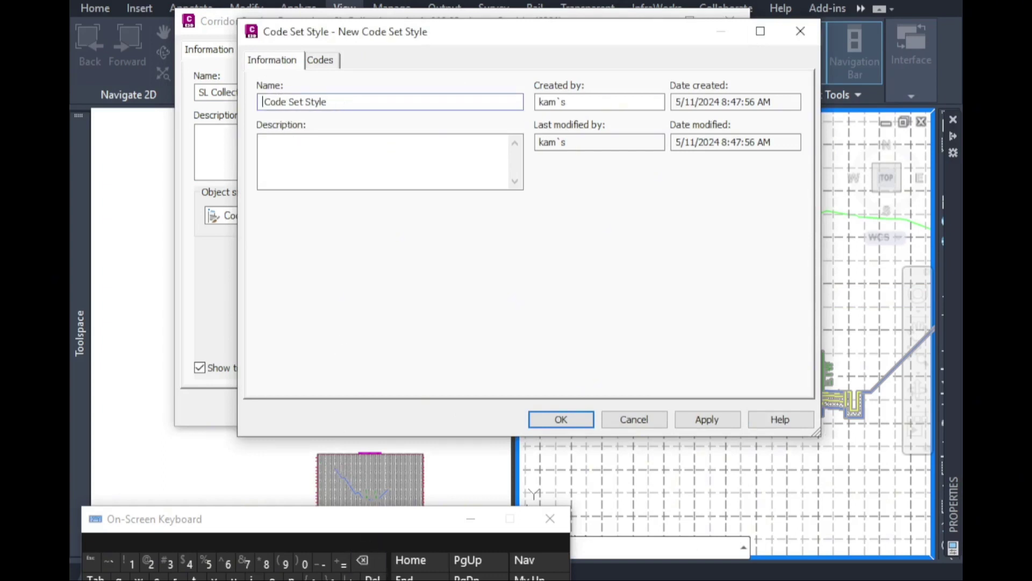
type("k")
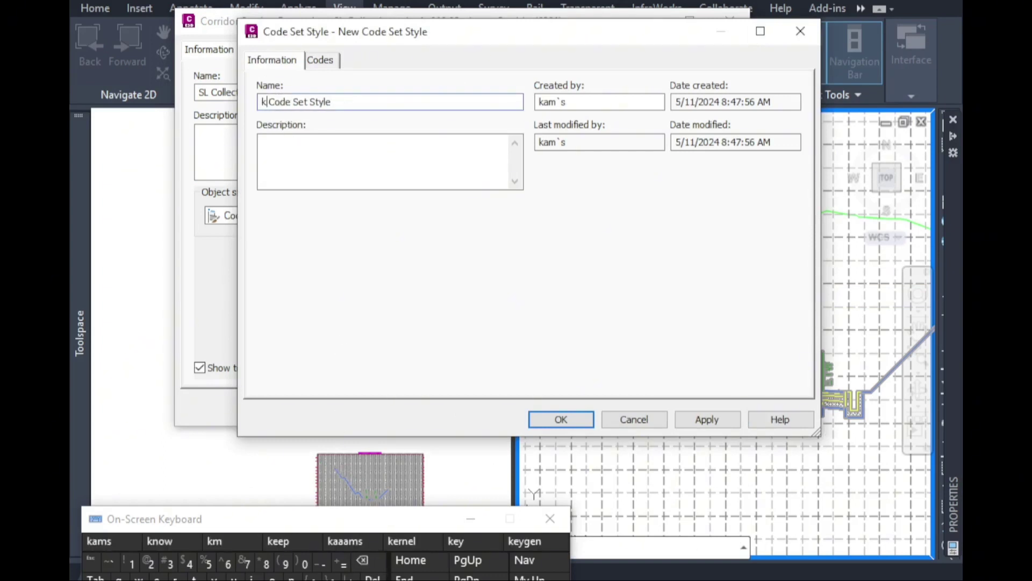
type("a ")
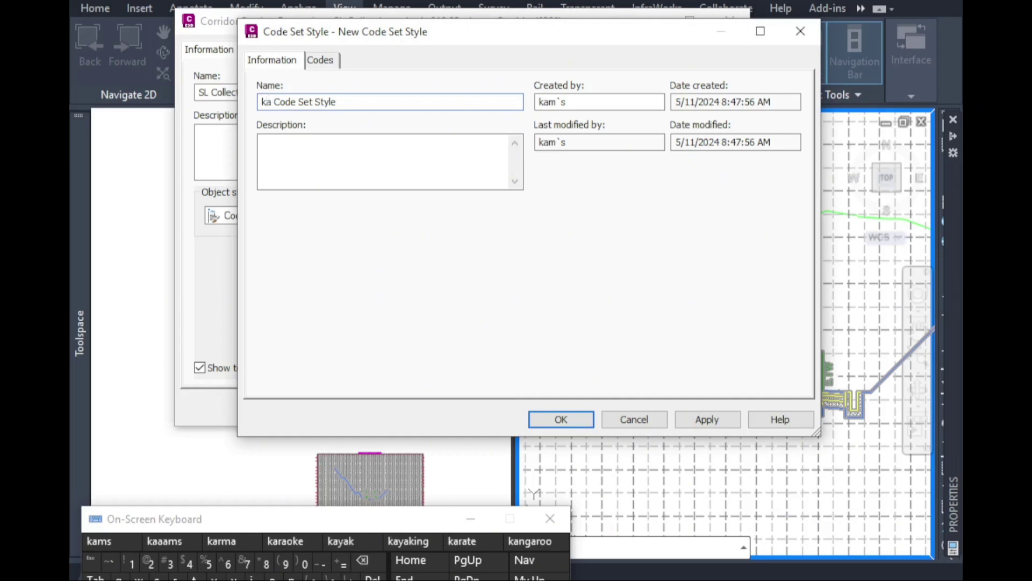
type("m")
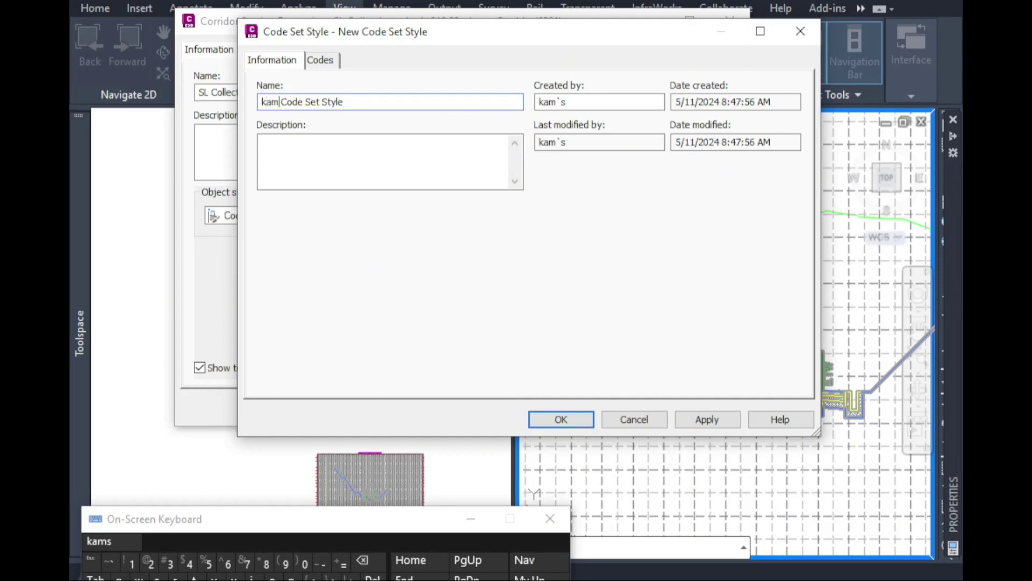
type("s 2 Code")
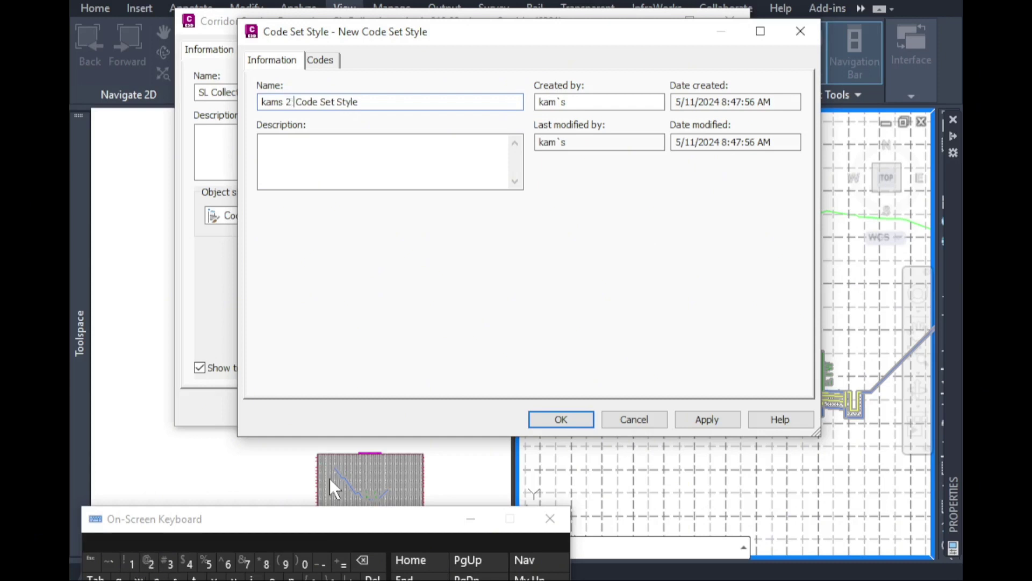
Expand the Link, Point and Shape code groups of the new code set style.
left_click(326, 59)
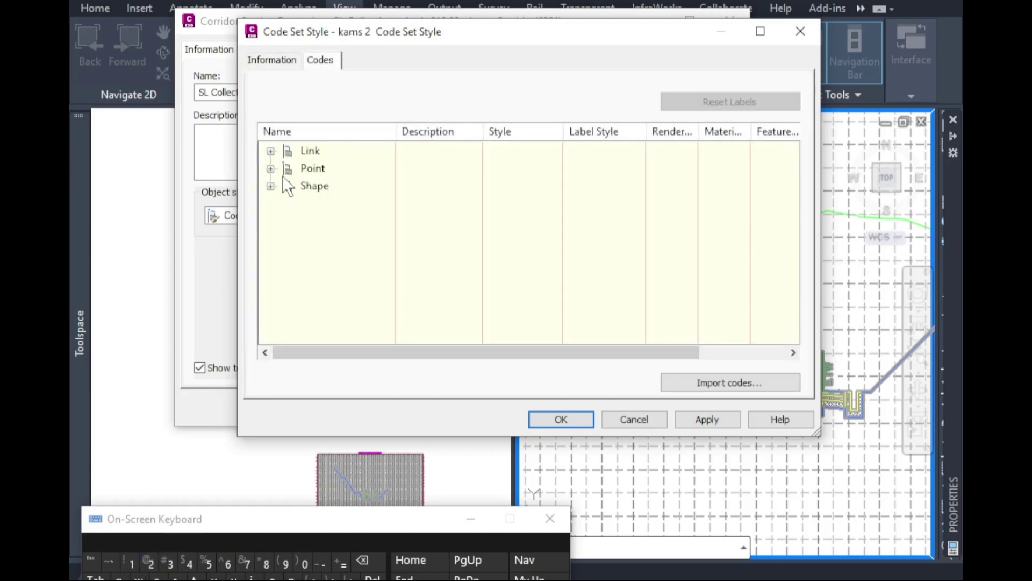
left_click(271, 150)
left_click(270, 203)
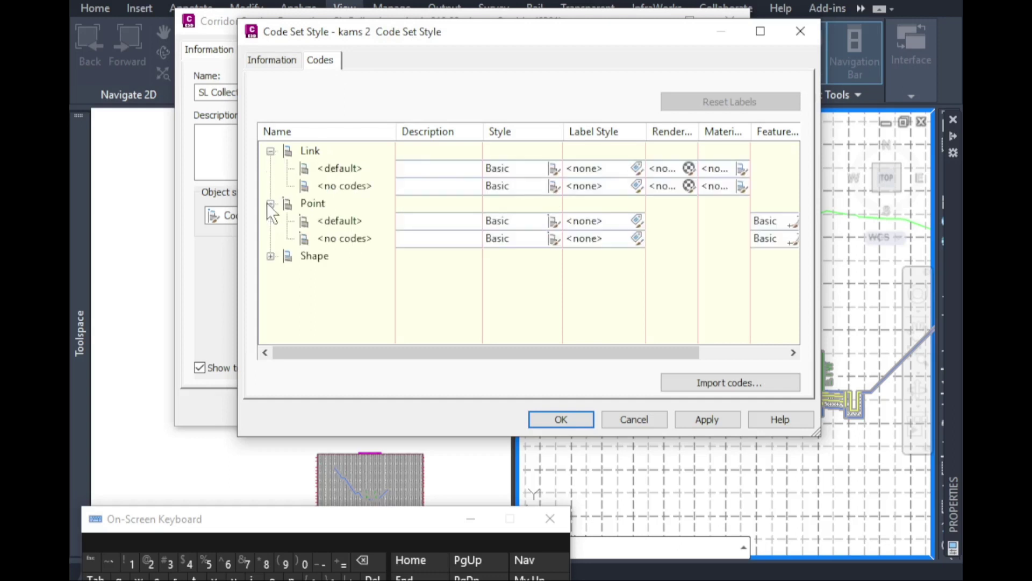
left_click(271, 255)
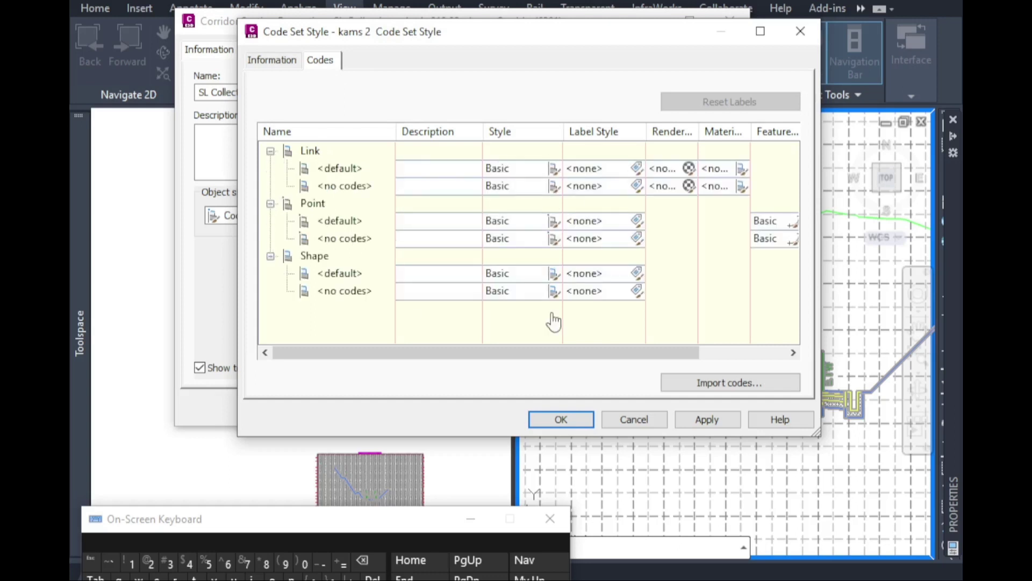
Import codes into the kams 2 code set style from the corridor in the plan view.
left_click(715, 381)
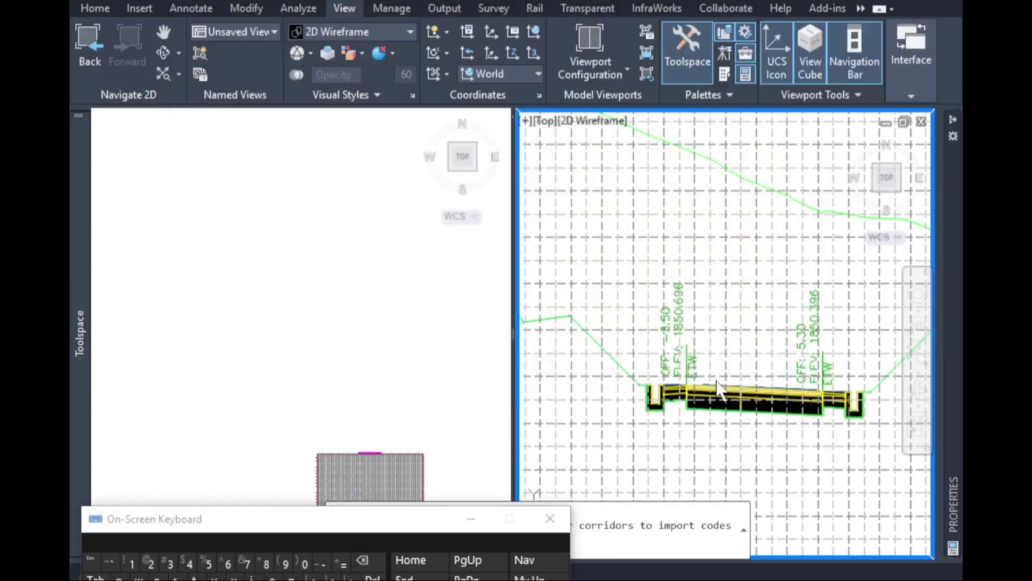
scroll(431, 295, "down", 4)
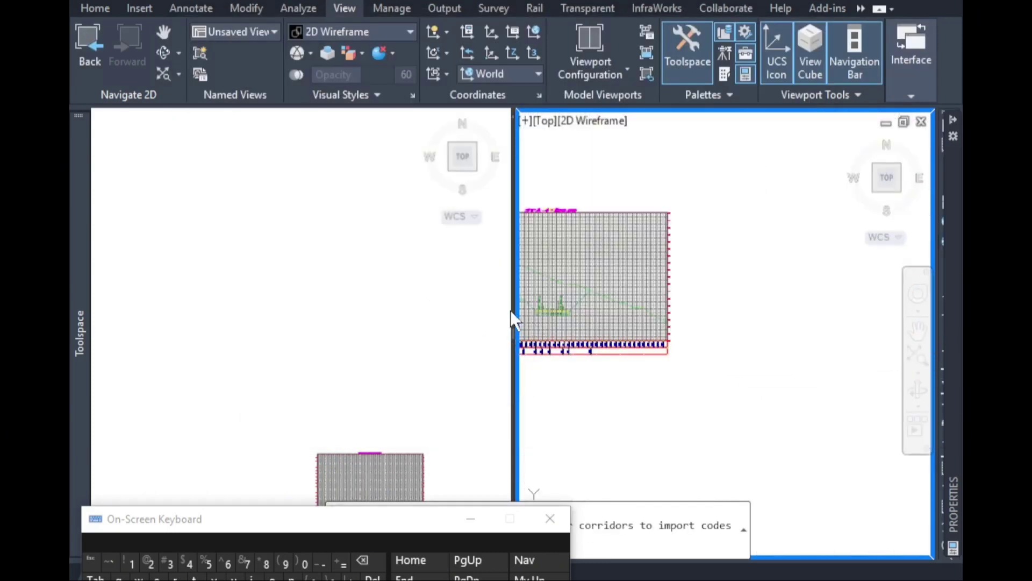
scroll(525, 317, "up", 2)
scroll(734, 410, "down", 2)
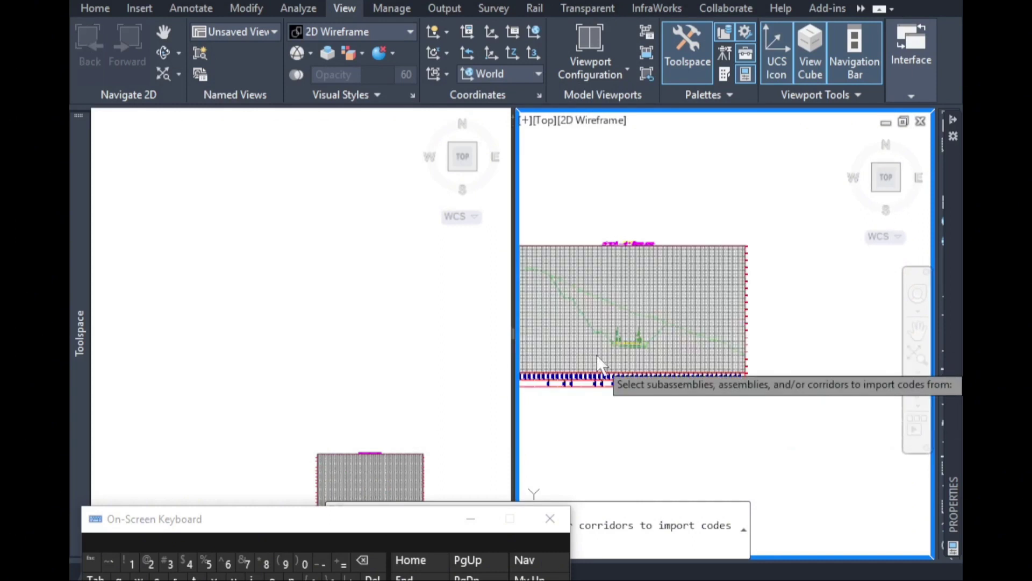
scroll(597, 353, "up", 2)
left_click(380, 326)
scroll(371, 353, "down", 4)
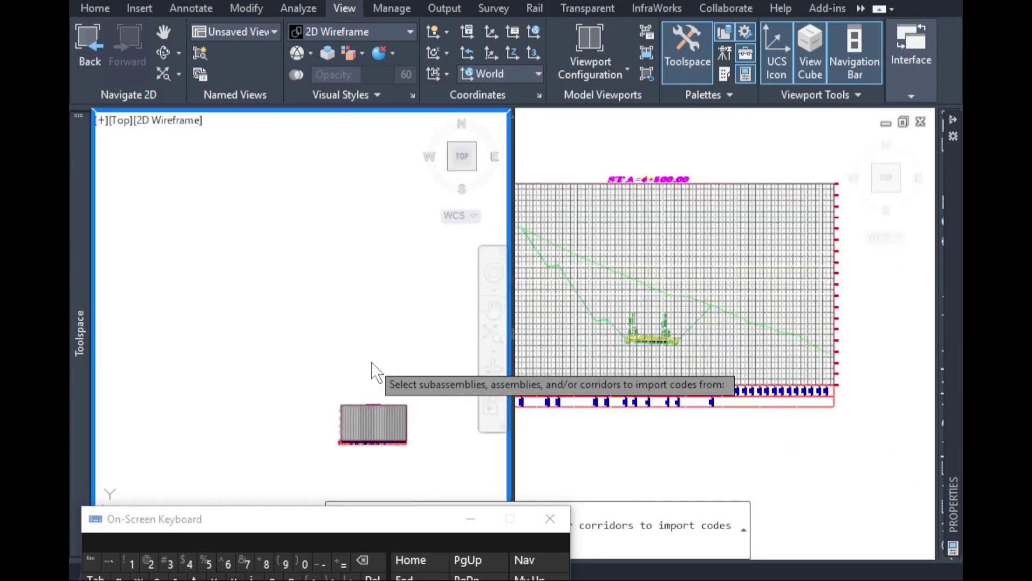
scroll(369, 366, "down", 2)
left_click(369, 364)
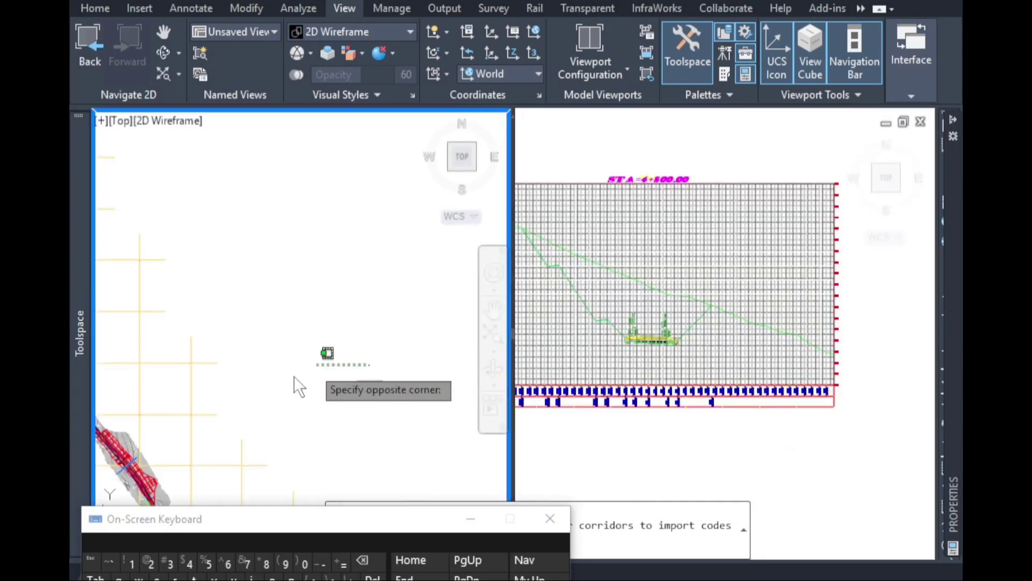
left_click(386, 347)
scroll(161, 452, "up", 6)
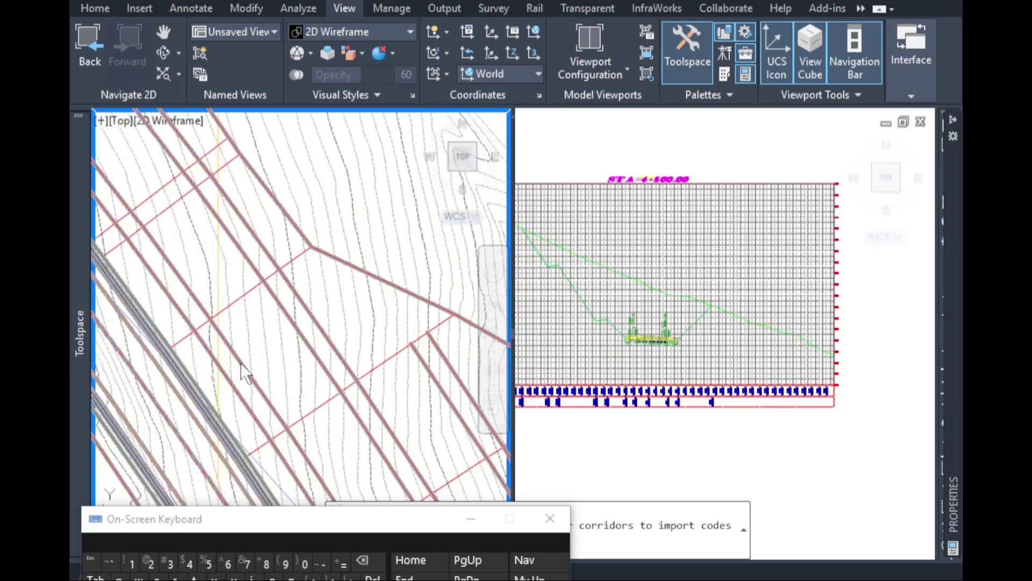
left_click(240, 362)
key("Return")
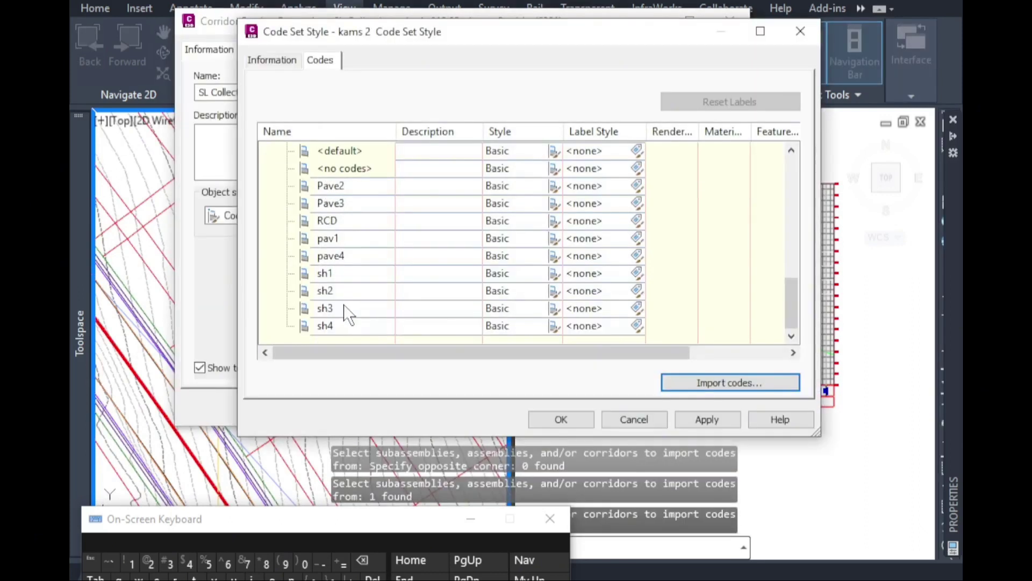
Review the imported link, point and shape codes with their assigned styles and label styles.
scroll(347, 314, "up", 7)
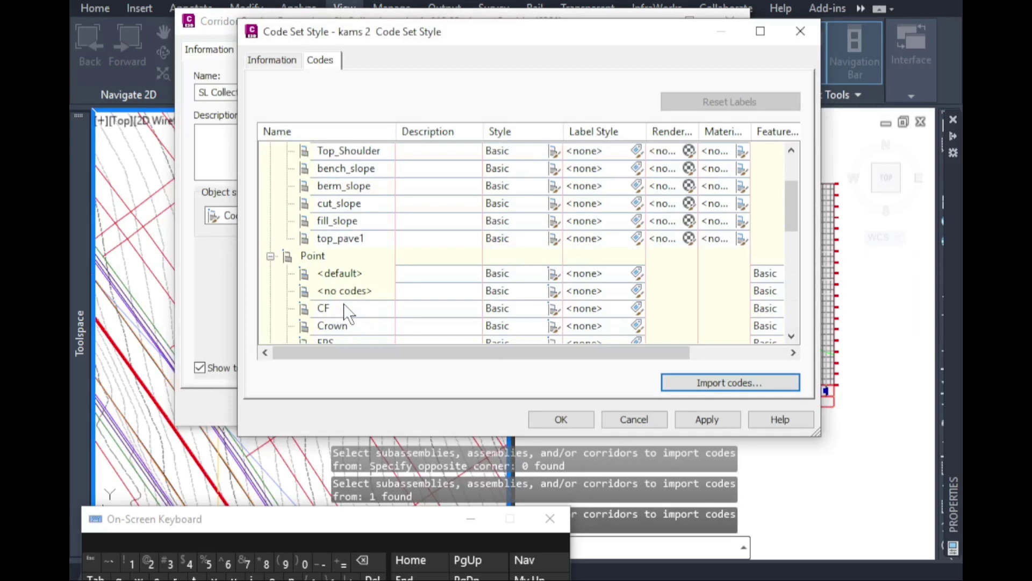
scroll(347, 314, "down", 1)
scroll(347, 315, "up", 2)
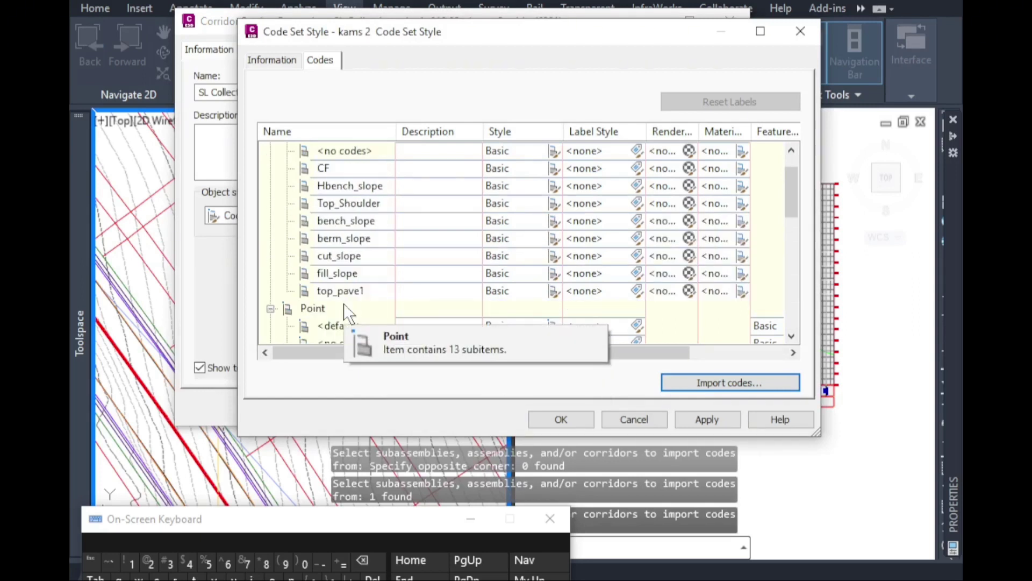
scroll(324, 308, "down", 1)
scroll(324, 308, "down", 3)
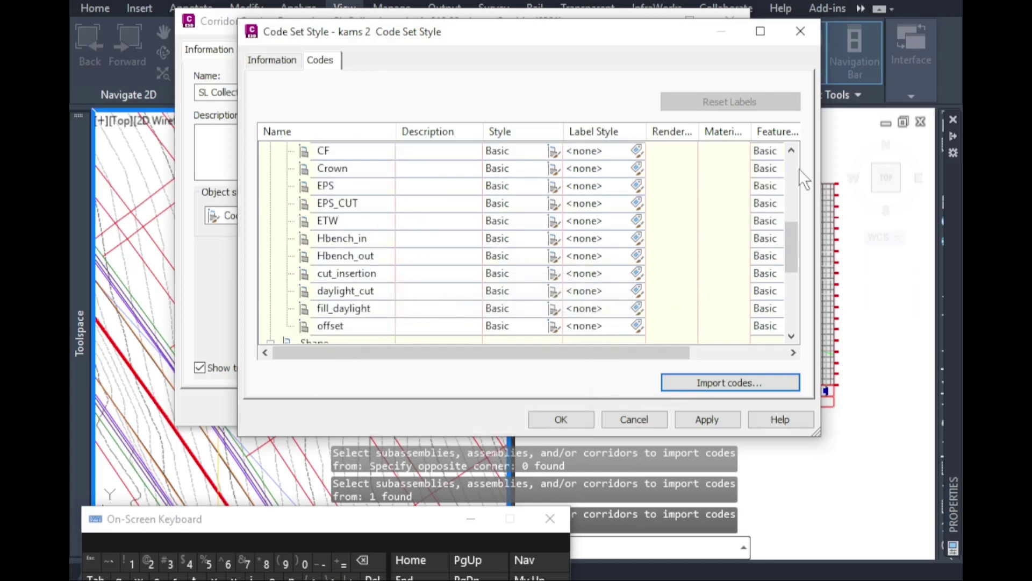
scroll(323, 309, "down", 4)
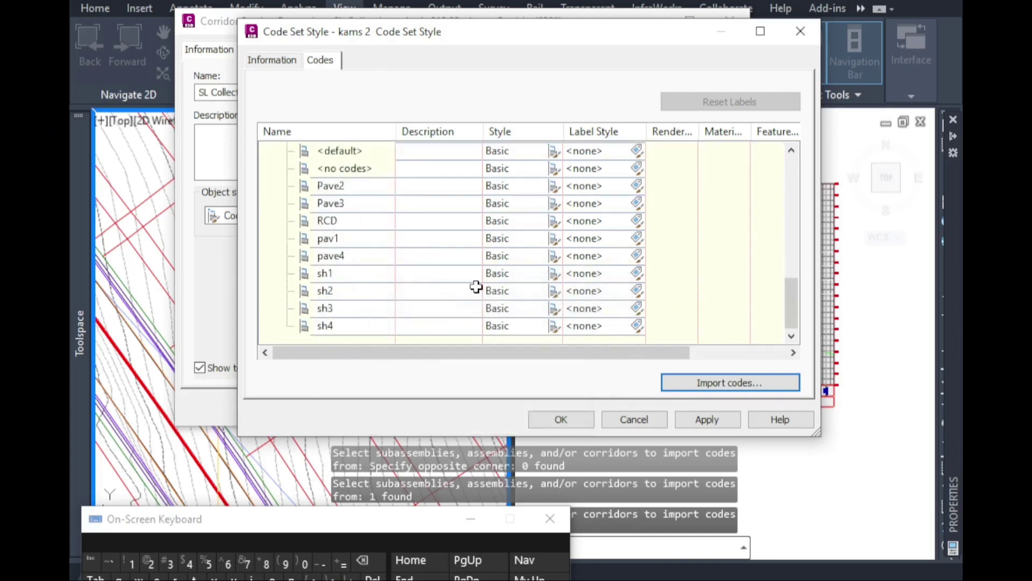
Set the style of all link codes, from <default> through top_pave1, to _No Display.
scroll(439, 258, "up", 10)
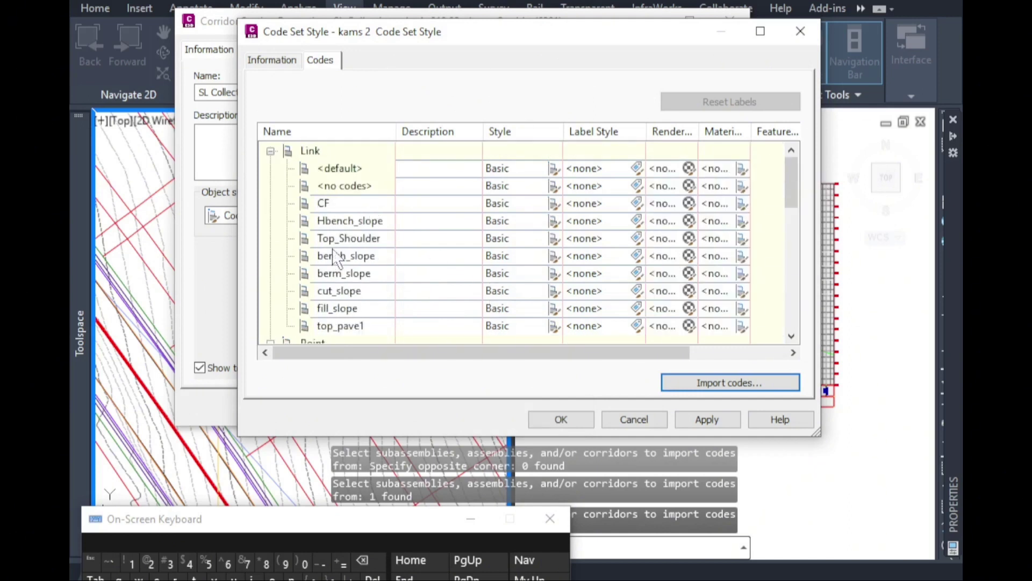
left_click(331, 170)
scroll(395, 299, "down", 2)
scroll(401, 290, "up", 1)
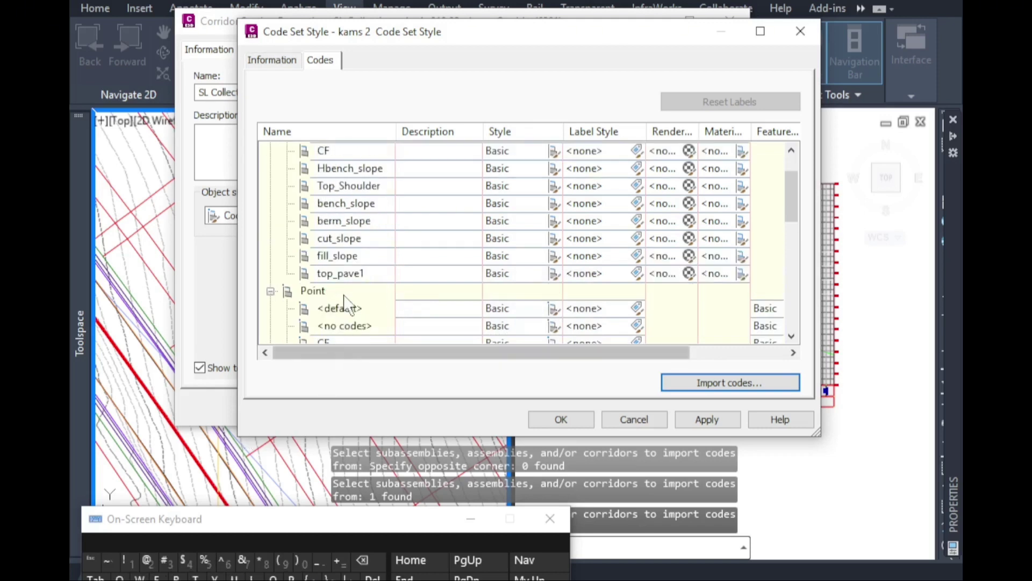
left_click(354, 276, "shift")
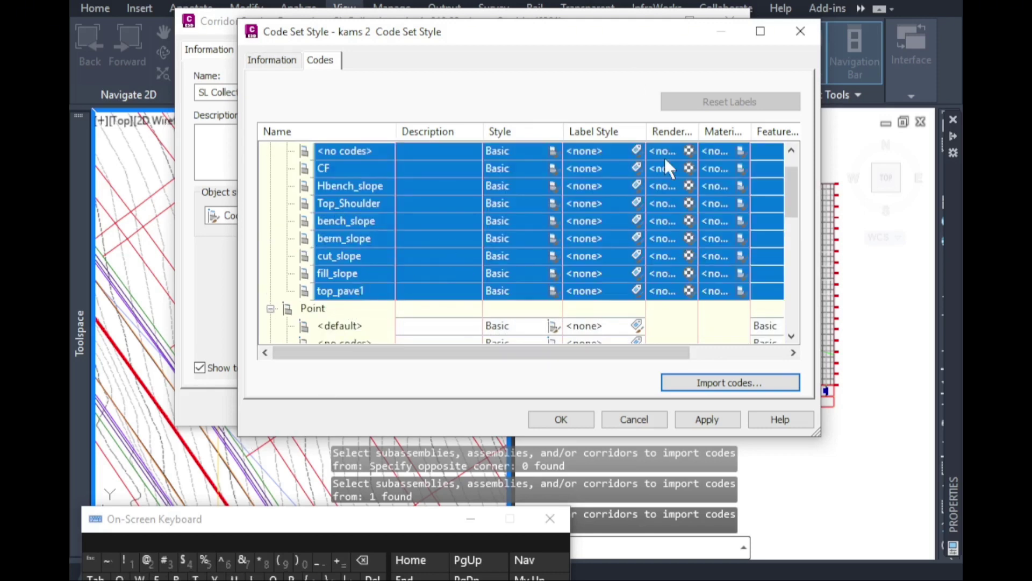
left_click(791, 150)
left_click(792, 150)
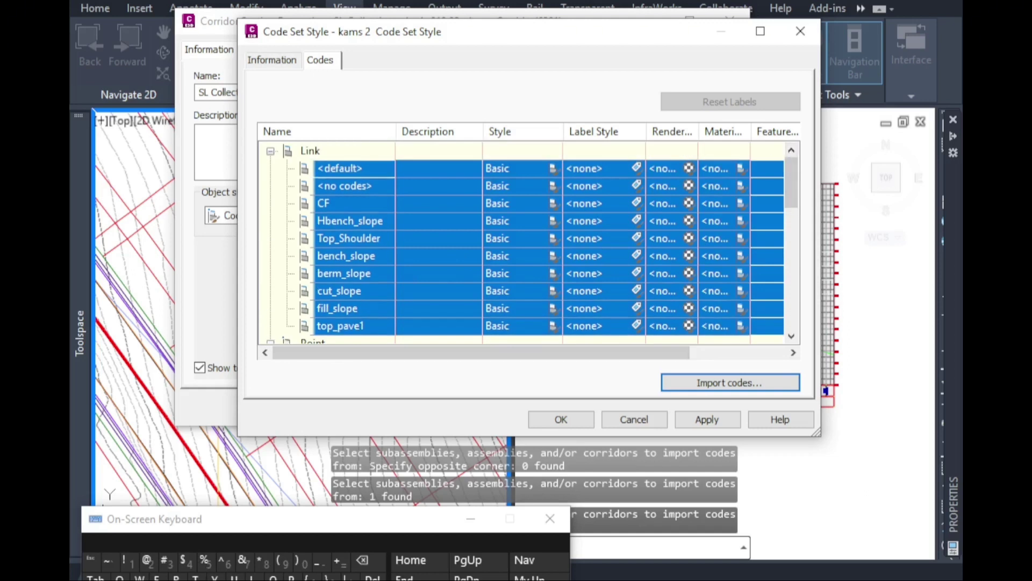
left_click(555, 185)
left_click(411, 152)
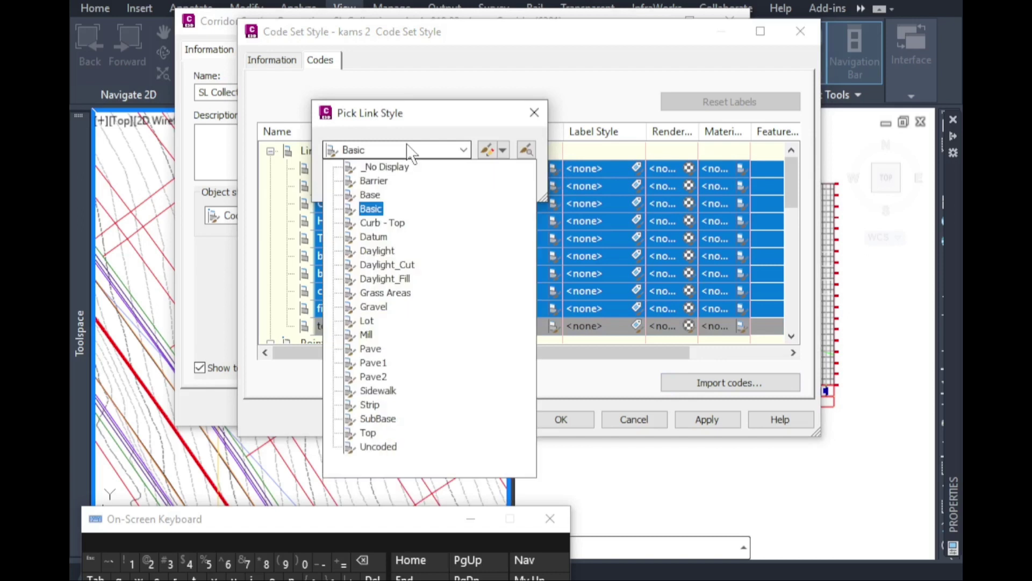
left_click(387, 167)
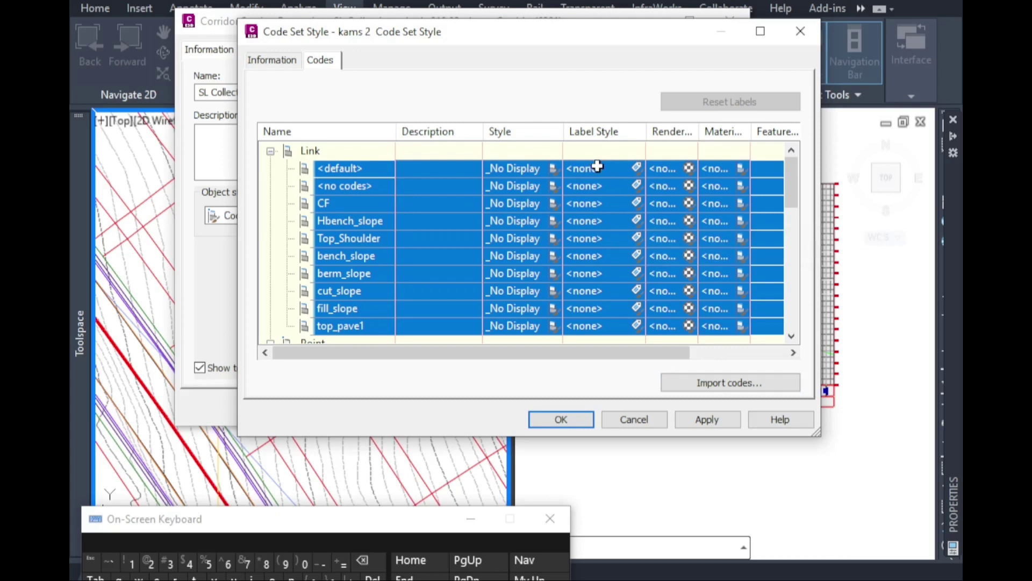
Start creating a new label style for the top_pave1 link code.
left_click(388, 325)
left_click(360, 309)
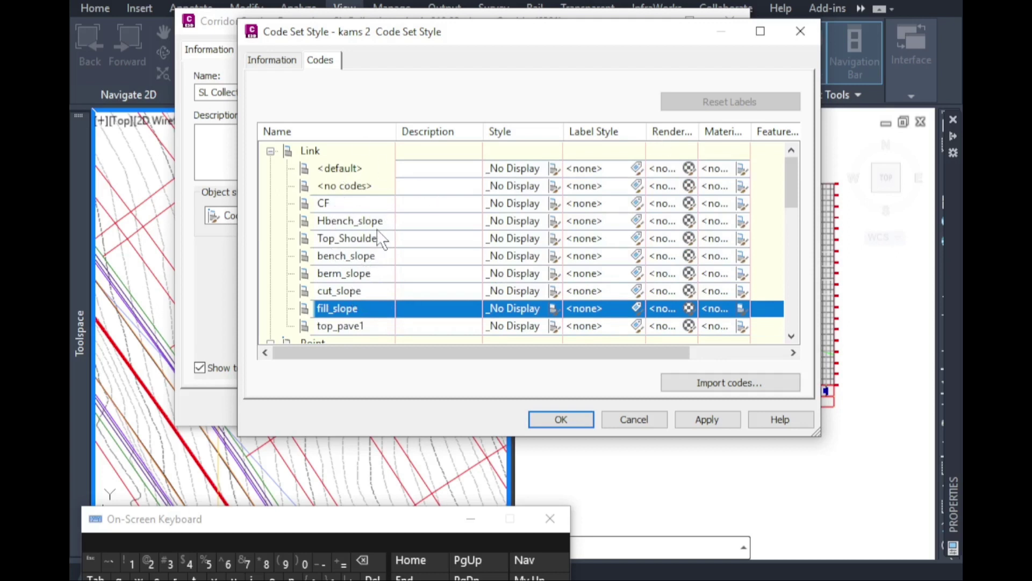
left_click(365, 326)
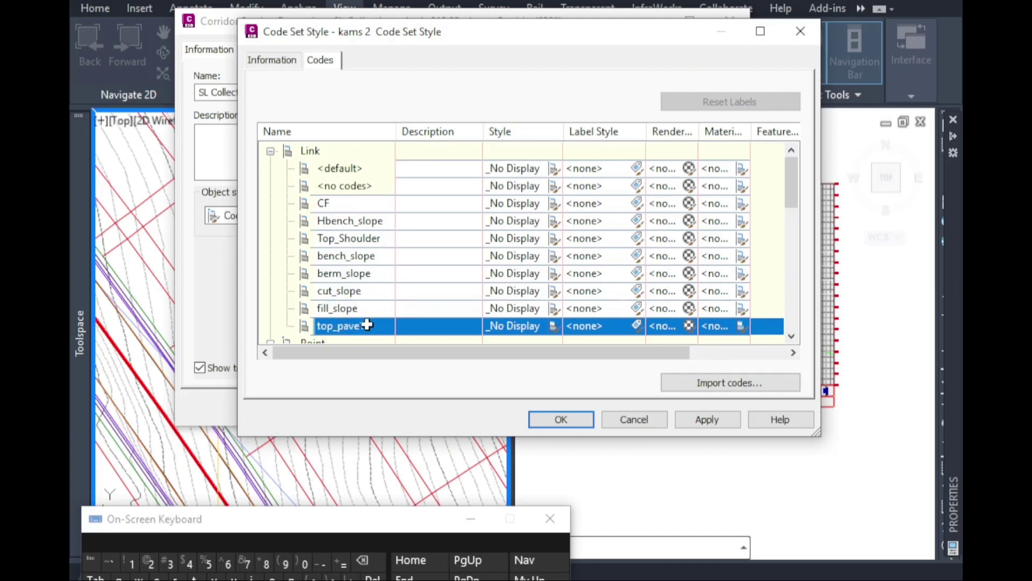
left_click(352, 239)
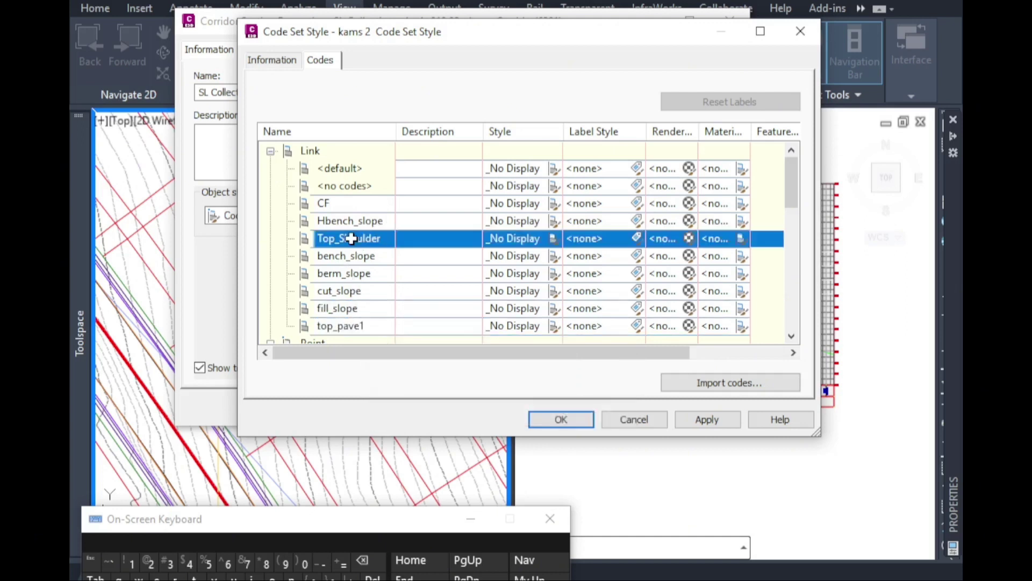
left_click(349, 326)
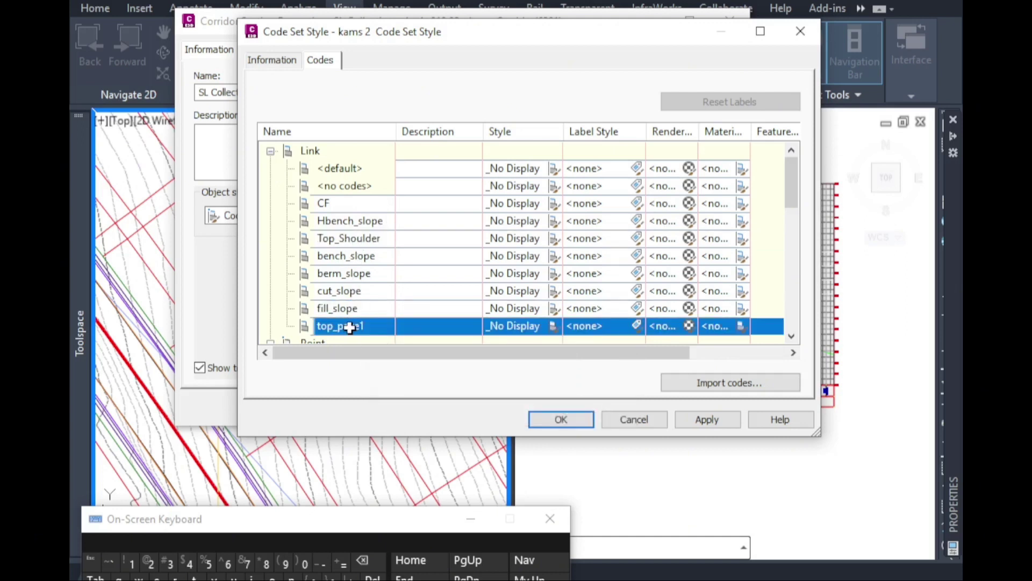
left_click(637, 326)
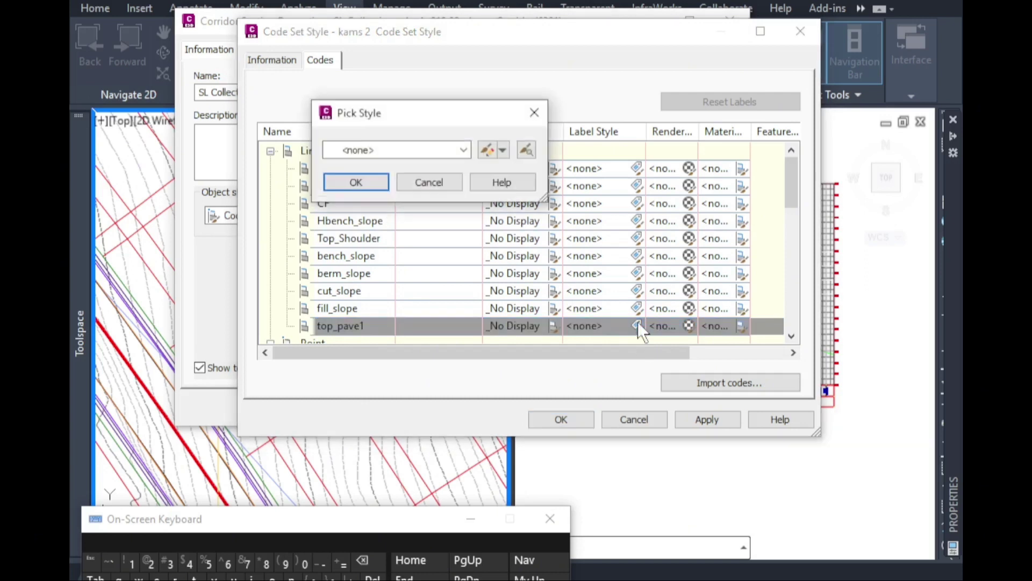
left_click(440, 149)
left_click(433, 196)
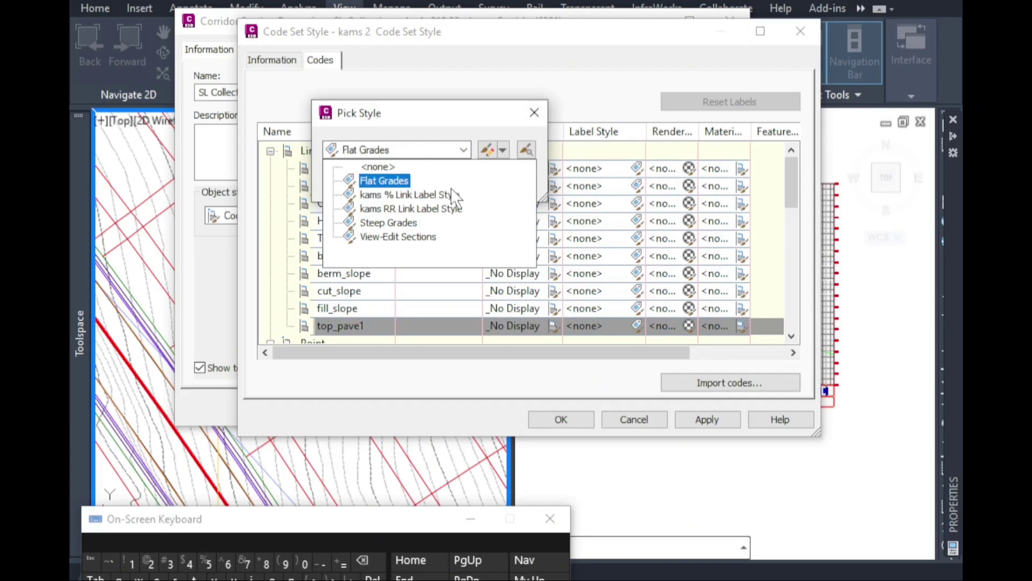
left_click(503, 149)
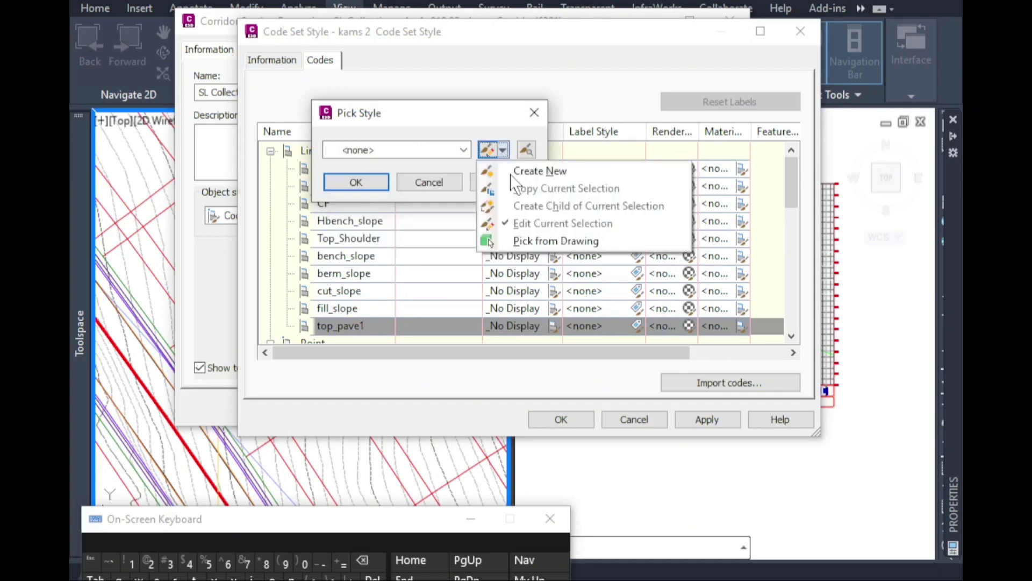
left_click(513, 171)
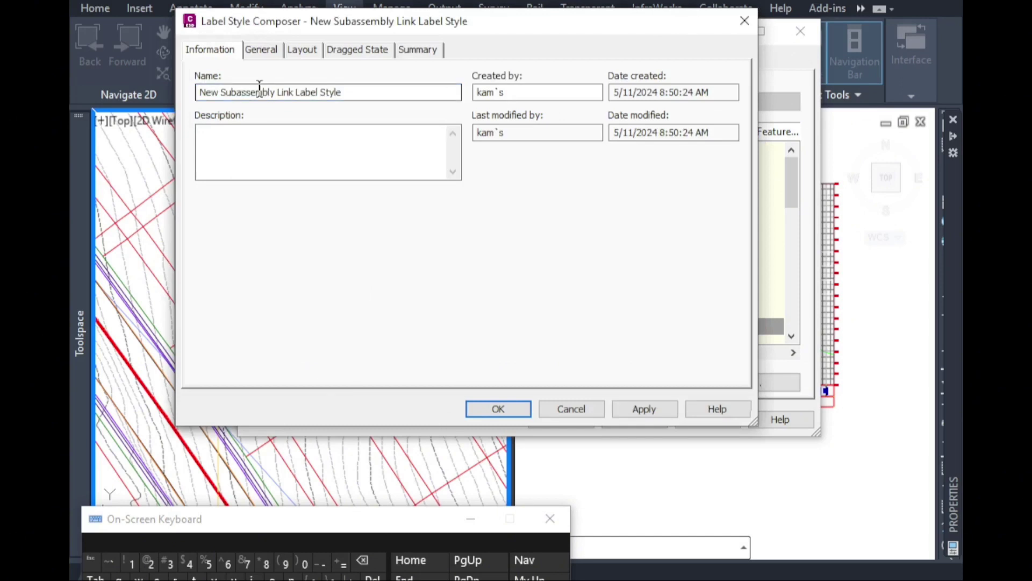
Name the new subassembly link label style kams 2 Link Label Style.
left_click_drag(276, 92, 197, 94)
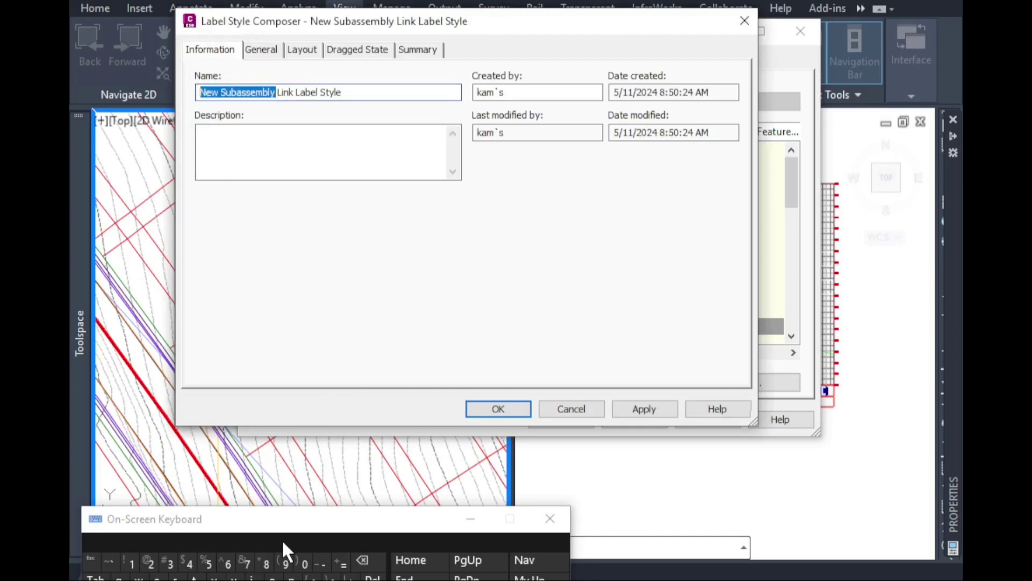
type("ka")
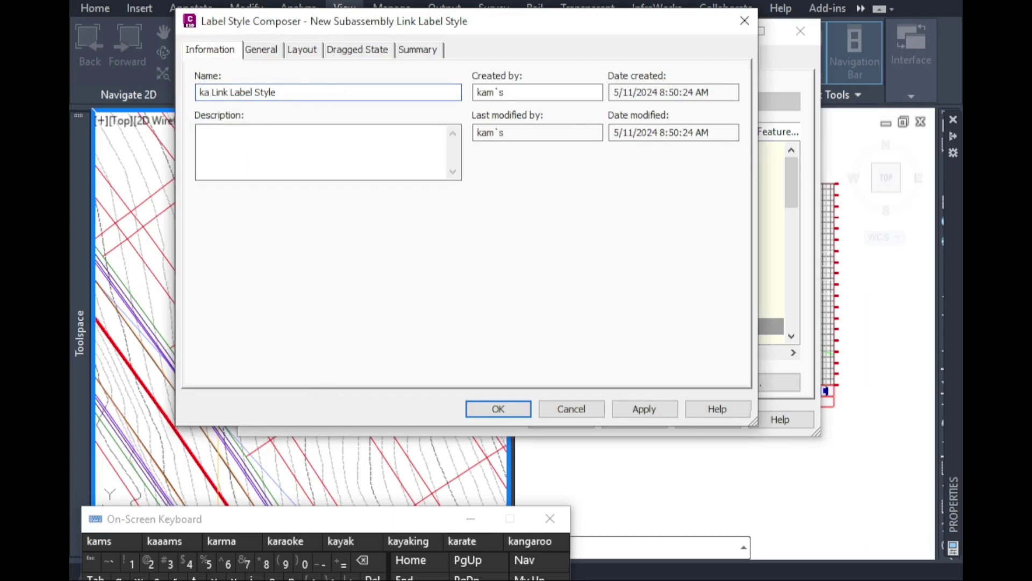
type("ms")
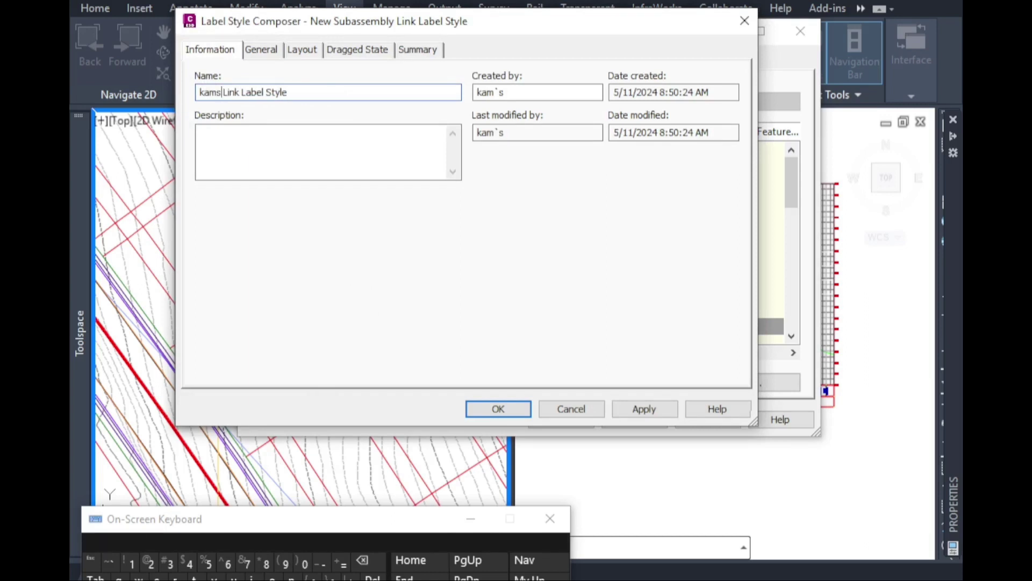
type(" 2")
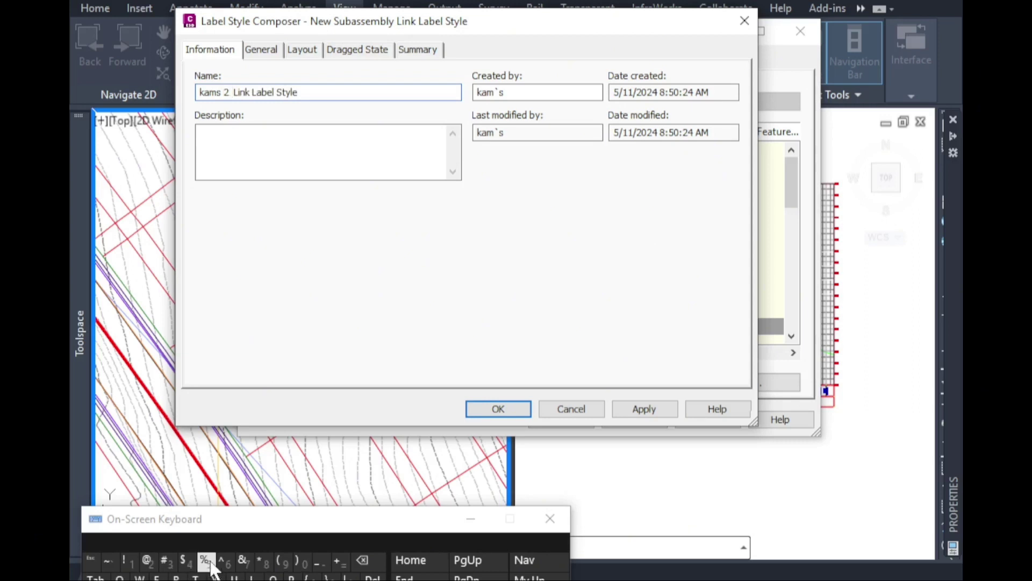
Complete the new subassembly link label style's name as "kams 2 % Link Label Style" and check its dragged state display setting.
type(" %")
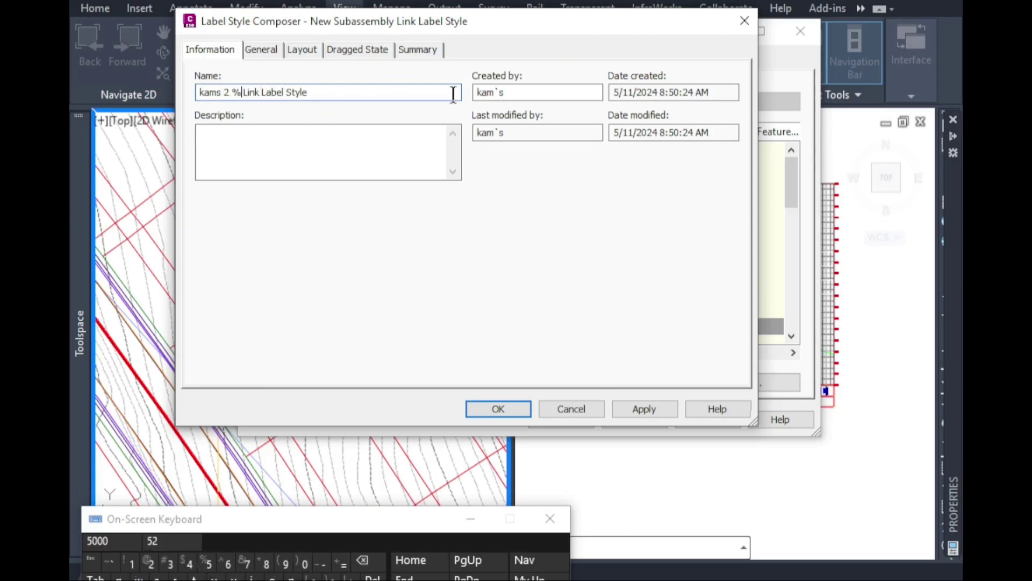
left_click(332, 52)
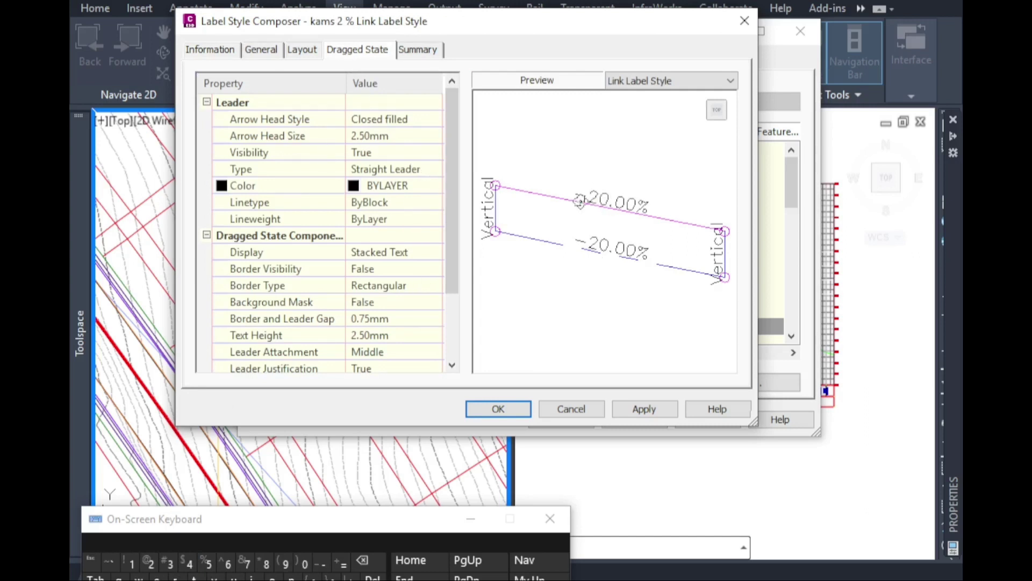
left_click(390, 252)
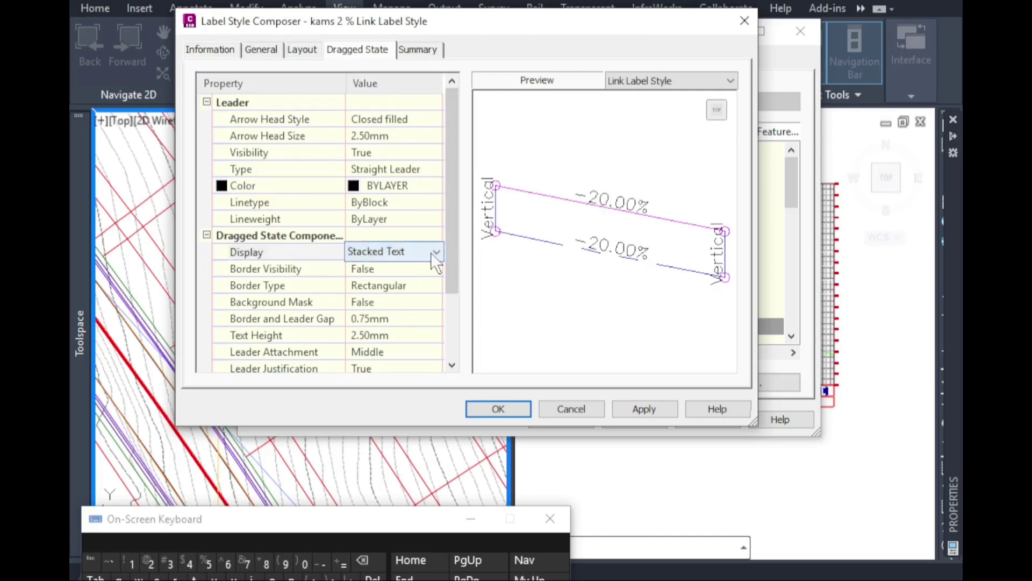
Open the GradeText component's contents for editing and select its whole expression, keeping Link Grade as the property.
left_click(302, 49)
left_click(398, 237)
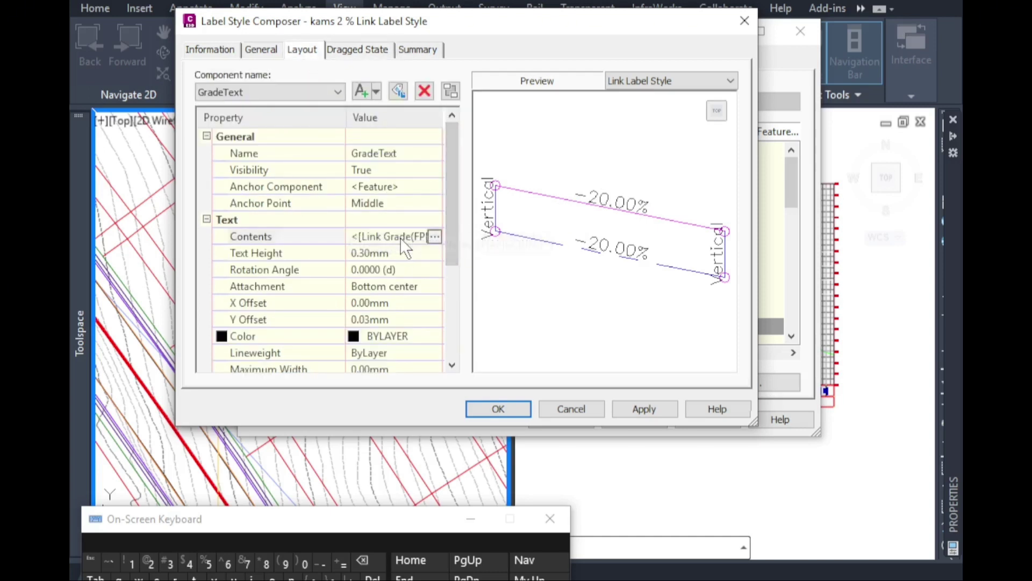
left_click(434, 237)
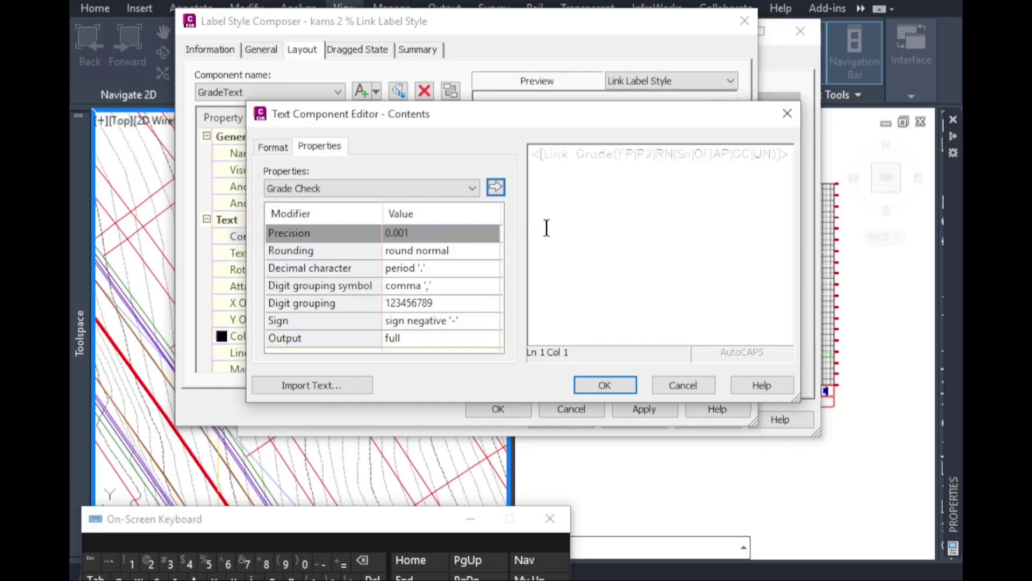
double_click(783, 219)
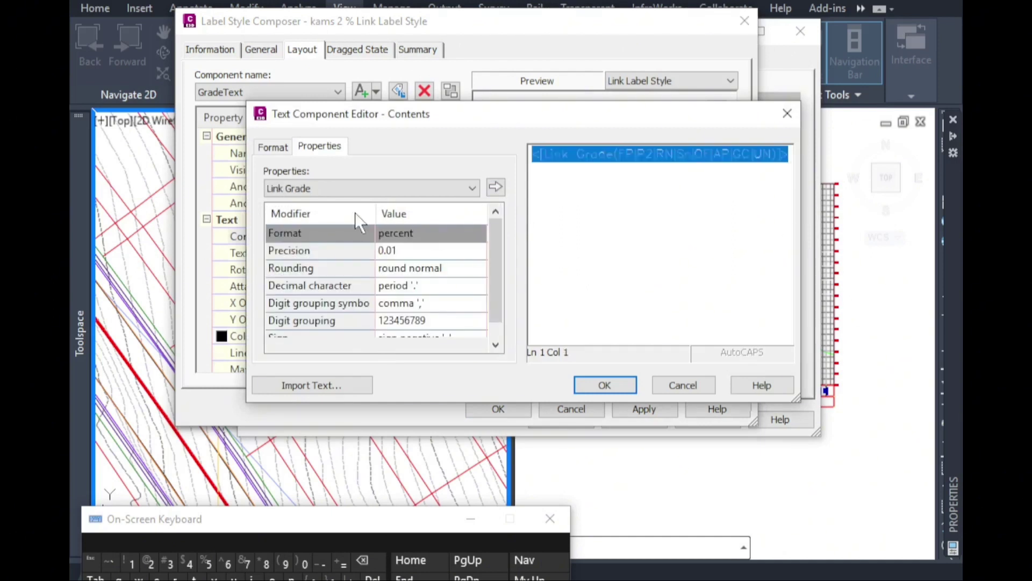
left_click(321, 189)
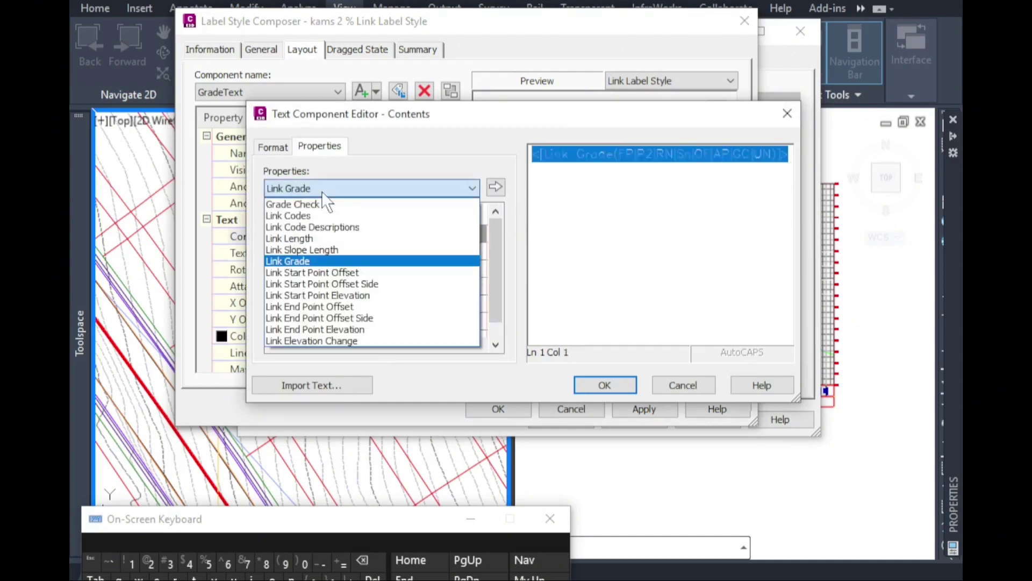
left_click(310, 261)
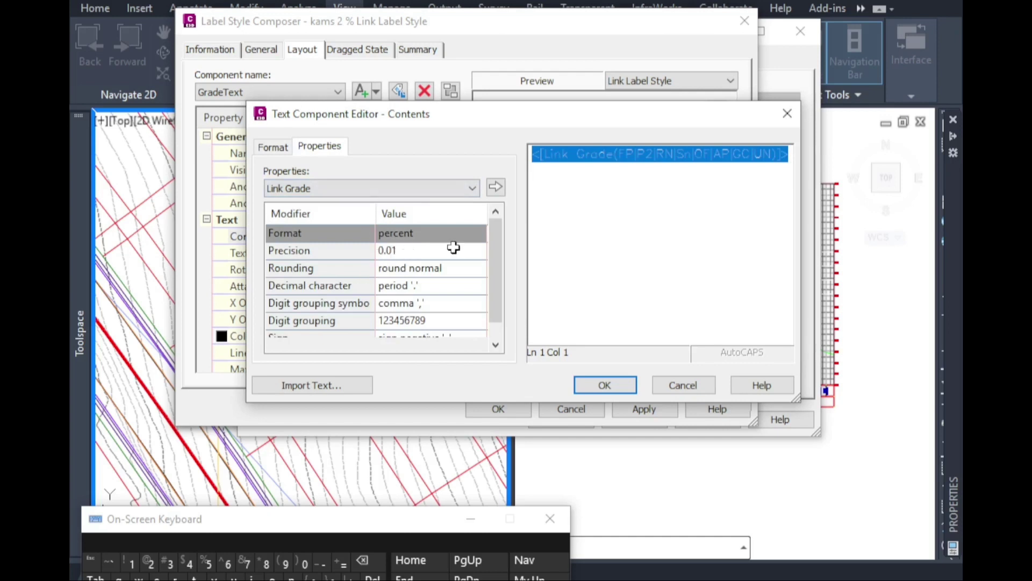
Format the selected link grade expression in Cambria, blue, bold and italic, and accept the edited contents.
left_click(272, 147)
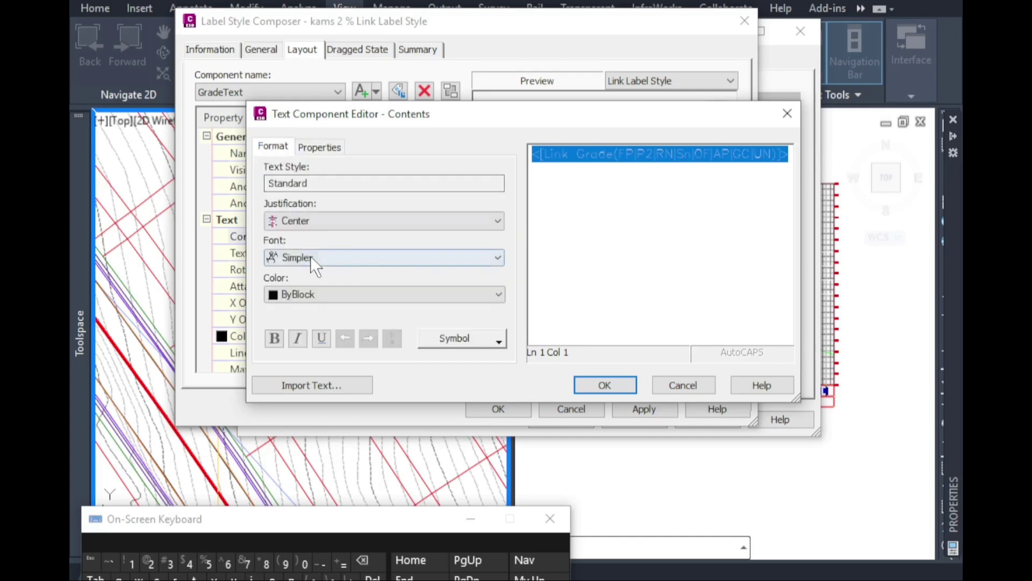
left_click(311, 256)
left_click_drag(498, 338, 496, 316)
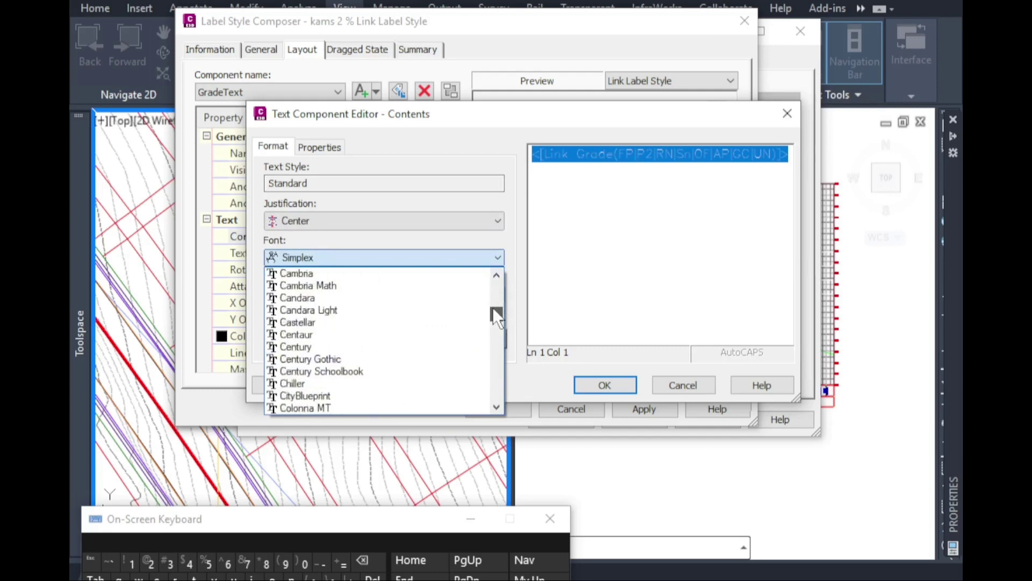
left_click(318, 273)
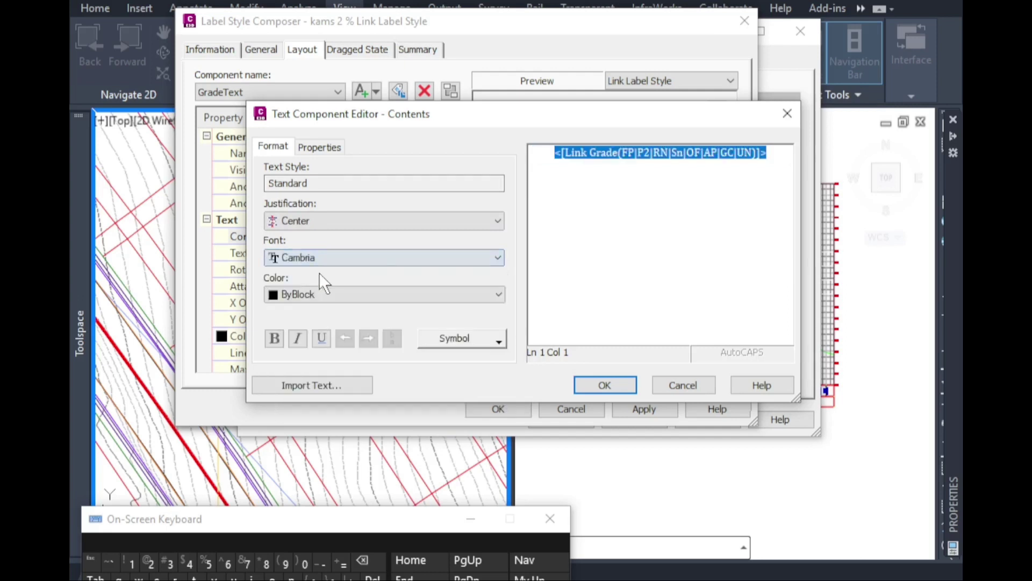
left_click(300, 293)
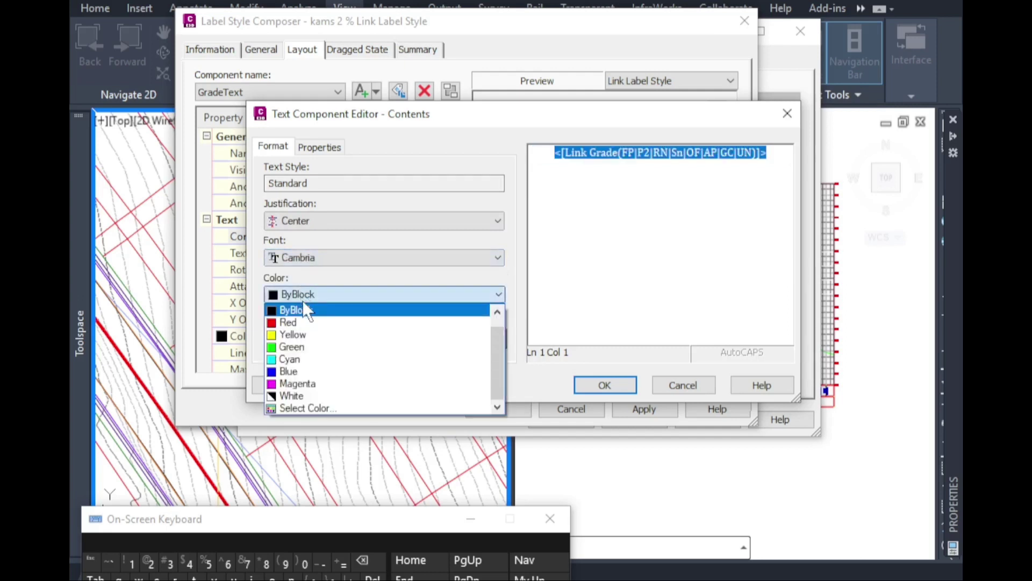
left_click(295, 371)
left_click(273, 339)
left_click(290, 341)
left_click(605, 386)
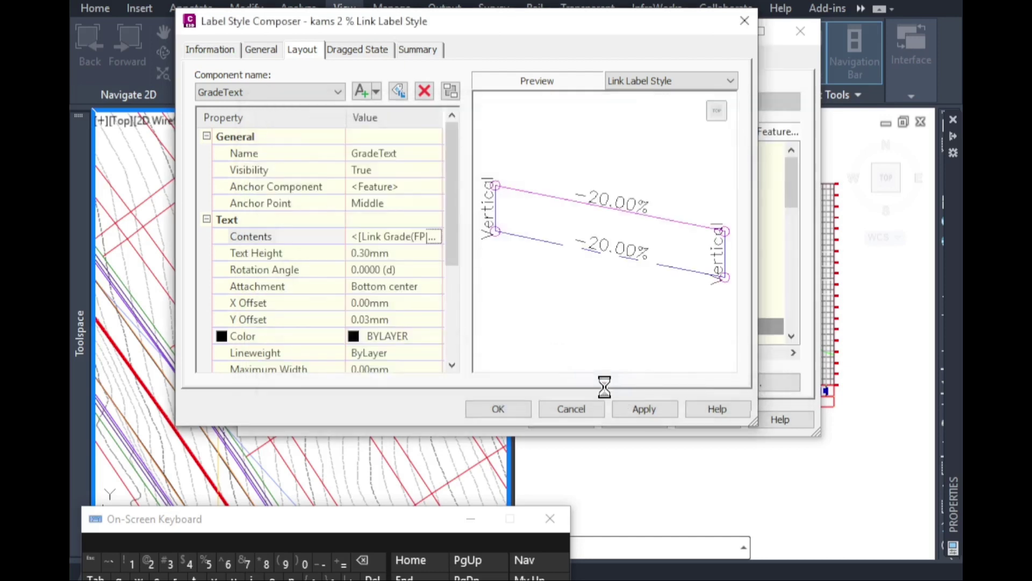
Set the GradeText text height to 2 mm and its Y offset to 1 mm, and save the label style.
left_click(383, 252)
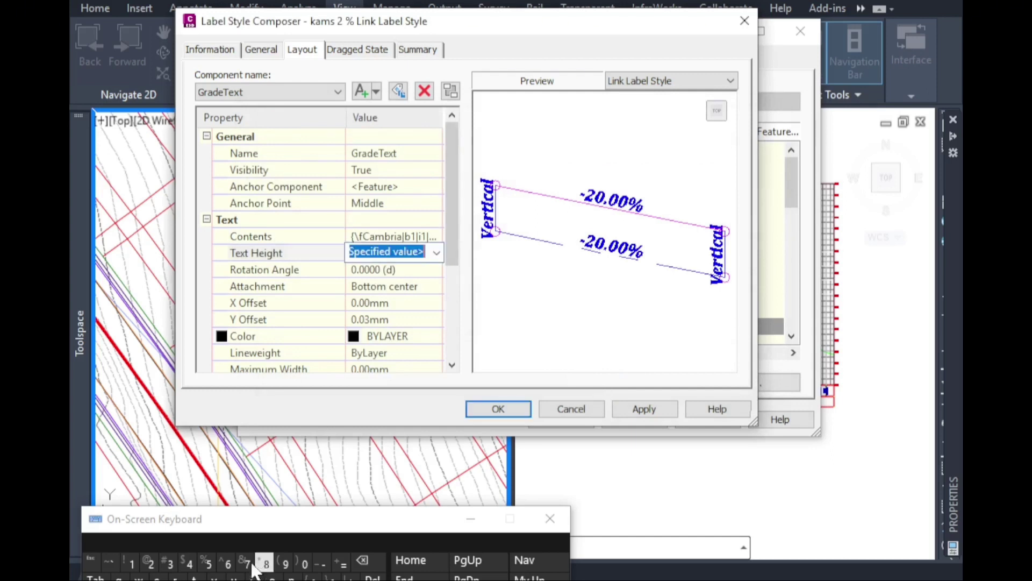
left_click(149, 562)
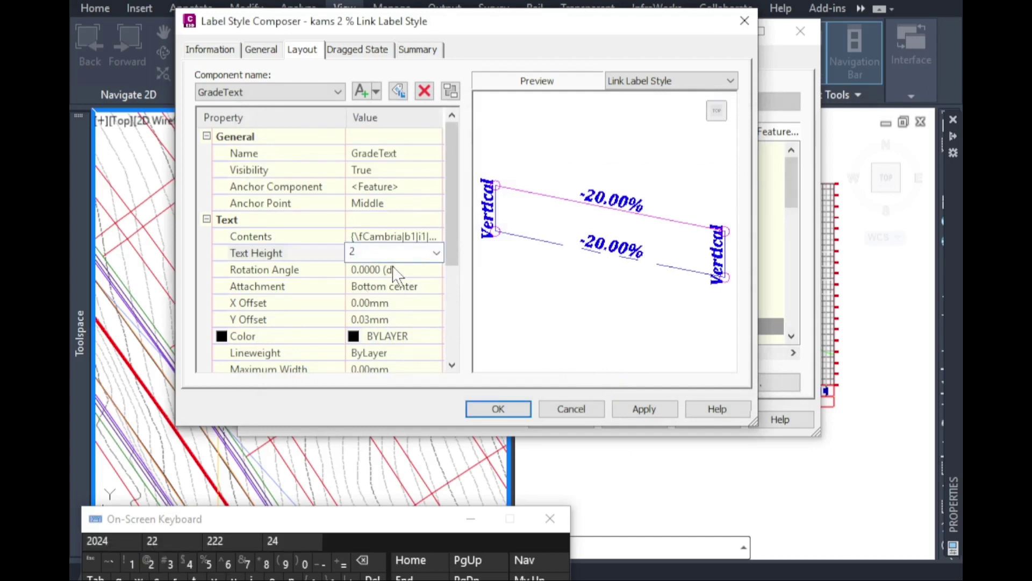
left_click(391, 290)
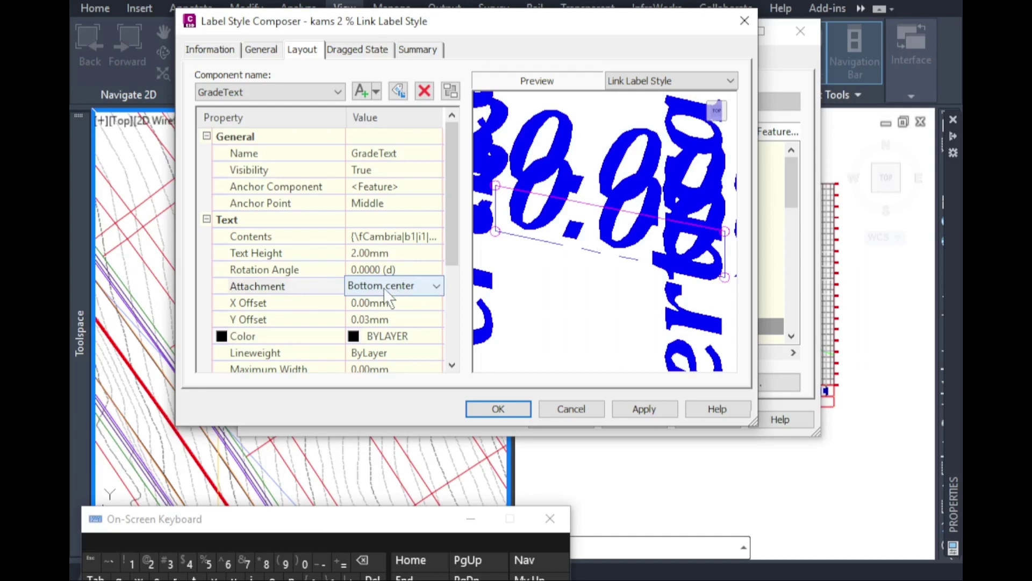
left_click(374, 318)
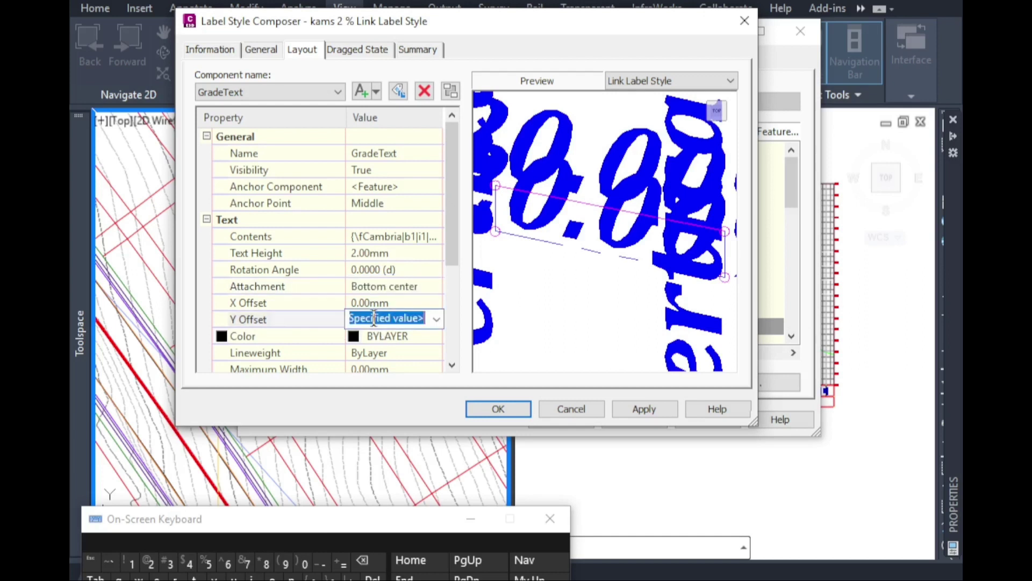
left_click(130, 562)
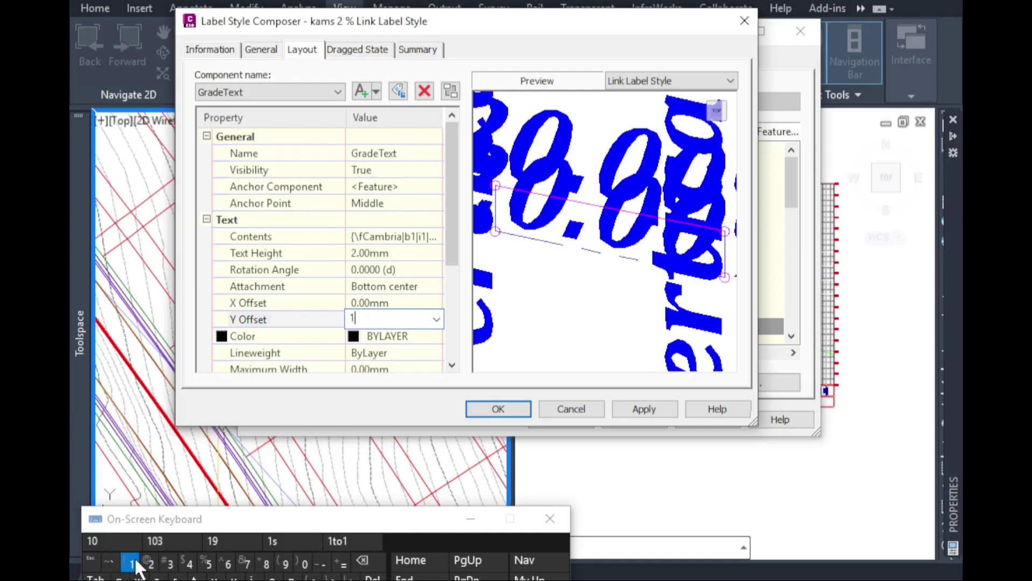
left_click(453, 366)
scroll(454, 367, "down", 1)
left_click(490, 404)
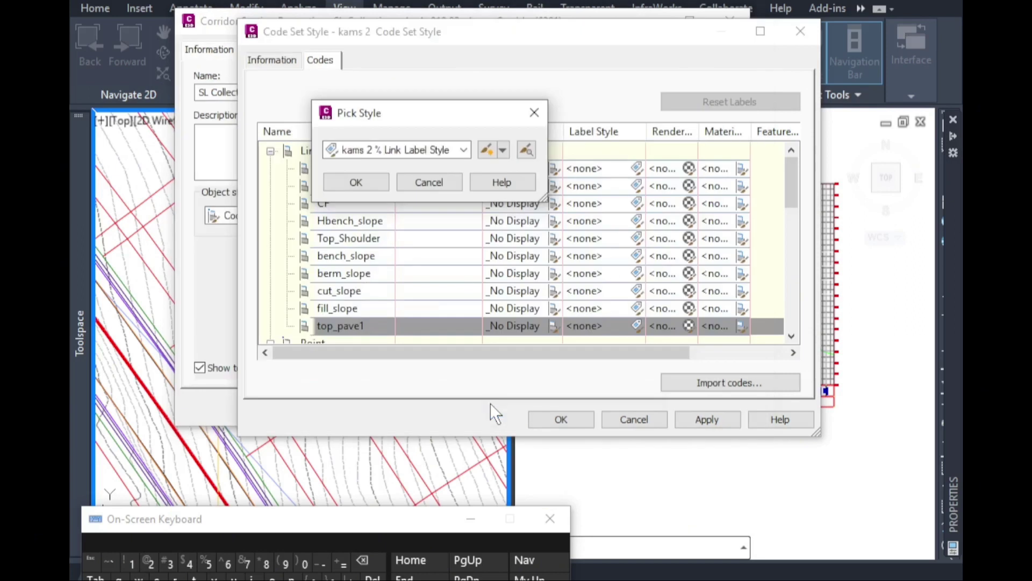
Assign "kams 2 % Link Label Style" to the top_pave1 and Top_Shoulder links and apply the code set style to the corridor section.
left_click(370, 188)
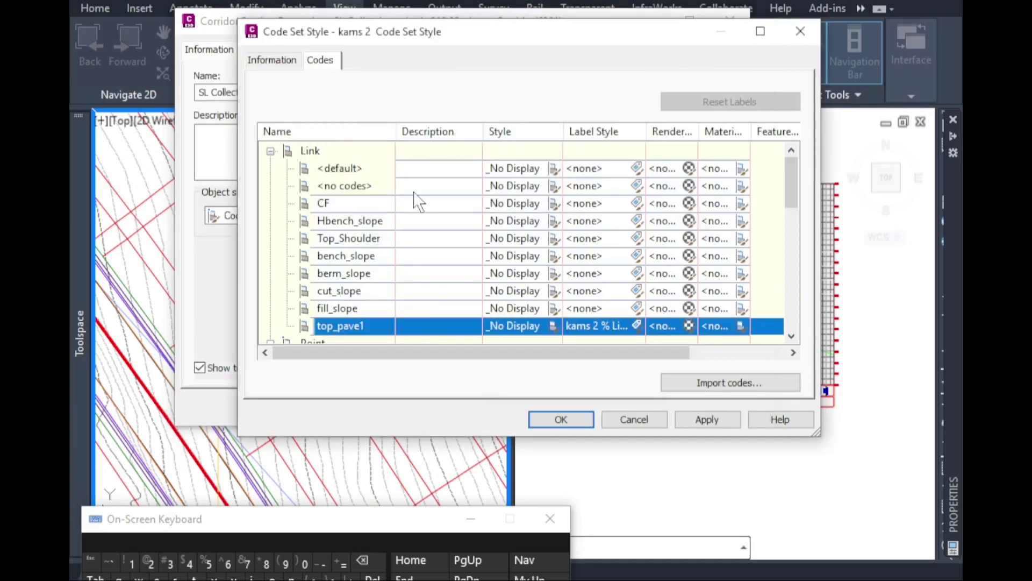
left_click(327, 238)
left_click(636, 238)
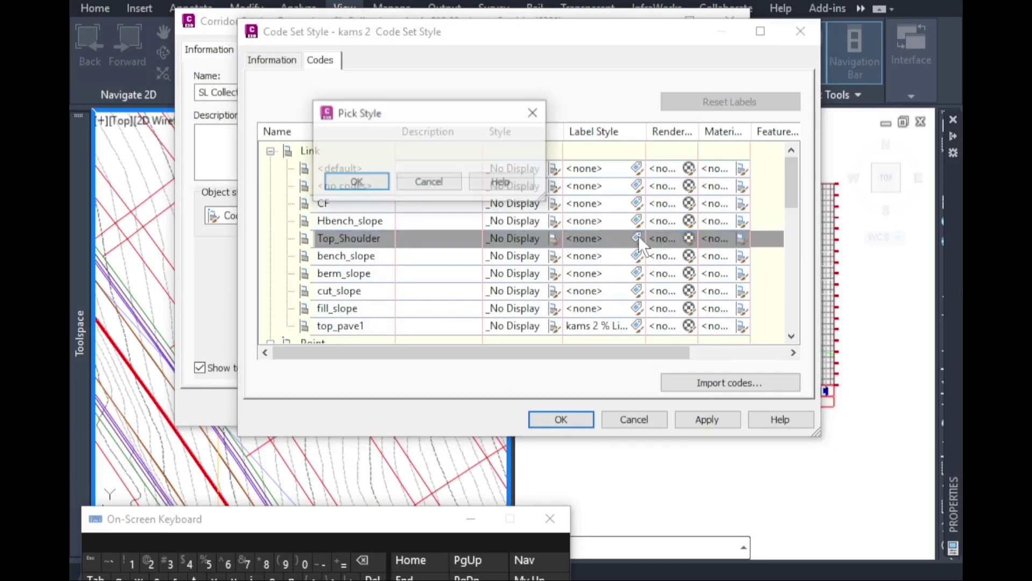
left_click(414, 149)
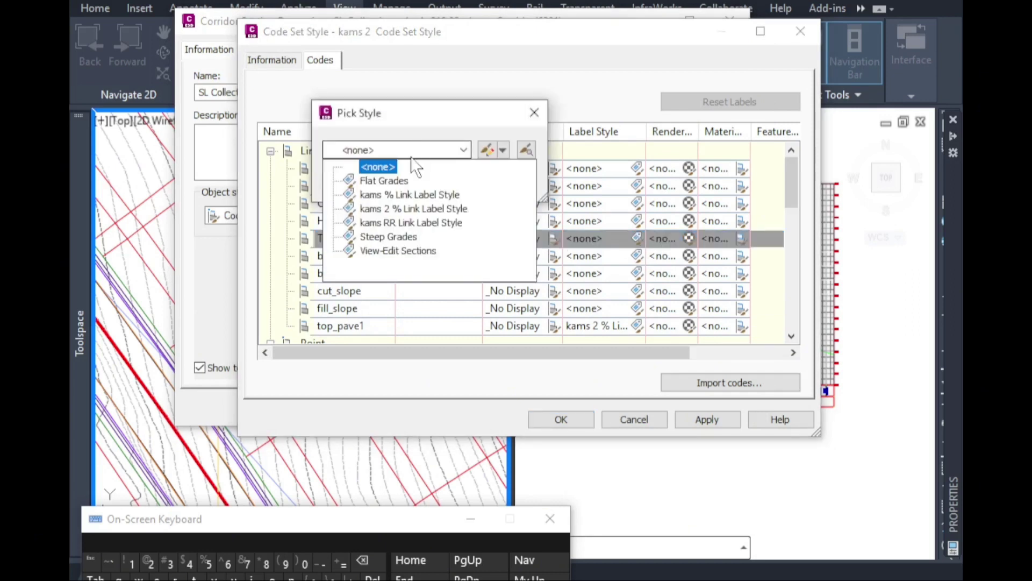
left_click(402, 209)
left_click(359, 182)
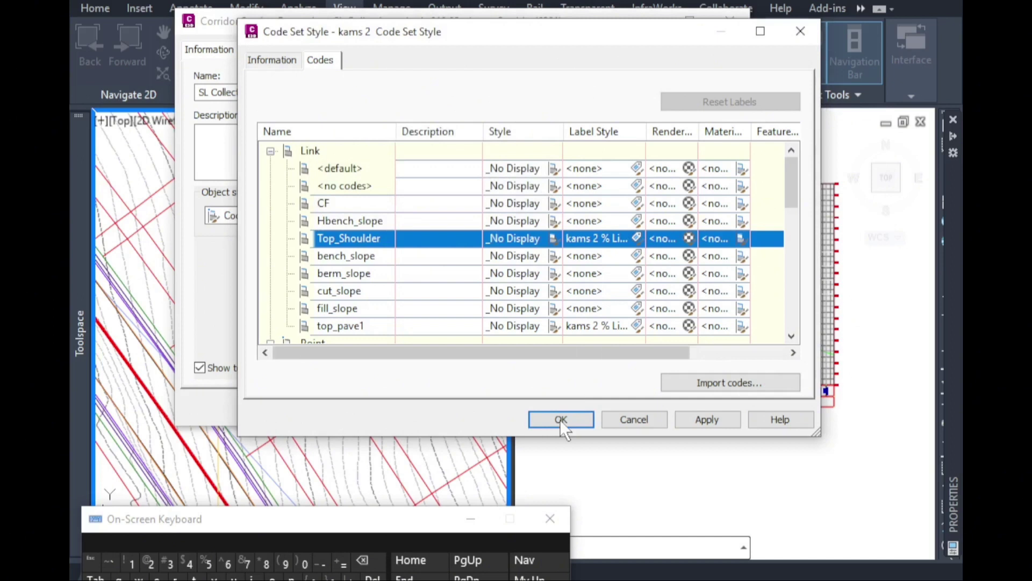
left_click(560, 419)
left_click(494, 405)
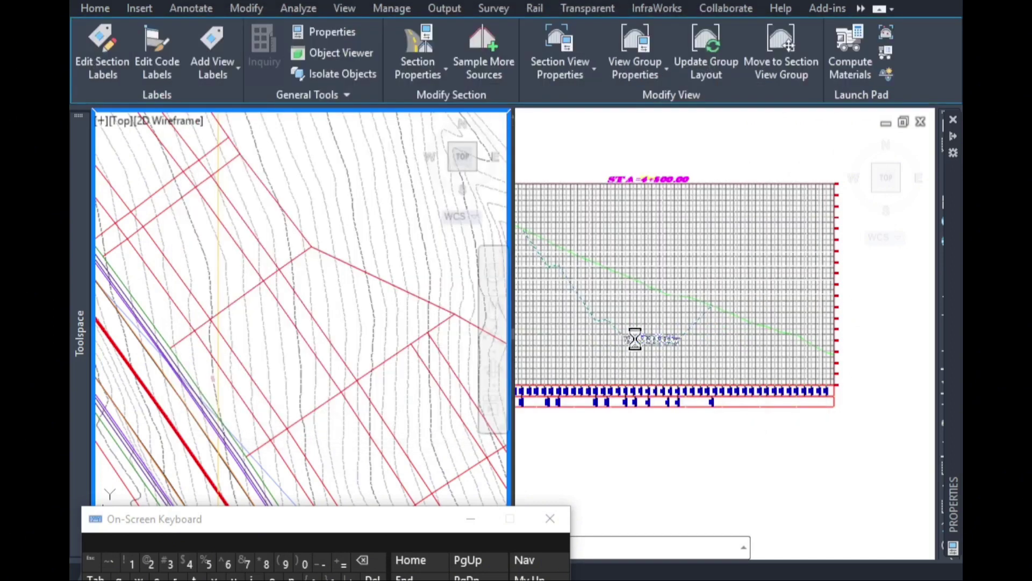
key("Escape")
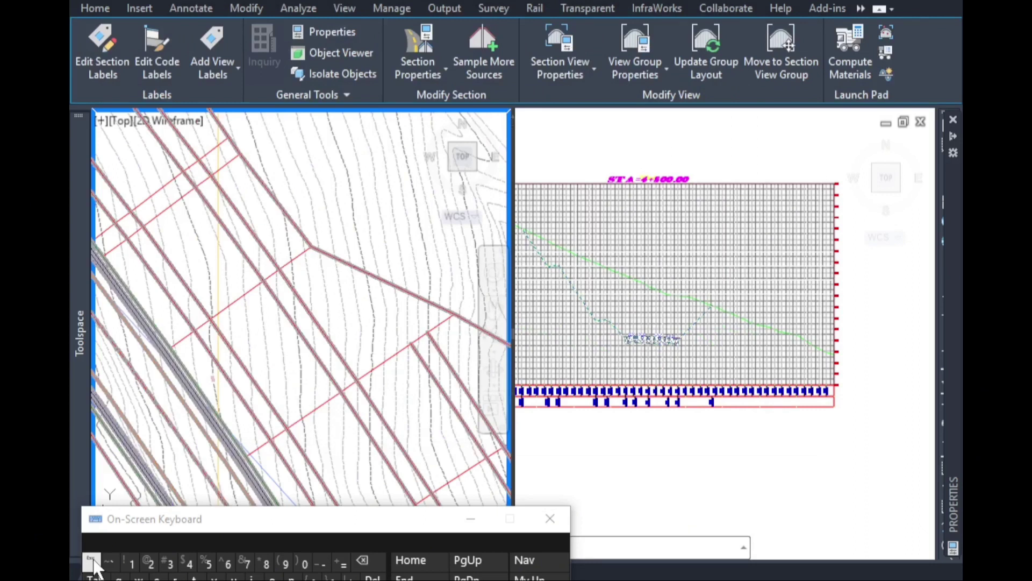
Examine the slope percentage labels above the pavement and shoulders in the road cross-section view.
left_click(657, 421)
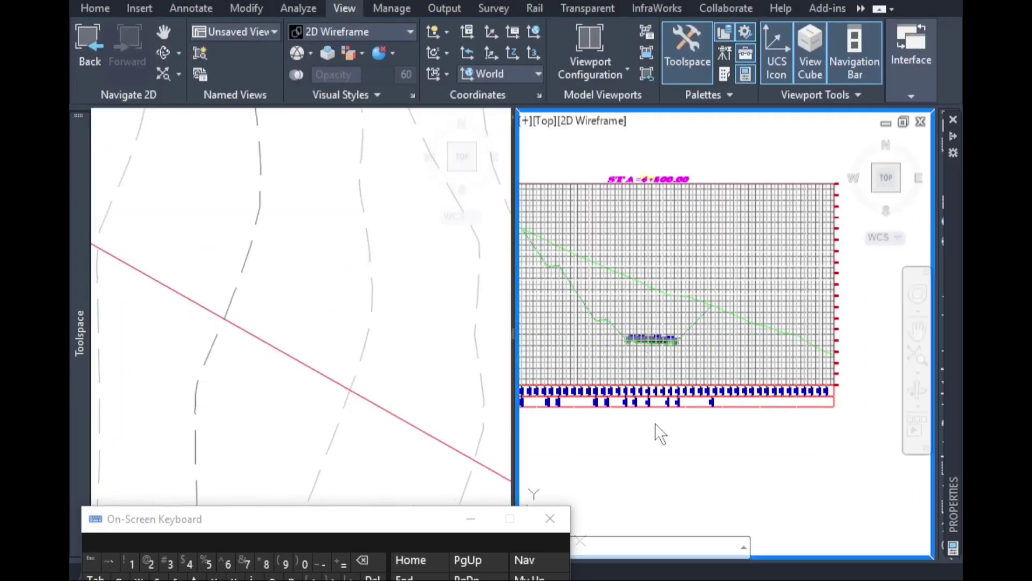
scroll(634, 338, "up", 6)
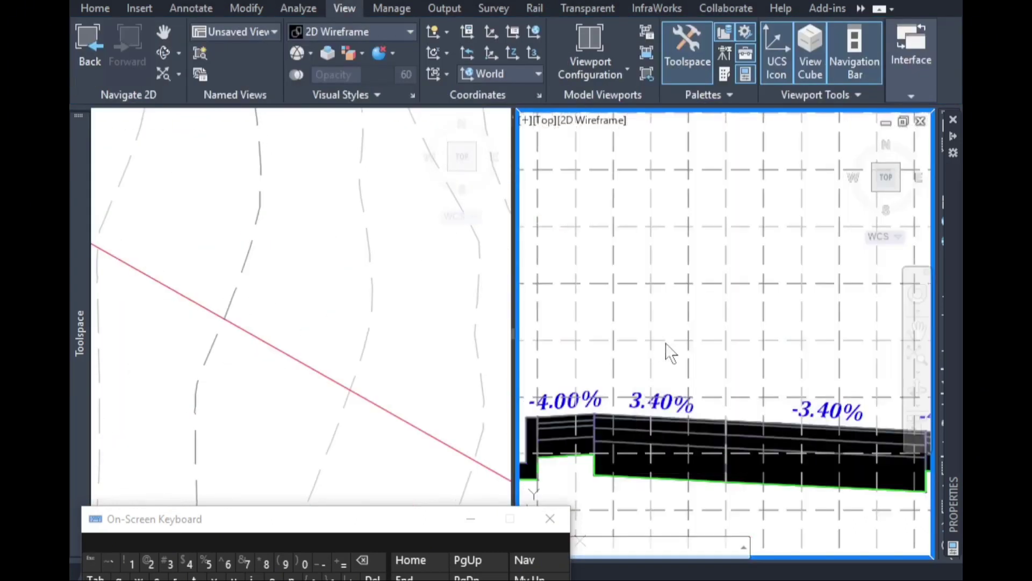
scroll(667, 354, "down", 2)
scroll(600, 388, "up", 2)
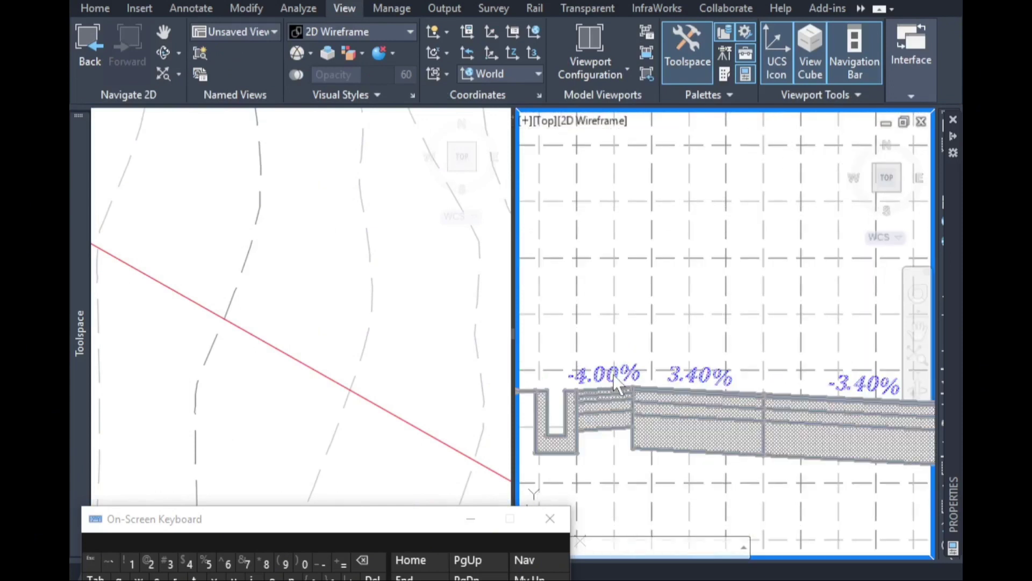
scroll(645, 376, "down", 2)
scroll(818, 382, "up", 2)
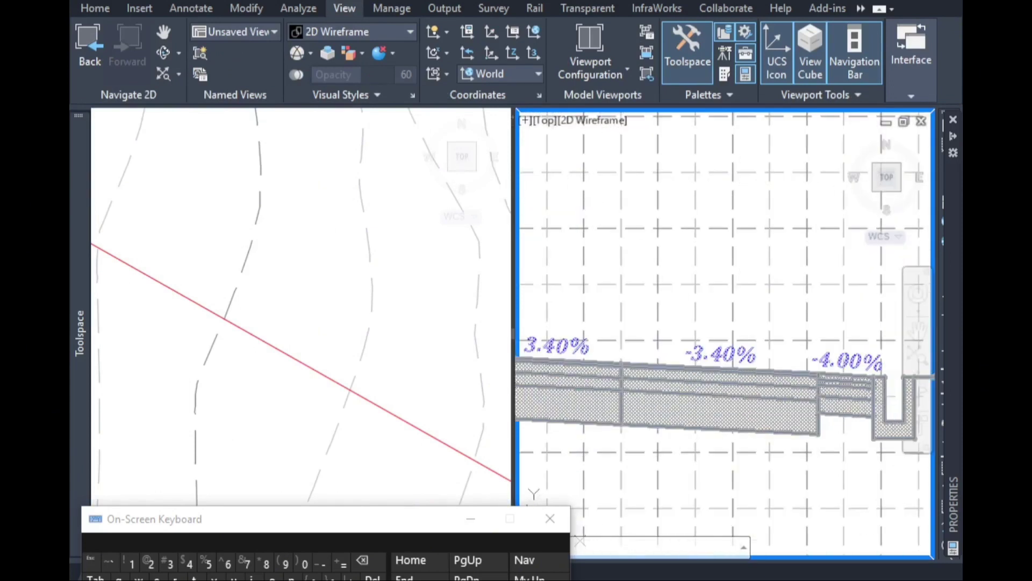
scroll(805, 371, "down", 2)
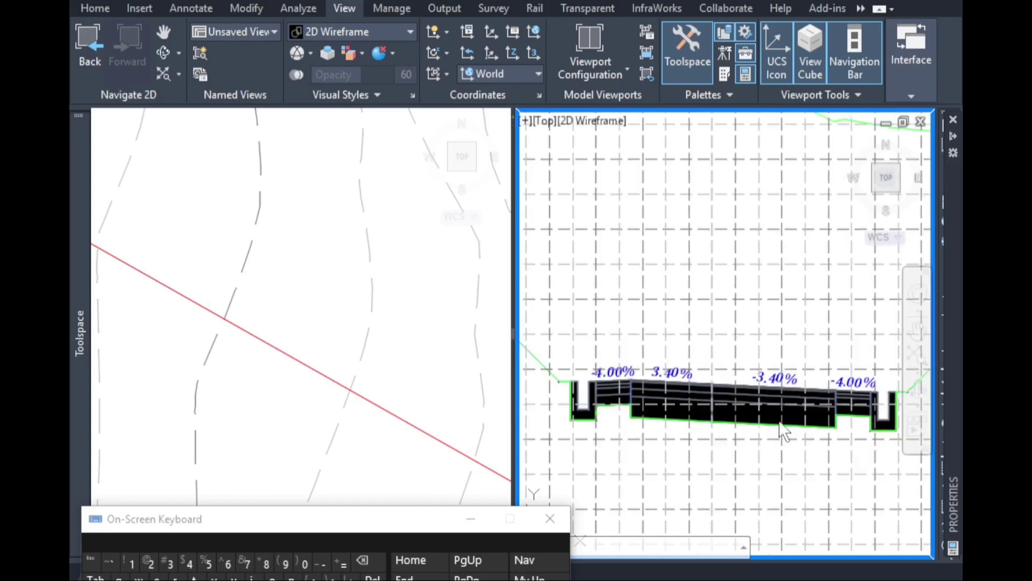
scroll(646, 390, "up", 3)
scroll(695, 392, "down", 2)
scroll(679, 395, "up", 2)
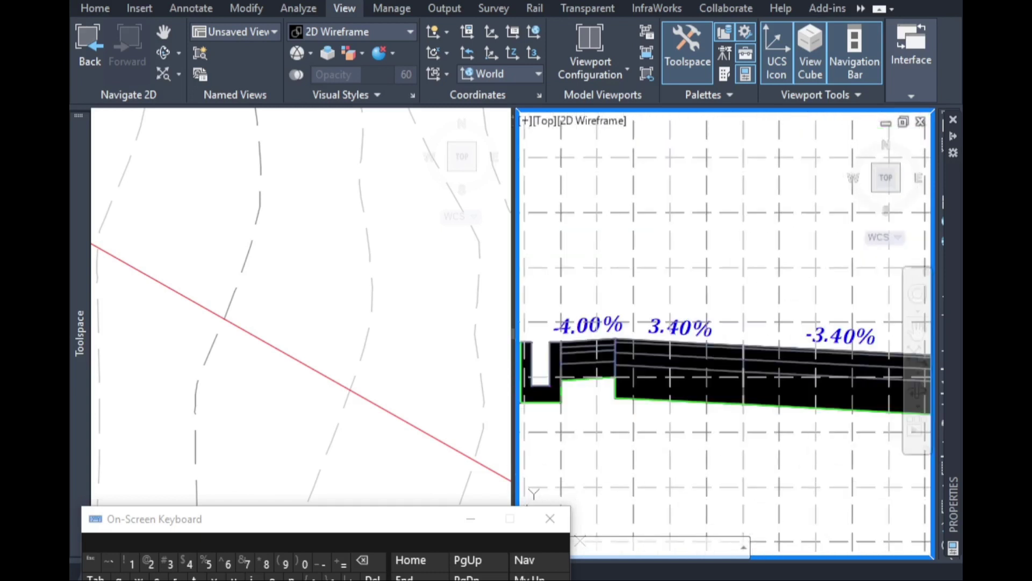
scroll(729, 437, "down", 2)
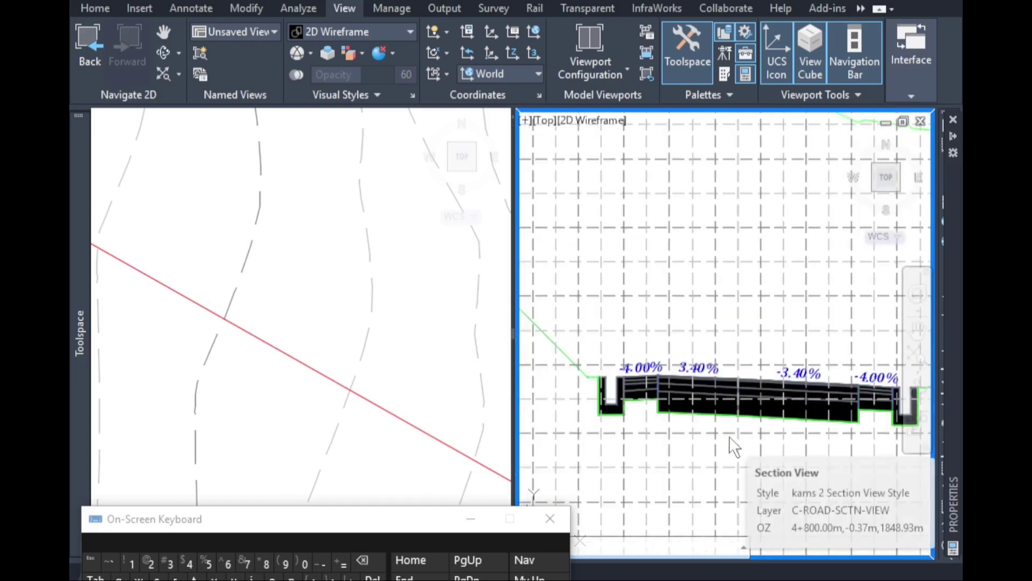
scroll(726, 444, "up", 2)
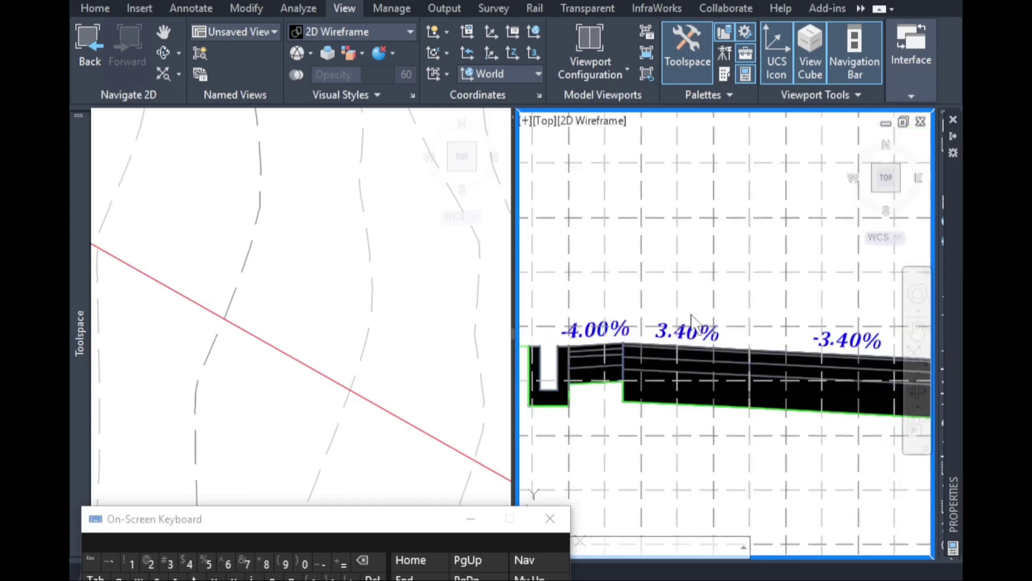
scroll(742, 372, "down", 1)
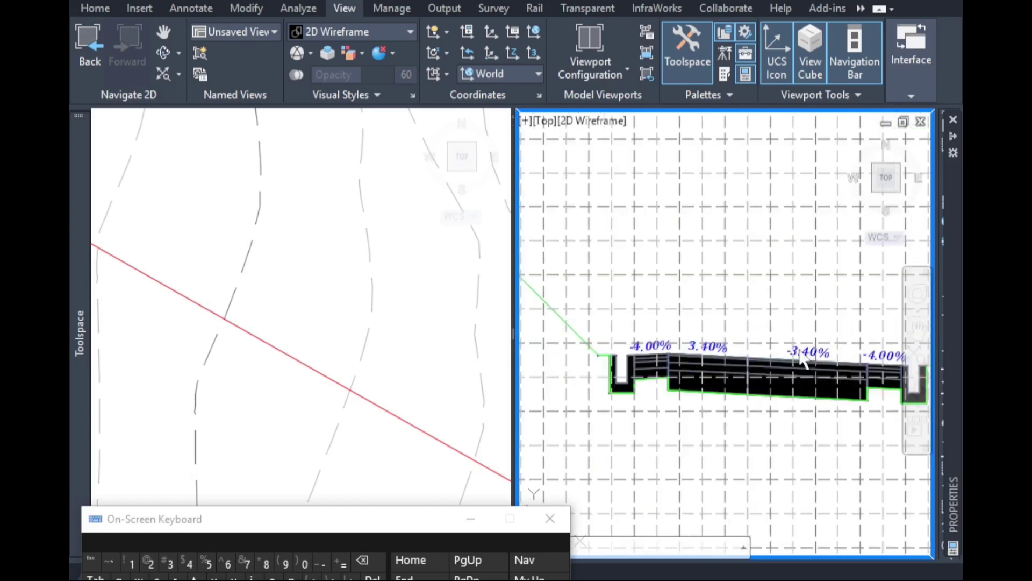
scroll(785, 473, "down", 1)
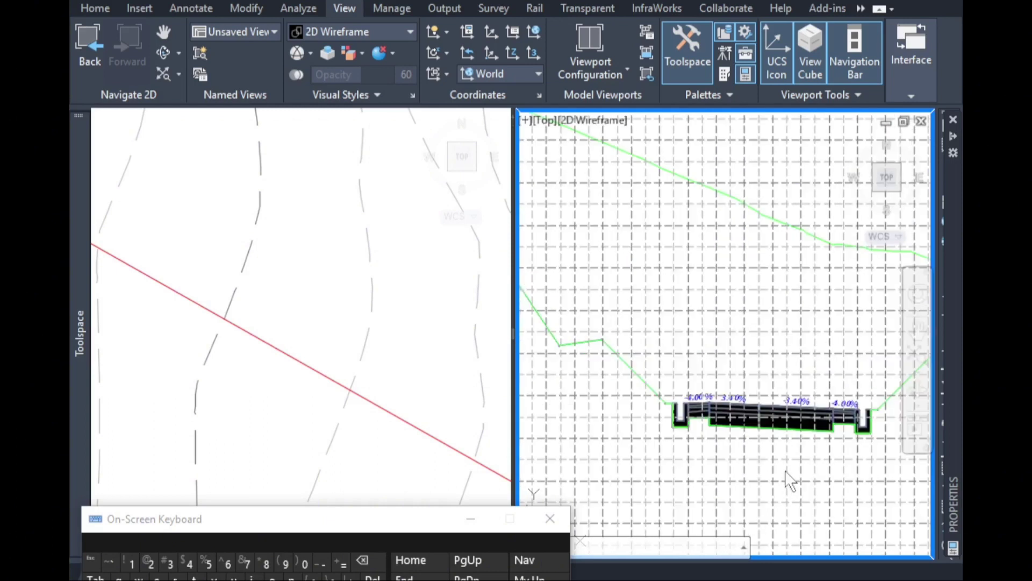
Open the corridor section's kams 2 Code Set Style for editing and expand its link codes.
scroll(802, 481, "up", 1)
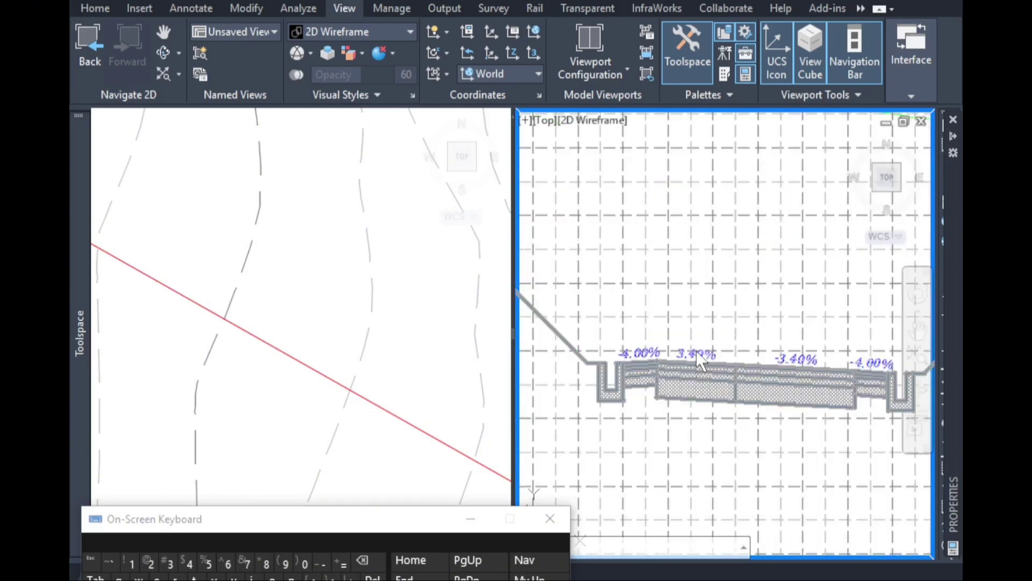
left_click(630, 369)
right_click(630, 369)
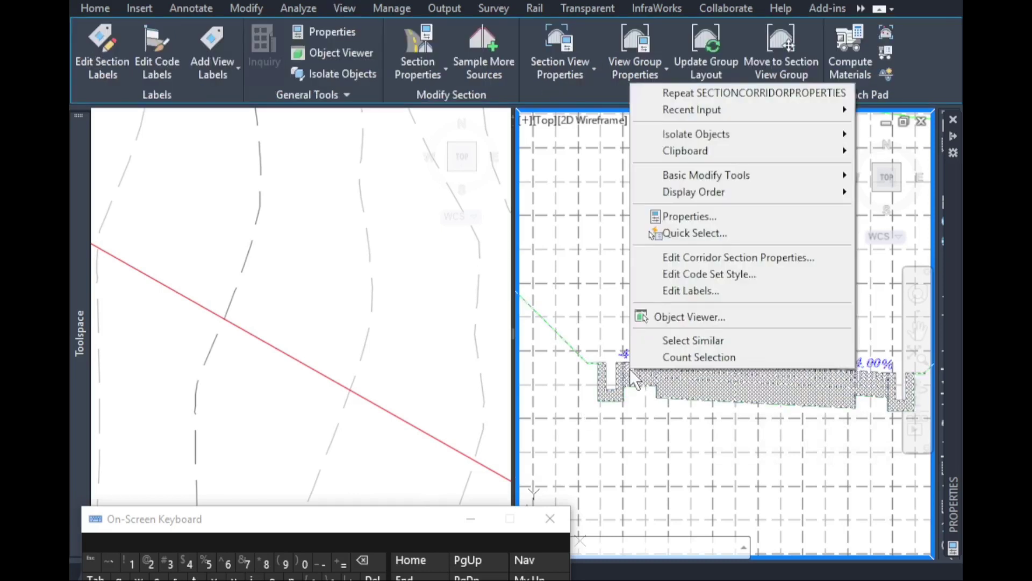
left_click(677, 260)
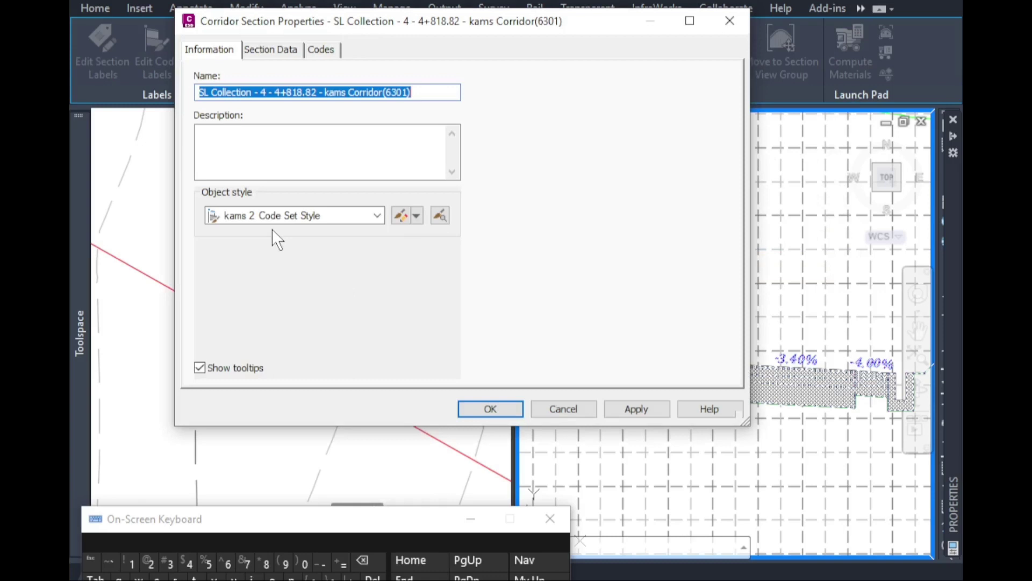
left_click(417, 215)
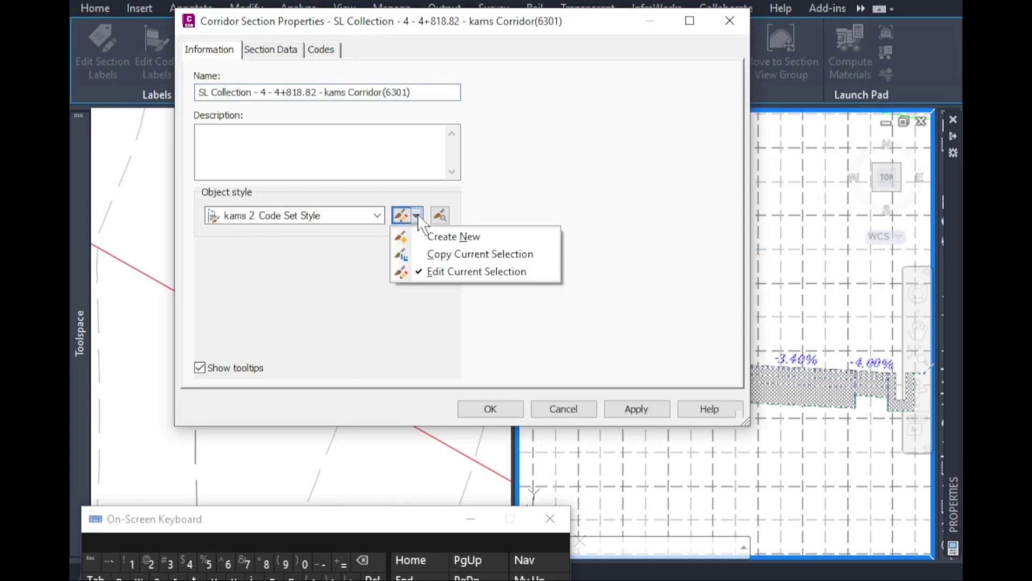
left_click(434, 272)
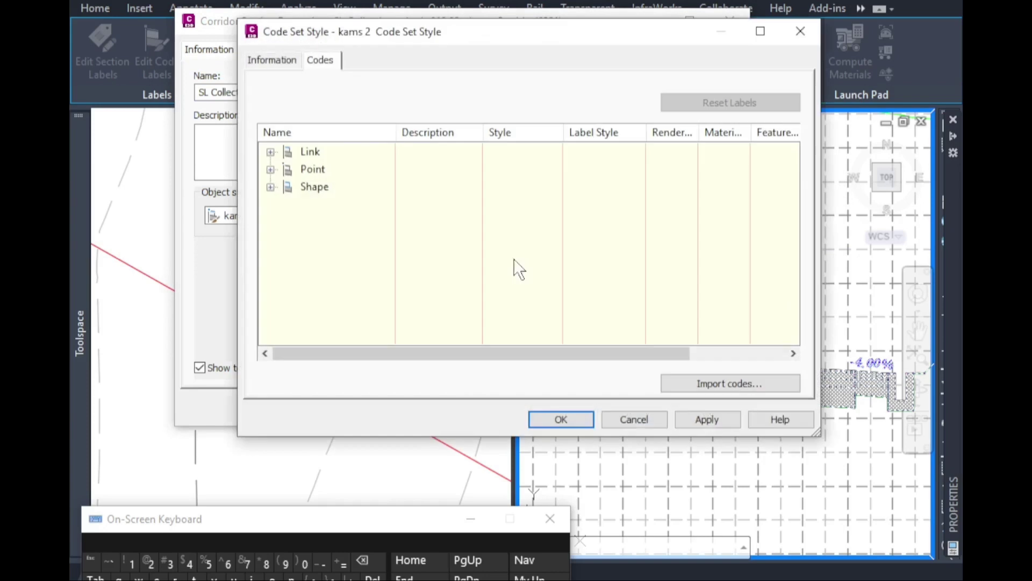
left_click(270, 151)
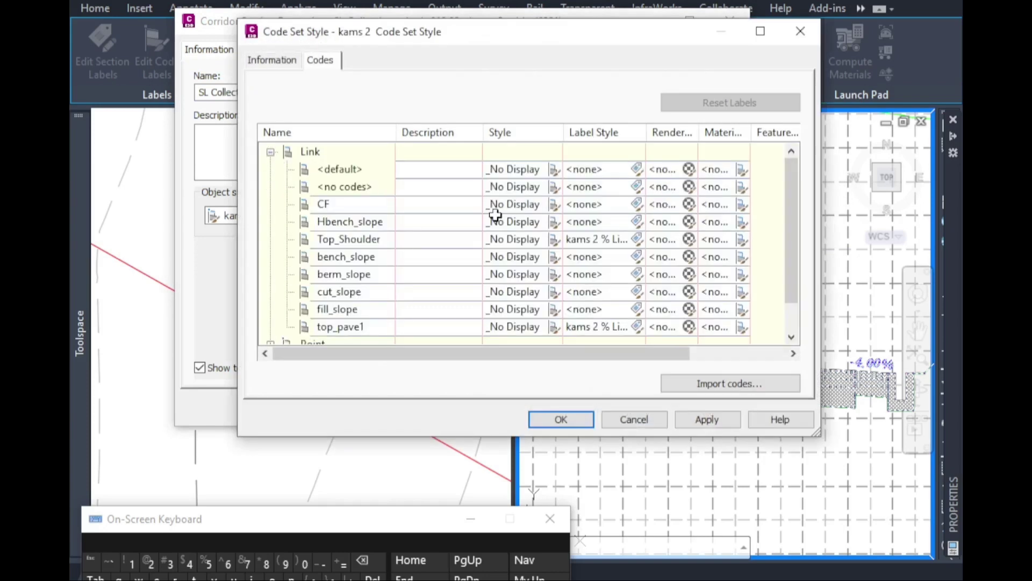
Set the GradeText text height to 1 mm in the Top_Shoulder link's "kams 2 % Link Label Style" and accept the style.
left_click(614, 243)
left_click(638, 239)
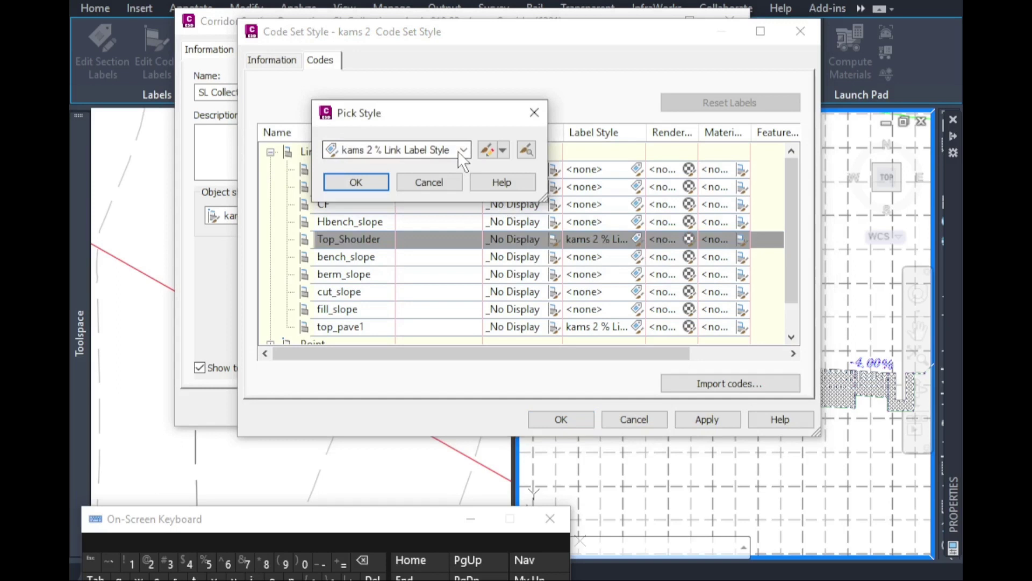
left_click(502, 150)
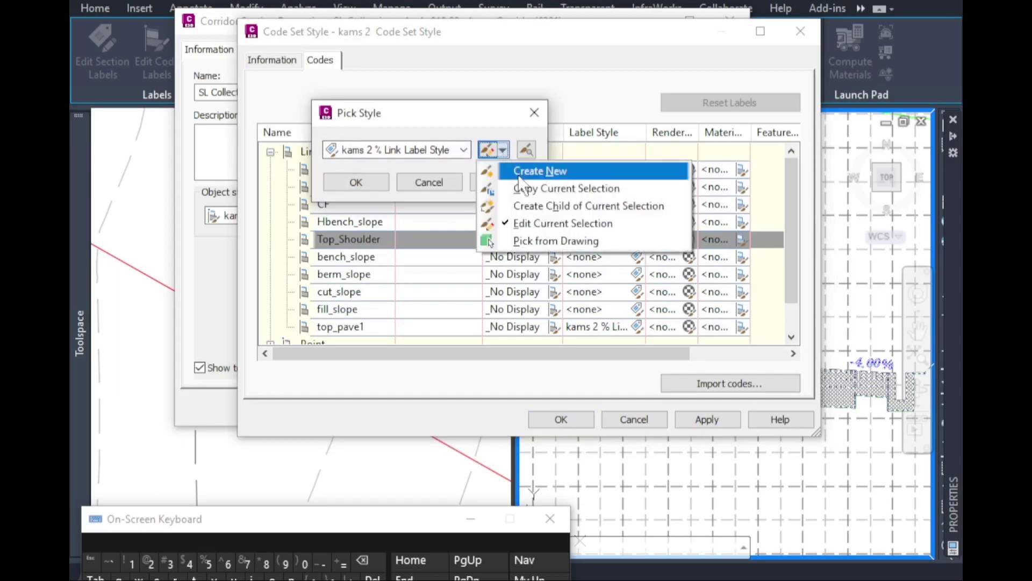
left_click(527, 222)
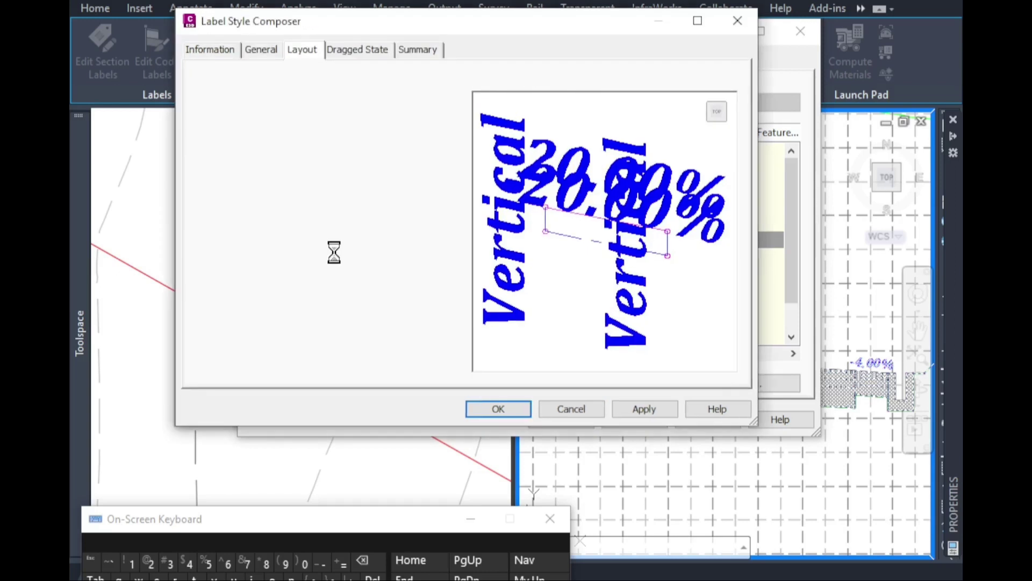
left_click(388, 254)
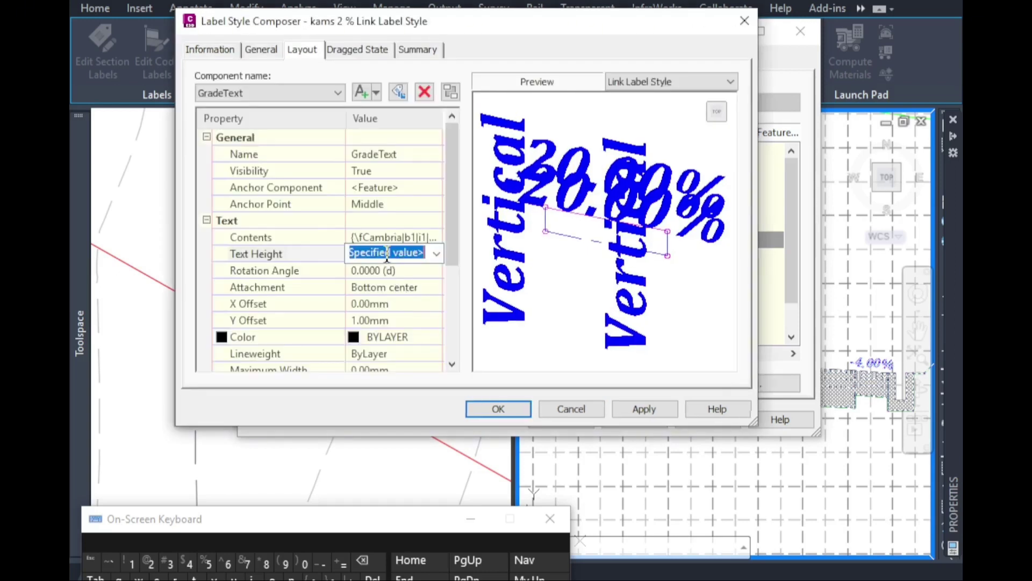
left_click(129, 564)
left_click(469, 408)
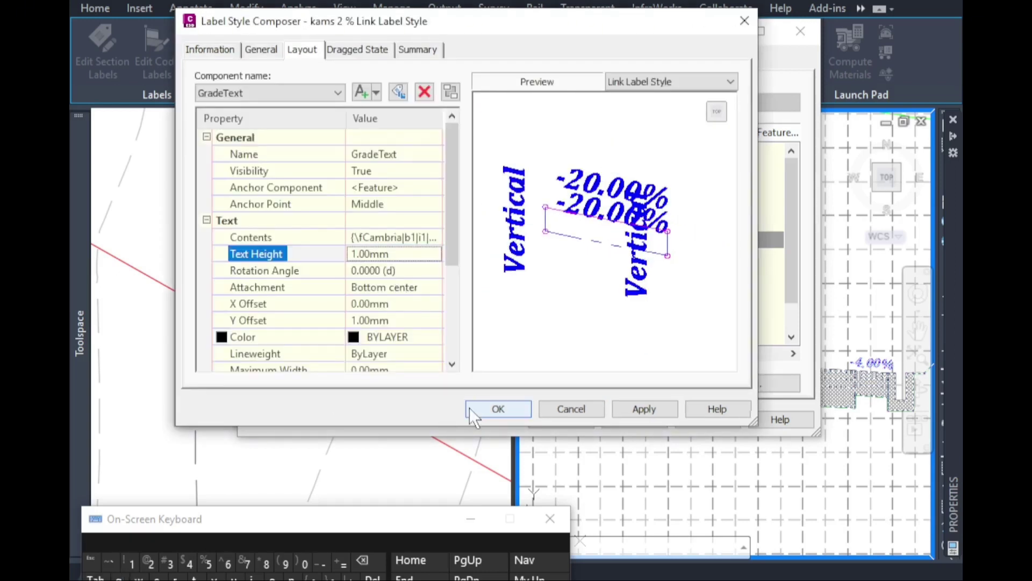
left_click(499, 409)
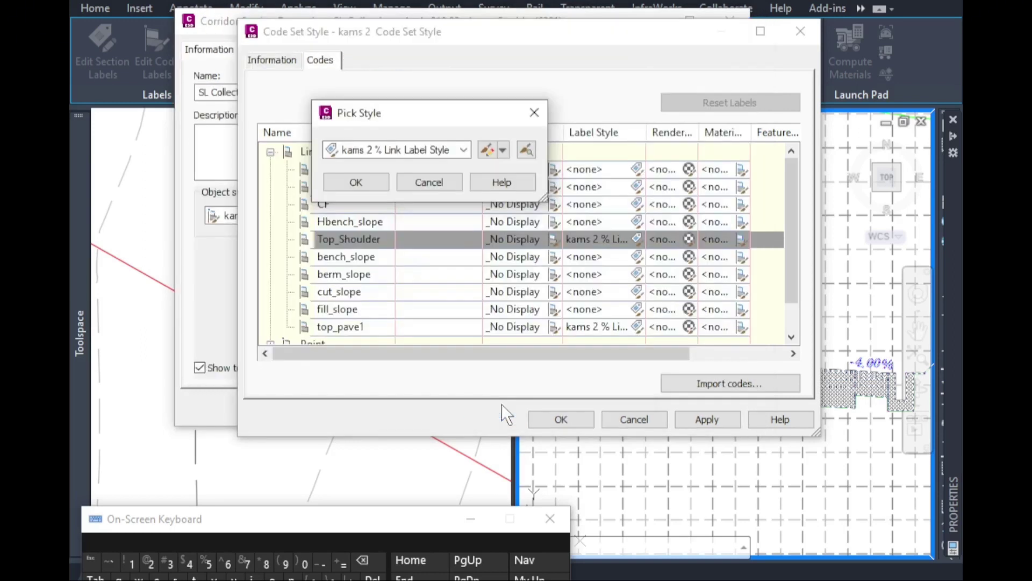
left_click(357, 181)
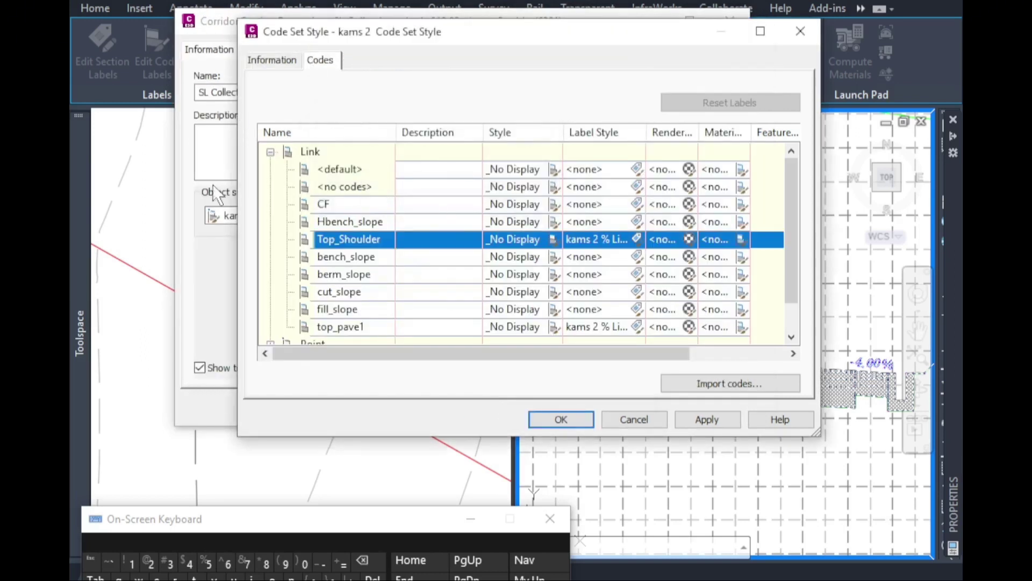
Create a new label style for the fill_slope link and name it "kams 2 RR Link Label Style".
left_click(352, 311)
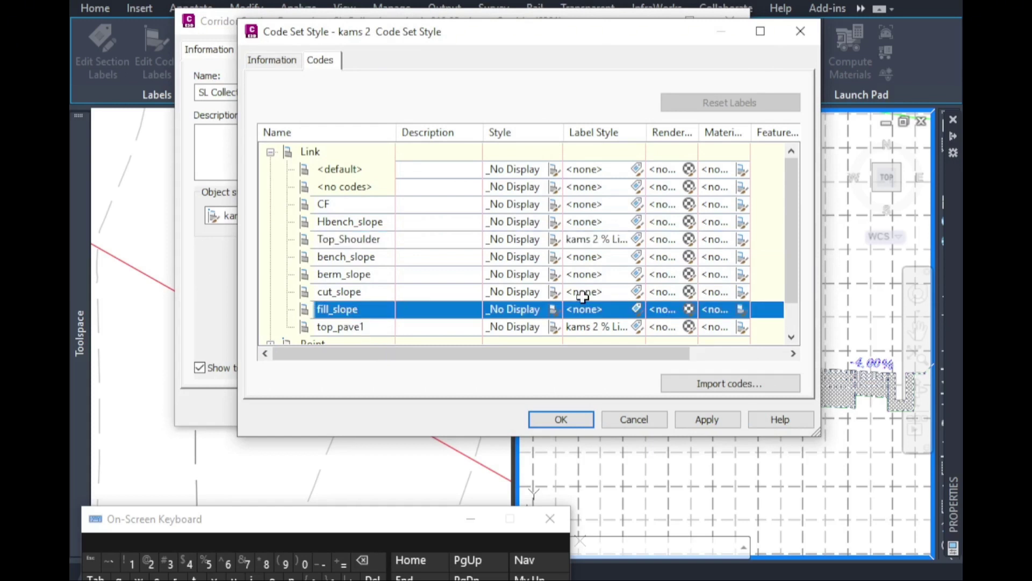
left_click(638, 310)
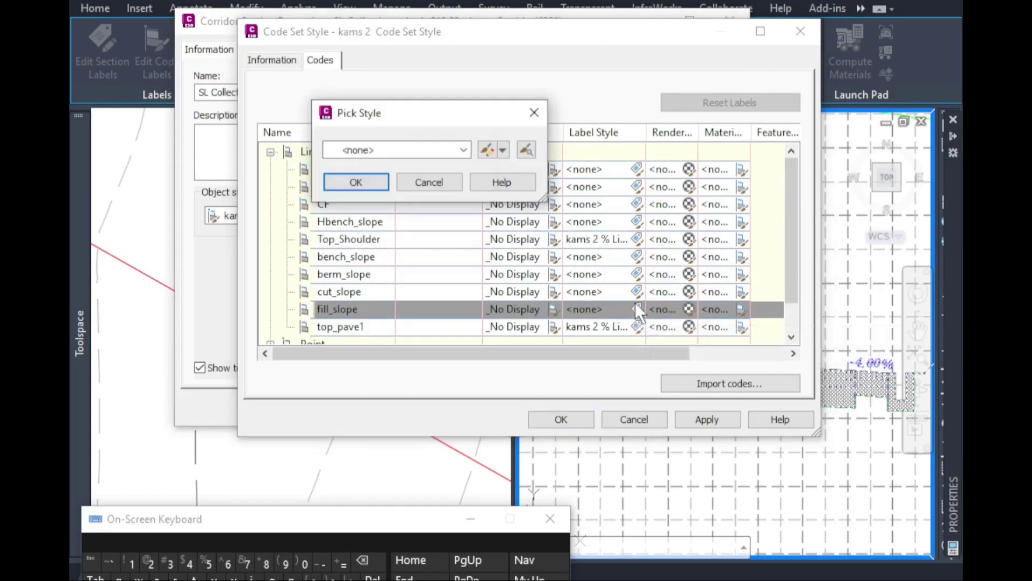
left_click(458, 153)
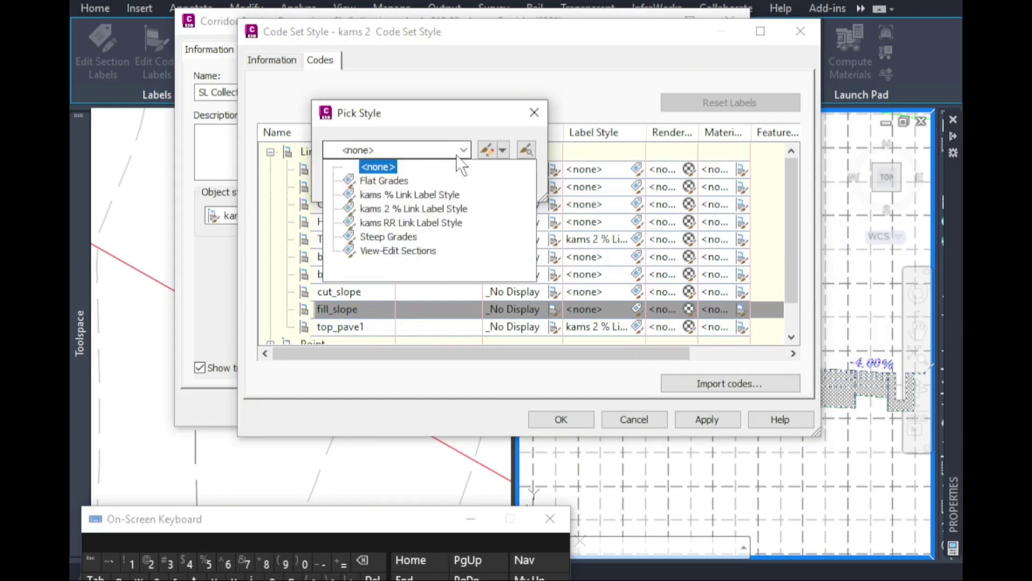
left_click(458, 154)
left_click(505, 149)
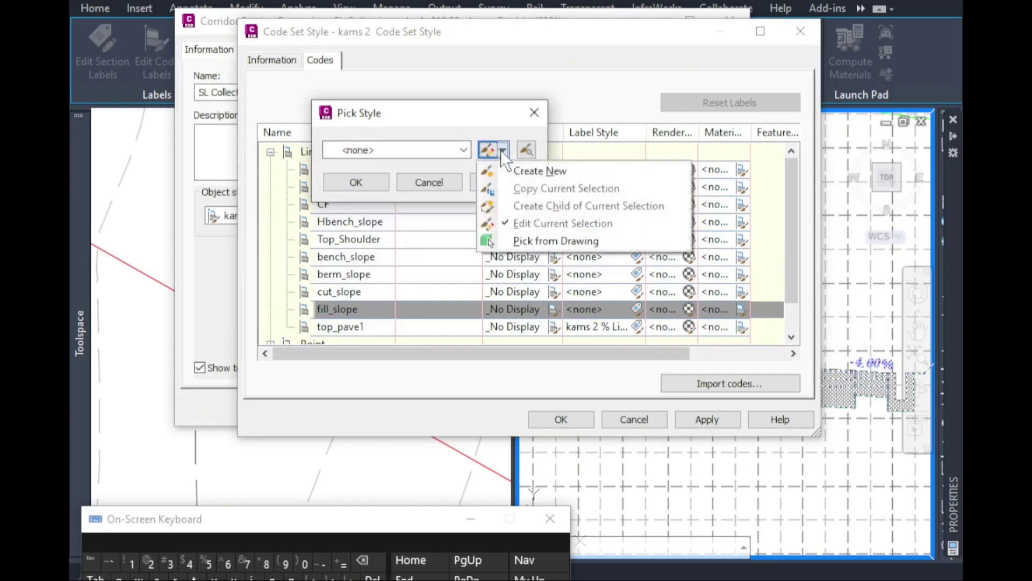
left_click(514, 167)
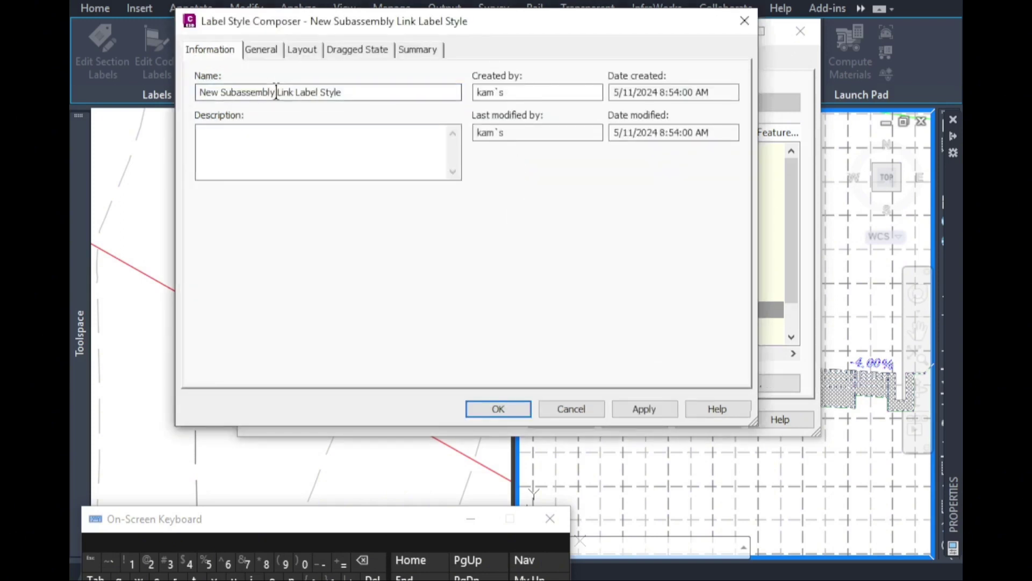
left_click_drag(277, 92, 197, 92)
type("kam")
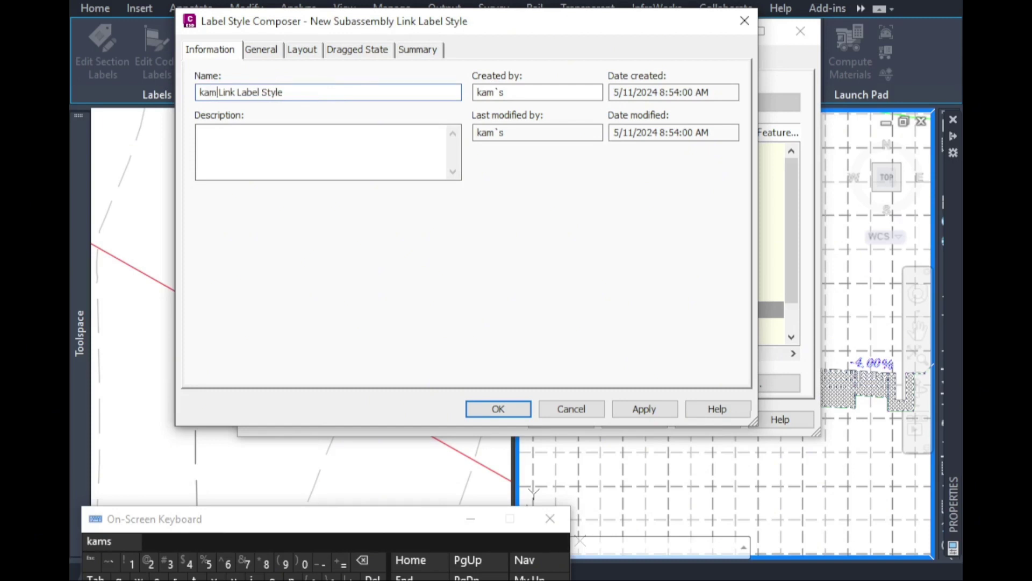
type("s")
type(" 2")
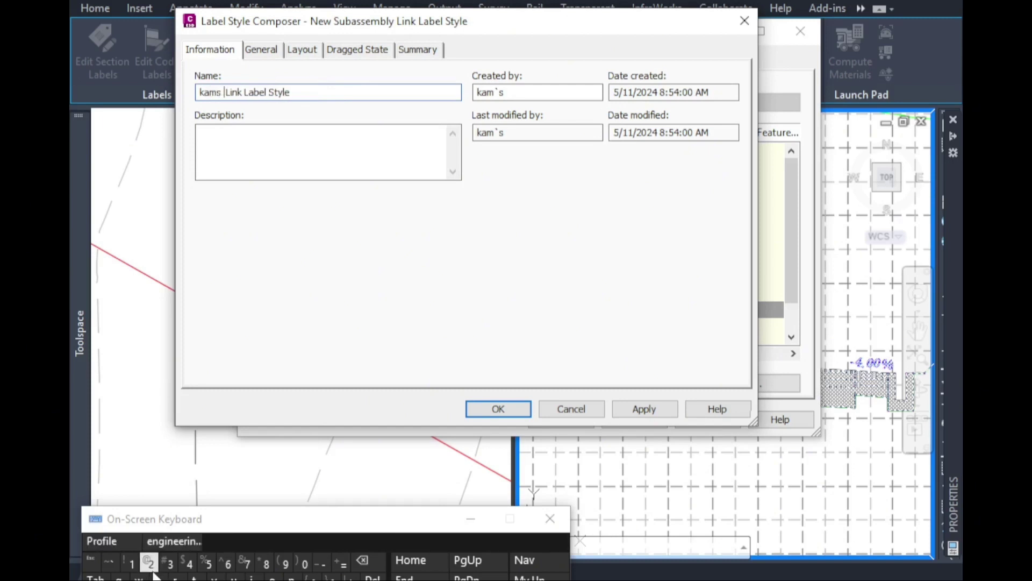
key("Caps_Lock")
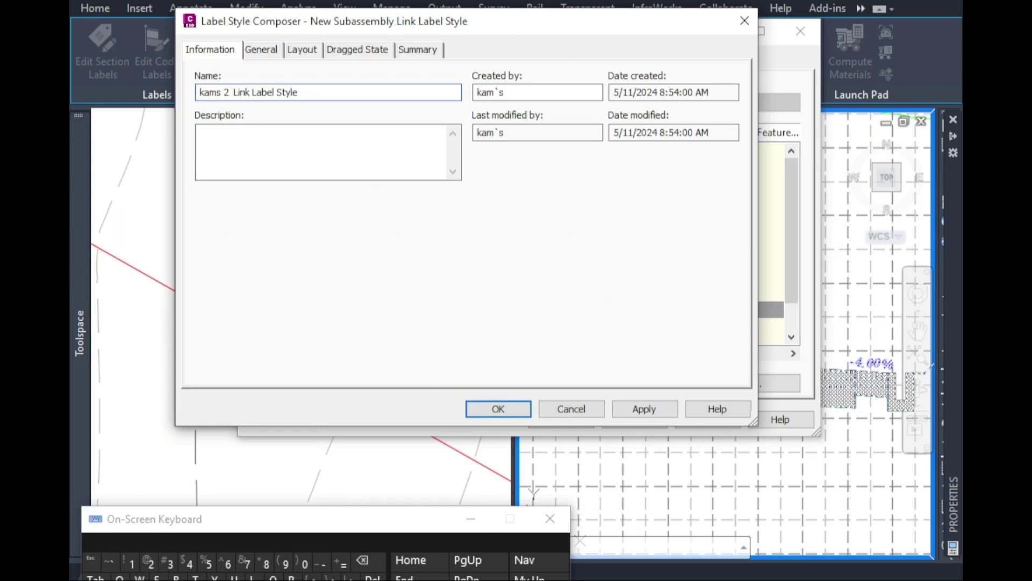
type("RR")
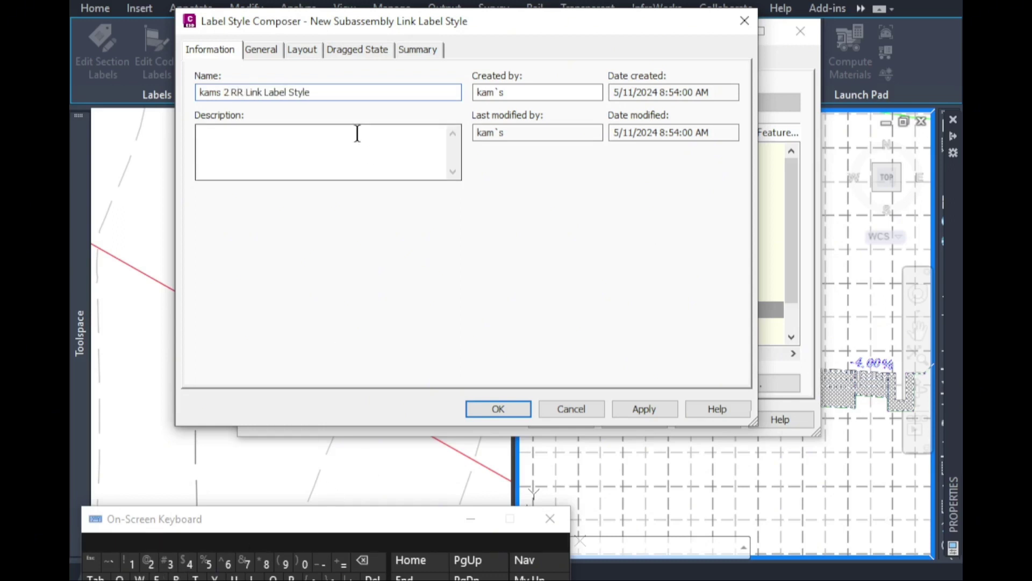
Open the GradeText contents in the label layout and choose run:rise as the Link Grade format.
left_click(306, 52)
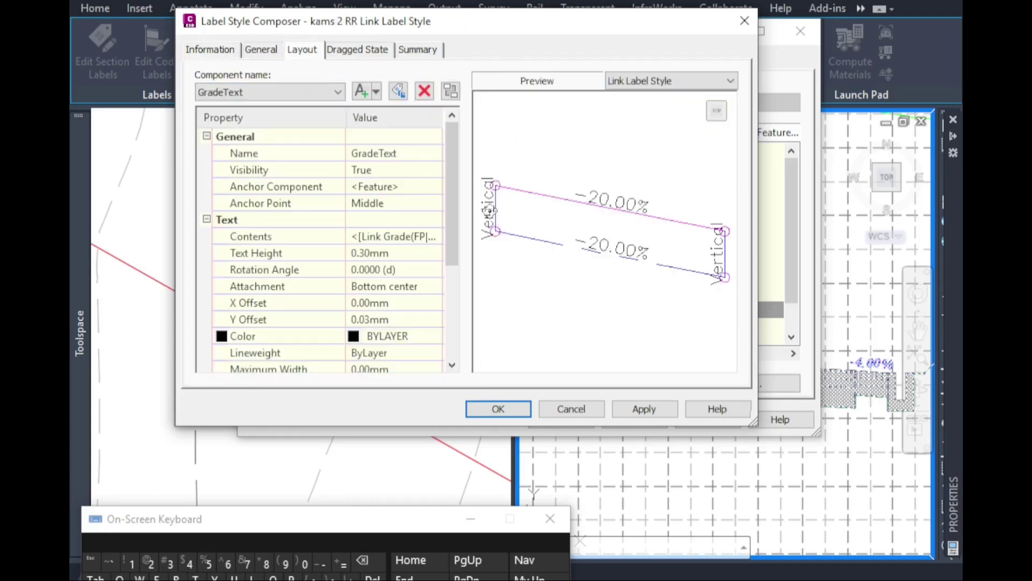
left_click(417, 237)
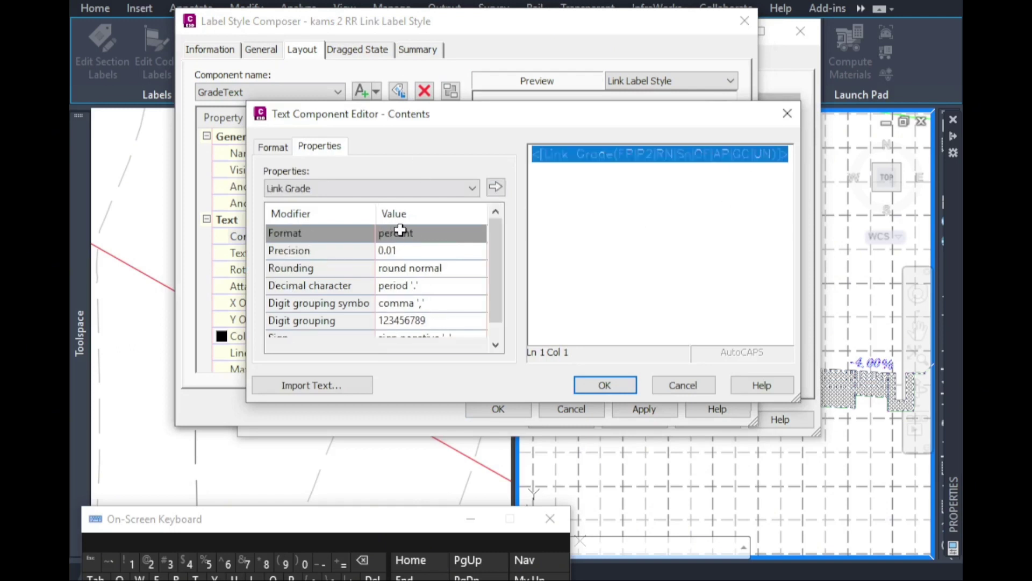
left_click(408, 232)
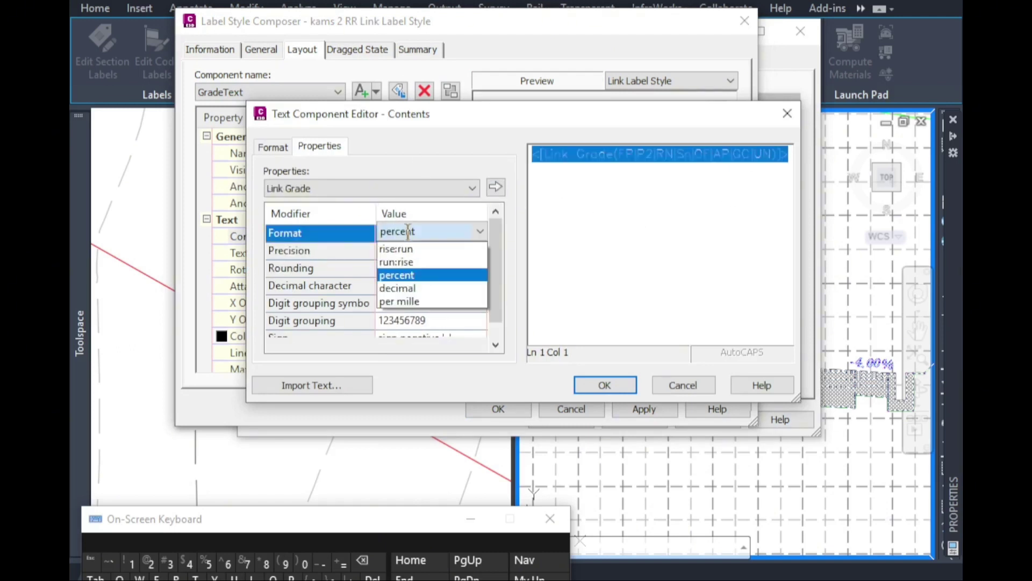
left_click(429, 261)
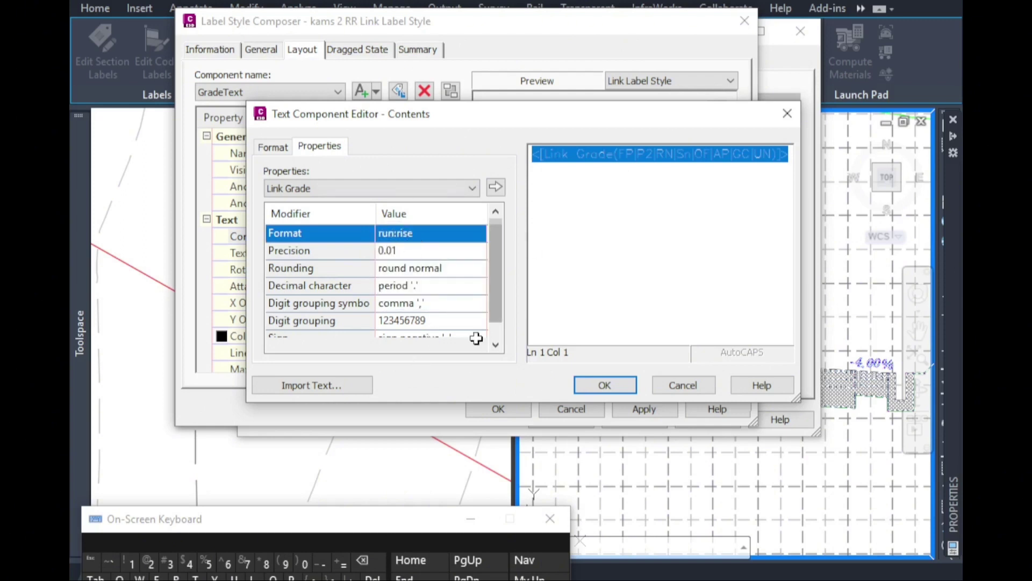
Format the fill slope label's link grade expression in Cambria, blue, bold and italic, and accept the contents.
left_click(276, 148)
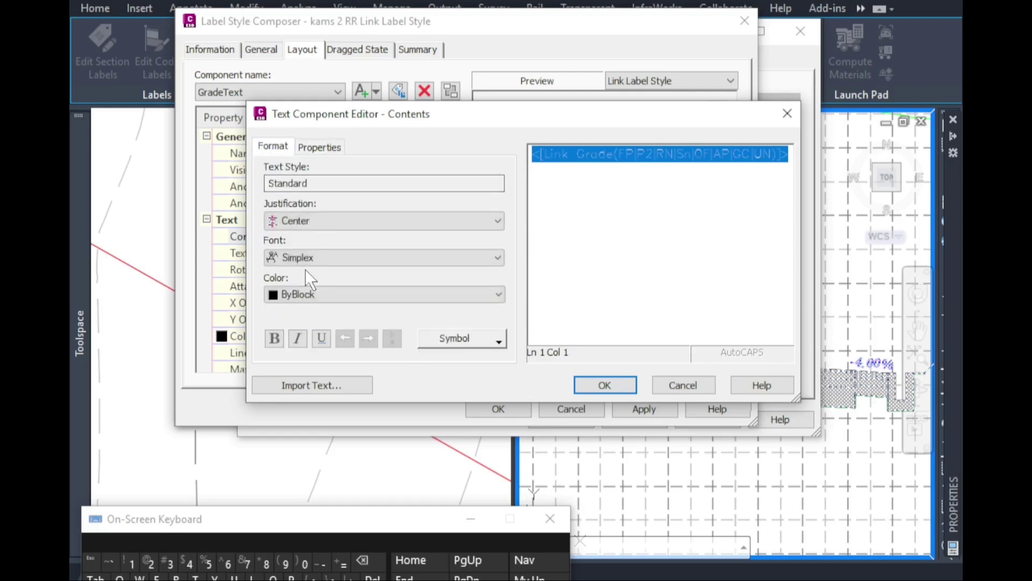
left_click(312, 257)
left_click_drag(494, 369, 496, 309)
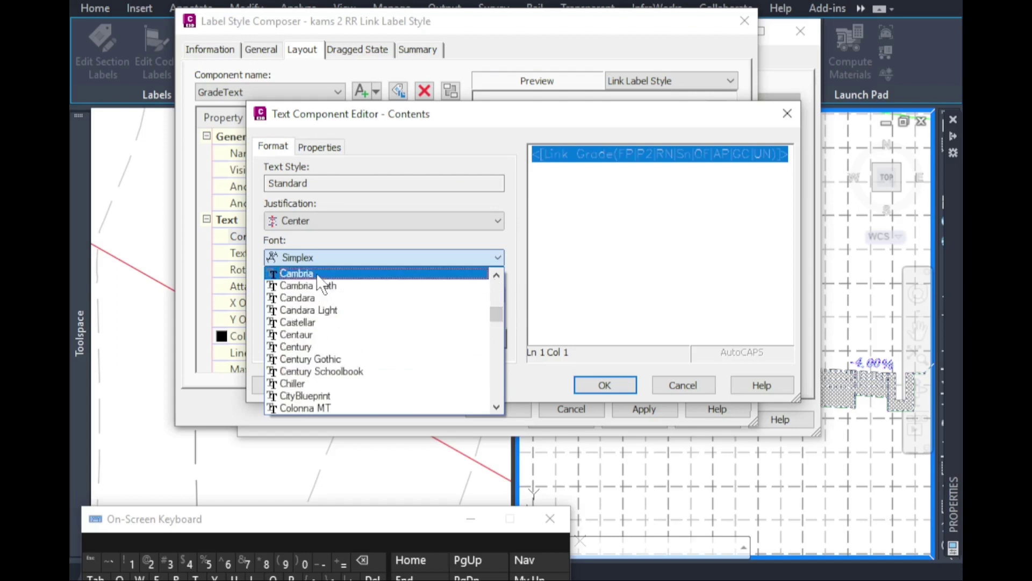
left_click(296, 273)
left_click(309, 294)
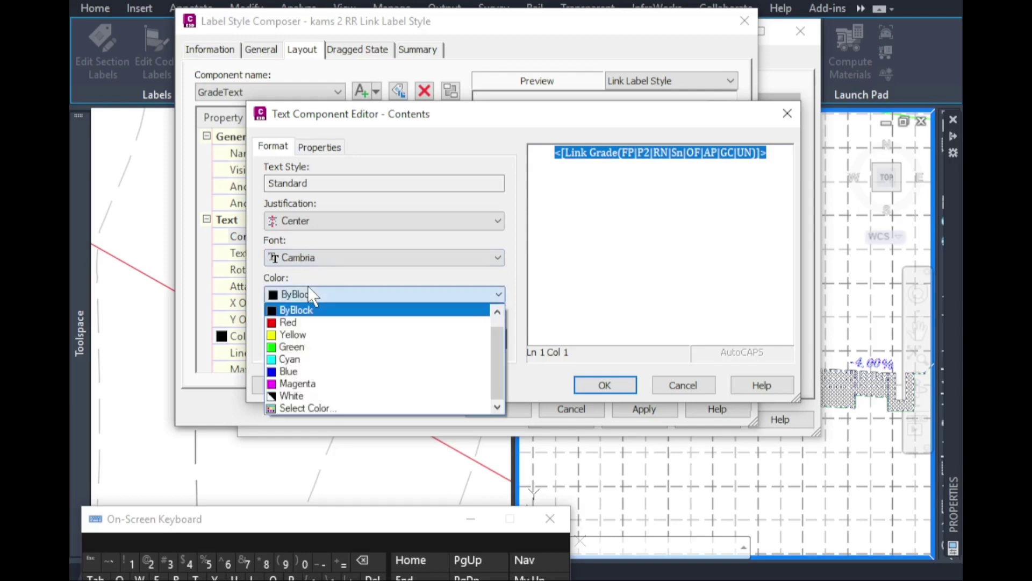
left_click(291, 372)
left_click(275, 337)
left_click(298, 338)
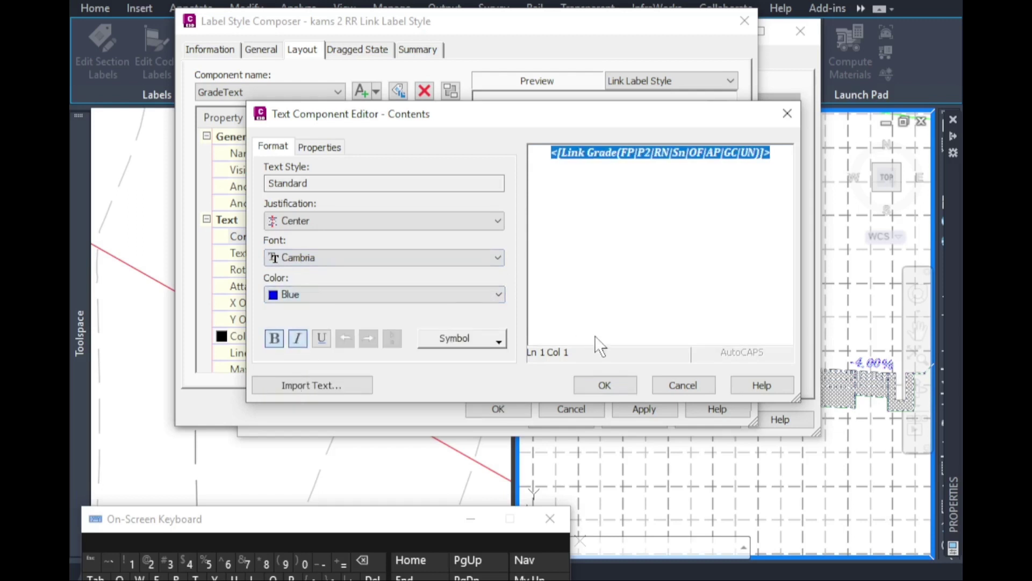
left_click(599, 383)
Set the new RR label style's GradeText text height to 2 mm and Y offset to 1 mm, and return to its general information.
left_click(389, 254)
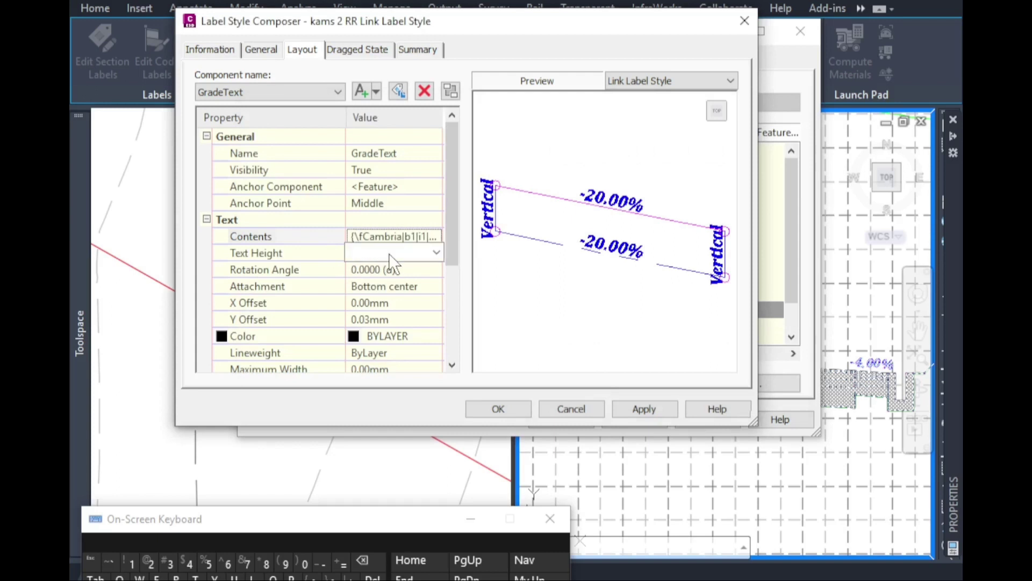
left_click(149, 562)
left_click(378, 318)
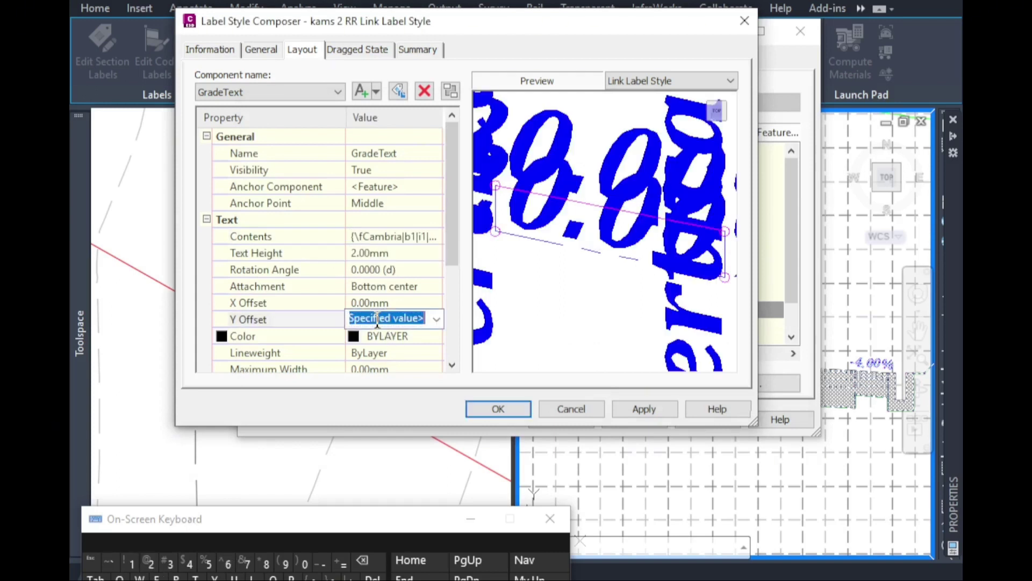
left_click(131, 563)
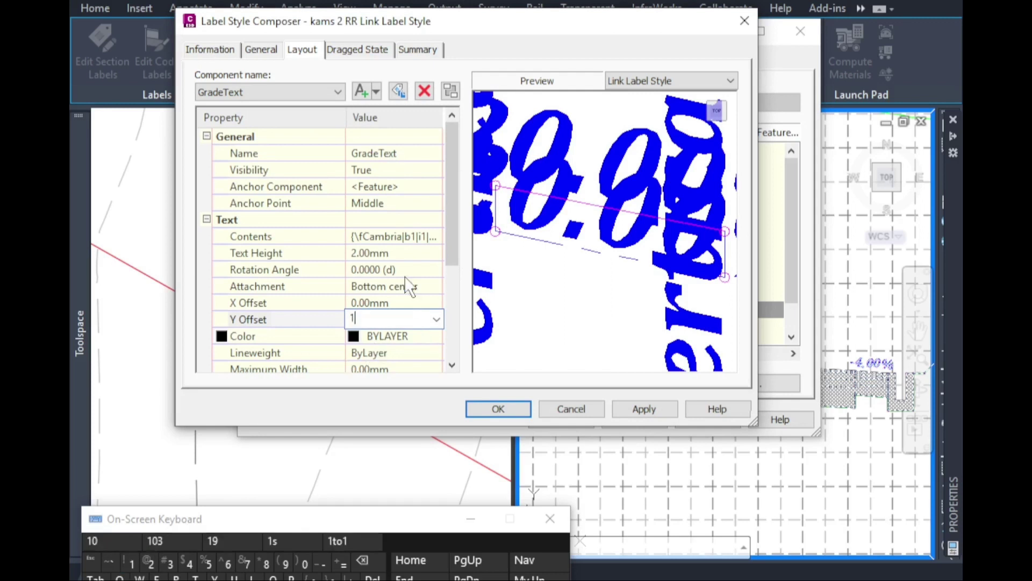
left_click(393, 253)
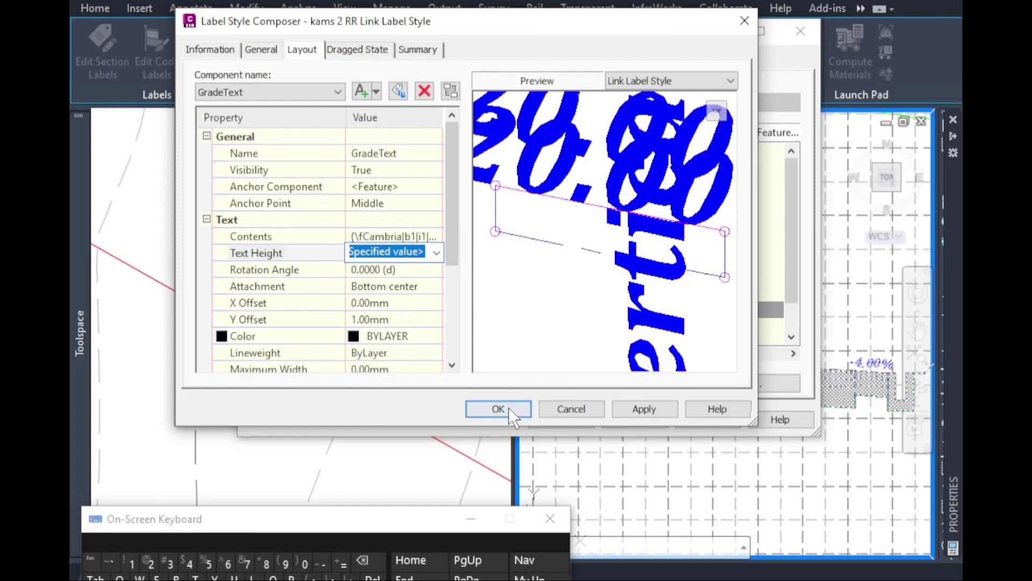
left_click(220, 50)
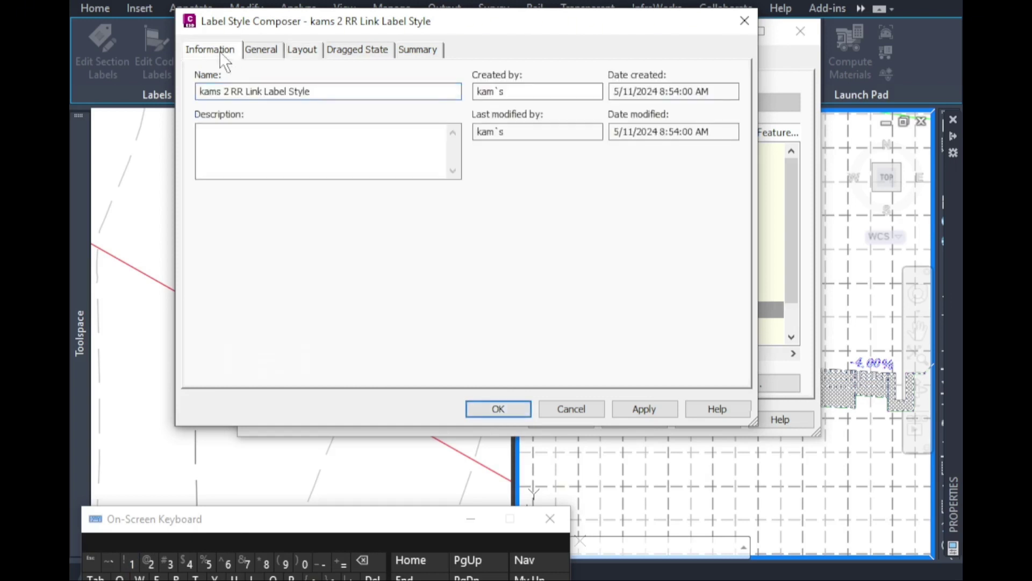
Review the RR label style's general and dragged state settings, accept the style and assign it to the fill_slope link.
left_click(270, 53)
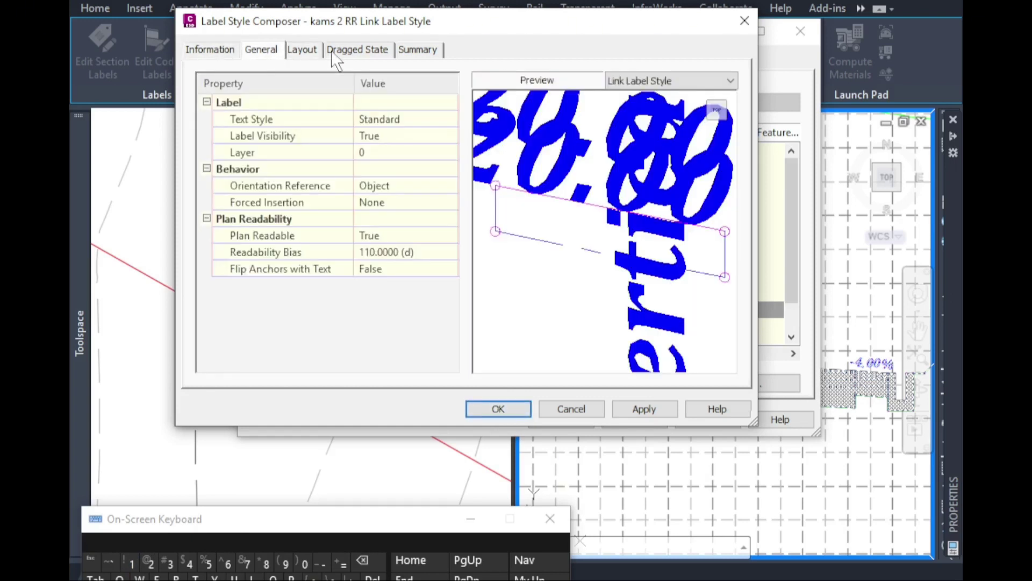
left_click(345, 52)
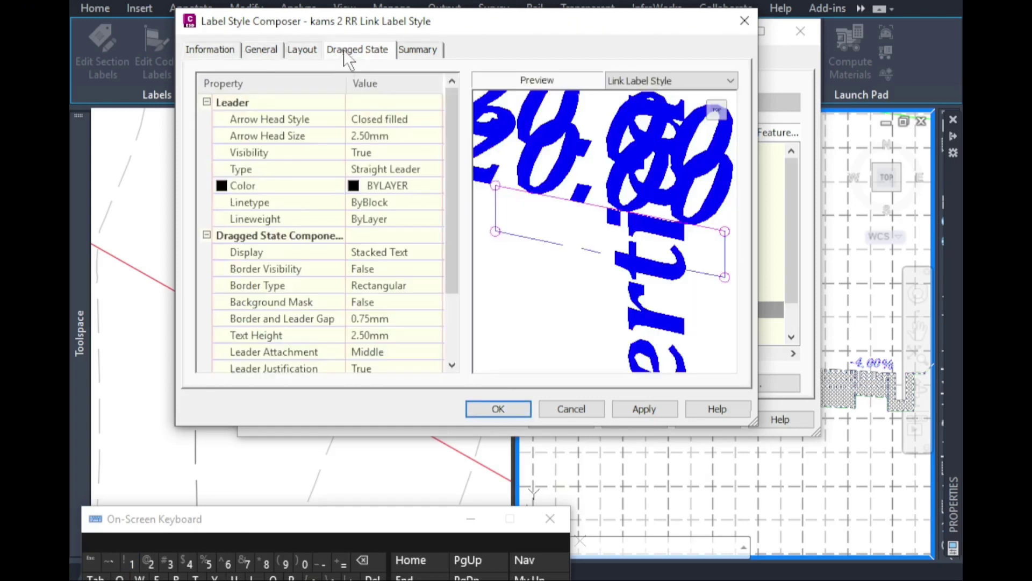
left_click(495, 408)
left_click(356, 182)
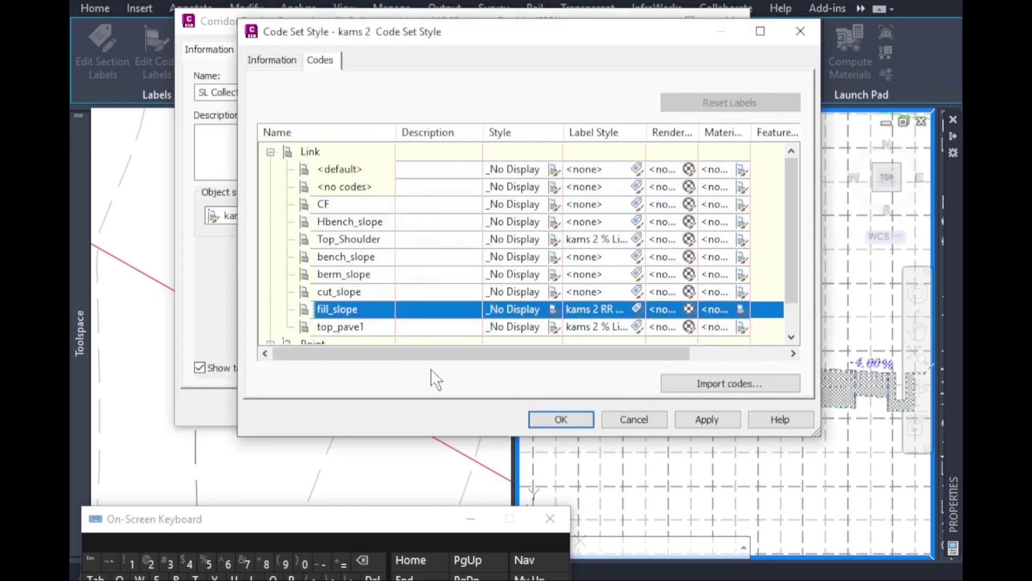
Assign "kams 2 % Link Label Style" as the label style of the Hbench_slope link.
left_click(328, 204)
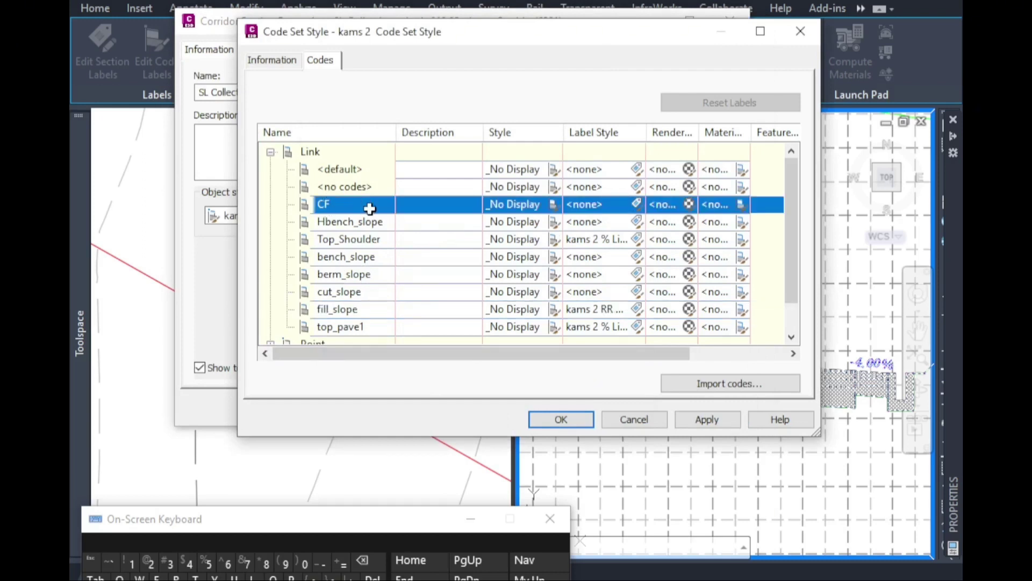
left_click(350, 223)
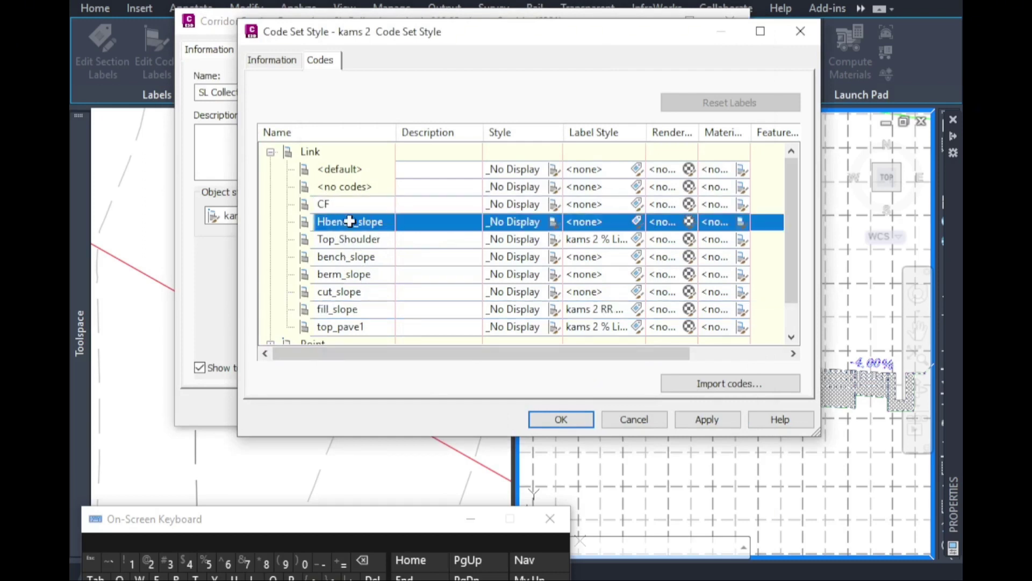
left_click(636, 222)
left_click(389, 151)
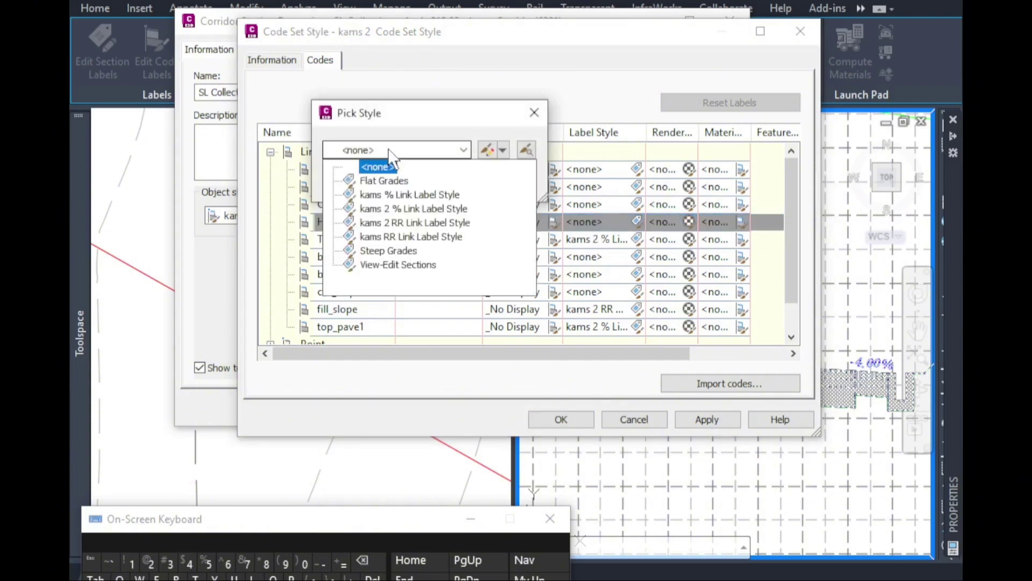
left_click(398, 211)
left_click(367, 181)
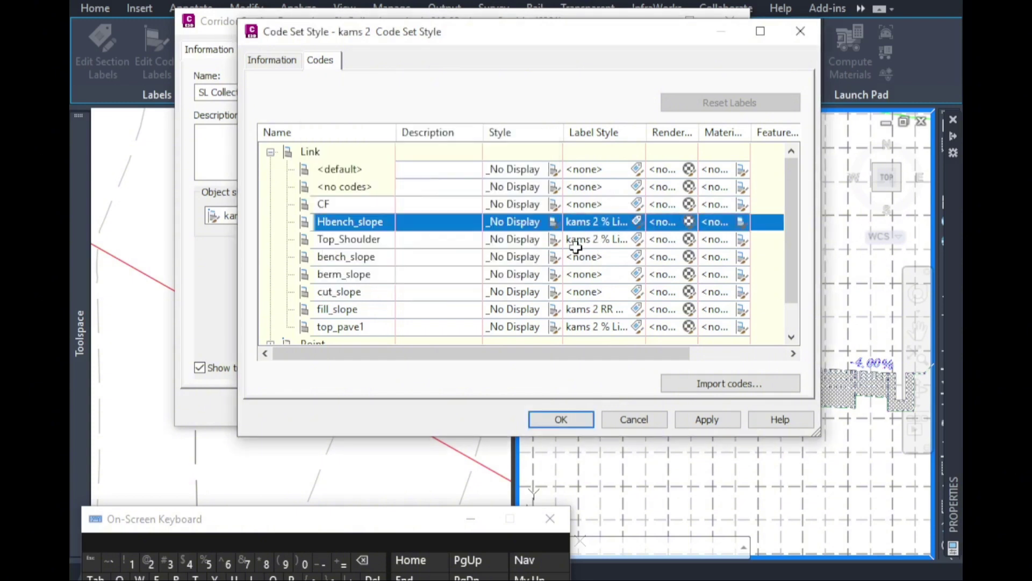
Assign "kams 2 RR Link Label Style" as the label style of the bench_slope link.
left_click(347, 259)
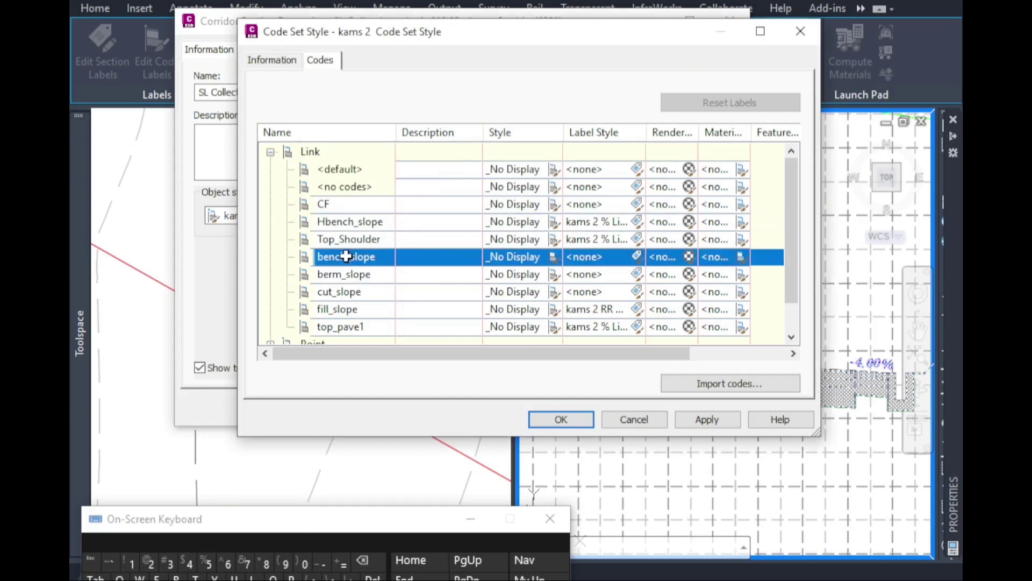
left_click(636, 262)
left_click(362, 150)
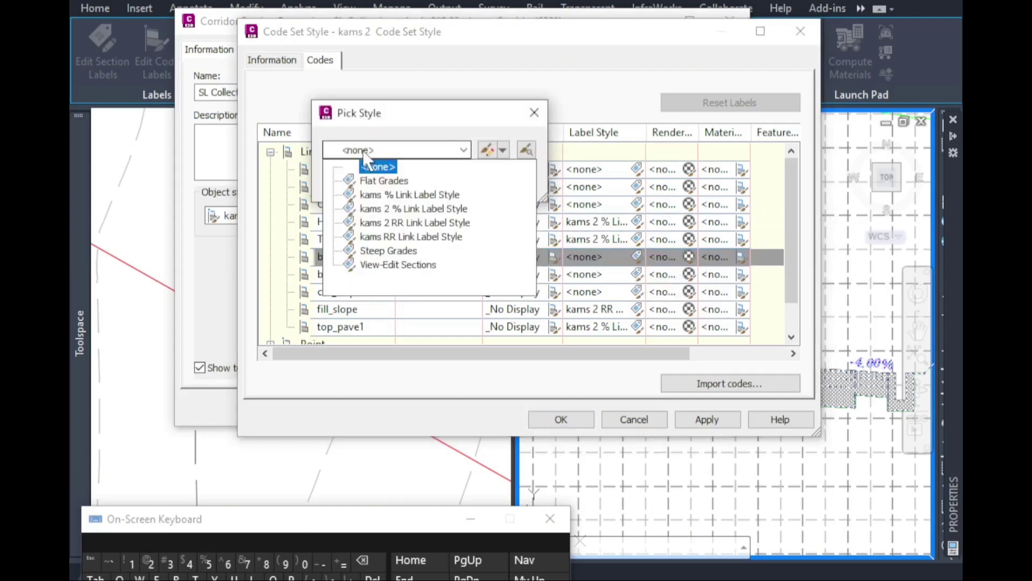
left_click(371, 222)
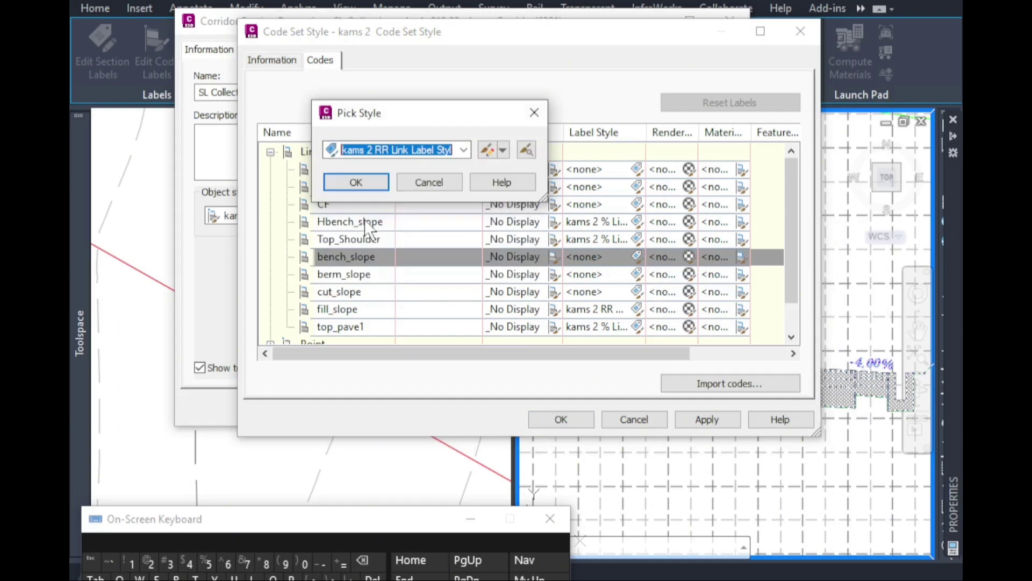
left_click(337, 182)
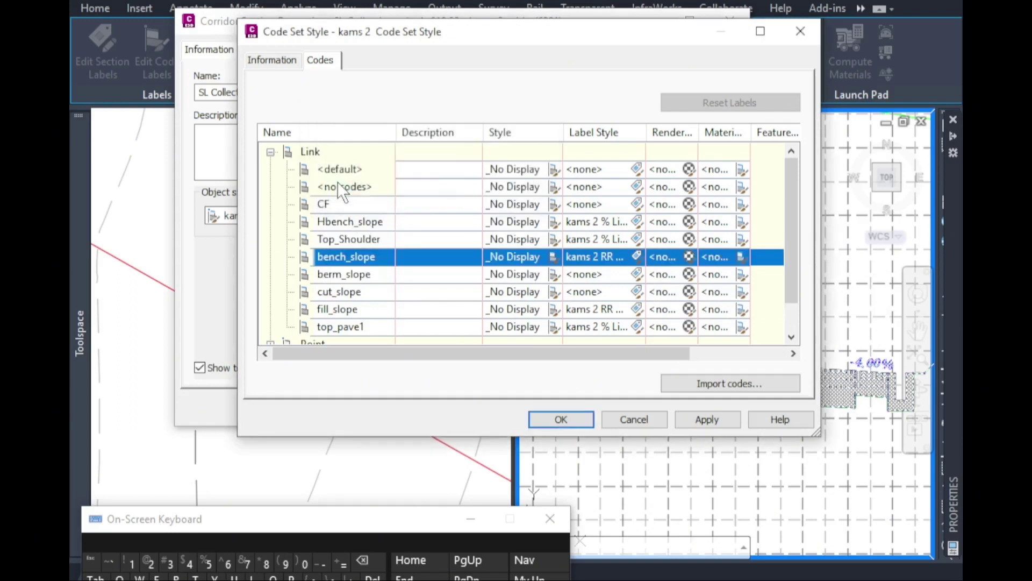
Assign "kams 2 RR Link Label Style" as the label style of the berm_slope link.
left_click(345, 275)
left_click(639, 278)
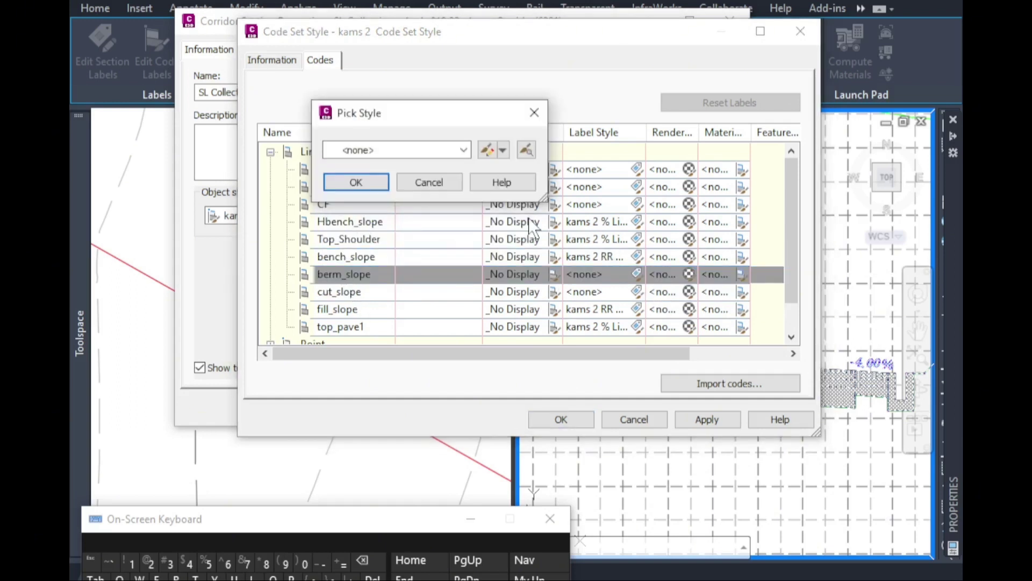
left_click(390, 150)
left_click(383, 226)
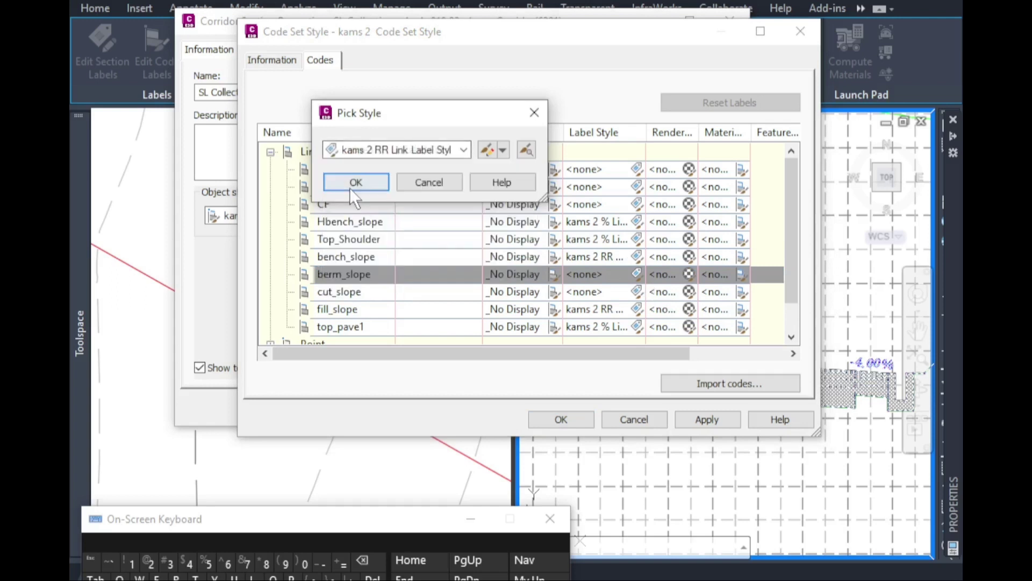
left_click(350, 184)
Assign "kams 2 RR Link Label Style" as the label style of the cut_slope link.
left_click(359, 293)
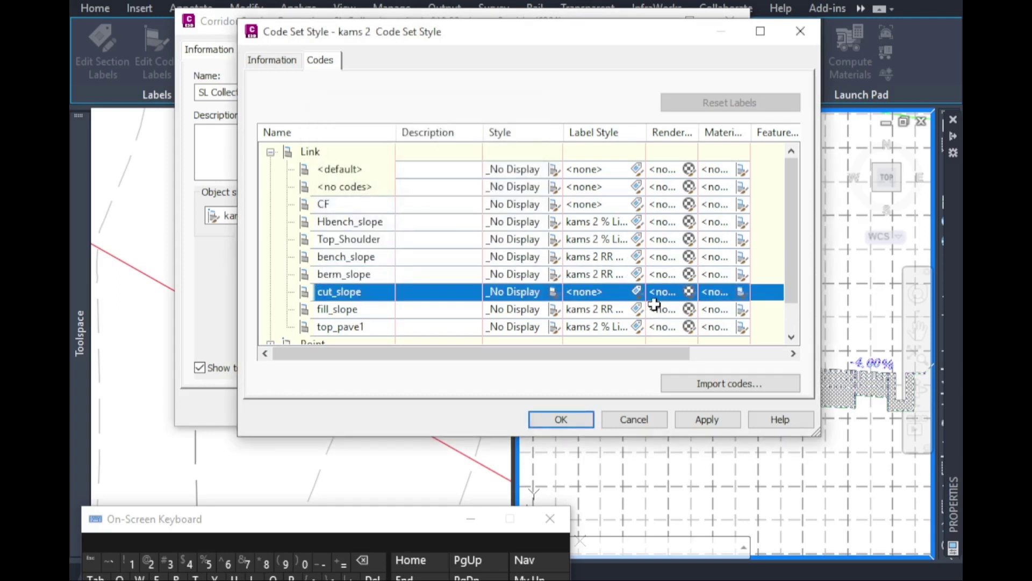
left_click(639, 292)
left_click(380, 148)
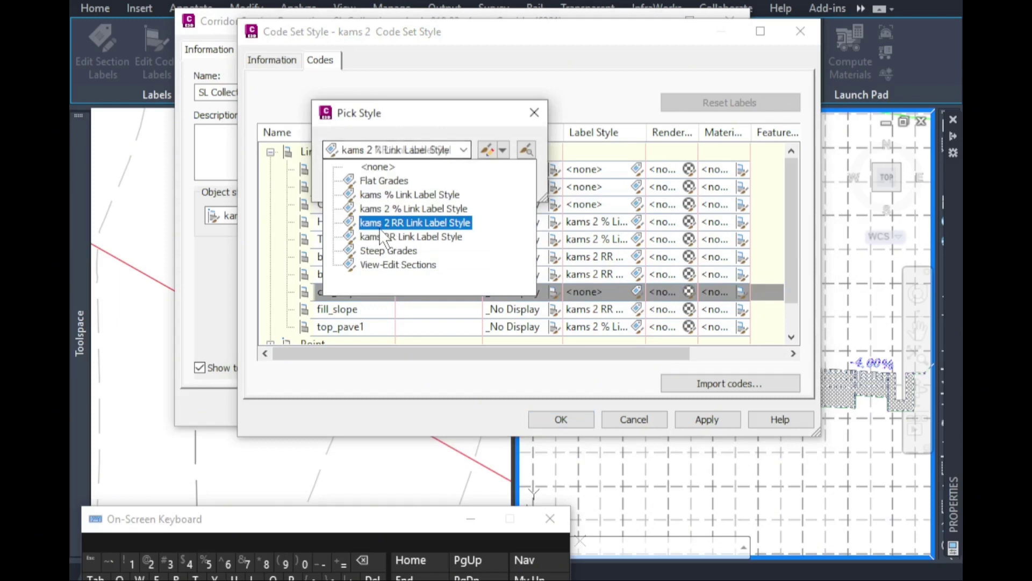
left_click(407, 225)
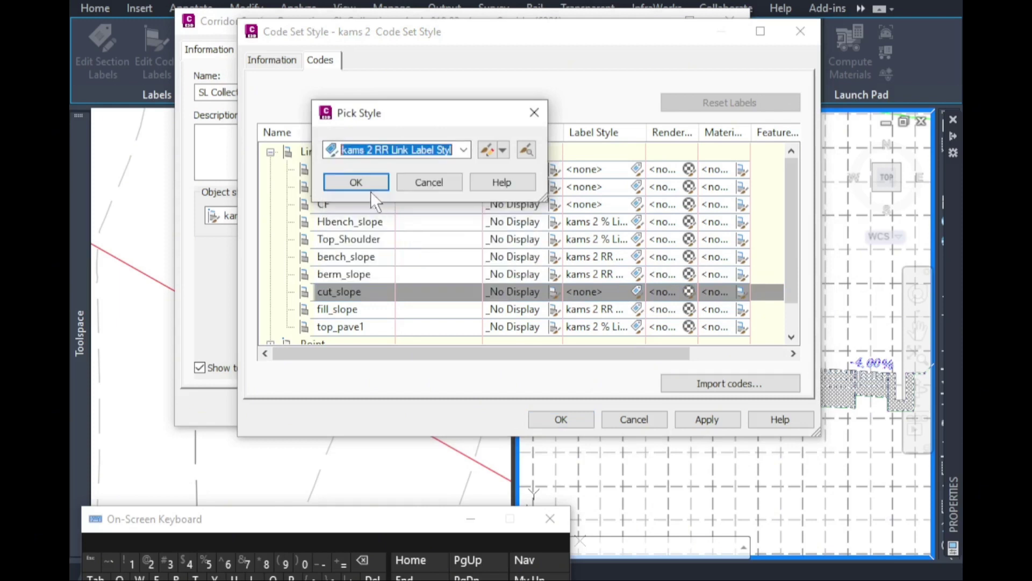
left_click(358, 182)
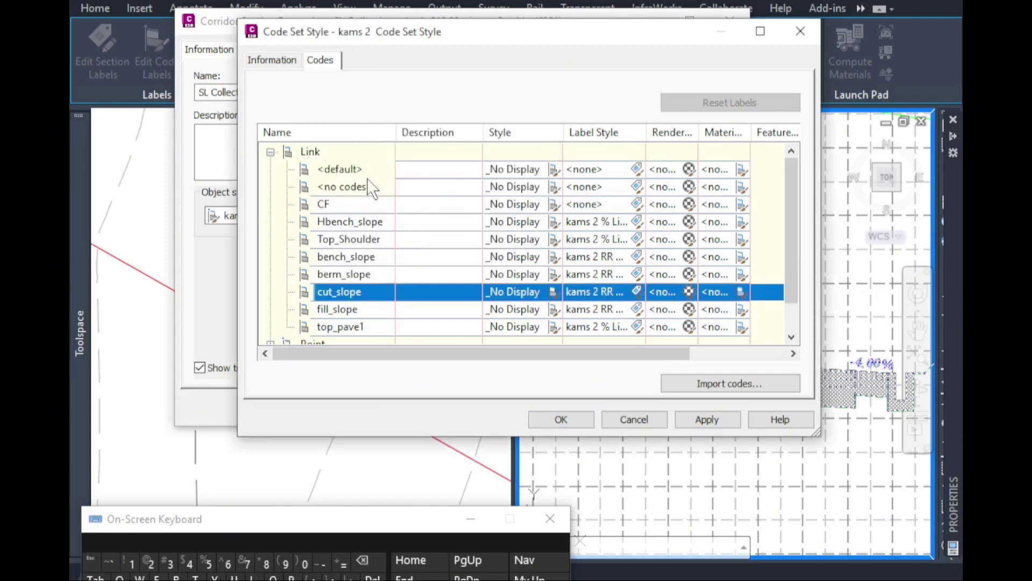
Check the fill_slope and top_pave1 links, and accept the code set style and the corridor section properties.
left_click(348, 310)
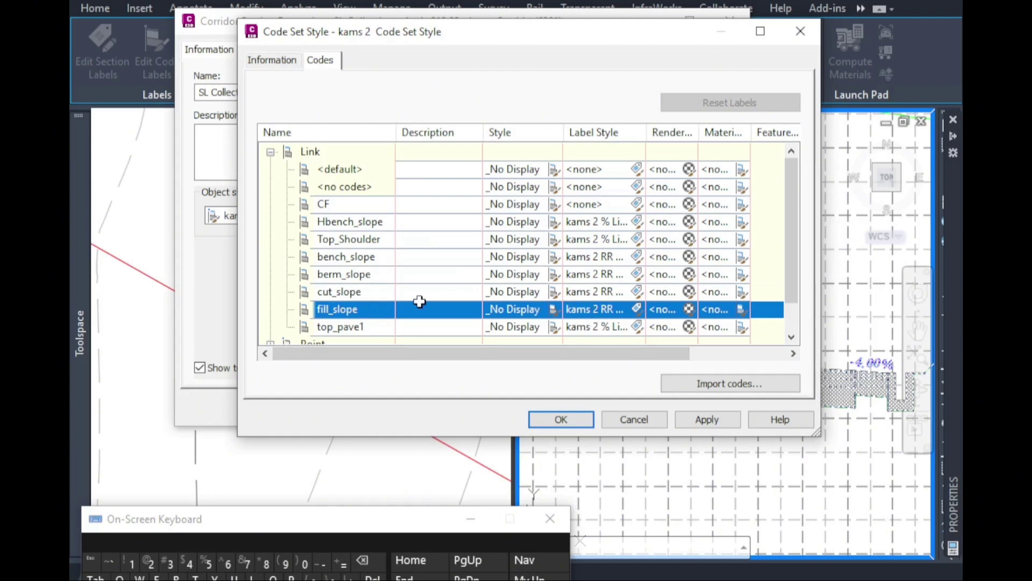
left_click(364, 324)
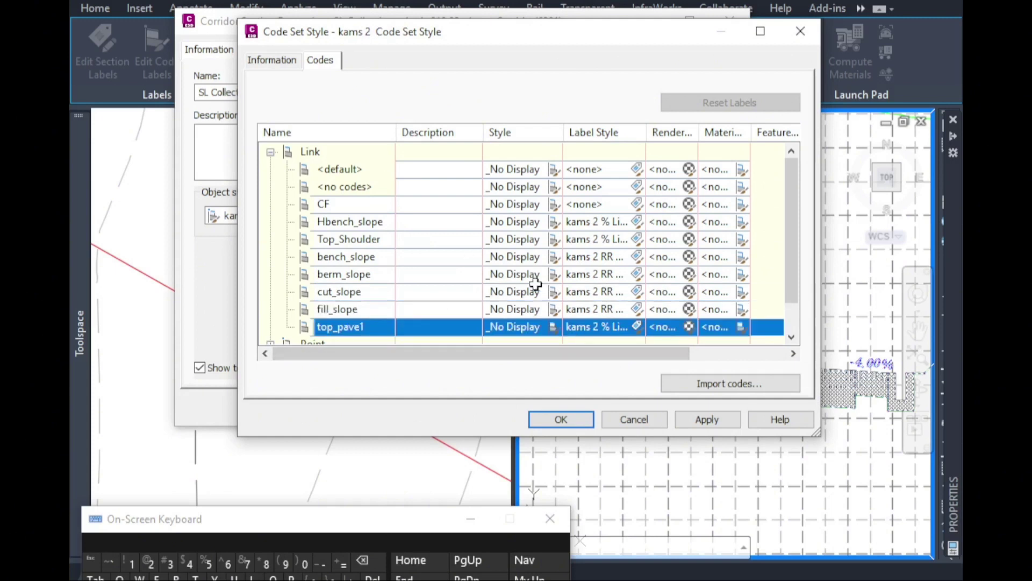
left_click(557, 411)
left_click(504, 404)
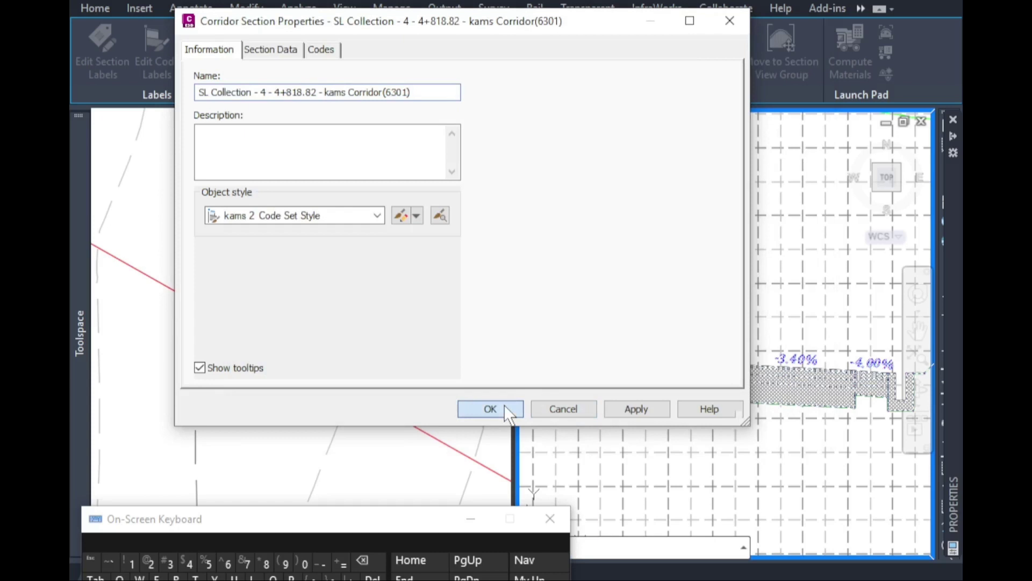
Examine the slope labels on the pavement, shoulders, benches and cut slopes in the section view.
scroll(702, 449, "up", 6)
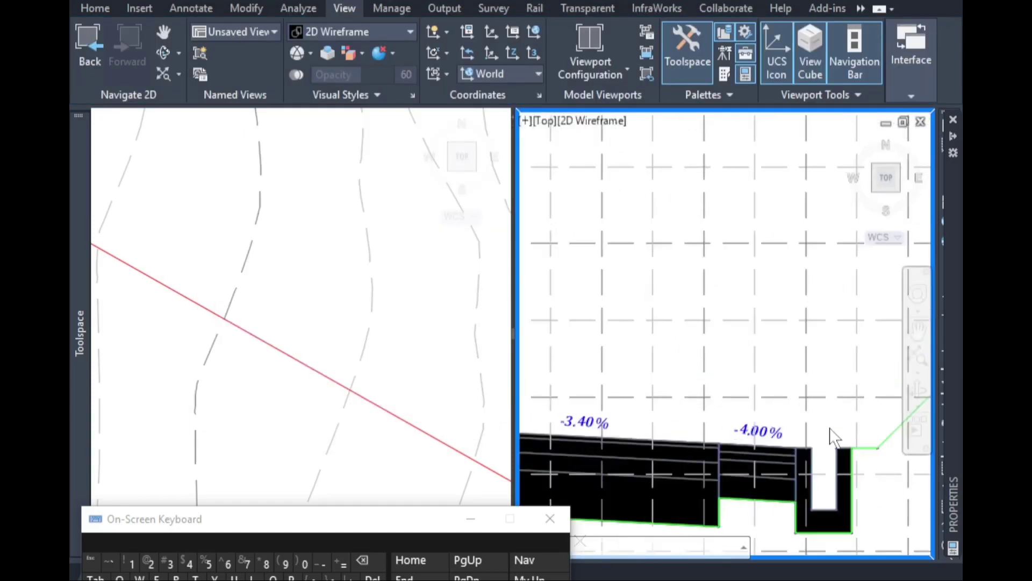
scroll(882, 449, "down", 5)
scroll(789, 443, "up", 4)
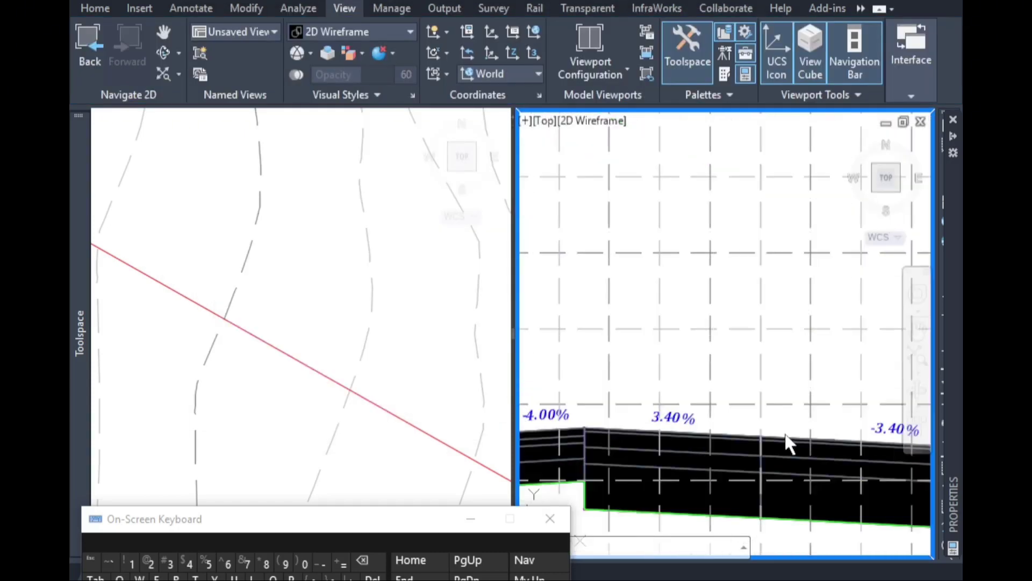
scroll(814, 463, "down", 2)
scroll(602, 371, "up", 5)
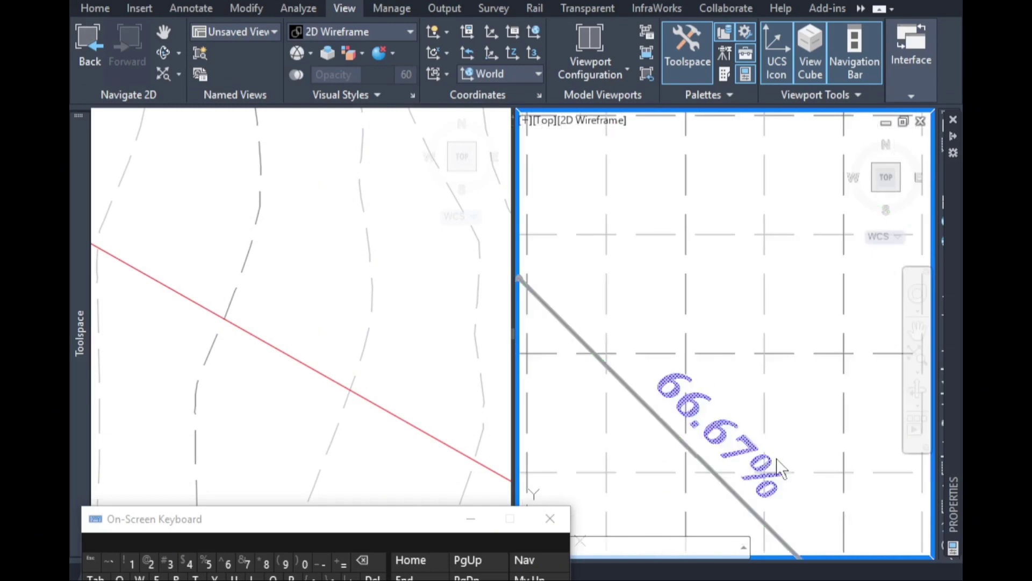
scroll(775, 454, "down", 5)
scroll(701, 424, "up", 2)
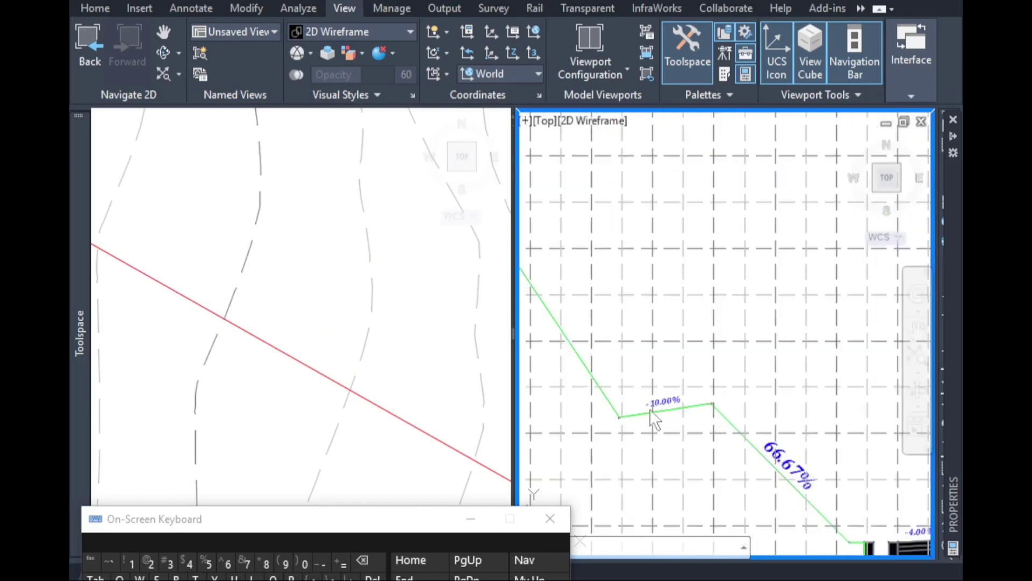
scroll(653, 418, "up", 2)
scroll(678, 441, "down", 4)
scroll(636, 350, "up", 2)
scroll(636, 350, "down", 3)
scroll(640, 398, "up", 3)
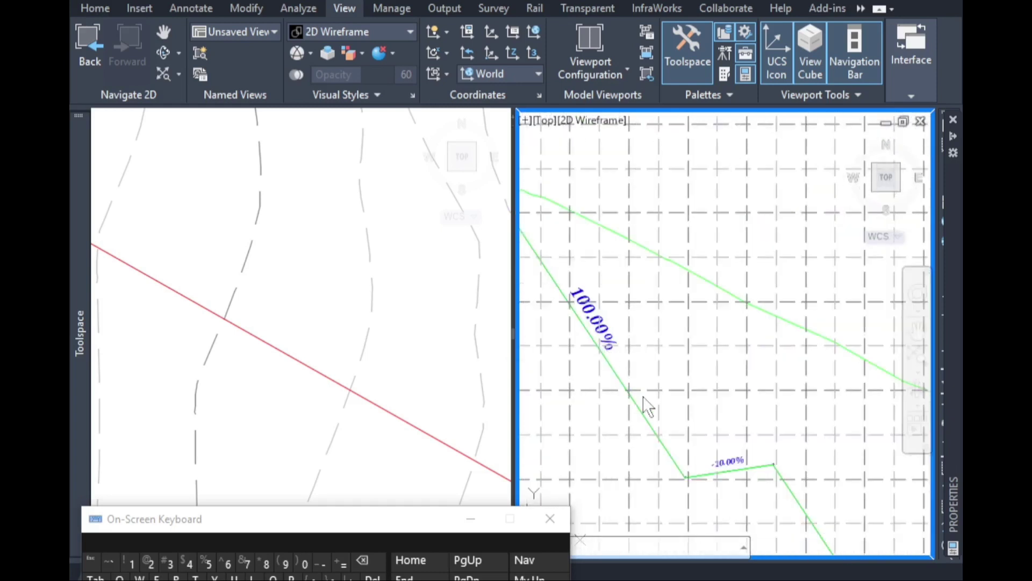
scroll(648, 407, "down", 3)
scroll(648, 407, "up", 2)
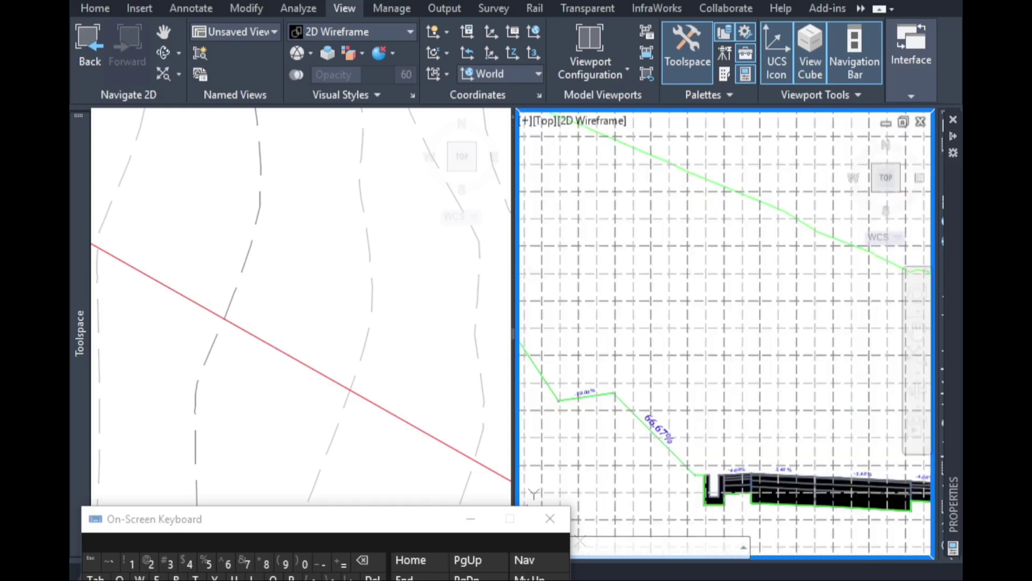
Reopen the corridor section's "kams 2 Code Set Style" for editing and expand its Link codes.
scroll(794, 461, "up", 4)
left_click(795, 462)
right_click(795, 464)
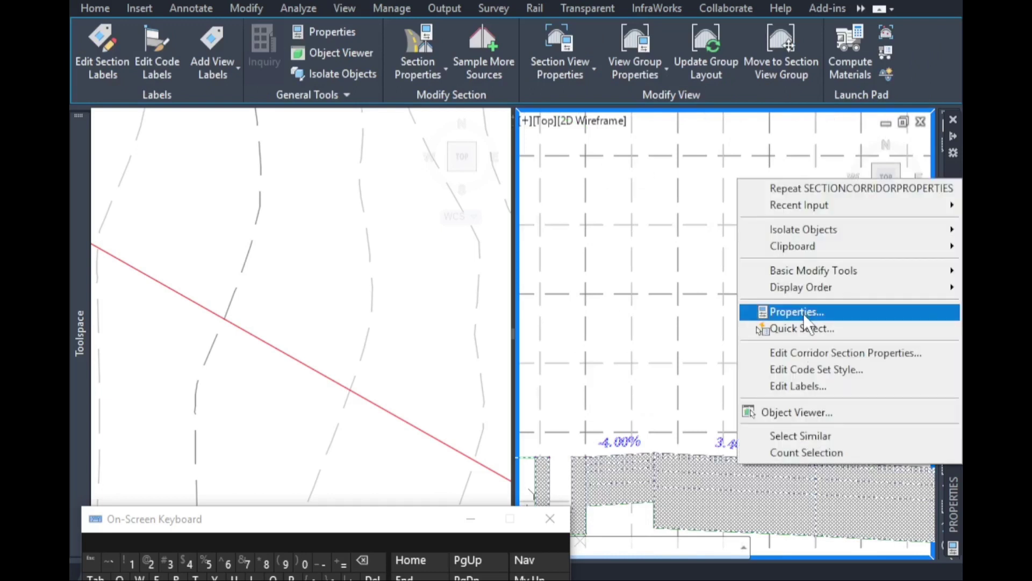
left_click(799, 354)
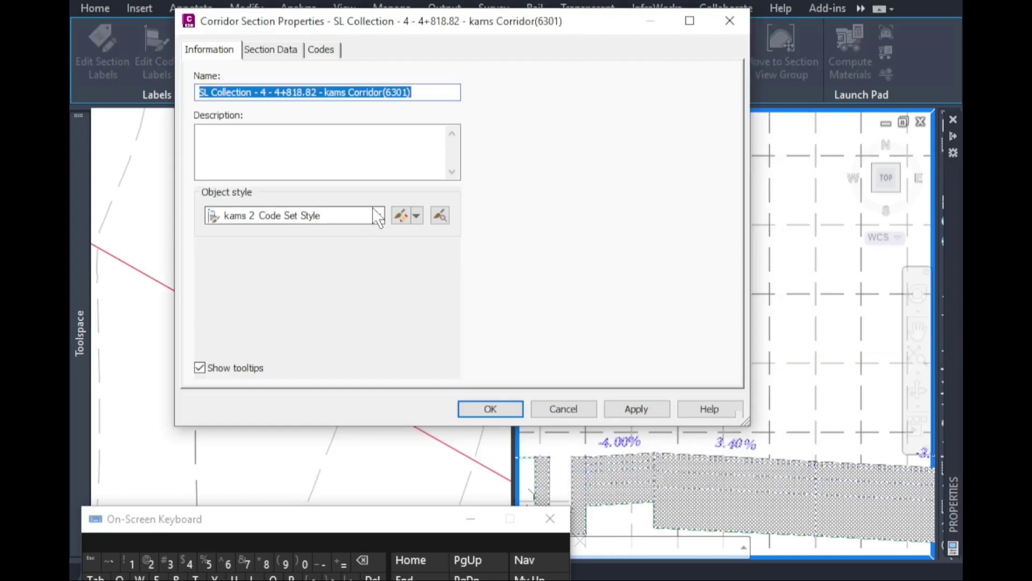
left_click(417, 216)
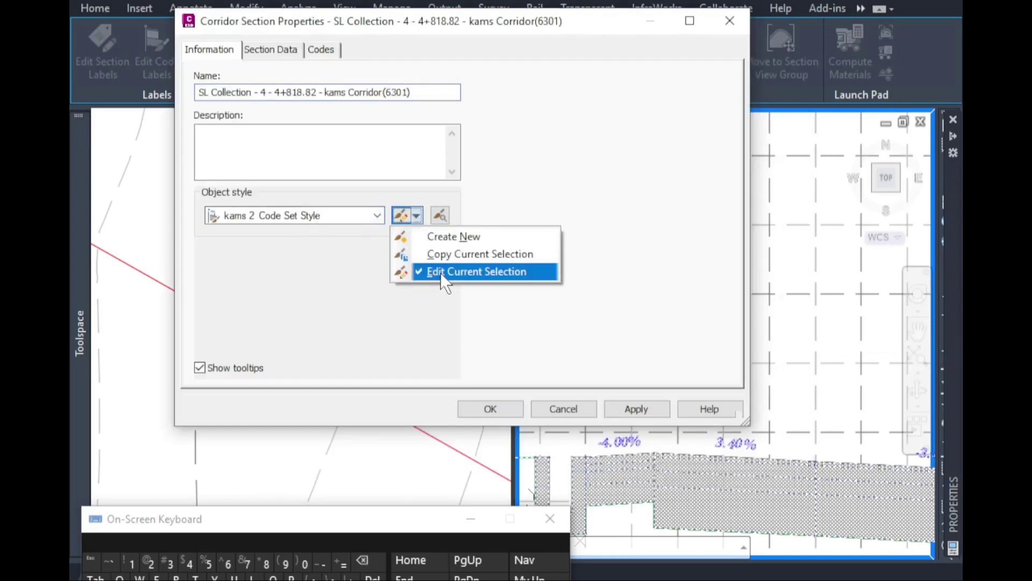
left_click(440, 272)
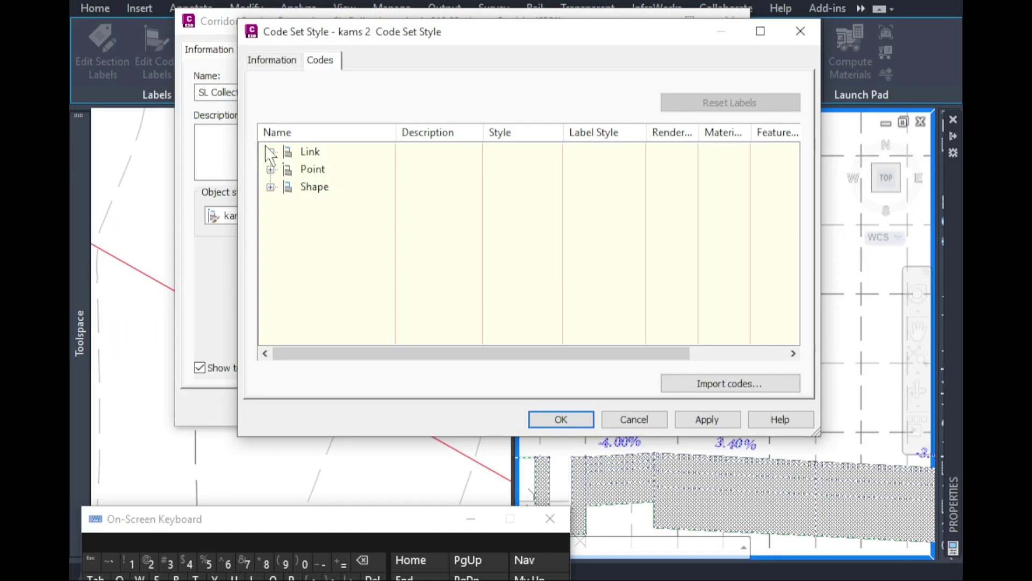
left_click(270, 152)
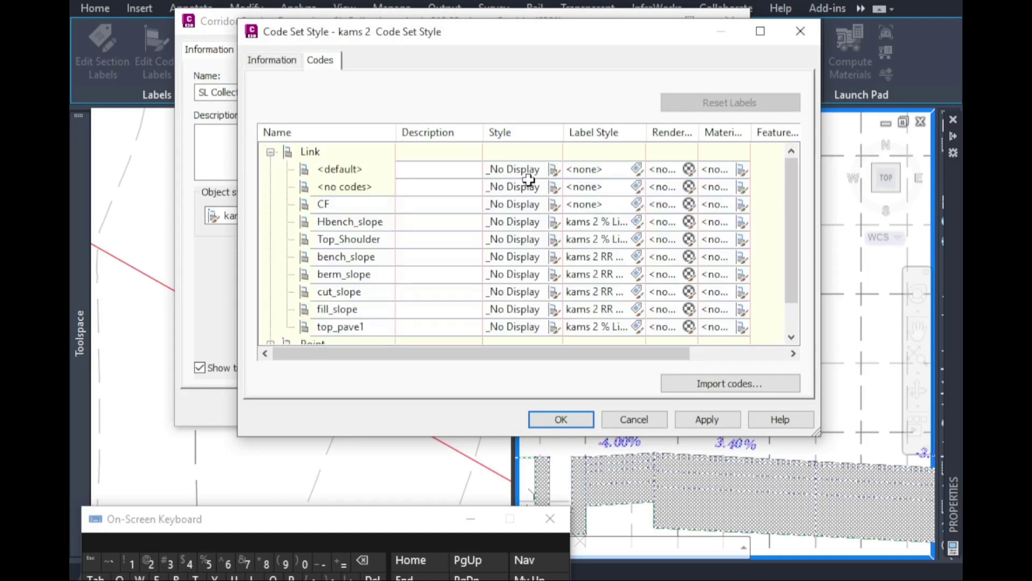
Open the bench_slope link's "kams 2 RR Link Label Style" for editing and show its GradeText layout properties.
left_click(615, 259)
left_click(638, 256)
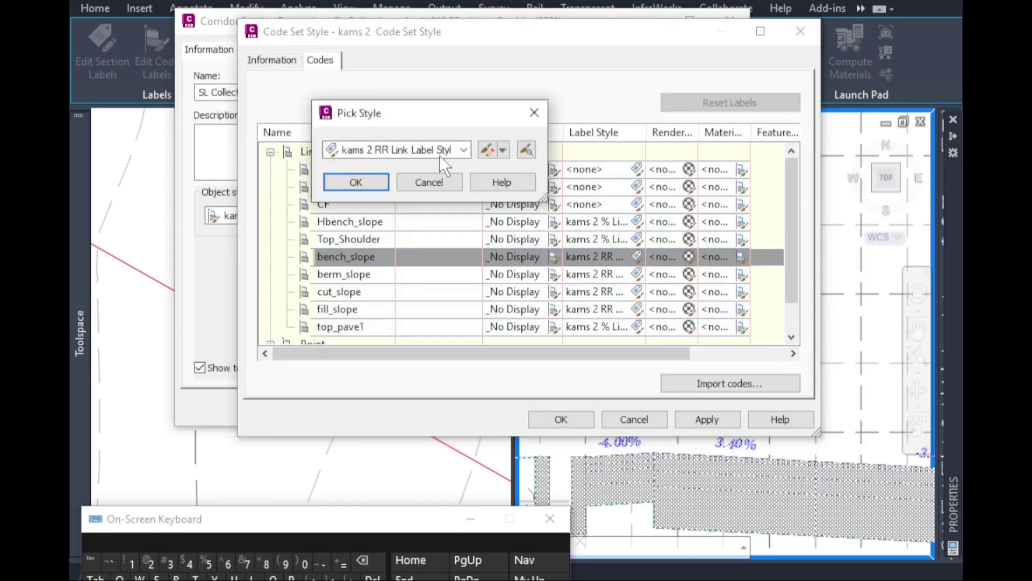
left_click(502, 150)
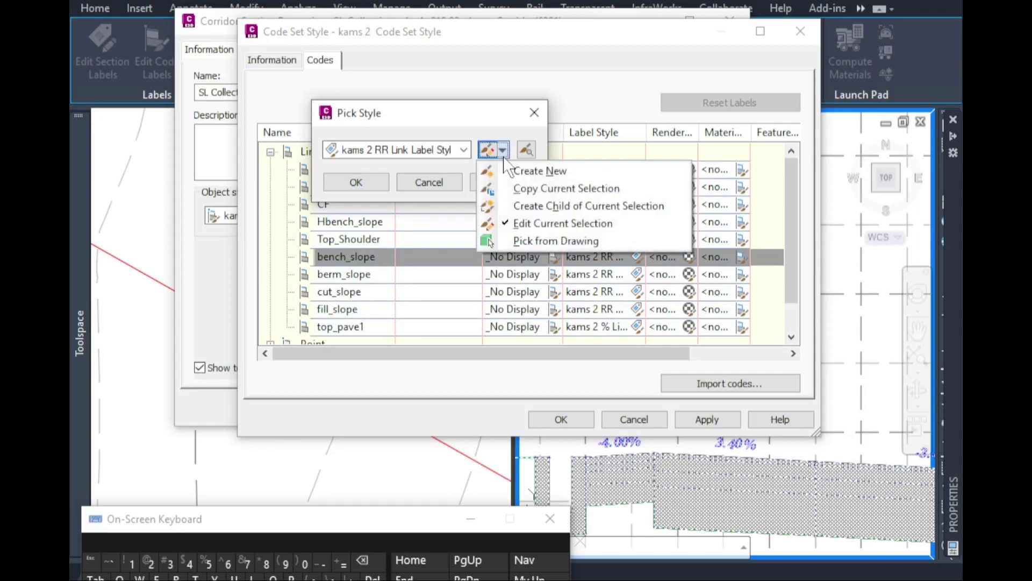
left_click(522, 228)
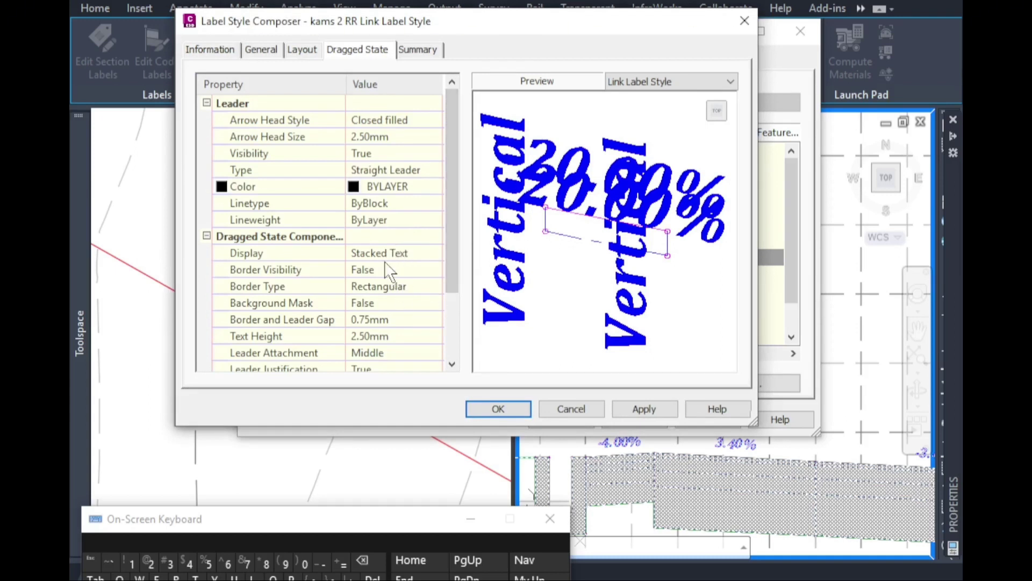
left_click(308, 54)
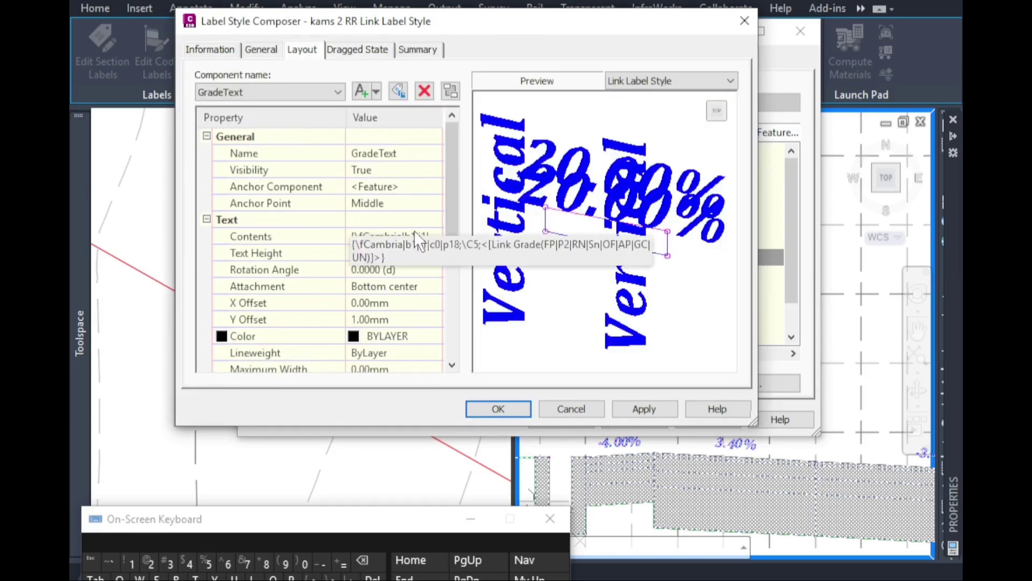
Change the Link Grade format in the GradeText contents to run:rise with 0.01 precision, replacing the existing expression.
left_click(425, 236)
left_click(434, 236)
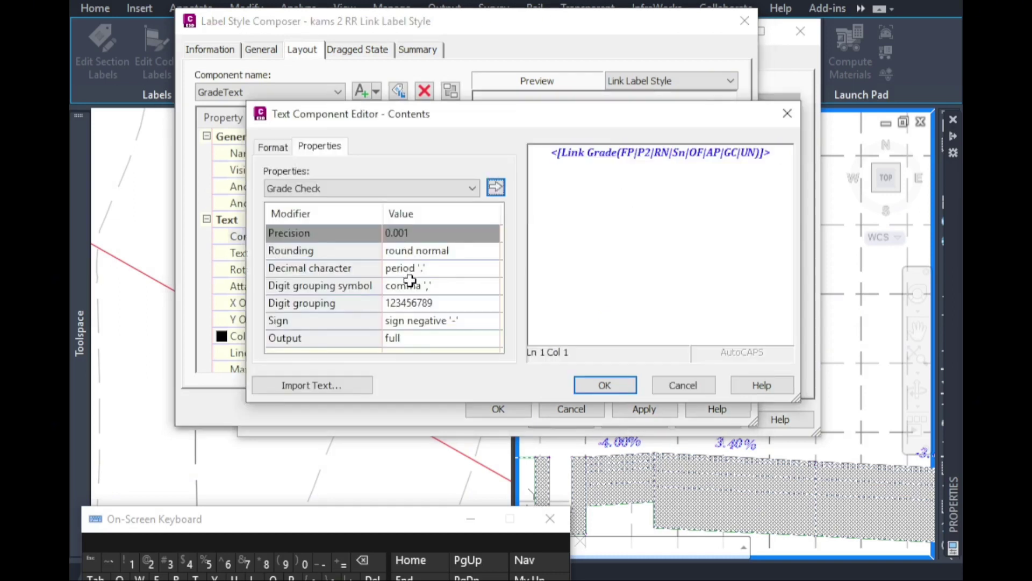
left_click_drag(776, 161, 544, 156)
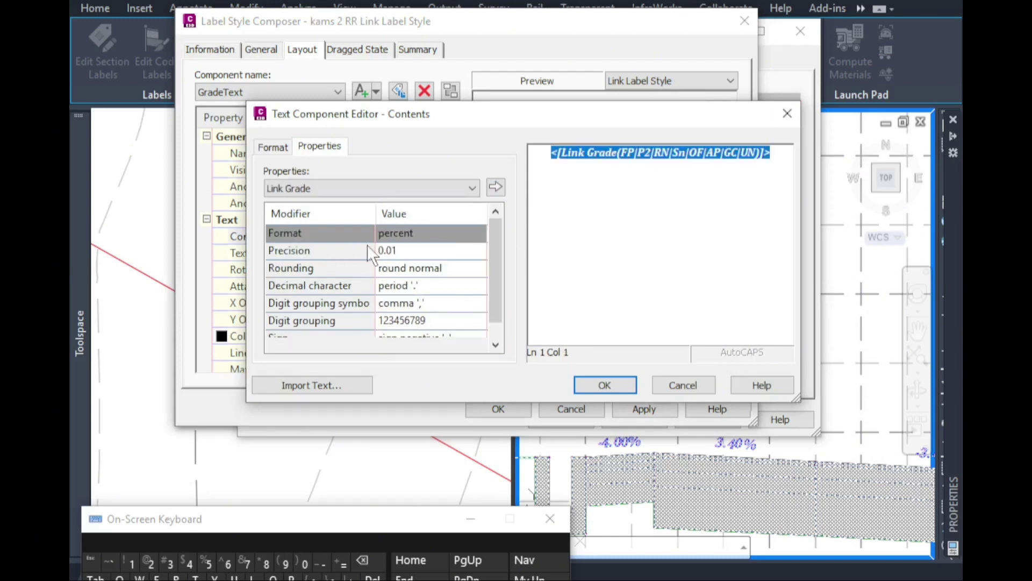
left_click(393, 232)
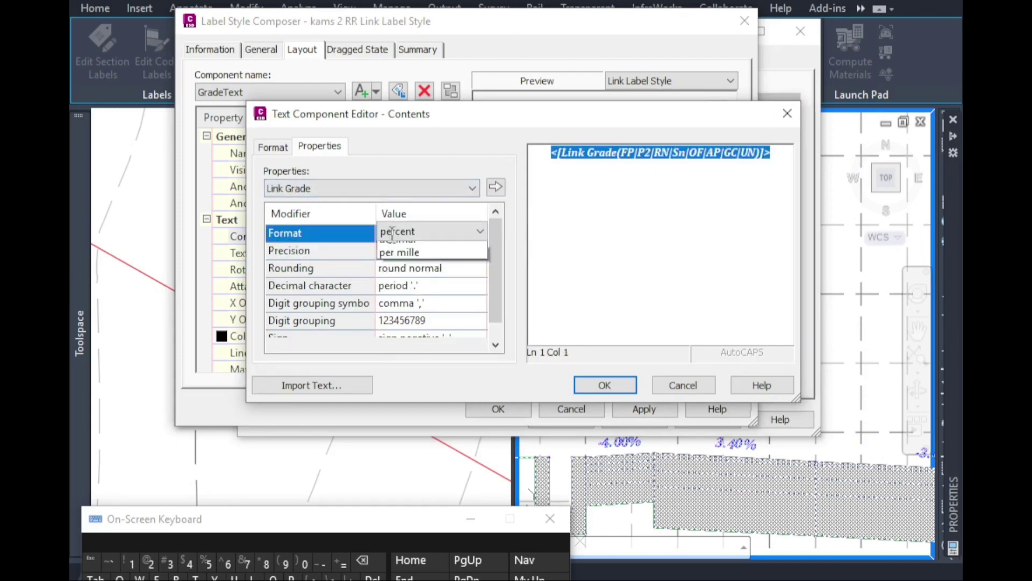
left_click(398, 244)
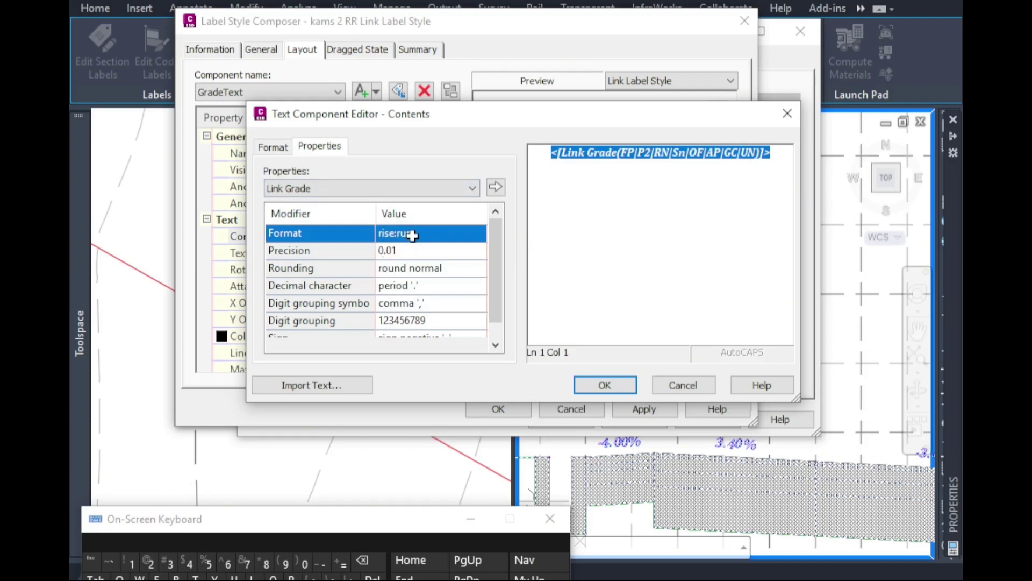
left_click(412, 235)
left_click(394, 255)
left_click(494, 186)
double_click(576, 154)
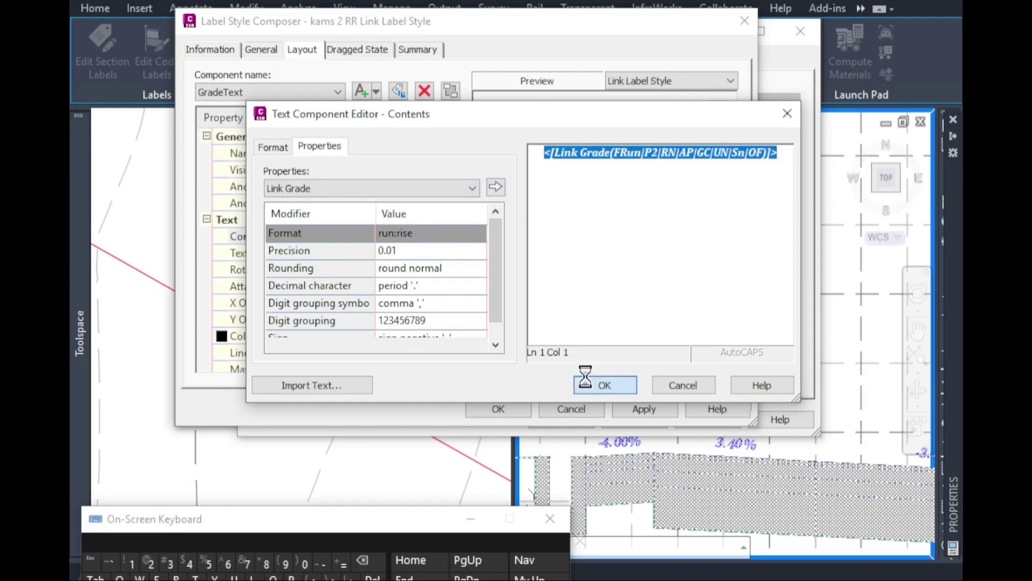
Accept the edited link label style, the code set style and the corridor section properties.
left_click(517, 404)
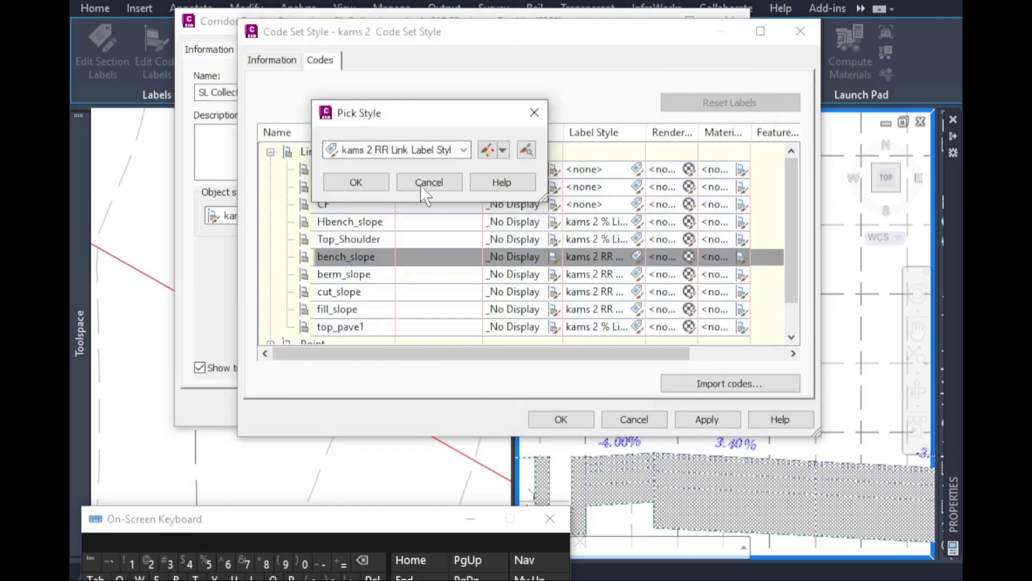
left_click(366, 183)
left_click(583, 419)
left_click(487, 409)
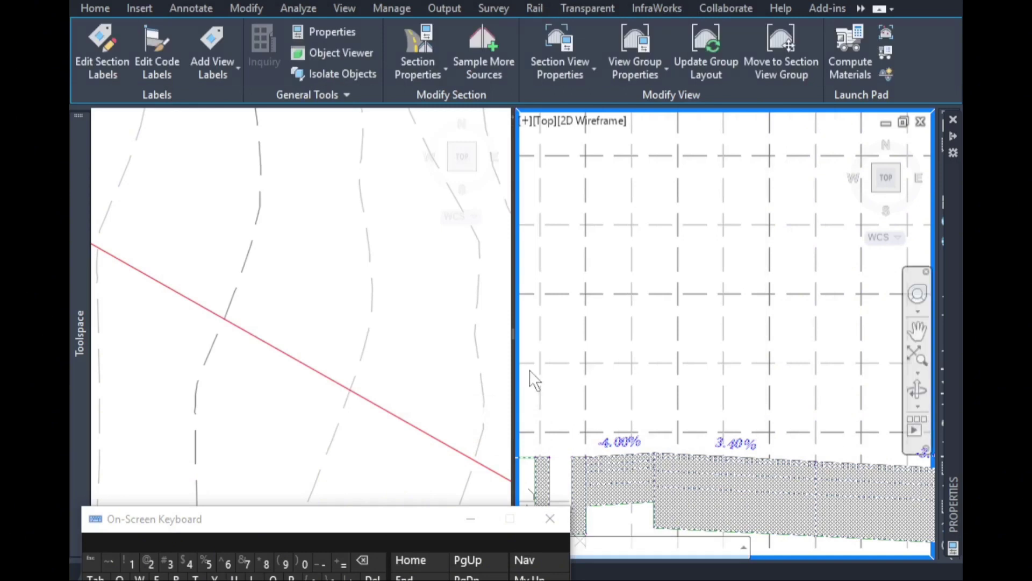
Examine the slope labels on the cut slopes, benches, shoulders and pavement across the section view.
scroll(733, 312, "down", 3)
scroll(619, 340, "up", 5)
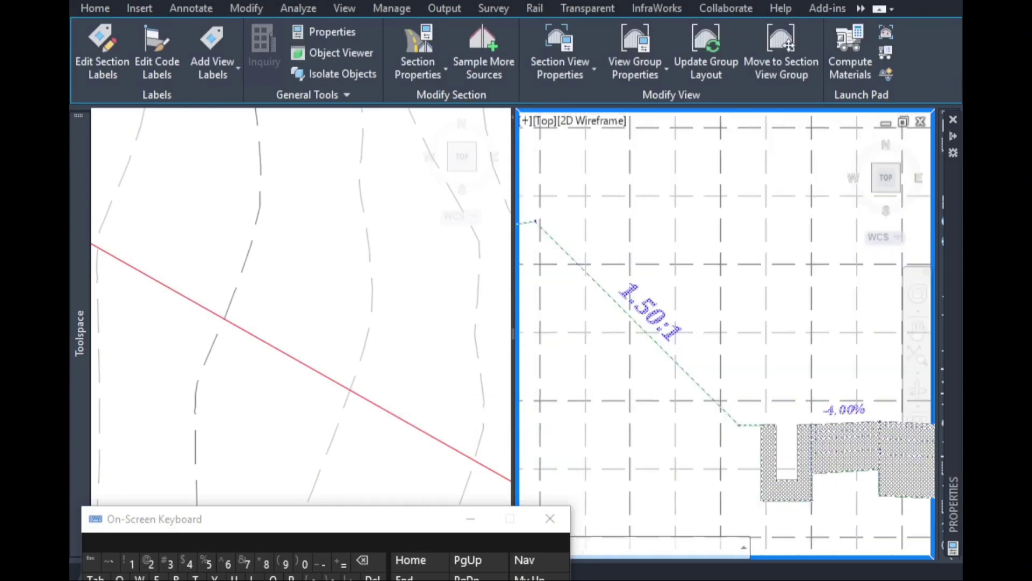
left_click(663, 328)
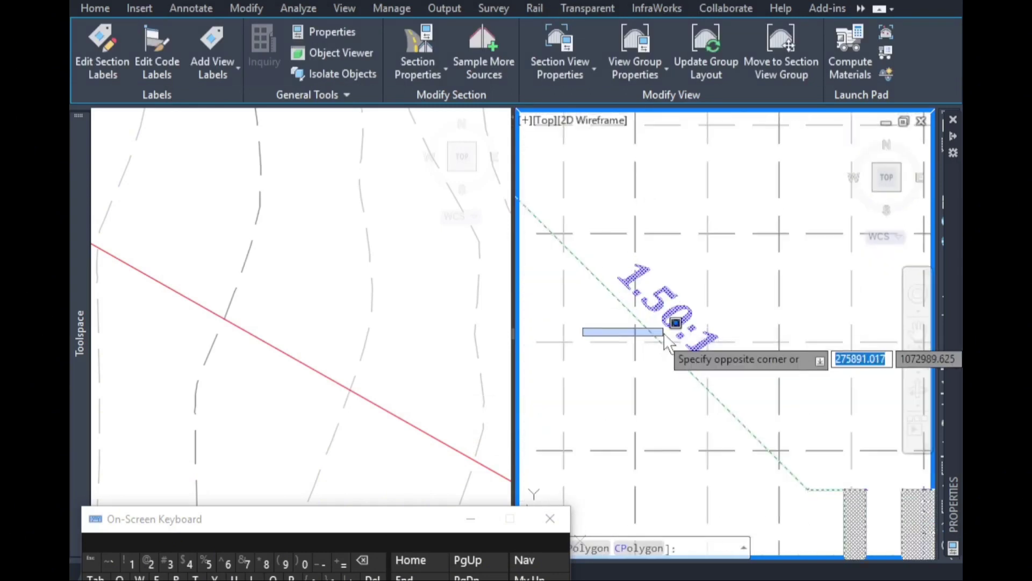
left_click(637, 371)
scroll(769, 398, "down", 2)
scroll(622, 328, "down", 4)
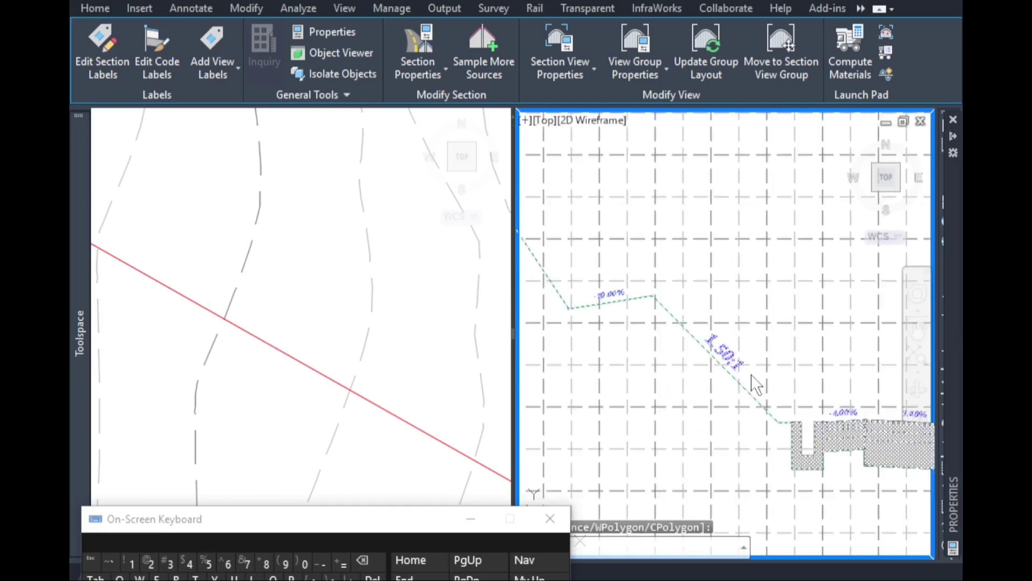
scroll(616, 257, "up", 5)
scroll(611, 247, "up", 2)
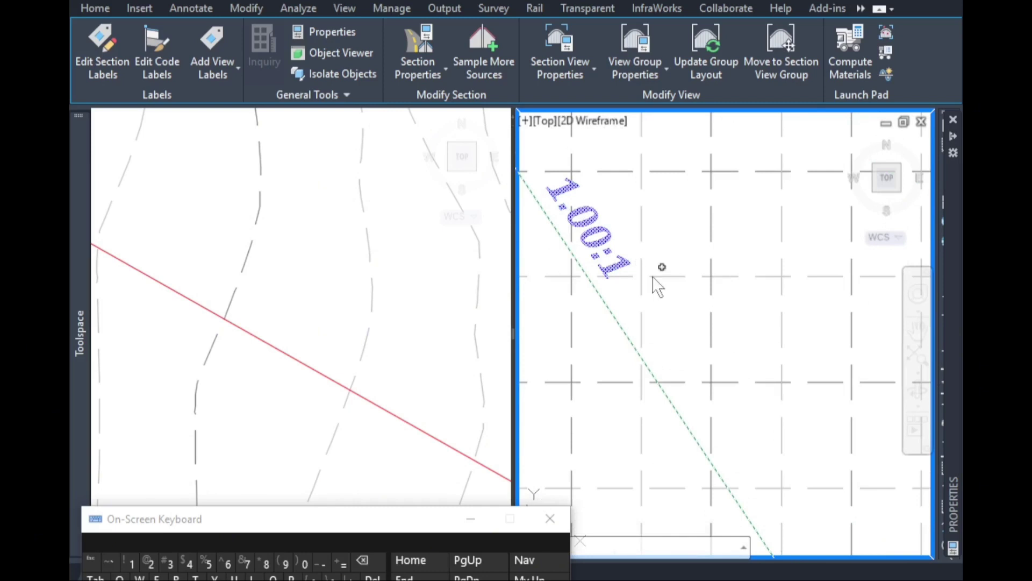
scroll(665, 334, "down", 3)
scroll(665, 336, "down", 4)
scroll(610, 211, "up", 6)
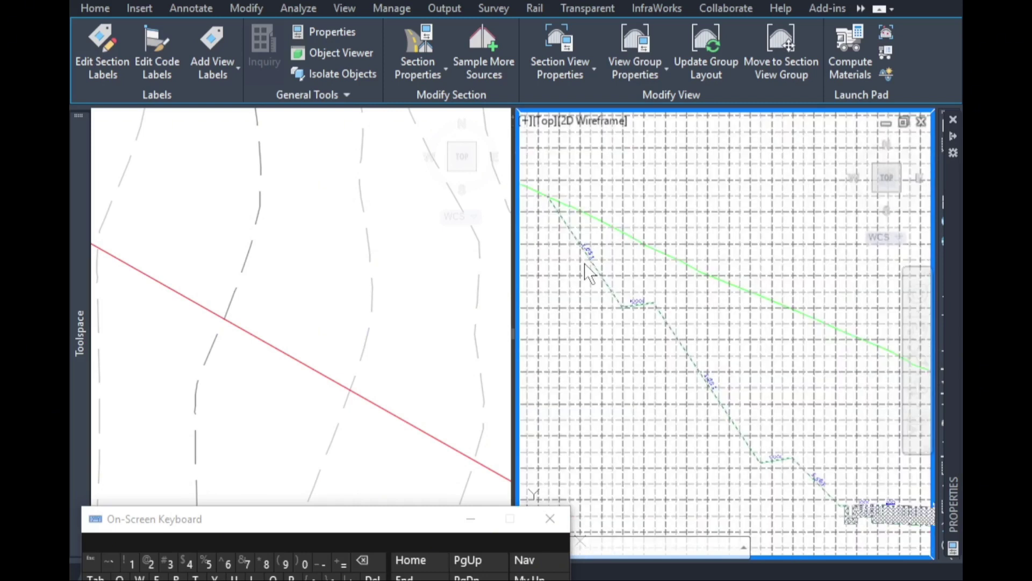
scroll(640, 238, "up", 2)
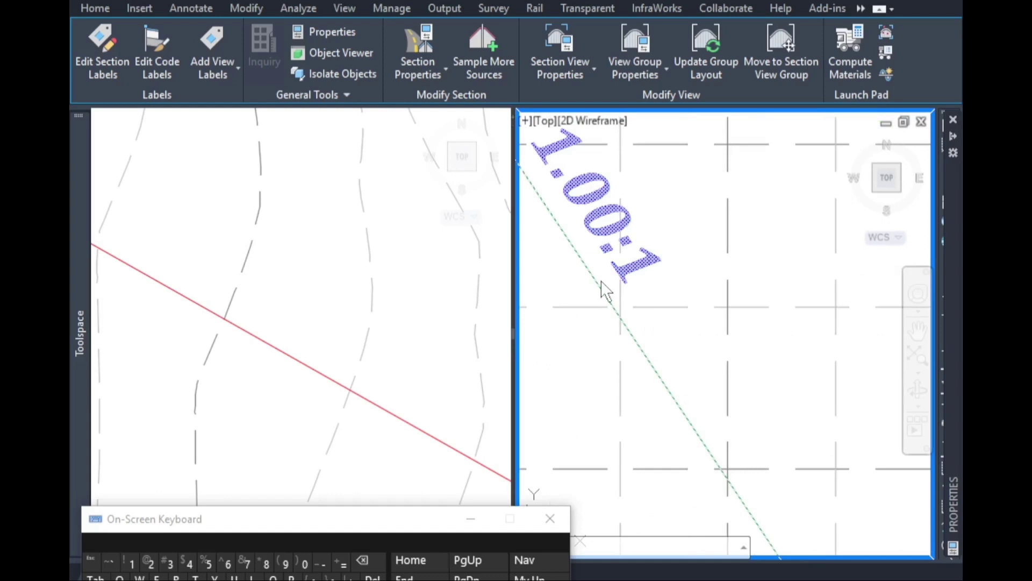
scroll(584, 275, "down", 2)
scroll(600, 269, "down", 4)
scroll(775, 391, "up", 2)
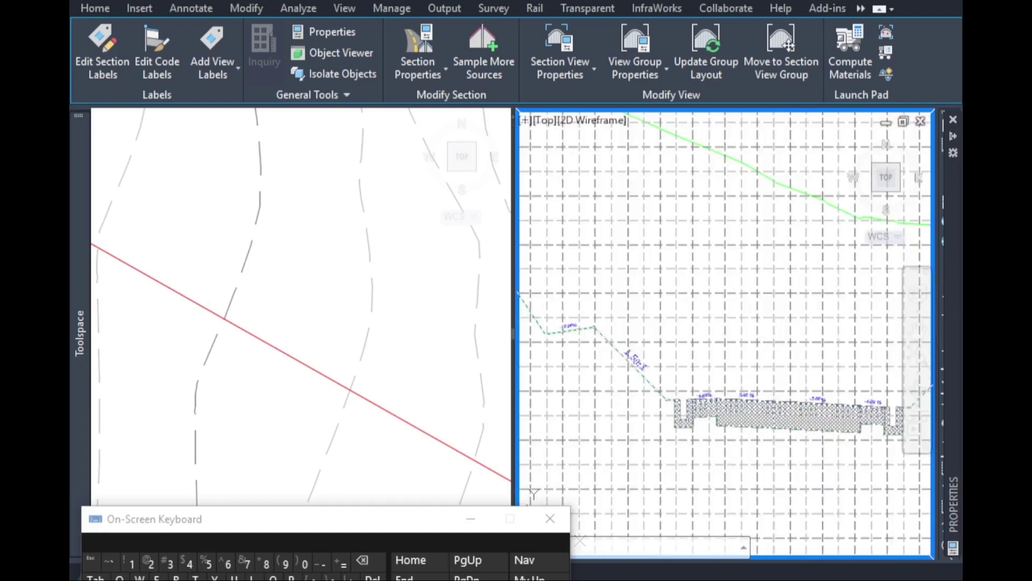
scroll(752, 400, "up", 3)
scroll(595, 295, "down", 2)
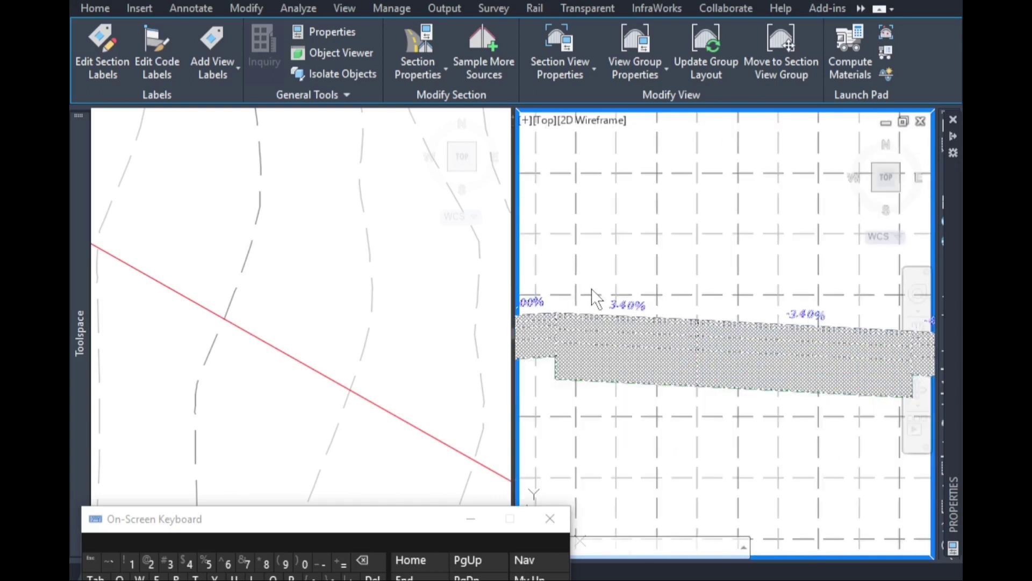
scroll(595, 295, "down", 2)
scroll(763, 318, "down", 3)
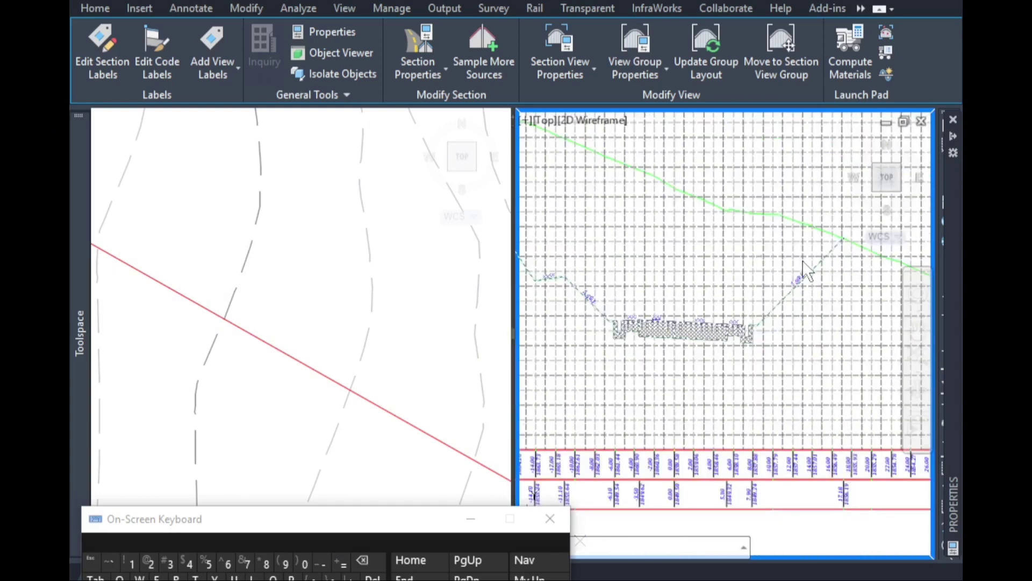
scroll(805, 268, "up", 3)
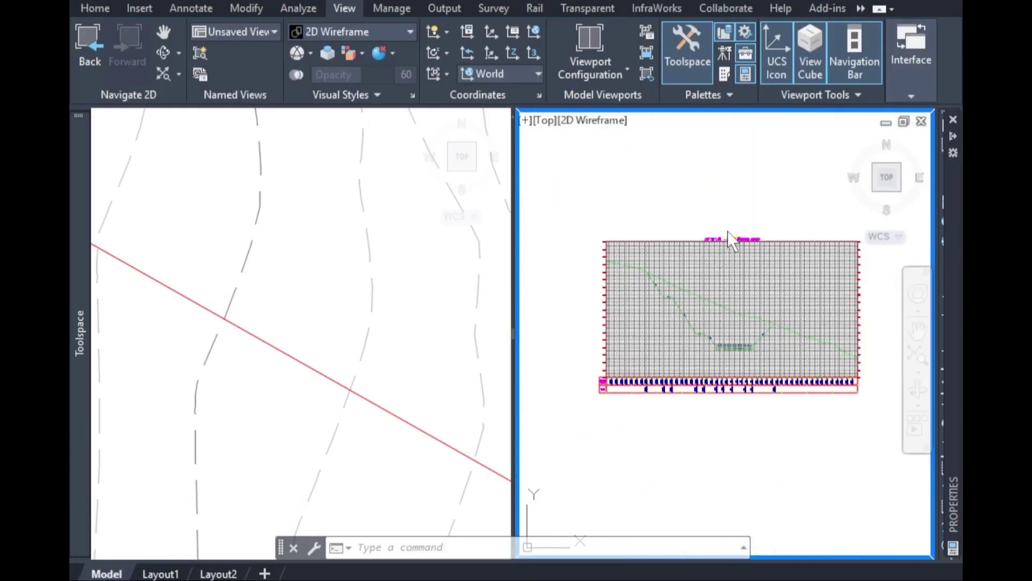
Open the station 4+800.00 section view's "kams 2 Section View Style" for editing and dismiss the Left Axis Title color selection.
scroll(732, 239, "up", 5)
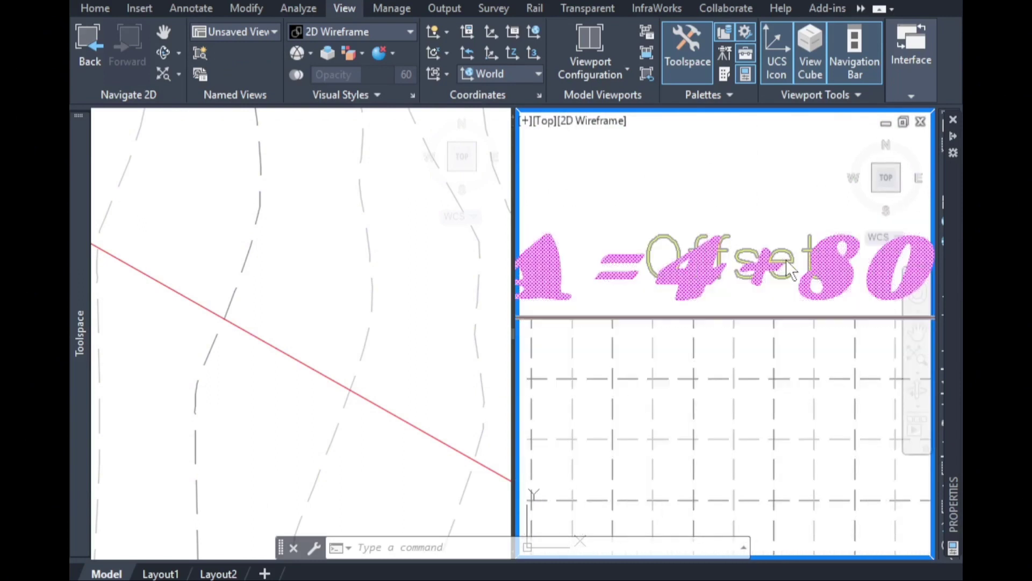
scroll(789, 268, "down", 5)
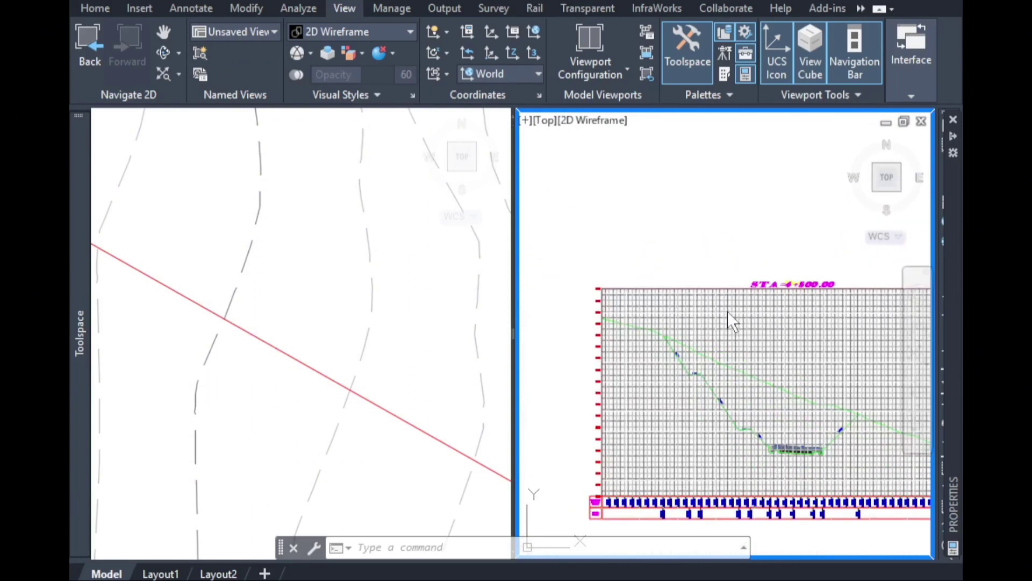
left_click(724, 320)
right_click(724, 317)
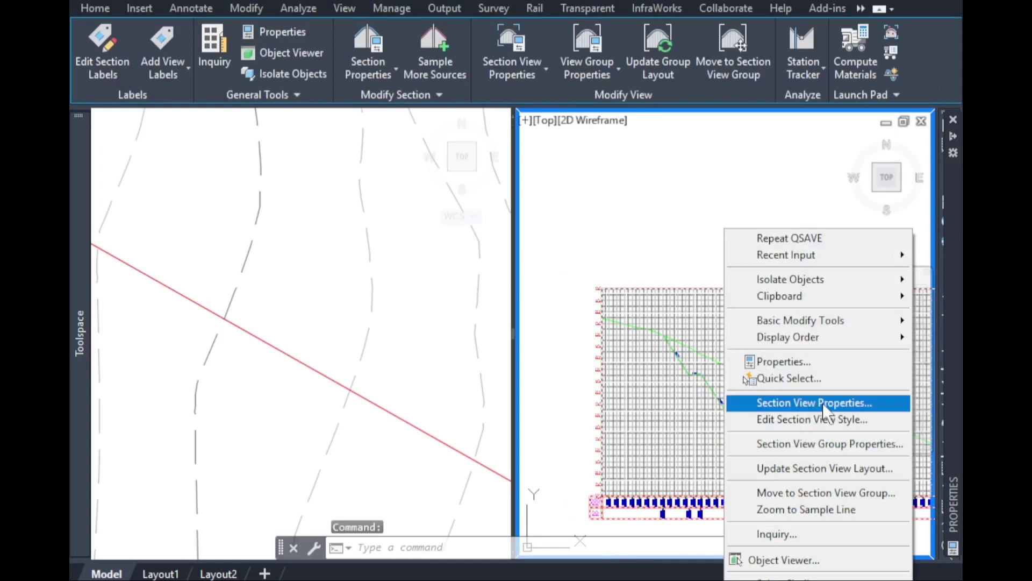
left_click(844, 404)
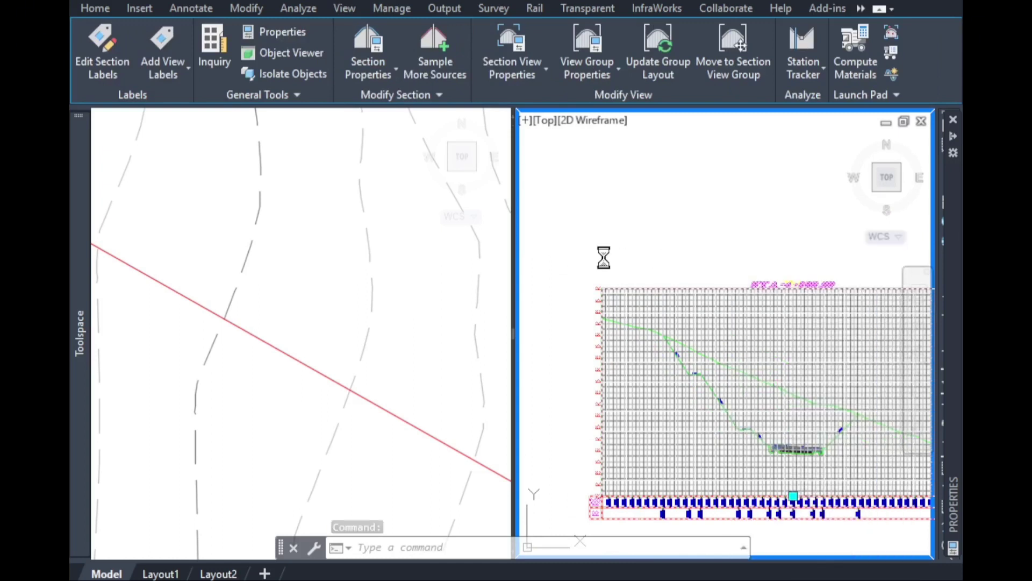
left_click(145, 59)
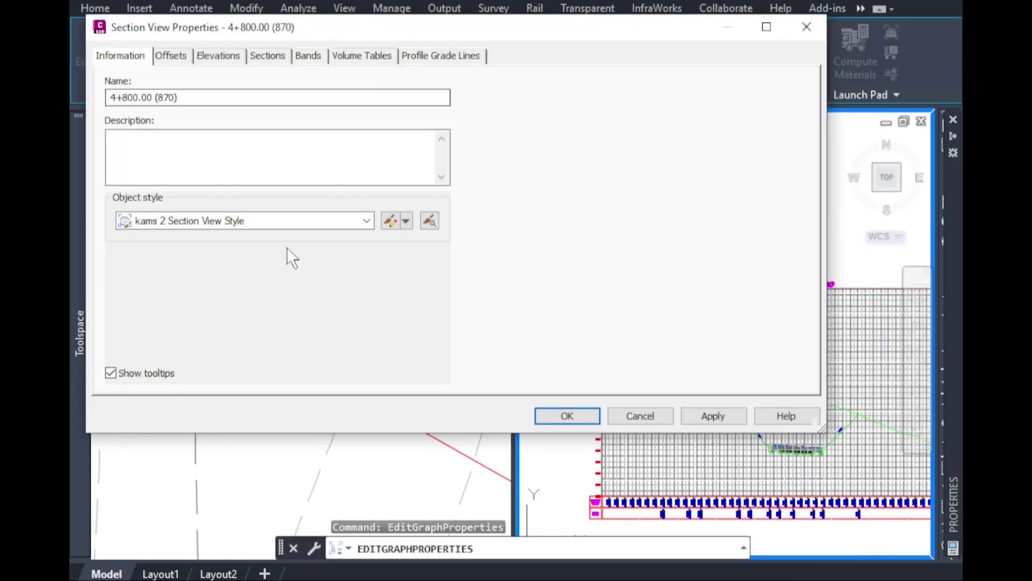
left_click(389, 222)
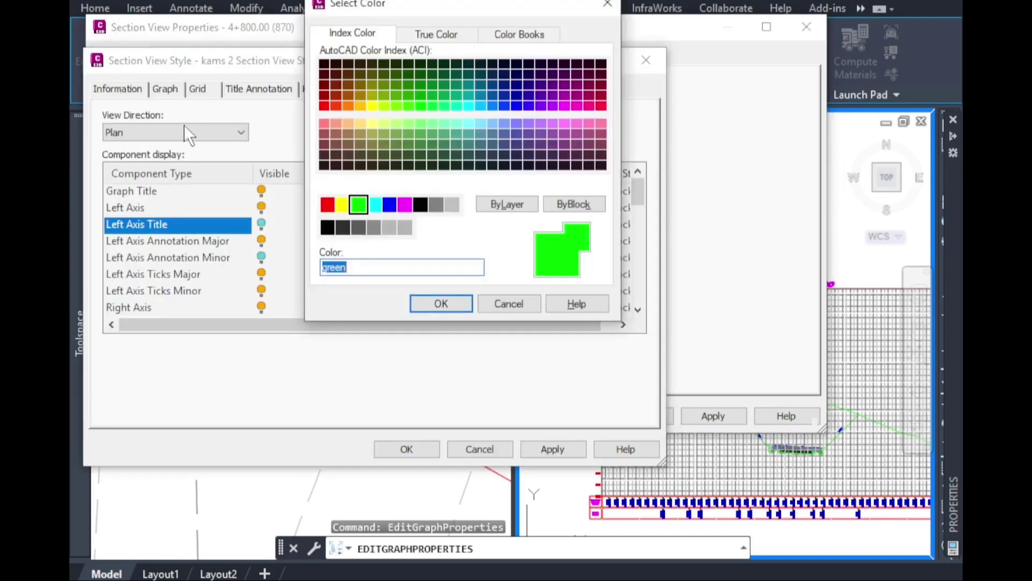
left_click(510, 303)
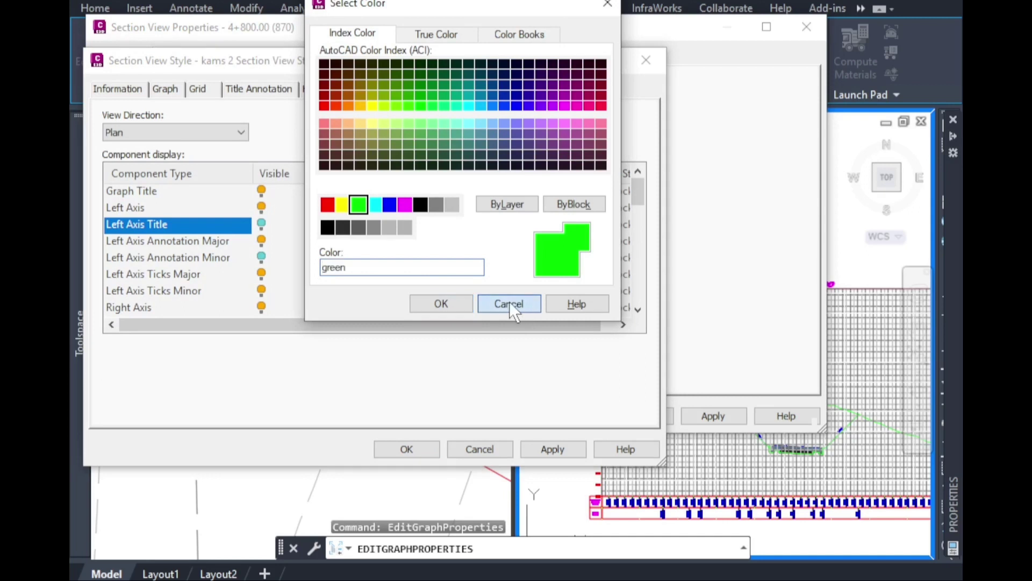
left_click(510, 305)
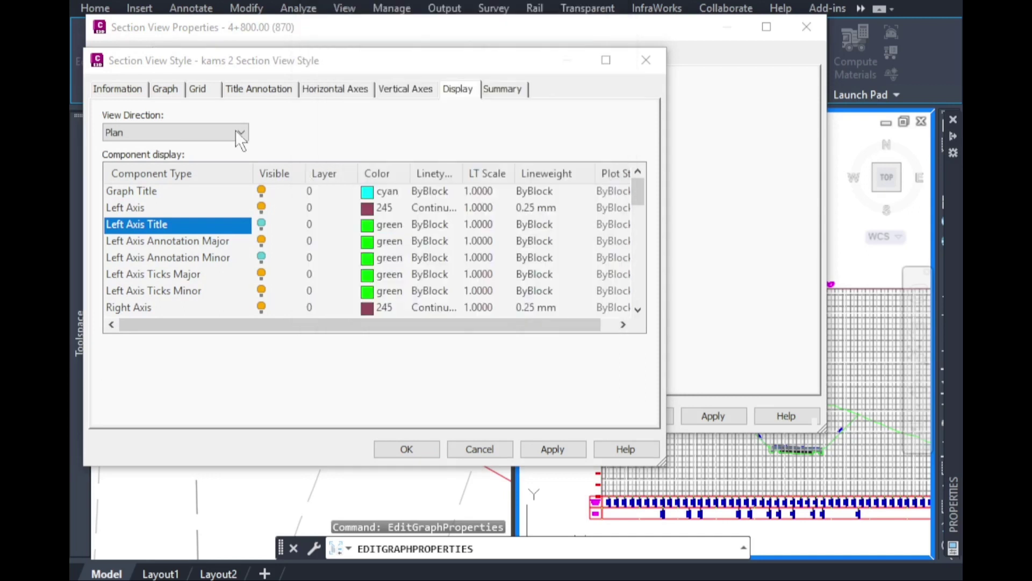
Hide the Top Axis Title component in the section view style's plan display and accept the style.
left_click(128, 91)
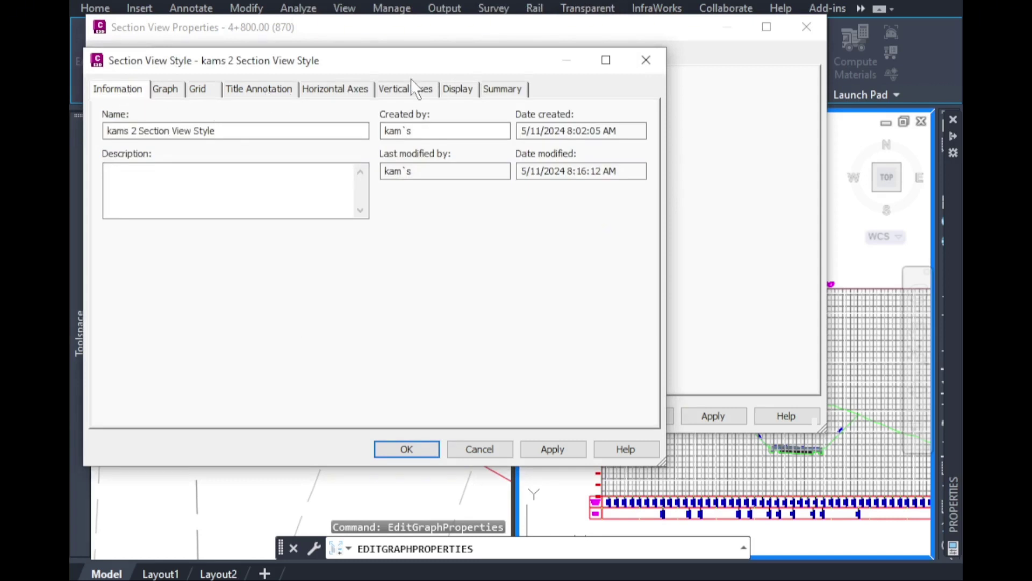
left_click(457, 90)
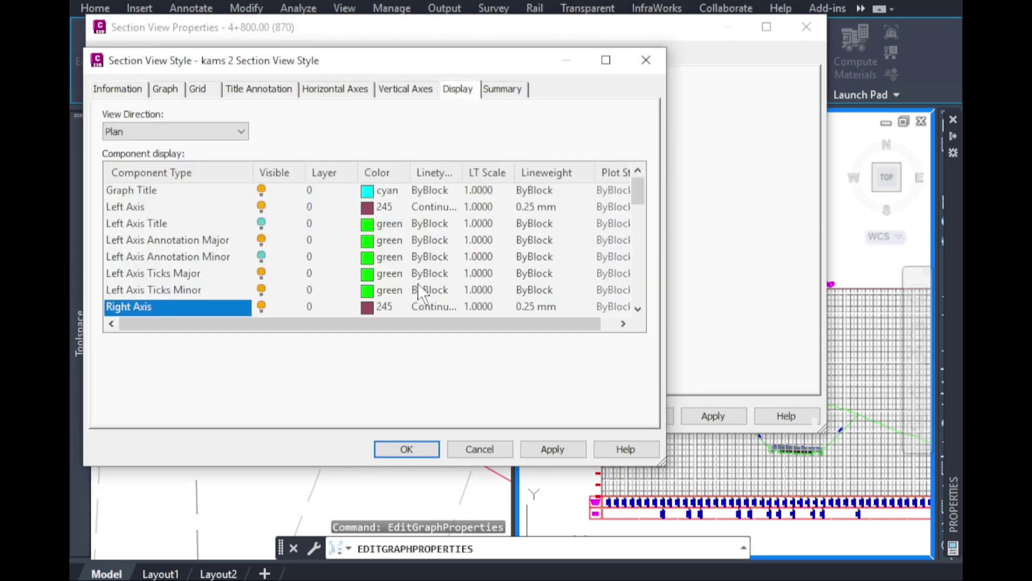
left_click(638, 309)
left_click(638, 309)
left_click(639, 309)
left_click(638, 308)
left_click(638, 309)
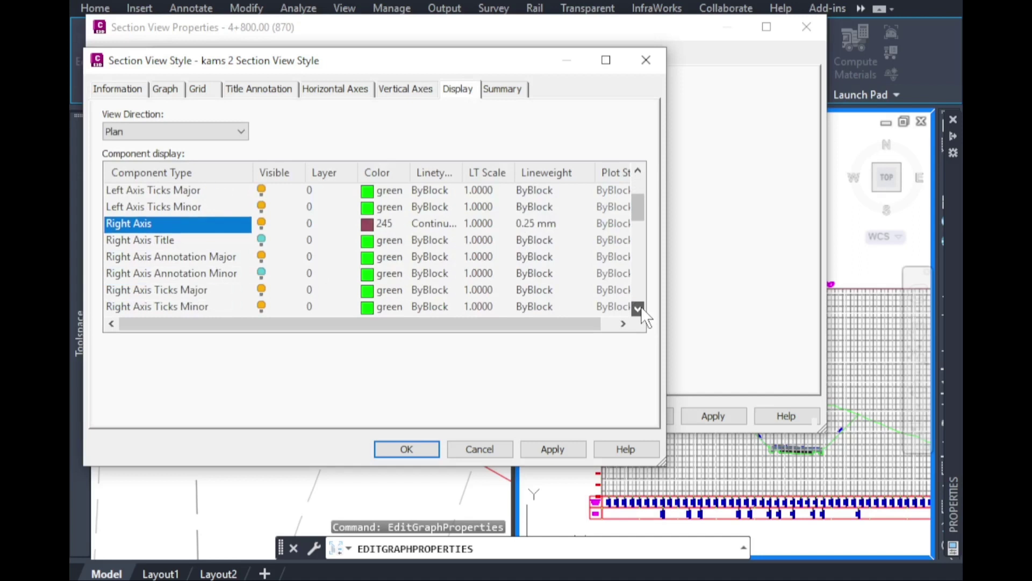
left_click(638, 308)
left_click(638, 309)
left_click(638, 309)
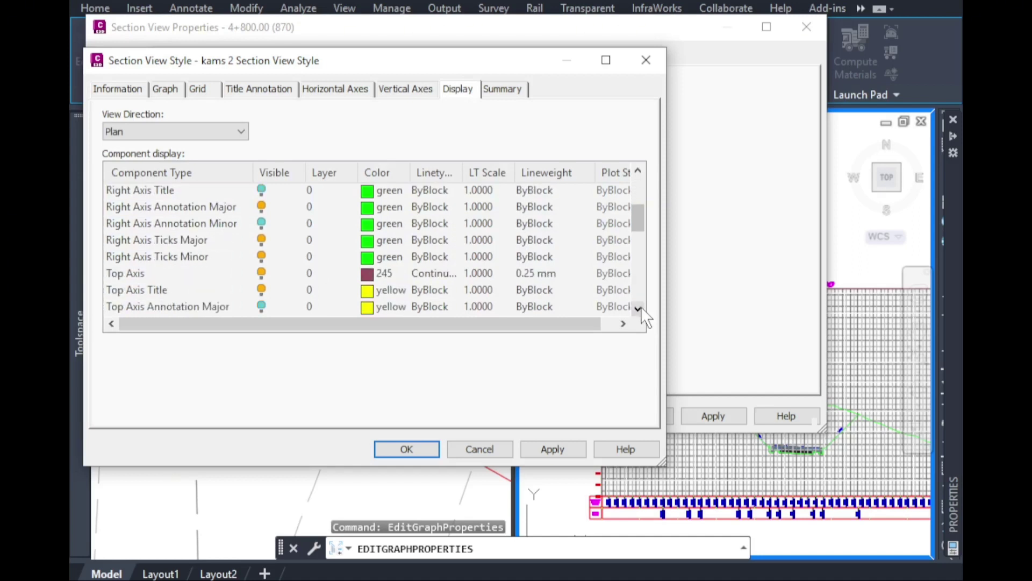
left_click(638, 309)
left_click(638, 308)
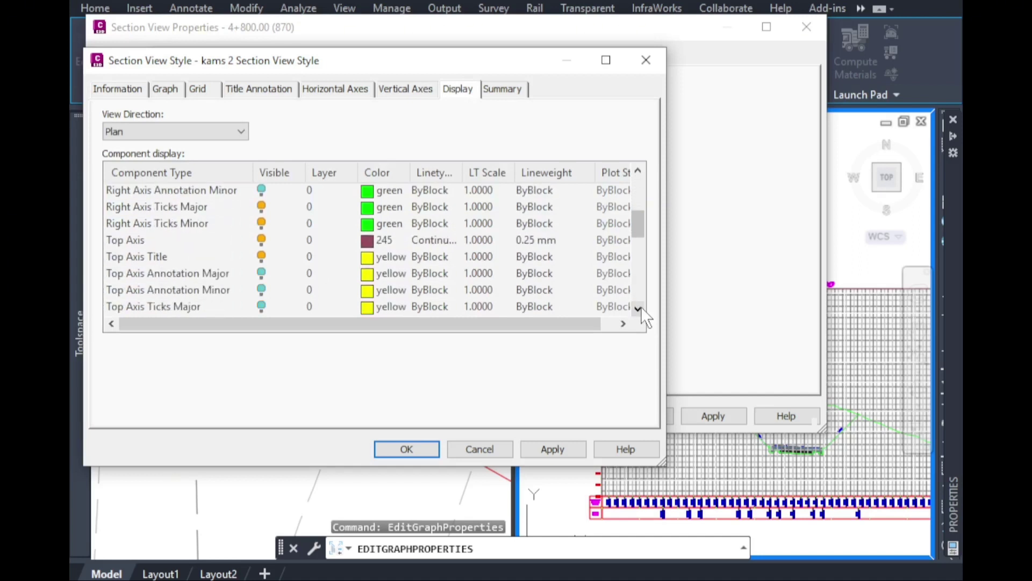
left_click(183, 257)
left_click(261, 257)
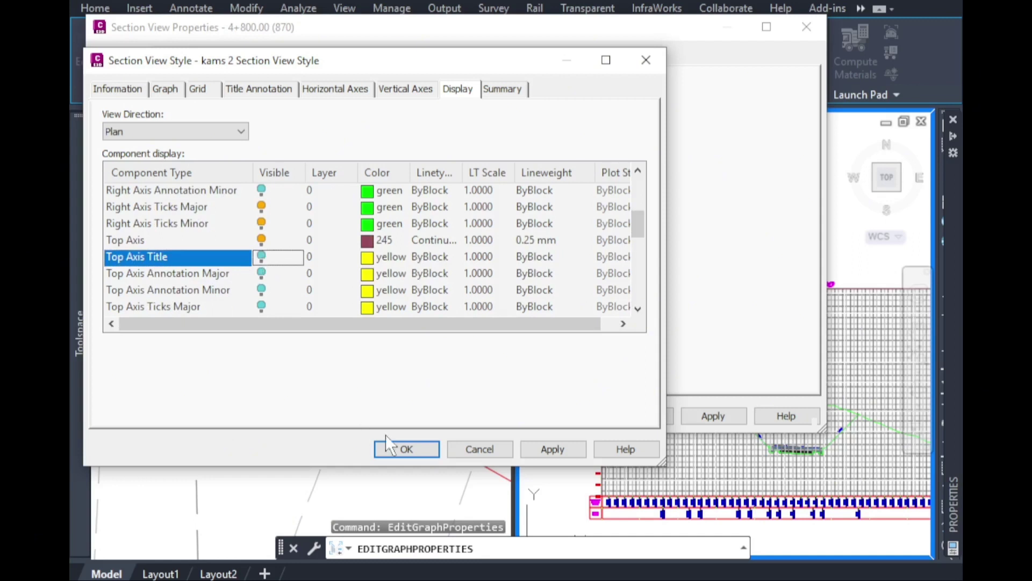
left_click(398, 446)
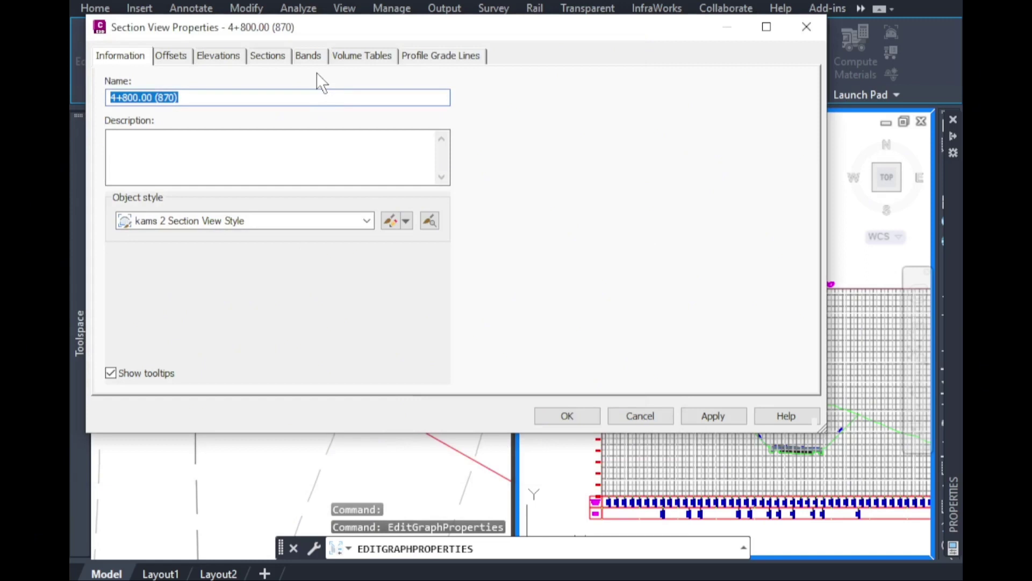
Start saving the section view's two bottom data bands as a new section view band set.
left_click(312, 56)
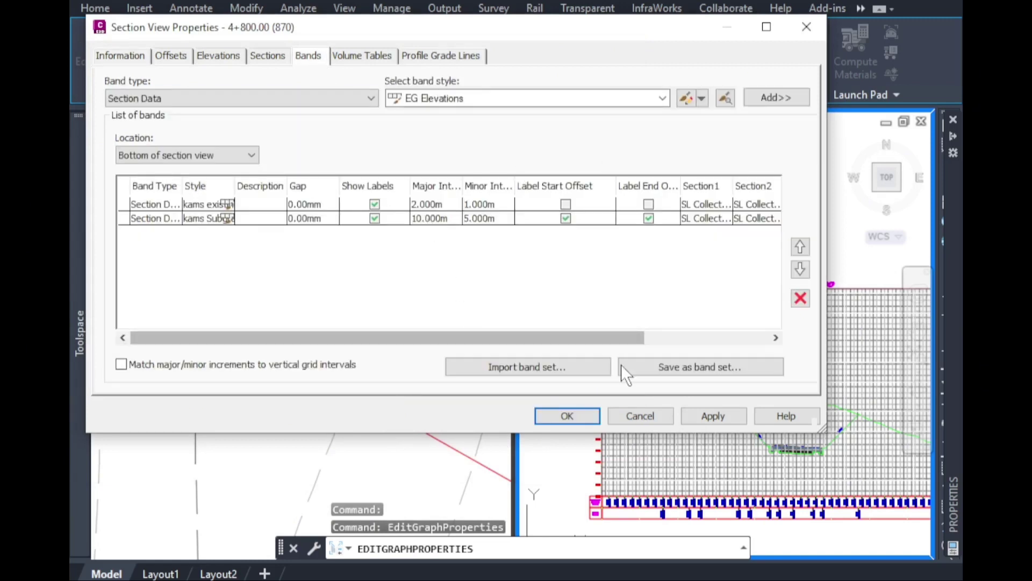
left_click(663, 366)
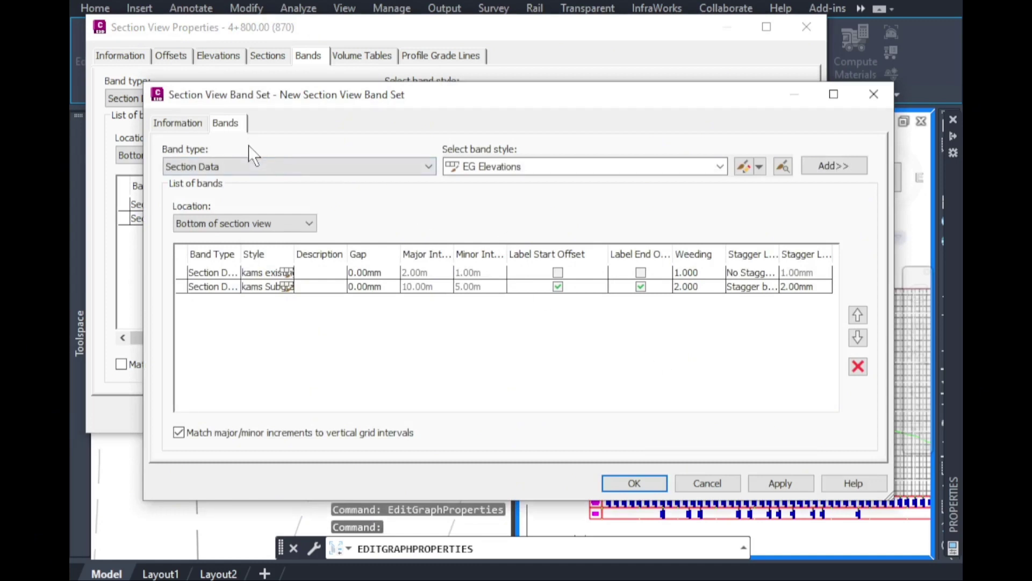
left_click(512, 167)
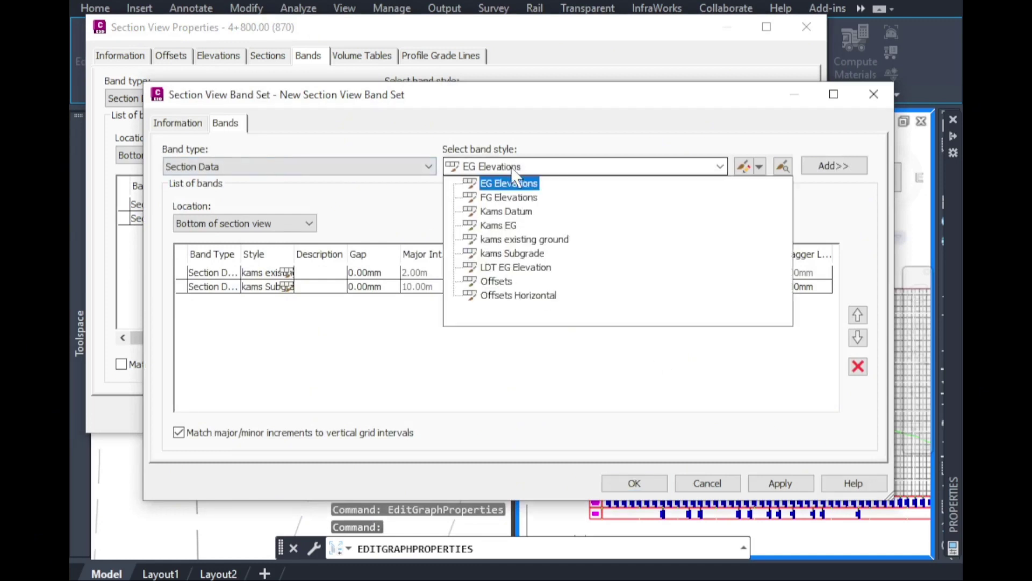
left_click(511, 166)
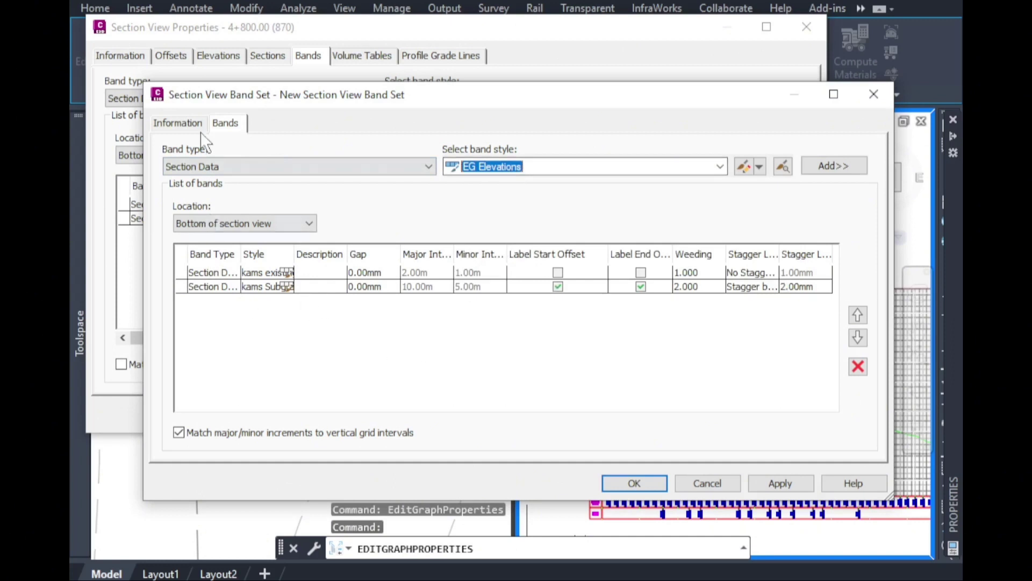
Name the new band set "kams 2 Section View Band Set" and accept it together with the section view properties.
left_click(187, 124)
left_click(188, 165)
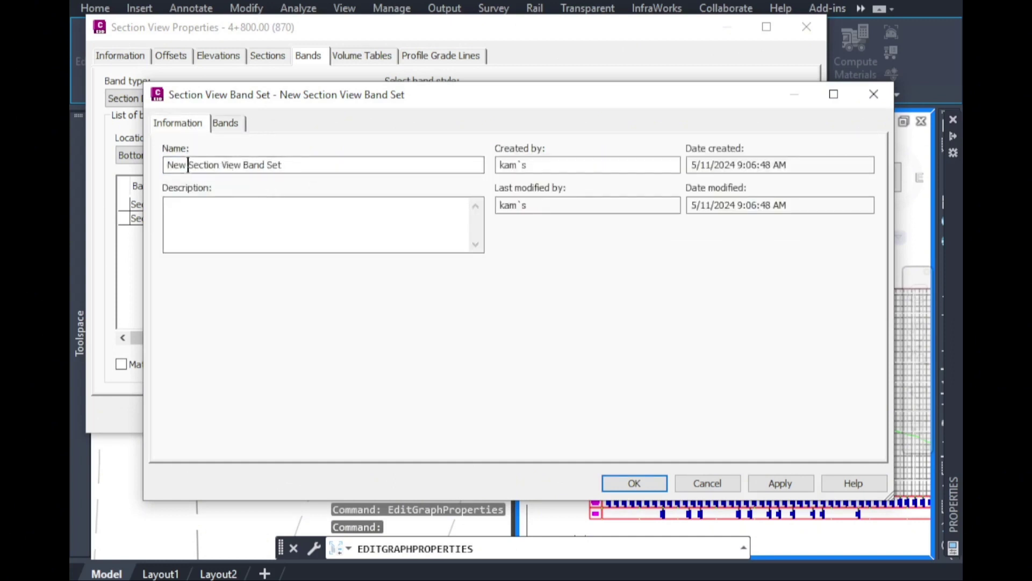
left_click_drag(185, 164, 154, 163)
left_click(483, 580)
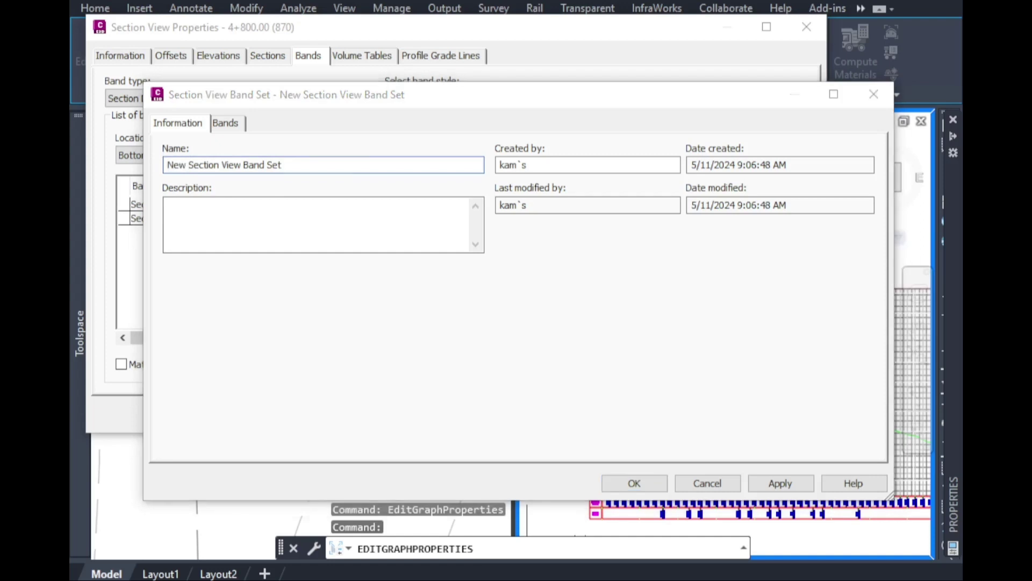
left_click(186, 165)
left_click_drag(186, 165, 164, 165)
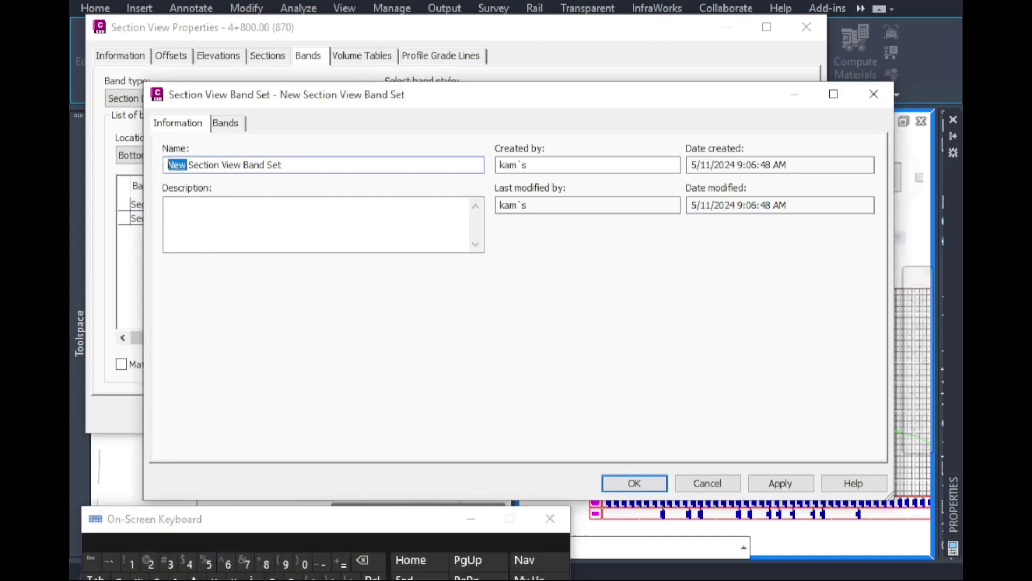
type("ka")
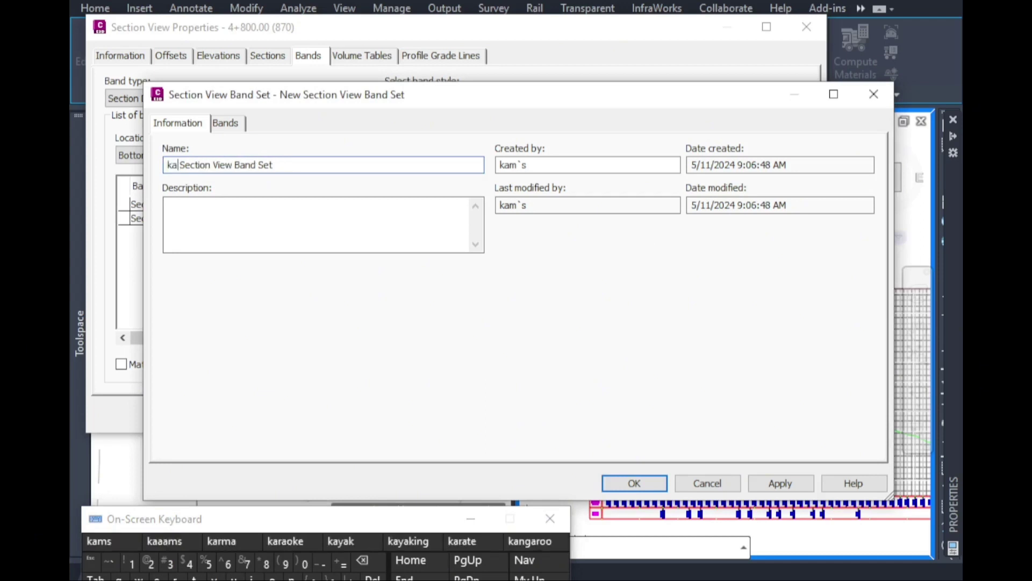
type("ms ")
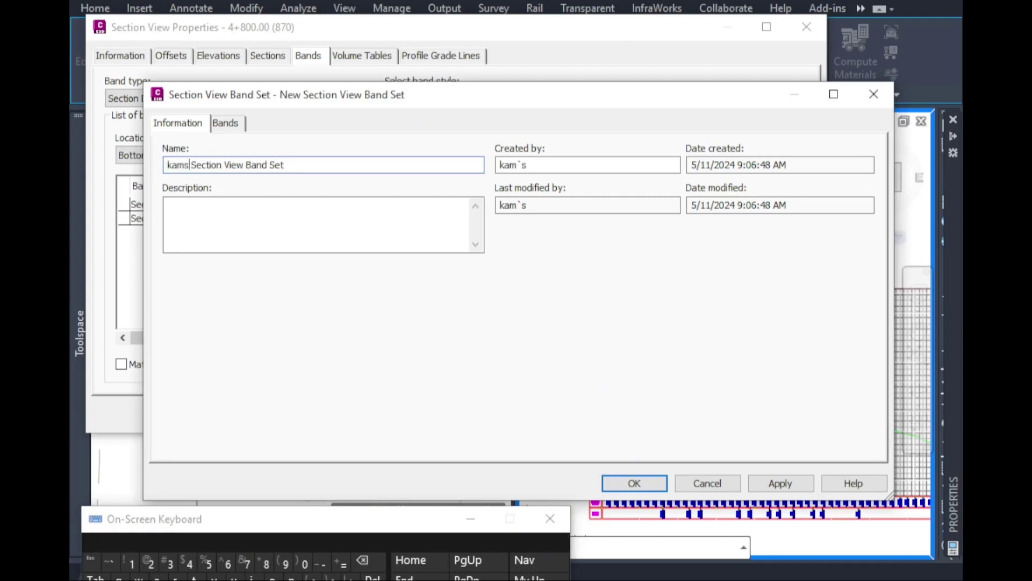
type("2")
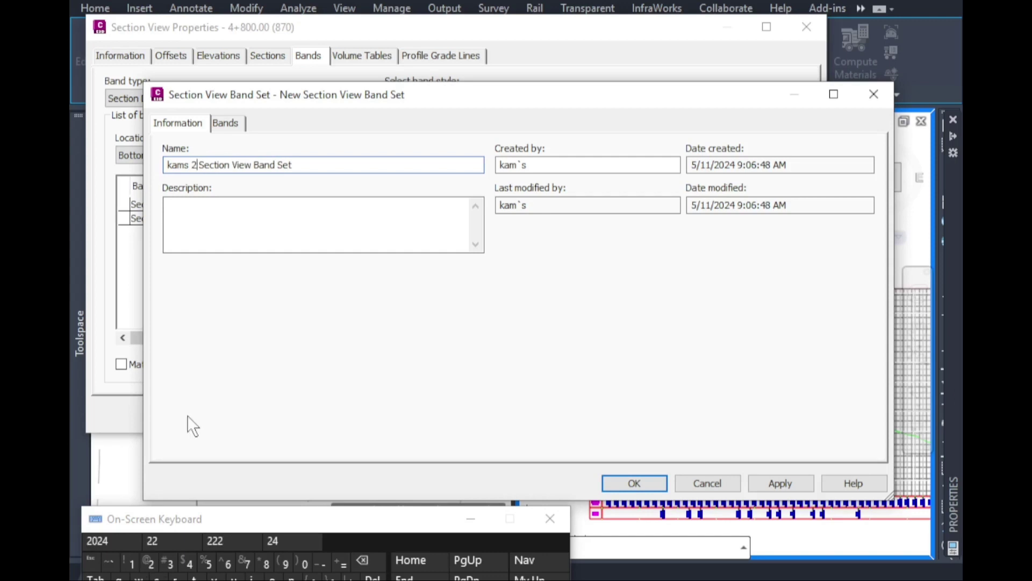
left_click(627, 482)
left_click(570, 415)
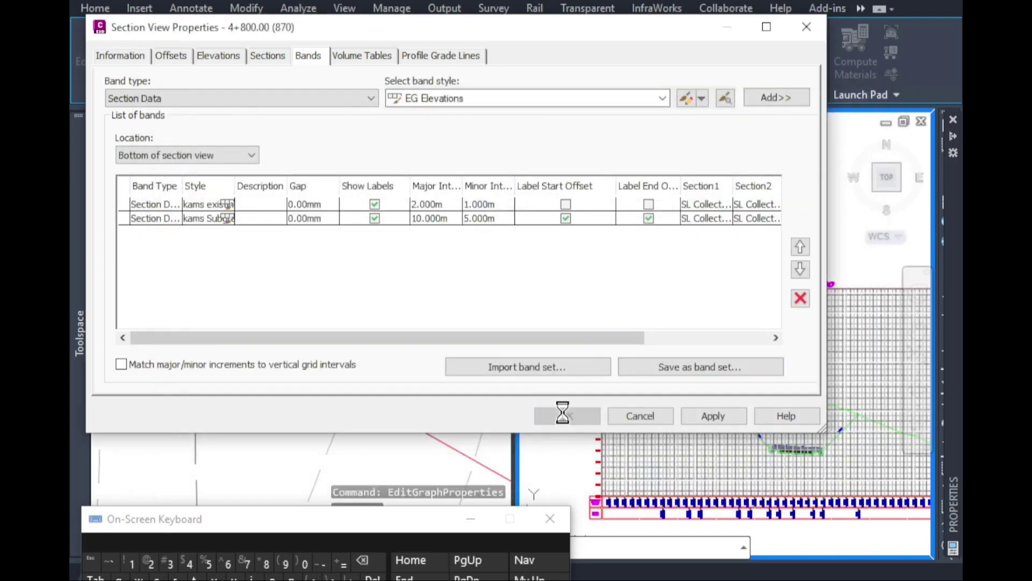
Examine the station title and the slope labels along the pavement, shoulders and cut slopes in the section view.
right_click(763, 326)
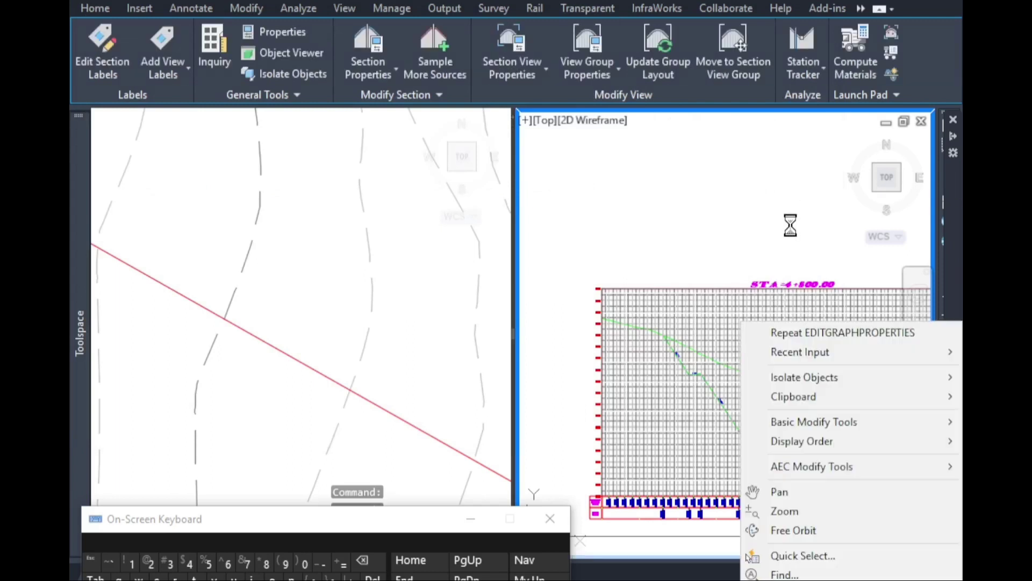
key("Escape")
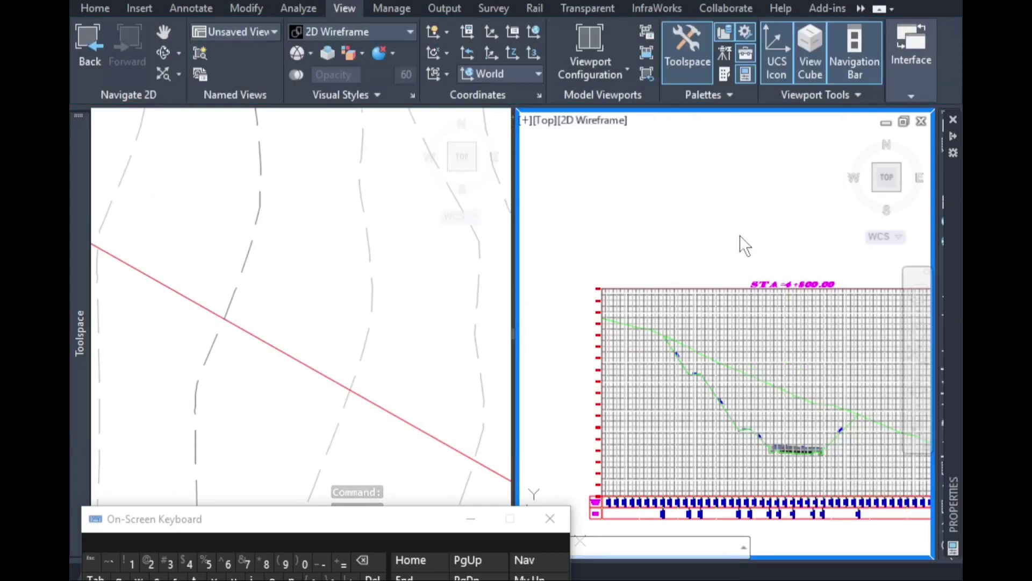
scroll(807, 304, "up", 4)
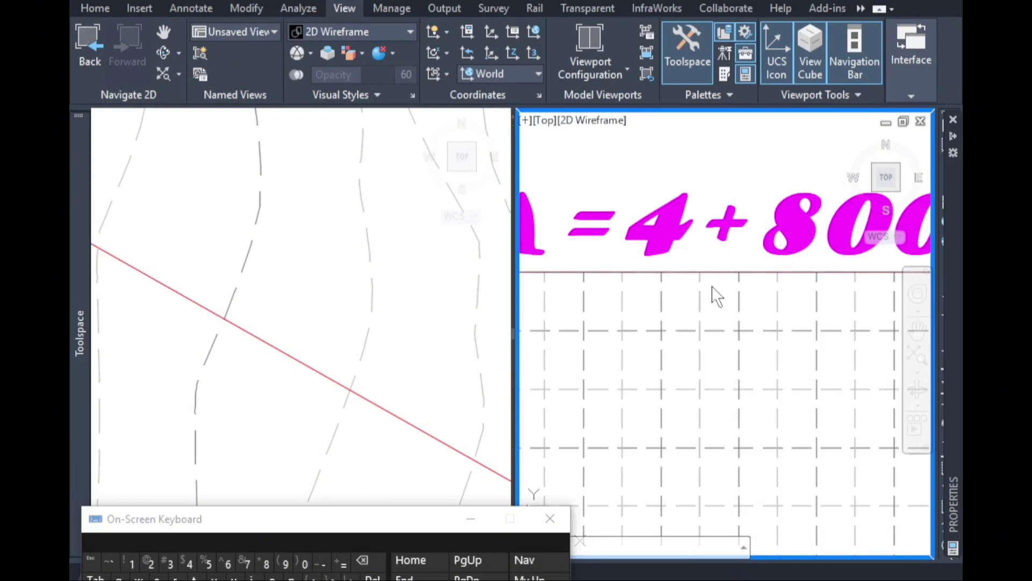
scroll(715, 414, "down", 5)
scroll(718, 371, "up", 5)
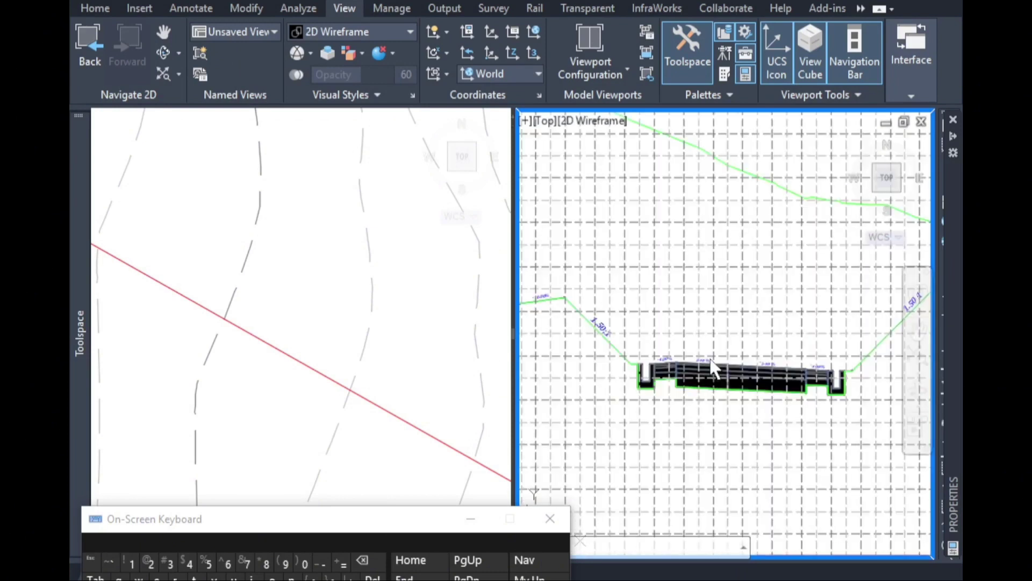
scroll(608, 380, "up", 2)
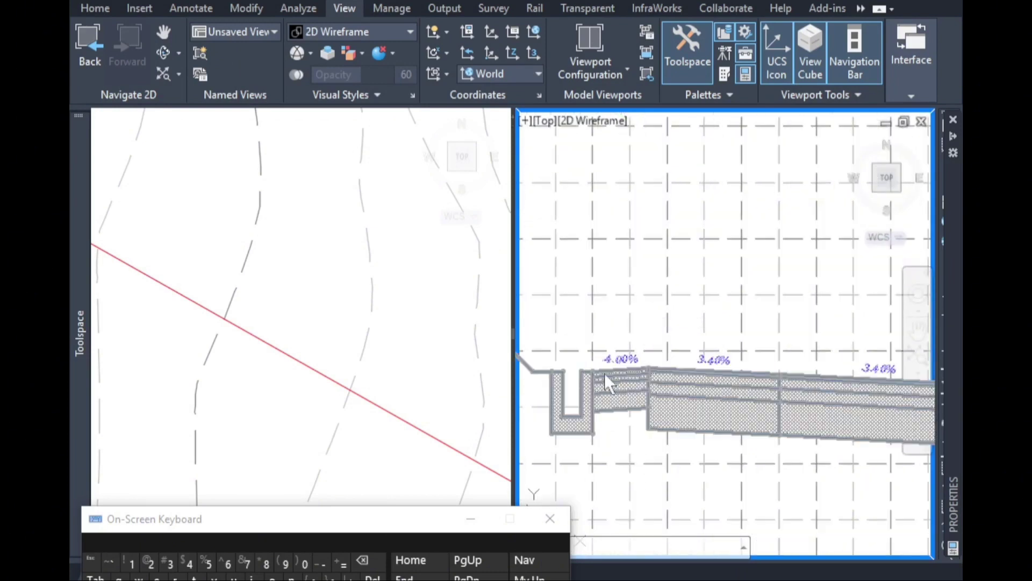
scroll(731, 391, "down", 2)
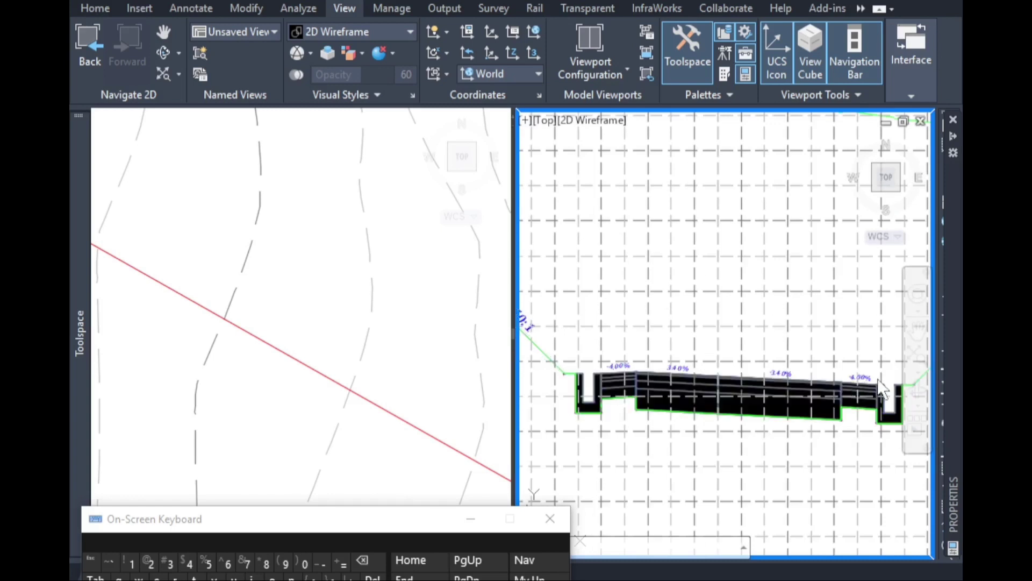
scroll(879, 391, "up", 2)
scroll(714, 395, "down", 2)
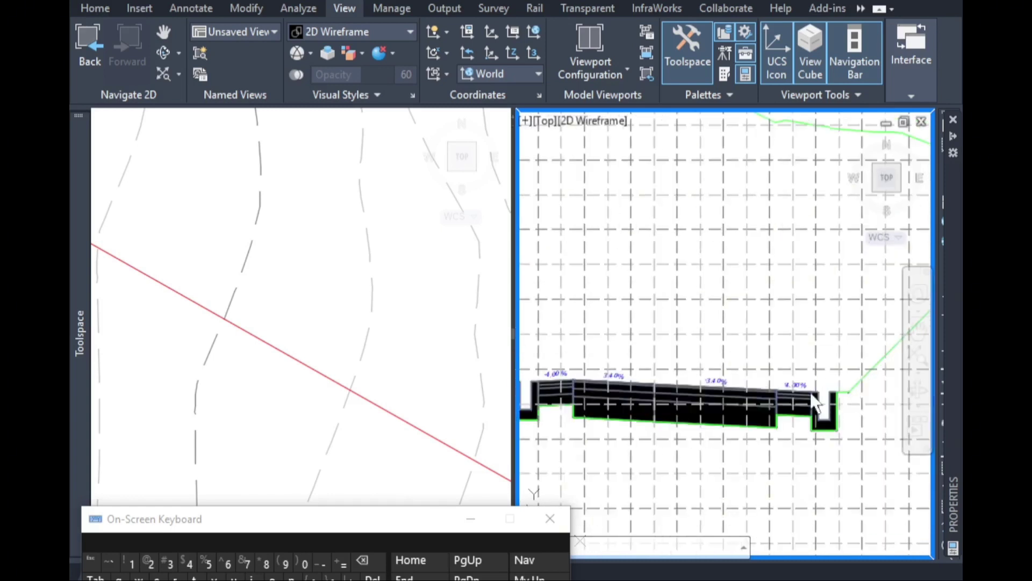
scroll(833, 390, "down", 3)
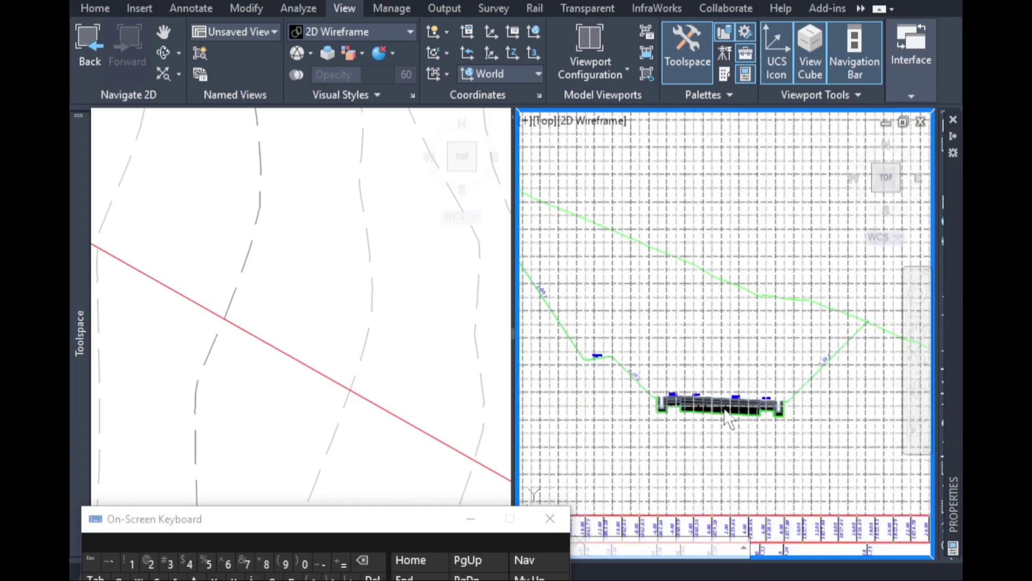
scroll(721, 385, "up", 5)
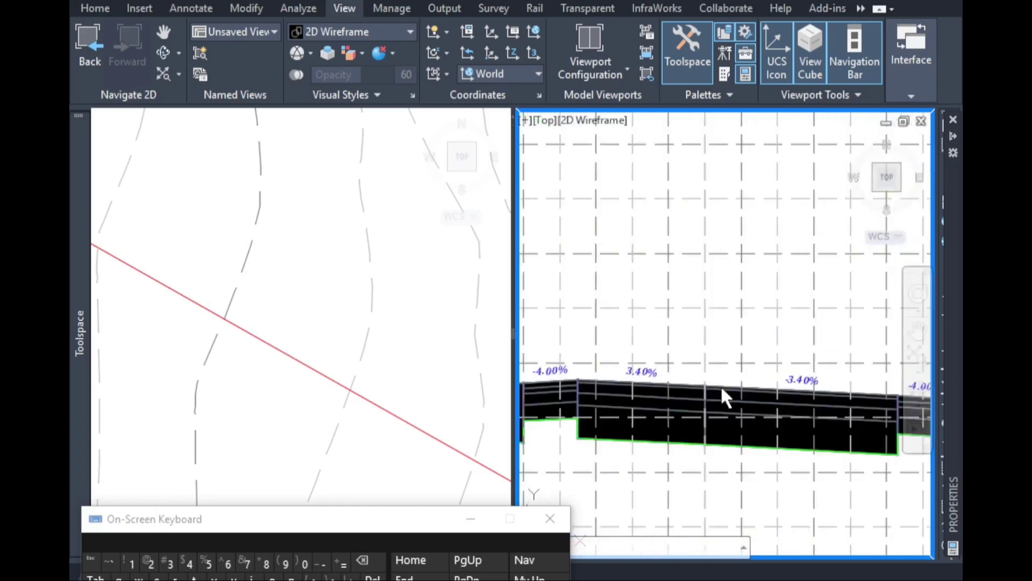
Open the corridor section's "kams 2 Code Set Style" for editing and expand its Point codes.
left_click(721, 390)
right_click(721, 390)
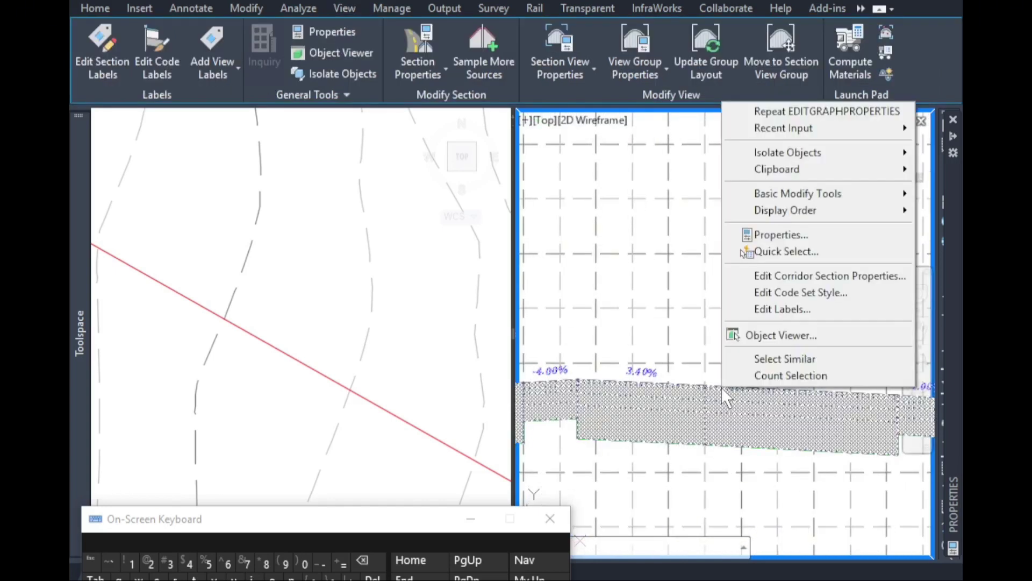
left_click(855, 277)
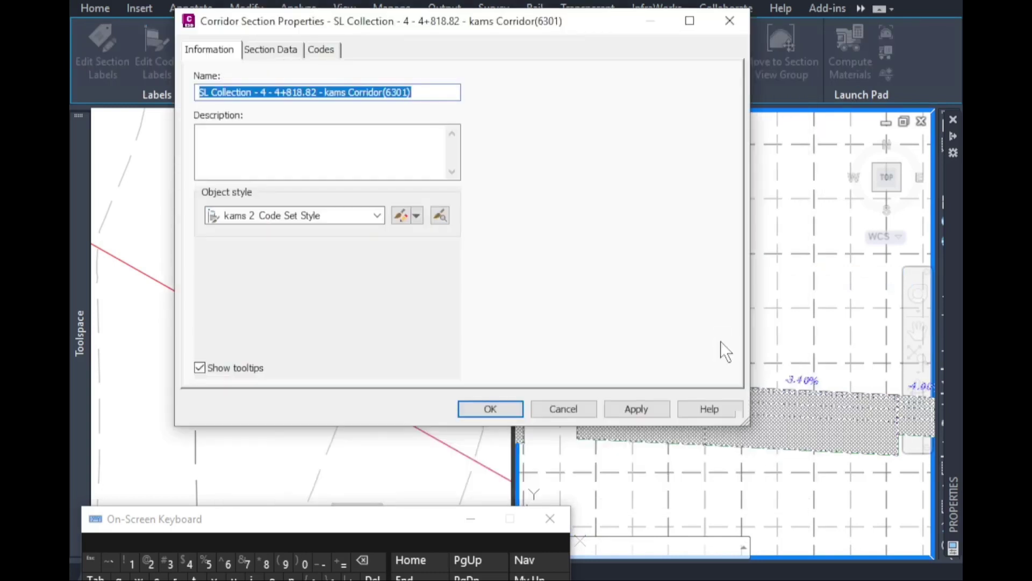
left_click(417, 216)
left_click(430, 270)
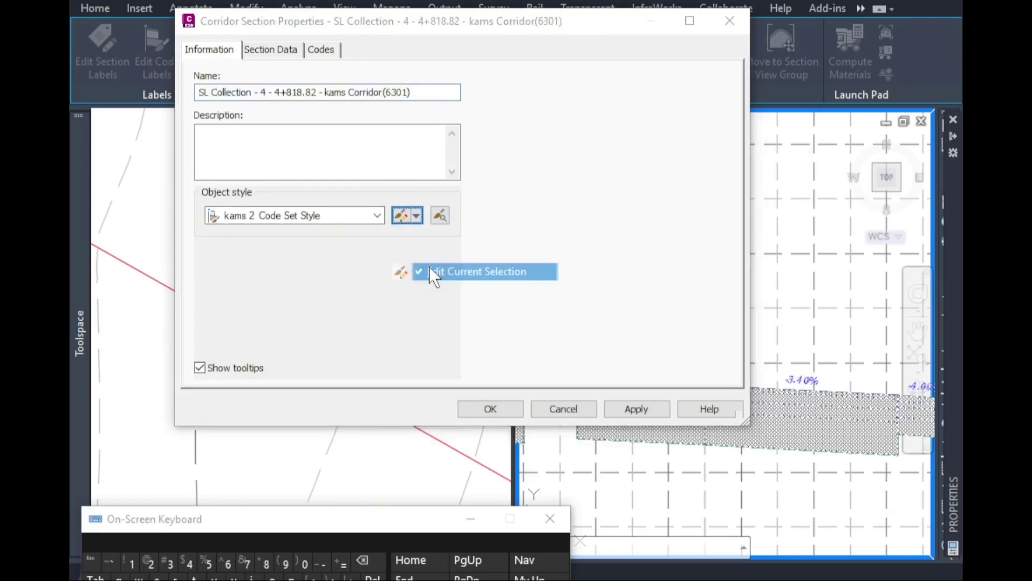
left_click(270, 152)
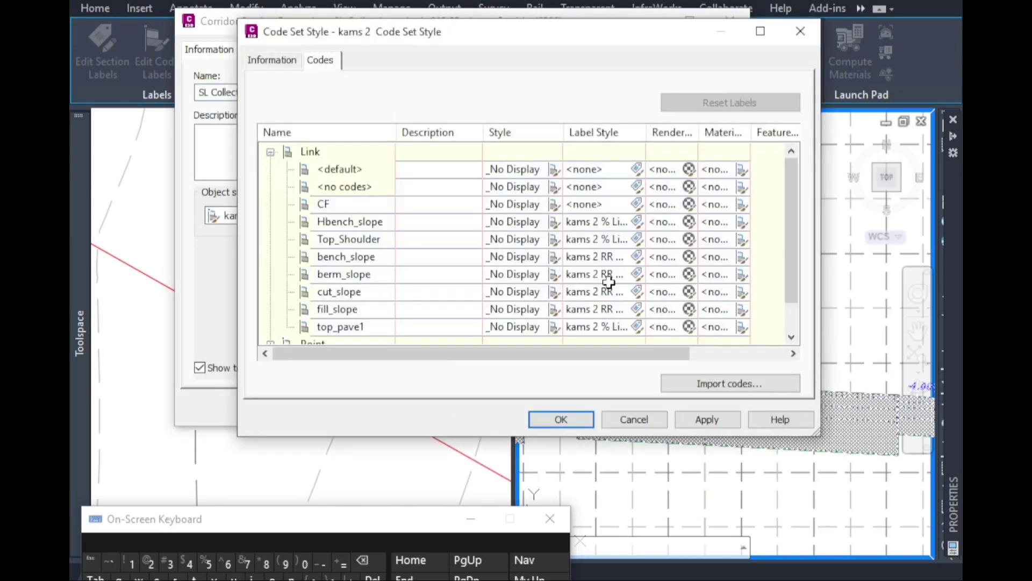
left_click(270, 151)
left_click(270, 169)
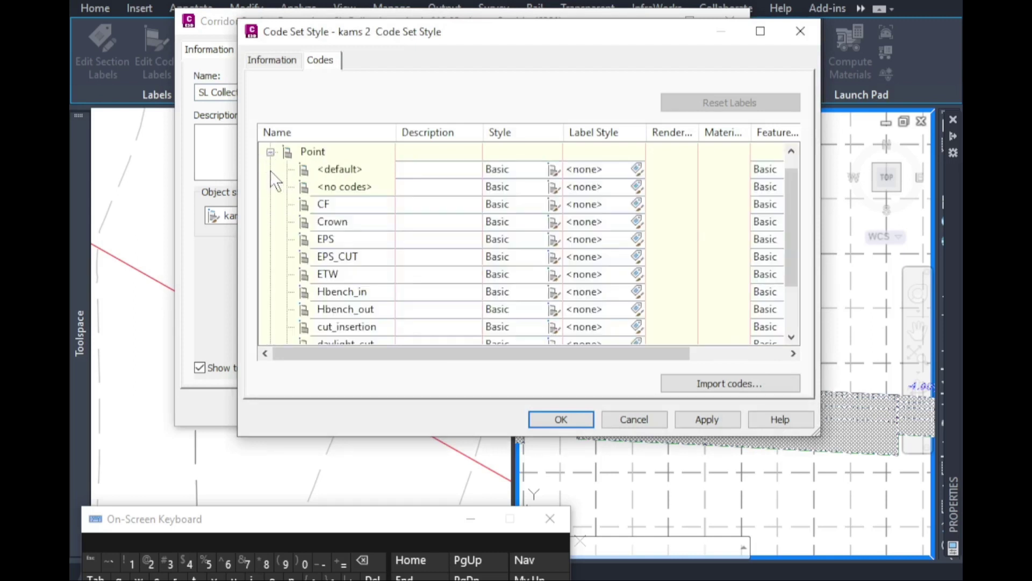
Start creating a new subassembly marker label style for the Crown point code.
left_click(337, 223)
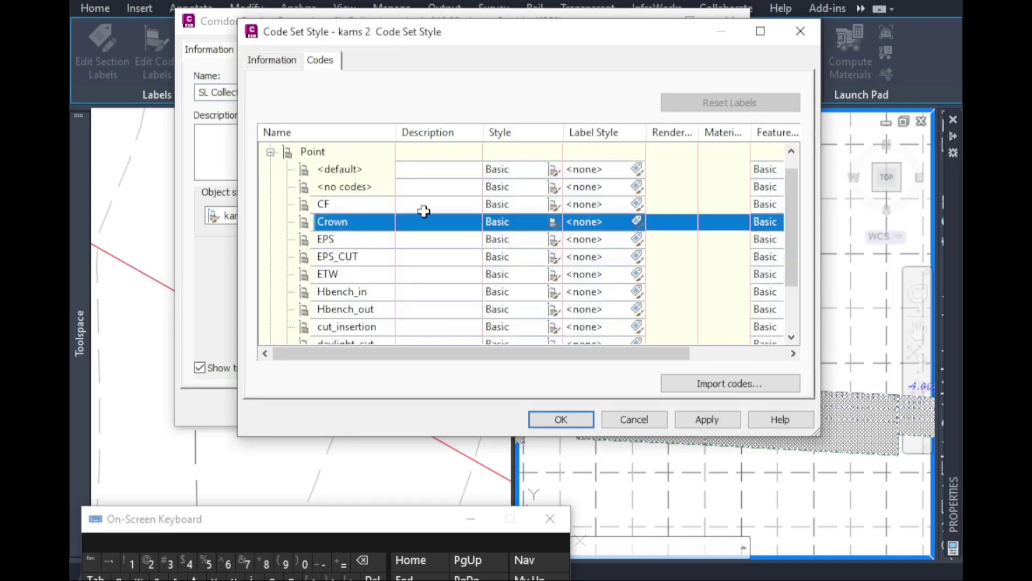
left_click(637, 222)
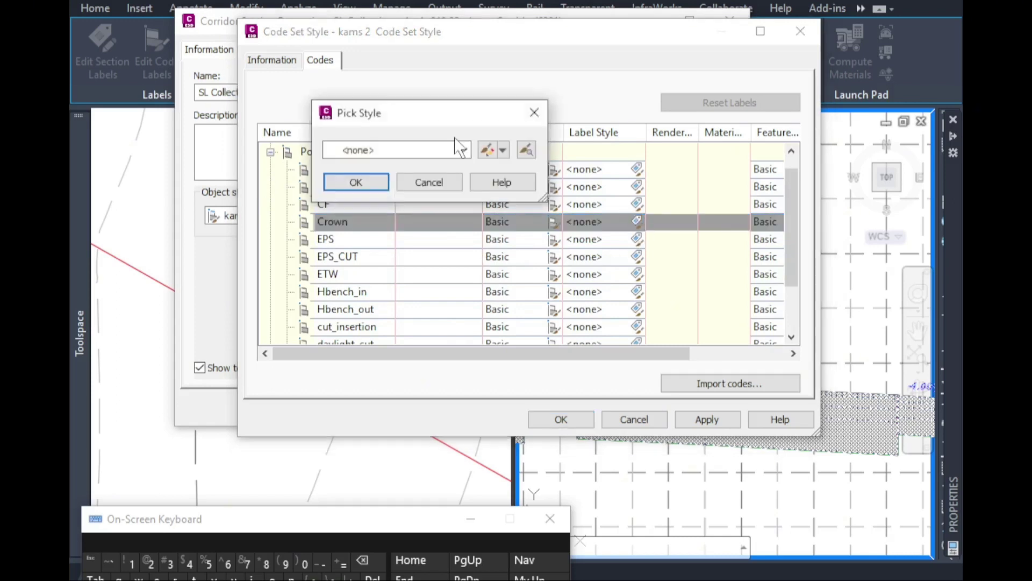
left_click(447, 153)
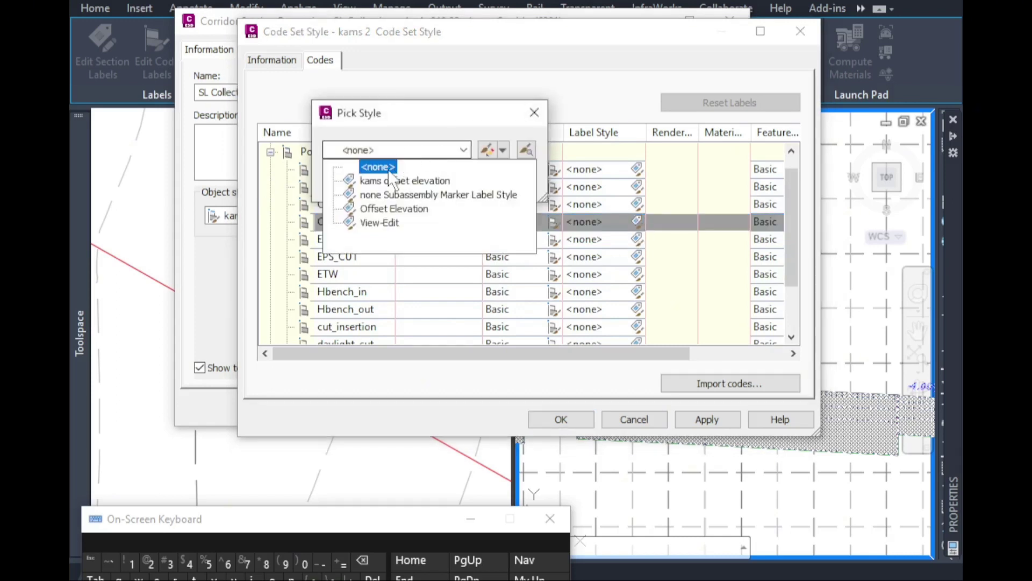
left_click(430, 151)
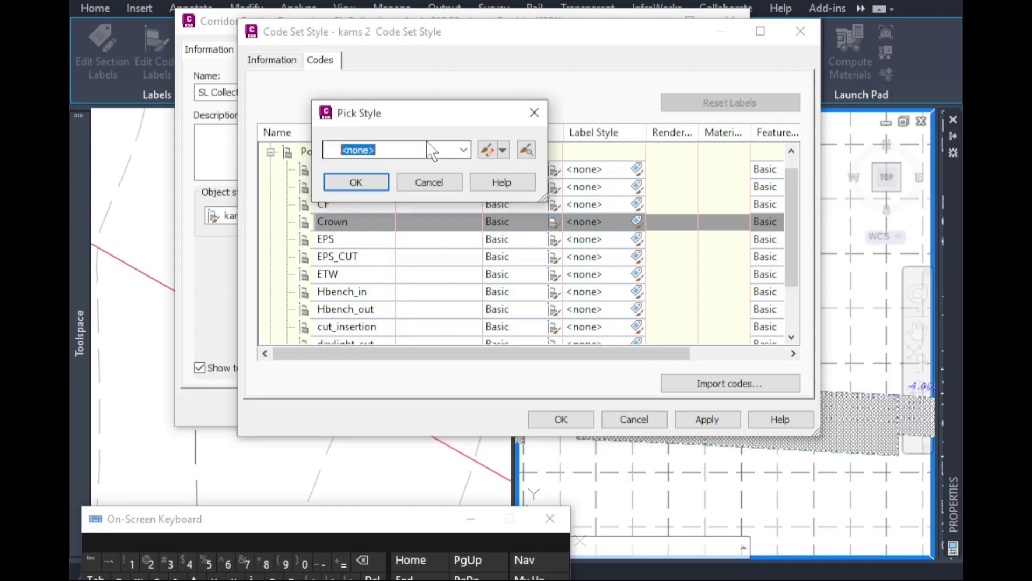
left_click(504, 150)
left_click(517, 171)
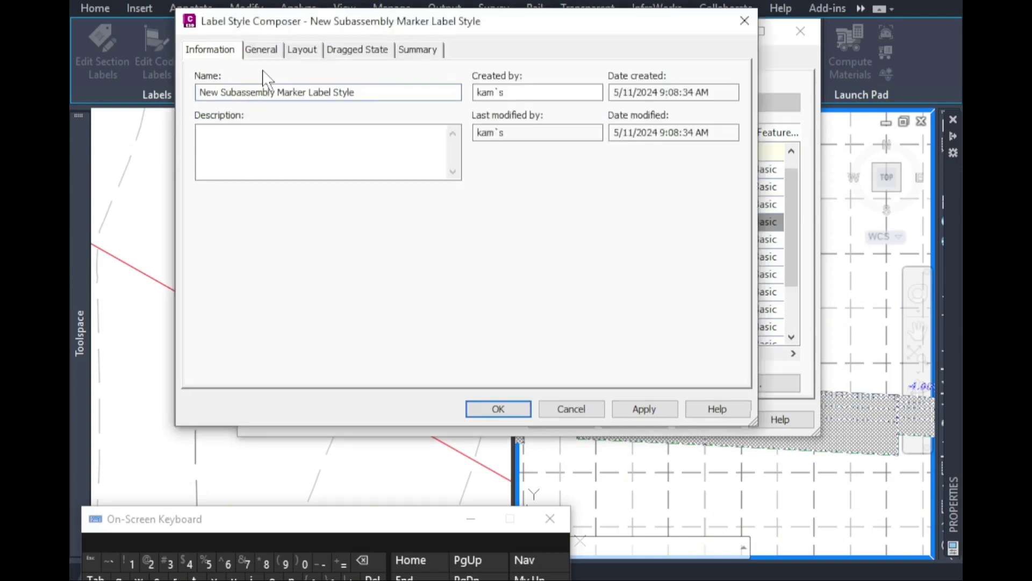
Name the new marker label style "kams 2 offset elevation".
mouse_move(357, 92)
left_mouse_down()
mouse_move(213, 67)
mouse_move(188, 93)
left_mouse_up()
type("k")
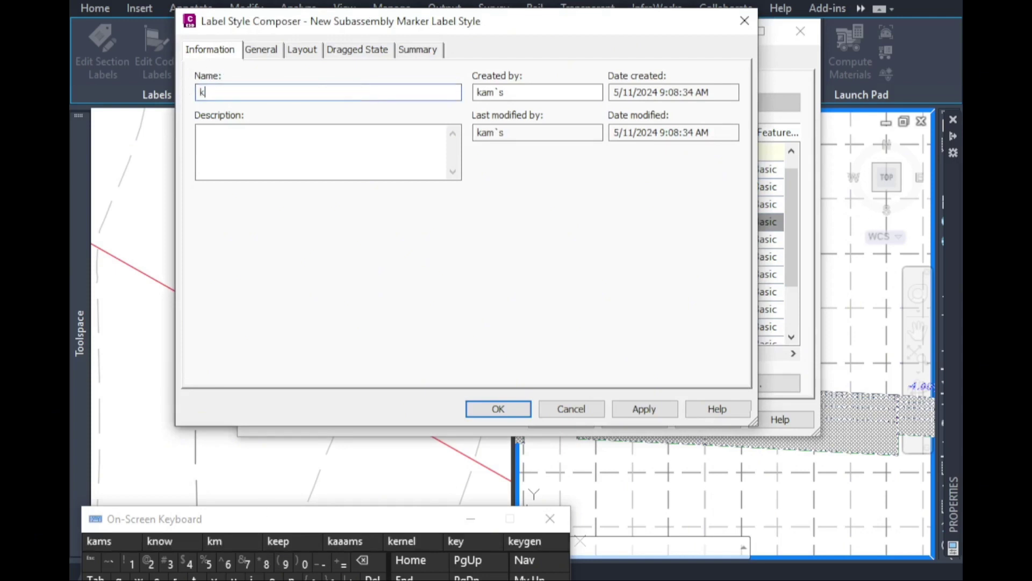
type("am")
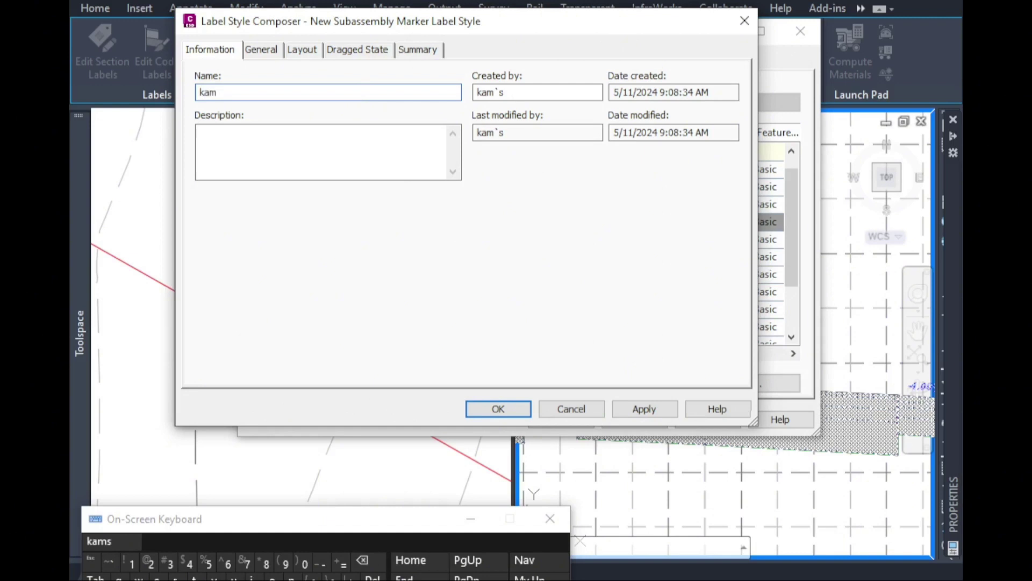
type("s ")
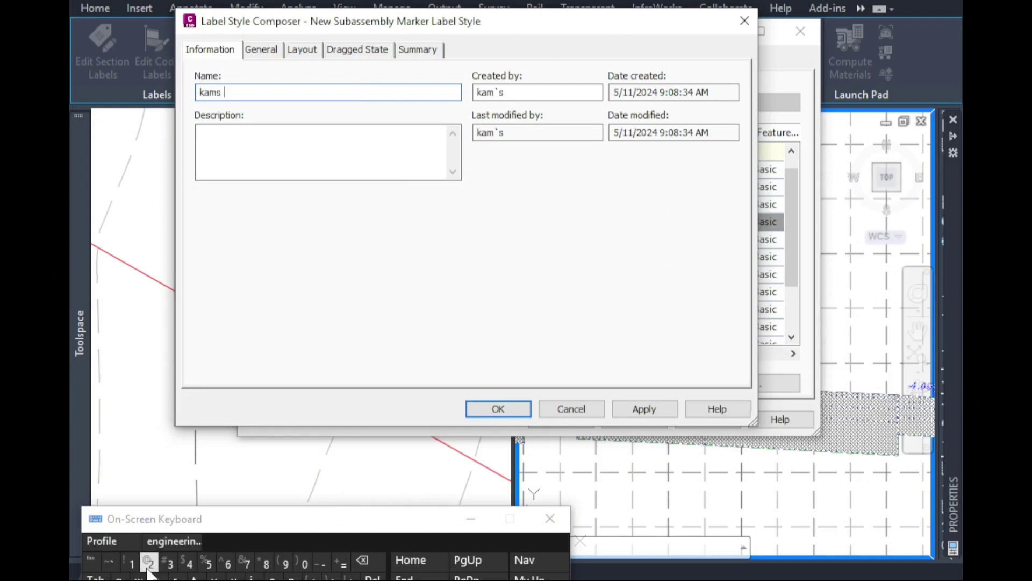
type("2")
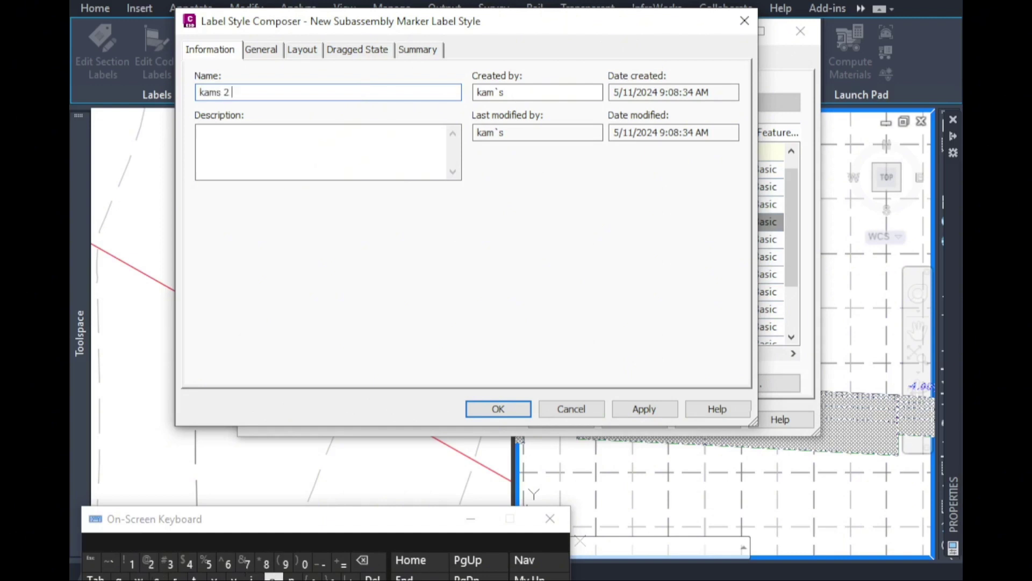
type(" off")
left_click(112, 542)
type("et e")
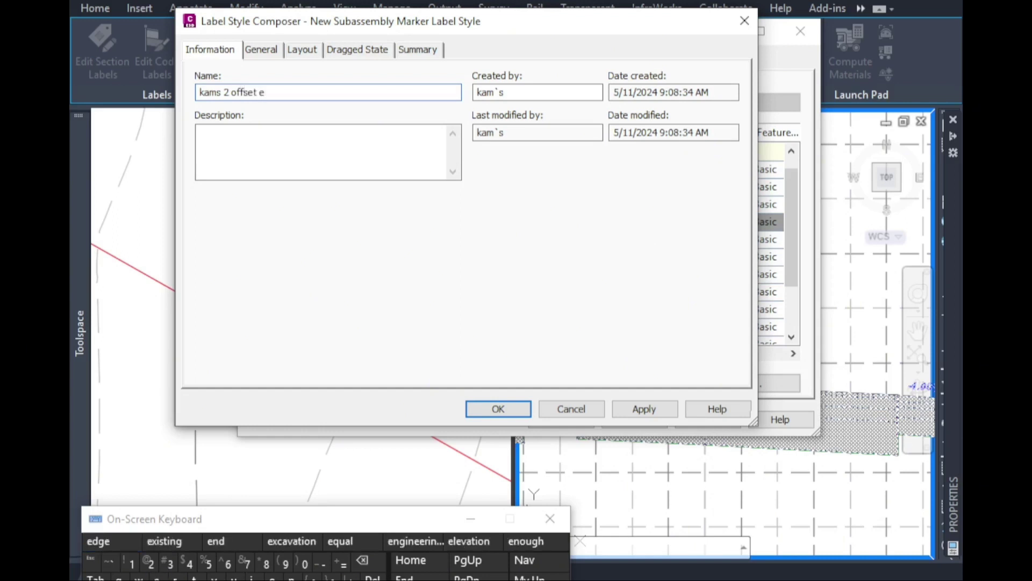
type("l")
left_click(110, 541)
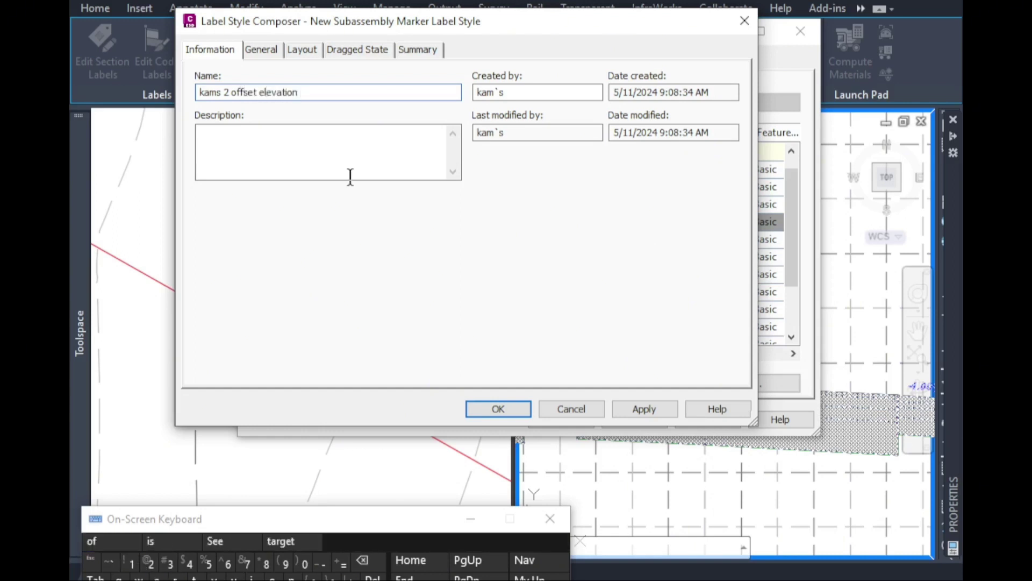
Add a block component to the label layout and assign it the _ClosedFilled block.
left_click(312, 50)
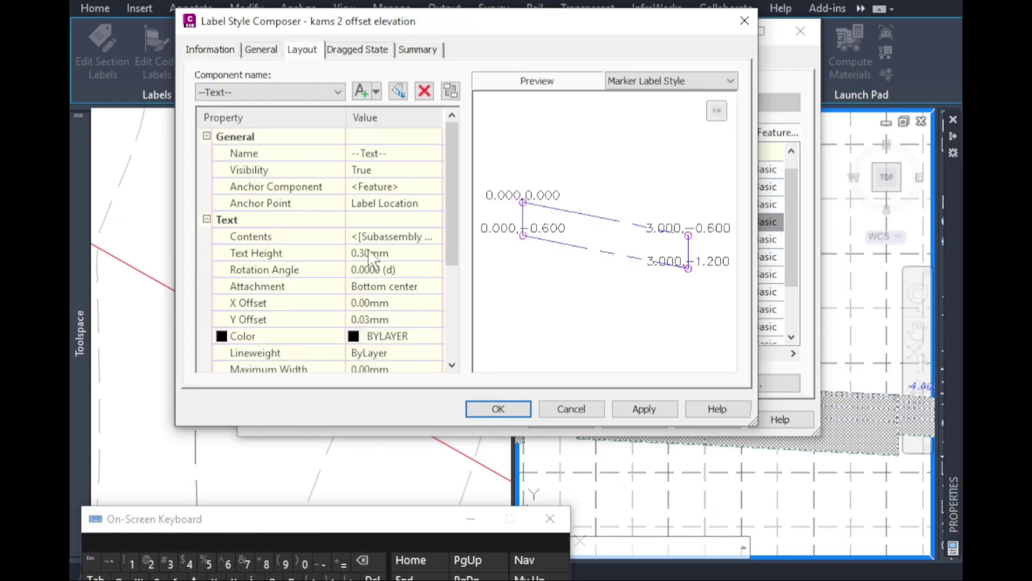
left_click(323, 90)
left_click(231, 107)
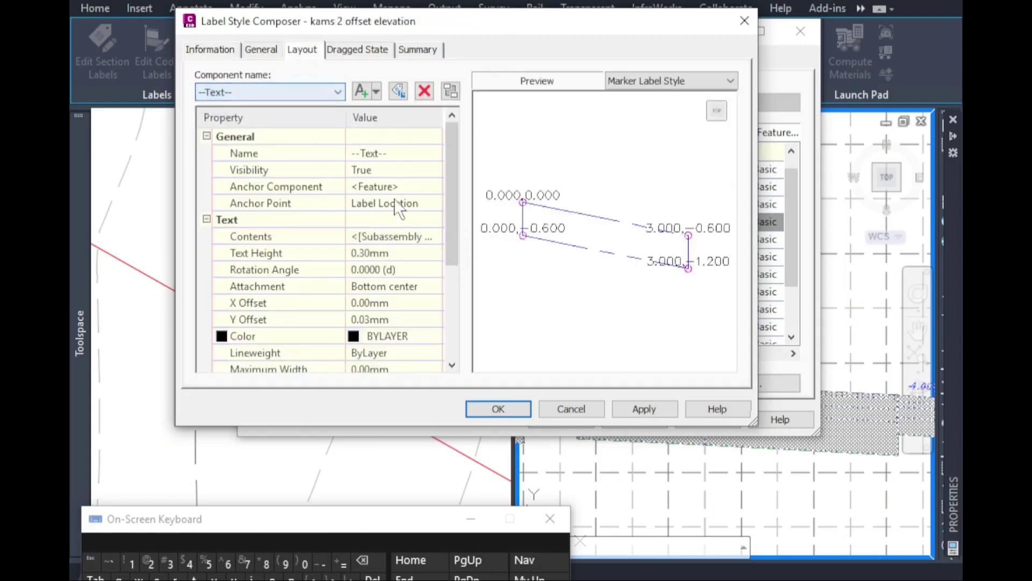
left_click(376, 92)
left_click(376, 92)
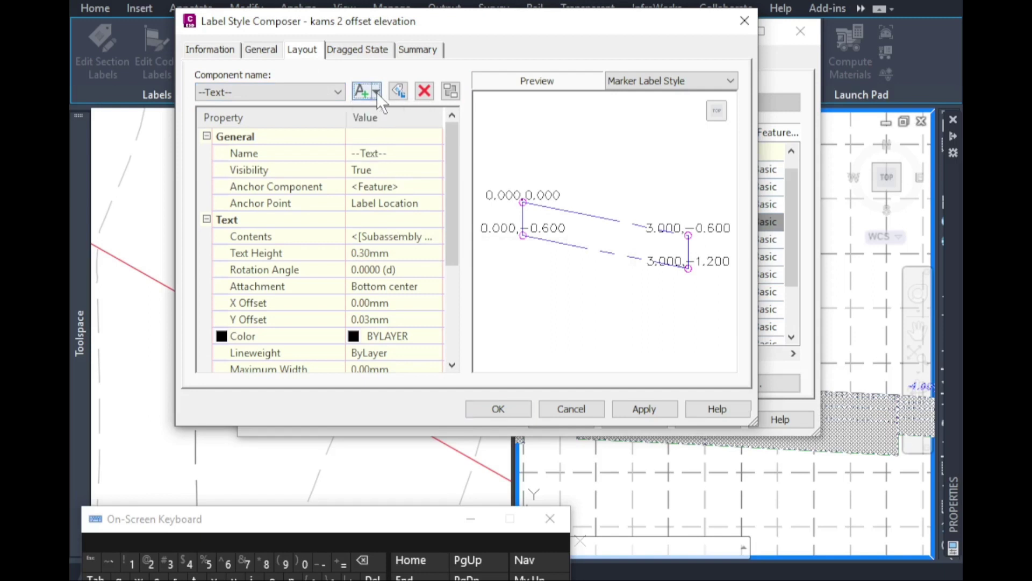
left_click(376, 92)
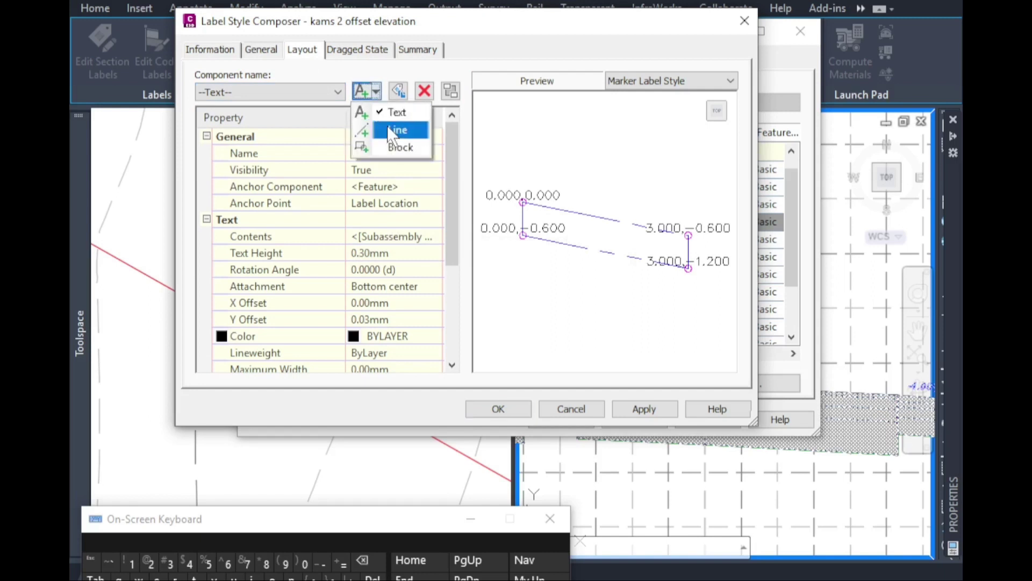
left_click(384, 147)
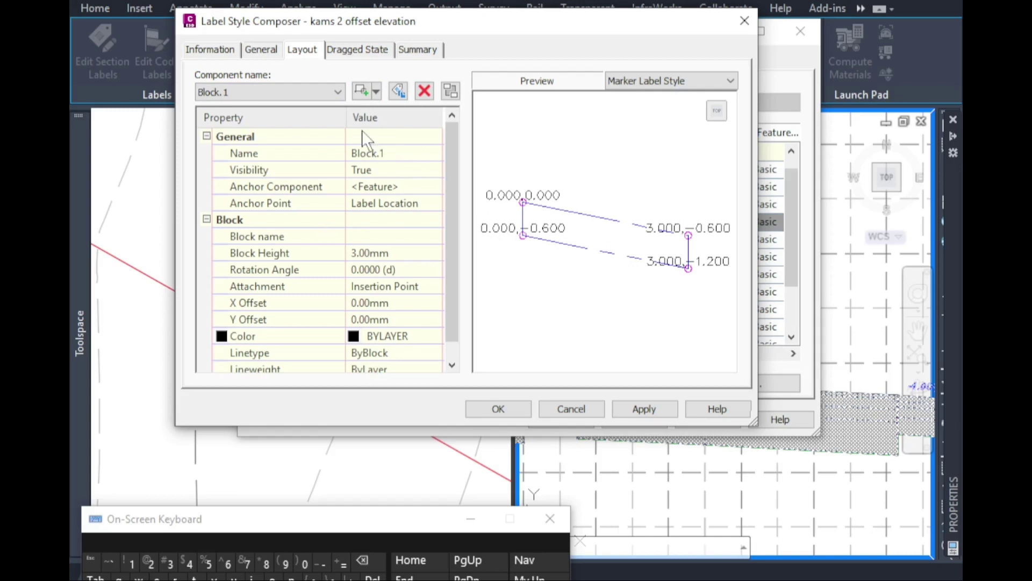
left_click(376, 239)
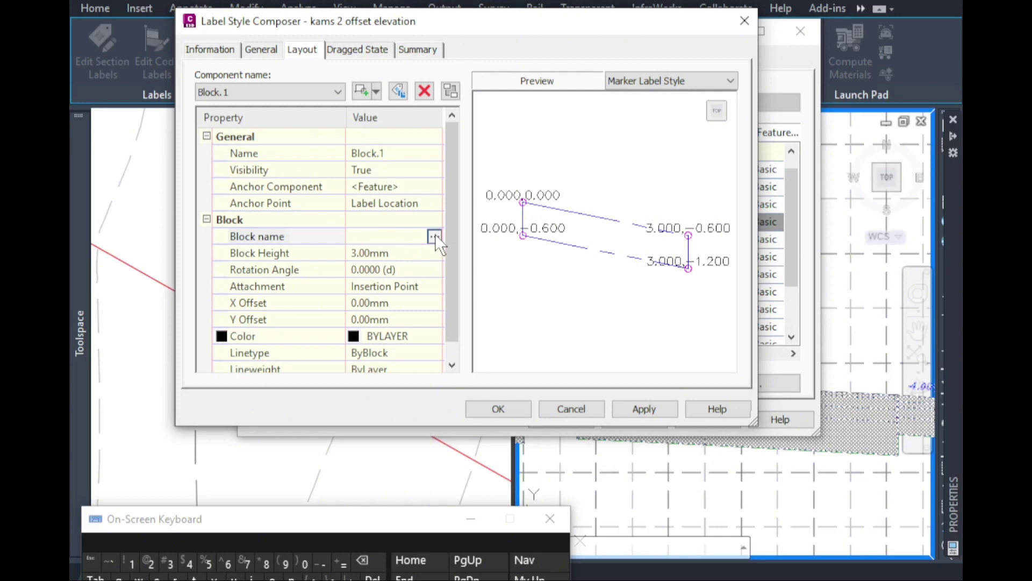
left_click(435, 237)
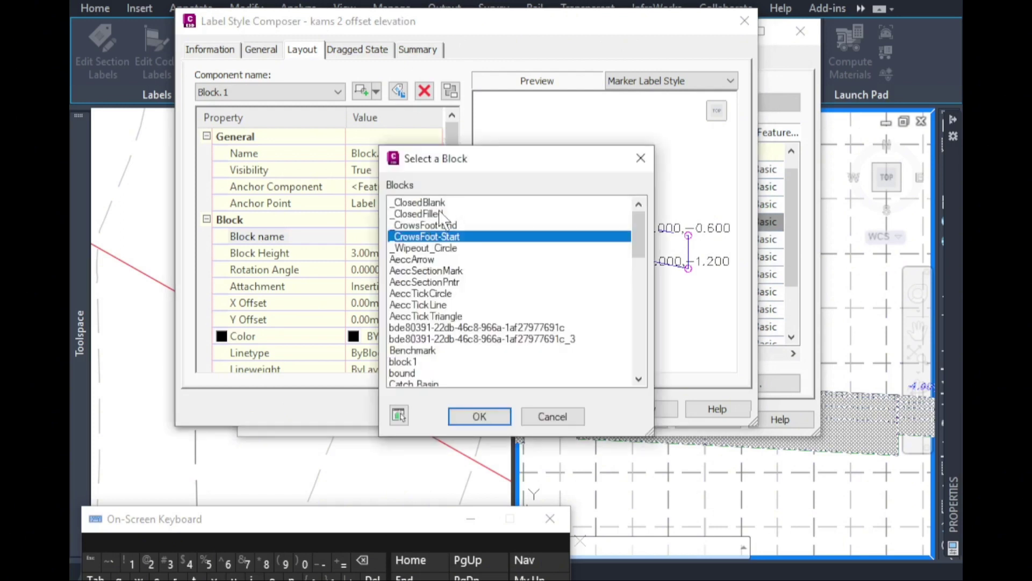
left_click(418, 213)
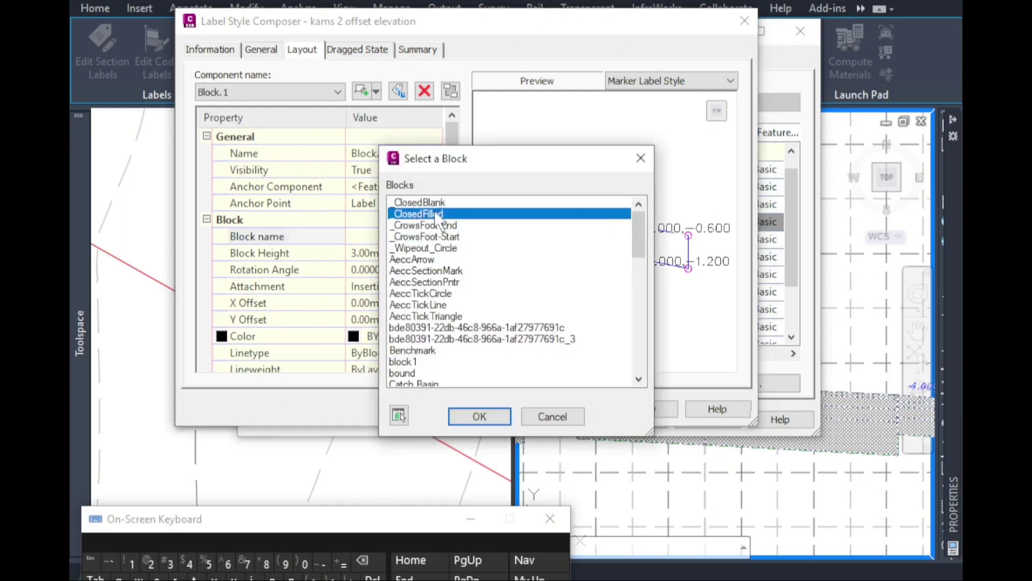
left_click(474, 418)
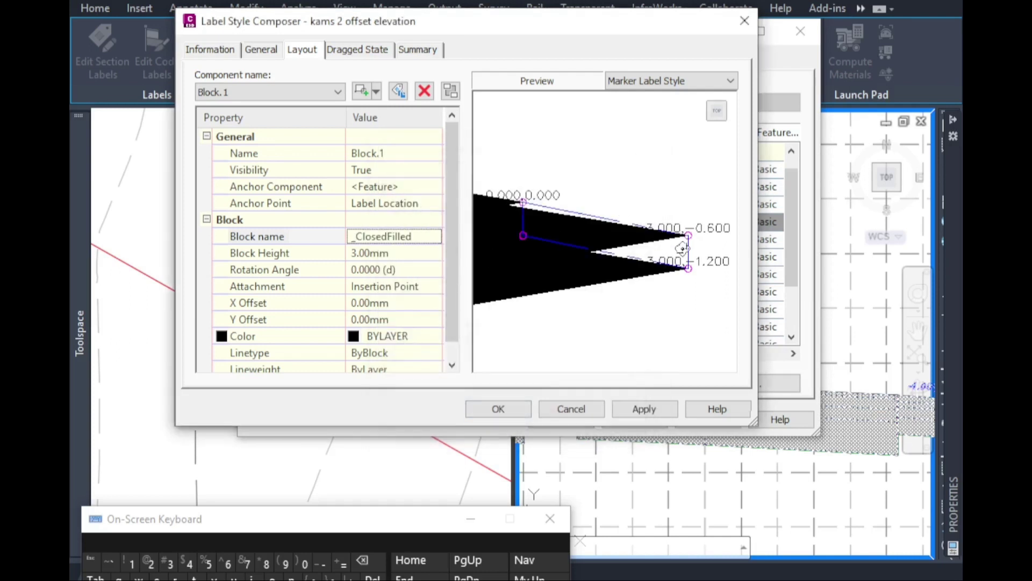
Set the block component's rotation angle to 270 degrees and its Y offset to 0.5 mm.
left_click(360, 266)
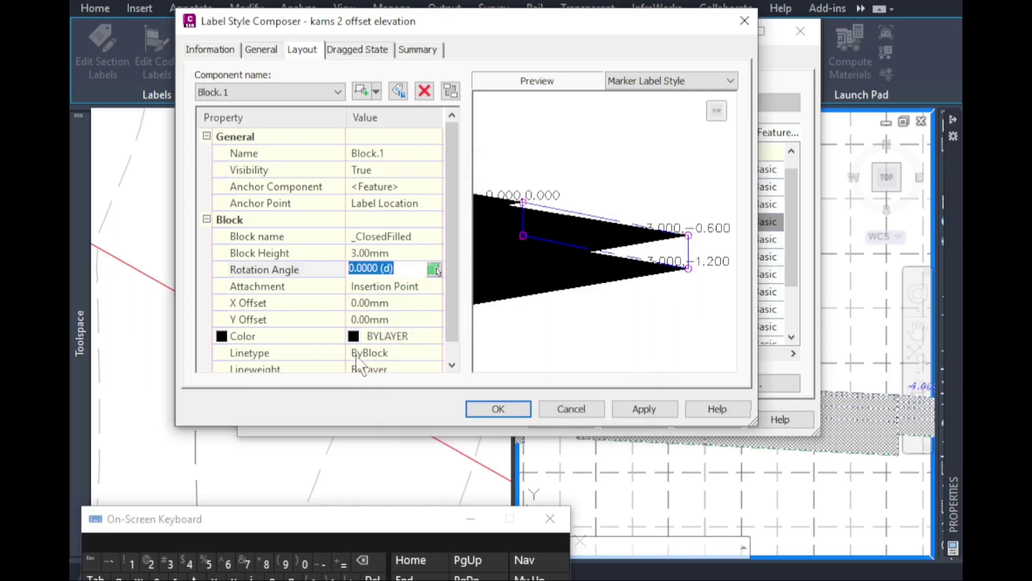
left_click(155, 568)
left_click(246, 563)
left_click(305, 563)
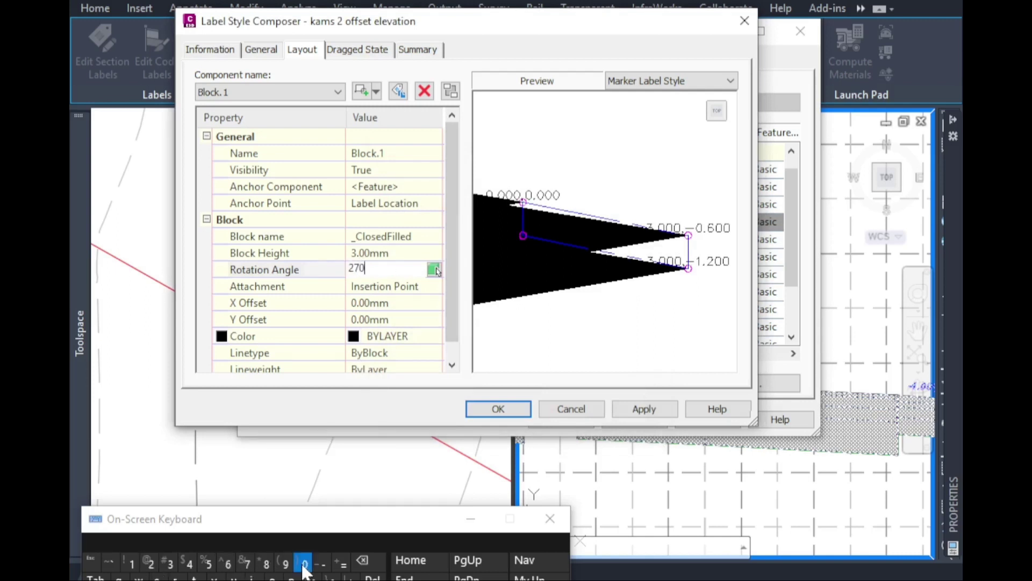
left_click(368, 319)
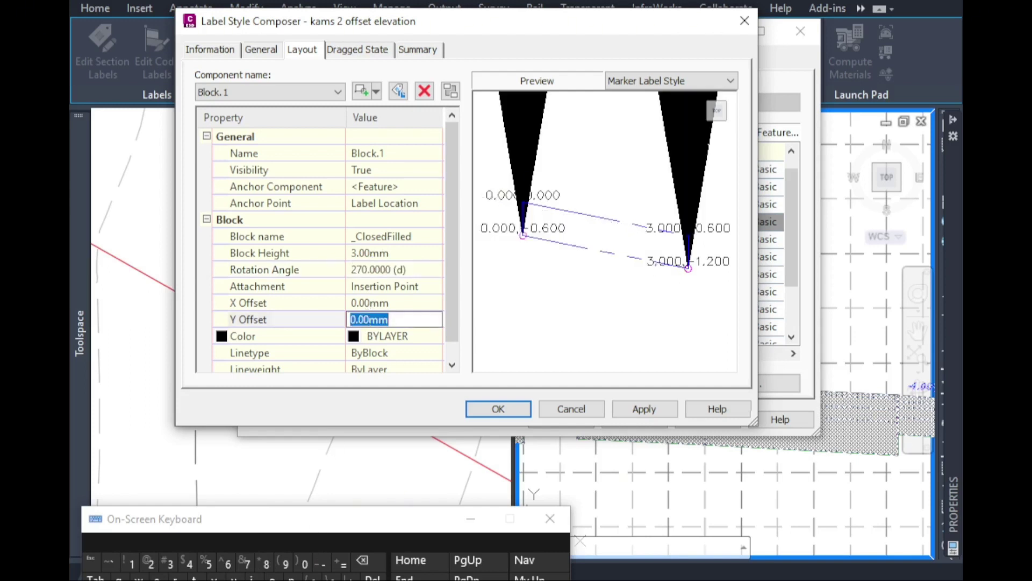
type(".5")
left_click(375, 303)
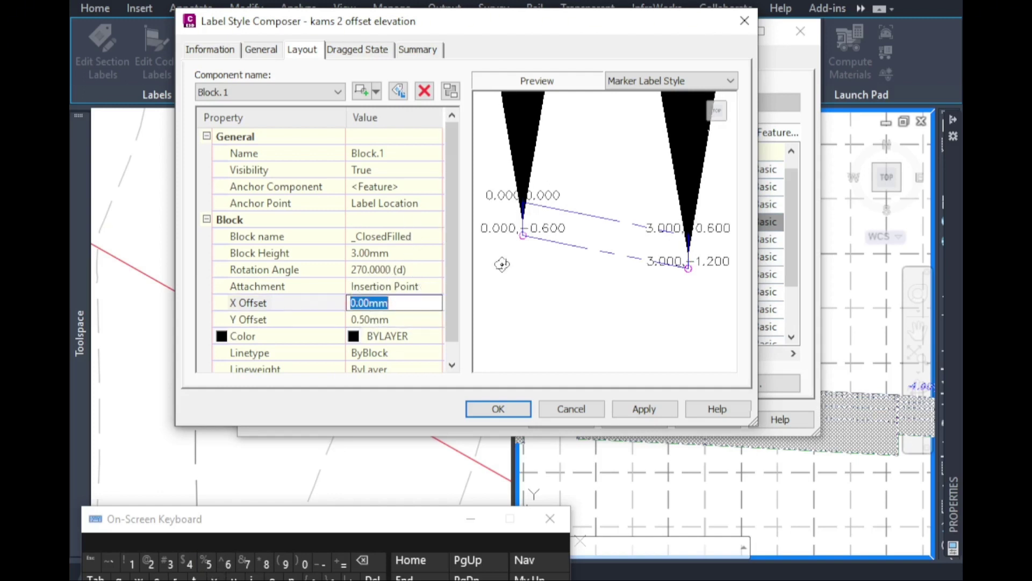
Set the arrow block's height to 1.5 mm.
scroll(578, 261, "down", 5)
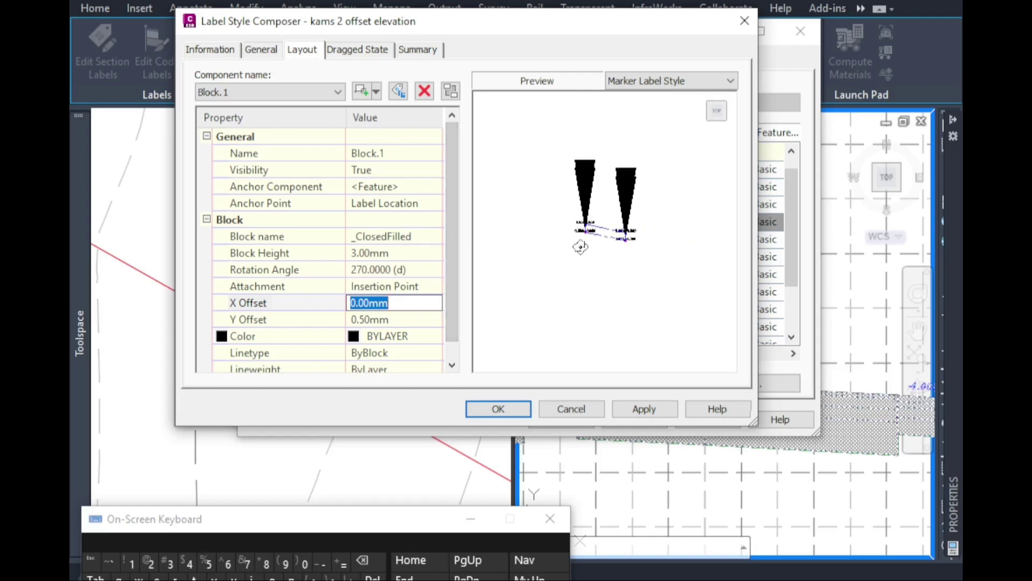
left_click(378, 254)
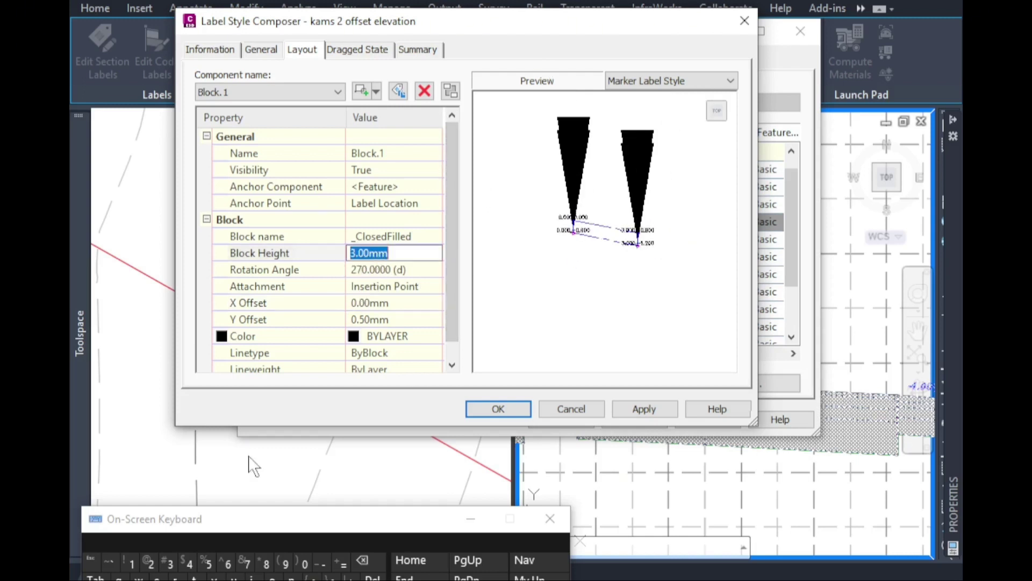
left_click(131, 563)
type(".5")
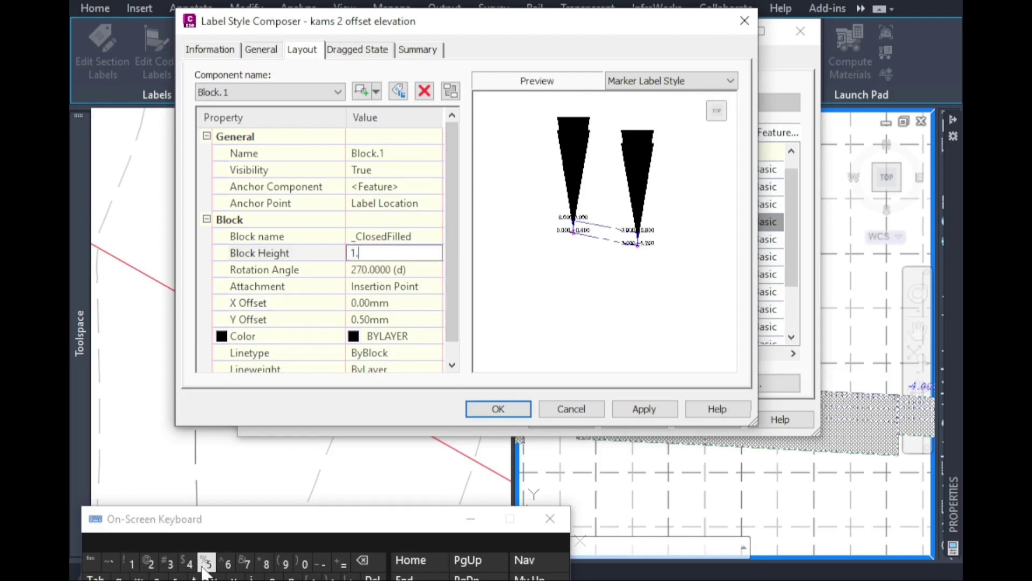
left_click(386, 273)
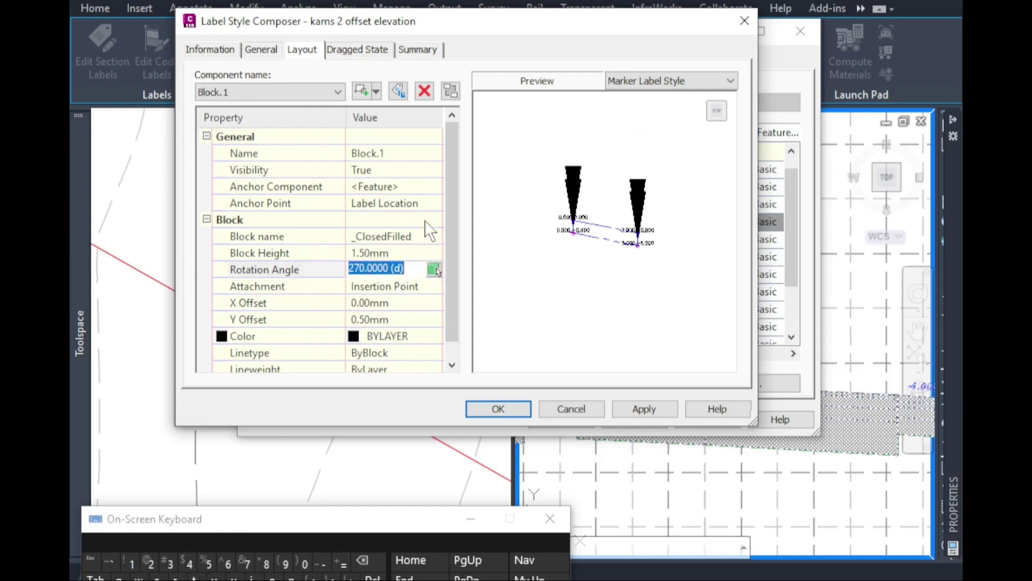
Add a line component to the label layout with a fixed length of 10 mm.
left_click(377, 91)
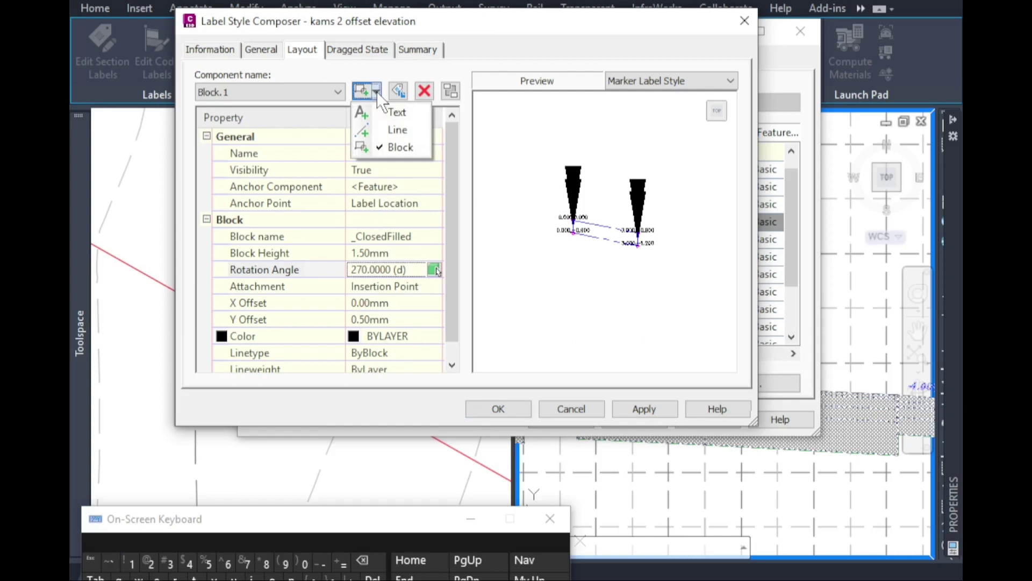
left_click(388, 130)
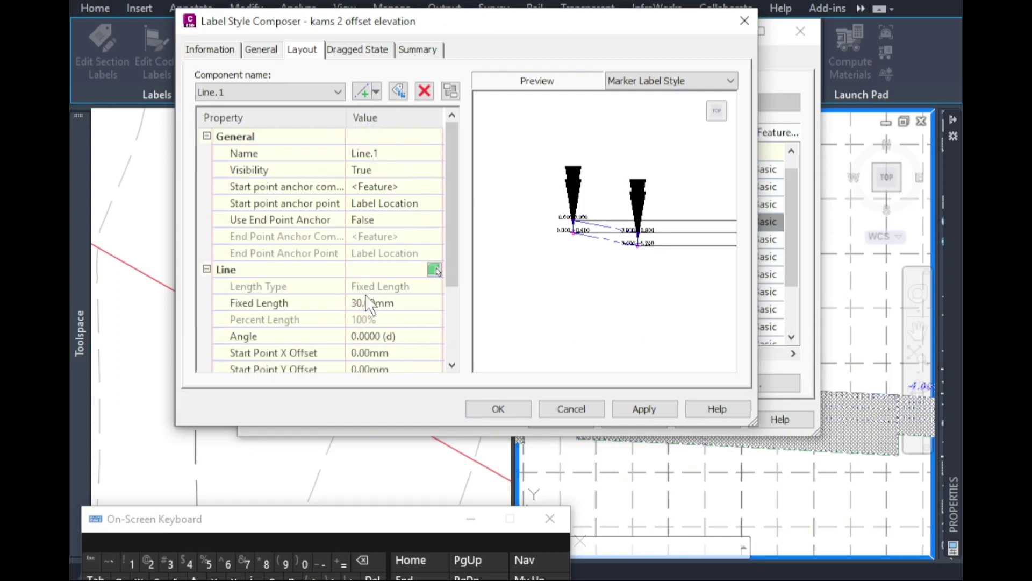
left_click(386, 299)
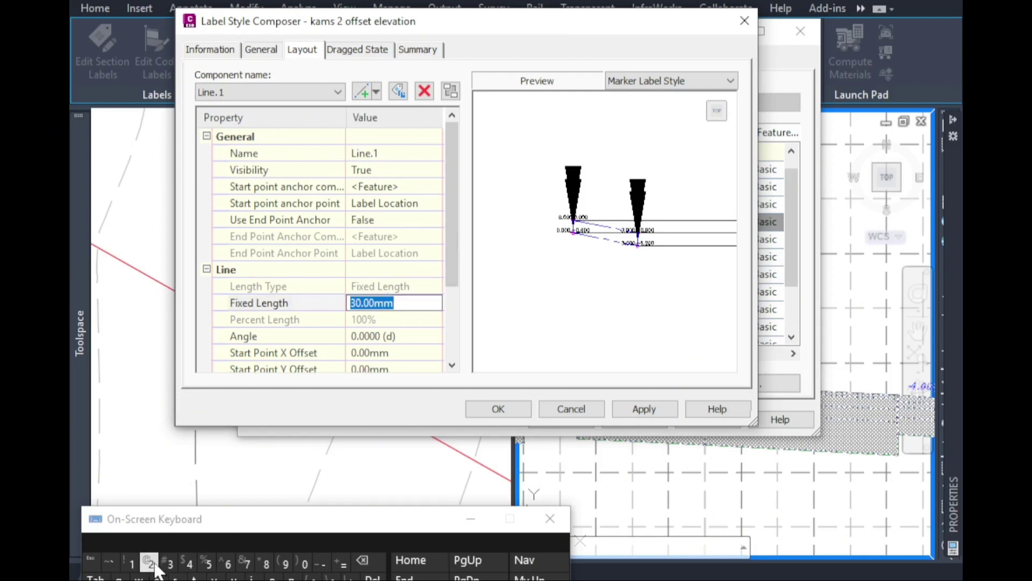
left_click(129, 563)
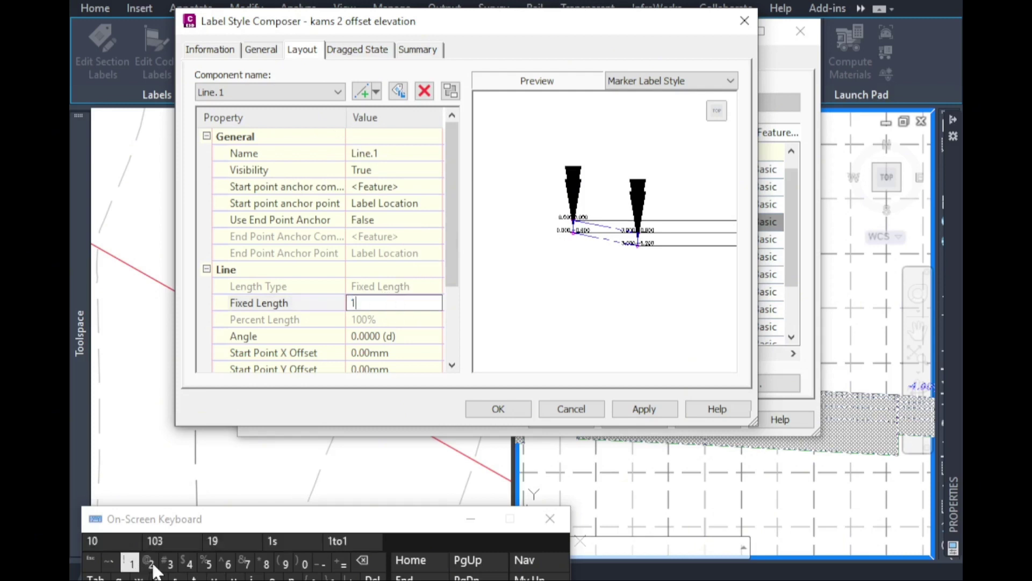
left_click(305, 563)
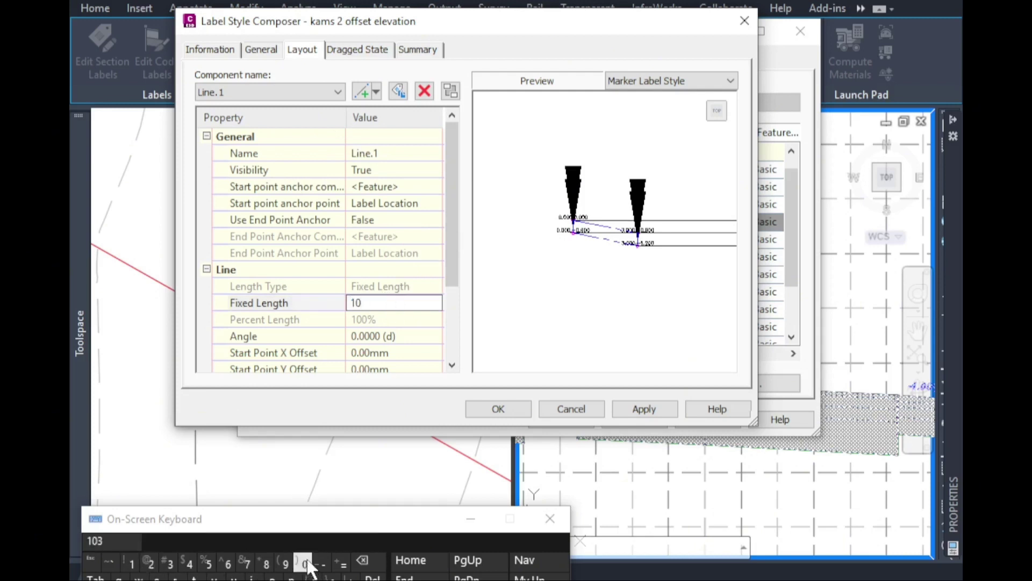
left_click(386, 321)
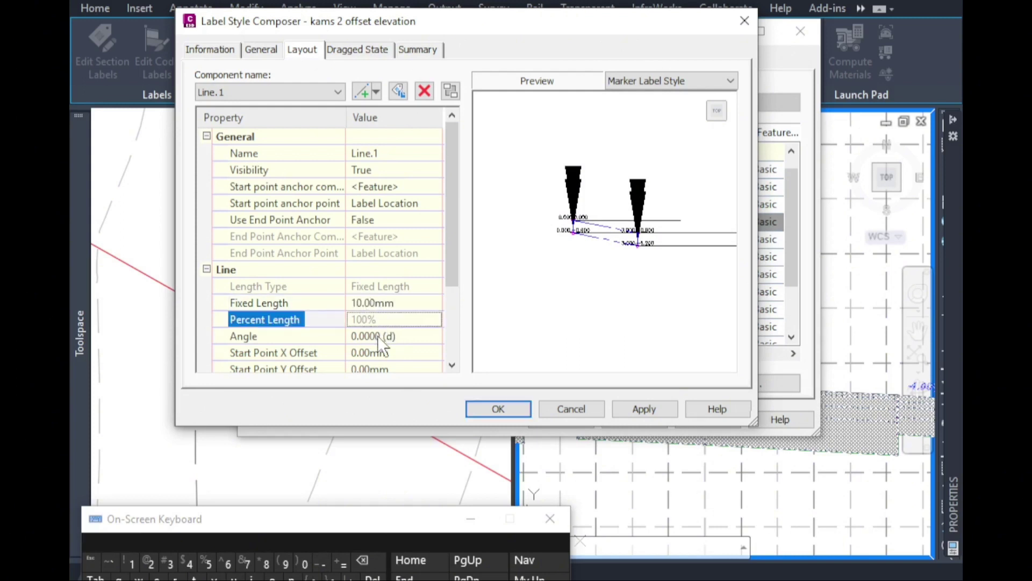
Set the line component's angle to 90 degrees.
left_click(377, 336)
left_click(285, 563)
left_click(305, 562)
left_click(370, 302)
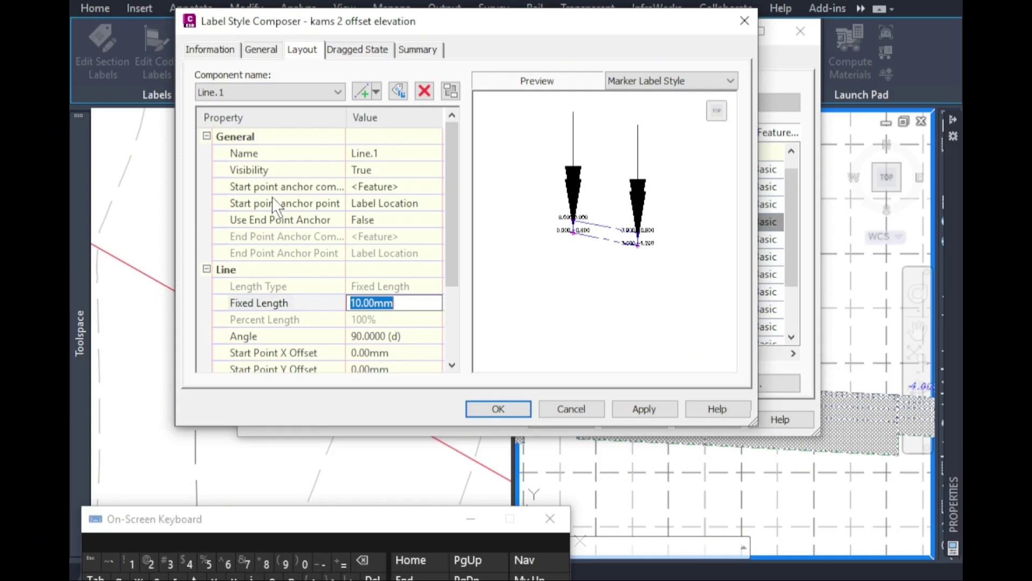
Anchor the line's start point to Block.1 and set the line's angle to 180 degrees.
left_click(368, 185)
left_click(367, 186)
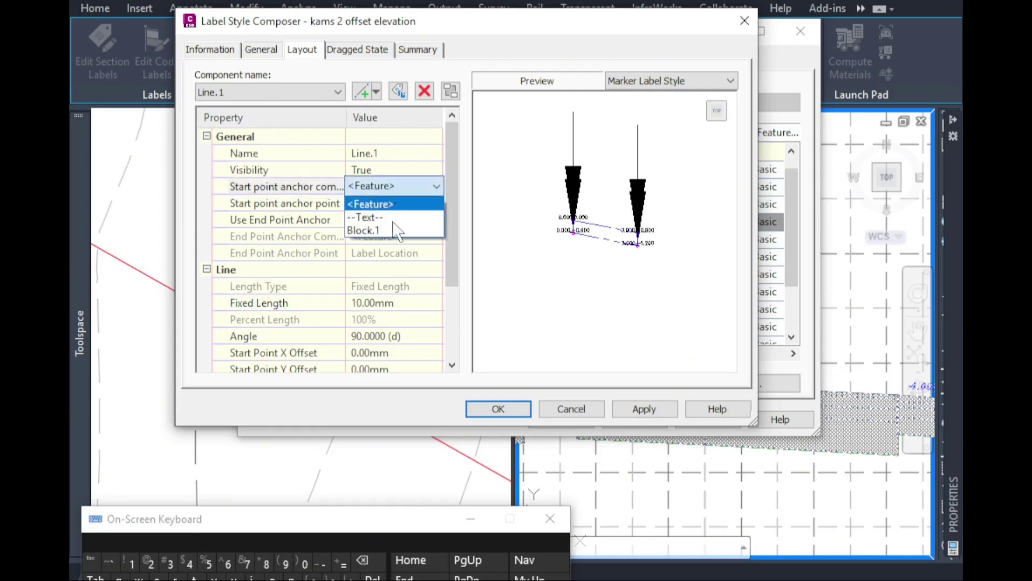
left_click(380, 228)
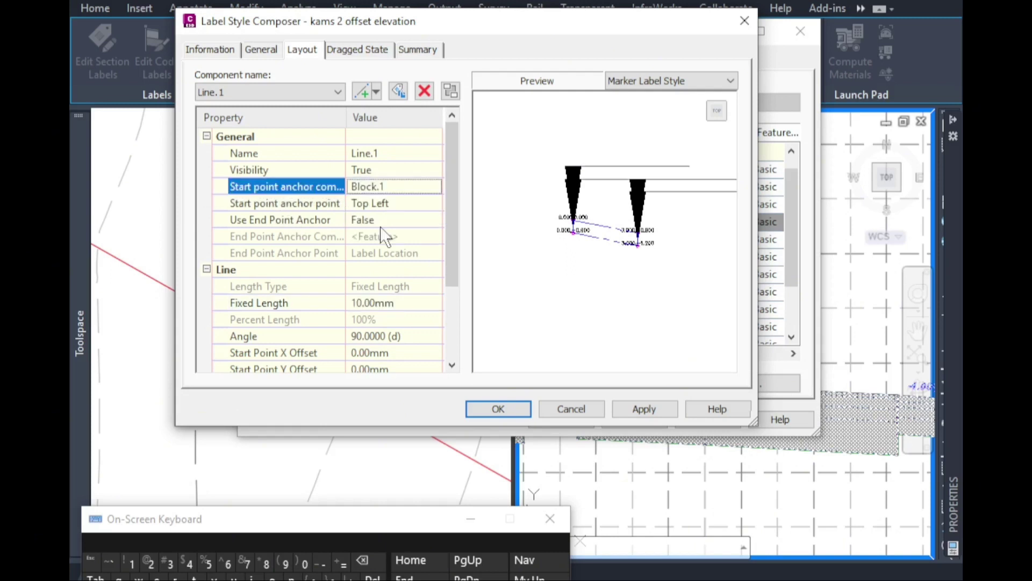
left_click(372, 334)
left_click(130, 563)
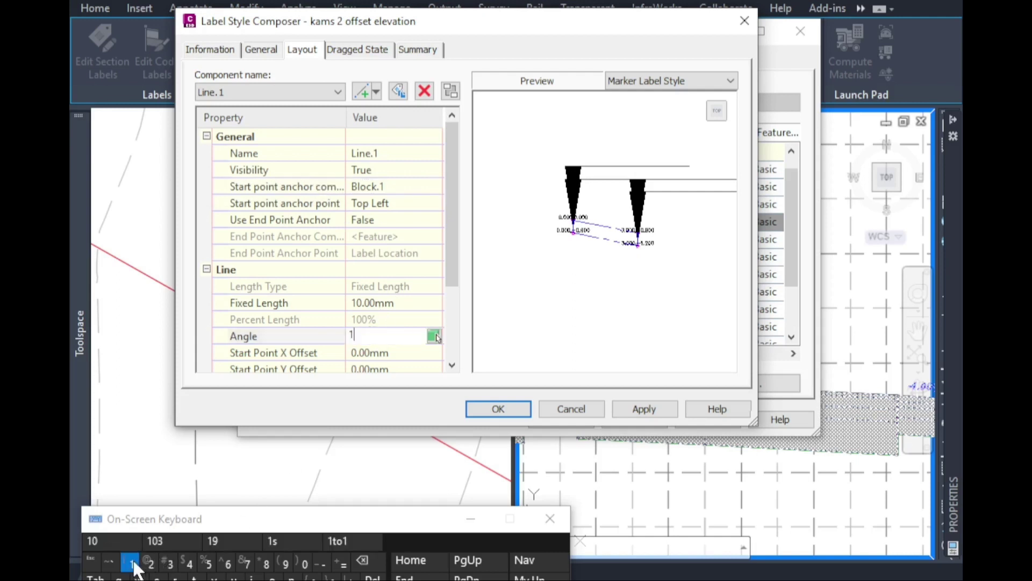
left_click(266, 563)
left_click(305, 563)
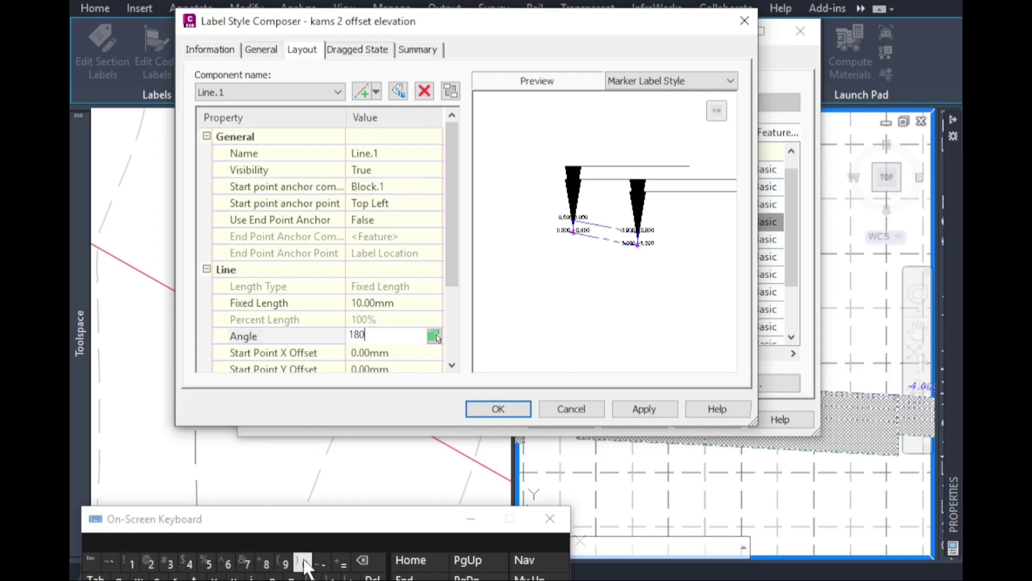
left_click(363, 303)
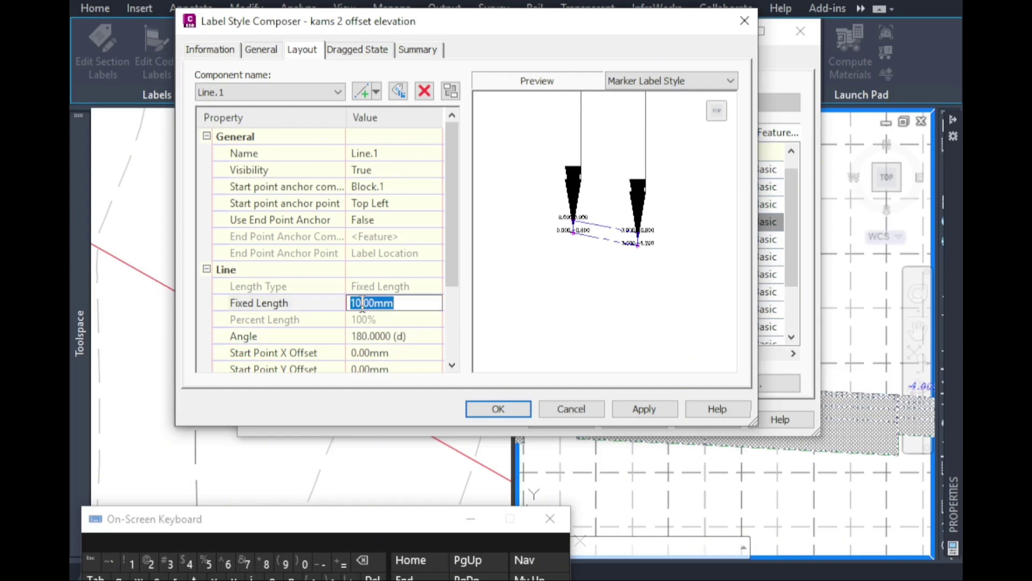
Try Top Center and Top Right as the line's start point anchor on the arrow block.
left_click(400, 207)
left_click(435, 202)
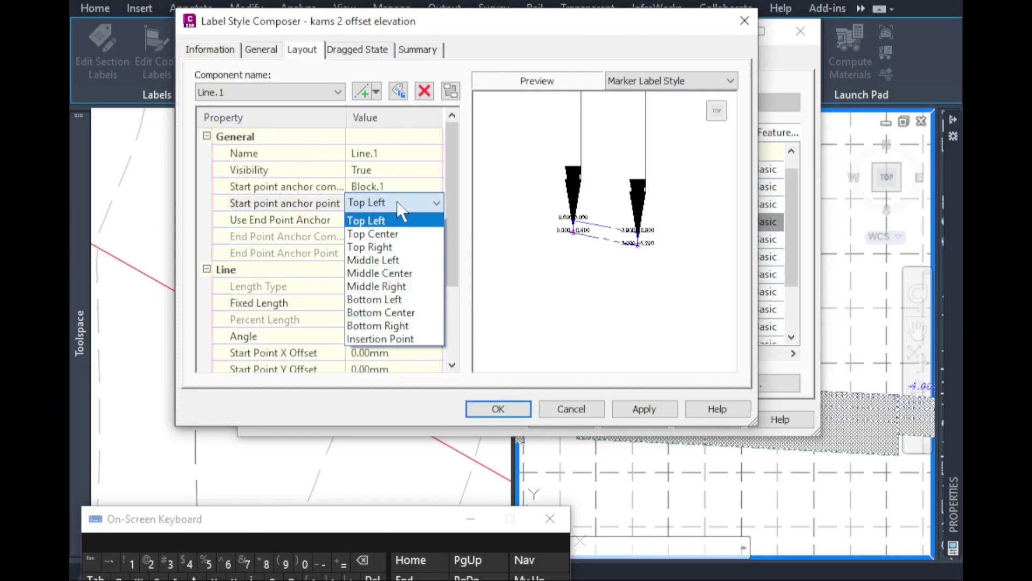
left_click(377, 234)
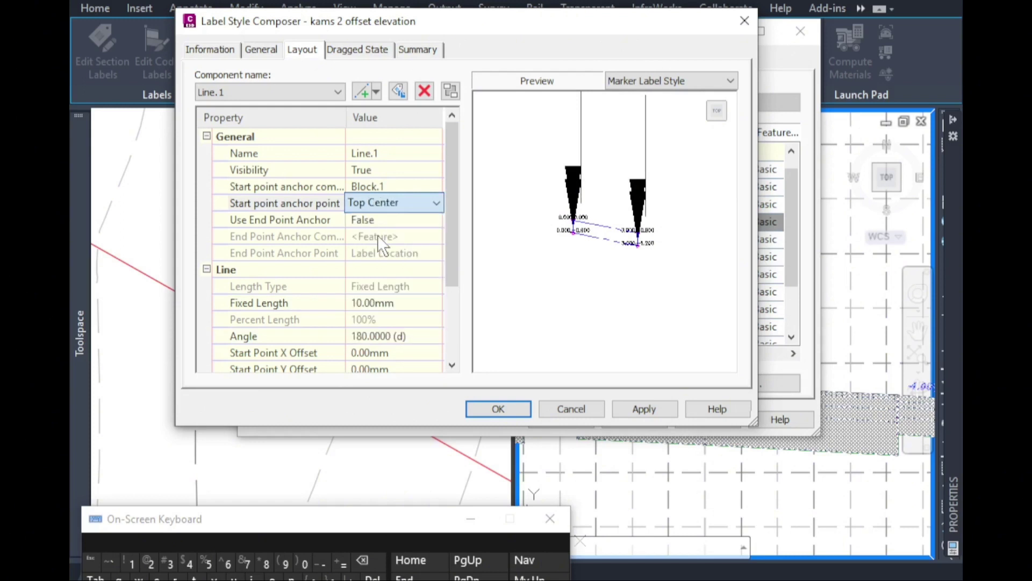
left_click(452, 365)
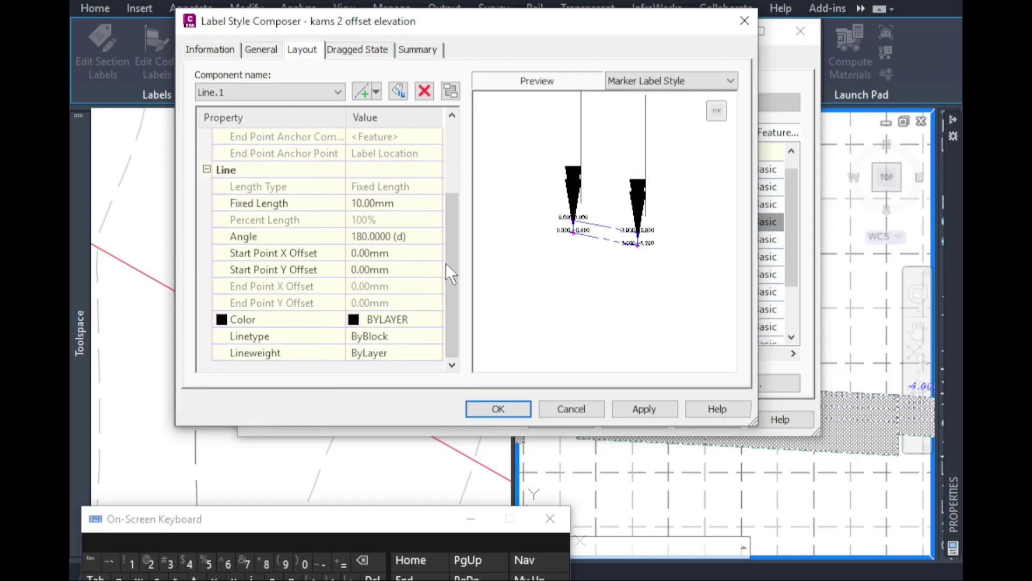
left_click_drag(446, 262, 449, 214)
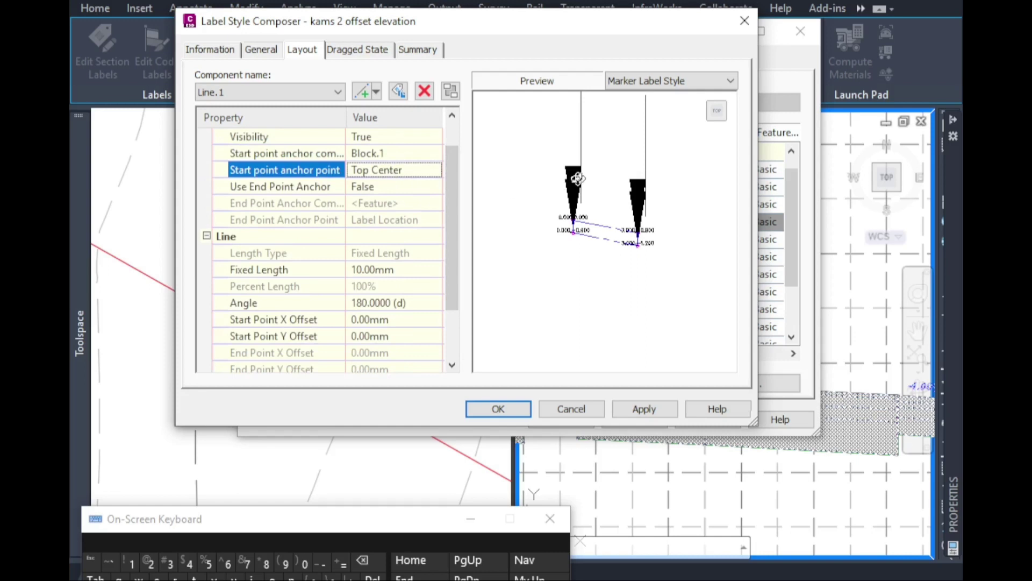
left_click(385, 168)
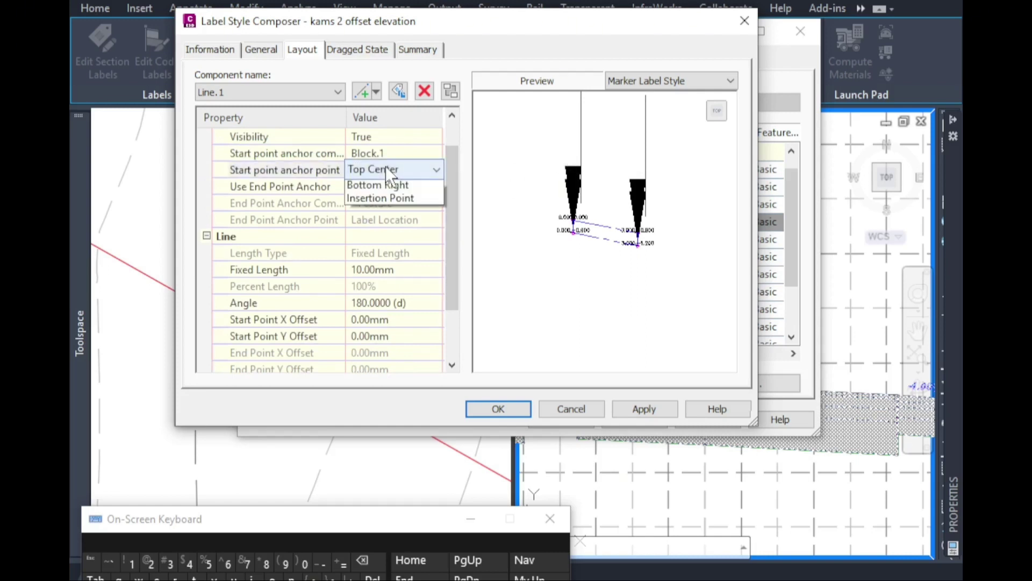
left_click(376, 214)
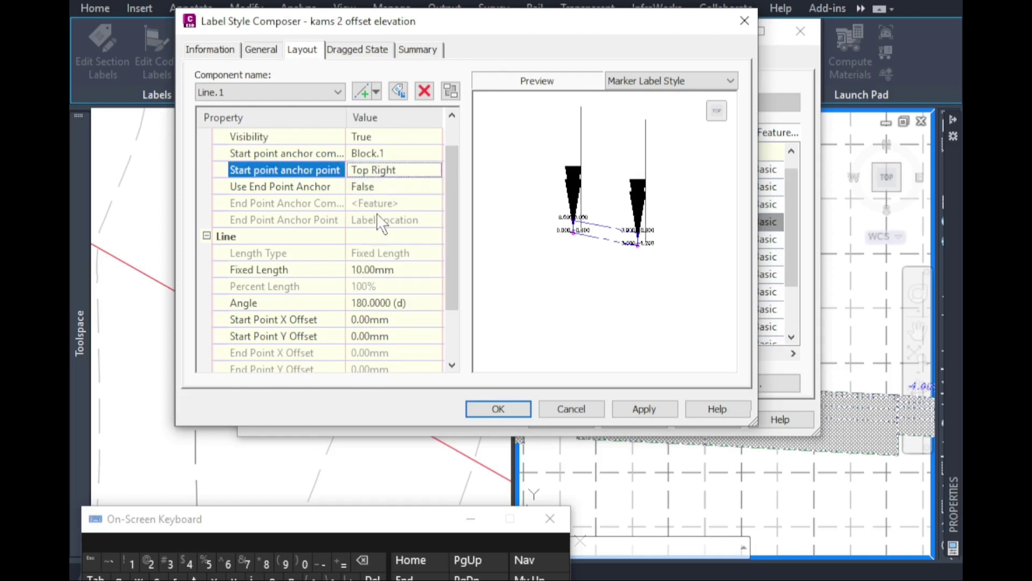
Set the line's start point anchor to the Middle Center of the arrow block.
left_click(382, 170)
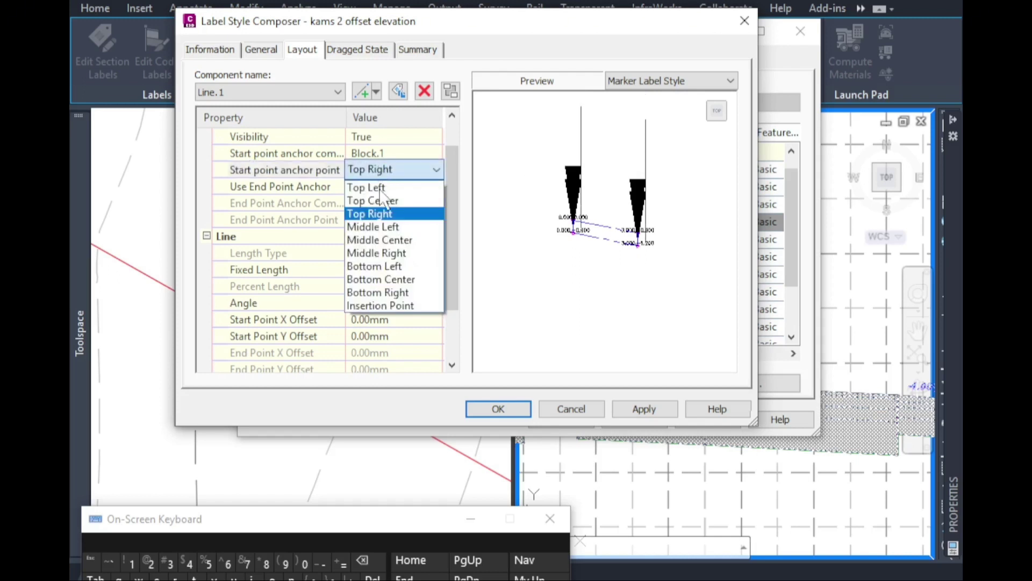
left_click(380, 238)
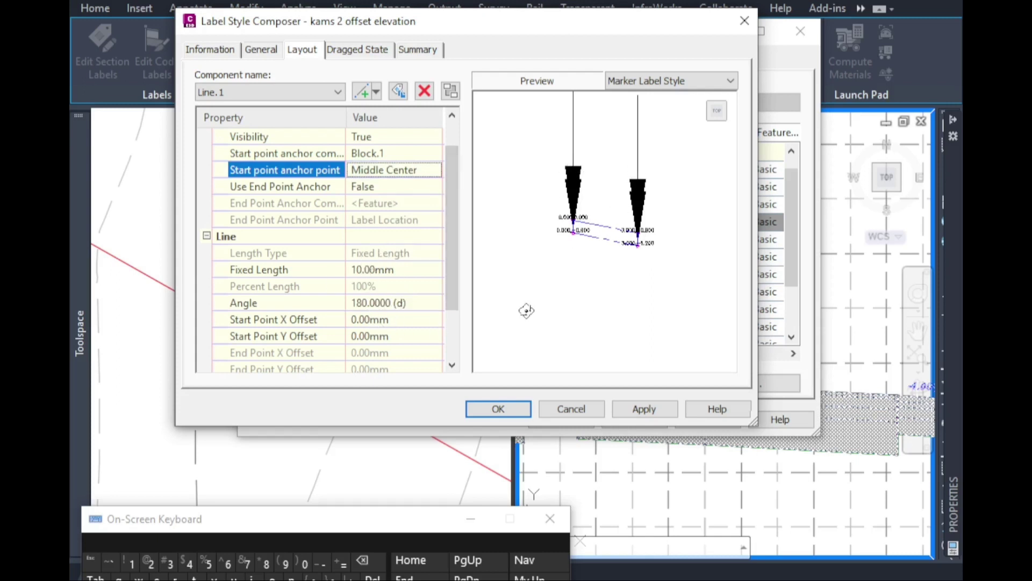
scroll(557, 280, "down", 2)
scroll(606, 152, "down", 1)
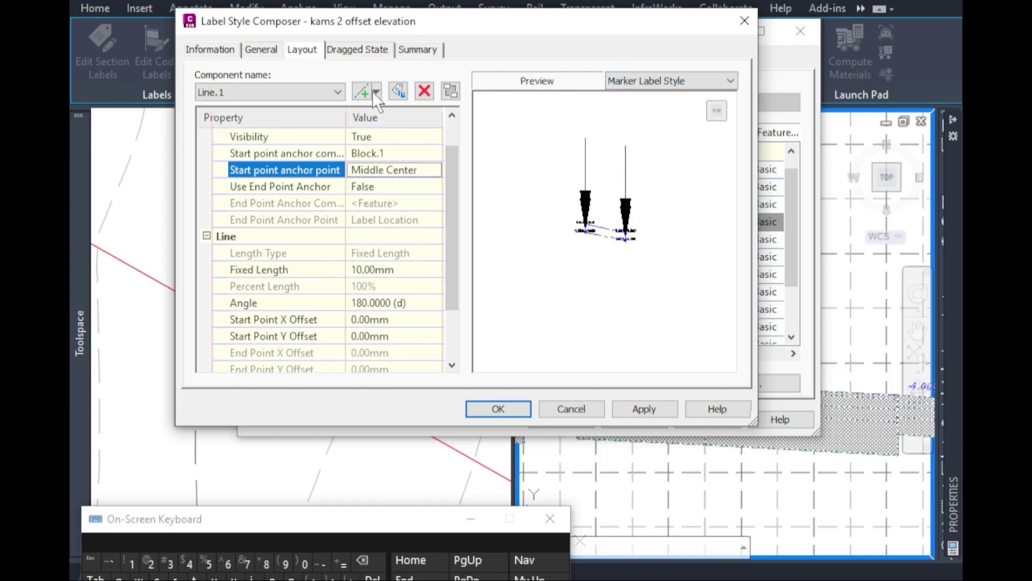
Add a text component to the label layout and replace its default contents with the Subassembly Point Offset property.
left_click(375, 91)
left_click(392, 110)
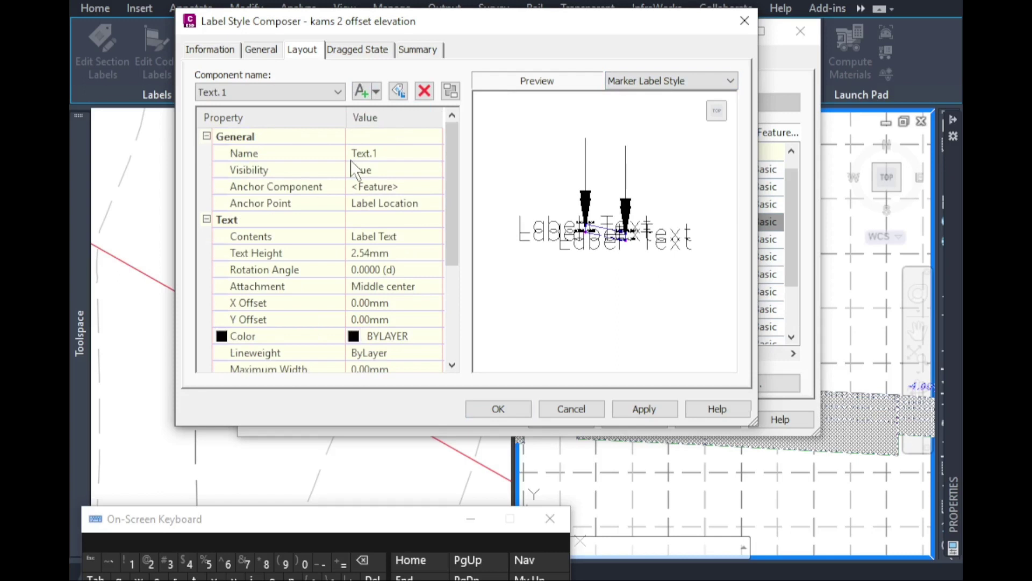
left_click(381, 237)
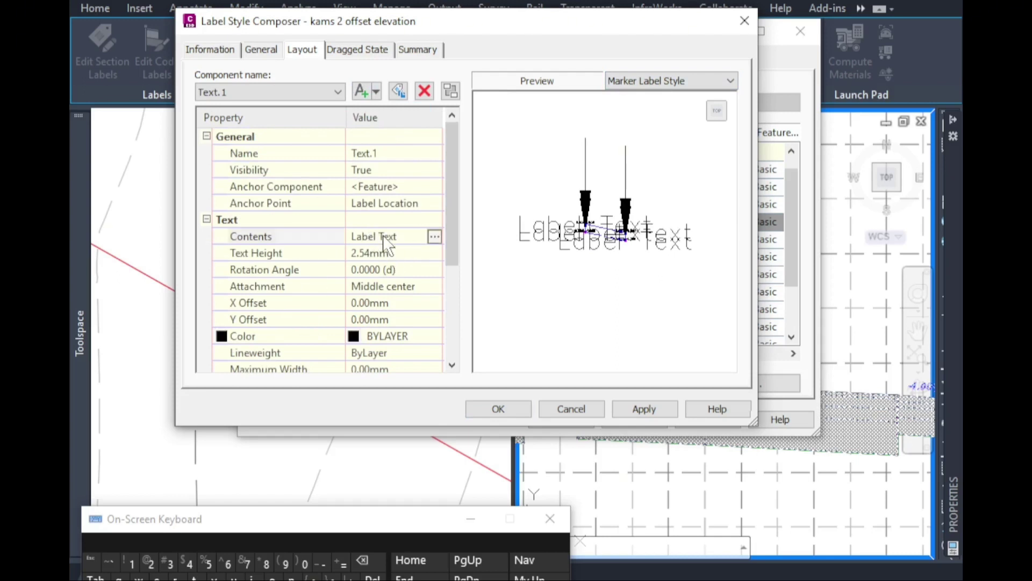
left_click(439, 236)
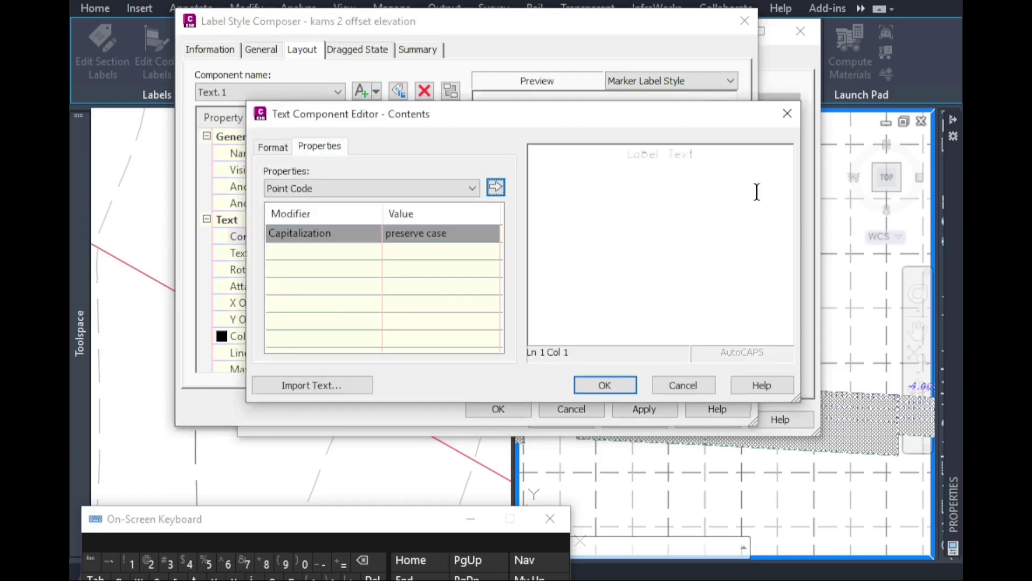
left_click_drag(695, 155, 611, 151)
left_click(357, 185)
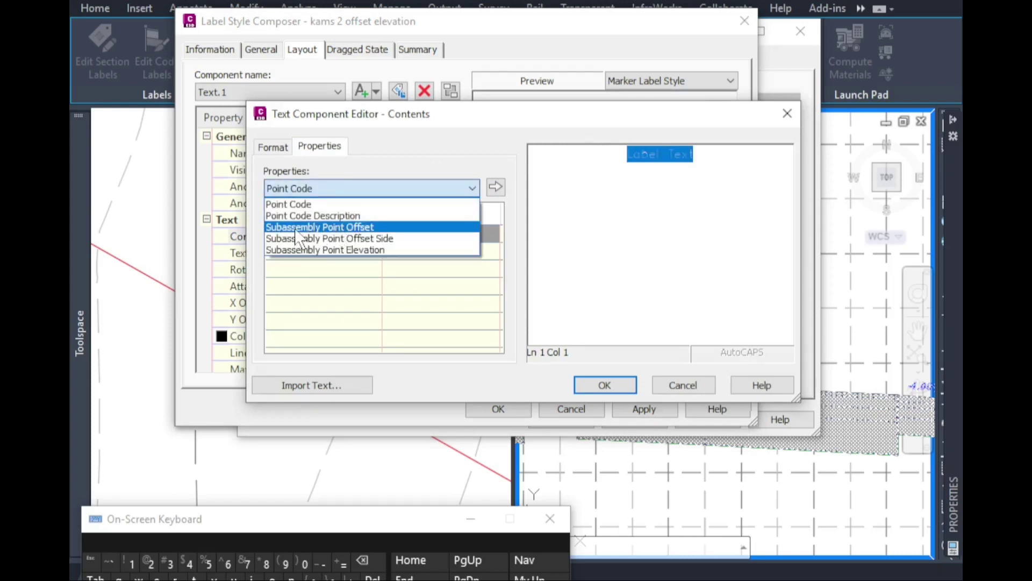
left_click(296, 228)
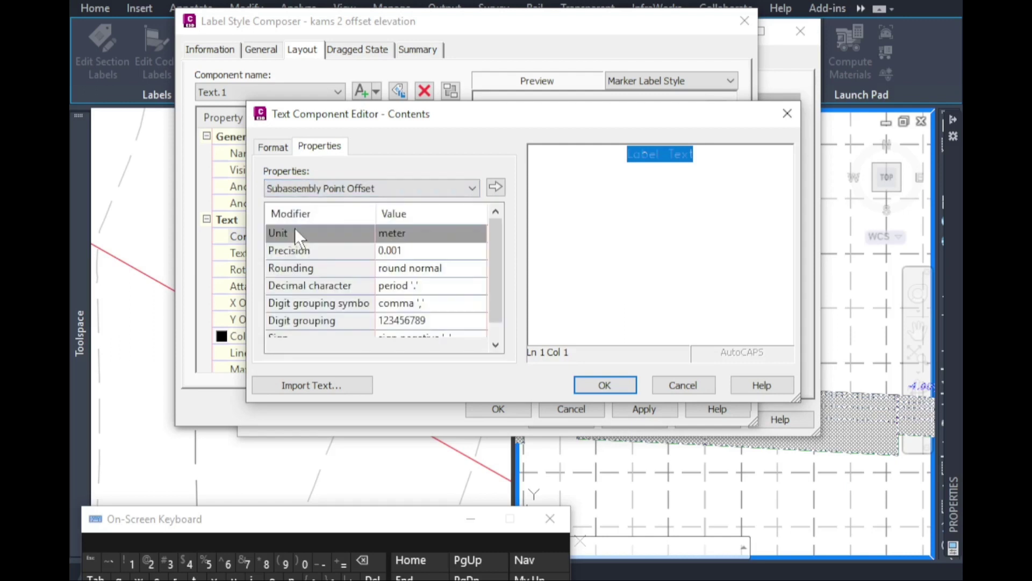
left_click(496, 186)
left_click(741, 170)
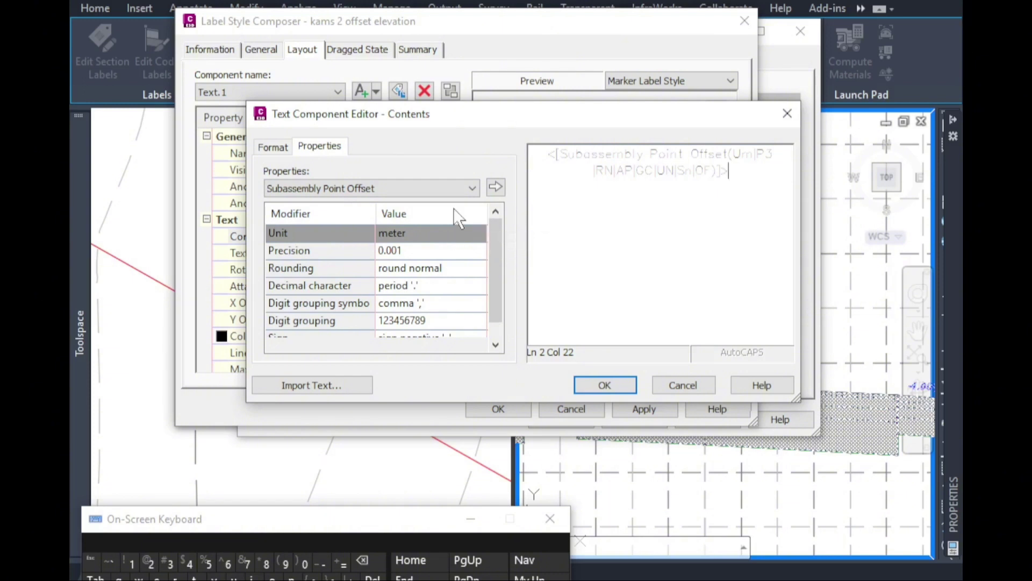
Set the offset property's precision to 0.01 and replace the text contents with this updated Subassembly Point Offset field.
left_click(406, 253)
left_click(406, 251)
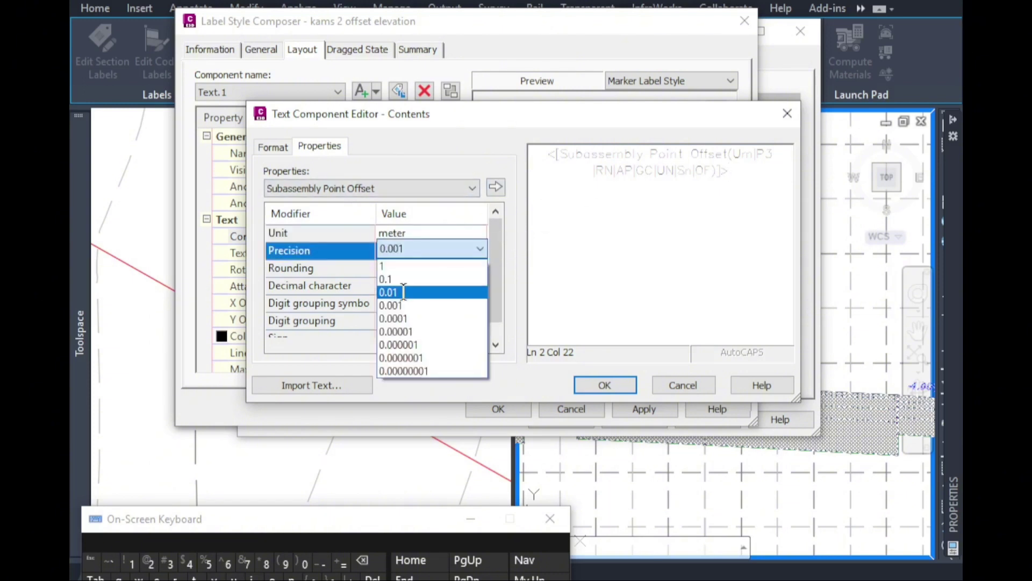
left_click(403, 291)
left_click(496, 187)
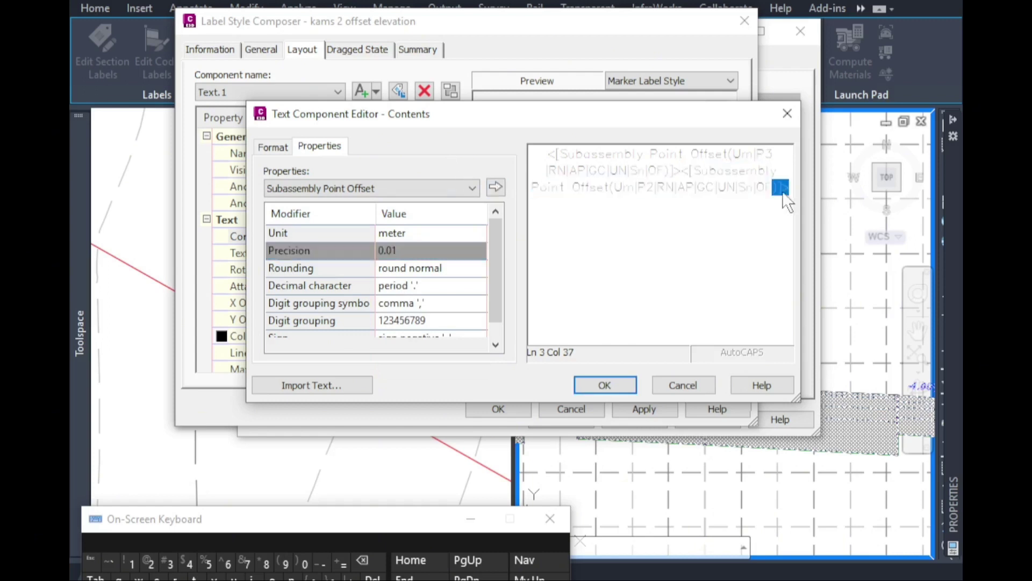
left_click(792, 198)
left_click_drag(792, 193, 639, 128)
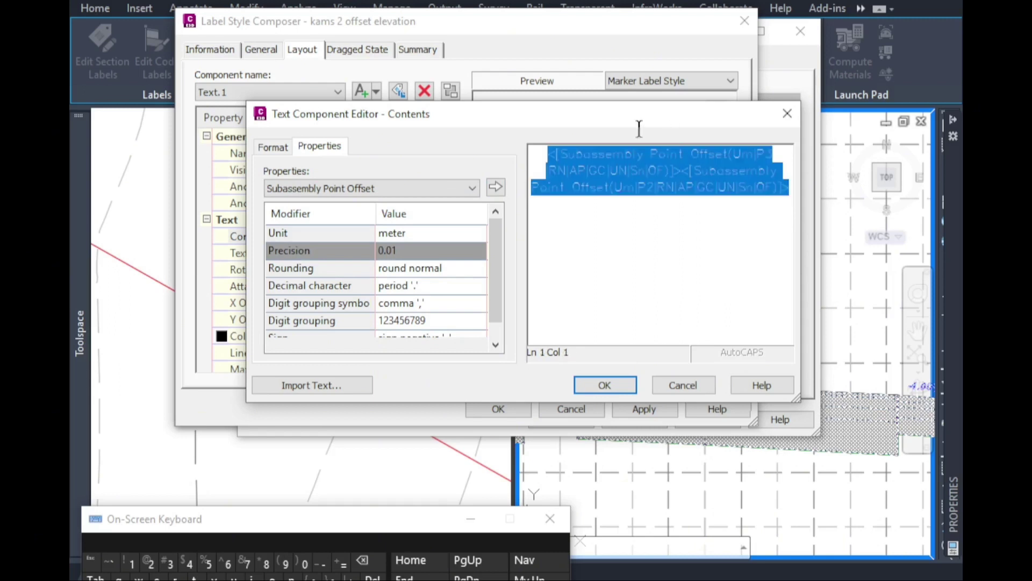
left_click(495, 188)
Insert the Subassembly Point Elevation property on a new line below the offset field.
key("End")
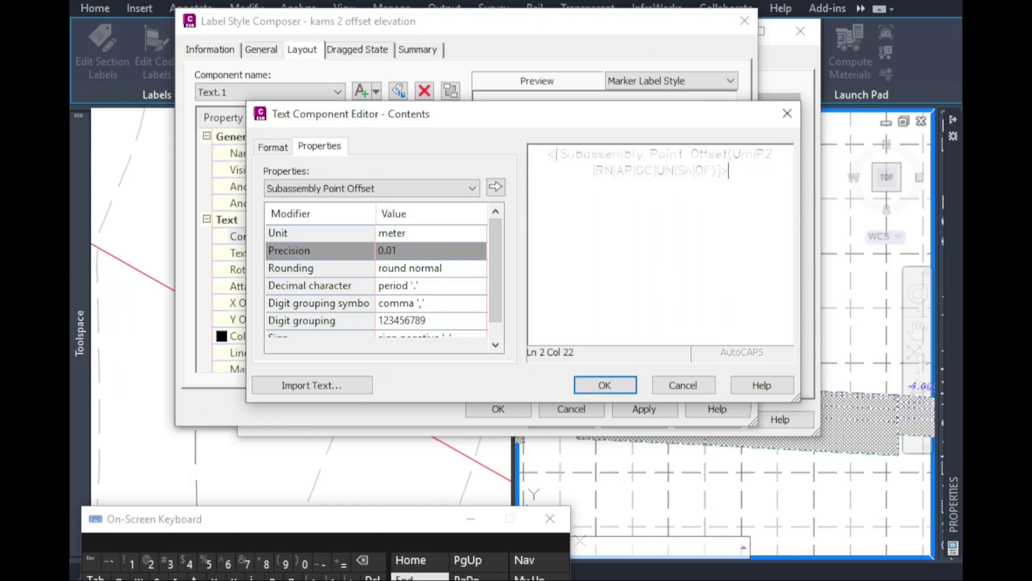
left_click(371, 189)
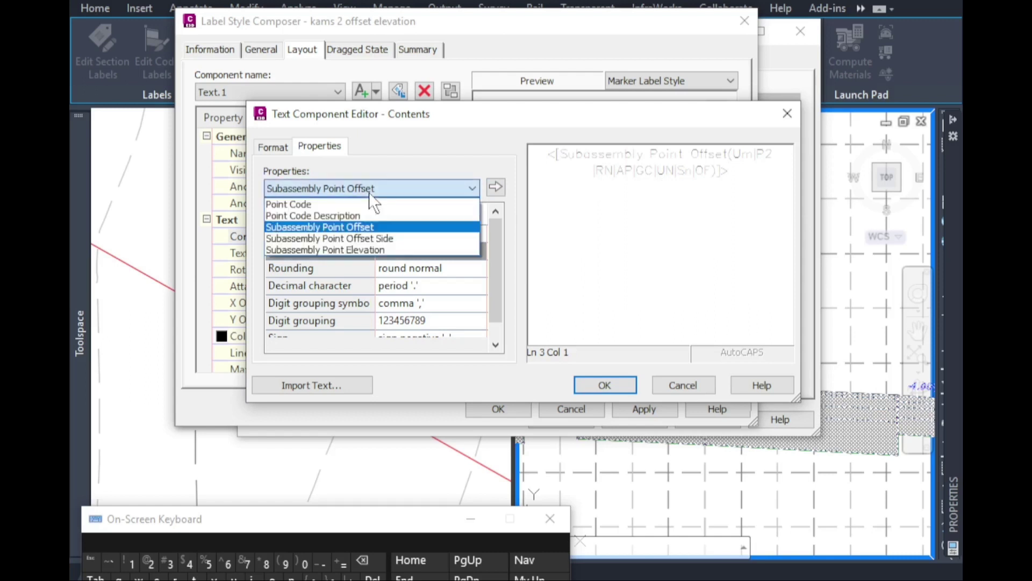
left_click(379, 250)
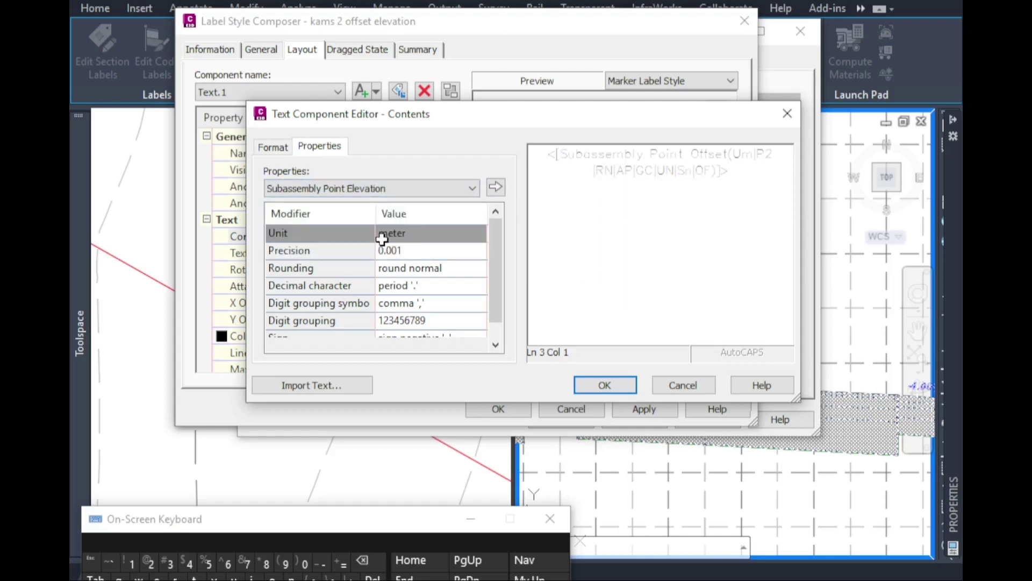
left_click(495, 185)
left_click(744, 215)
Format both the offset and elevation fields in blue, bold, italic Cambria and accept the text contents.
left_click_drag(743, 216, 546, 148)
left_click(273, 146)
left_click(352, 257)
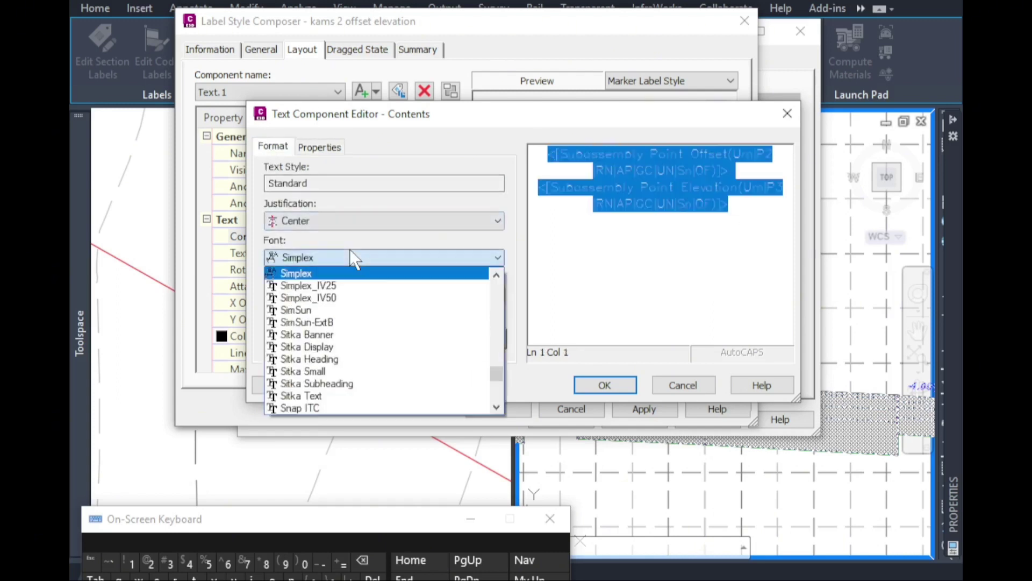
left_click_drag(495, 371, 493, 311)
left_click(328, 273)
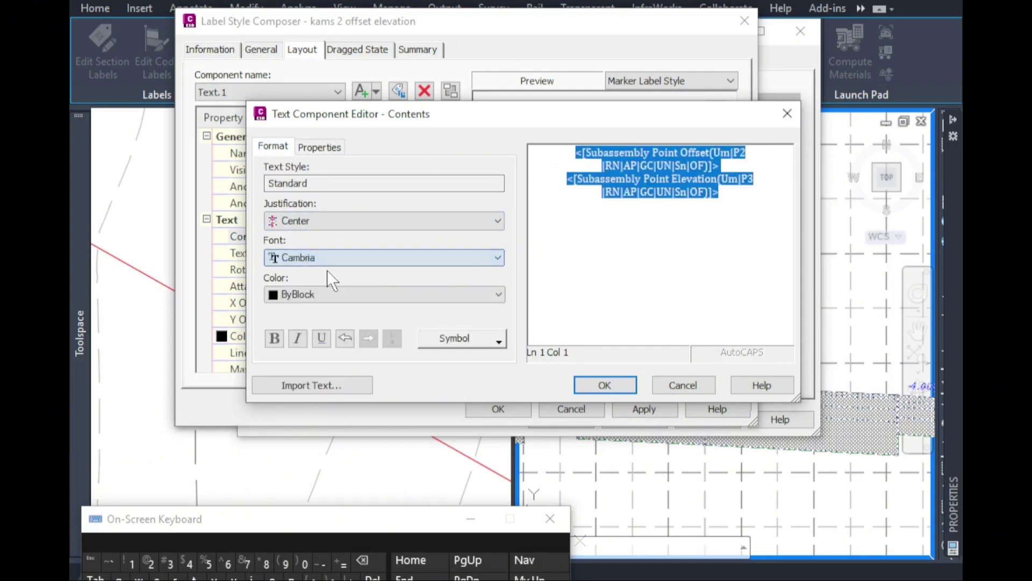
left_click(313, 293)
left_click(301, 371)
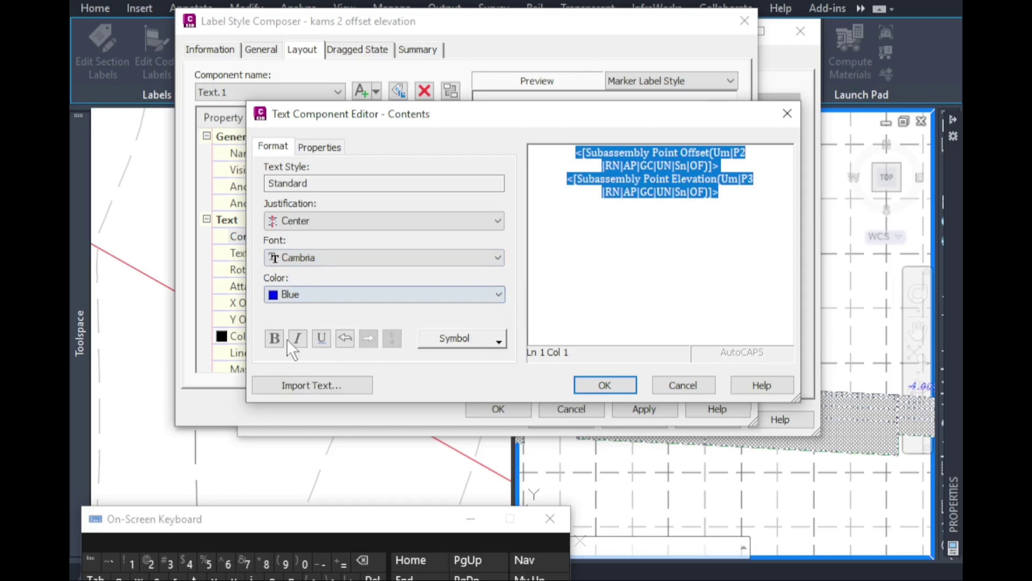
left_click(274, 337)
left_click(297, 338)
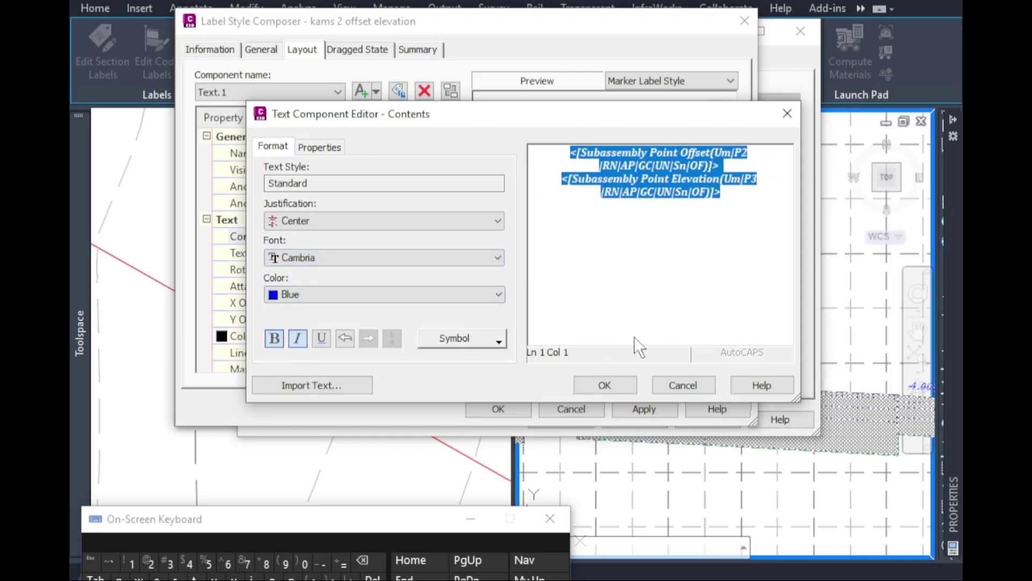
left_click(592, 386)
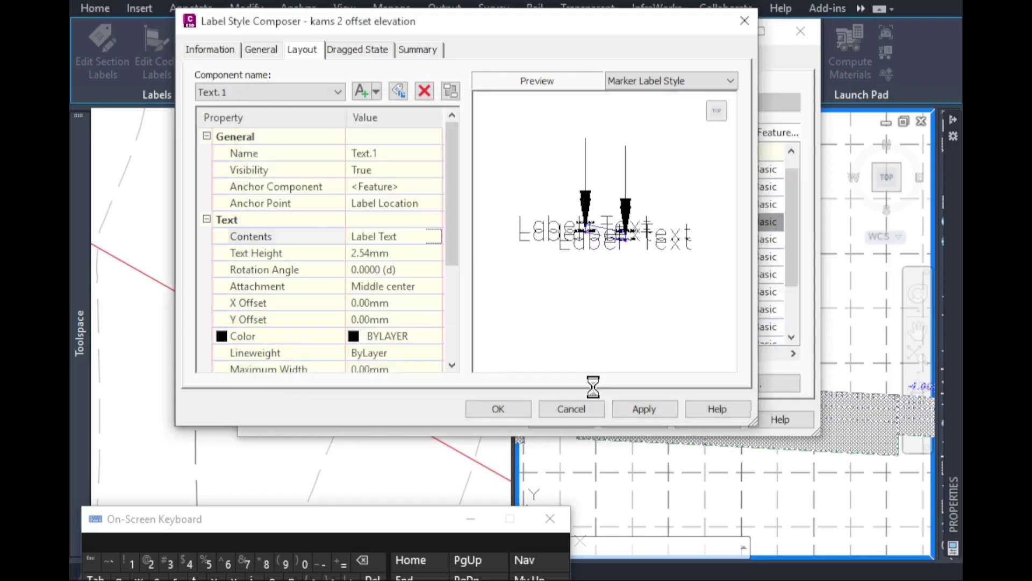
Set the text component's height to 2 mm and its rotation angle to 90 degrees.
left_click(377, 257)
type("2")
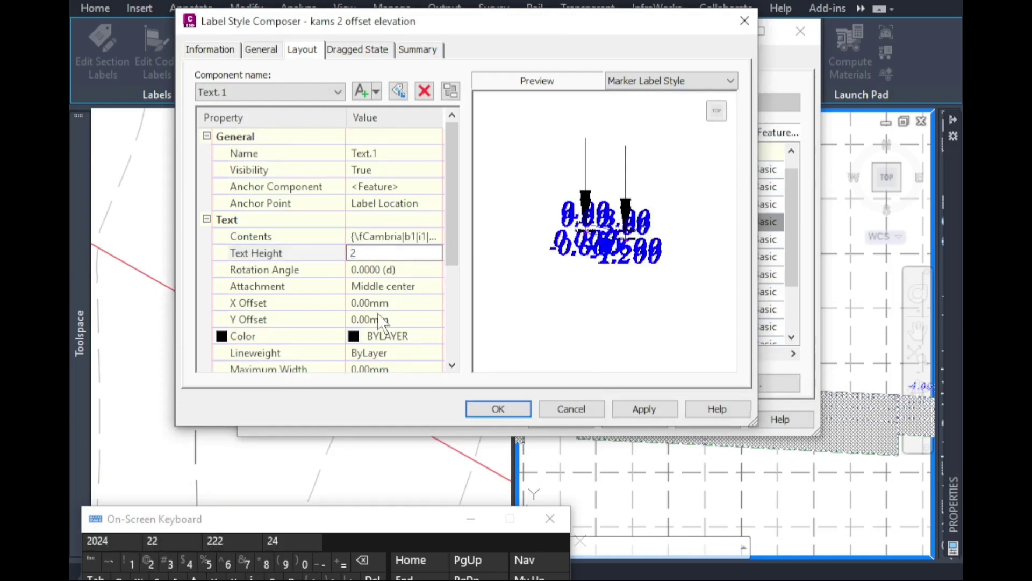
left_click(391, 269)
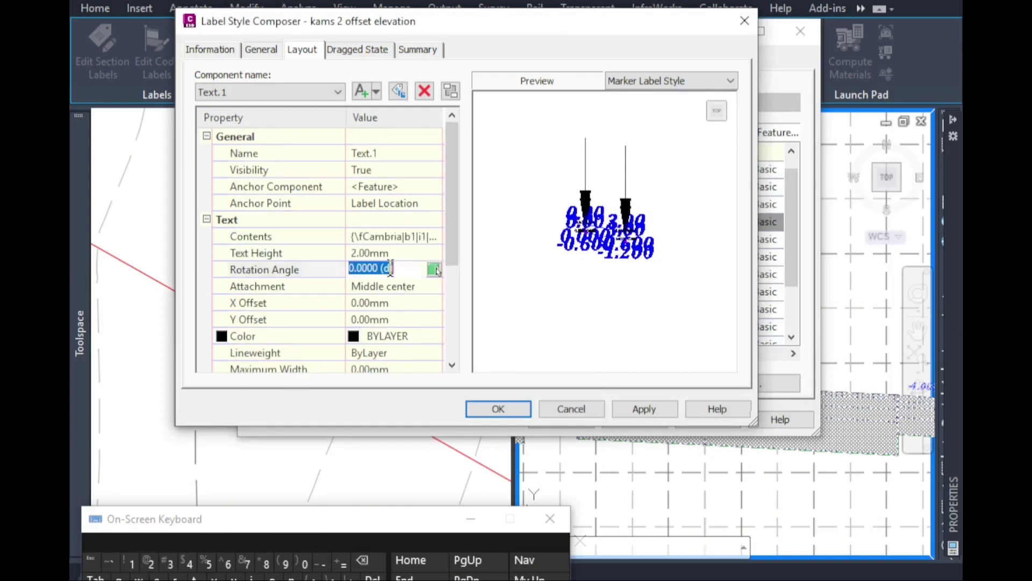
type("90")
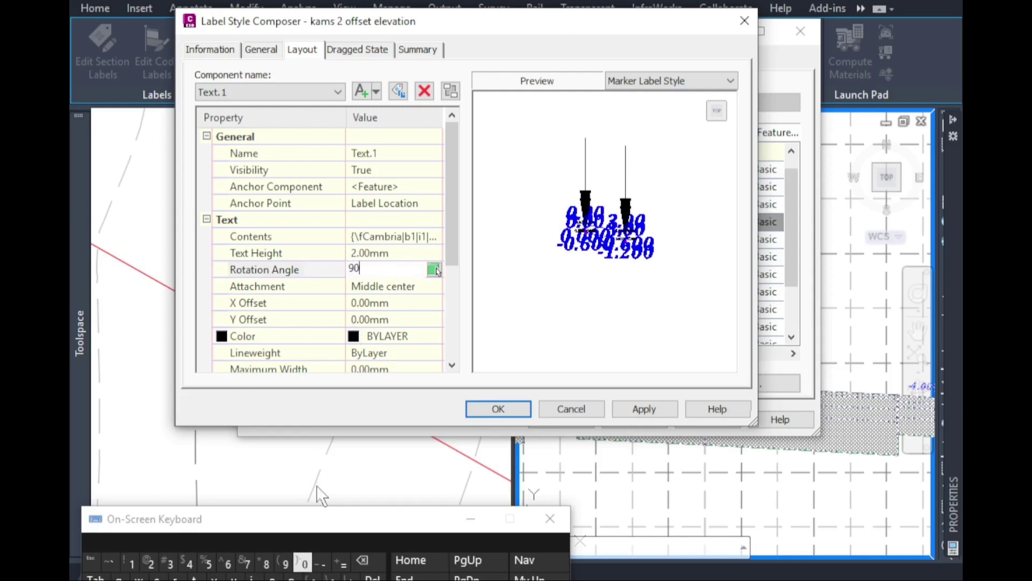
left_click(376, 253)
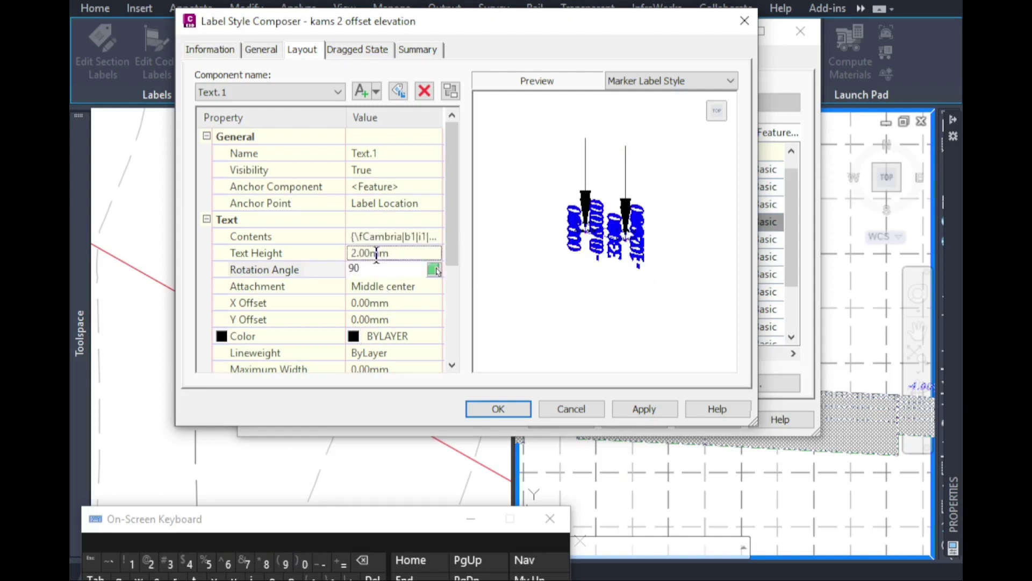
Anchor the text component to the End point of Line.1.
left_click(364, 188)
left_click(363, 189)
left_click(364, 243)
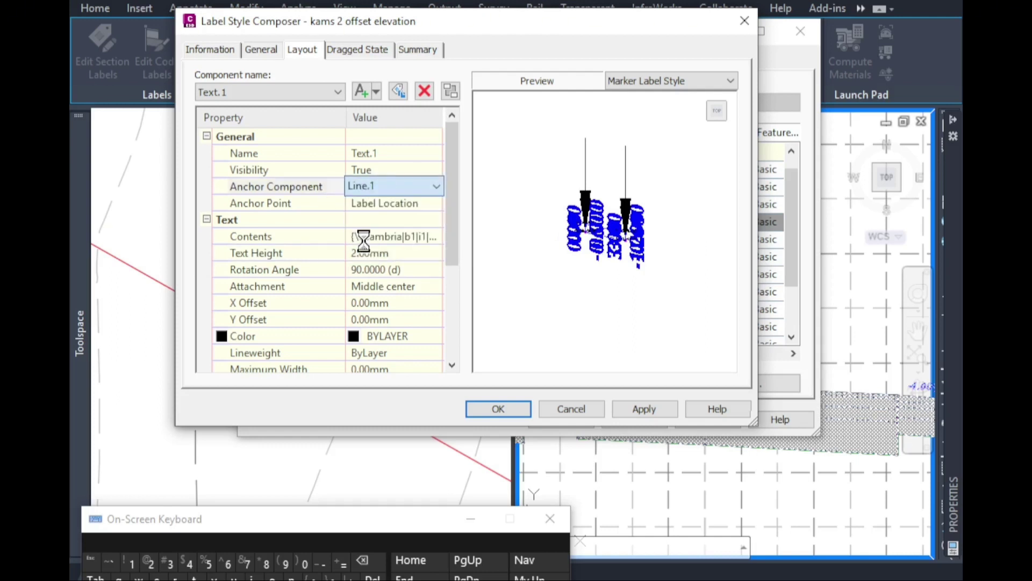
left_click(391, 203)
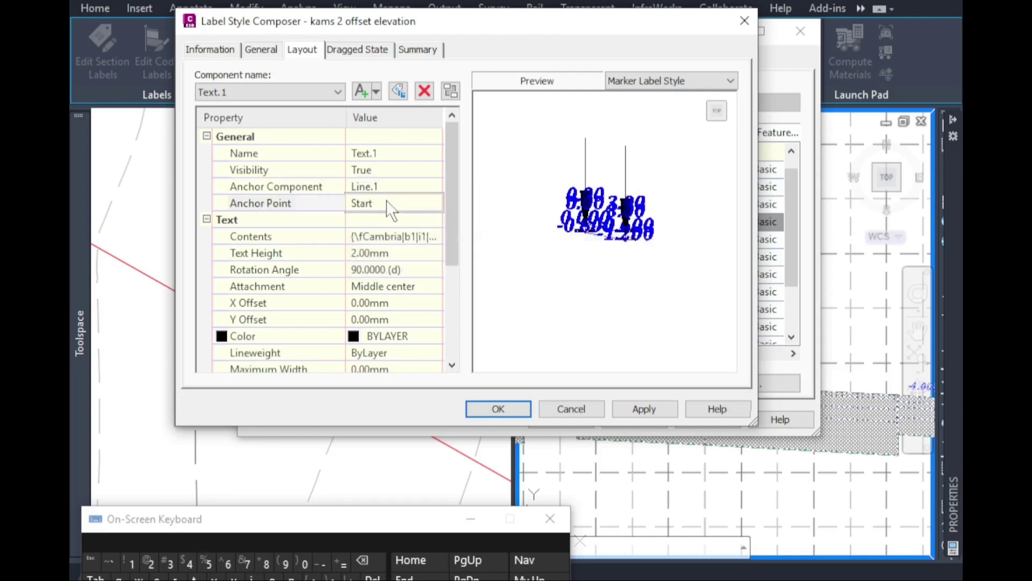
left_click(391, 203)
left_click(366, 246)
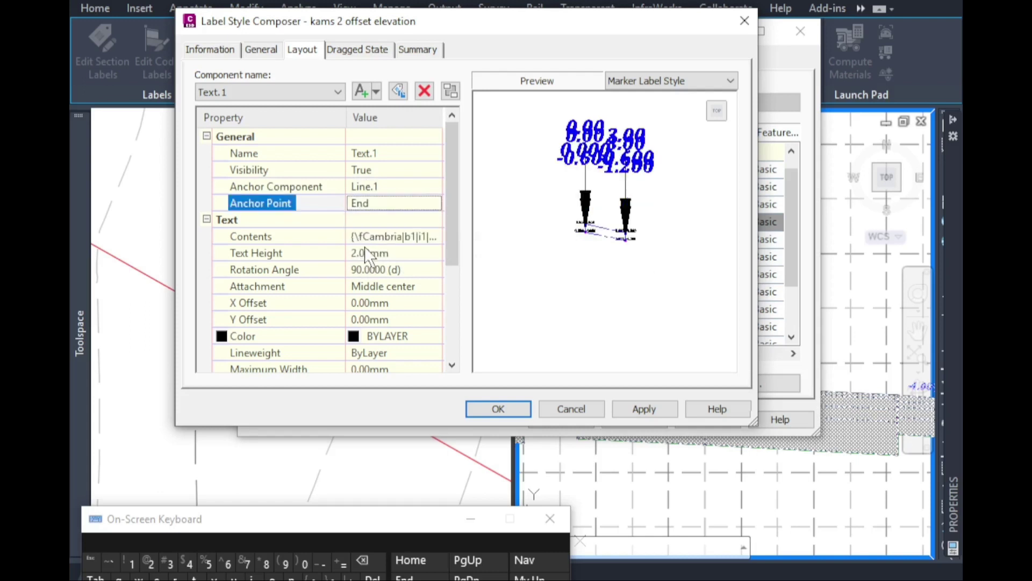
Set the text component's rotation angle to 180 degrees and accept the finished label style for the Crown code.
left_click(388, 269)
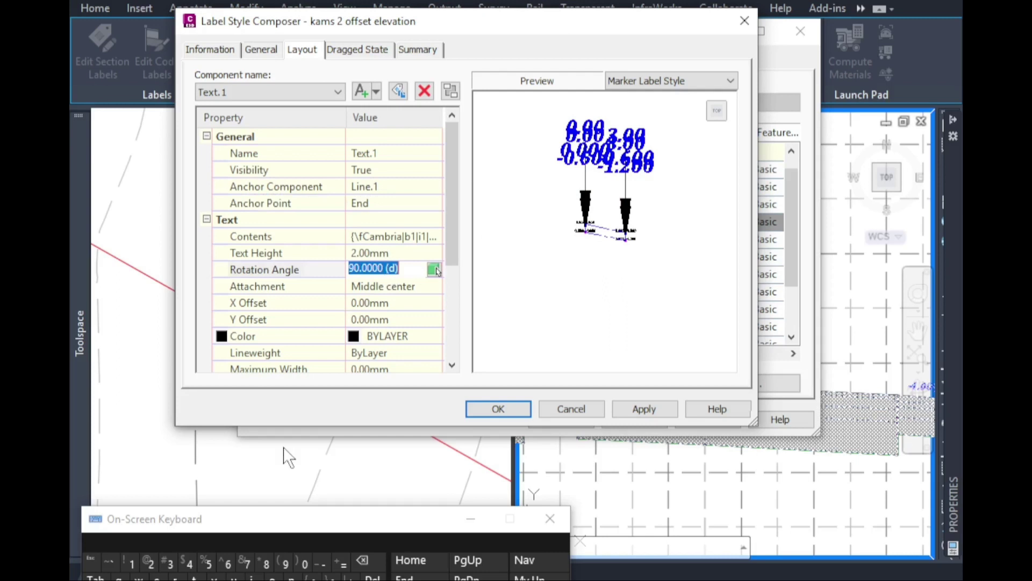
left_click(131, 562)
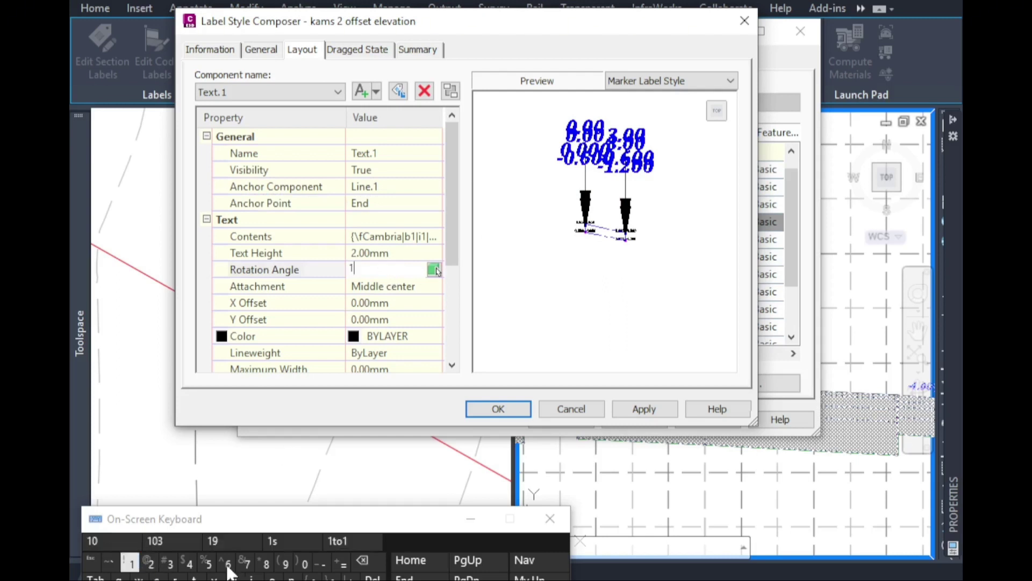
left_click(268, 564)
left_click(305, 564)
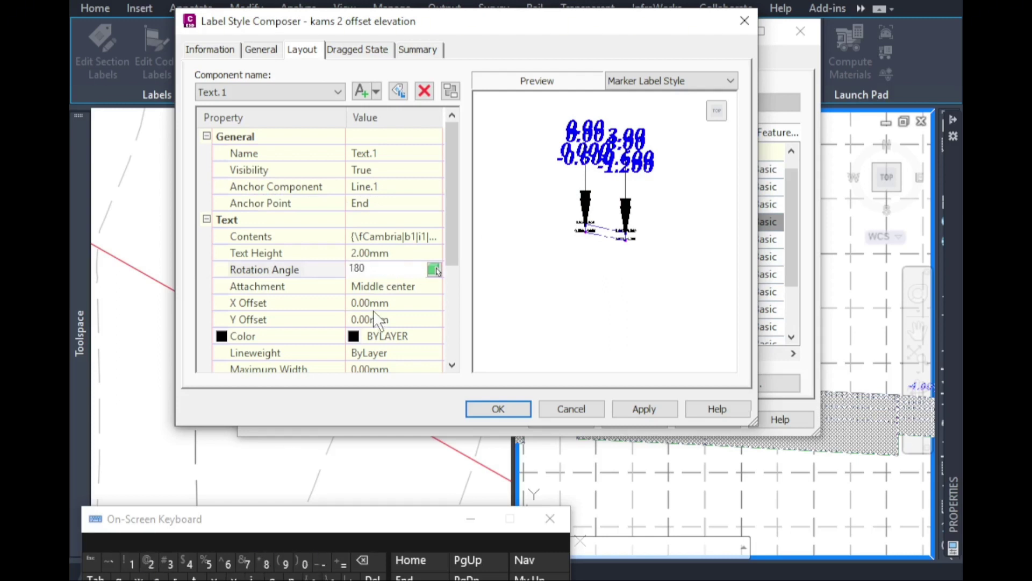
left_click(373, 252)
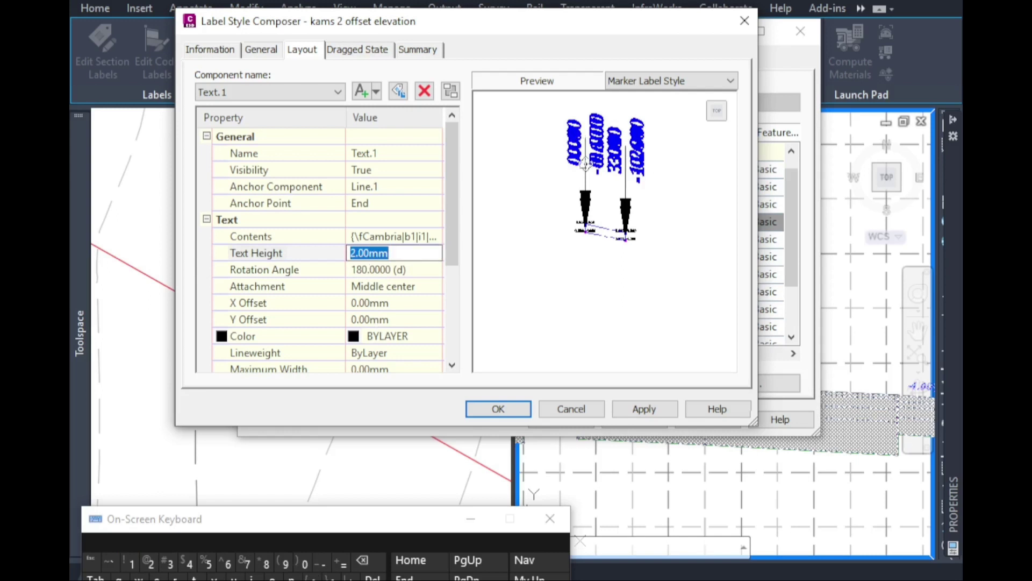
left_click(398, 284)
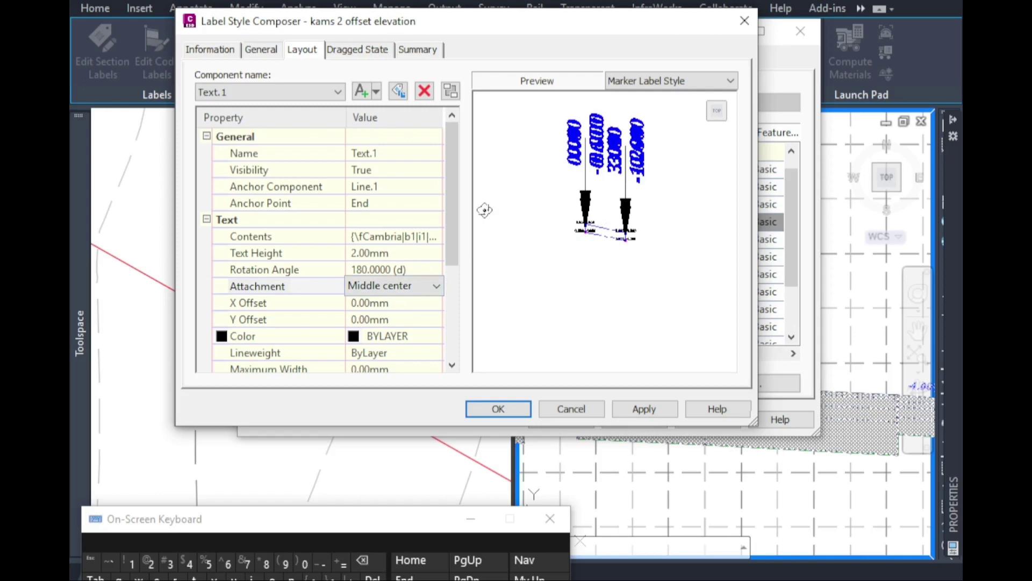
left_click_drag(450, 218, 448, 283)
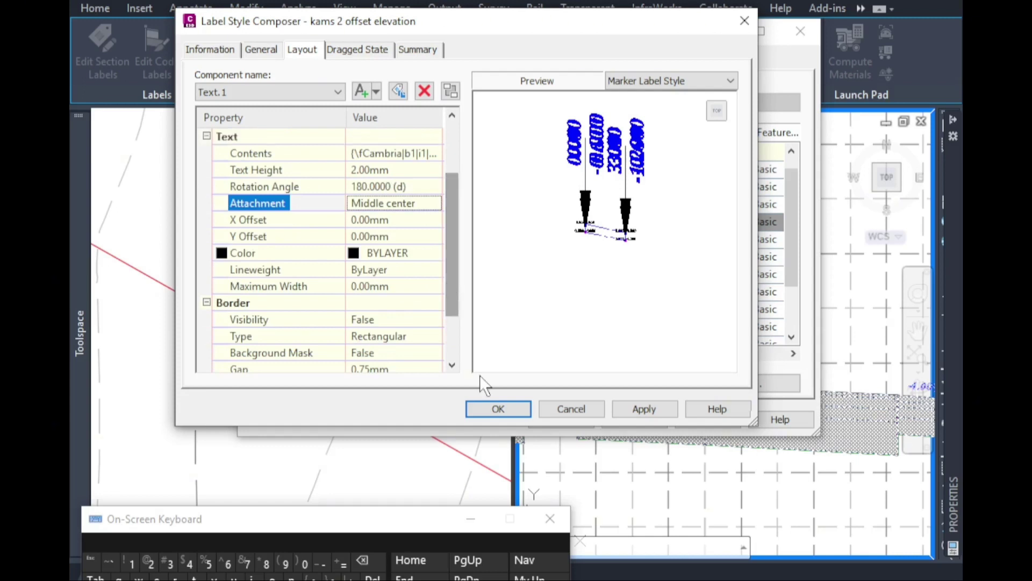
left_click_drag(454, 286, 448, 356)
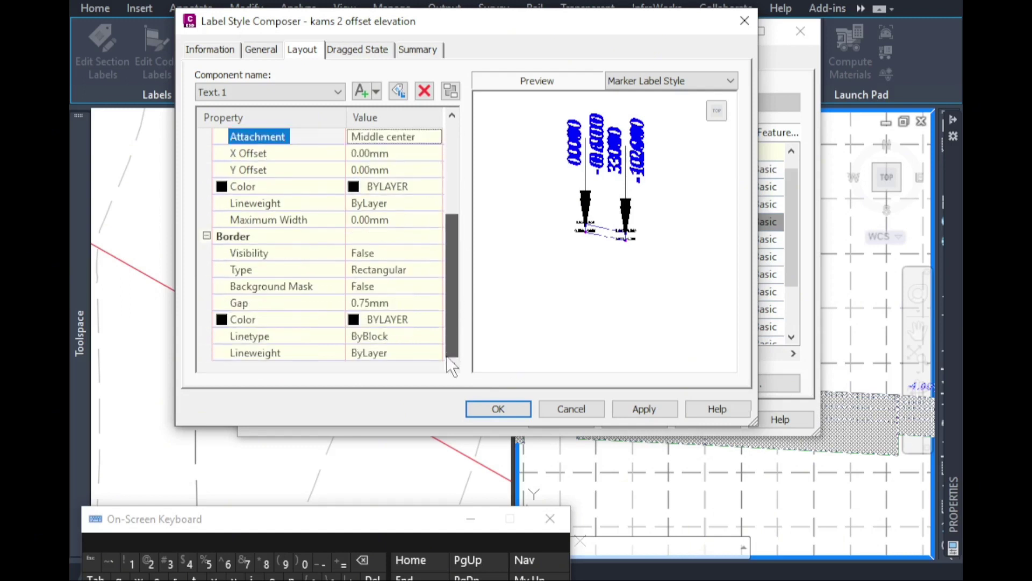
left_click(499, 409)
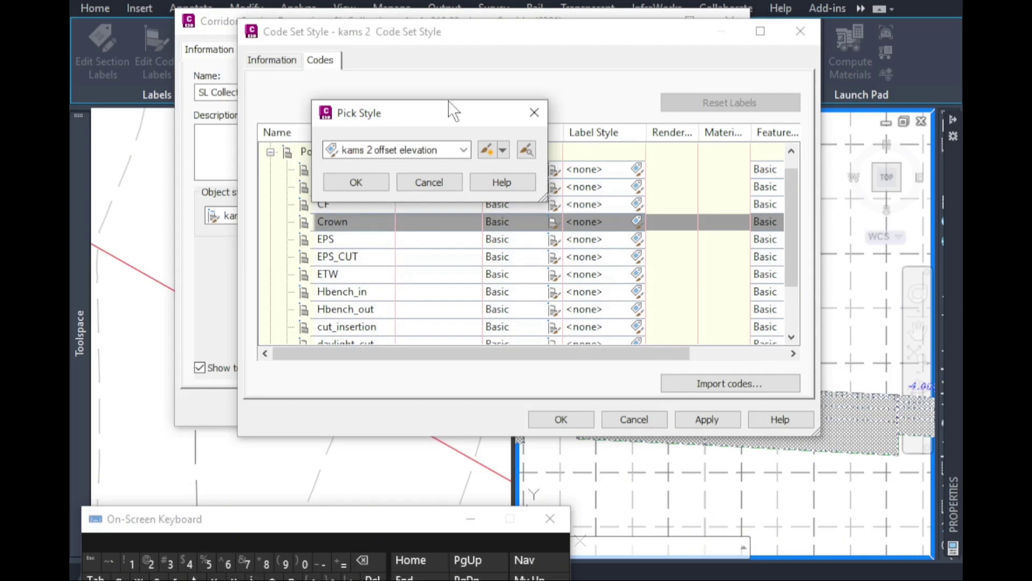
left_click(357, 182)
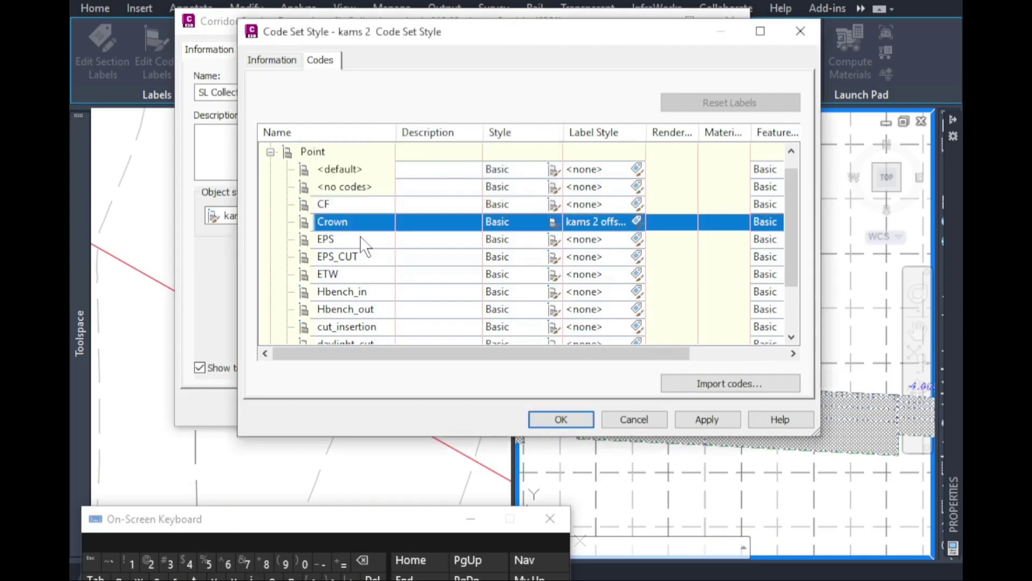
Assign the kams 2 offset elevation label style to the EPS_CUT point code.
left_click(332, 241)
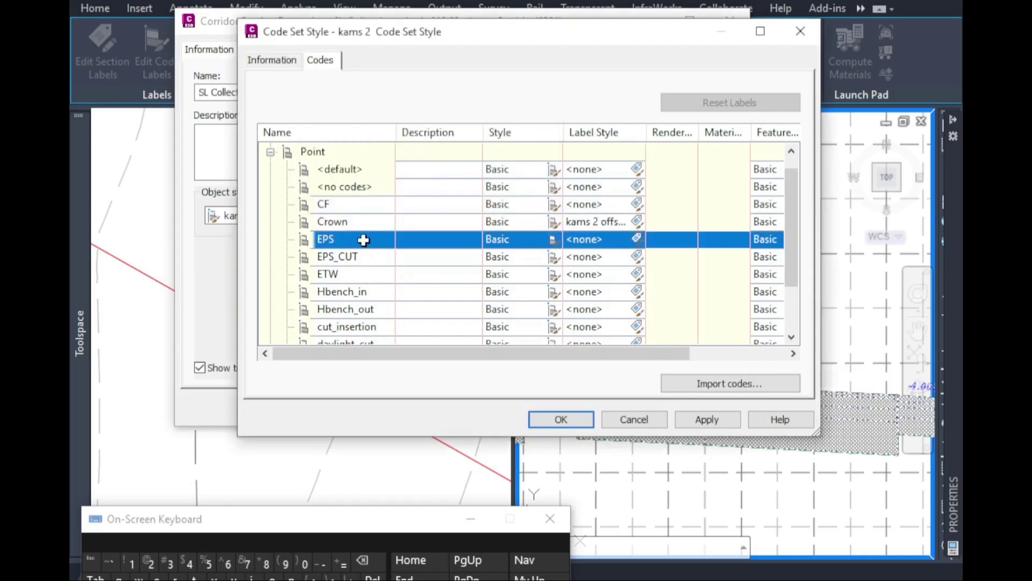
left_click(361, 257)
left_click(637, 257)
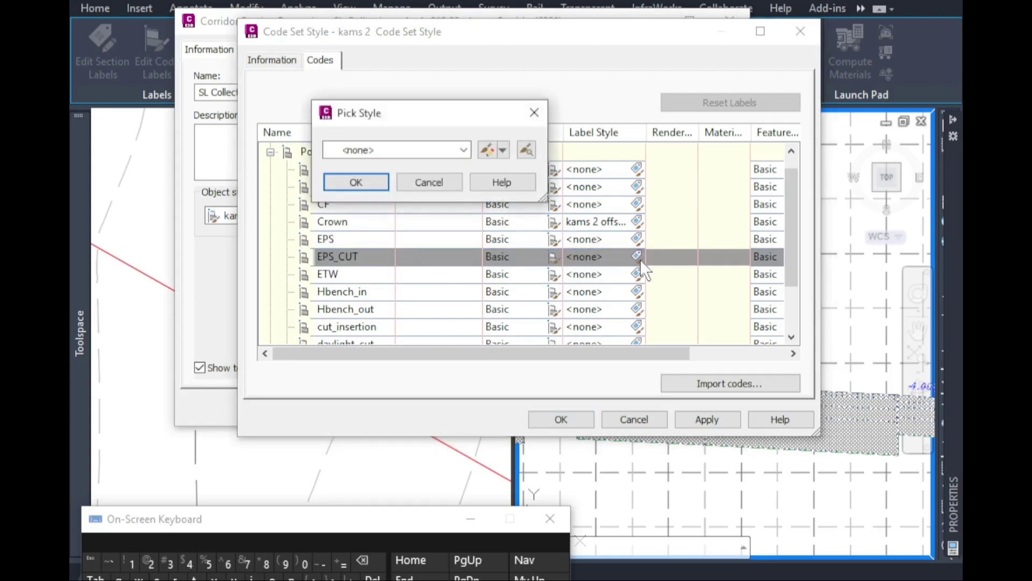
left_click(433, 152)
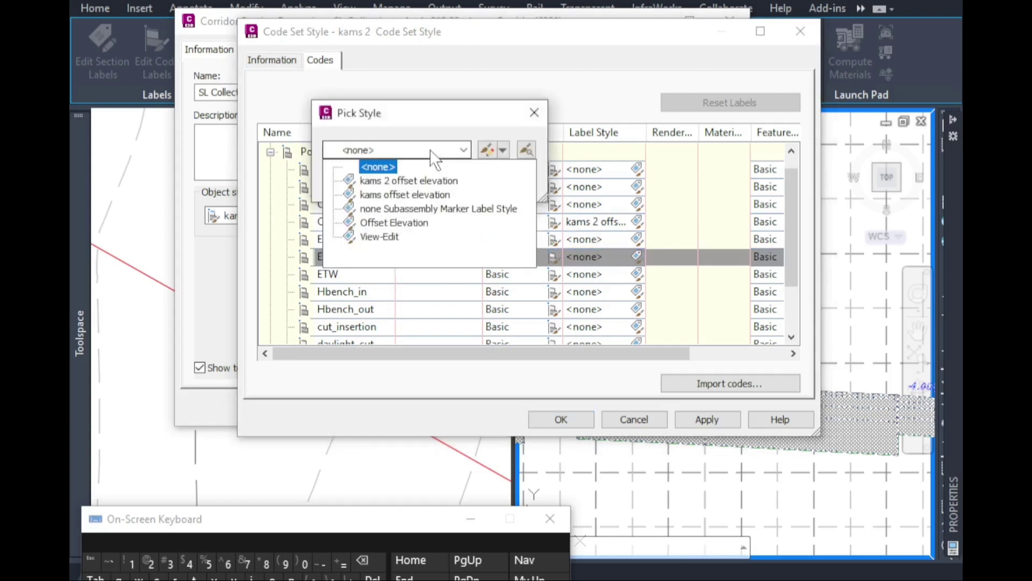
left_click(414, 180)
left_click(376, 182)
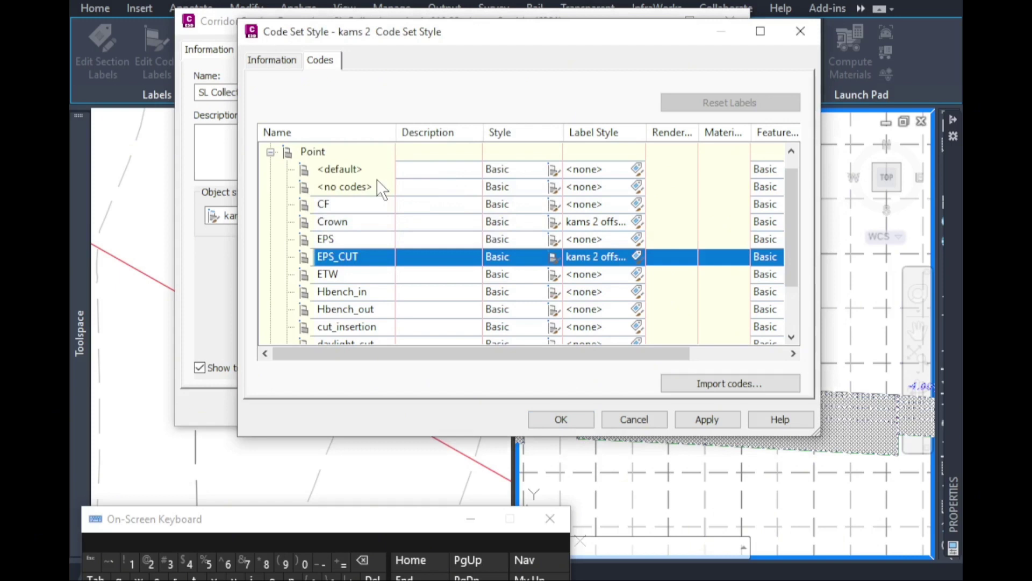
Assign the kams 2 offset elevation label style to the ETW point code.
left_click(355, 270)
left_click(638, 274)
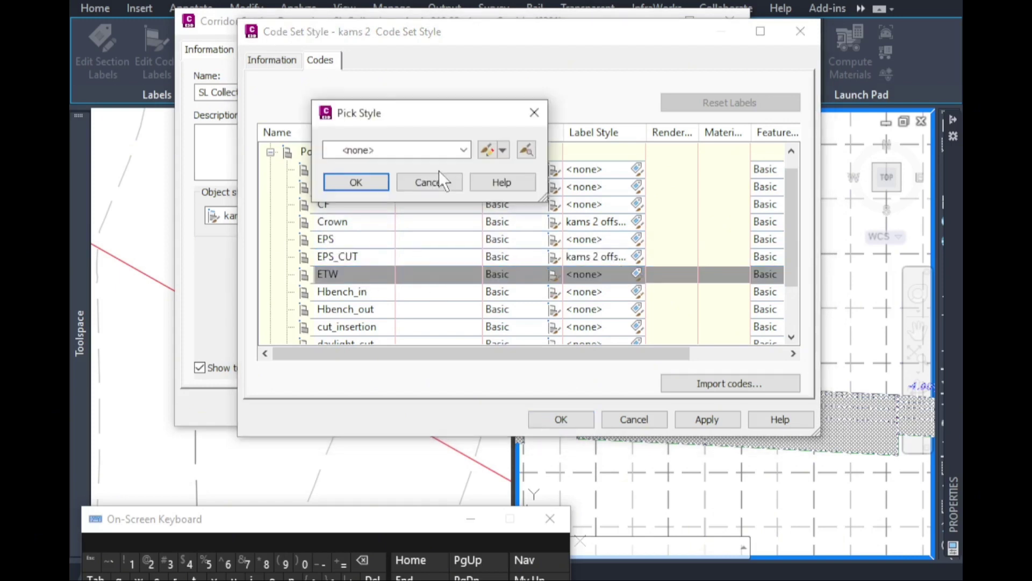
left_click(421, 151)
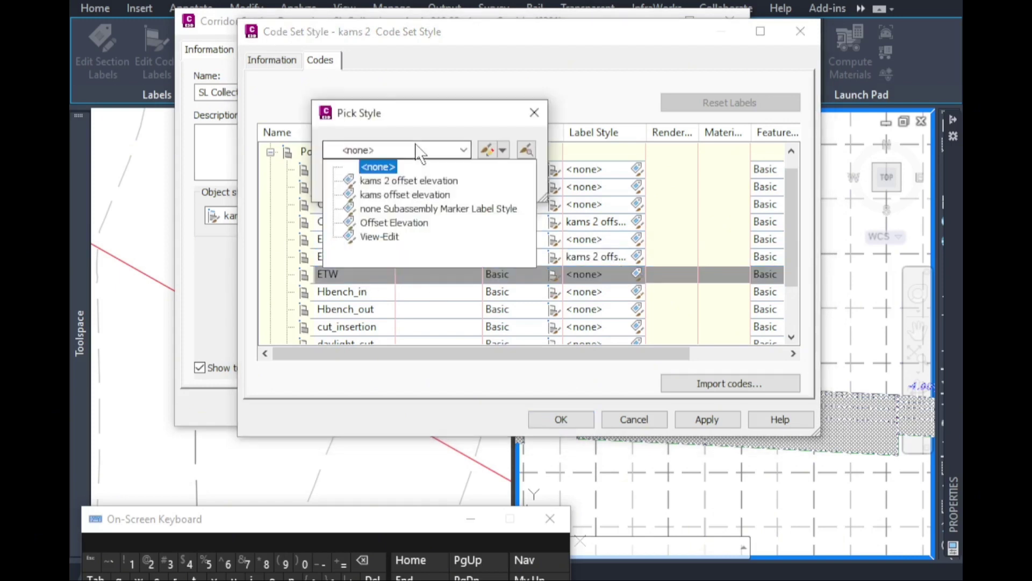
left_click(409, 181)
left_click(370, 182)
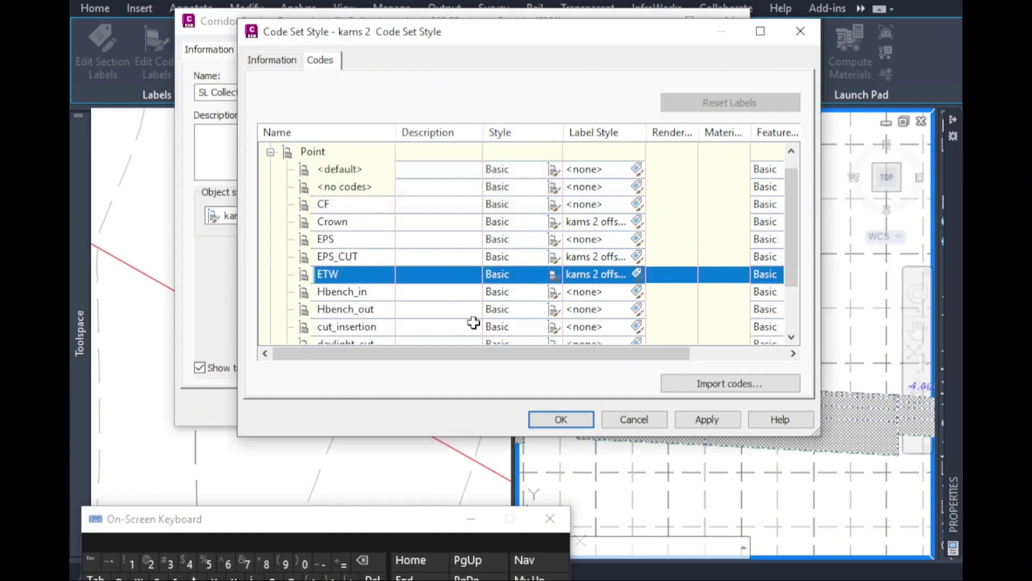
Assign the kams 2 offset elevation label style to the Hbench_in point code.
left_click(349, 293)
left_click(637, 292)
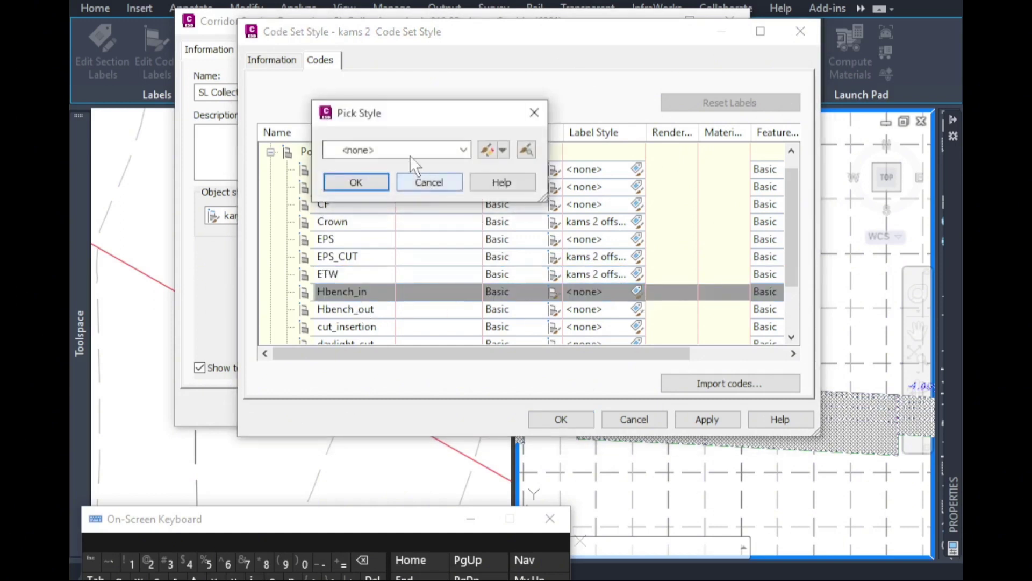
left_click(410, 156)
left_click(398, 179)
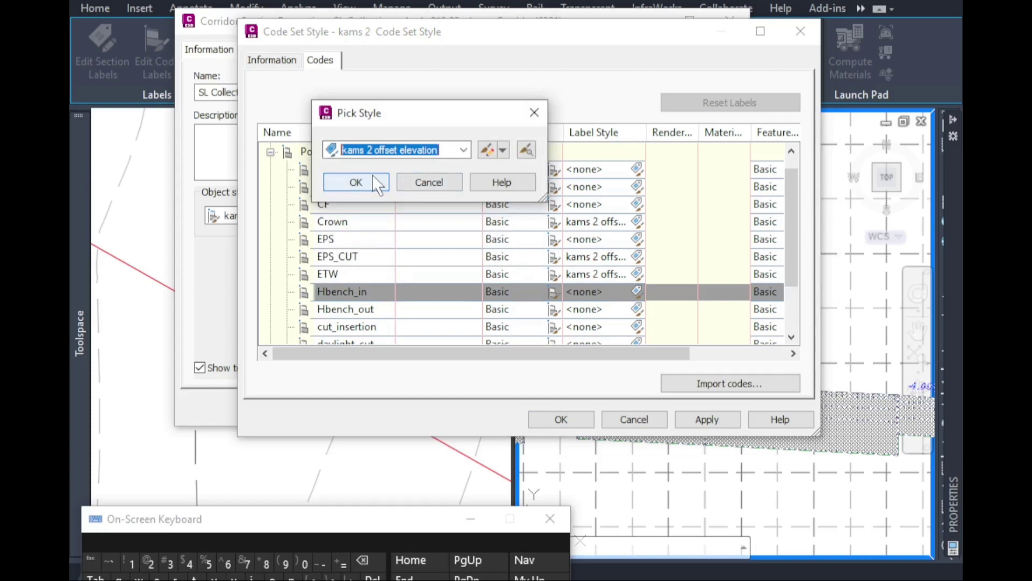
left_click(355, 182)
Assign the kams 2 offset elevation label style to the Hbench_out point code.
left_click(349, 311)
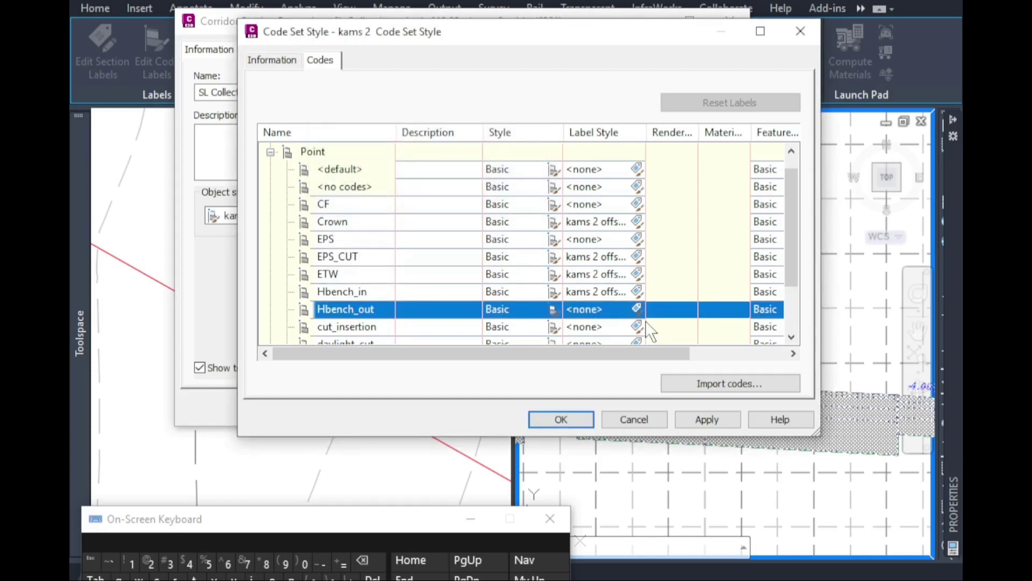
left_click(637, 309)
left_click(390, 150)
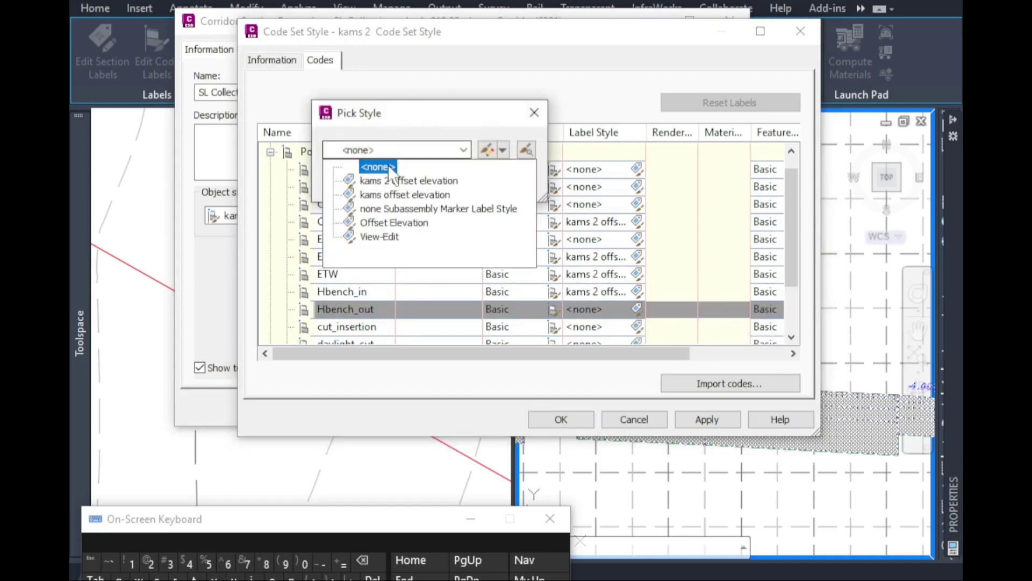
left_click(387, 178)
left_click(355, 182)
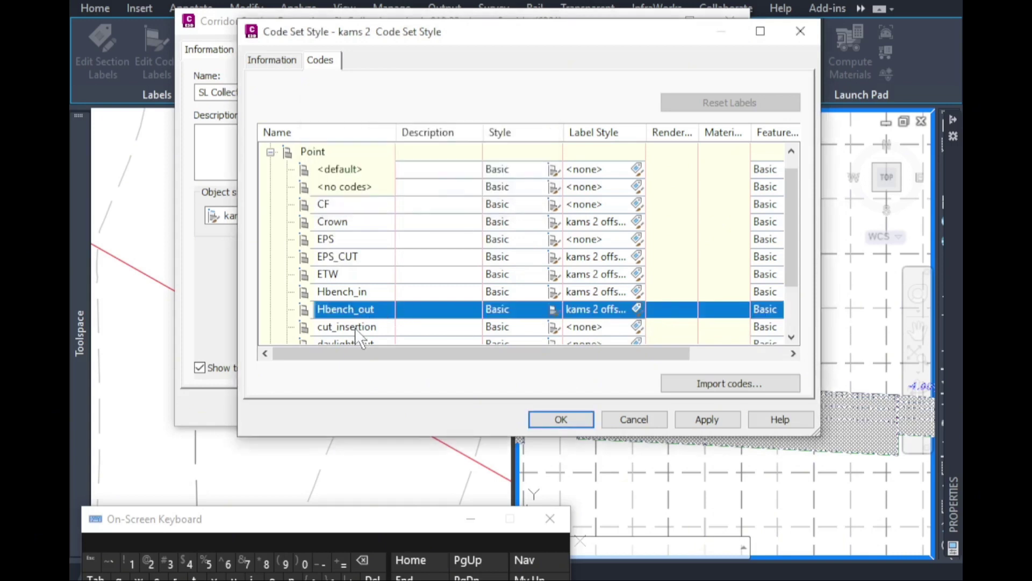
Assign the kams 2 offset elevation label style to the cut_insertion point code.
left_click(459, 327)
left_click(791, 337)
left_click(791, 337)
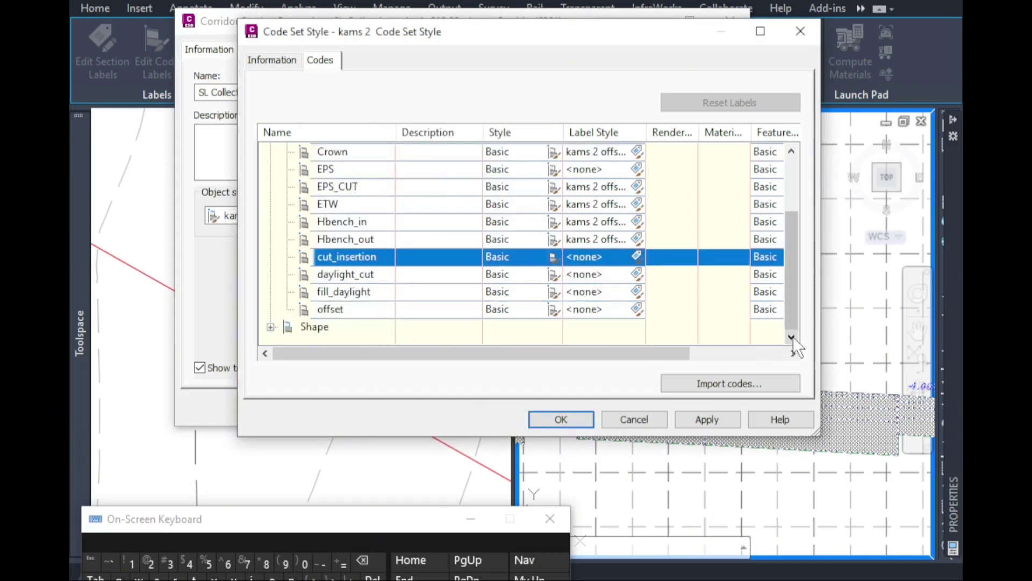
left_click(637, 256)
left_click(395, 151)
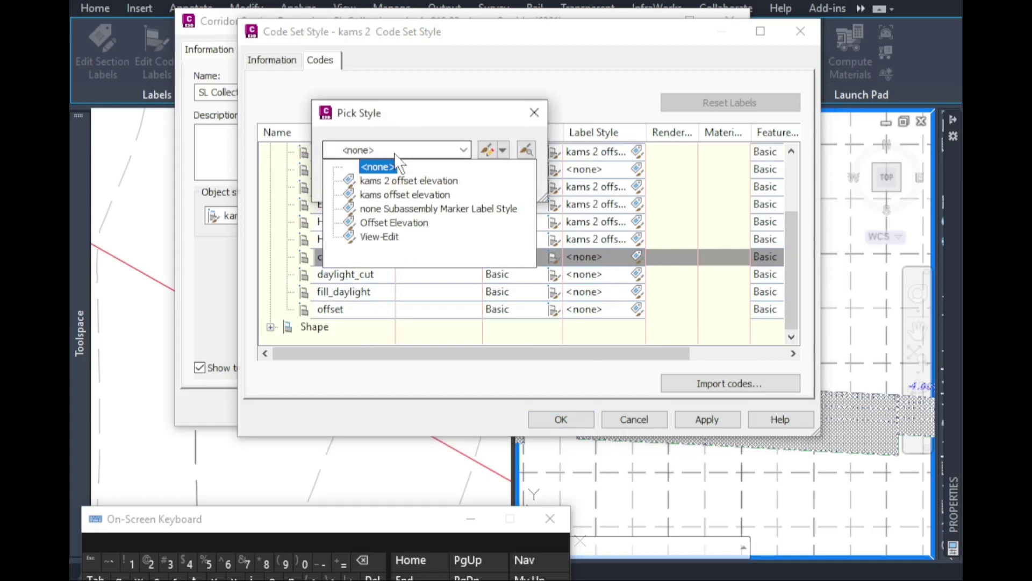
left_click(393, 177)
left_click(366, 177)
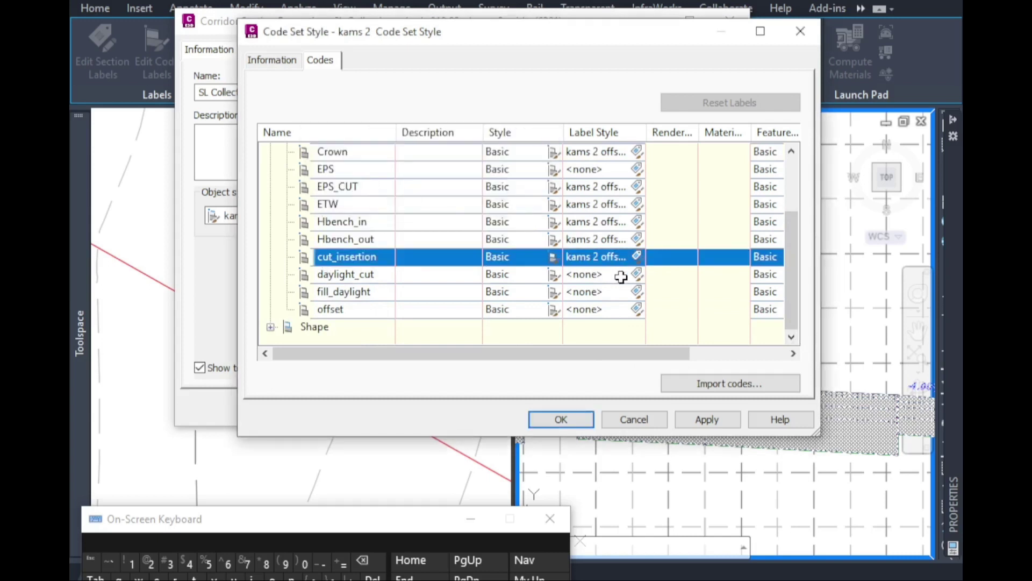
Assign the kams 2 offset elevation label style to the daylight_cut and fill_daylight point codes.
left_click(638, 274)
left_click(395, 150)
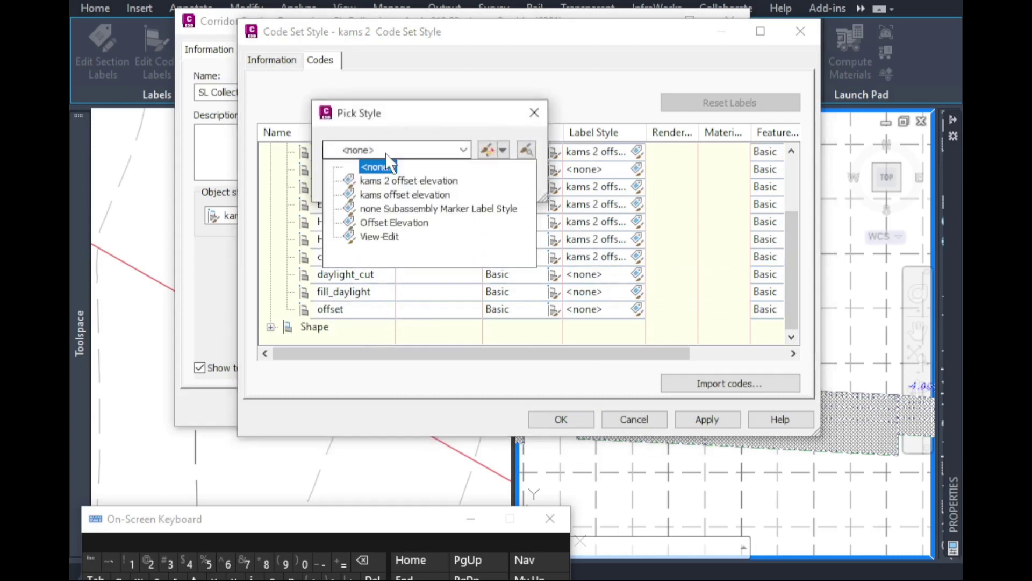
left_click(391, 179)
left_click(362, 182)
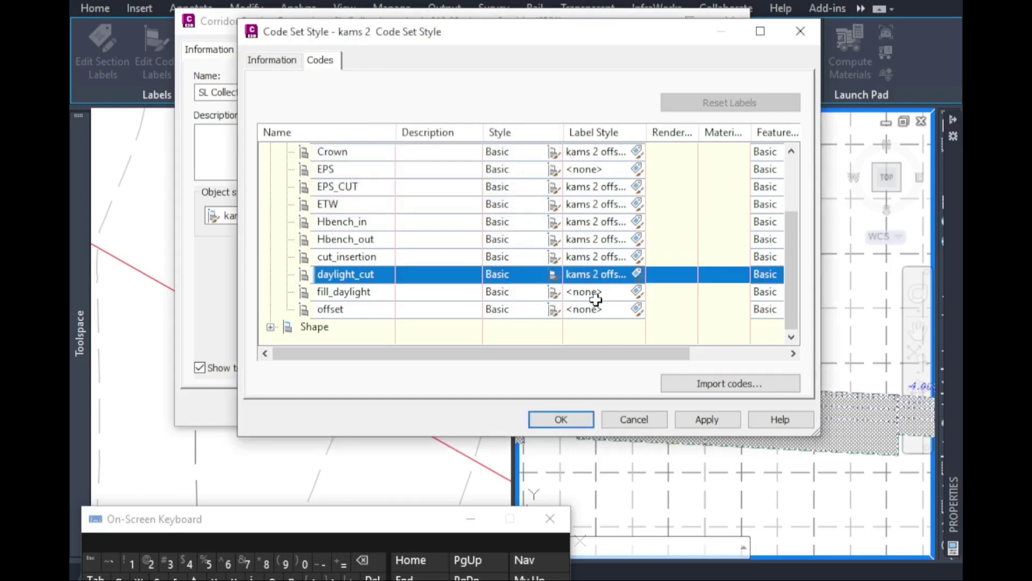
left_click(639, 291)
left_click(409, 151)
left_click(400, 176)
left_click(371, 181)
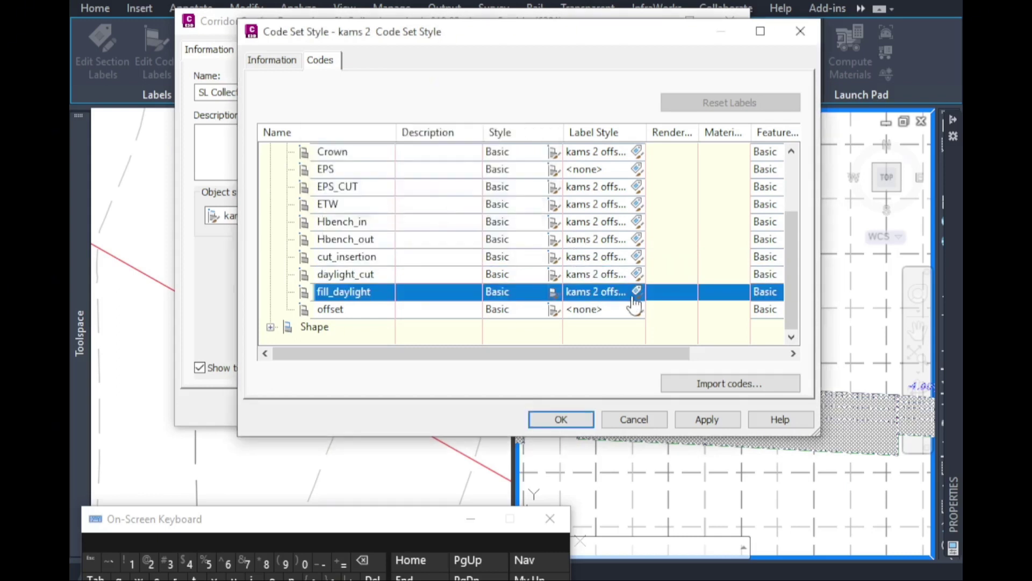
Assign the kams 2 offset elevation label style to the offset point code and accept the code set style and corridor section properties.
left_click(638, 309)
left_click(462, 150)
left_click(402, 179)
left_click(370, 180)
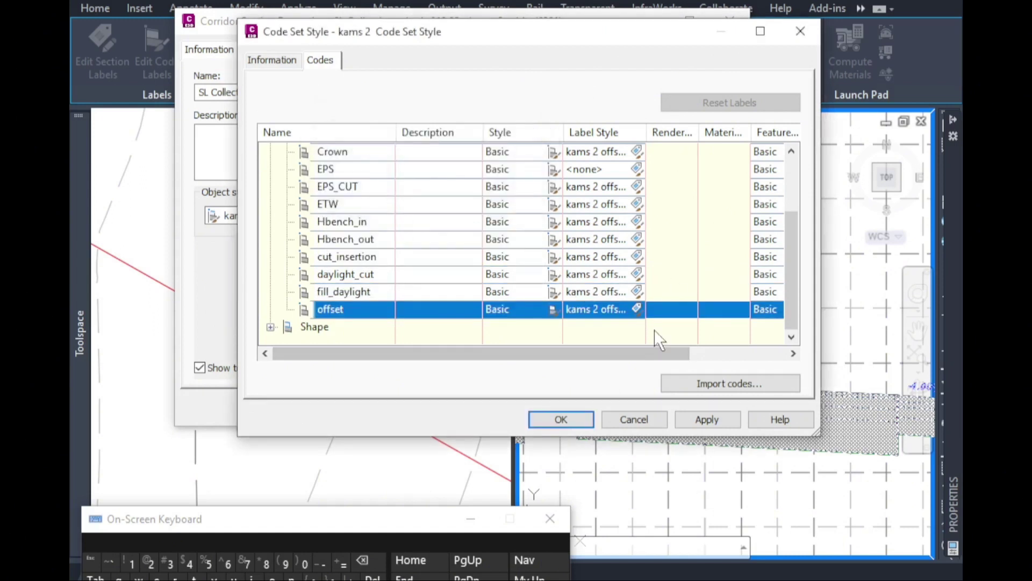
left_click(560, 415)
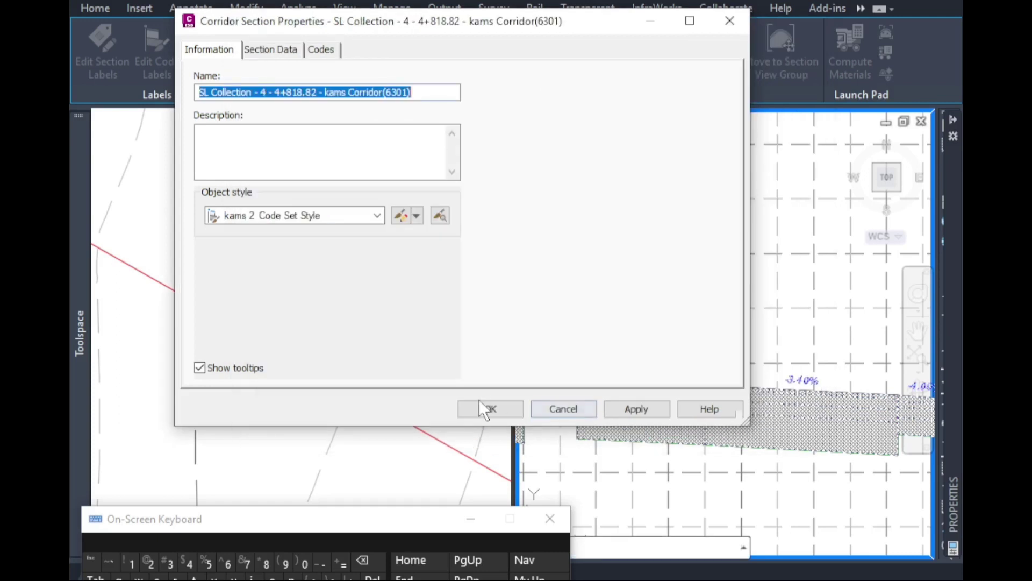
left_click(491, 407)
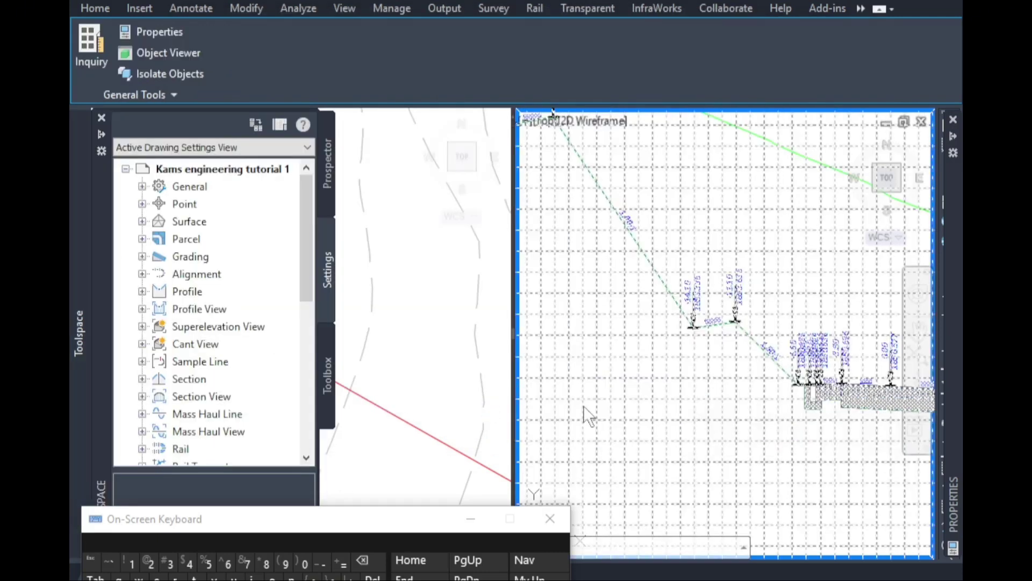
Deselect the corridor section and examine the arrows and the offset and elevation labels at its bench points.
scroll(753, 402, "down", 2)
scroll(718, 406, "up", 4)
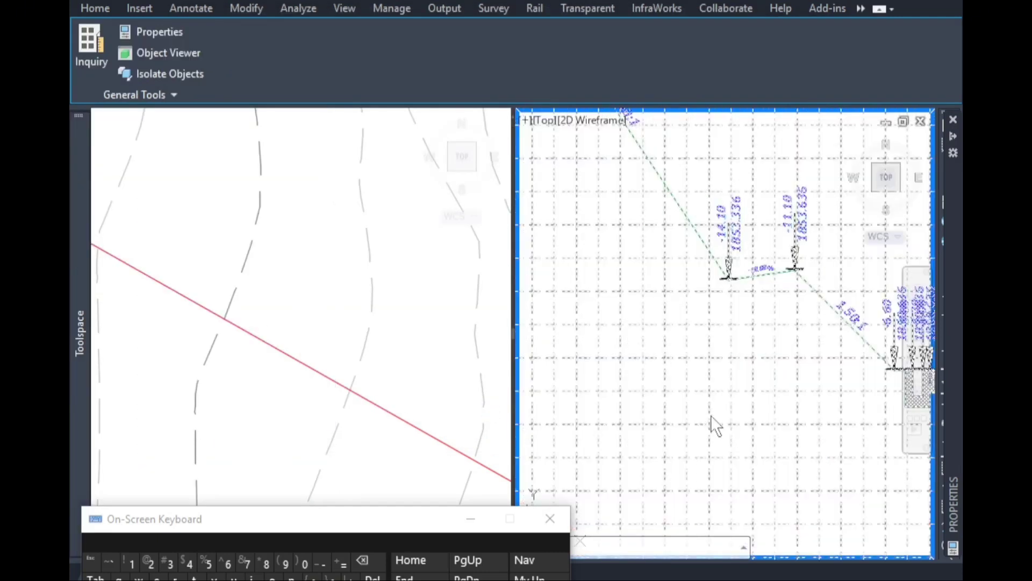
left_click(92, 562)
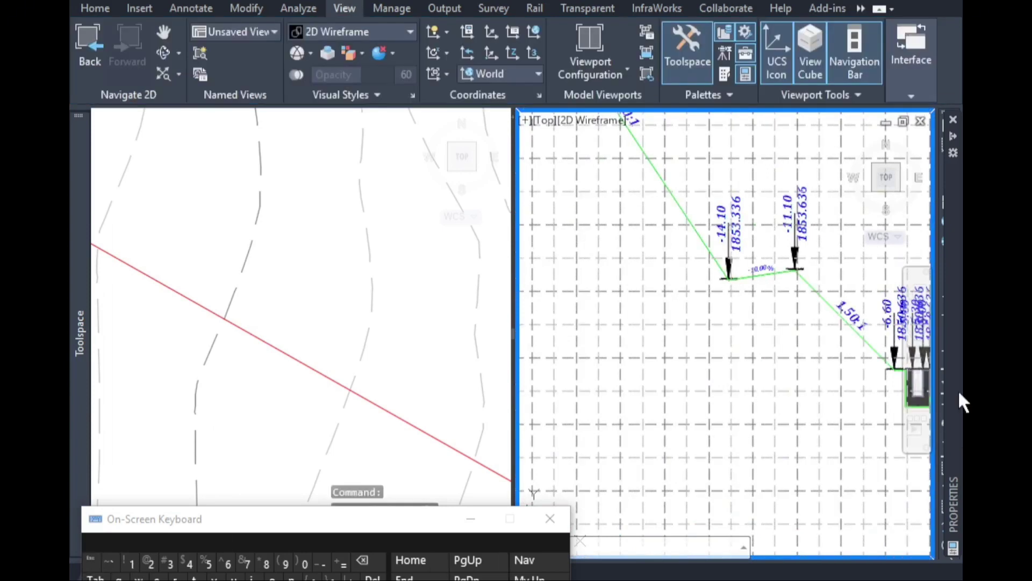
scroll(749, 363, "down", 1)
scroll(742, 376, "up", 6)
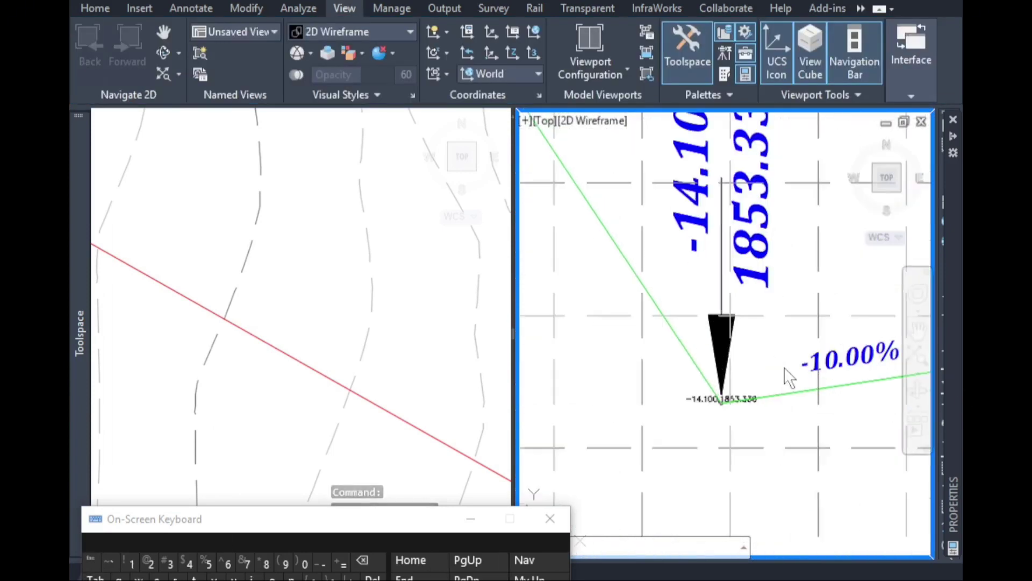
left_click(683, 436)
scroll(714, 439, "up", 2)
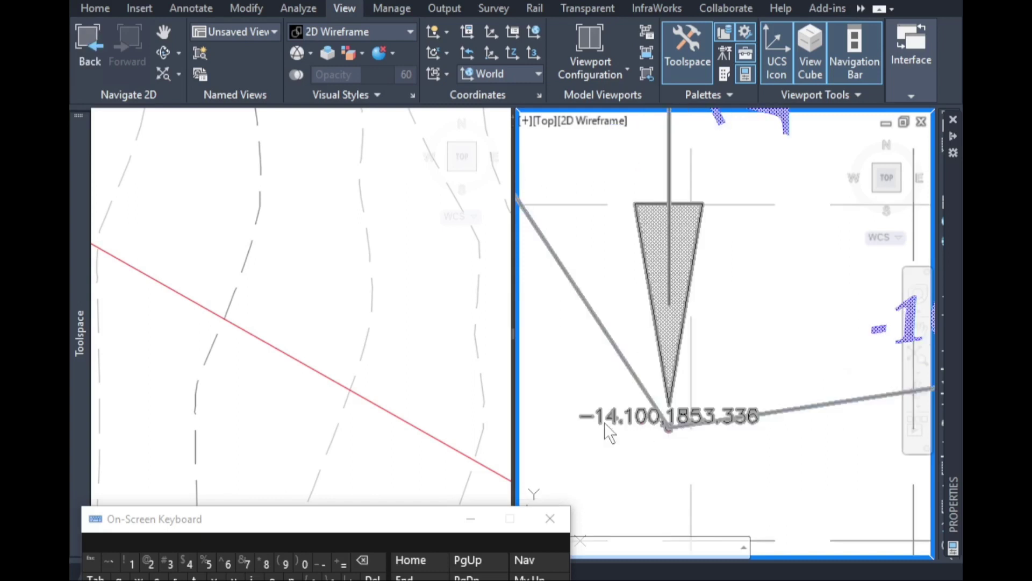
scroll(667, 426, "down", 8)
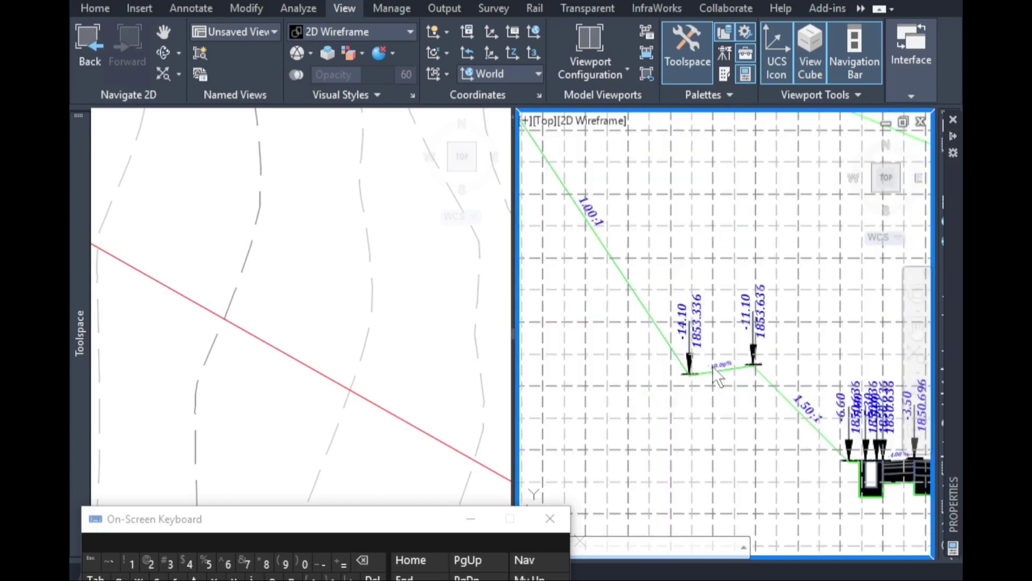
Examine the offset and elevation labels along the corridor section, including the benches, crown, ditches and pavement edges, for size and overlap.
scroll(594, 231, "up", 9)
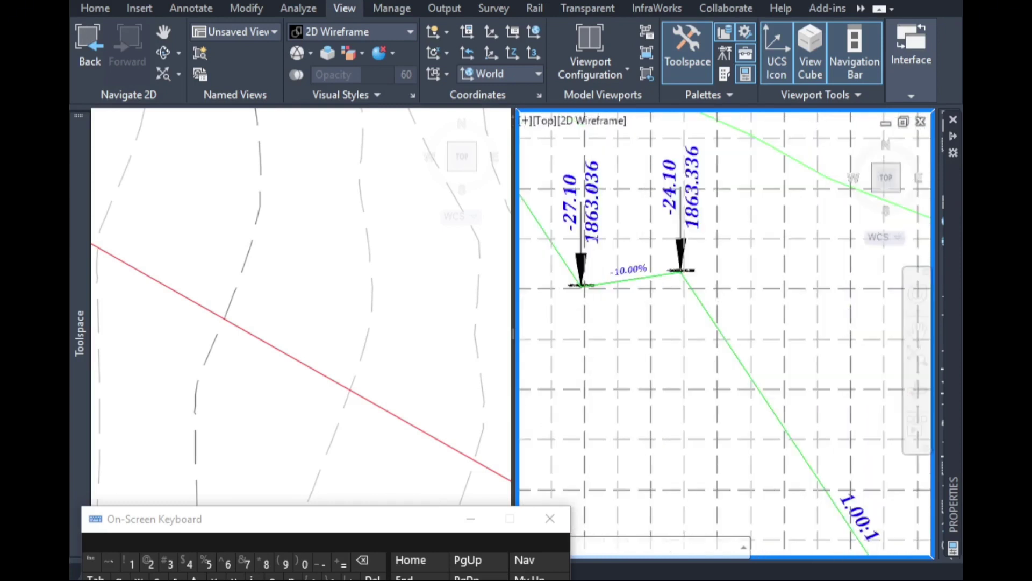
scroll(565, 170, "down", 4)
scroll(569, 214, "down", 5)
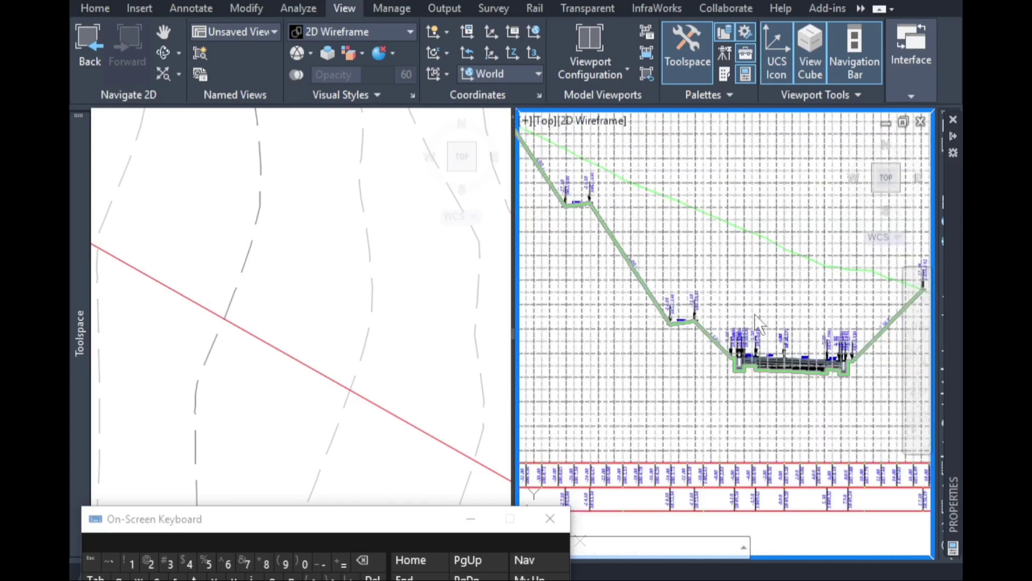
scroll(777, 499, "up", 8)
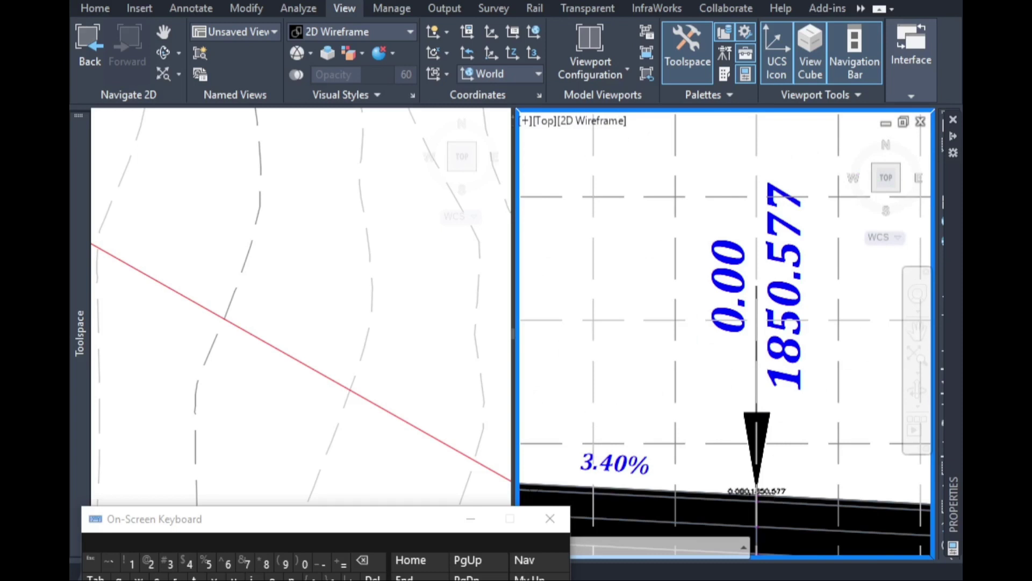
scroll(774, 497, "up", 4)
scroll(720, 392, "down", 4)
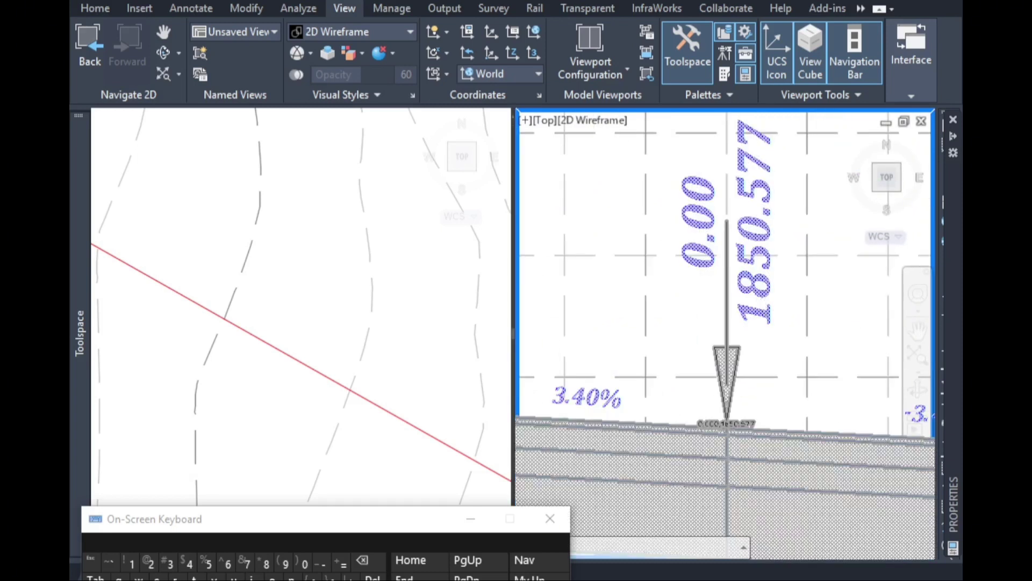
scroll(779, 301, "down", 4)
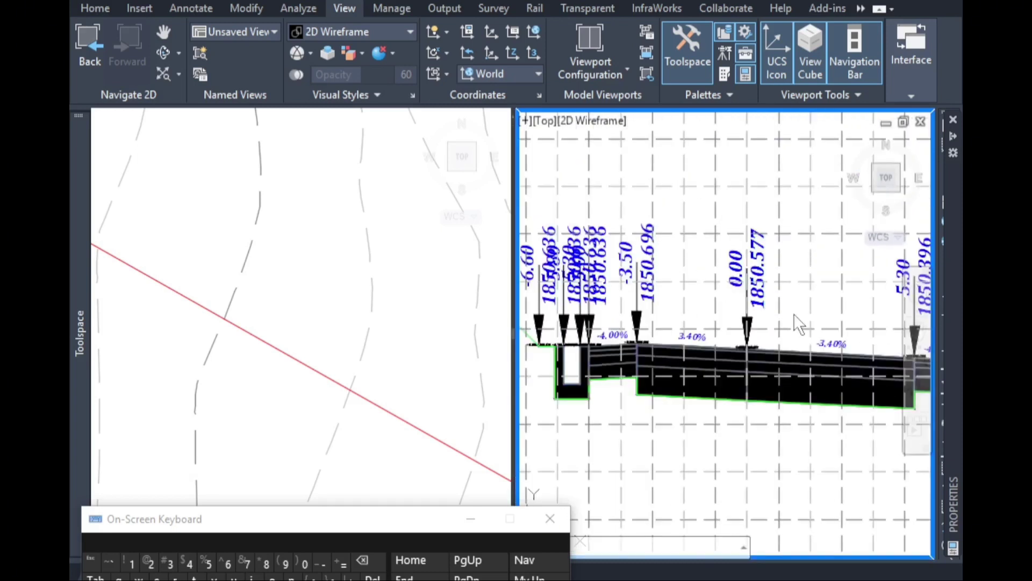
scroll(799, 323, "down", 2)
scroll(633, 333, "up", 6)
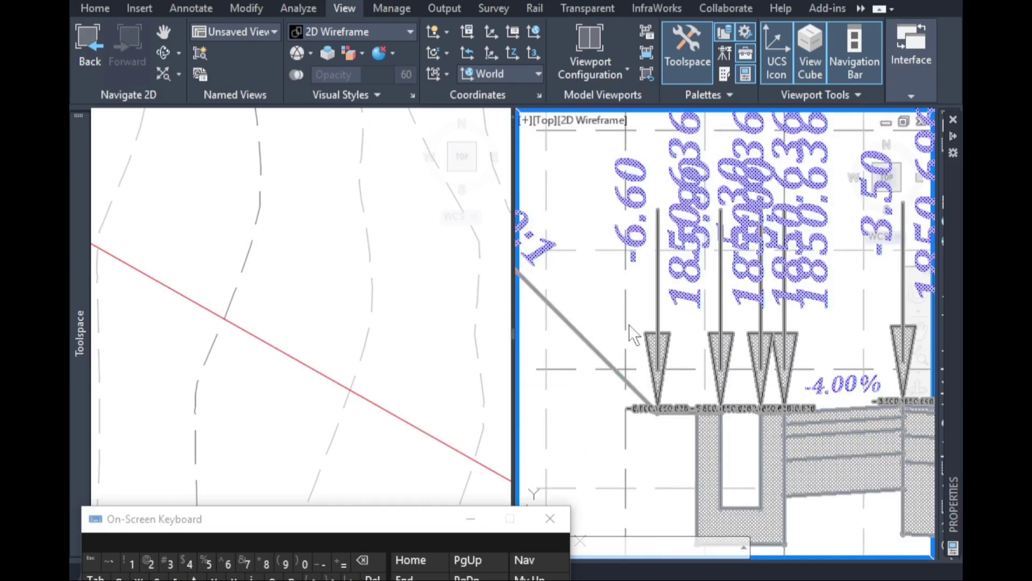
scroll(635, 335, "down", 3)
scroll(780, 306, "up", 2)
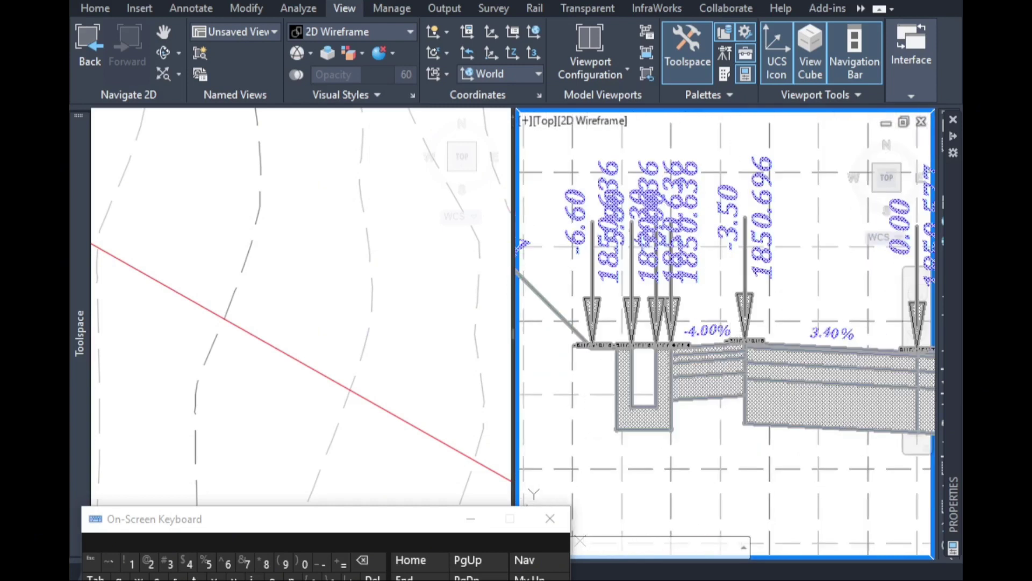
scroll(747, 301, "down", 2)
scroll(748, 301, "up", 4)
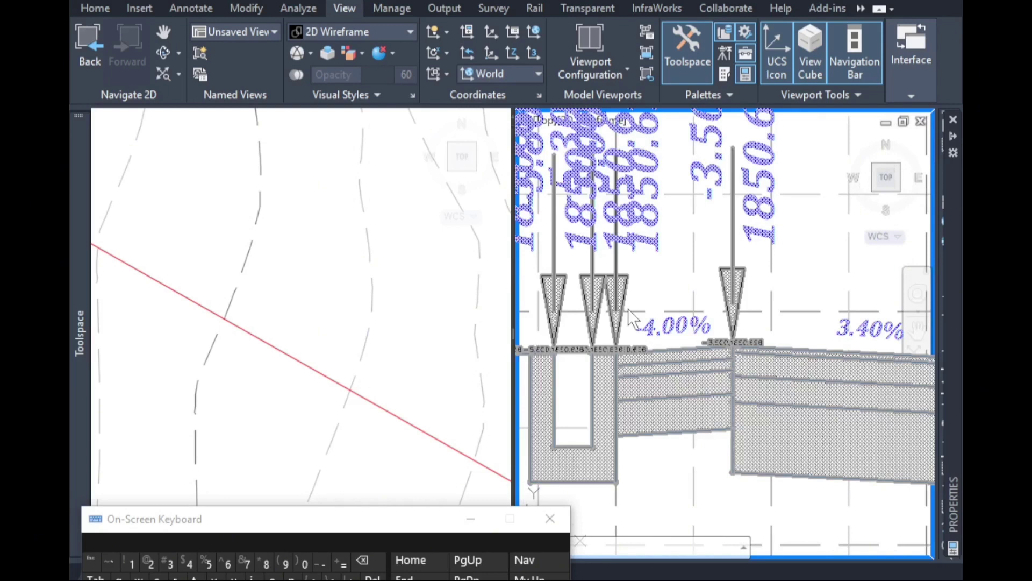
scroll(790, 387, "down", 3)
scroll(667, 323, "up", 4)
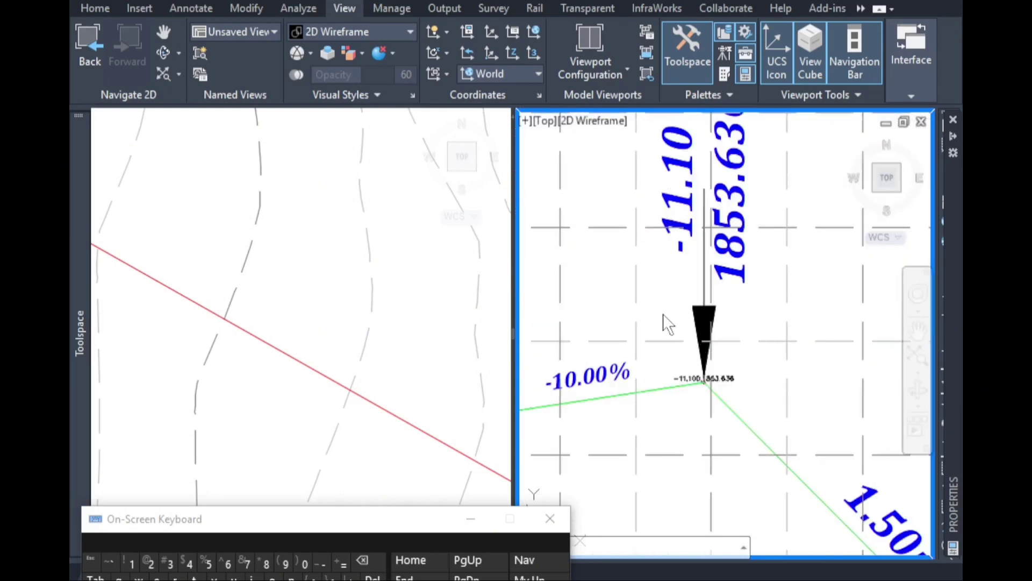
scroll(664, 316, "down", 3)
scroll(661, 392, "down", 2)
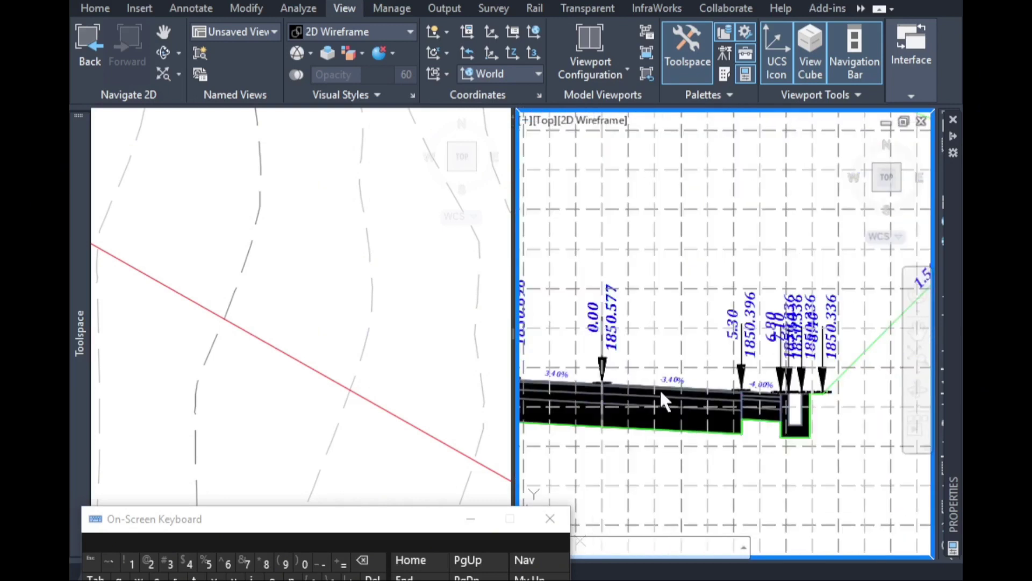
Open the kams 2 offset elevation label style for editing from the Crown point code in the section's kams 2 Code Set Style.
double_click(663, 389)
right_click(664, 390)
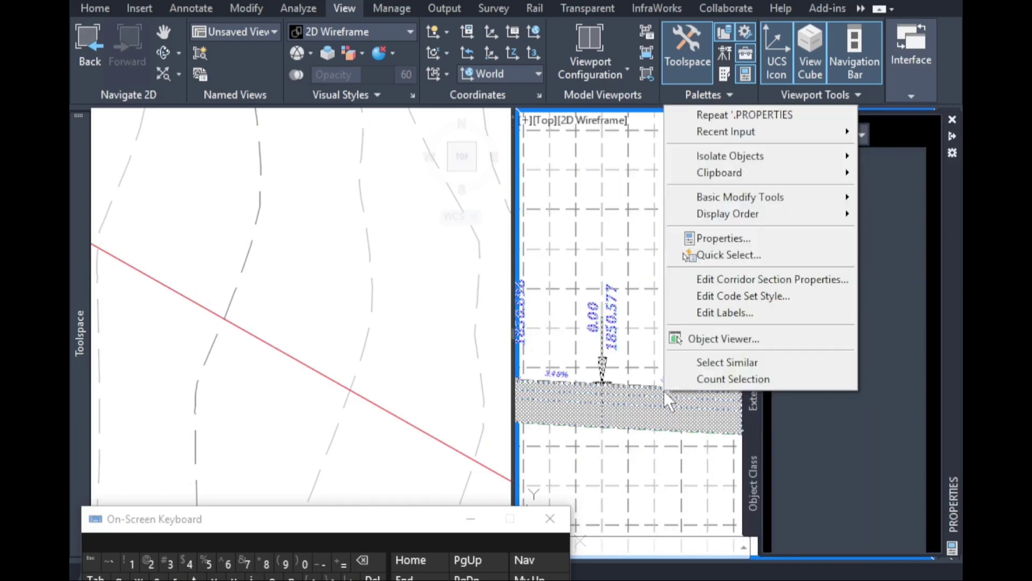
left_click(715, 279)
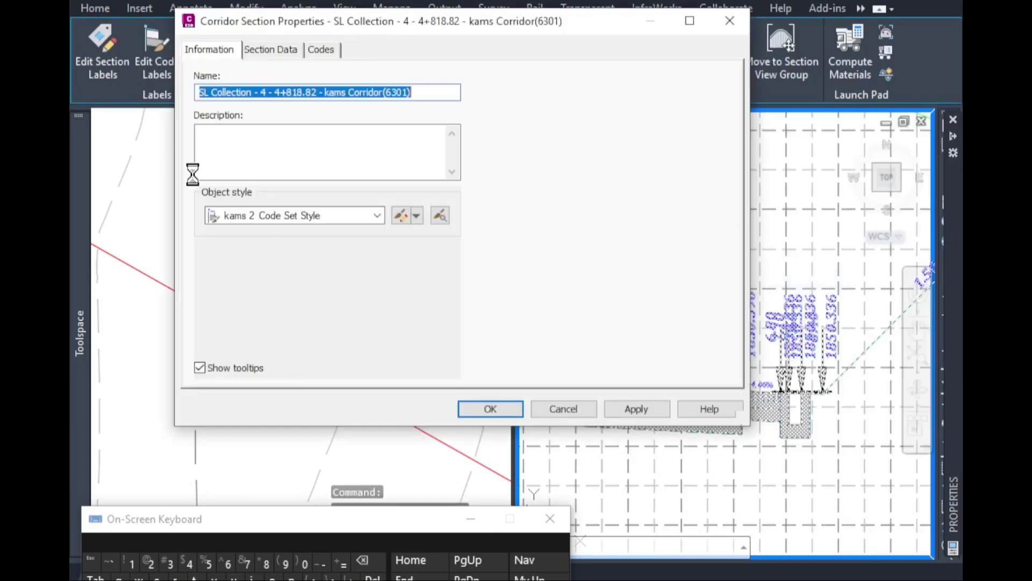
left_click(405, 215)
left_click(272, 168)
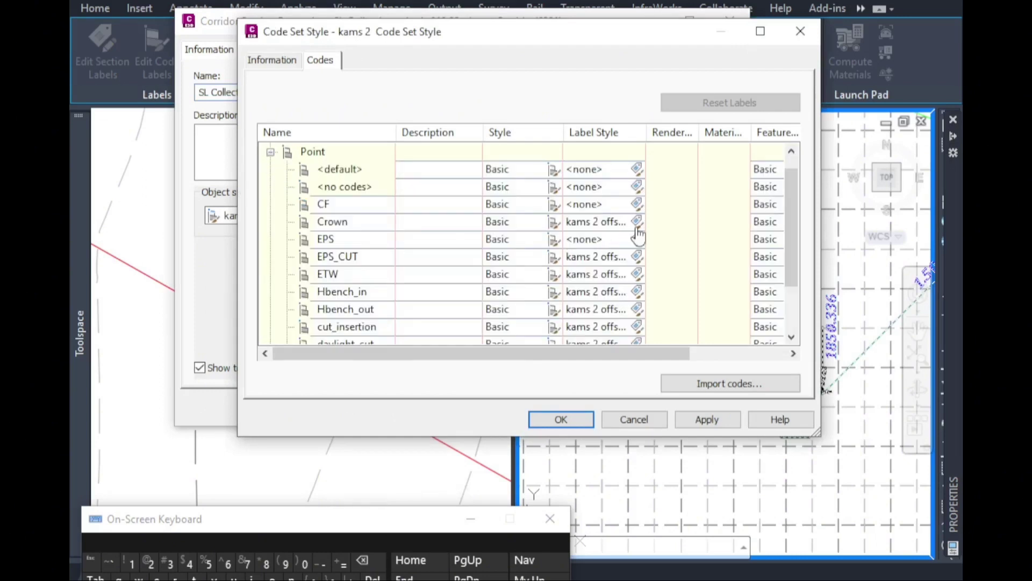
left_click(486, 150)
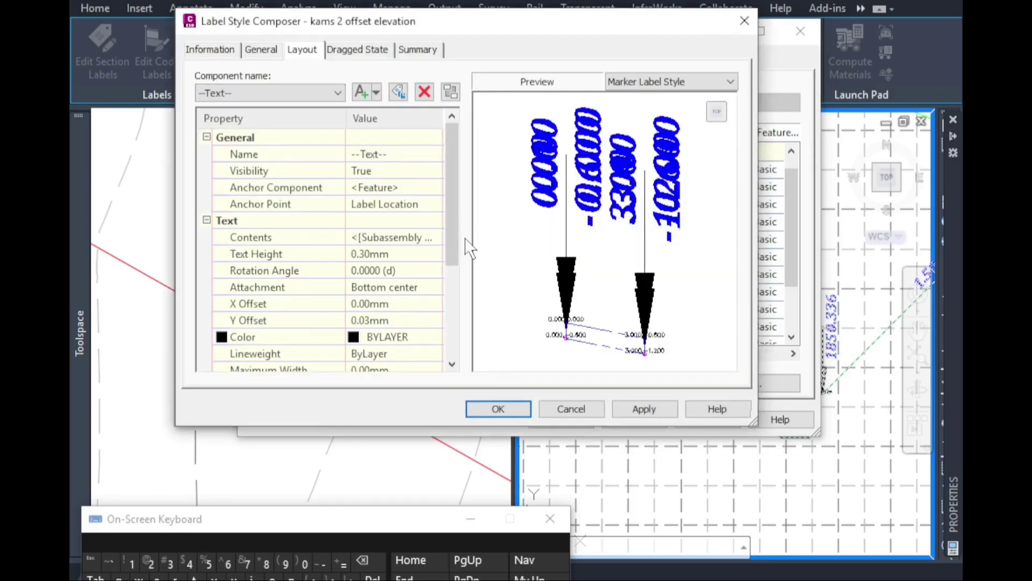
Compare the label's text components and delete the default --Text-- component from the kams 2 offset elevation style.
left_click(233, 92)
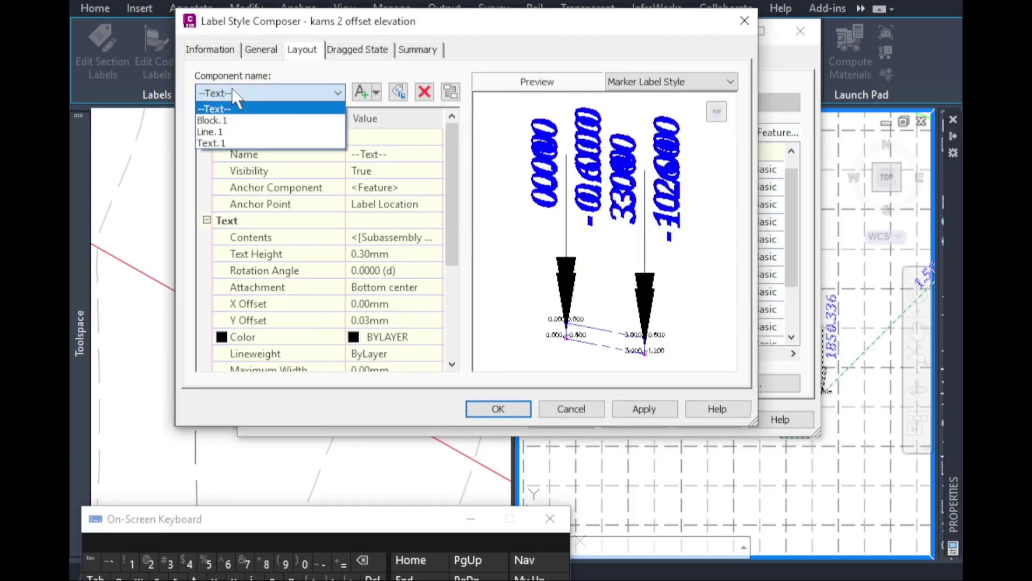
left_click(227, 139)
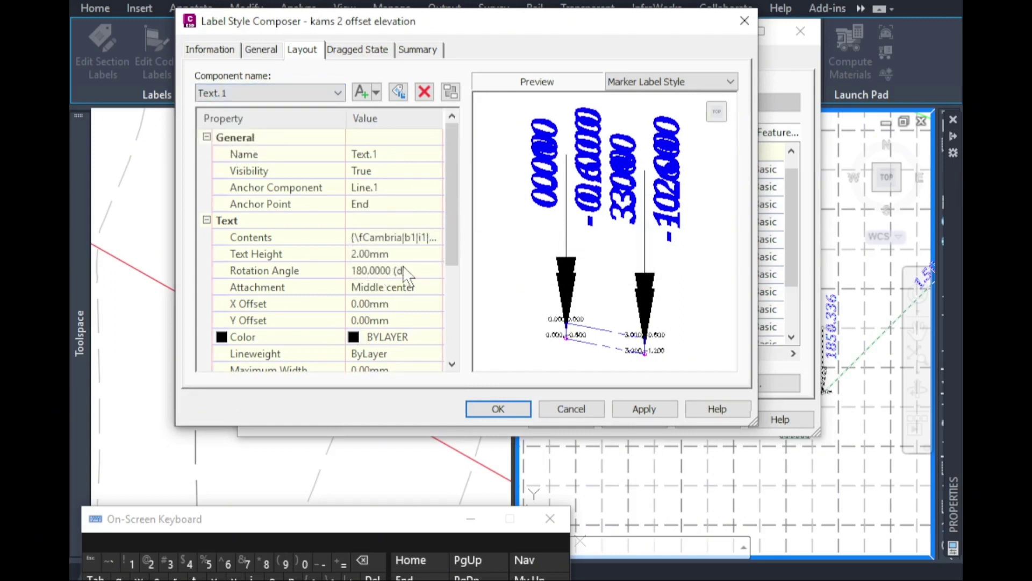
left_click(229, 95)
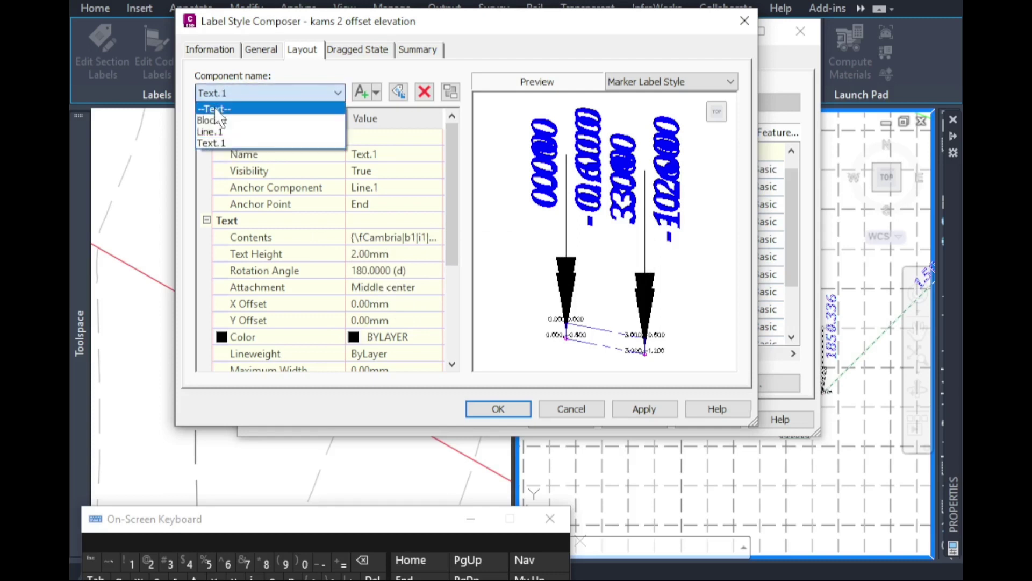
left_click(214, 106)
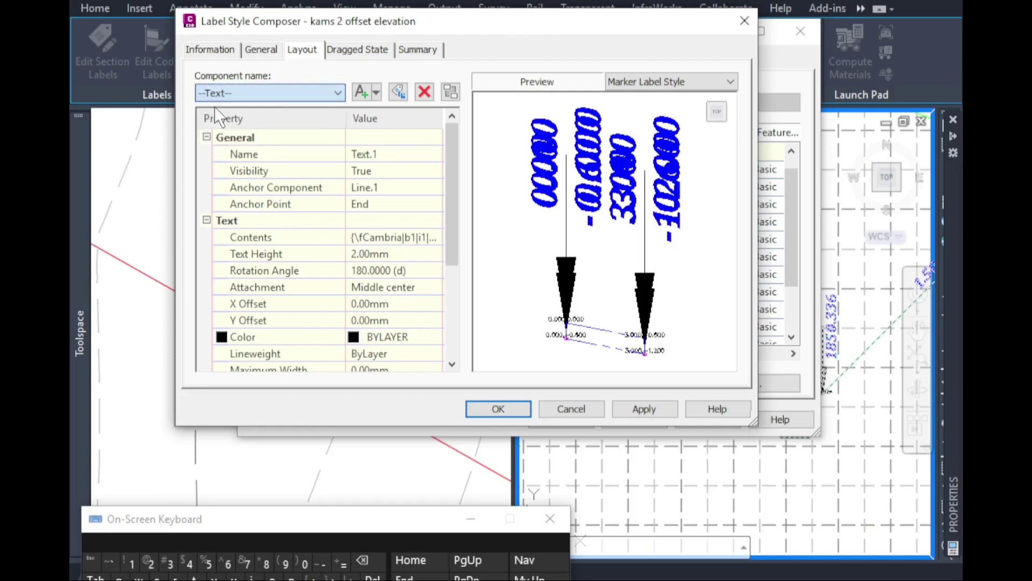
left_click(423, 94)
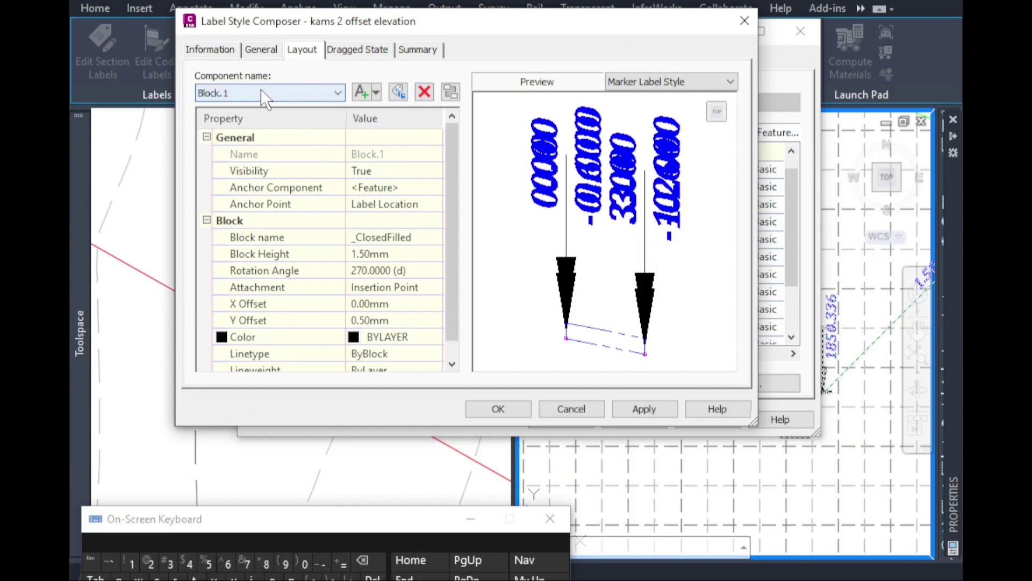
Set the block height of the Block.1 arrow component to 0.5 mm.
left_click(378, 253)
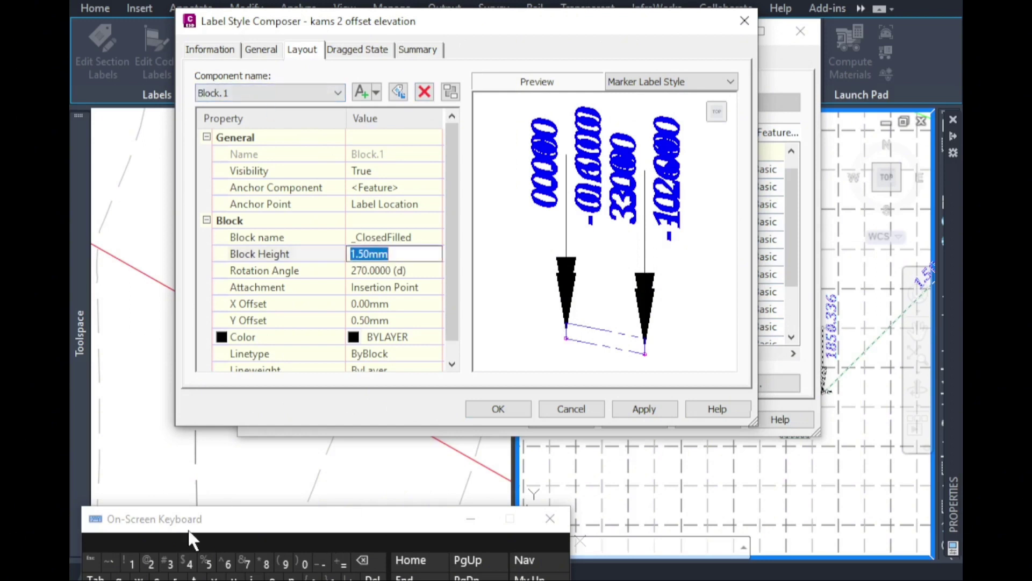
type(".")
left_click(211, 564)
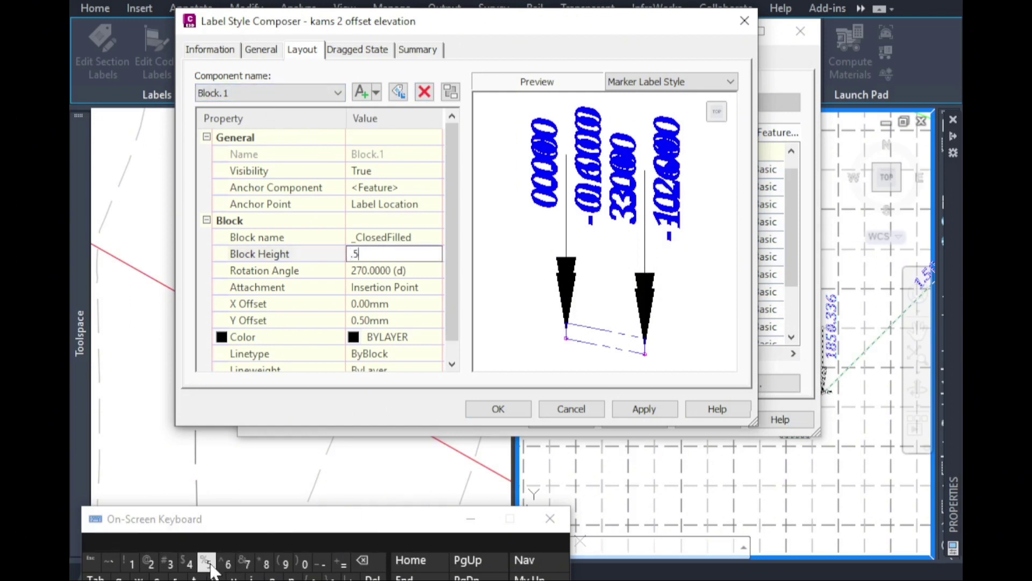
left_click(395, 269)
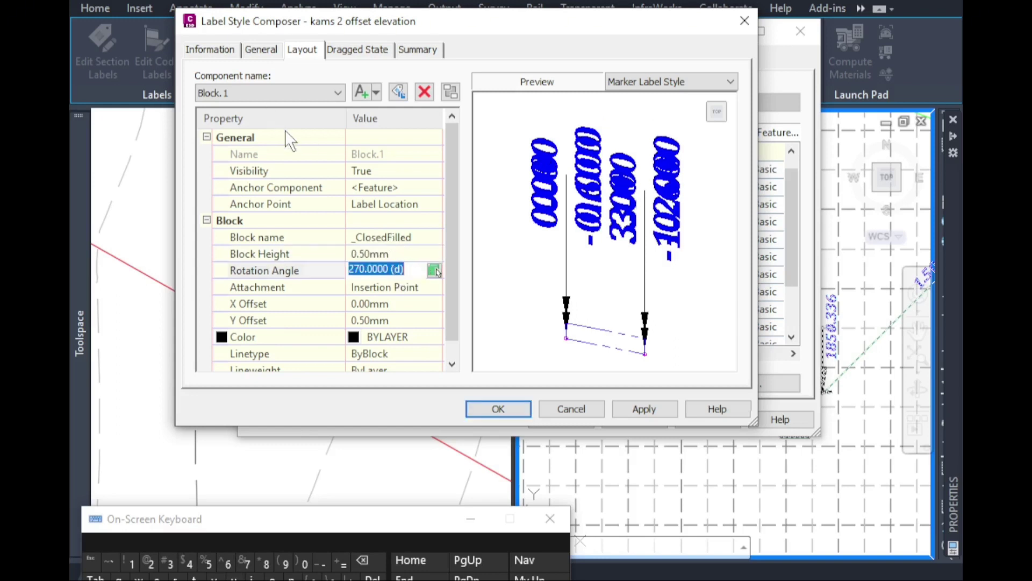
Set the text height of the Text.1 component to 1 mm.
left_click(279, 92)
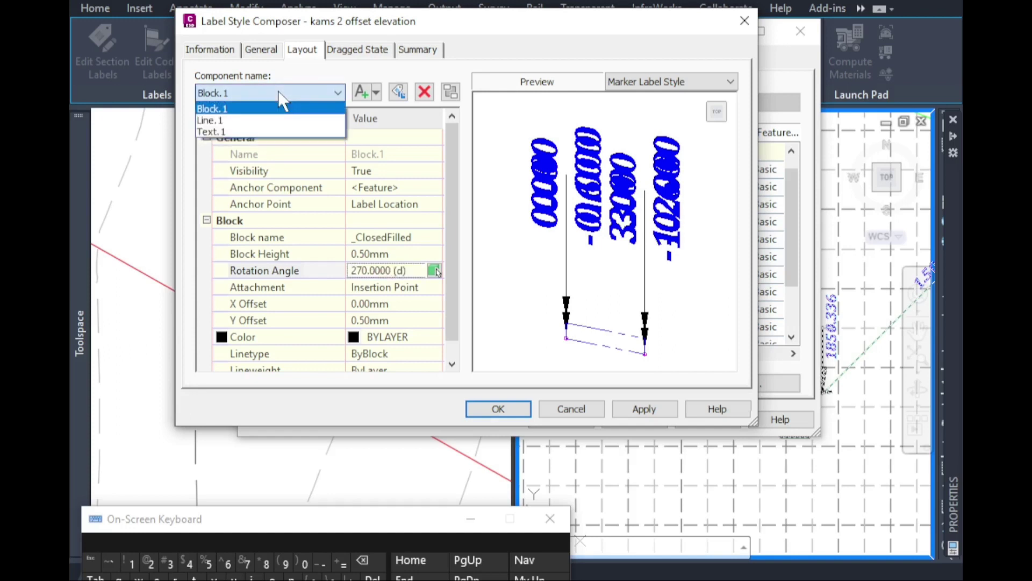
left_click(261, 131)
left_click(375, 257)
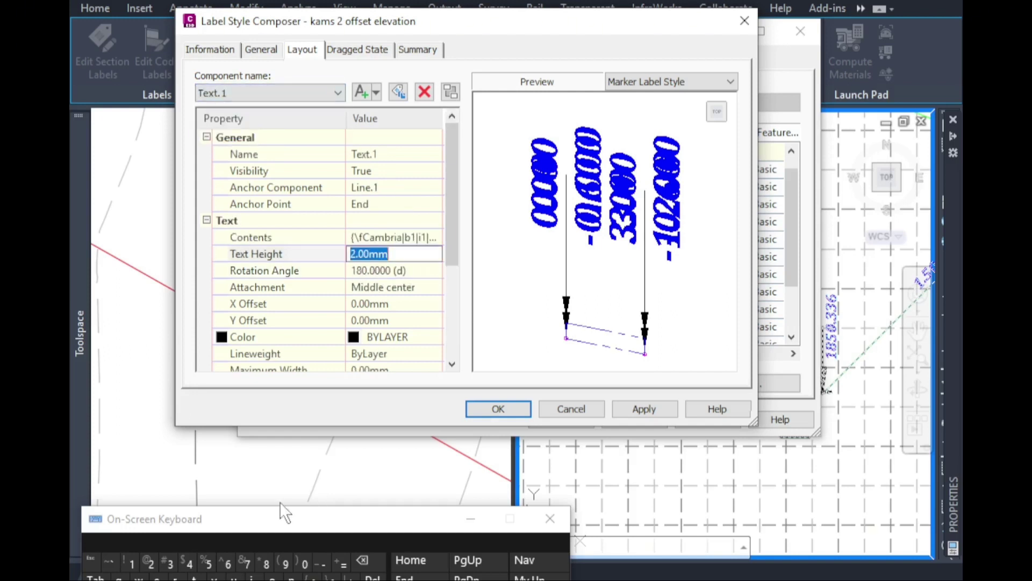
left_click(129, 562)
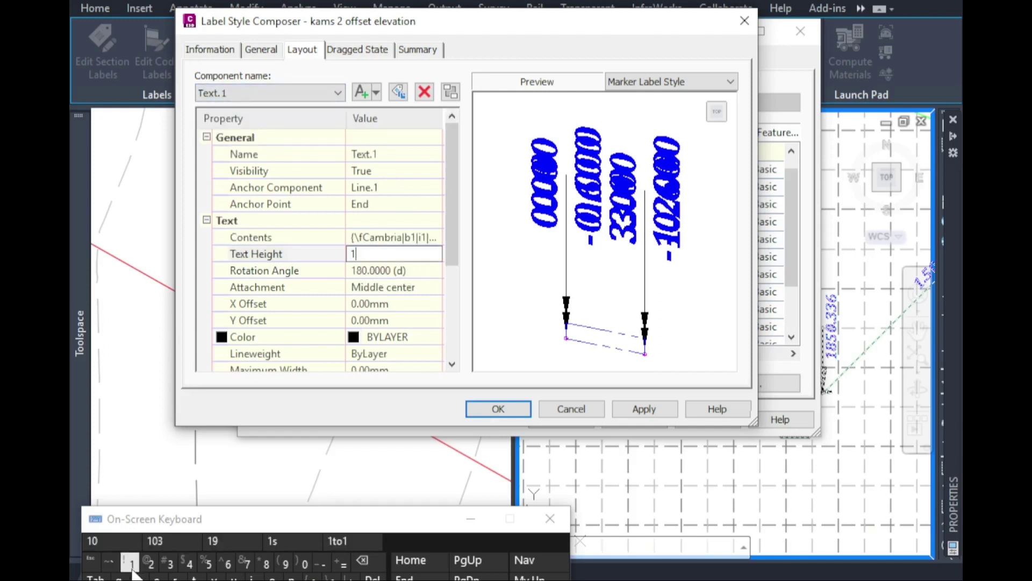
left_click(404, 274)
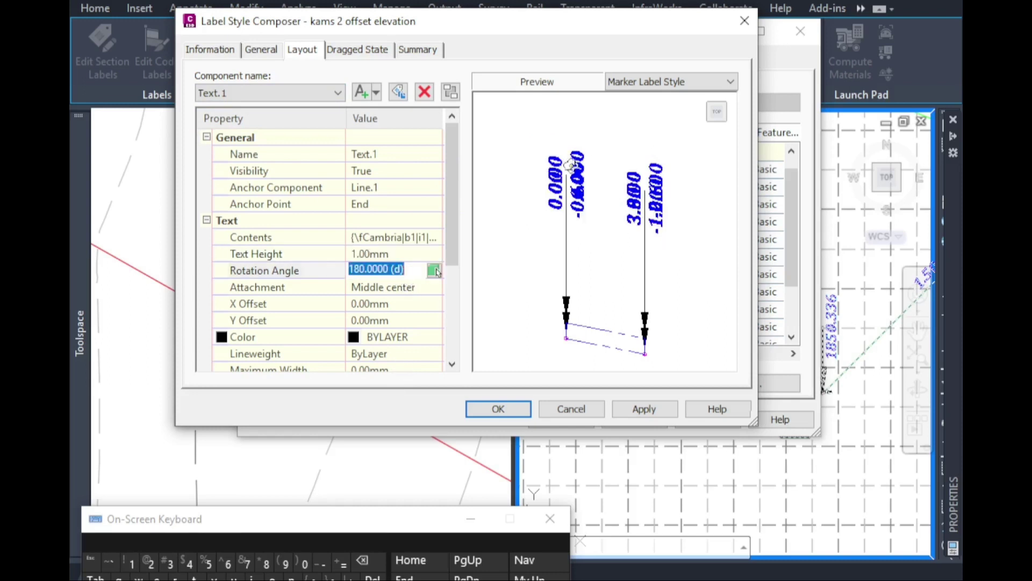
Inspect the label preview and the offset and elevation fields in the Text.1 contents, leaving the text as it is.
scroll(580, 188, "up", 3)
scroll(660, 244, "down", 3)
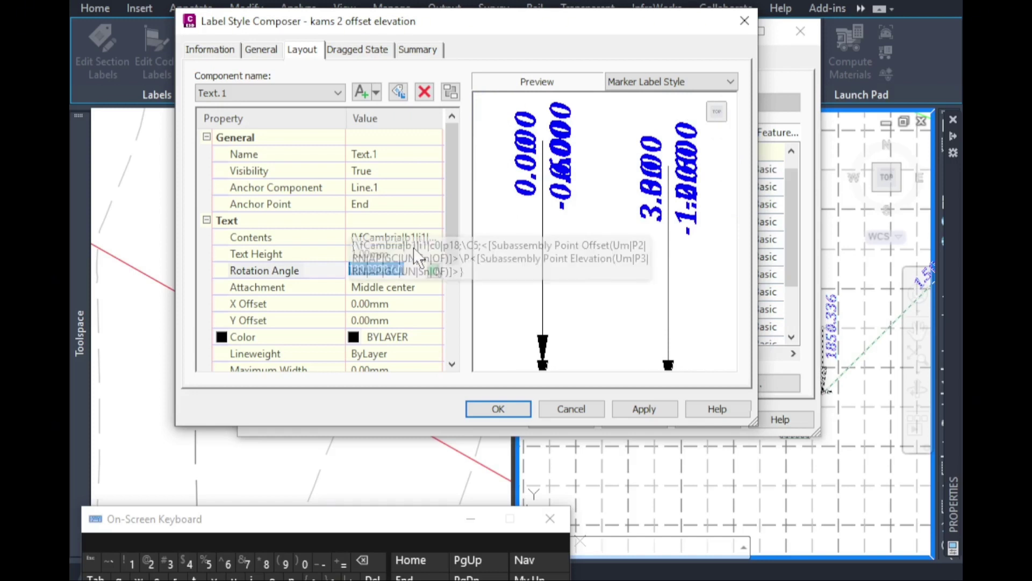
left_click(426, 237)
left_click(433, 238)
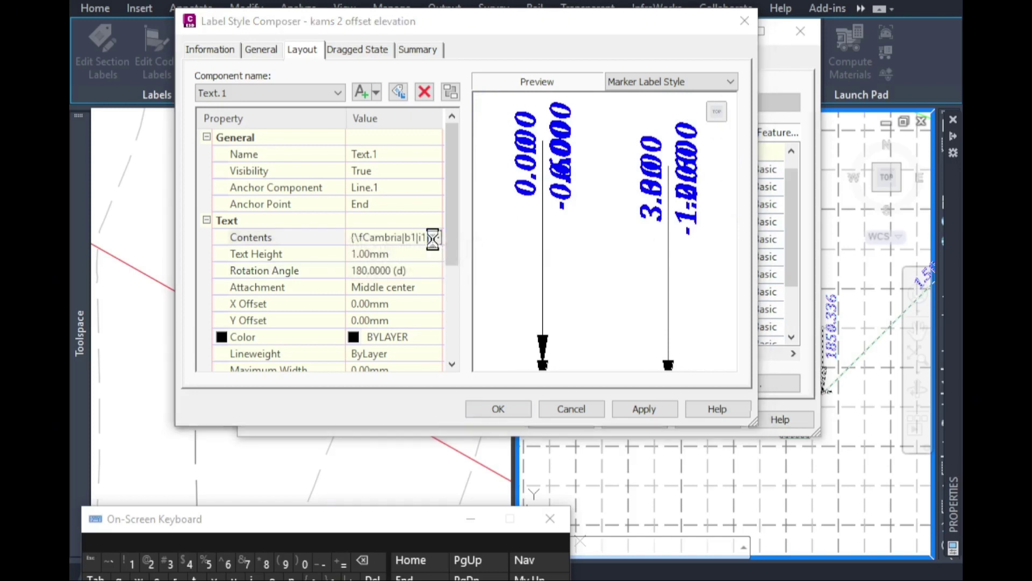
left_click_drag(726, 233, 607, 62)
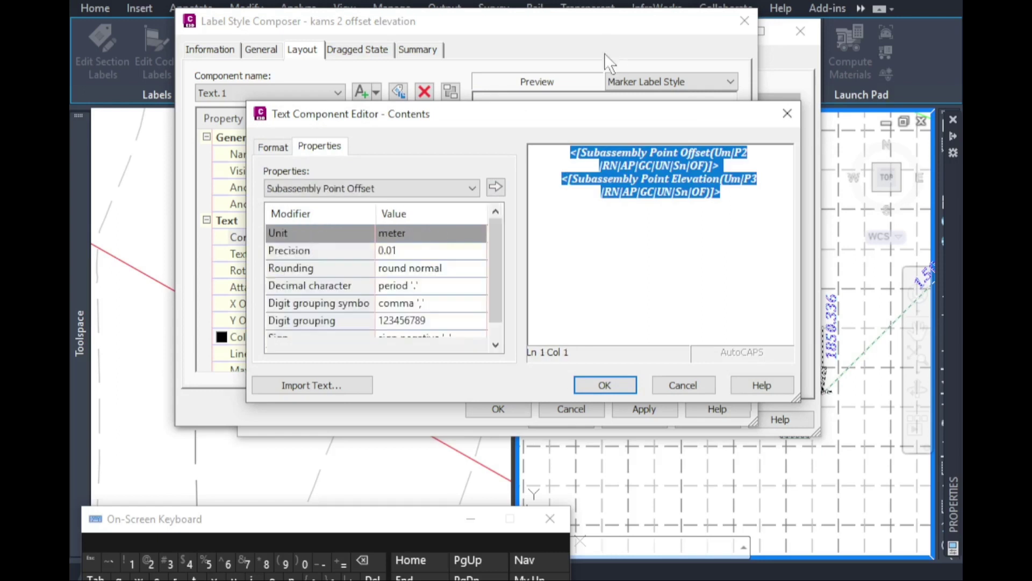
left_click(563, 157)
left_click_drag(561, 156, 584, 237)
left_click(619, 388)
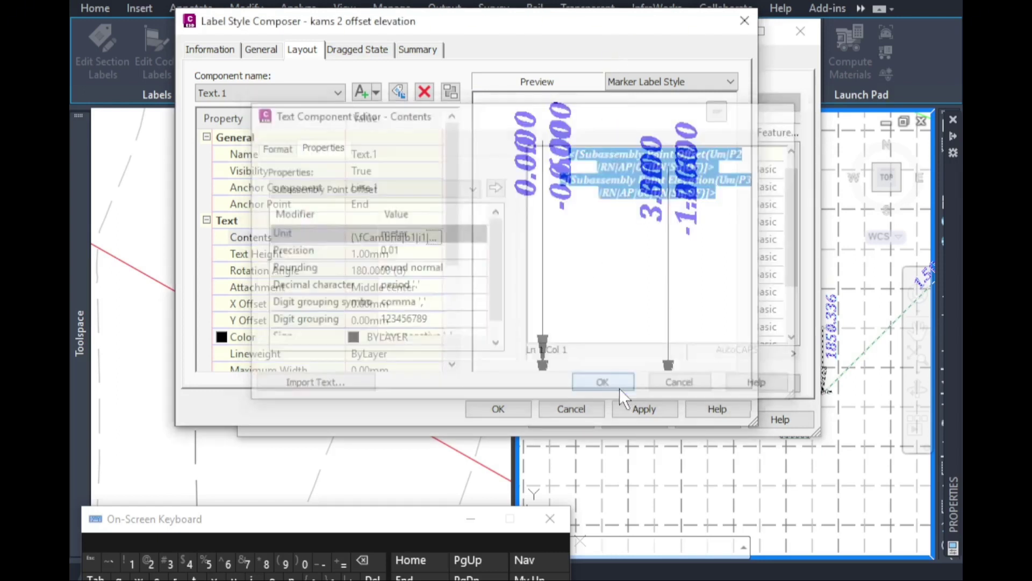
Accept the label style, code set style and corridor section properties to update the section labels.
left_click(498, 408)
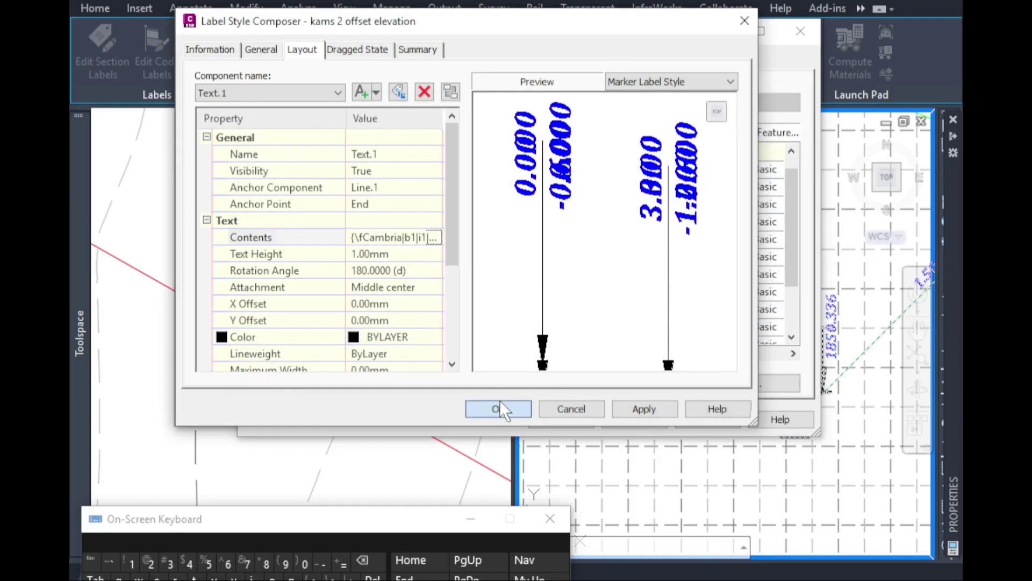
left_click(355, 181)
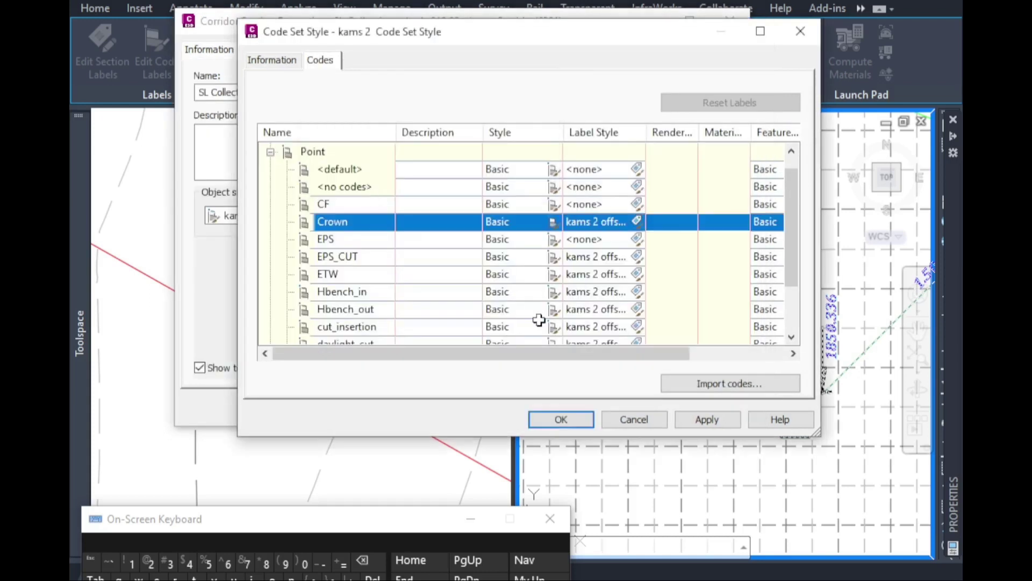
left_click(573, 414)
left_click(492, 411)
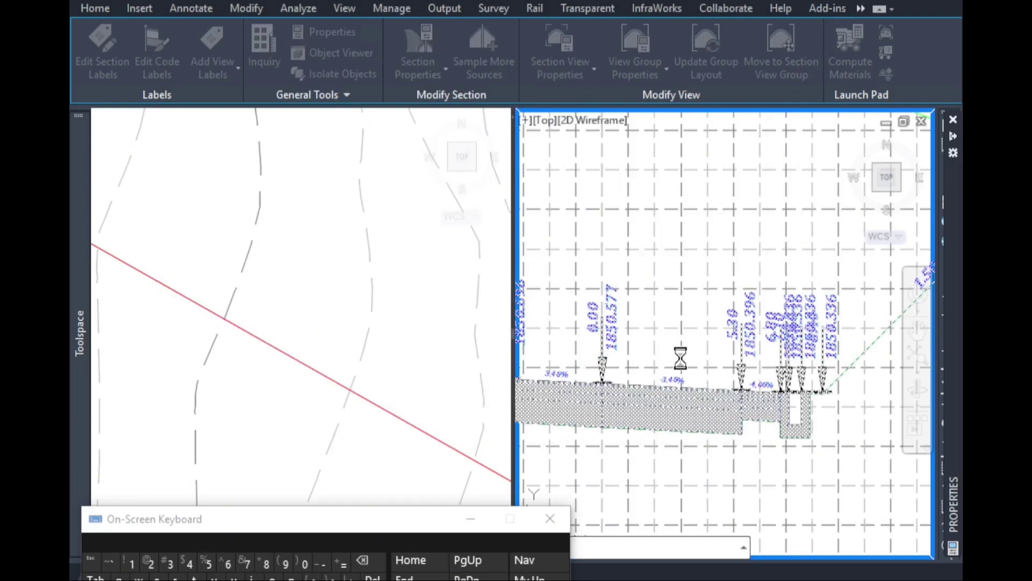
right_click(604, 351)
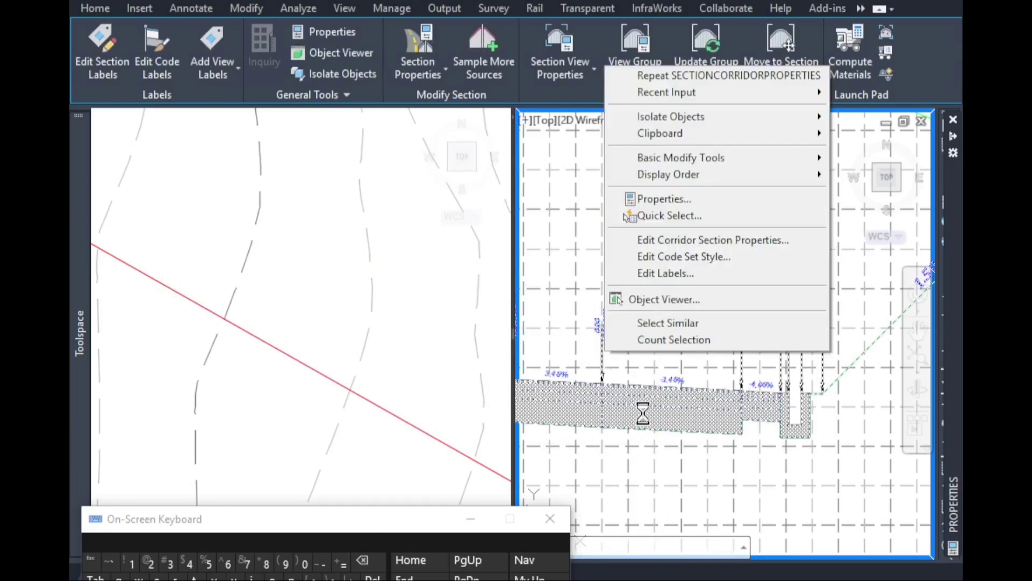
left_click(605, 450)
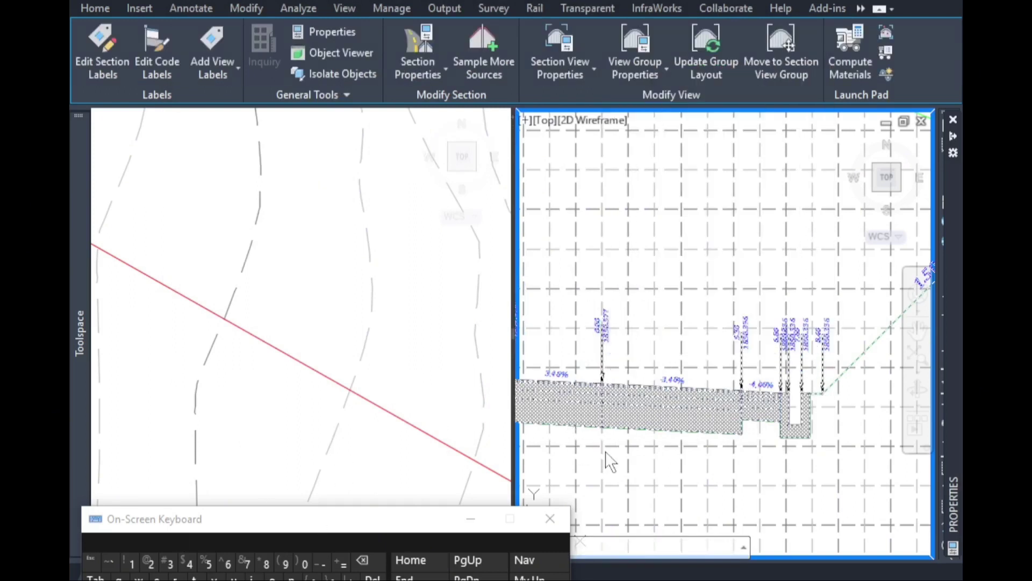
Examine the updated offset and elevation labels at the centreline, carriageway edges, drains and side slopes of the corridor section.
left_click(92, 553)
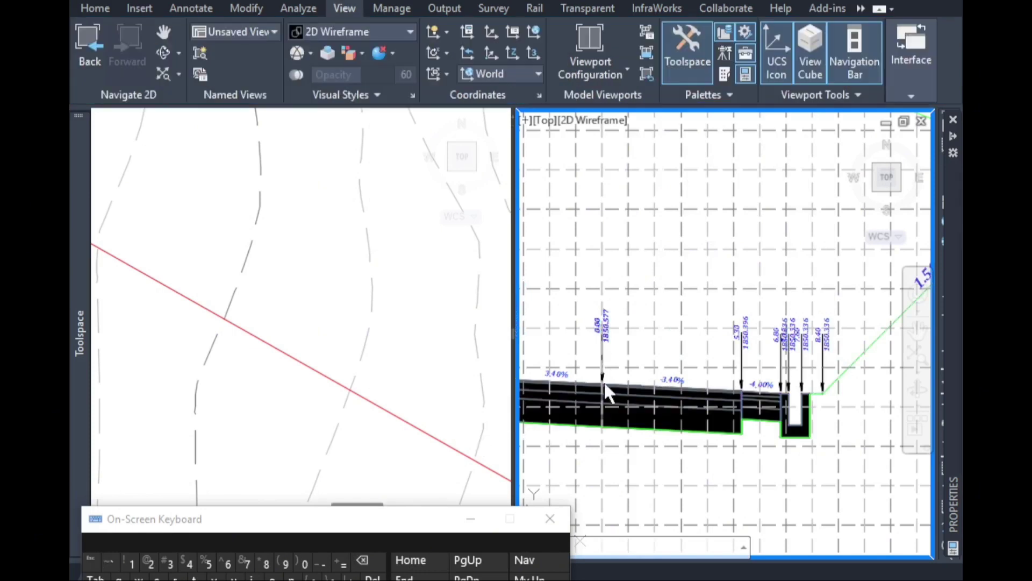
scroll(605, 381, "up", 5)
scroll(640, 355, "up", 1)
scroll(721, 362, "down", 5)
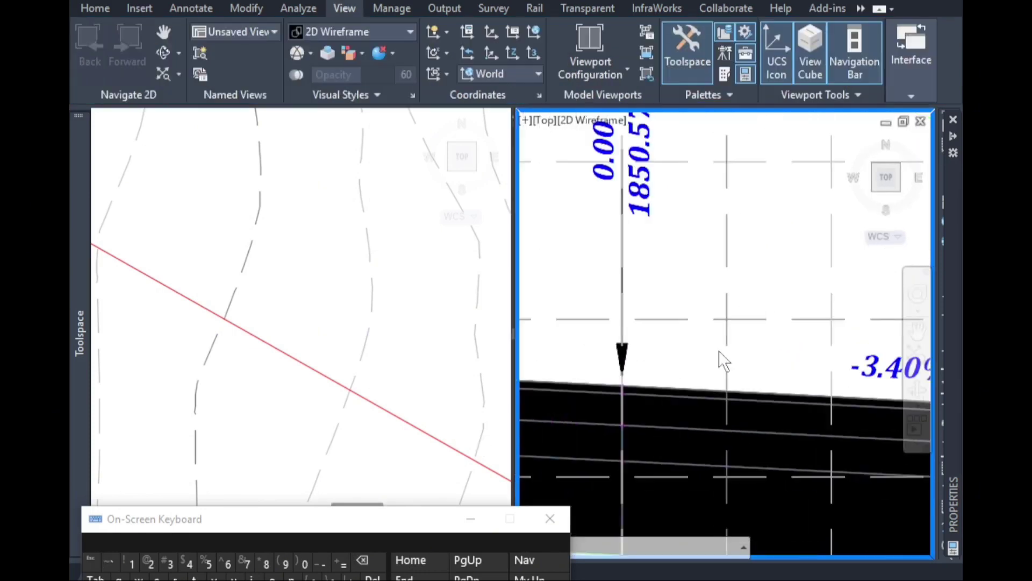
scroll(721, 443, "down", 3)
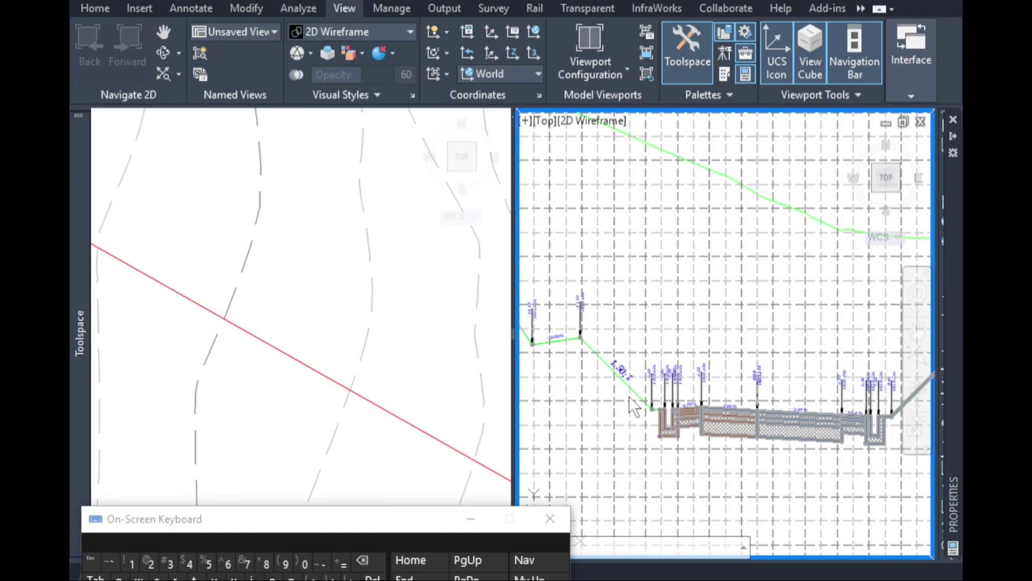
scroll(669, 395, "up", 4)
scroll(672, 384, "down", 3)
scroll(624, 366, "up", 6)
scroll(718, 457, "down", 3)
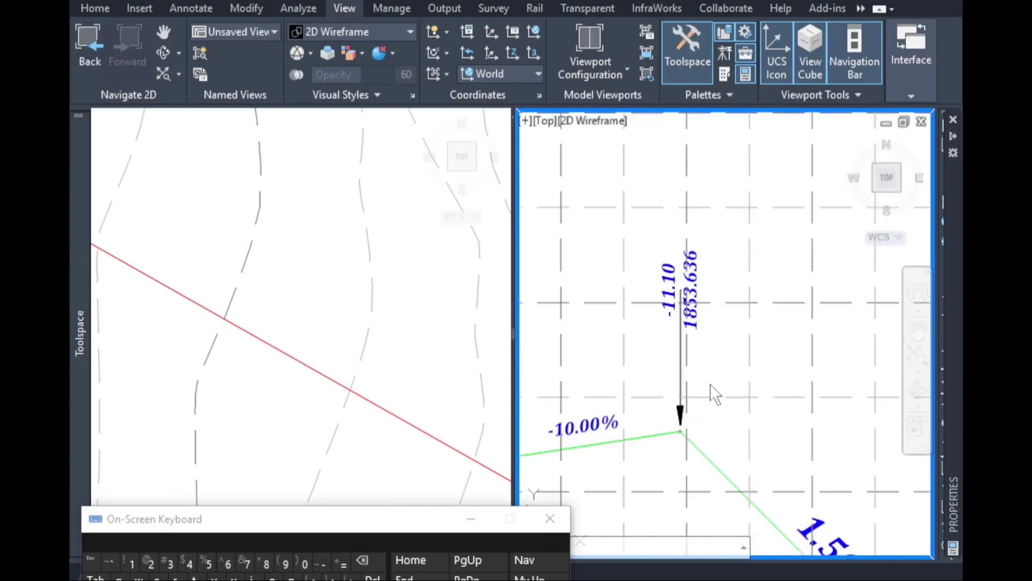
scroll(704, 355, "up", 2)
scroll(705, 336, "down", 4)
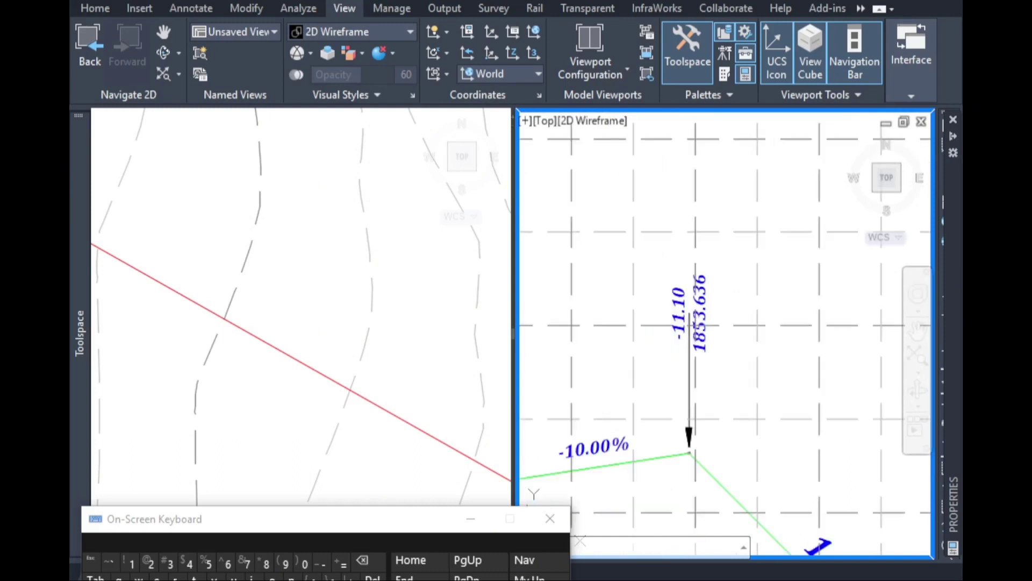
scroll(686, 333, "up", 5)
scroll(675, 288, "down", 3)
scroll(617, 313, "up", 4)
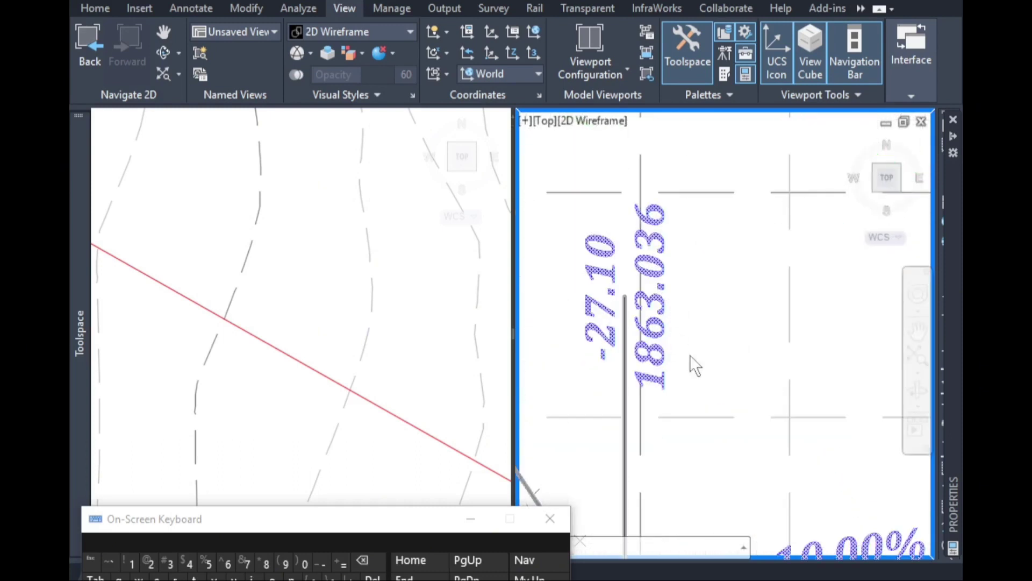
scroll(692, 364, "down", 4)
scroll(624, 368, "up", 4)
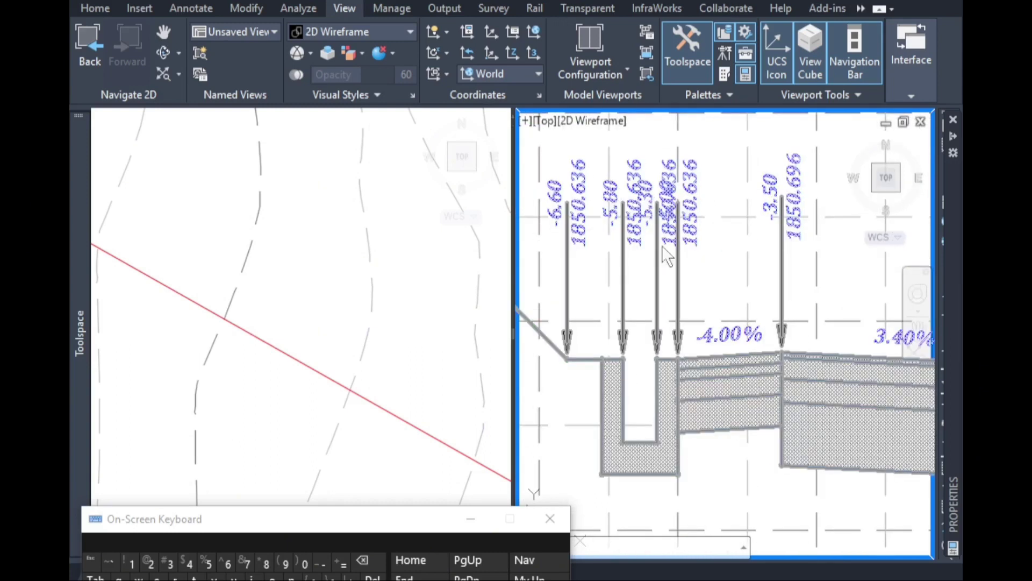
Open the label settings of the corridor section, set the label type to Corridor Points and check the available label styles.
left_click(700, 394)
right_click(683, 372)
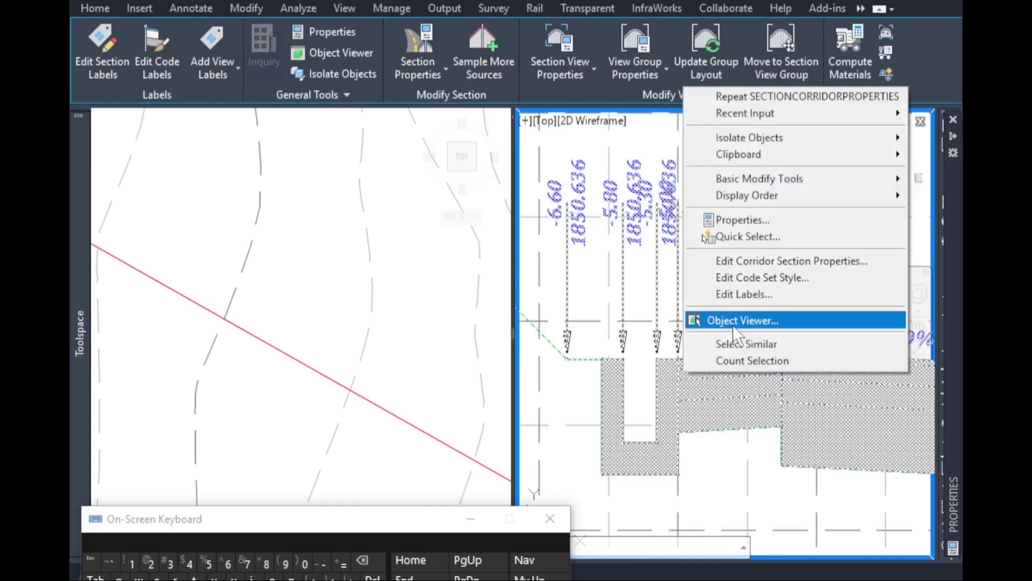
left_click(744, 294)
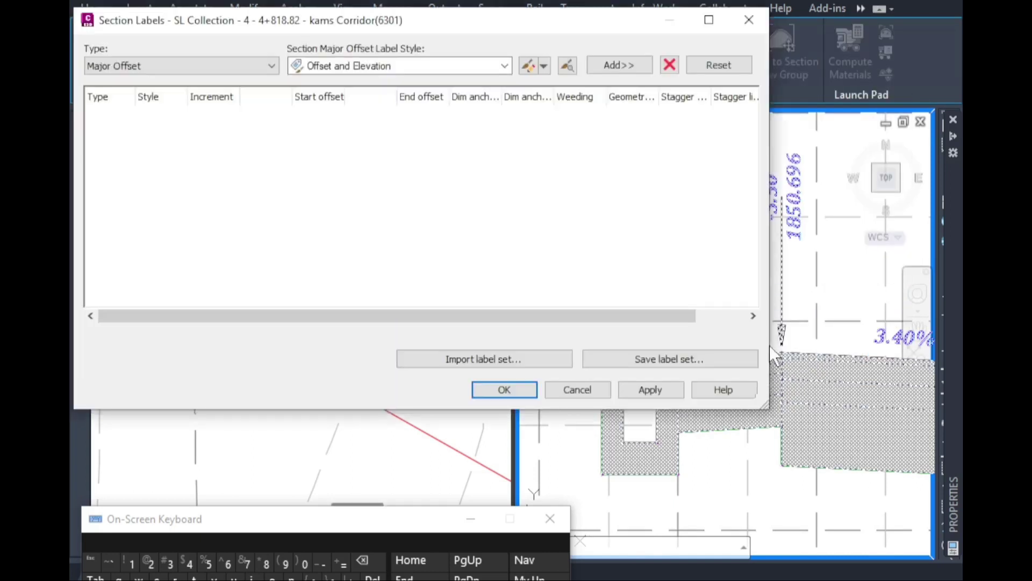
left_click(334, 69)
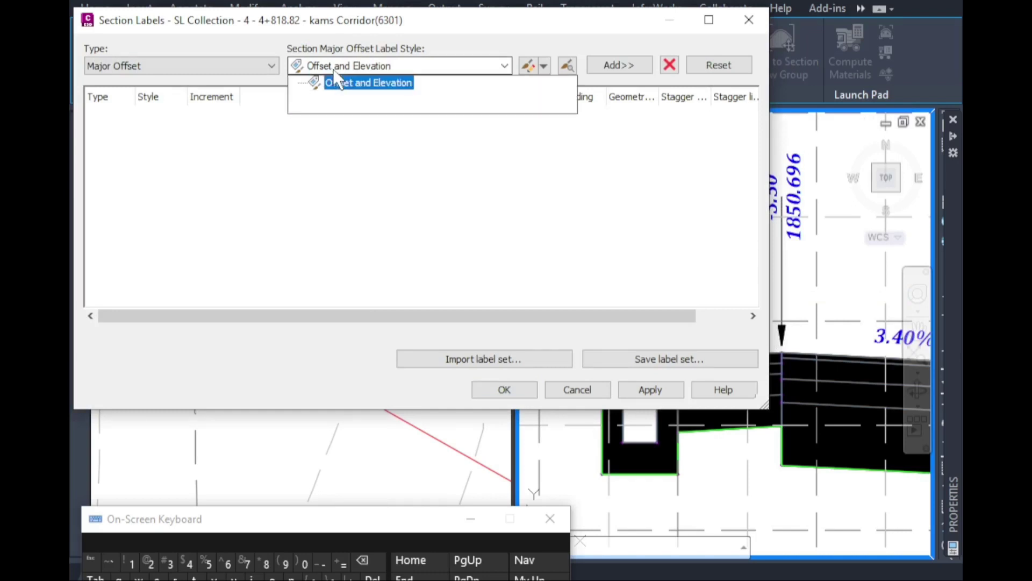
left_click(333, 68)
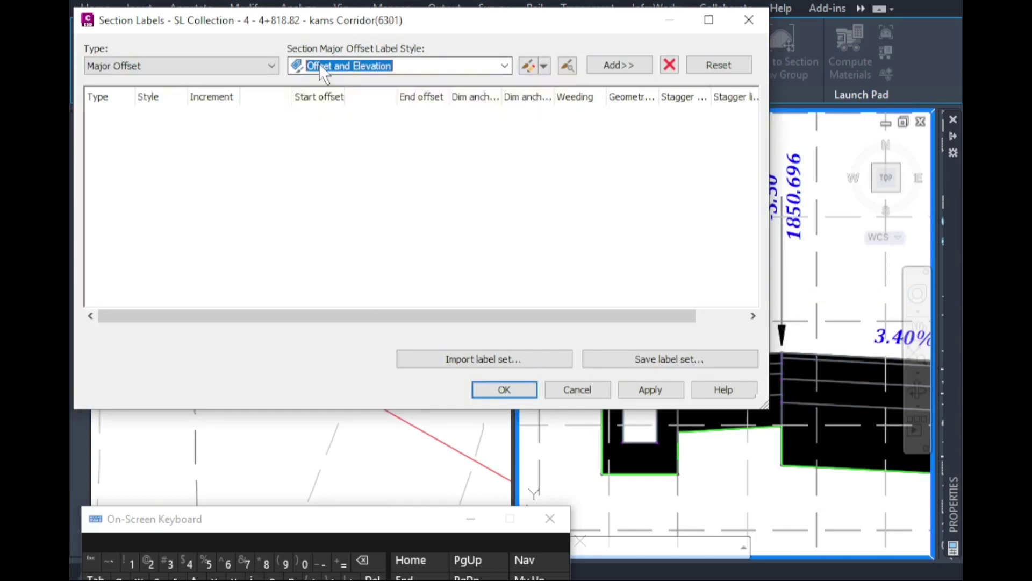
left_click(243, 67)
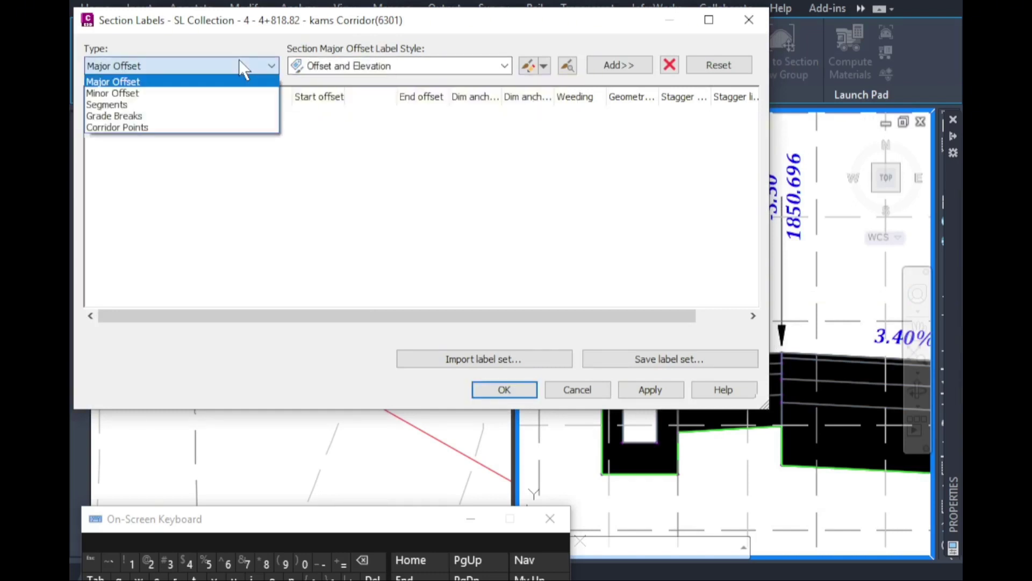
left_click(153, 128)
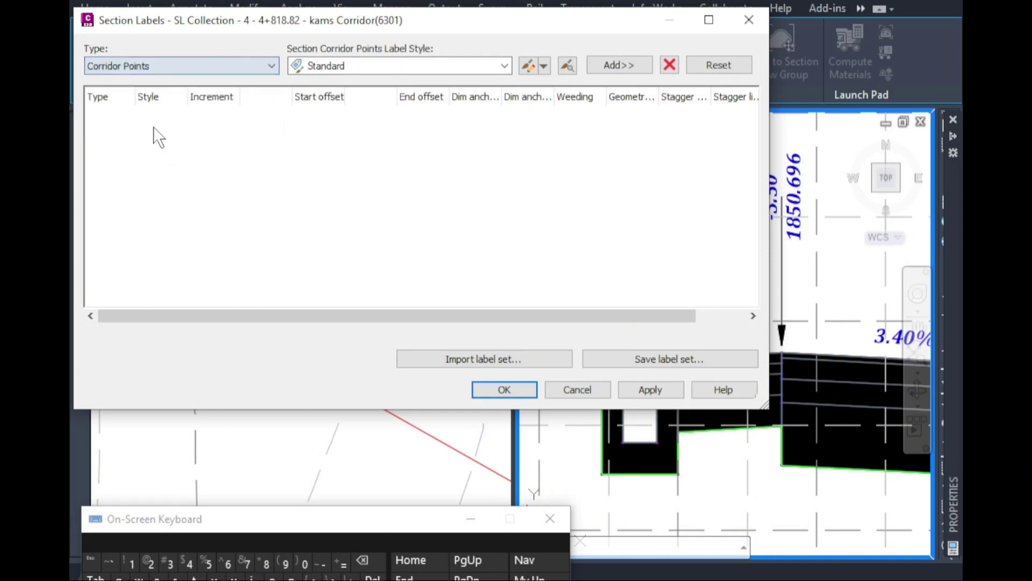
left_click(363, 62)
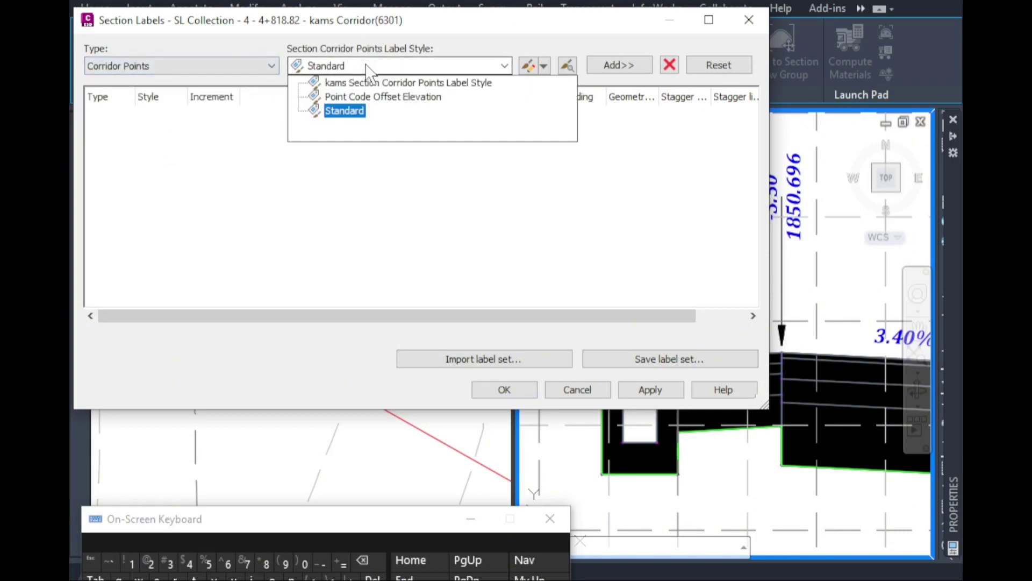
left_click(399, 69)
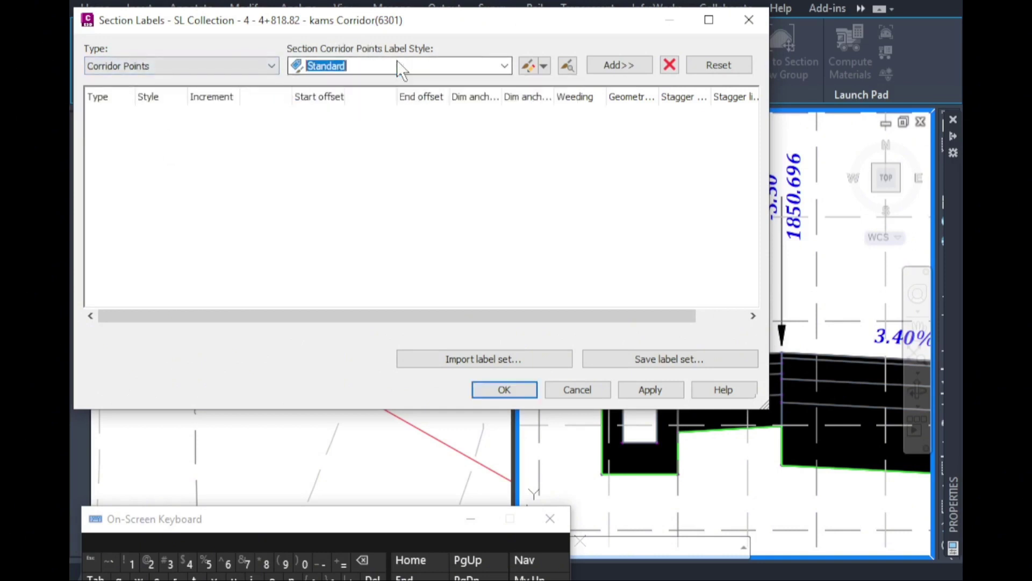
Create a new corridor points label style named "kams alternative Section Corridor Points Label Style".
left_click(543, 67)
left_click(559, 87)
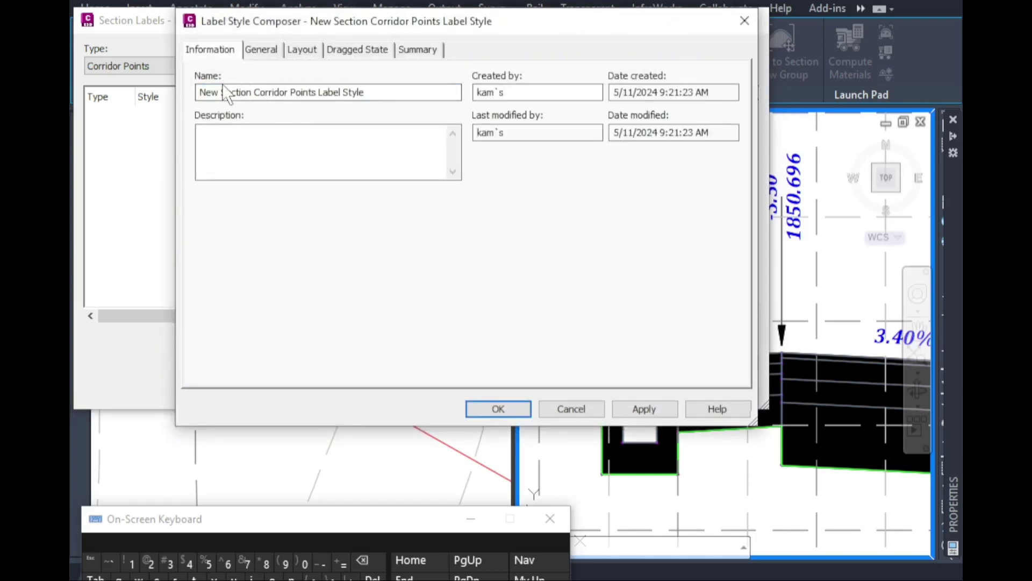
left_click_drag(220, 92, 185, 90)
type("k")
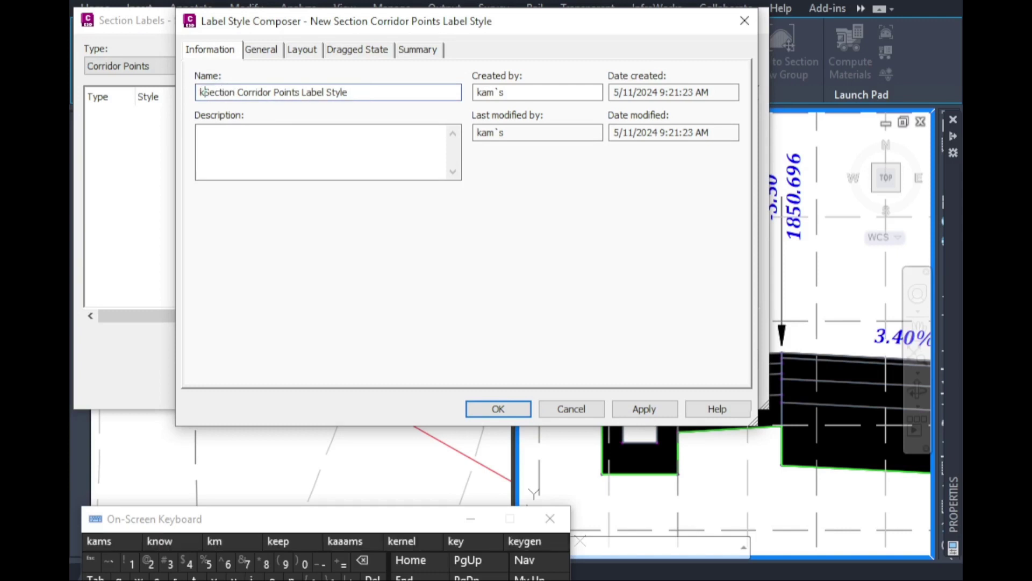
type("a")
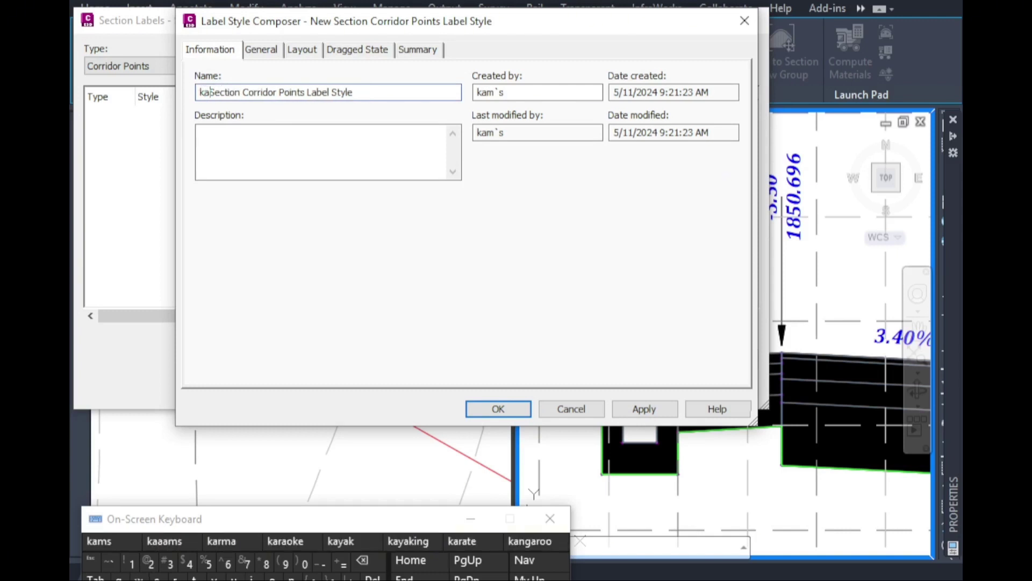
type("ms ")
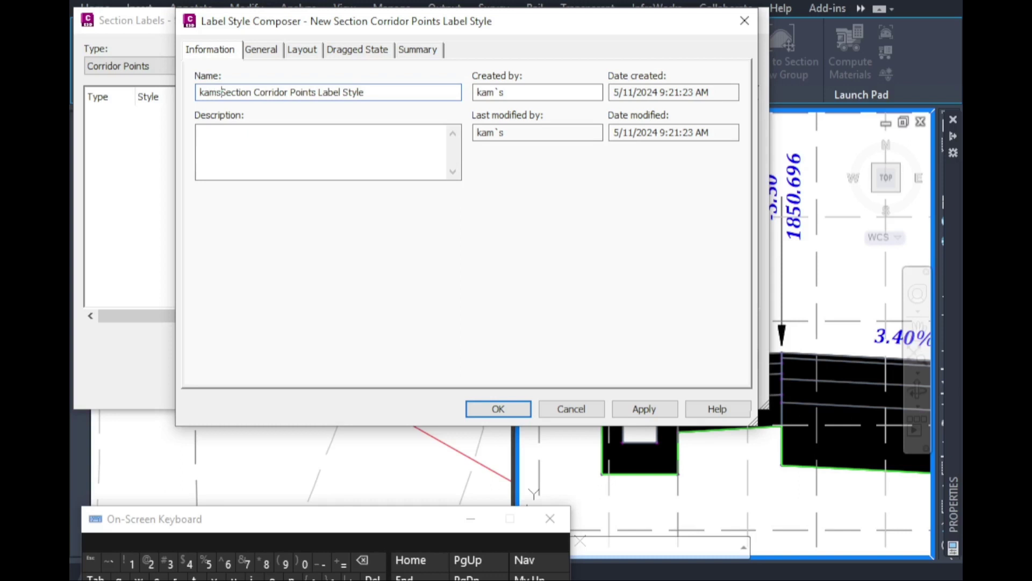
type("a")
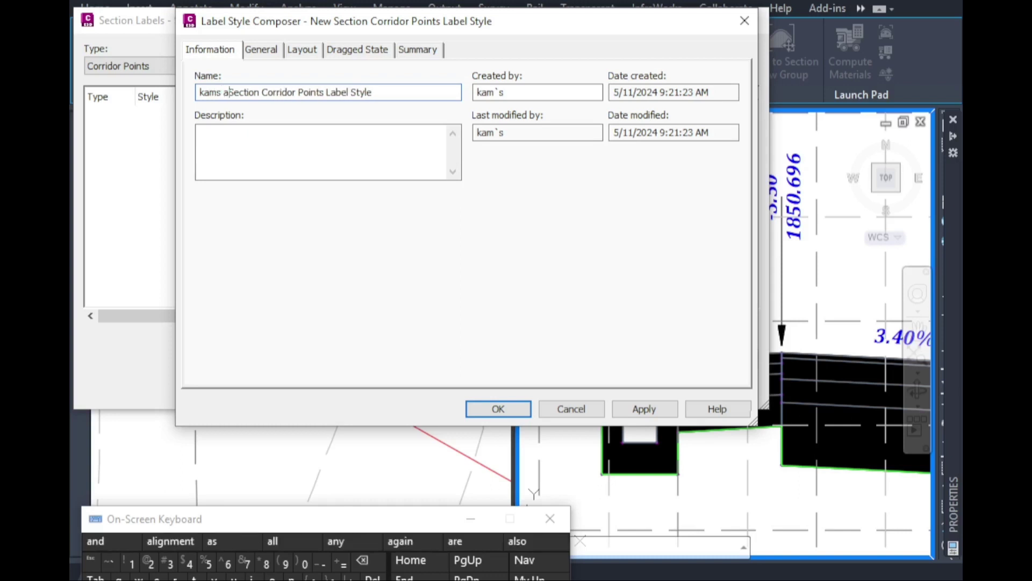
type("l")
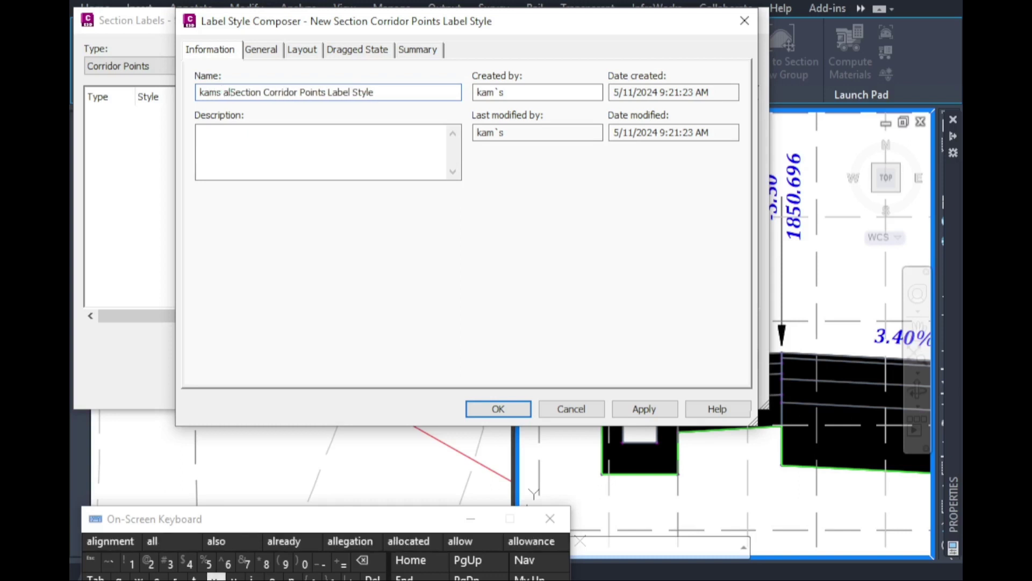
type("ter")
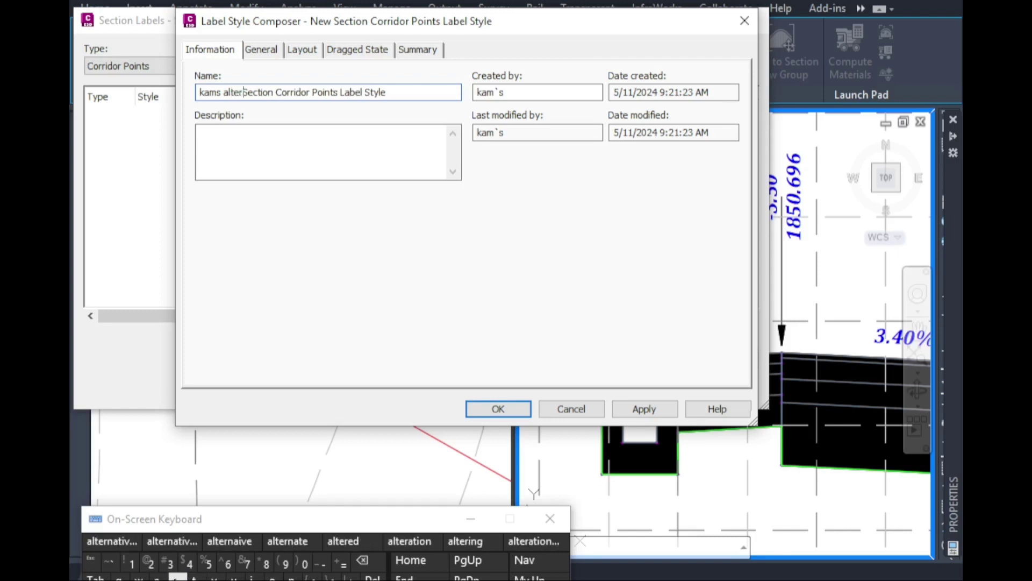
left_click(112, 541)
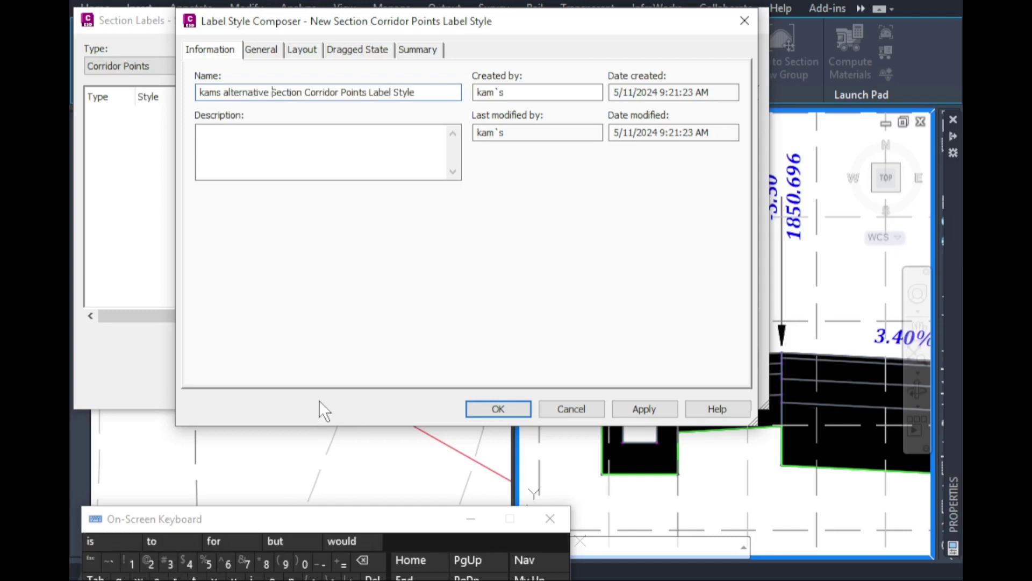
Set the fixed length of the label style's line component to 10 mm, keeping its angle and start point offsets.
left_click(301, 51)
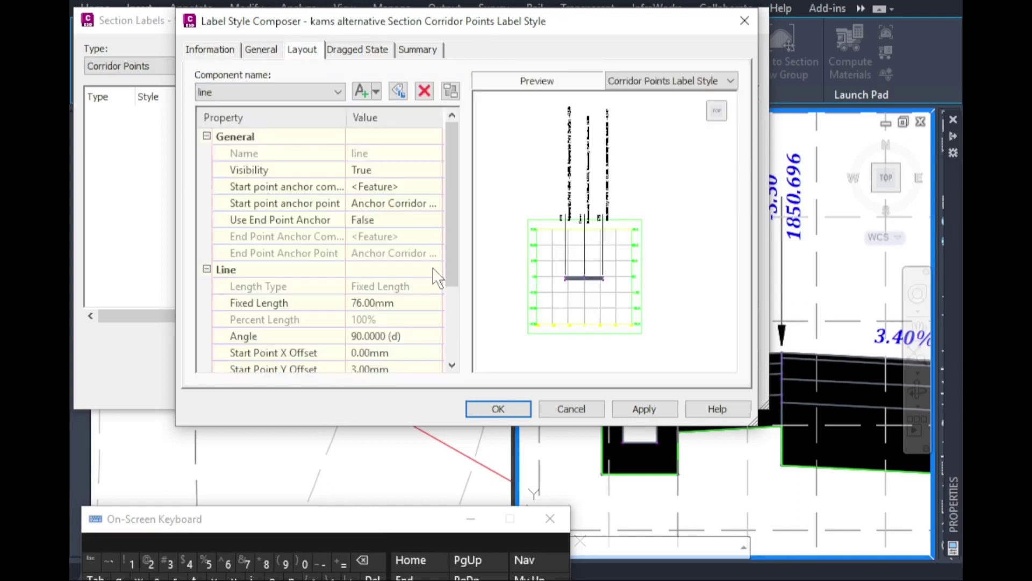
left_click(276, 90)
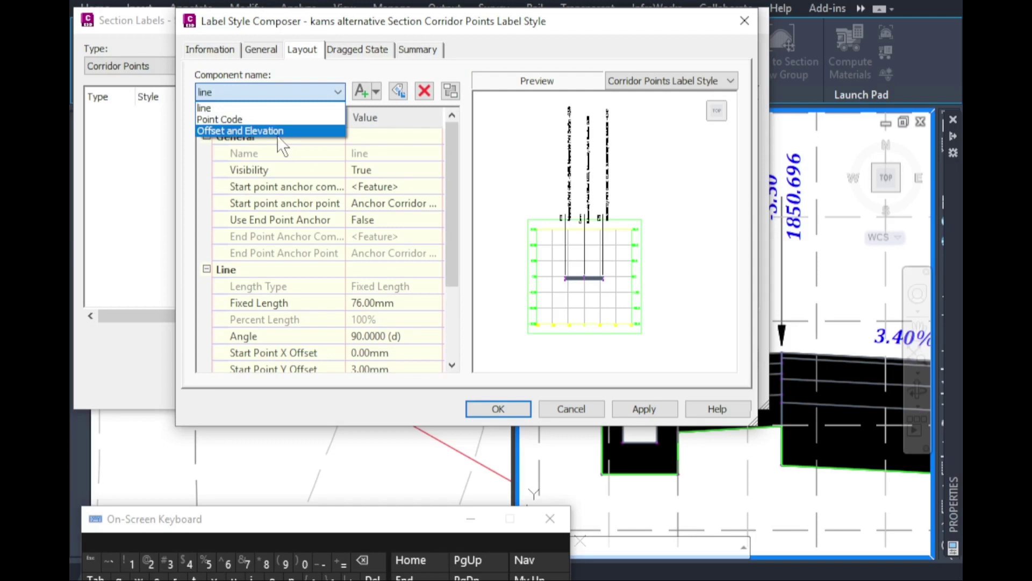
left_click(254, 108)
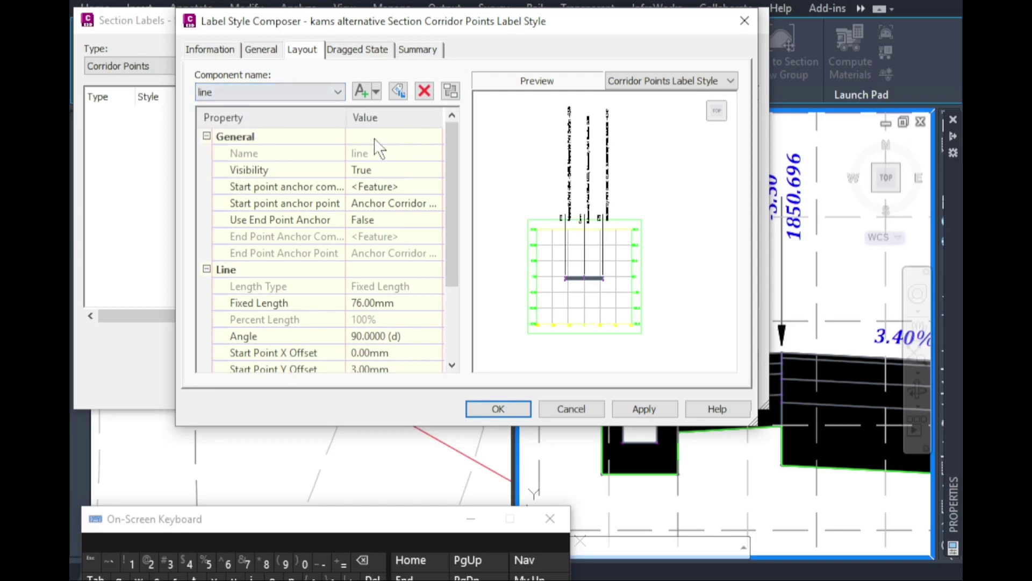
left_click(372, 303)
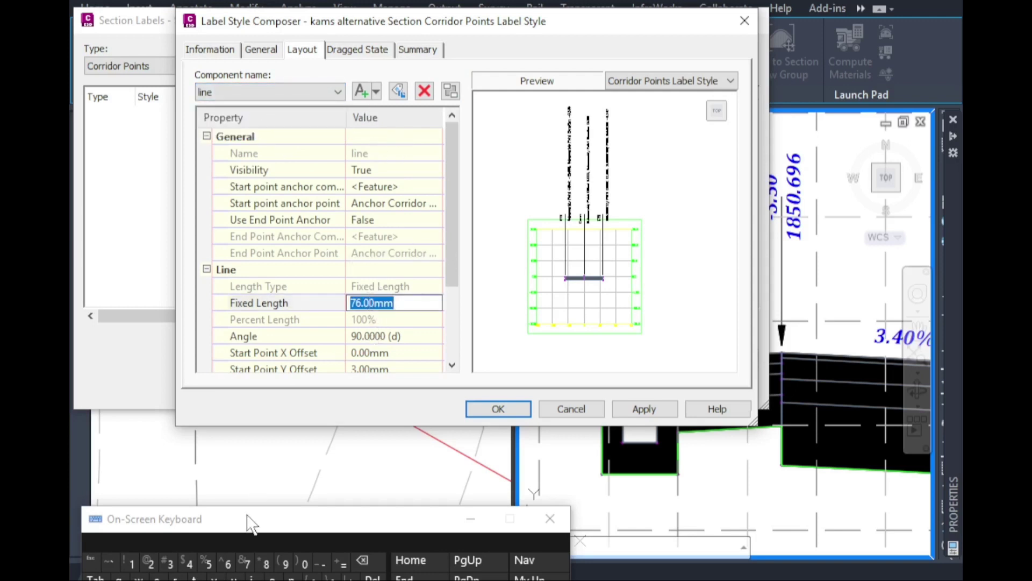
left_click(132, 562)
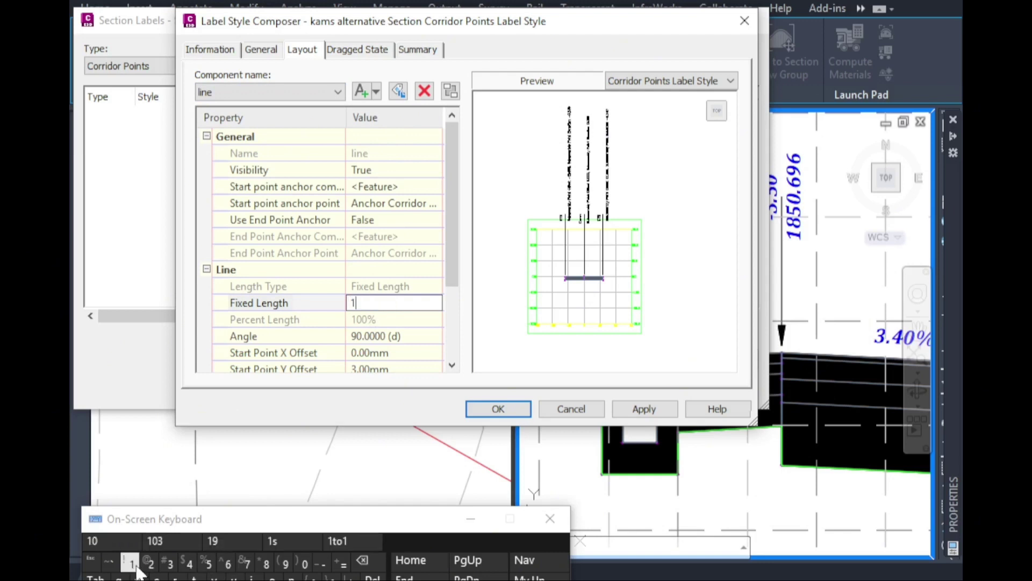
left_click(303, 566)
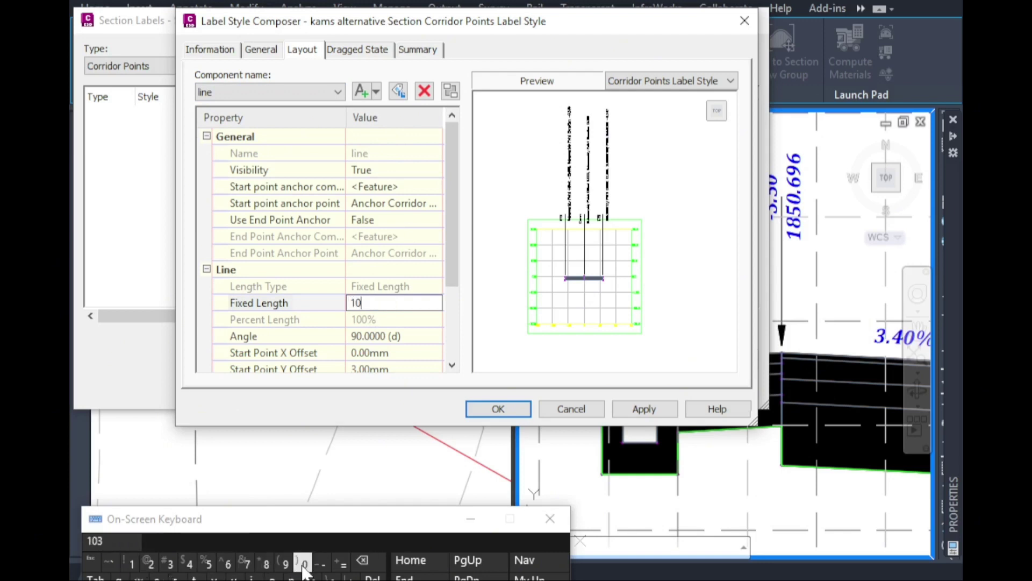
left_click(400, 337)
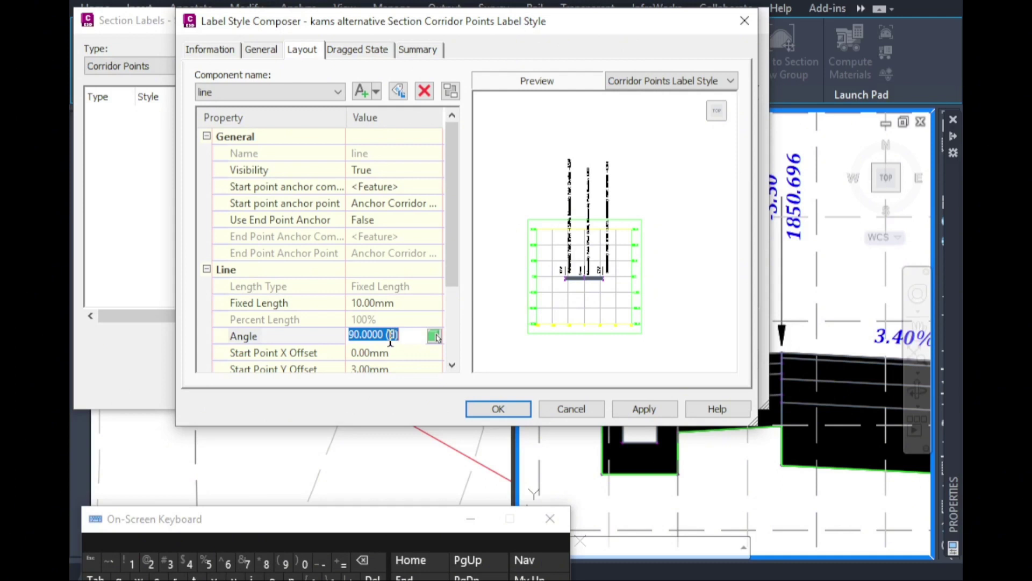
scroll(398, 346, "down", 1)
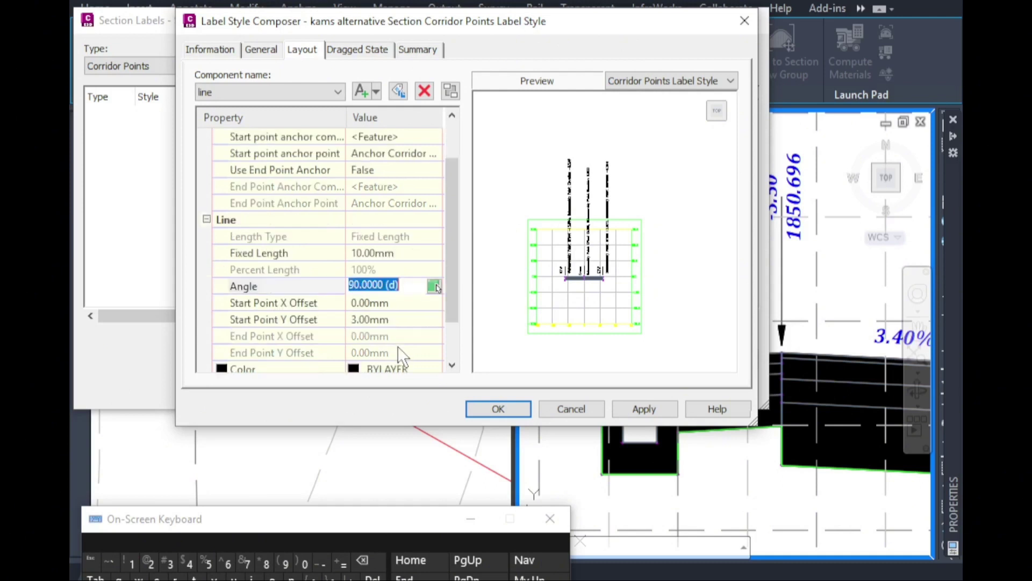
left_click(386, 319)
Add a block component to the label style and assign the _ClosedFilled block to it.
left_click(375, 92)
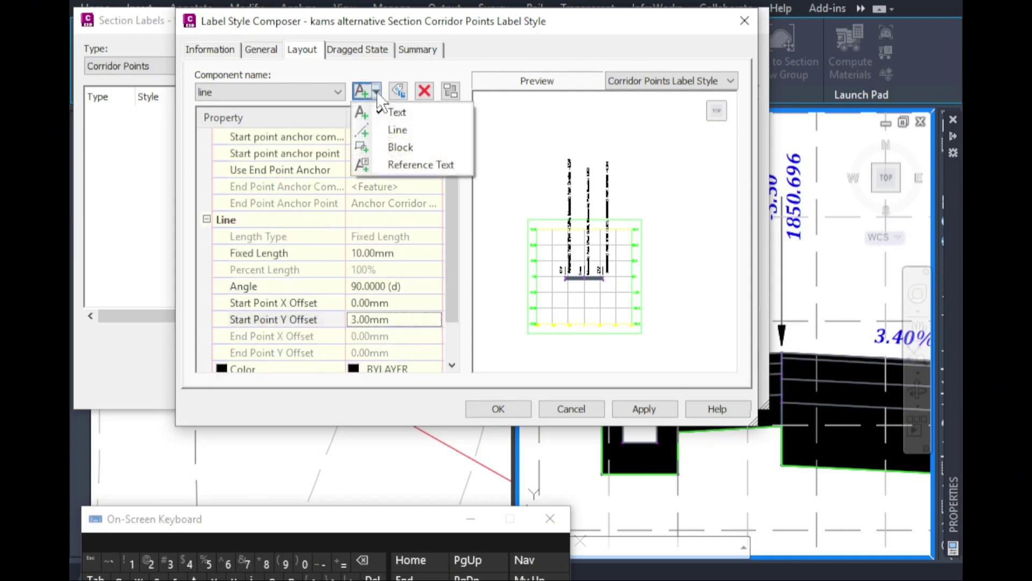
left_click(398, 148)
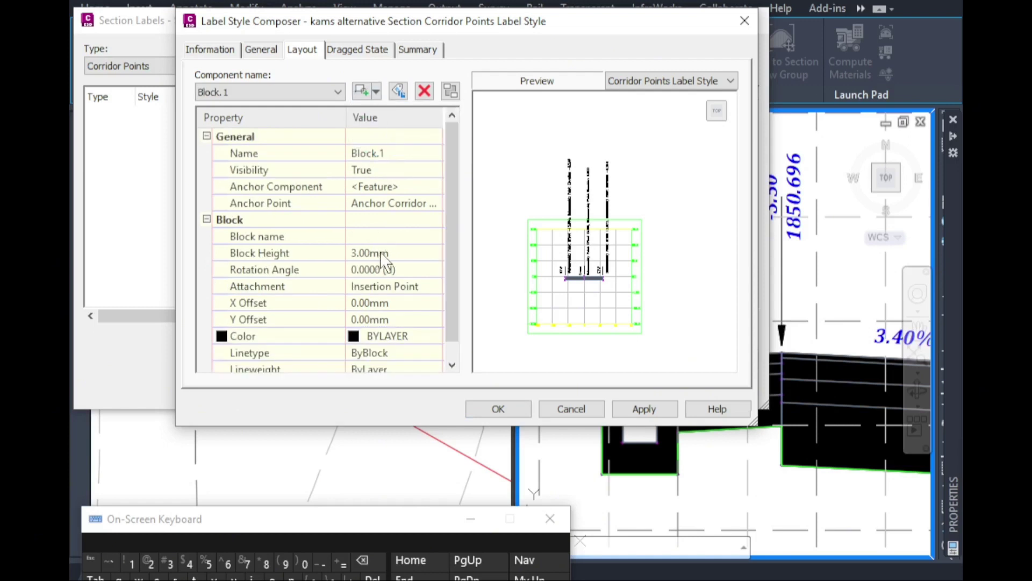
left_click(389, 234)
left_click(436, 235)
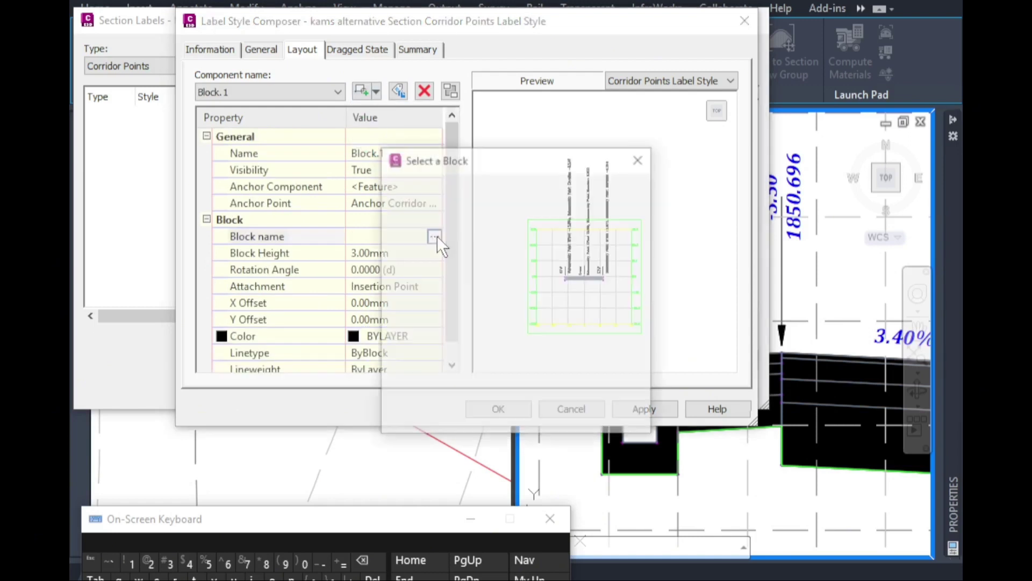
left_click(417, 214)
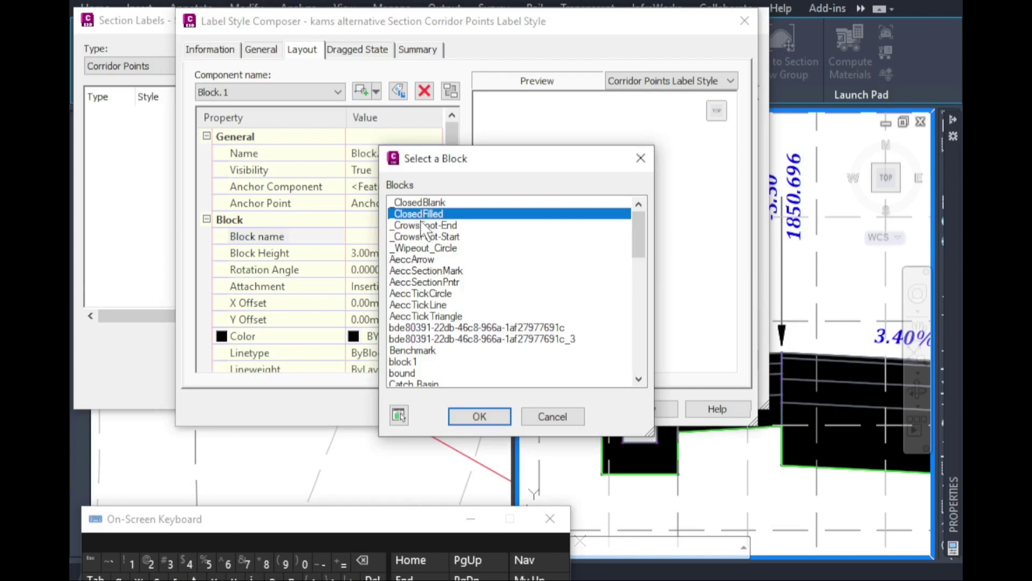
left_click(482, 415)
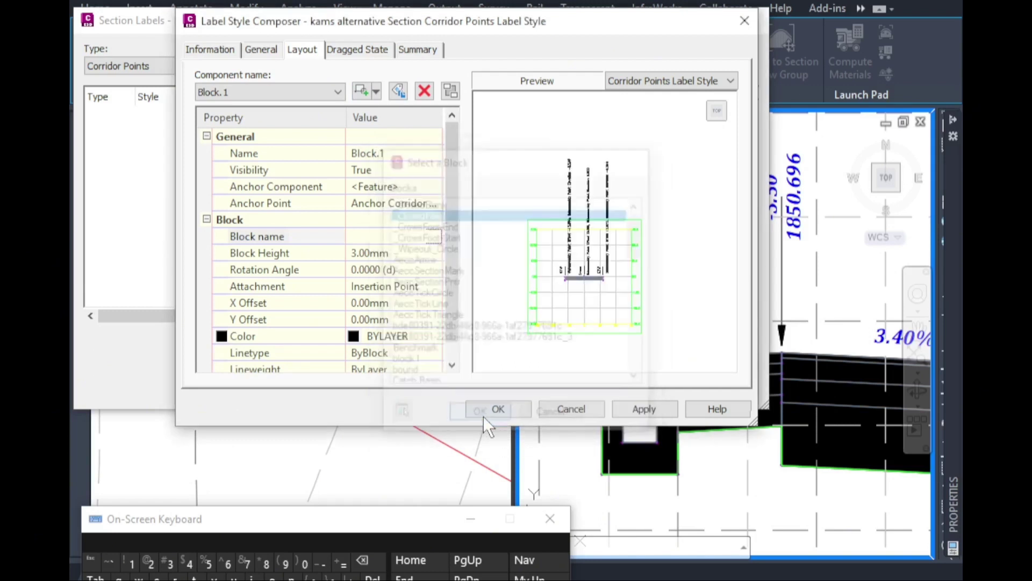
Set the arrow block's height to 0.5 mm and its rotation angle to 270 degrees.
left_click(382, 251)
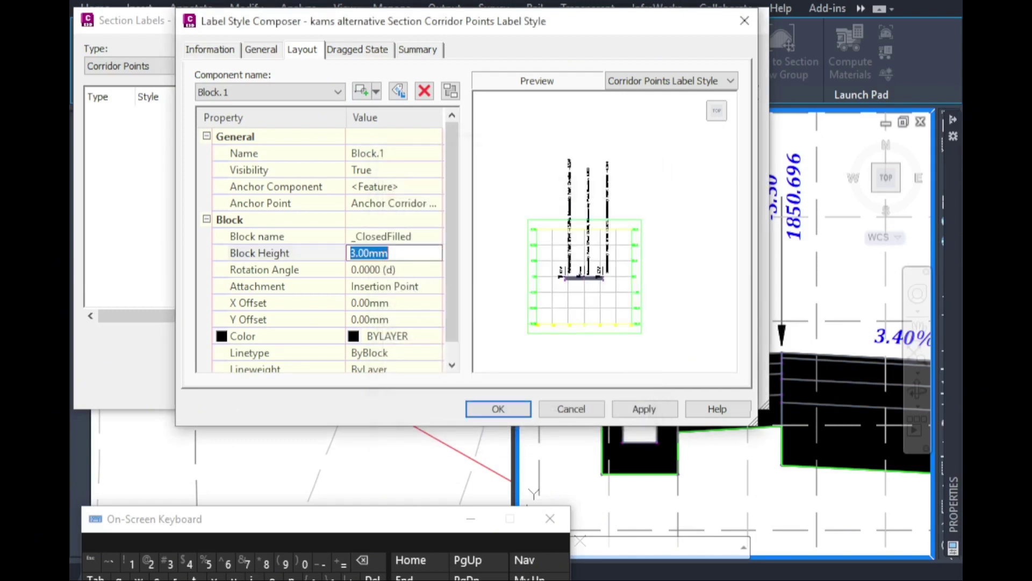
type(".5")
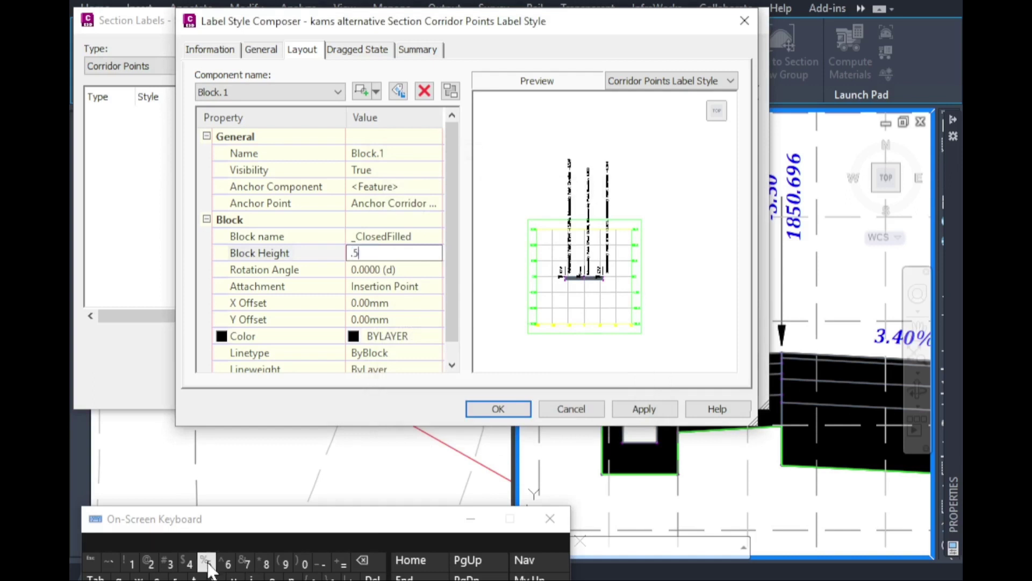
left_click(381, 269)
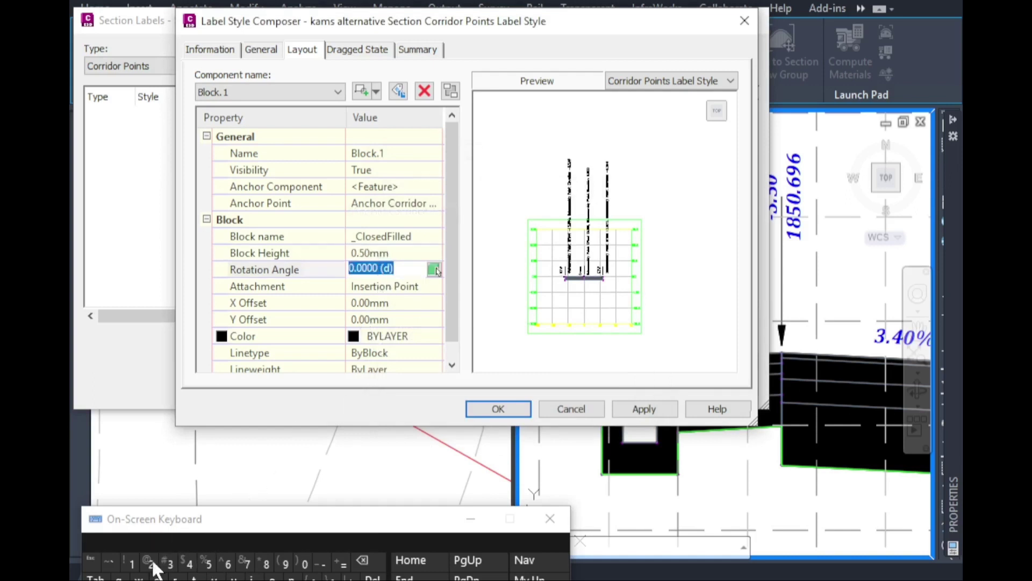
type("270")
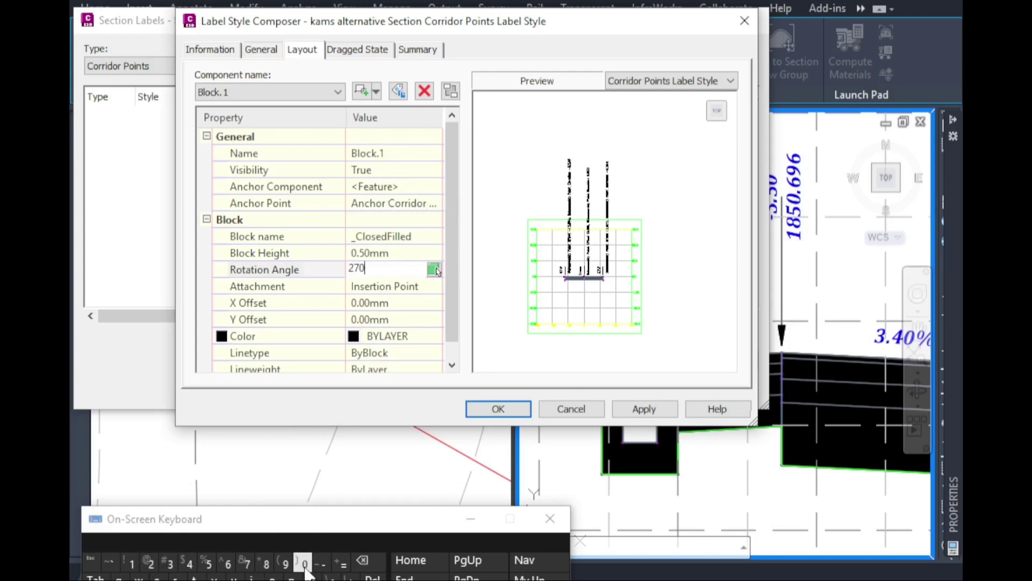
left_click(393, 286)
Examine in the style preview how the arrow block sits against the line at the Crown and ETW points.
scroll(552, 253, "up", 4)
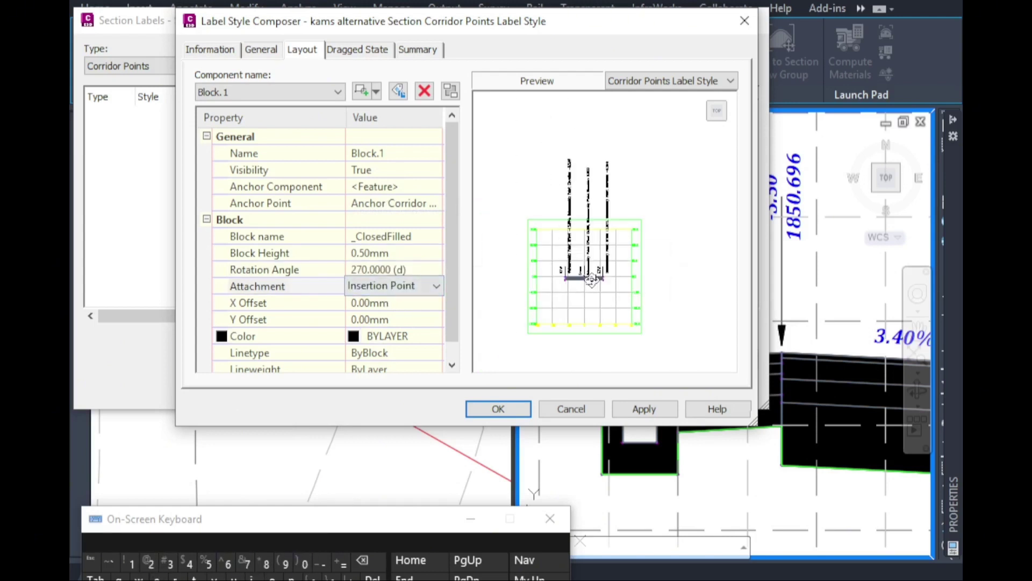
scroll(570, 341, "up", 1)
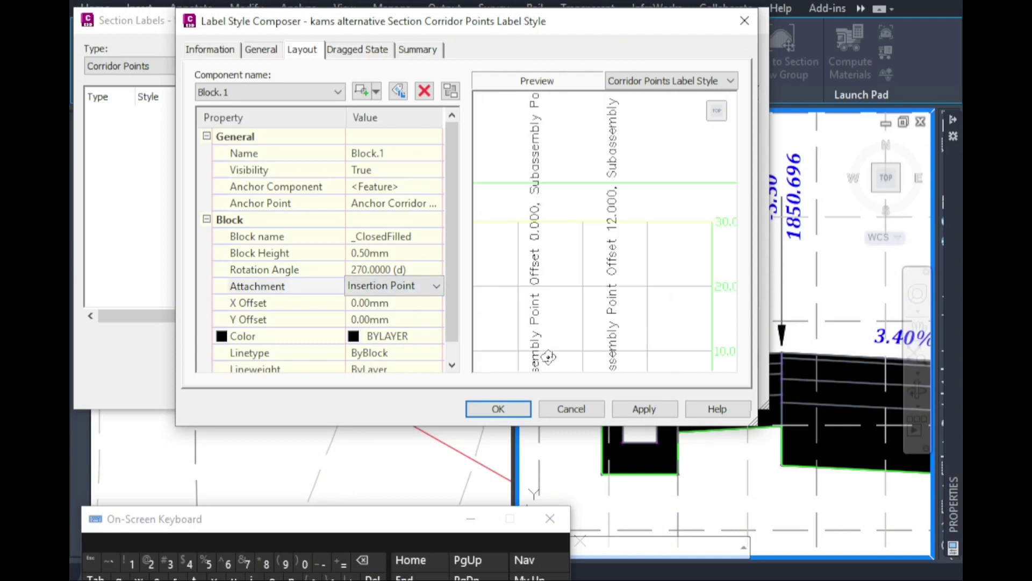
scroll(543, 352, "up", 1)
right_click(543, 352)
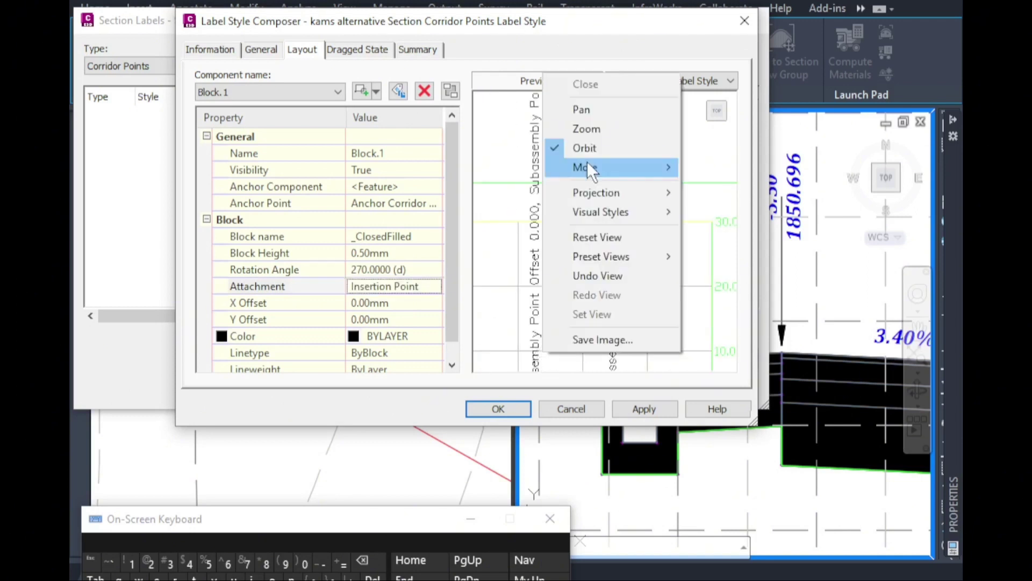
left_click(594, 109)
left_click_drag(601, 160, 531, 339)
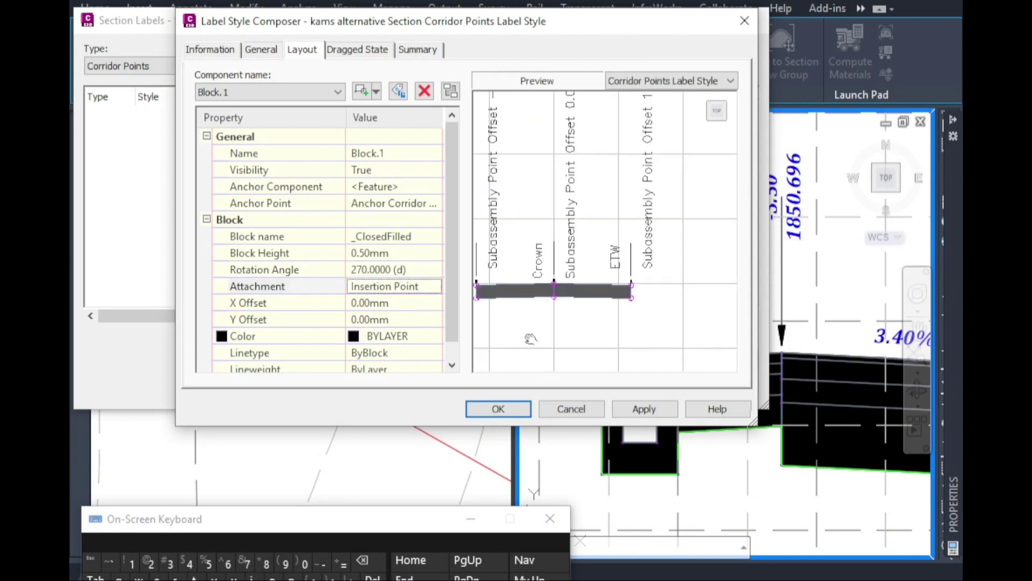
scroll(606, 240, "up", 2)
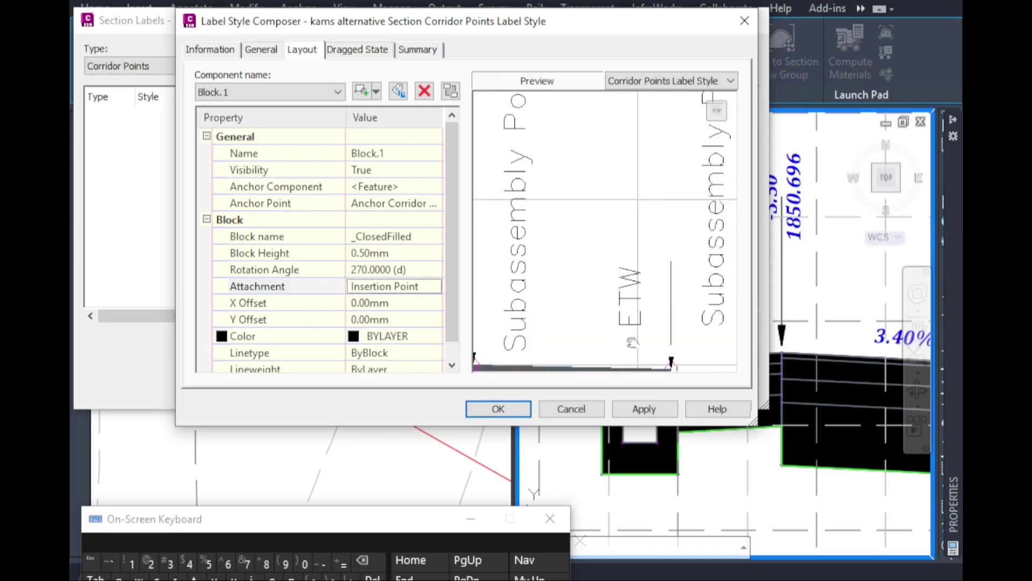
scroll(587, 312, "down", 2)
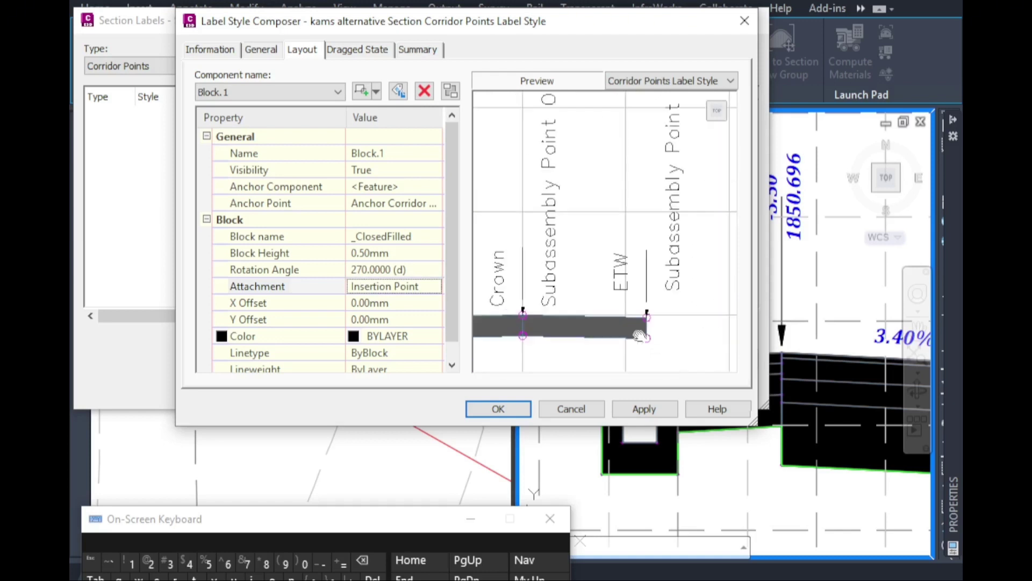
scroll(654, 301, "up", 1)
scroll(657, 314, "down", 1)
Anchor the start point of the line component to the Block.1 component.
left_click(256, 94)
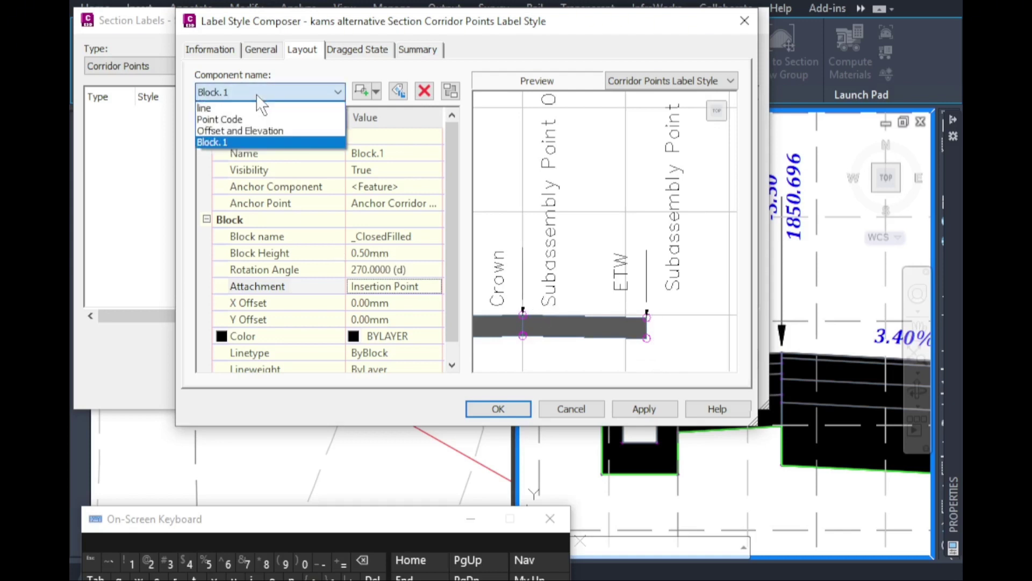
left_click(249, 108)
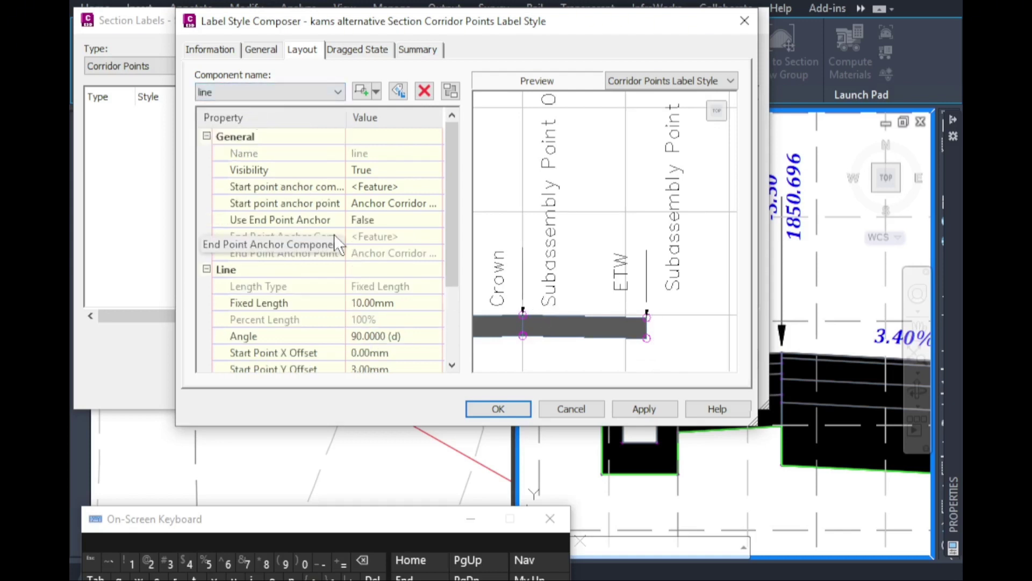
left_click(376, 186)
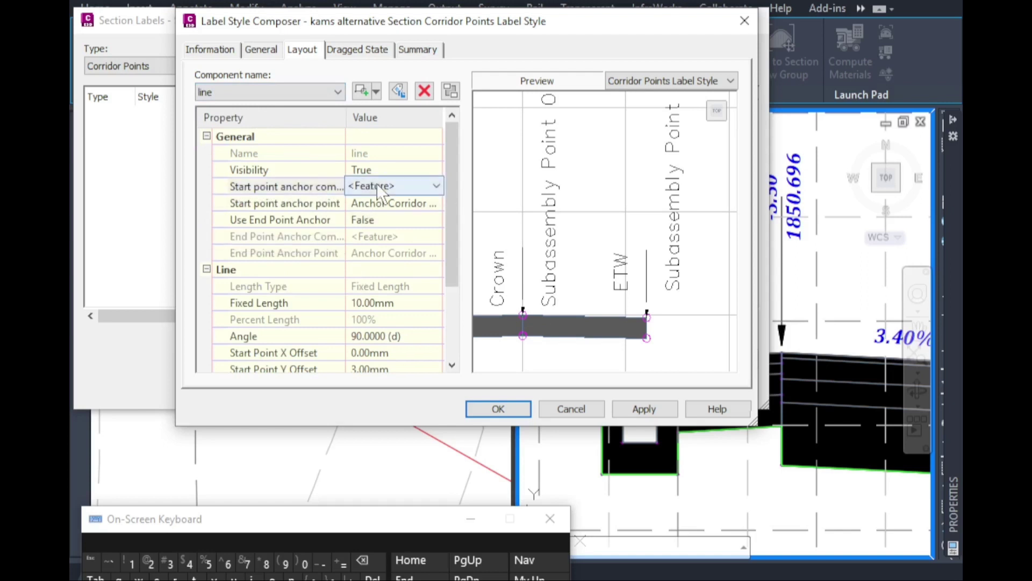
left_click(376, 185)
left_click(378, 214)
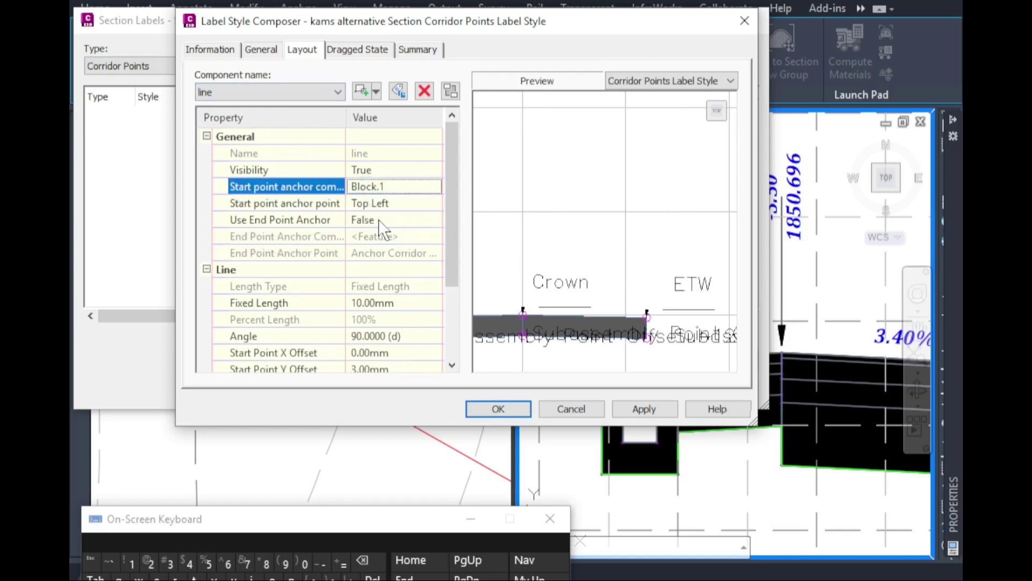
Set the line component's angle to 180 degrees.
left_click(392, 339)
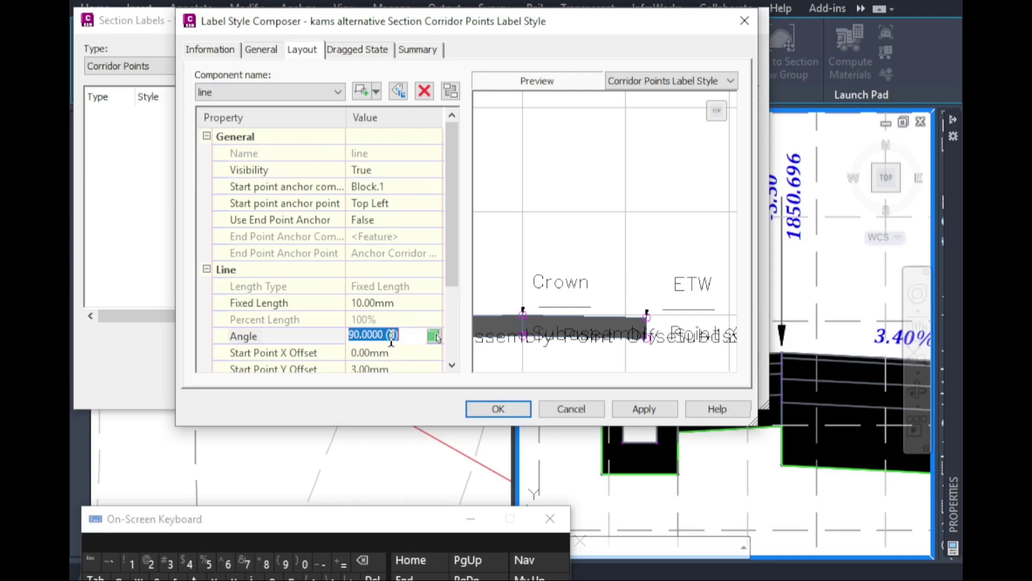
left_click(130, 563)
left_click(264, 563)
left_click(304, 565)
left_click(365, 304)
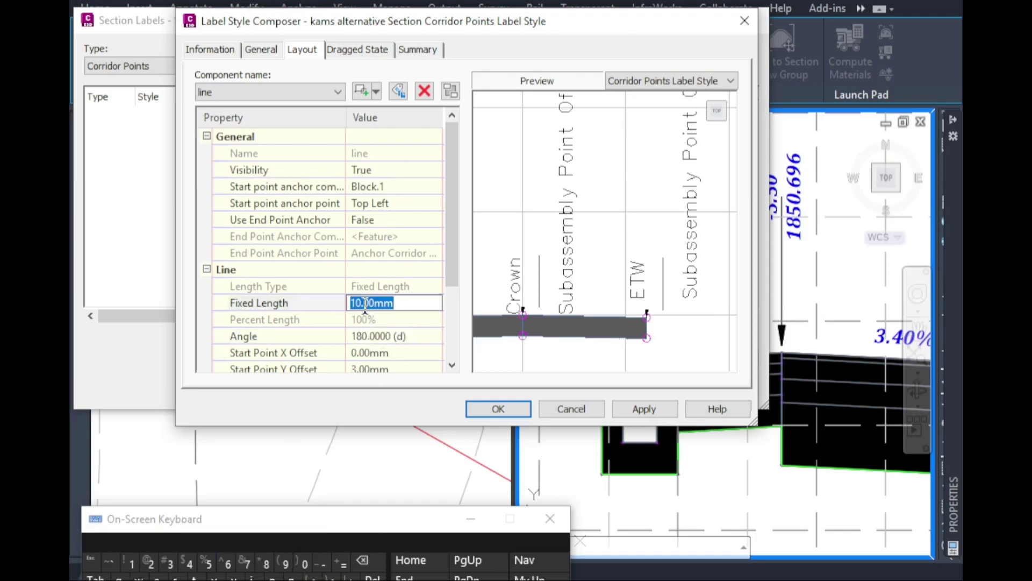
Try Middle Center and Top Center of the arrow block as the line's start point anchor.
left_click(375, 205)
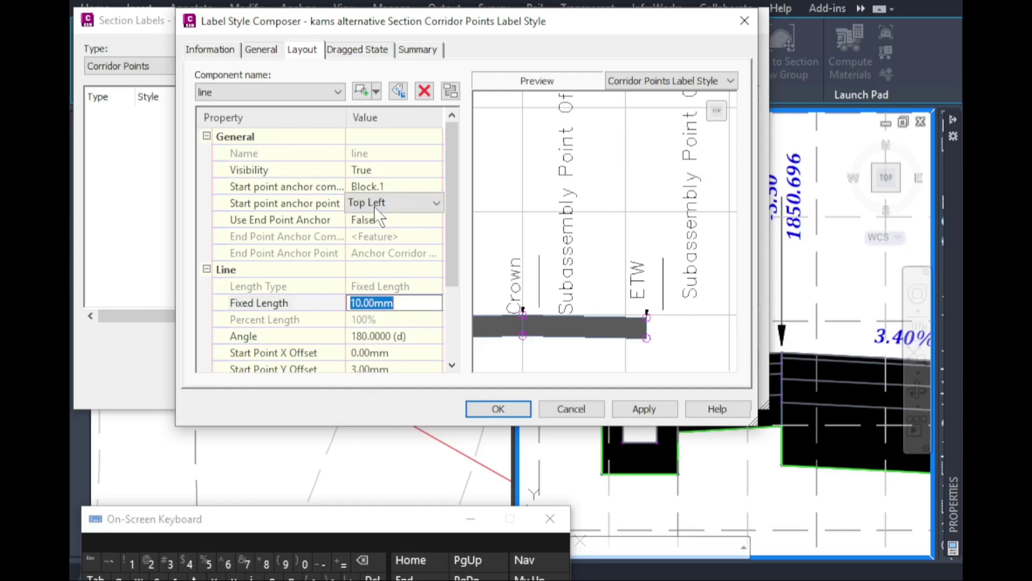
left_click(373, 206)
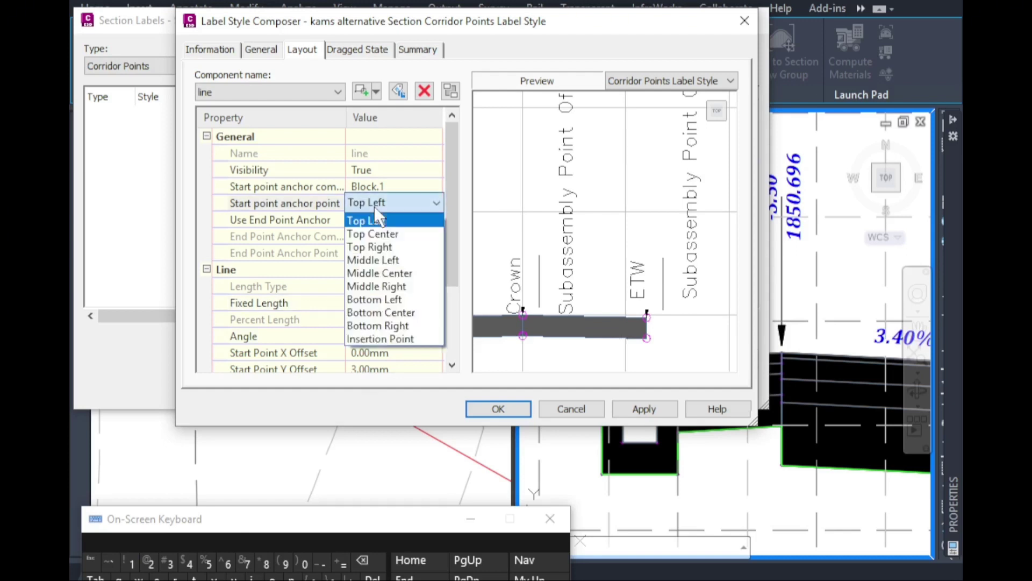
left_click(382, 274)
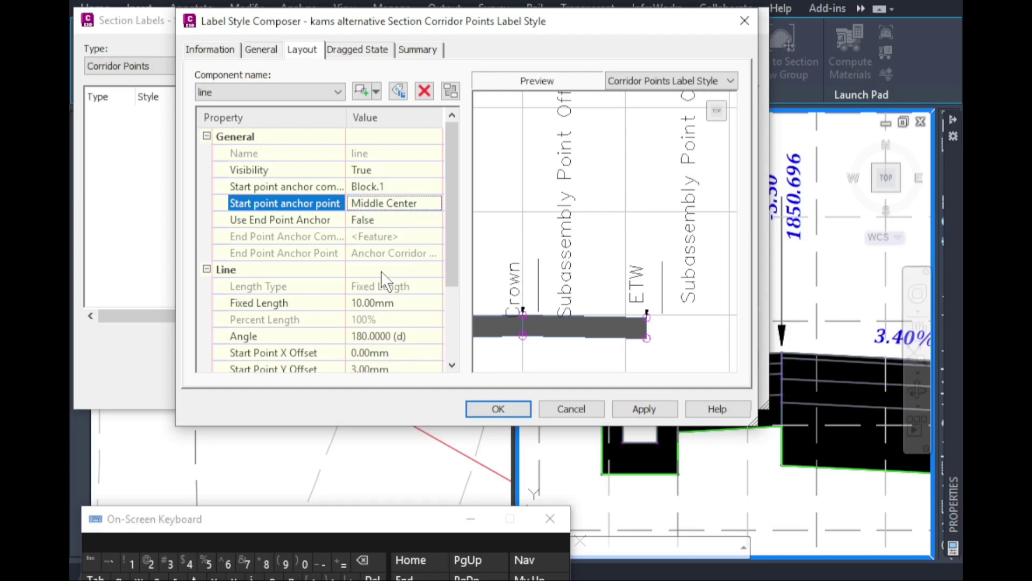
scroll(450, 361, "down", 2)
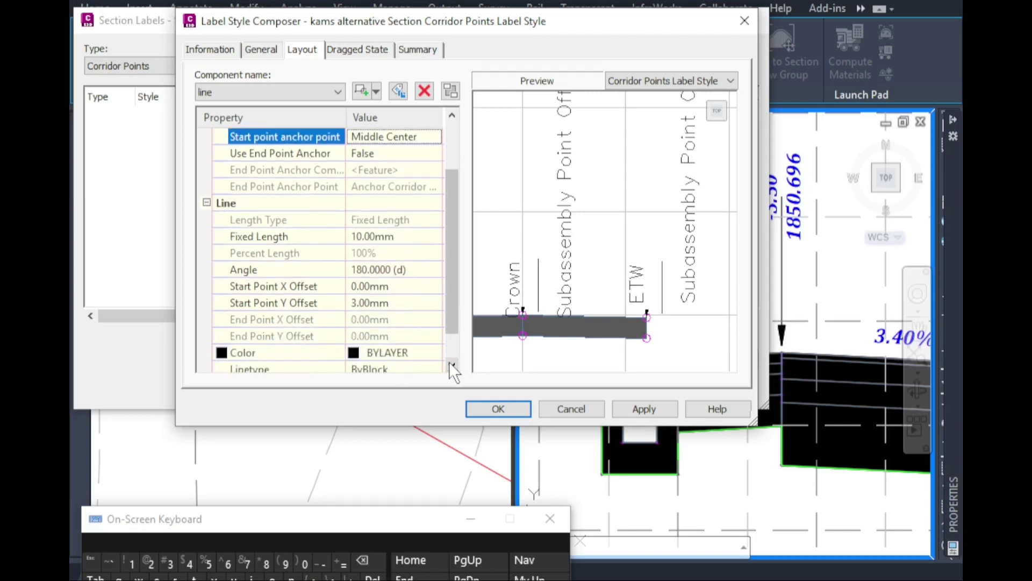
left_click_drag(447, 304, 454, 268)
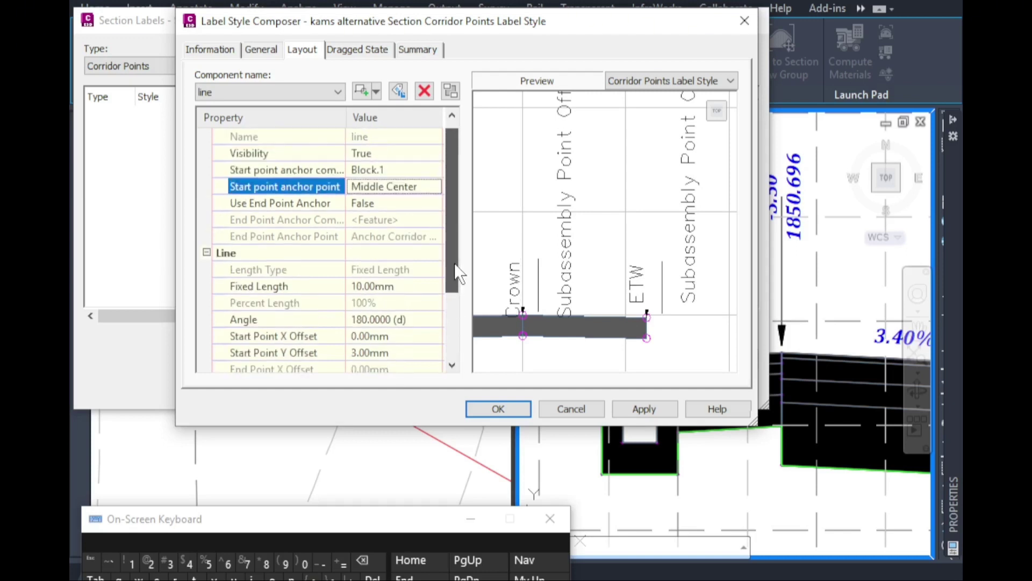
left_click(360, 186)
left_click(360, 186)
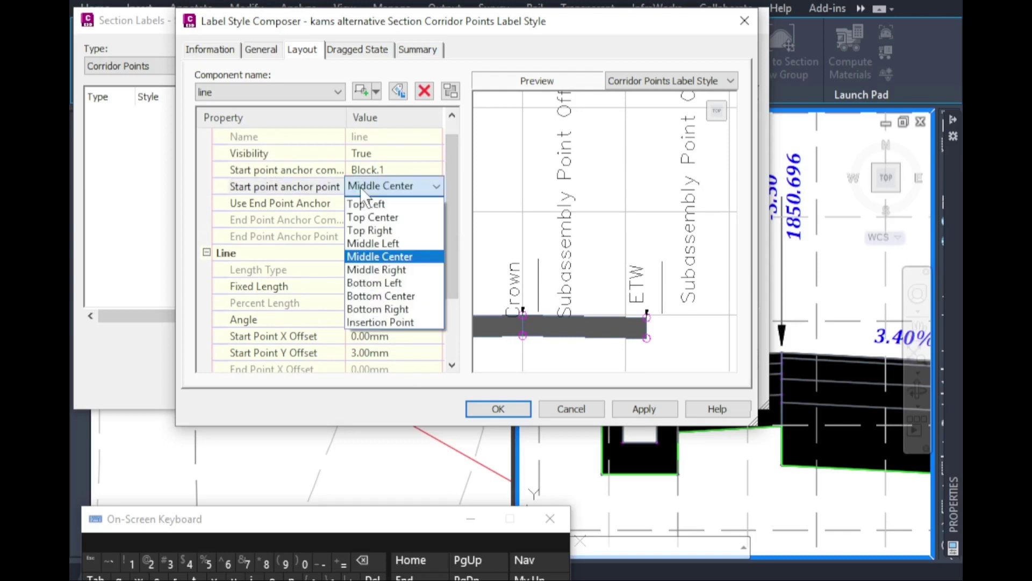
left_click(366, 216)
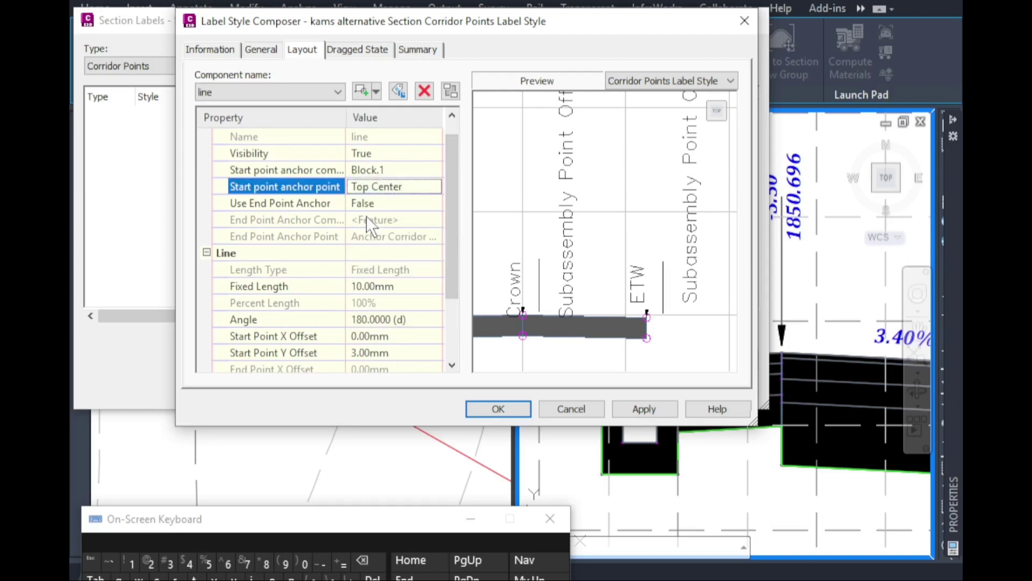
Set the line's start point Y offset to 0 mm and its start anchor point to Middle Center.
left_click(367, 353)
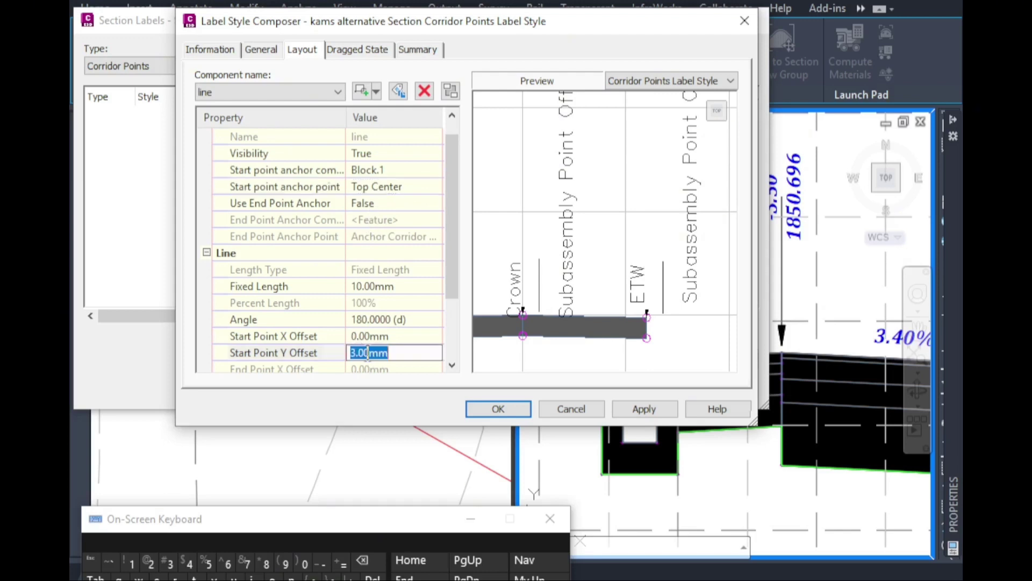
left_click(304, 562)
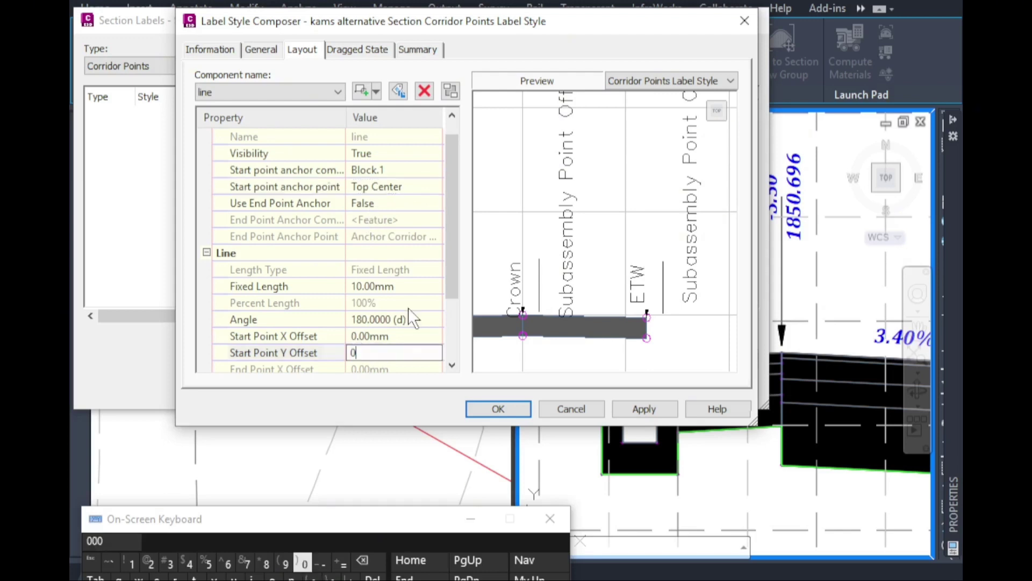
left_click(398, 336)
left_click(370, 184)
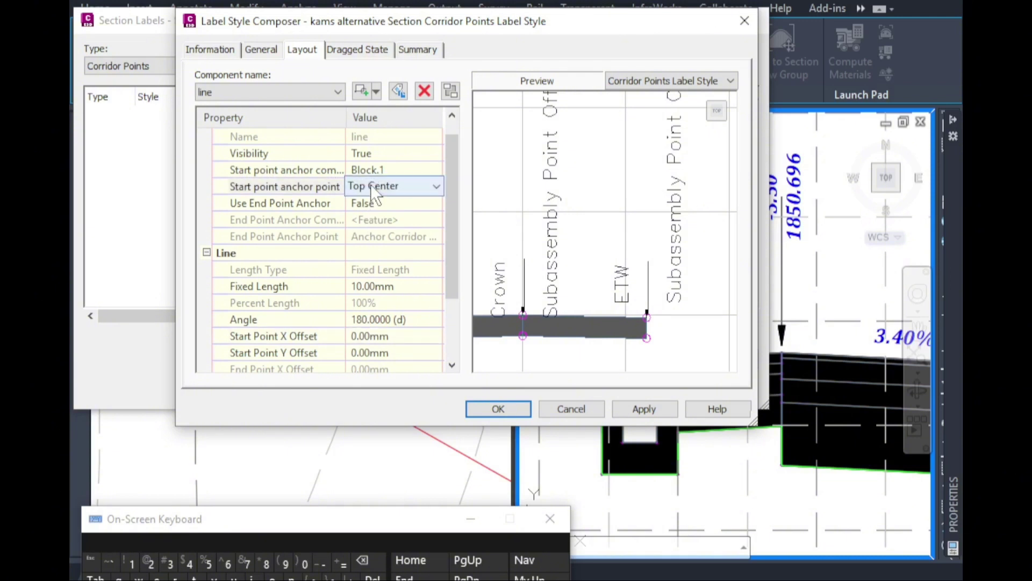
left_click(370, 184)
left_click(388, 257)
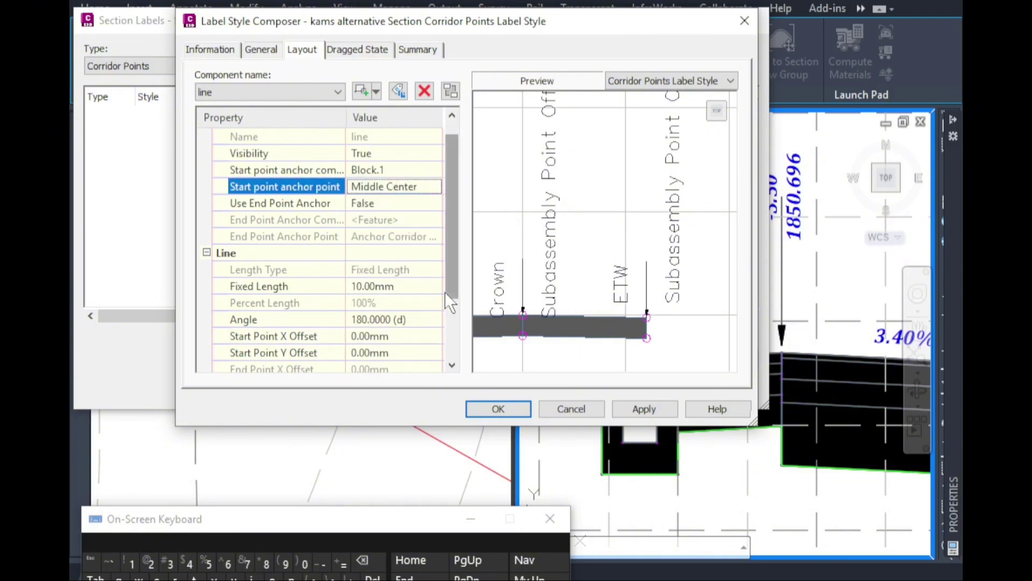
Delete the Point Code component from the label style, although it serves as an anchor.
left_click(281, 90)
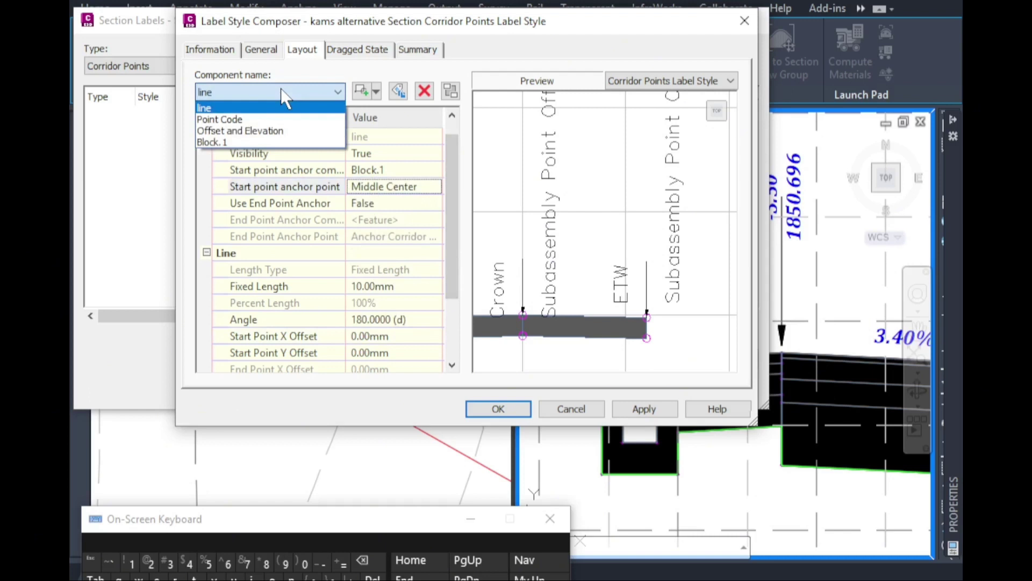
left_click(277, 119)
left_click(424, 91)
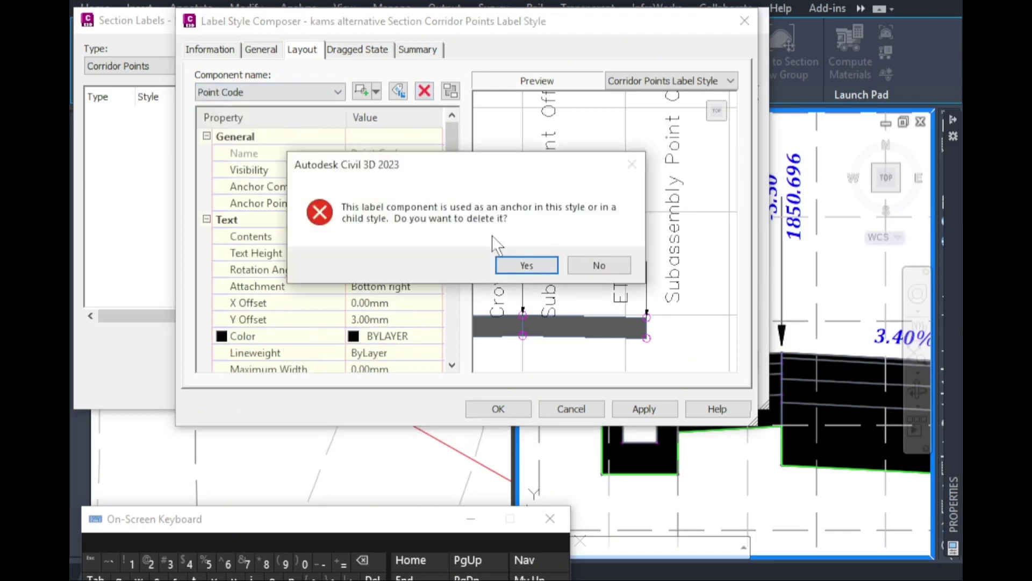
left_click(508, 261)
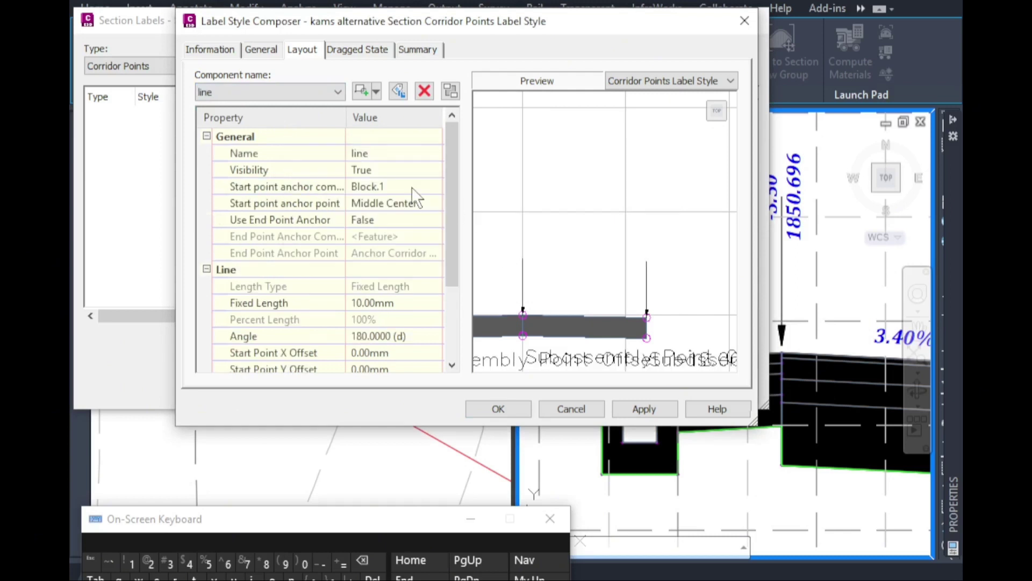
Replace the Offset and Elevation component's text contents with the Subassembly Point Offset property at 0.01 precision.
left_click(288, 95)
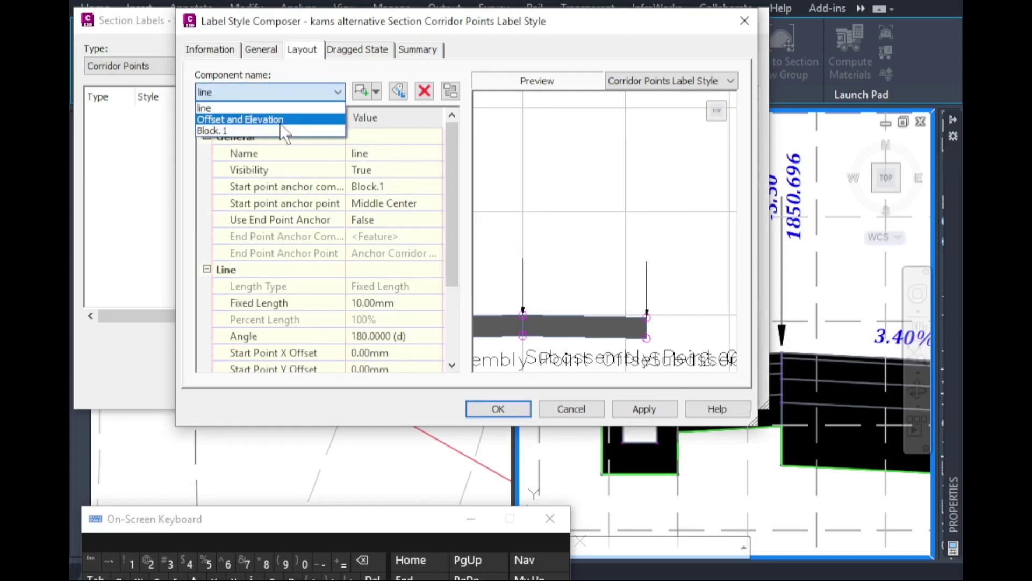
left_click(281, 123)
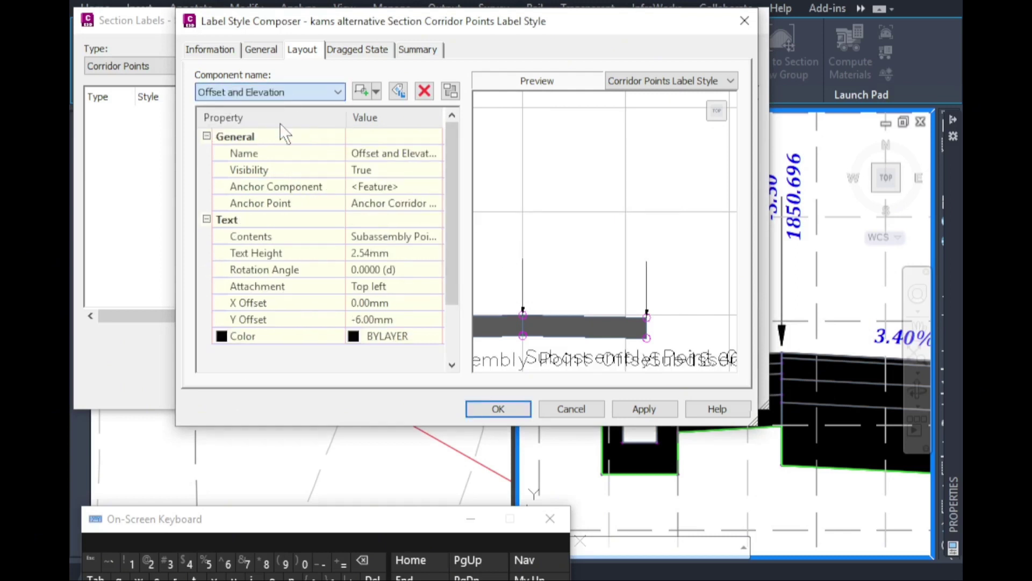
left_click(404, 238)
left_click(436, 237)
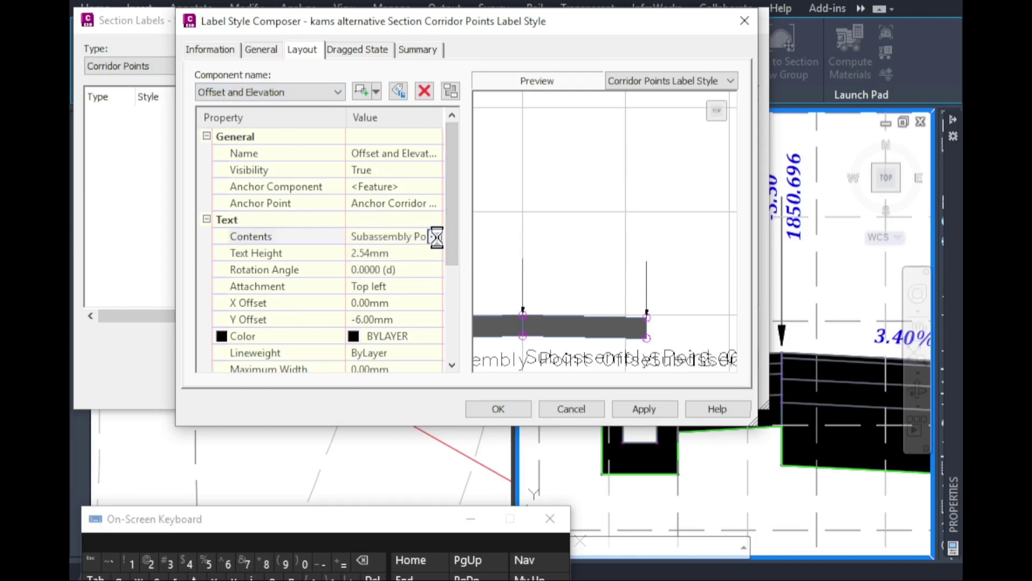
left_click_drag(788, 233, 622, 72)
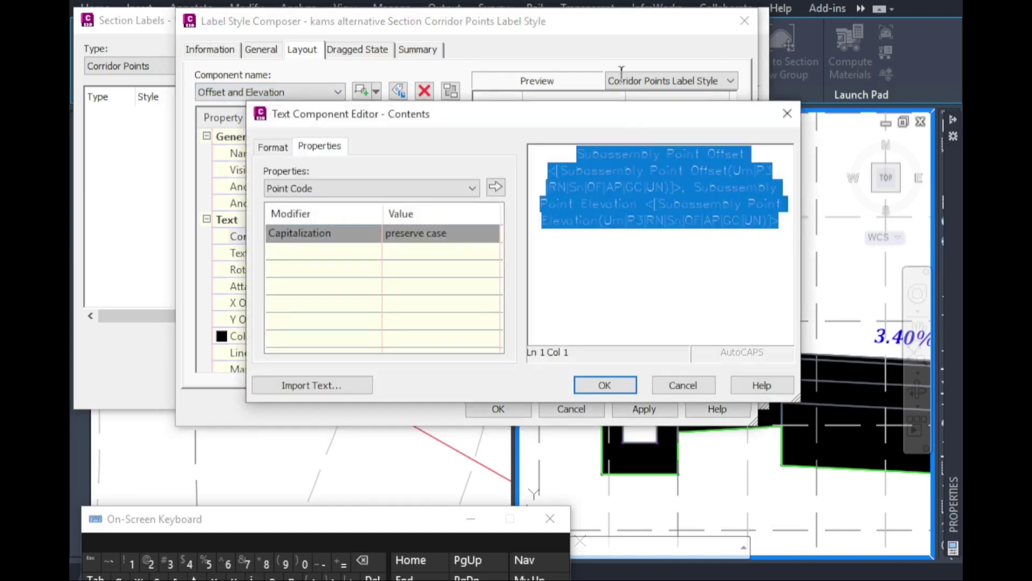
left_click(316, 186)
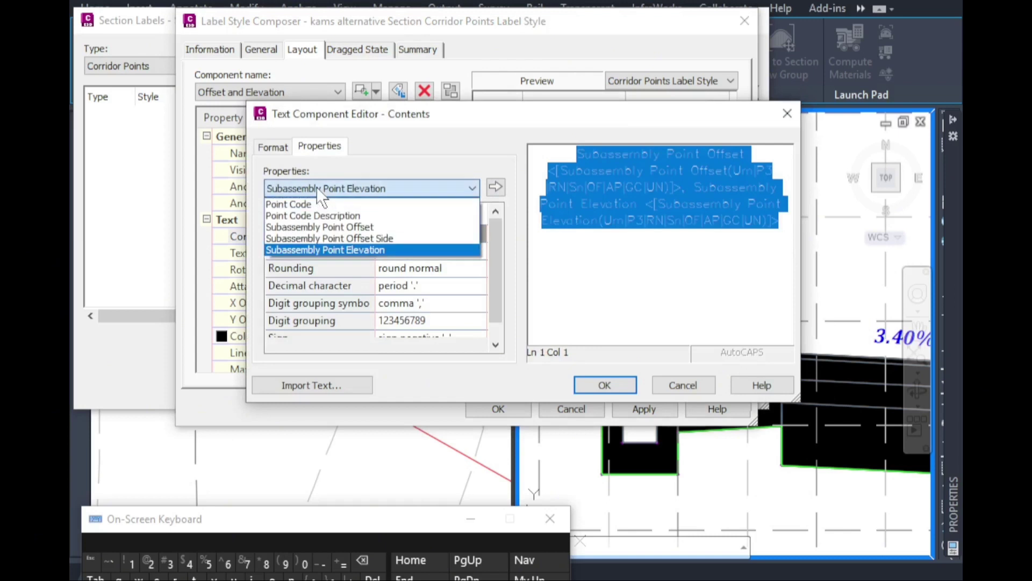
left_click(316, 223)
left_click(392, 250)
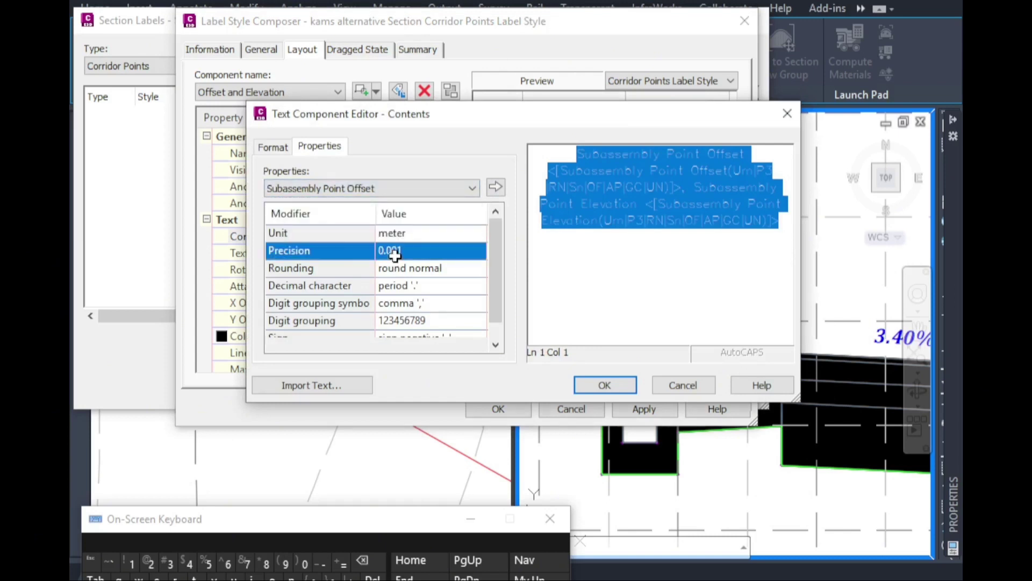
left_click(395, 252)
left_click(395, 291)
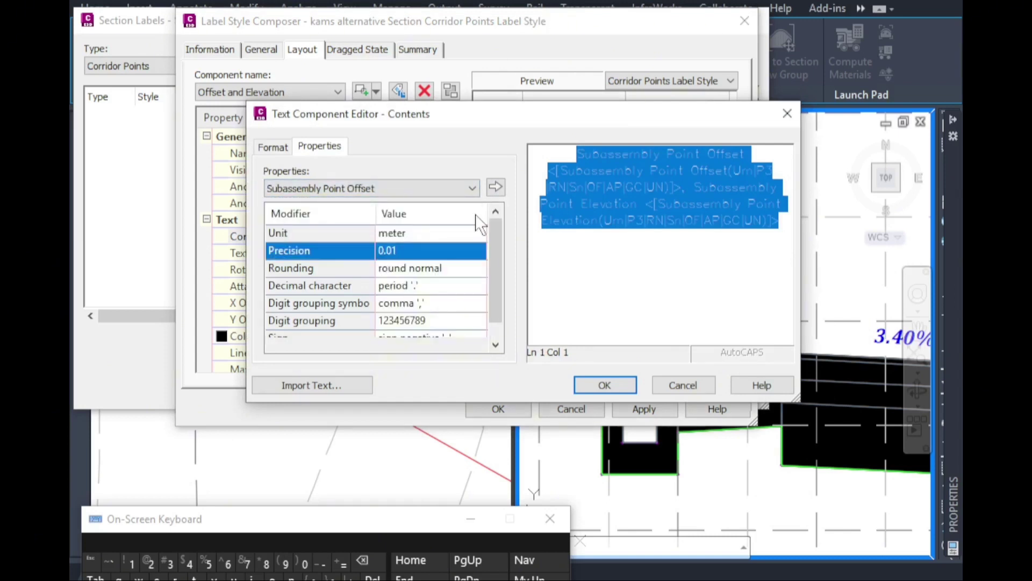
left_click(495, 187)
Add the Subassembly Point Elevation property in meters at 0.001 precision on a new line below the offset.
left_click(737, 171)
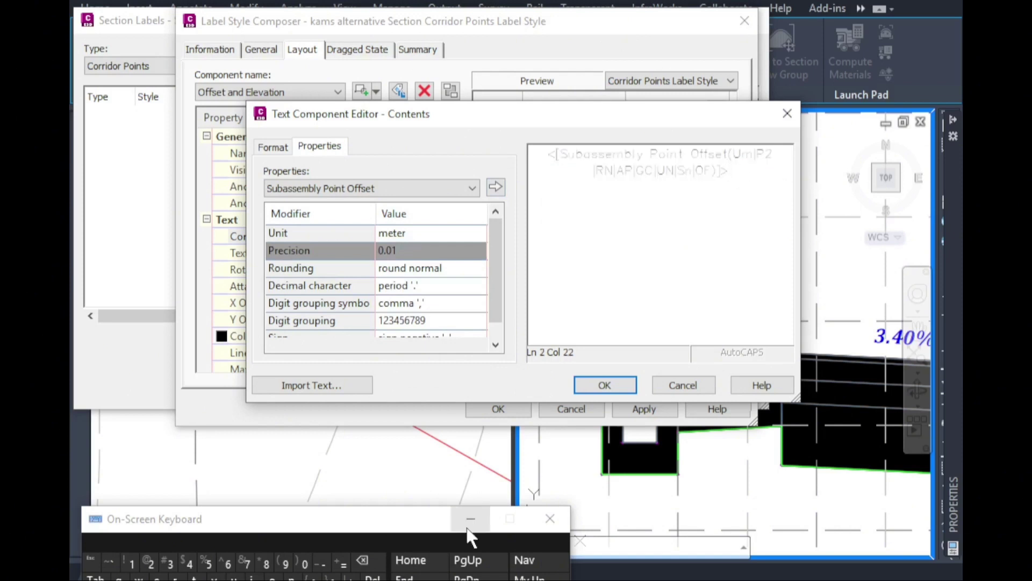
left_click(360, 185)
left_click(358, 246)
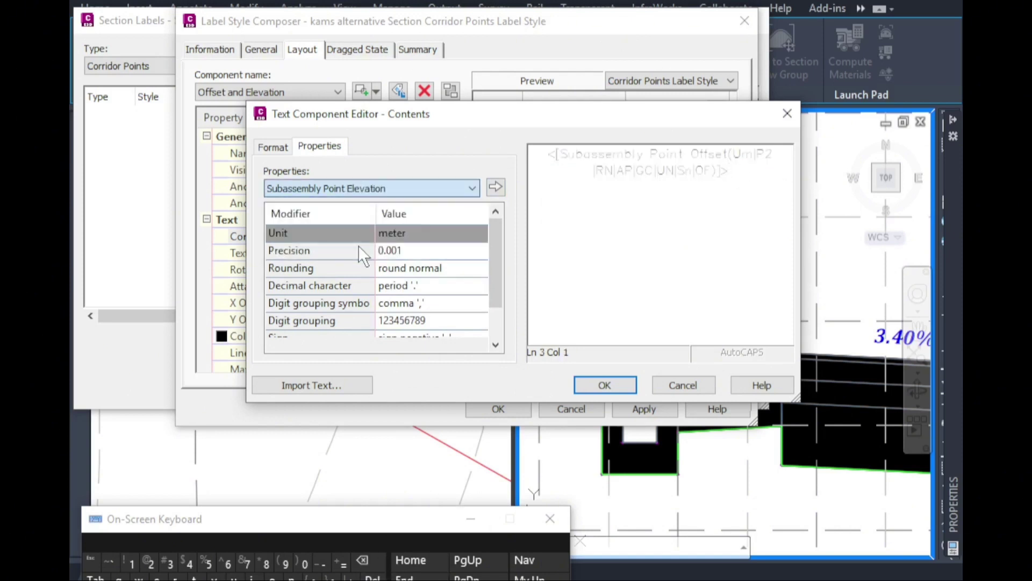
left_click(496, 186)
Format both the offset and elevation text fields in blue, bold italic Cambria and accept the contents.
left_click(733, 208)
left_click_drag(733, 209, 536, 111)
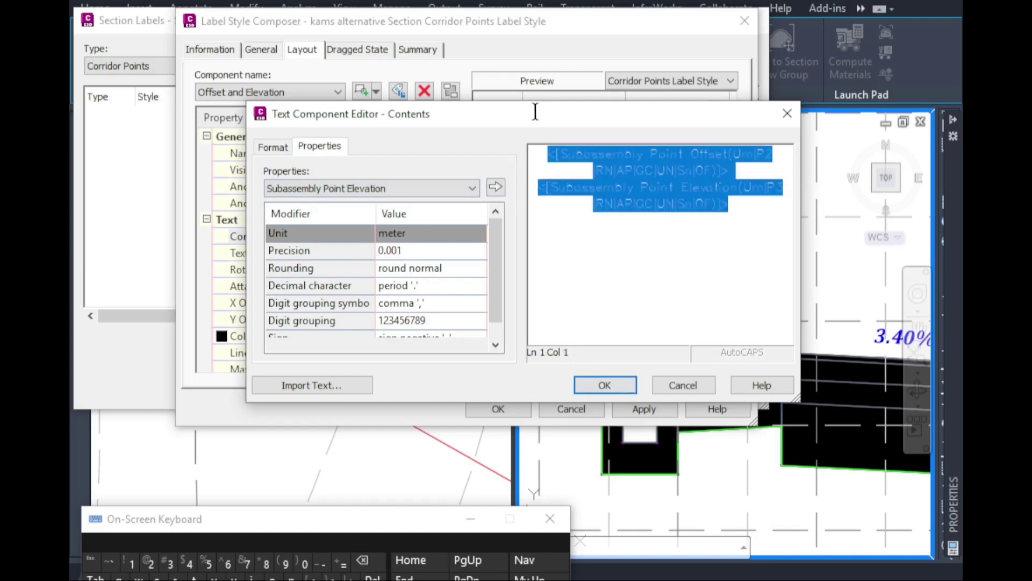
left_click(278, 151)
left_click(325, 293)
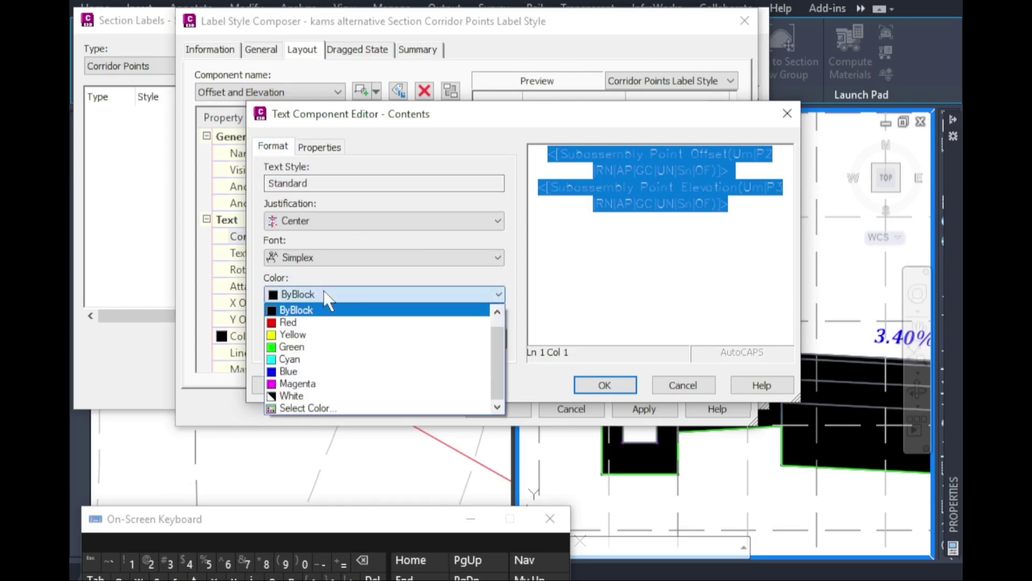
left_click(317, 370)
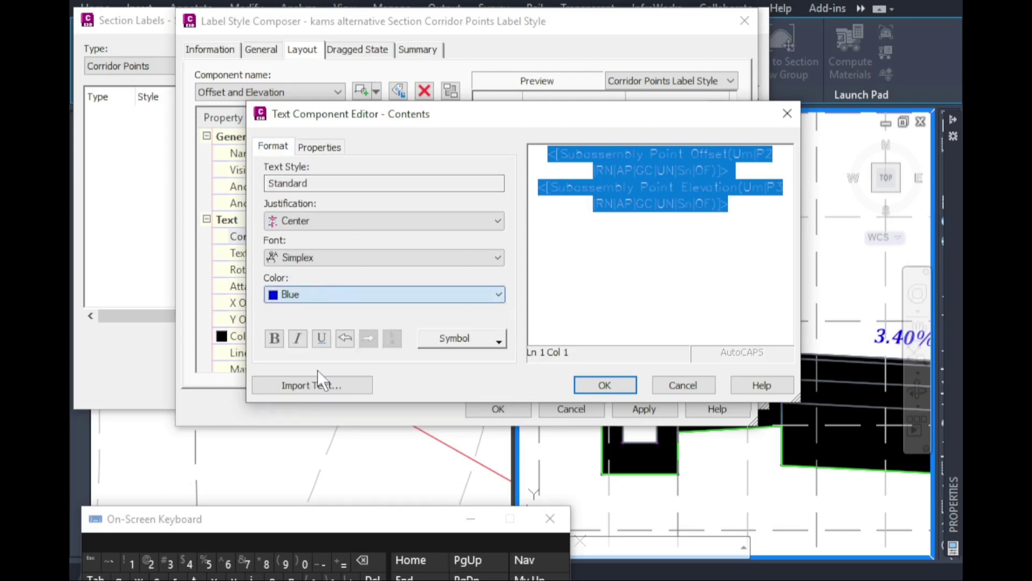
left_click(306, 257)
left_click_drag(496, 354, 503, 305)
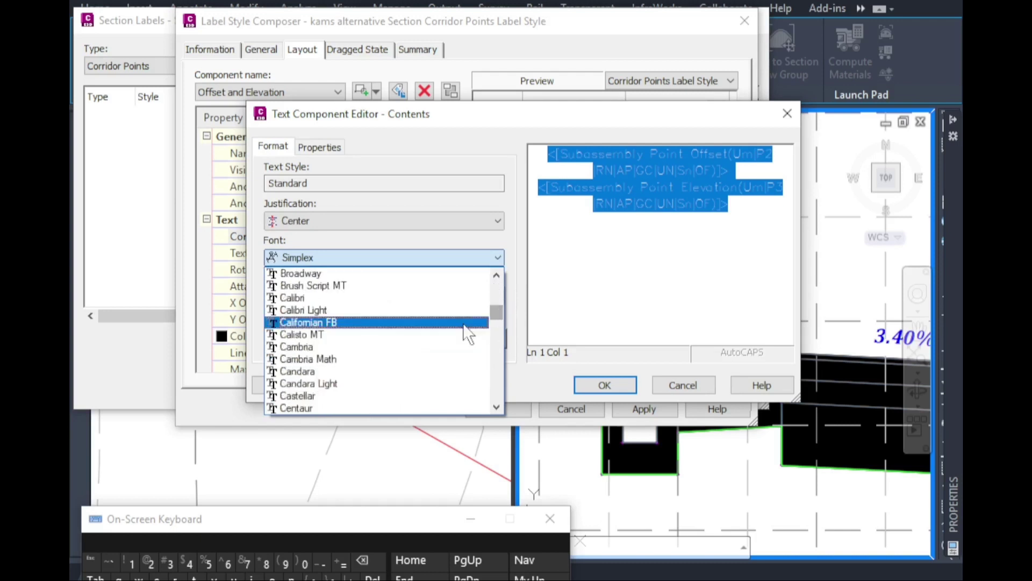
left_click(405, 347)
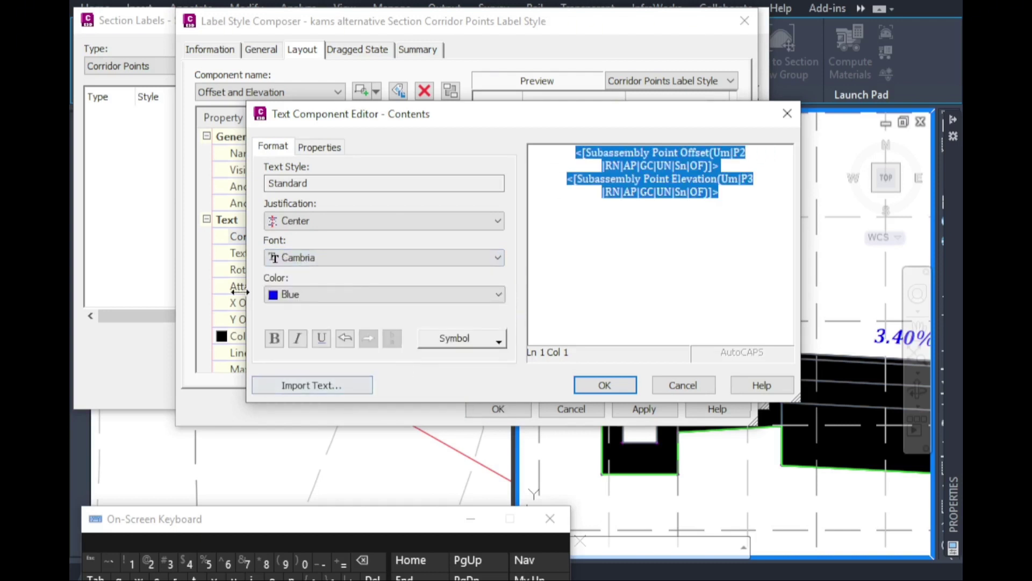
left_click(295, 338)
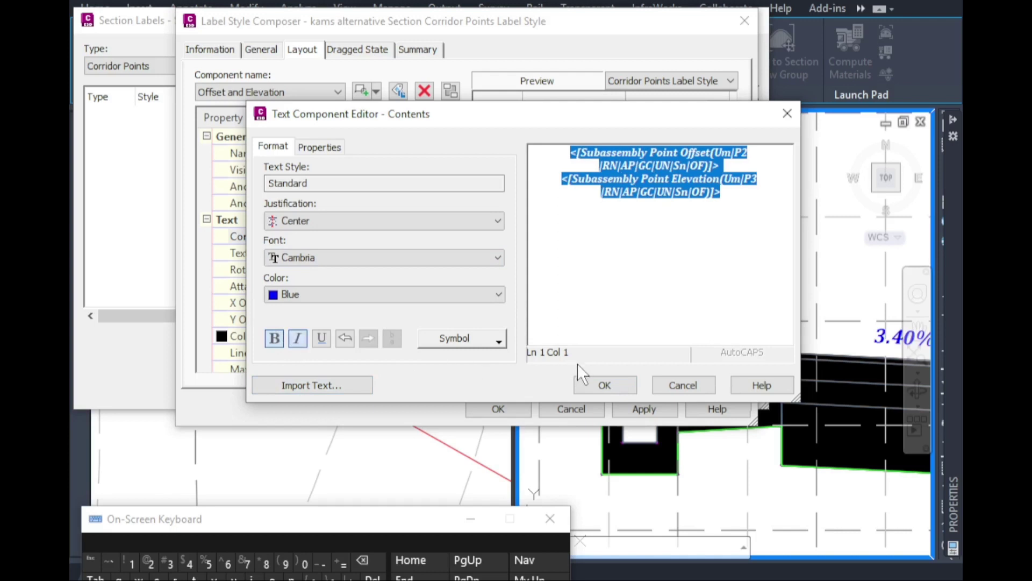
left_click(605, 385)
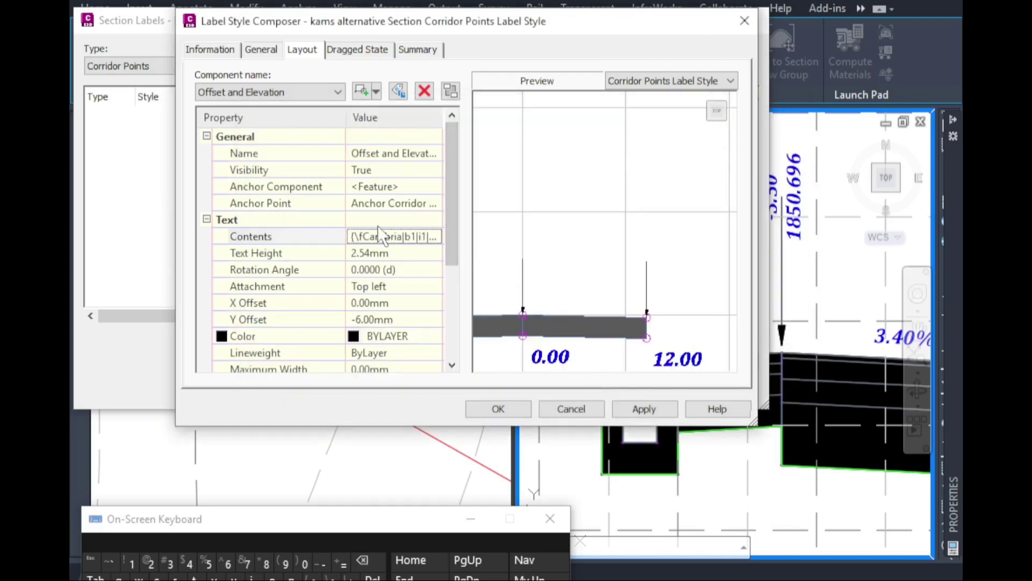
Enter a new text height, beginning with 1, for the Offset and Elevation component.
left_click(369, 252)
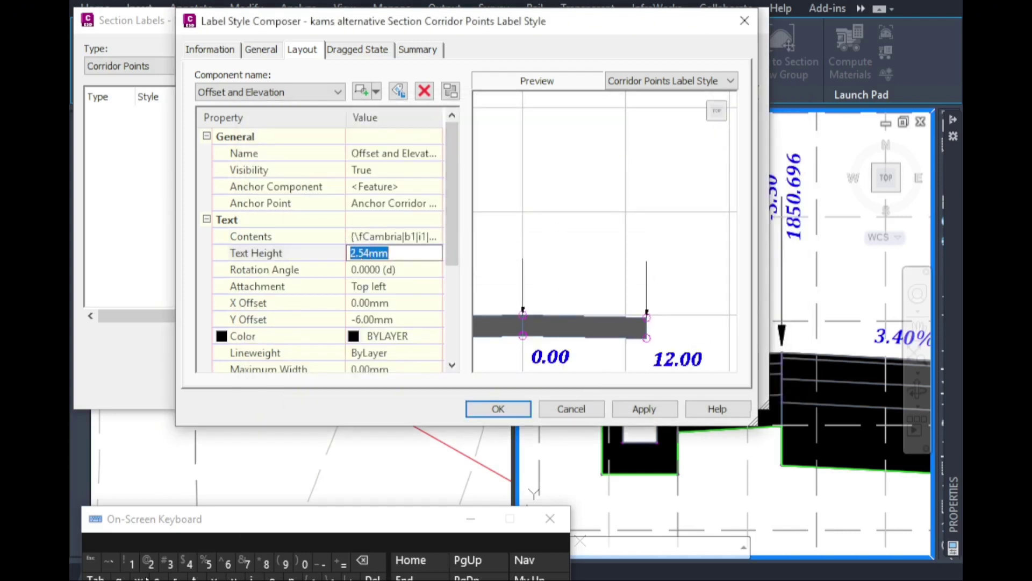
left_click(132, 564)
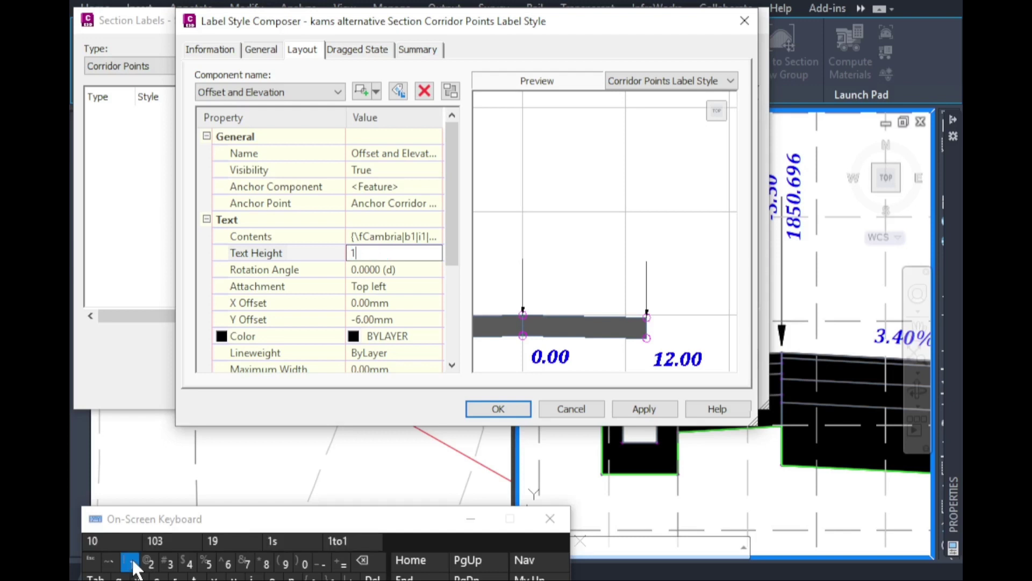
Anchor the Offset and Elevation text component to the End point of the line component.
left_click(378, 267)
left_click(376, 186)
left_click(370, 184)
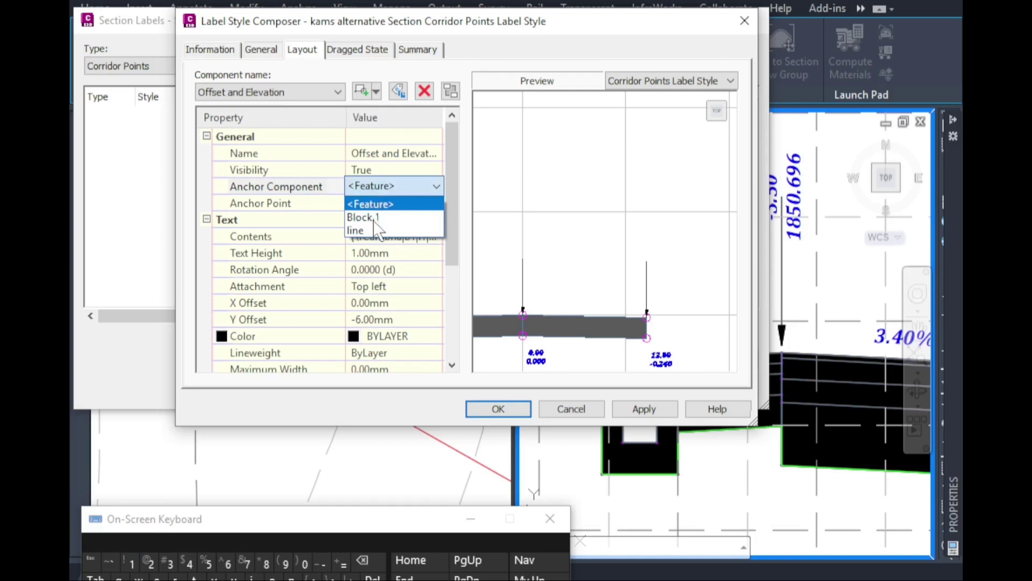
left_click(376, 230)
left_click(375, 202)
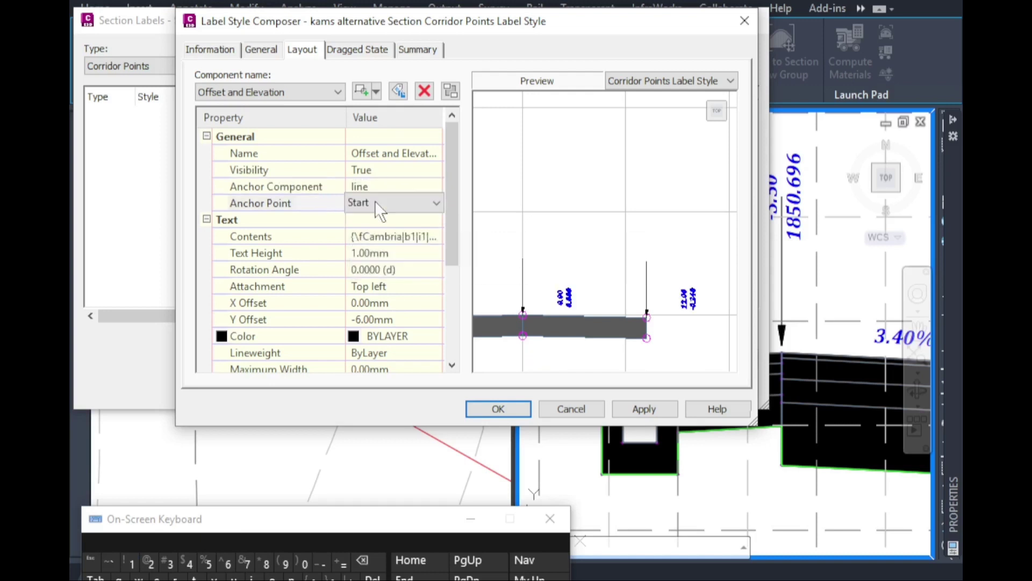
left_click(375, 203)
left_click(376, 246)
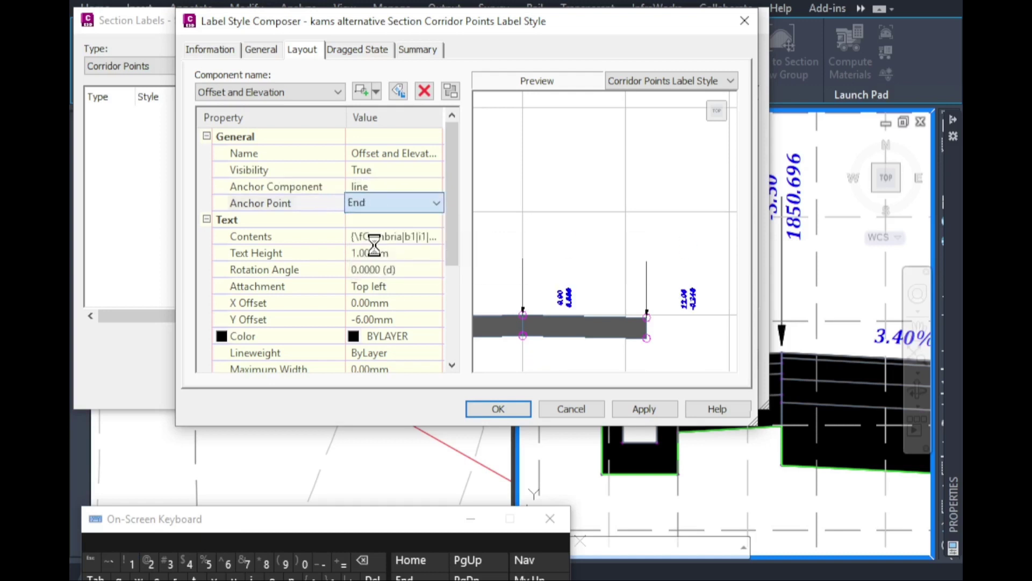
Set the Offset and Elevation text's Y offset to 0 mm and its attachment to Middle center.
left_click(371, 320)
type("0")
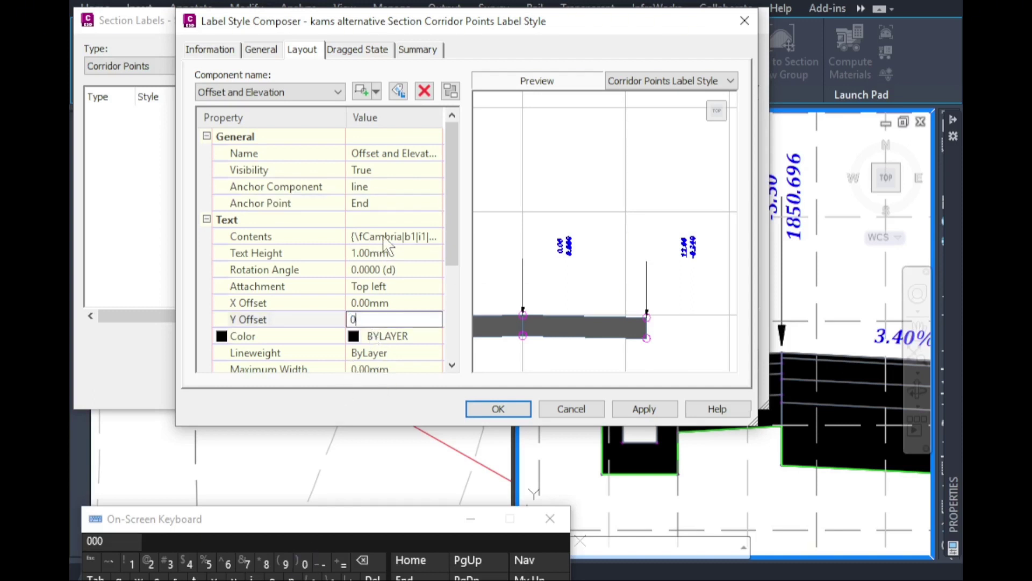
left_click(394, 288)
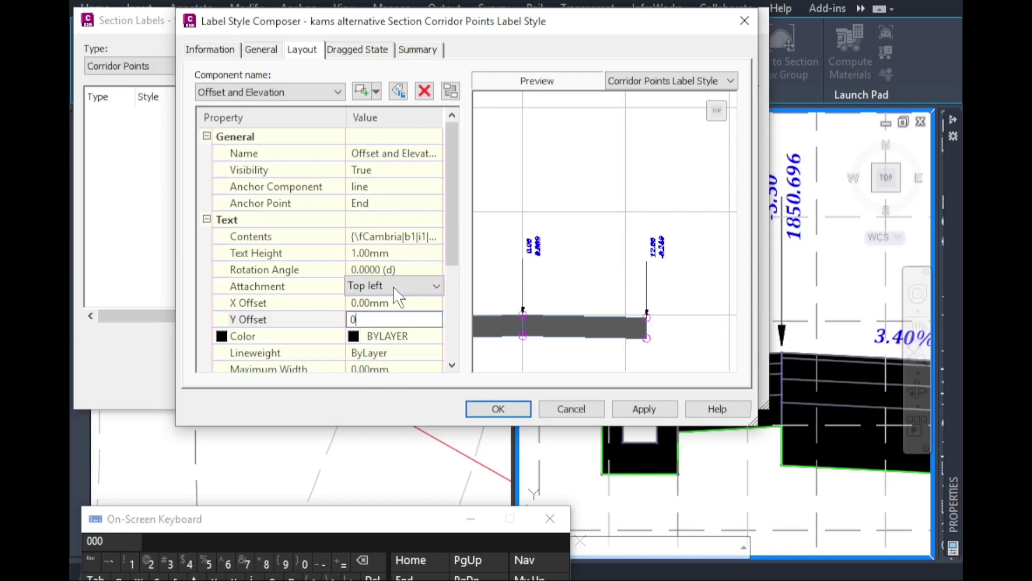
left_click(392, 286)
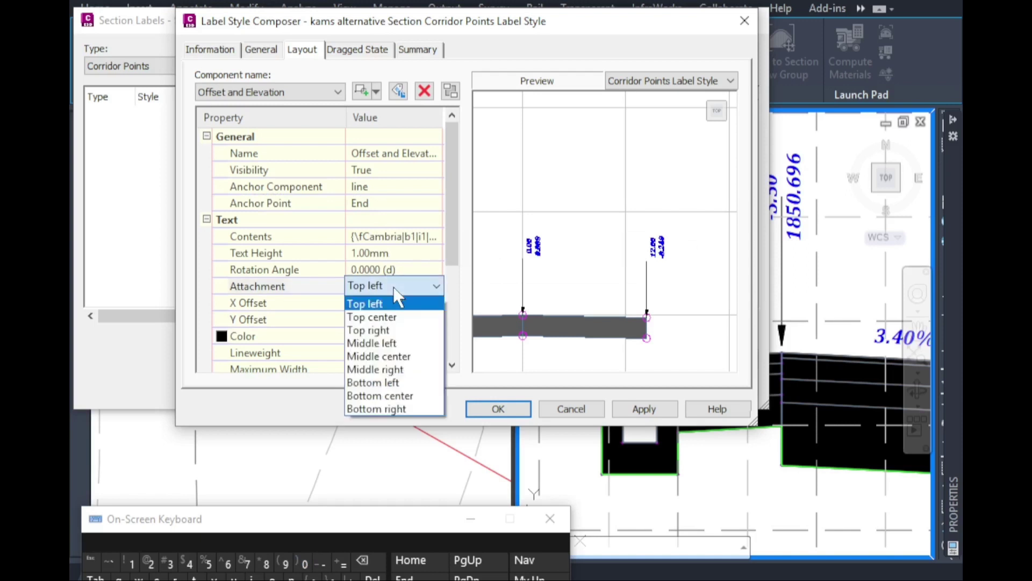
left_click(401, 356)
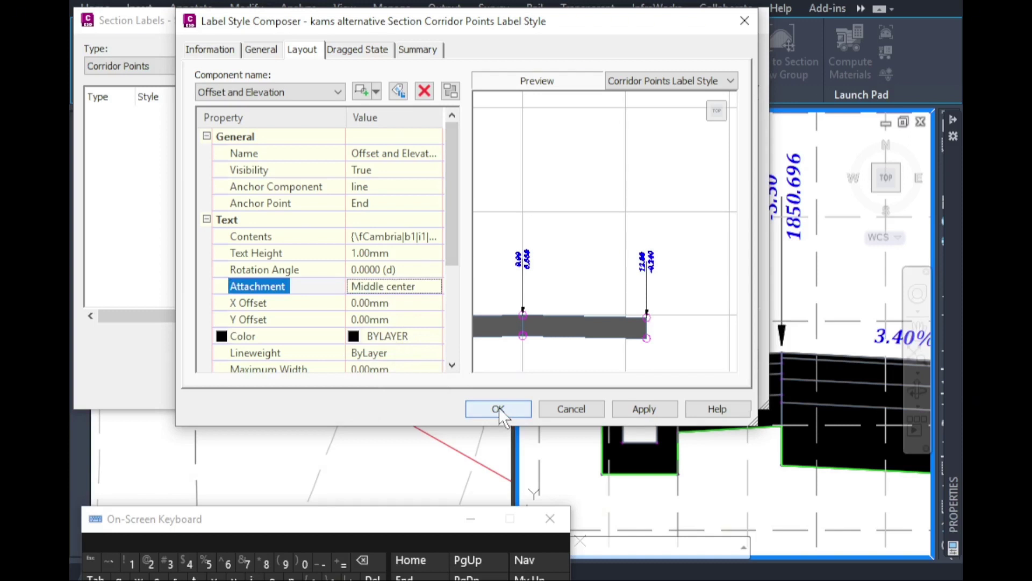
Set the Offset and Elevation text height to 1.5 mm and accept the label style changes.
left_click(370, 253)
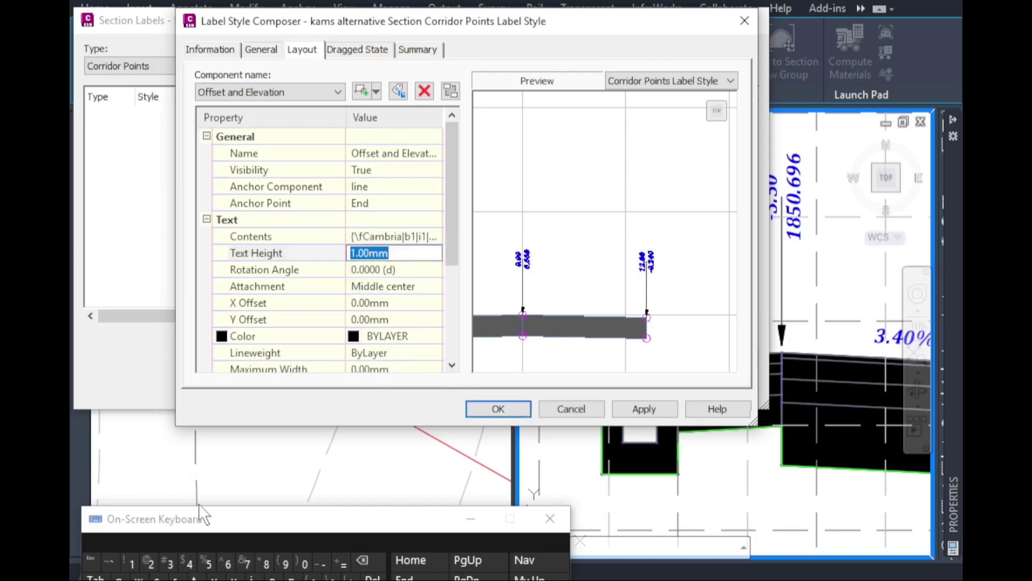
left_click(130, 563)
type(".")
left_click(210, 565)
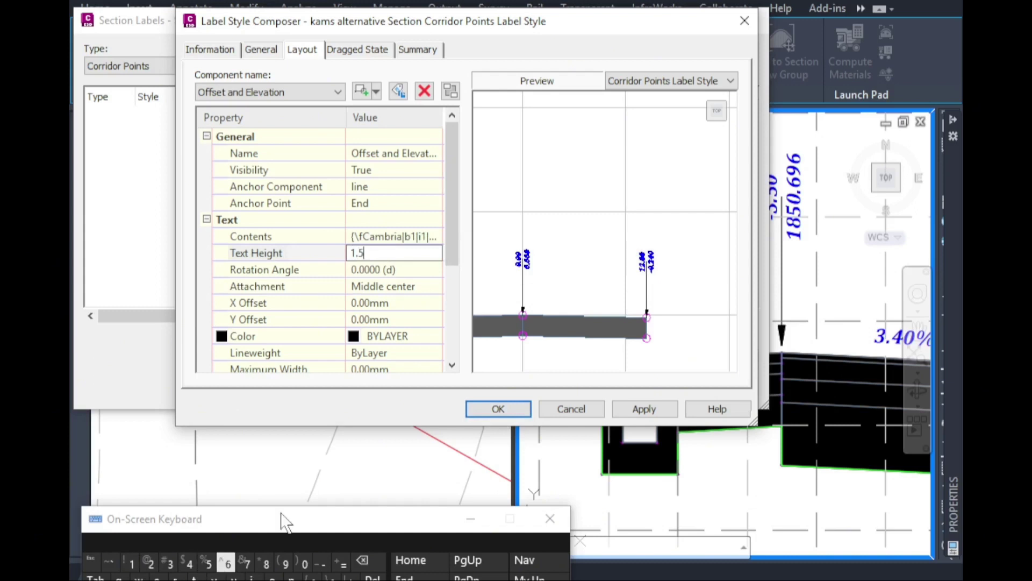
left_click(483, 408)
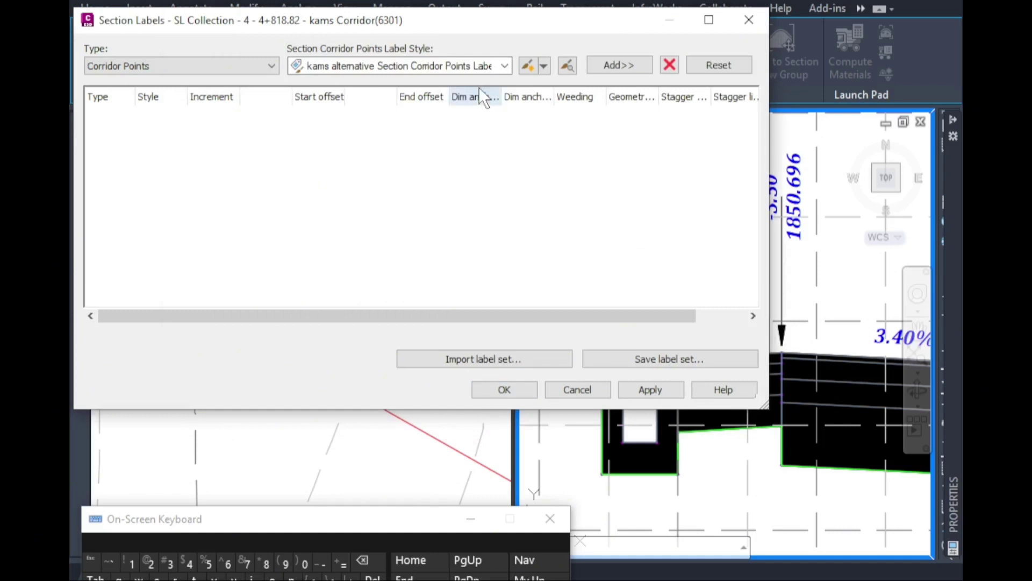
Add a Corridor Points label using the kams alternative style and turn on label staggering for it.
left_click(623, 63)
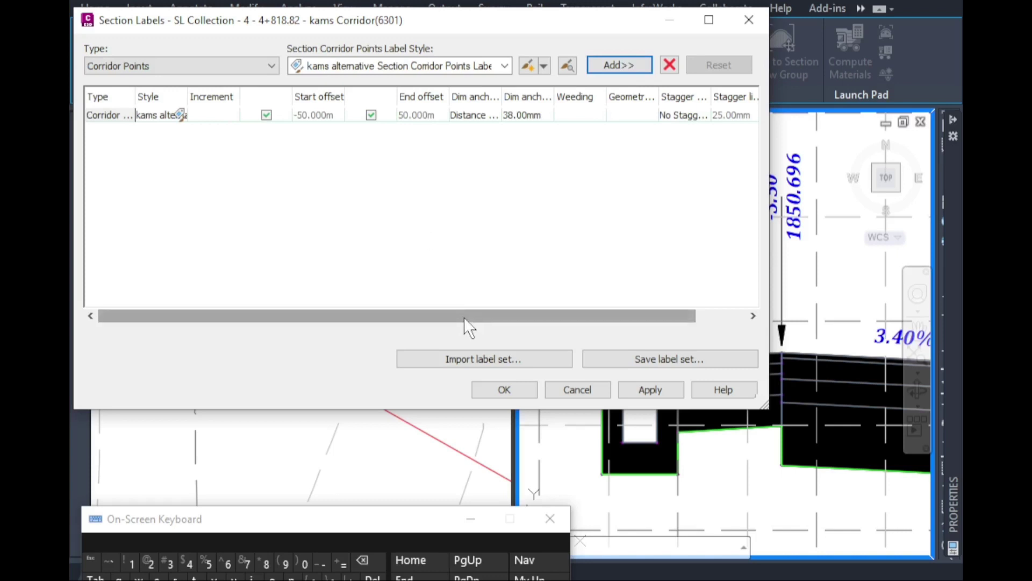
left_click_drag(466, 322, 562, 301)
left_click(618, 120)
left_click(626, 144)
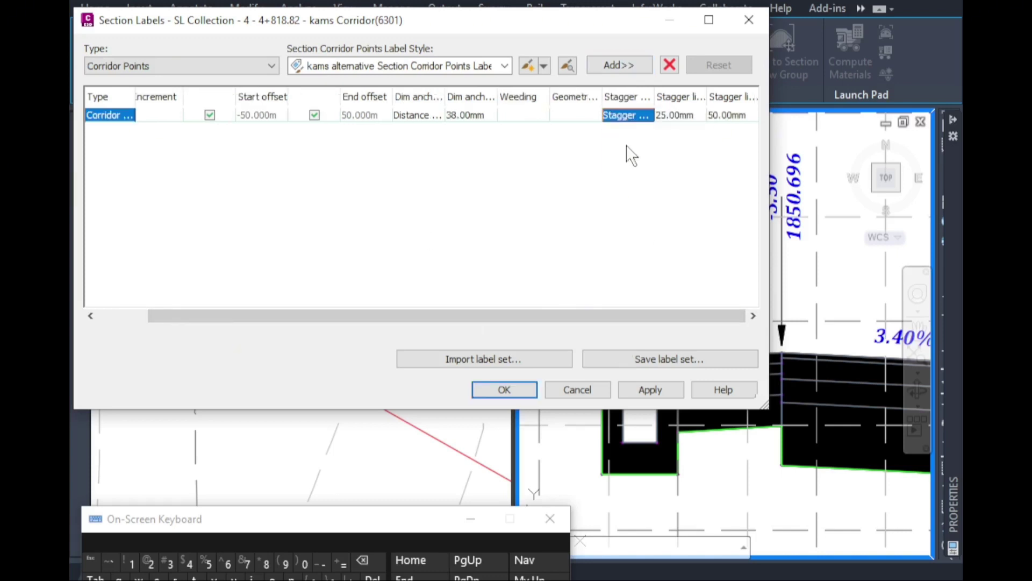
Set both stagger line heights of the Corridor Points label to 1 mm.
left_click(665, 114)
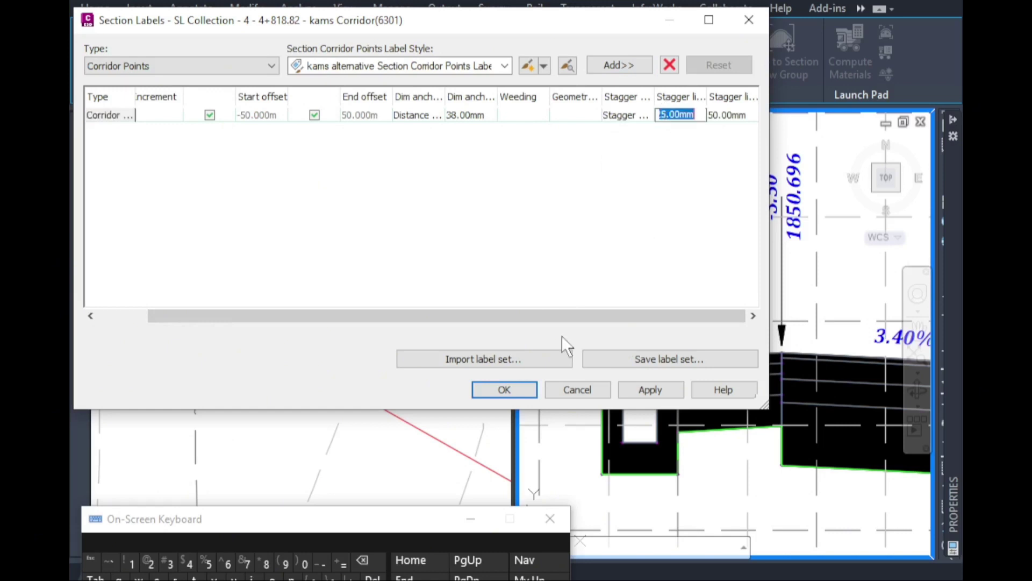
left_click(153, 569)
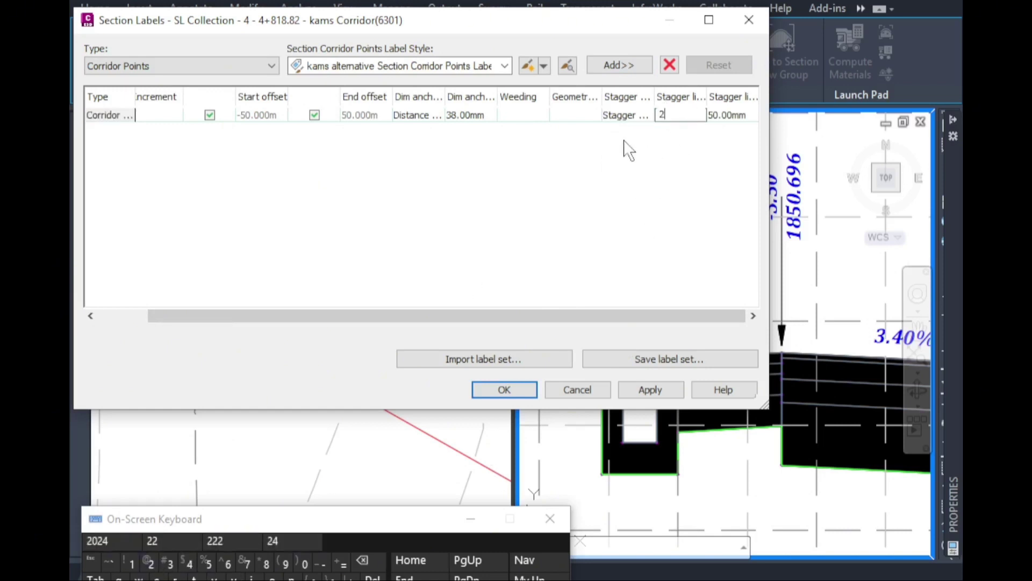
left_click(363, 562)
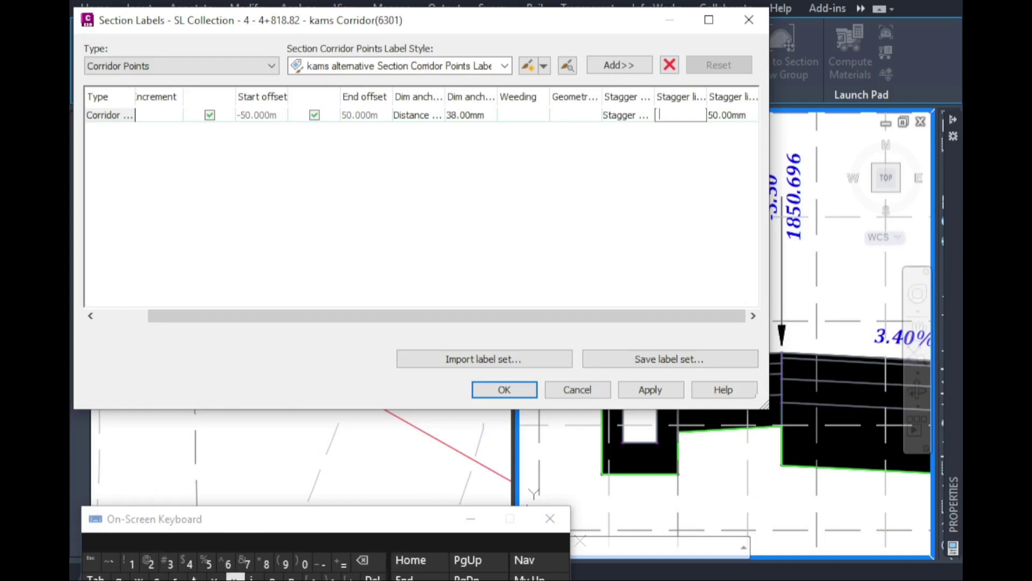
left_click(131, 564)
left_click(727, 118)
left_click(135, 569)
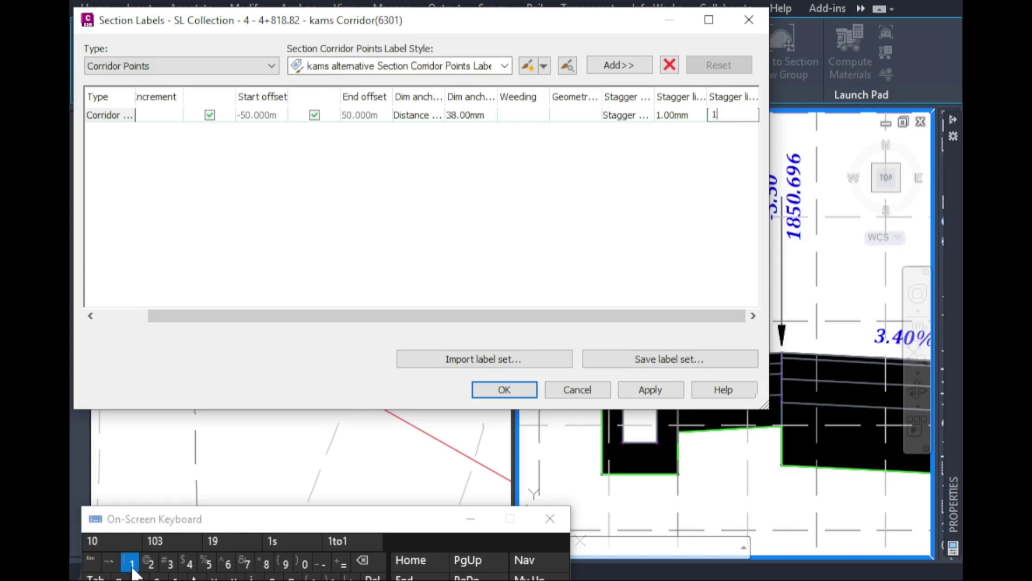
left_click(266, 112)
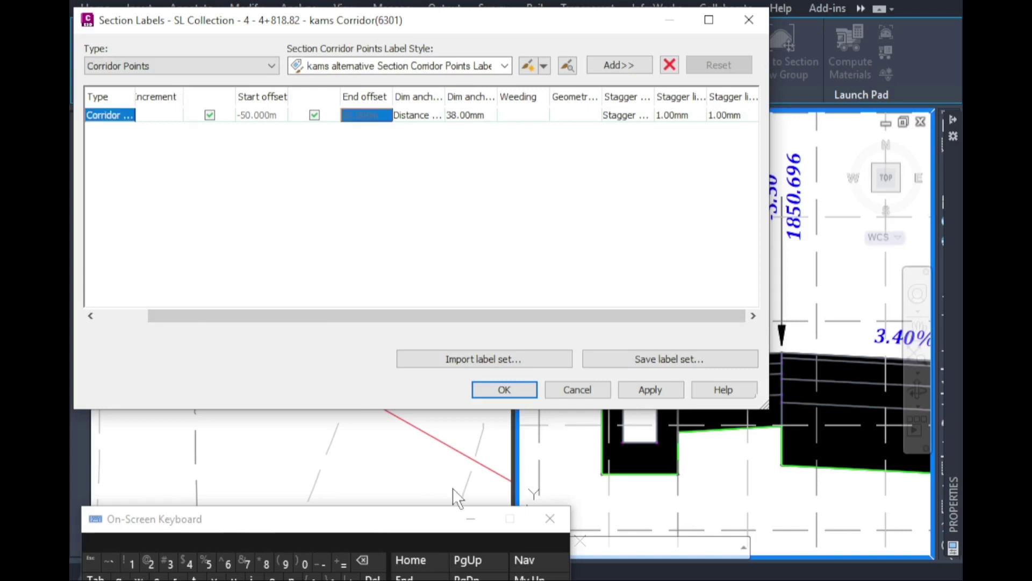
Save the labels as a label set named "kams 2 alternative Section Label Set" and apply the section labels.
left_click_drag(427, 530, 965, 354)
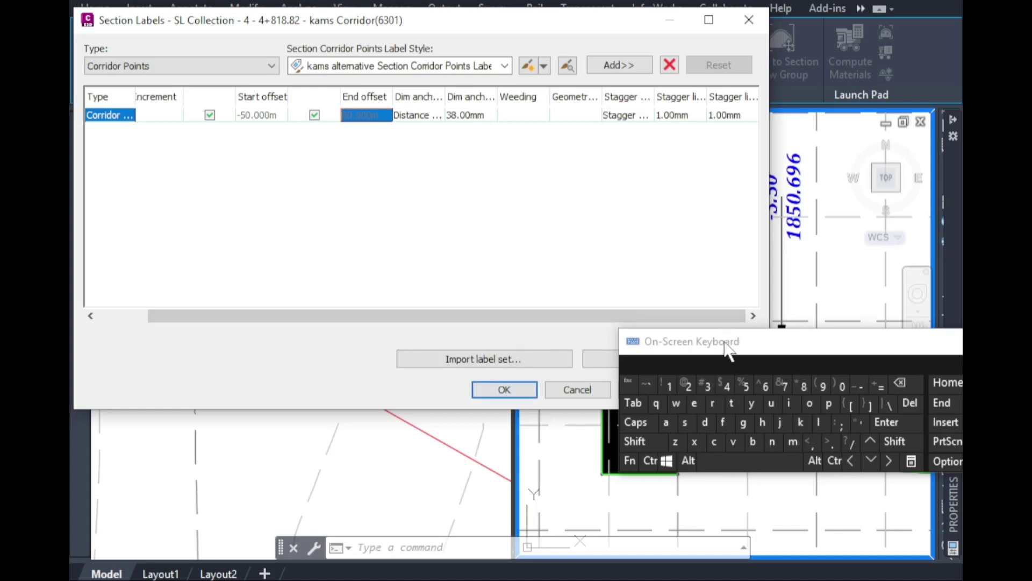
left_click_drag(728, 351, 809, 414)
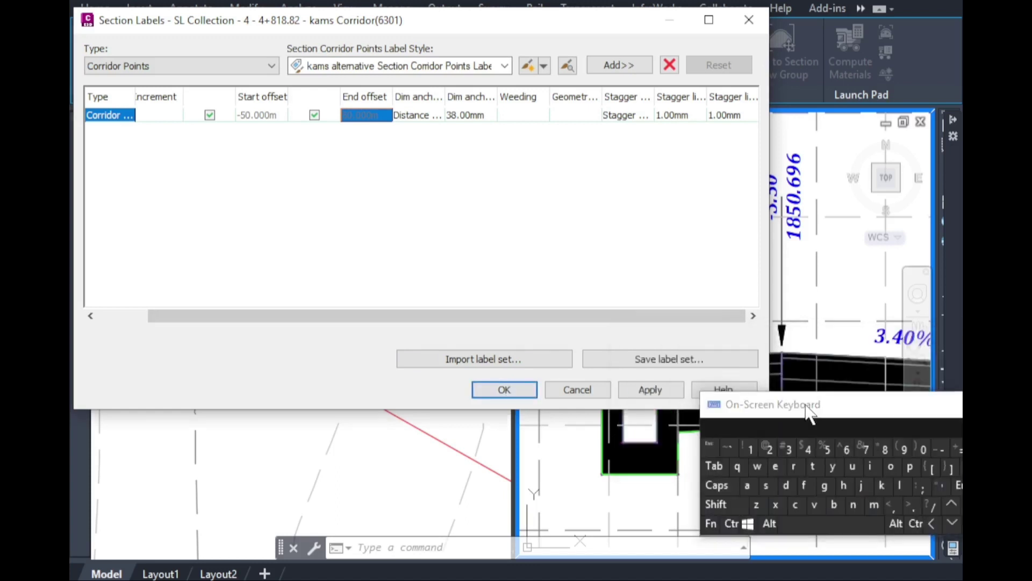
left_click(606, 359)
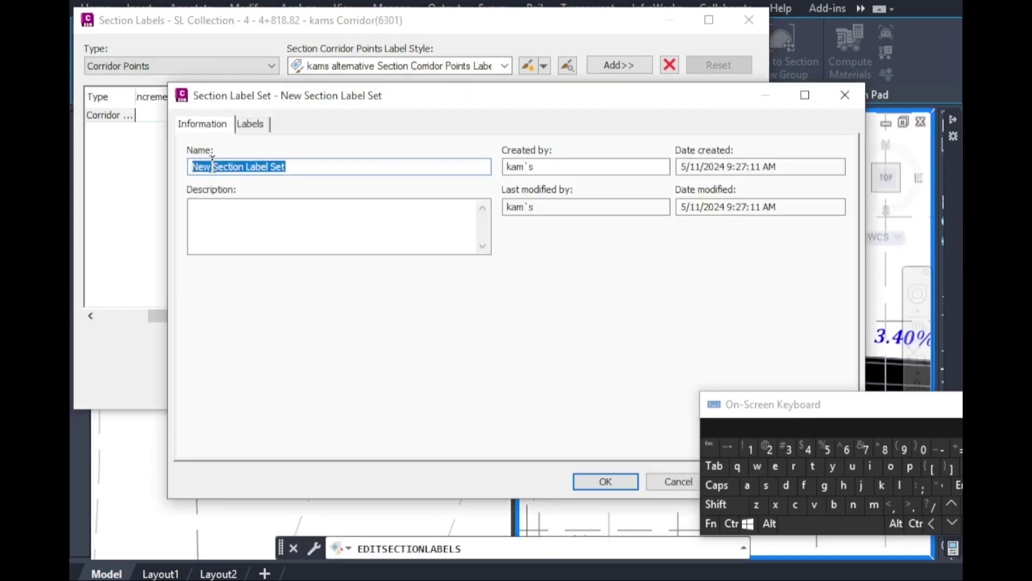
left_click(213, 162)
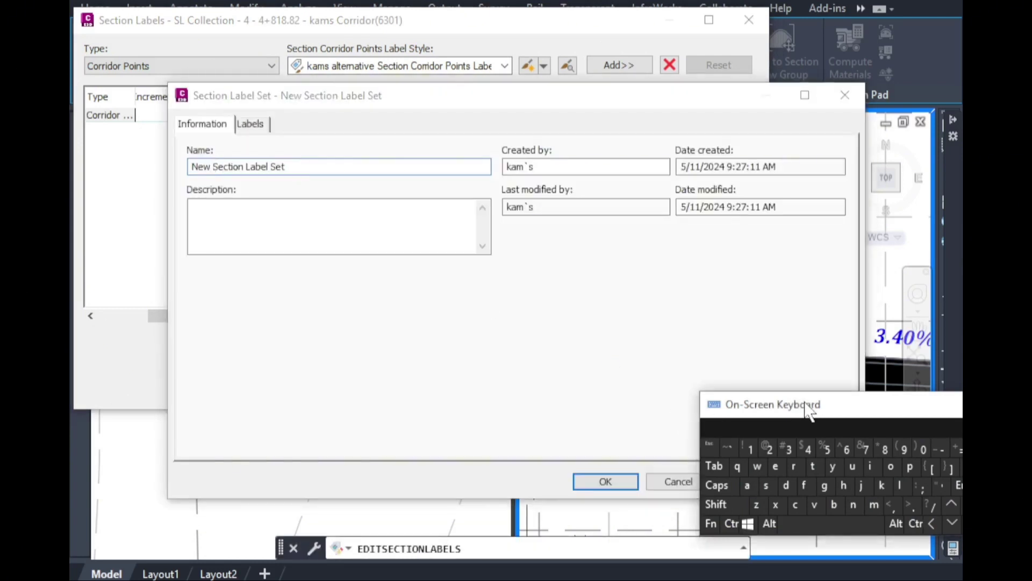
left_click_drag(806, 404, 668, 396)
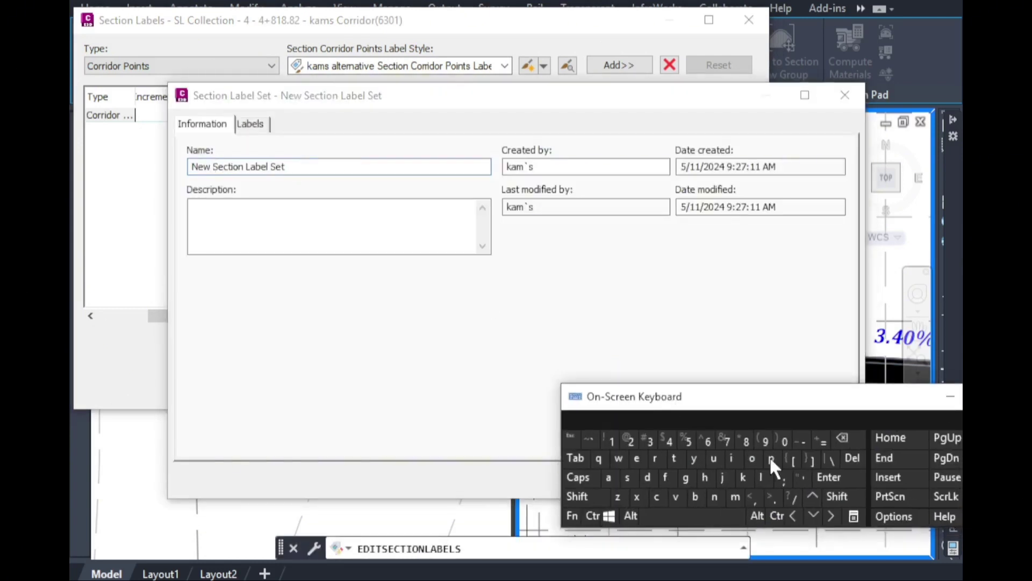
left_click(213, 164)
left_click(843, 438)
left_click(844, 438)
left_click(843, 438)
left_click(843, 438)
left_click(743, 477)
left_click(609, 477)
left_click(735, 495)
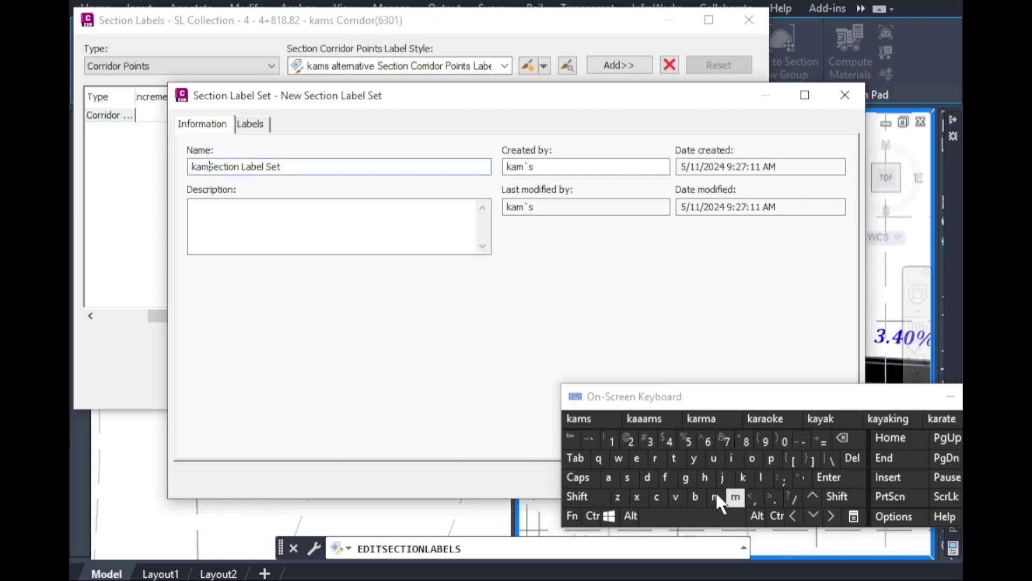
left_click(627, 479)
left_click(665, 513)
left_click(628, 440)
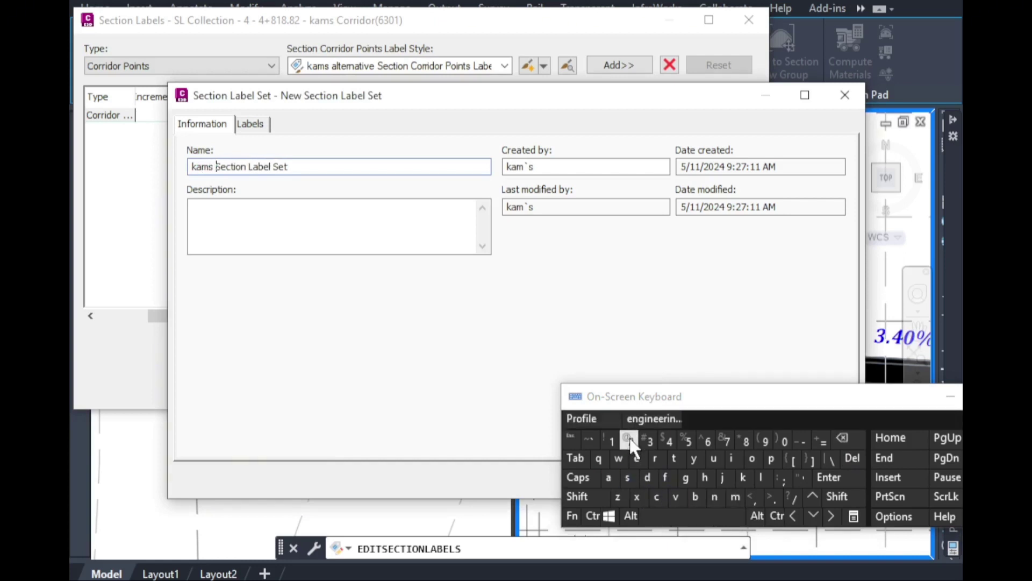
left_click(670, 514)
left_click(608, 477)
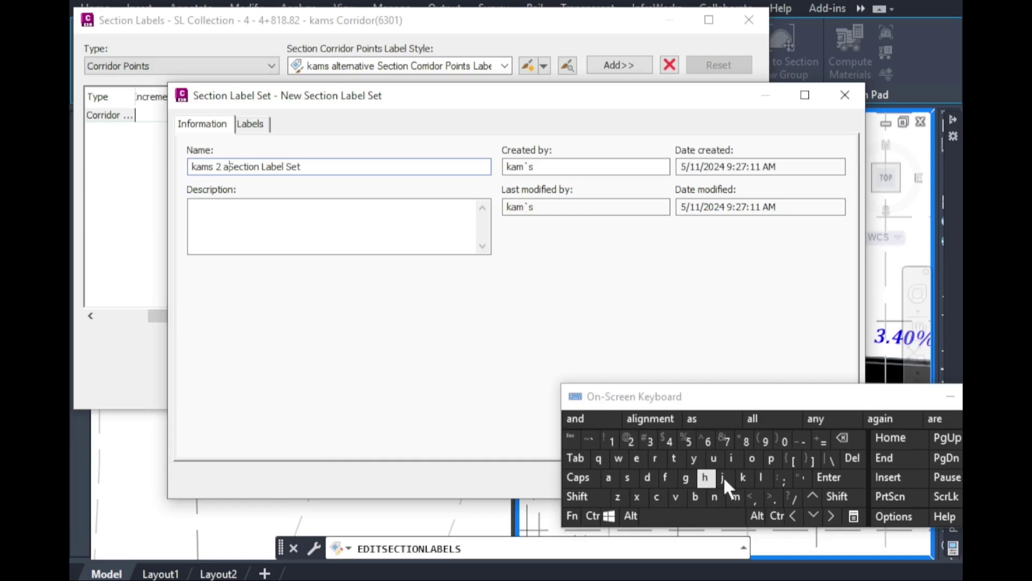
left_click(763, 479)
left_click(674, 457)
left_click(638, 459)
left_click(591, 419)
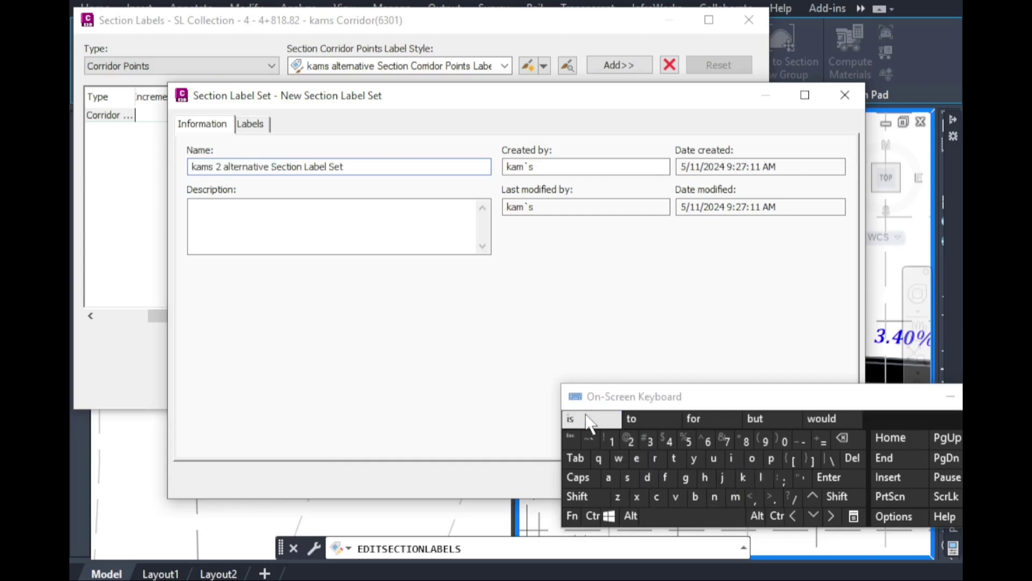
left_click_drag(698, 403, 739, 271)
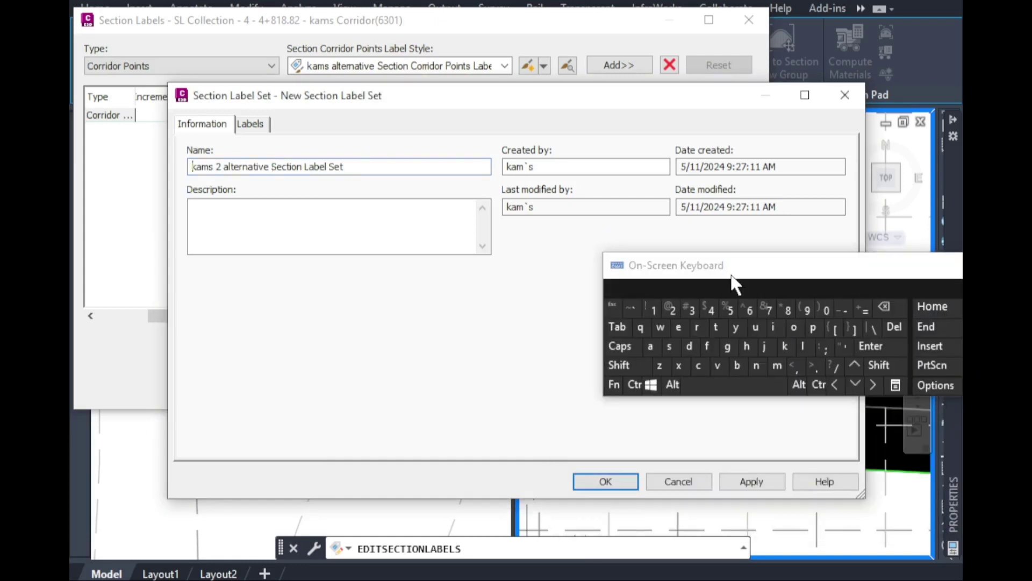
left_click(603, 482)
left_click_drag(751, 275, 818, 441)
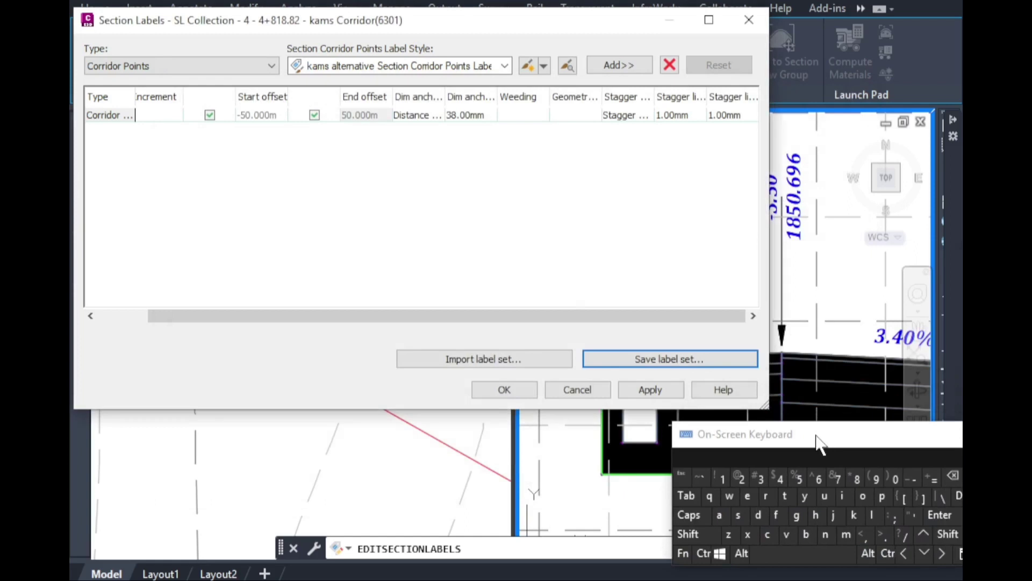
left_click(506, 384)
left_click(598, 313)
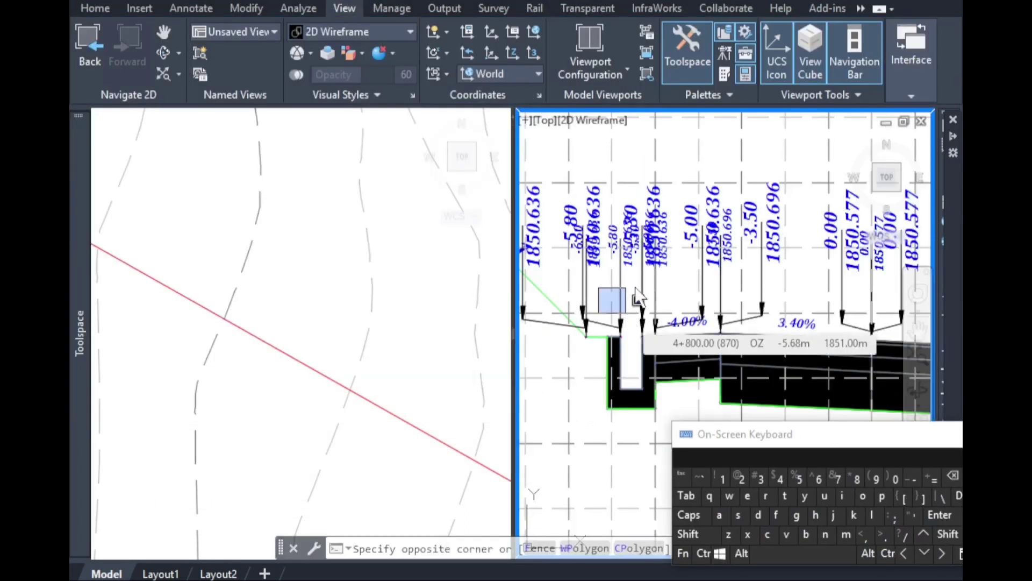
key("Escape")
scroll(727, 256, "up", 2)
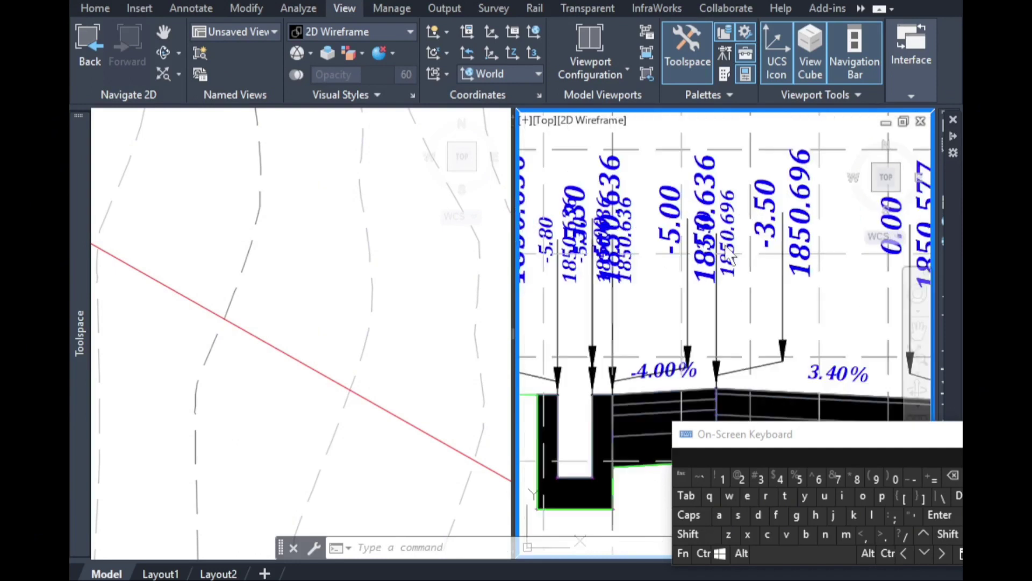
scroll(667, 249, "down", 3)
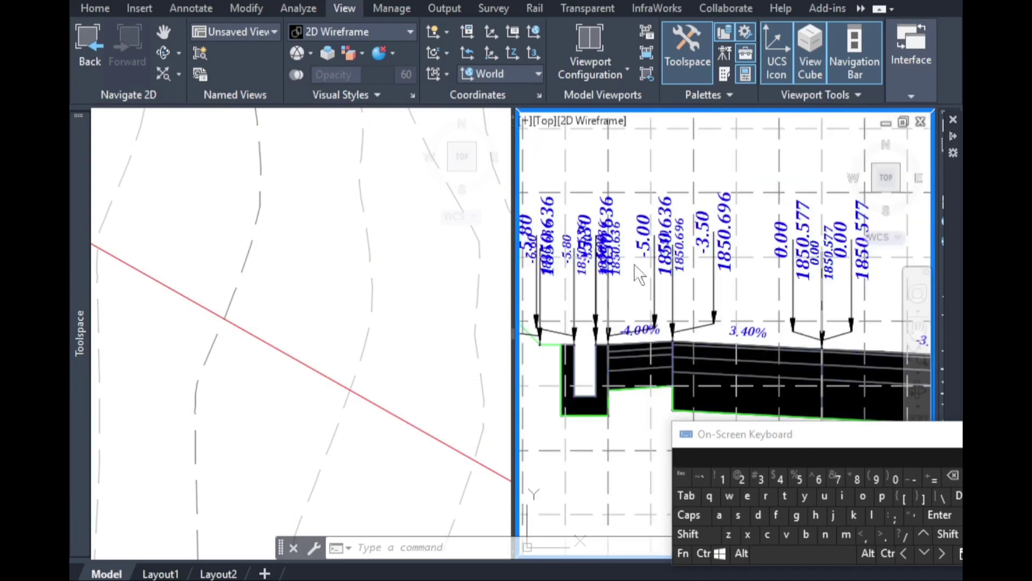
scroll(731, 296, "up", 1)
Start the CORRIDORSECTIONLABELSCONV command and choose the corridor's section view for conversion.
left_click(434, 550)
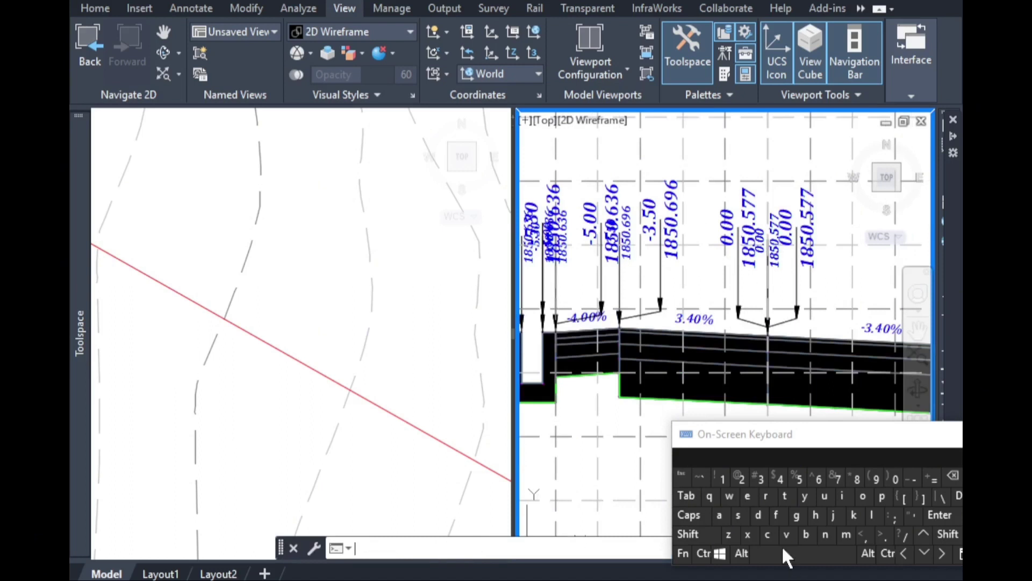
left_click(768, 535)
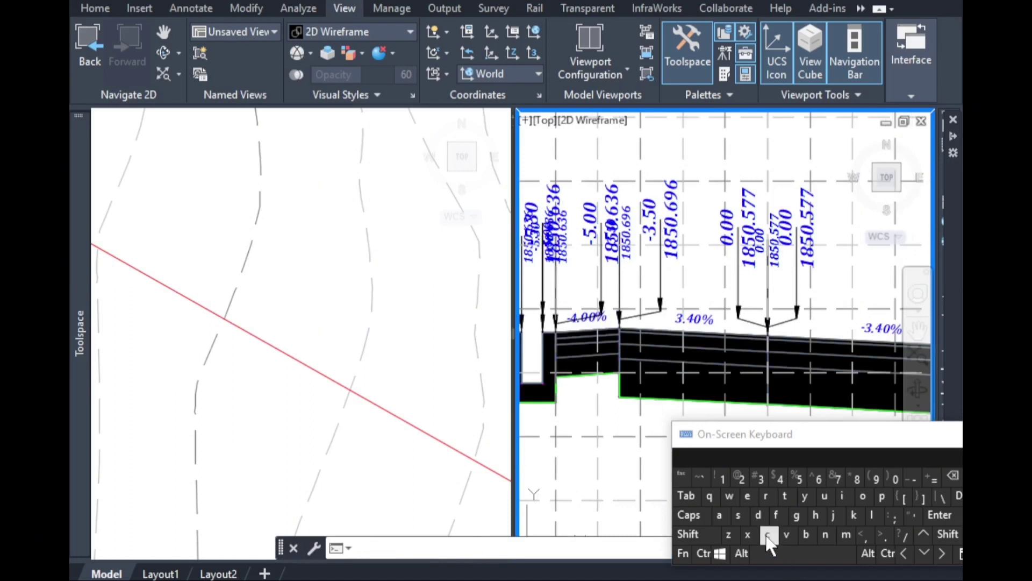
left_click(862, 497)
left_click(767, 497)
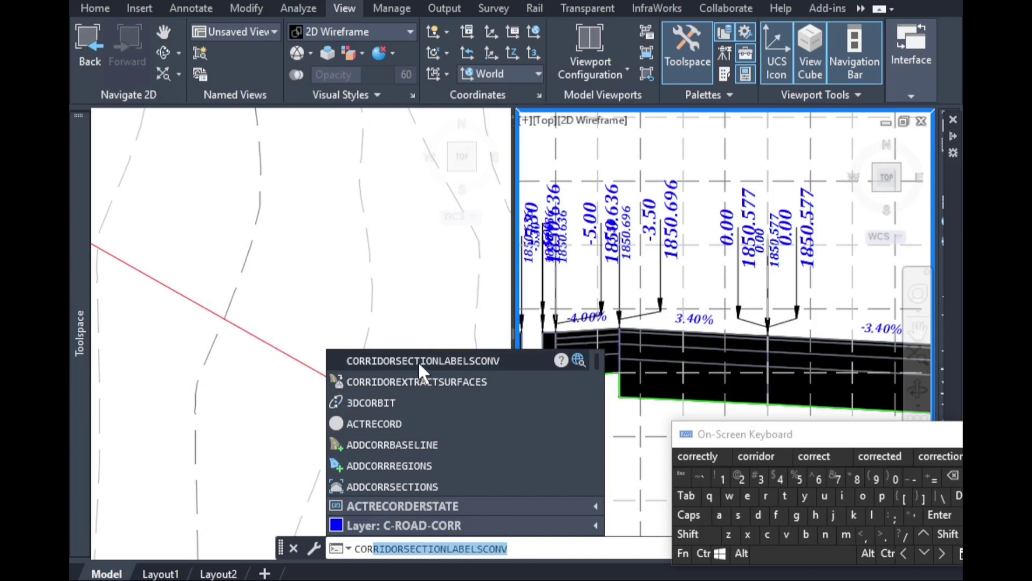
left_click(417, 360)
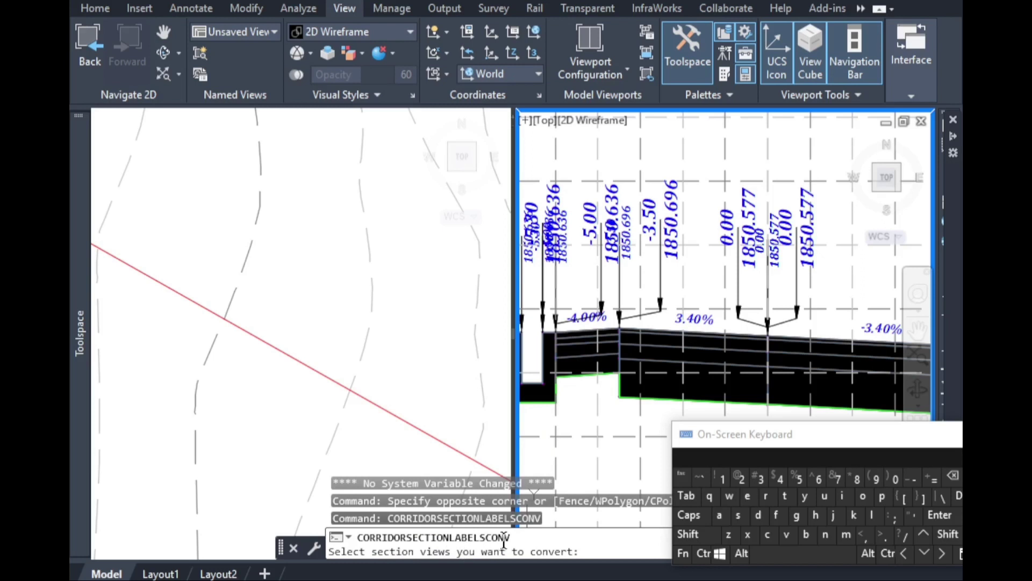
left_click(601, 442)
key("Return")
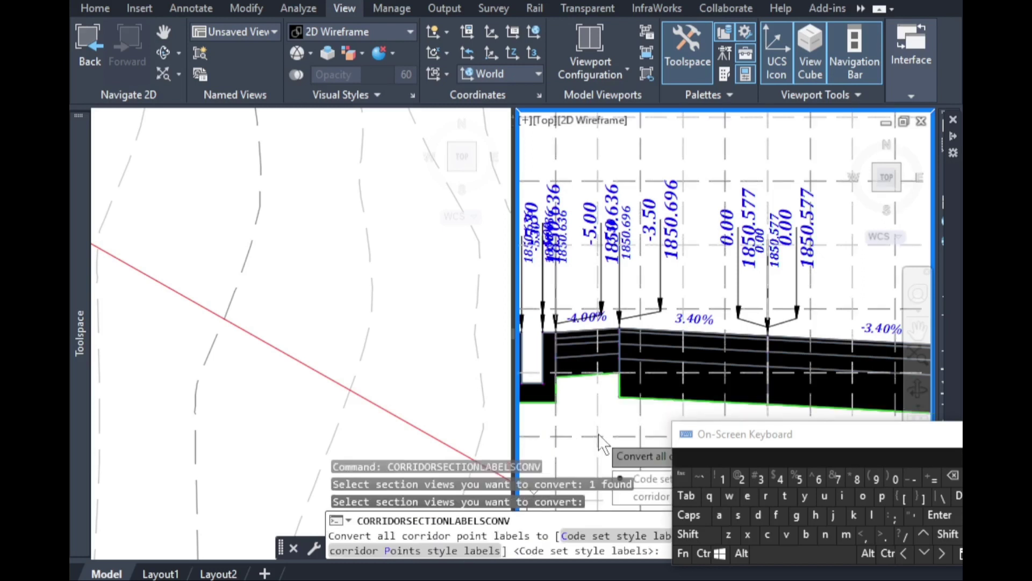
Convert the corridor point labels to corridor Points style labels using the kams 2 alternative Section Label Set.
left_click_drag(725, 442, 144, 237)
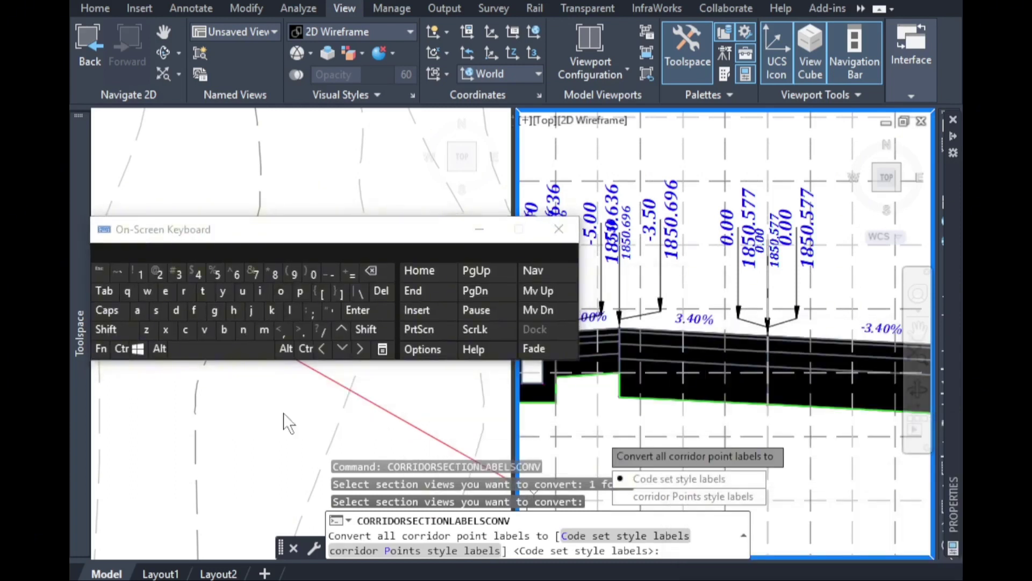
left_click(407, 551)
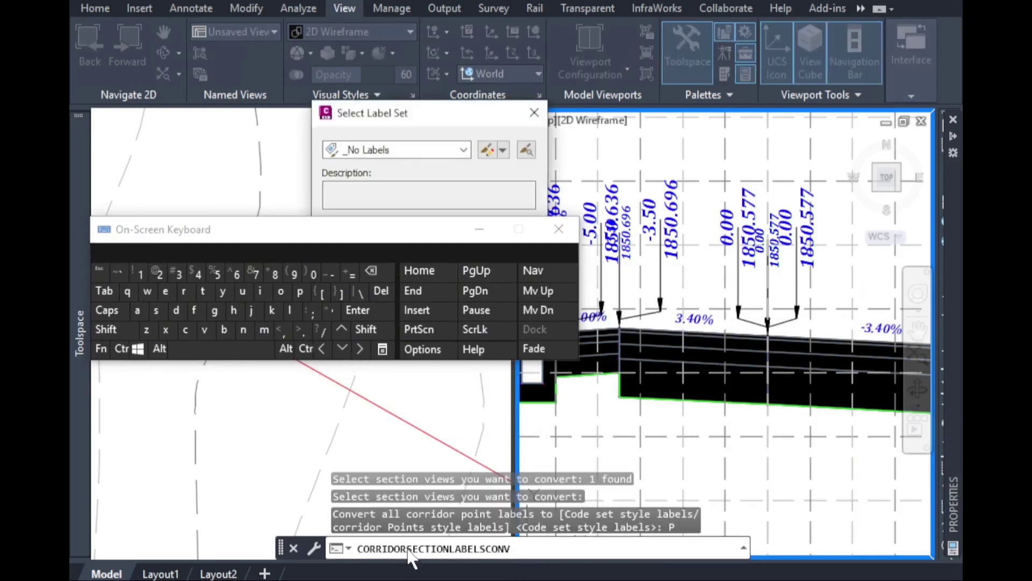
left_click(476, 236)
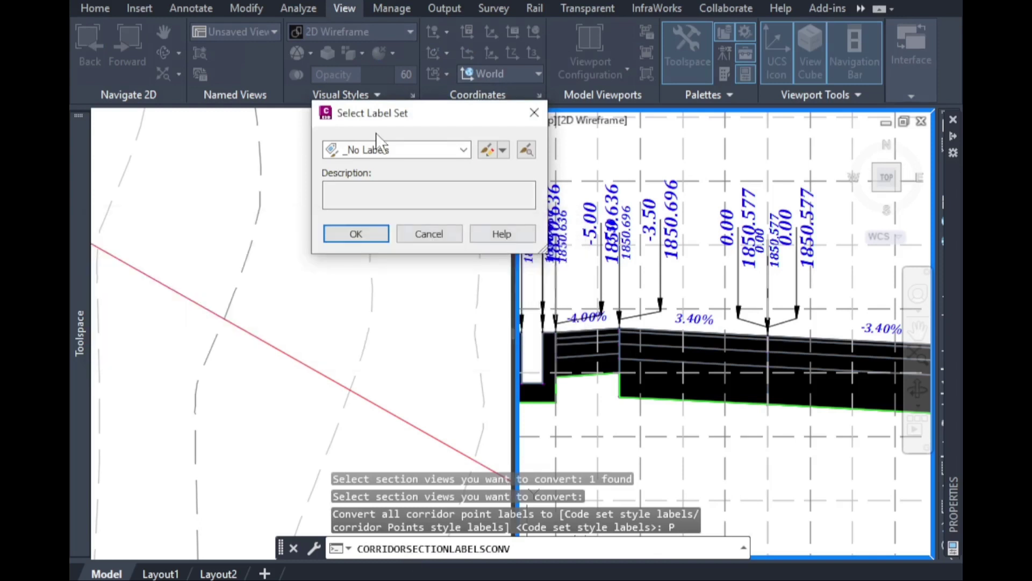
left_click(375, 150)
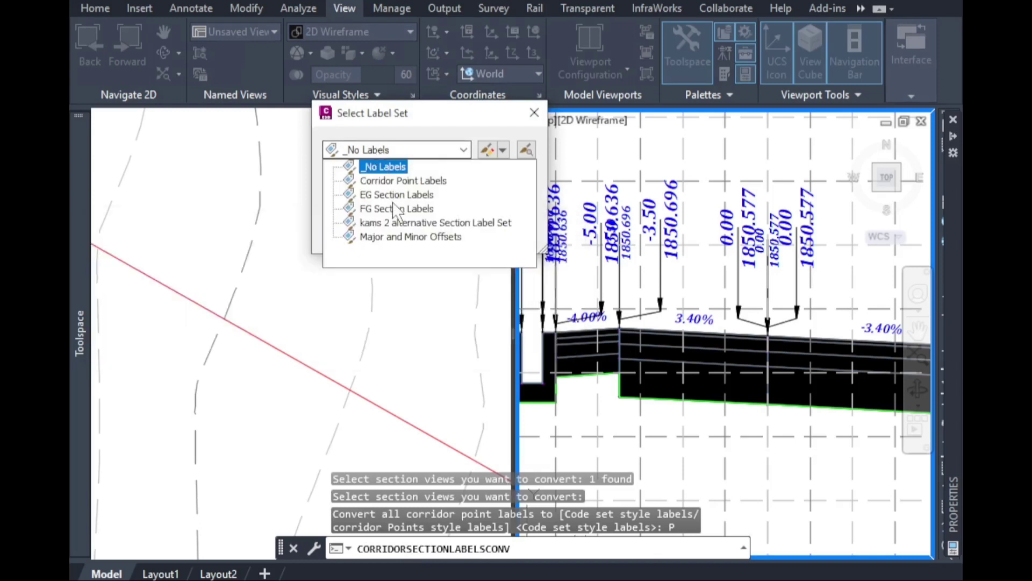
left_click(393, 222)
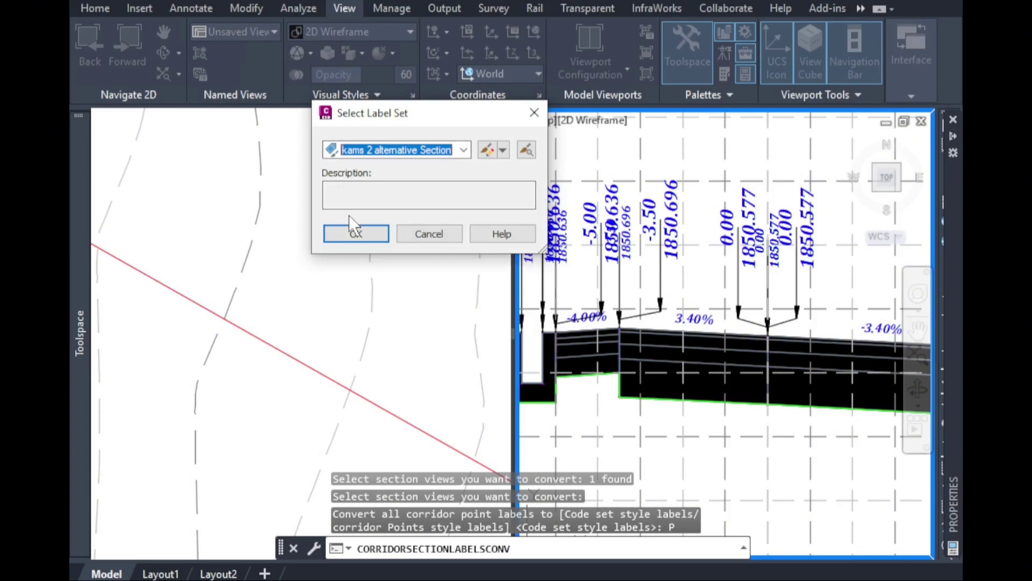
left_click(356, 233)
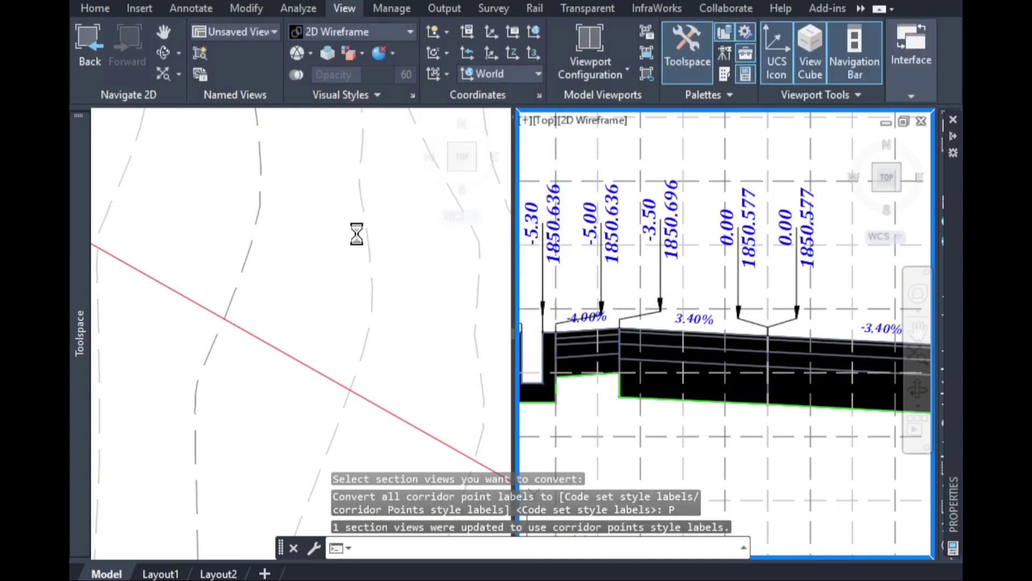
Examine the converted offset and elevation labels and their staggered leaders around the ditches at both road edges.
scroll(660, 272, "down", 4)
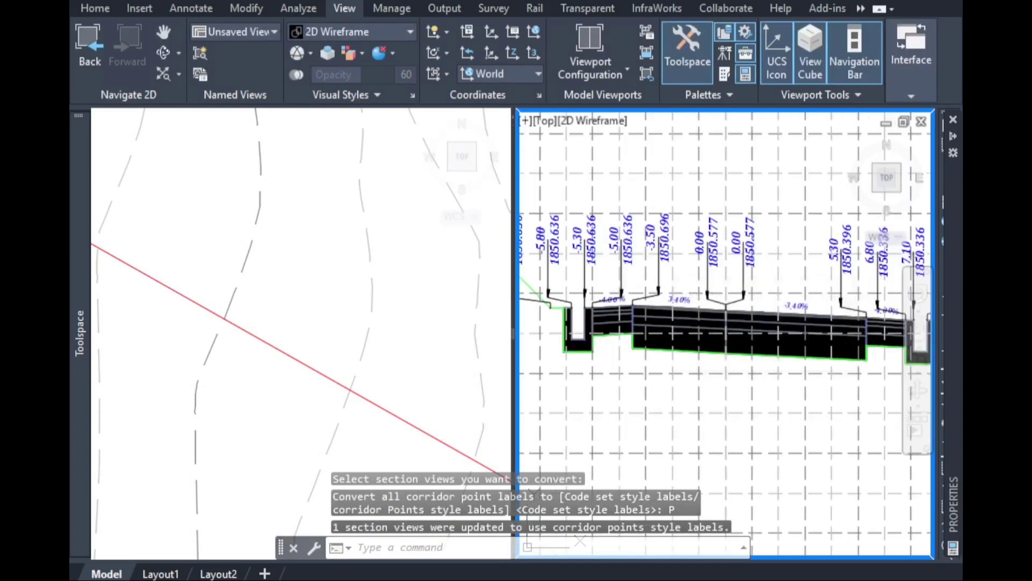
scroll(556, 276, "up", 5)
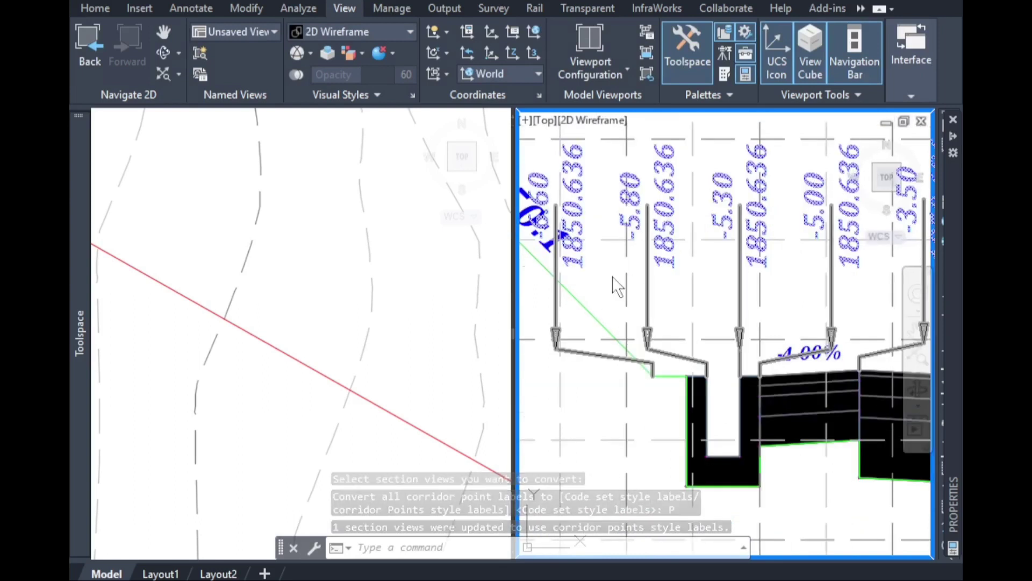
scroll(612, 278, "down", 2)
scroll(682, 317, "up", 2)
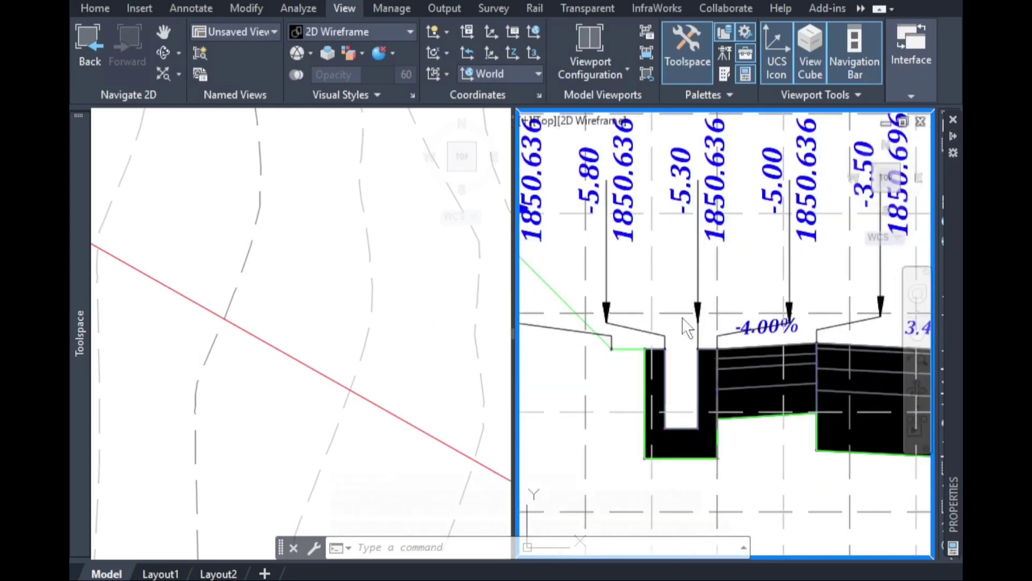
left_click(645, 326)
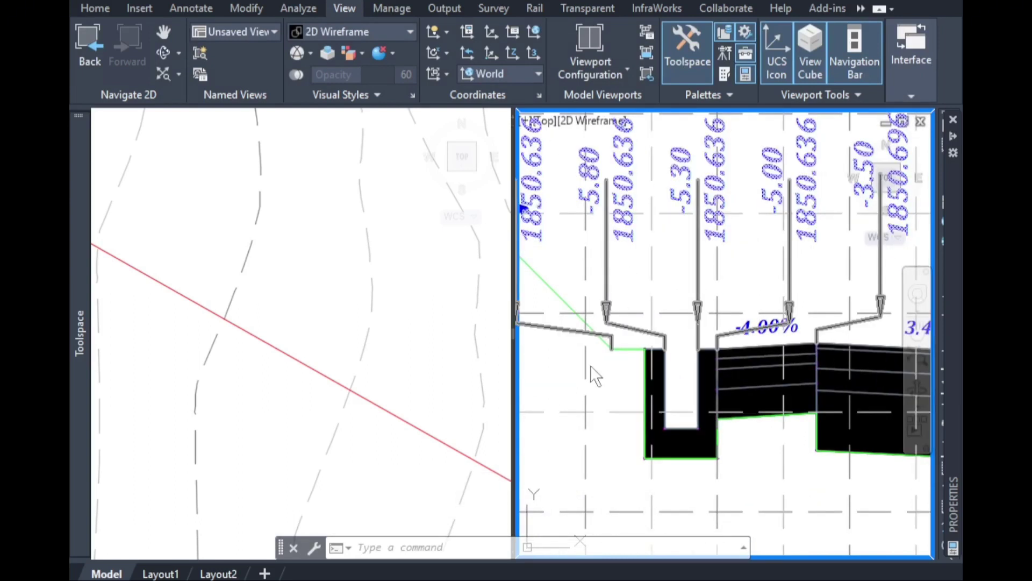
scroll(591, 365, "down", 5)
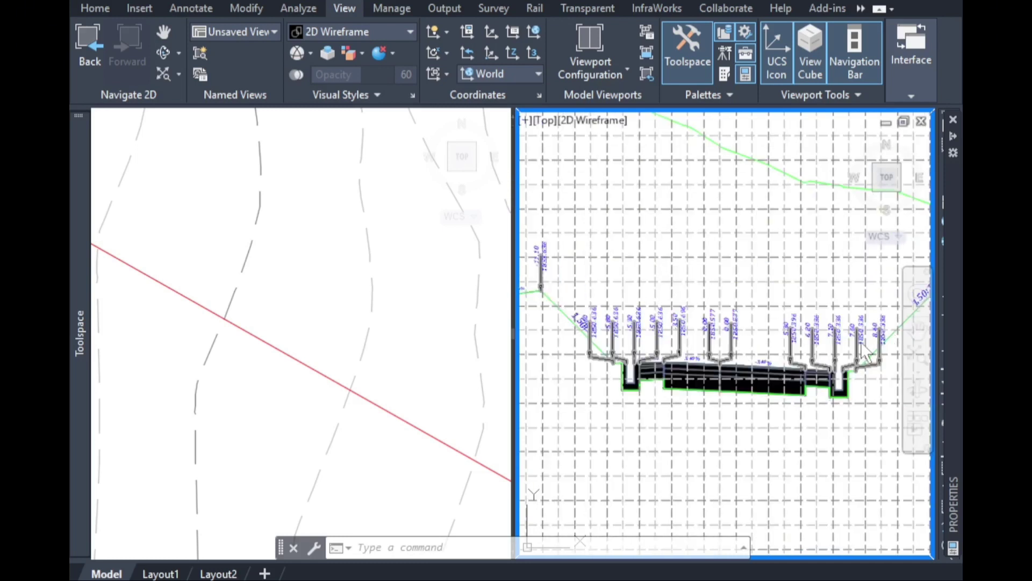
scroll(865, 349, "up", 4)
scroll(759, 416, "down", 5)
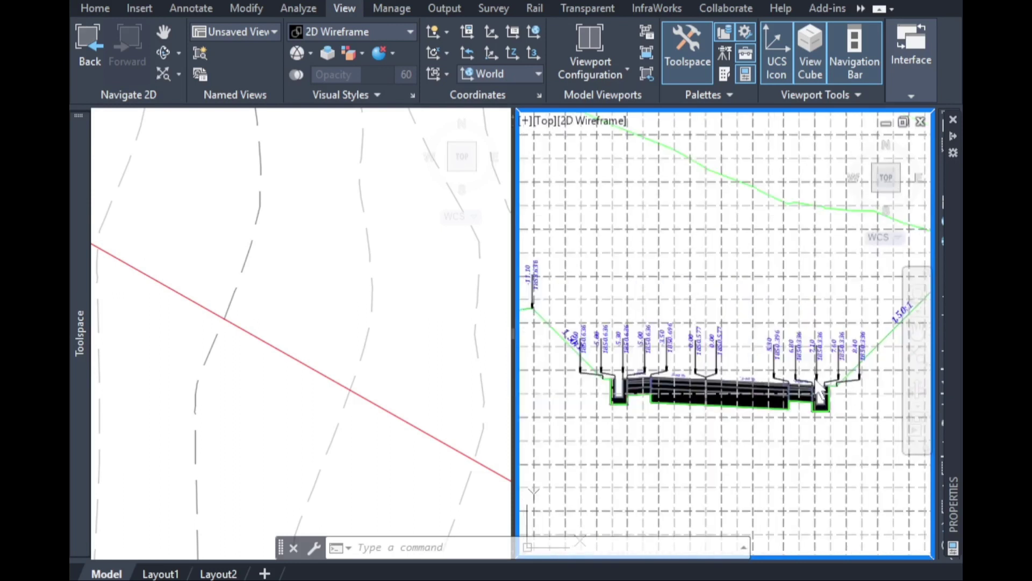
scroll(574, 323, "up", 4)
scroll(691, 386, "down", 4)
scroll(604, 329, "up", 4)
scroll(703, 403, "up", 2)
scroll(857, 431, "down", 5)
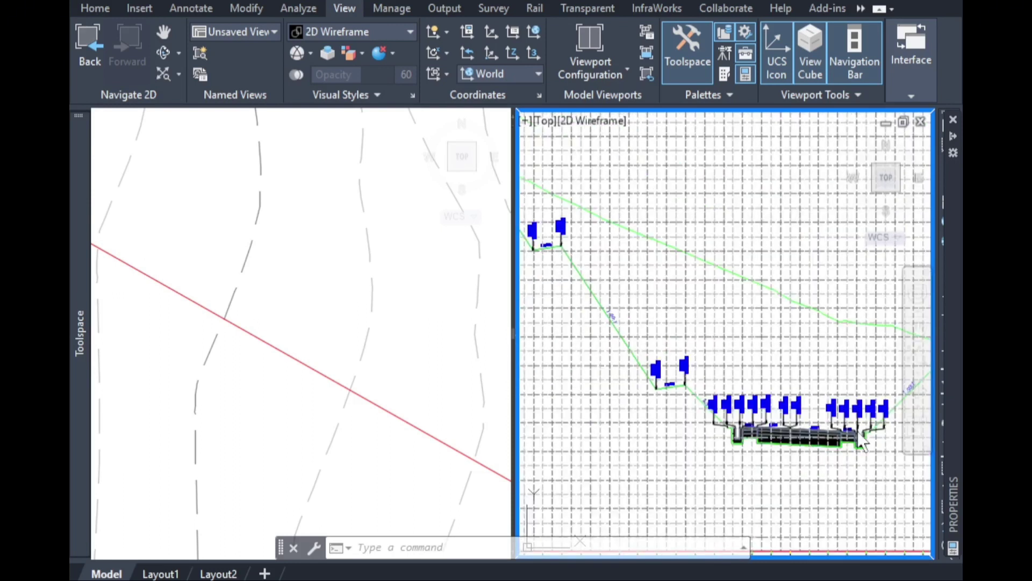
scroll(857, 431, "up", 3)
scroll(849, 441, "down", 1)
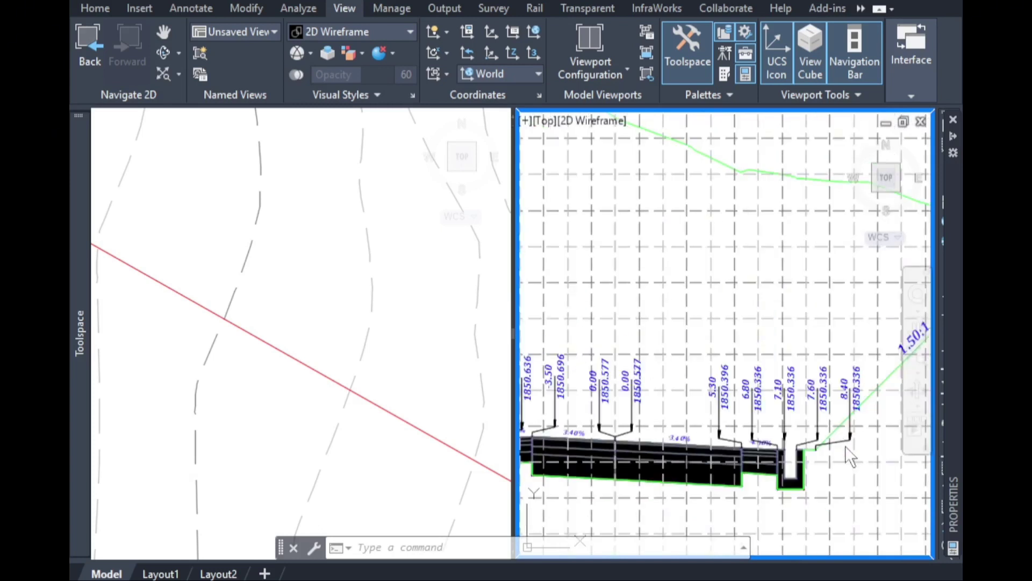
scroll(846, 446, "up", 4)
scroll(703, 363, "down", 2)
scroll(683, 423, "up", 2)
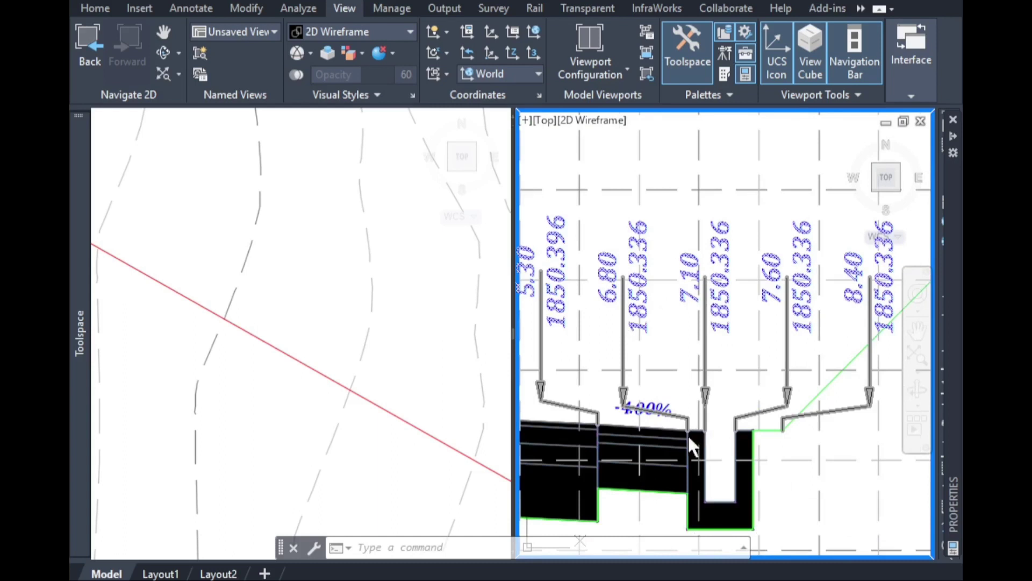
scroll(687, 432, "up", 3)
scroll(694, 432, "down", 3)
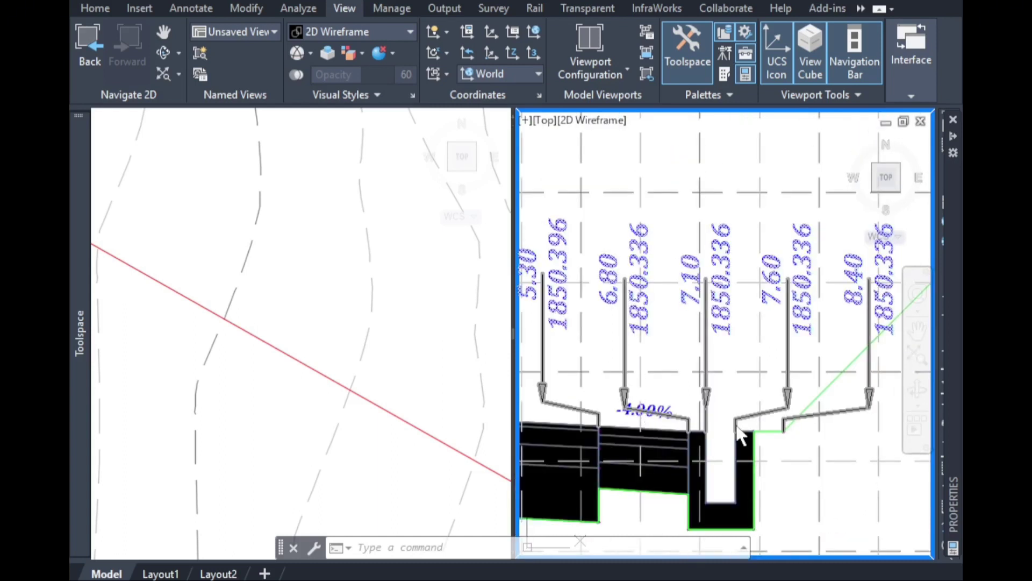
left_click(706, 434)
scroll(736, 401, "down", 5)
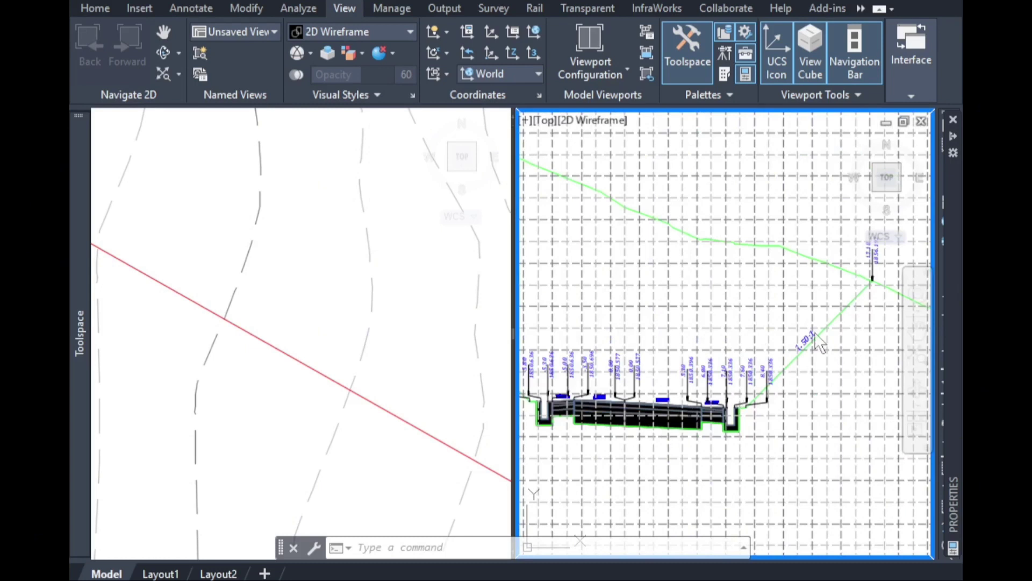
Inspect the slope labels and staggered point labels along the carriageway of the cross section.
scroll(815, 333, "up", 10)
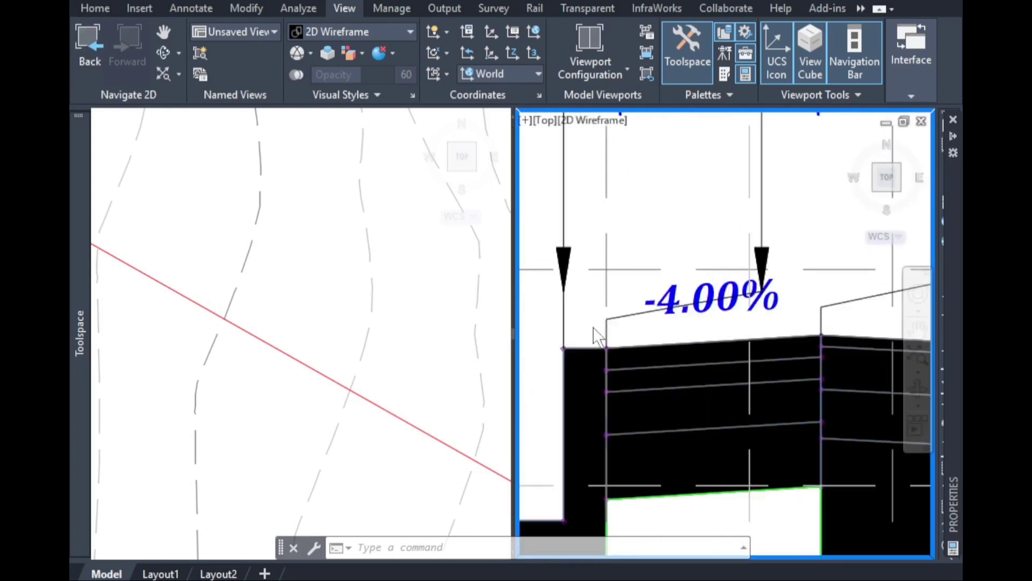
scroll(593, 328, "down", 6)
scroll(792, 336, "up", 2)
scroll(598, 330, "down", 2)
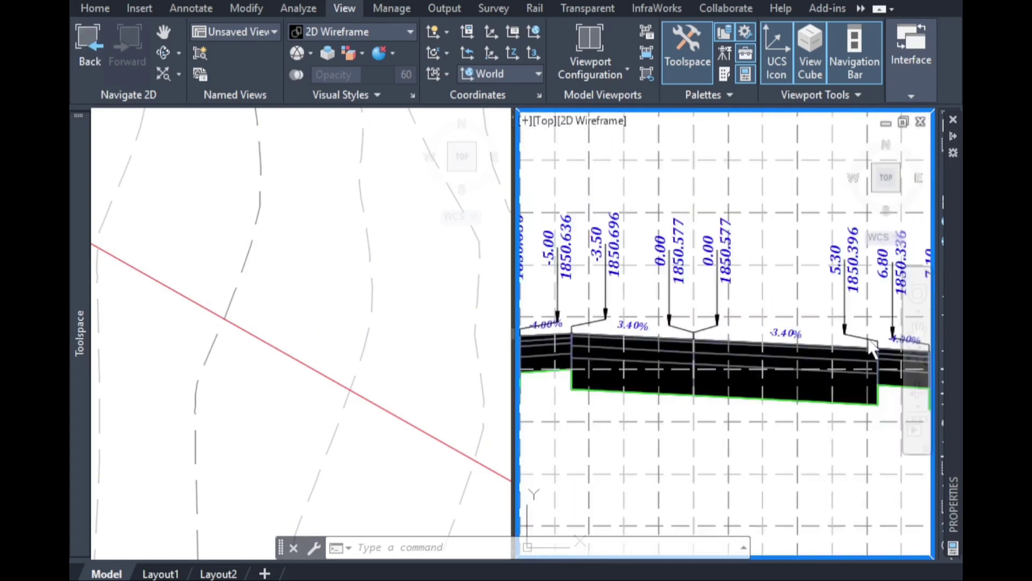
scroll(656, 333, "up", 2)
scroll(624, 333, "down", 3)
scroll(647, 335, "up", 3)
scroll(656, 335, "down", 3)
scroll(807, 336, "up", 4)
Edit the cross section's labels and open the kams alternative Section Corridor Points Label Style for editing.
left_click(786, 340)
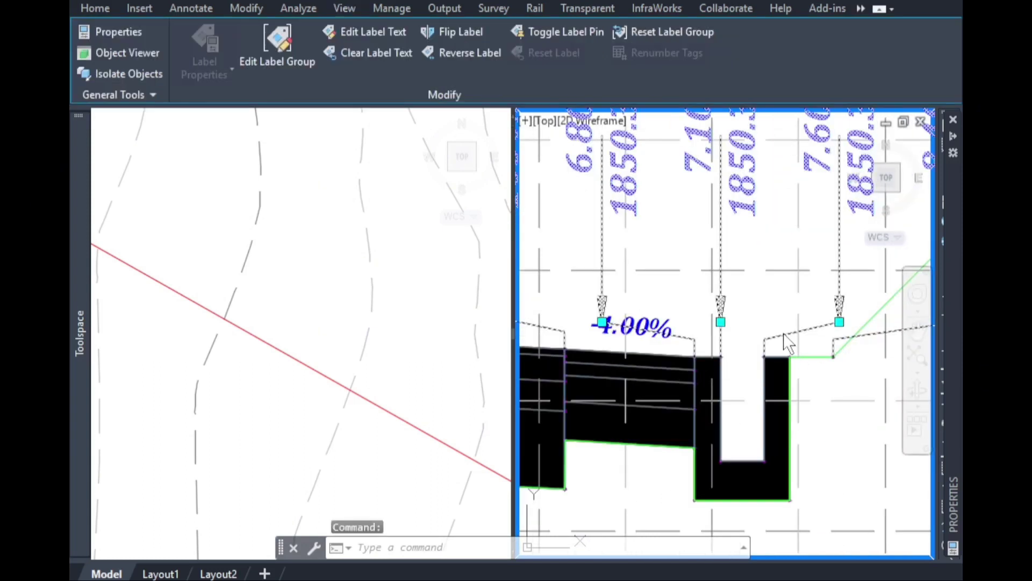
right_click(786, 340)
left_click(845, 254)
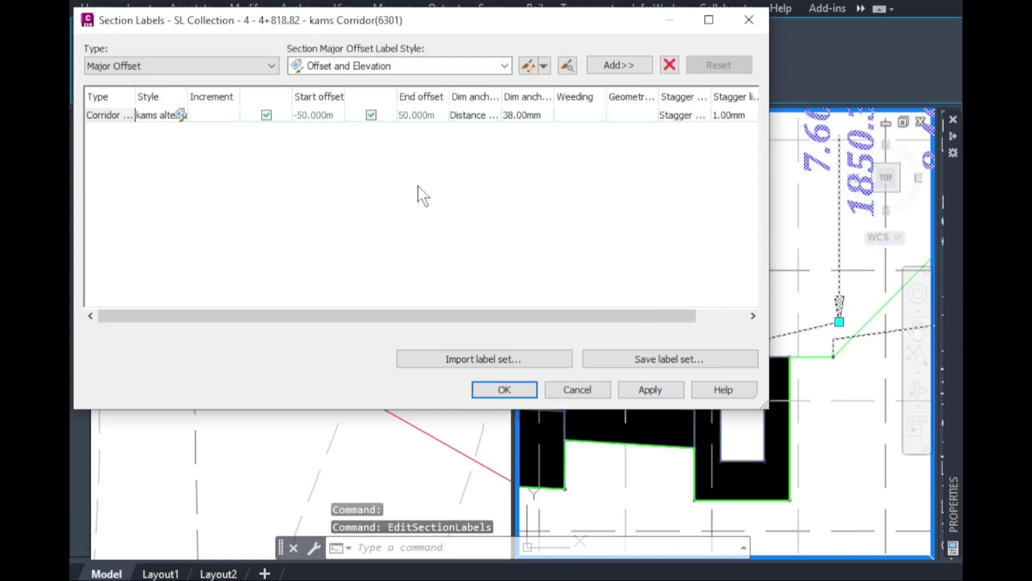
left_click(147, 67)
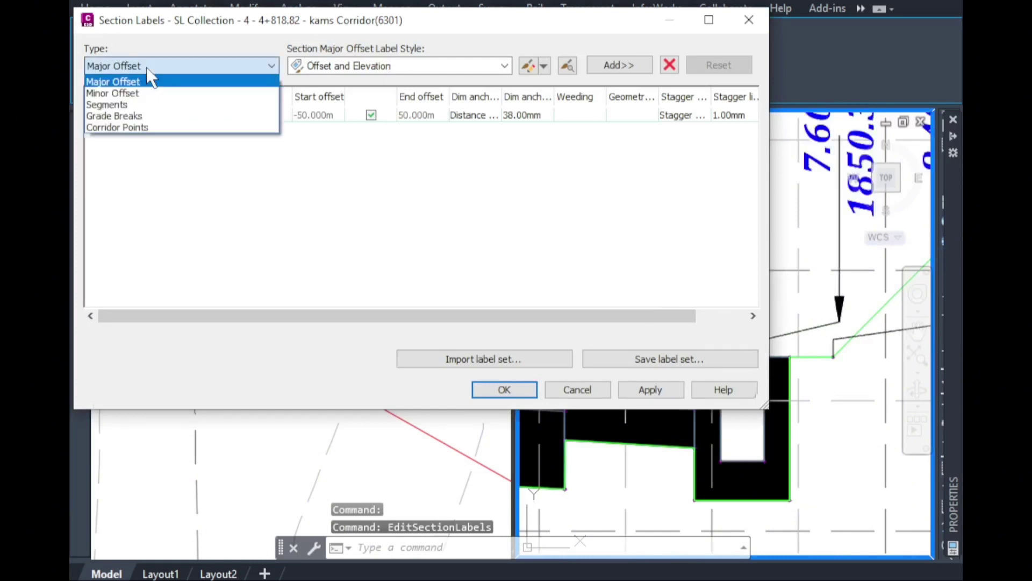
left_click(145, 128)
left_click(372, 65)
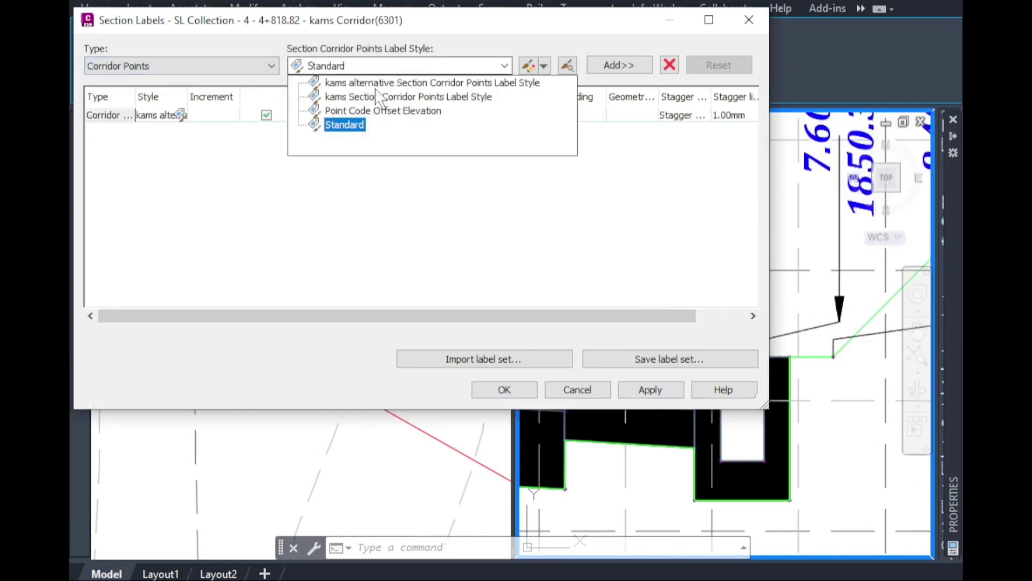
left_click(405, 84)
left_click(527, 66)
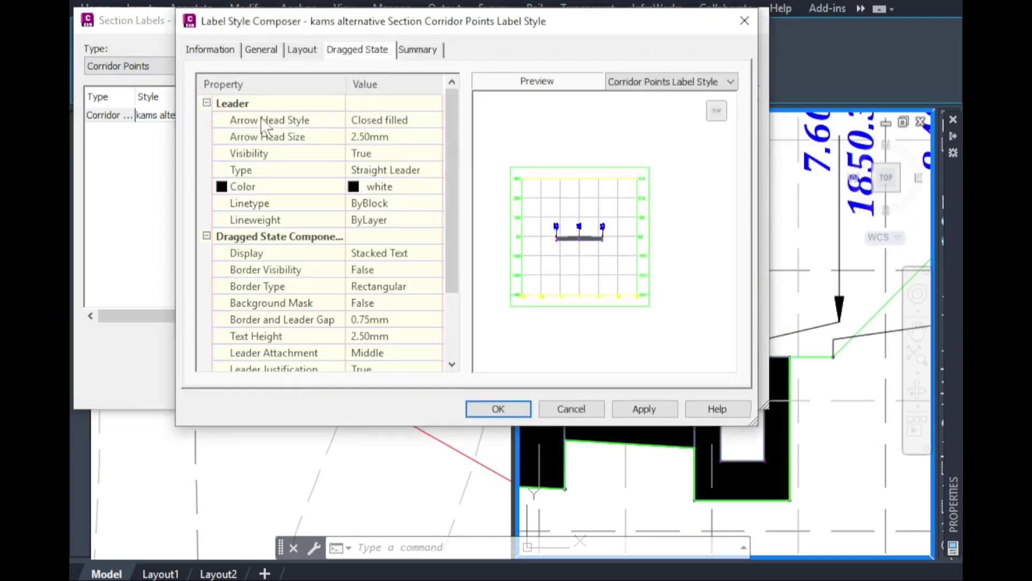
Set the leader color in the label style's dragged state to yellow.
left_click(377, 187)
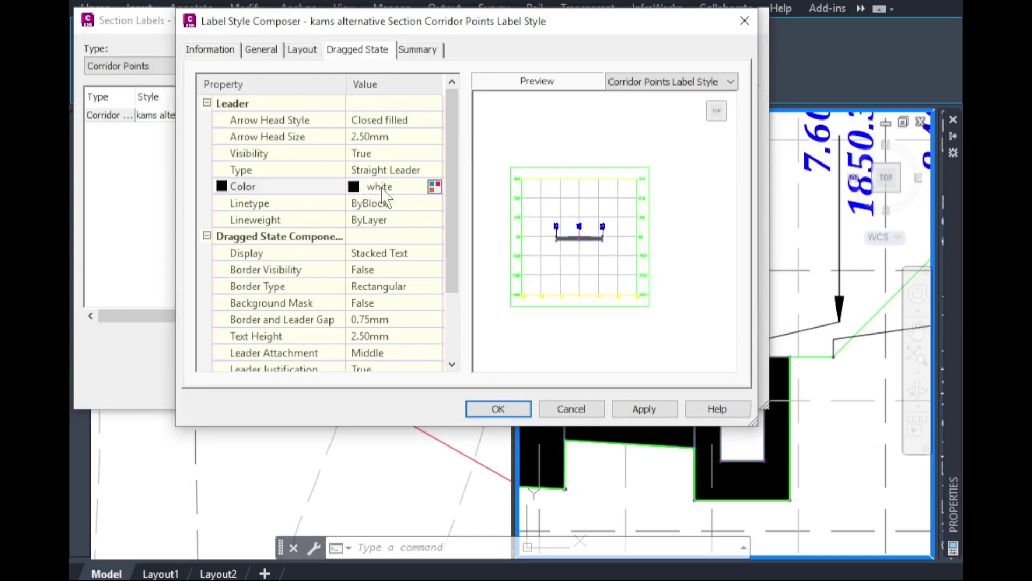
left_click(435, 186)
left_click(342, 204)
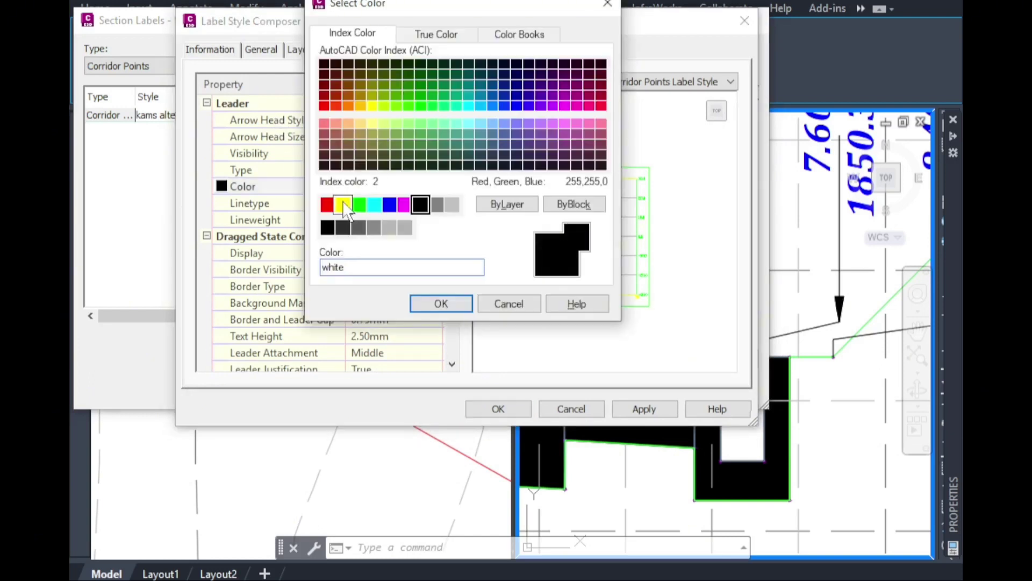
left_click(439, 303)
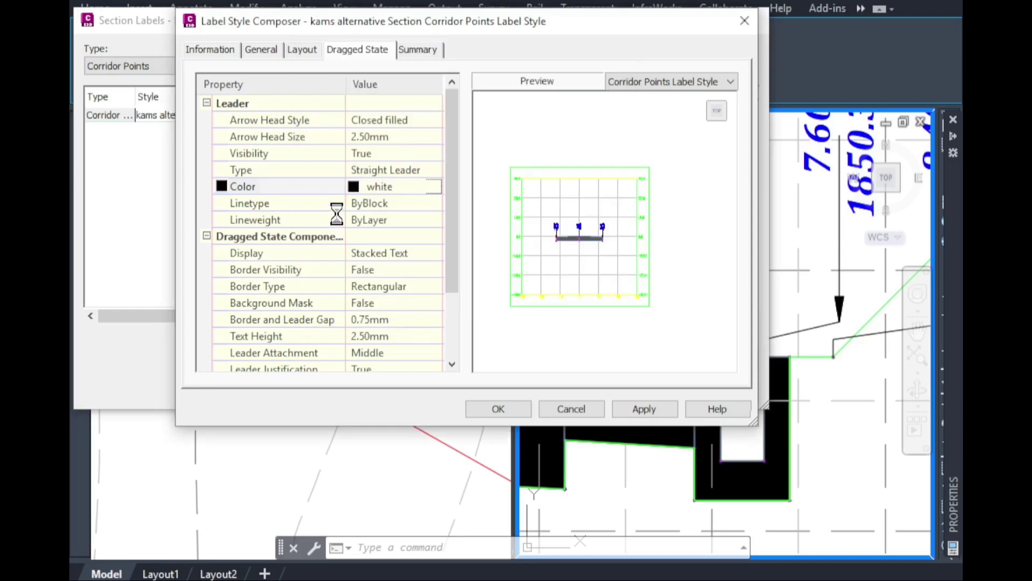
Set the leader linetype in the label style's dragged state to DASHED2.
left_click(382, 203)
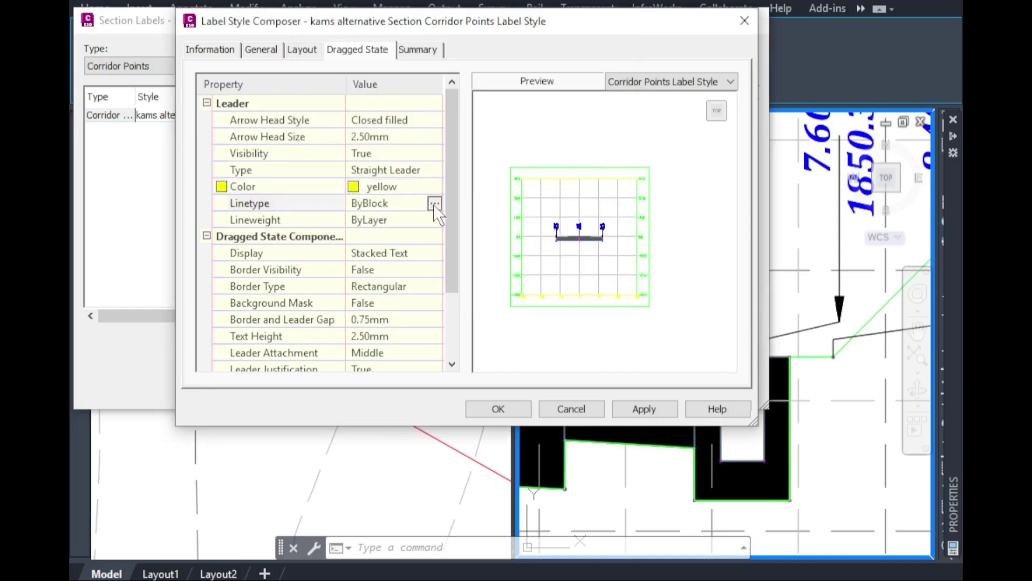
left_click(433, 204)
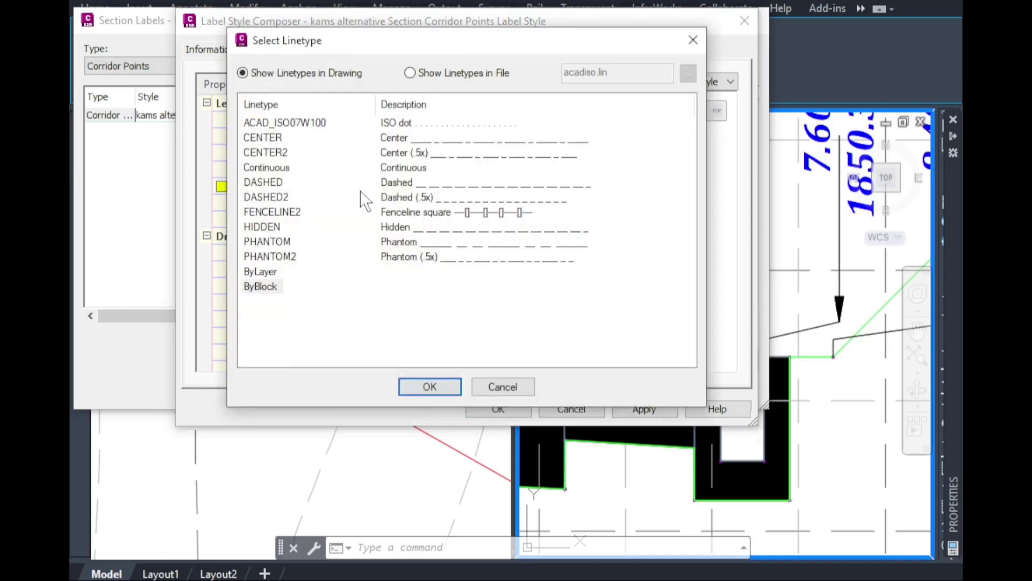
left_click(271, 198)
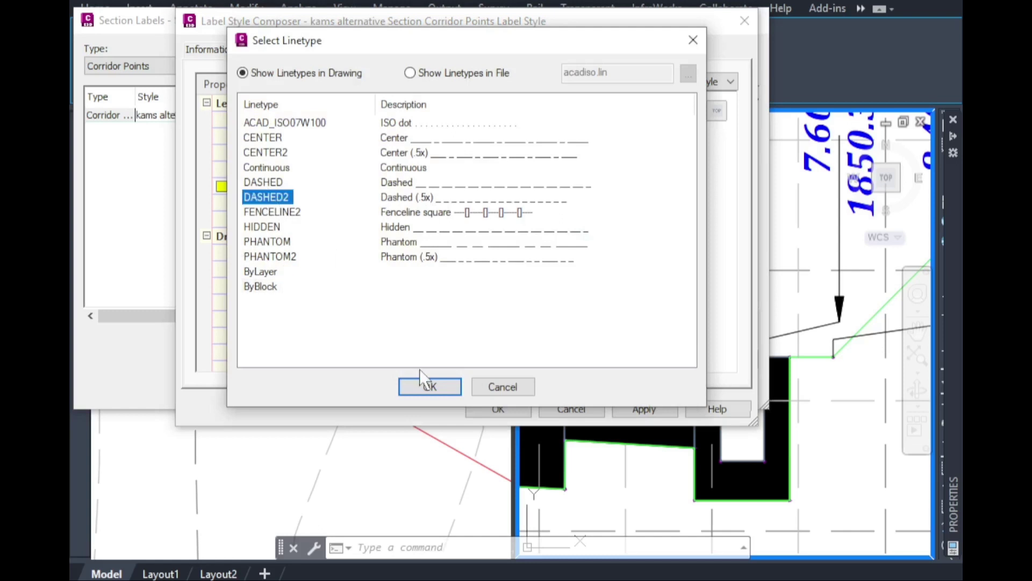
left_click(427, 385)
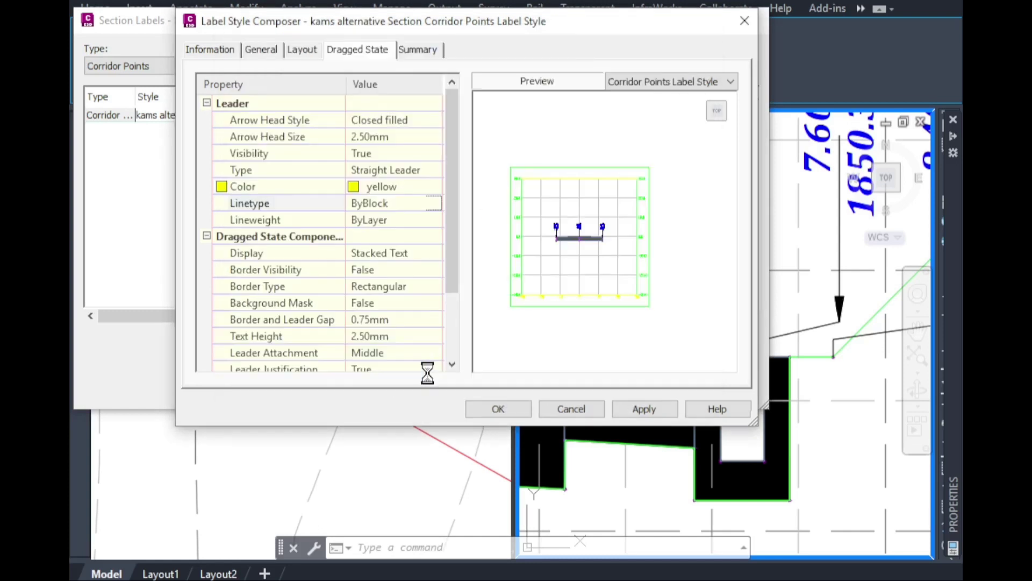
Set the dragged-state leader lineweight to 0.13 mm and save the label style.
left_click(370, 218)
left_click(434, 221)
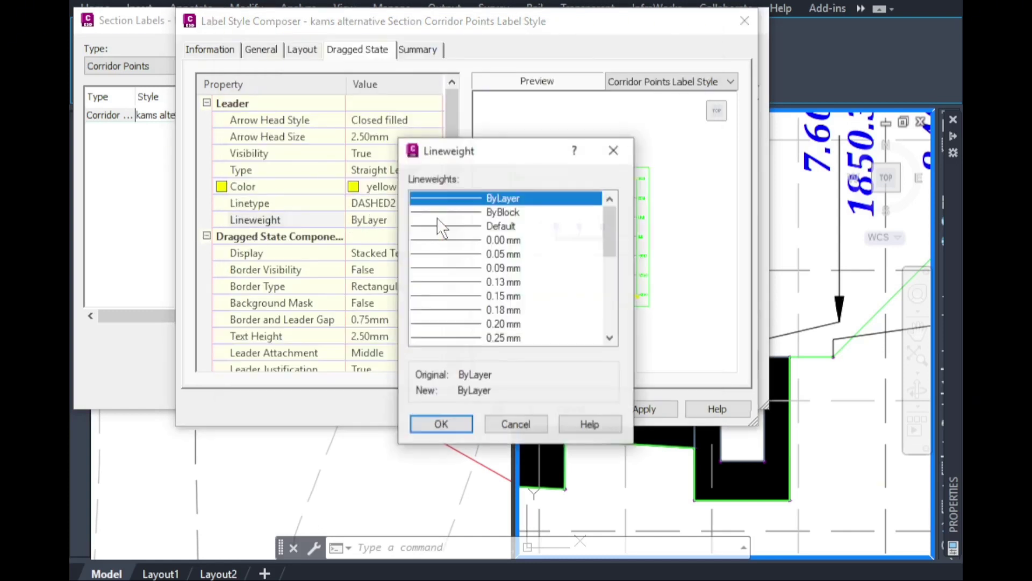
left_click(446, 281)
left_click(442, 424)
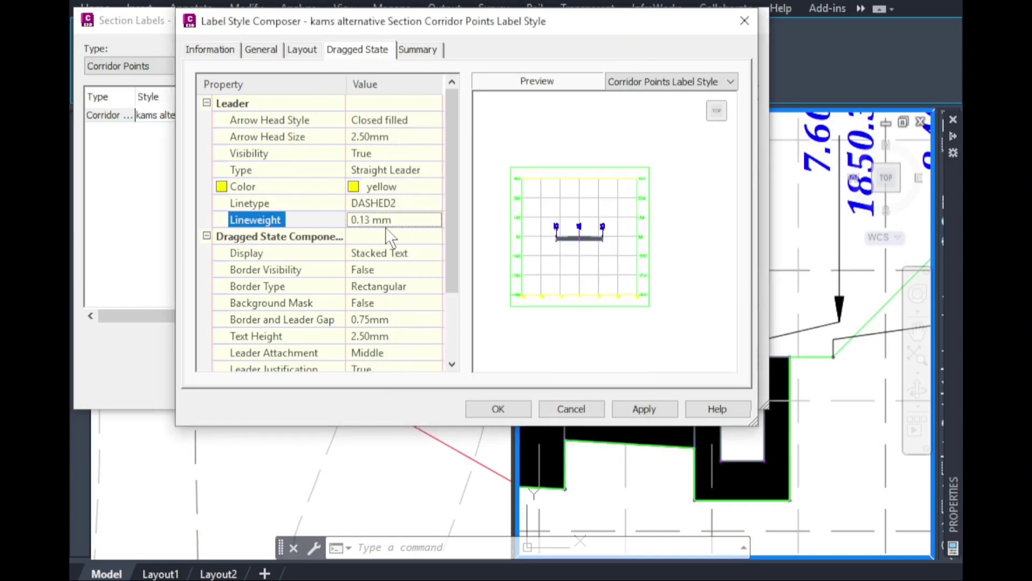
left_click(452, 328)
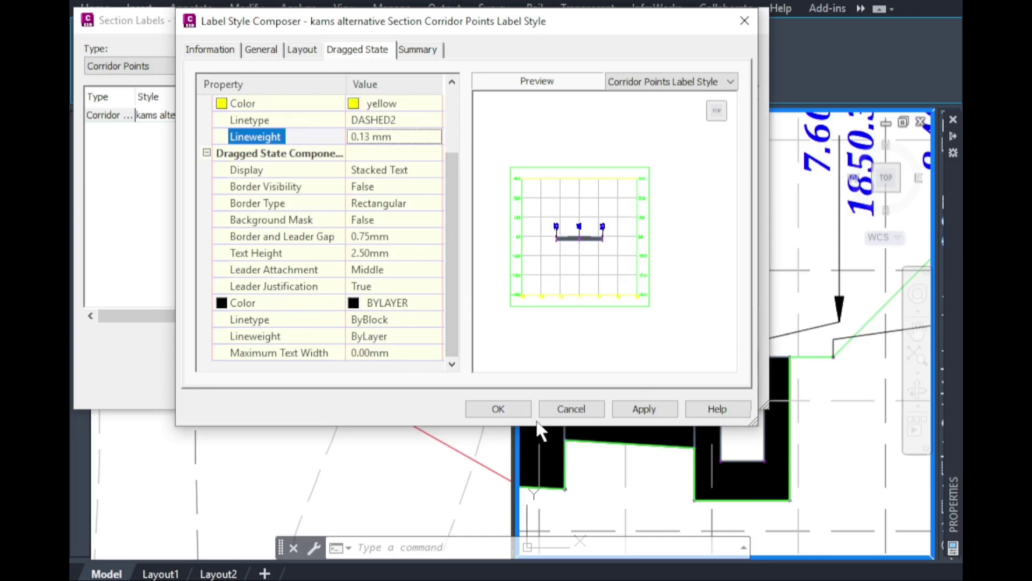
left_click(505, 408)
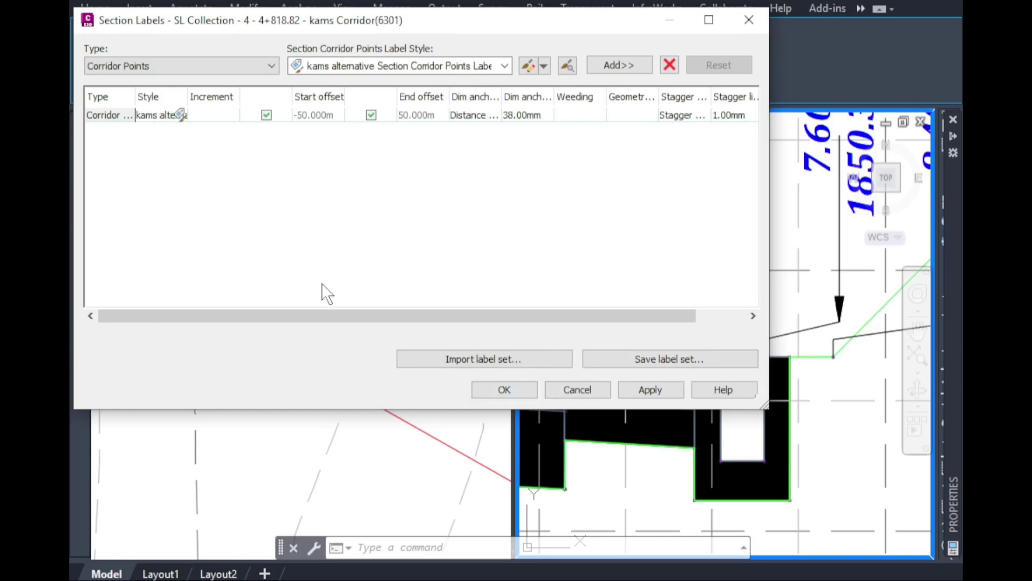
Recheck the label style's dragged-state leader settings and apply the section label changes to the cross section.
left_click(181, 114)
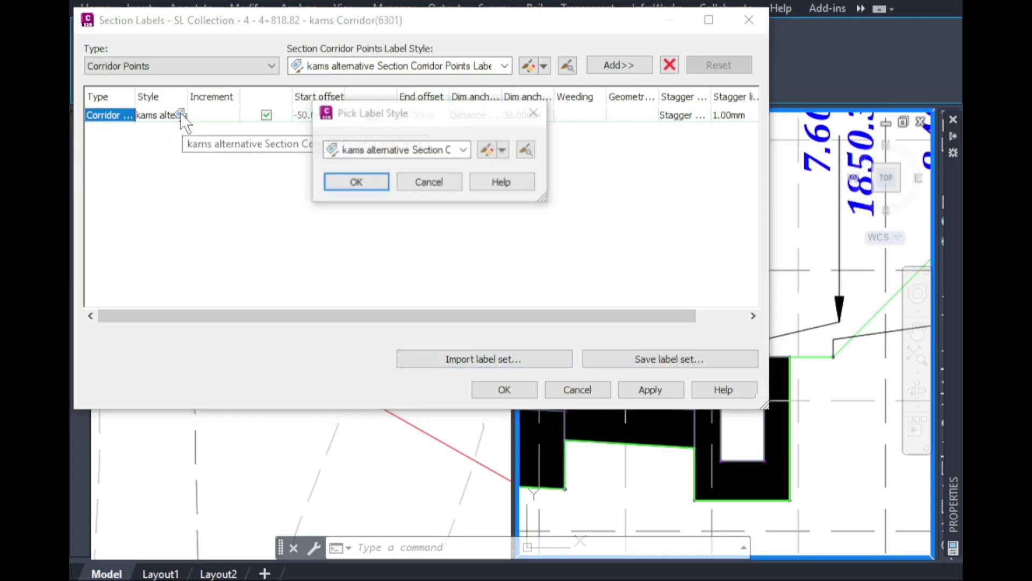
left_click(487, 150)
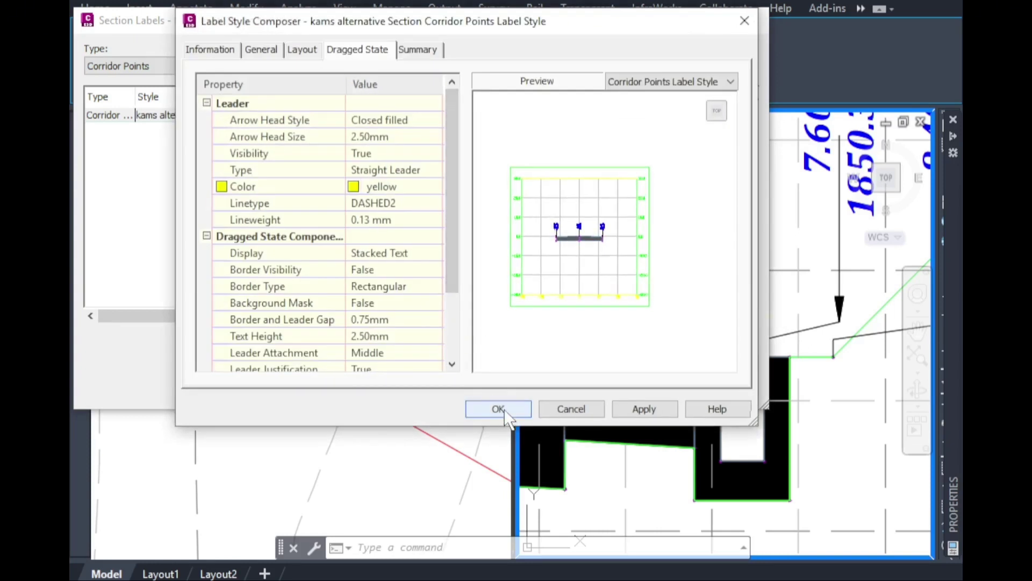
left_click(498, 410)
key("Return")
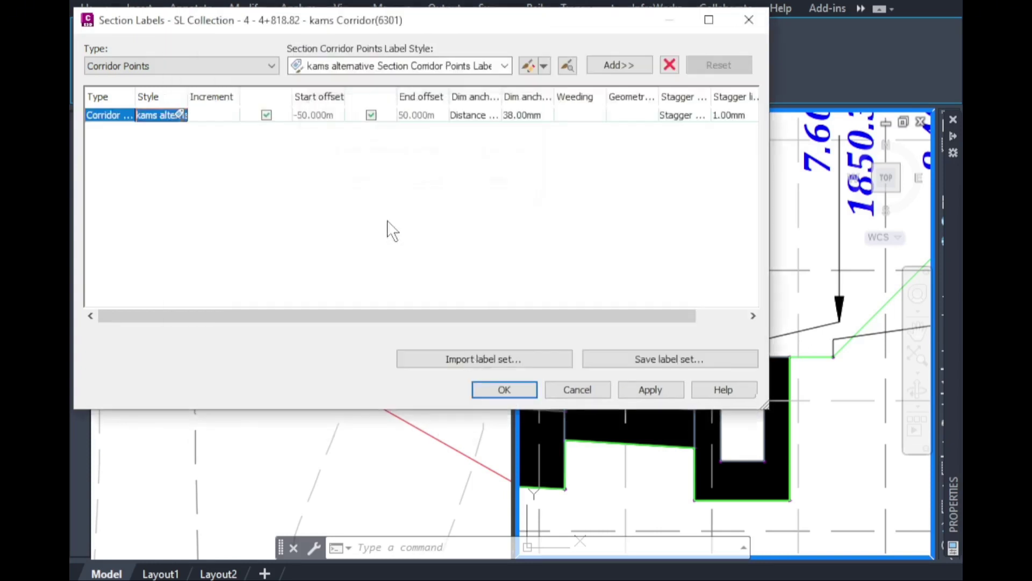
left_click(505, 389)
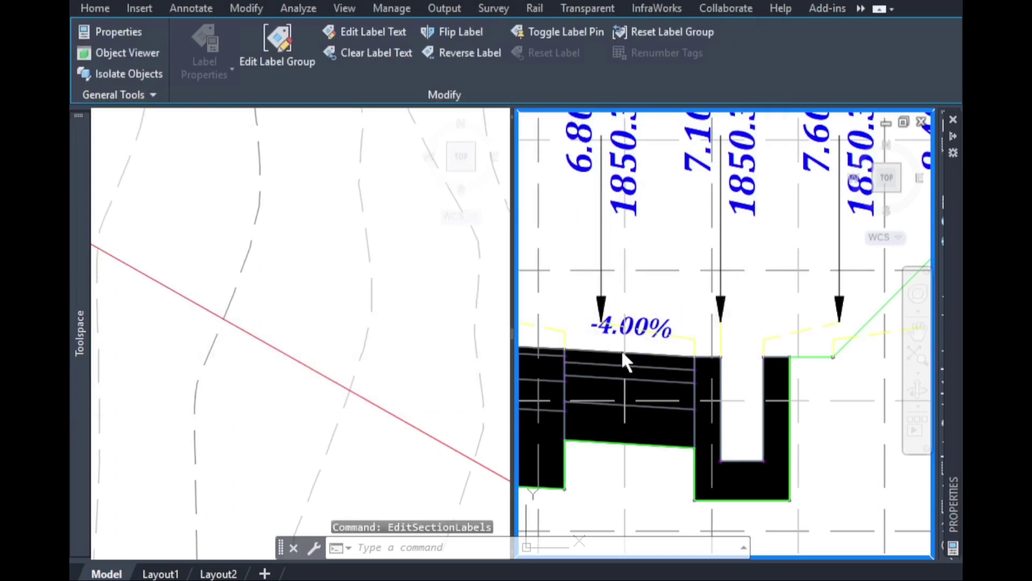
key("Escape")
Inspect the restyled leaders between the point labels and corridor points along the ditch and carriageway.
scroll(839, 326, "up", 2)
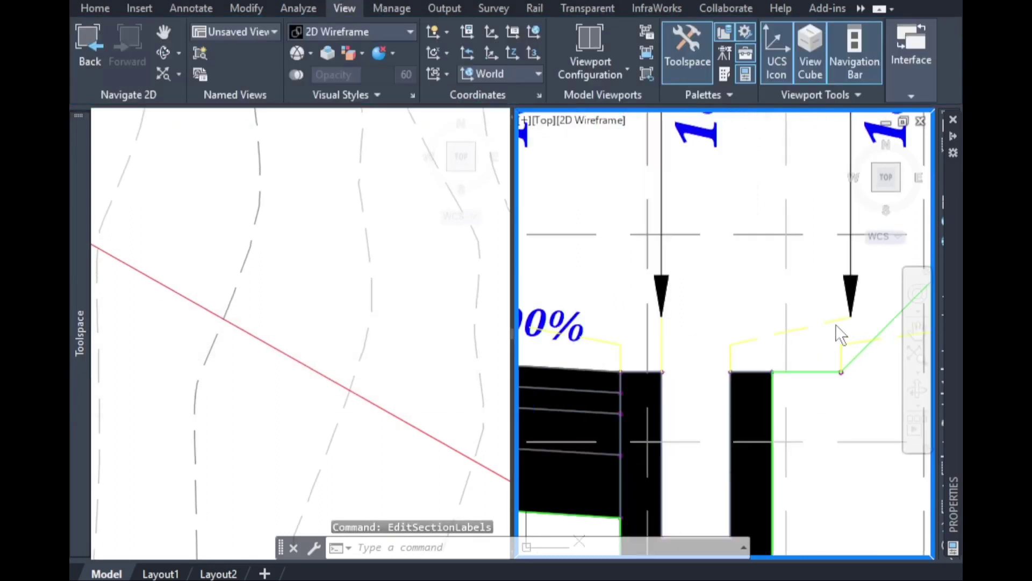
scroll(837, 326, "up", 2)
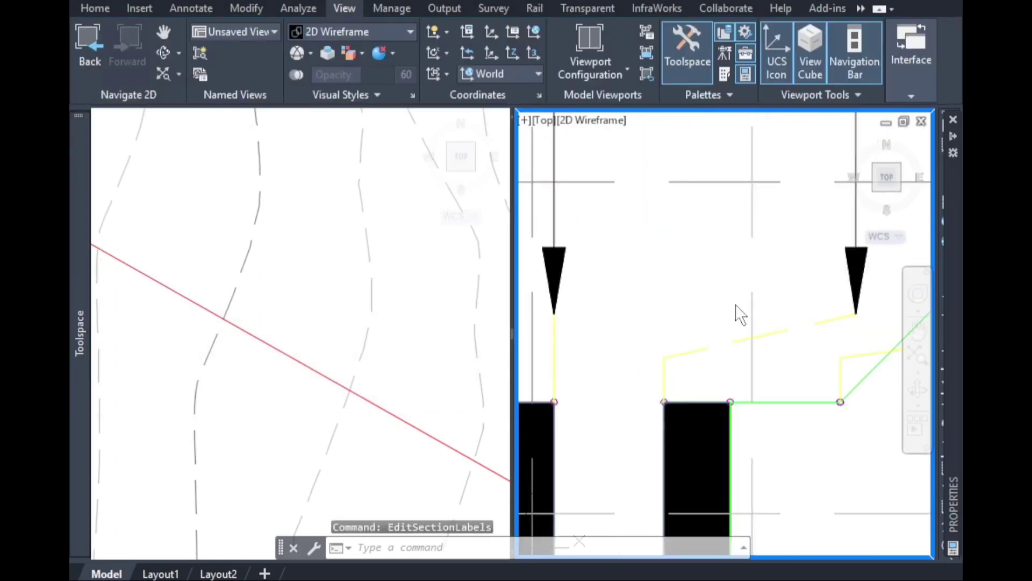
scroll(807, 316, "down", 3)
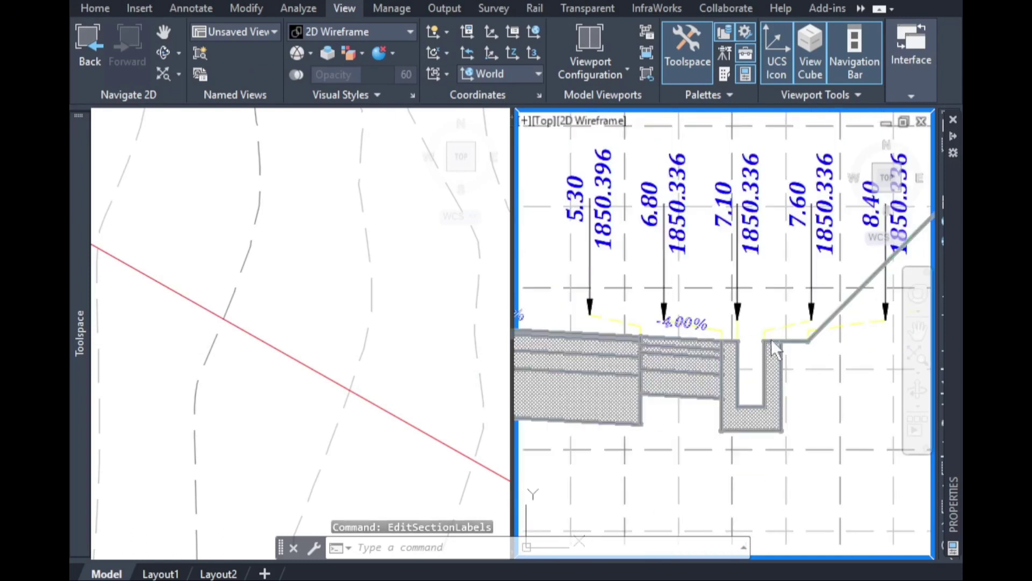
scroll(818, 365, "down", 3)
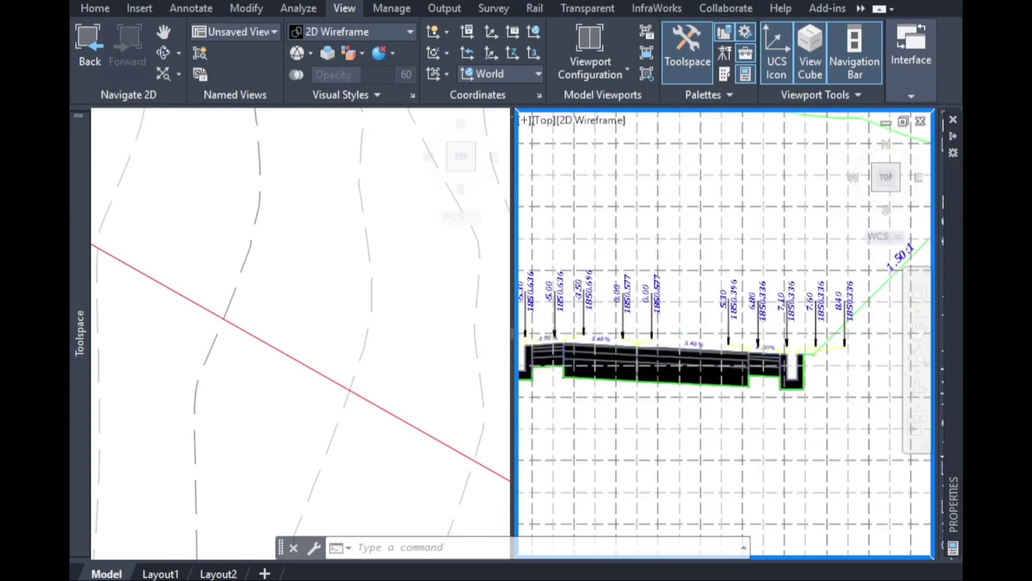
scroll(613, 342, "up", 1)
scroll(611, 343, "down", 3)
scroll(611, 343, "up", 5)
scroll(668, 342, "down", 4)
scroll(766, 398, "down", 2)
scroll(605, 306, "up", 5)
scroll(672, 290, "down", 5)
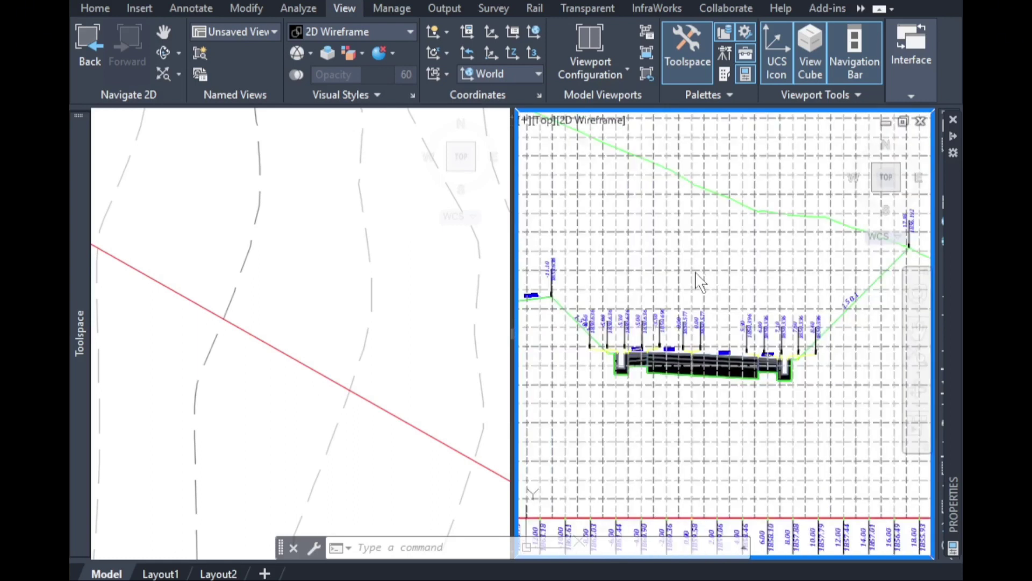
Open the display settings of the kams 2 Section View Style from the 4+800.00 section view's properties.
left_click(678, 236)
left_click(668, 225)
right_click(670, 234)
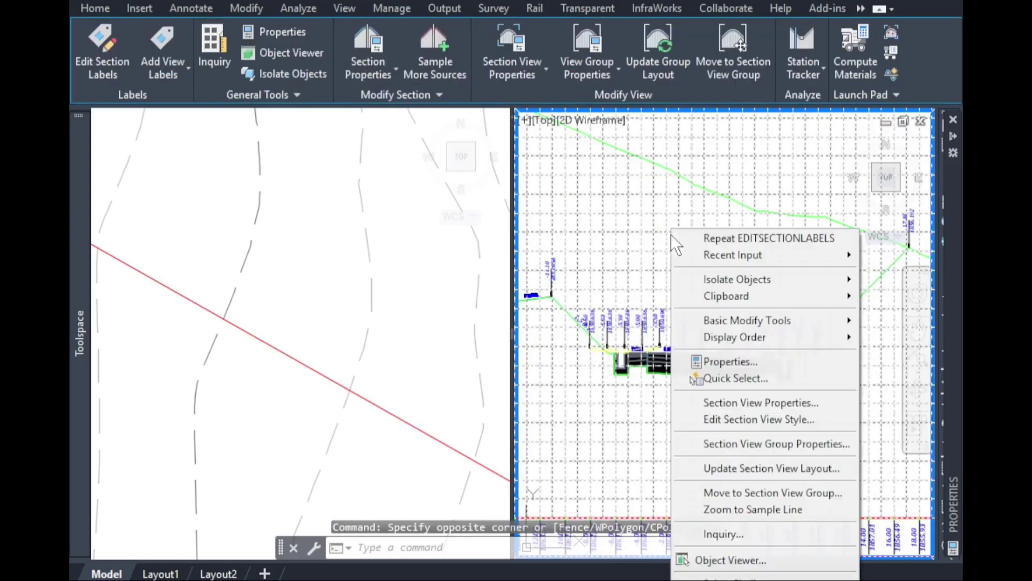
left_click(760, 400)
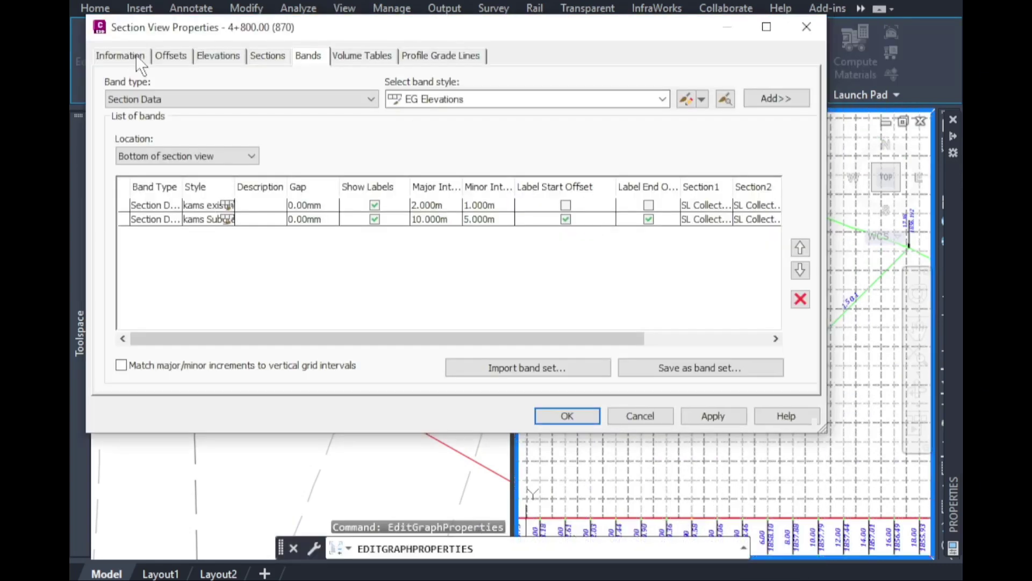
left_click(135, 54)
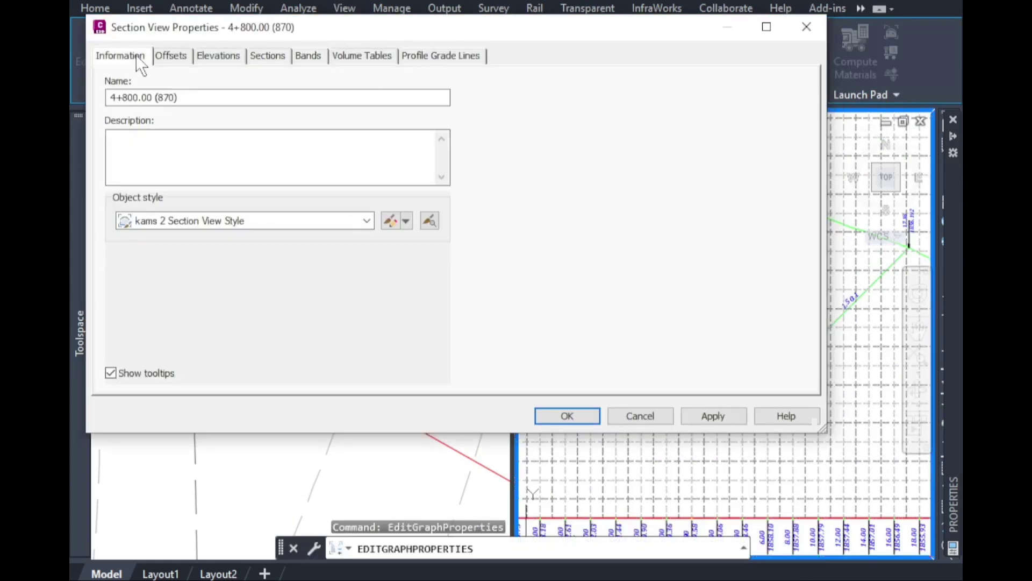
left_click(389, 221)
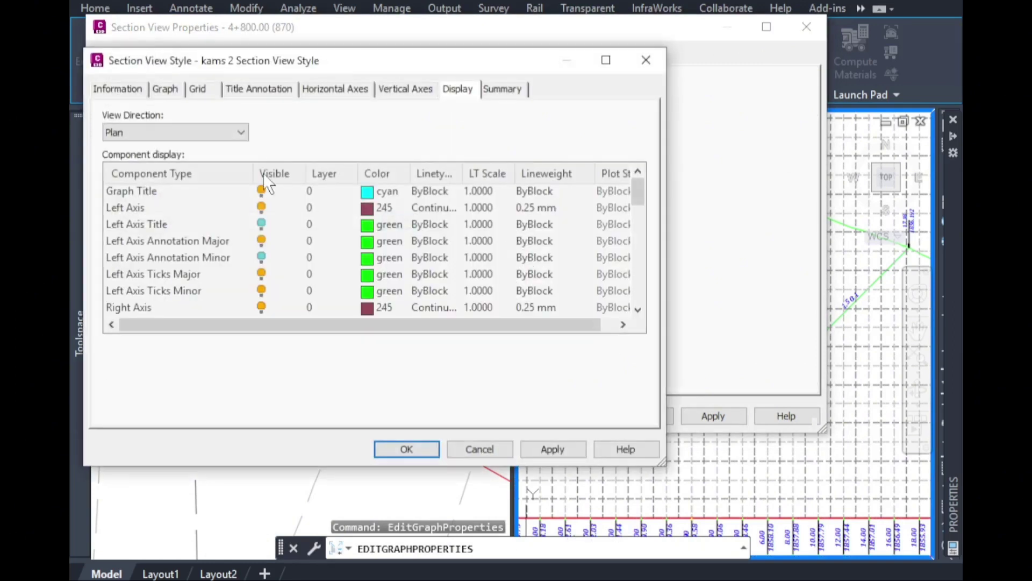
left_click(196, 87)
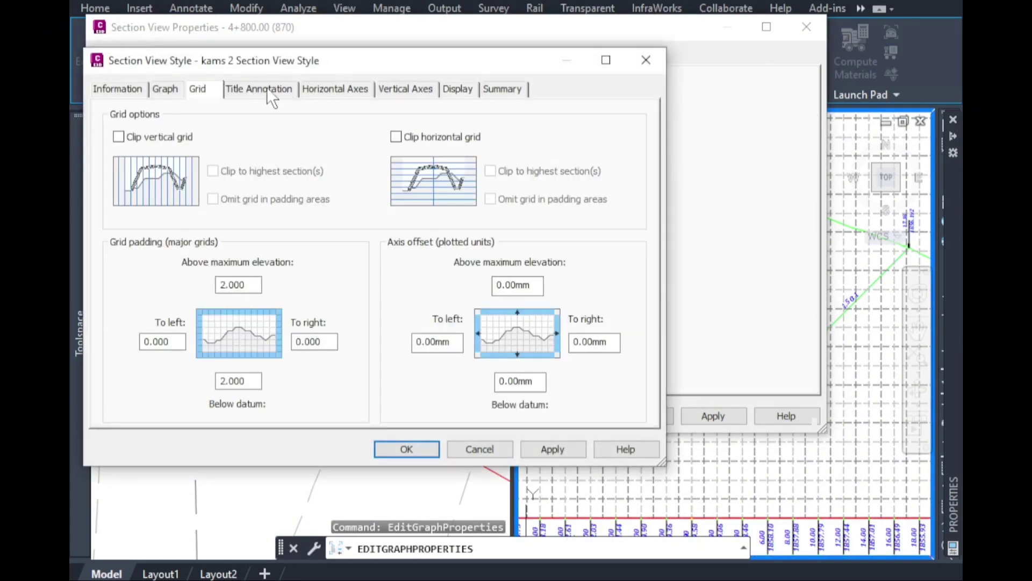
left_click(457, 89)
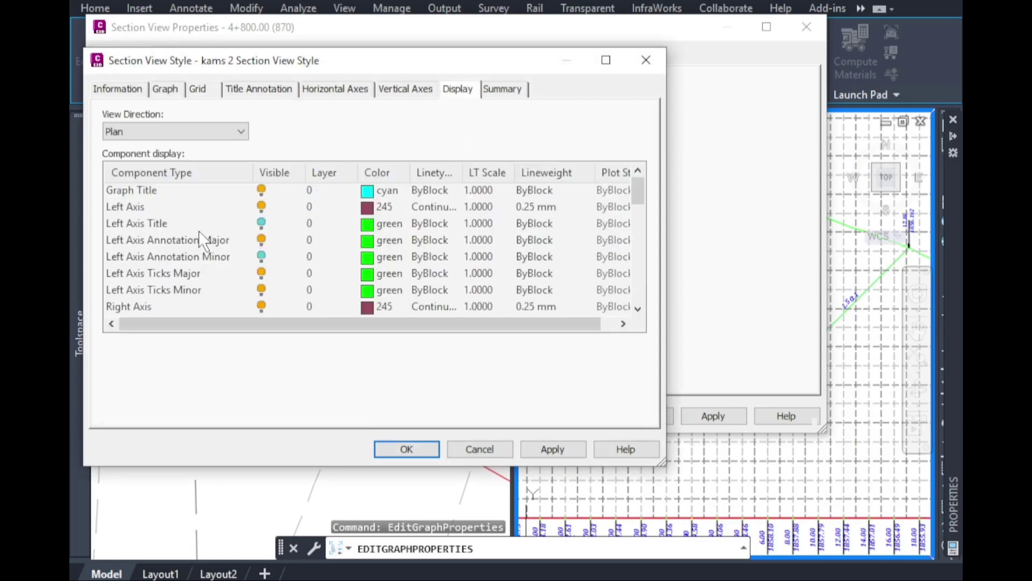
Set the Grid Horizontal Major color in the section view style to index color 211.
scroll(214, 257, "down", 2)
scroll(179, 274, "down", 6)
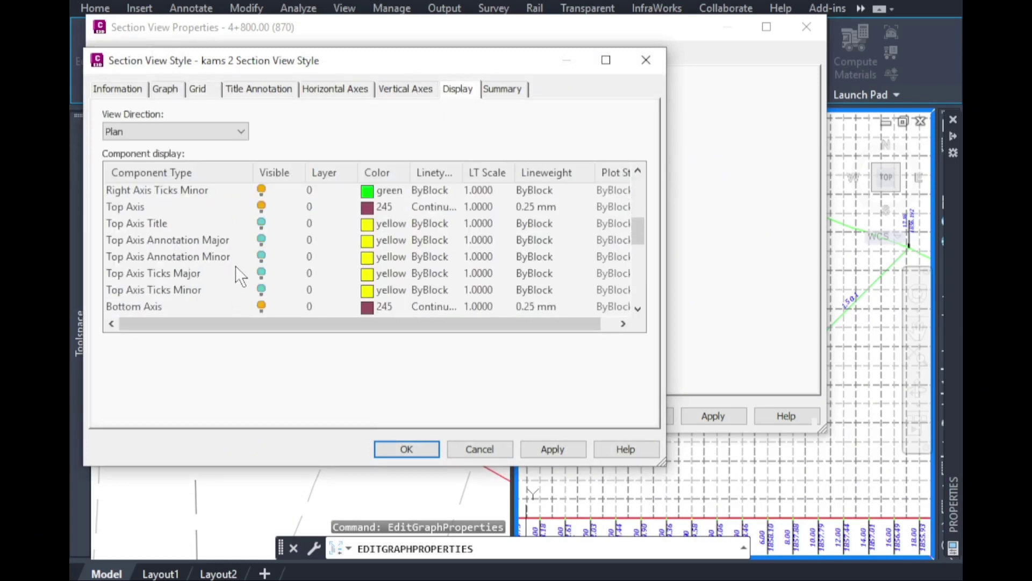
left_click(177, 255)
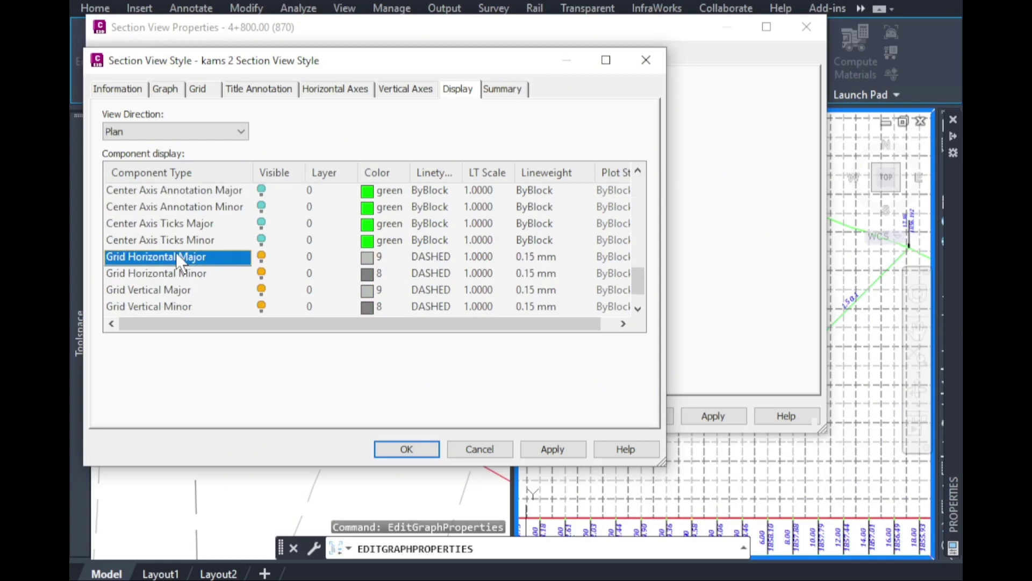
left_click(371, 261)
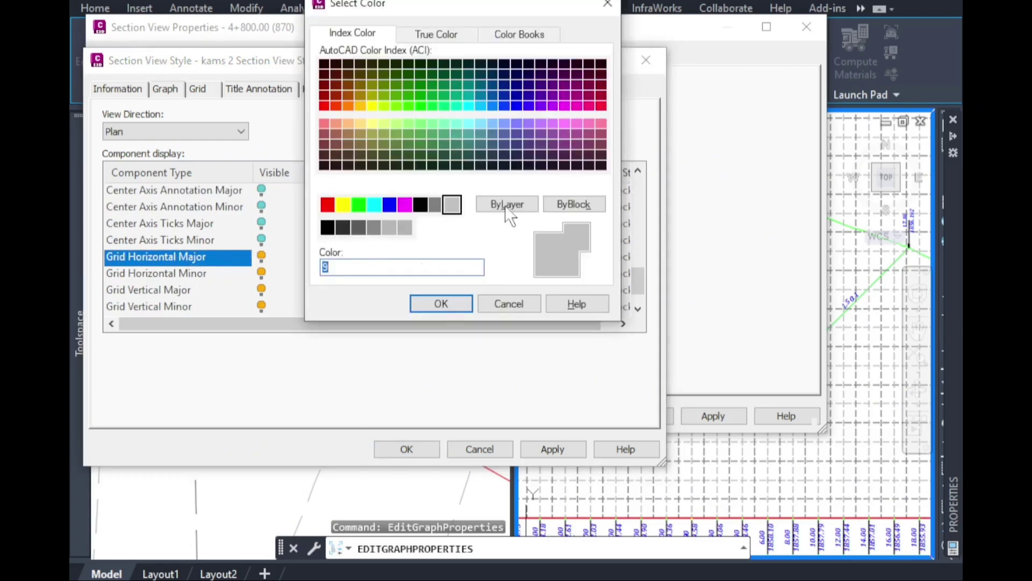
left_click(556, 121)
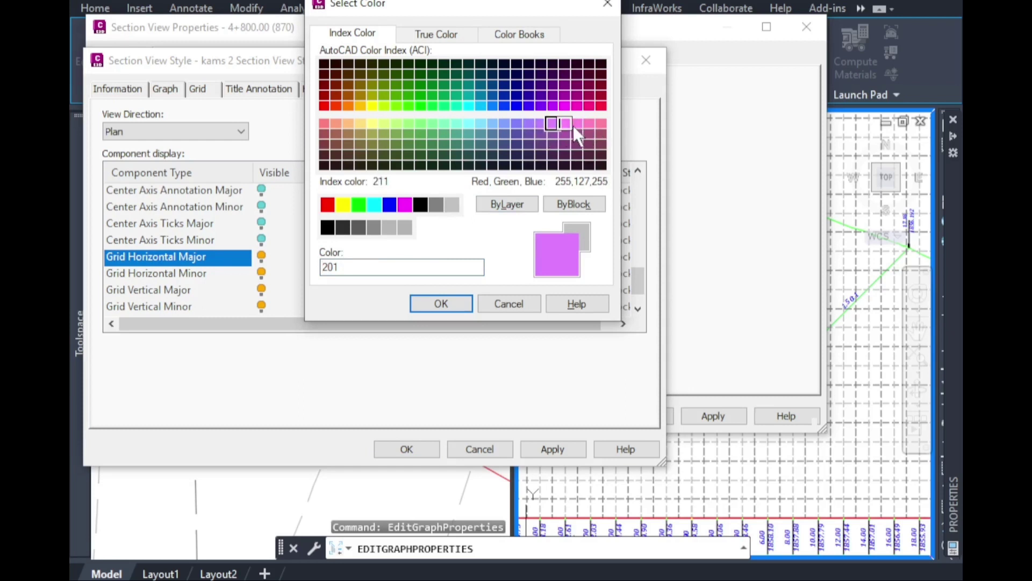
left_click(564, 124)
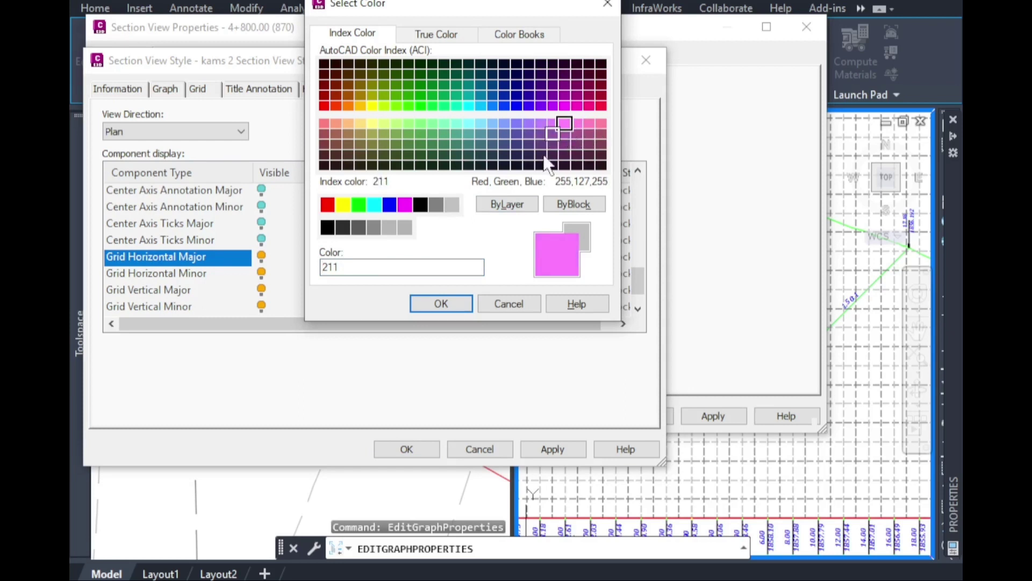
left_click(447, 305)
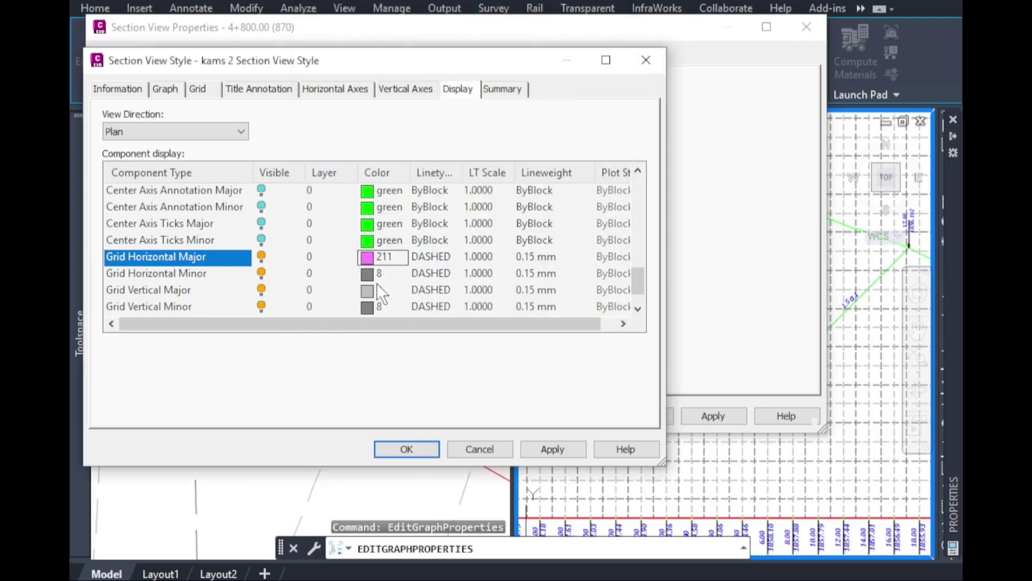
Set the Grid Vertical Major color to 211, keep its DASHED linetype, and apply the section view style.
left_click(367, 290)
left_click(563, 124)
left_click(454, 298)
left_click(407, 299)
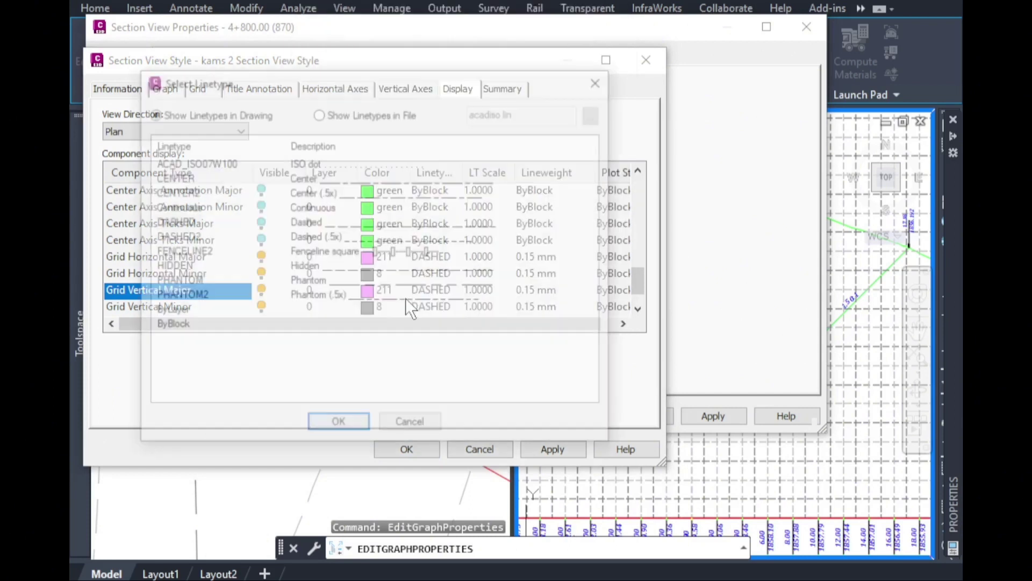
left_click(338, 421)
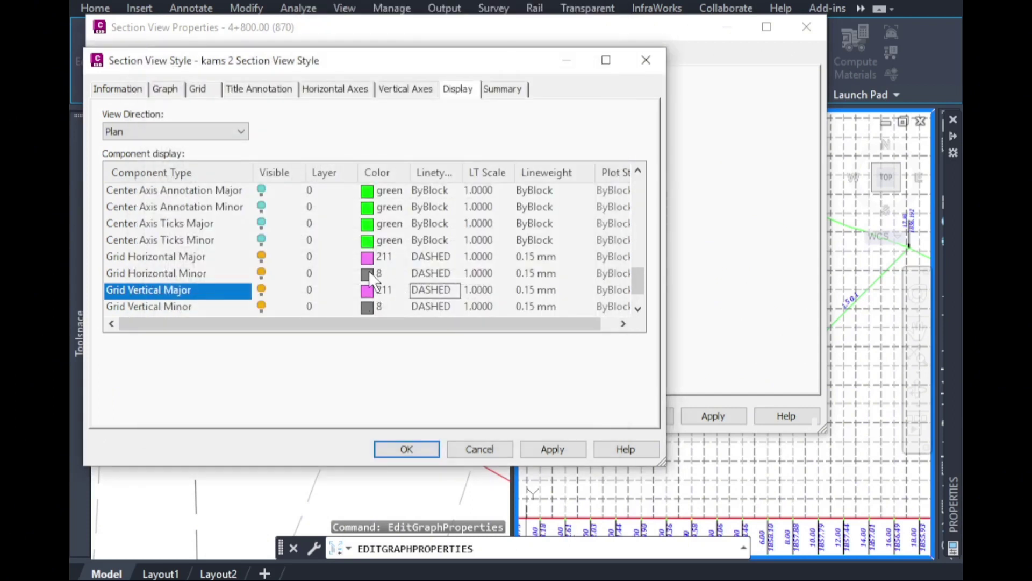
key("Down")
left_click(402, 448)
left_click(598, 414)
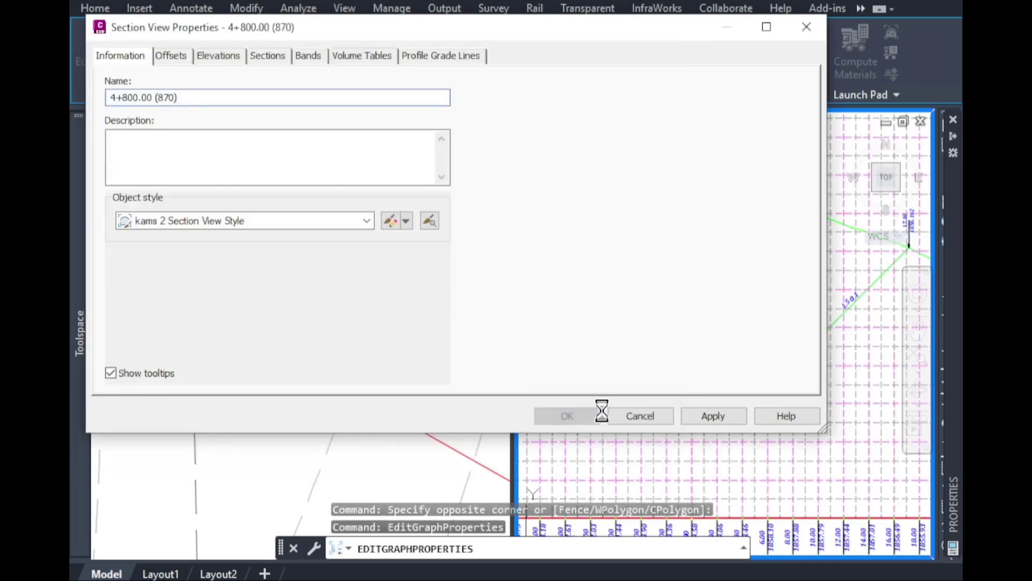
Examine the recolored major grid lines behind the cross section and its labels.
right_click(743, 247)
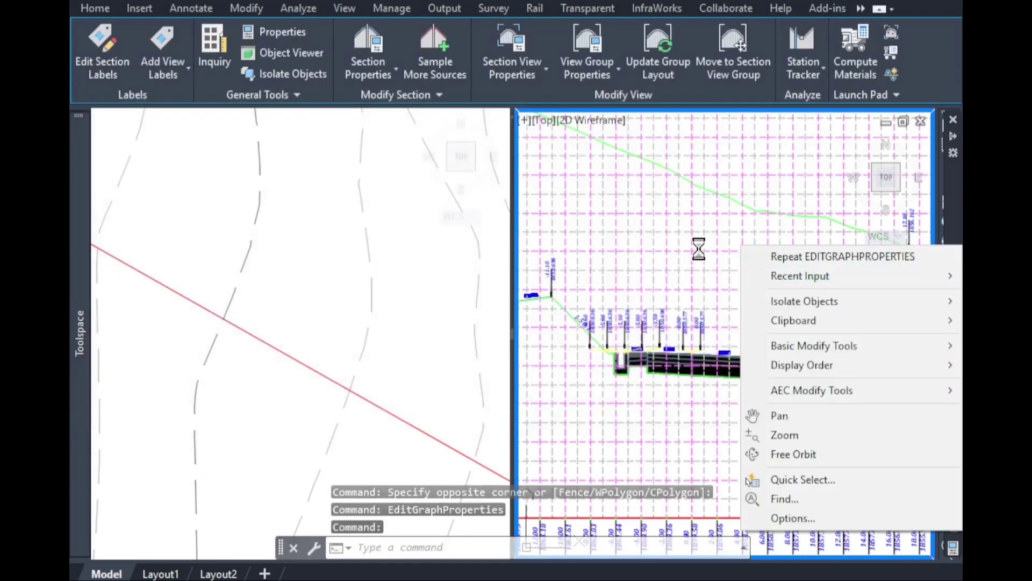
left_click(698, 247)
left_click(773, 267)
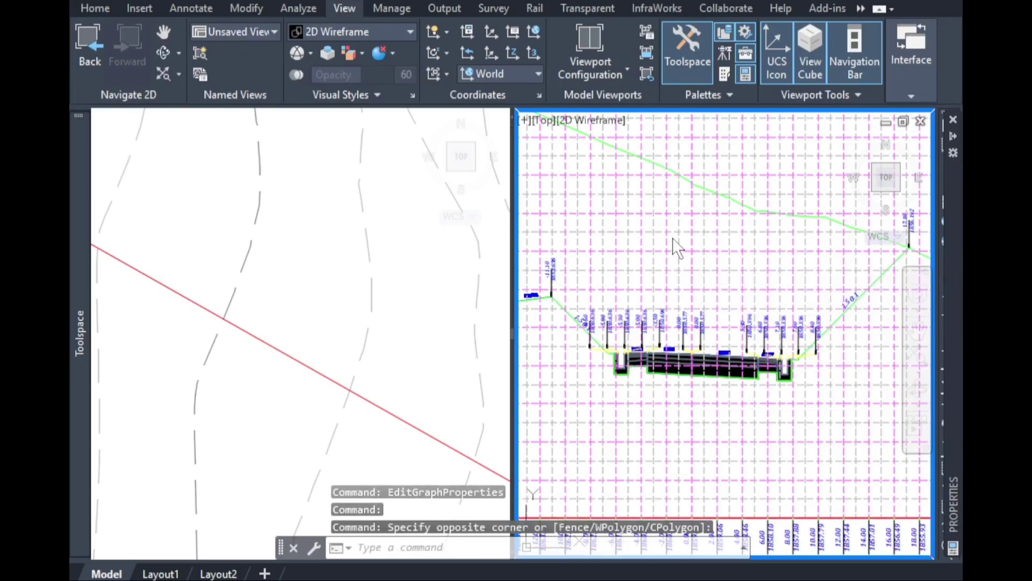
scroll(672, 238, "down", 4)
scroll(746, 326, "down", 2)
scroll(649, 305, "up", 5)
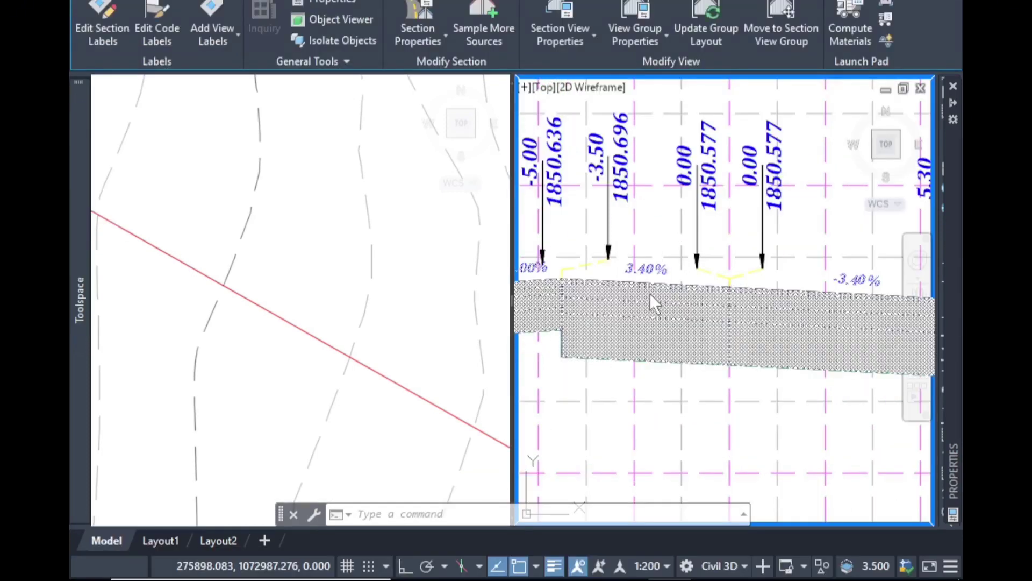
Open the kams 2 Code Set Style for editing from the 4+818.82 corridor section's properties.
right_click(649, 294)
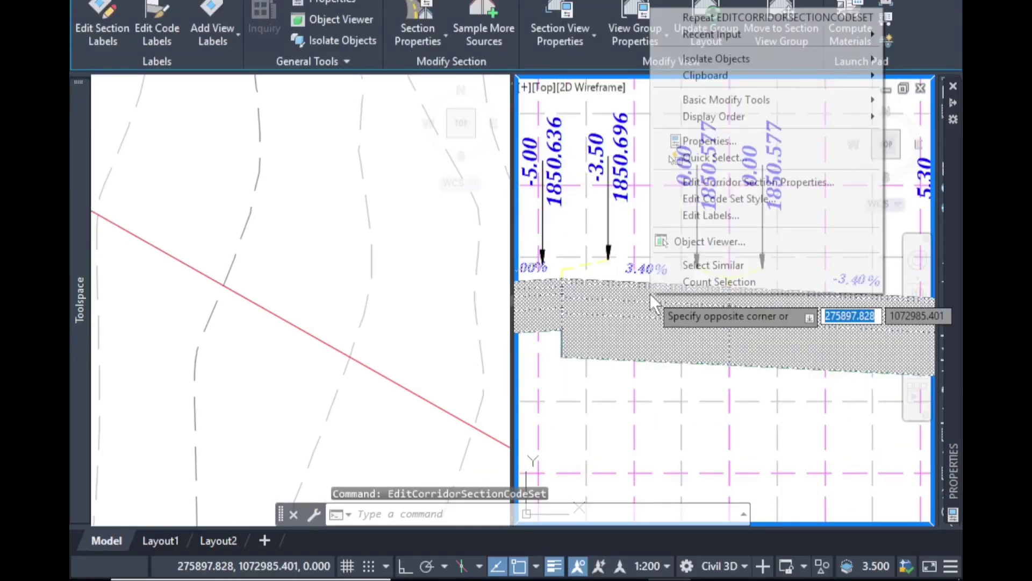
key("Escape")
right_click(669, 300)
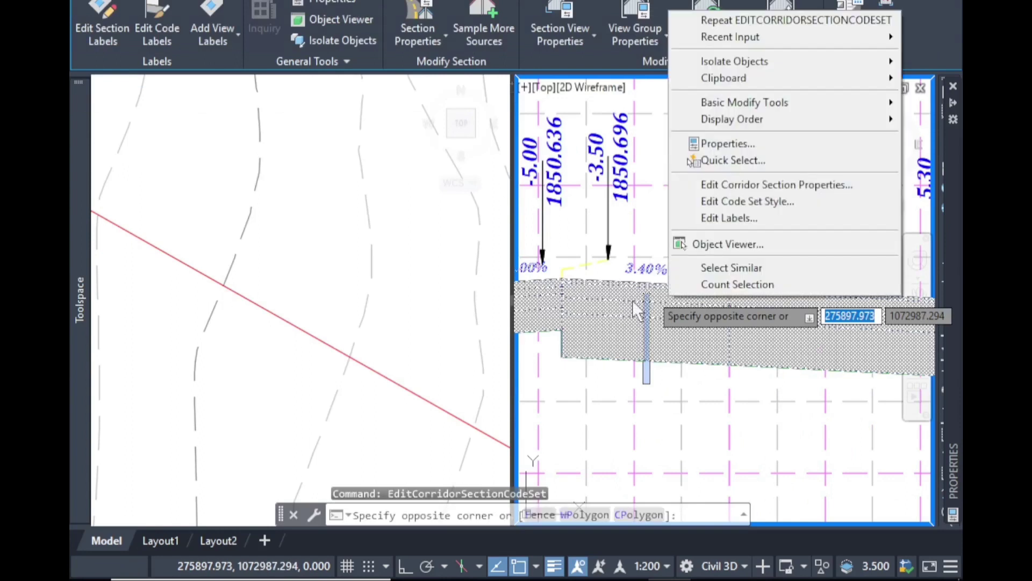
left_click(756, 183)
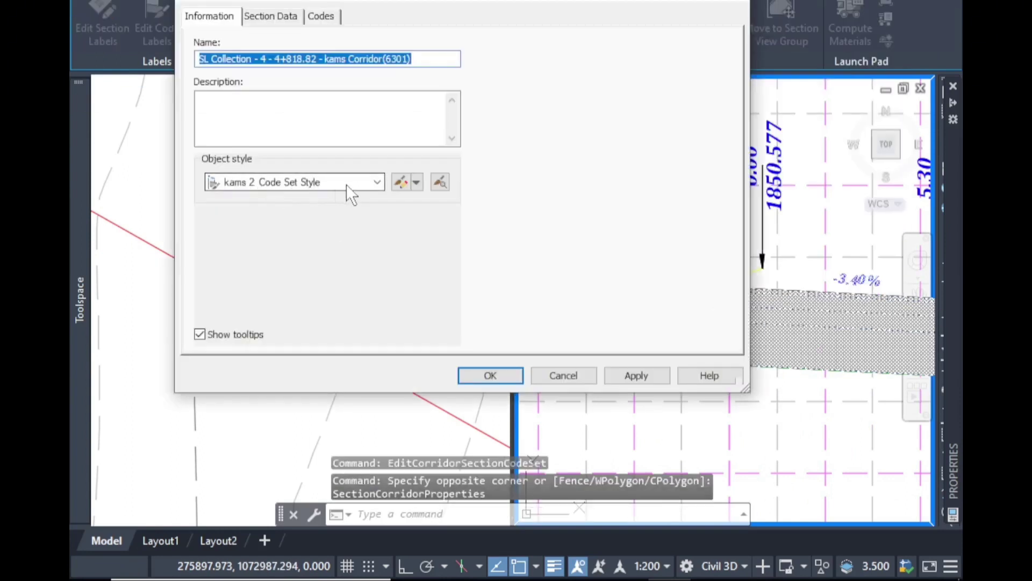
left_click(329, 182)
left_click(338, 185)
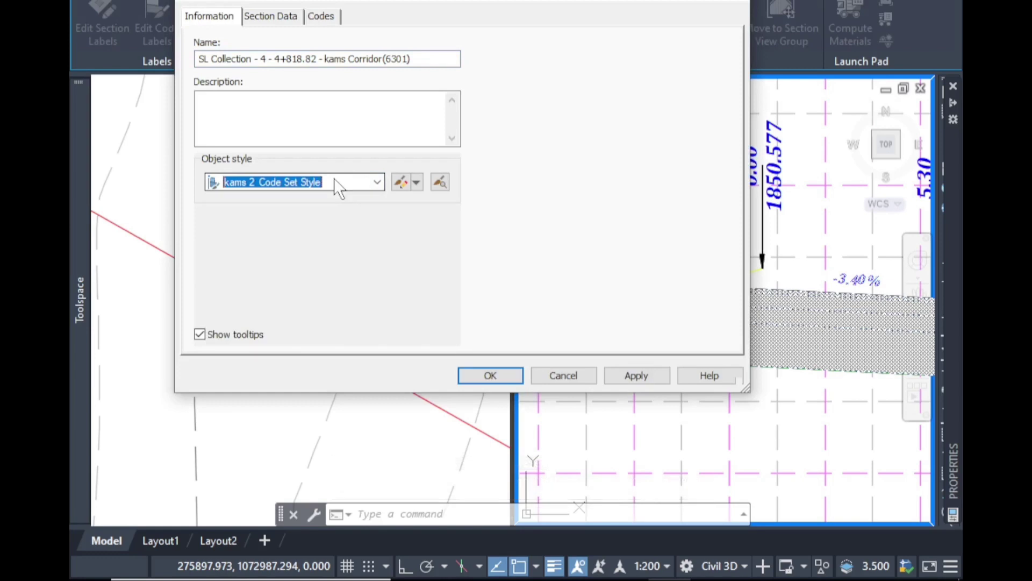
left_click(417, 182)
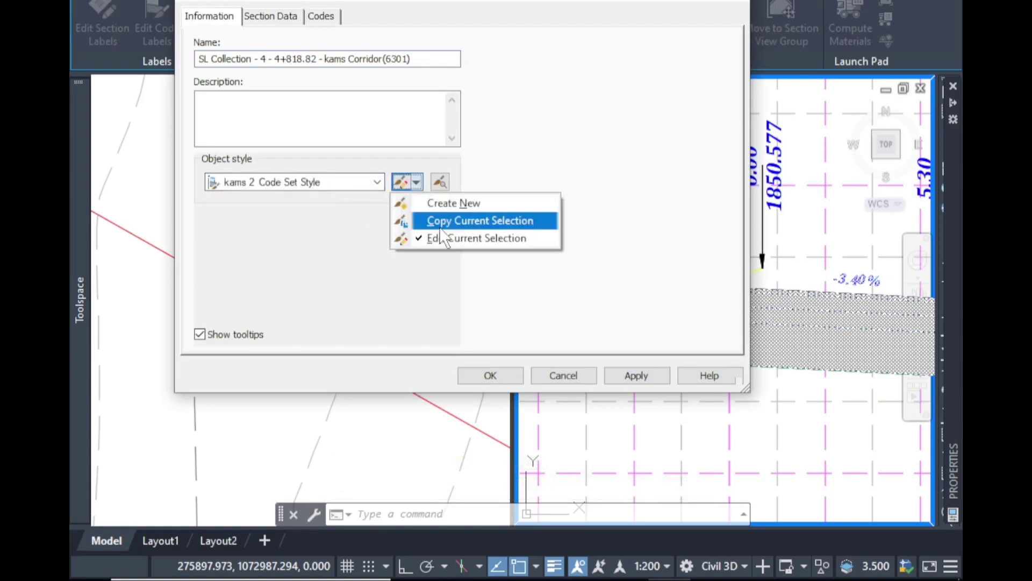
left_click(442, 237)
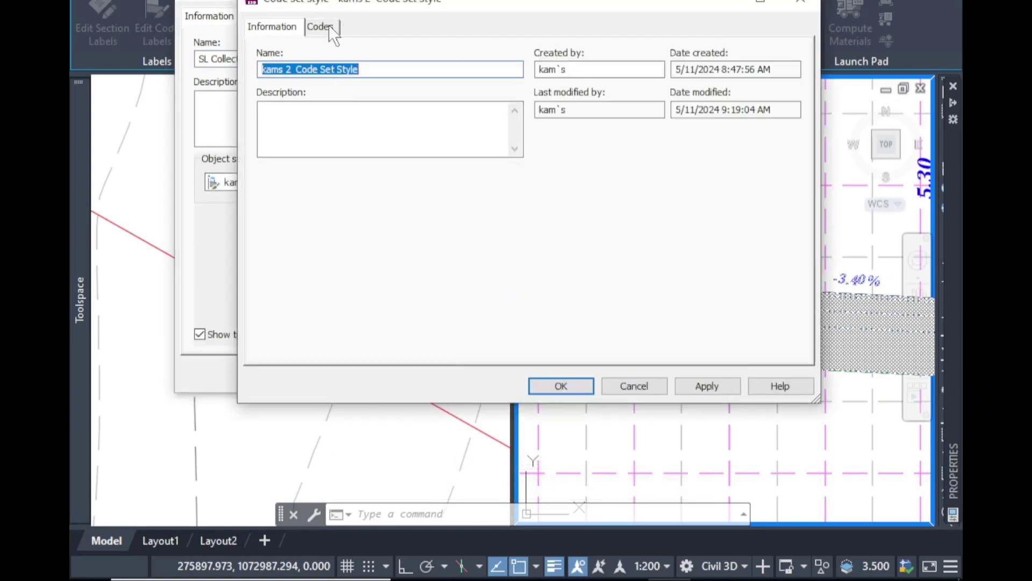
Expand the Point and Shape groups in the code set style's list of codes.
left_click(325, 25)
scroll(321, 231, "down", 3)
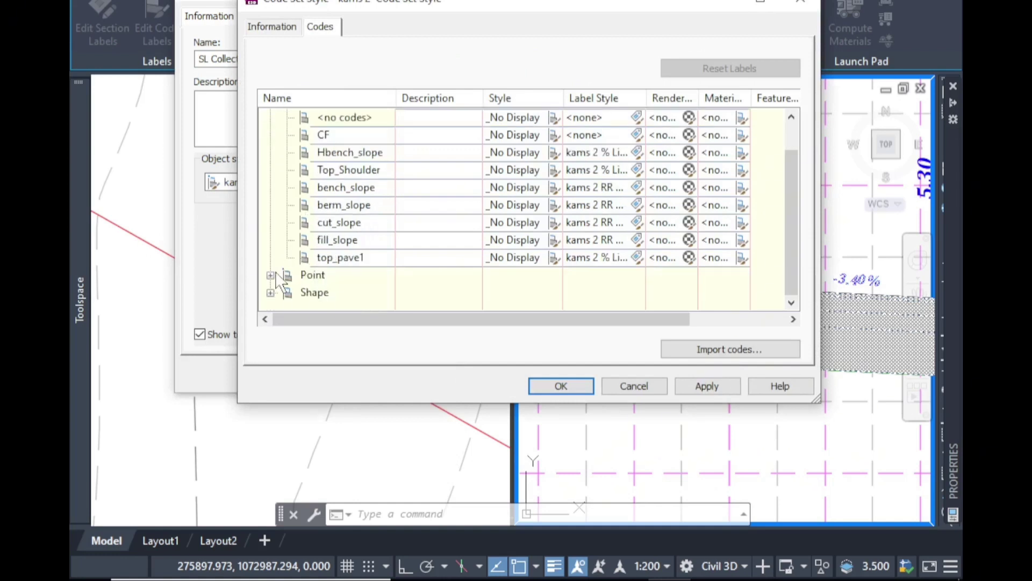
left_click(271, 275)
scroll(375, 280, "down", 2)
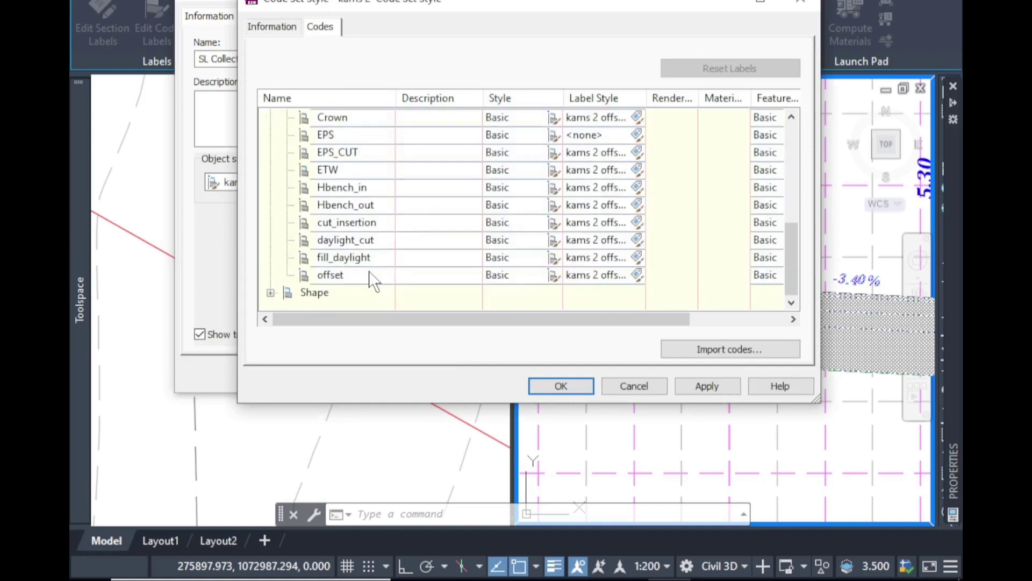
left_click(270, 293)
scroll(396, 246, "down", 1)
scroll(482, 277, "up", 1)
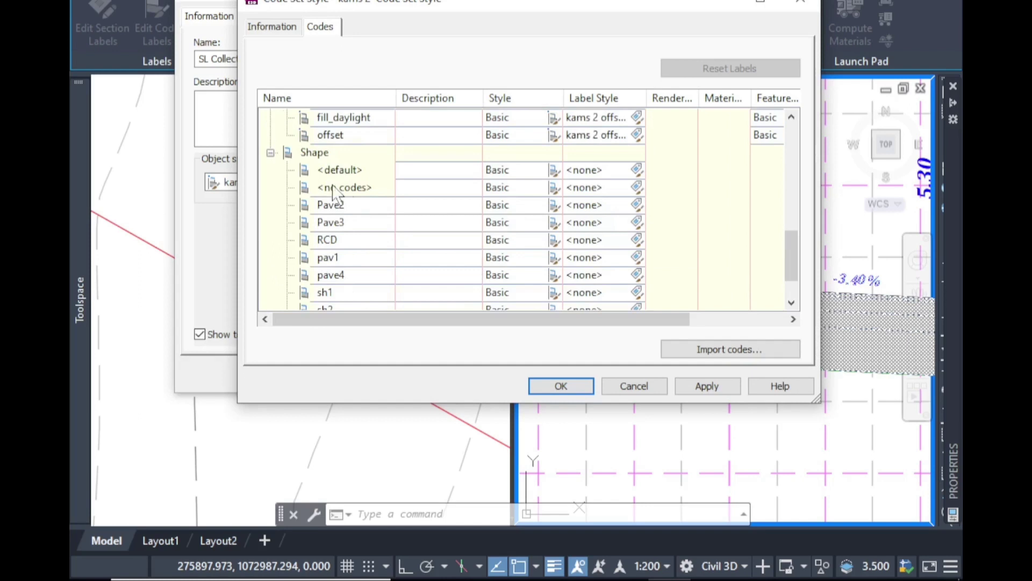
Set the style of all Shape codes, from <default> through sh4, to _No Shading.
left_click(321, 171)
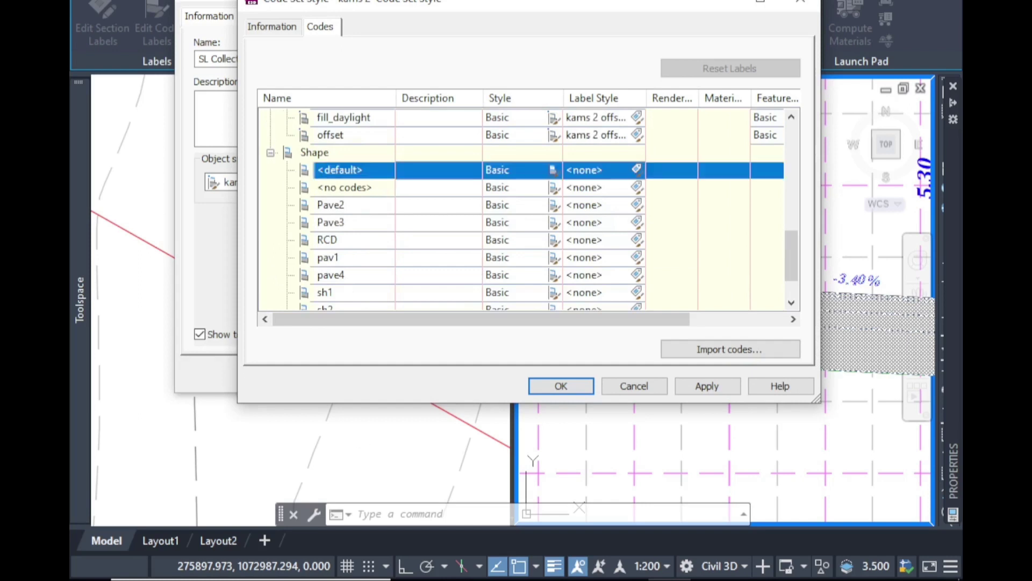
left_click(430, 580)
left_click(237, 569)
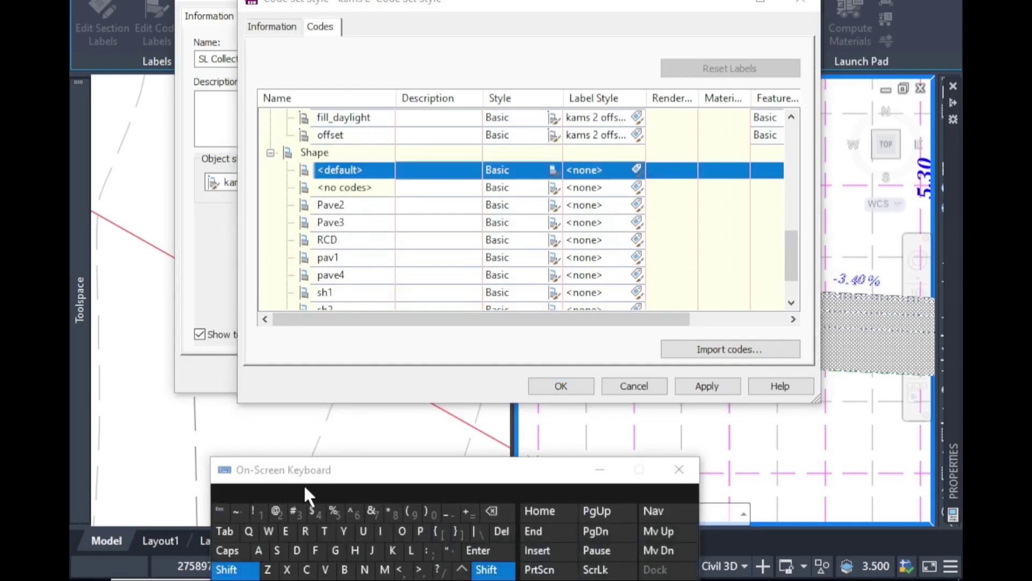
left_click(416, 323)
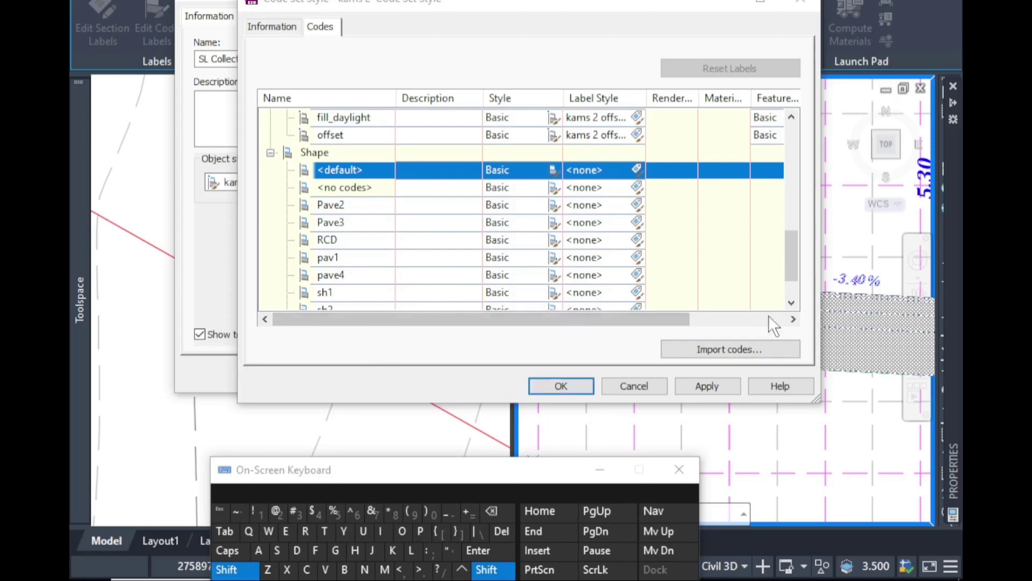
scroll(791, 302, "down", 3)
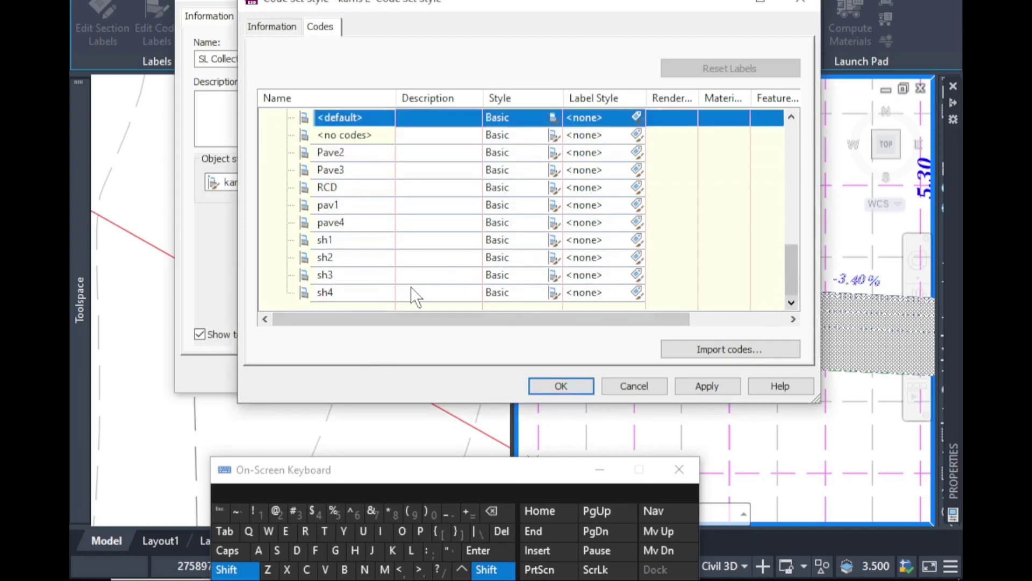
left_click(354, 295, "shift")
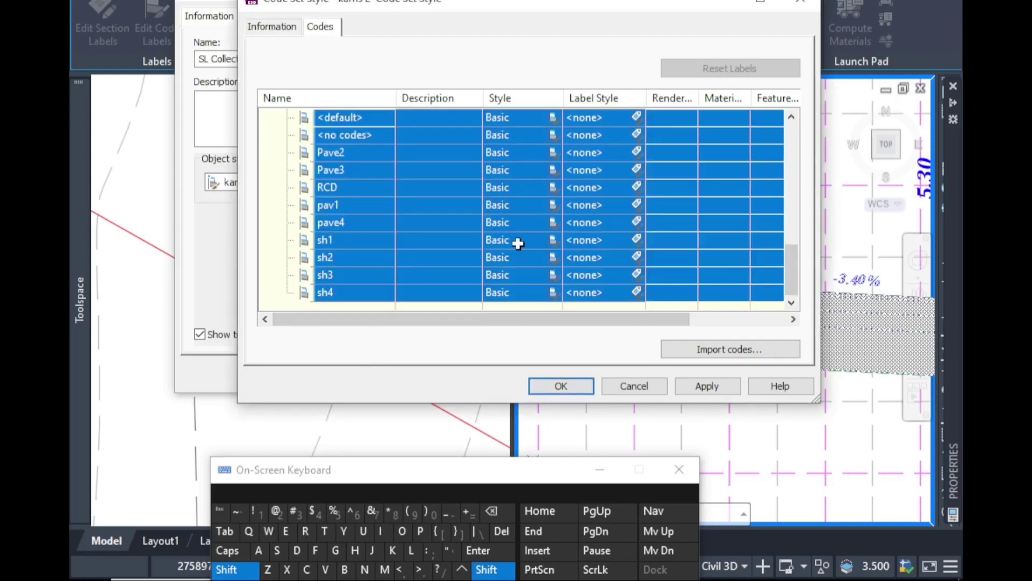
left_click(552, 188)
left_click(414, 121)
scroll(393, 141, "up", 3)
left_click(399, 134)
left_click(358, 149)
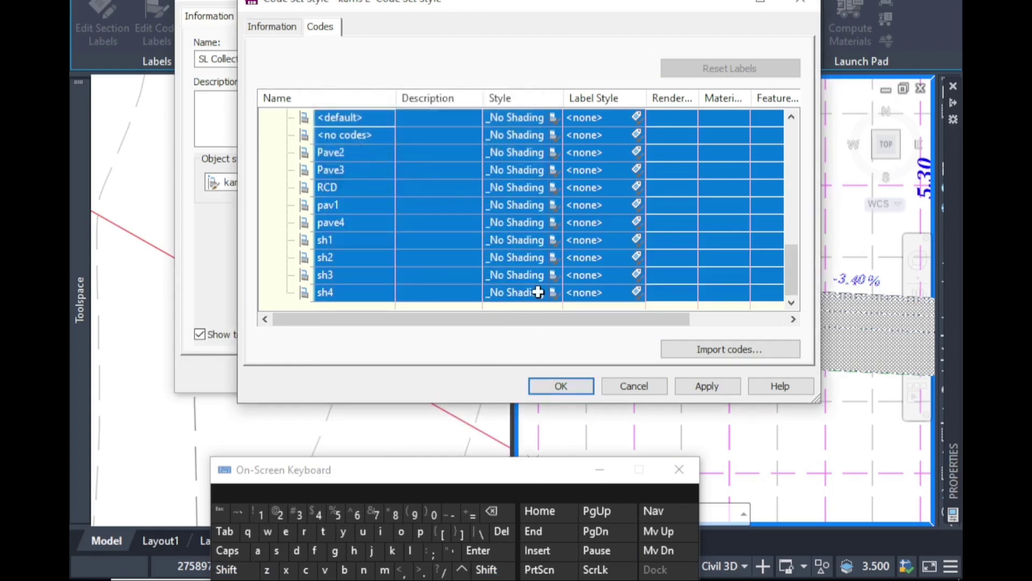
Accept the code set style and corridor section properties, and clear the corridor section selection.
left_click(567, 394)
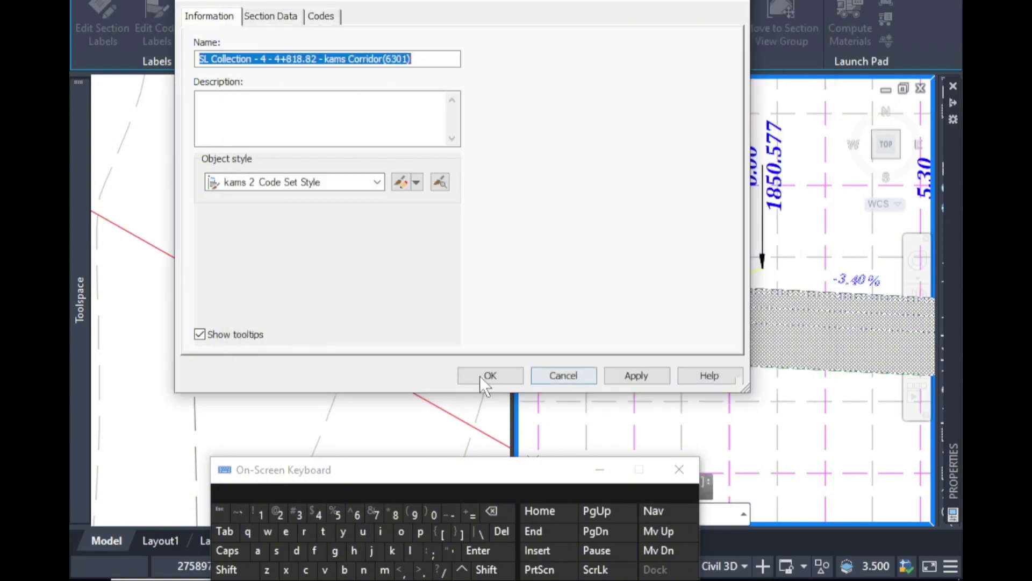
left_click(480, 374)
right_click(657, 350)
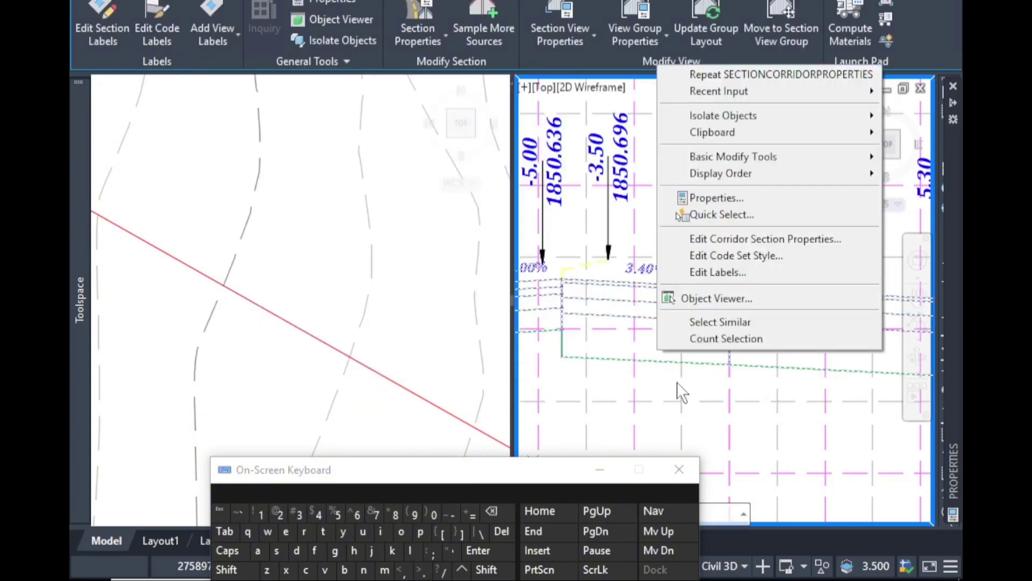
left_click(655, 382)
left_click(707, 393)
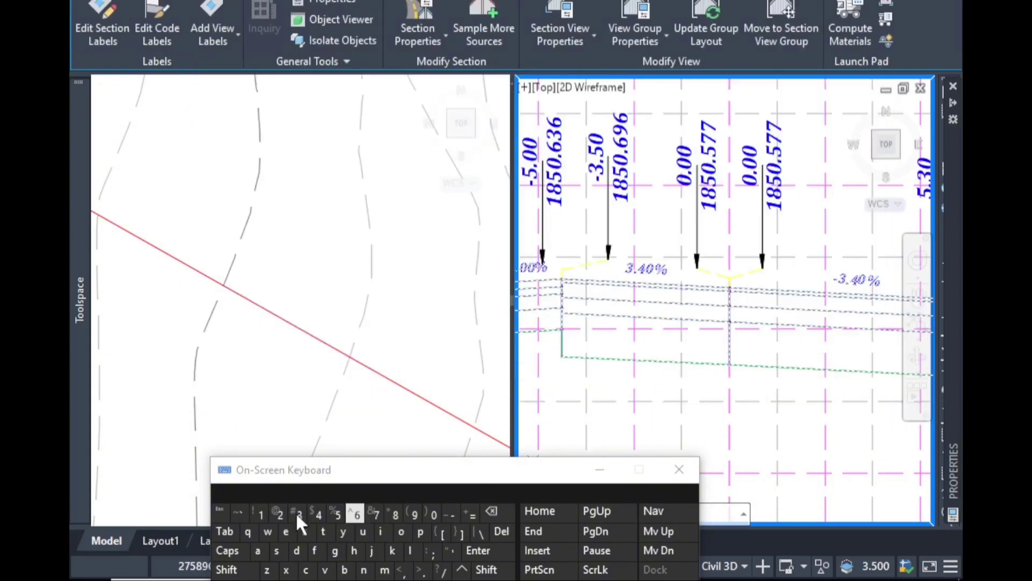
left_click(227, 520)
Examine the pavement, shoulder and ditch layers of the unshaded corridor cross section.
scroll(646, 336, "down", 2)
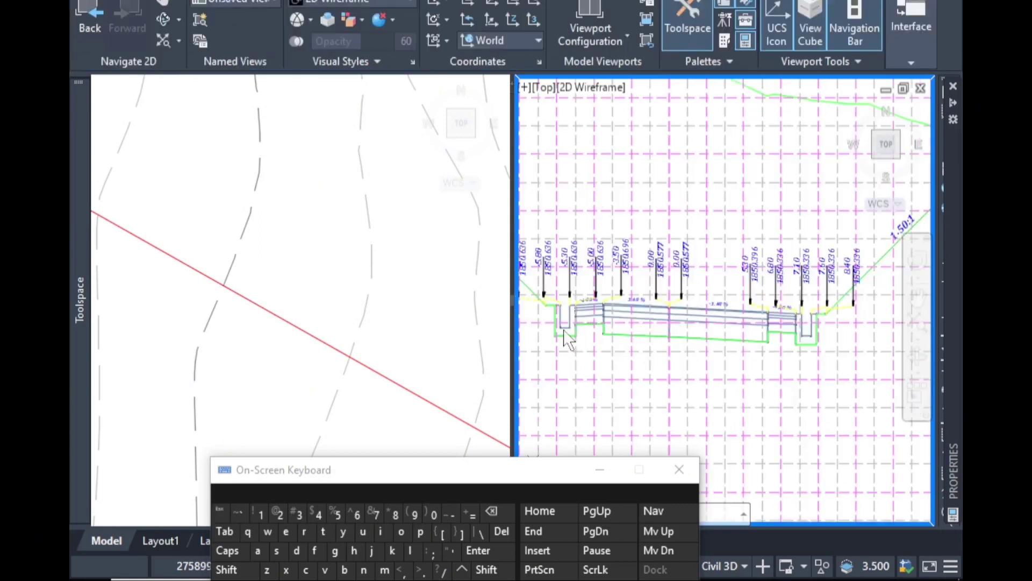
scroll(645, 336, "up", 1)
scroll(788, 349, "up", 3)
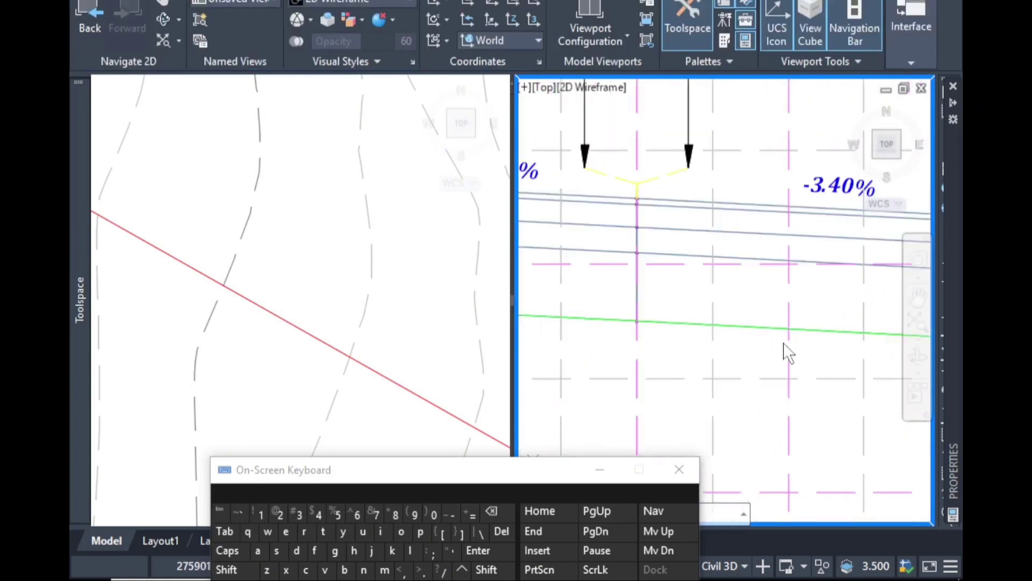
scroll(812, 357, "down", 2)
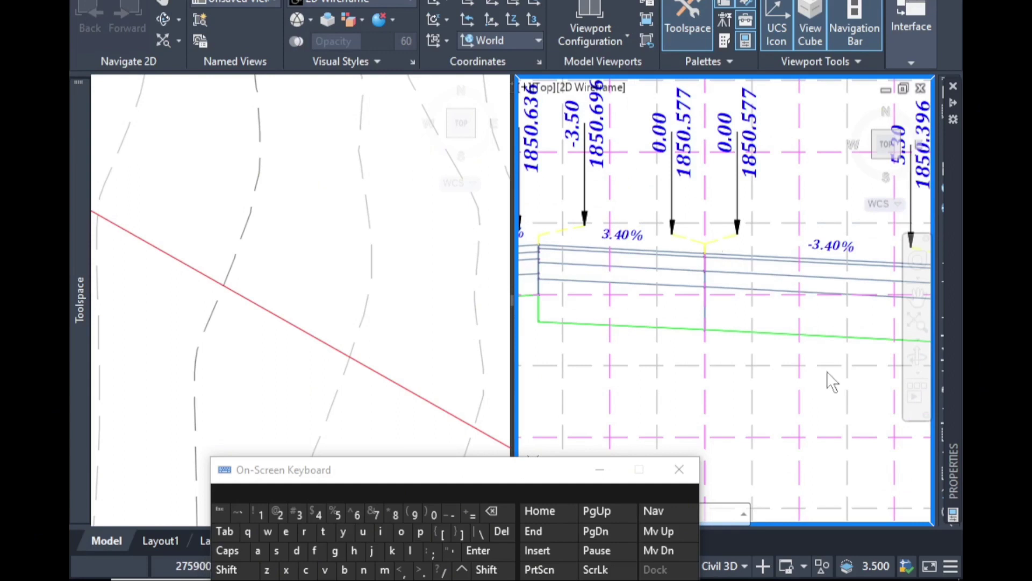
scroll(834, 380, "down", 2)
scroll(657, 344, "up", 2)
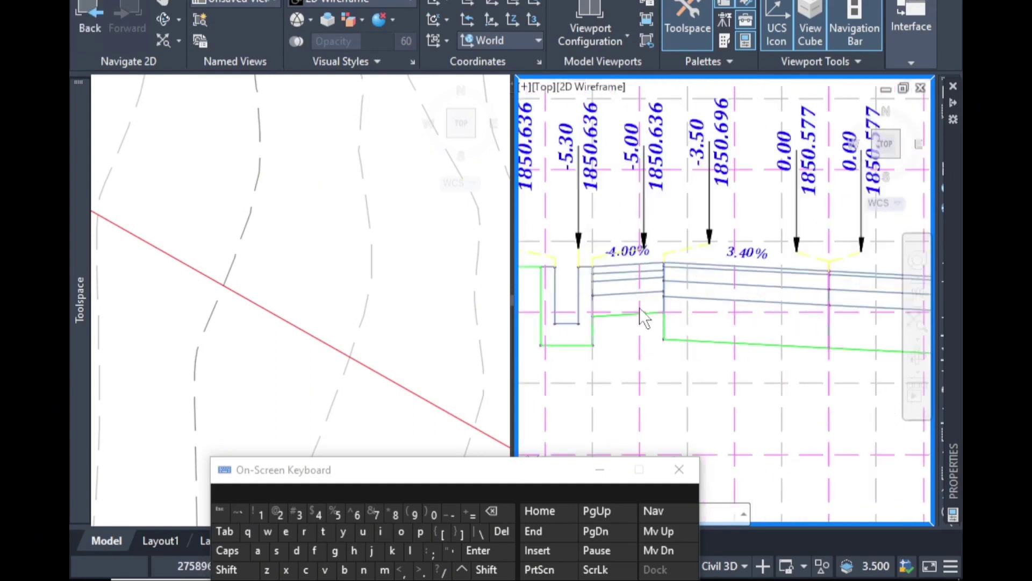
scroll(750, 334, "down", 2)
scroll(697, 298, "up", 3)
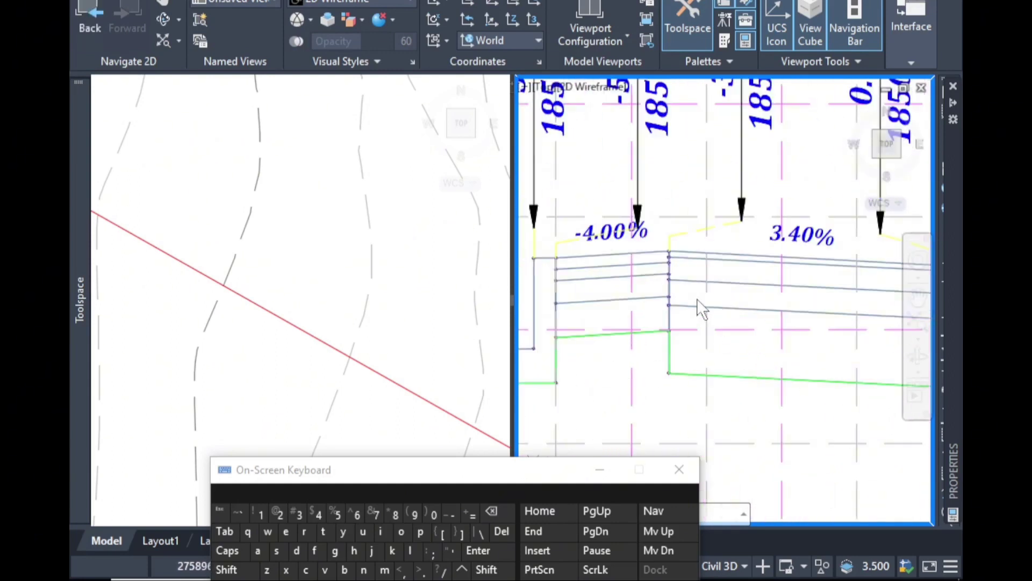
Reopen the kams 2 Code Set Style from the corridor section's properties and expand its Shape codes.
left_click(749, 272)
scroll(619, 290, "down", 2)
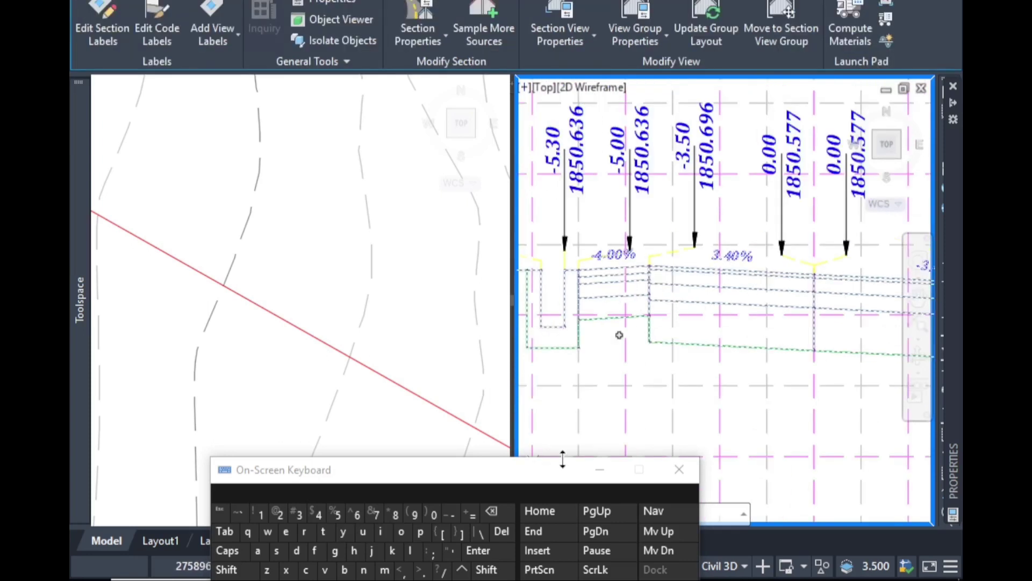
right_click(671, 282)
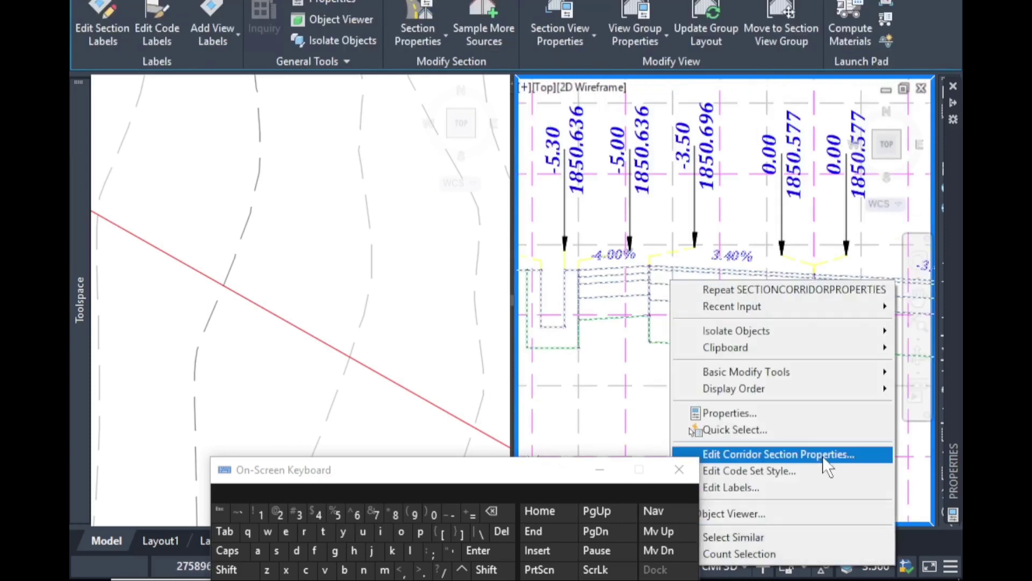
left_click(715, 454)
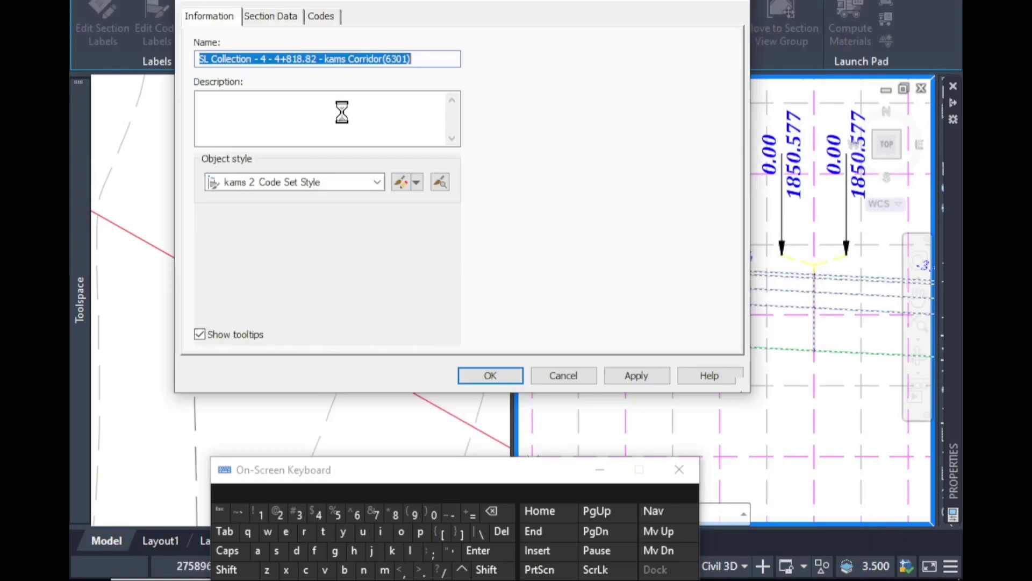
left_click(399, 180)
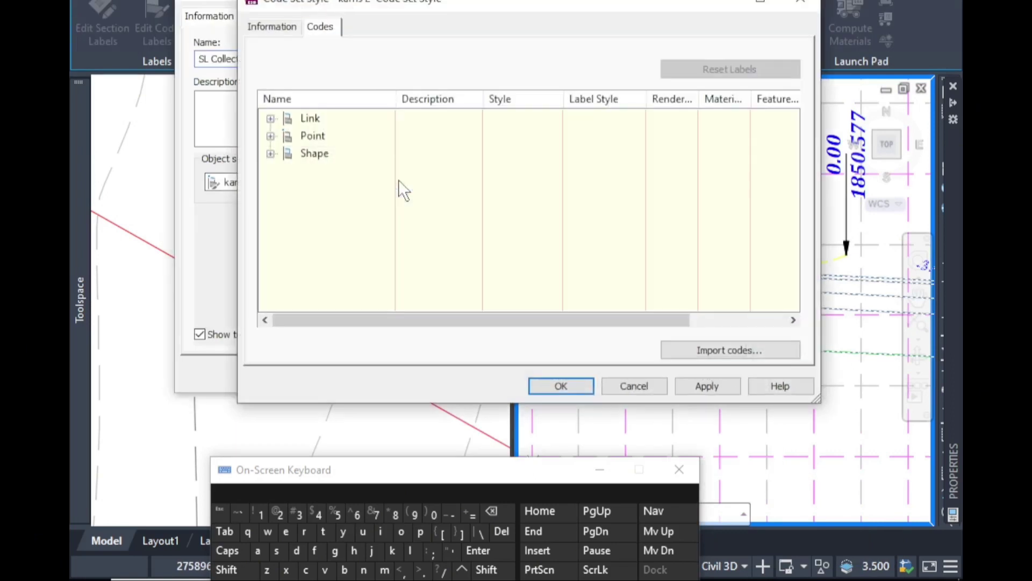
left_click(271, 154)
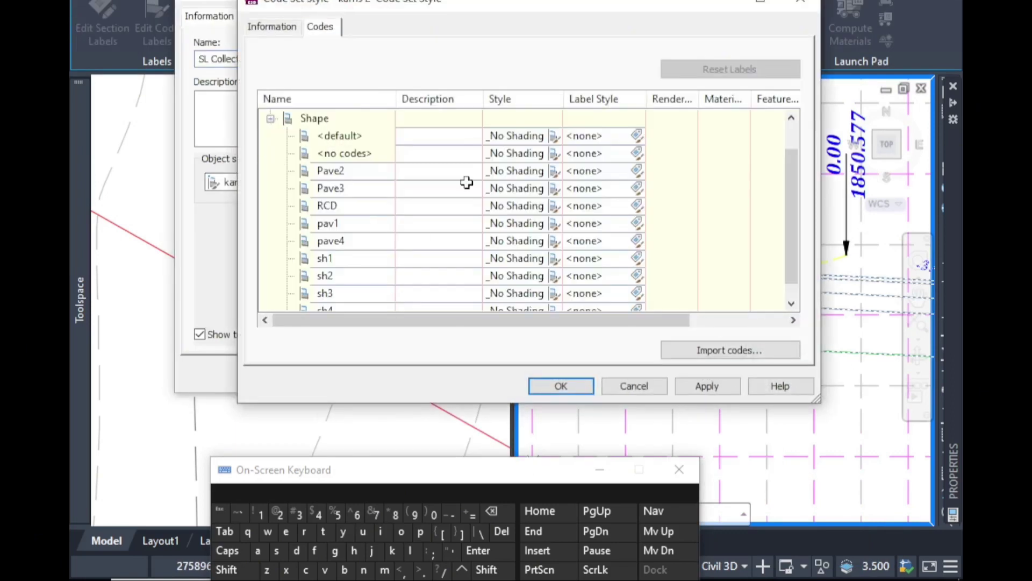
Assign the Pave shape style to the pav1 code.
left_click(340, 171)
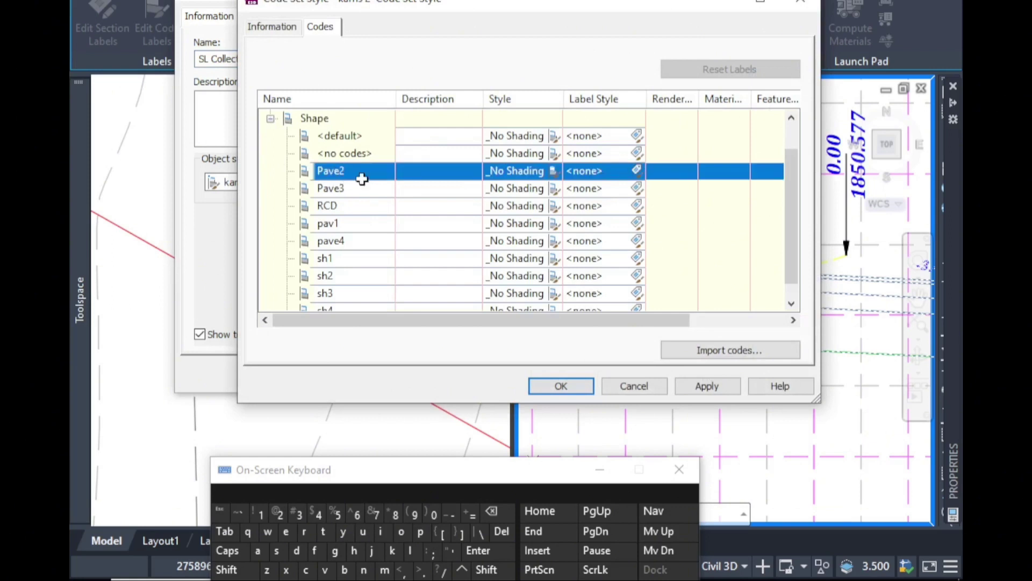
double_click(350, 223)
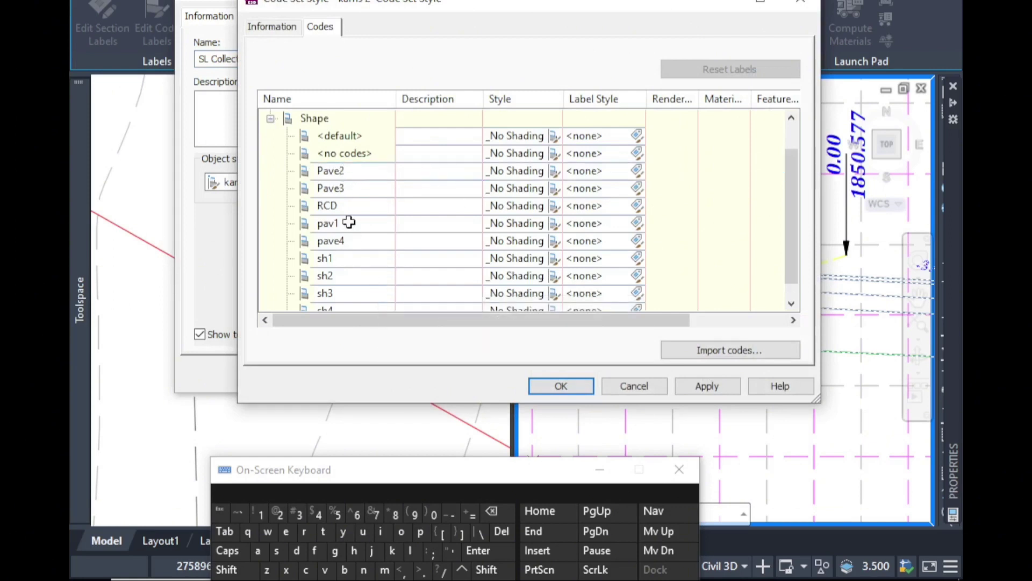
left_click(550, 230)
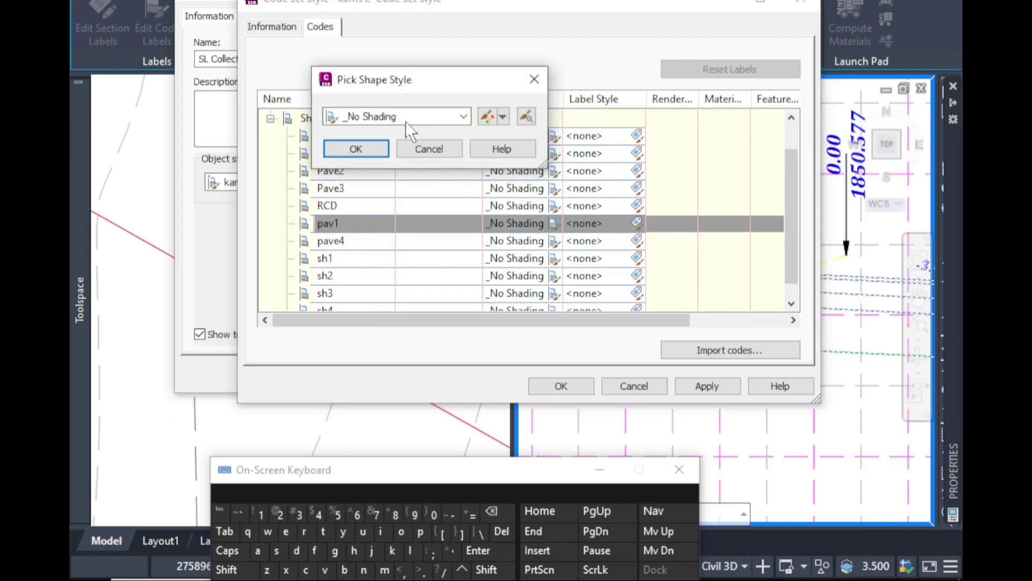
left_click(415, 119)
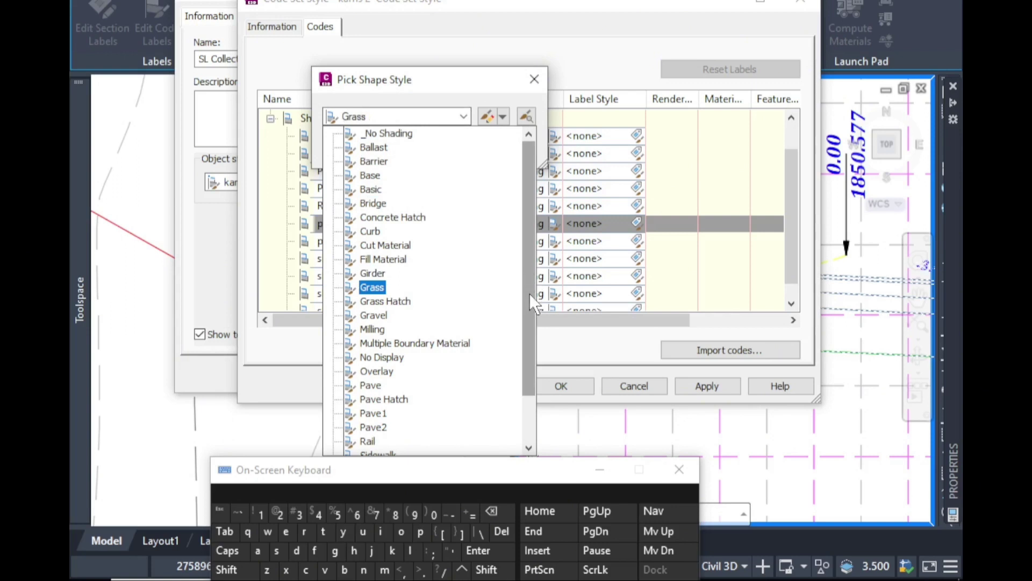
left_click_drag(529, 293, 522, 320)
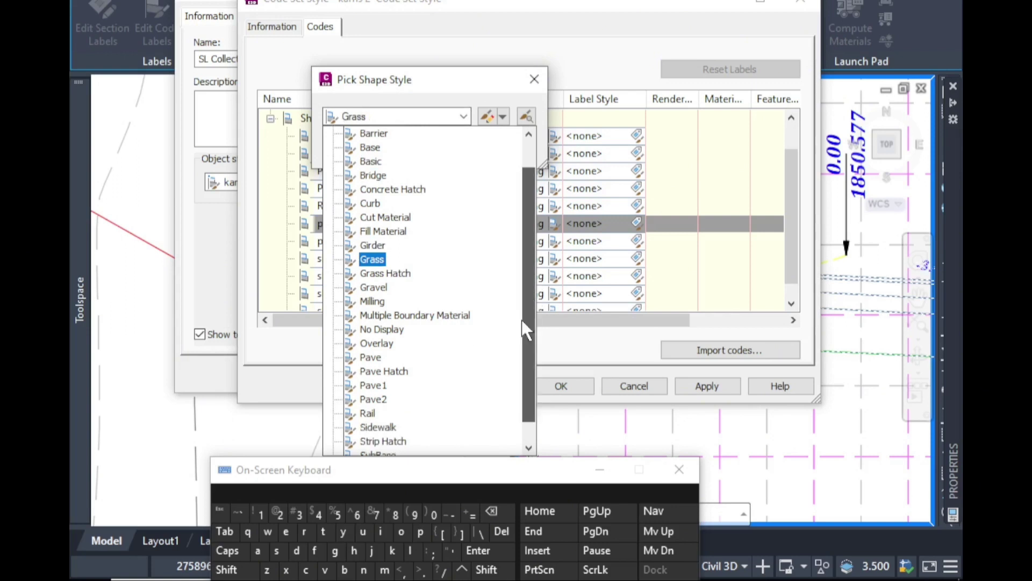
left_click(375, 360)
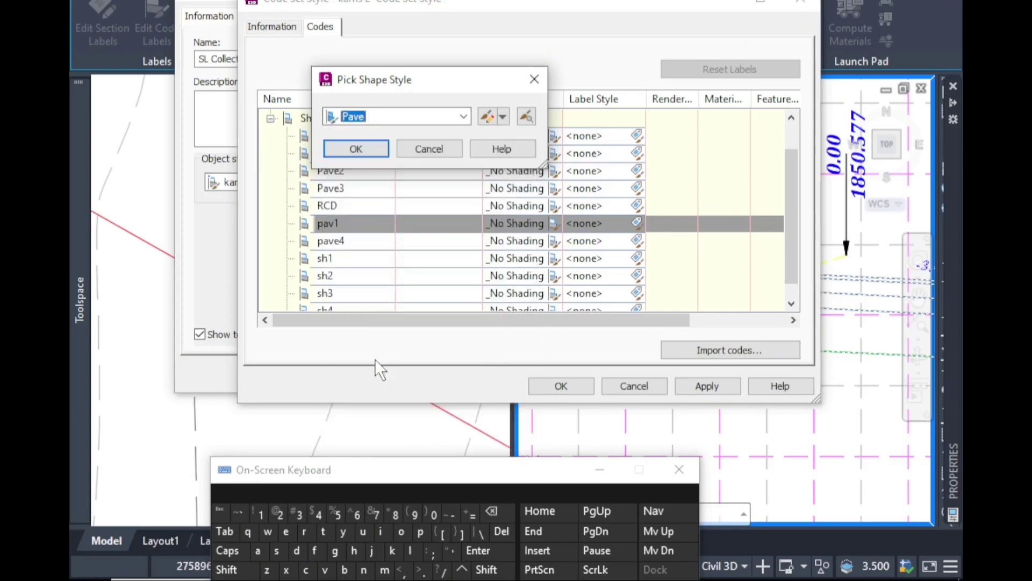
left_click(356, 149)
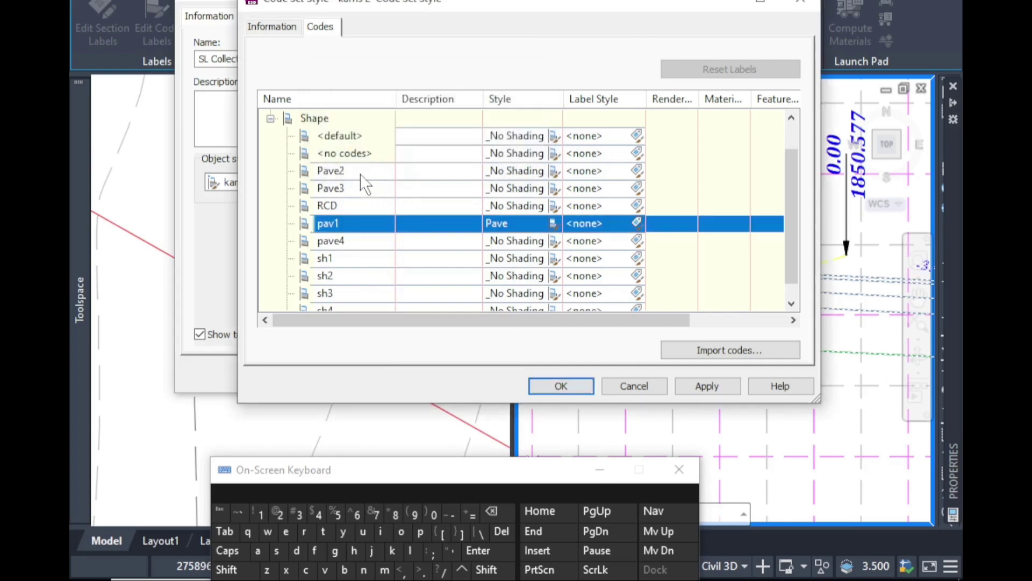
Assign the Base shape style to the Pave2 code.
left_click(365, 171)
left_click(552, 170)
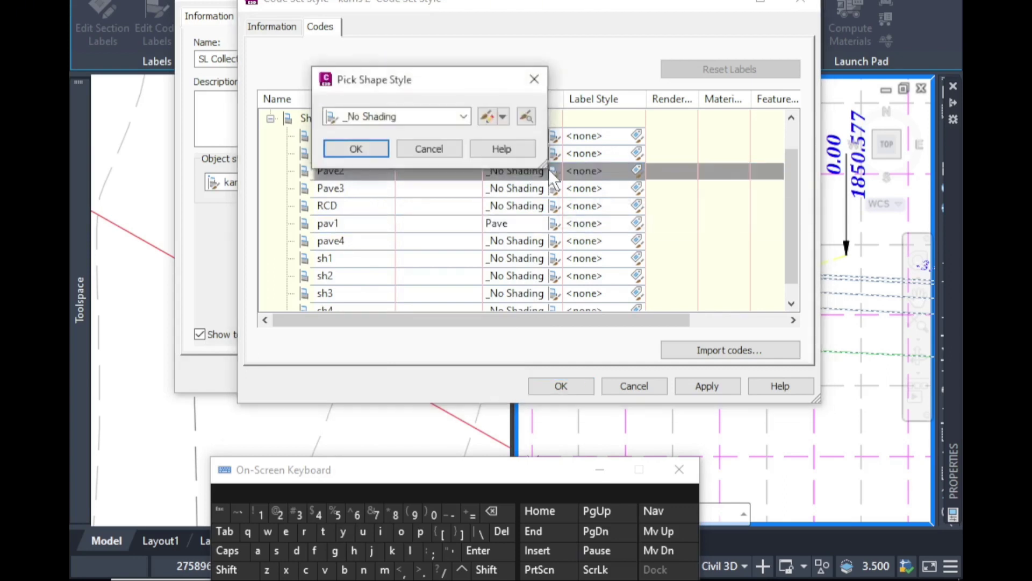
left_click(414, 120)
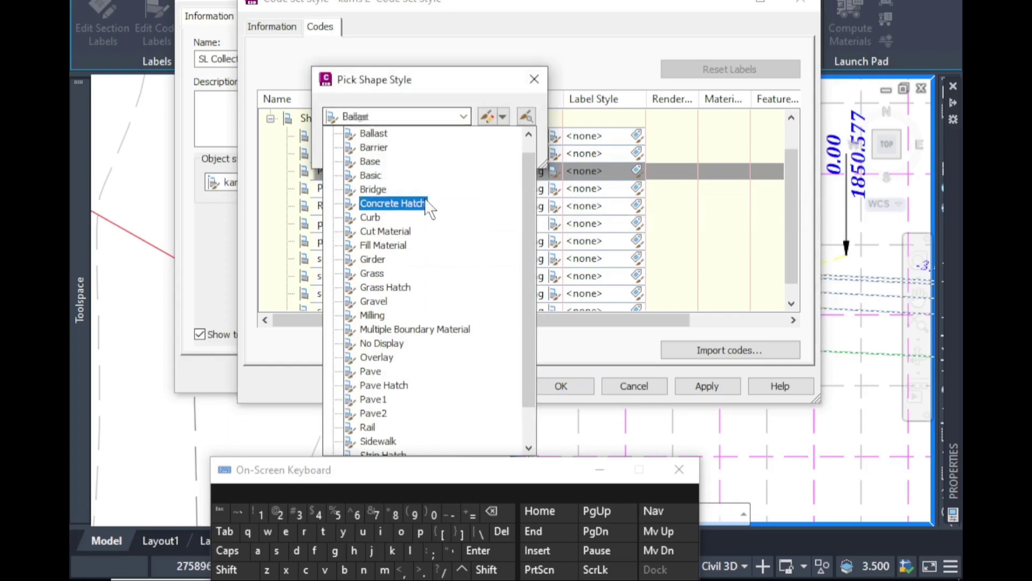
left_click(372, 162)
left_click(357, 148)
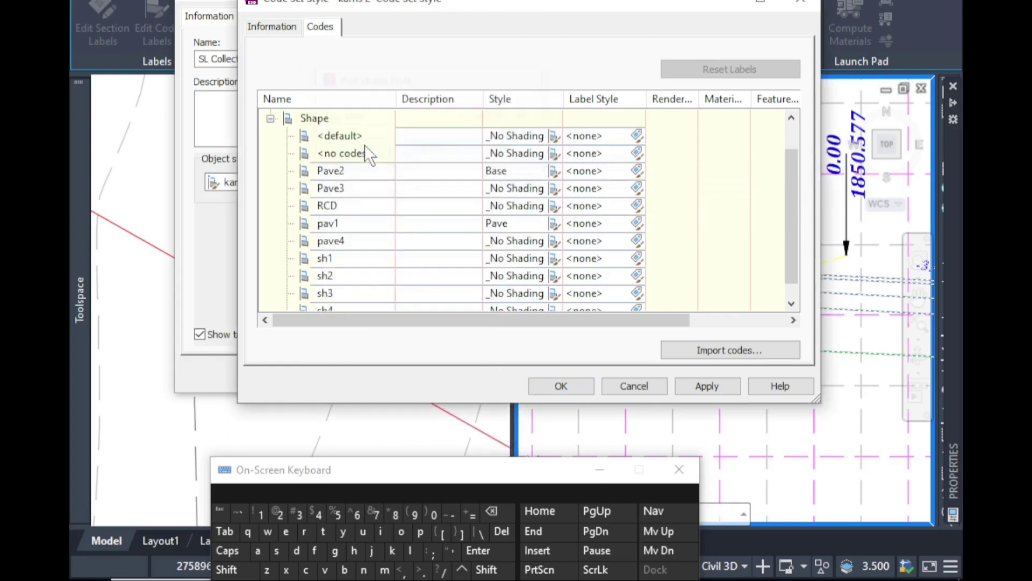
Assign the SubBase shape style to the Pave3 code.
left_click(510, 187)
left_click(552, 189)
left_click(428, 123)
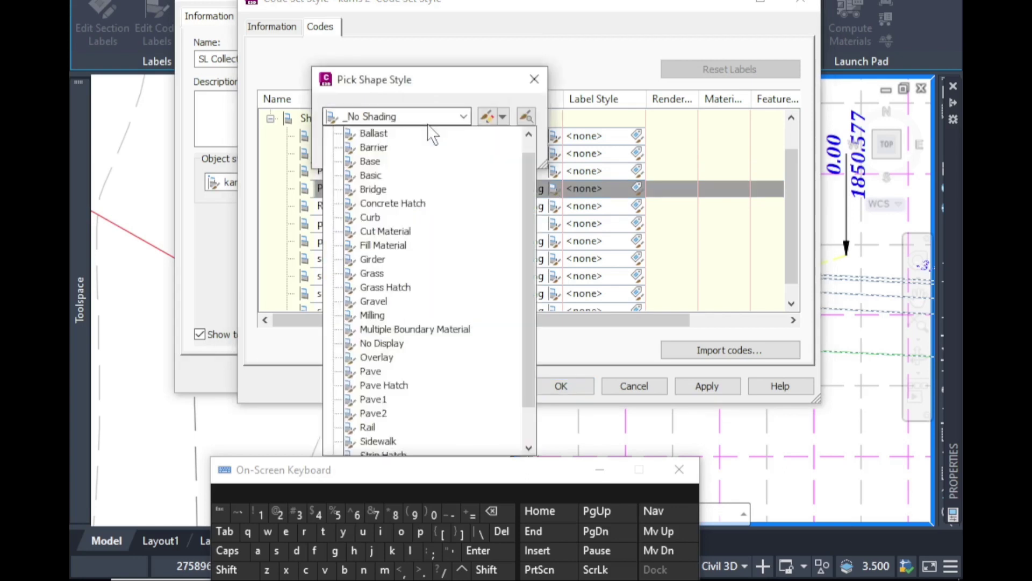
left_click(529, 448)
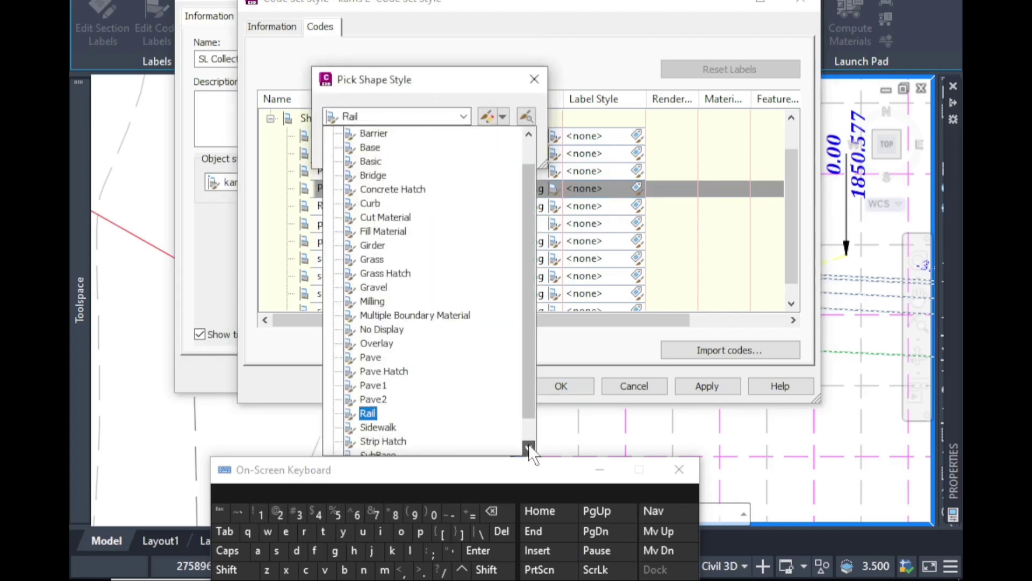
left_click(529, 448)
left_click(386, 426)
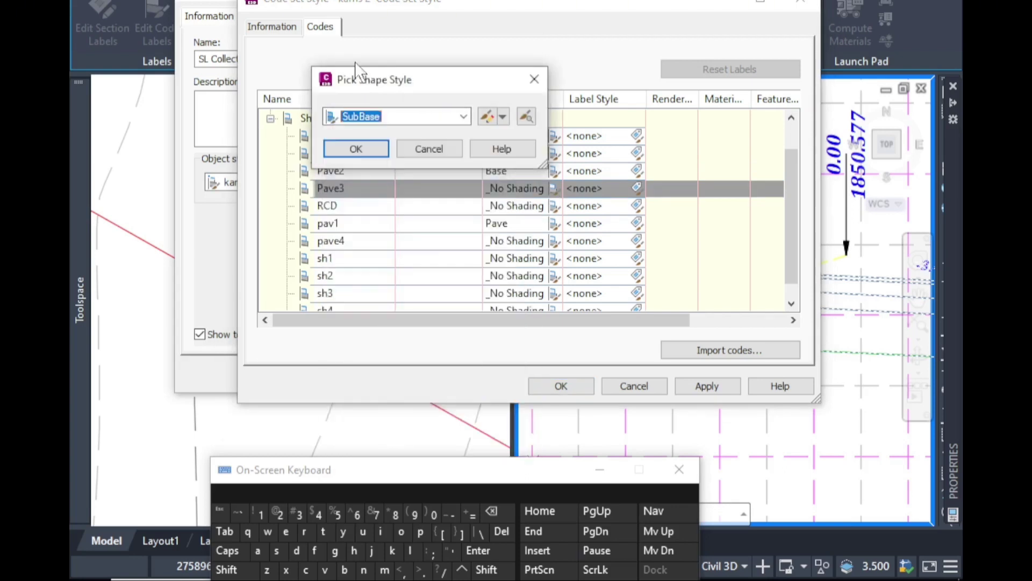
left_click(357, 149)
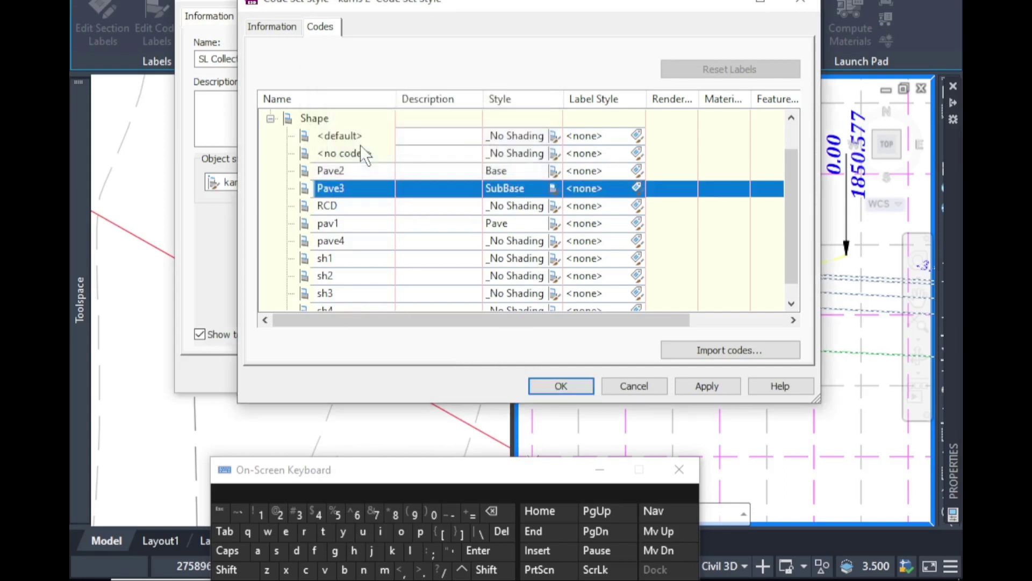
Assign the Concrete Hatch shape style to the RCD code.
left_click(343, 209)
left_click(512, 206)
left_click(403, 112)
left_click(395, 145)
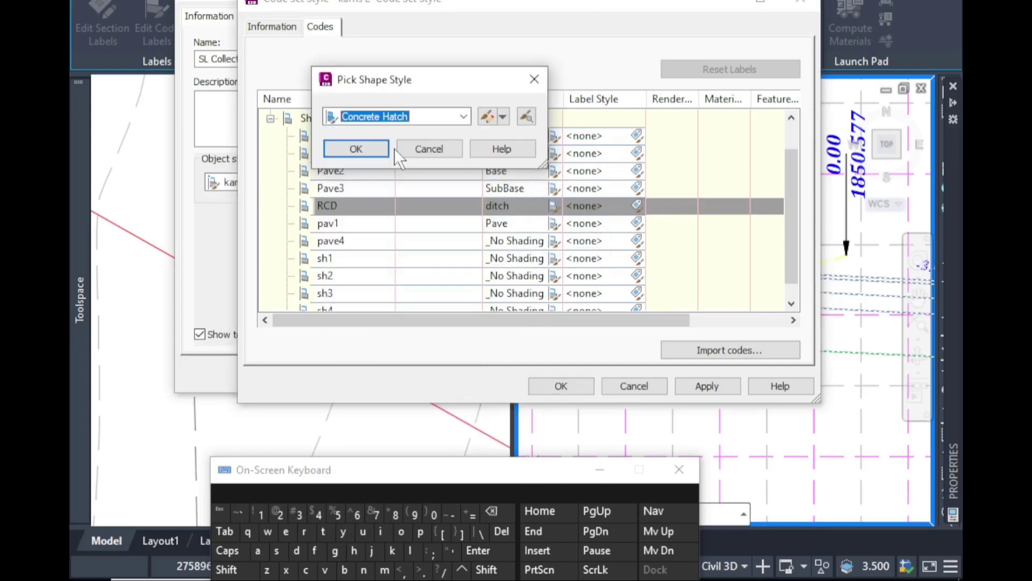
key("Return")
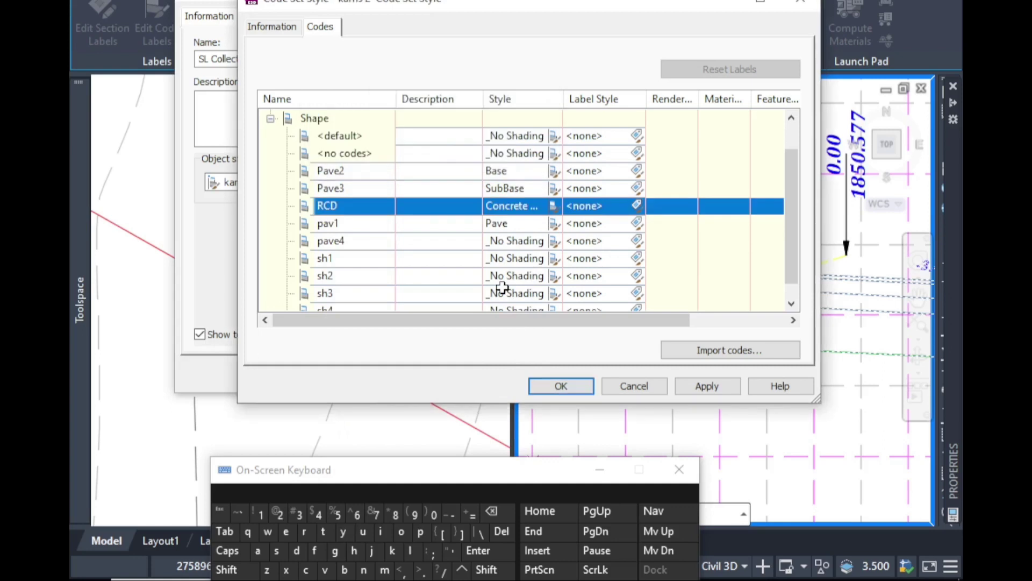
Assign the Fill Material shape style to the pave4 code and accept the code set style and corridor section properties.
left_click(361, 241)
left_click(554, 241)
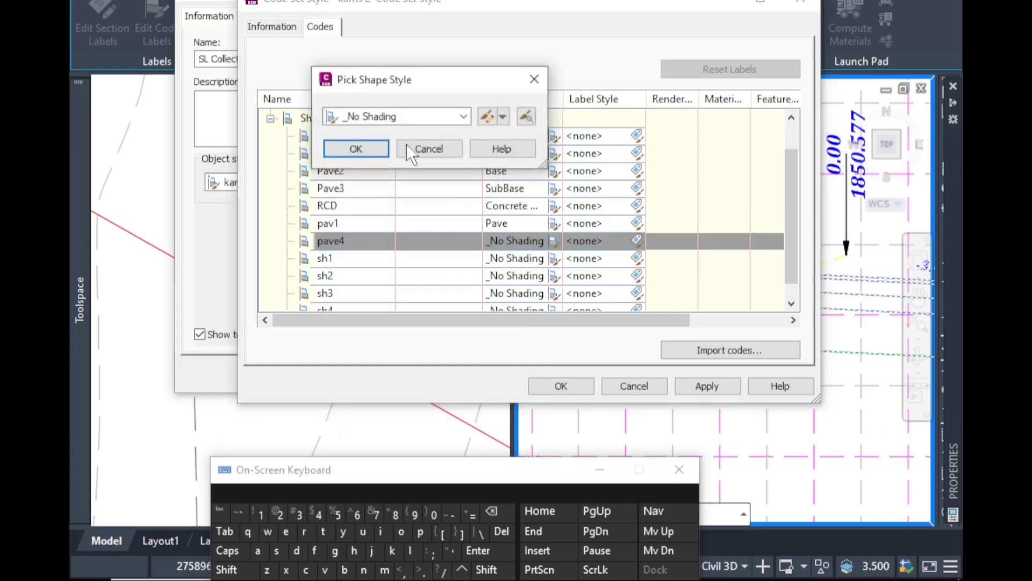
left_click(395, 115)
mouse_move(524, 328)
left_mouse_down()
mouse_move(524, 370)
mouse_move(529, 319)
left_mouse_up()
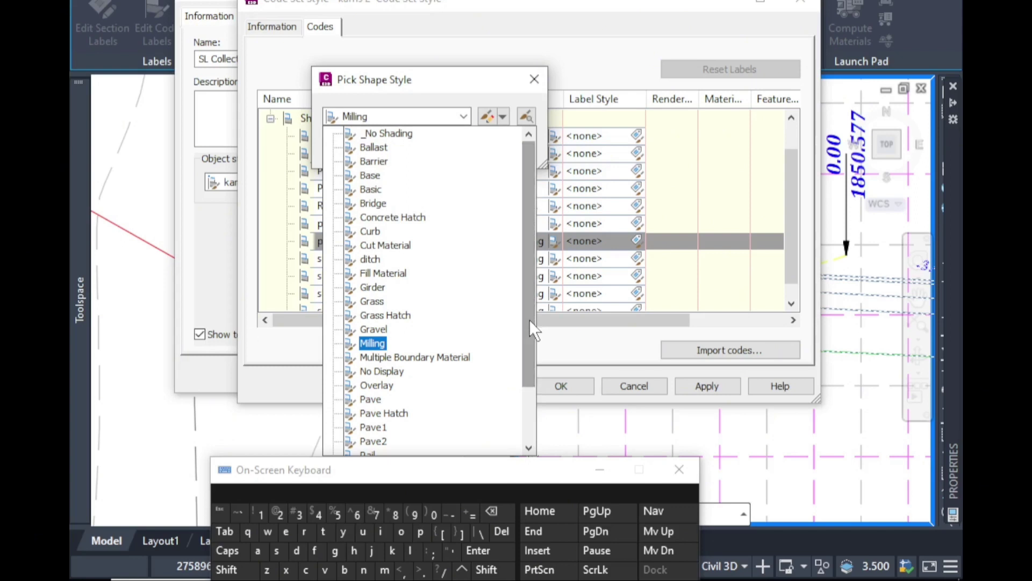
left_click(401, 275)
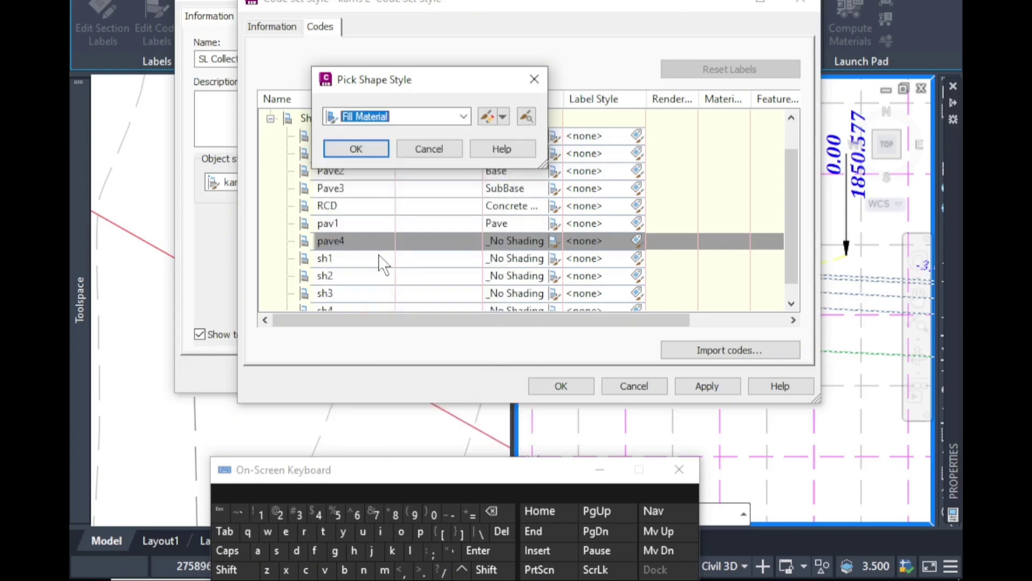
left_click(356, 149)
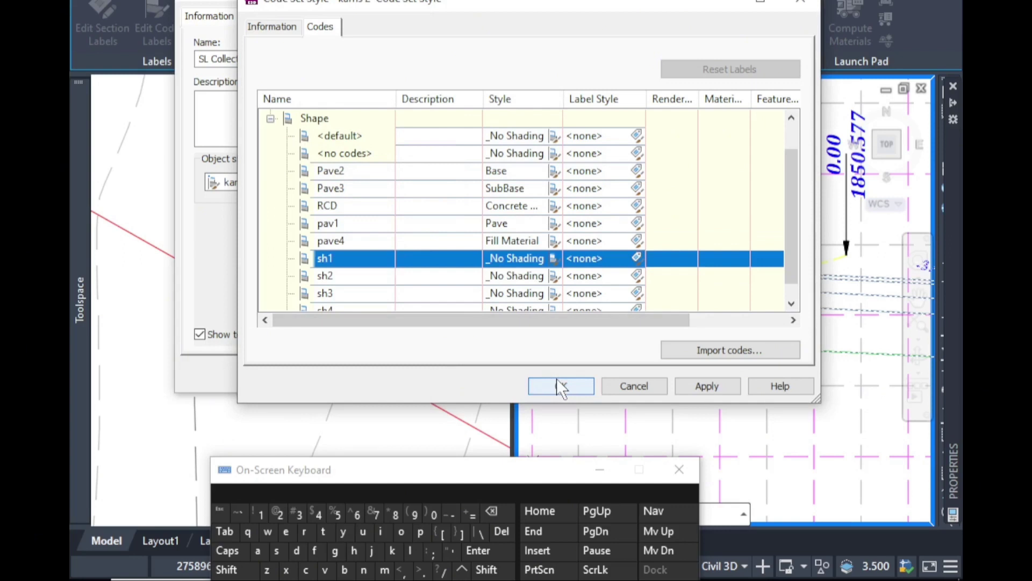
left_click(557, 379)
left_click(492, 375)
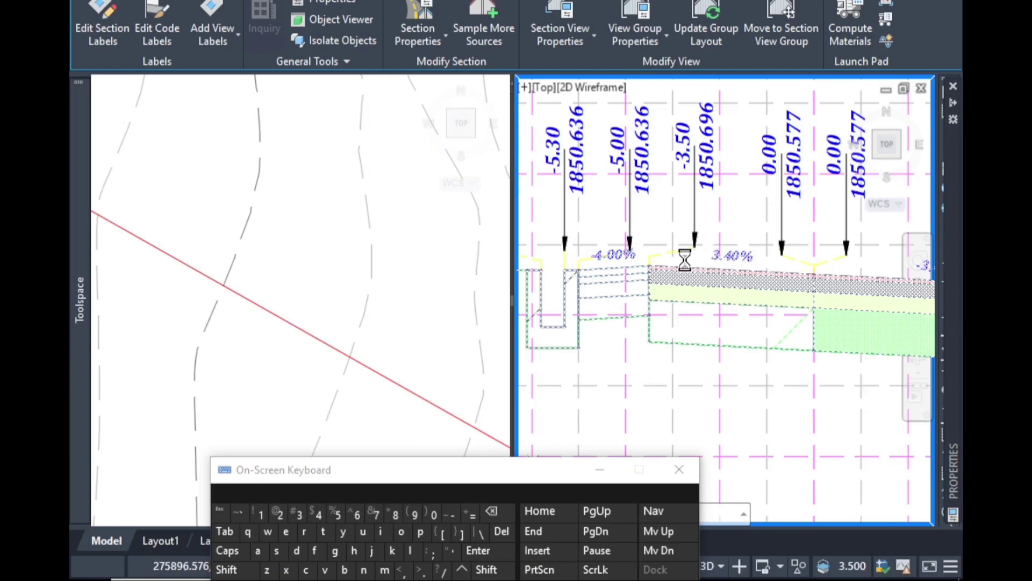
Examine the shading of the pavement layers, shoulder and ditch in the corridor cross section.
scroll(610, 307, "down", 2)
scroll(855, 312, "up", 4)
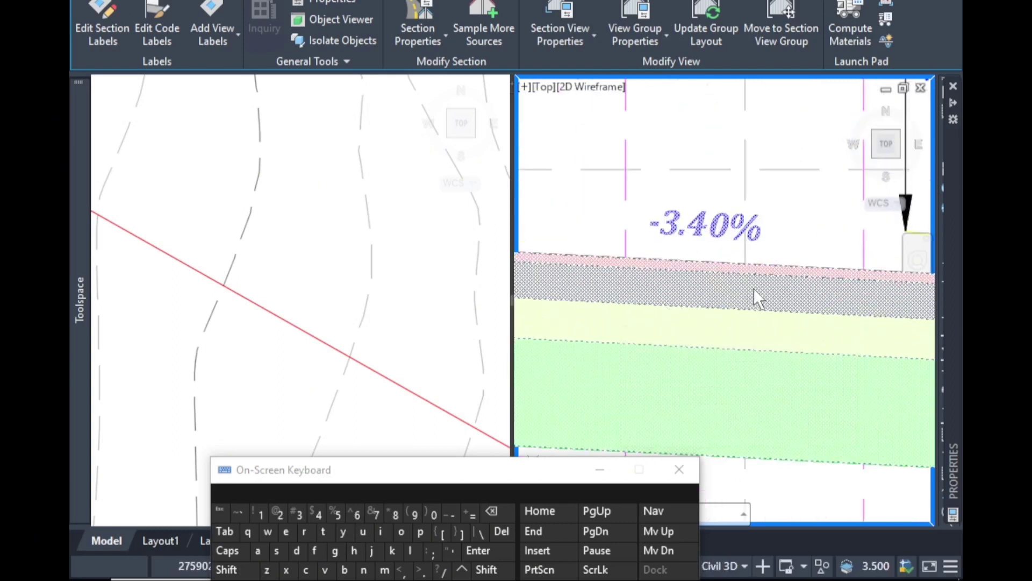
scroll(769, 353, "down", 4)
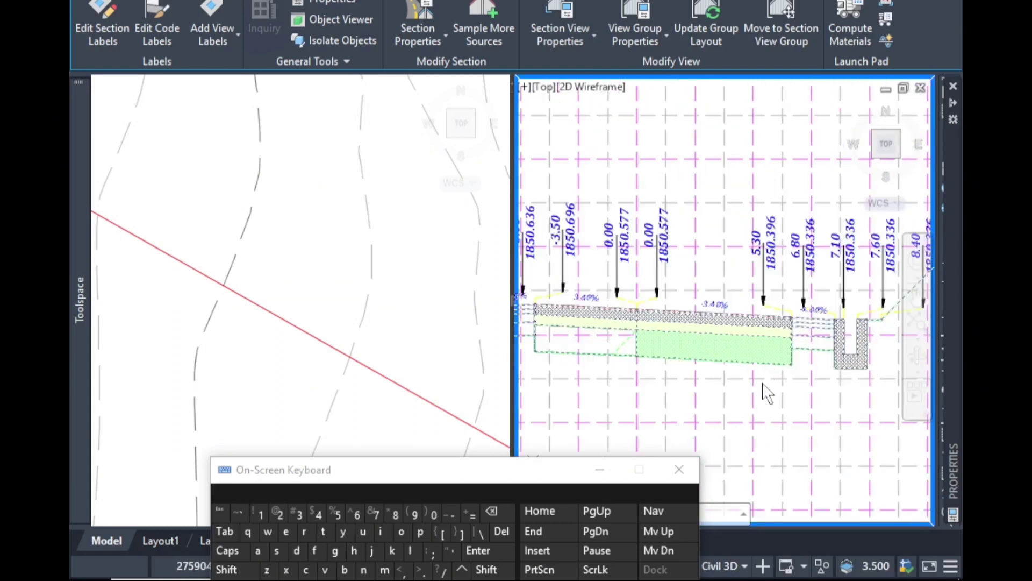
scroll(768, 393, "down", 2)
scroll(817, 377, "up", 2)
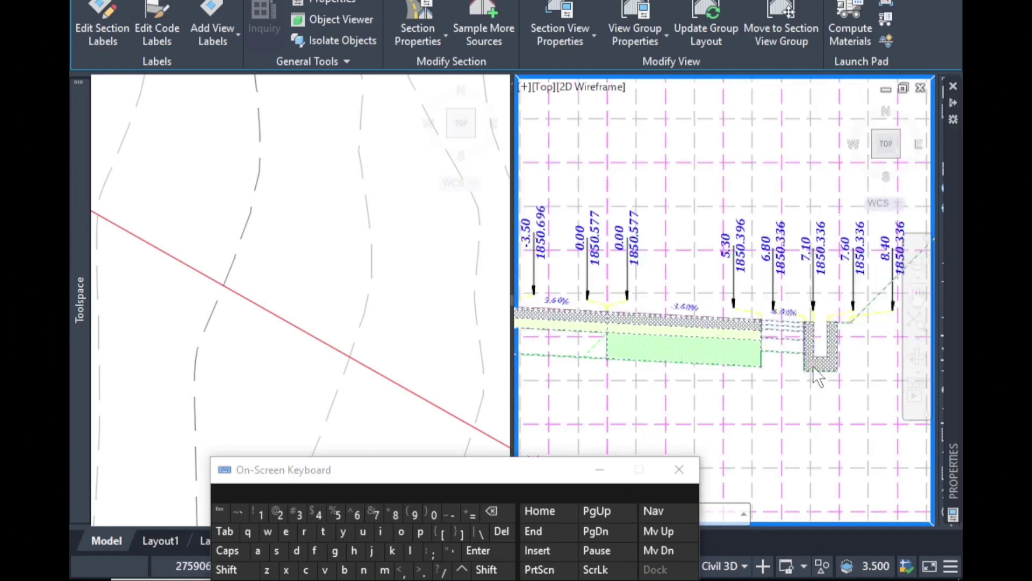
scroll(813, 366, "up", 3)
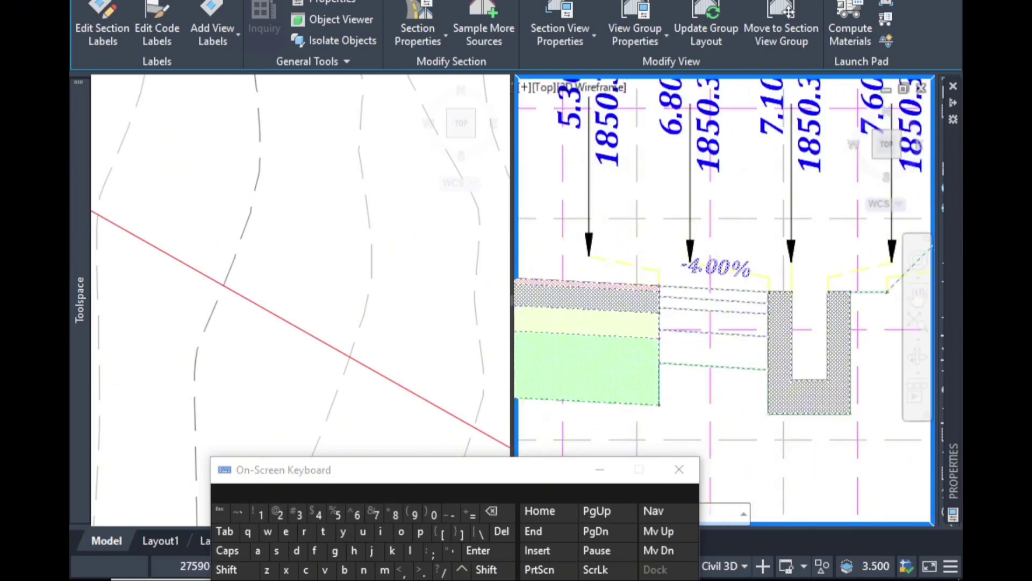
scroll(849, 379, "down", 4)
scroll(855, 383, "up", 4)
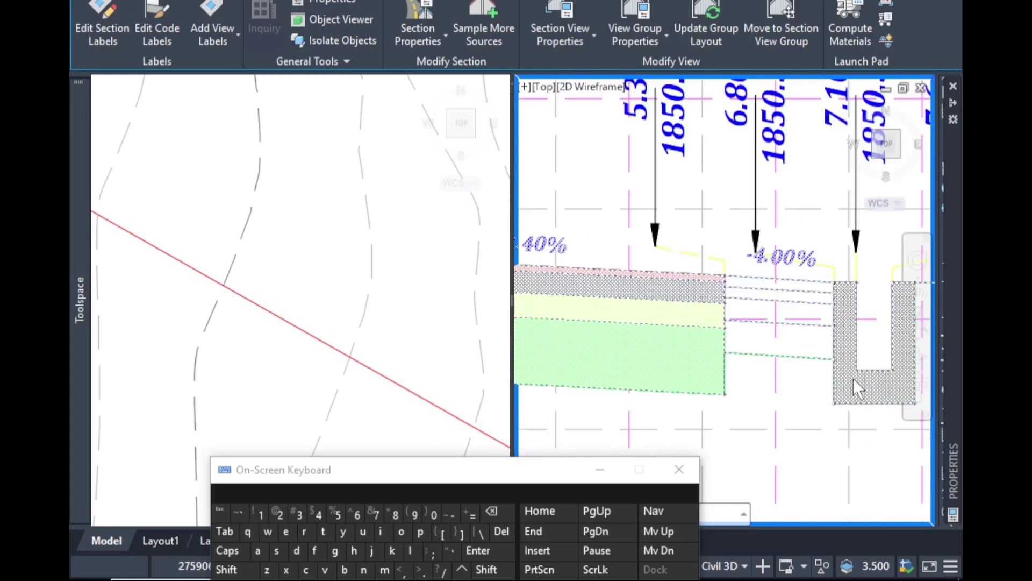
scroll(818, 301, "up", 2)
scroll(860, 366, "down", 4)
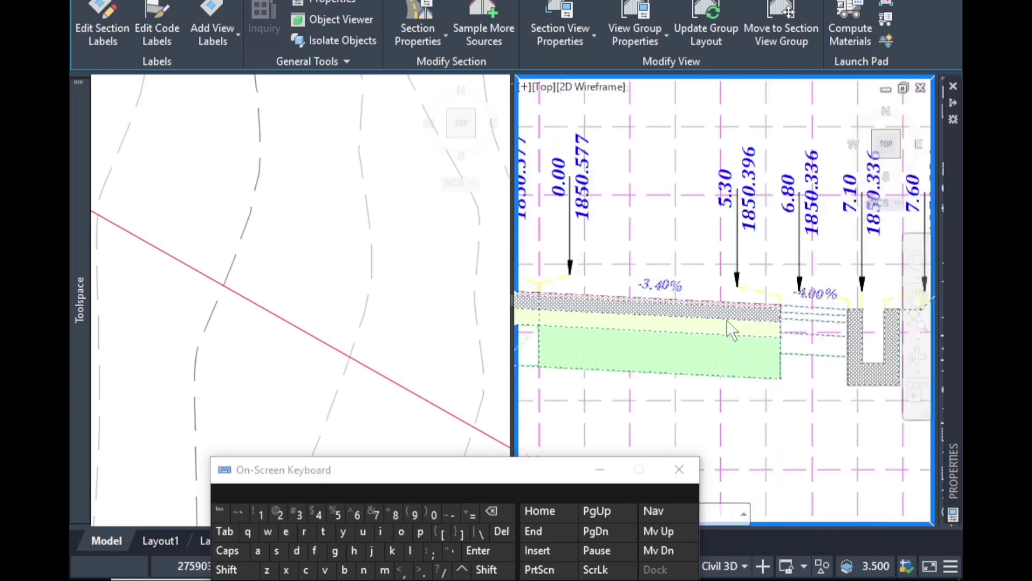
Reopen the kams 2 Code Set Style from the corridor section's properties and expand its Shape codes.
right_click(727, 311)
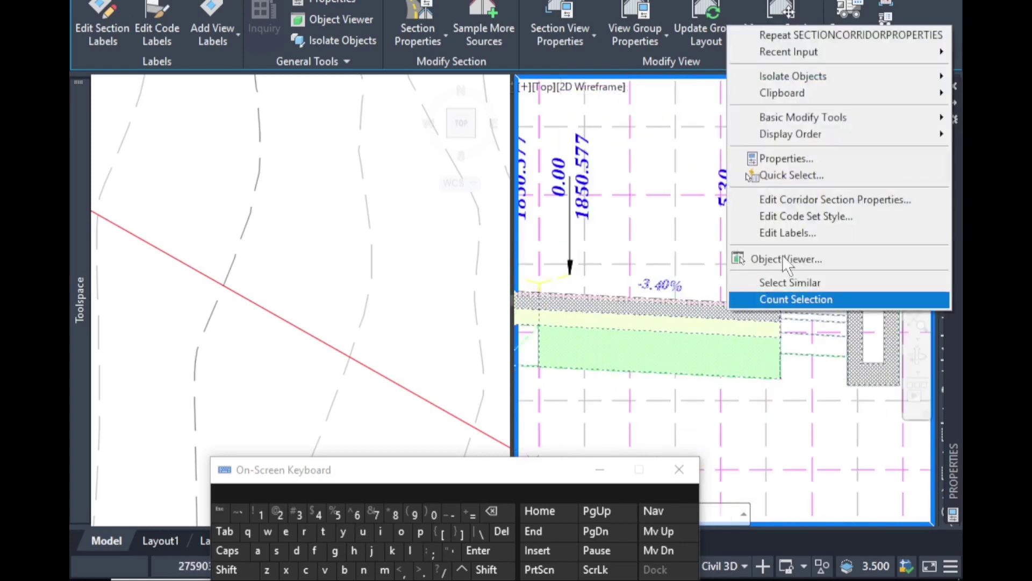
left_click(819, 202)
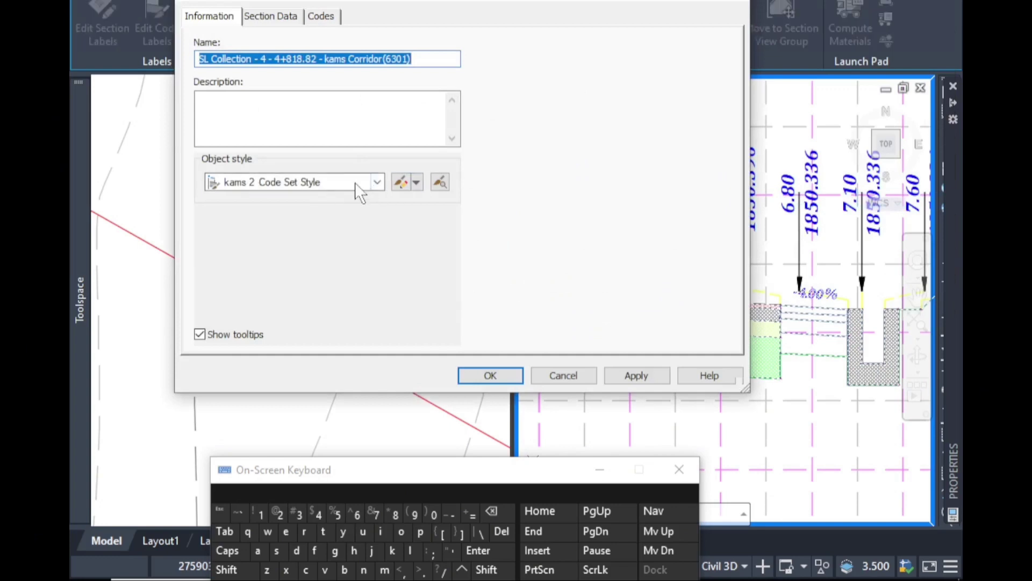
left_click(400, 183)
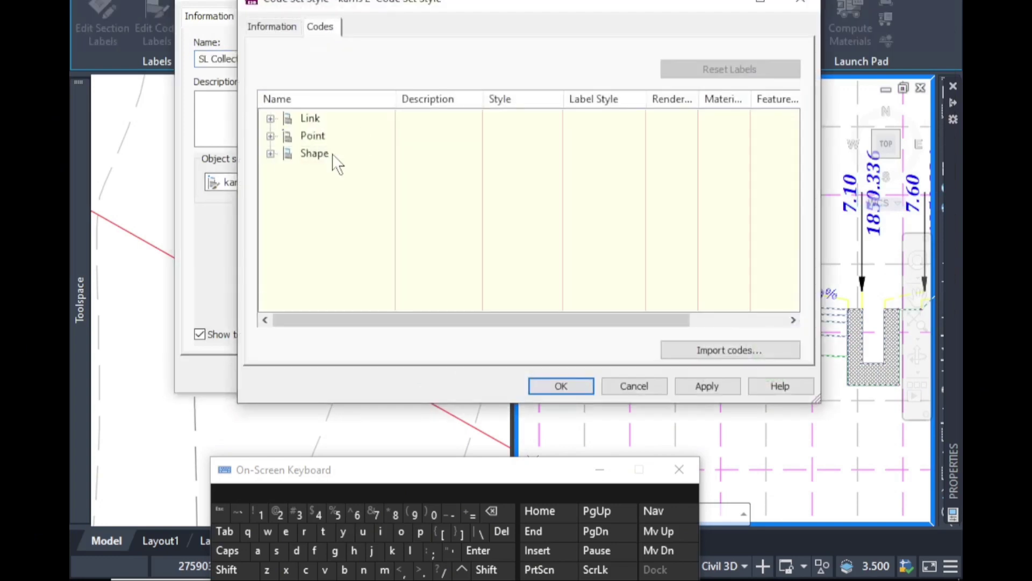
left_click(271, 153)
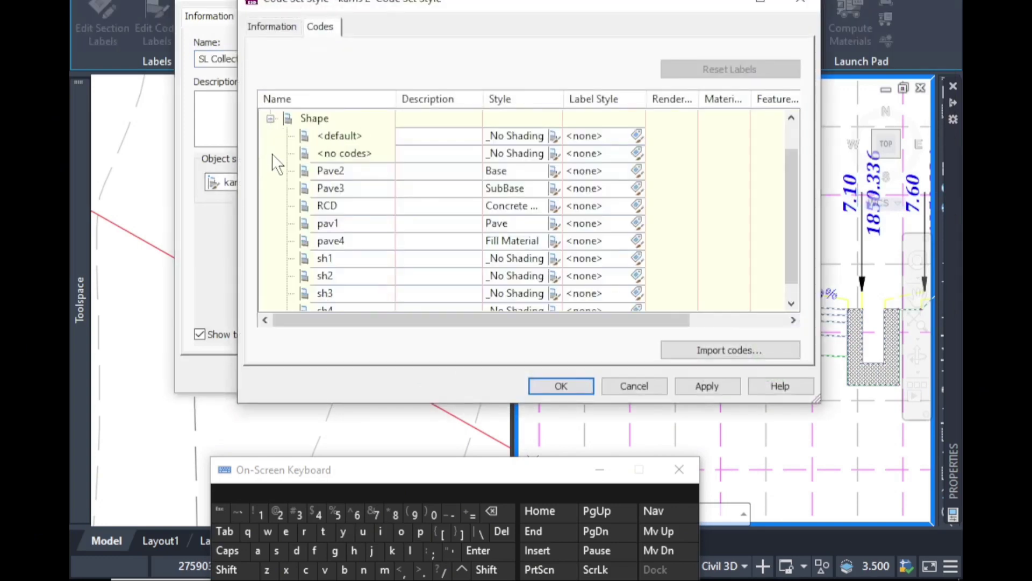
Assign the _No Shading style to all Shape codes from <default> to sh4 and accept the code set style.
left_click(370, 135)
key("shift")
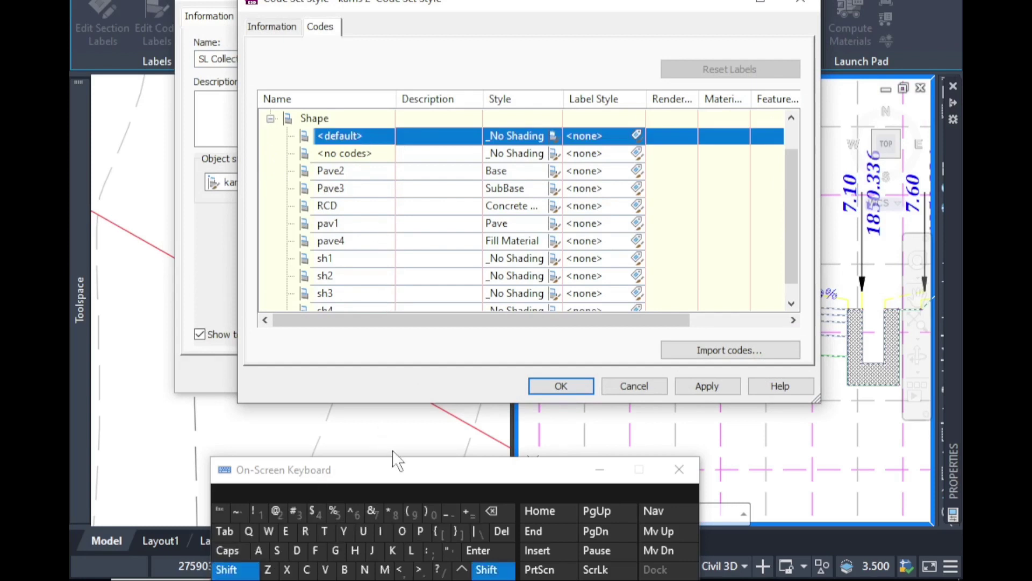
left_click(791, 303)
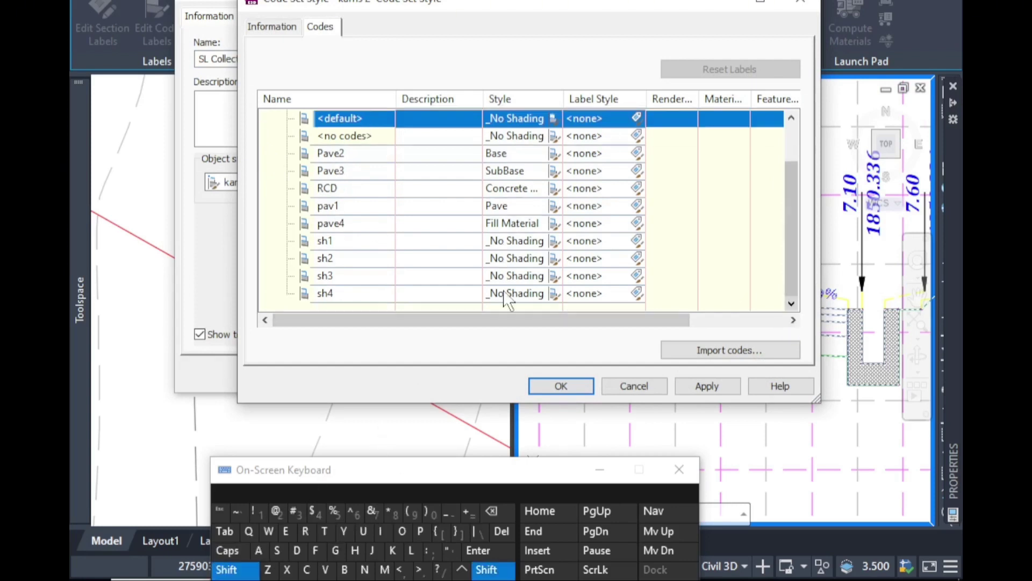
left_click(322, 303, "shift")
left_click(234, 570)
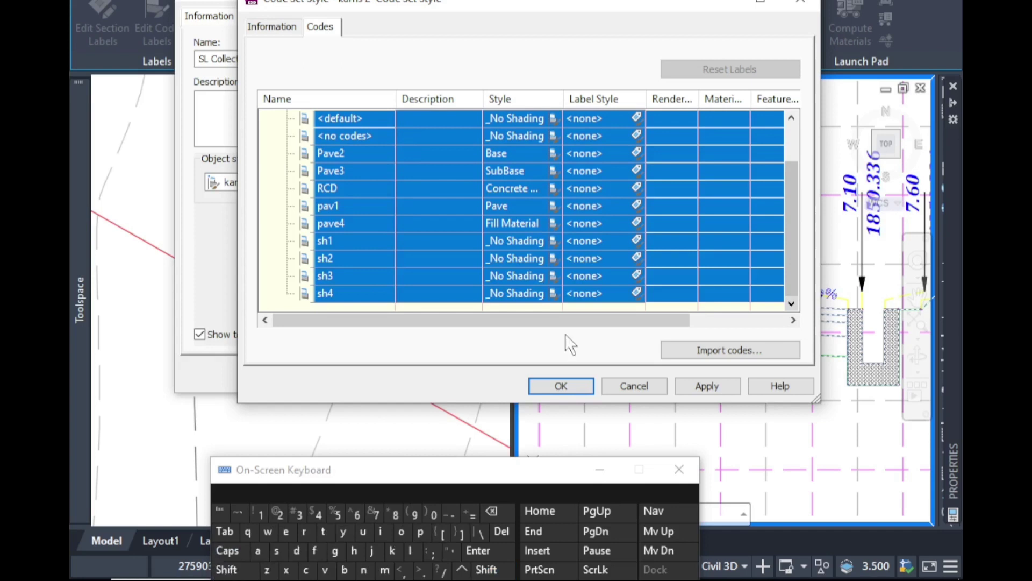
left_click(553, 223)
left_click(390, 122)
scroll(396, 132, "up", 2)
left_click(392, 131)
left_click(356, 152)
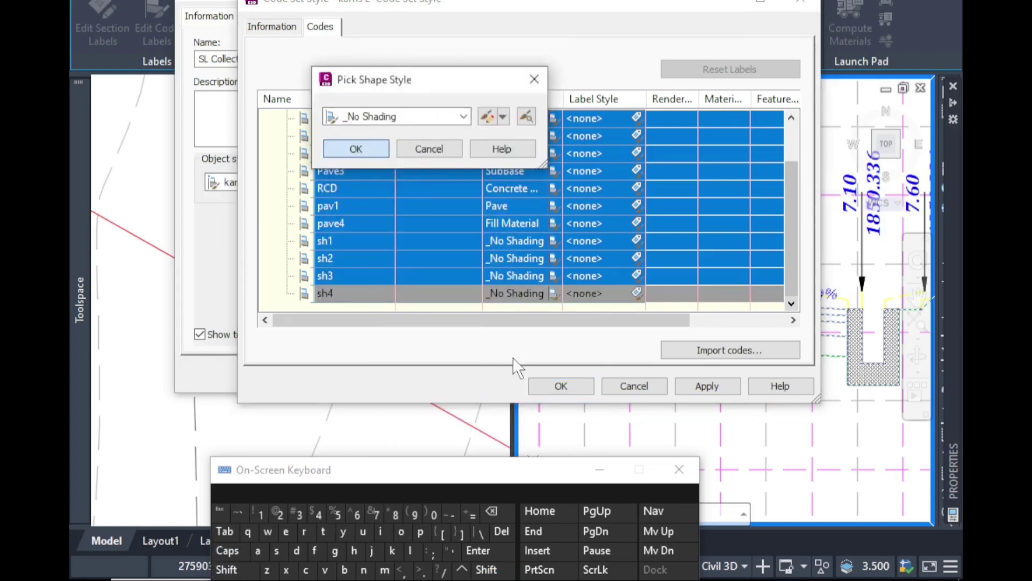
left_click(561, 386)
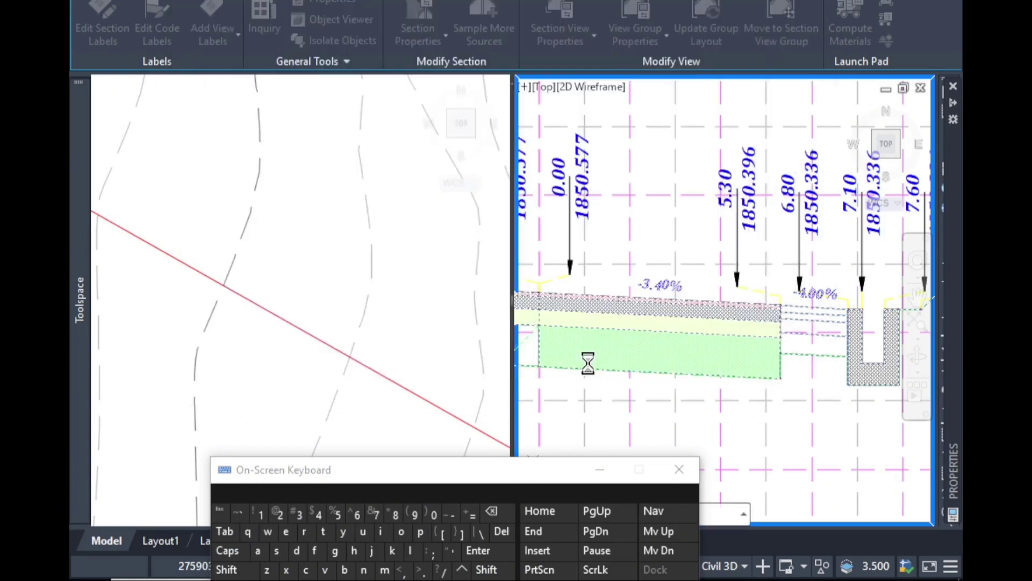
left_click(588, 363)
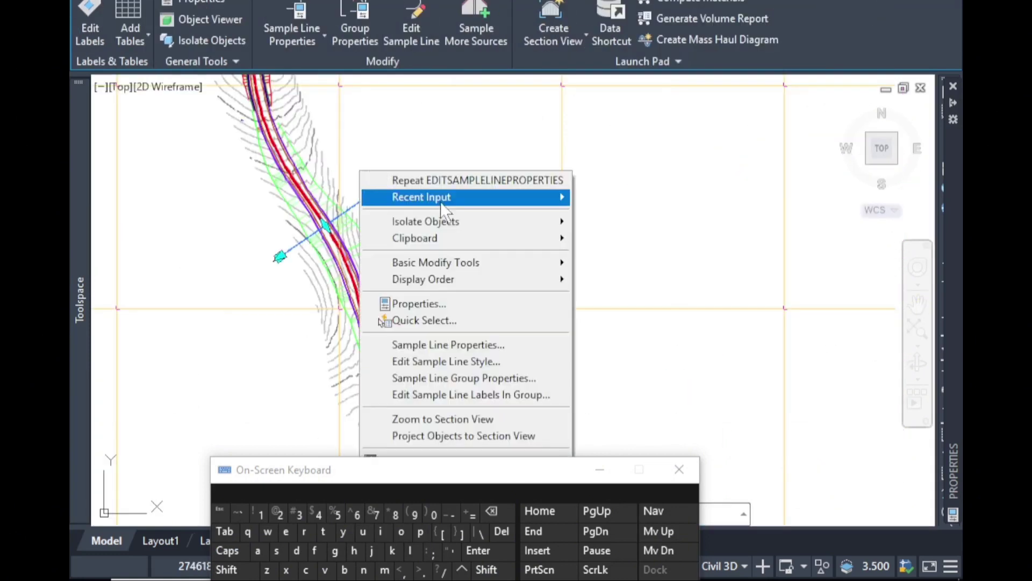
Erase the selected sample line crossing the corridor in plan view.
mouse_move(511, 273)
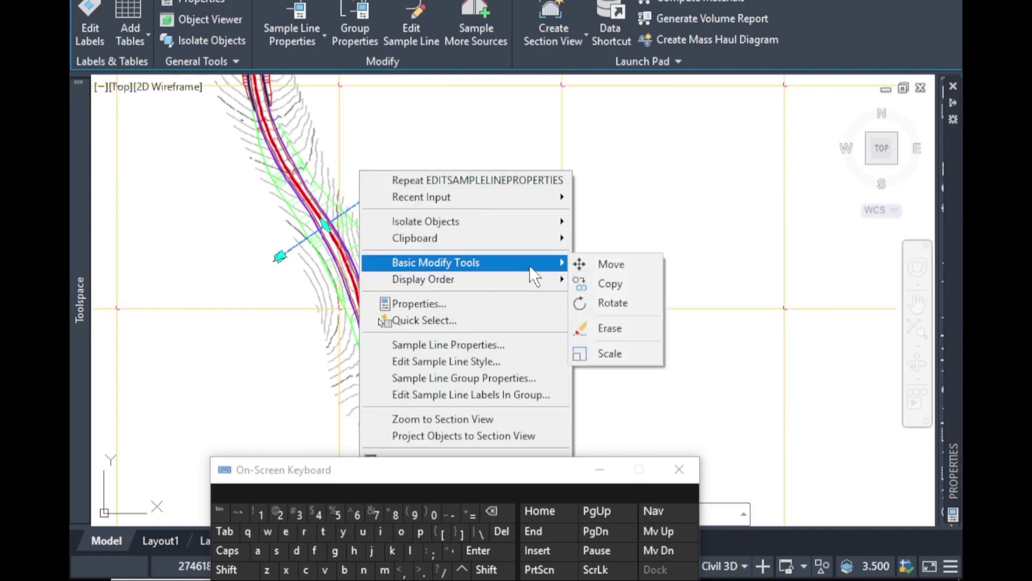
left_click(621, 327)
left_click(410, 271)
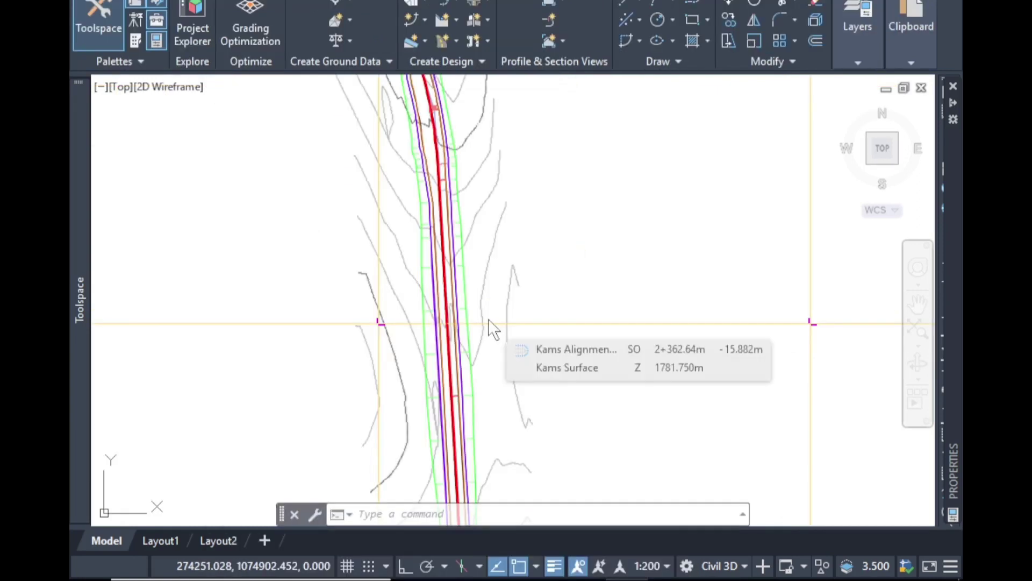
Start creating sample lines for Kams Alignment with Kams Surface, kams Corridor and the corridor surface as data sources.
scroll(492, 206, "down", 3)
scroll(488, 361, "up", 4)
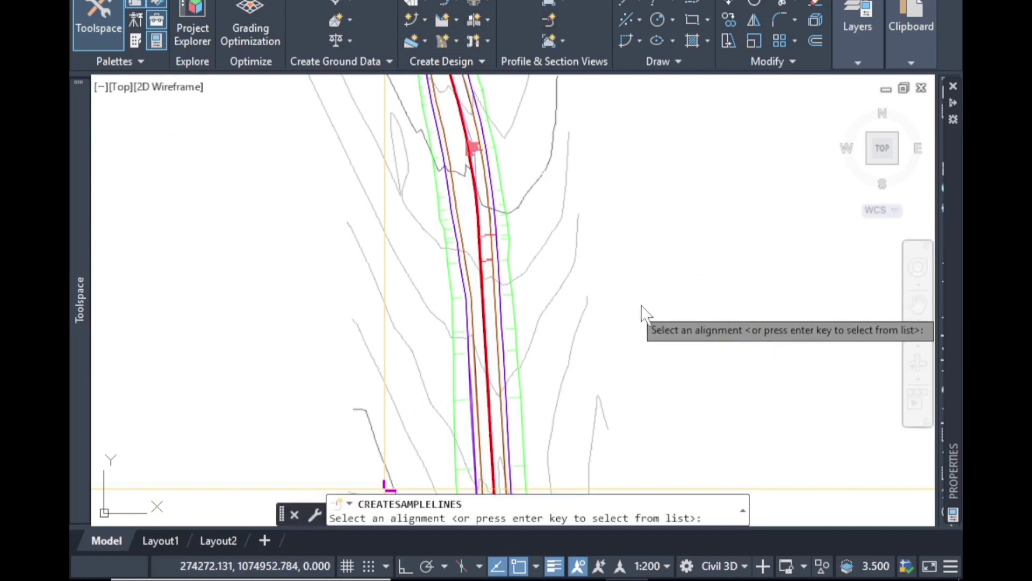
scroll(630, 304, "down", 2)
scroll(630, 304, "up", 3)
key("Return")
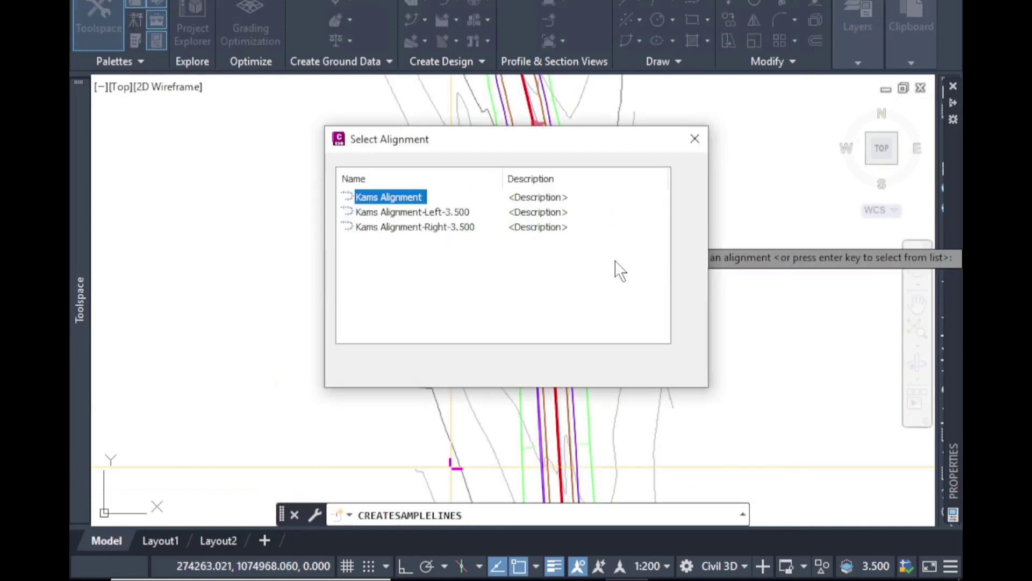
left_click(517, 368)
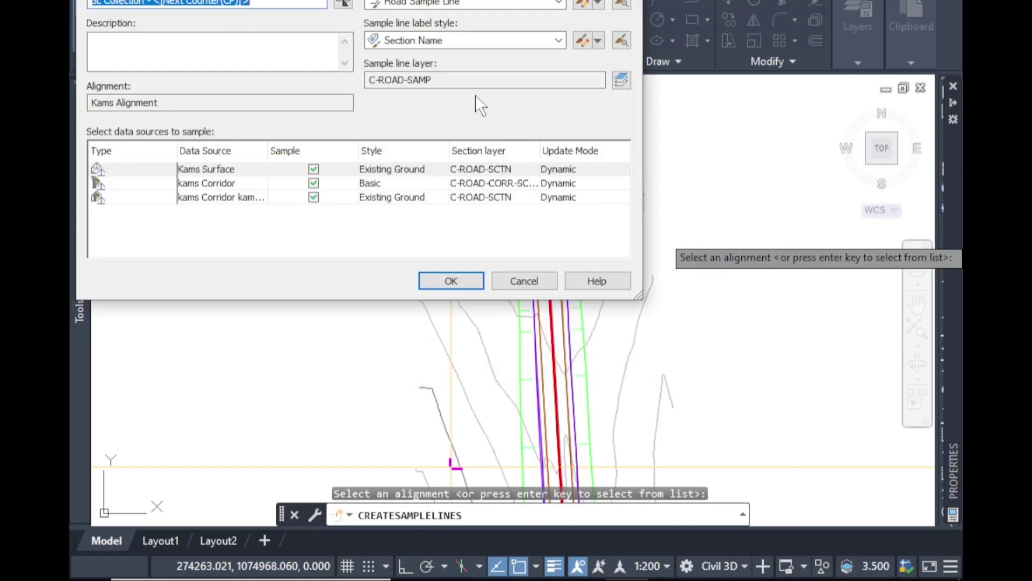
left_click(449, 282)
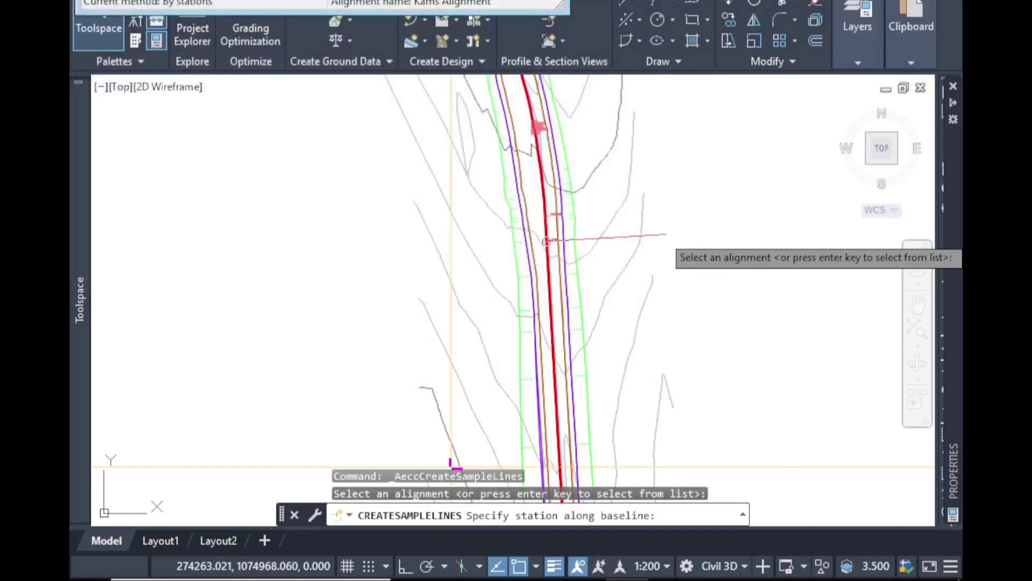
Add all remaining available kams Corridor sources to the sampled section sources of the new sample line group.
left_click(408, 2)
left_click(449, 104)
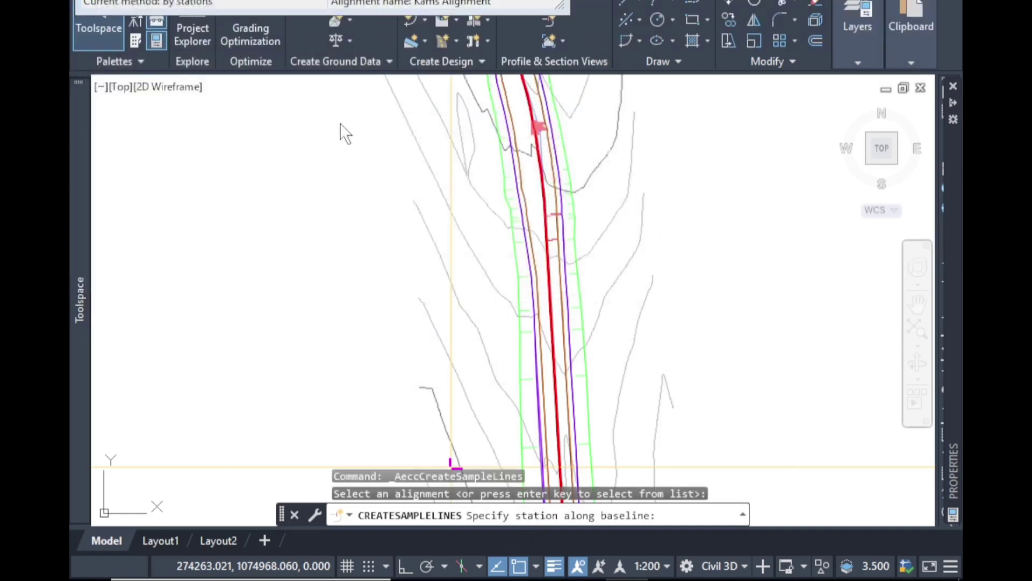
left_click(310, 205)
left_click(389, 246)
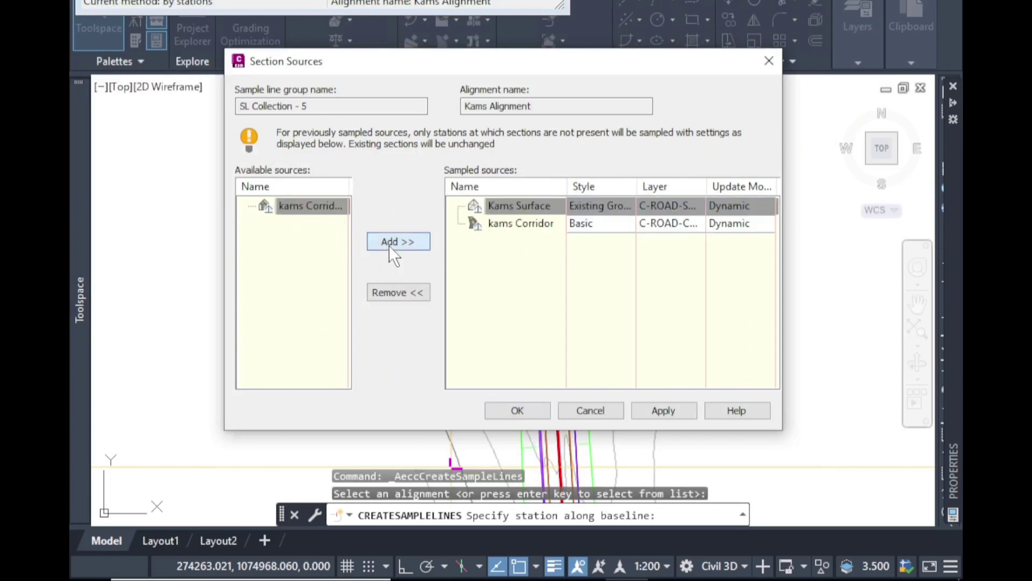
left_click(388, 245)
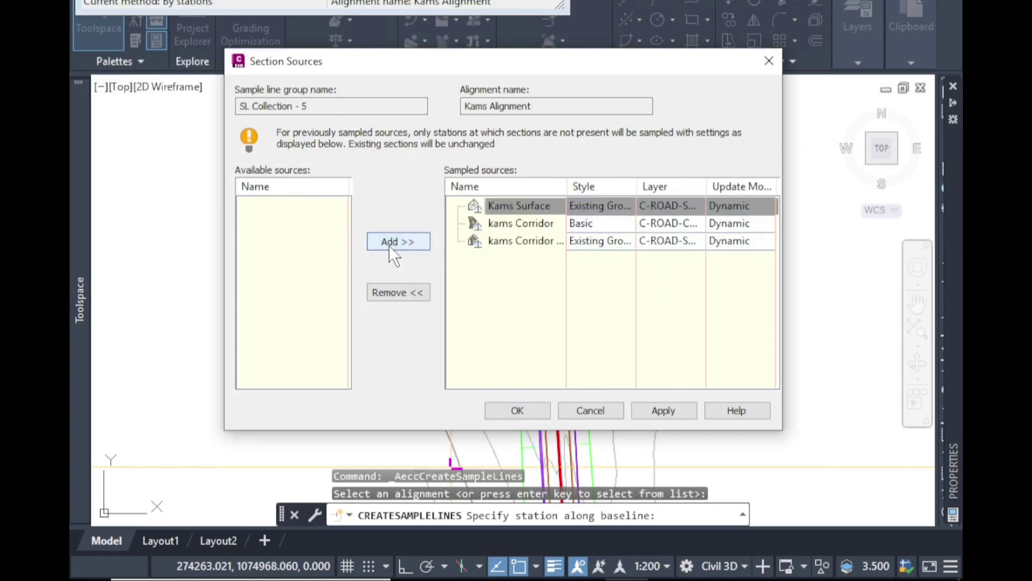
left_click(502, 404)
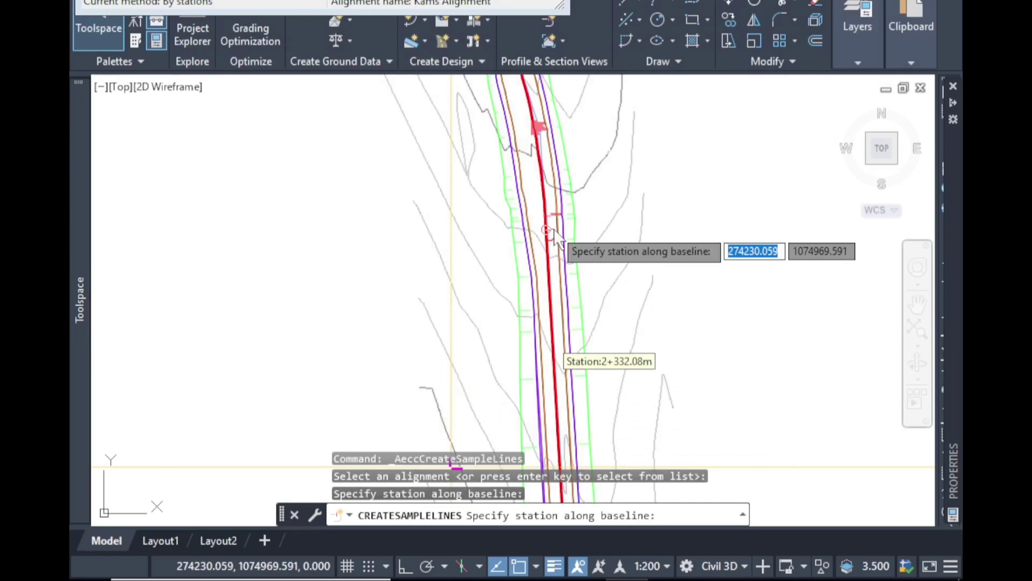
Place a sample line at station 2+300 on the baseline and set its left swath width to 44 m.
scroll(542, 362, "up", 10)
left_click(696, 329)
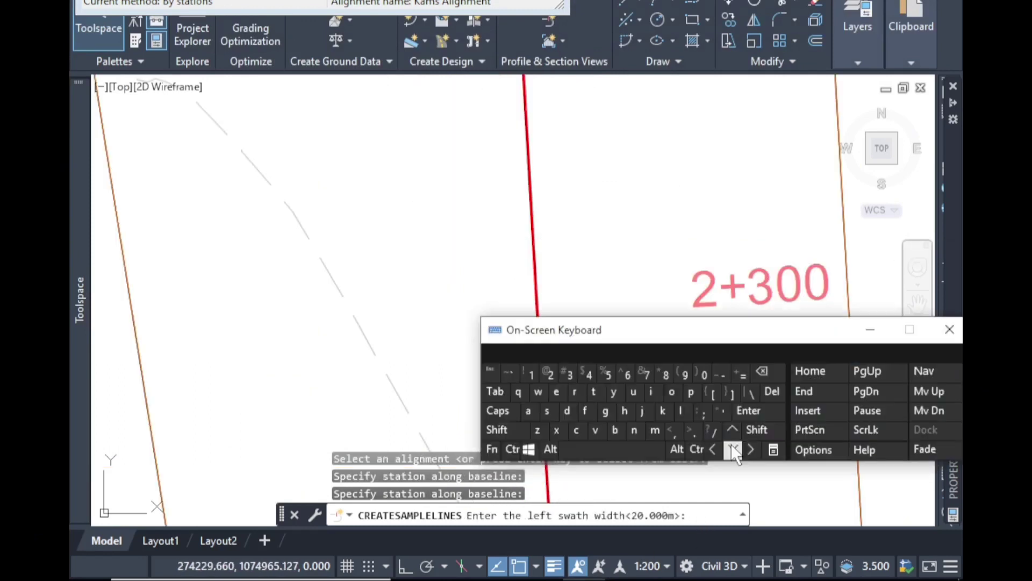
left_click(705, 518)
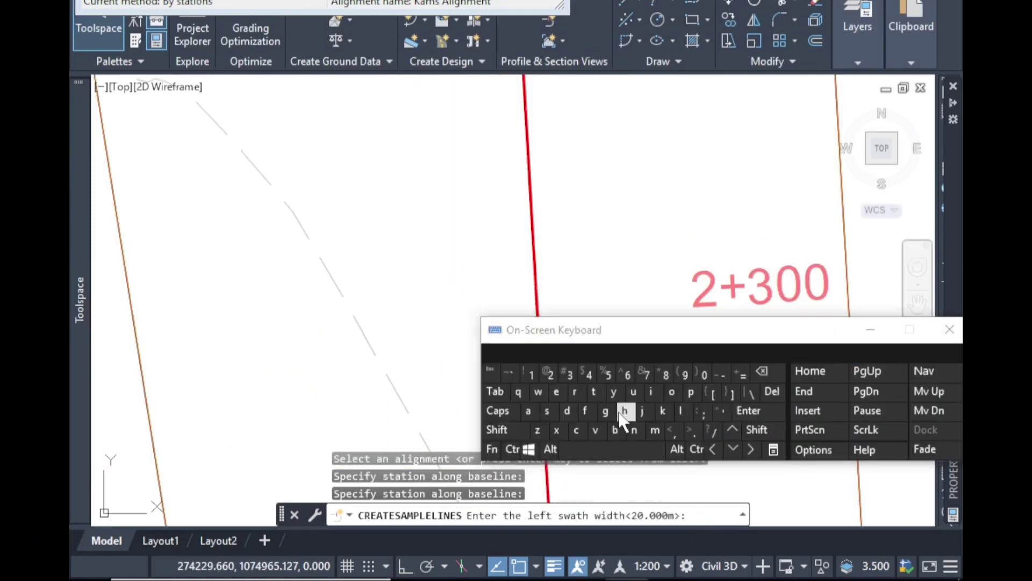
left_click(591, 375)
left_click(592, 375)
left_click(703, 374)
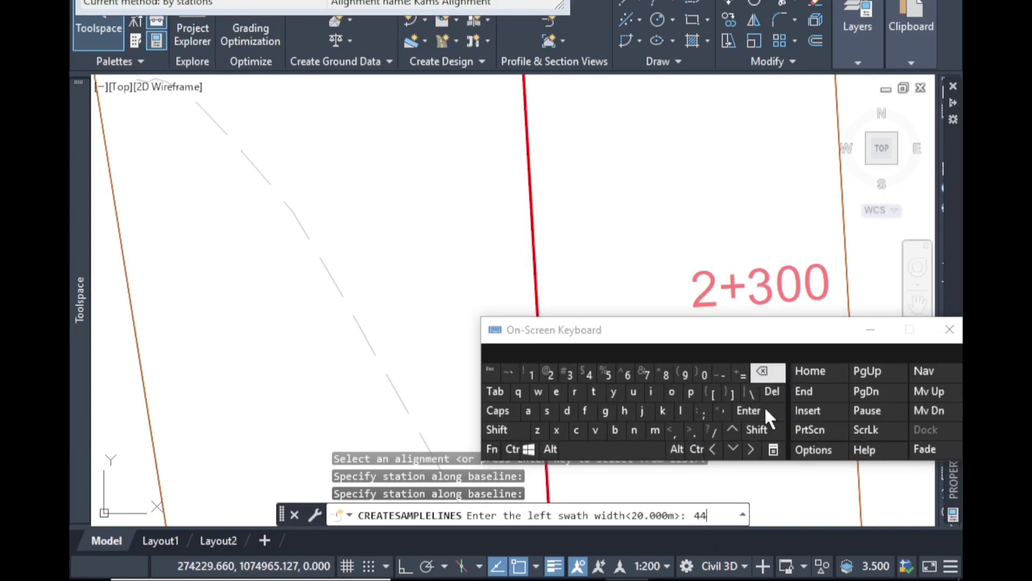
left_click(765, 409)
Set the sample line's right swath width to 44 m and end sample line creation.
left_click(589, 375)
left_click(589, 375)
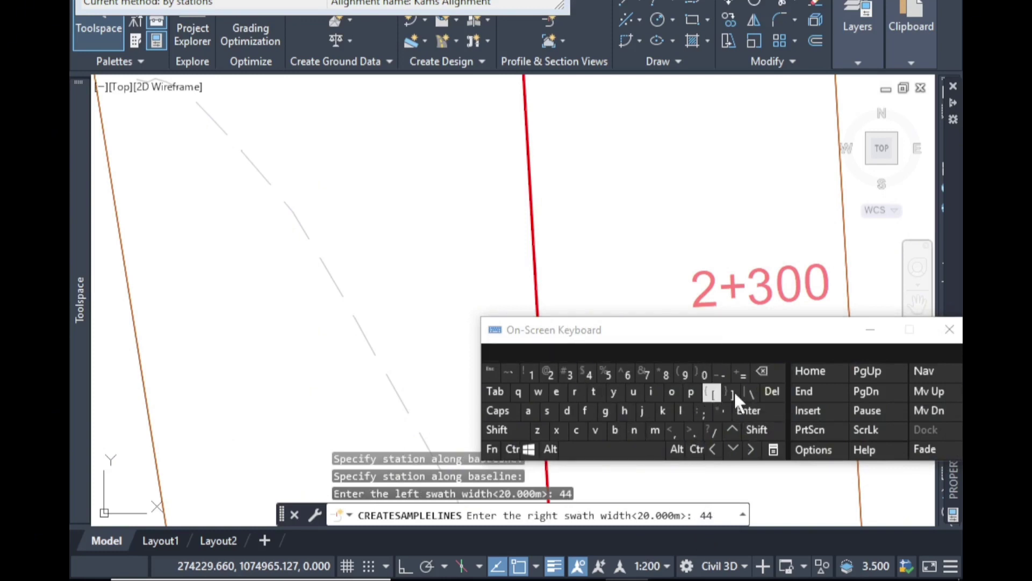
left_click(871, 329)
scroll(500, 387, "down", 5)
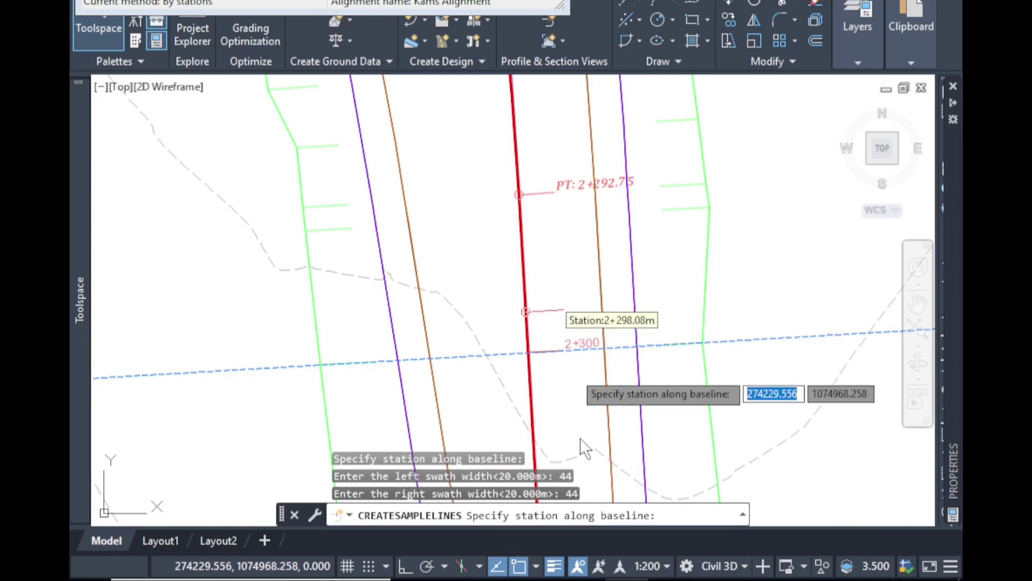
left_click(584, 579)
left_click(495, 374)
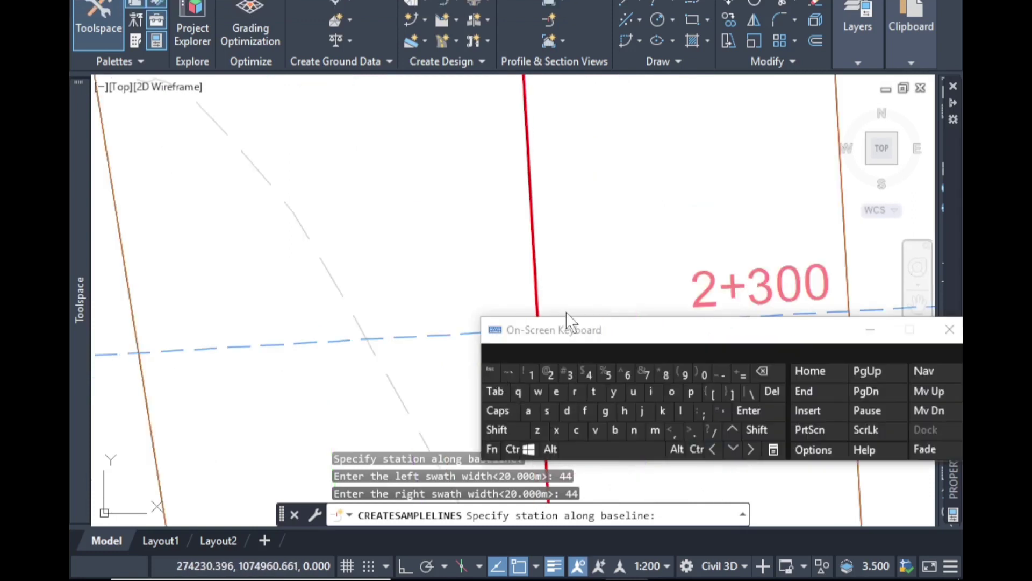
scroll(472, 265, "down", 5)
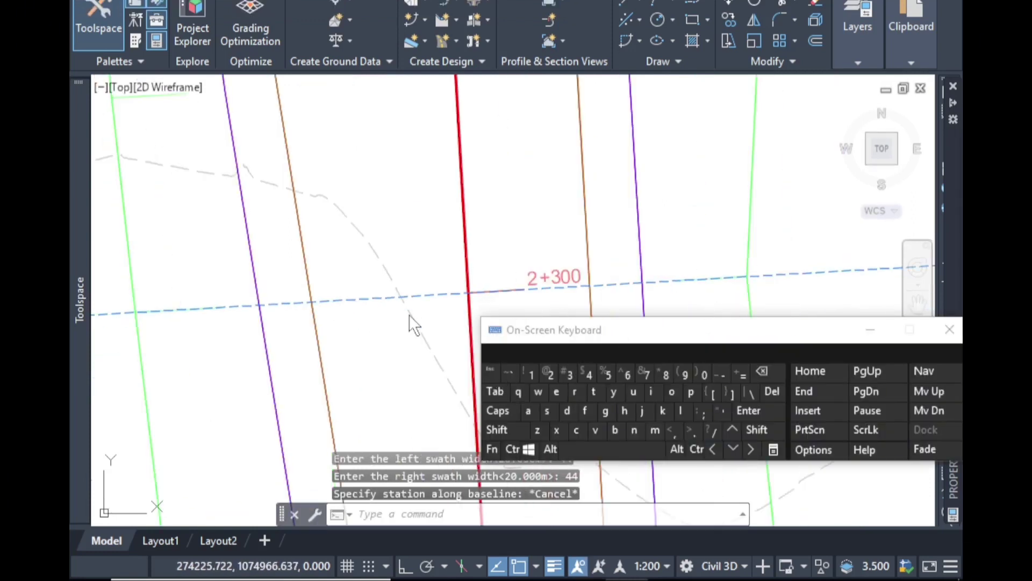
left_click(871, 330)
scroll(529, 358, "down", 3)
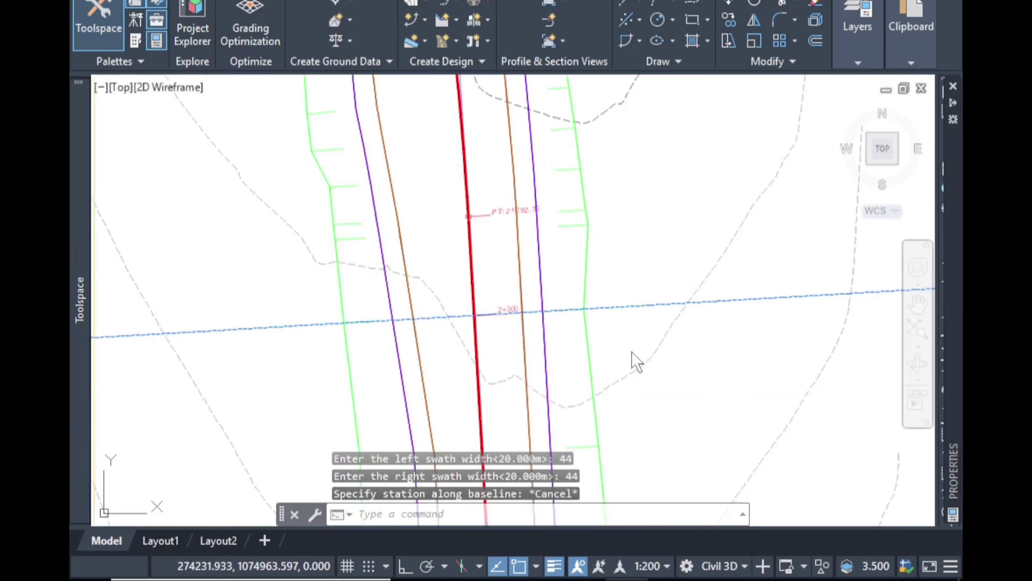
scroll(516, 360, "down", 2)
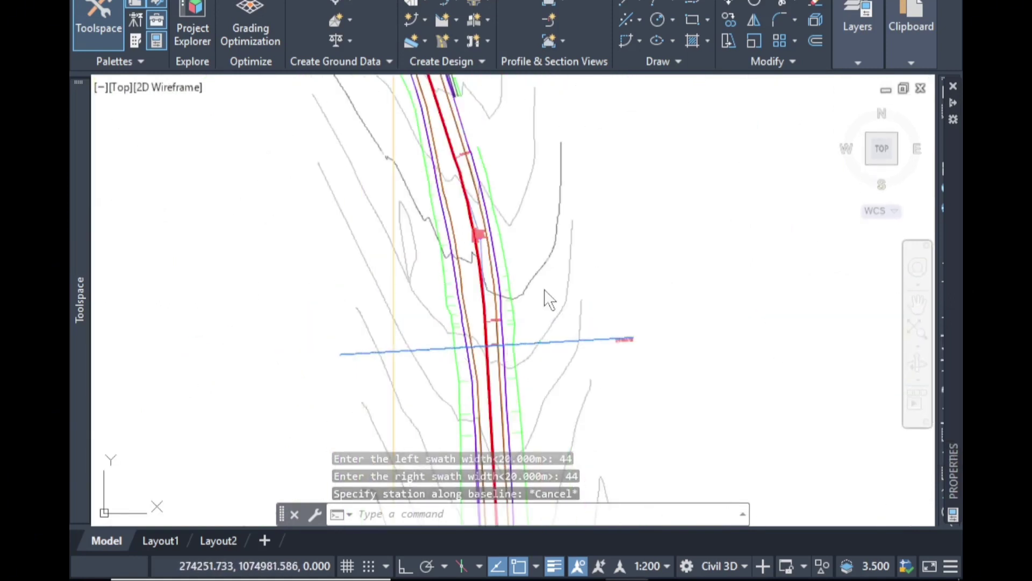
Set up a section view for sample line 2+300.00 with kams 2 Section View Style, automatic offset and elevation ranges, and all sections drawn.
left_click(563, 40)
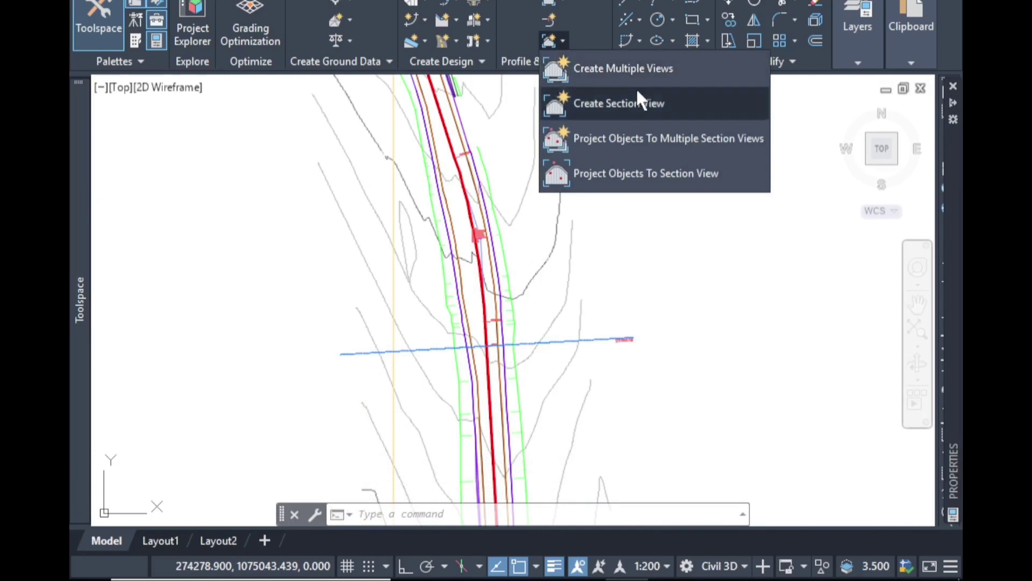
left_click(623, 108)
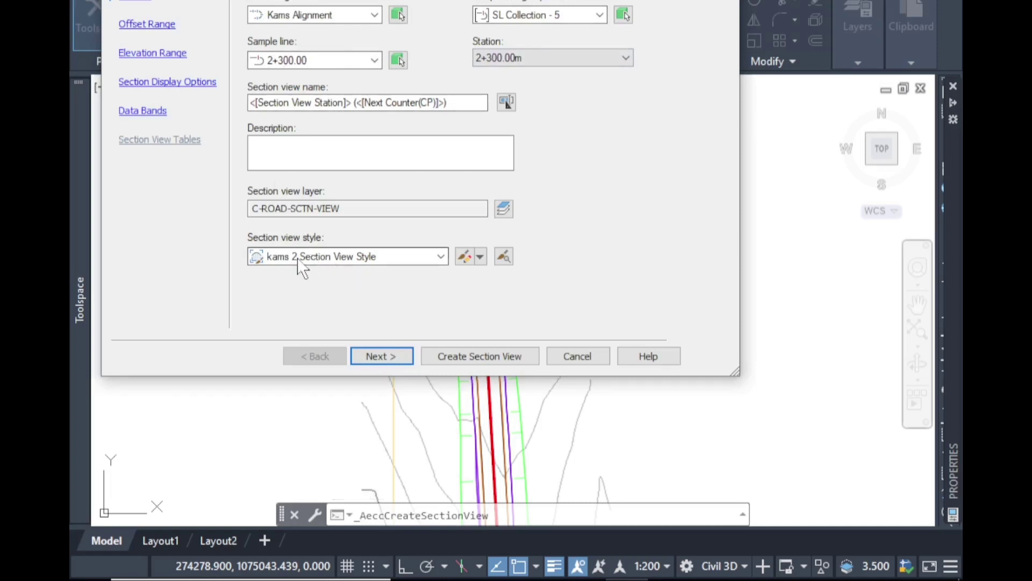
left_click(379, 356)
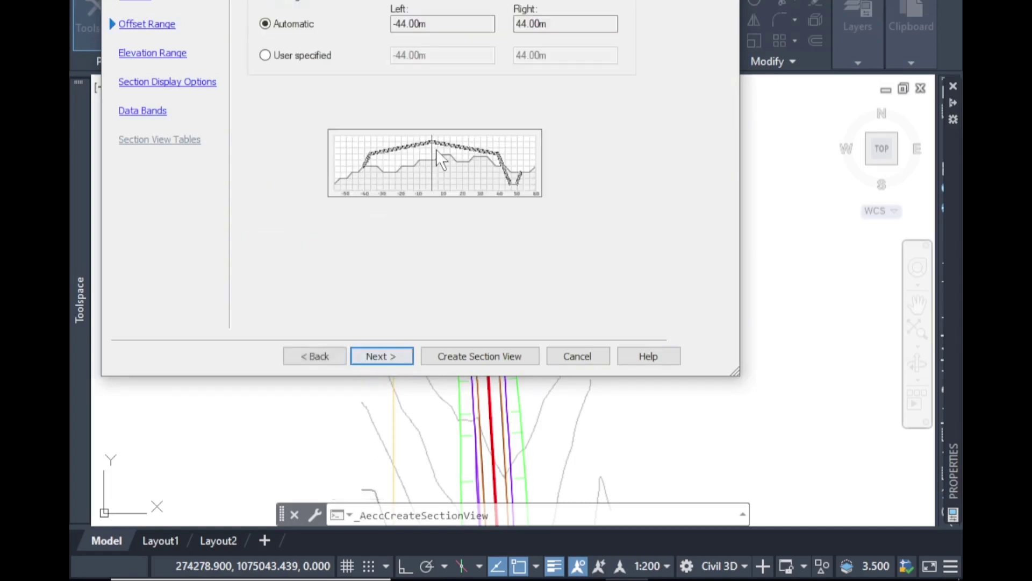
left_click(379, 357)
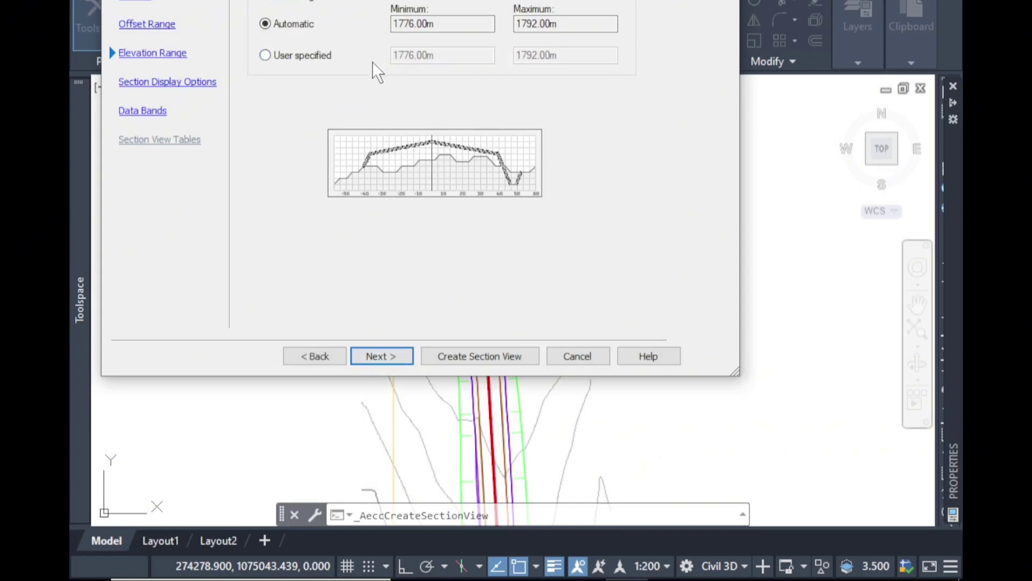
left_click(378, 357)
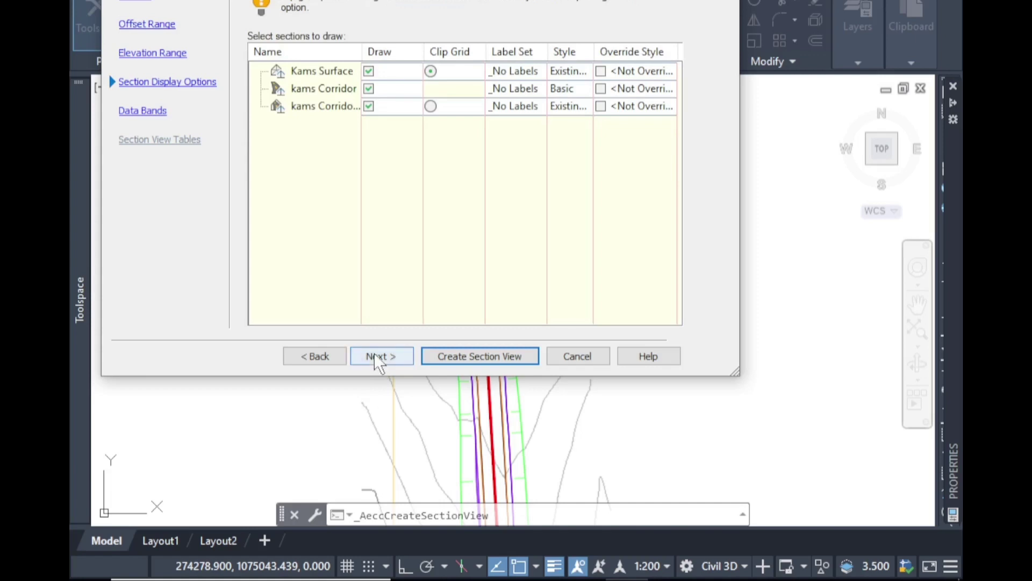
left_click(377, 358)
Apply the kams 2 Section View Band Set and assign Kams Surface as both surfaces of the kams existing ground band.
left_click(346, 15)
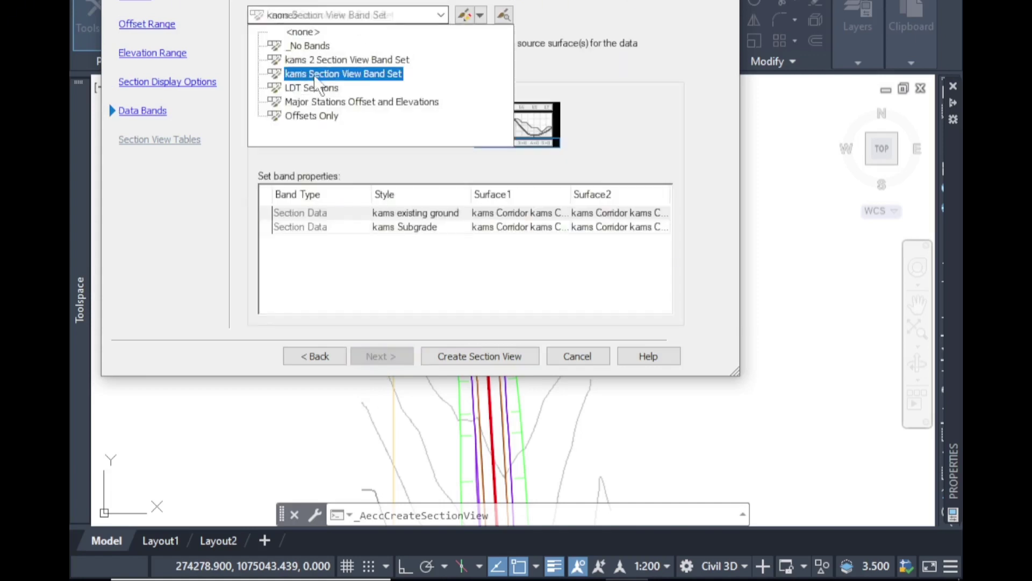
left_click(347, 62)
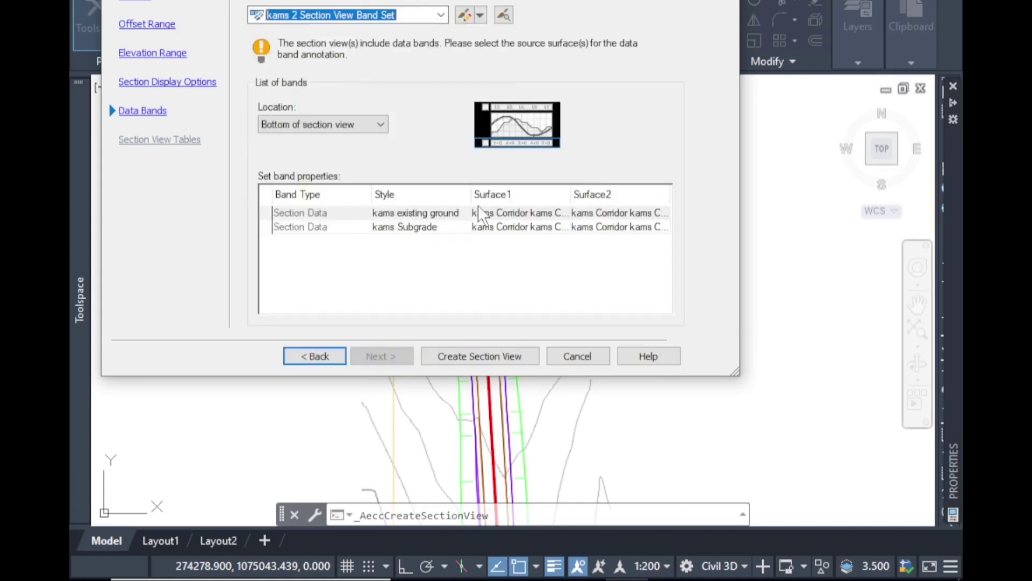
left_click(524, 213)
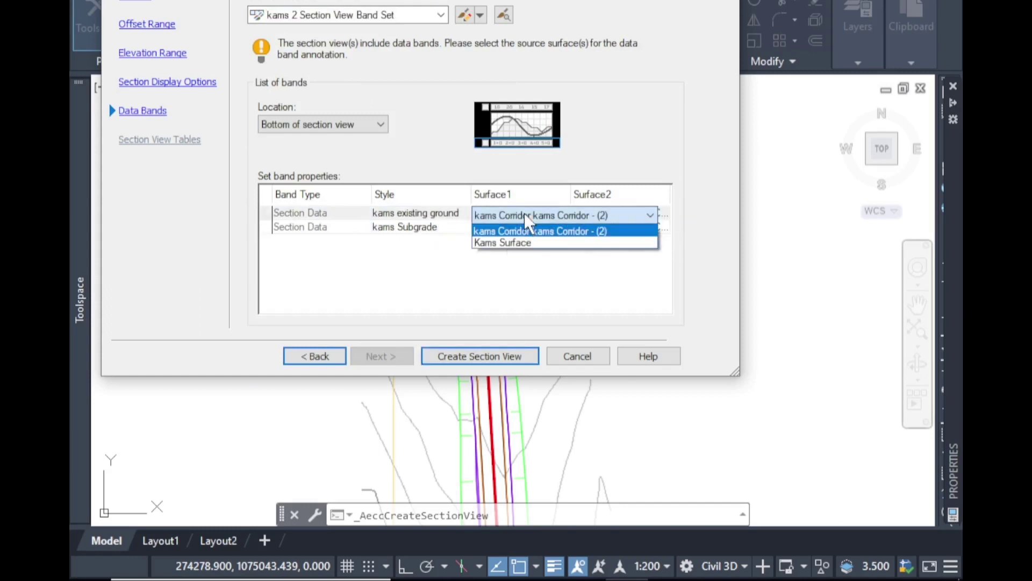
left_click(516, 249)
left_click(602, 212)
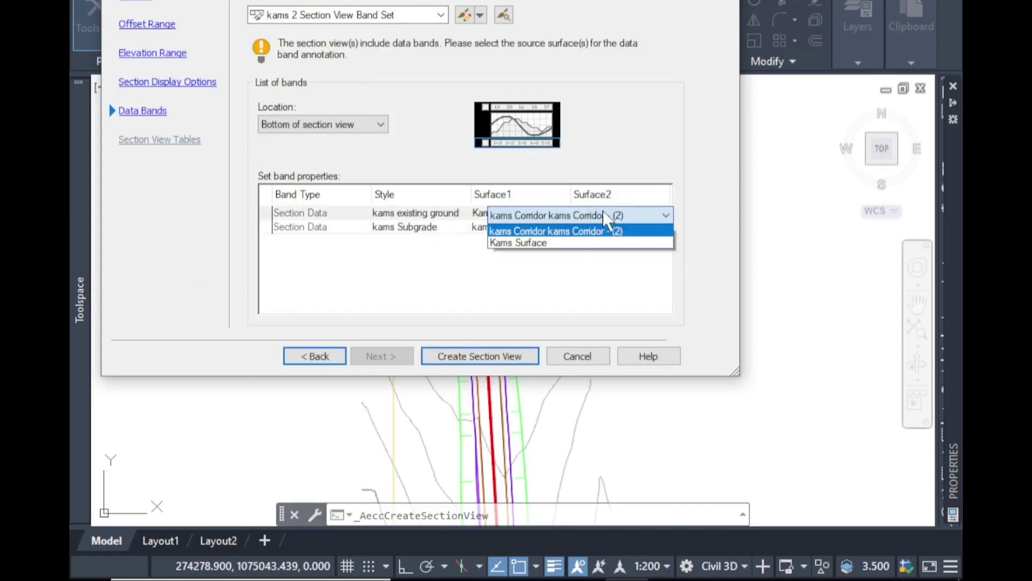
left_click(564, 245)
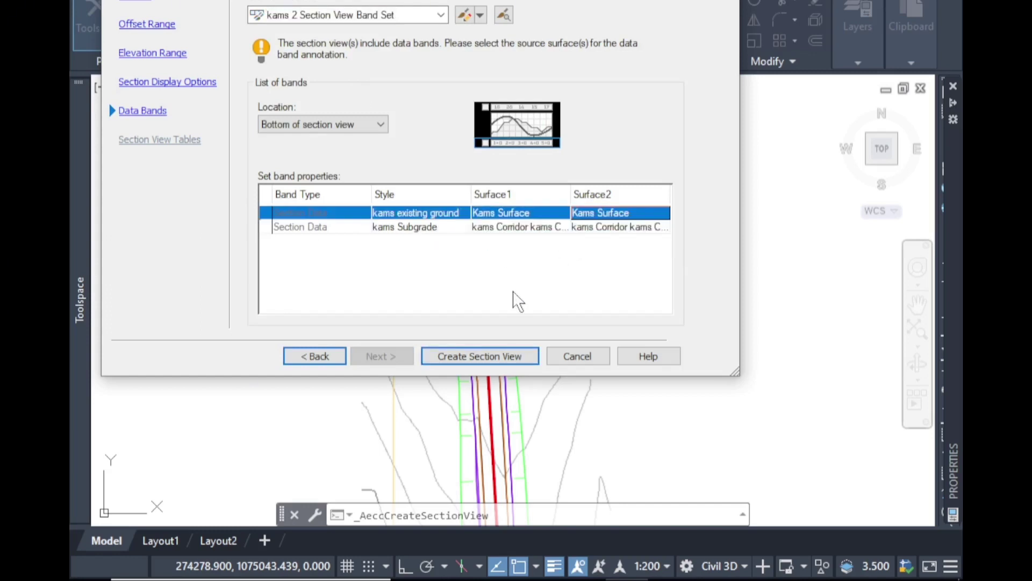
Keep kams Corridor kams Corridor - (2) for the kams Subgrade band and place the section view in empty space east of the corridor.
left_click(486, 229)
left_click(500, 229)
left_click(511, 230)
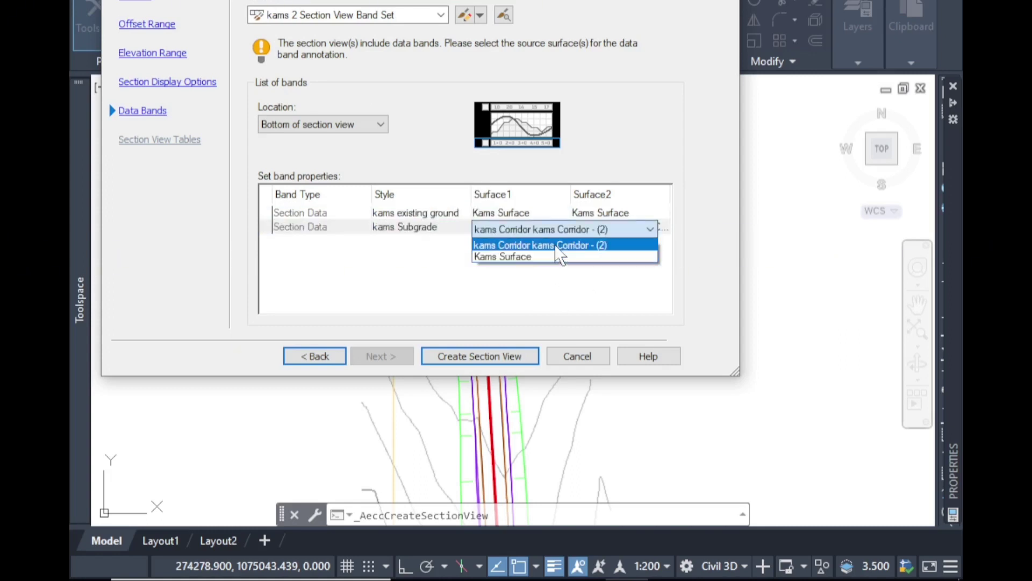
left_click(538, 245)
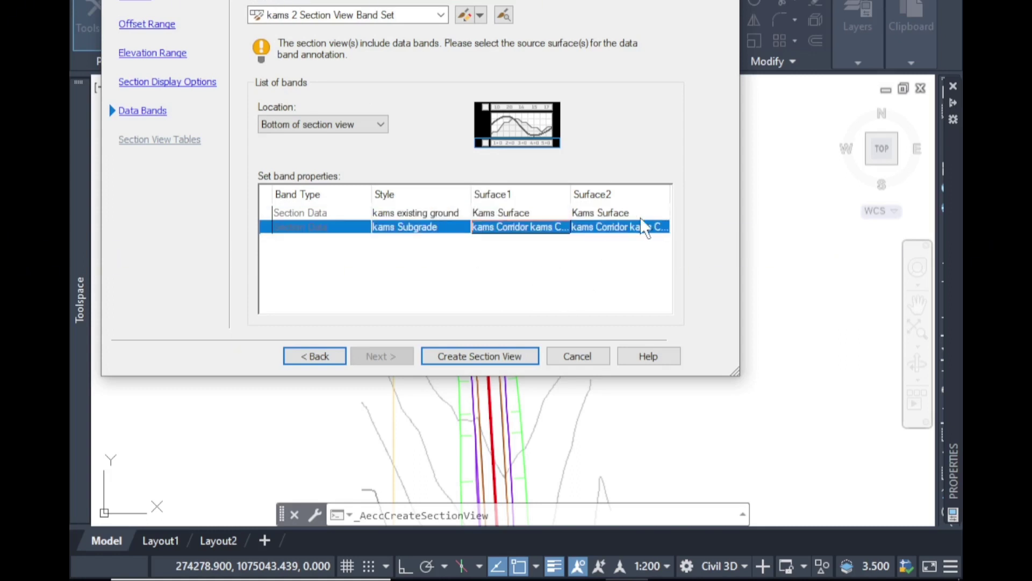
left_click(470, 356)
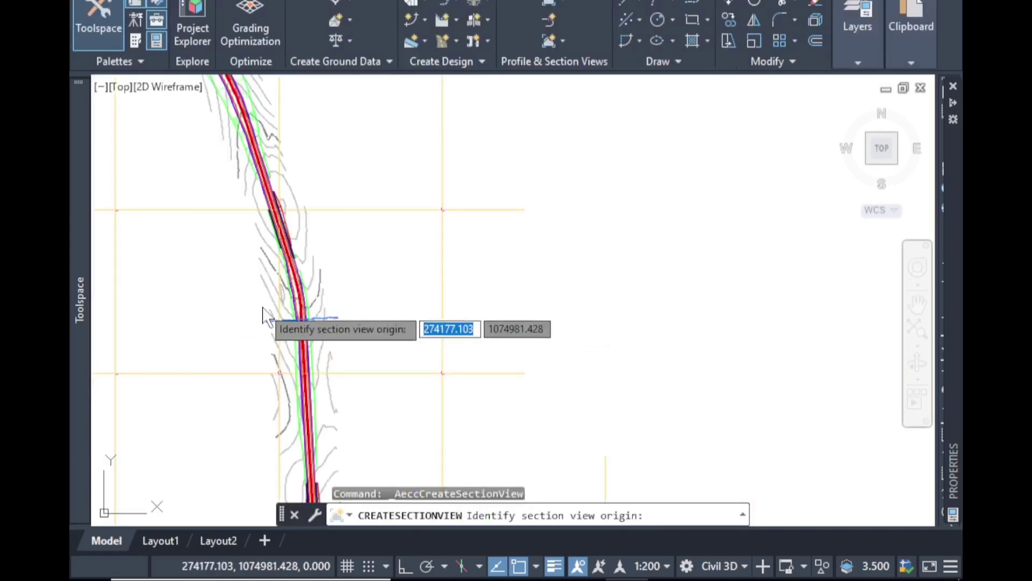
scroll(263, 315, "down", 2)
left_click(538, 258)
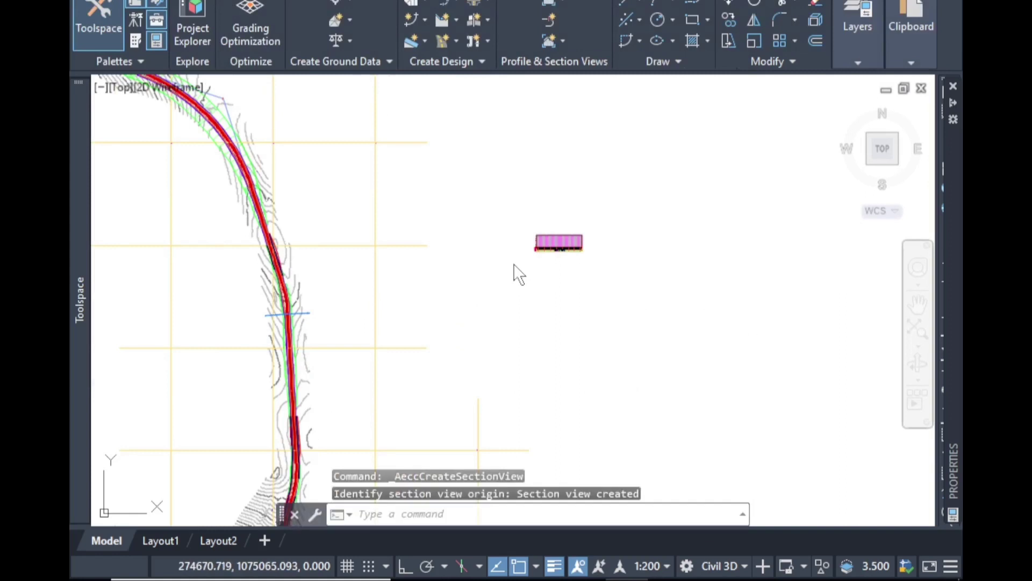
Examine the pavement layers, side slopes and ground line in the new section view.
scroll(543, 236, "up", 6)
scroll(646, 225, "up", 2)
scroll(503, 307, "down", 3)
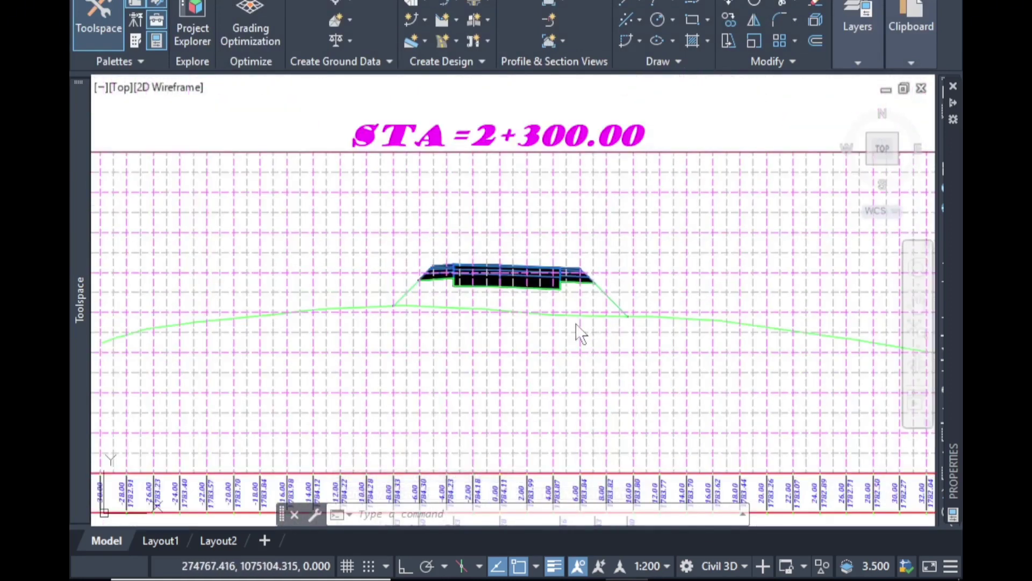
scroll(581, 330, "down", 3)
scroll(502, 268, "up", 4)
scroll(707, 285, "up", 3)
scroll(697, 323, "down", 2)
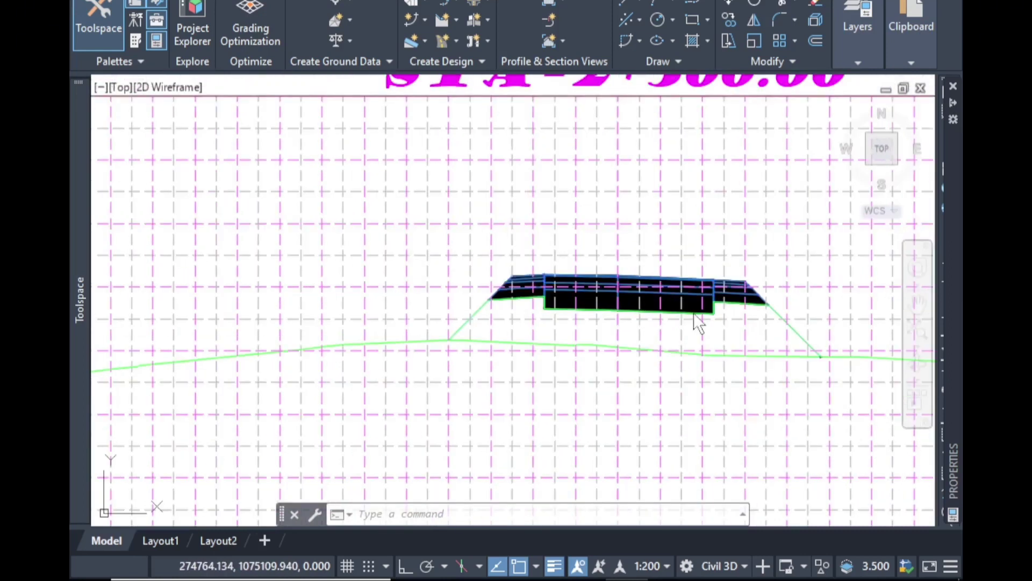
scroll(538, 315, "up", 2)
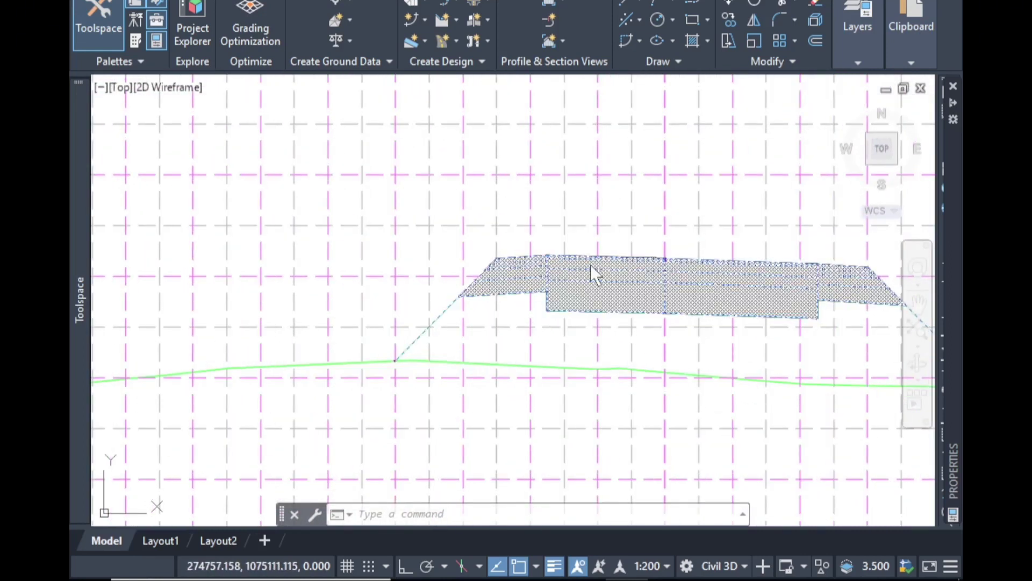
Apply the kams 2 Code Set Style to the corridor section in the 2+300.00 section view.
left_click(591, 265)
right_click(592, 265)
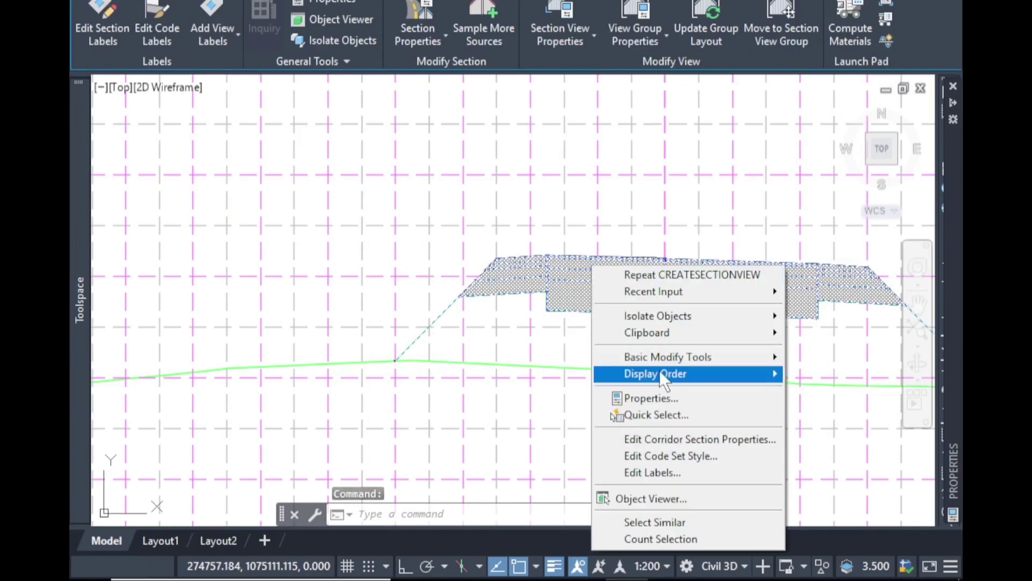
left_click(700, 434)
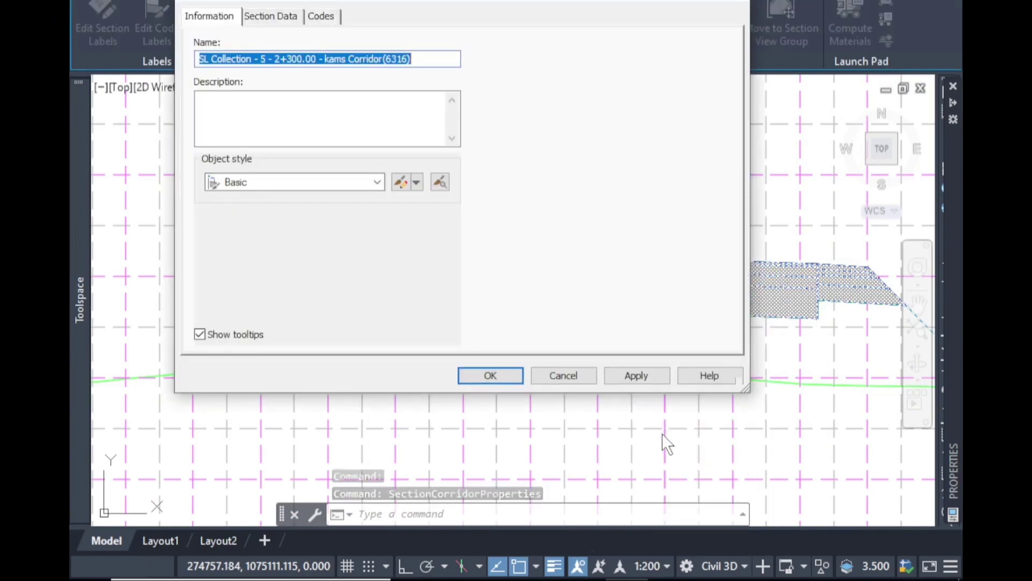
left_click(291, 182)
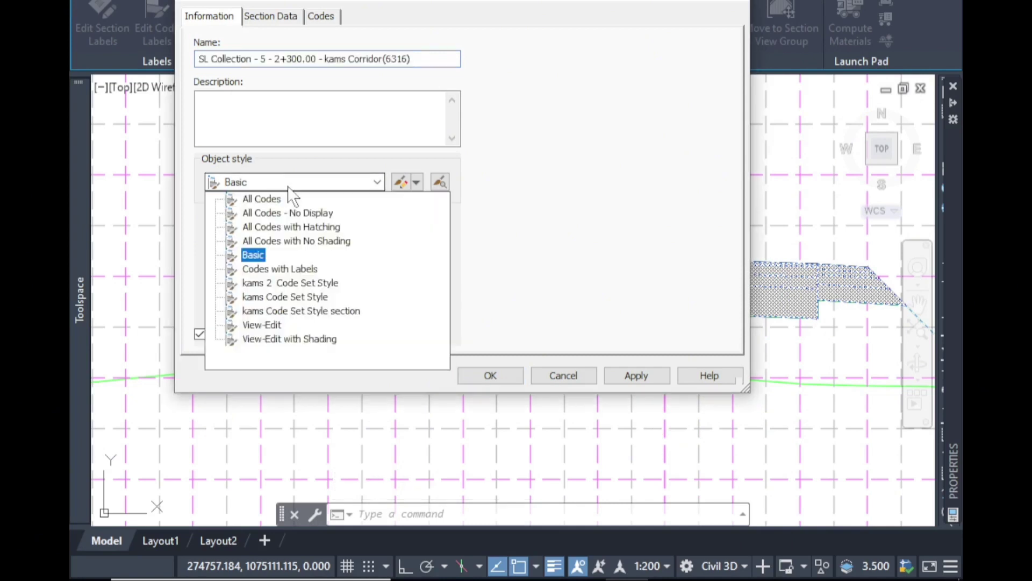
left_click(290, 282)
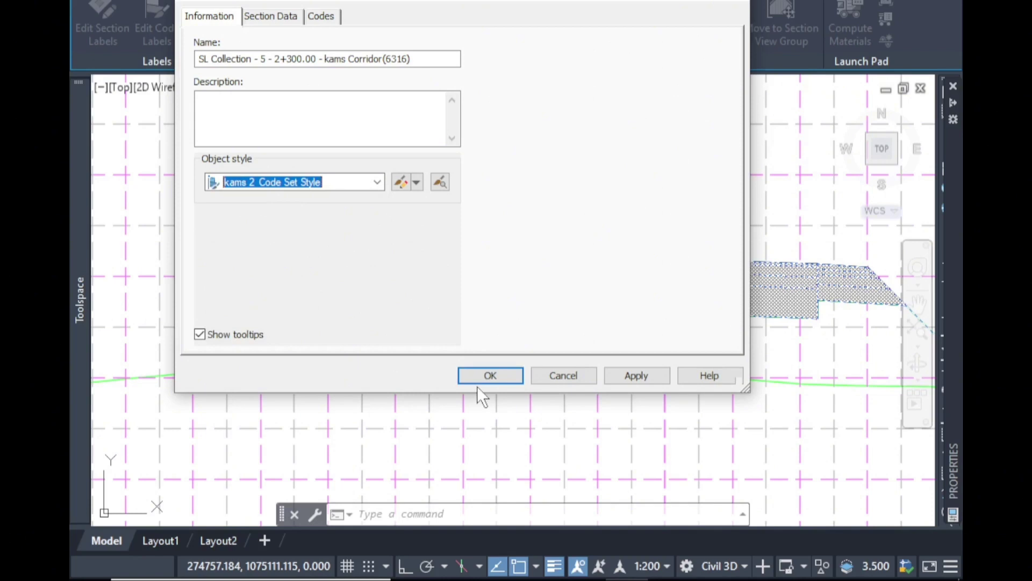
left_click(490, 376)
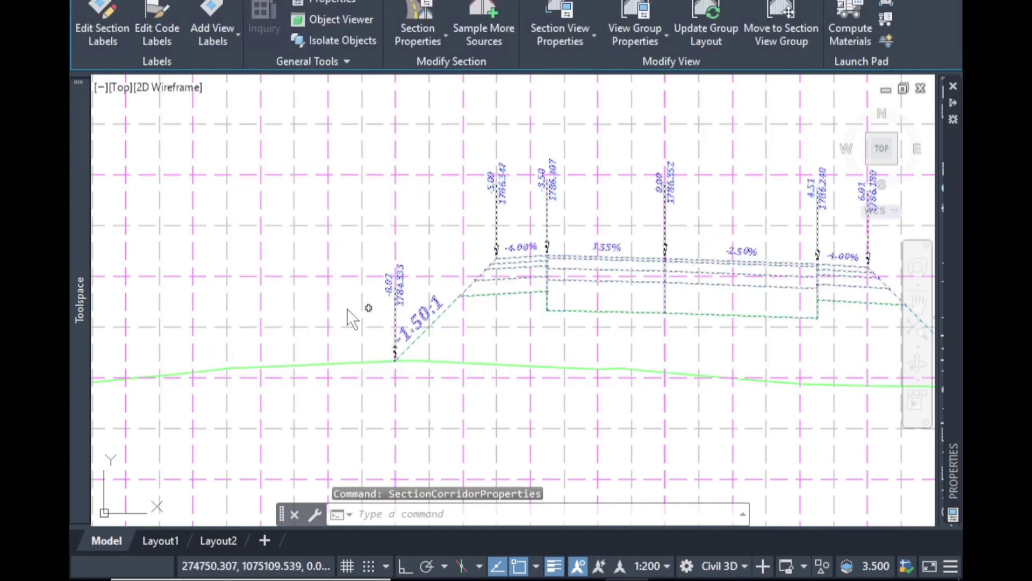
Examine the offset, elevation, grade and side slope labels on the corridor section.
scroll(346, 309, "down", 5)
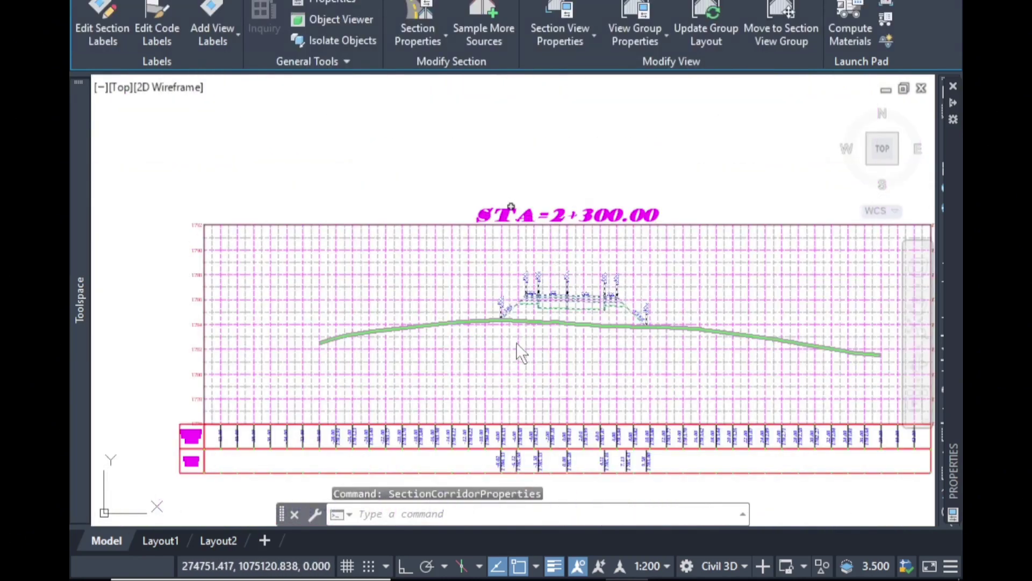
scroll(516, 352, "up", 2)
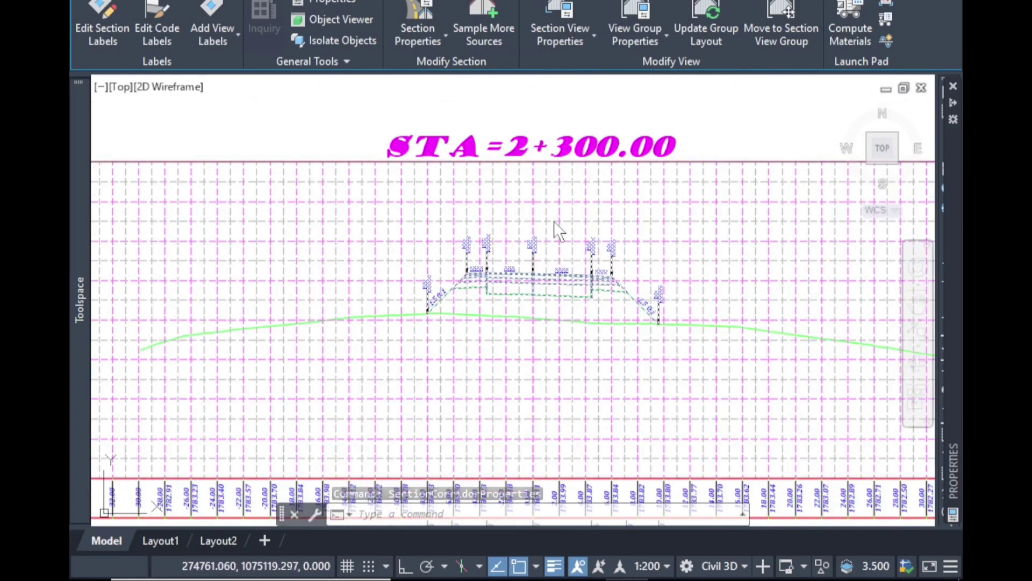
scroll(559, 258, "up", 3)
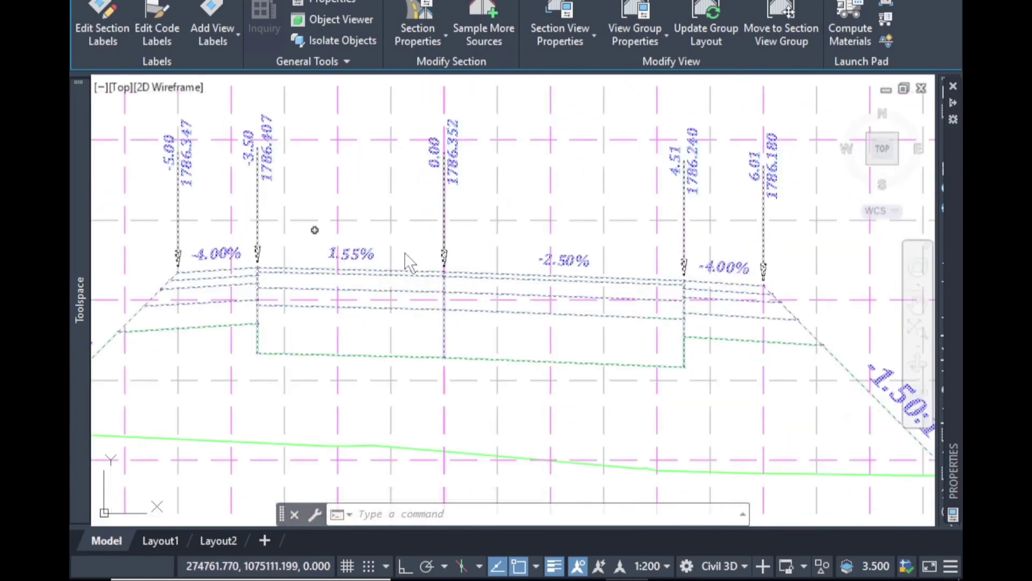
scroll(520, 263, "down", 3)
scroll(376, 297, "up", 3)
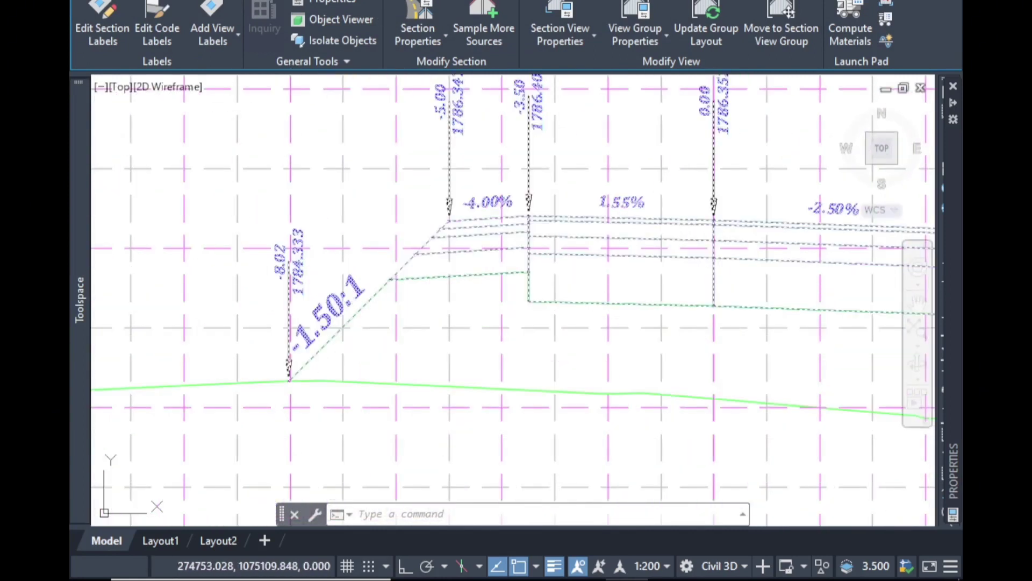
key("Escape")
scroll(479, 326, "up", 2)
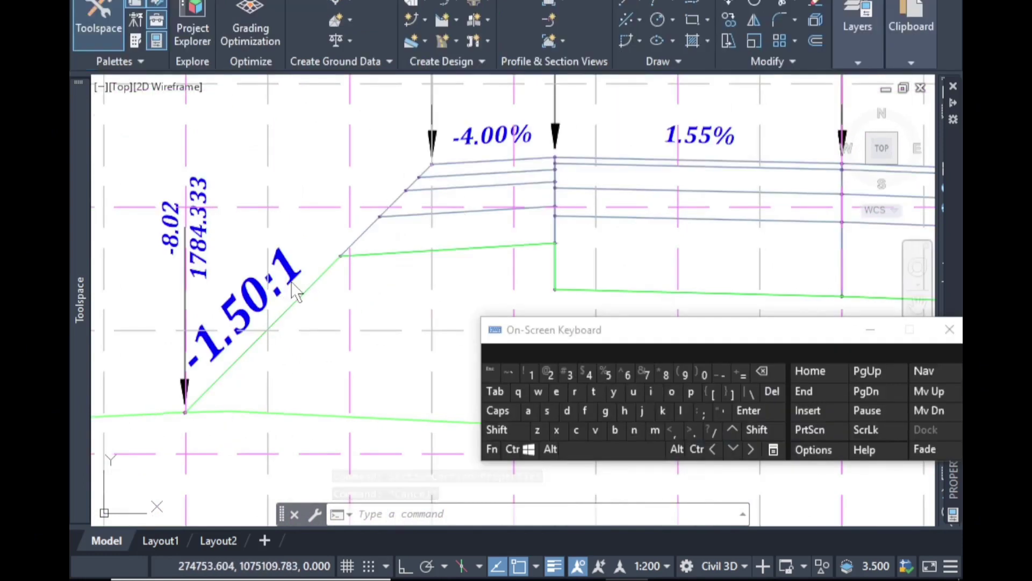
scroll(295, 292, "down", 2)
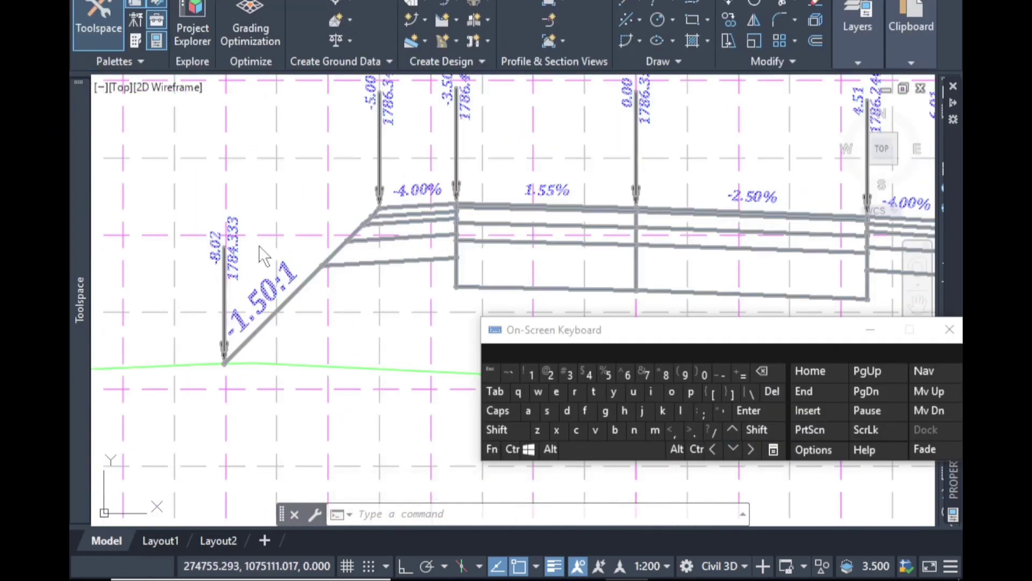
Open the kams 2 RR Link Label Style of the bench_slope link for editing through the corridor section's kams 2 Code Set Style.
left_click(397, 215)
right_click(398, 210)
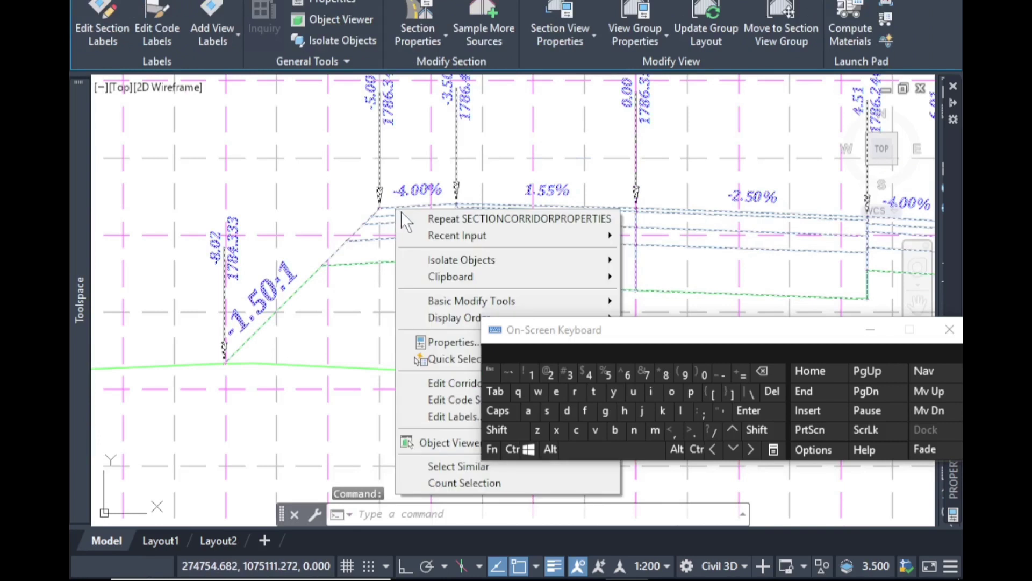
left_click(456, 382)
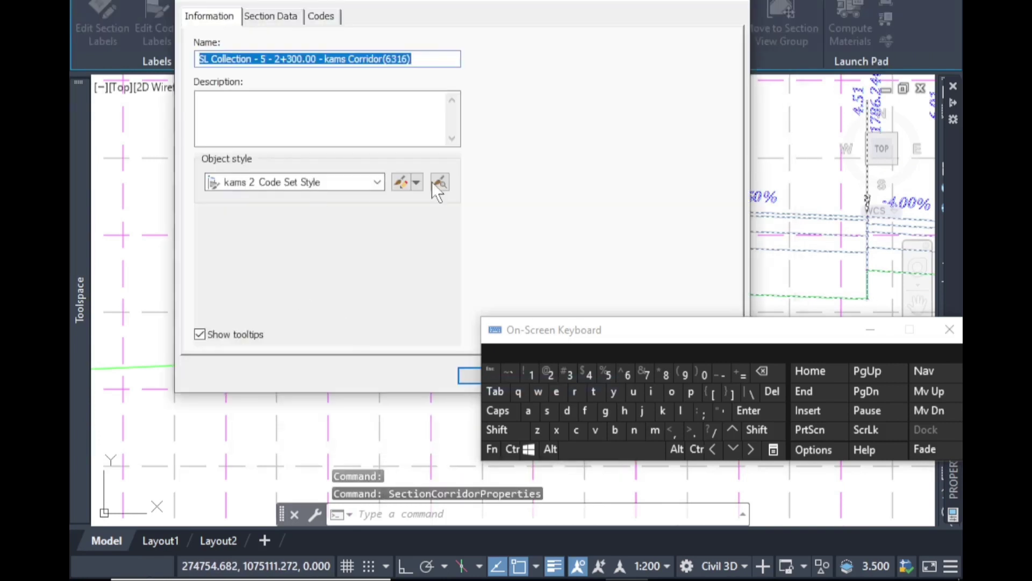
left_click(415, 182)
left_click(430, 240)
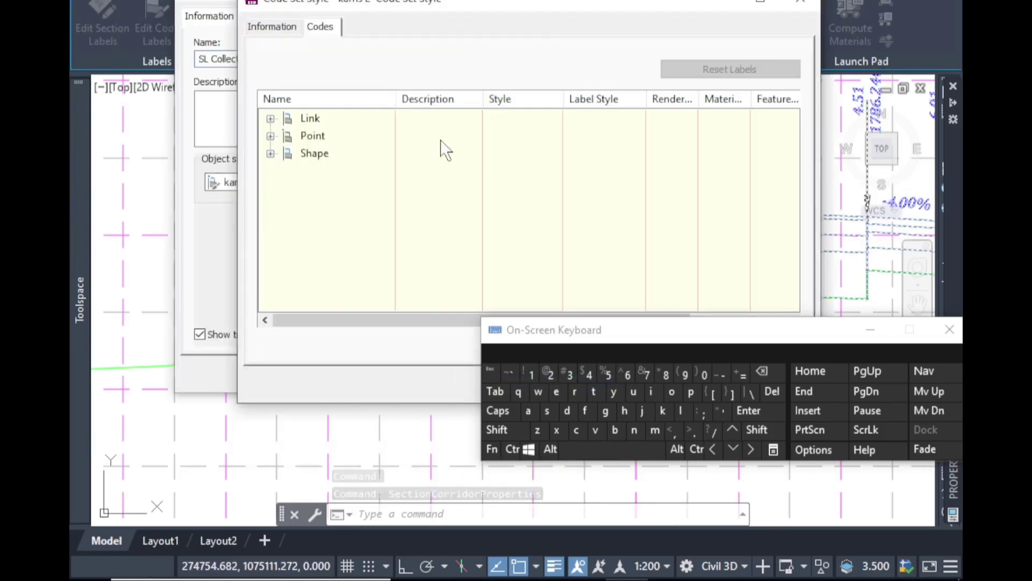
left_click(271, 118)
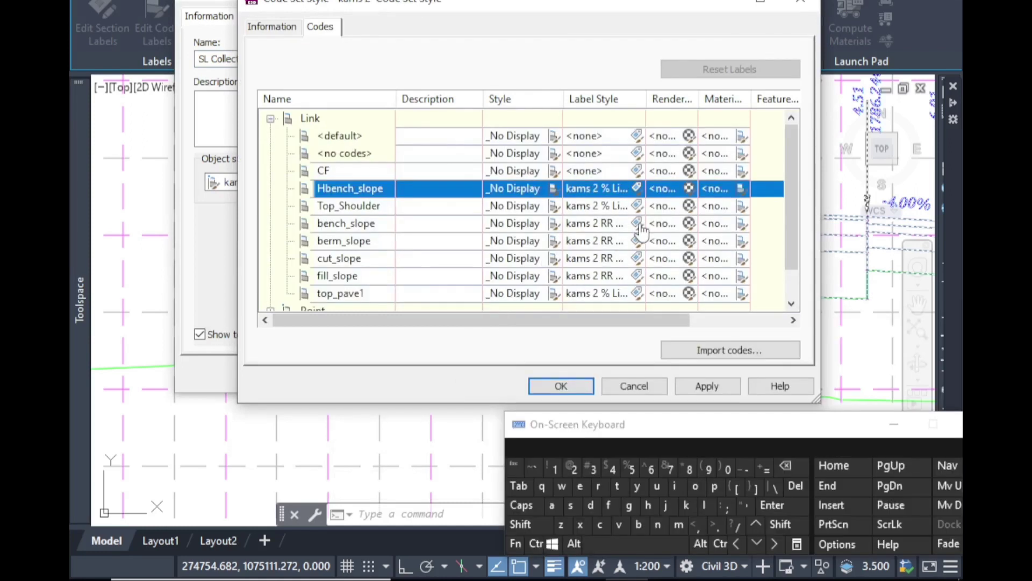
left_click(637, 225)
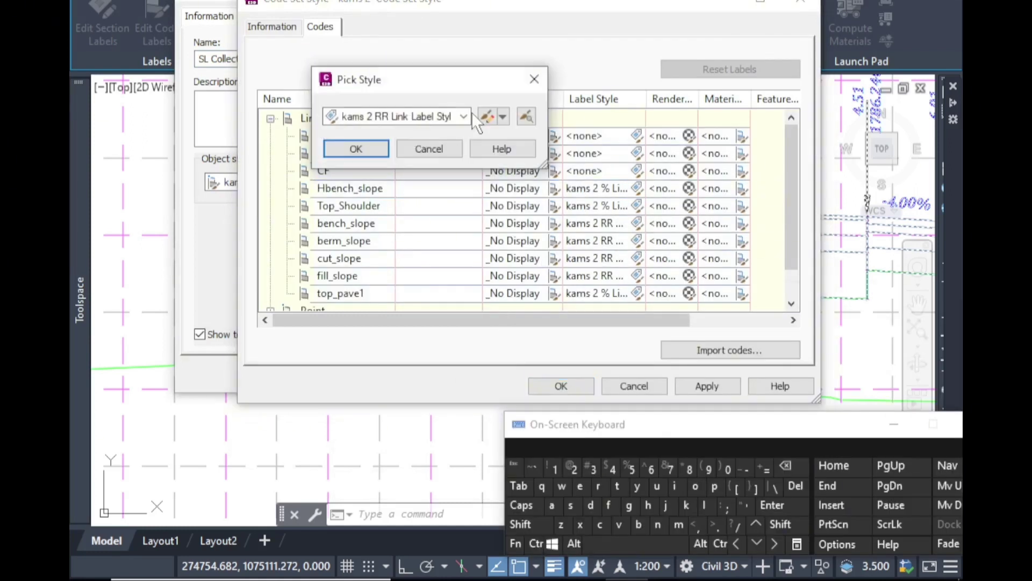
left_click(503, 116)
left_click(537, 188)
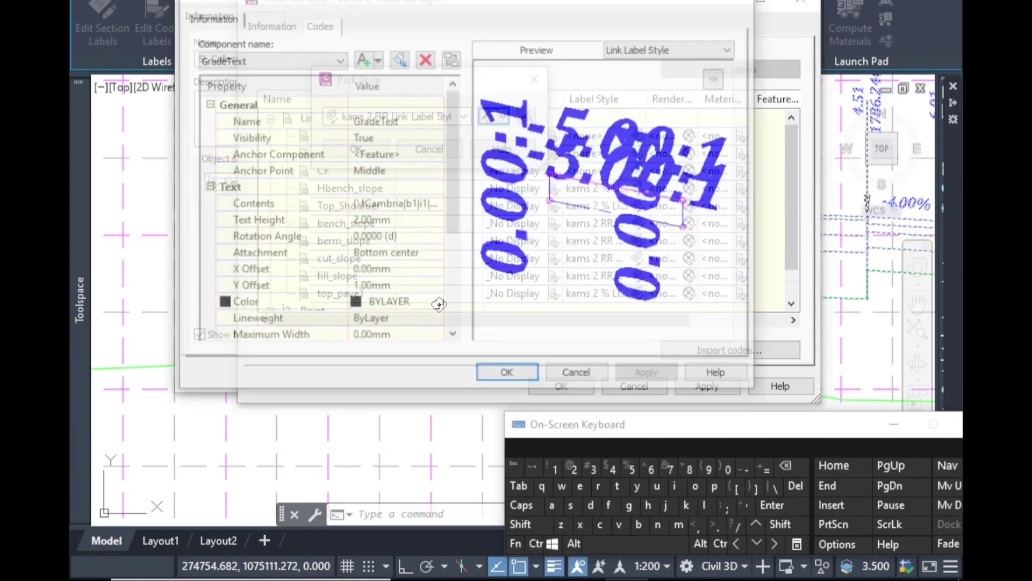
Set the text height of the link label style's GradeText component to 1 mm and accept the style and section properties.
left_click(373, 220)
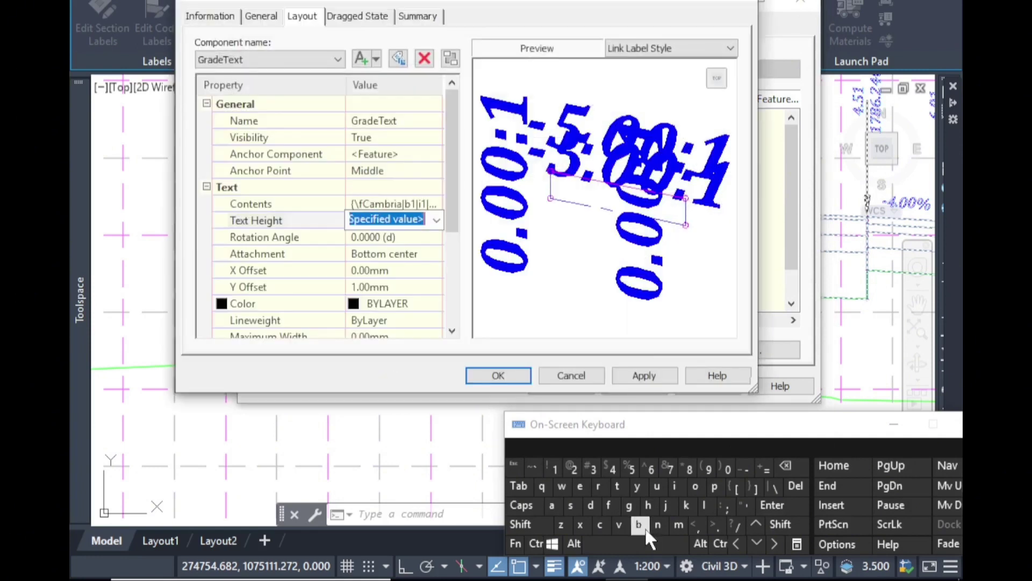
left_click(554, 468)
left_click(554, 468)
left_click(785, 466)
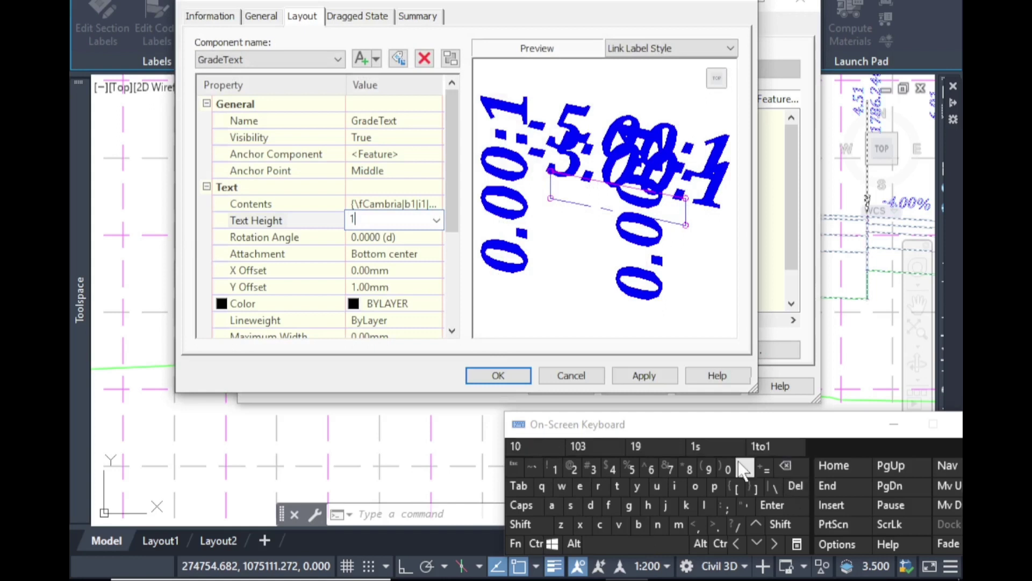
left_click(488, 371)
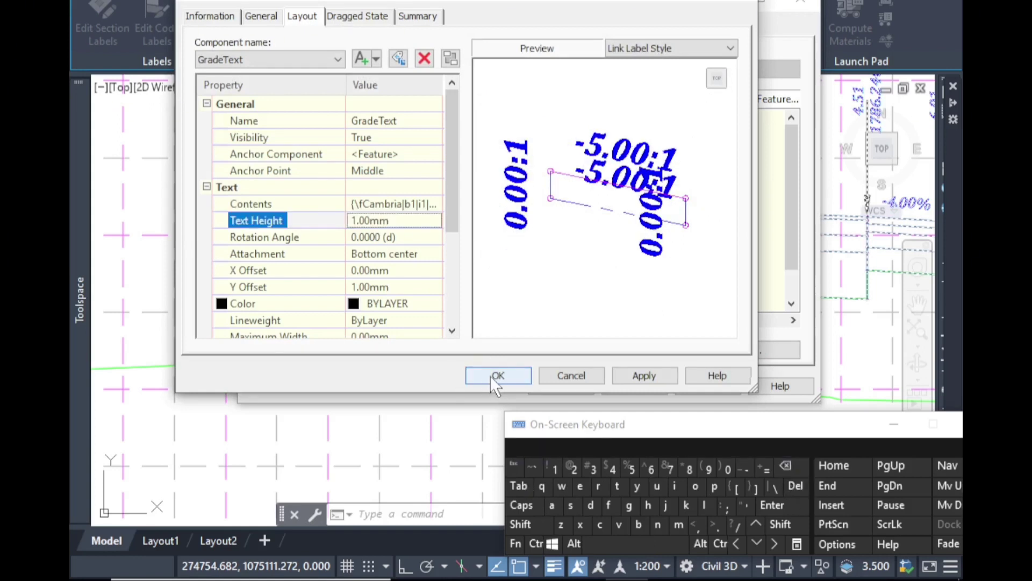
left_click(497, 374)
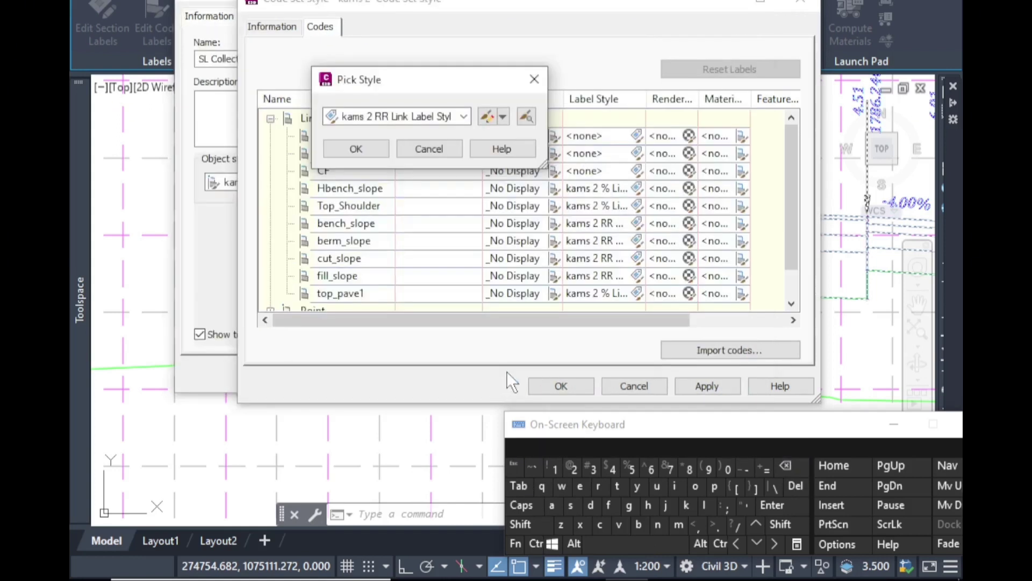
left_click(358, 145)
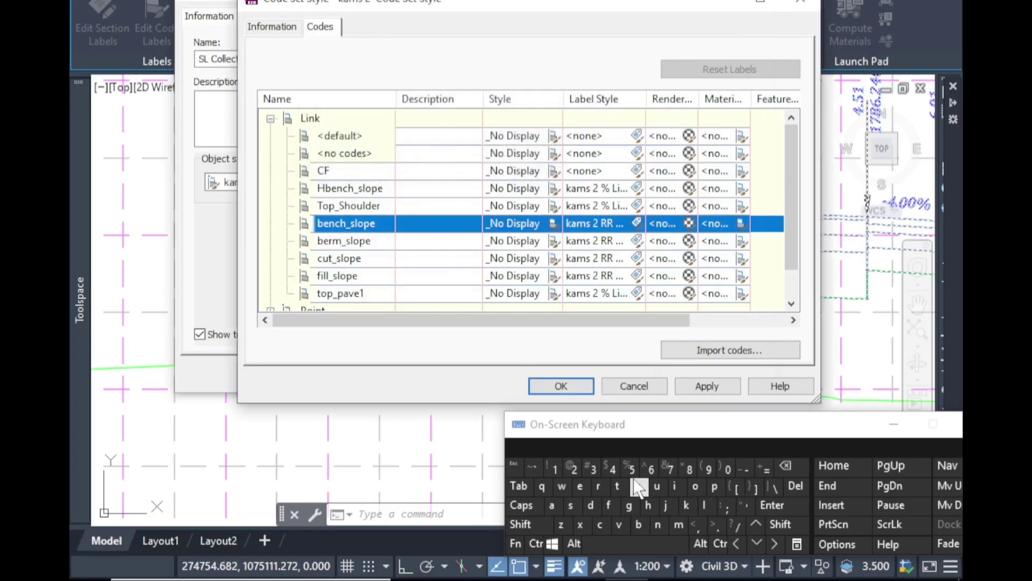
left_click(560, 386)
left_click(494, 373)
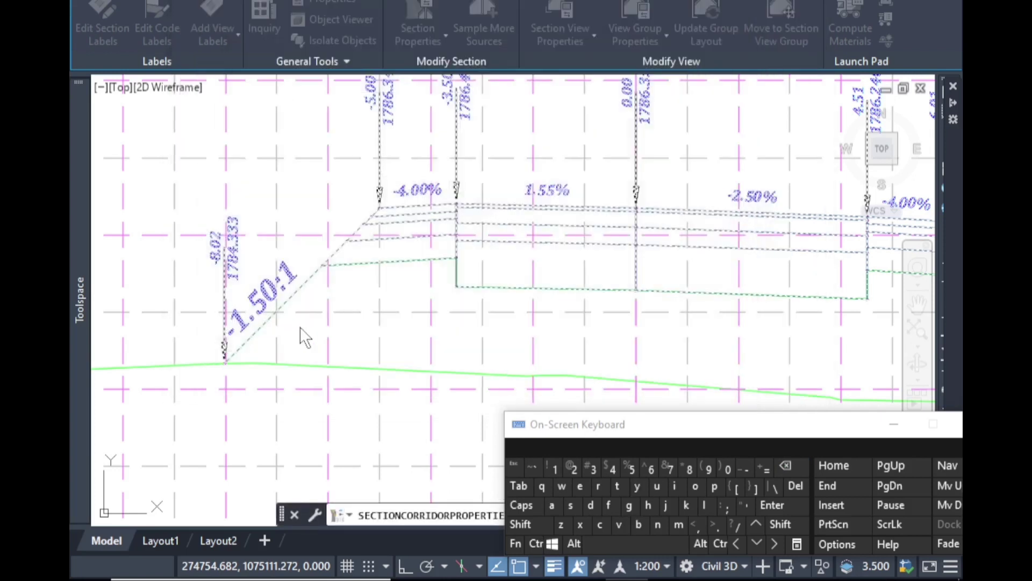
Split the model space into two vertical viewports.
scroll(727, 323, "down", 6)
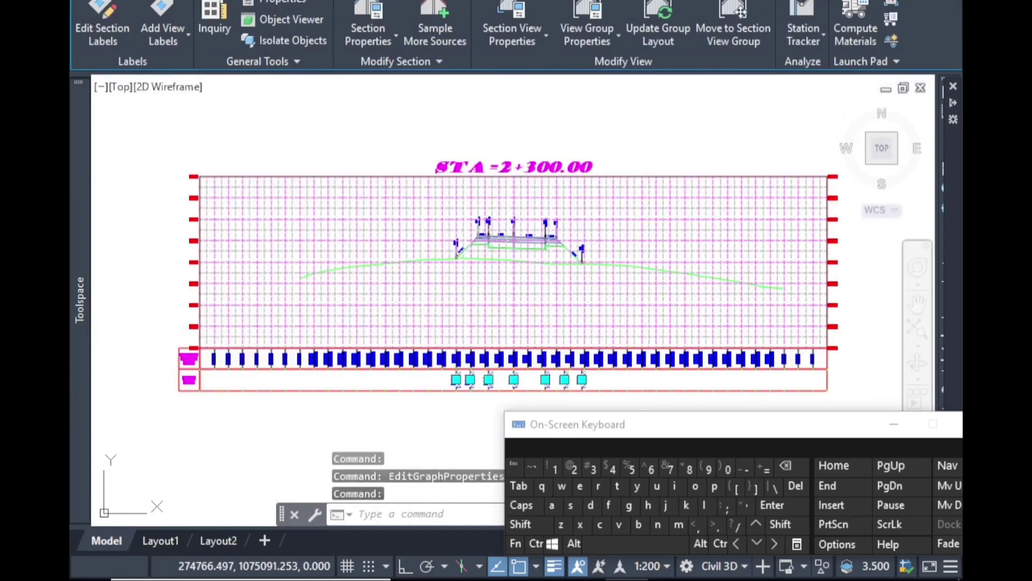
left_click(613, 2)
left_click(625, 33)
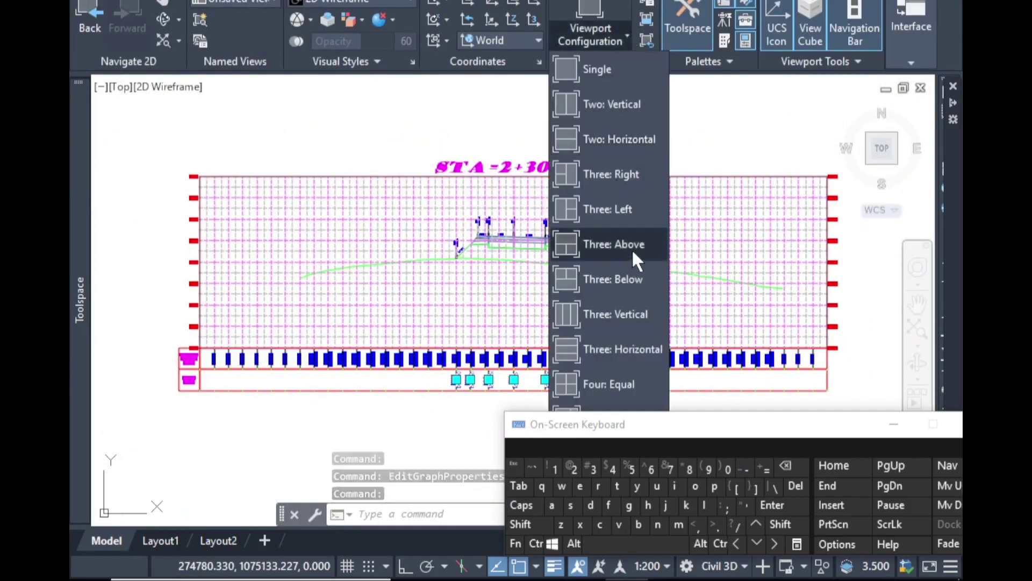
left_click(614, 103)
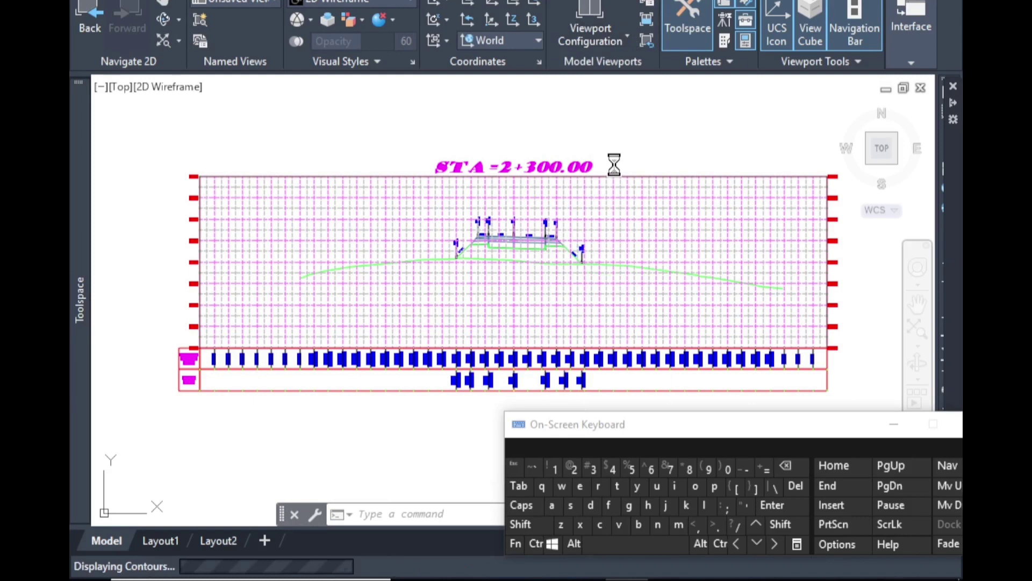
Compute Cut and Fill materials for the 2+300 sample line's group, with Kams Surface as EG and kams Corridor kams Corridor - (2) as DATUM.
scroll(366, 225, "down", 6)
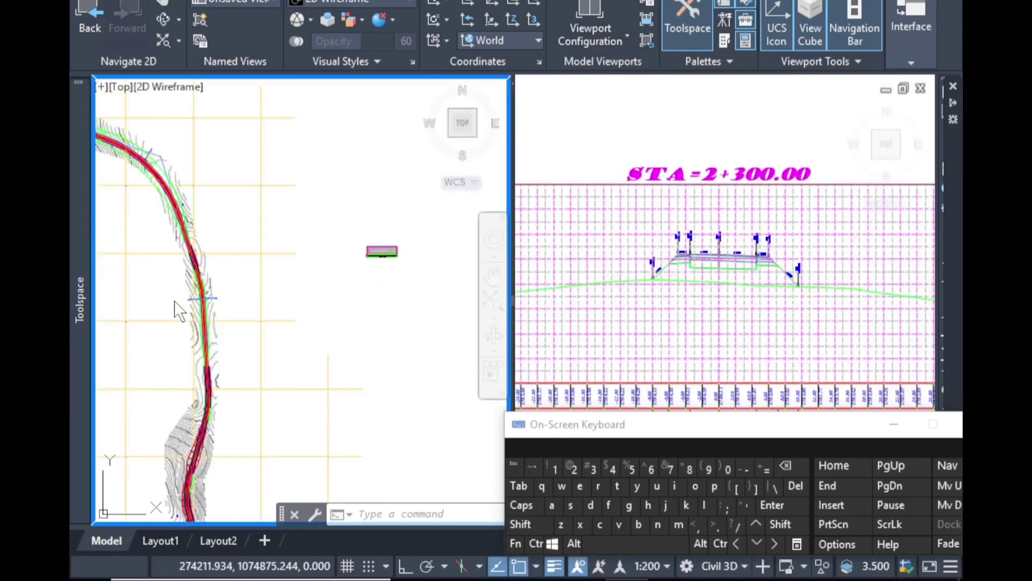
scroll(183, 306, "up", 8)
left_click(343, 286)
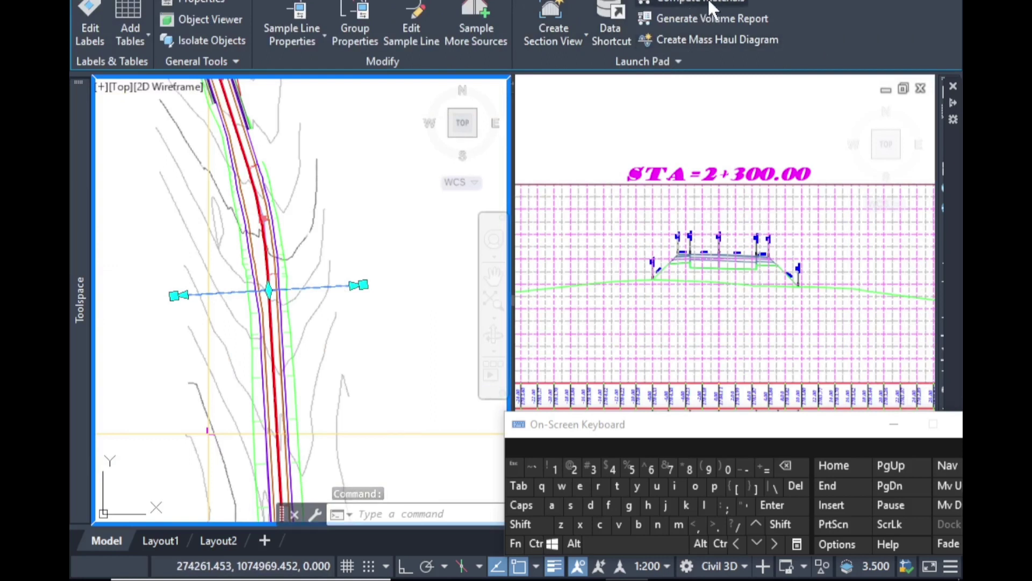
left_click(710, 4)
left_click(303, 162)
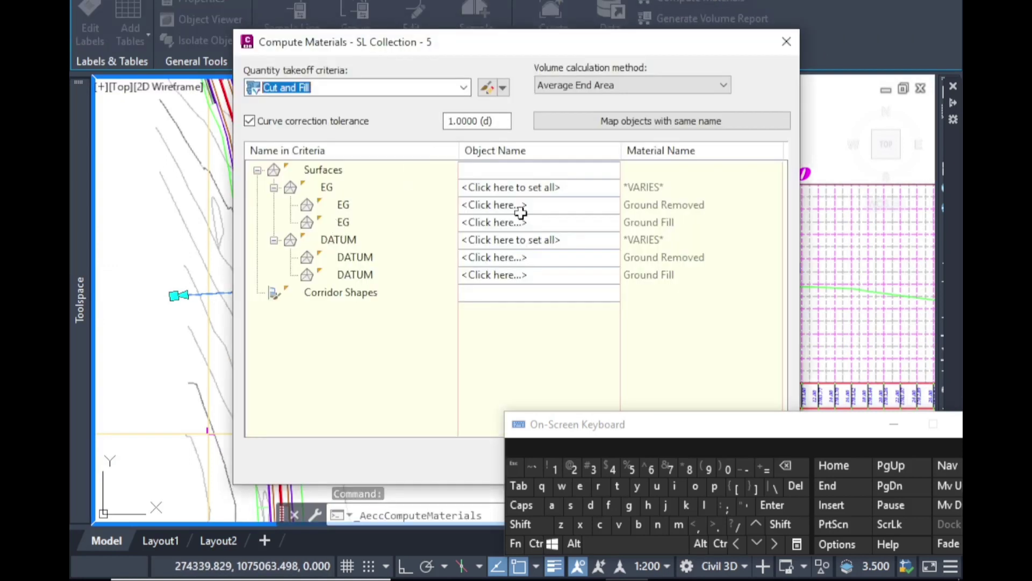
left_click(544, 188)
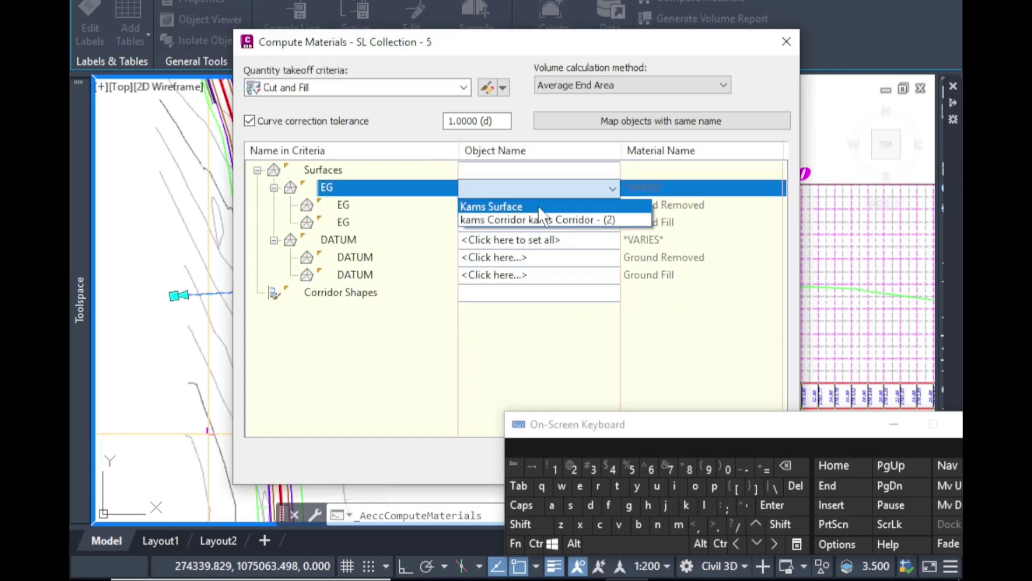
left_click(538, 206)
left_click(527, 238)
left_click(519, 268)
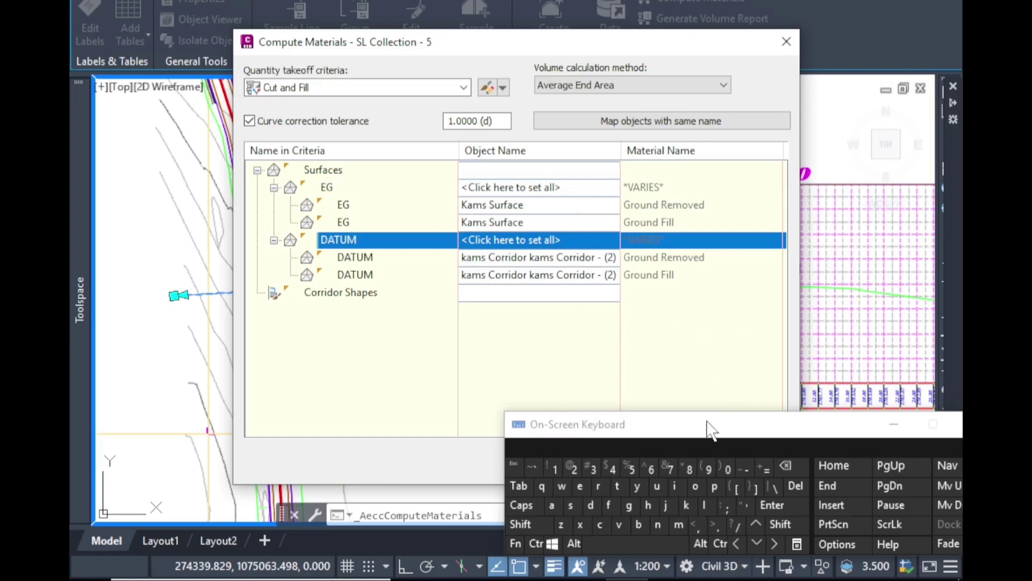
left_click_drag(708, 429, 718, 501)
left_click(595, 465)
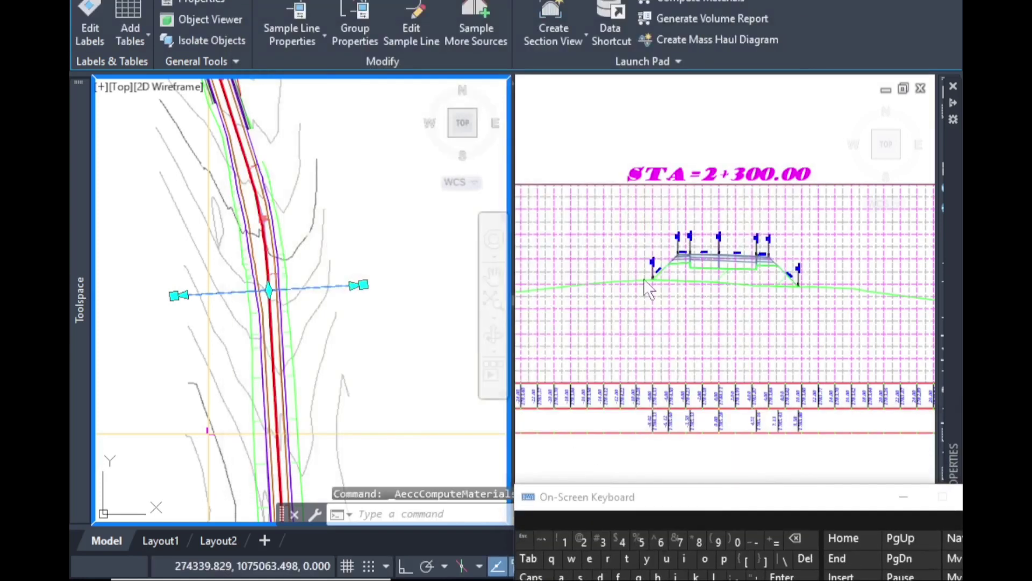
Set the 2+300.00 section view's volume table type to Total Volume and open the New Total Volume Table Style for editing.
left_click(644, 280)
right_click(609, 192)
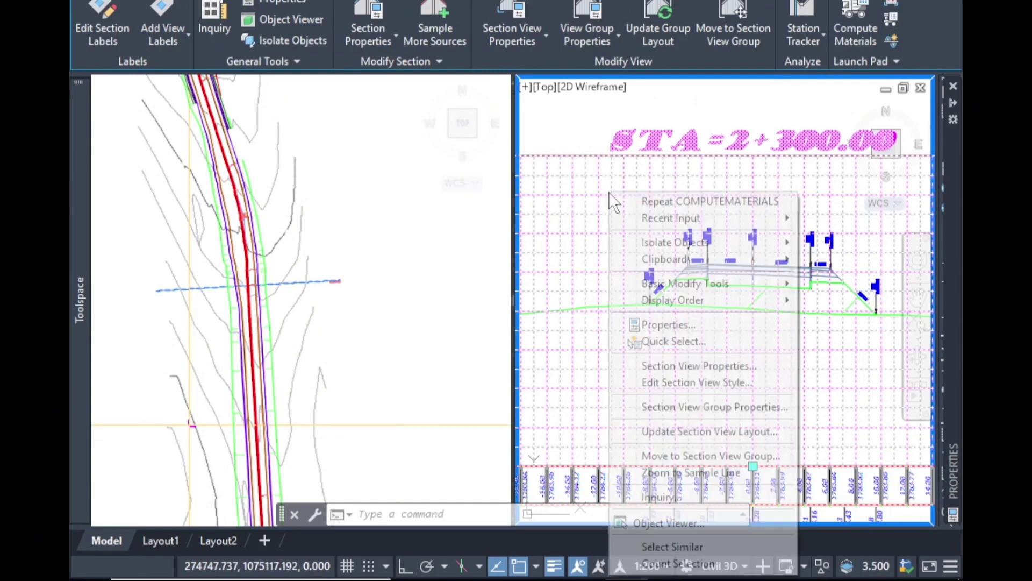
left_click(686, 367)
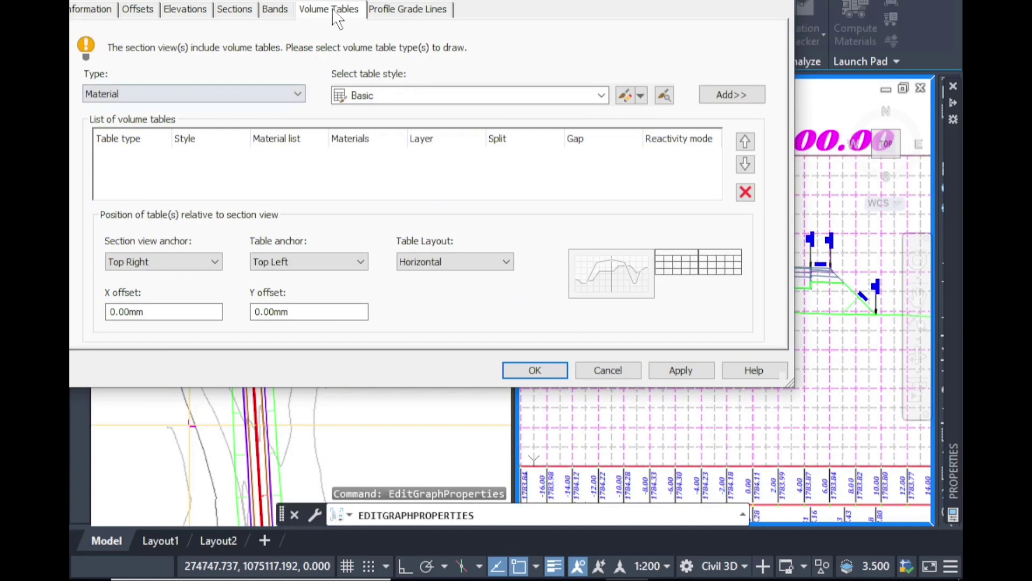
left_click(207, 94)
left_click(210, 119)
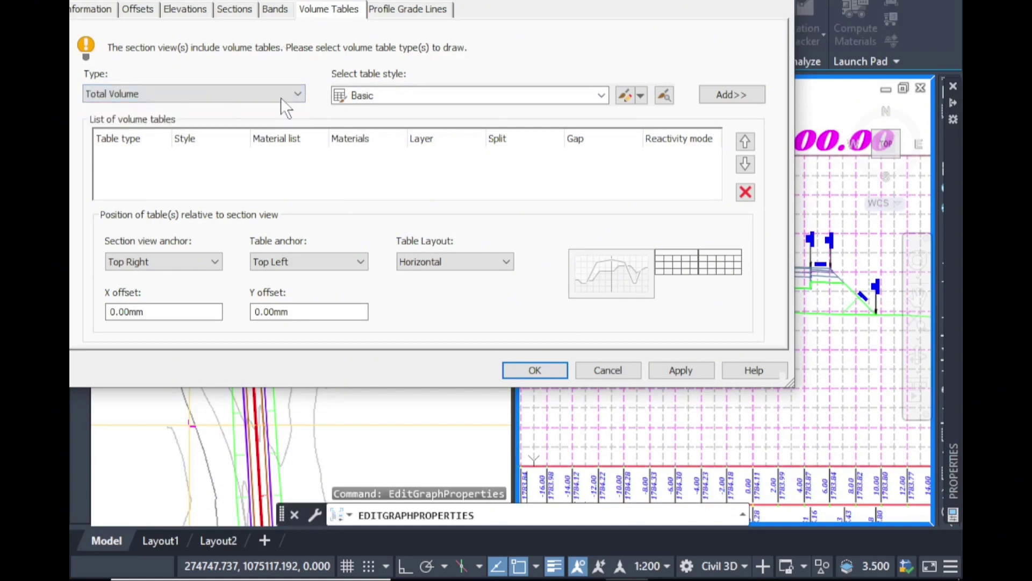
left_click(421, 97)
left_click(480, 107)
left_click(641, 95)
left_click(666, 150)
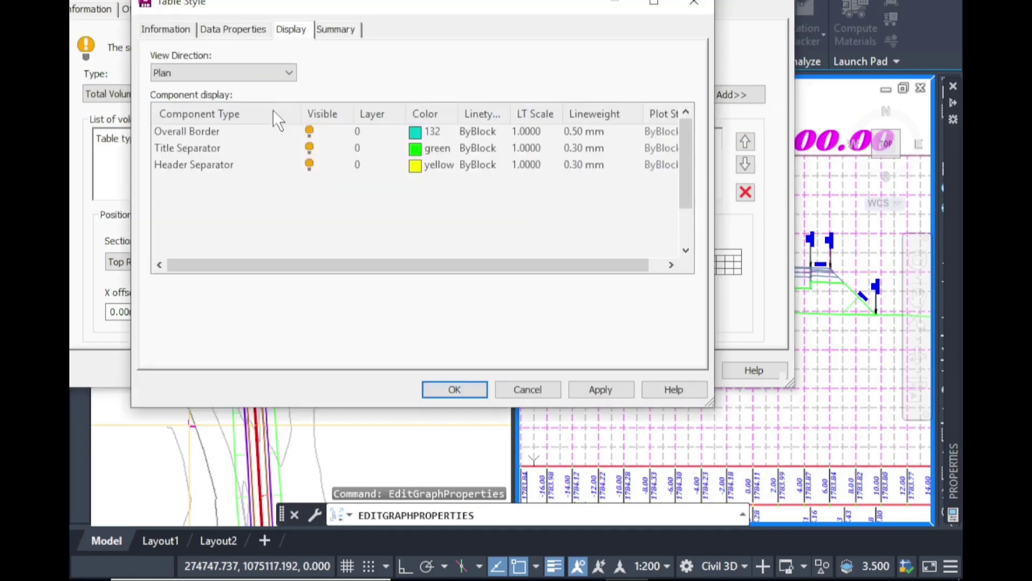
Rename the table style as kams 2 earth work volume.
left_click(177, 71)
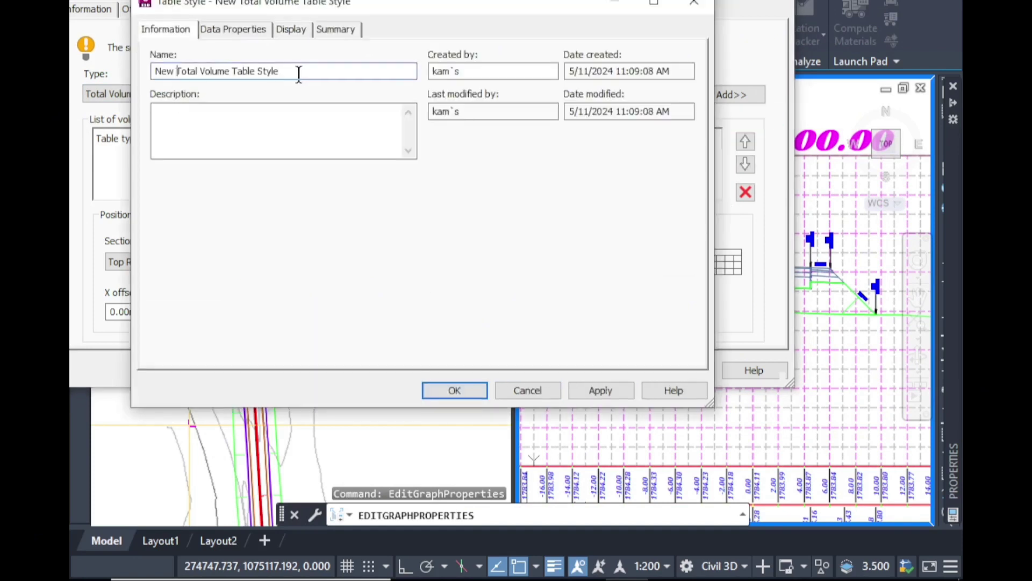
key("ctrl+a")
left_click(584, 580)
left_click_drag(288, 68, 164, 54)
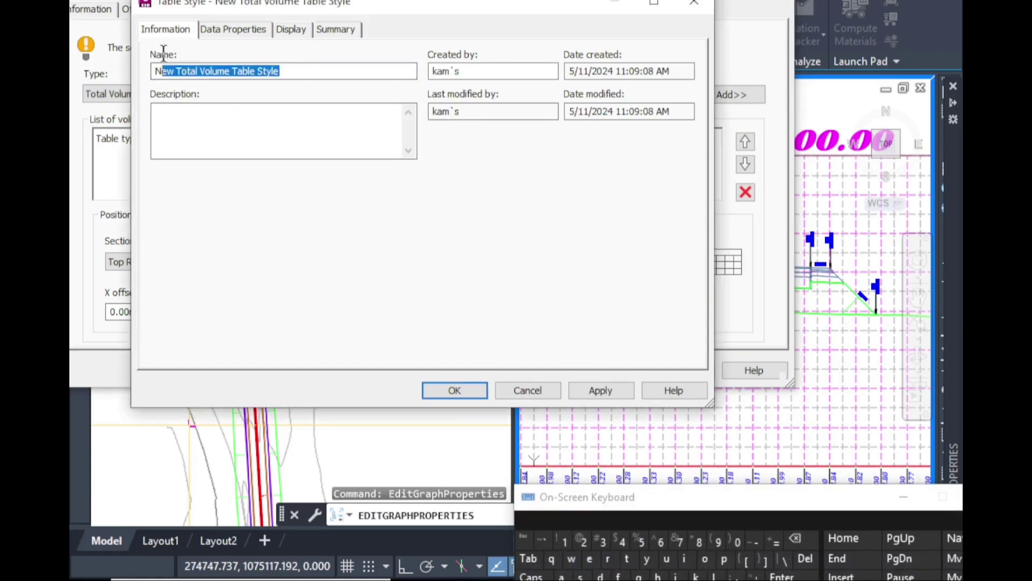
left_click(697, 577)
left_click(561, 576)
type("m")
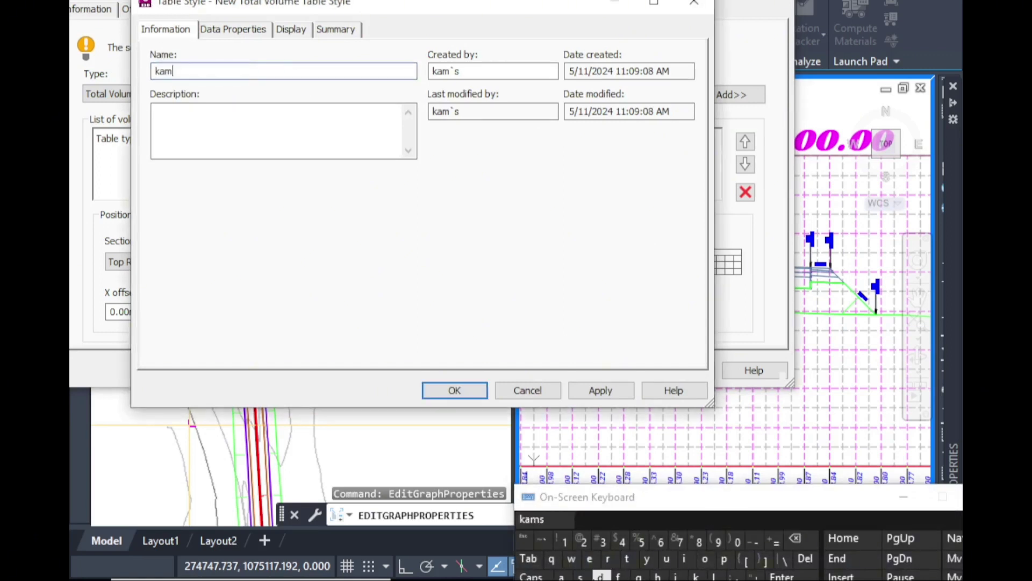
type("s 2 e")
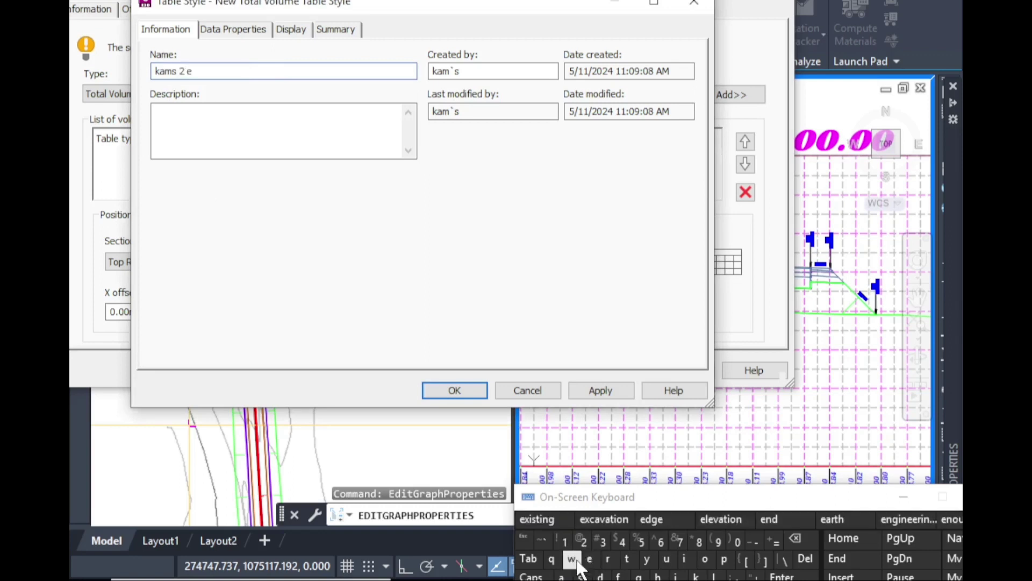
left_click(832, 519)
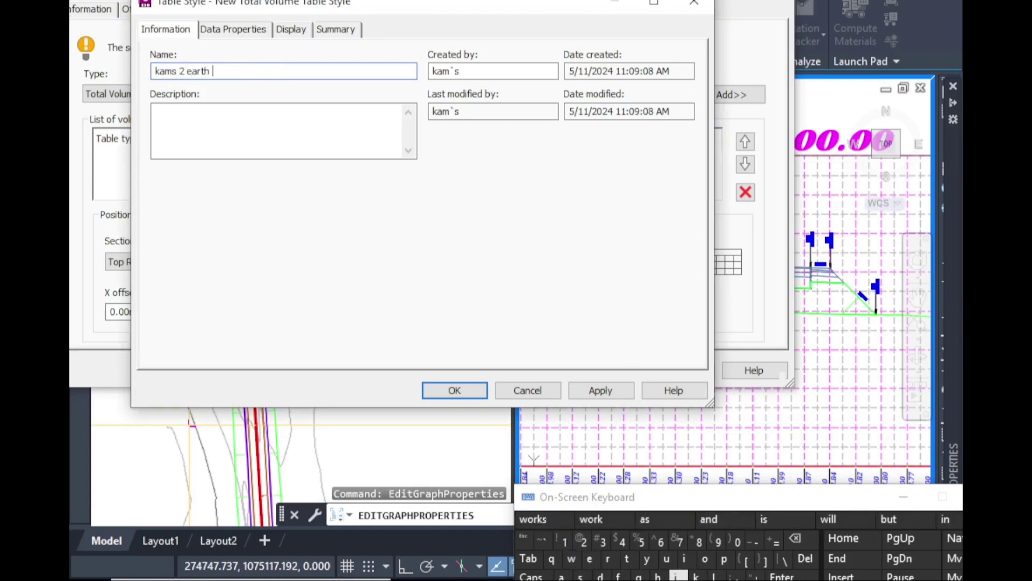
left_click(592, 521)
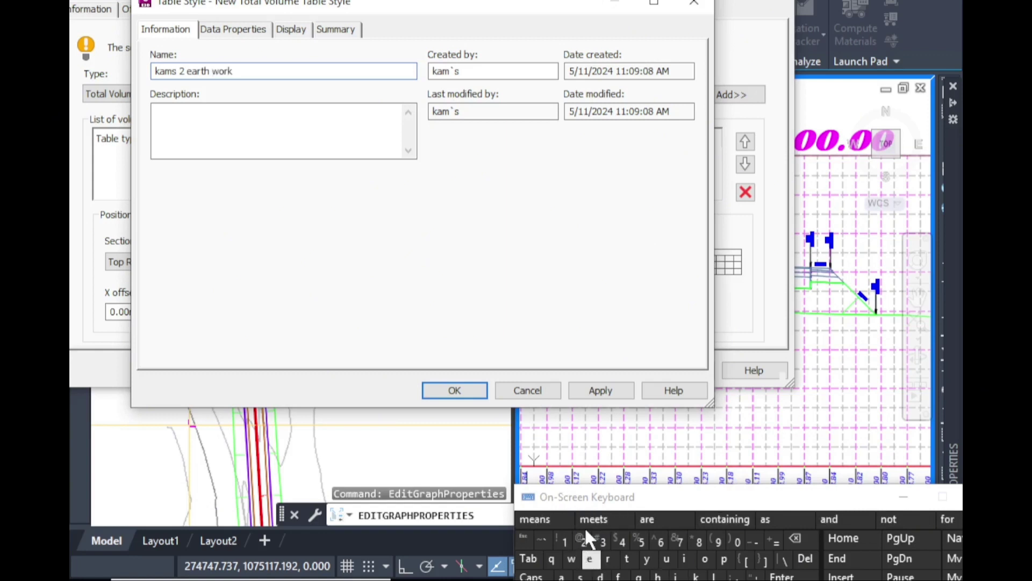
type("v")
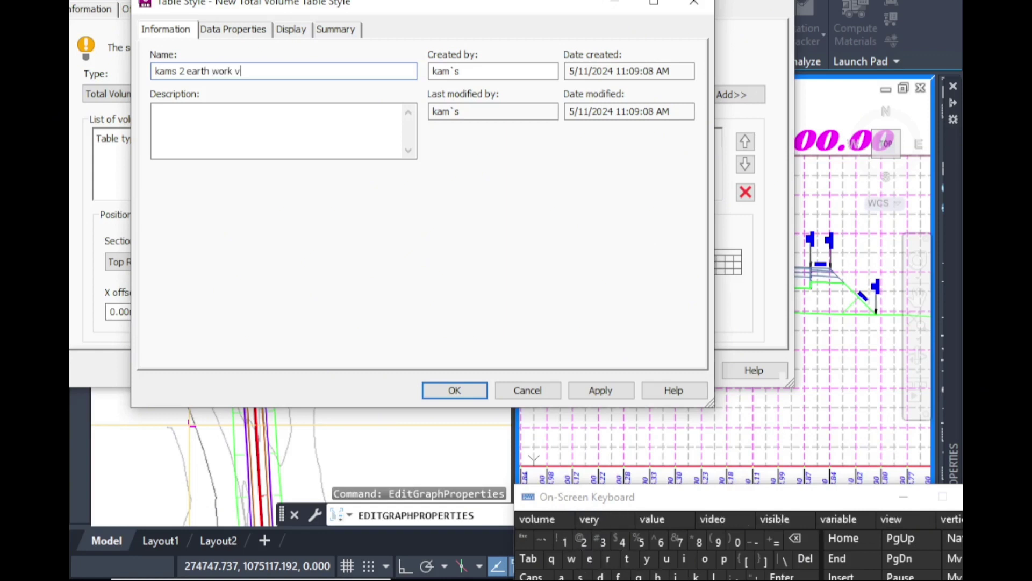
left_click(548, 522)
Set the table style's title height to 1.5 mm and header and data heights to 0.8 mm, with kams others for the title.
left_click(236, 34)
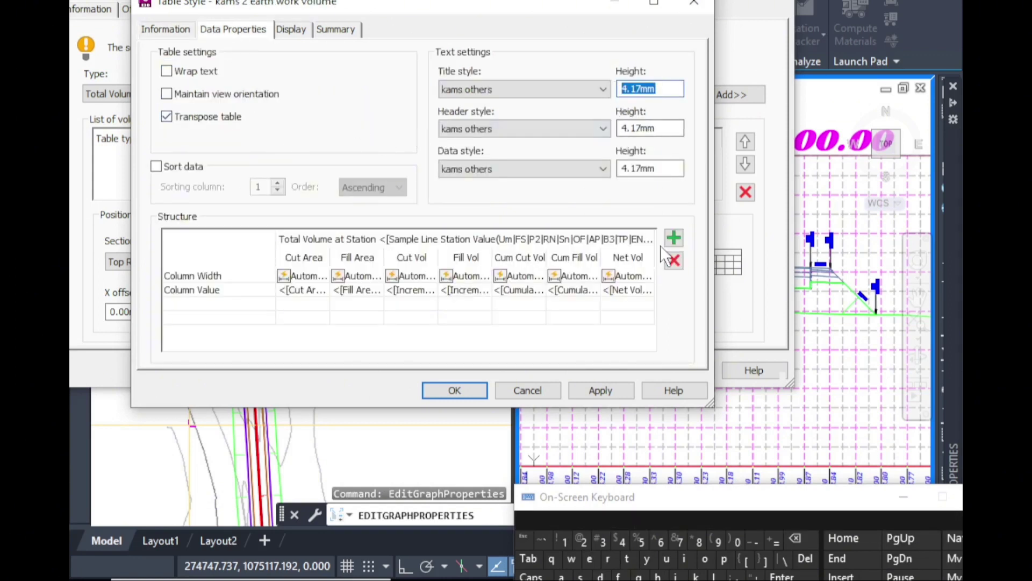
left_click(566, 540)
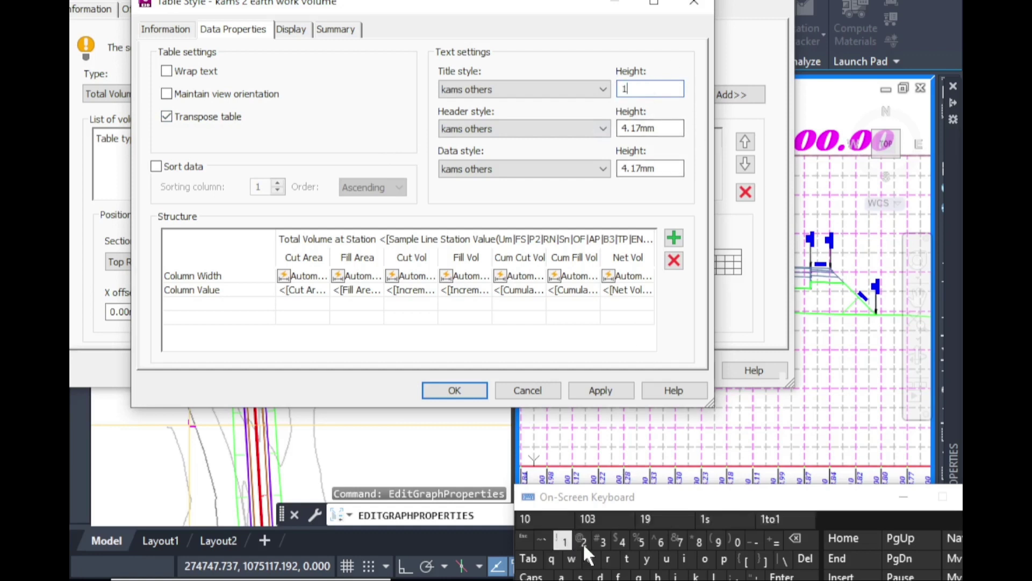
type(".5")
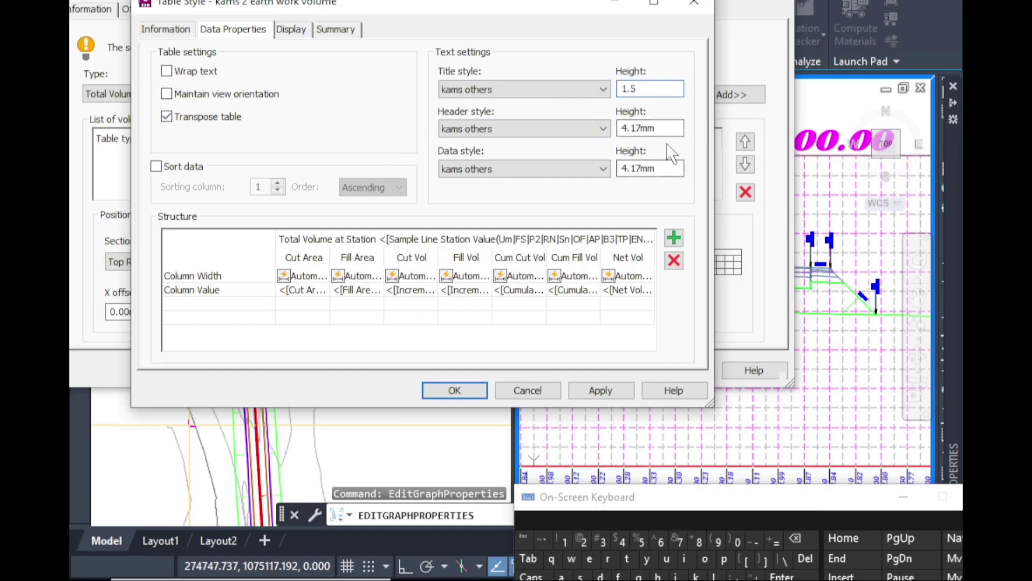
left_click(659, 129)
type(".8")
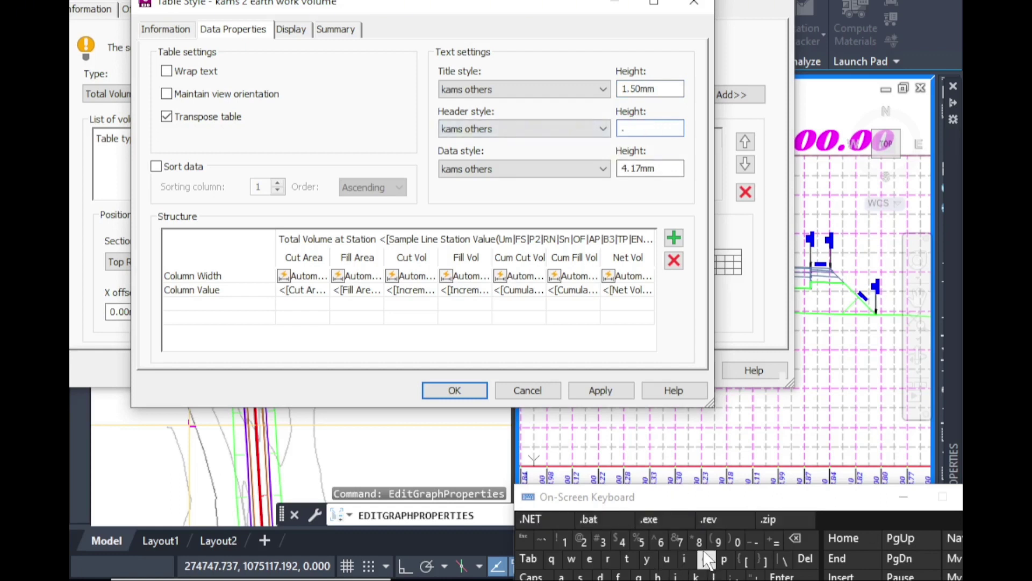
left_click(658, 169)
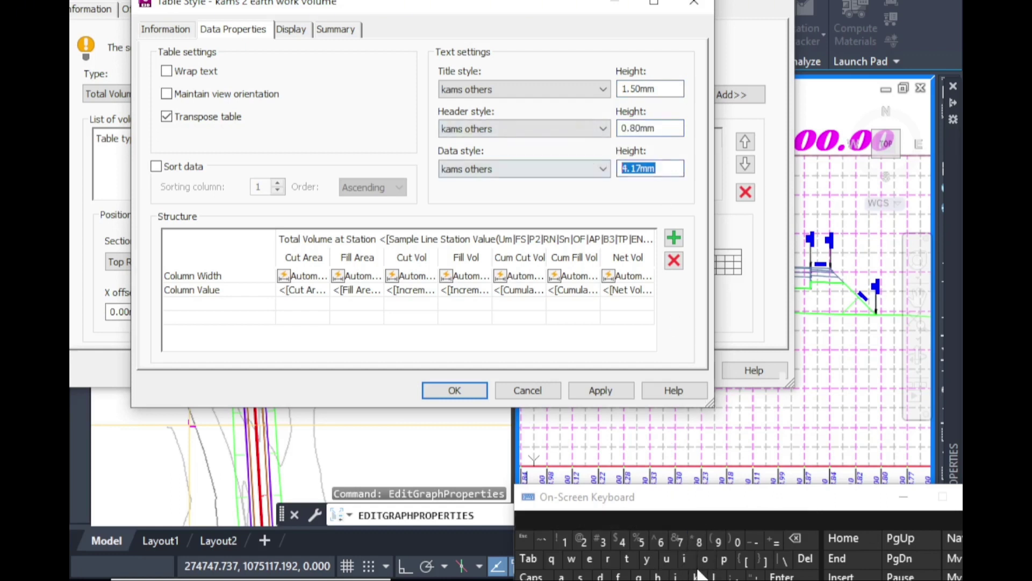
type(".8")
left_click(524, 90)
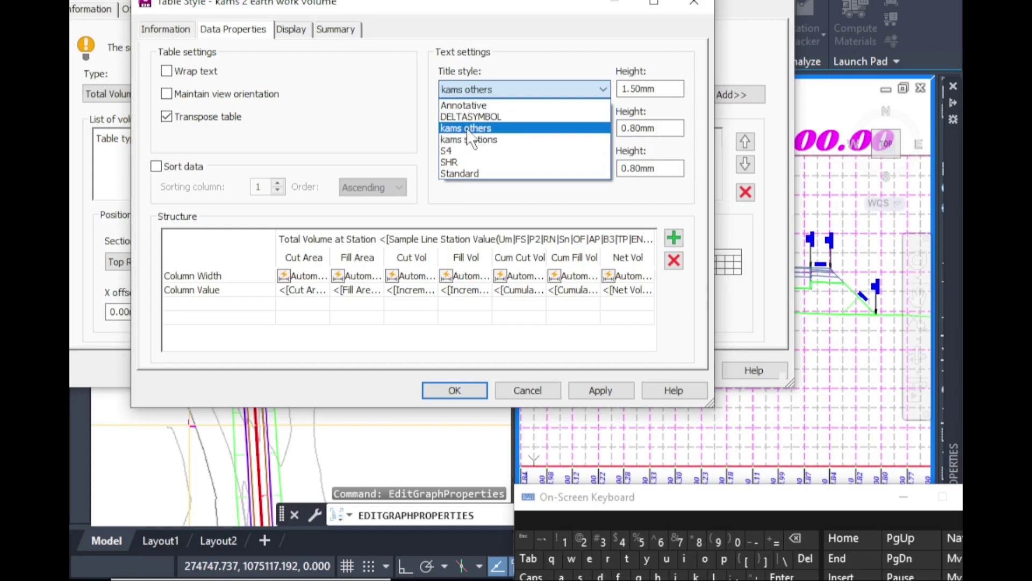
left_click(467, 129)
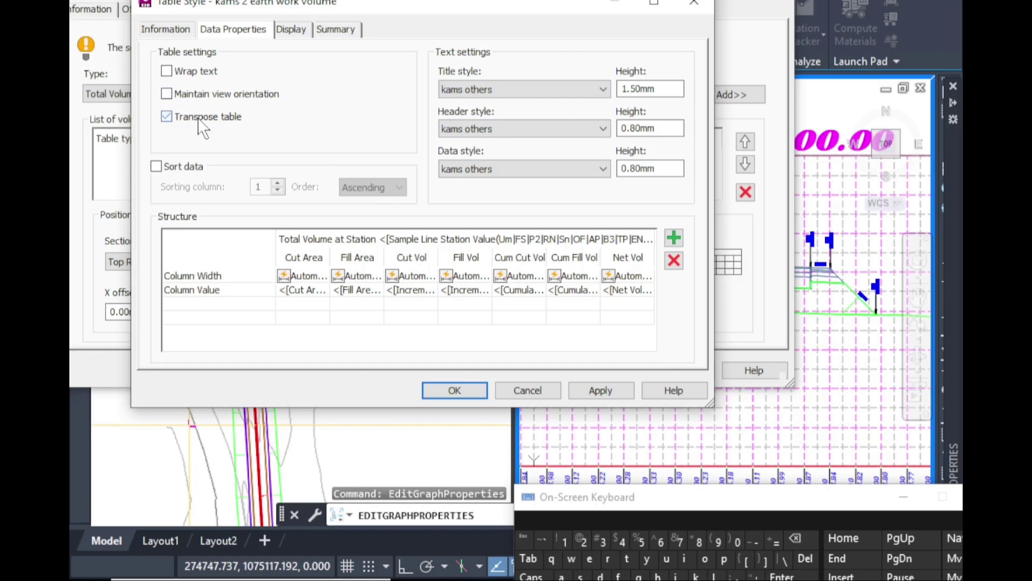
left_click(442, 390)
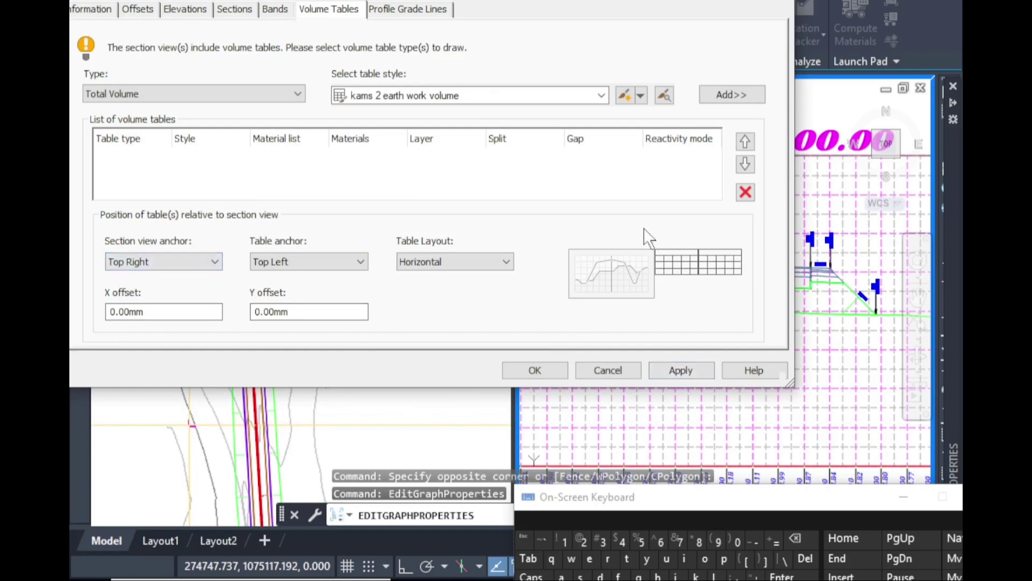
Set both the section view anchor and the table anchor to Bottom Center for the volume table.
left_click(138, 261)
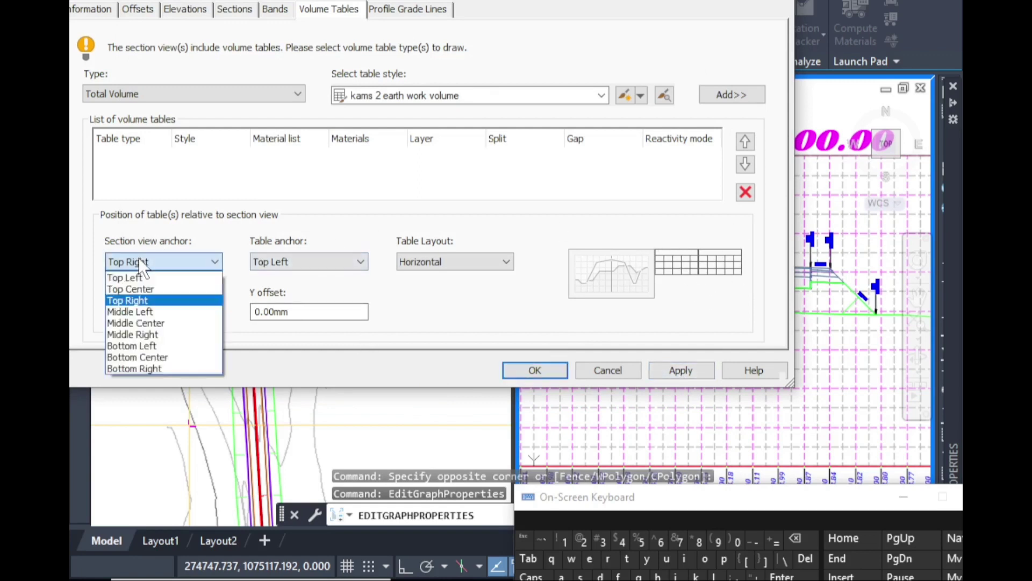
left_click(145, 357)
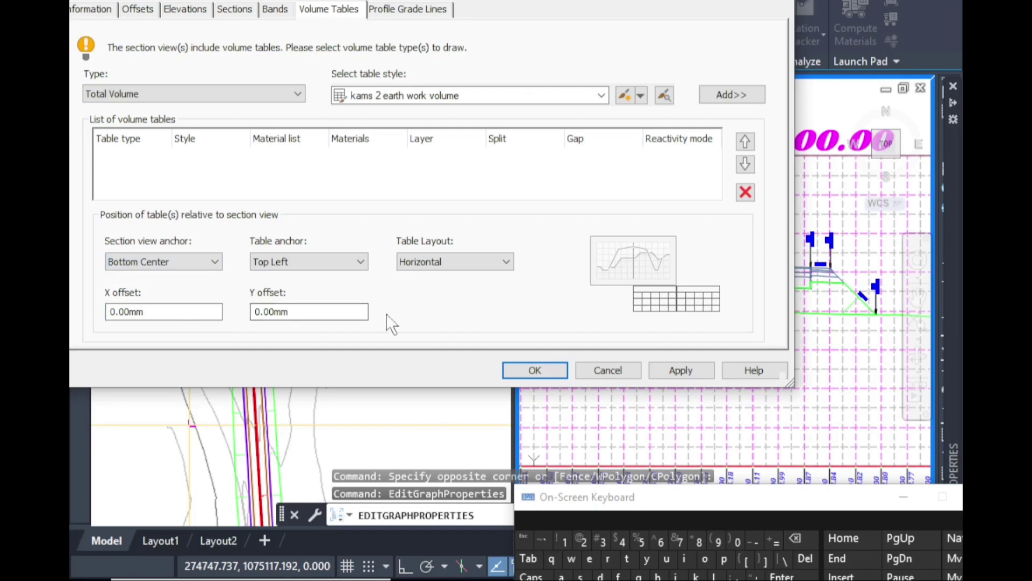
left_click(312, 263)
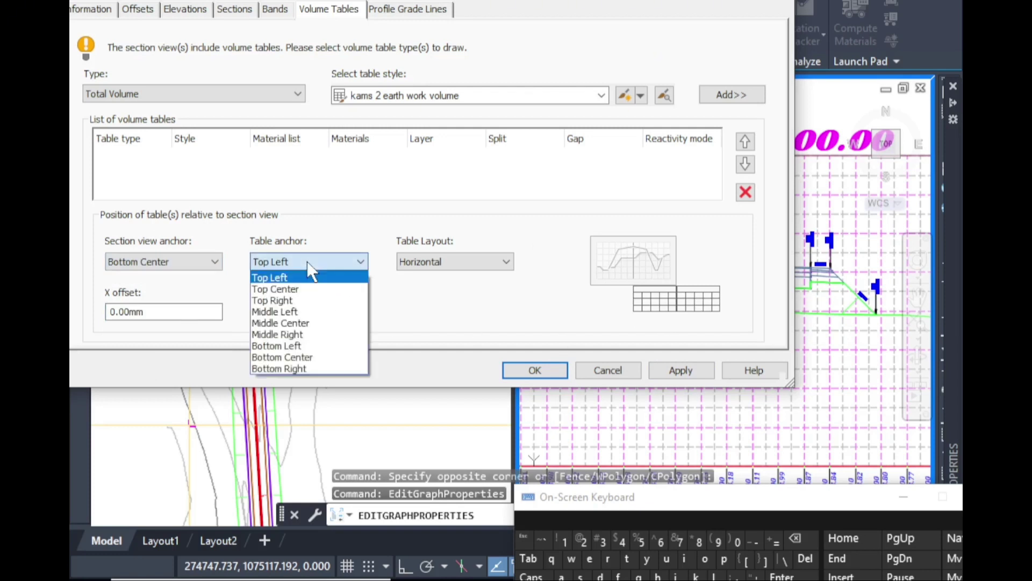
left_click(311, 358)
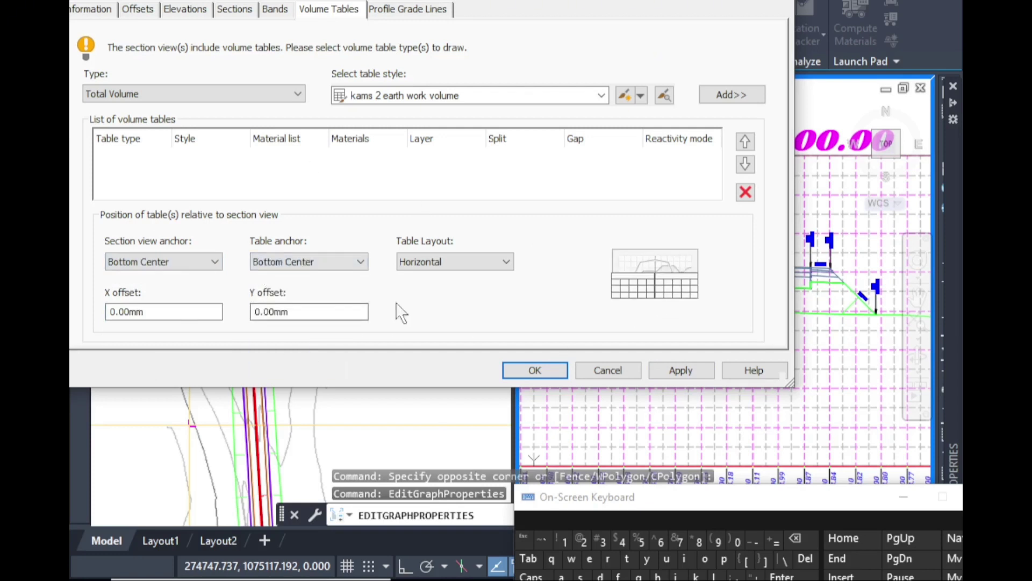
Set the table's Y offset to 30 mm, add the Total Volume table in the kams 2 earth work volume style, and apply it.
double_click(297, 311)
left_click(606, 538)
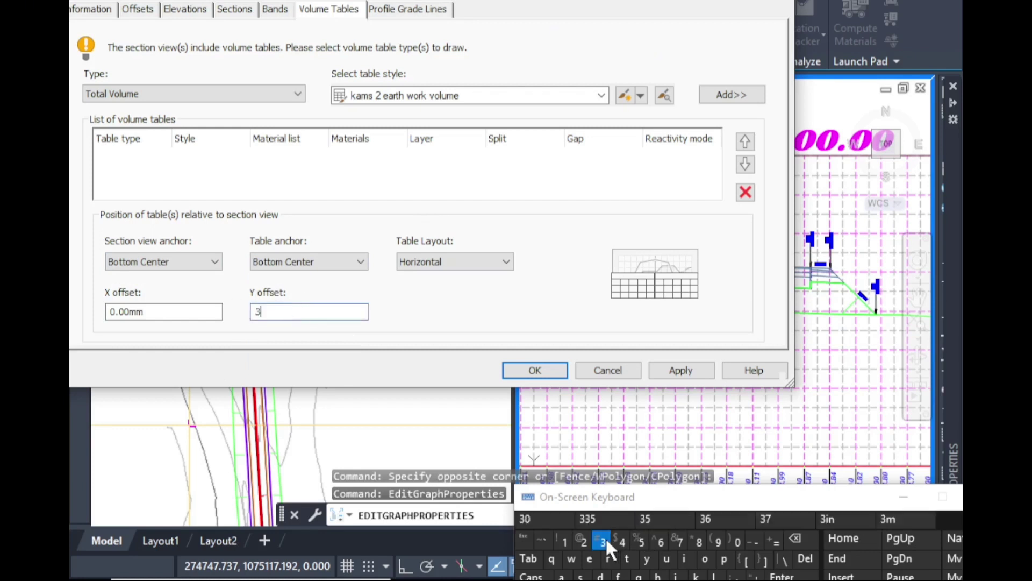
left_click(734, 543)
left_click(684, 366)
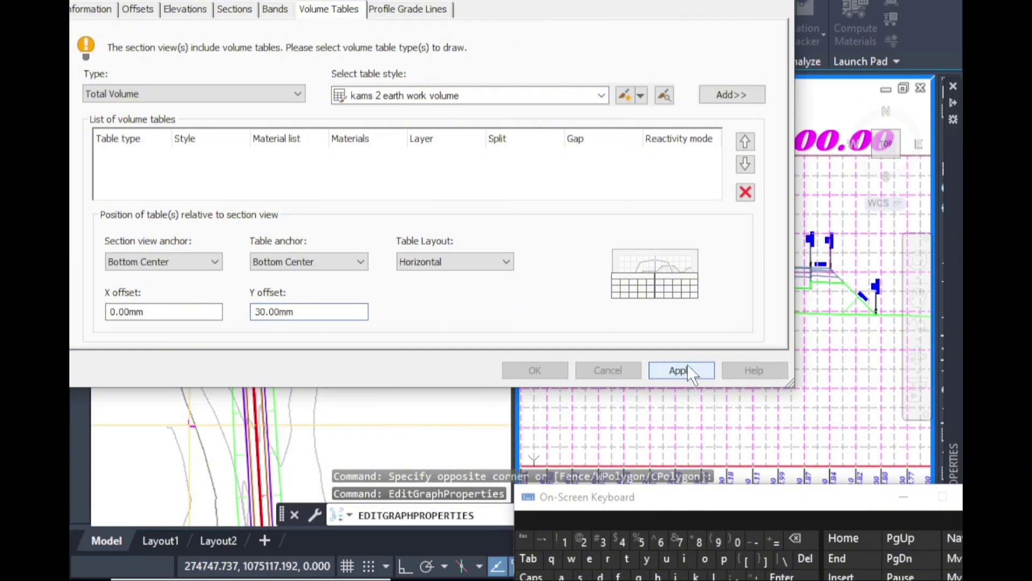
left_click(726, 102)
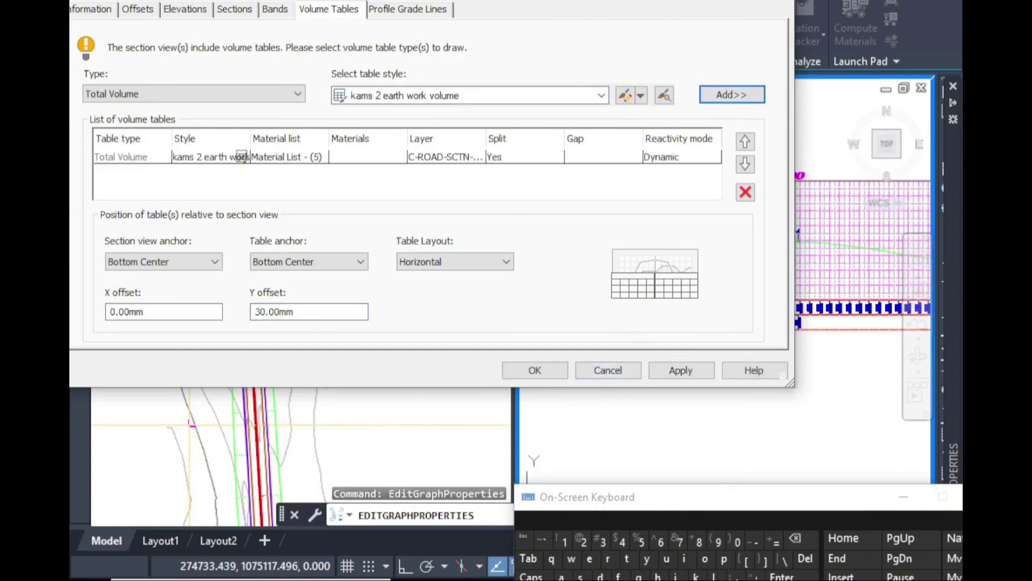
mouse_move(538, 1)
left_mouse_down()
mouse_move(402, 0)
mouse_move(464, 0)
mouse_move(433, 4)
left_mouse_up()
left_click_drag(517, 1, 355, 6)
left_click(516, 345)
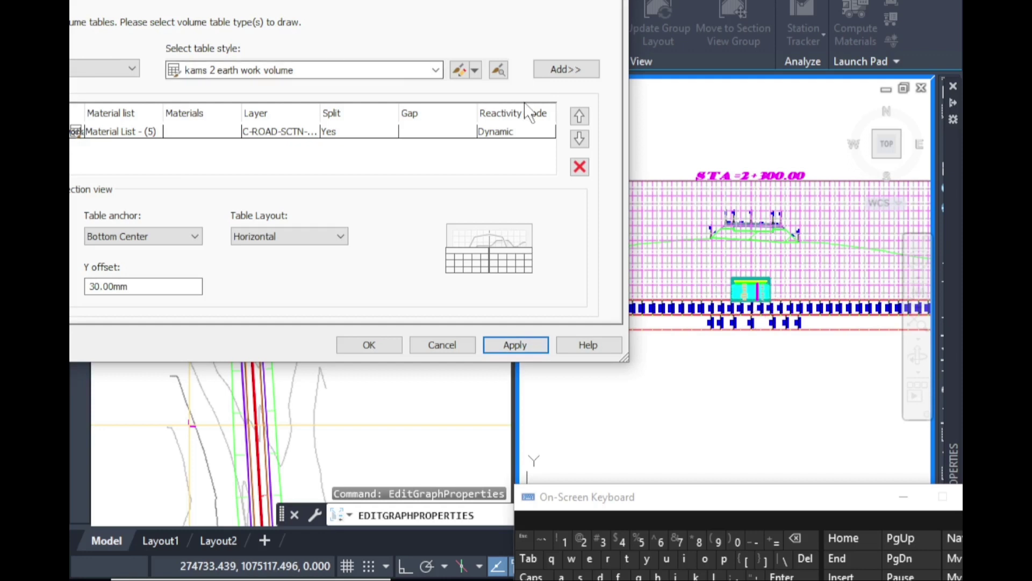
Turn off Transpose table in the kams 2 earth work volume style and apply the change to the section view.
left_click(472, 72)
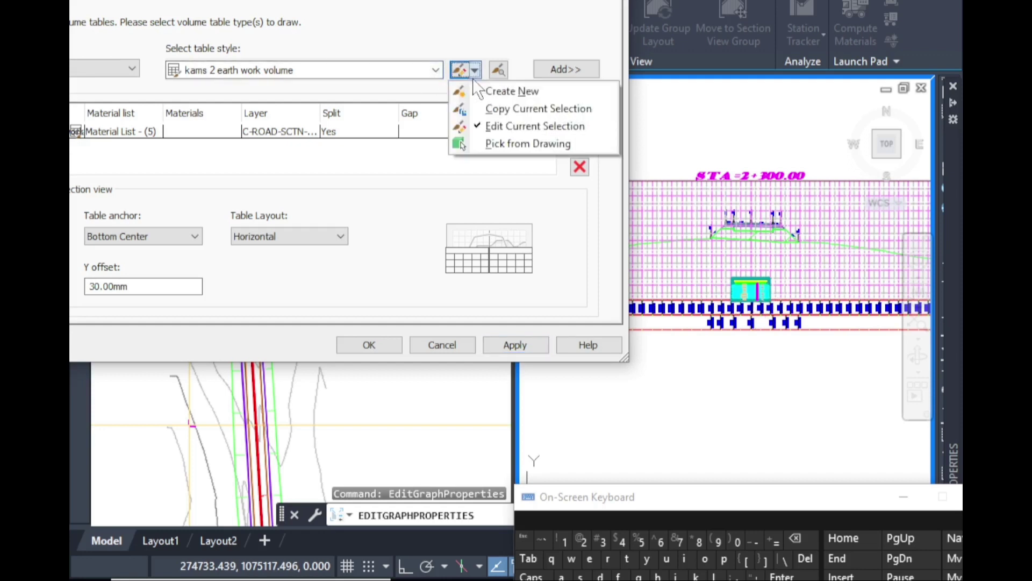
left_click(485, 123)
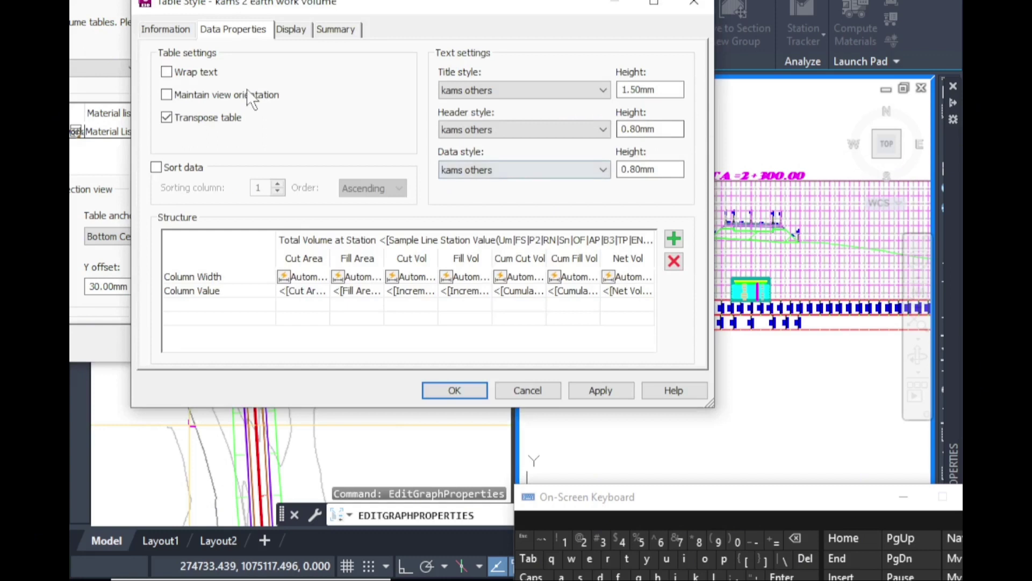
left_click(456, 390)
left_click(519, 344)
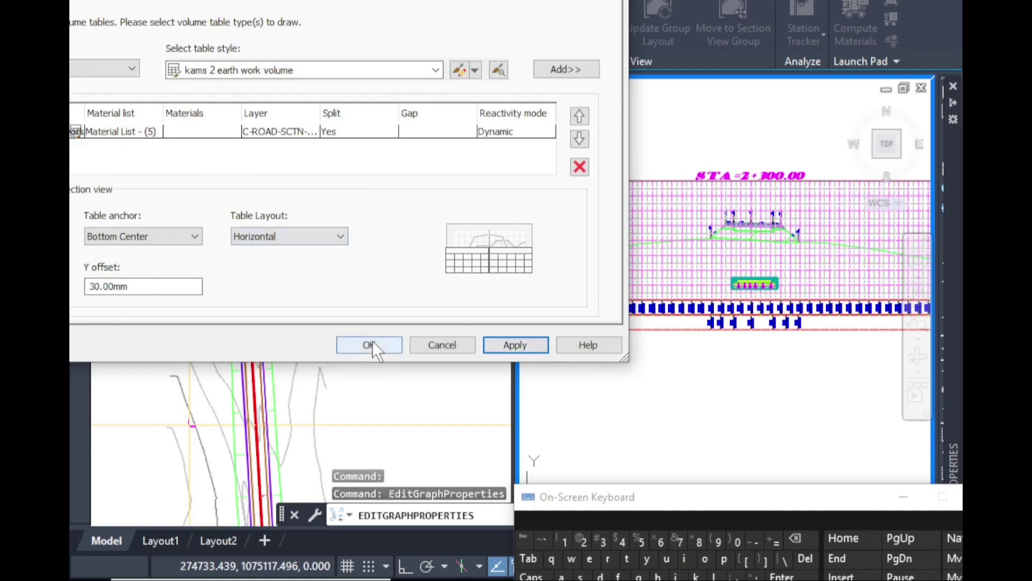
Accept the section view properties and examine the Total Volume table in the 2+300.00 section view.
left_click_drag(351, 0, 413, 2)
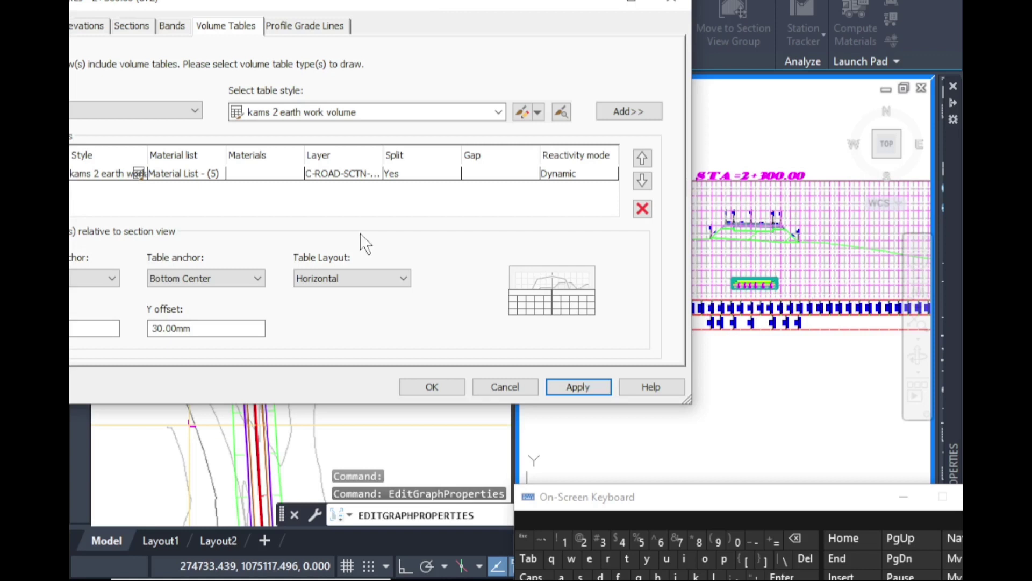
mouse_move(398, 5)
left_mouse_down()
mouse_move(490, 18)
mouse_move(393, 0)
left_mouse_up()
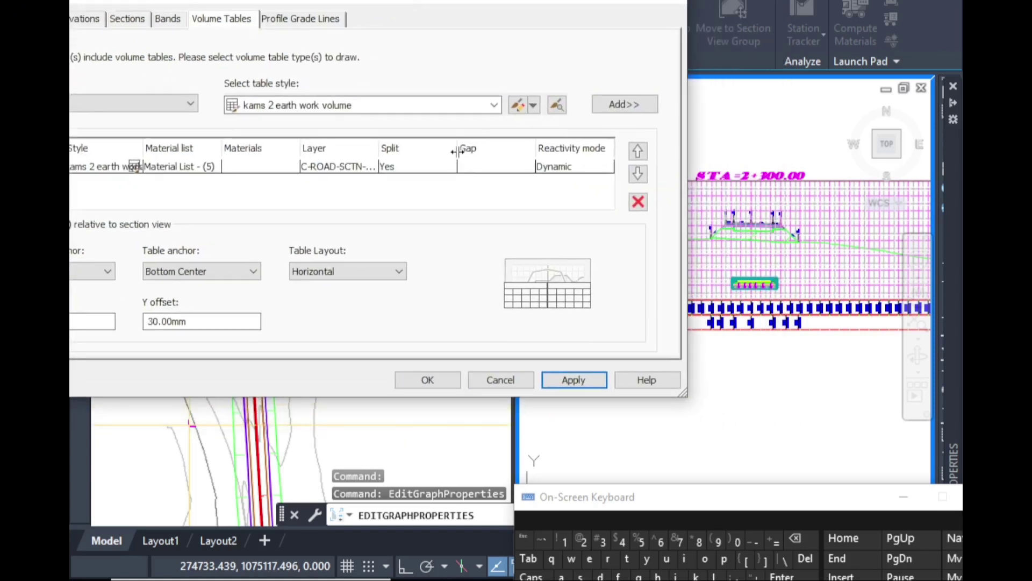
left_click(438, 382)
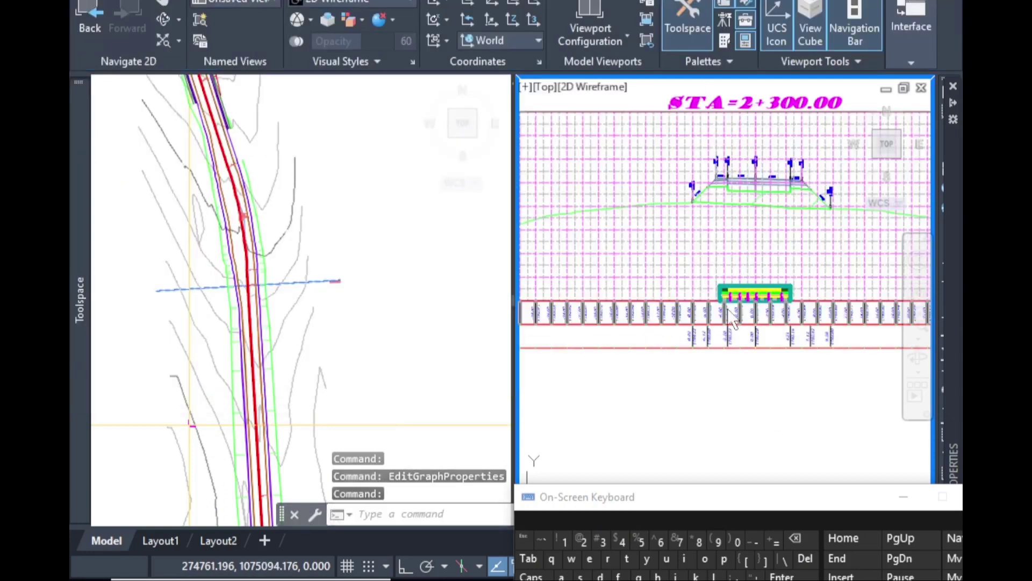
scroll(732, 317, "up", 5)
scroll(584, 285, "up", 2)
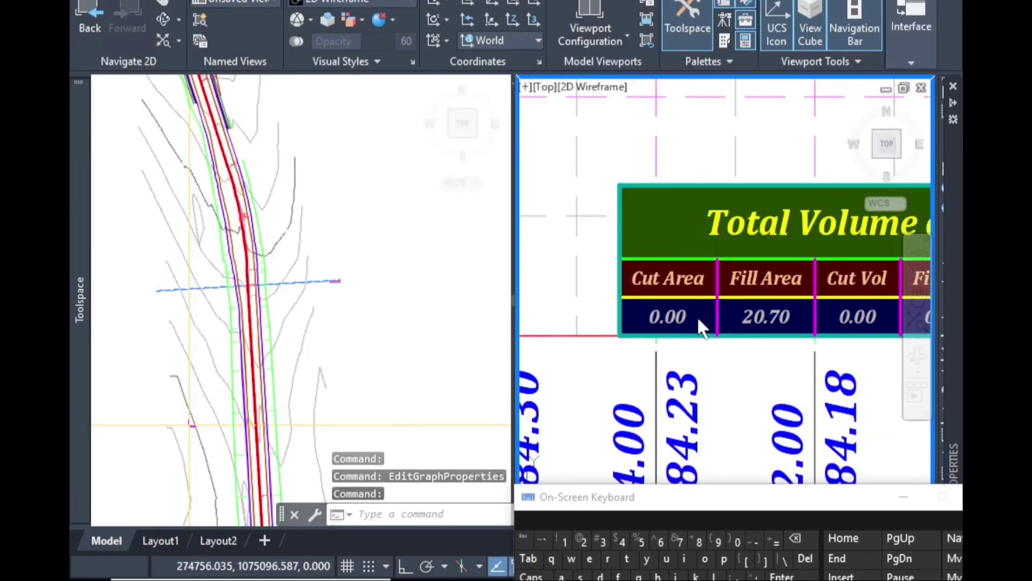
key("Escape")
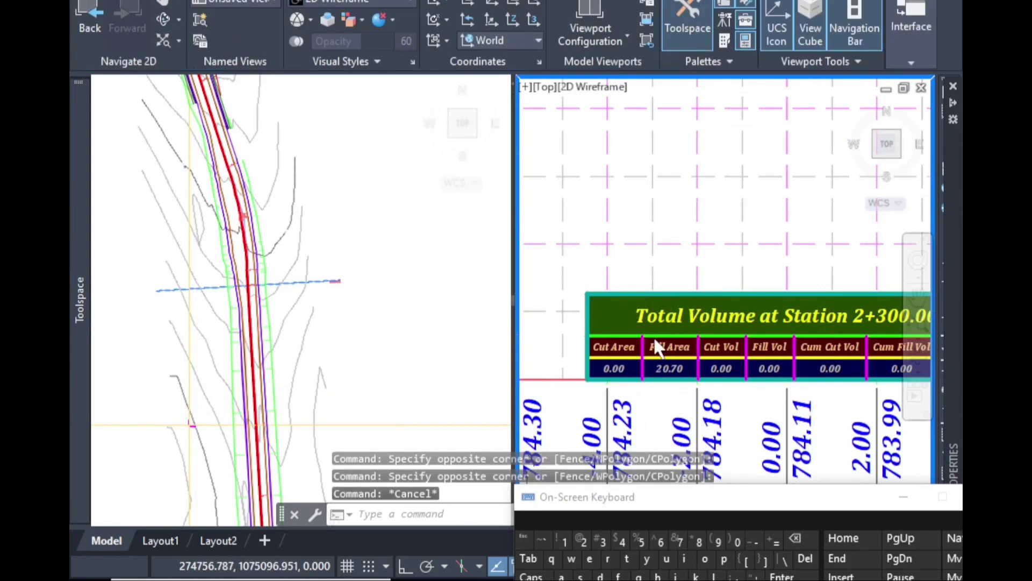
Open the kams 2 earth work volume table style from the Total Volume table and show its component display settings.
left_click(696, 367)
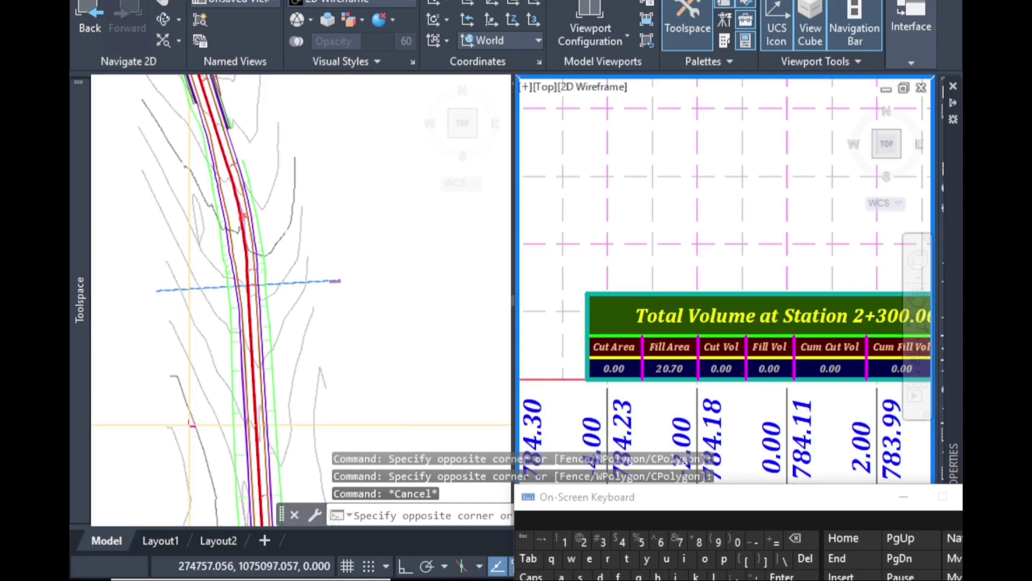
scroll(648, 338, "down", 2)
left_click(706, 369)
scroll(699, 321, "up", 2)
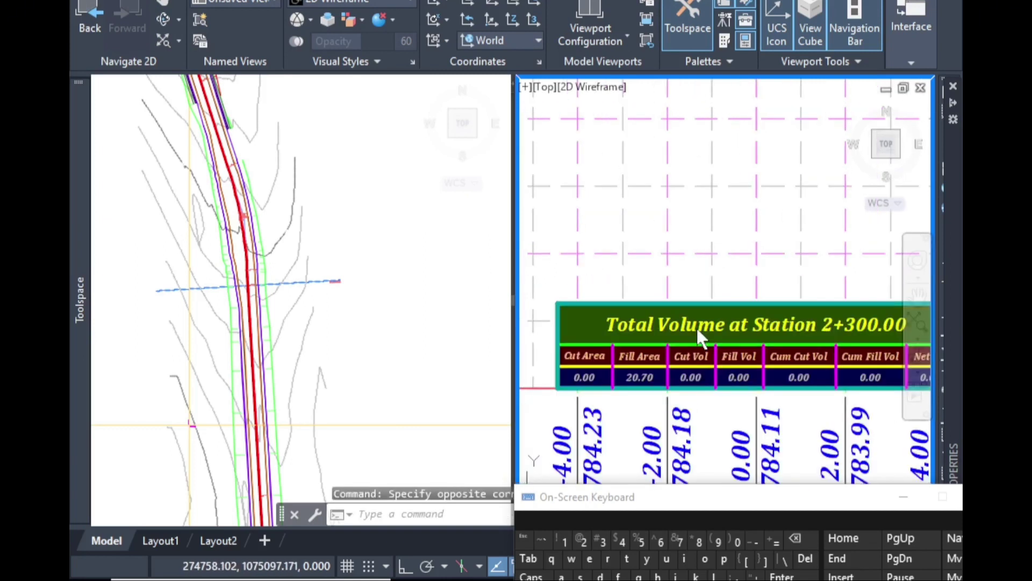
scroll(693, 349, "down", 2)
left_click(692, 350)
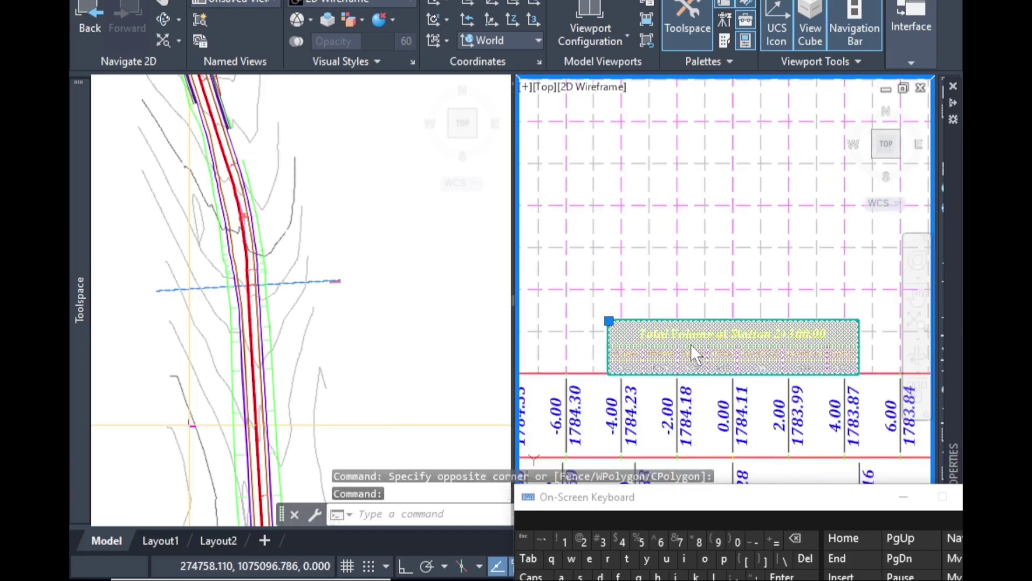
right_click(631, 322)
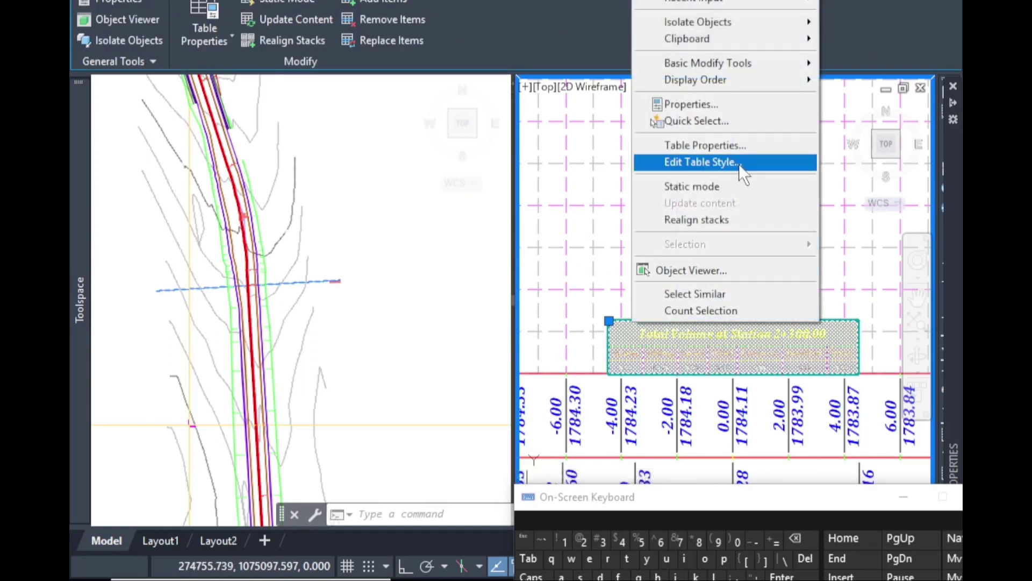
left_click(739, 163)
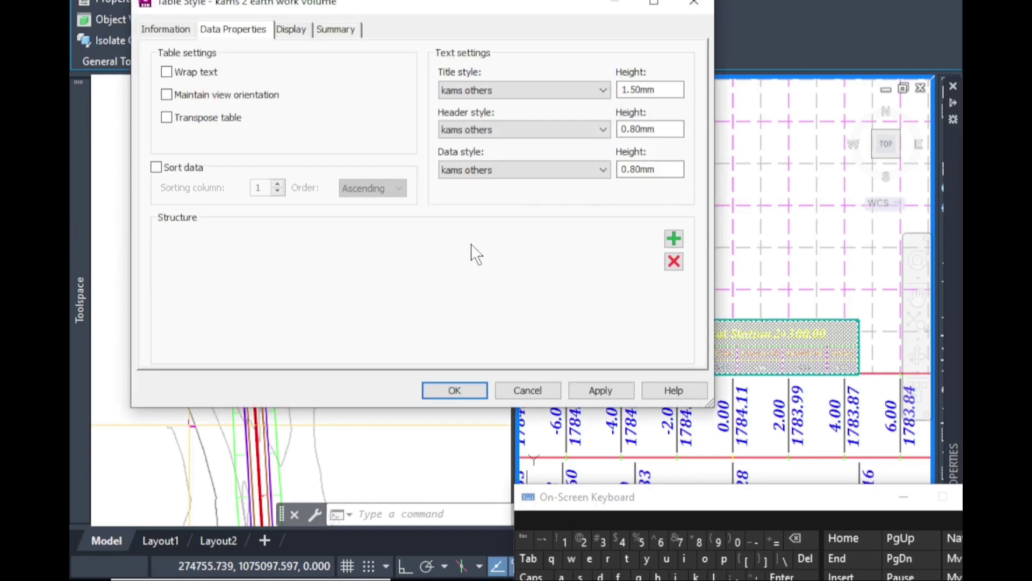
left_click(295, 32)
left_click_drag(441, 7, 381, 10)
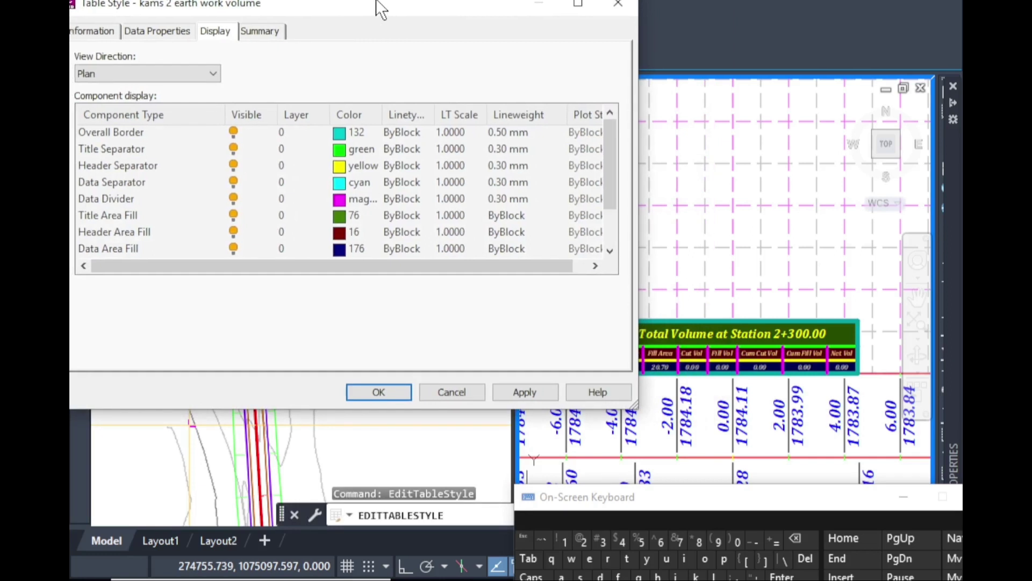
Try white as the Overall Border color of the table style and apply it to the table.
left_click(127, 132)
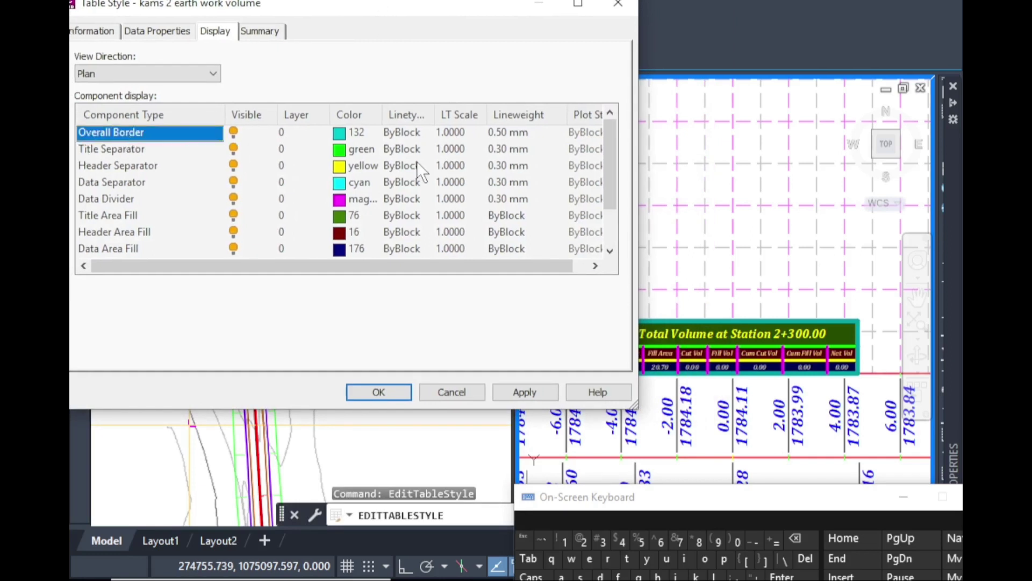
left_click(342, 134)
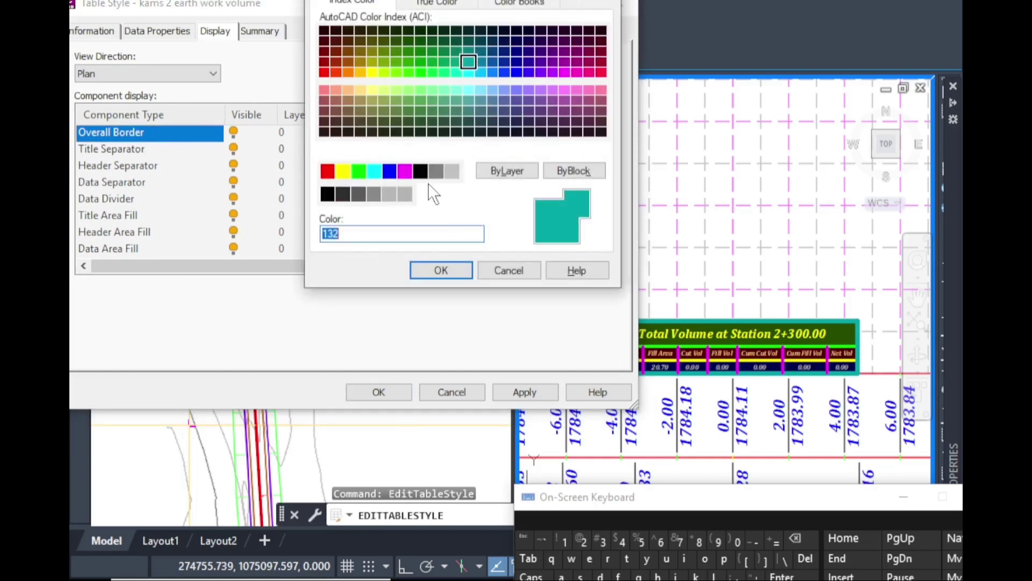
left_click(420, 171)
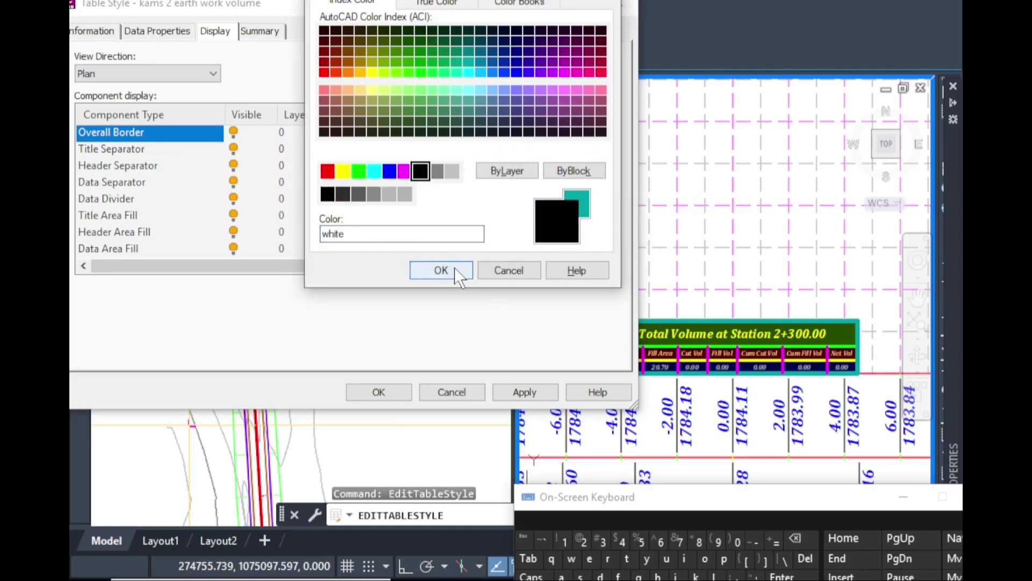
left_click(441, 271)
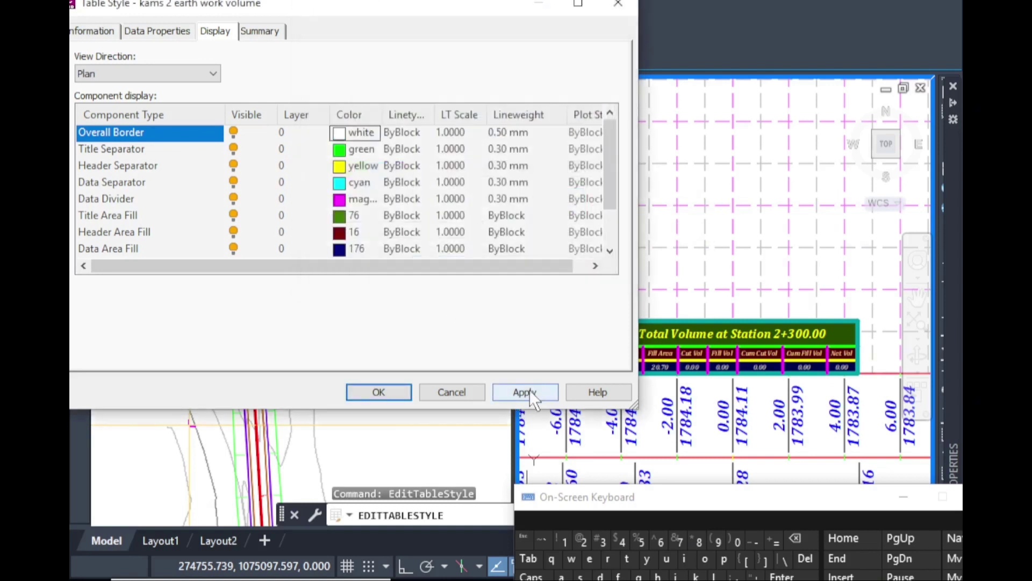
left_click(530, 391)
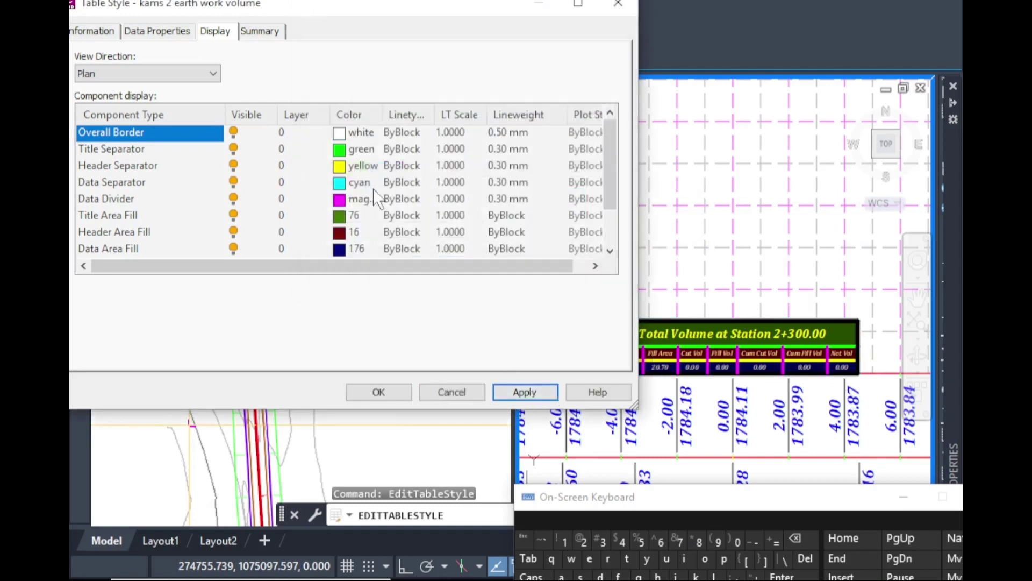
Set the Overall Border color of the table style to magenta and apply it.
left_click(349, 133)
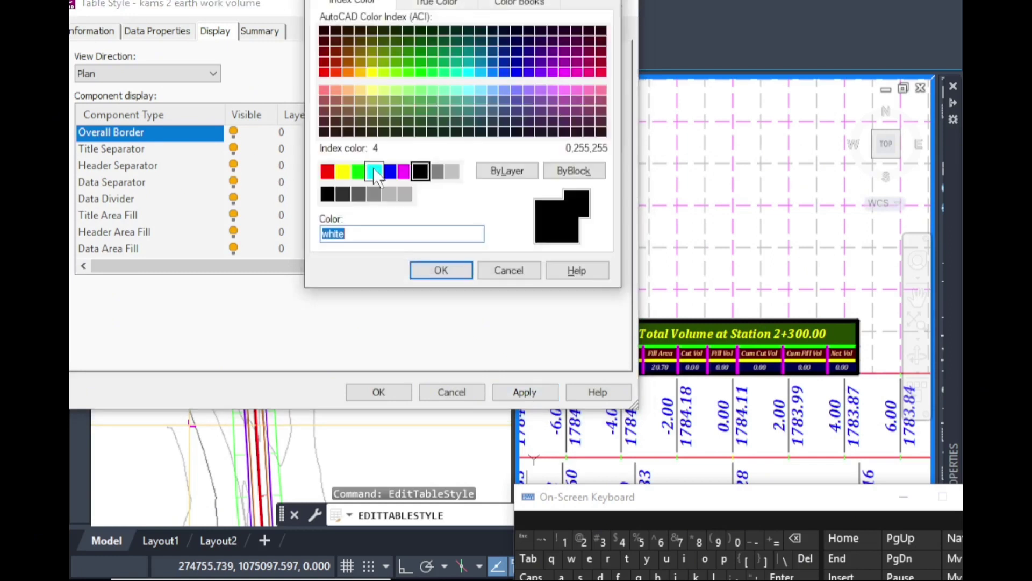
left_click(410, 174)
left_click(453, 273)
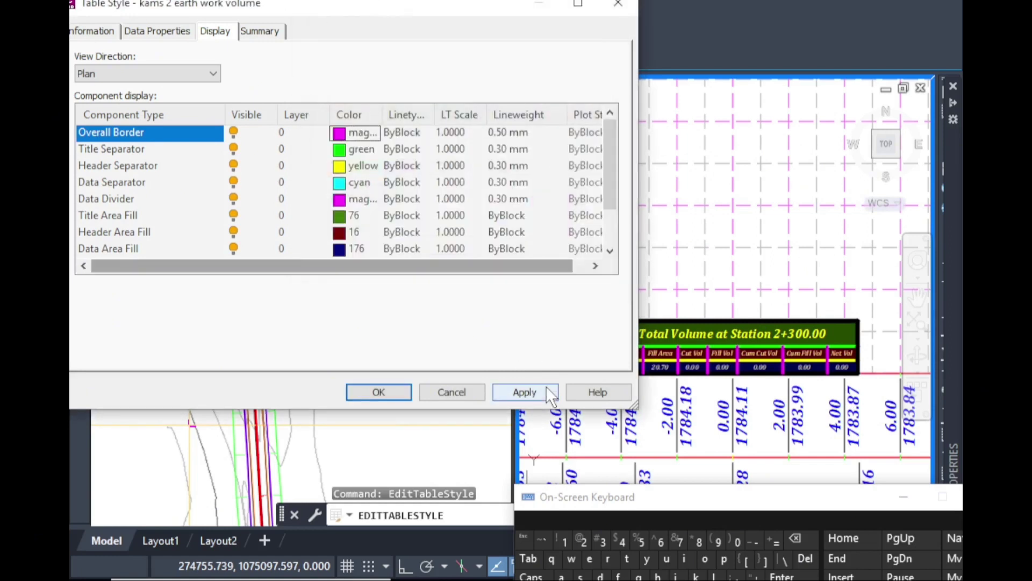
left_click(548, 388)
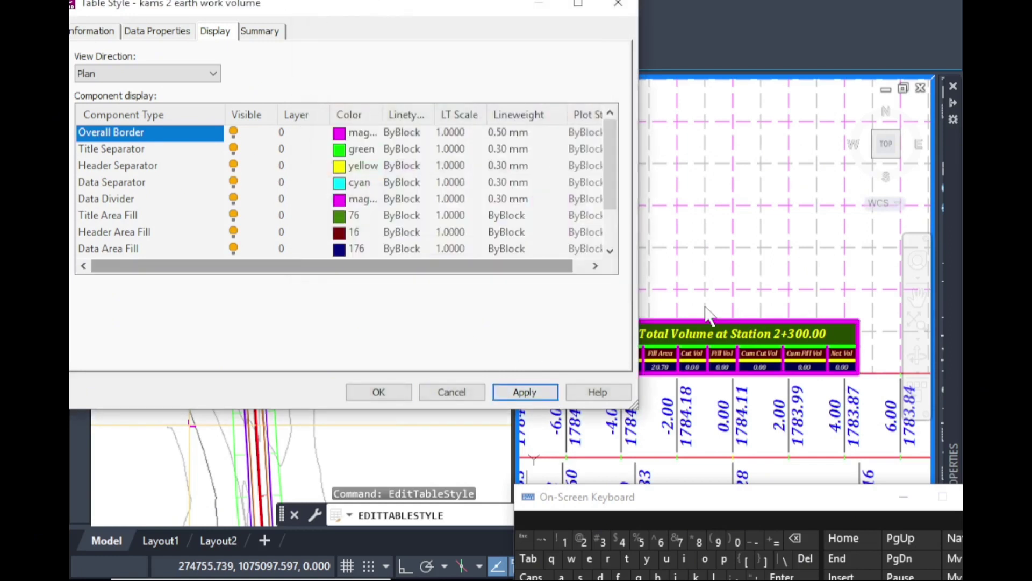
Change the Title Separator color of the table style to white and apply it.
left_click(136, 150)
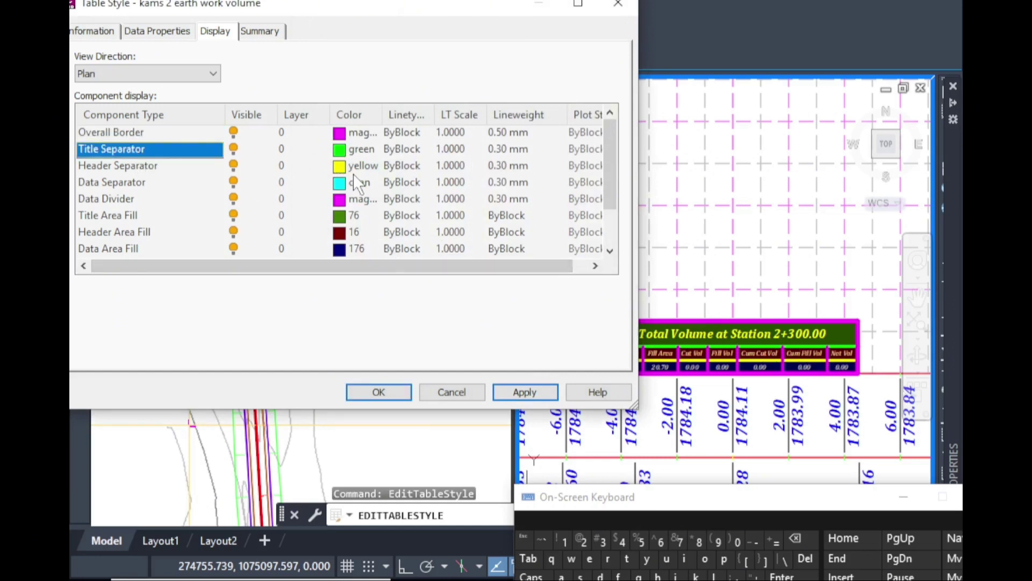
left_click(341, 151)
left_click(420, 171)
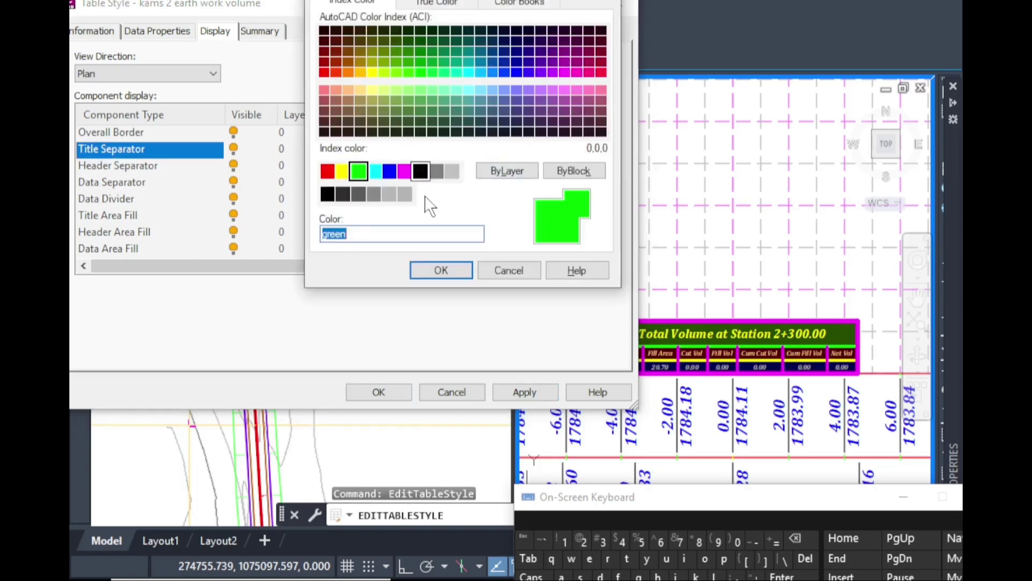
left_click(415, 269)
left_click(526, 392)
Change the Header Separator color of the table style to white and apply it.
left_click(117, 168)
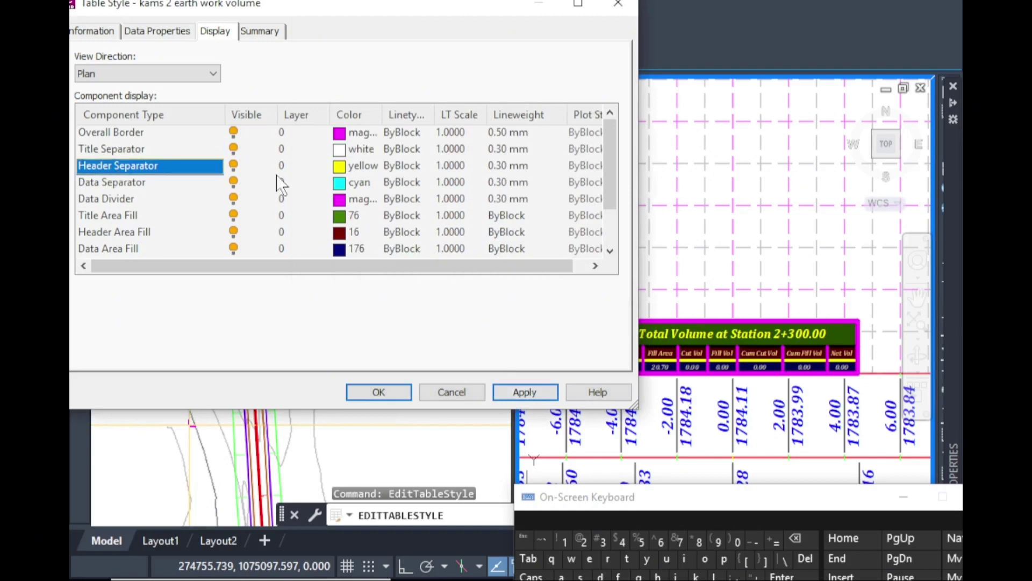
left_click(340, 166)
left_click(421, 173)
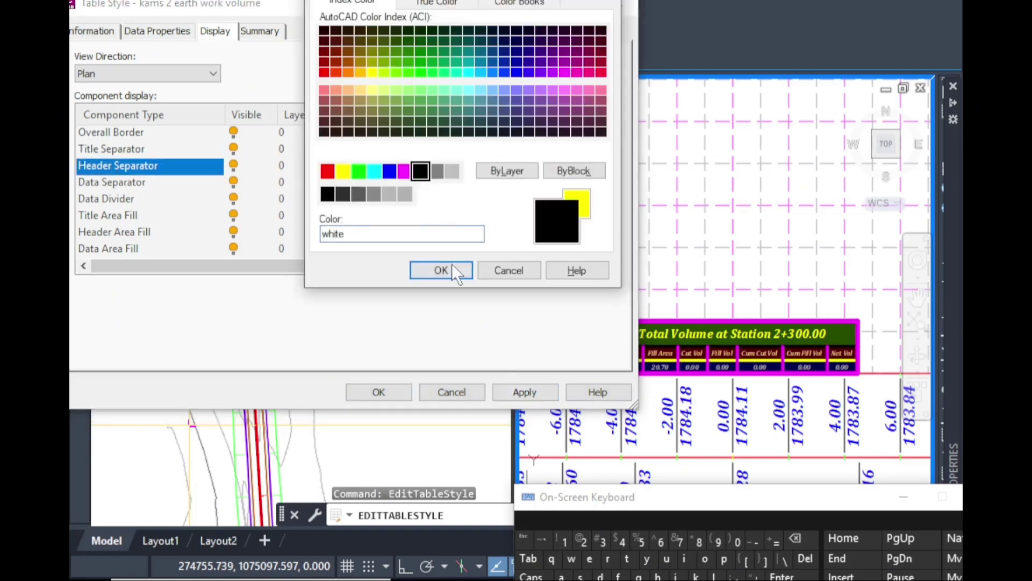
key("Return")
left_click(531, 390)
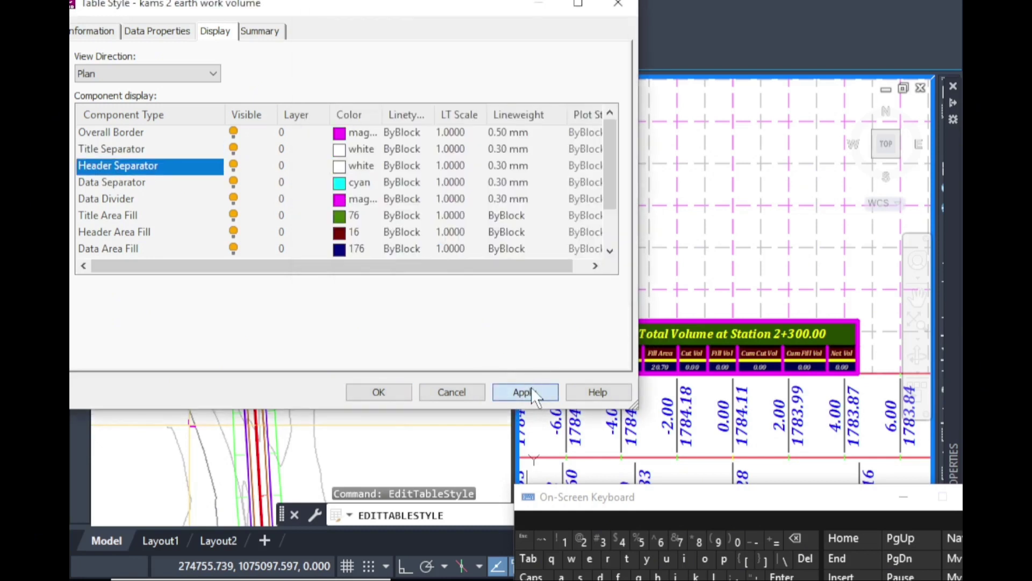
Change the Data Separator color of the table style to white and apply it.
left_click(123, 183)
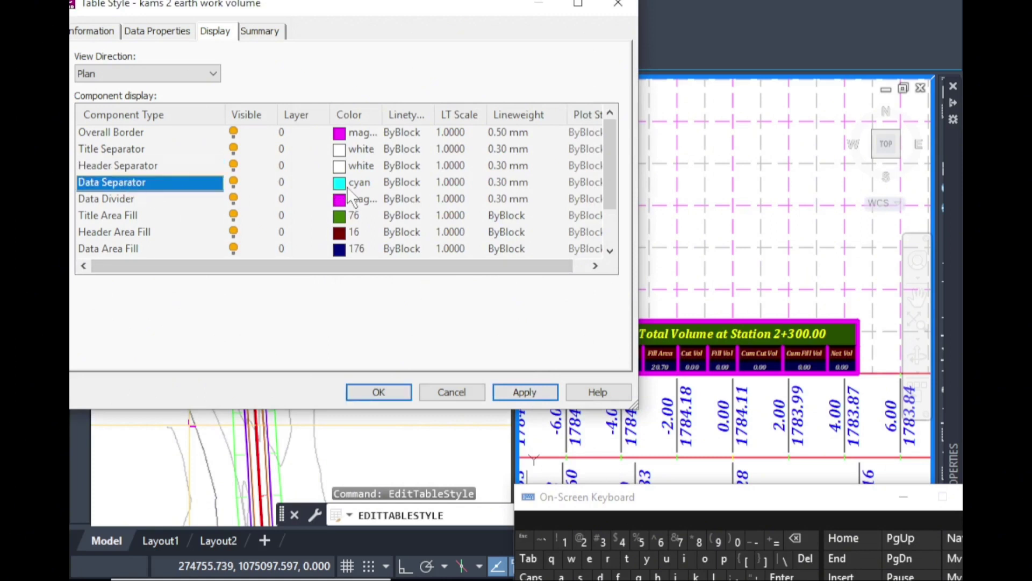
left_click(347, 182)
type("white")
left_click(434, 267)
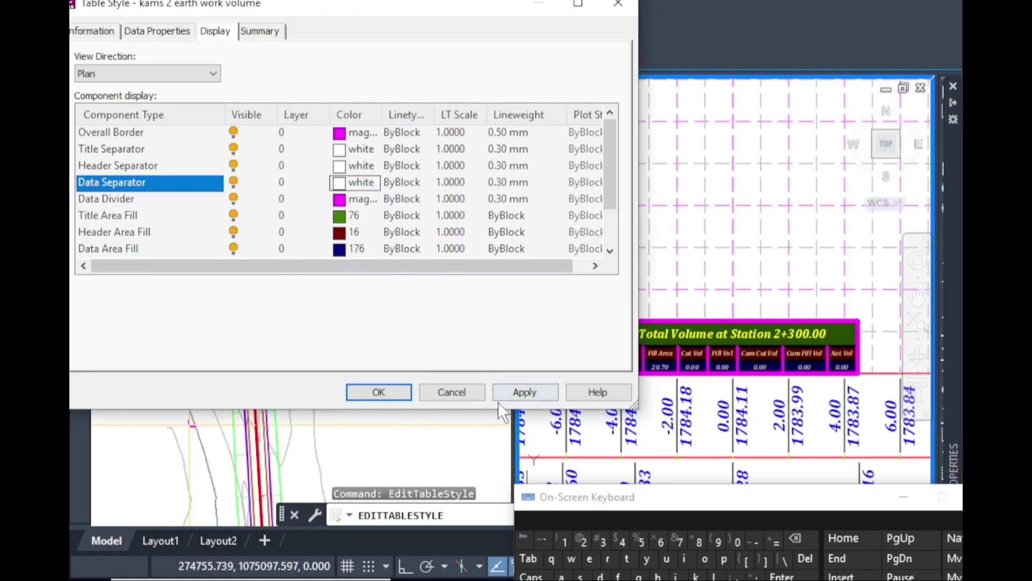
left_click(519, 390)
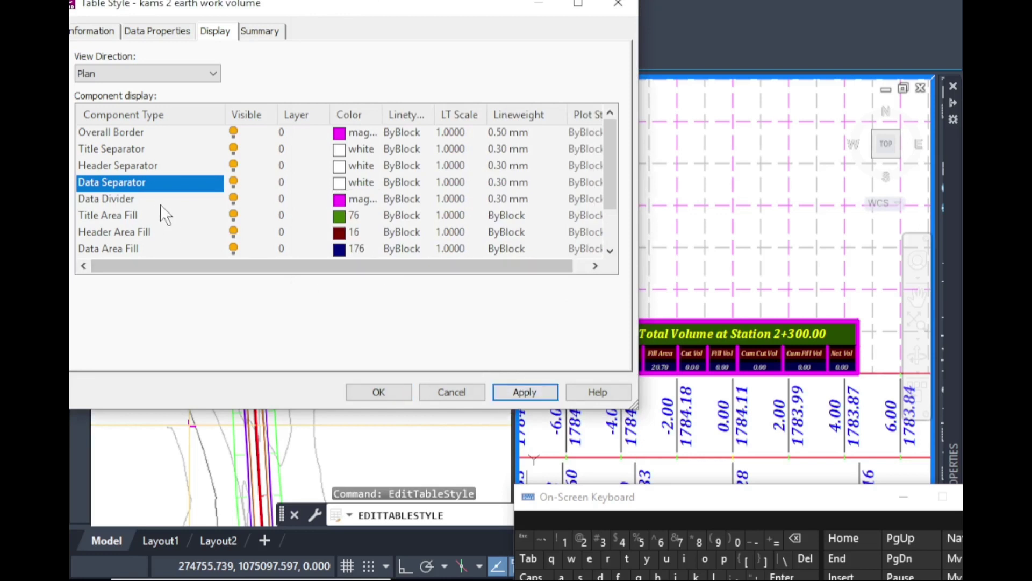
Change the Data Divider color of the table style to white and apply it.
left_click(128, 197)
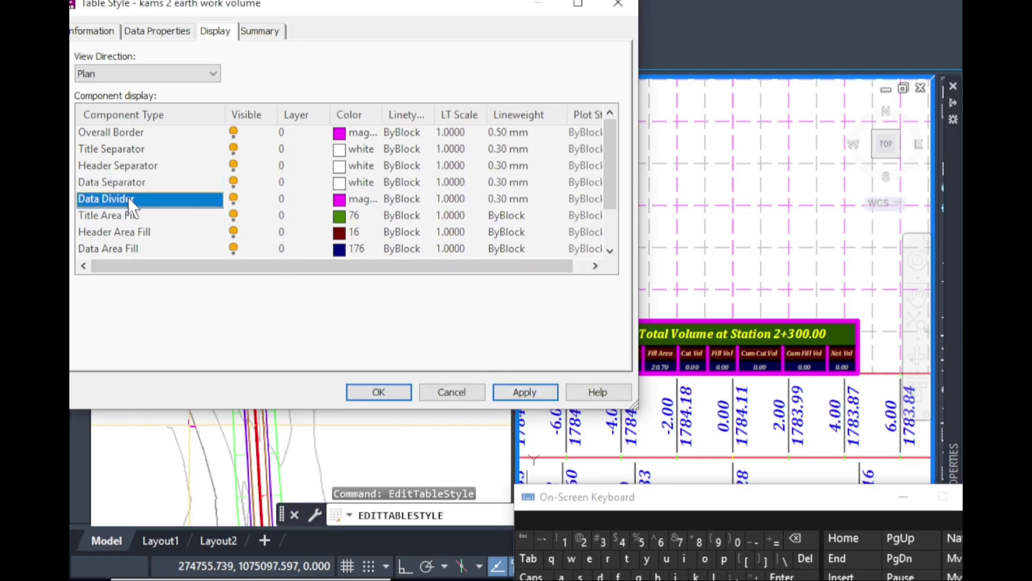
left_click(343, 200)
left_click(420, 171)
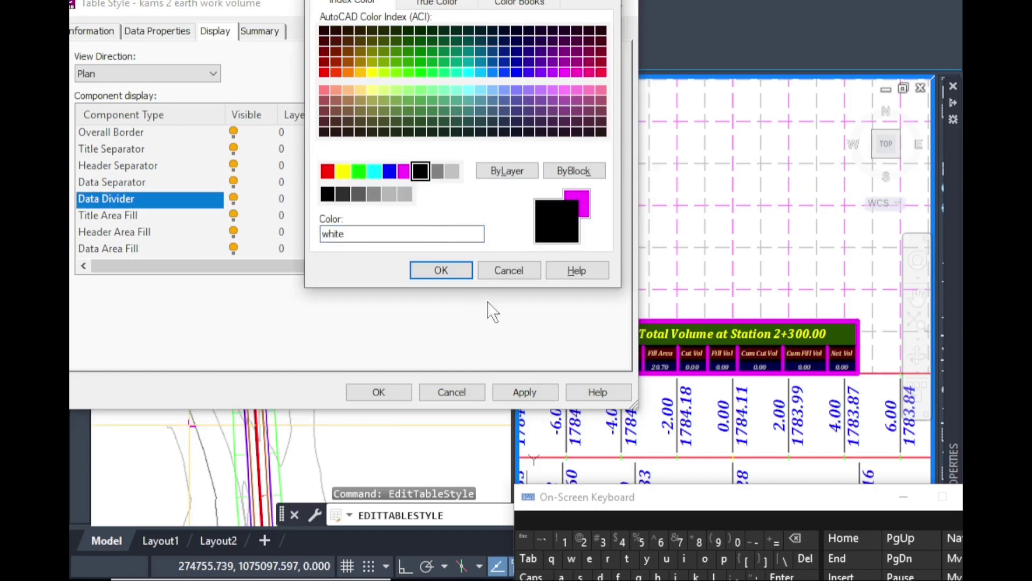
left_click(460, 269)
left_click(530, 388)
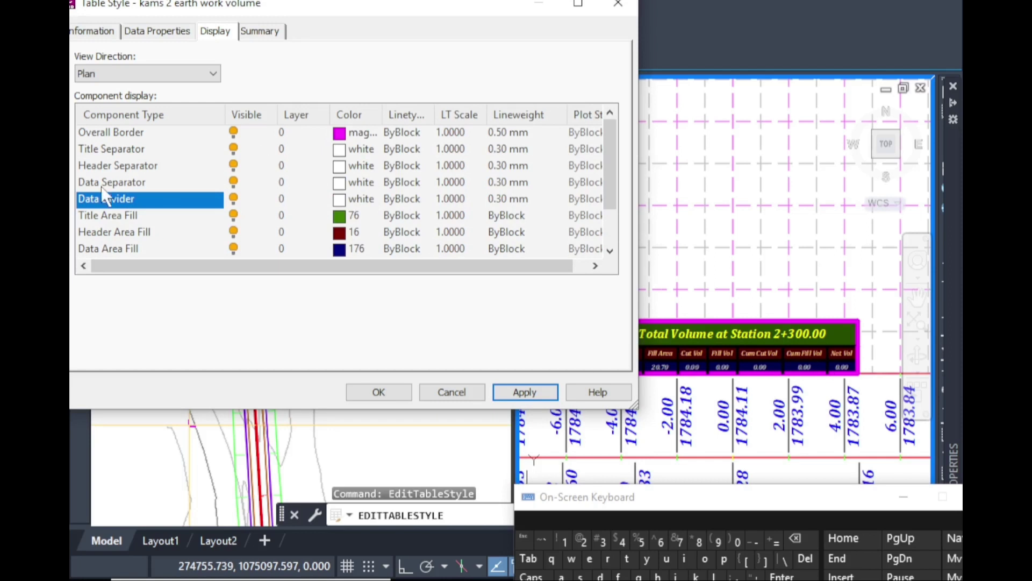
Turn off visibility of the Title Area Fill, Header Area Fill and Data Area Fill components and apply the changes.
left_click(119, 215)
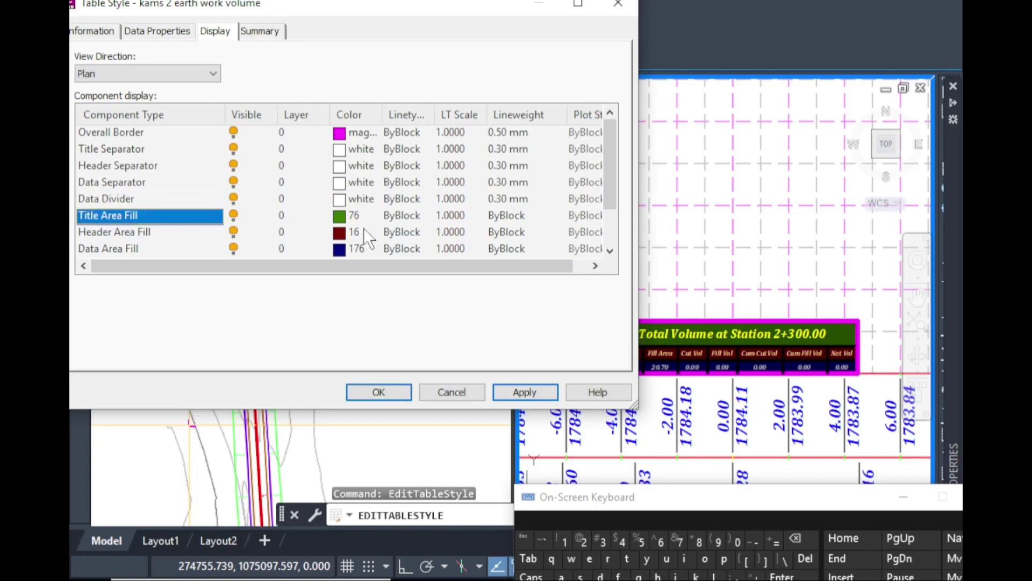
left_click(233, 214)
left_click(525, 391)
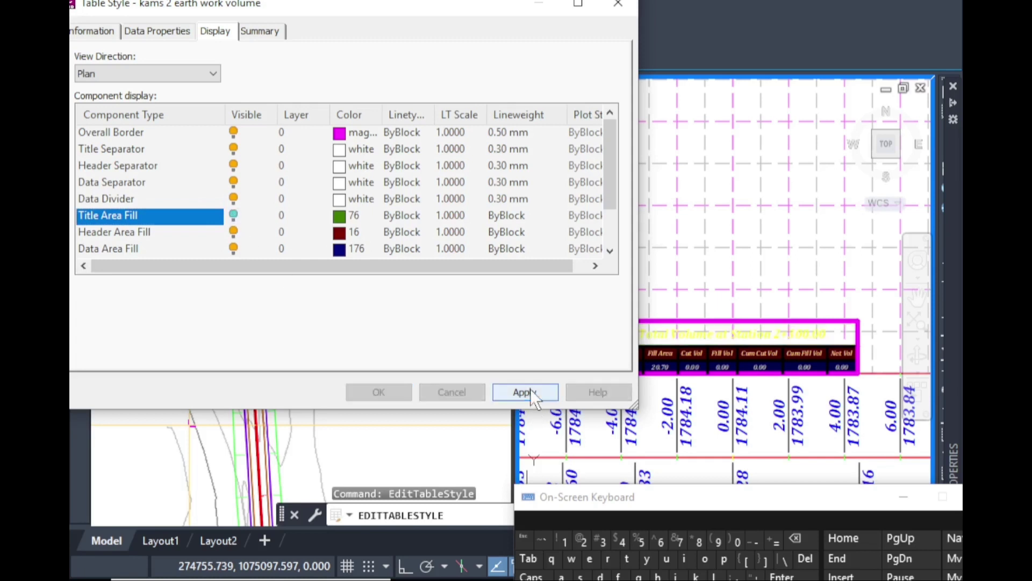
left_click(133, 230)
left_click(234, 232)
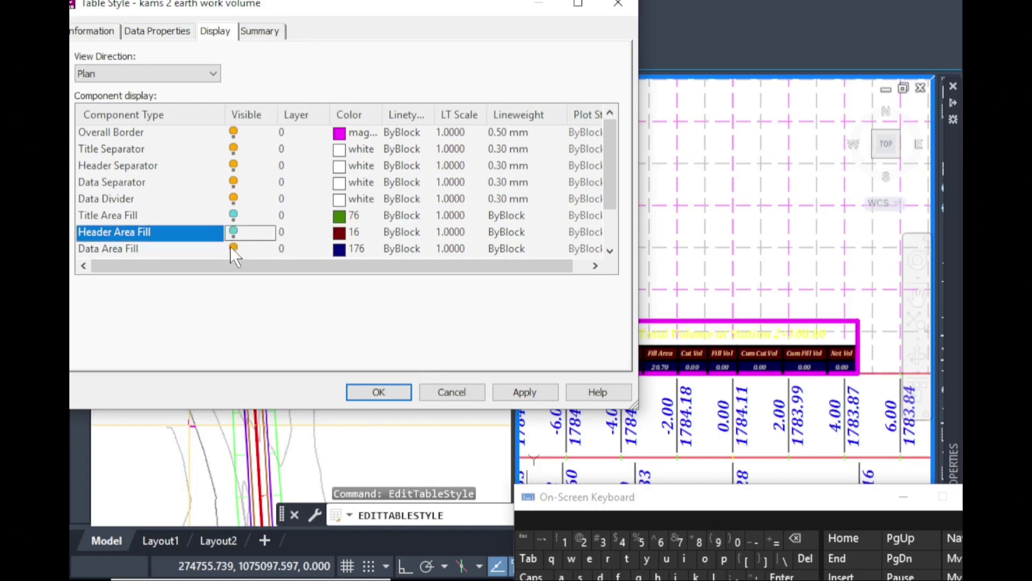
scroll(209, 248, "down", 1)
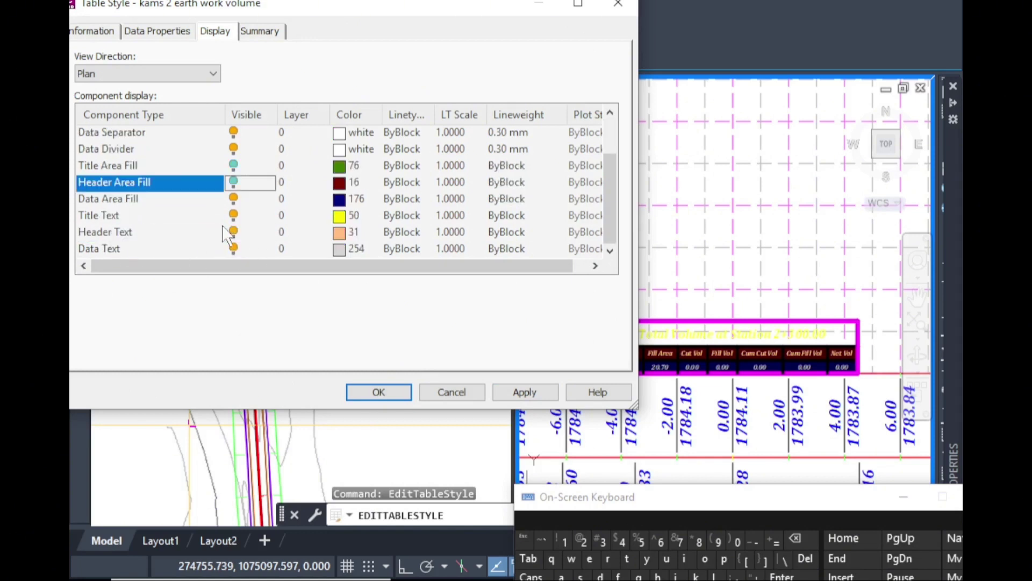
left_click(233, 198)
left_click(524, 392)
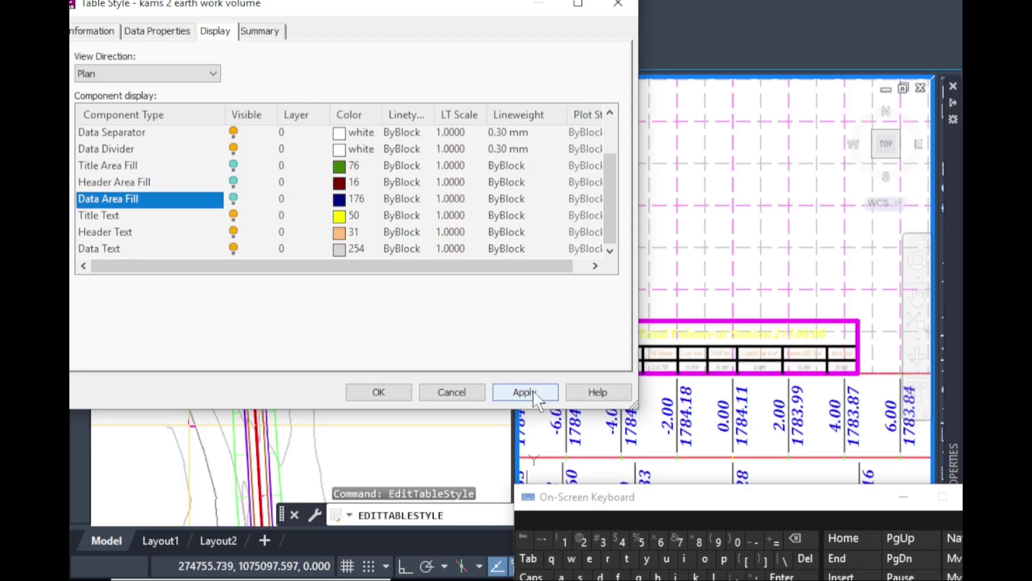
Set the Title Text color of the table style to blue and apply it.
left_click(100, 217)
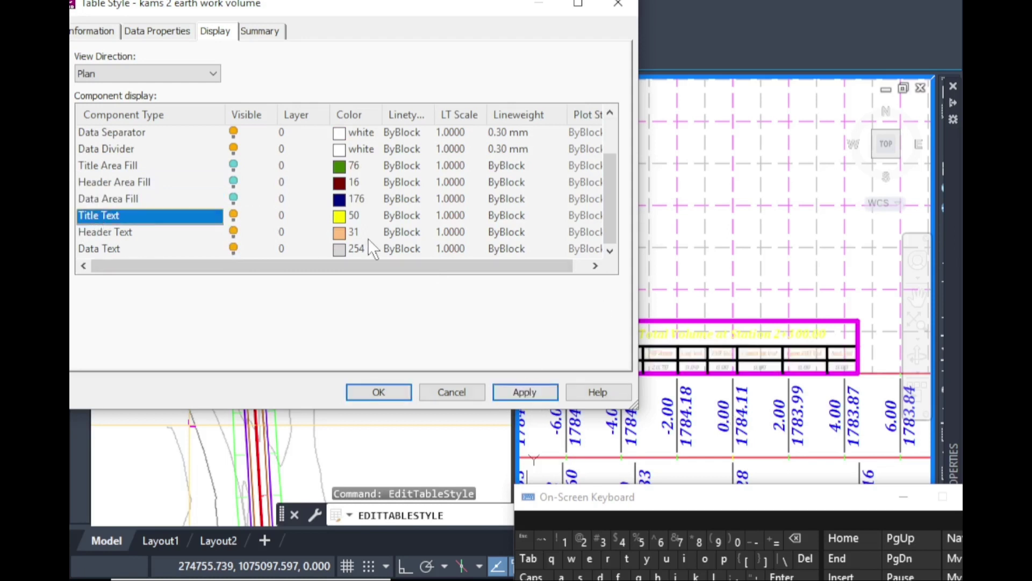
left_click(340, 216)
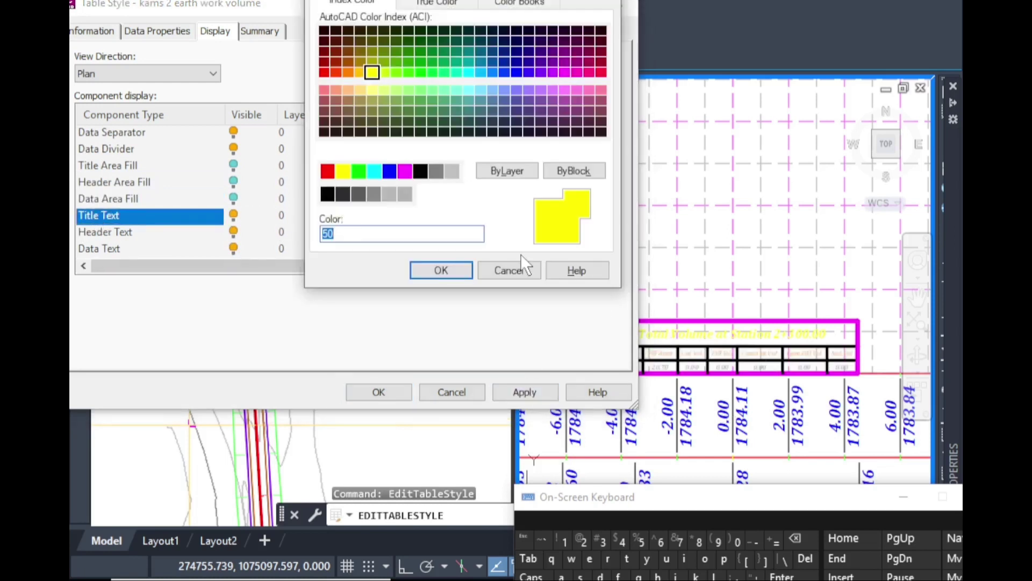
left_click(389, 171)
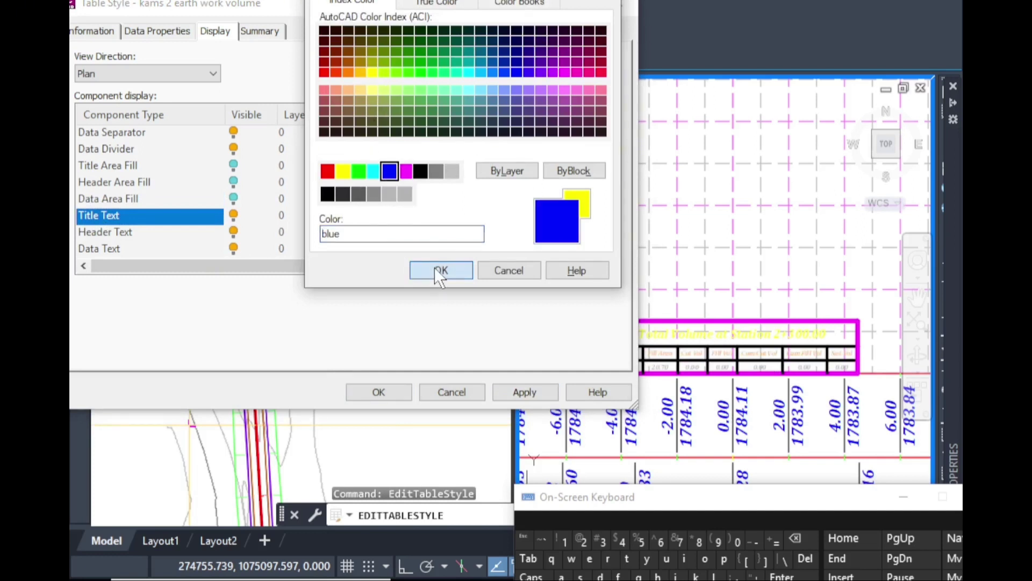
left_click(434, 267)
left_click(523, 397)
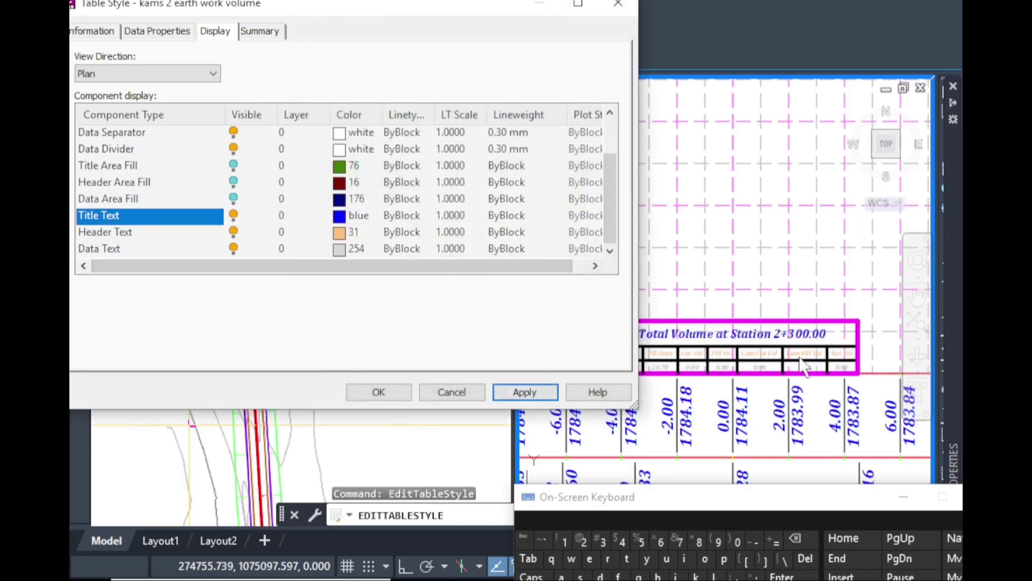
Set the Header Text color of the table style to red and apply it.
left_click(144, 235)
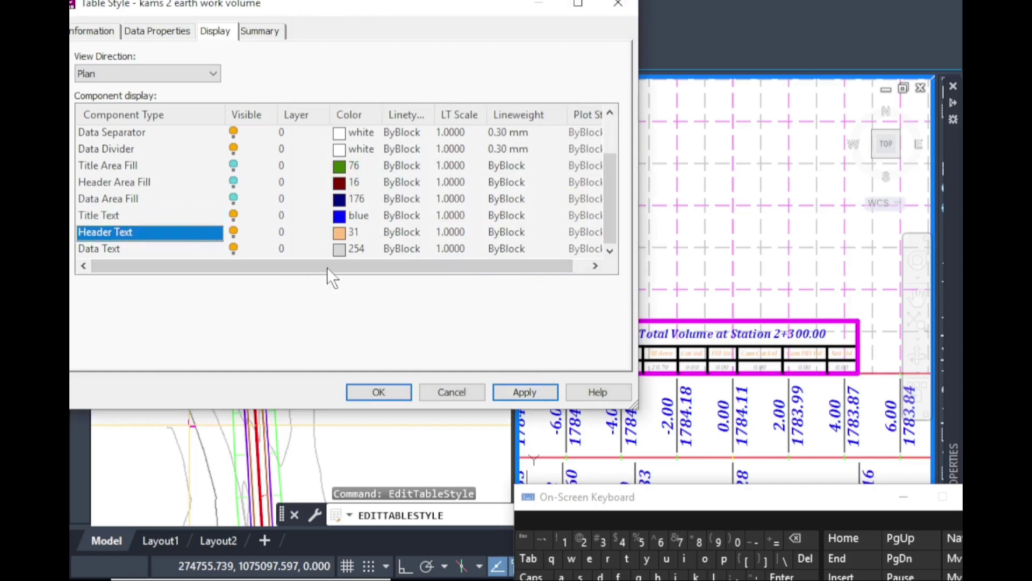
left_click(341, 232)
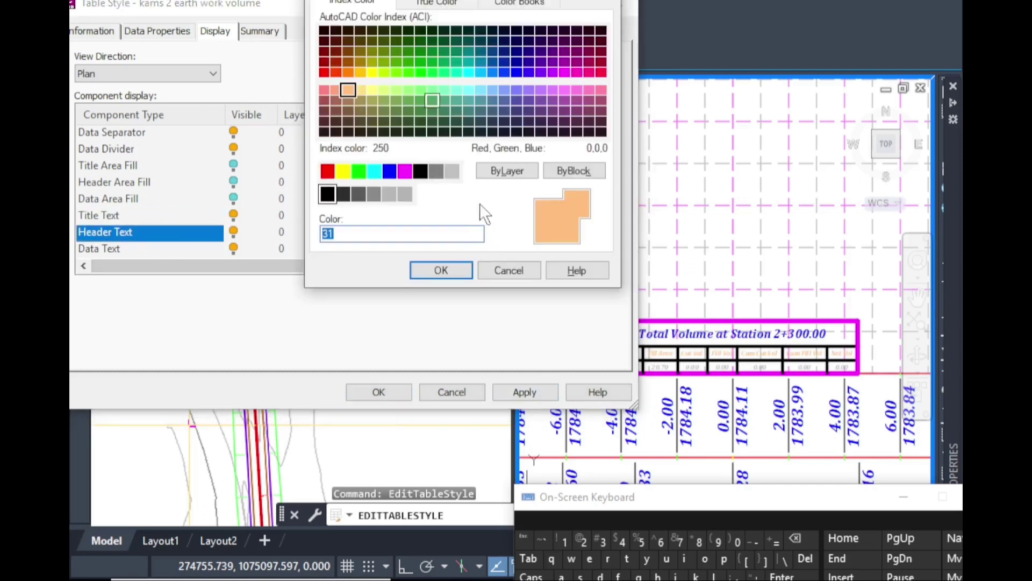
left_click(328, 171)
left_click(439, 269)
left_click(539, 388)
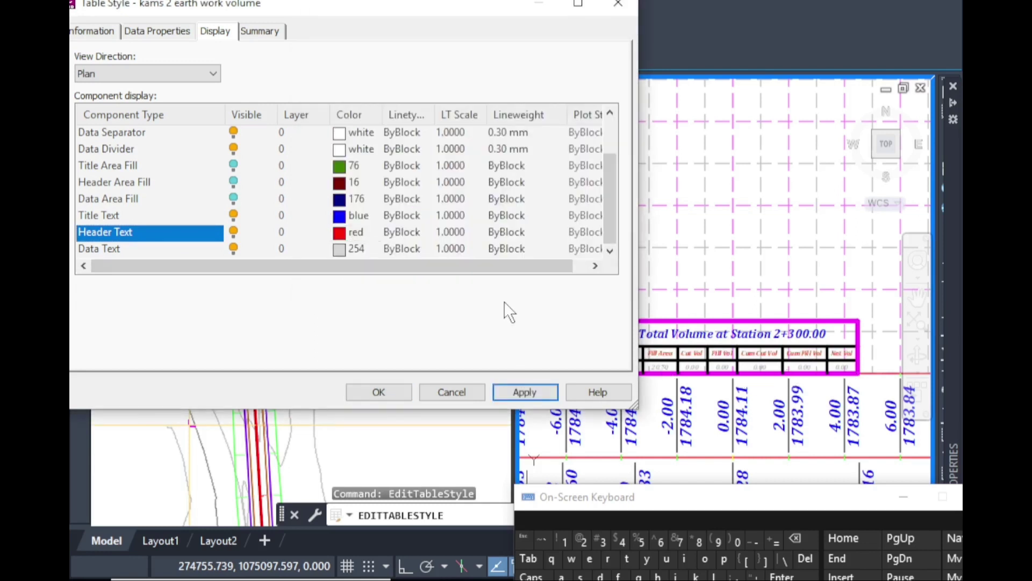
Set the Data Text color of the table style to index color 241 and apply it.
left_click(338, 249)
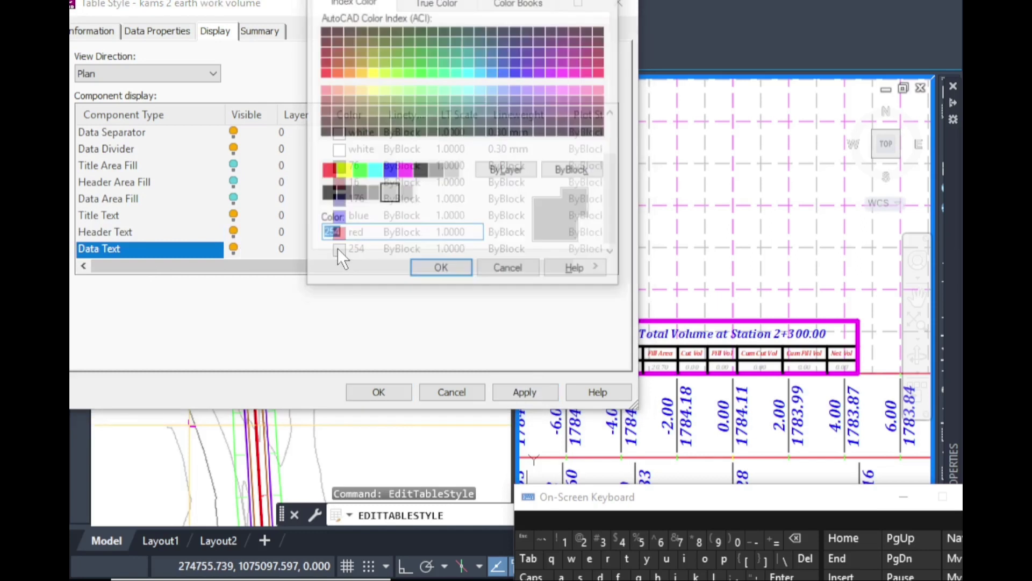
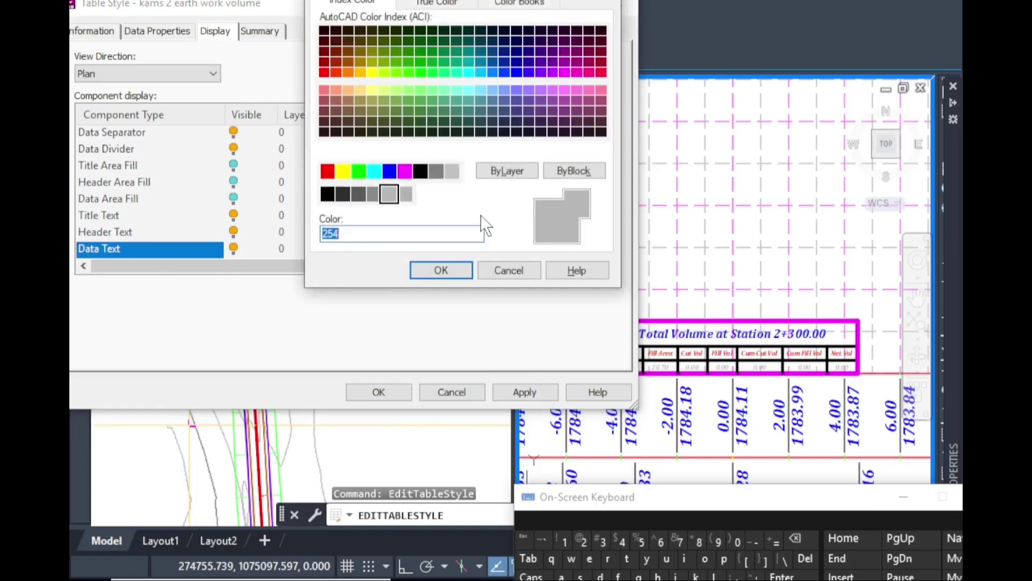
left_click(600, 91)
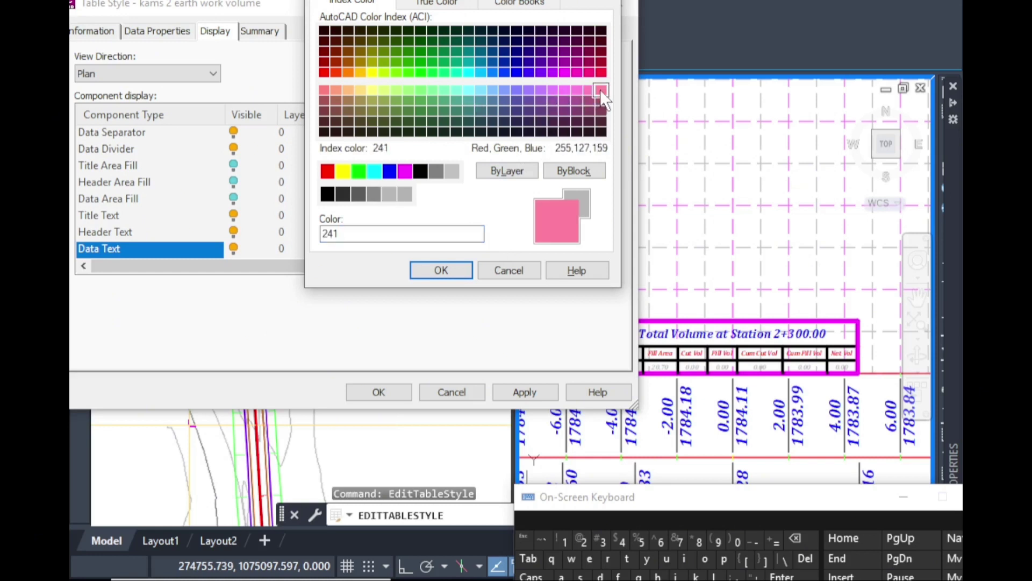
left_click(441, 270)
left_click(524, 392)
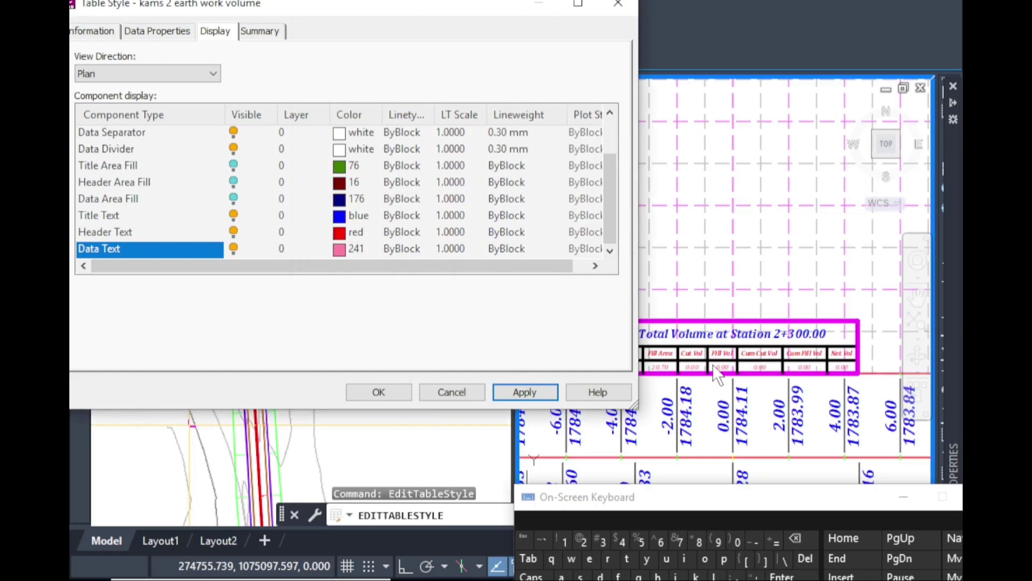
Change the Data Text color of the table style to green and apply it.
left_click(340, 249)
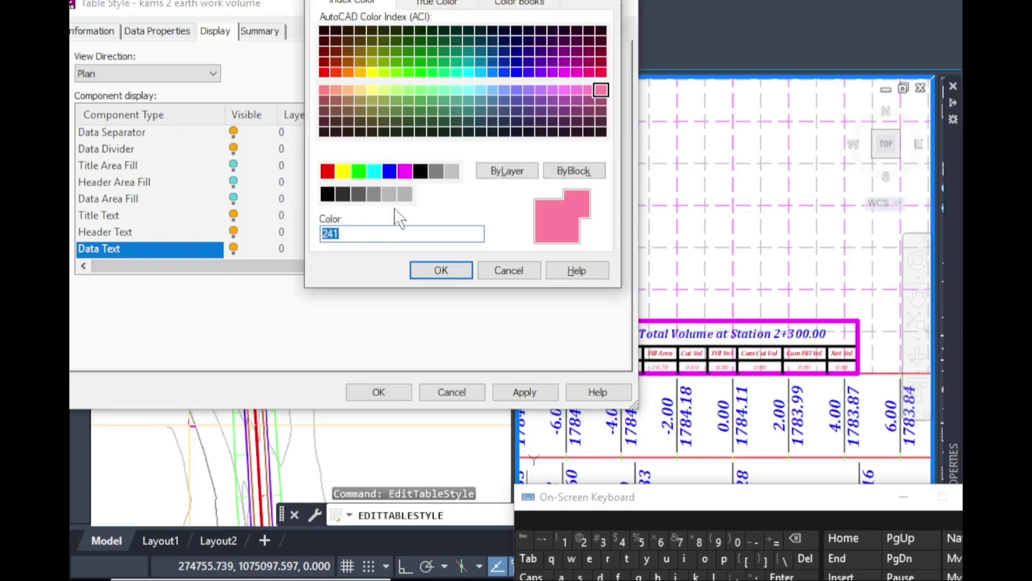
left_click(358, 171)
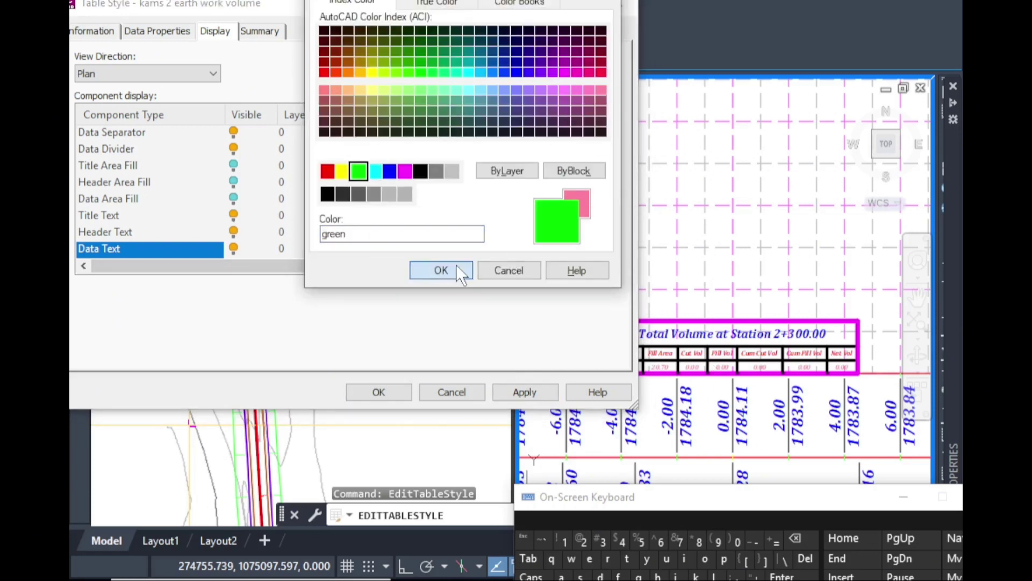
left_click(456, 269)
left_click(519, 388)
Change the Data Text color of the table style to index color 242 and apply it.
left_click(337, 247)
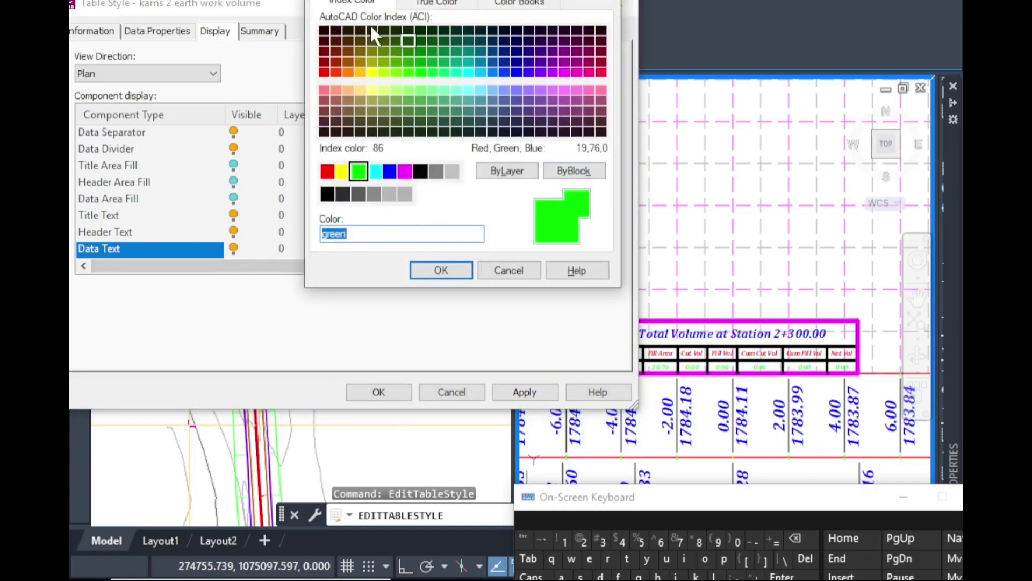
left_click(601, 62)
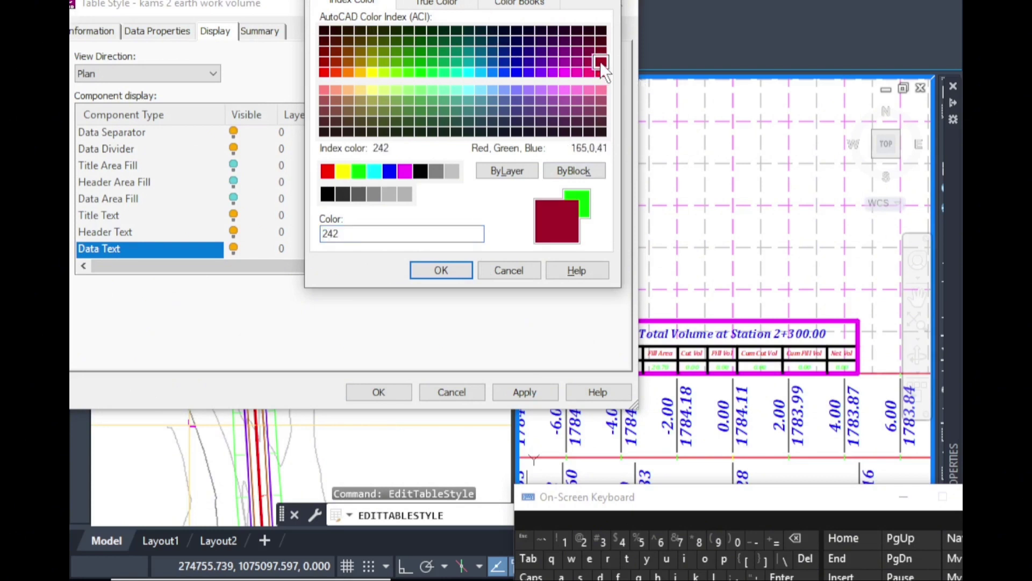
left_click(442, 269)
left_click(525, 392)
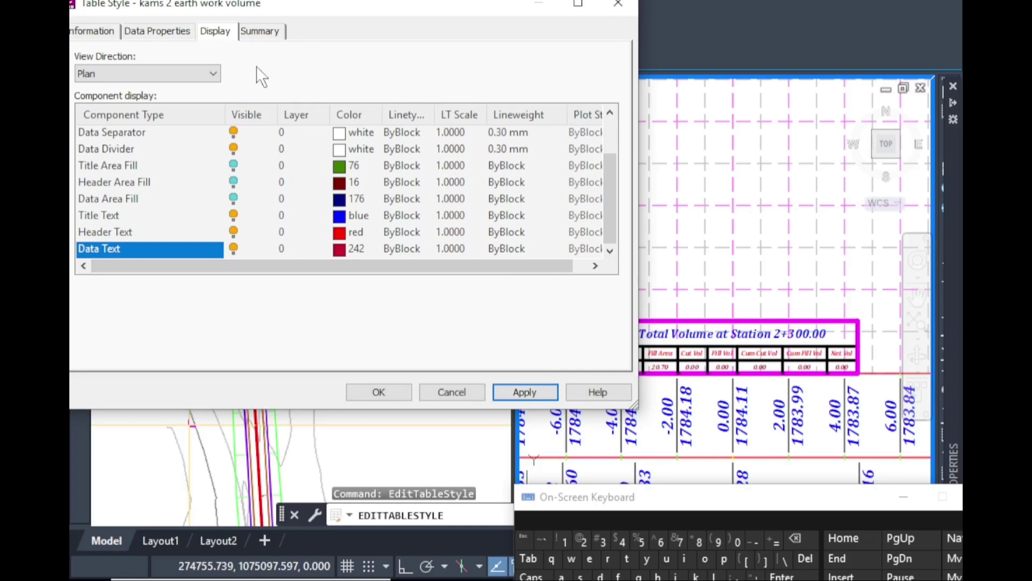
Change the Title Separator color of the table style to magenta and apply it.
scroll(134, 131, "up", 1)
left_click(137, 132)
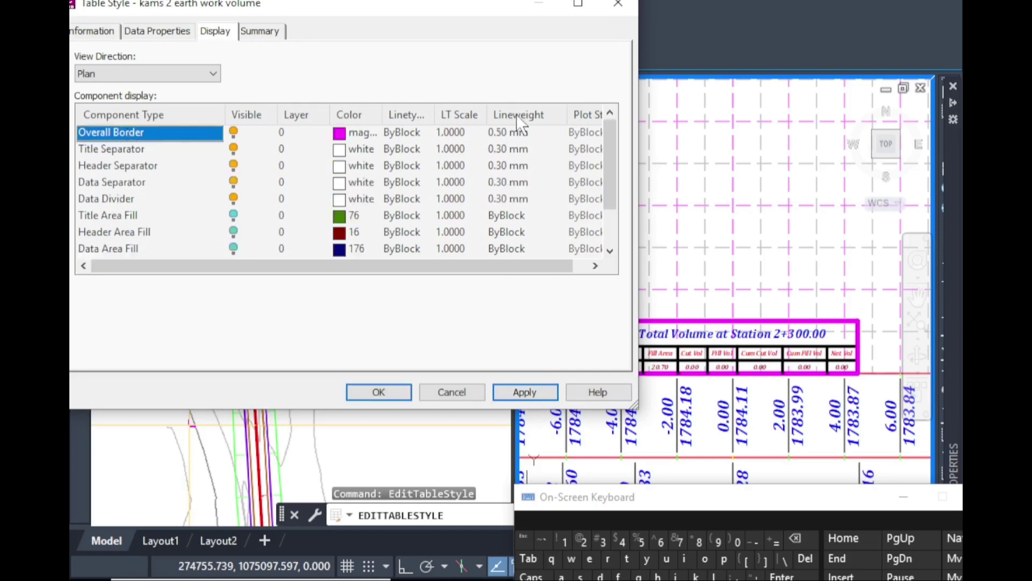
left_click(142, 148)
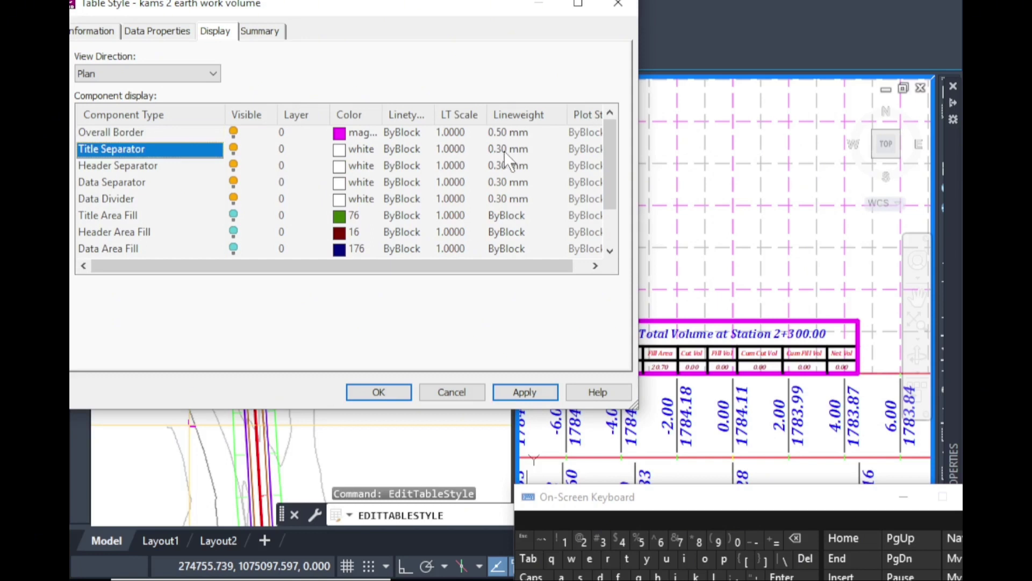
left_click(338, 144)
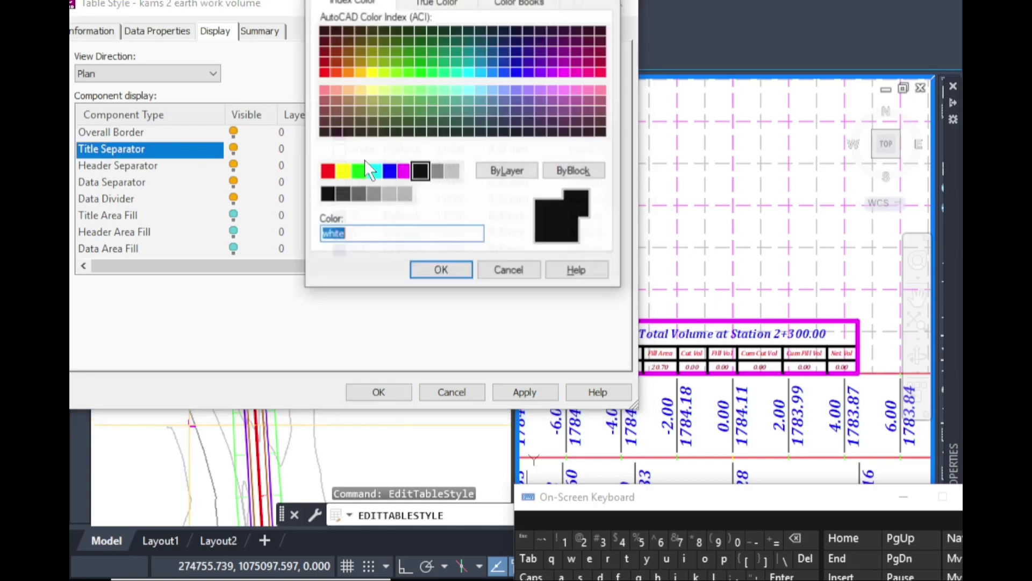
left_click(443, 271)
left_click(525, 390)
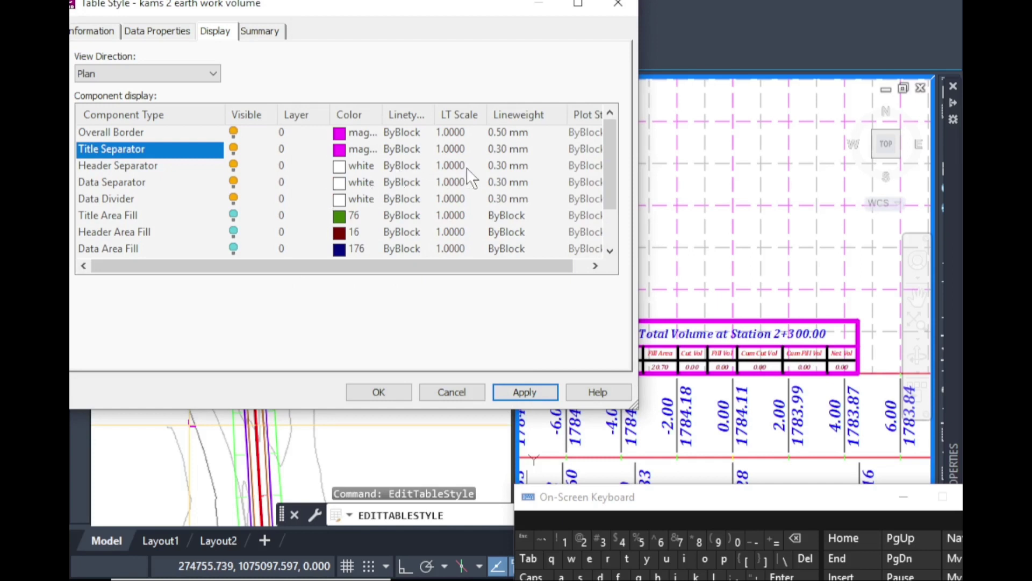
Set the lineweight of the Header Separator, Data Separator and Data Divider to 0.20 mm, then apply and accept the table style.
left_click(153, 165)
key("shift")
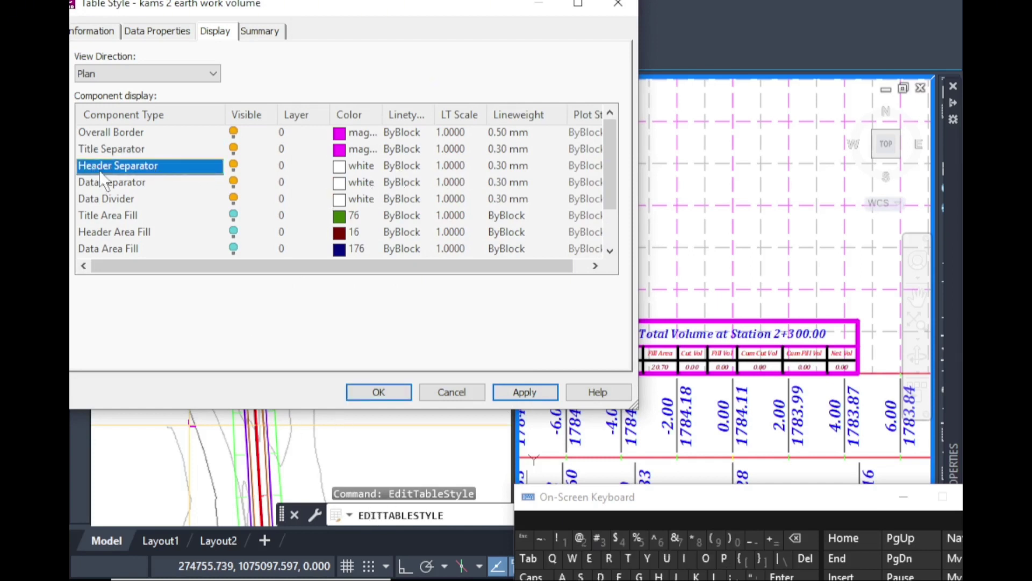
left_click(125, 199, "shift")
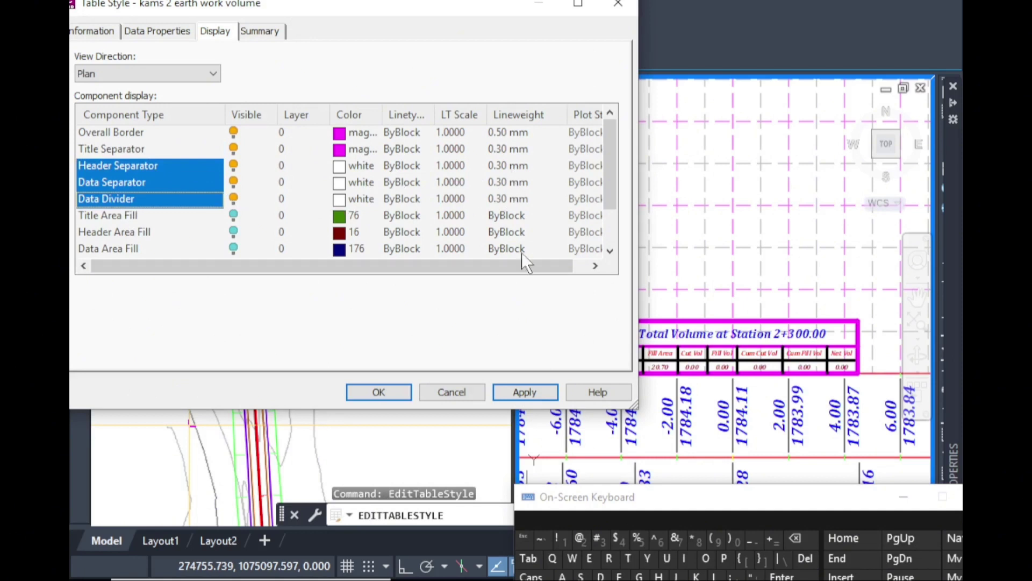
left_click(507, 174, "shift")
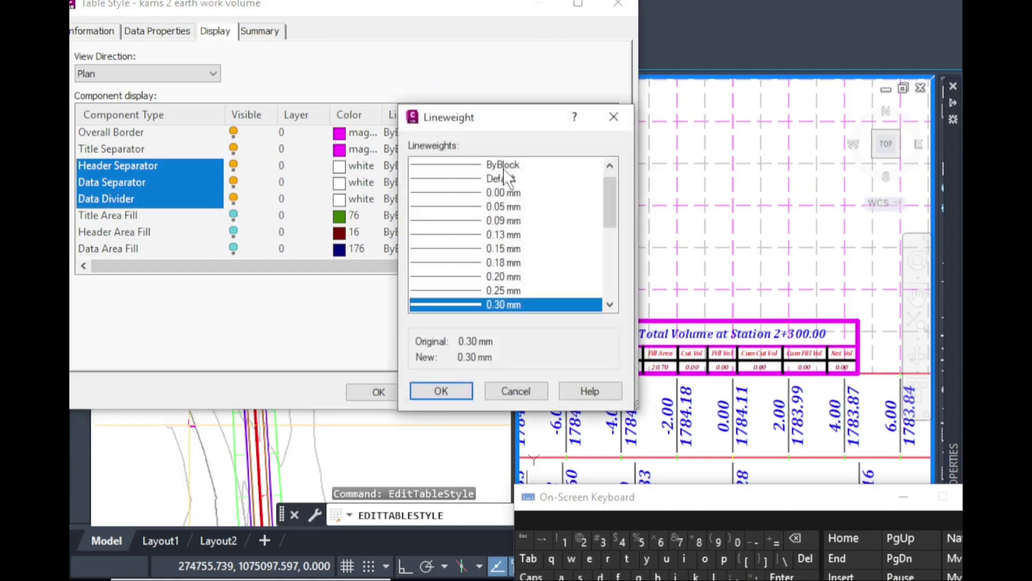
left_click(494, 276)
left_click(459, 390)
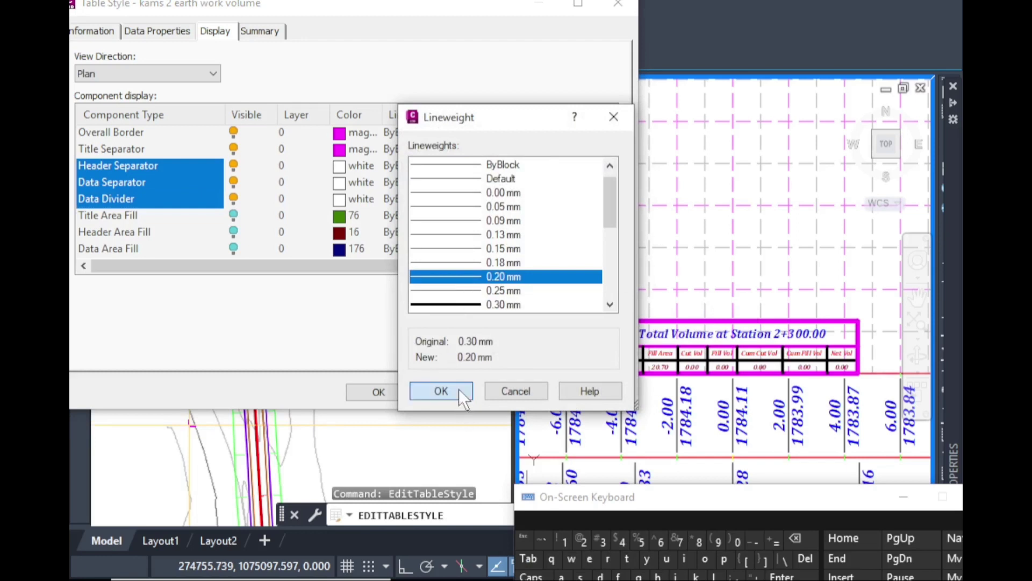
left_click(545, 395)
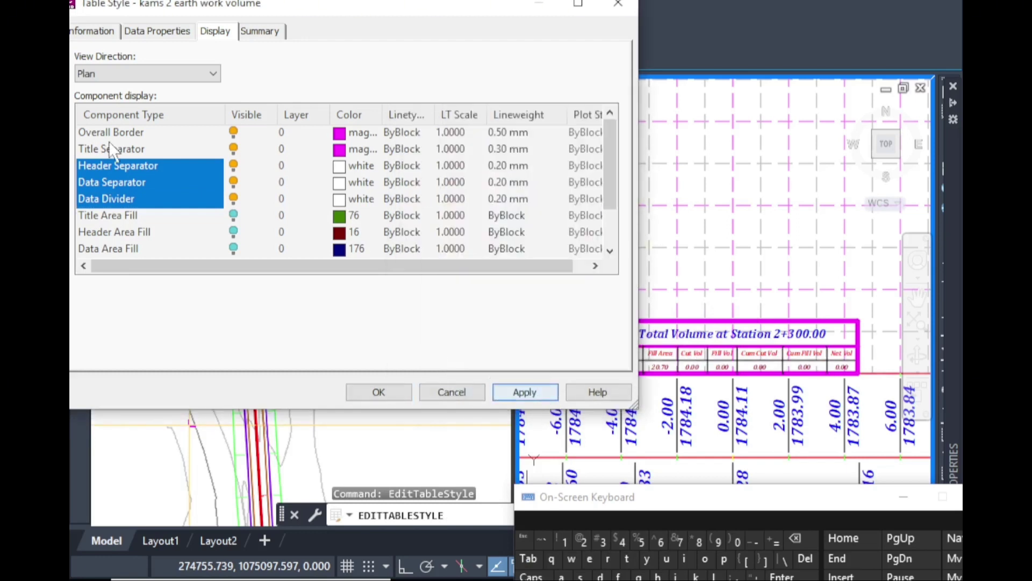
left_click(392, 393)
Examine the restyled total volume table up close and its placement within the 2+300 section view.
scroll(689, 329, "up", 2)
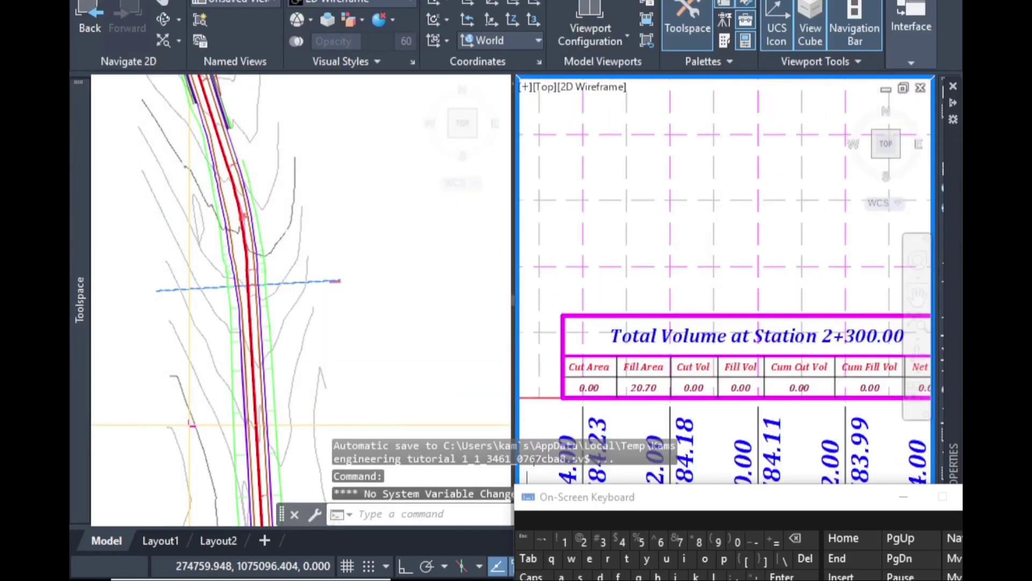
scroll(801, 363, "up", 2)
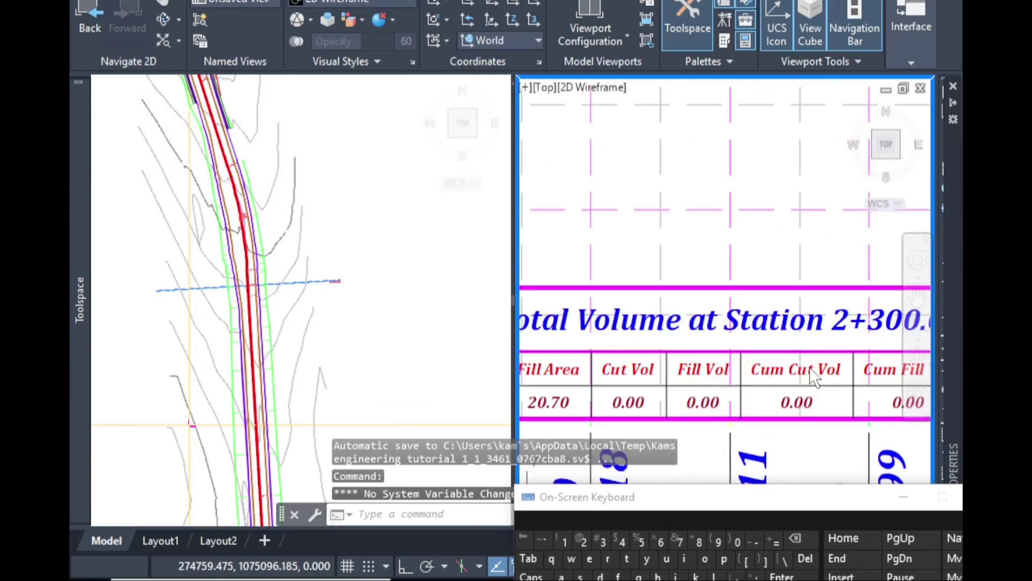
scroll(814, 376, "down", 4)
scroll(721, 329, "up", 4)
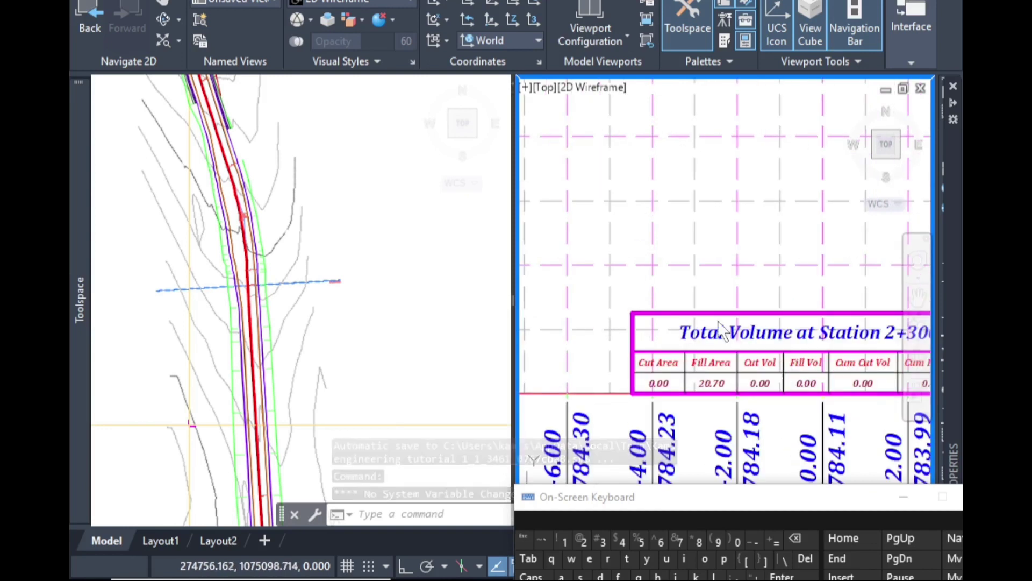
scroll(624, 295, "down", 1)
scroll(732, 359, "up", 3)
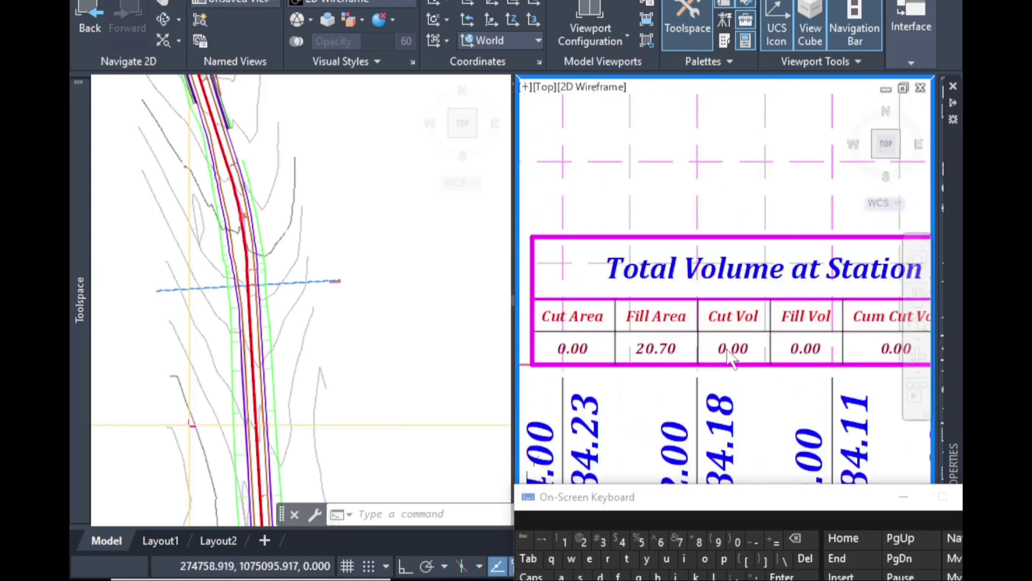
scroll(732, 359, "down", 5)
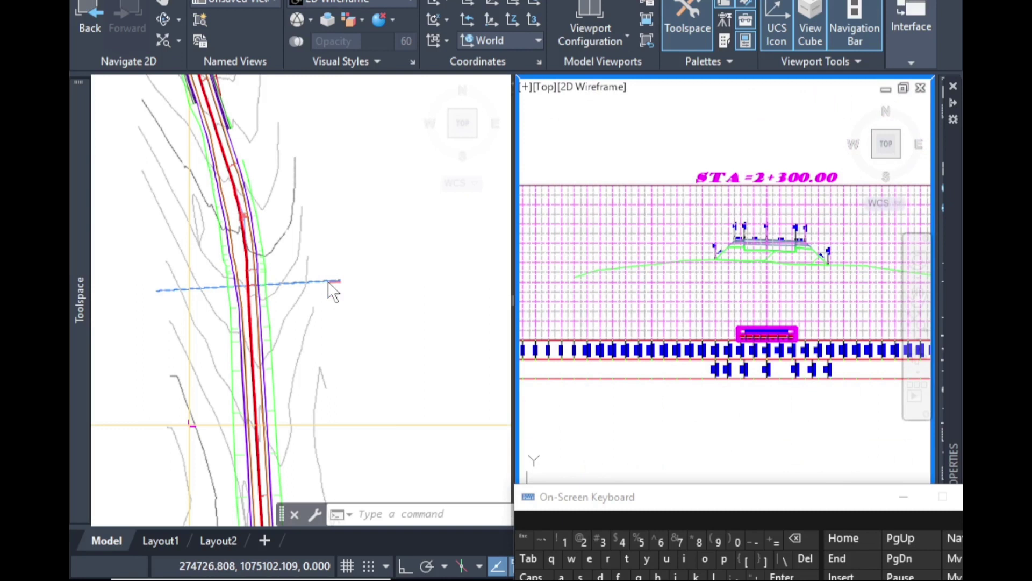
scroll(753, 336, "up", 5)
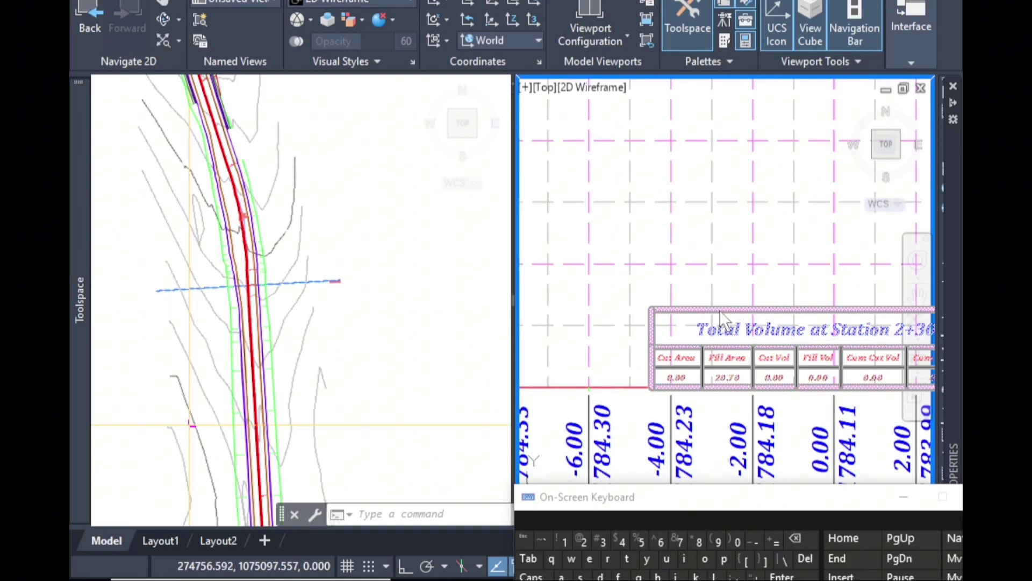
Open the properties of the 2+300 section view and set the volume table type to Total Volume.
left_click(672, 274)
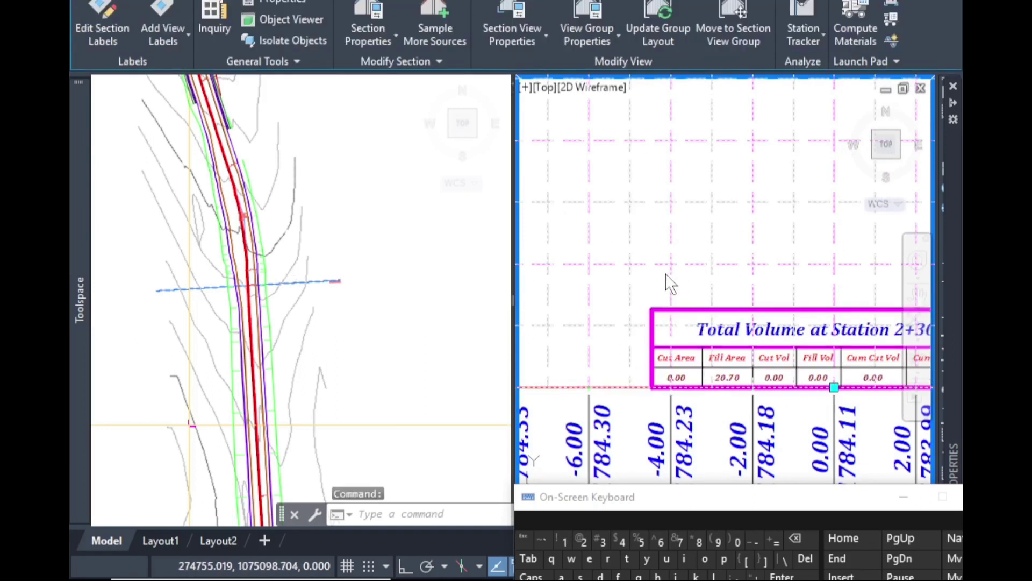
right_click(672, 268)
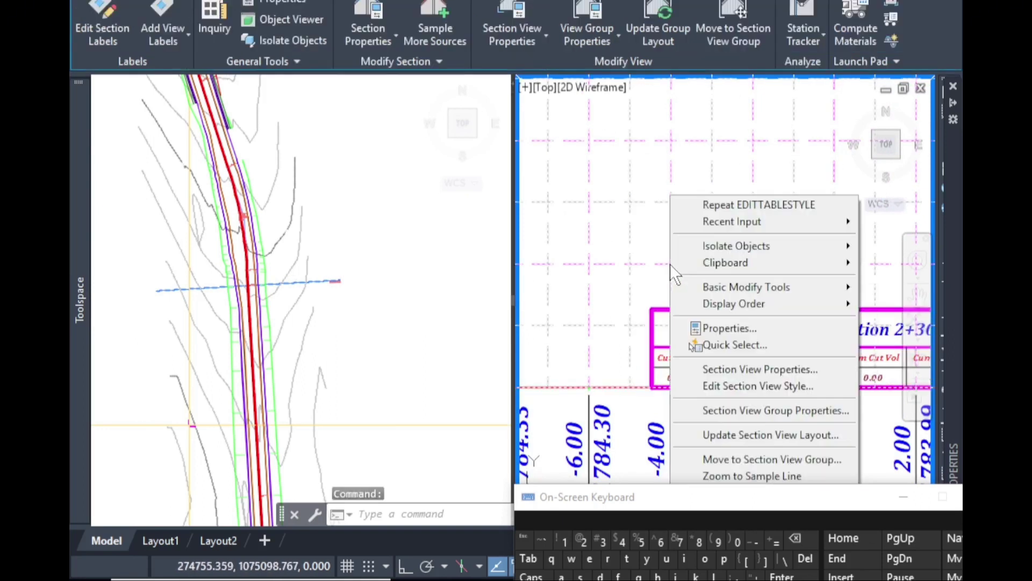
left_click(790, 373)
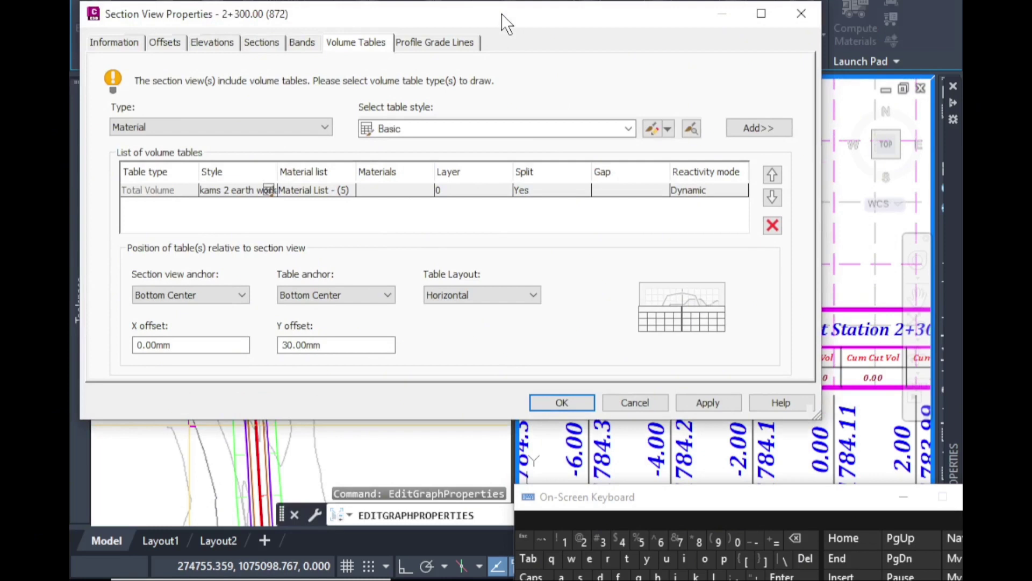
left_click(183, 128)
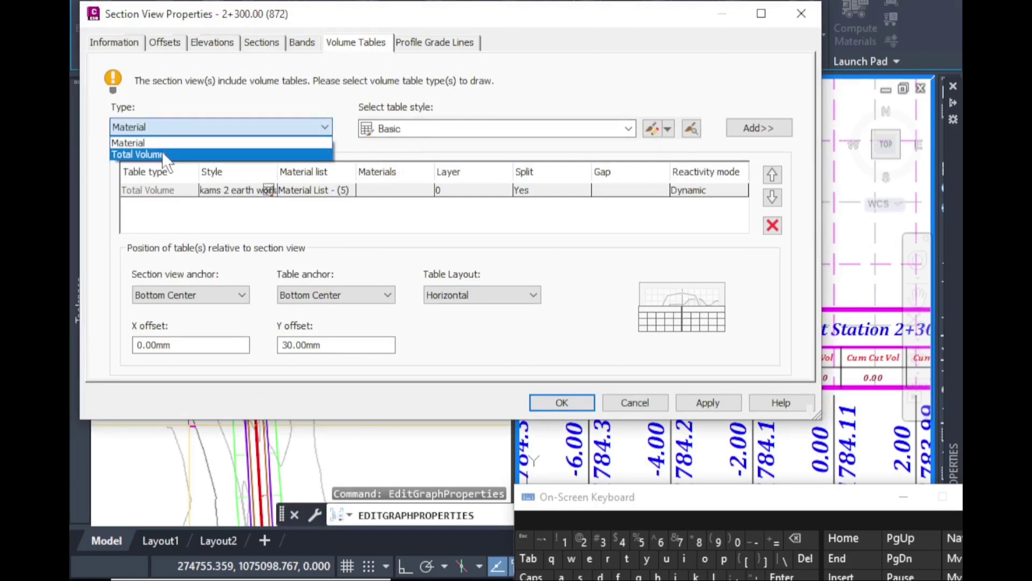
left_click(159, 153)
left_click(437, 129)
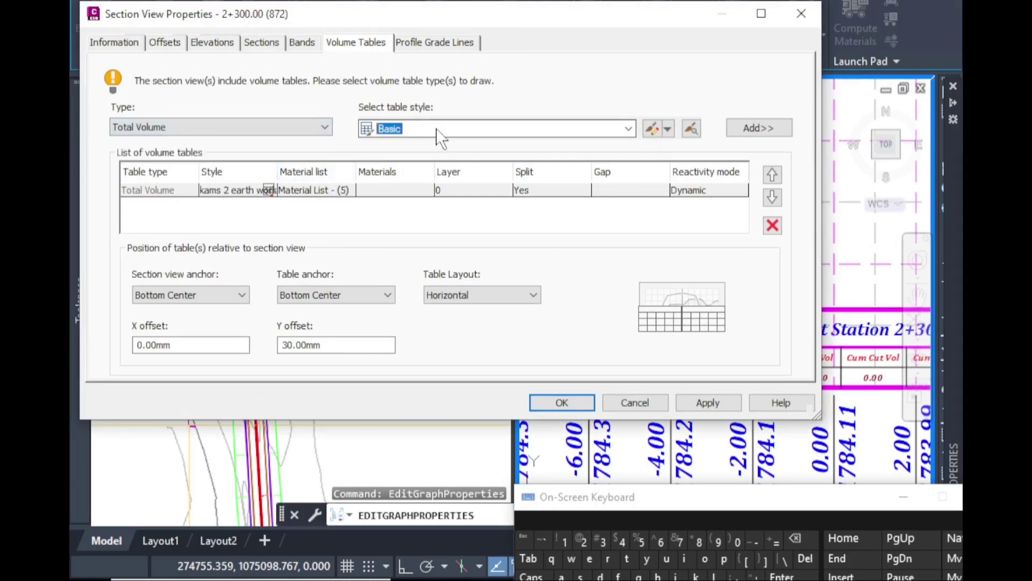
Open the data properties of the kams 2 earth work volume table style for the listed Total Volume table.
left_click(268, 189)
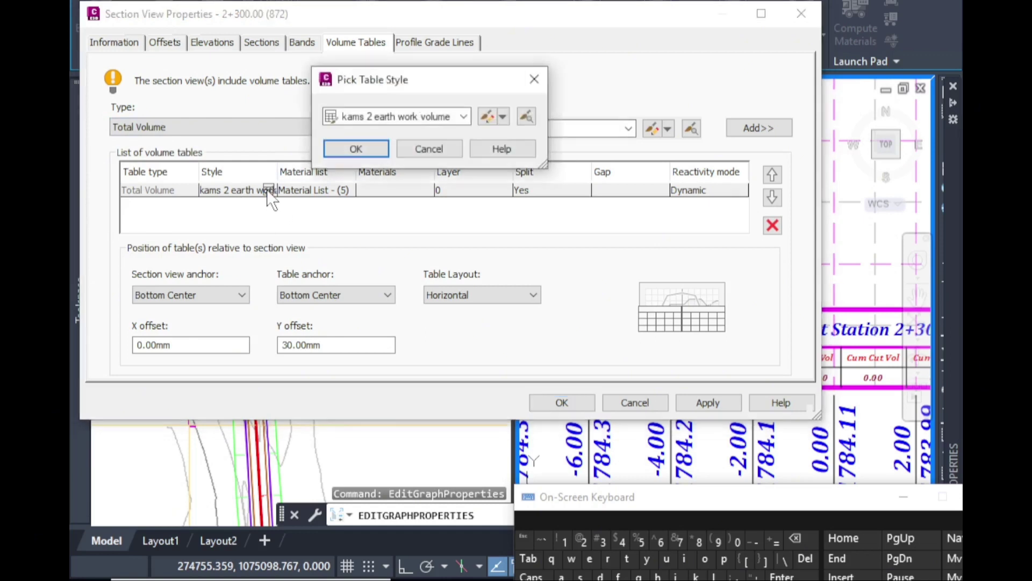
left_click(488, 117)
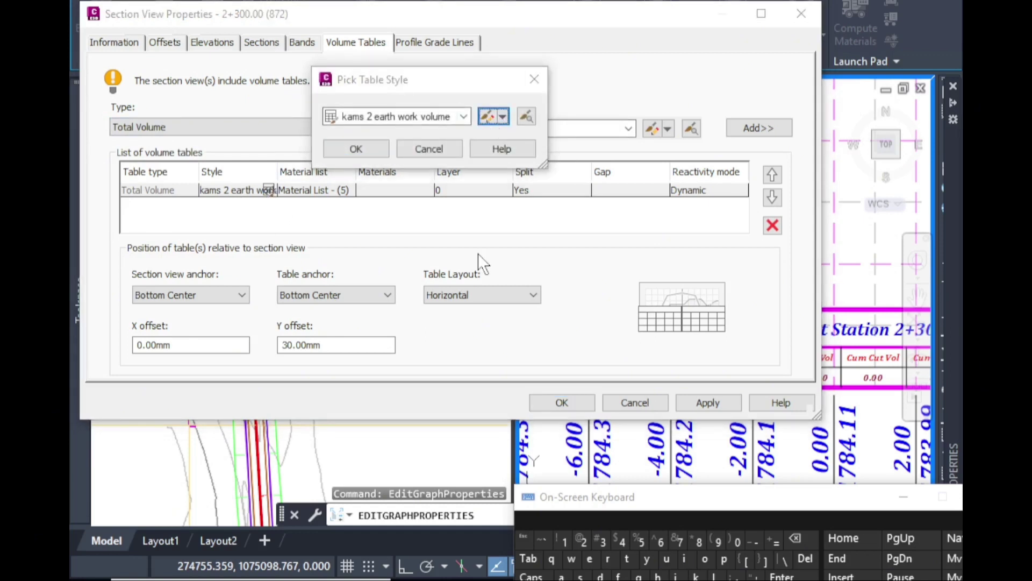
left_click(138, 33)
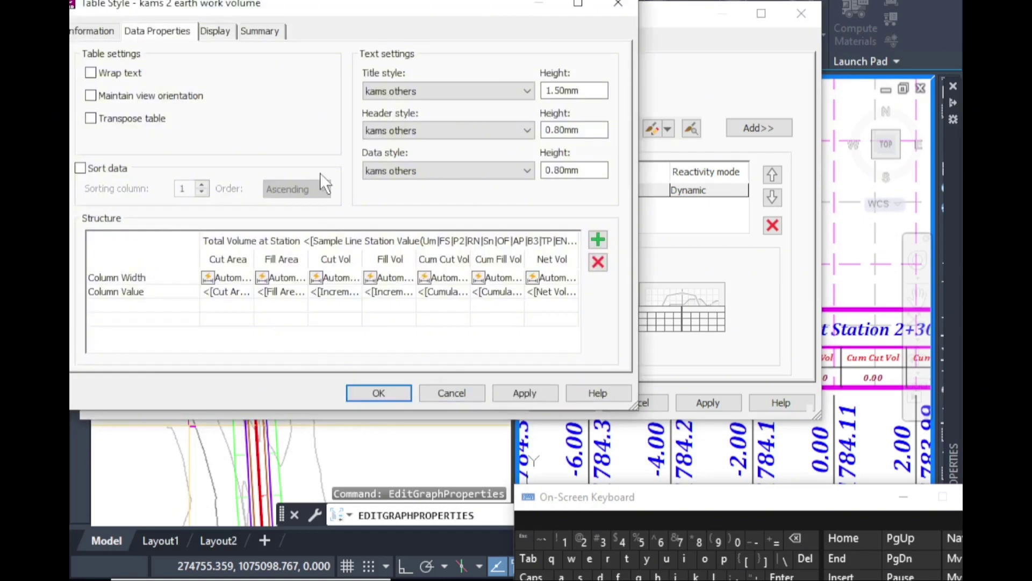
Add (m^3) on a second line of the Cut Area column header, copy that unit text and accept the header.
left_click(231, 259)
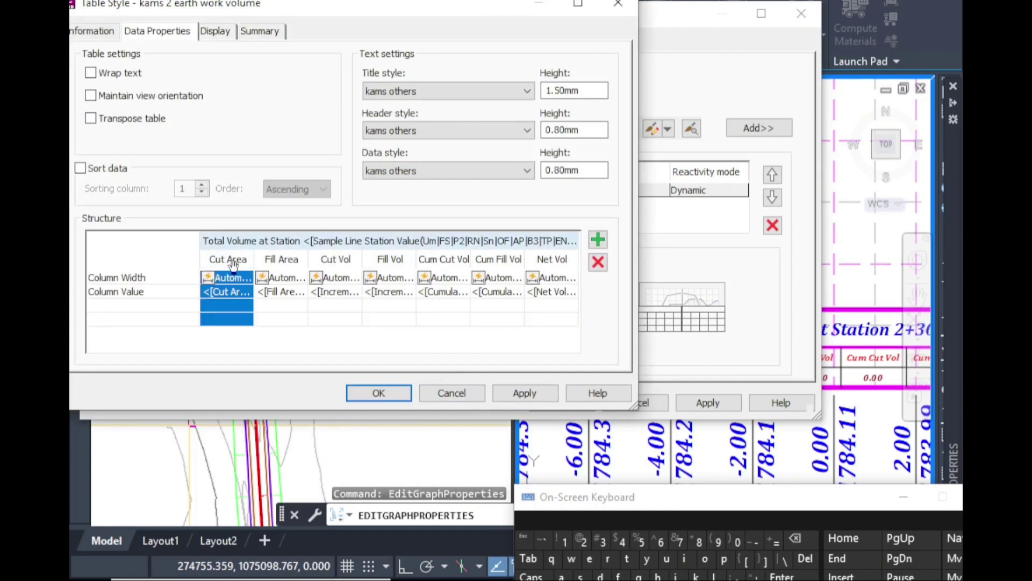
double_click(233, 263)
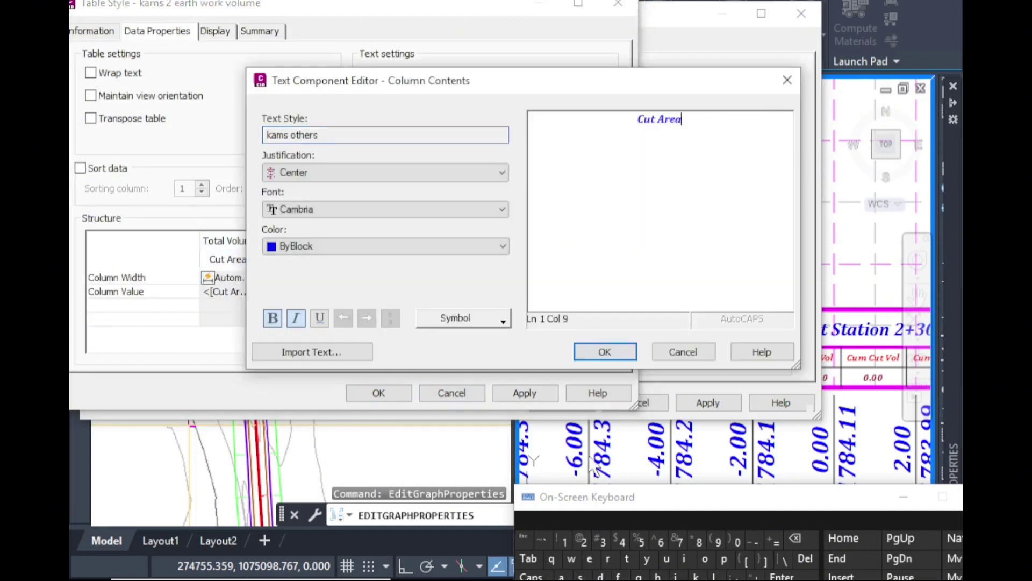
left_click(802, 576)
type("(m")
left_click(659, 540, "shift")
left_click(601, 541)
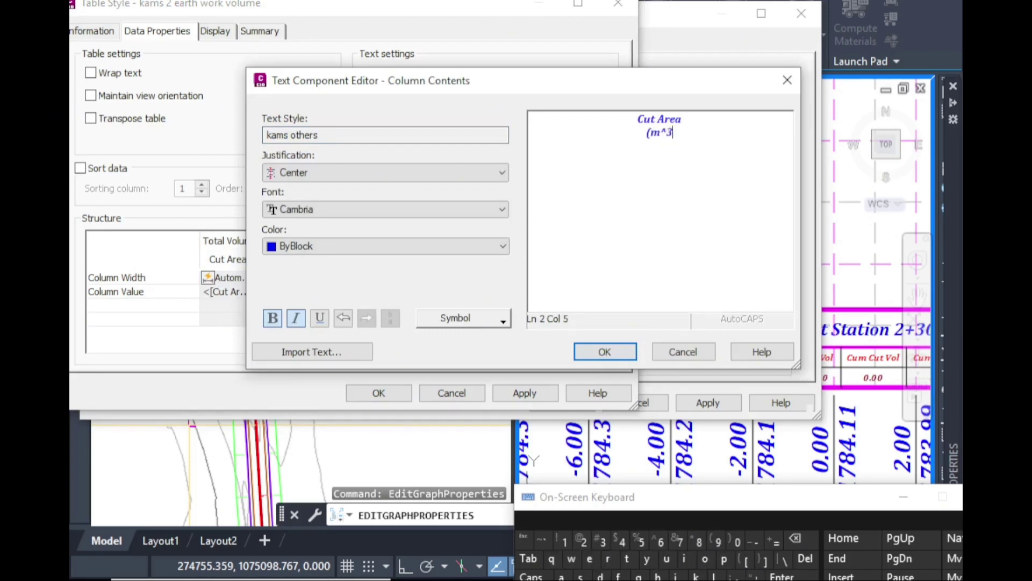
type(")")
left_click_drag(680, 132, 650, 141)
right_click(650, 132)
left_click(720, 207)
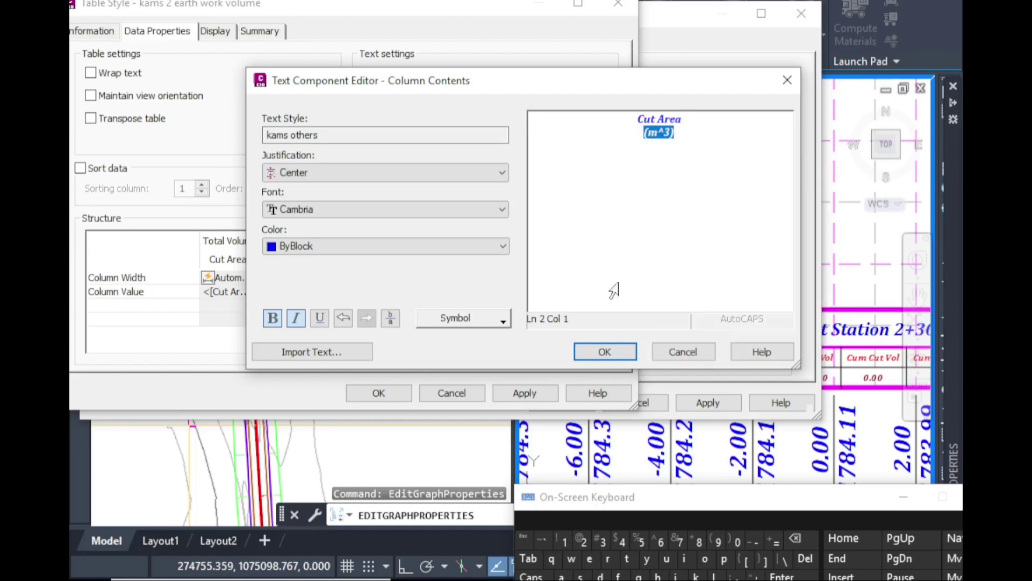
left_click(616, 357)
Paste the copied (m^3) unit on a second line of the Fill Area column header and accept it.
left_click(291, 259)
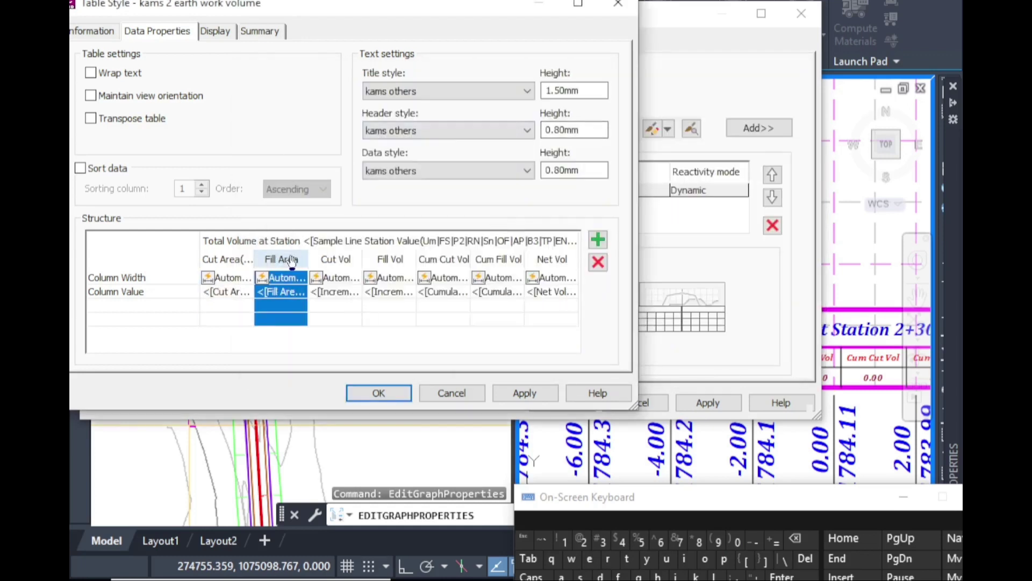
double_click(291, 259)
left_click(797, 577)
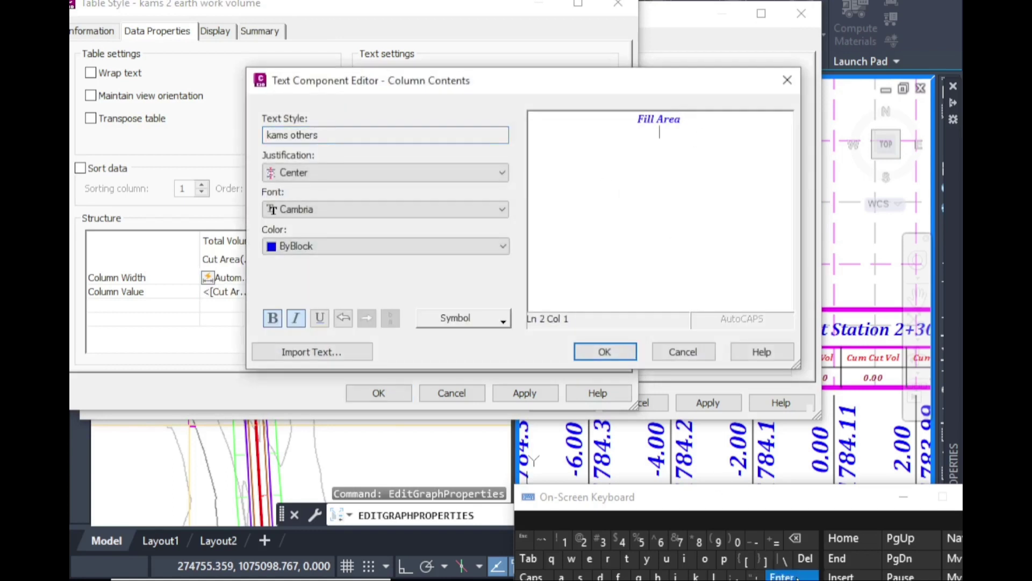
right_click(663, 135)
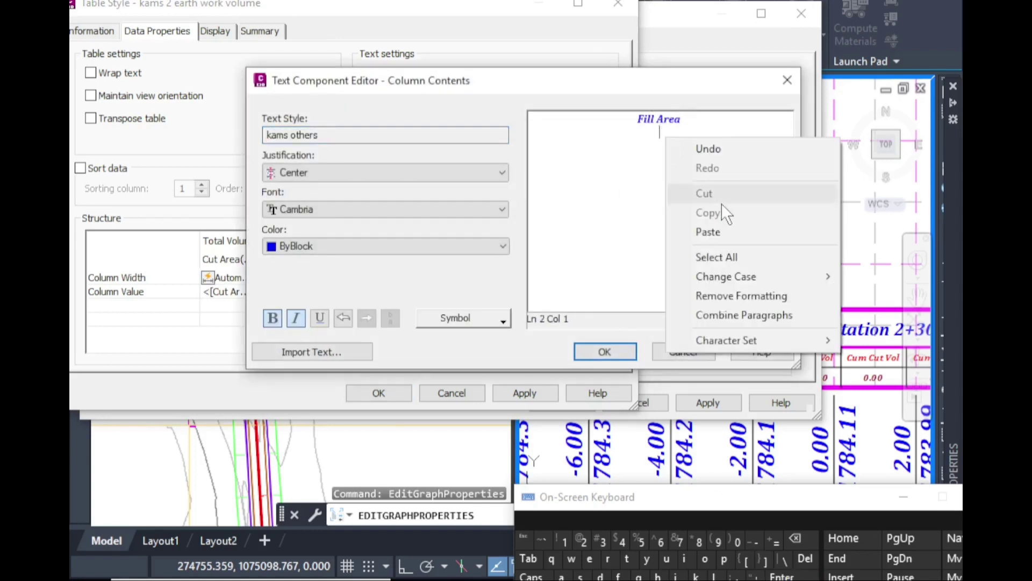
left_click(720, 228)
left_click(614, 357)
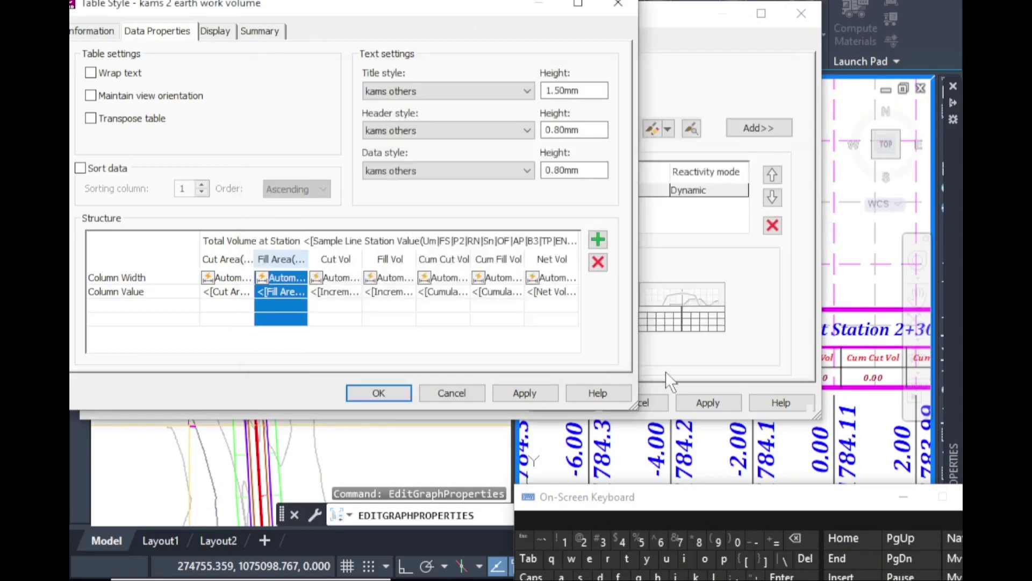
Paste the (m^3) unit on a second line of the Cut Vol column header and accept it.
left_click(347, 280)
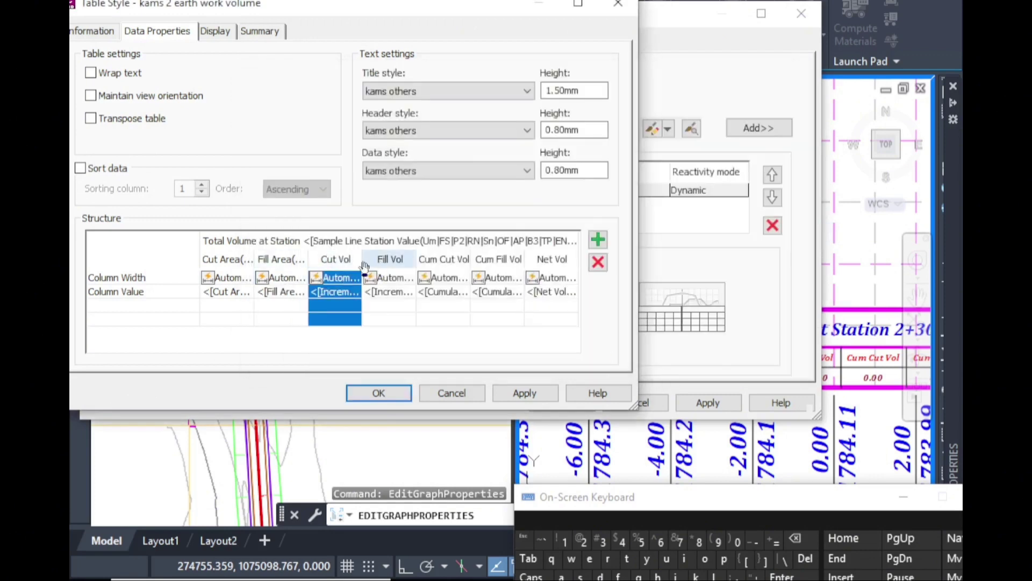
double_click(347, 261)
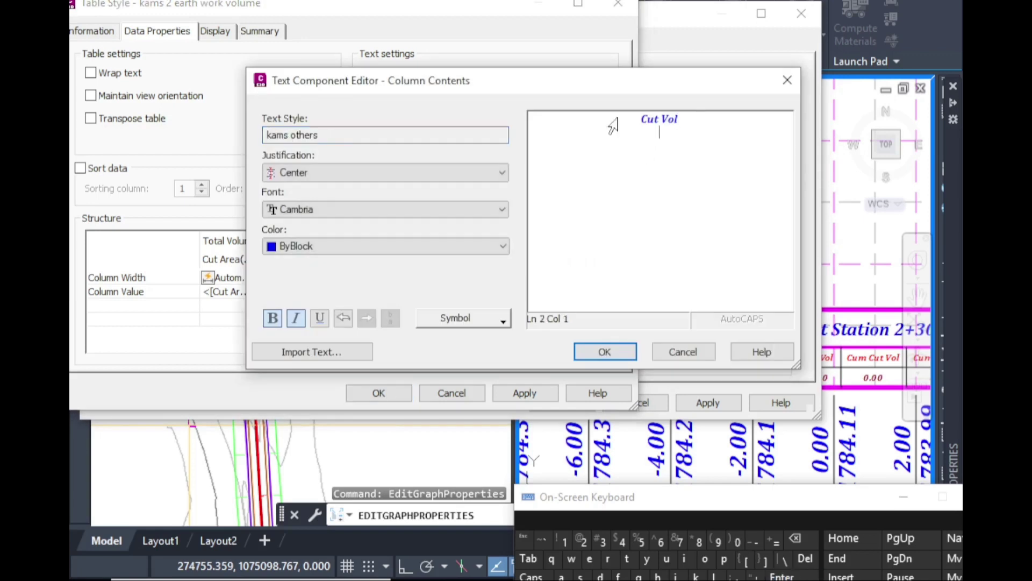
right_click(660, 133)
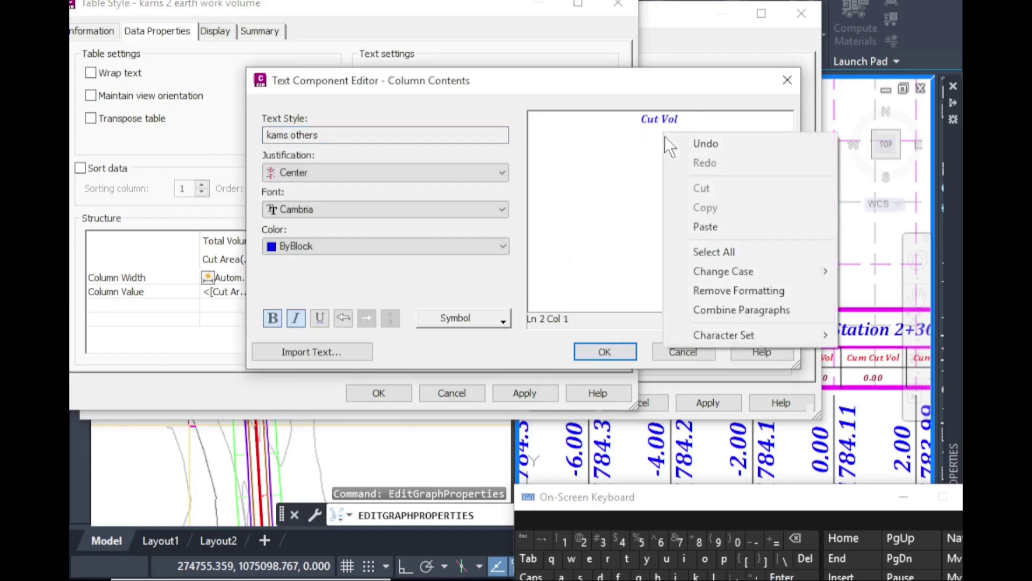
left_click(721, 226)
left_click(620, 357)
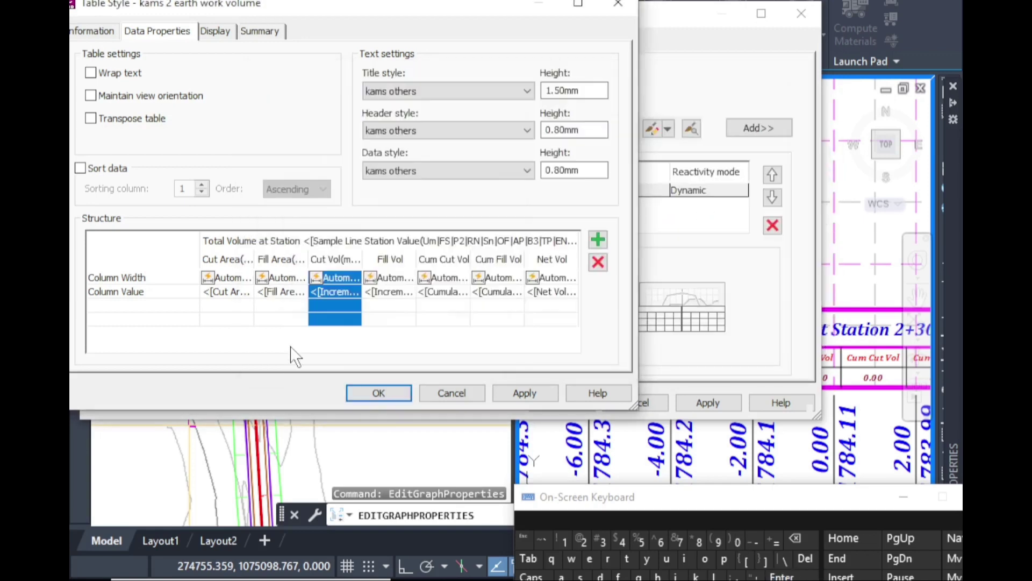
Paste the (m^3) unit on a second line of the Fill Vol column header and accept it.
left_click(393, 260)
double_click(393, 260)
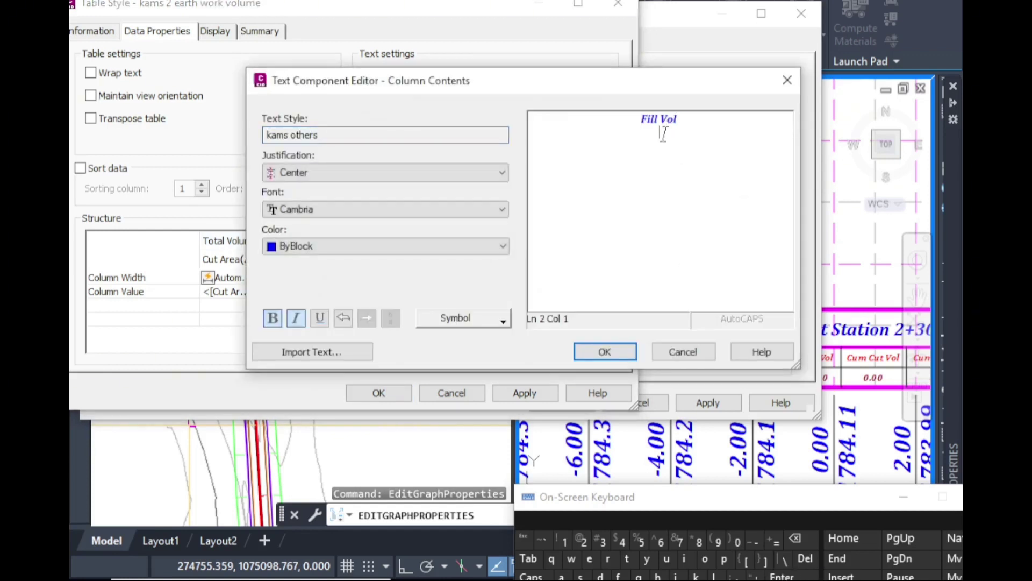
right_click(687, 134)
left_click(717, 228)
left_click(612, 353)
Paste the (m^3) unit on a second line of the Cum Cut Vol column header and accept it.
left_click(444, 259)
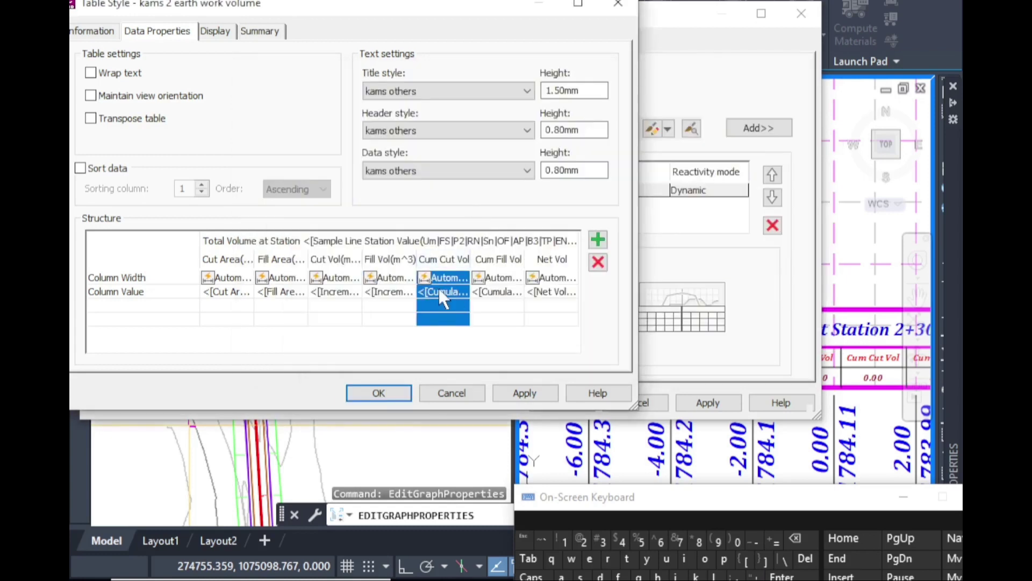
double_click(457, 260)
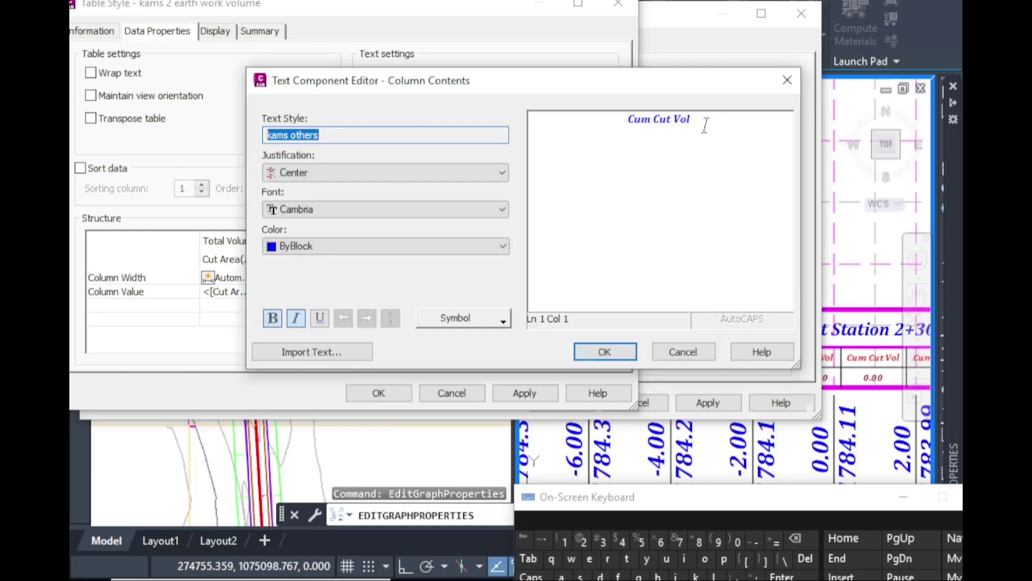
left_click(801, 541)
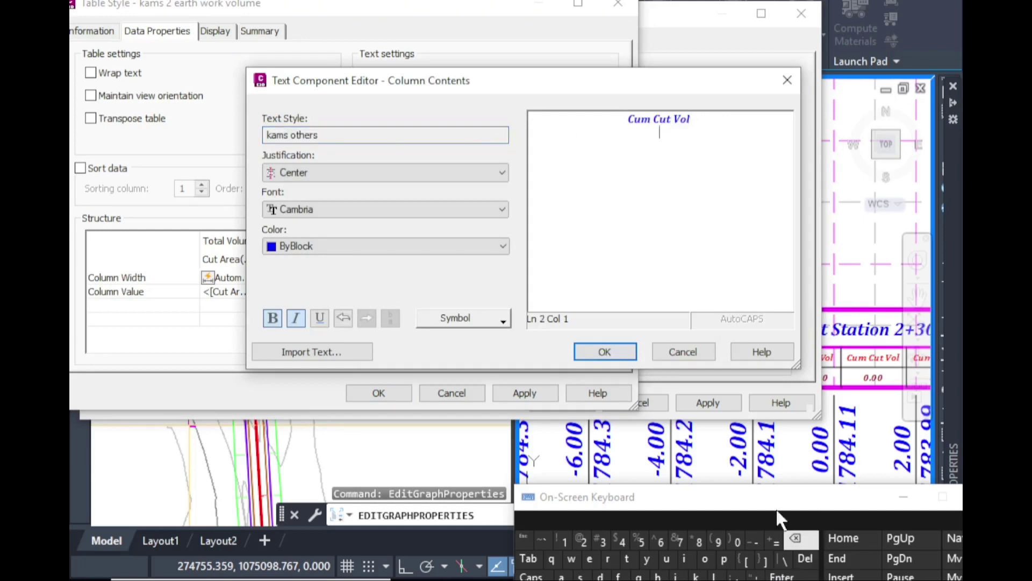
right_click(665, 134)
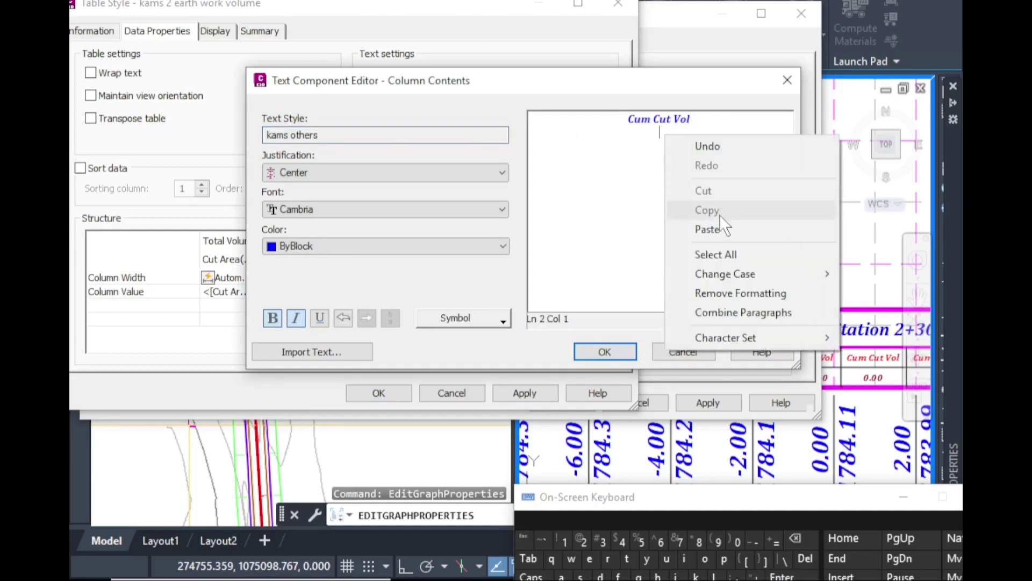
left_click(723, 228)
left_click(604, 352)
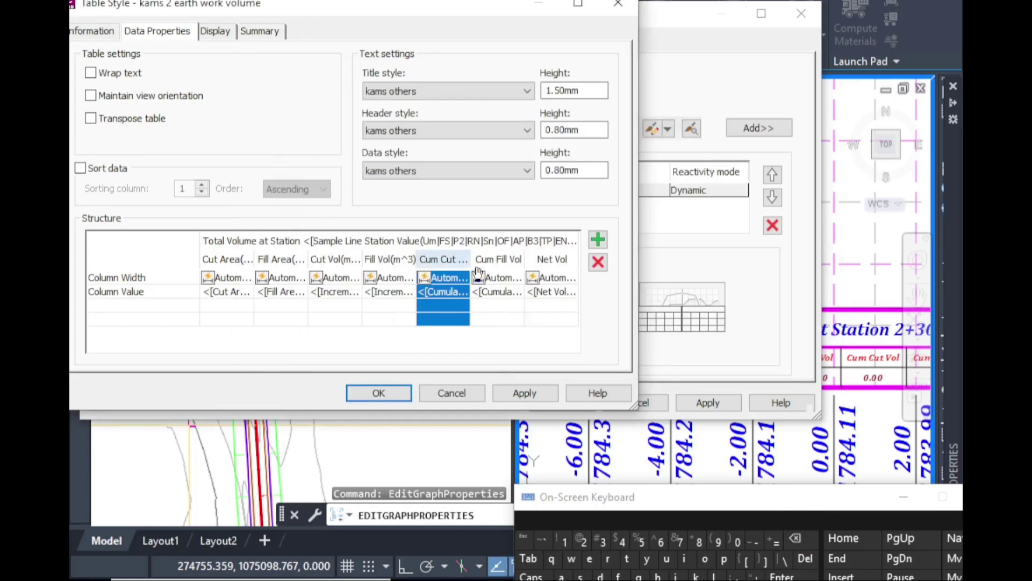
Paste the (m^3) unit on a second line of the Cum Fill Vol column header and accept it.
left_click(504, 260)
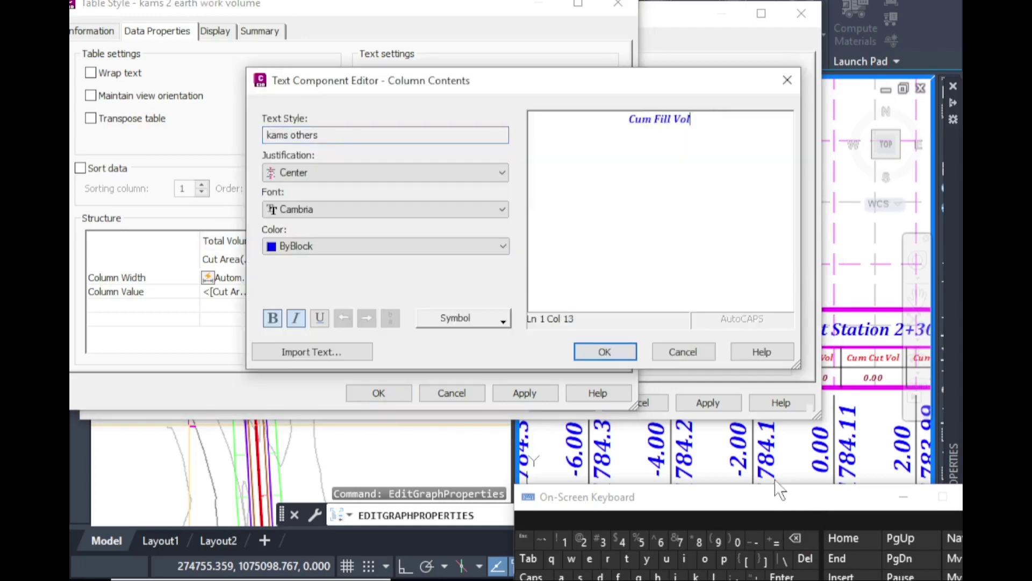
left_click(782, 575)
right_click(662, 131)
left_click(720, 220)
left_click(605, 352)
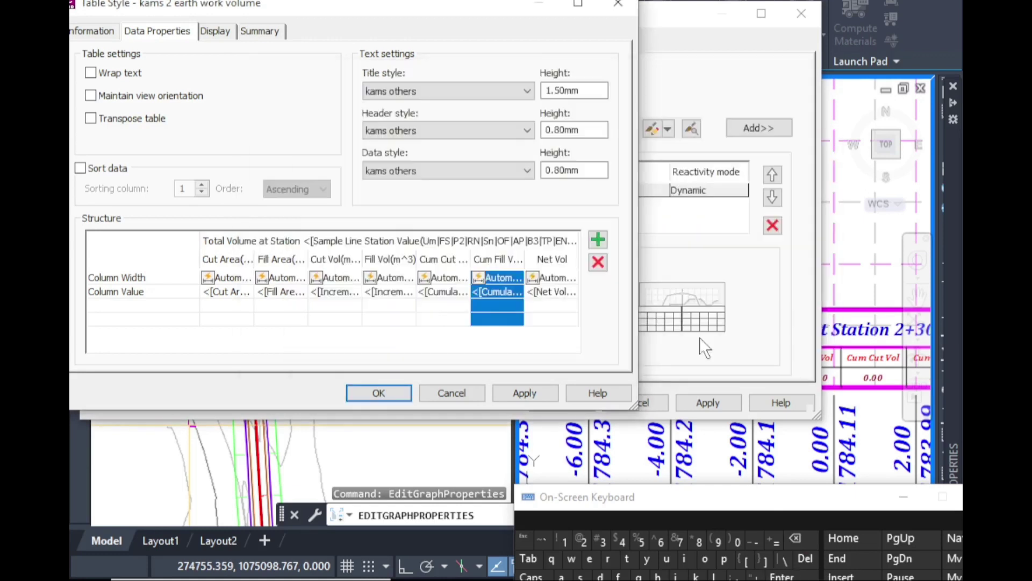
Paste the (m^3) unit on a second line of the Net Vol column header and accept it.
left_click(562, 260)
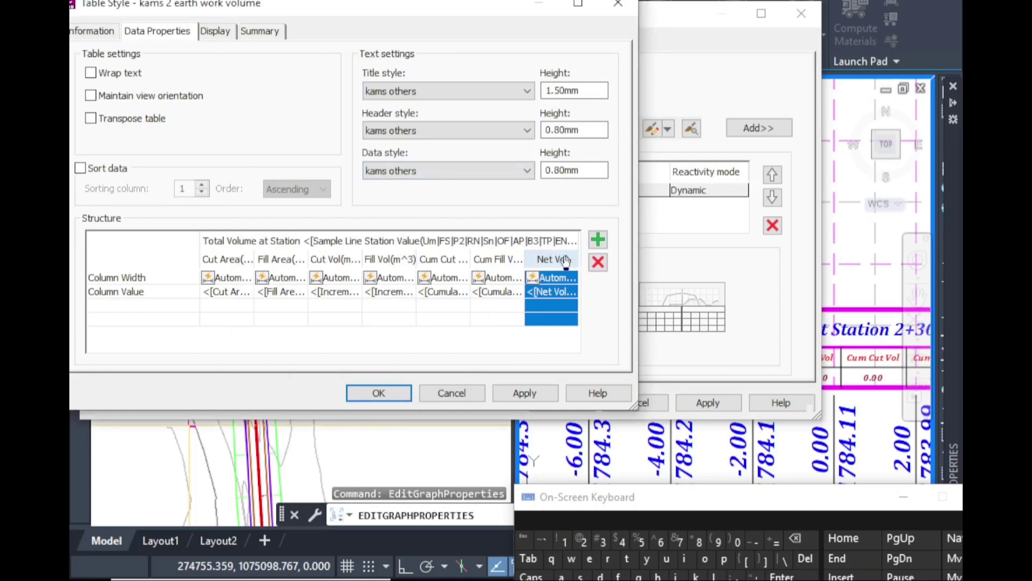
double_click(573, 263)
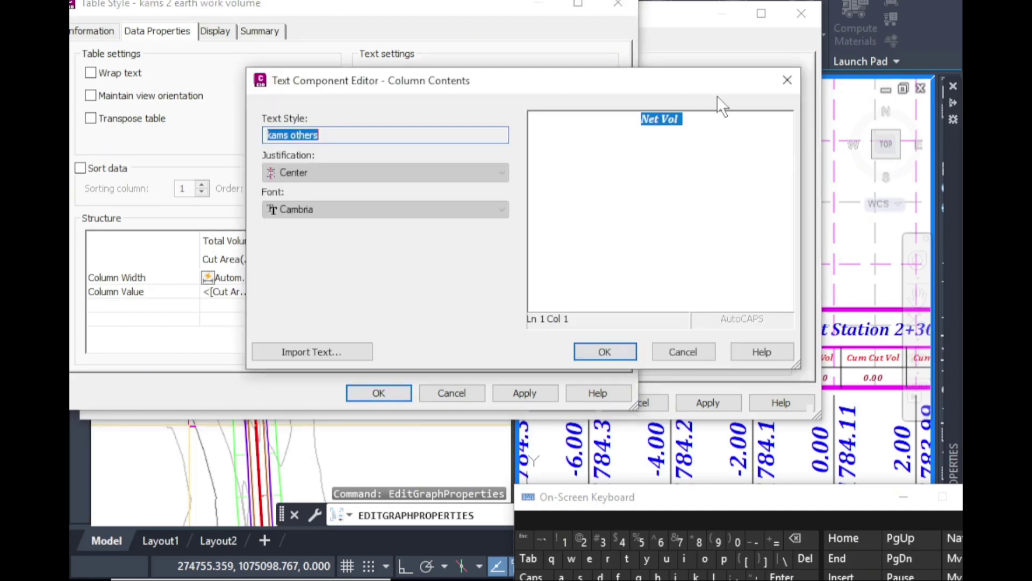
left_click(782, 575)
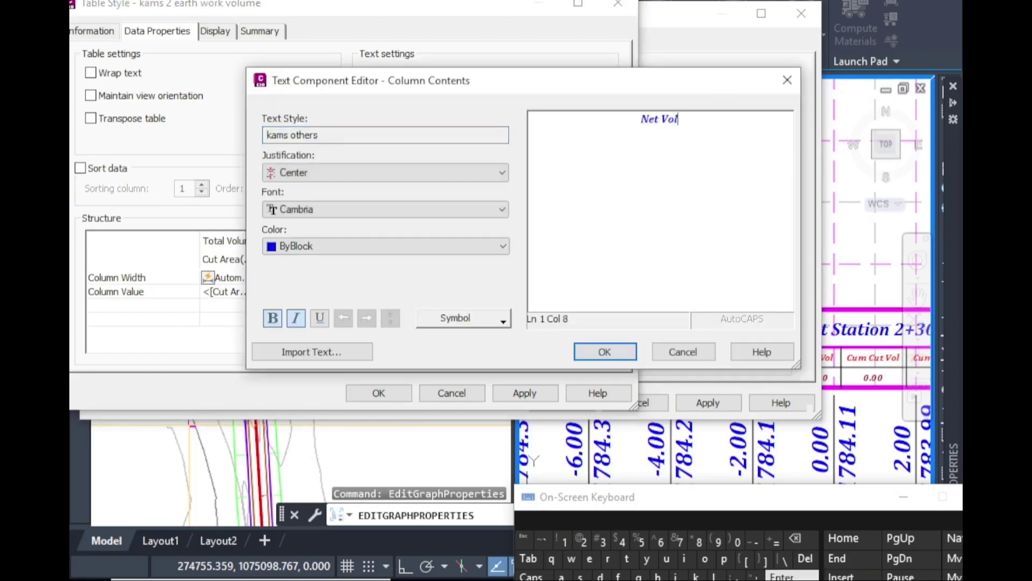
right_click(661, 132)
left_click(727, 228)
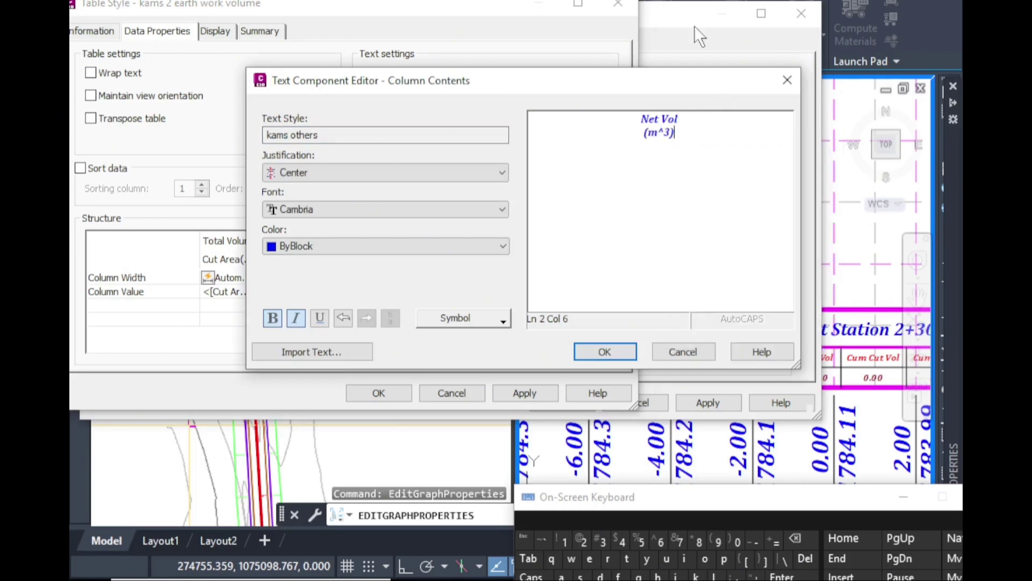
left_click(615, 355)
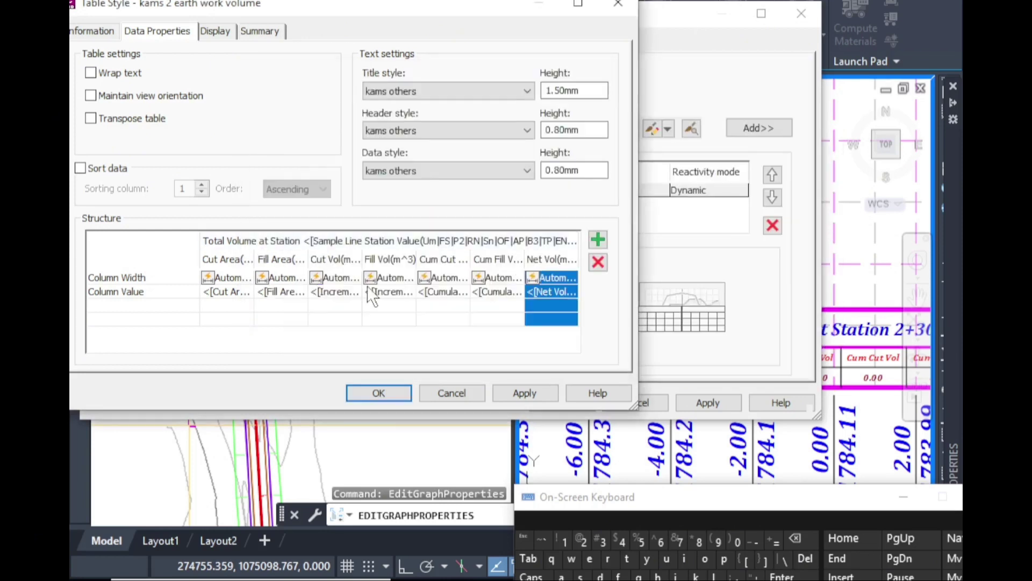
Insert "Earth Work" before "Volume" in the volume table's title and accept the table style and section view properties.
double_click(286, 241)
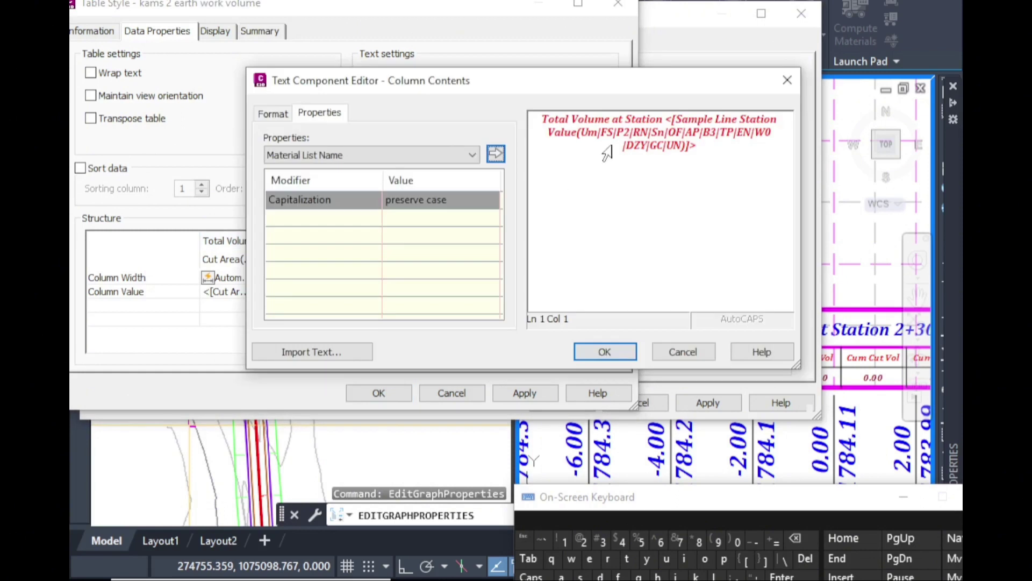
left_click(574, 118)
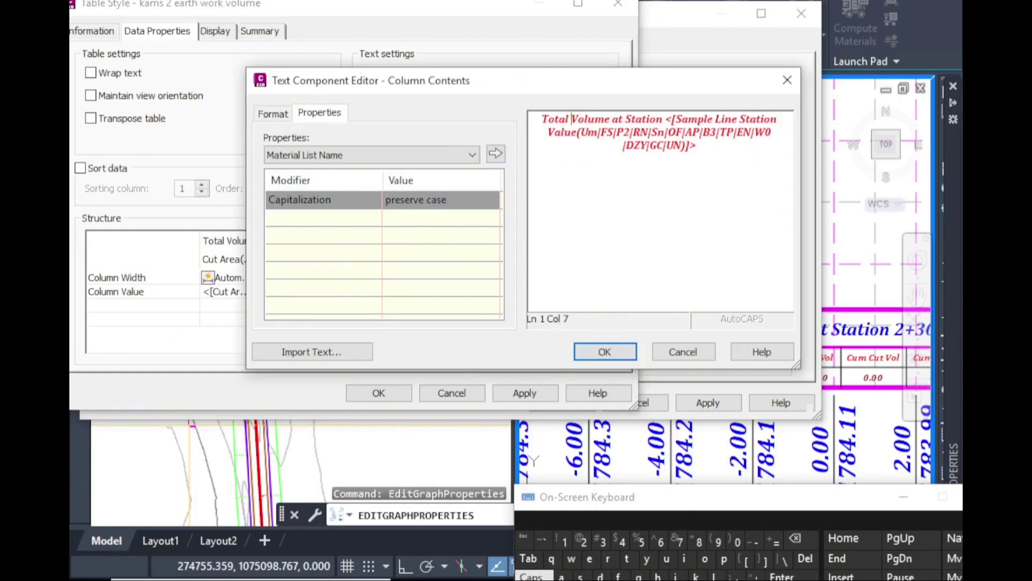
left_click(590, 559)
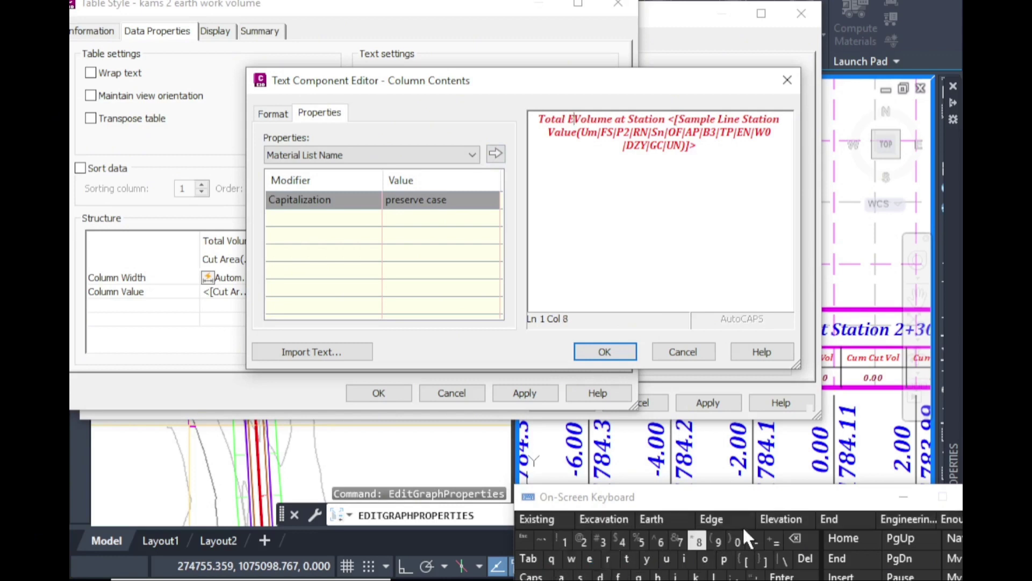
left_click(563, 577)
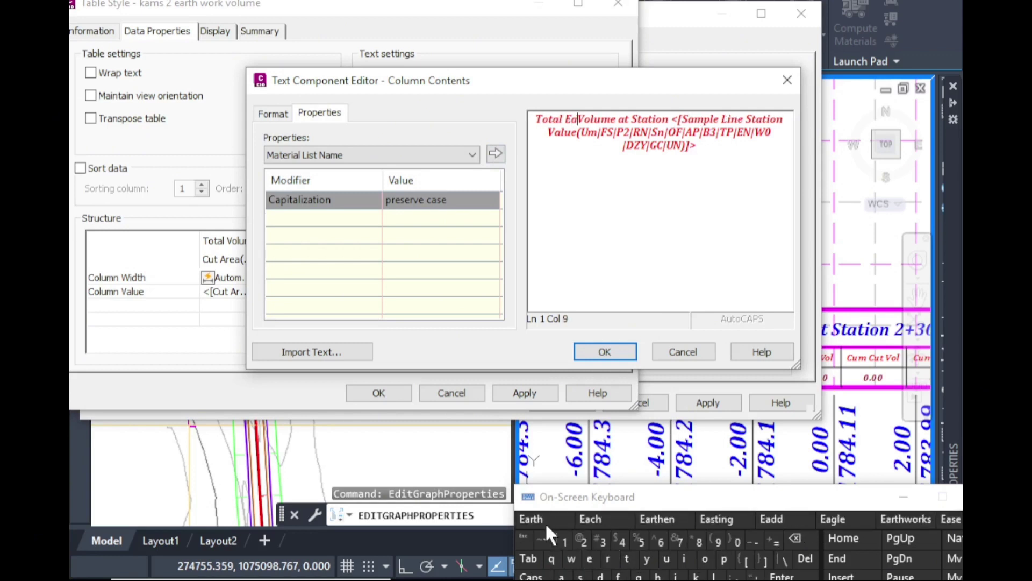
left_click(535, 519)
left_click(538, 580)
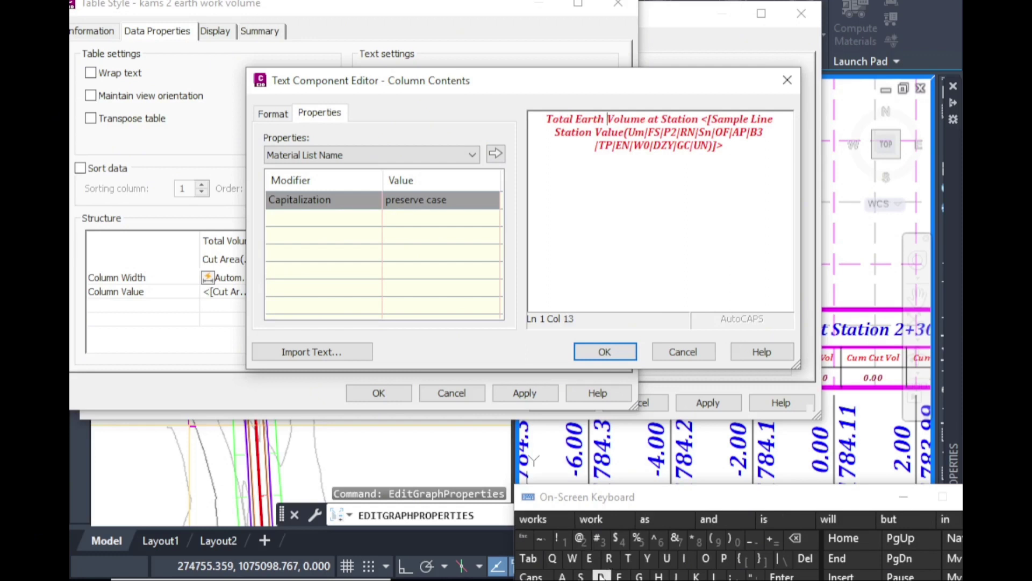
left_click(572, 558)
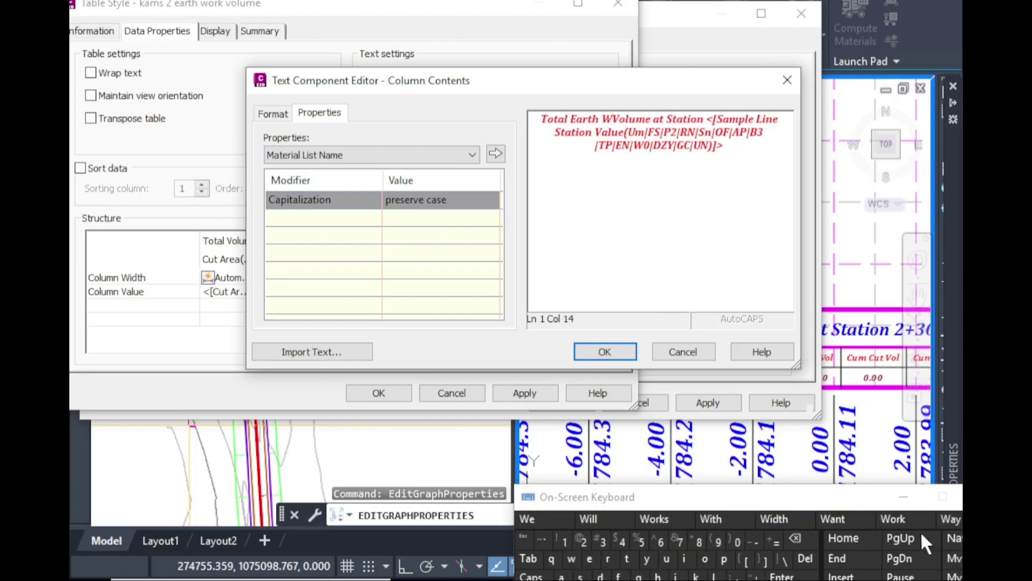
left_click(889, 519)
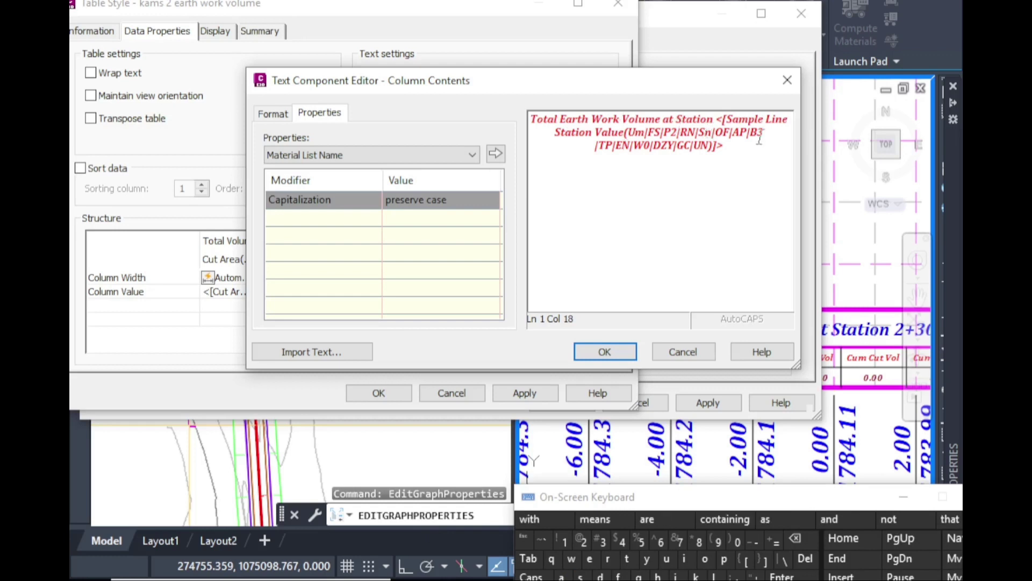
left_click(605, 352)
left_click(379, 393)
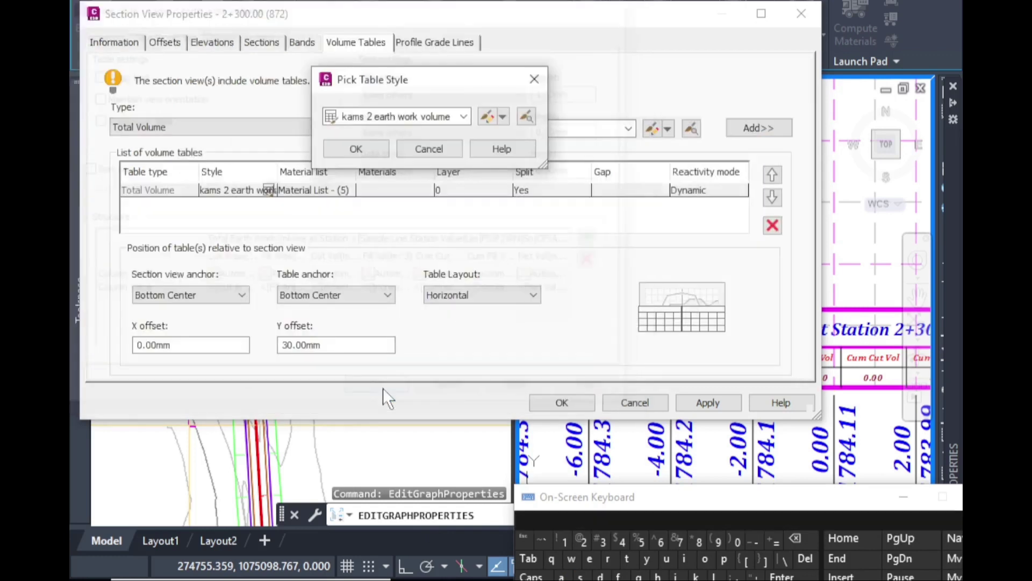
left_click(356, 149)
left_click(562, 402)
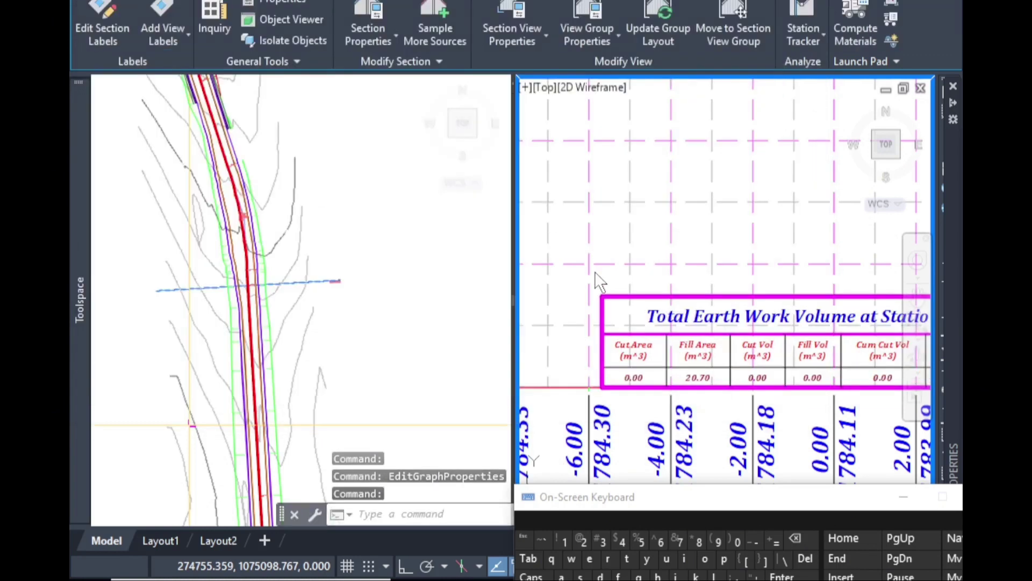
Examine the volume table's title and column headers, the pavement section above and the data bands below.
scroll(594, 272, "down", 6)
scroll(645, 300, "up", 8)
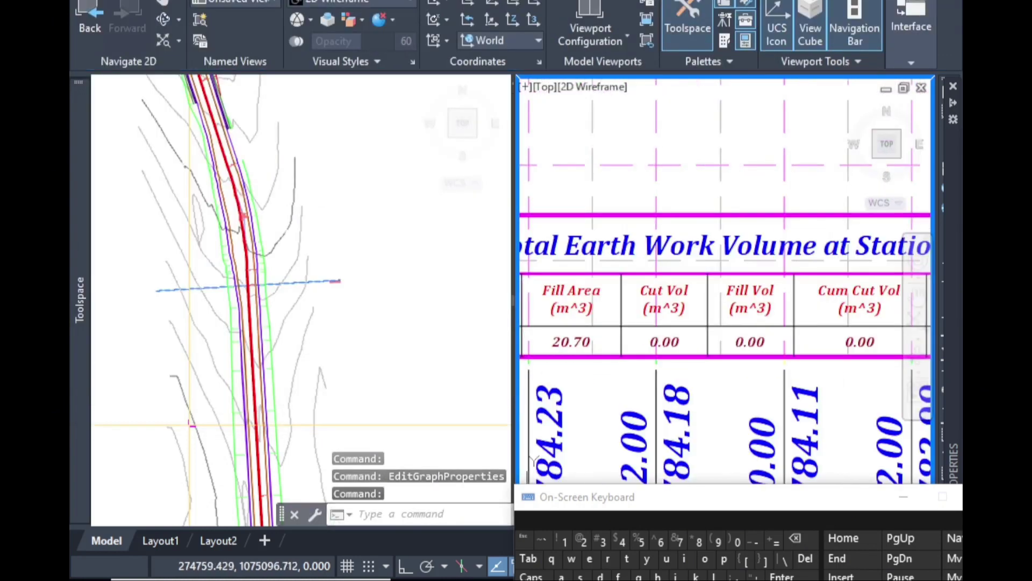
scroll(624, 328, "down", 3)
scroll(780, 332, "up", 3)
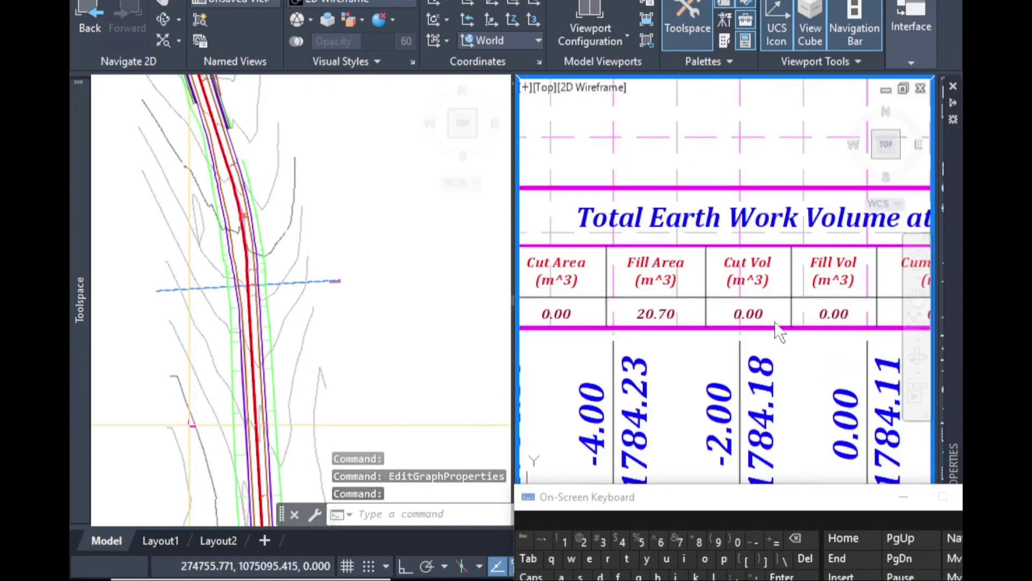
scroll(775, 321, "down", 4)
scroll(783, 210, "up", 6)
scroll(780, 222, "down", 4)
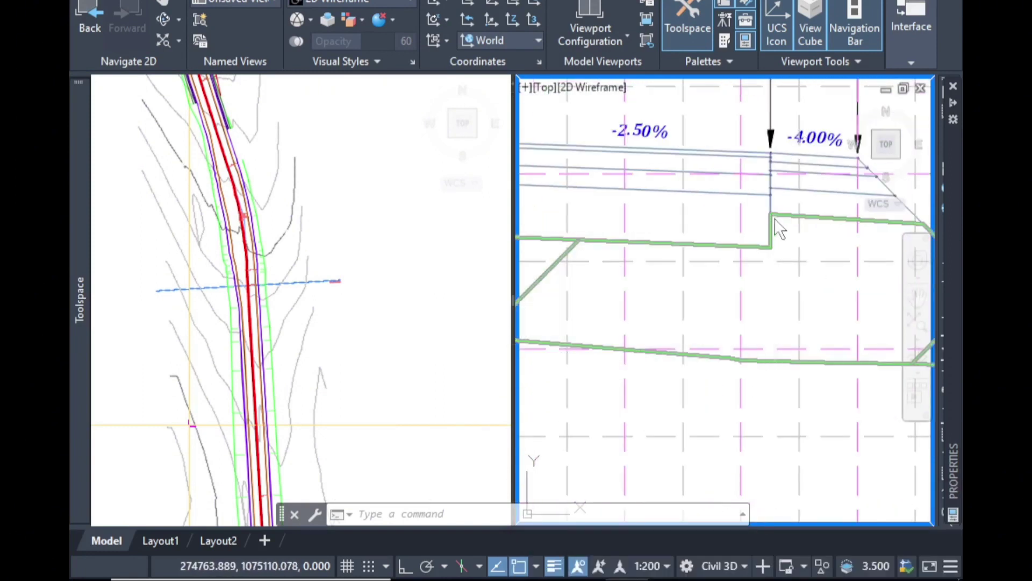
scroll(793, 236, "down", 5)
scroll(783, 435, "up", 5)
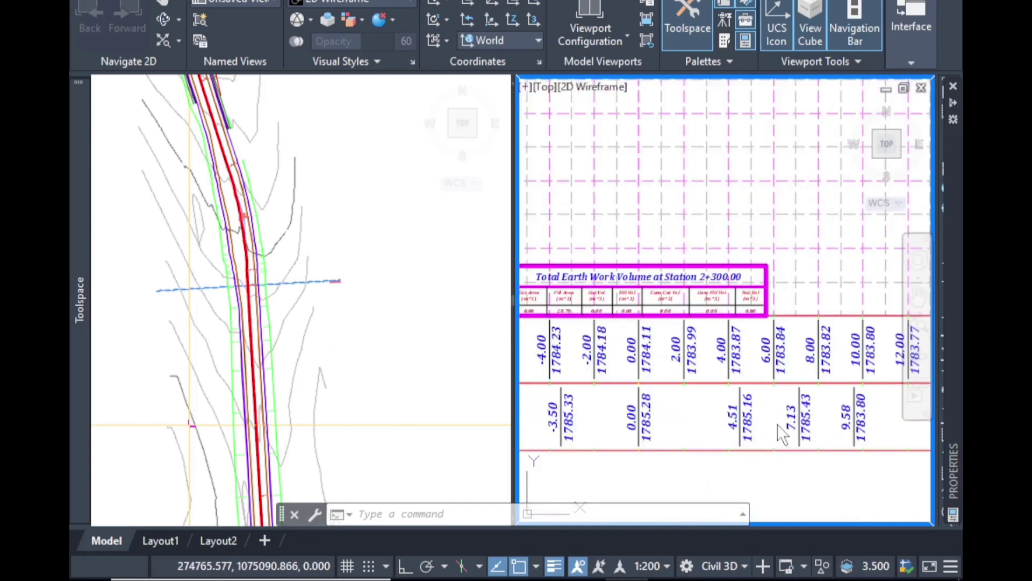
Set the weeding of the subgrade section data band to 0 in the 2+300.00 section view's properties and accept.
left_click(710, 181)
right_click(707, 172)
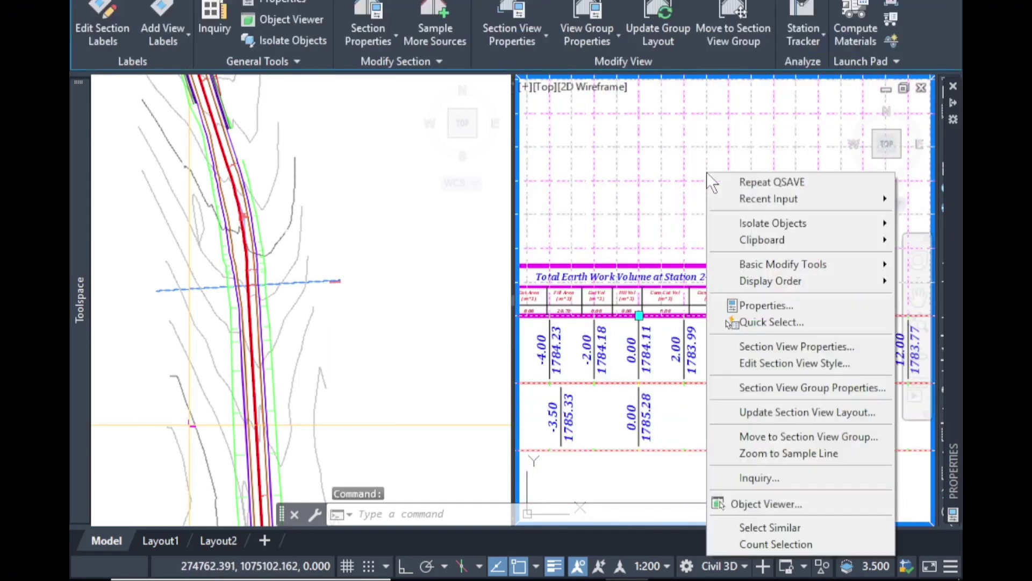
left_click(764, 346)
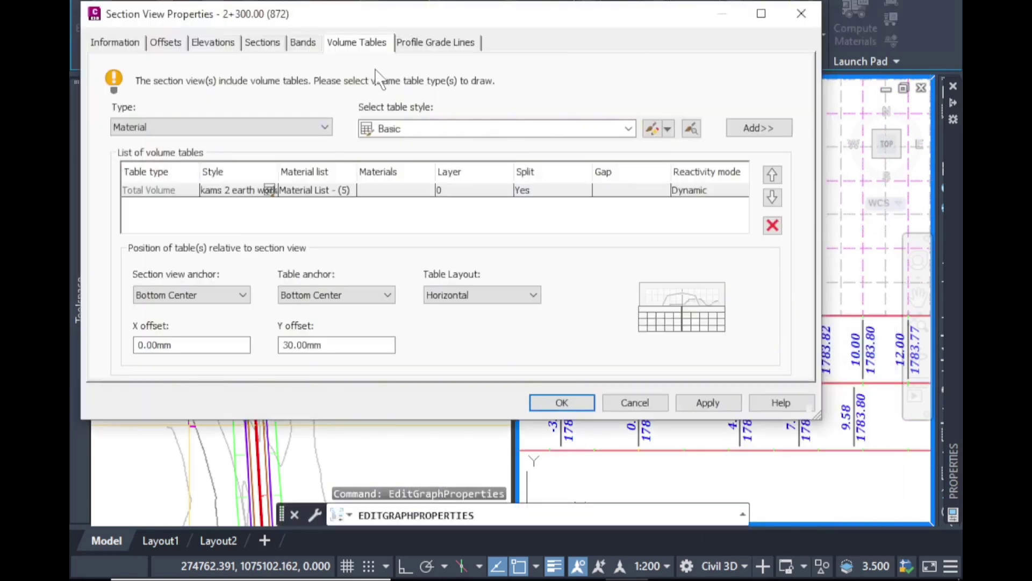
left_click(302, 43)
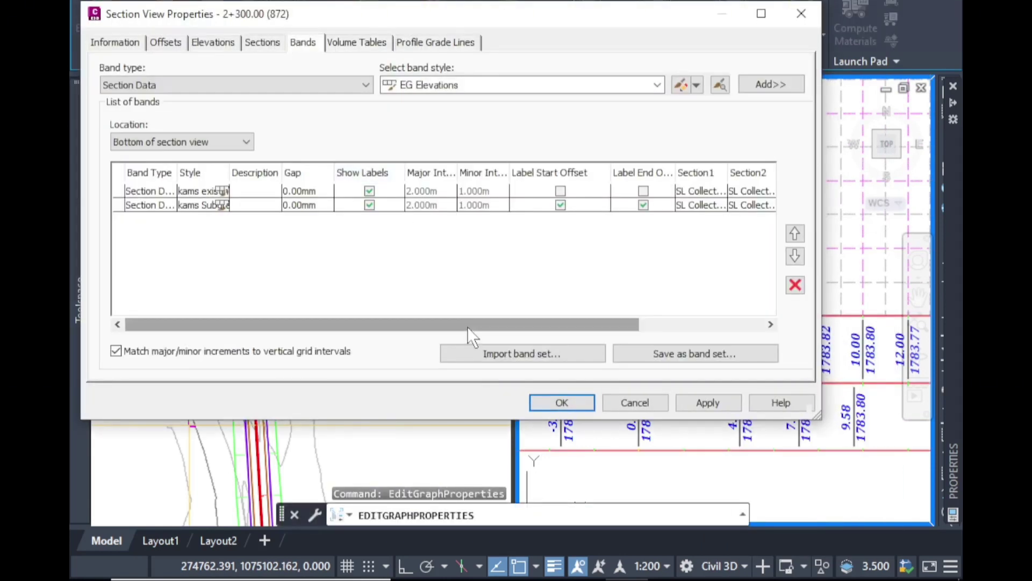
left_click_drag(466, 325, 643, 316)
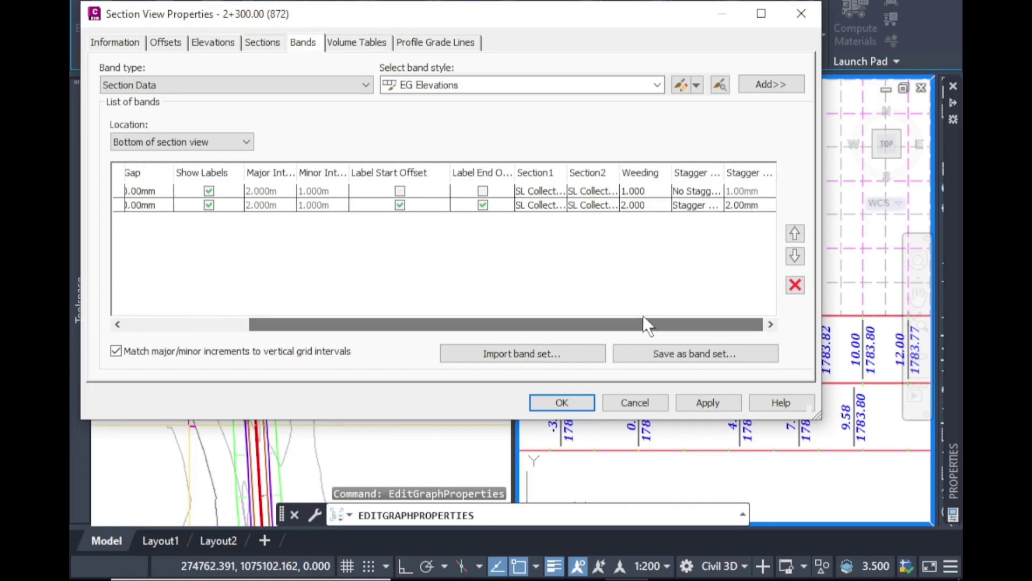
left_click(742, 205)
left_click(742, 206)
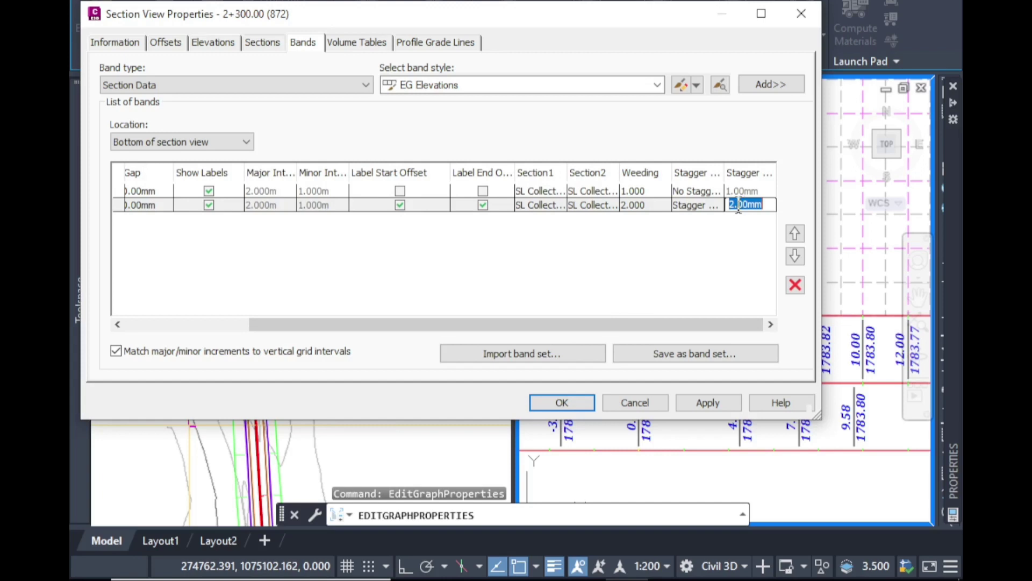
left_click(651, 205)
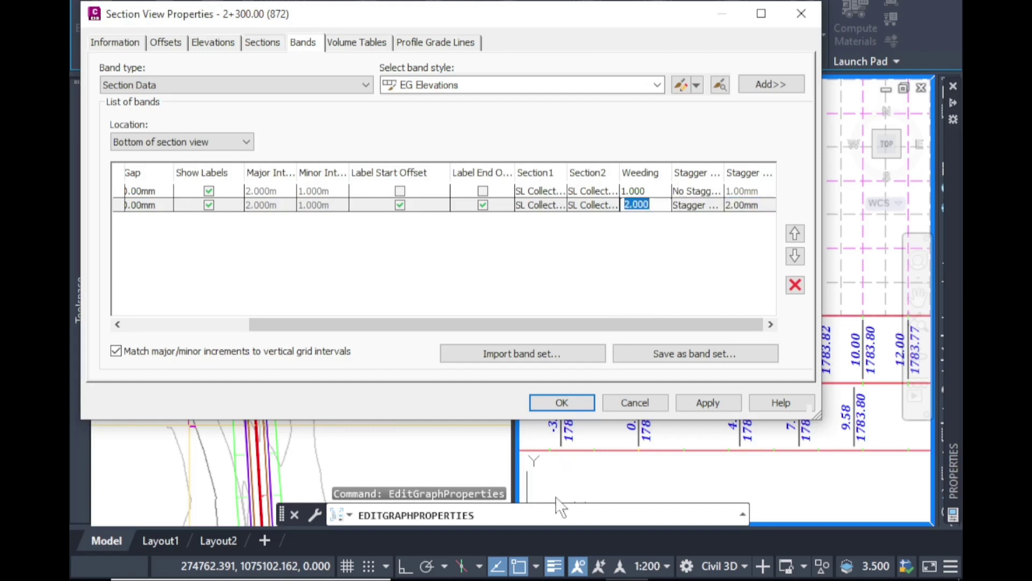
left_click(626, 580)
left_click(635, 206)
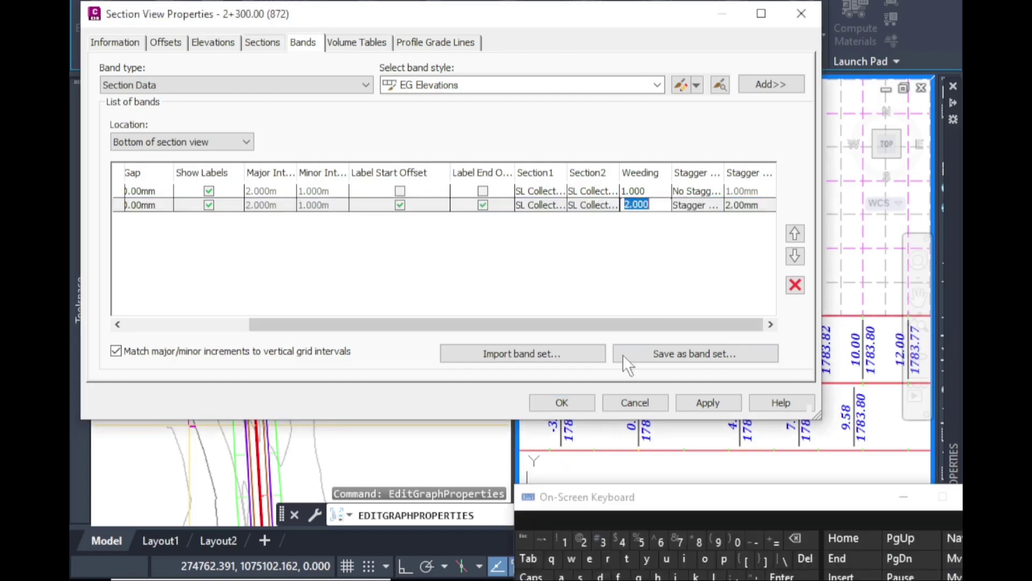
left_click(735, 542)
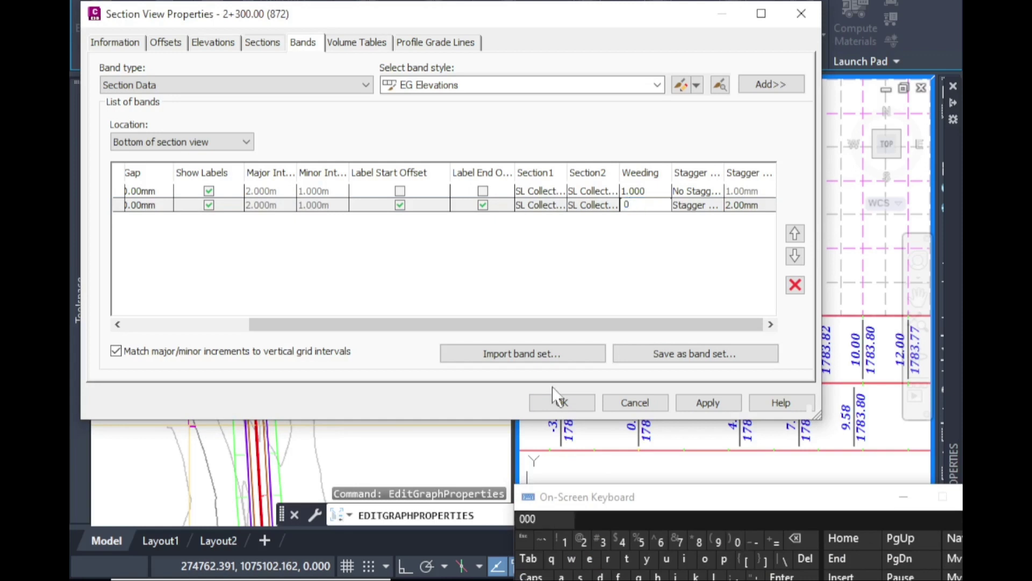
left_click(563, 402)
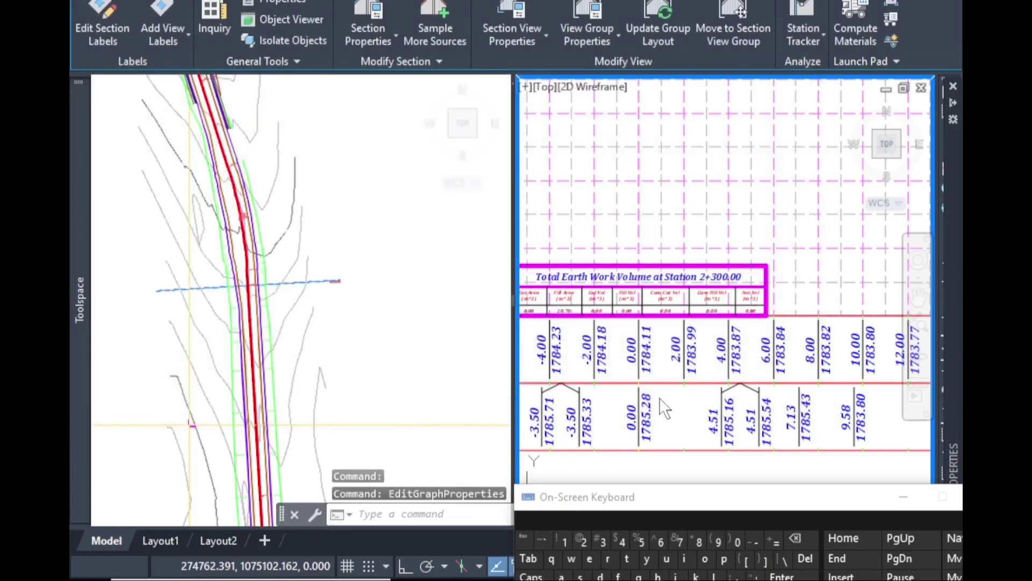
Examine the subgrade band's staggered offset and elevation labels and compare them with the subgrade steps in the section.
scroll(758, 438, "down", 2)
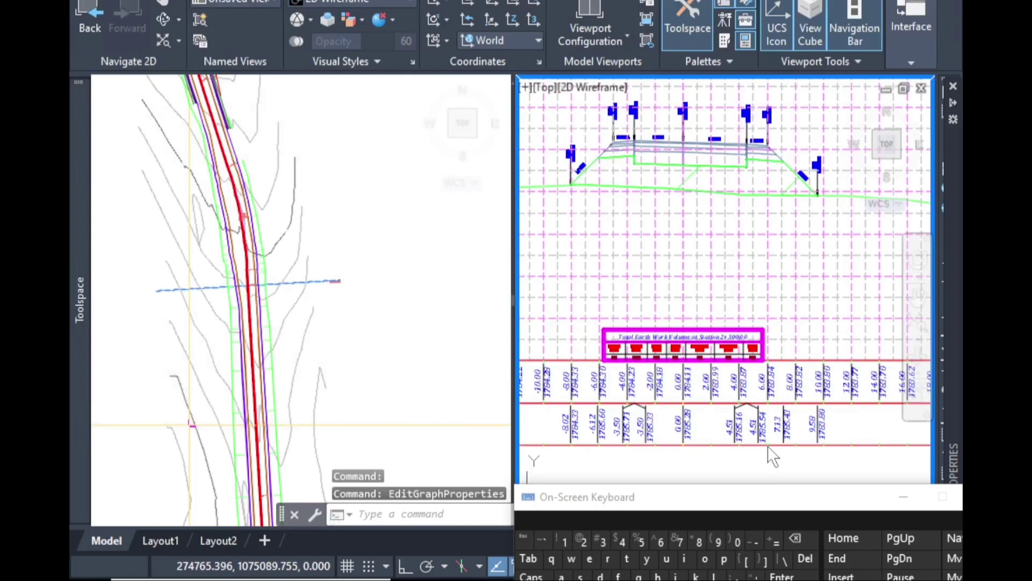
scroll(644, 431, "up", 4)
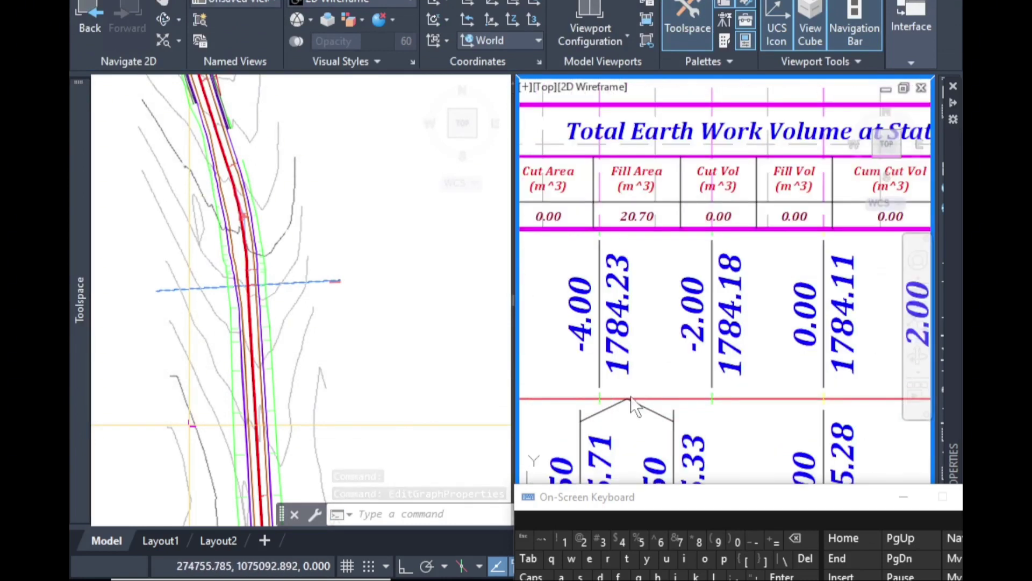
scroll(644, 433, "down", 3)
scroll(641, 441, "up", 3)
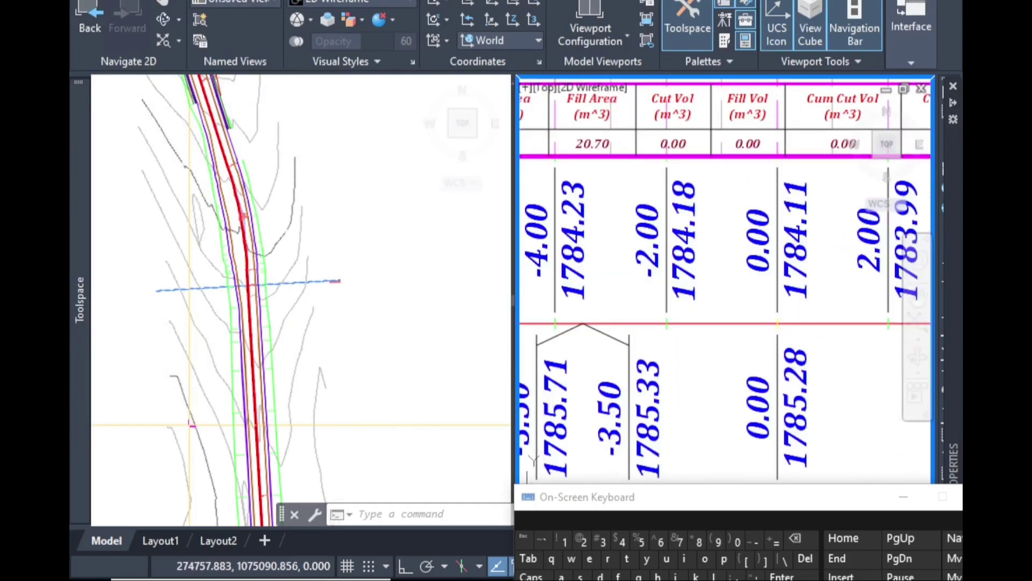
scroll(683, 446, "down", 1)
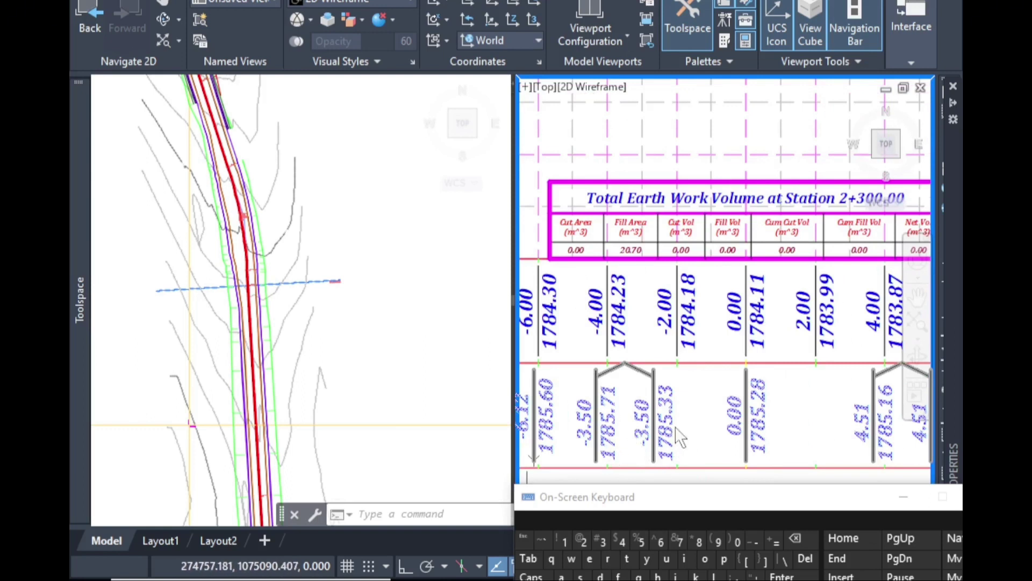
scroll(645, 425, "down", 3)
scroll(618, 107, "up", 6)
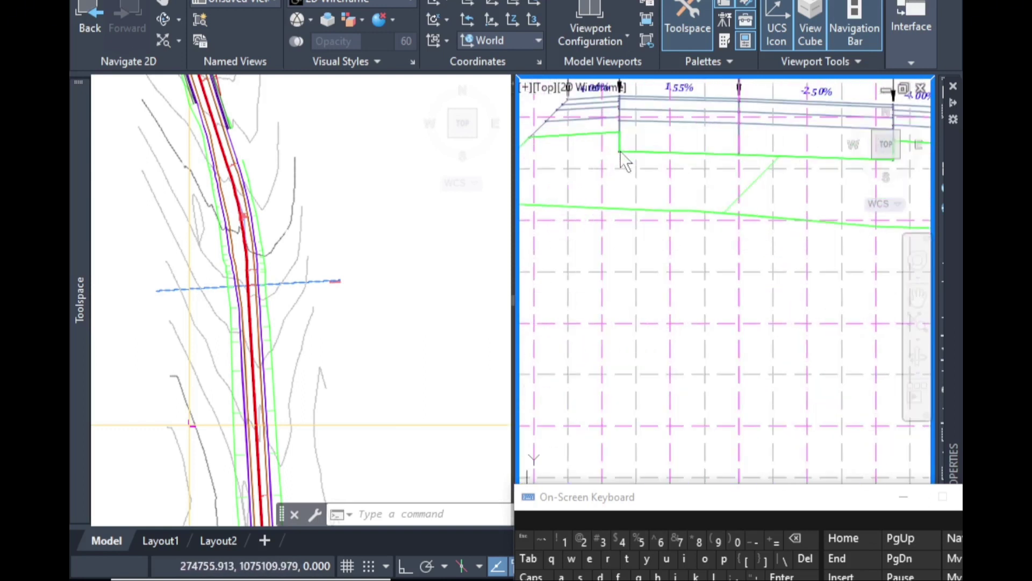
scroll(619, 105, "down", 5)
scroll(629, 311, "up", 6)
scroll(615, 329, "down", 2)
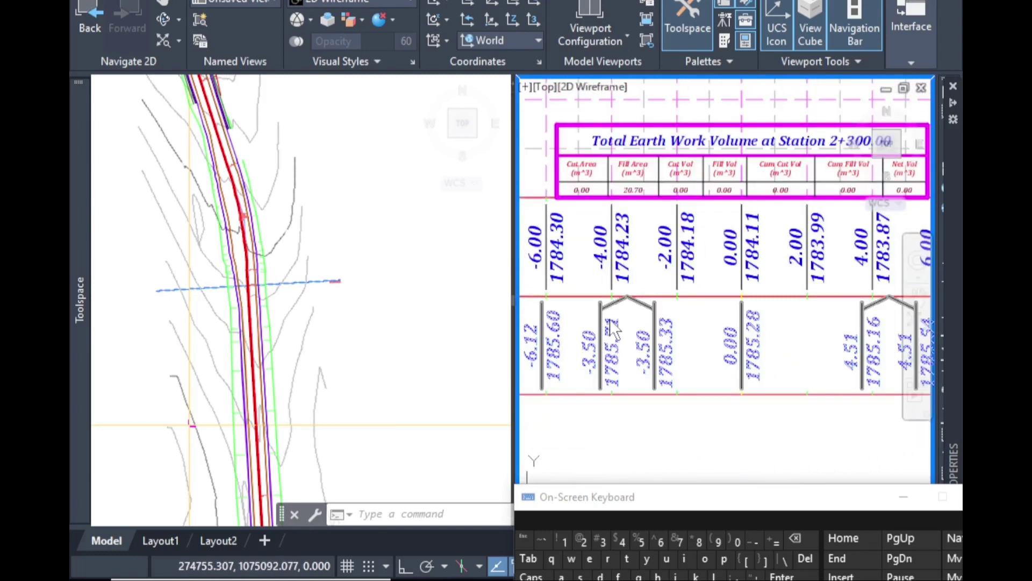
scroll(680, 377, "up", 2)
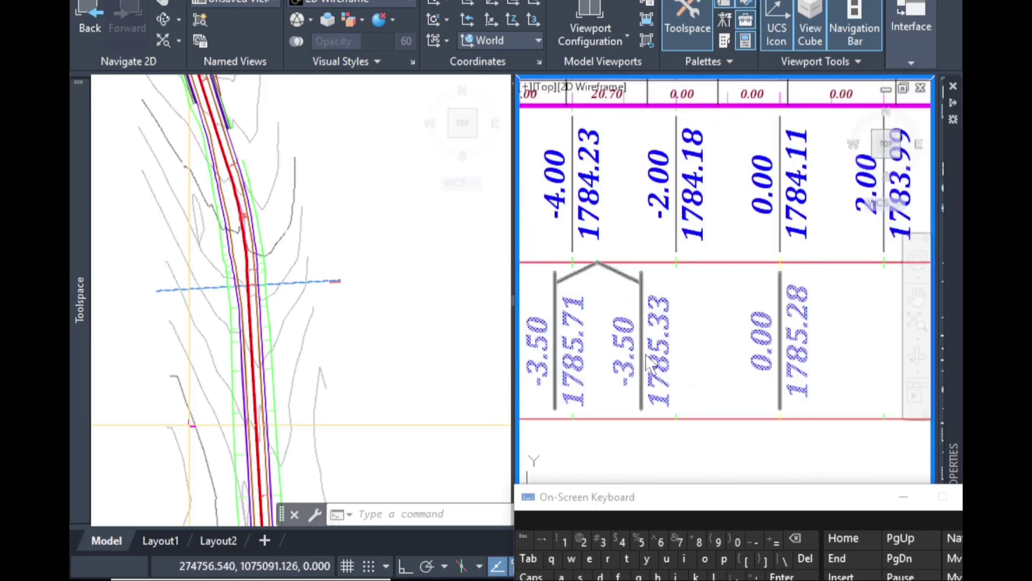
scroll(635, 363, "down", 2)
scroll(744, 376, "down", 3)
scroll(740, 384, "up", 3)
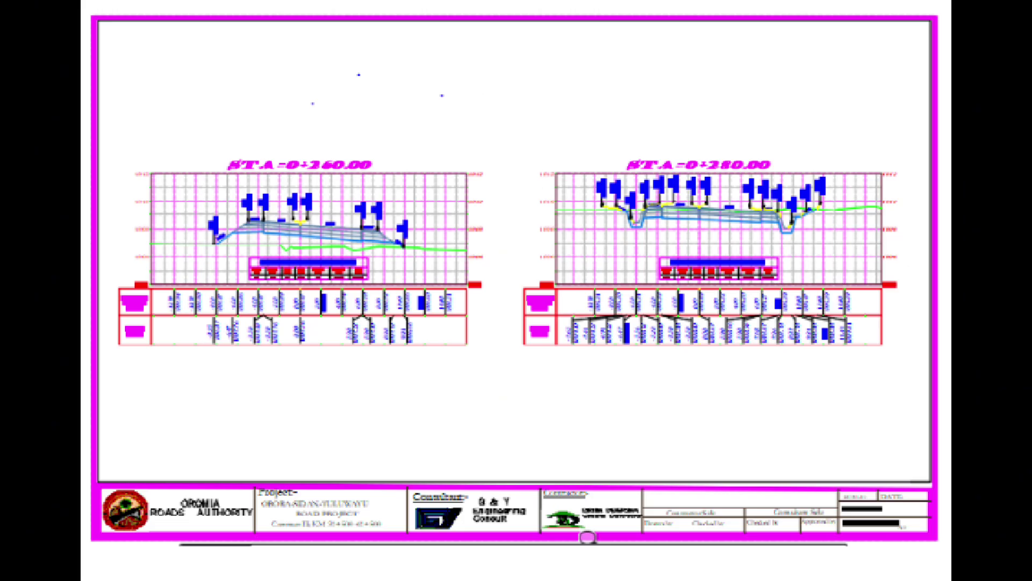